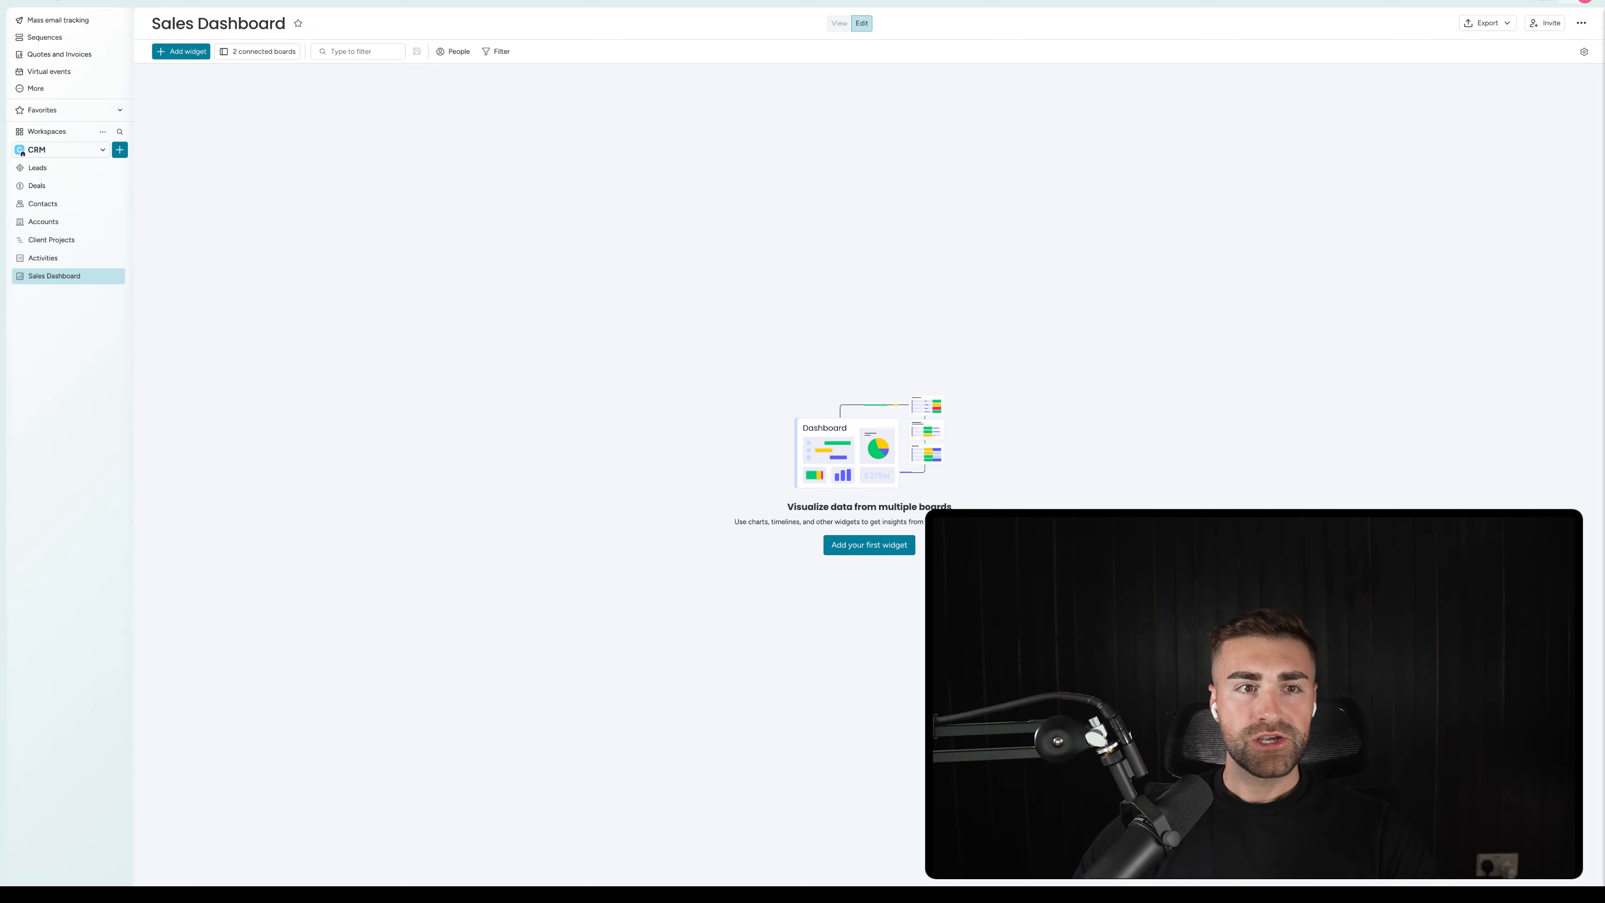
Step: Add a date column named "Lead Created" to the Leads board
left_click(68, 168)
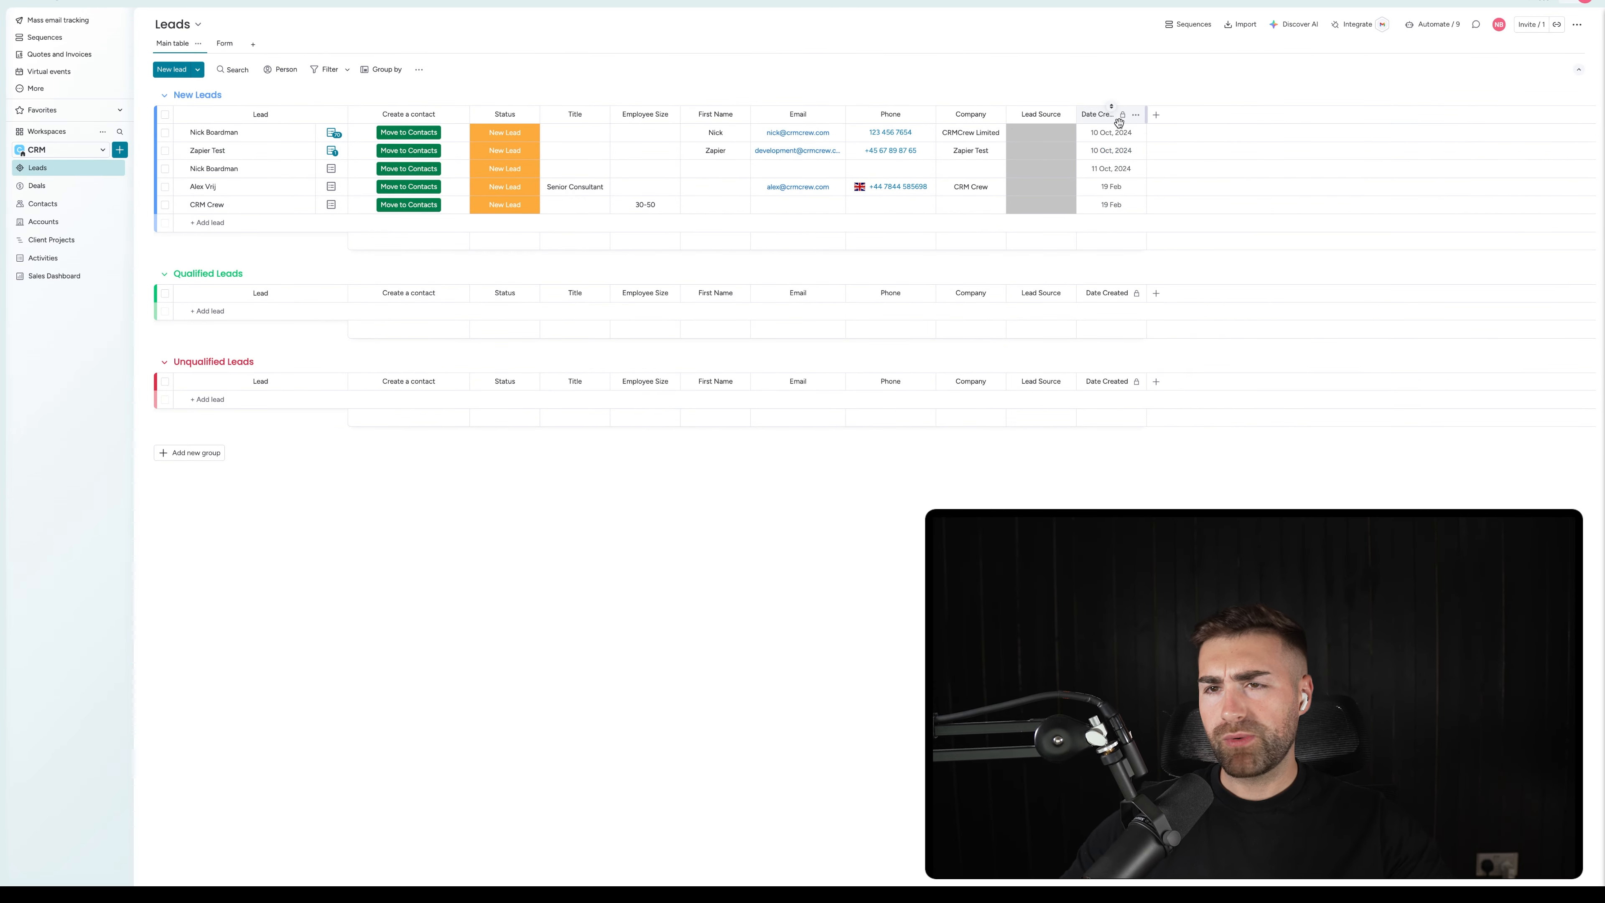
left_click(1157, 114)
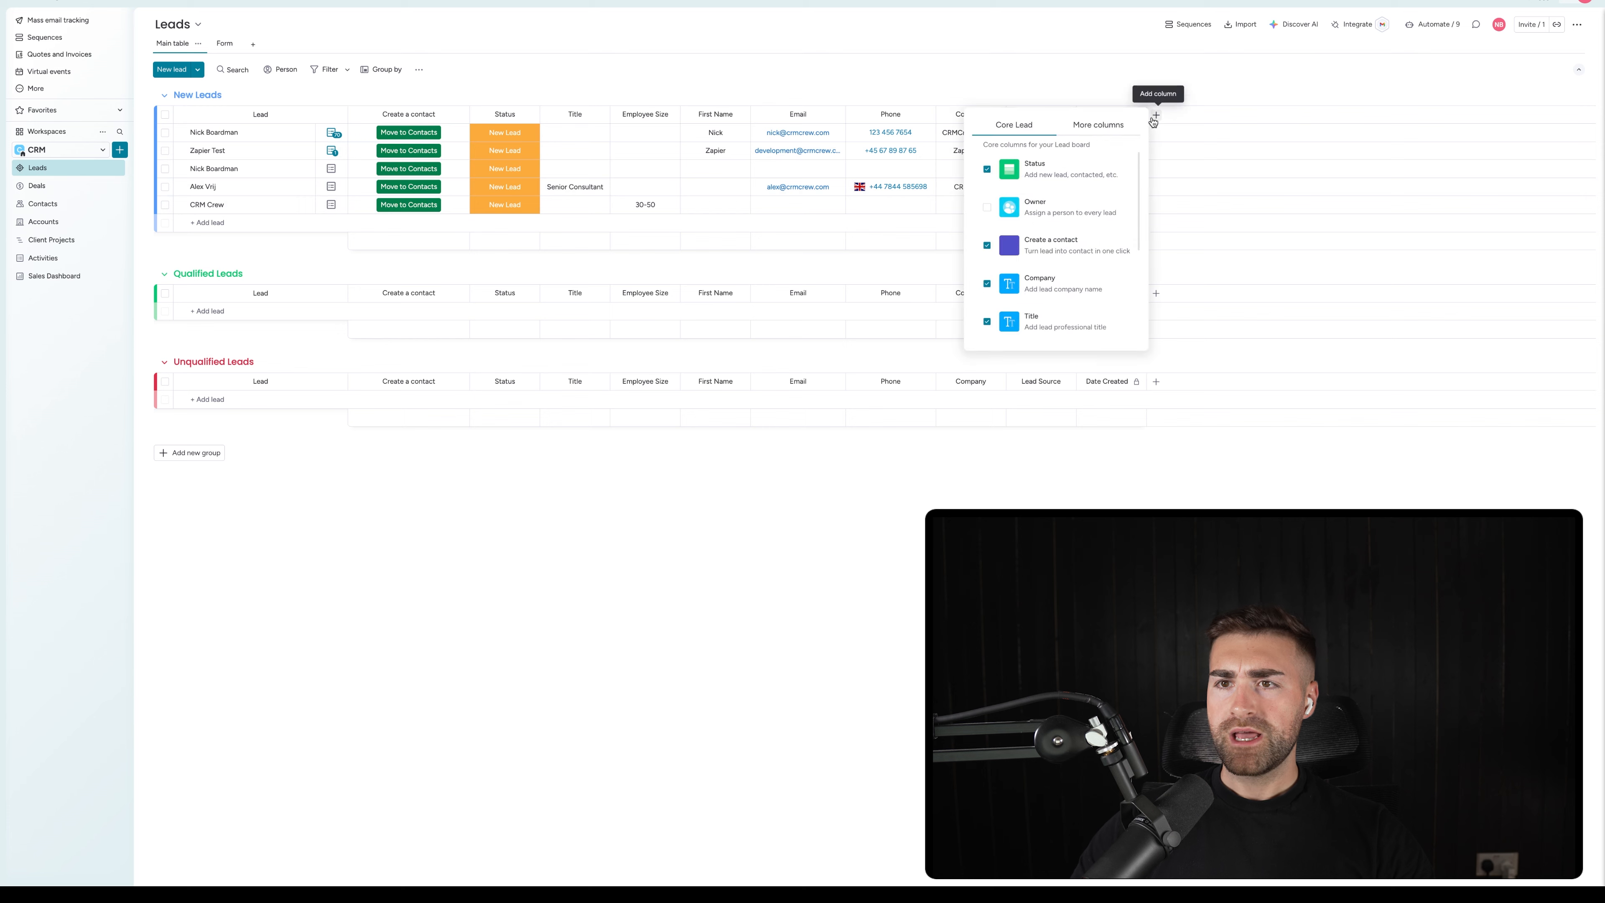
left_click(1123, 127)
type("date")
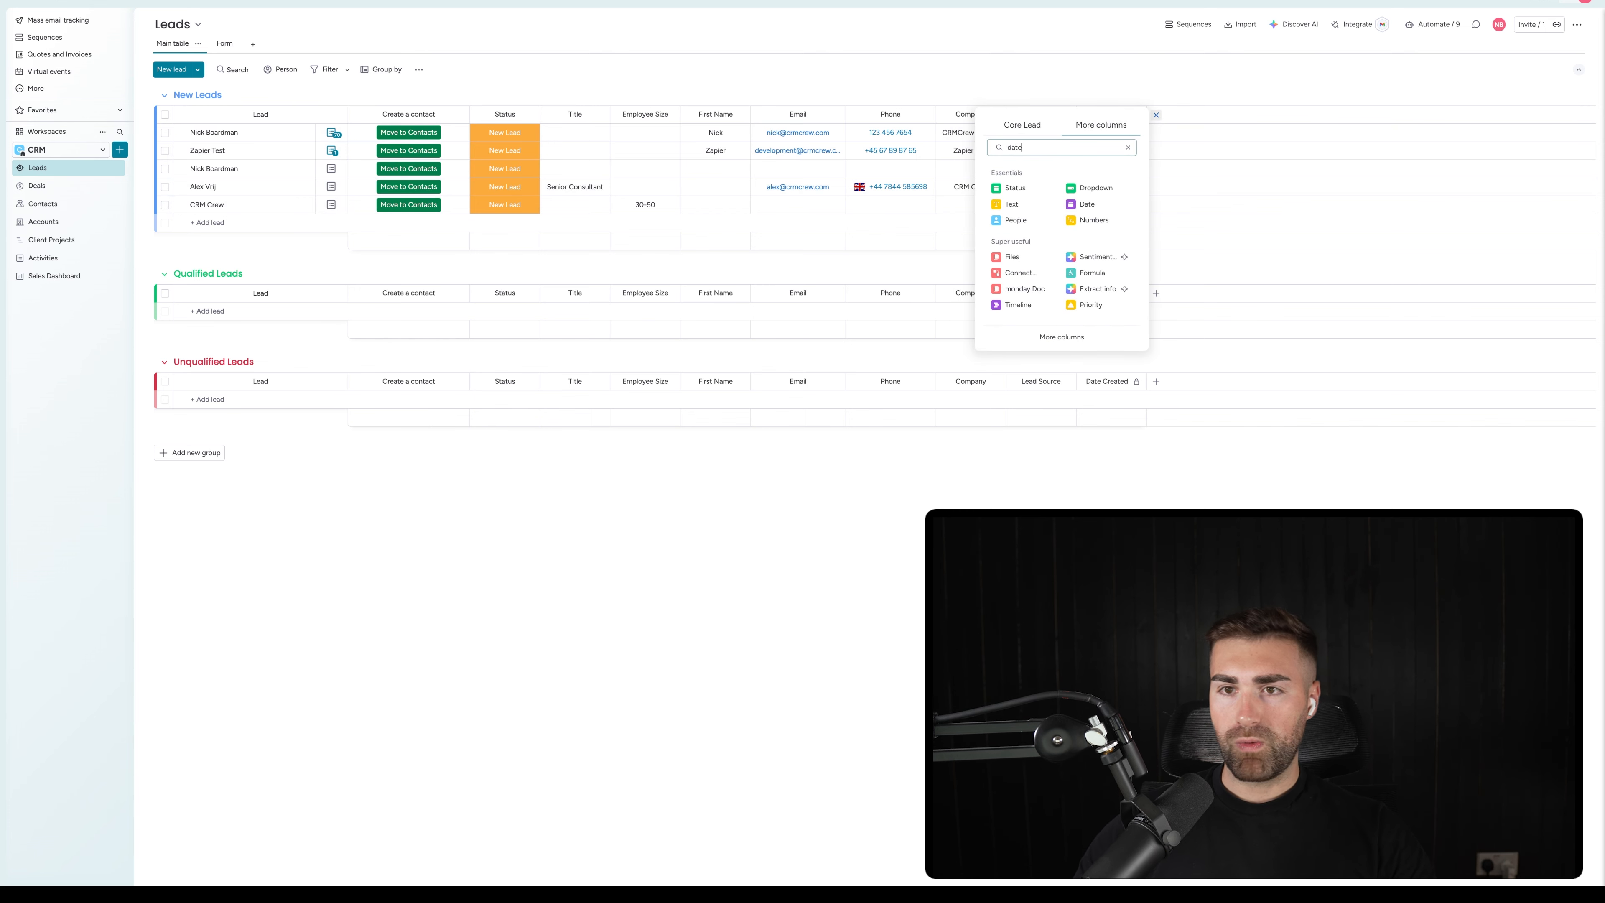
left_click(1029, 214)
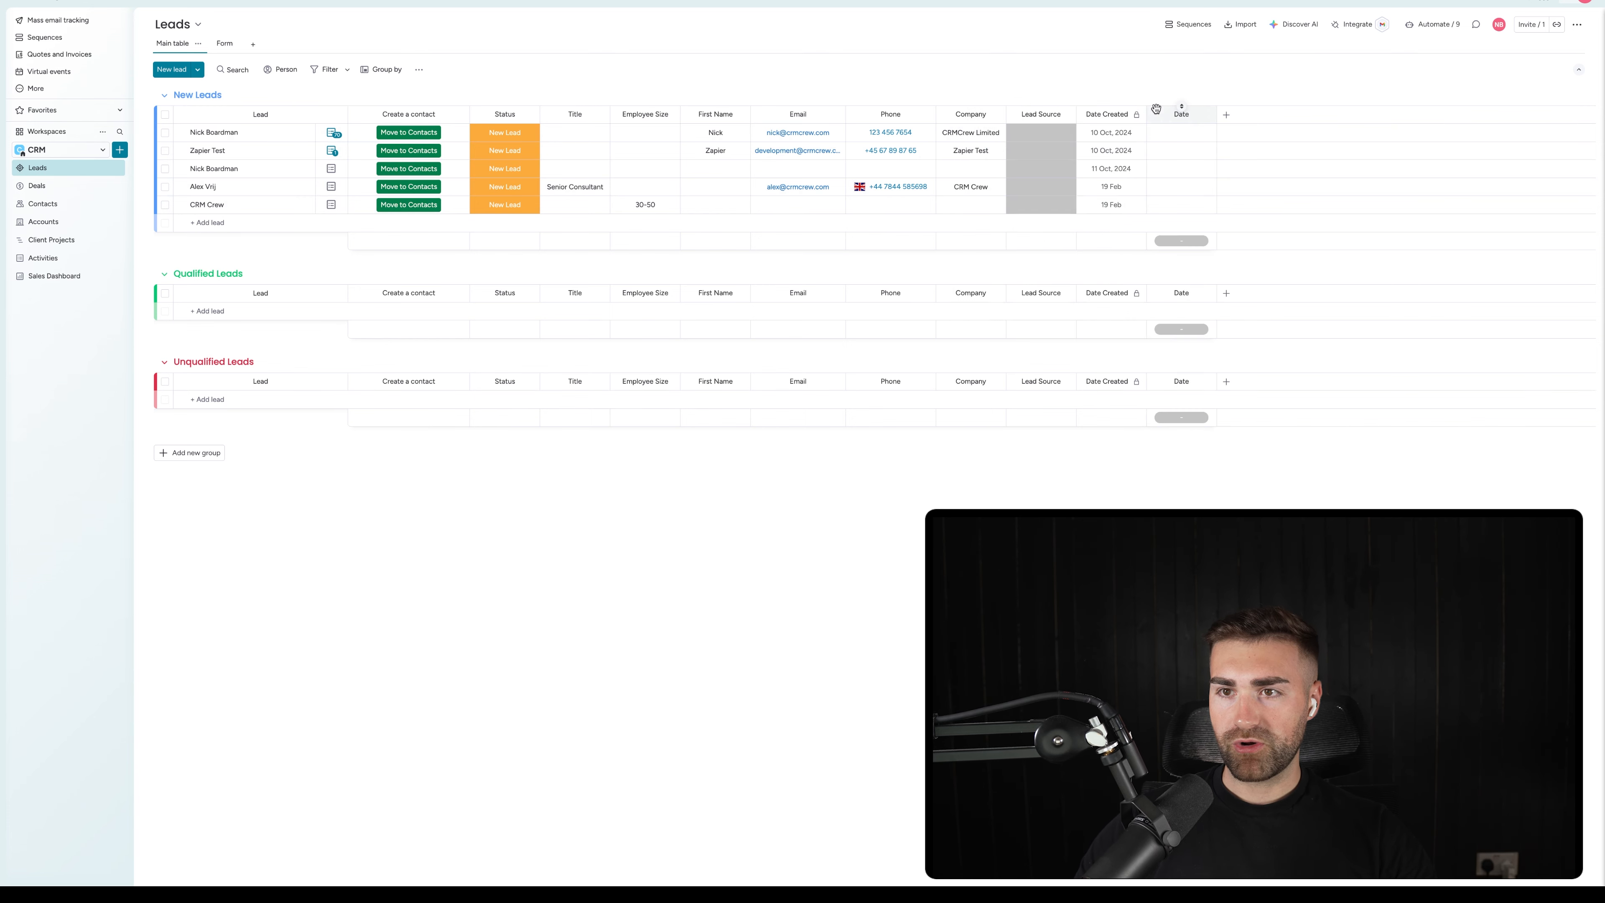
left_click(1178, 116)
type("Lead Cre")
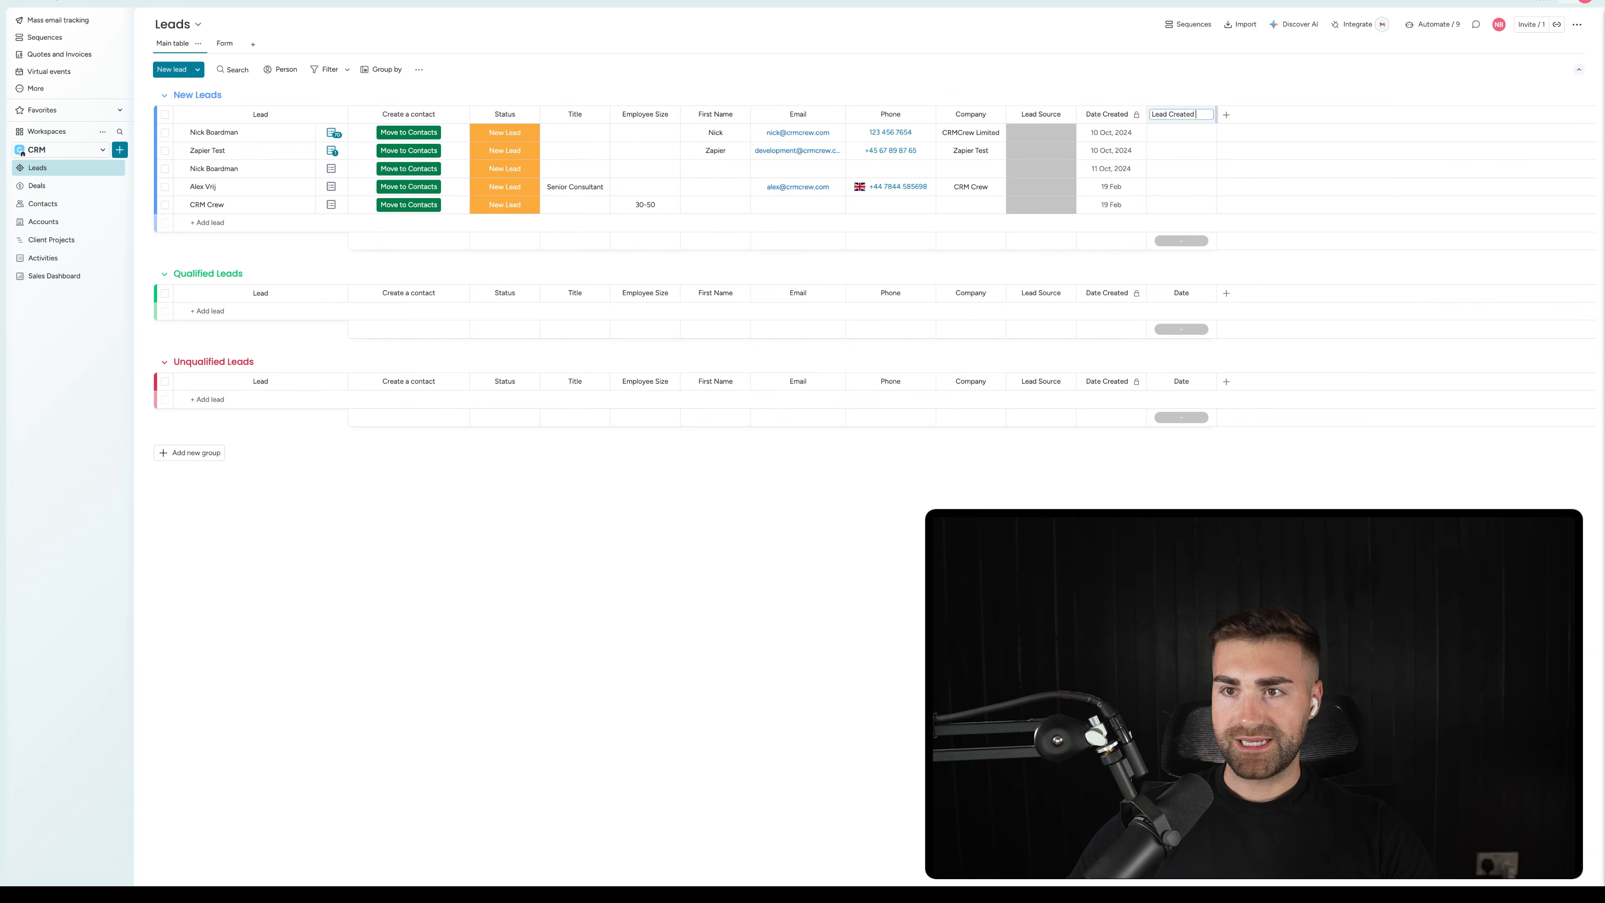
key("Return")
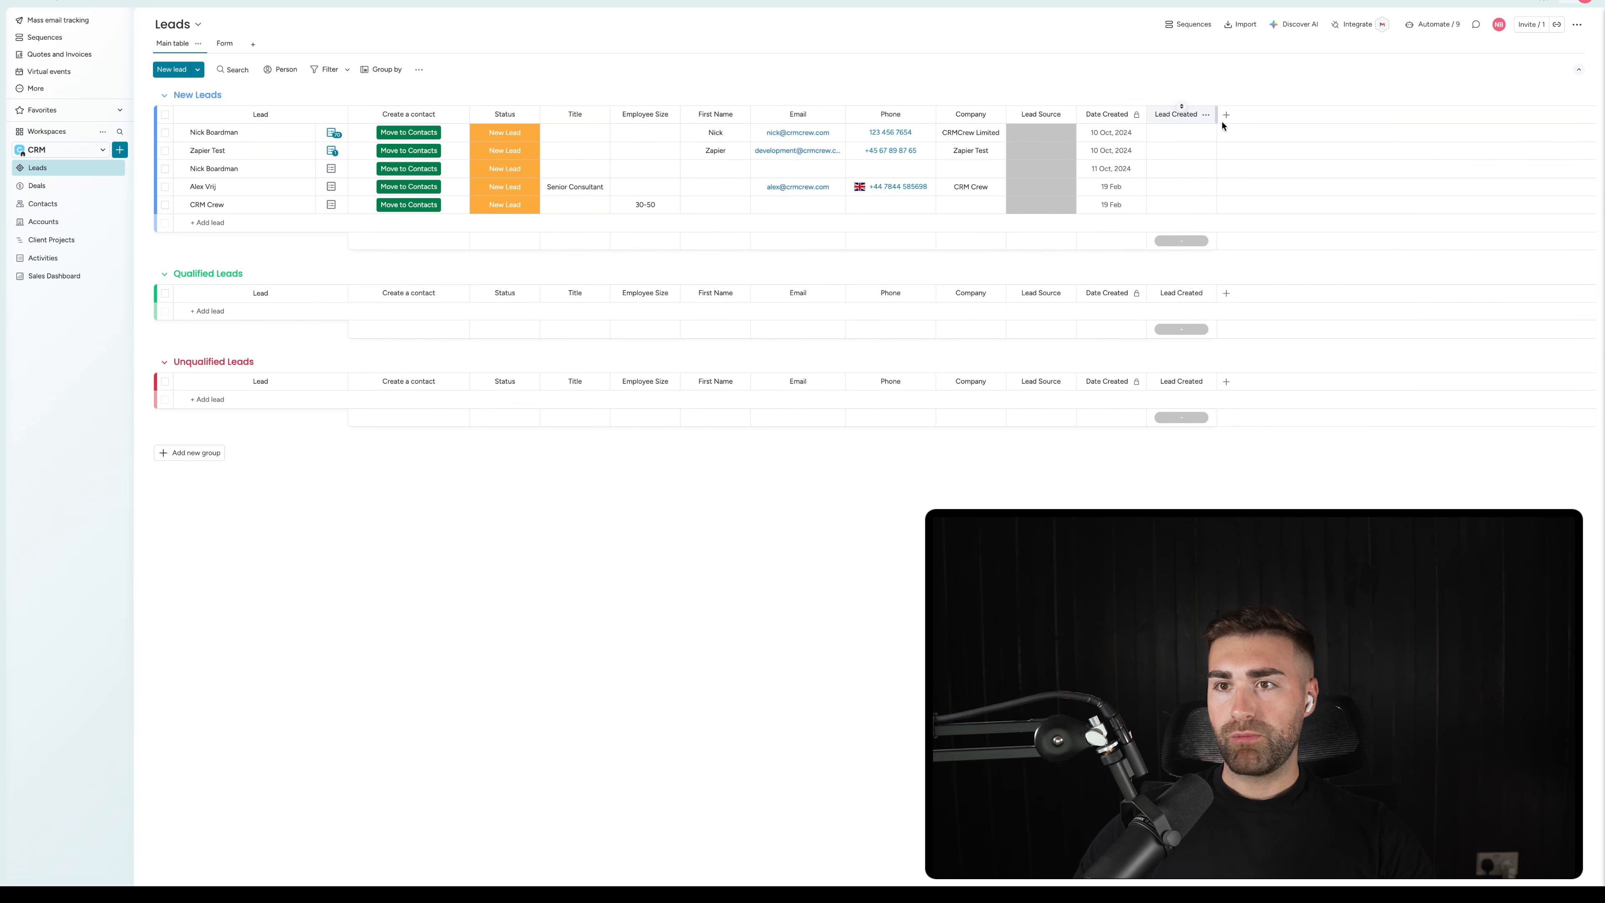
Step: Restrict editing of the Lead Created column on the Leads board and hide its column summary
left_click(1205, 115)
mouse_move(1268, 119)
left_click(1363, 202)
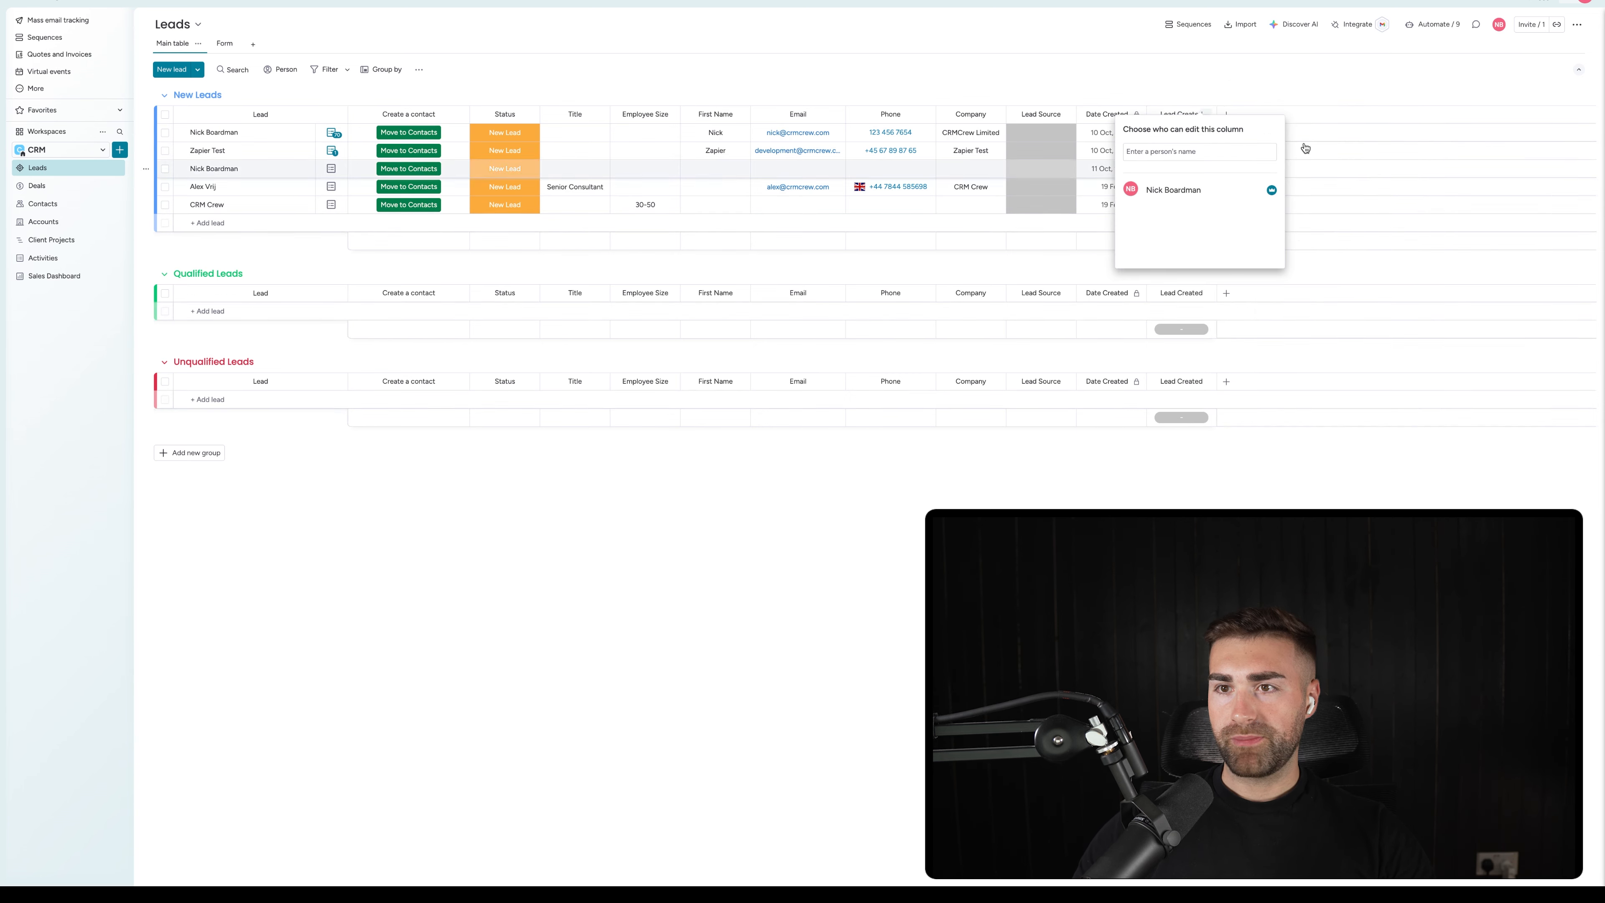
left_click(1304, 150)
left_click(1206, 115)
mouse_move(1324, 124)
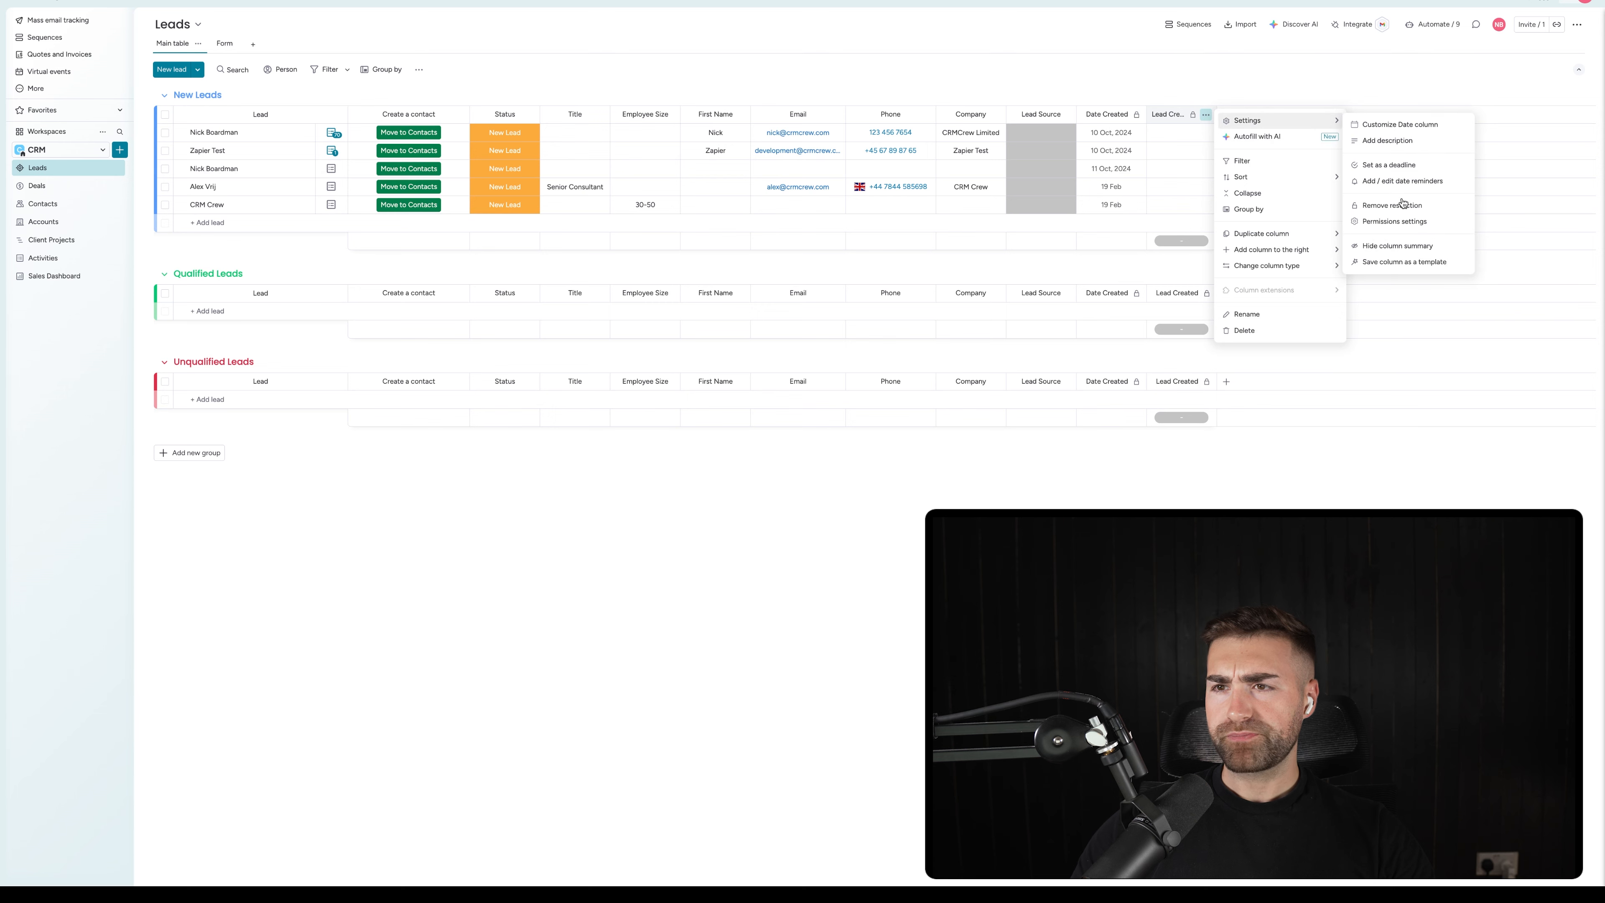
left_click(1374, 248)
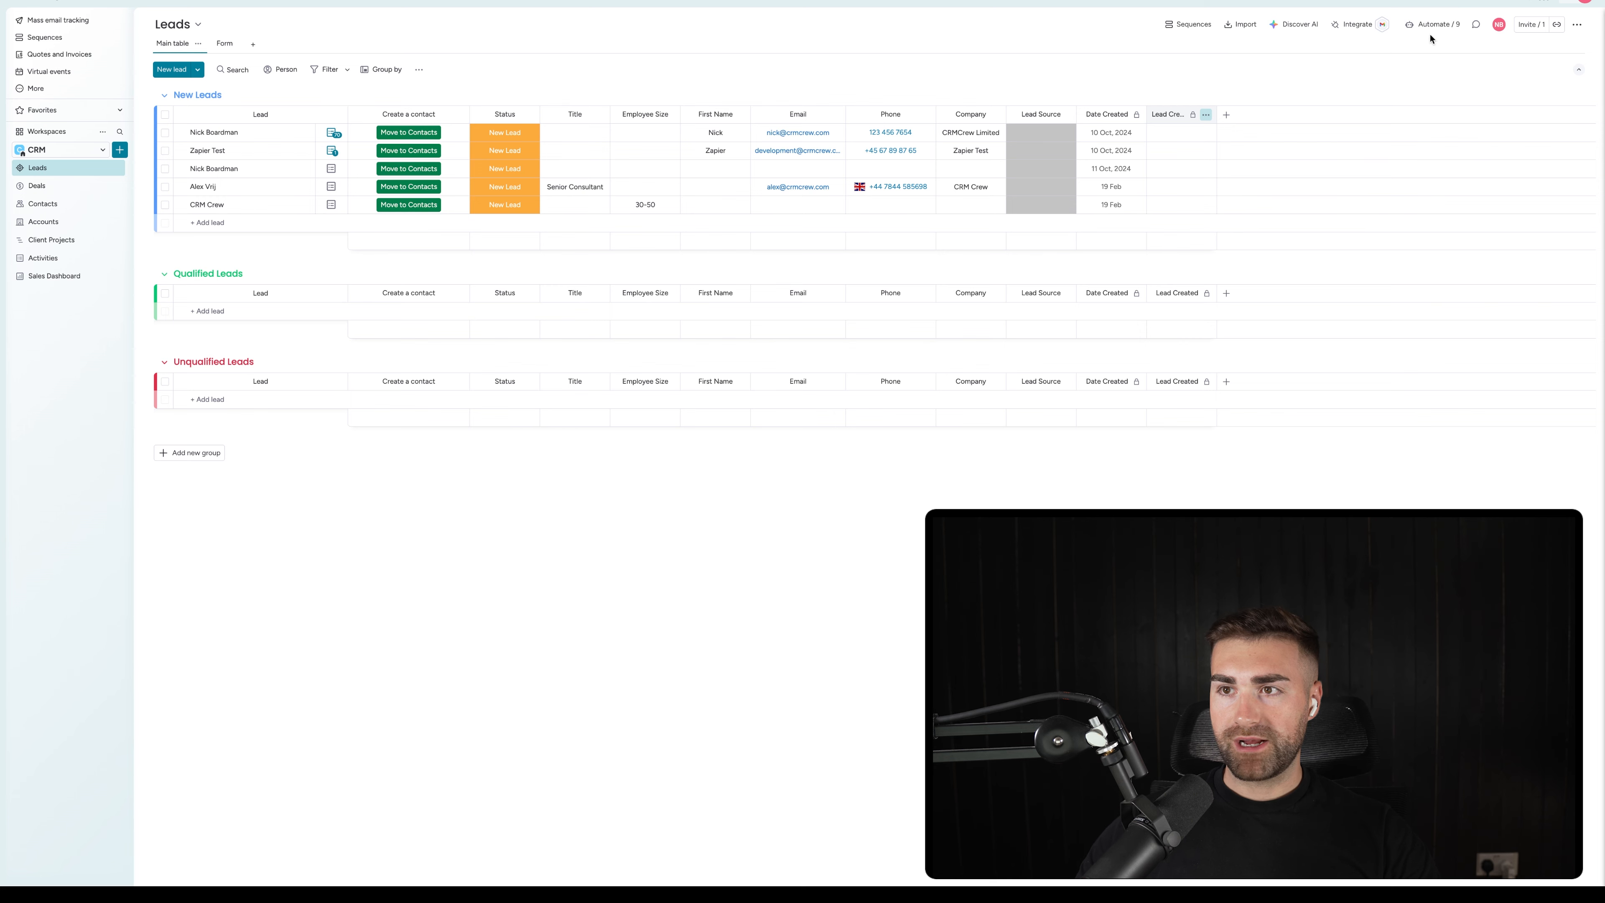
Step: Create a Leads board automation that sets Lead Created to today when an item is created
key("super+r")
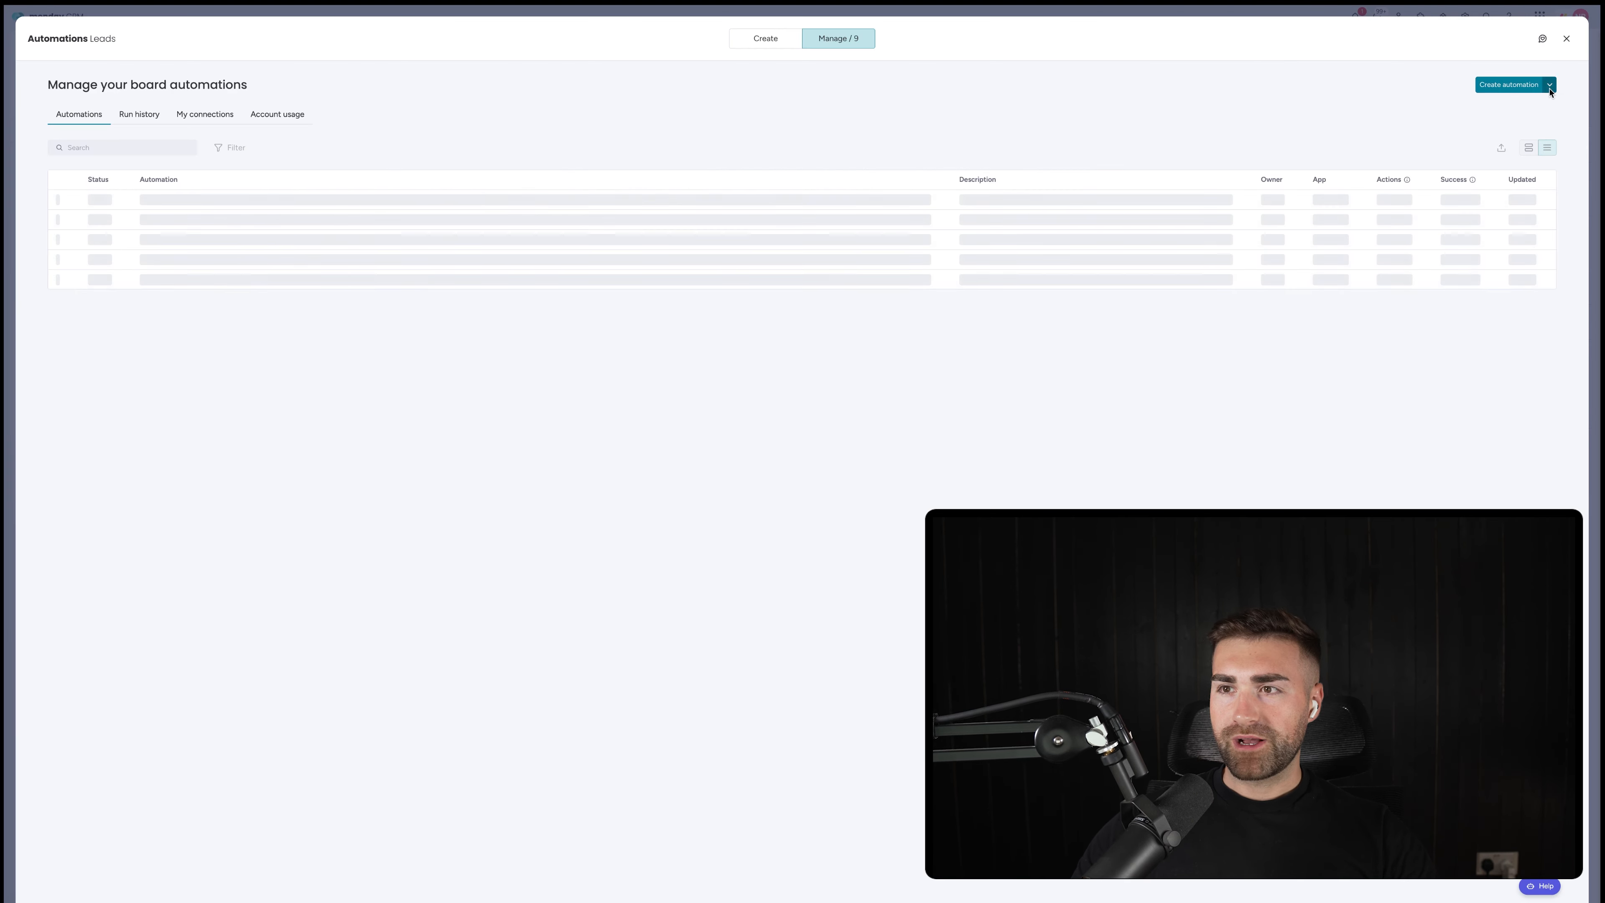
left_click(1515, 88)
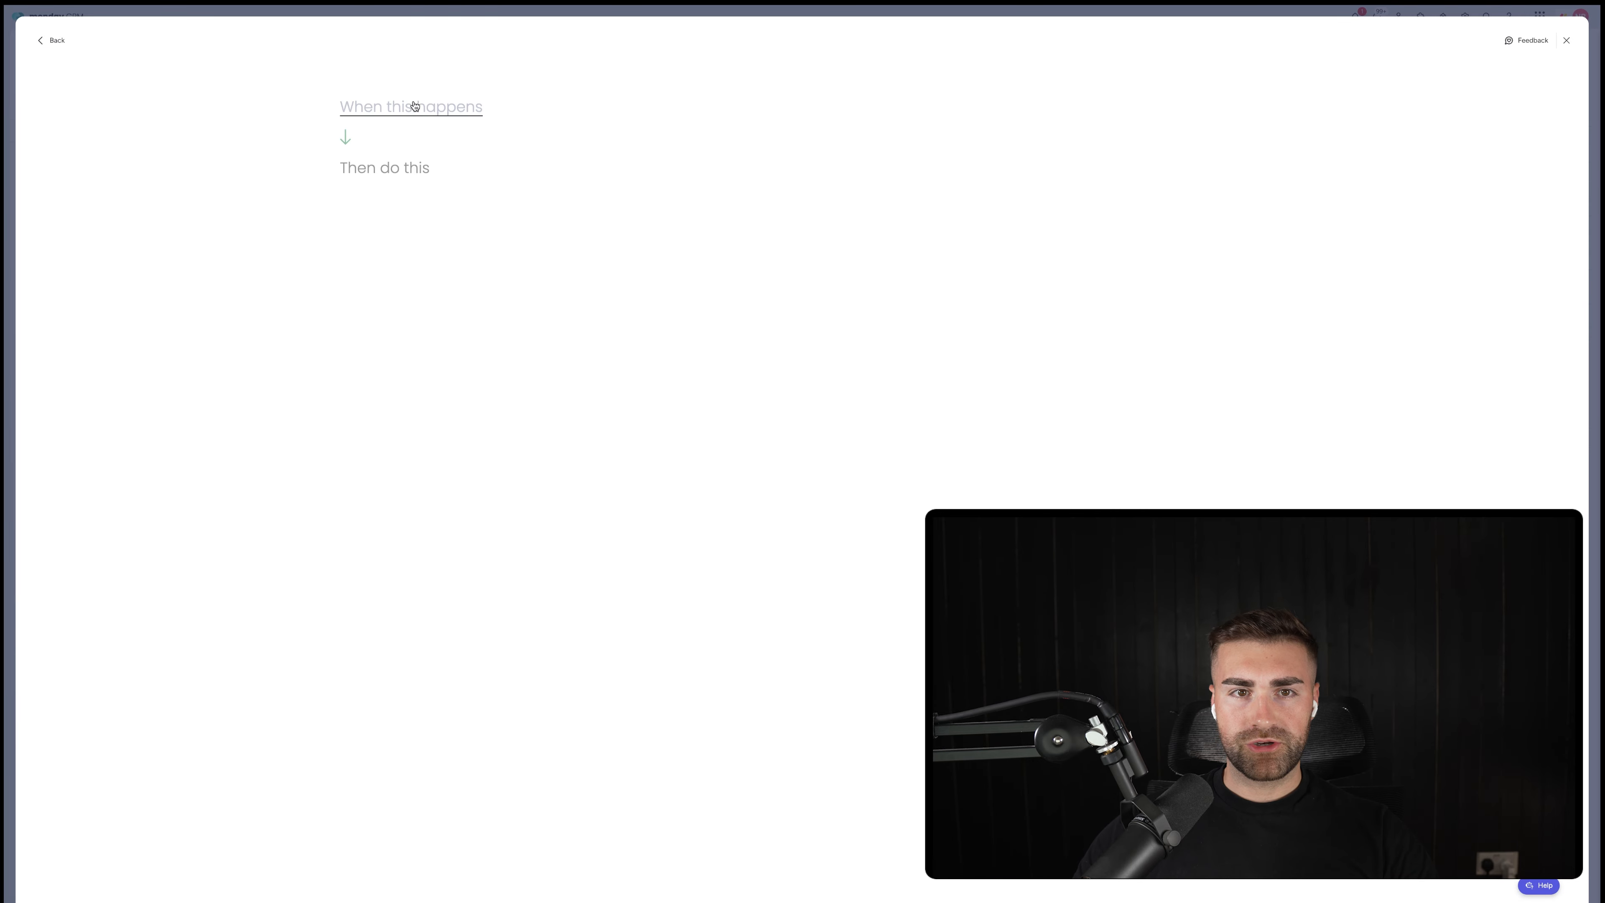
left_click(415, 106)
left_click(387, 190)
type("set date")
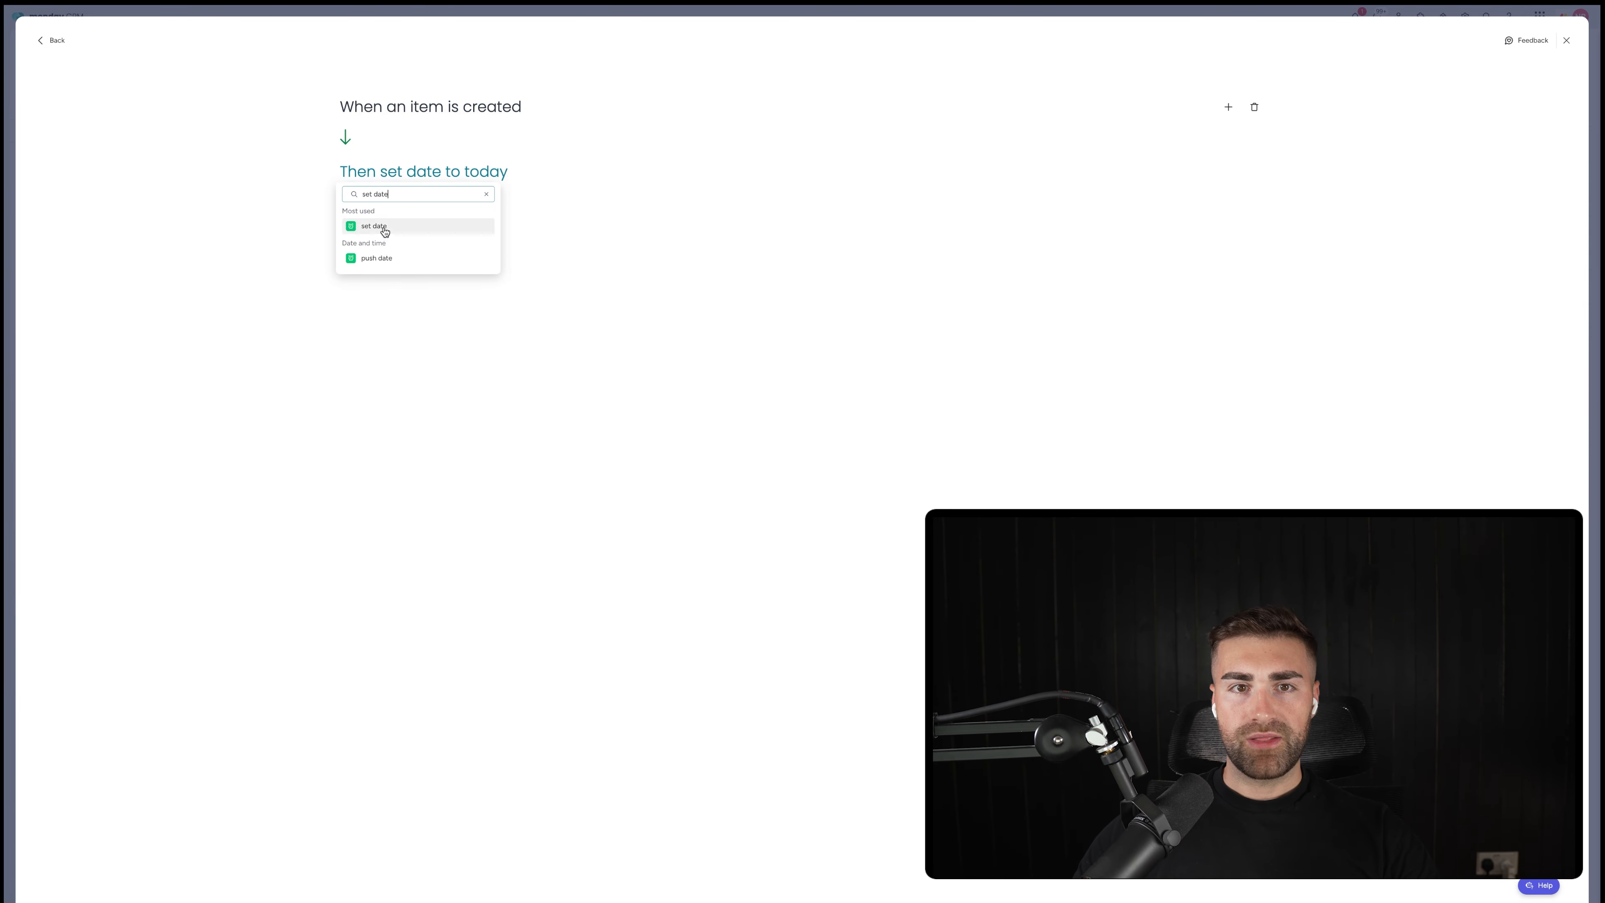
left_click(385, 231)
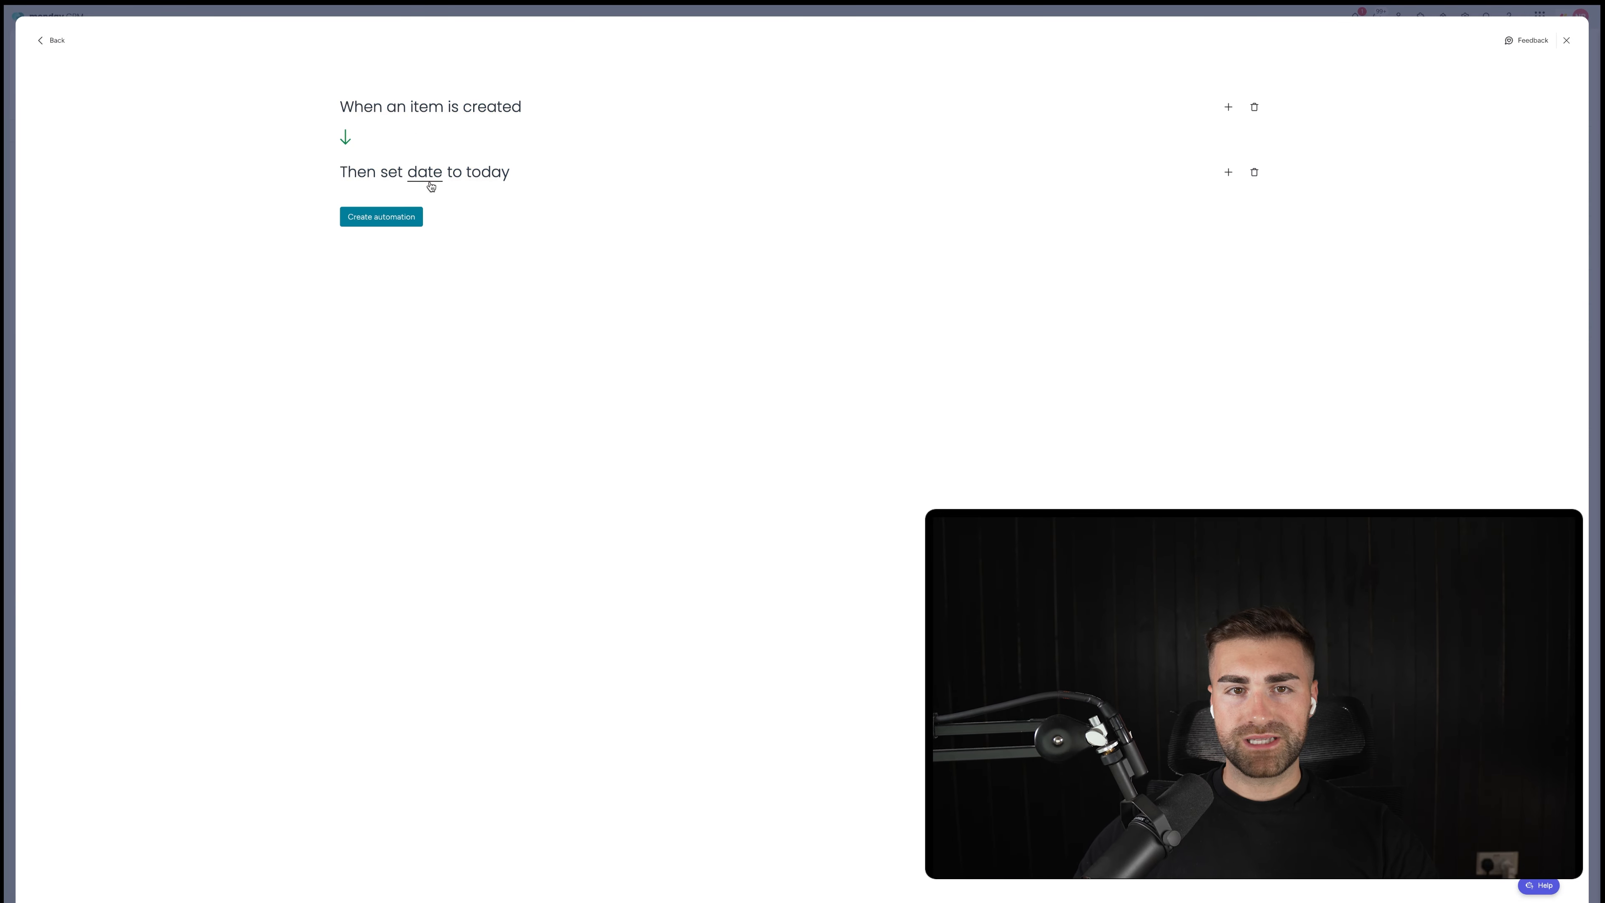
left_click(431, 178)
left_click(423, 229)
left_click(399, 225)
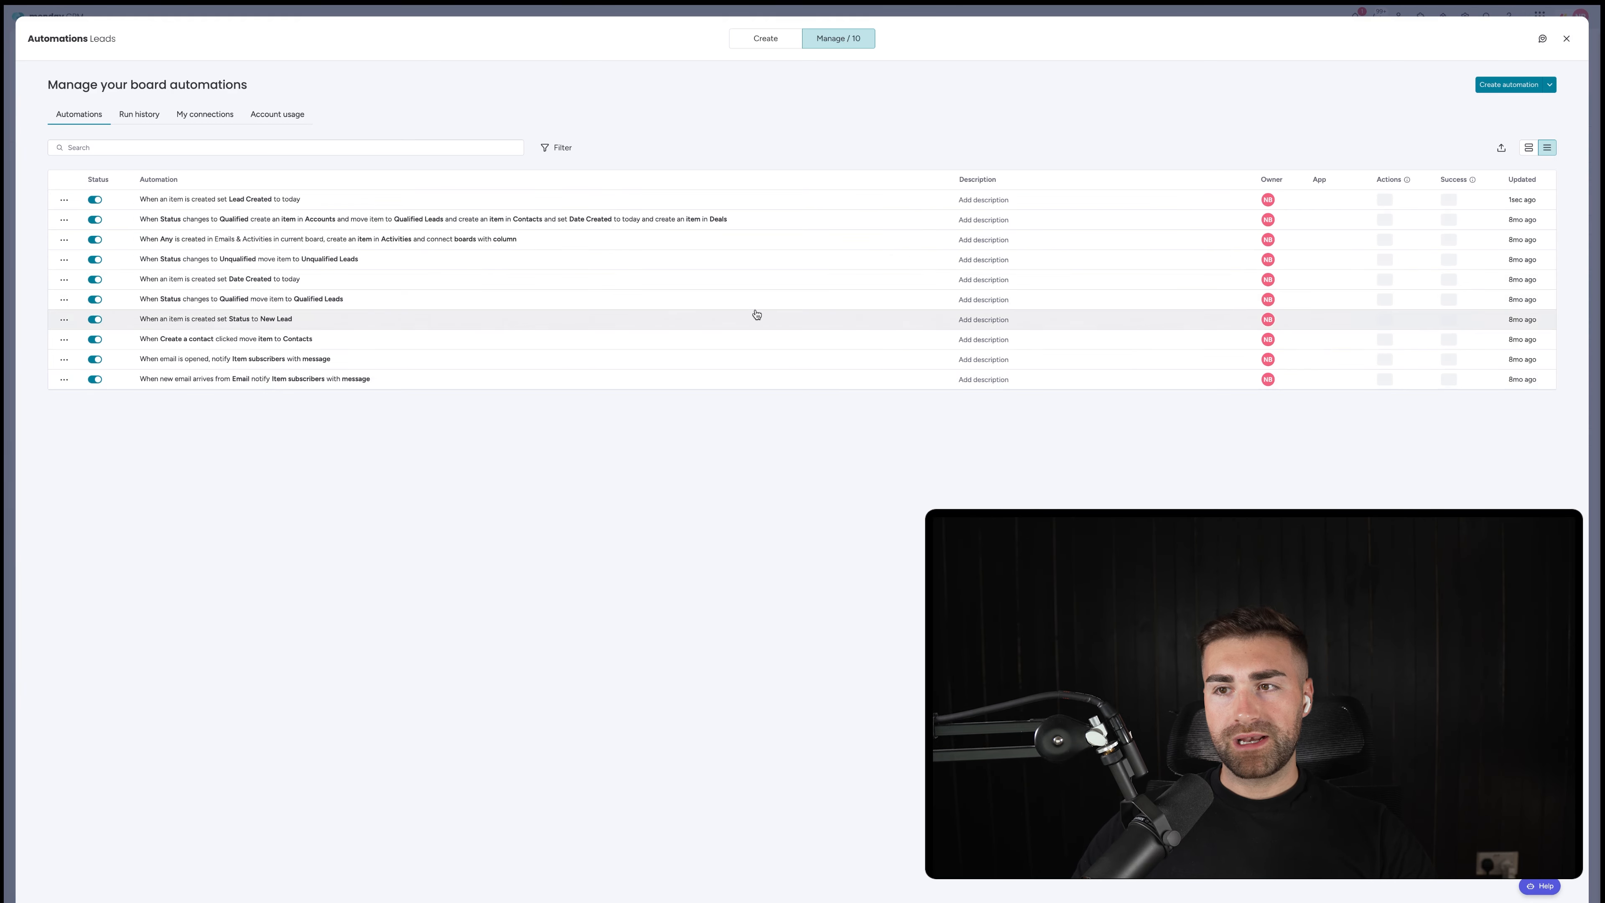
key("Escape")
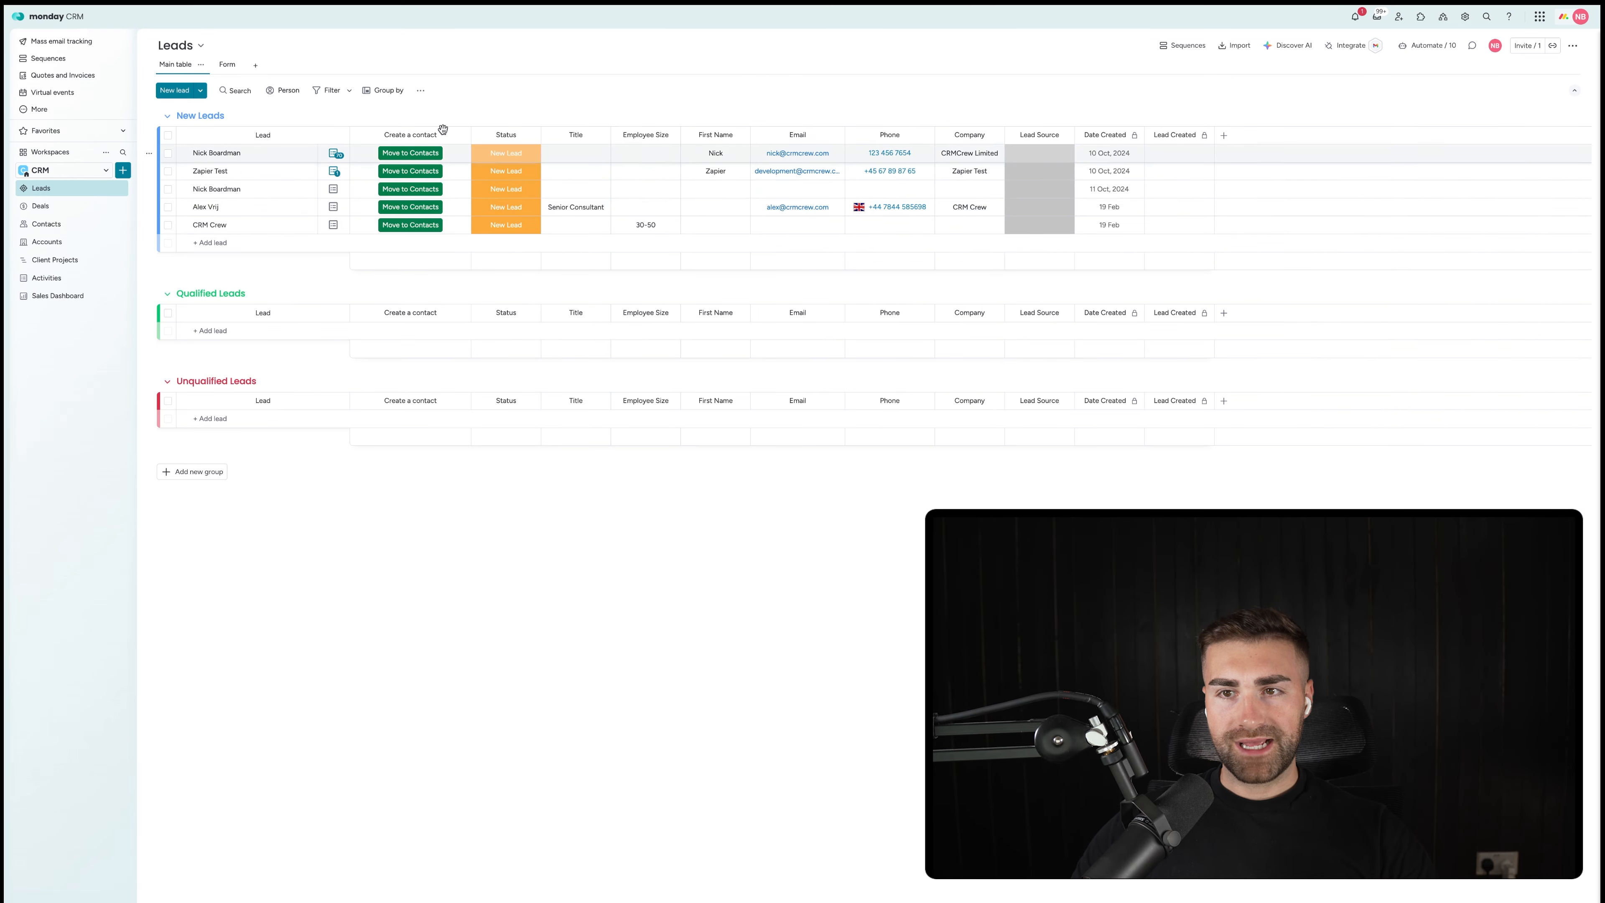
Step: Add a date column to the Deals board
left_click(82, 206)
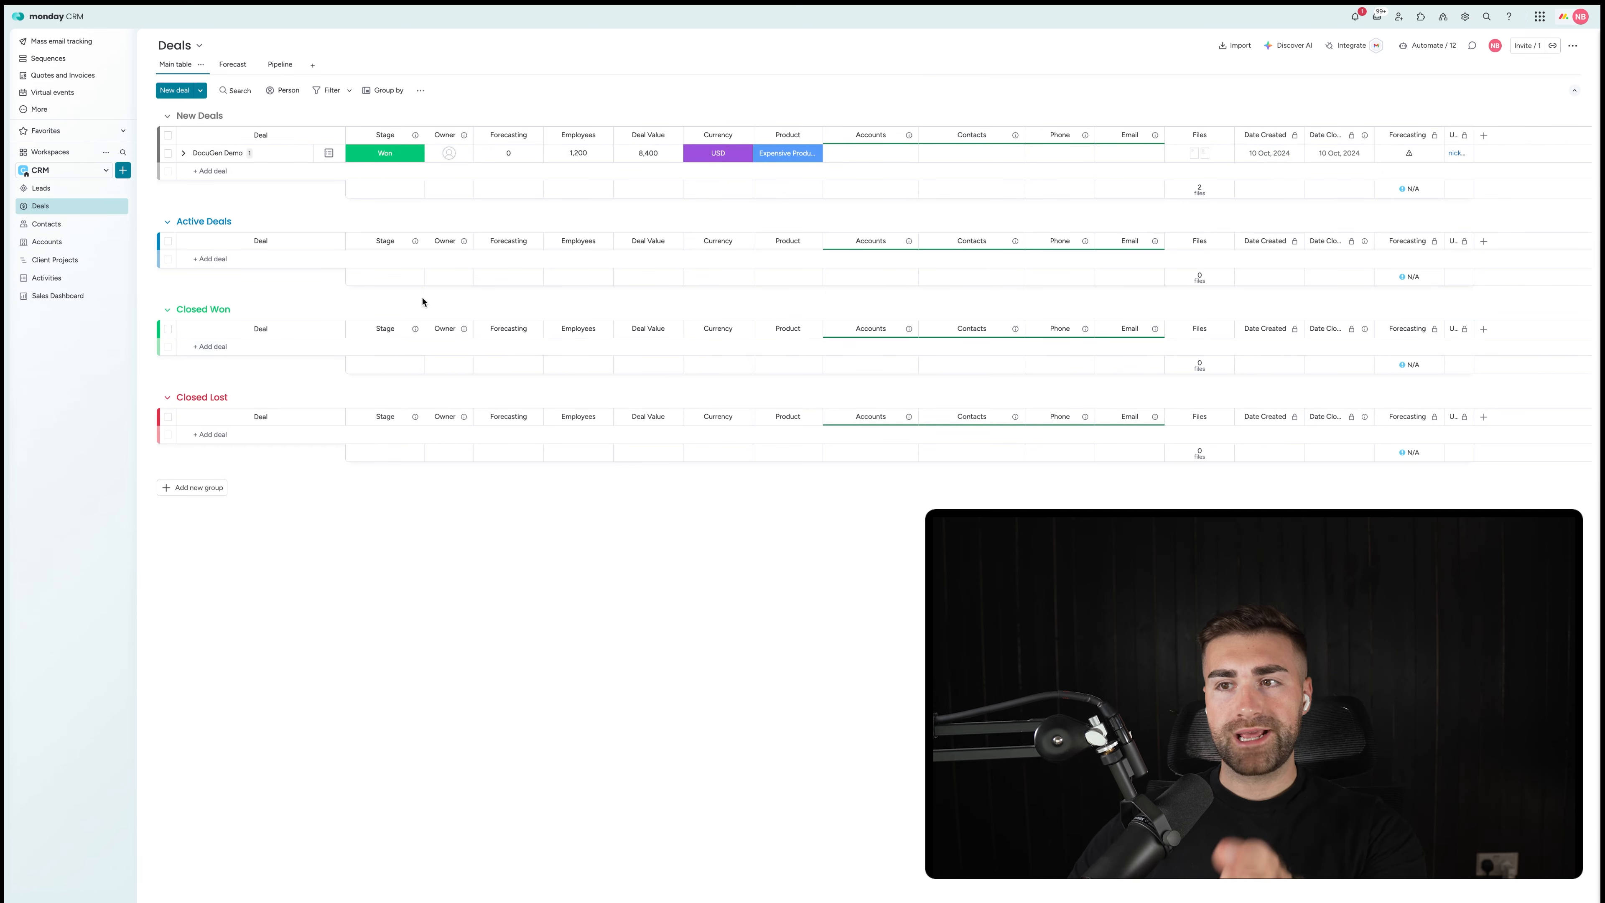
left_click(1484, 136)
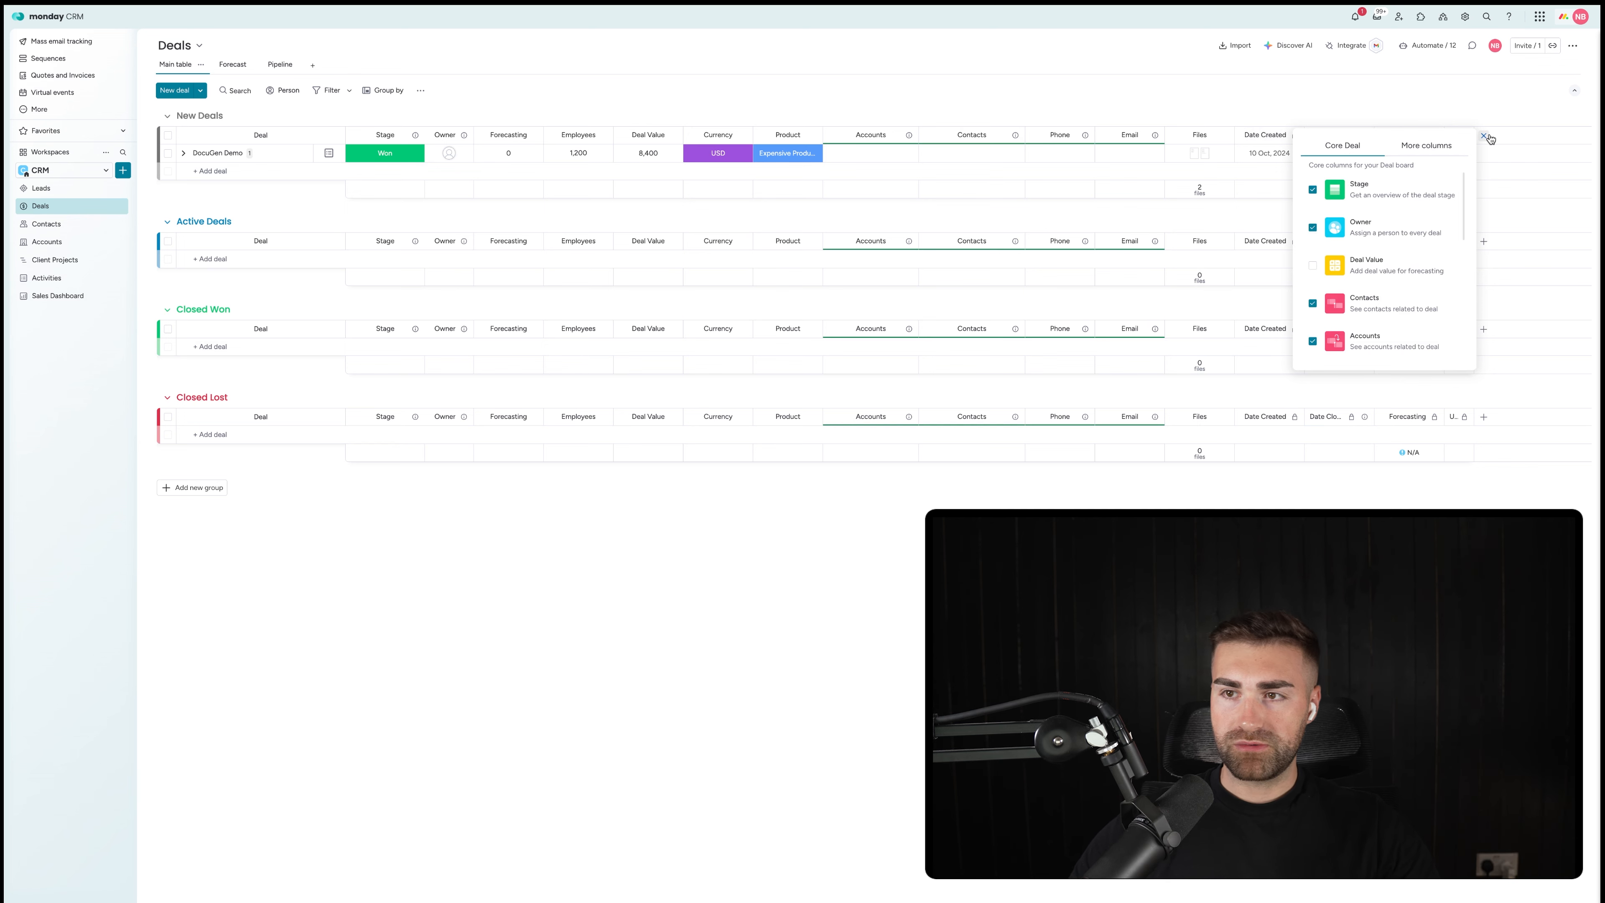
left_click(1437, 146)
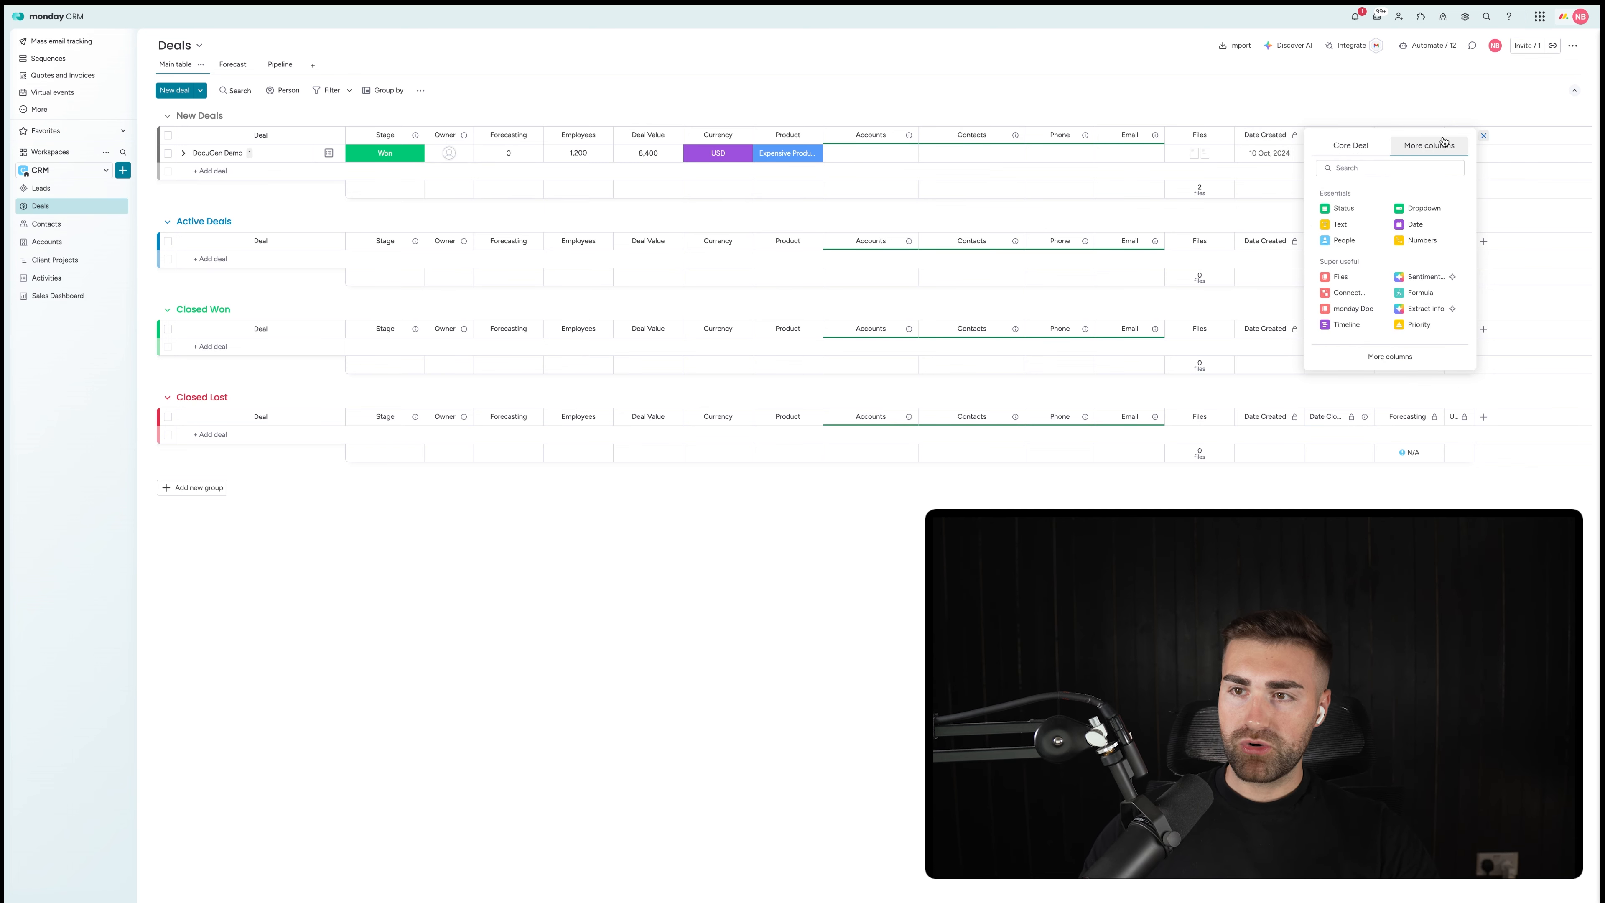
left_click(1384, 167)
type("lead")
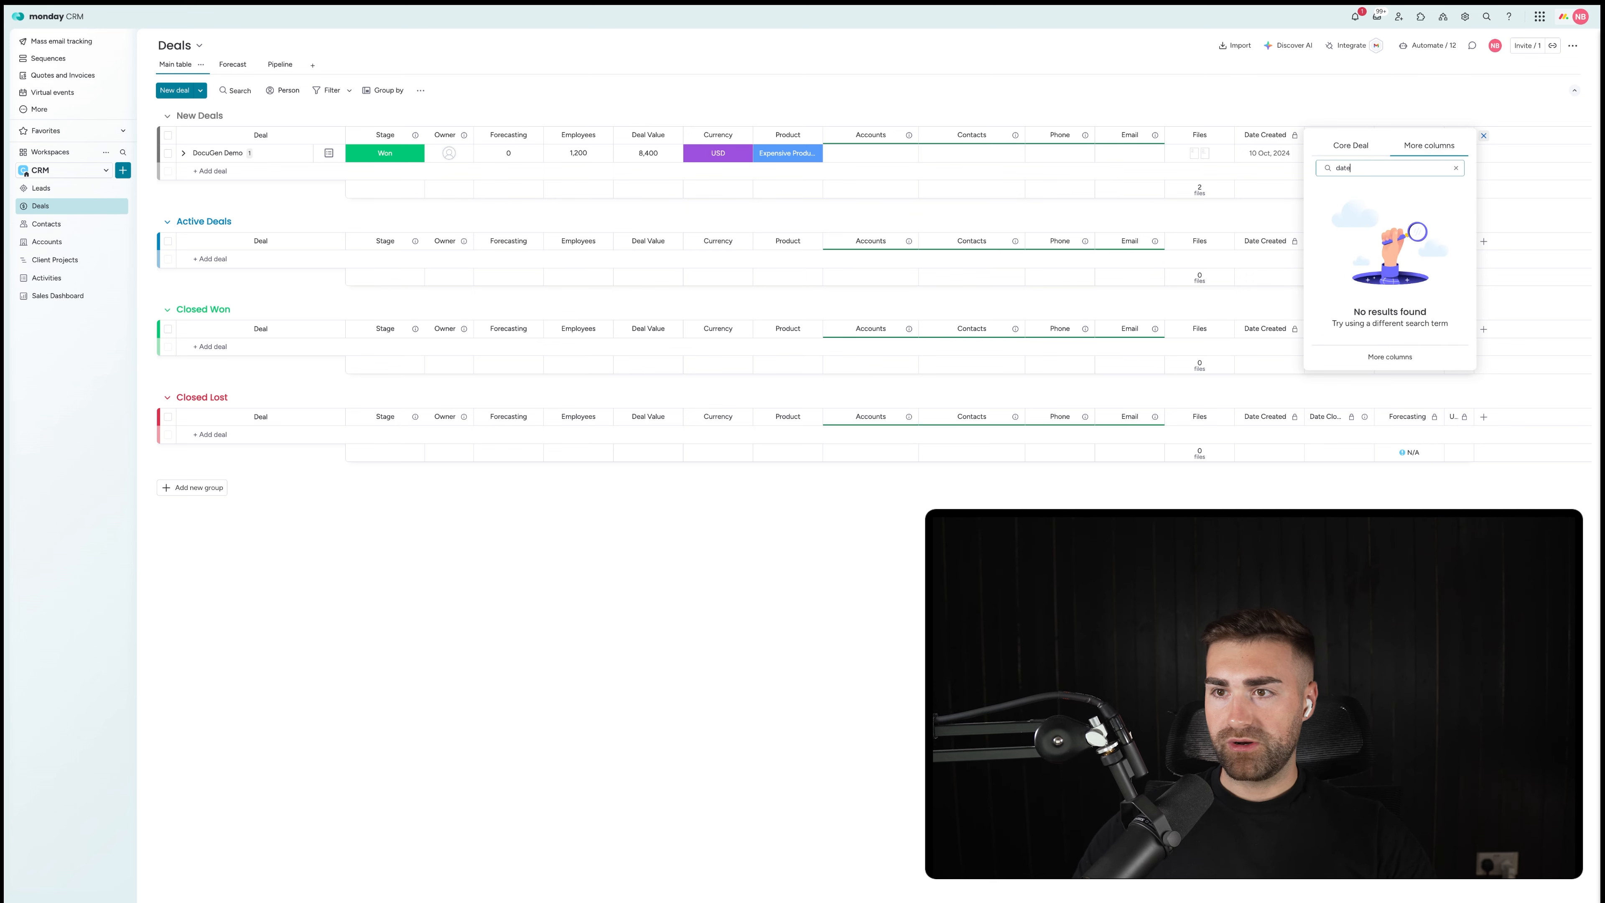
left_click(1346, 218)
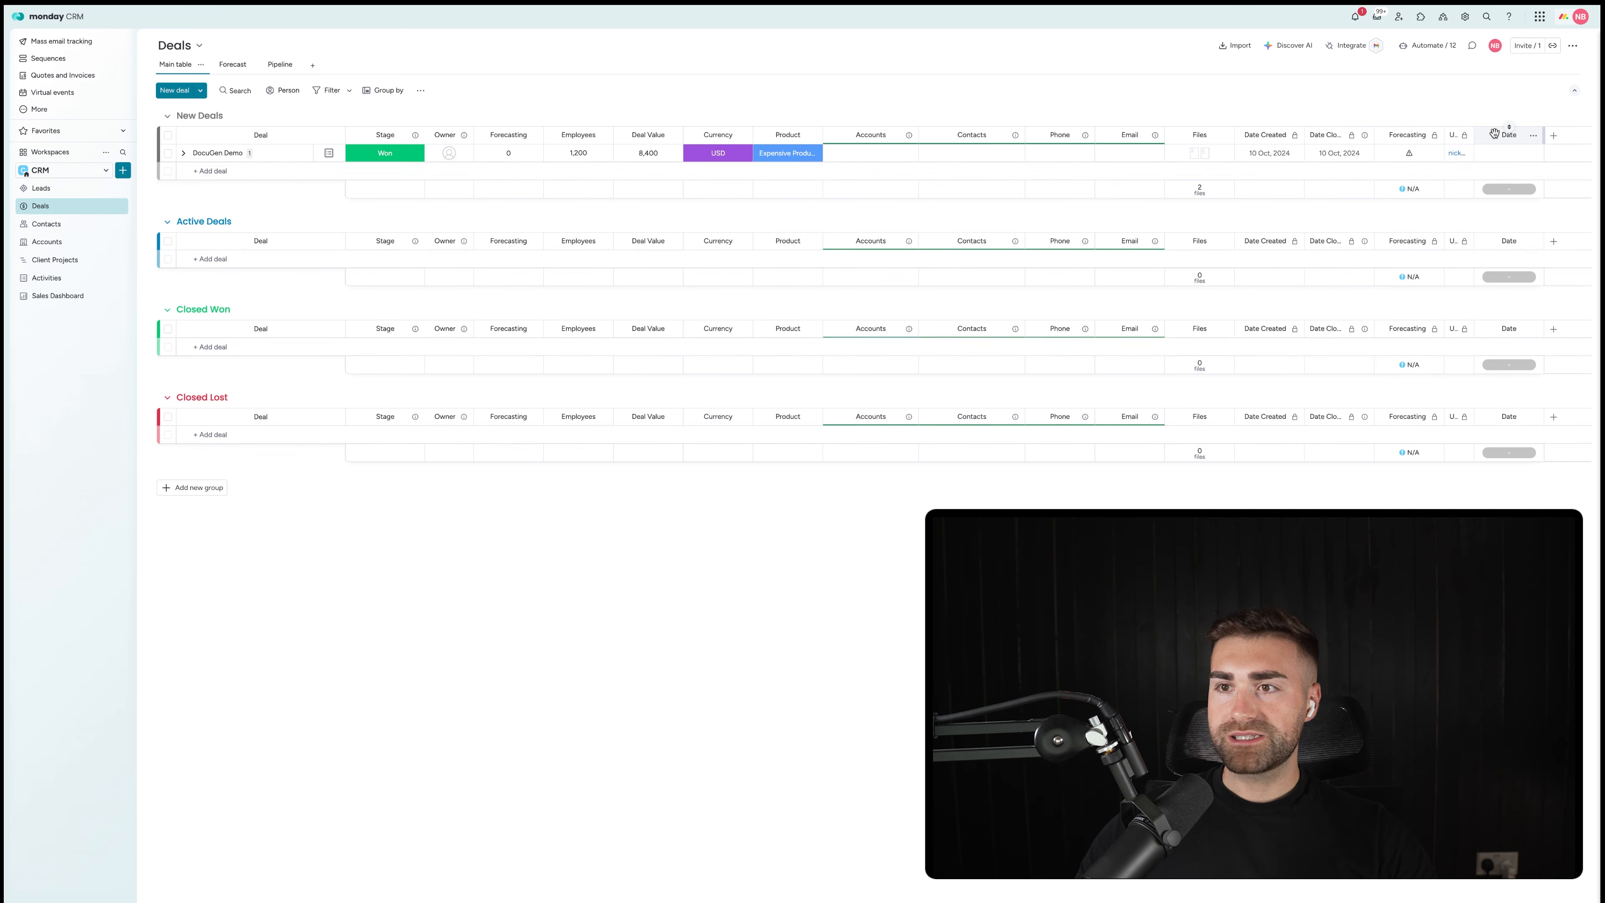
Step: Move the new date column between Files and Date Created and rename it "Lead Created"
left_click_drag(1494, 133, 1269, 133)
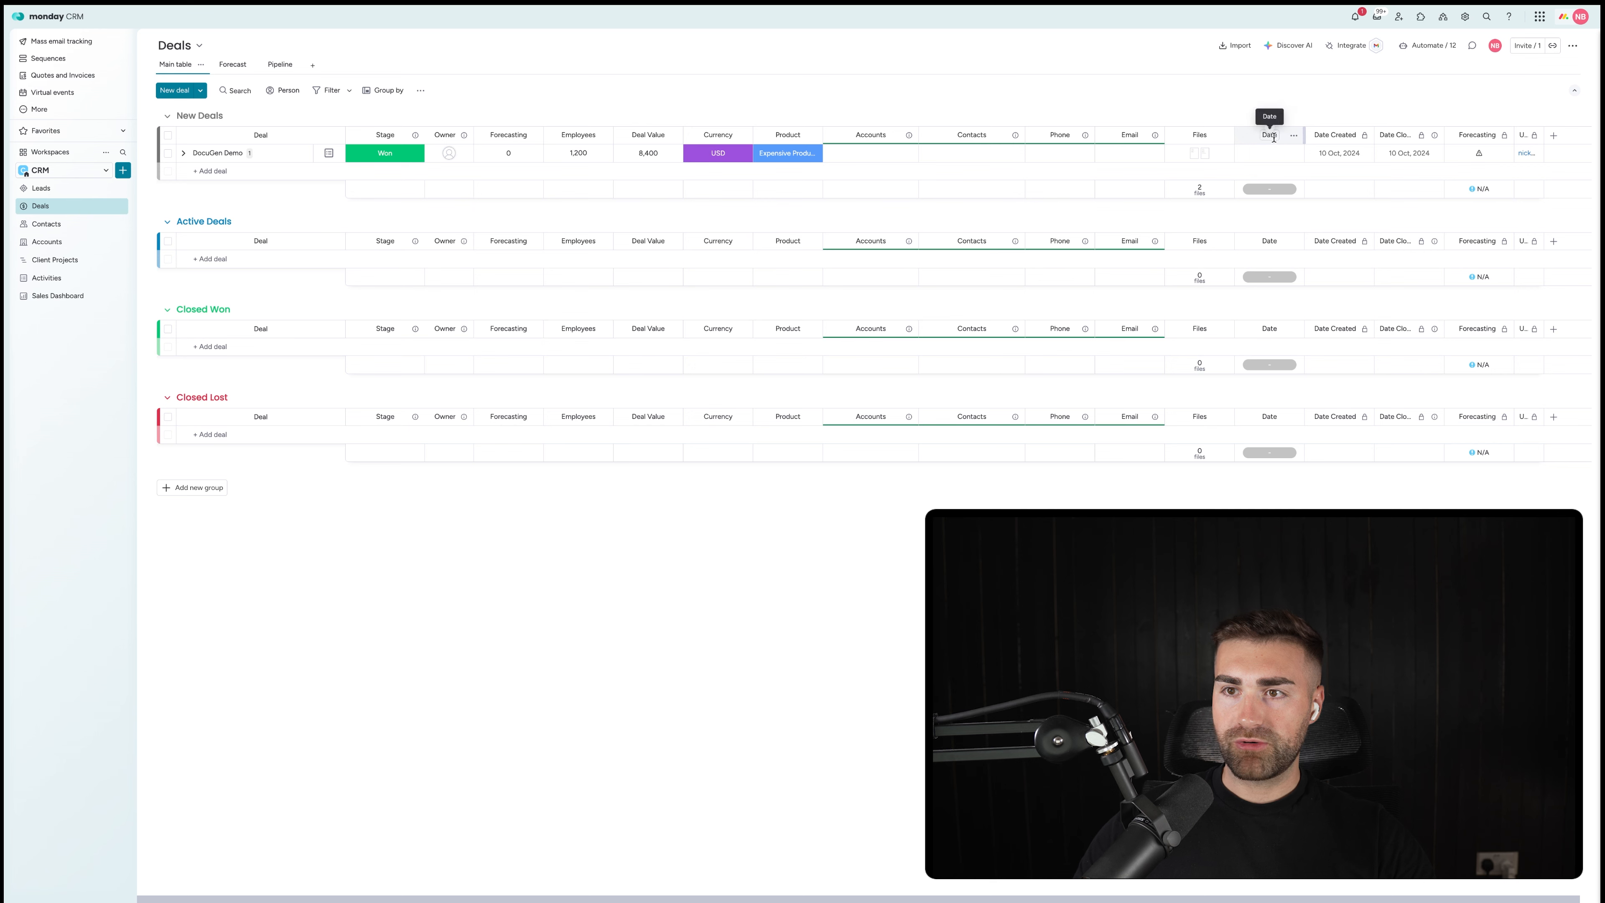
left_click(1274, 138)
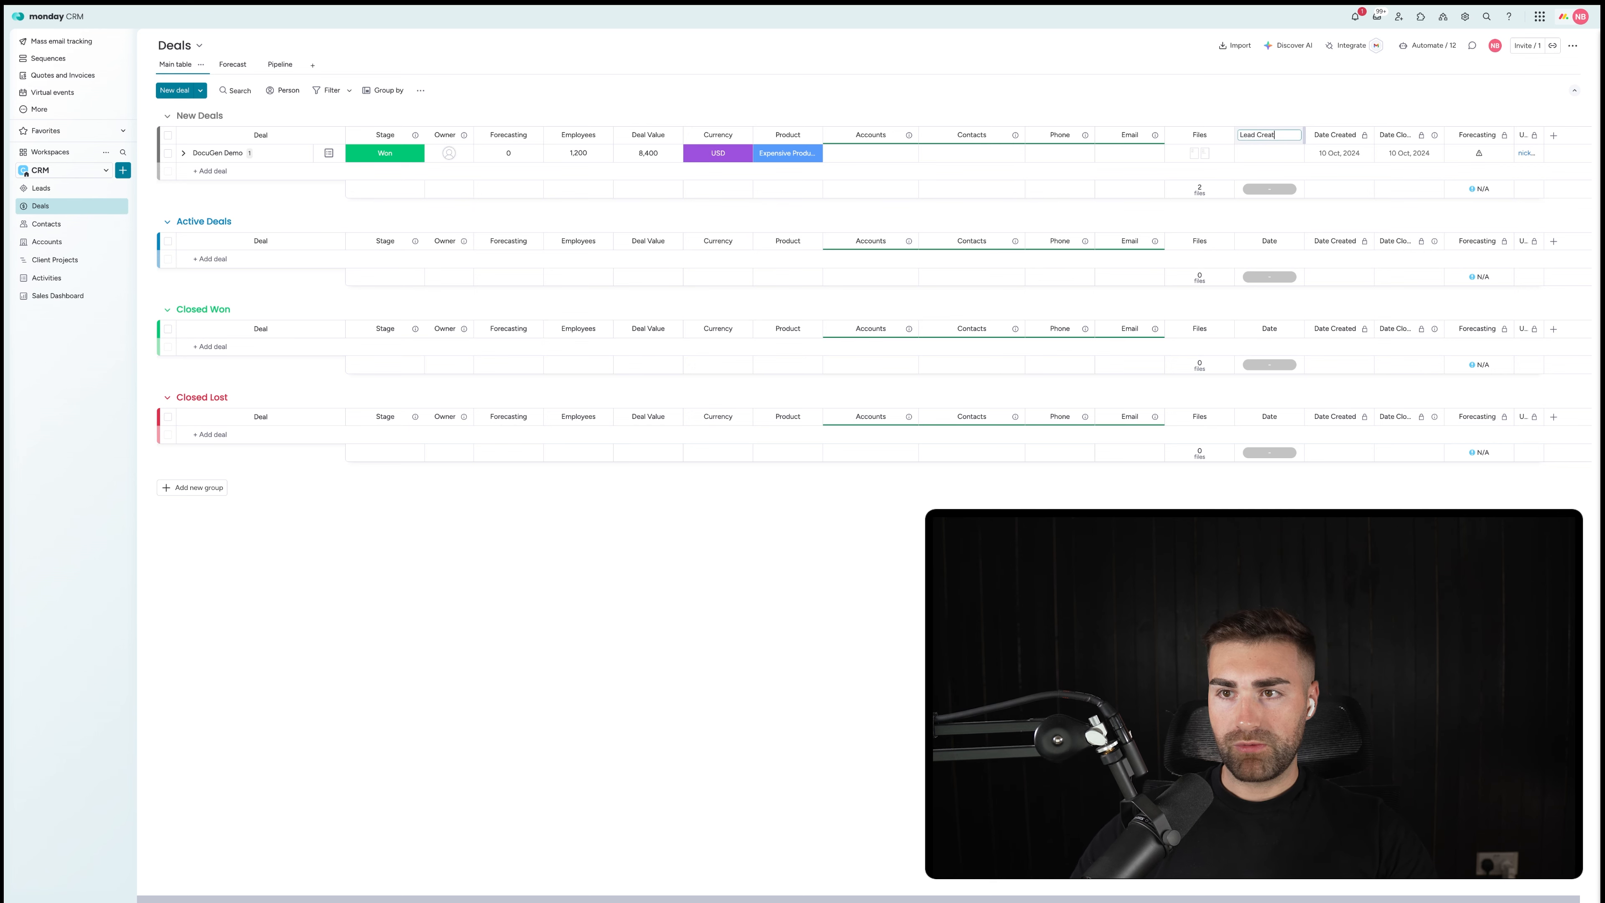
key("Return")
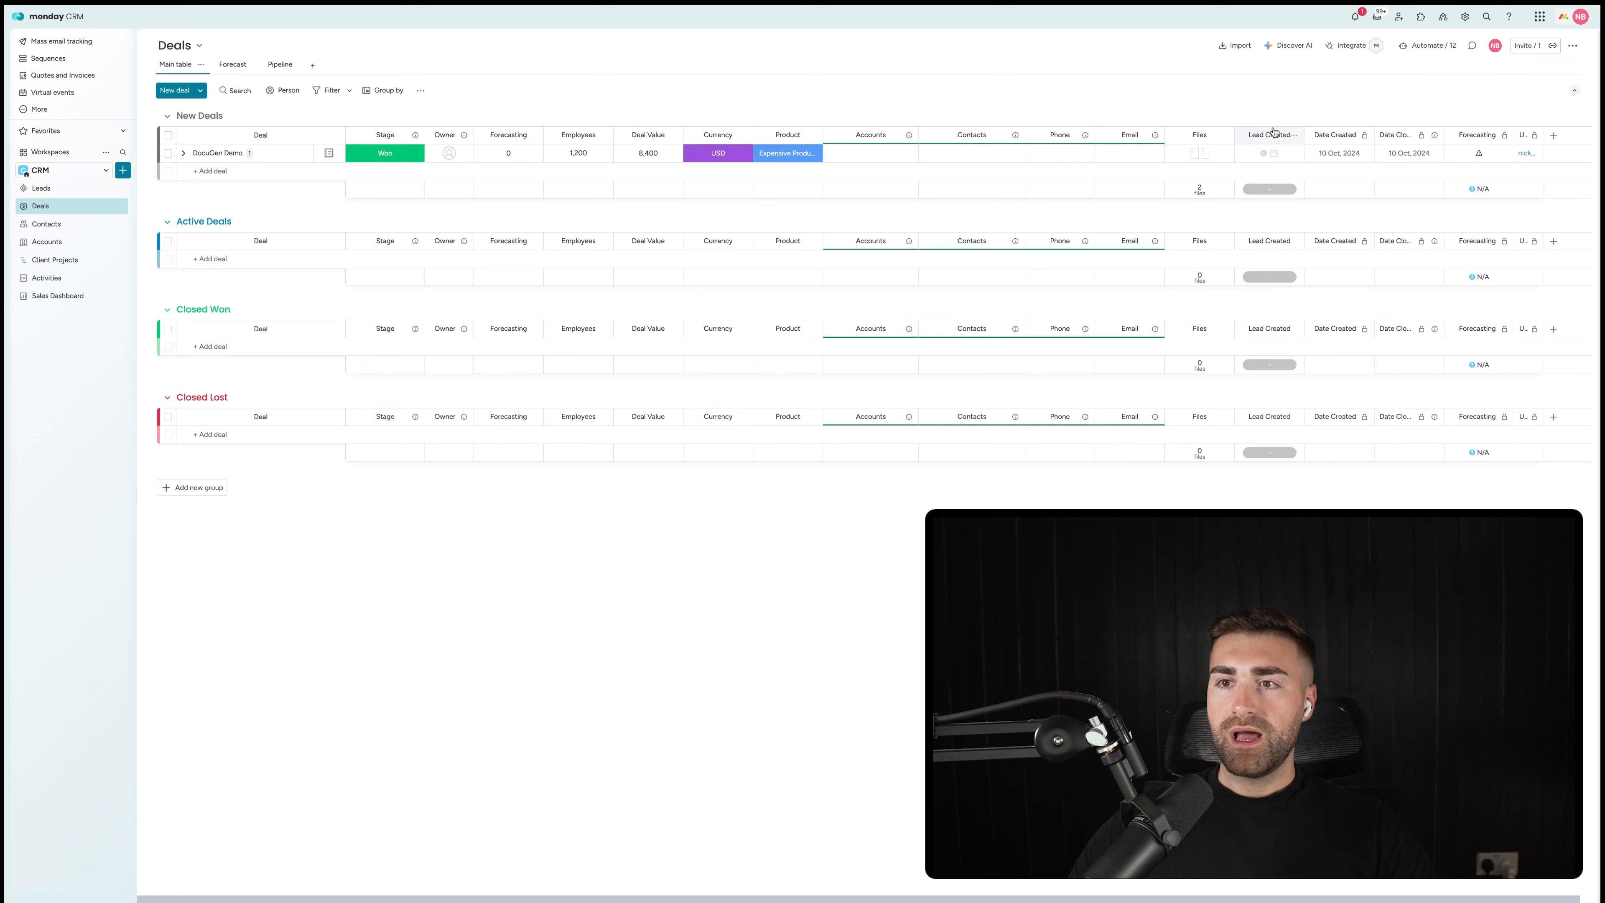
Step: Hide the Lead Created column's summary on the Deals board and restrict who can edit the column
left_click(1293, 135)
mouse_move(1359, 141)
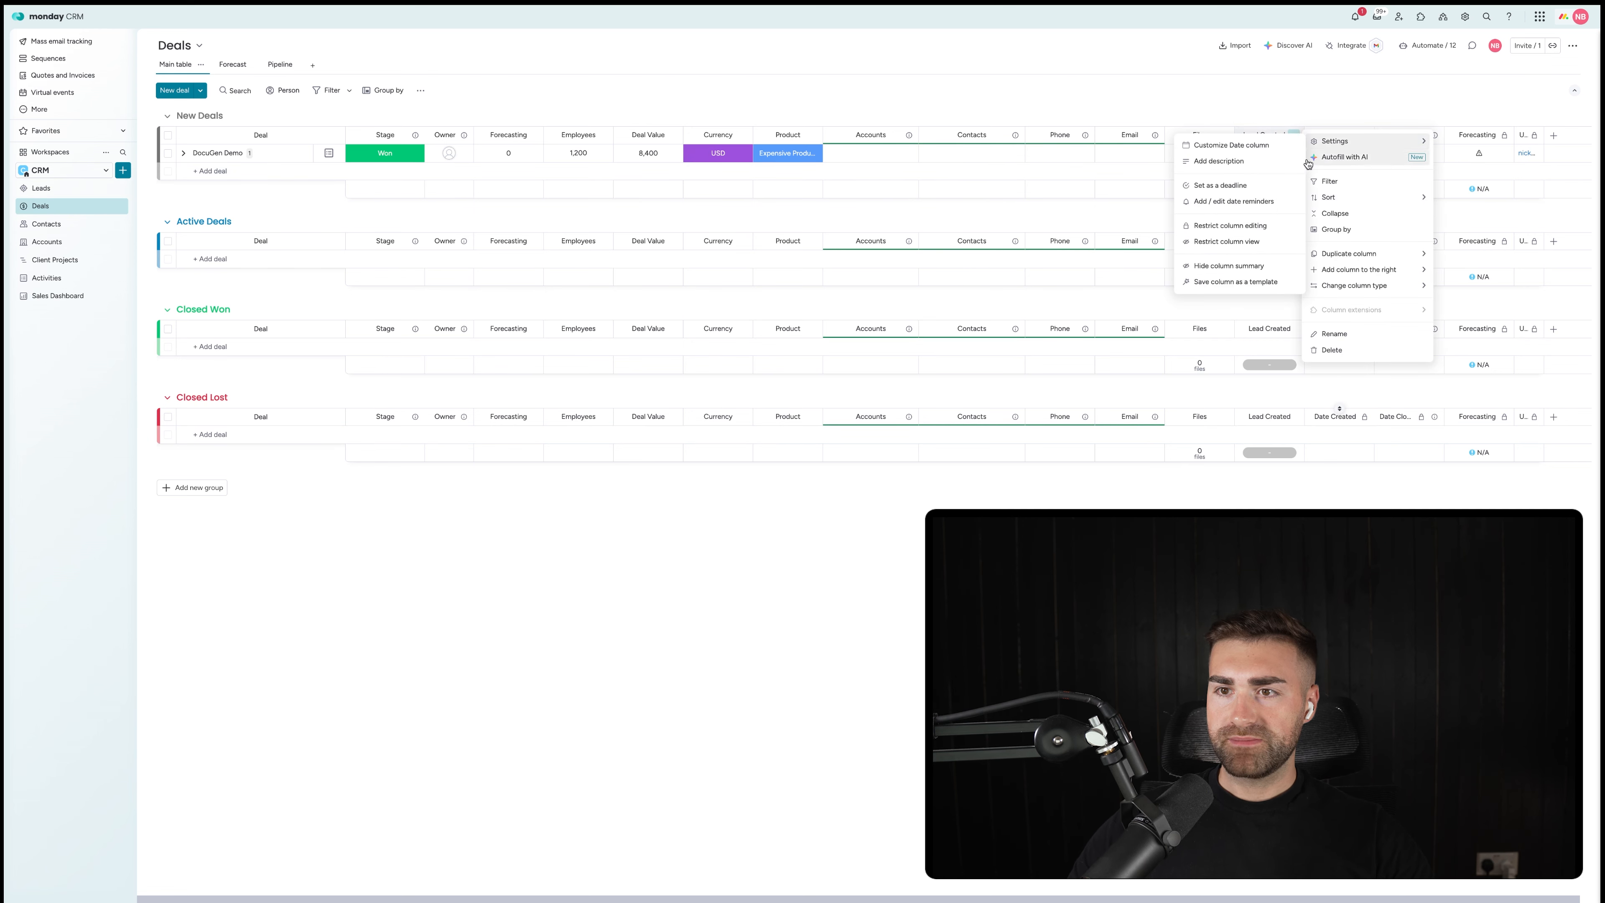
left_click(1234, 260)
left_click(1294, 134)
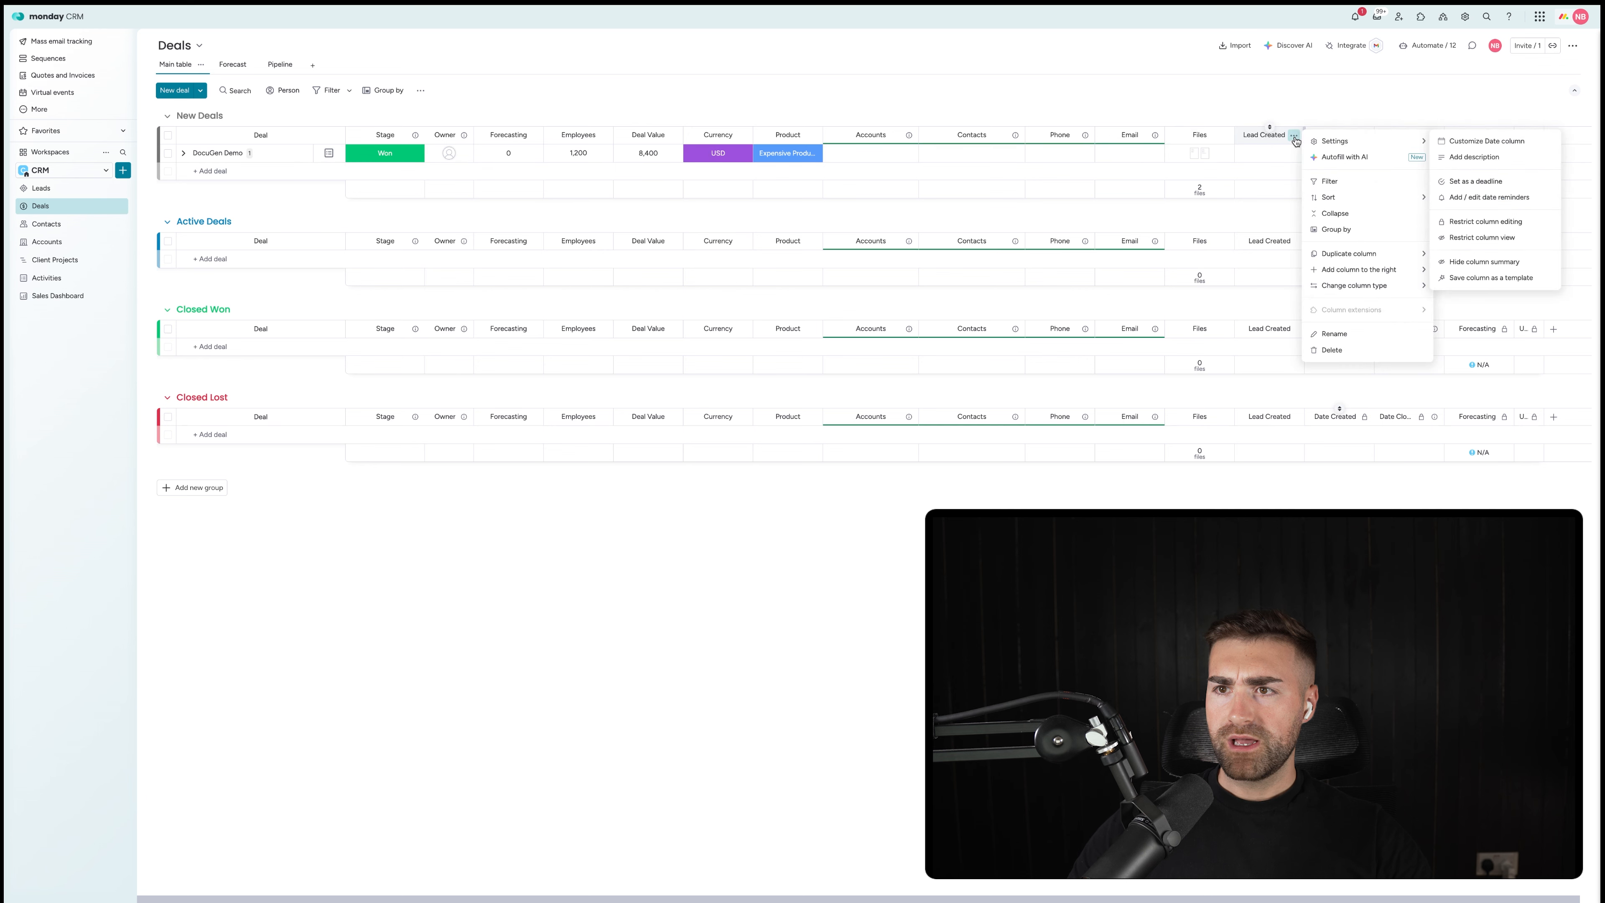
left_click(1229, 226)
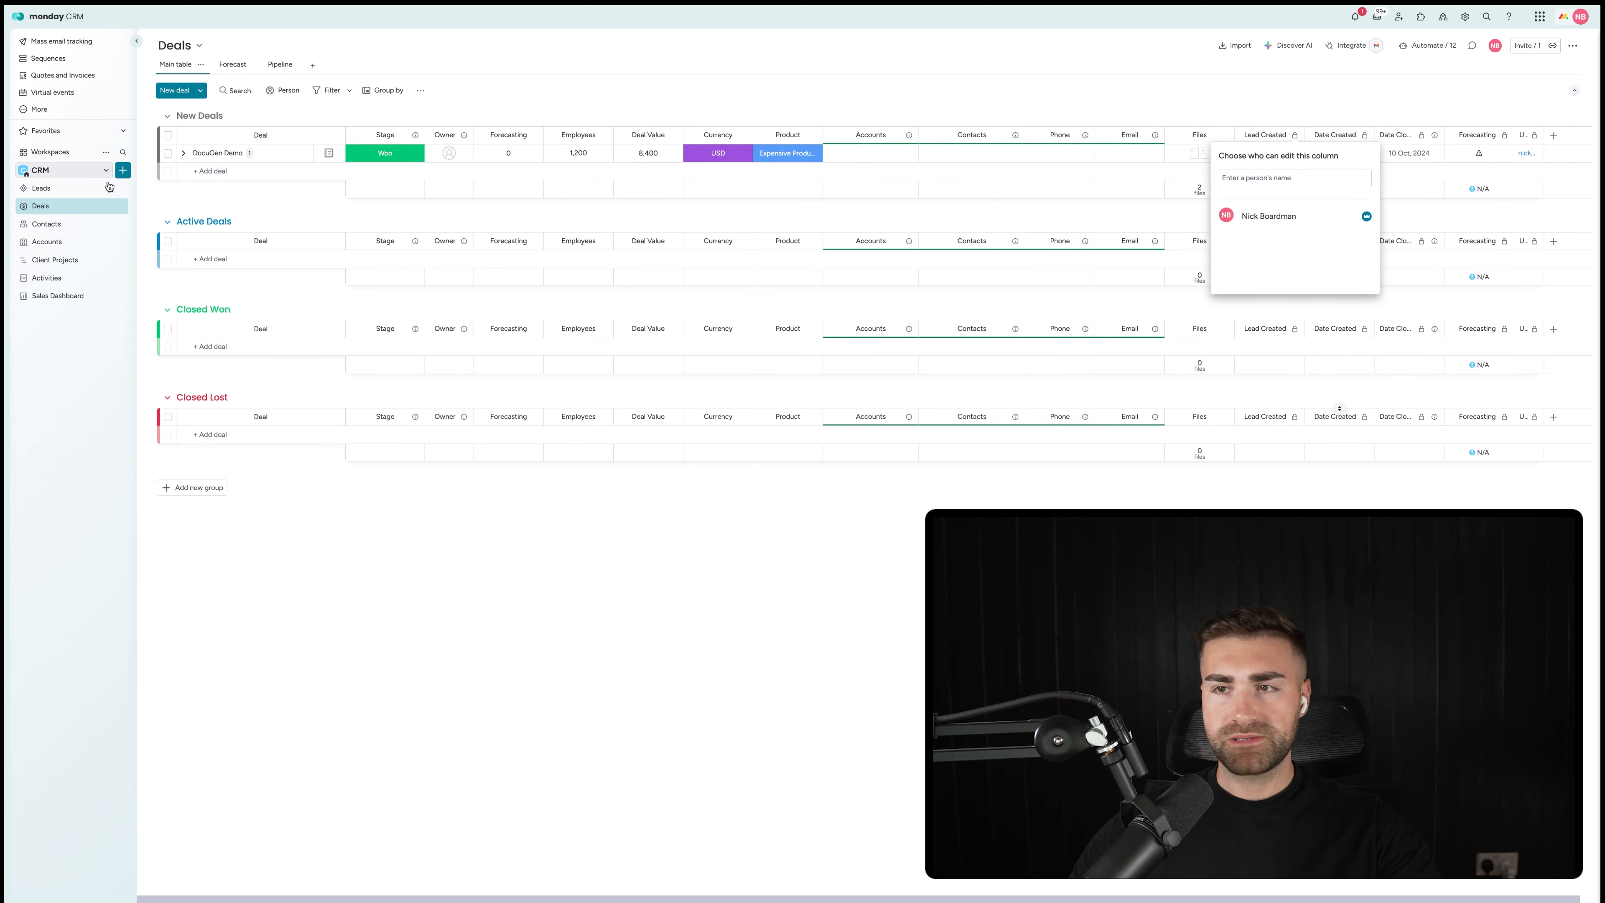
left_click(1276, 138)
Step: Set the DocuGen Demo deal's Lead Created date to 21 May 2025
left_click(1267, 153)
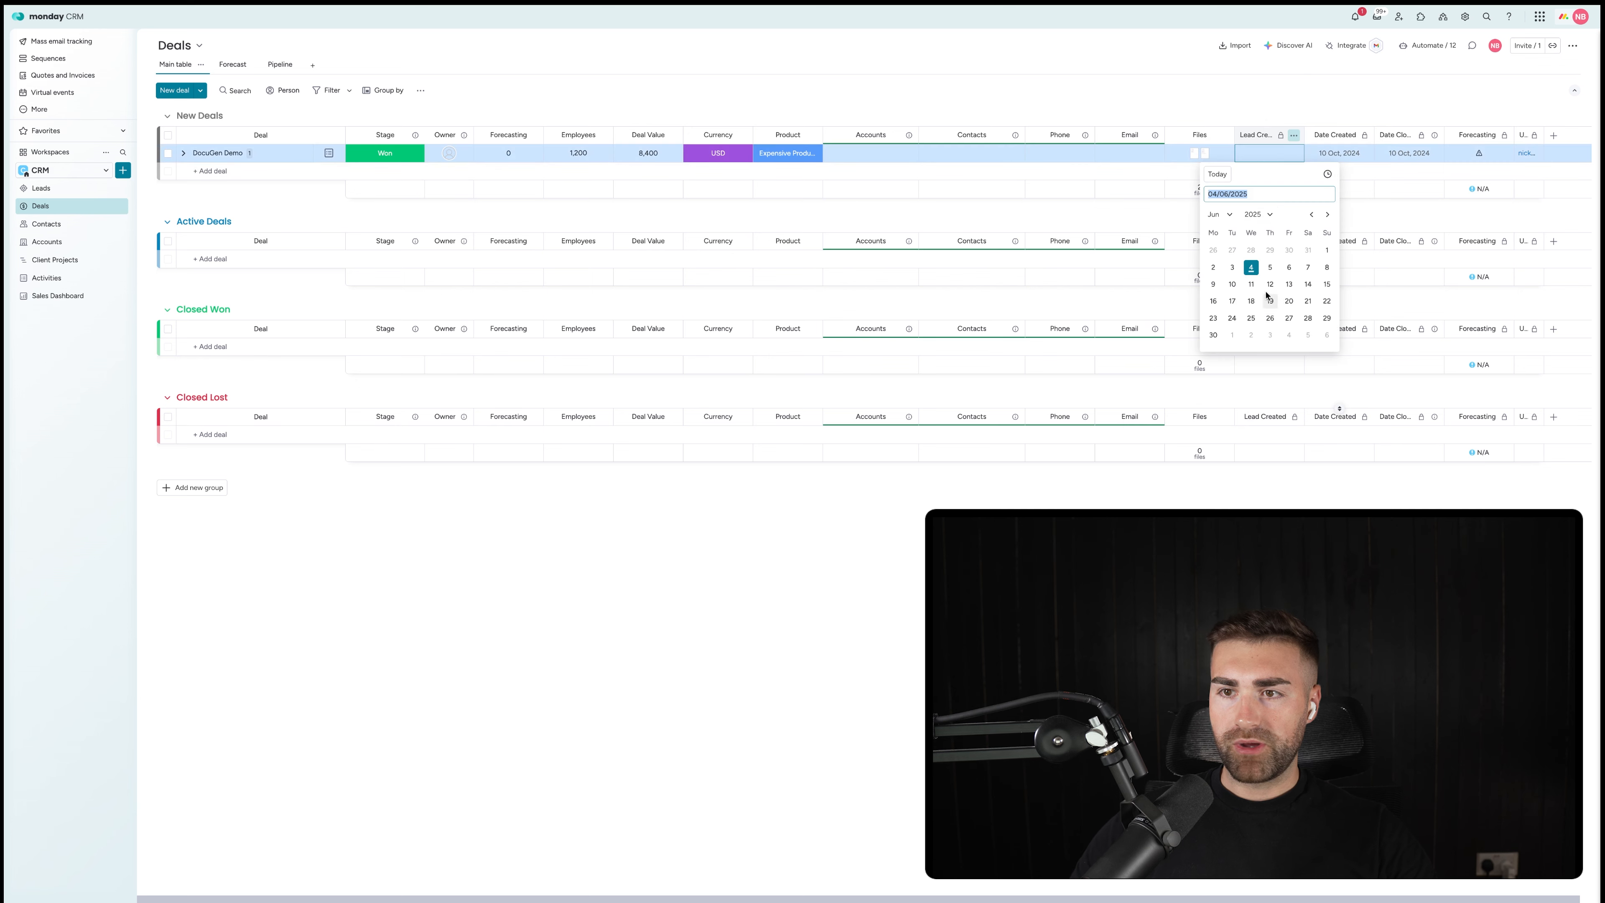
left_click(1311, 215)
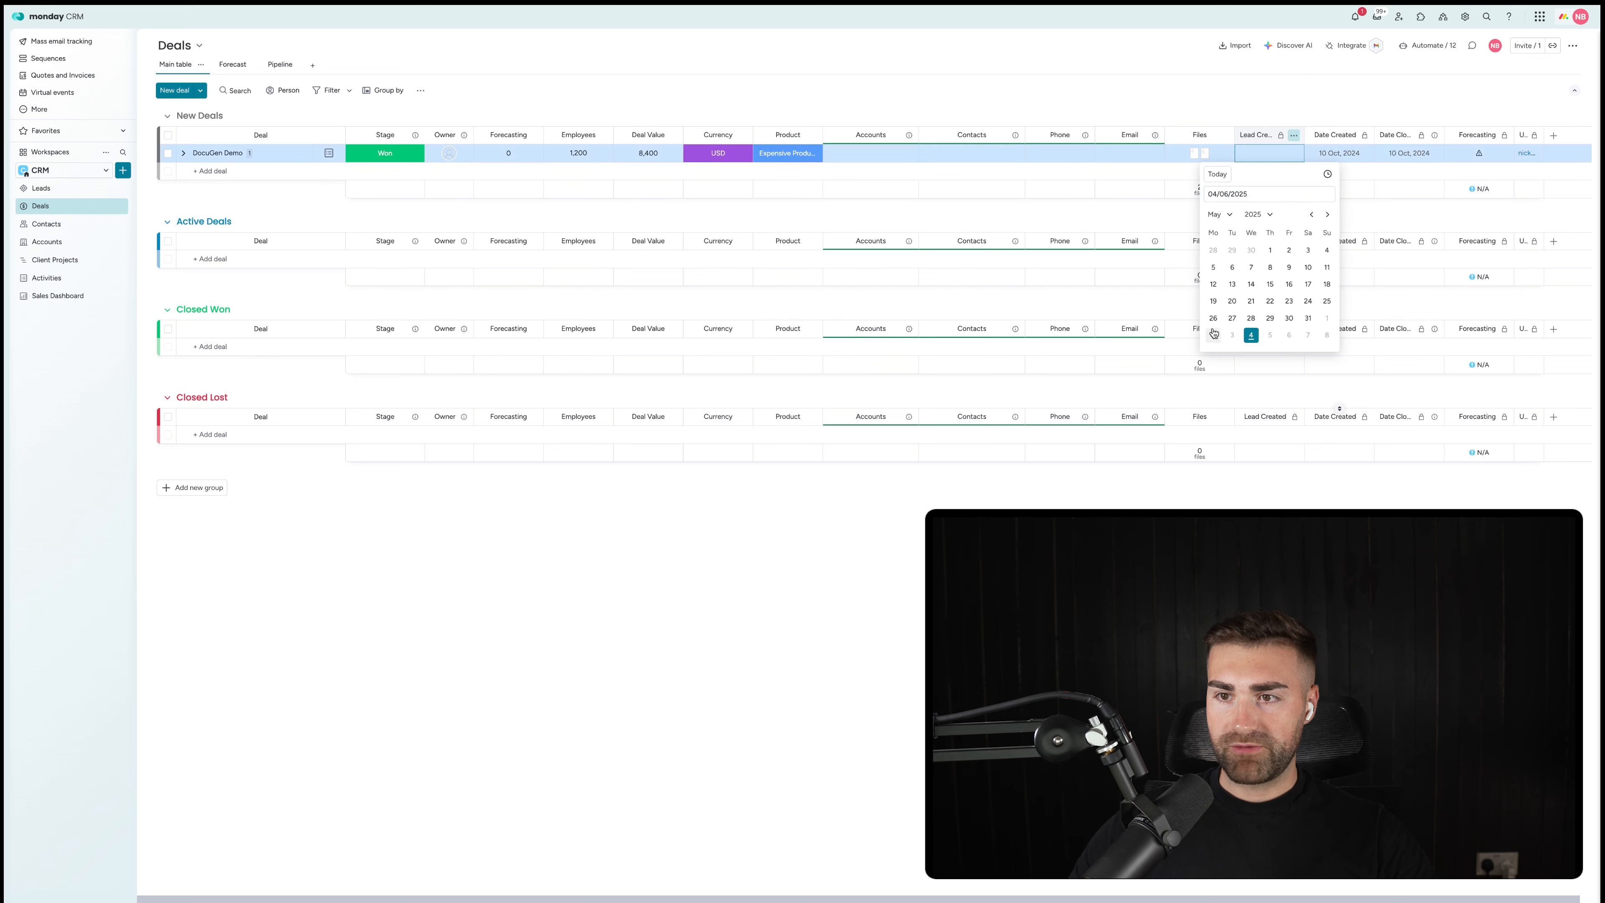
left_click(1251, 301)
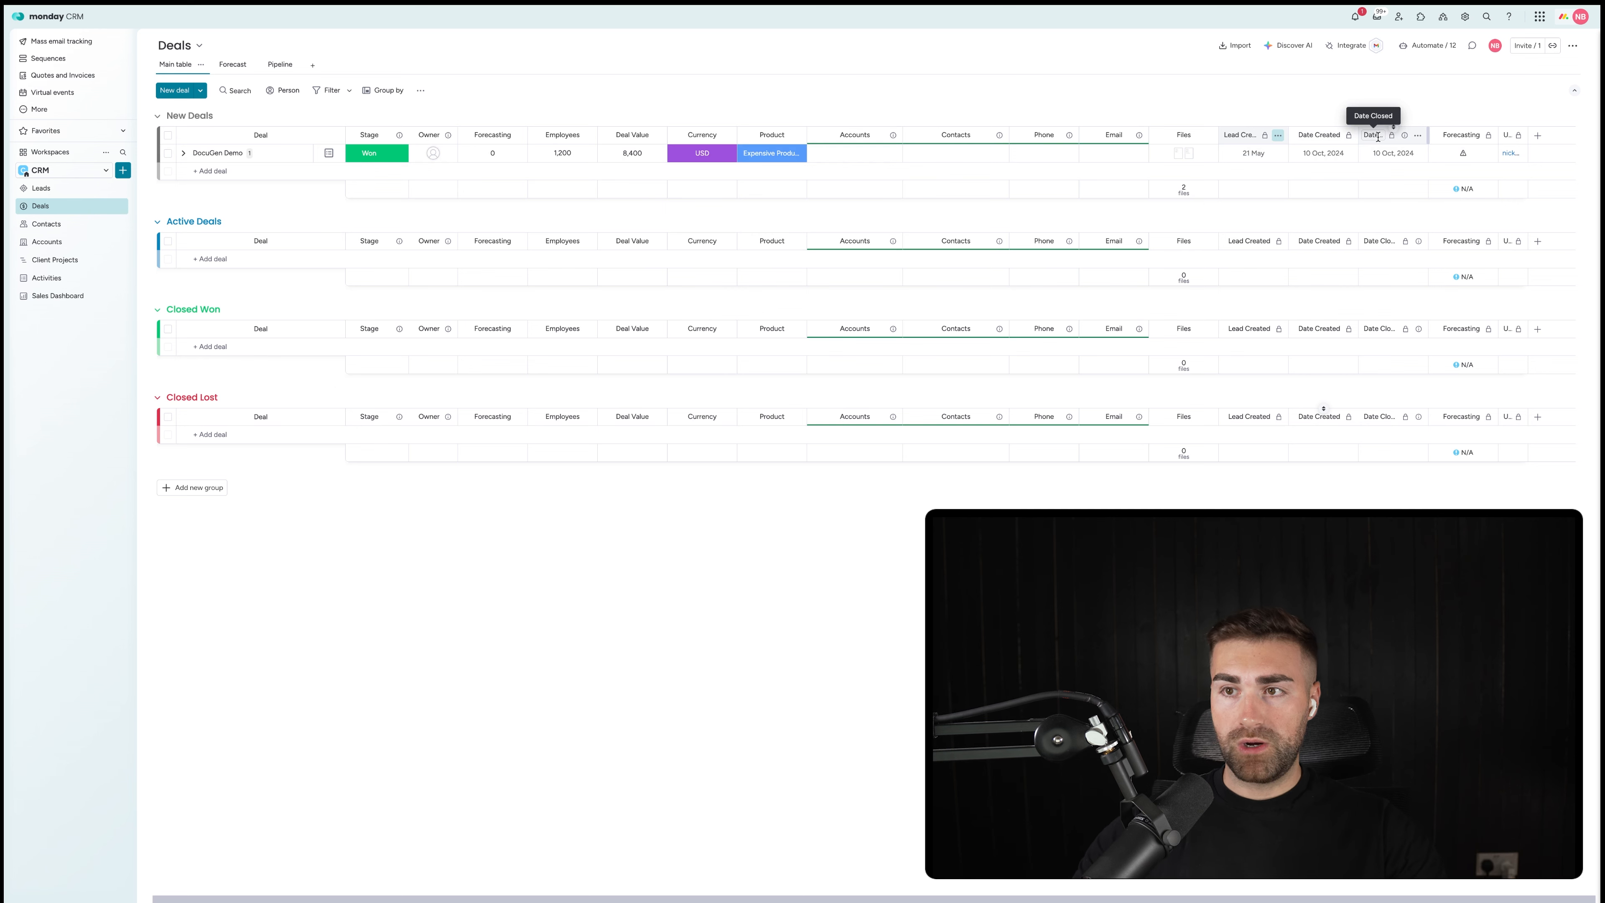
Step: Add a Formula column to the Deals board
left_click(1539, 136)
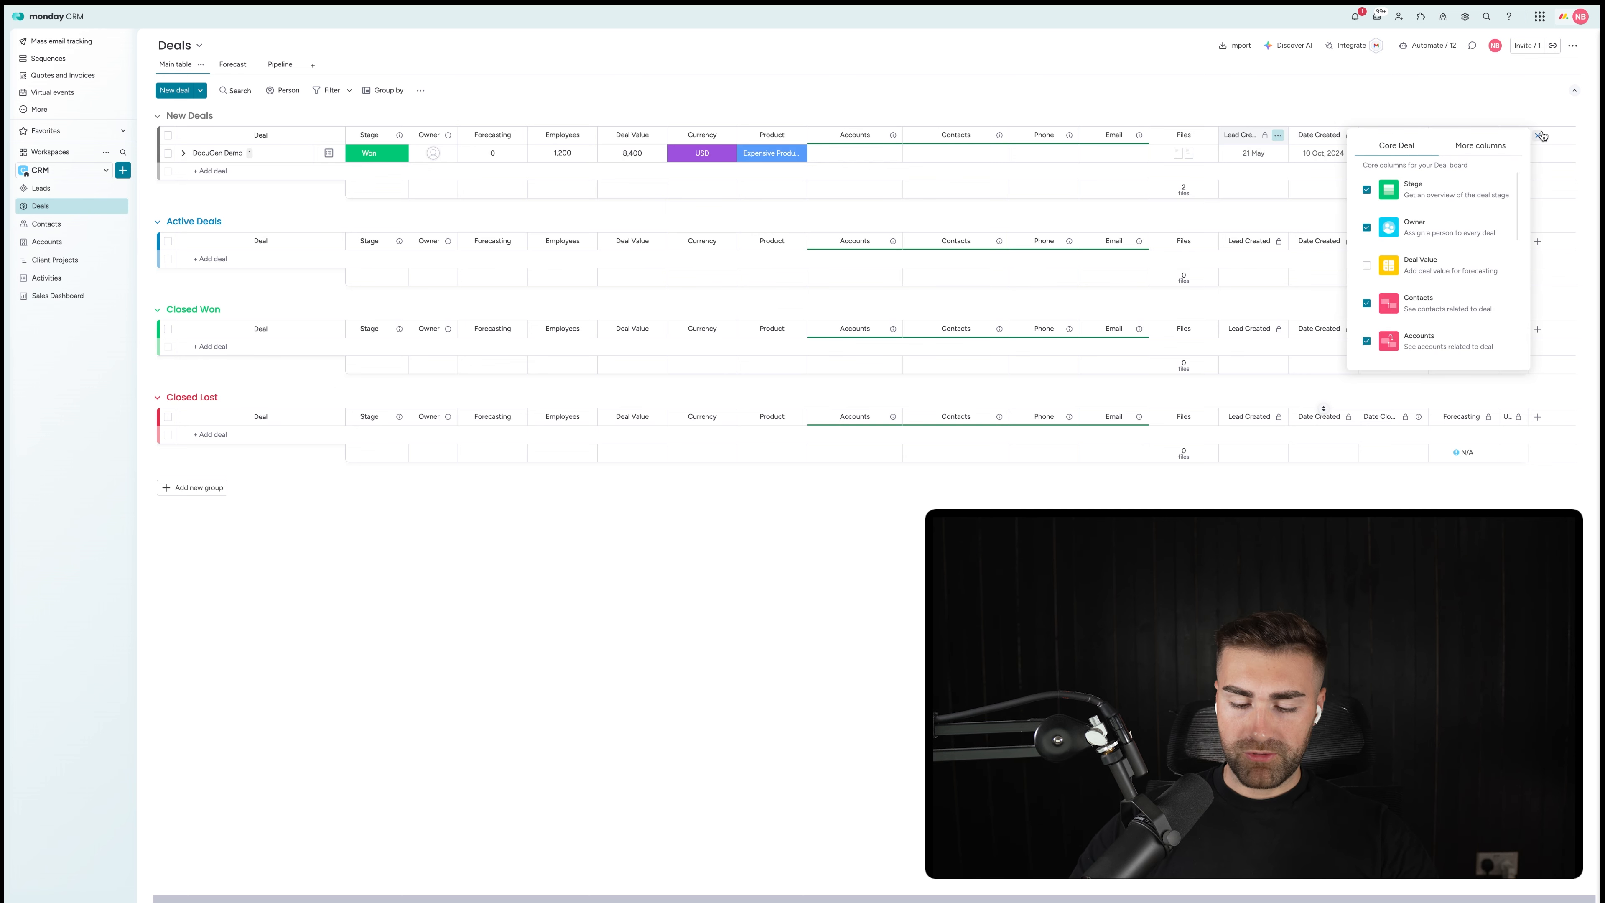
left_click(1493, 150)
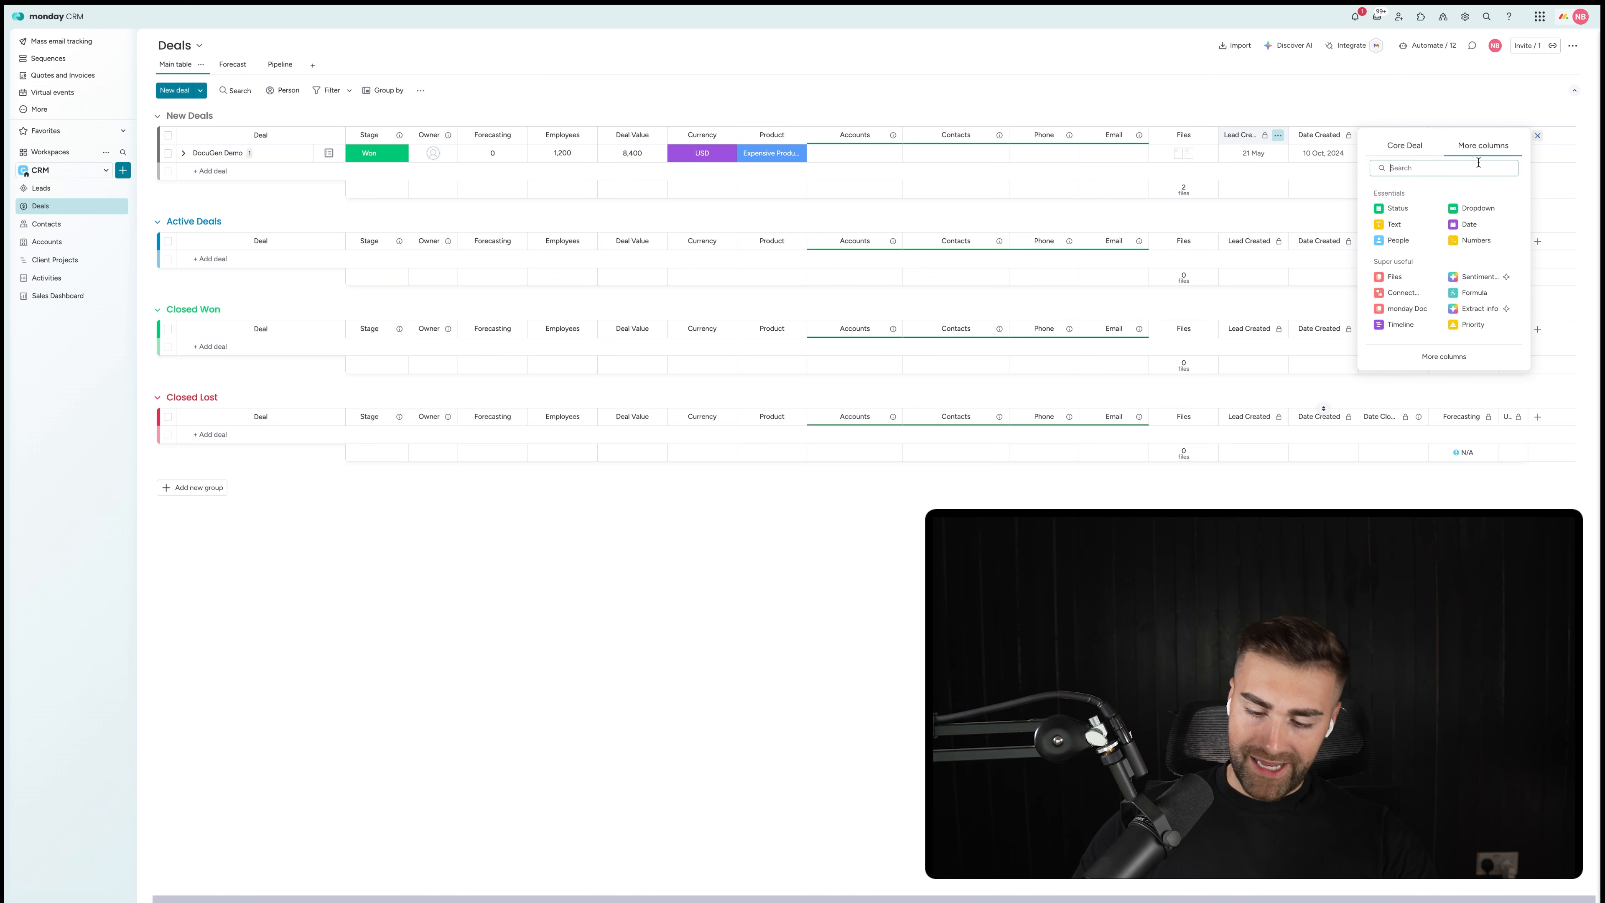
type("form")
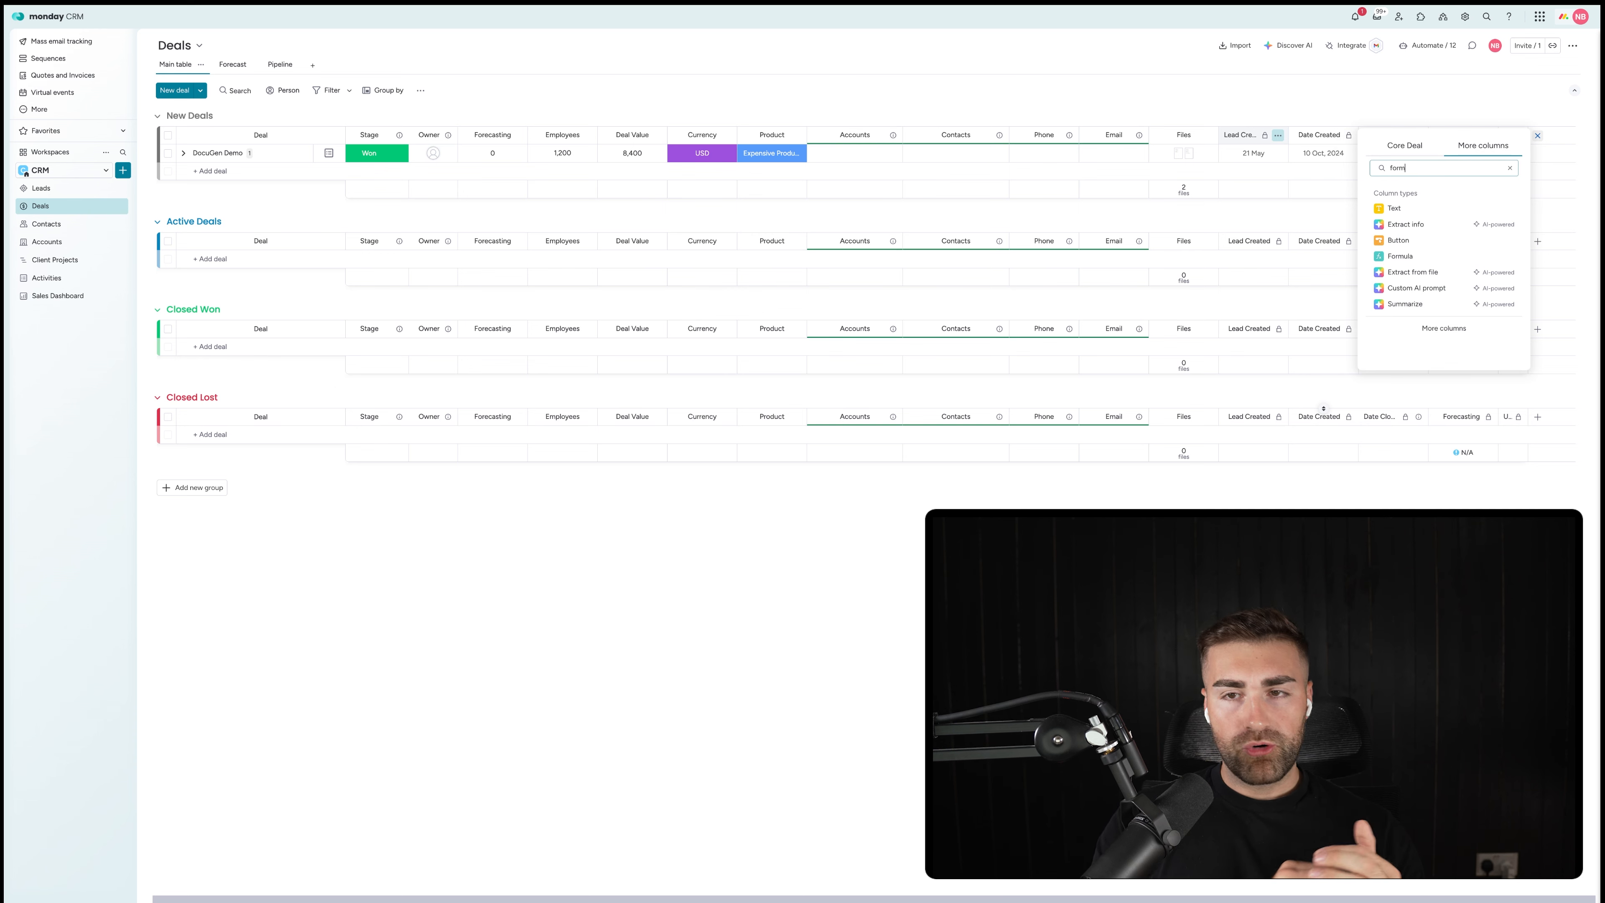
left_click(1401, 256)
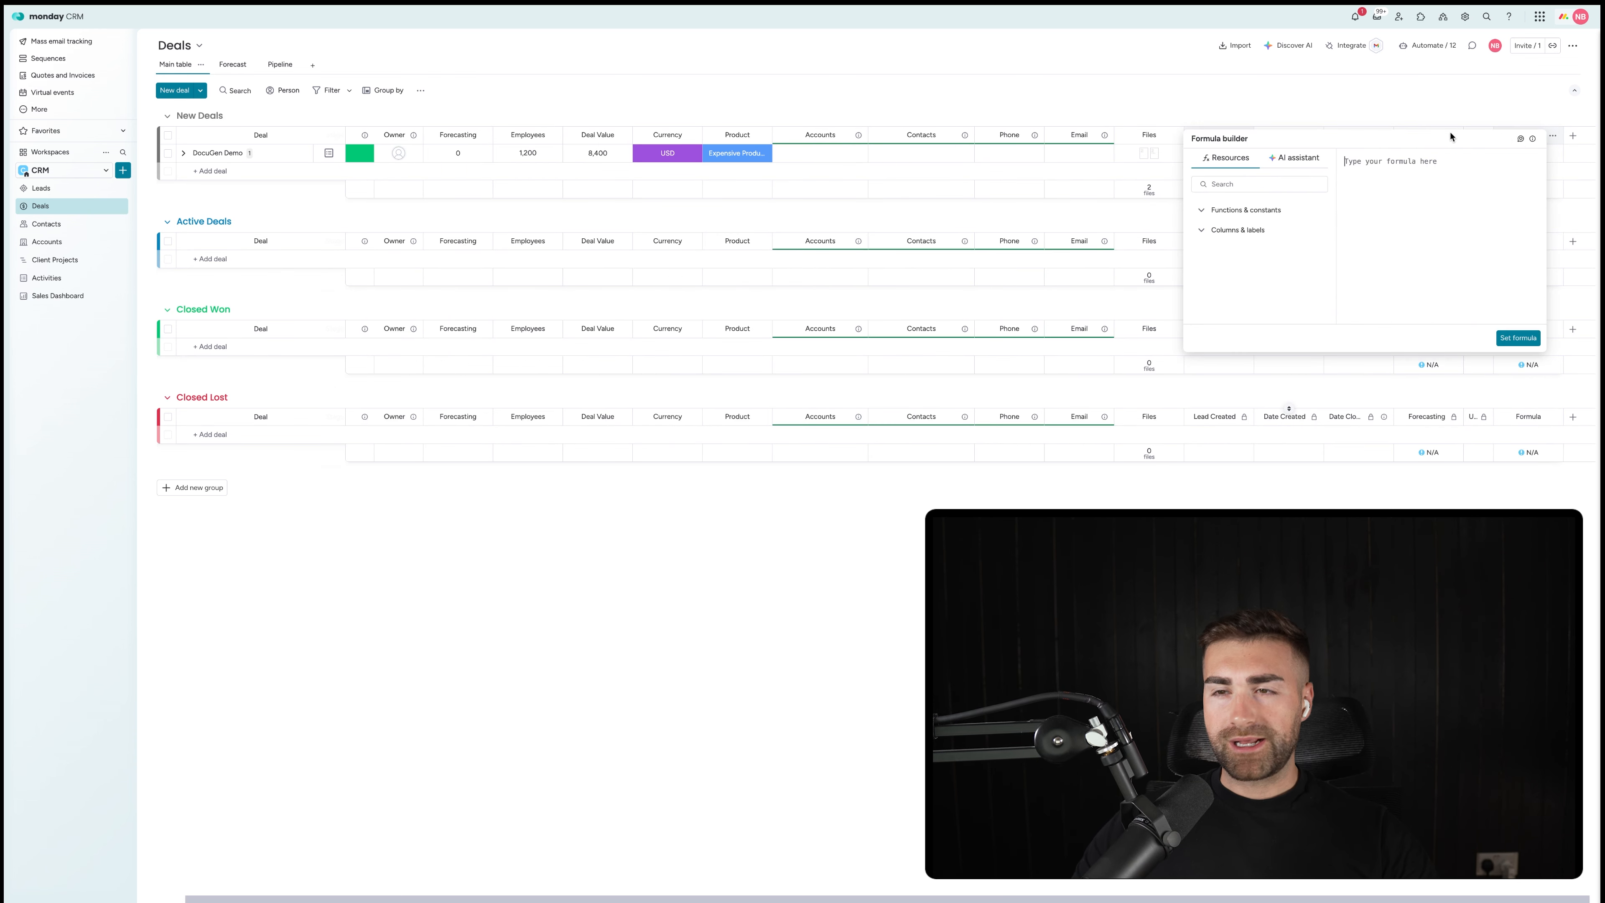
Step: Have the AI assistant write a formula for the difference in days between lead created and date closed, and apply it to the column
left_click(1278, 160)
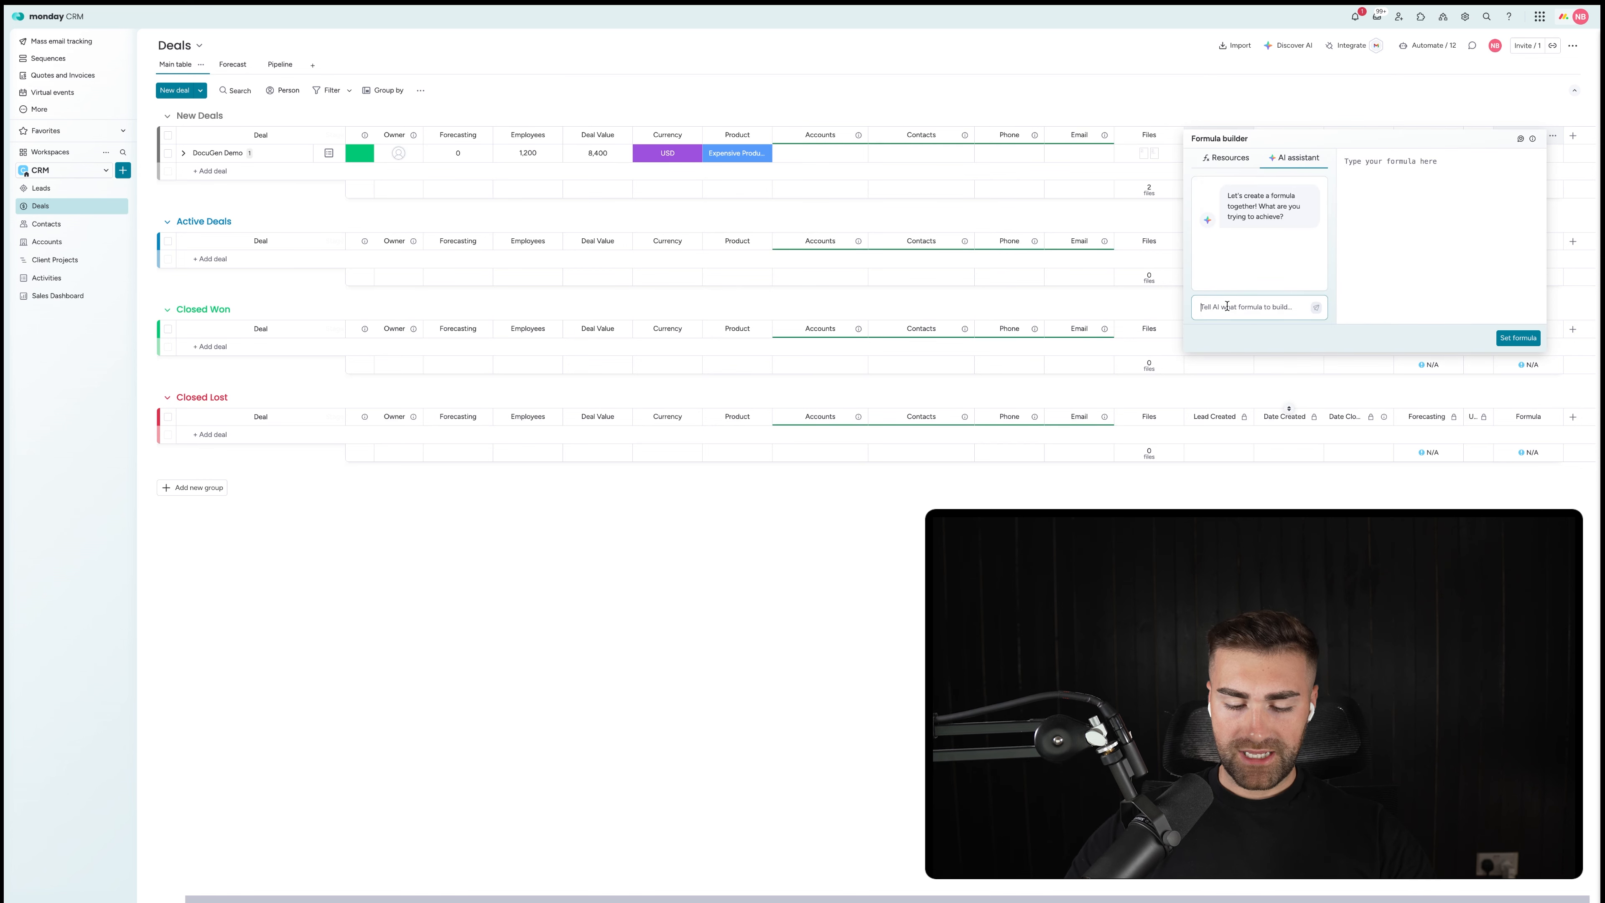
type("give th")
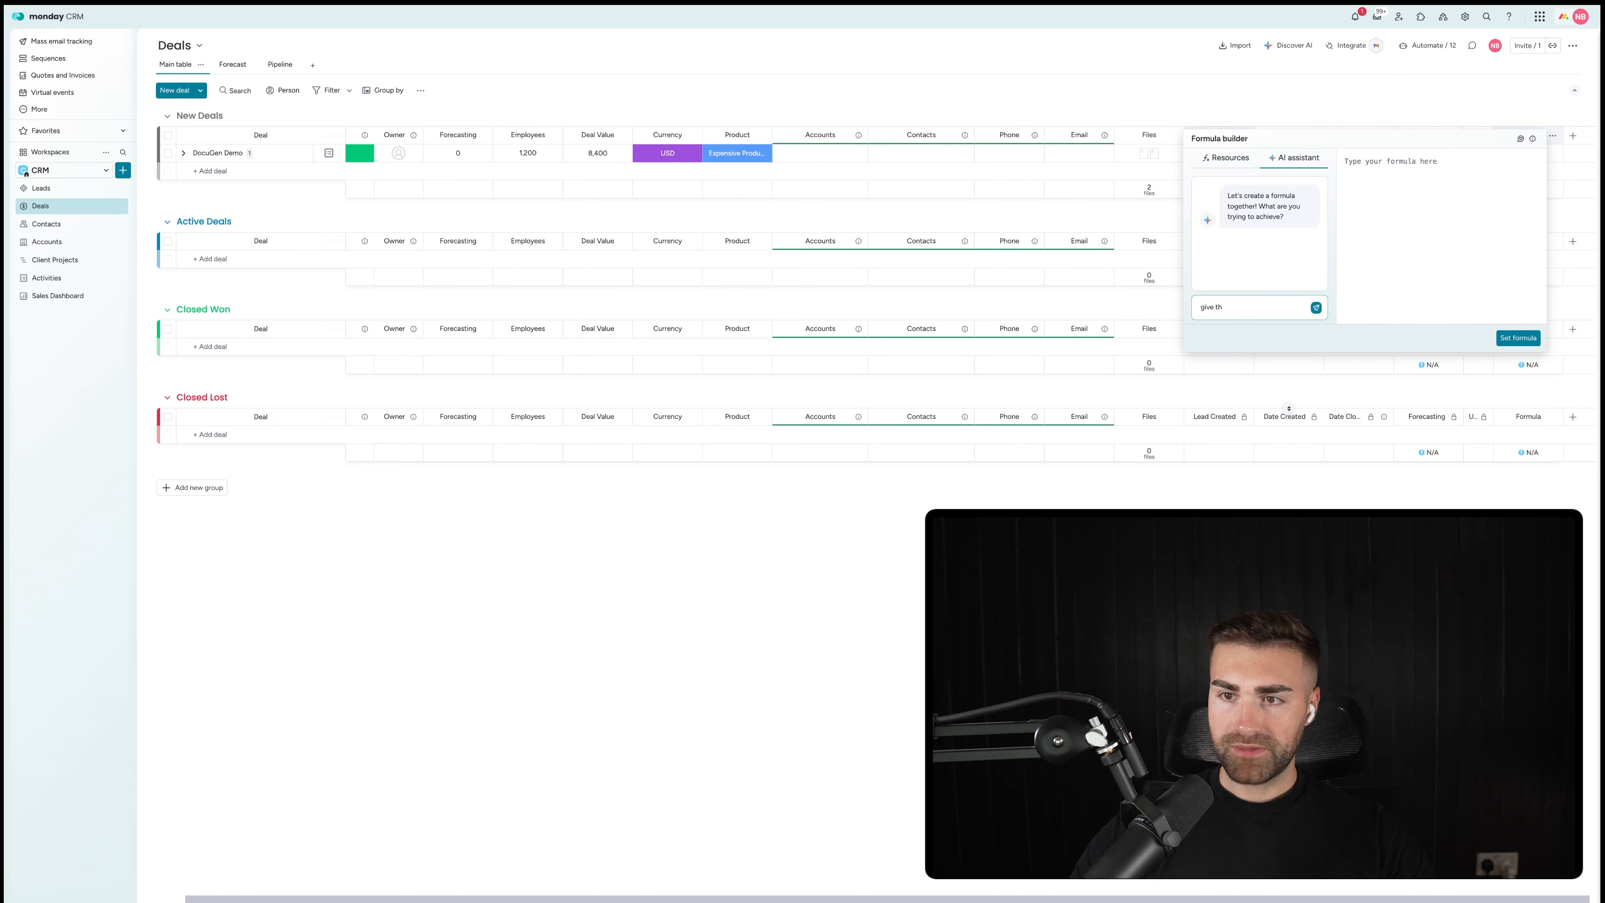
key("BackSpace")
key("BackSpace")
key("BackSpace")
key("BackSpace")
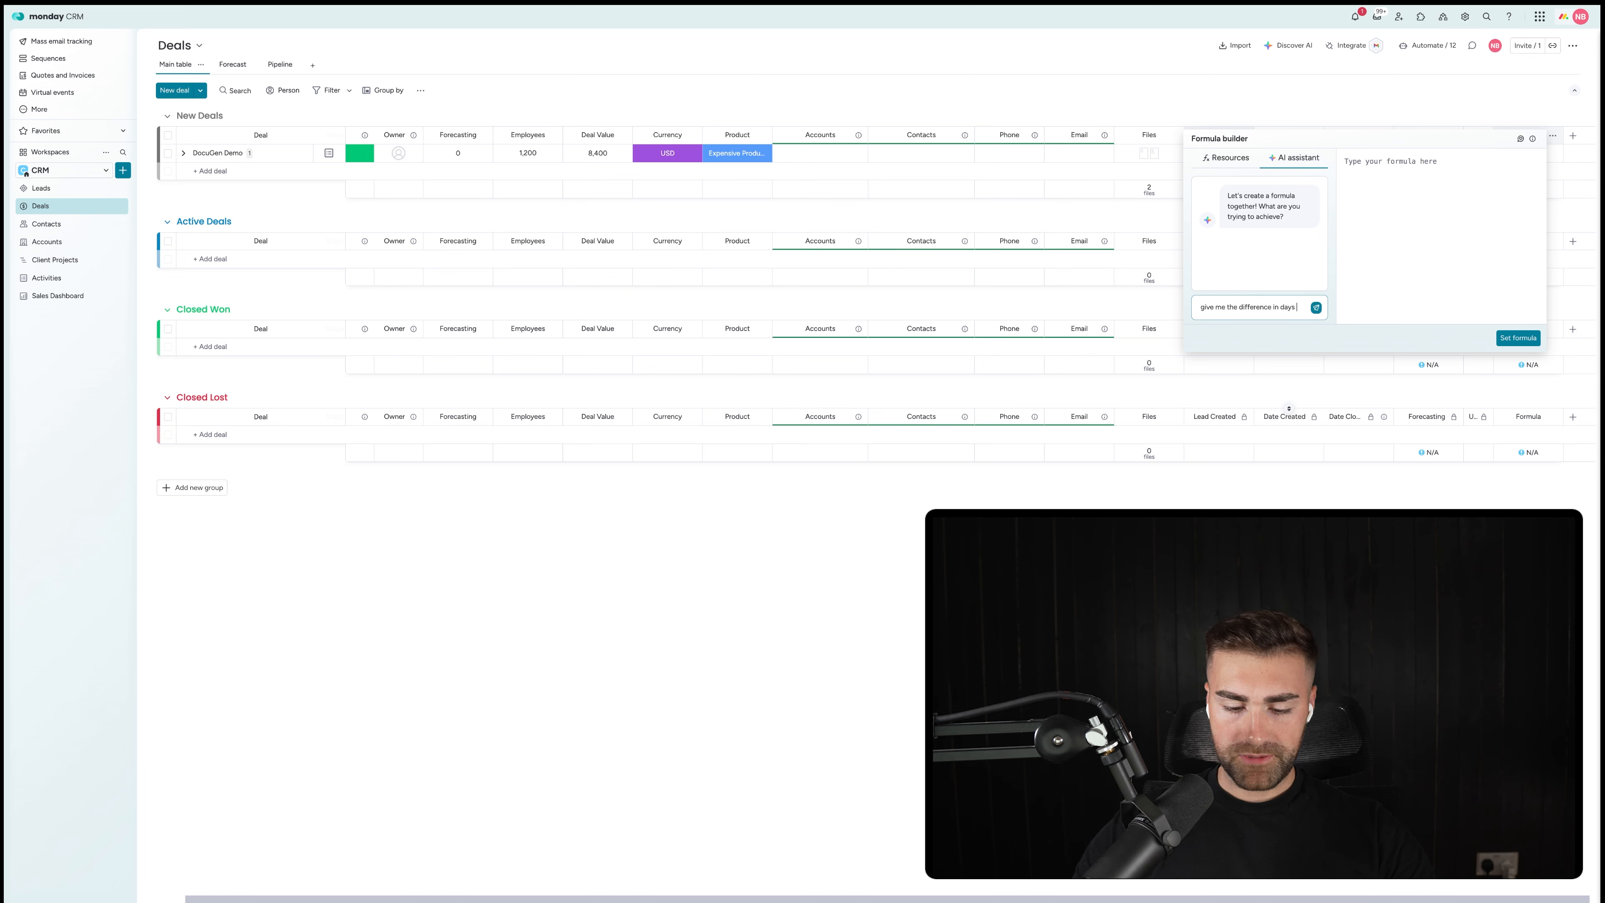
type("betwe")
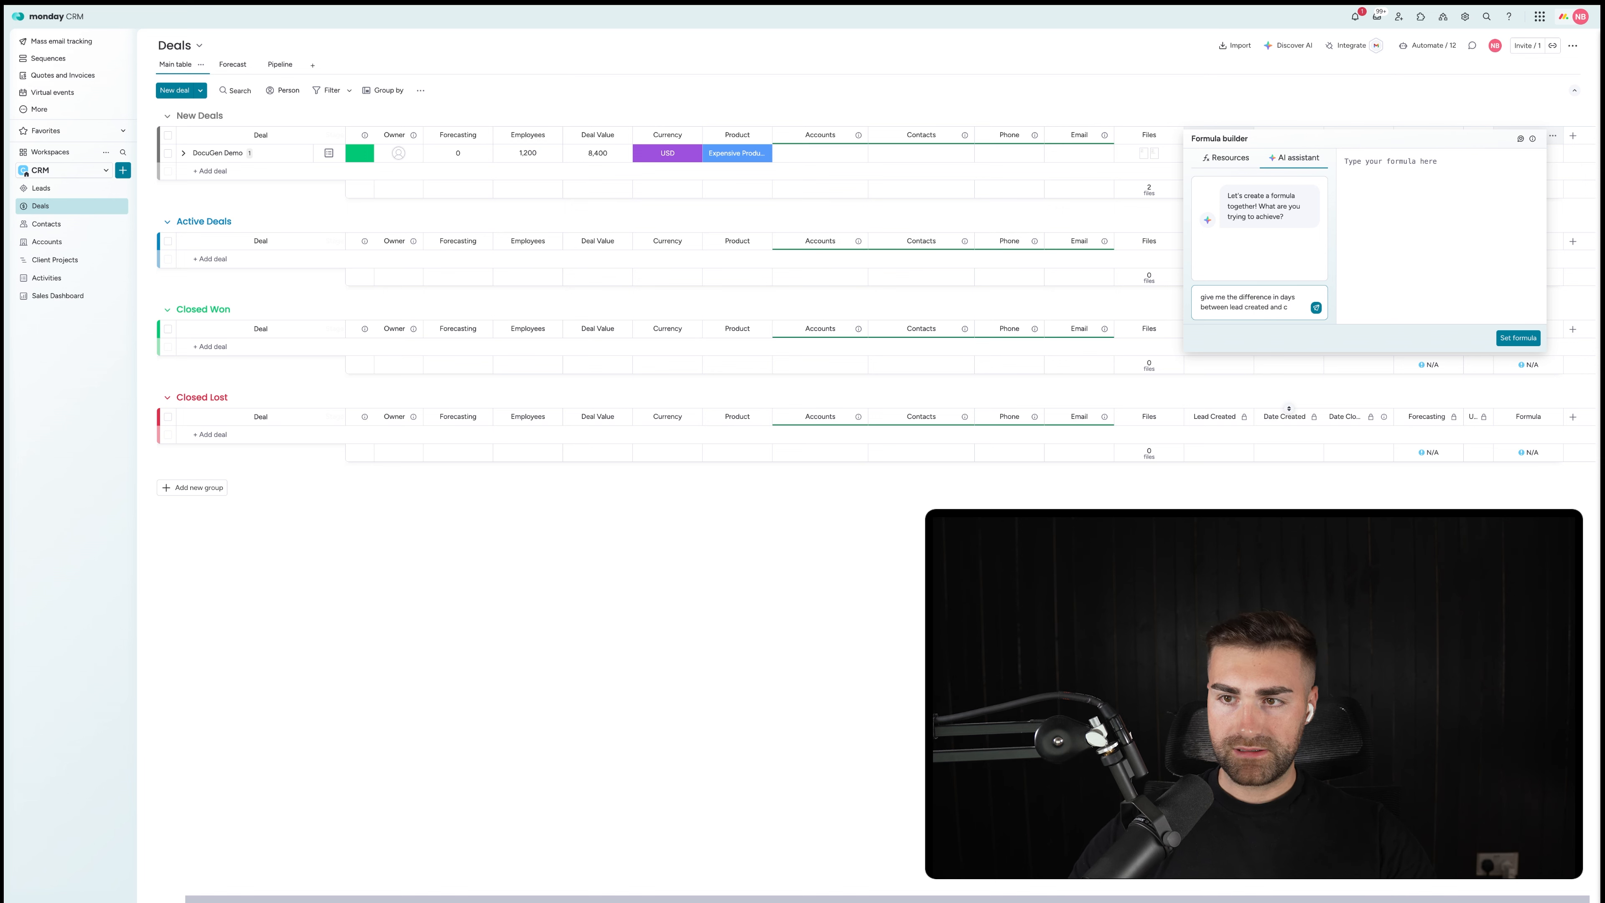
type("en lead created and date closed")
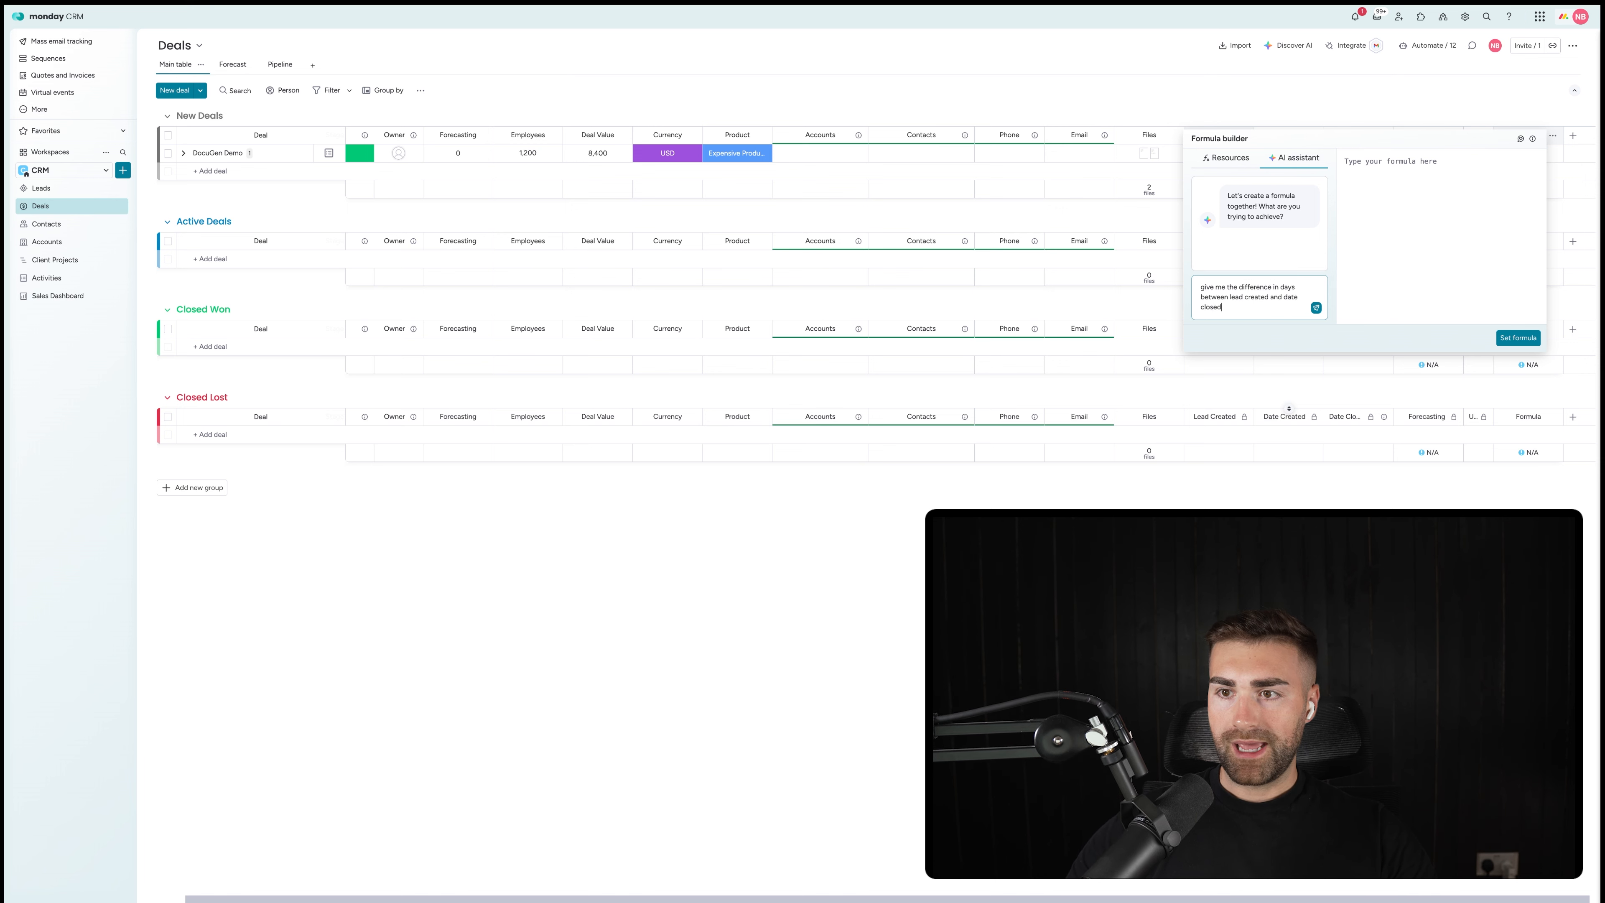
key("Return")
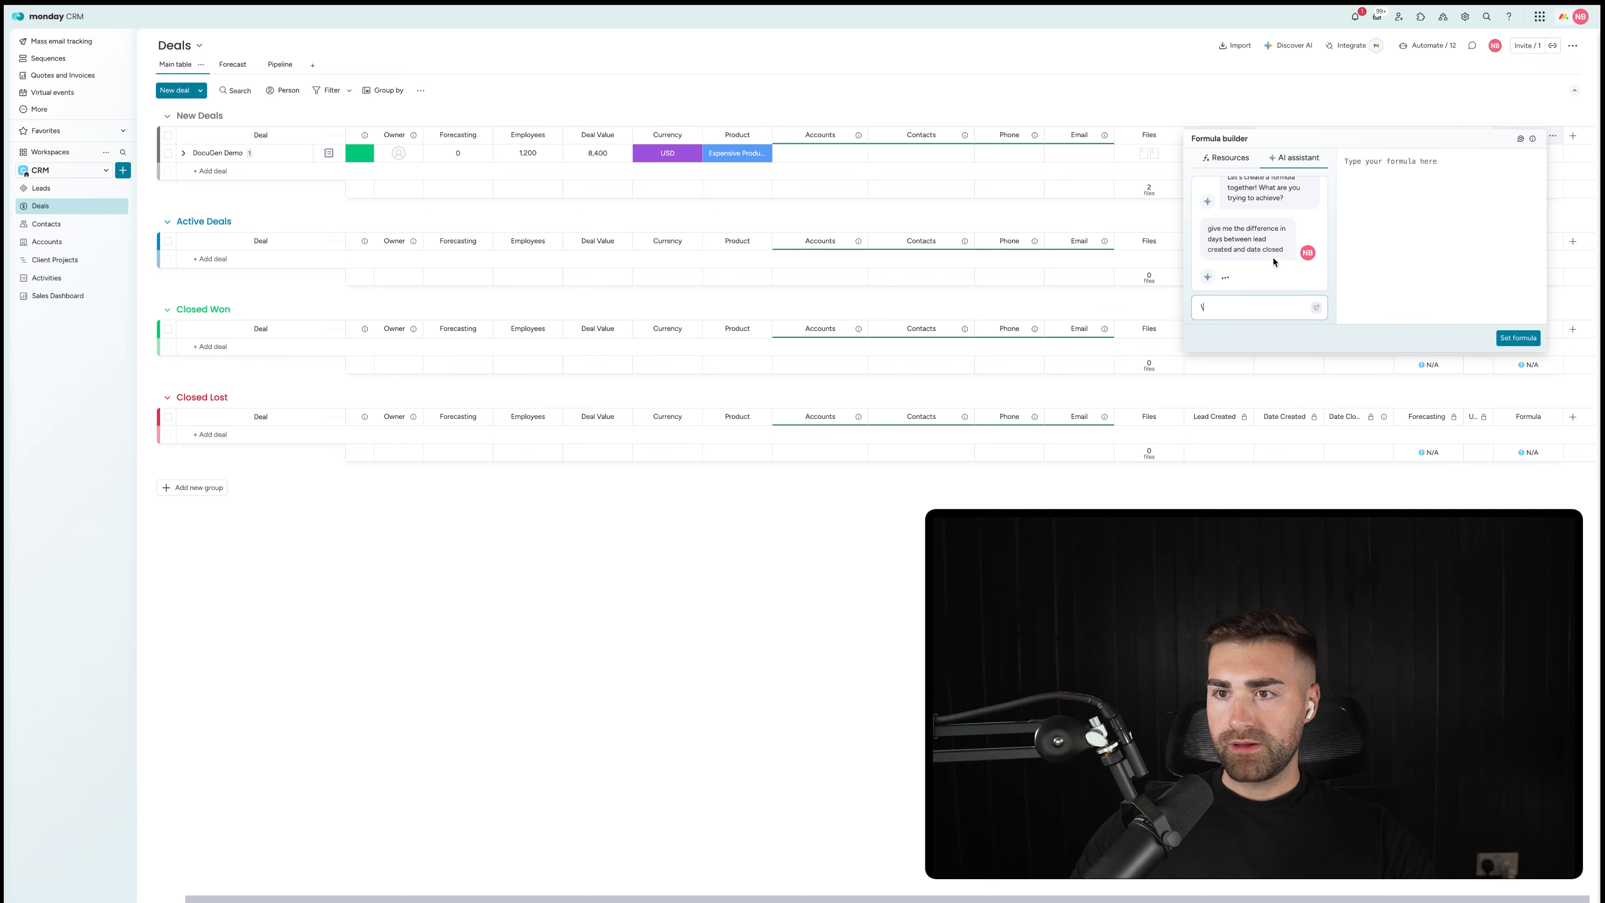
left_click(1289, 220)
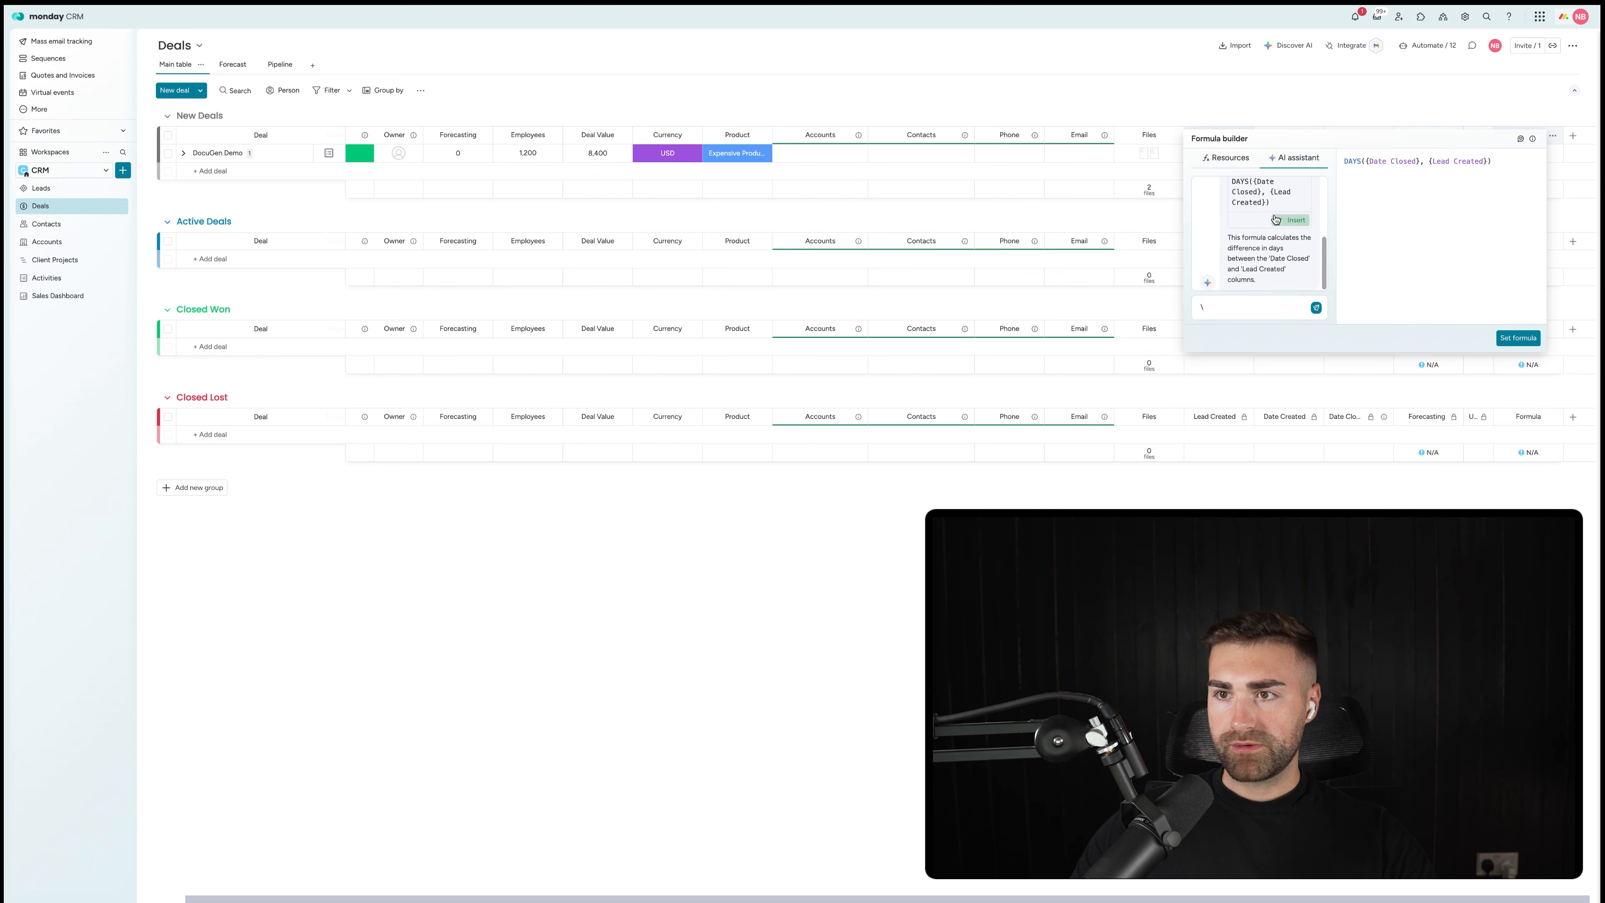
left_click(1519, 338)
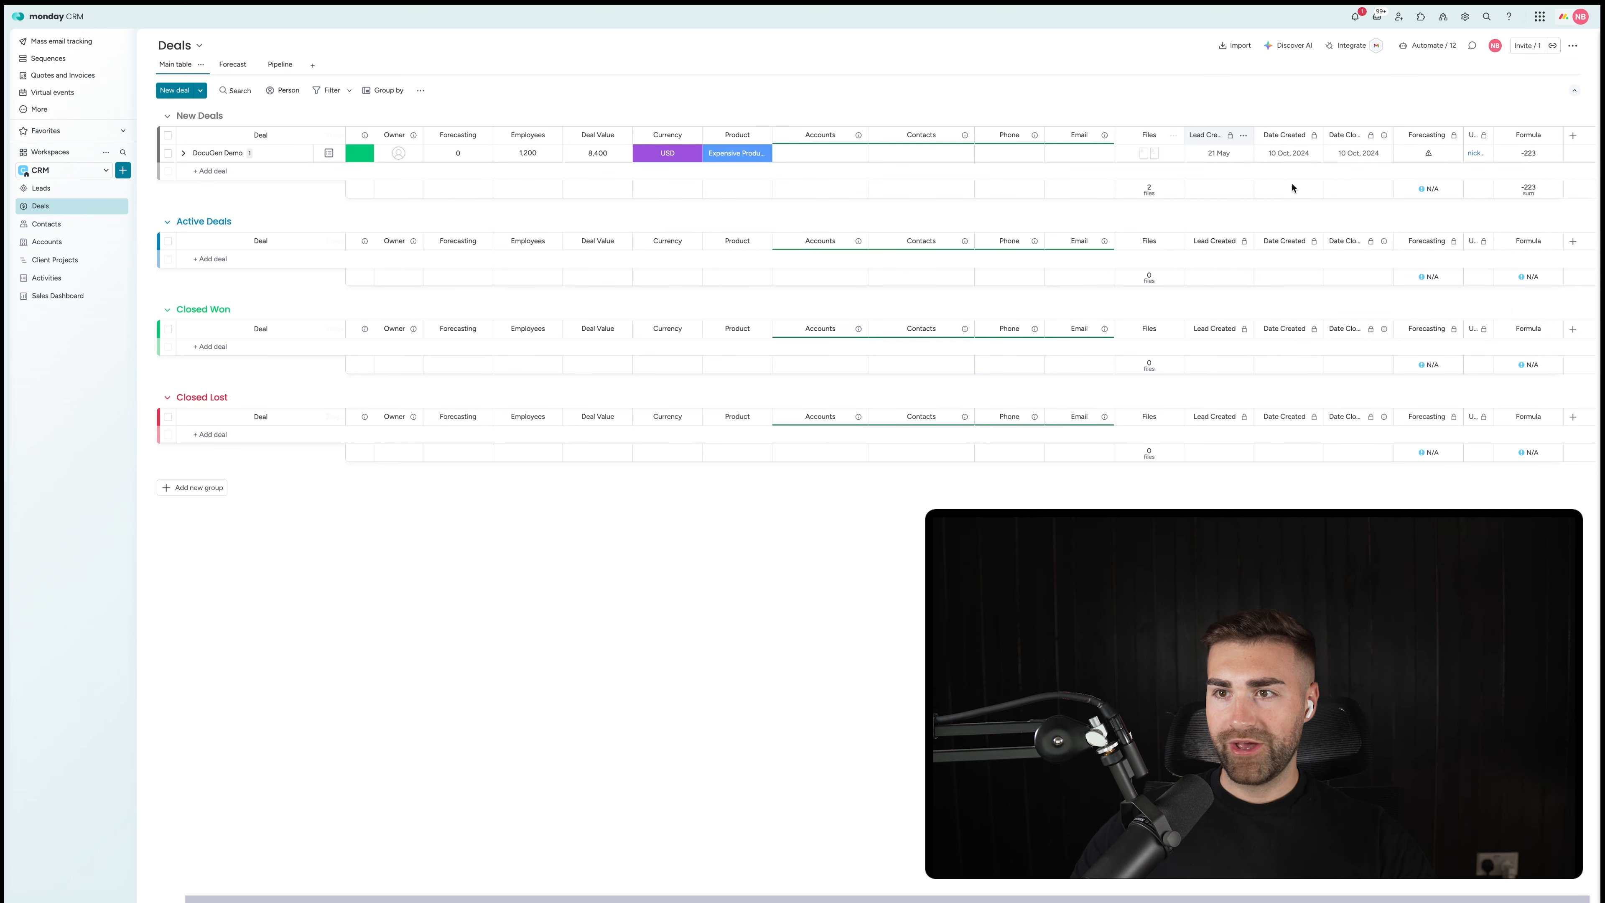
Step: Set the DocuGen Demo deal's Date Closed to 27 June 2025
left_click(1357, 154)
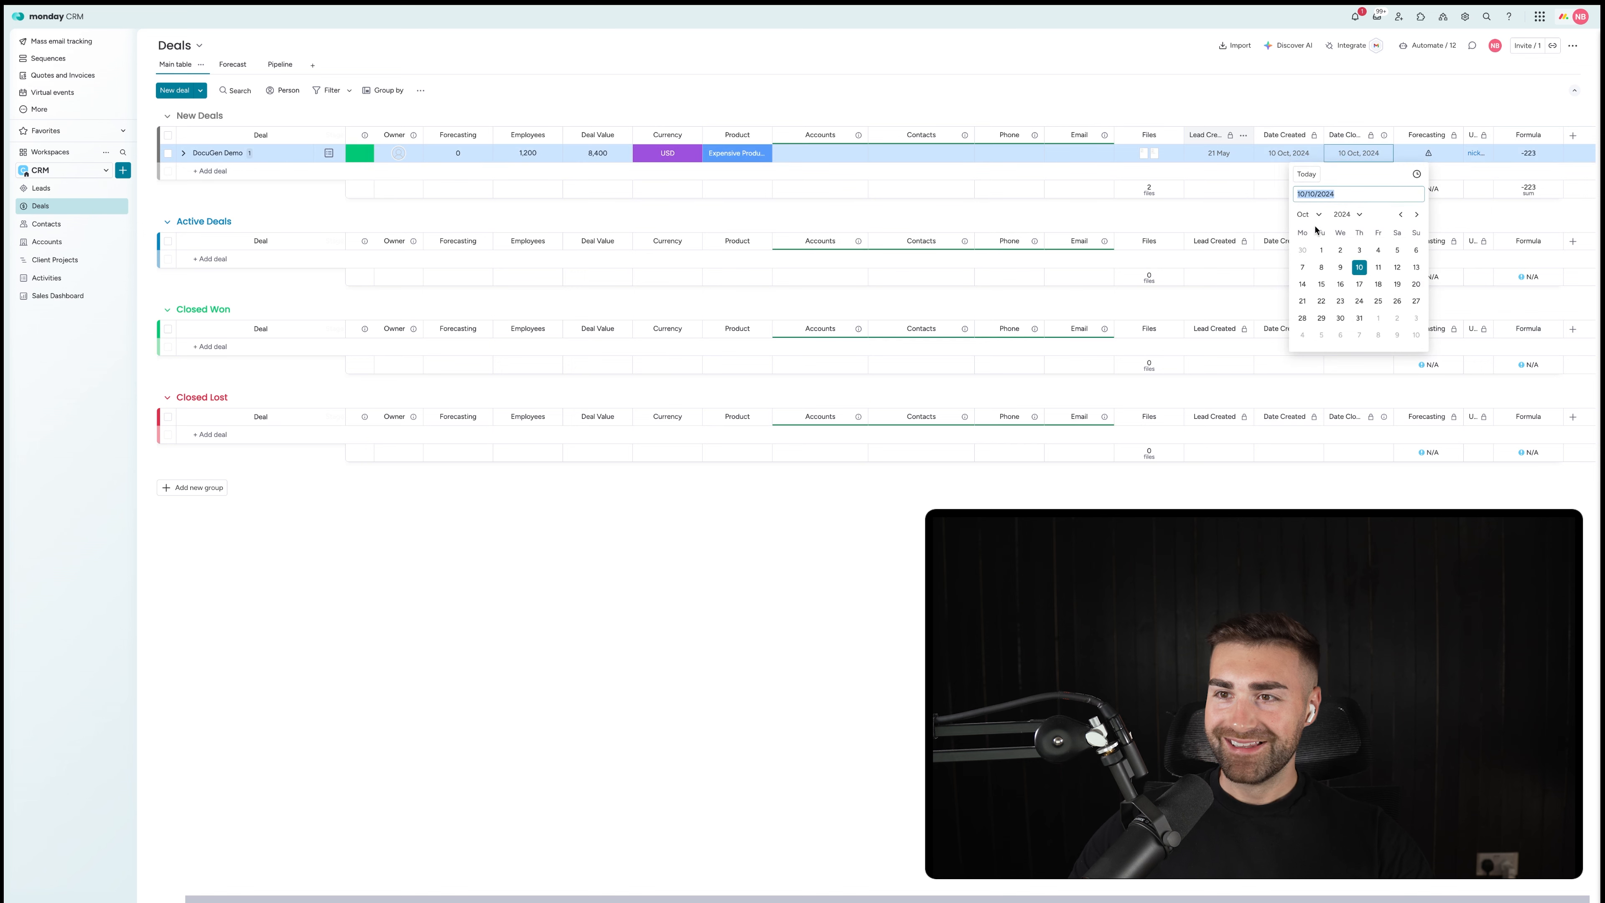
left_click(1316, 179)
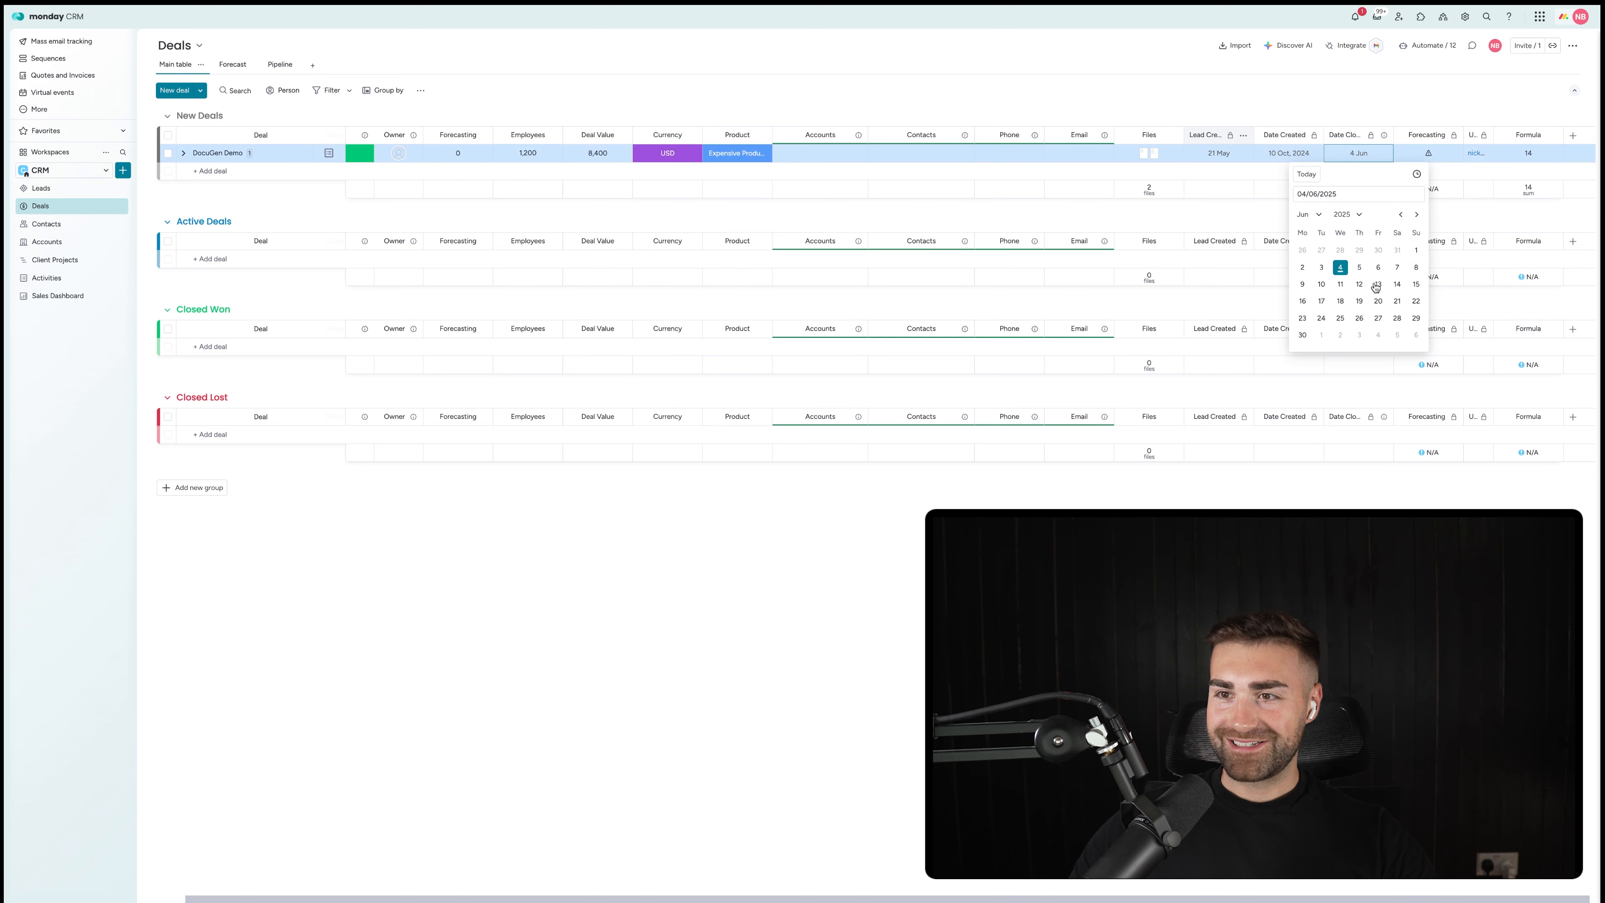
left_click(1379, 317)
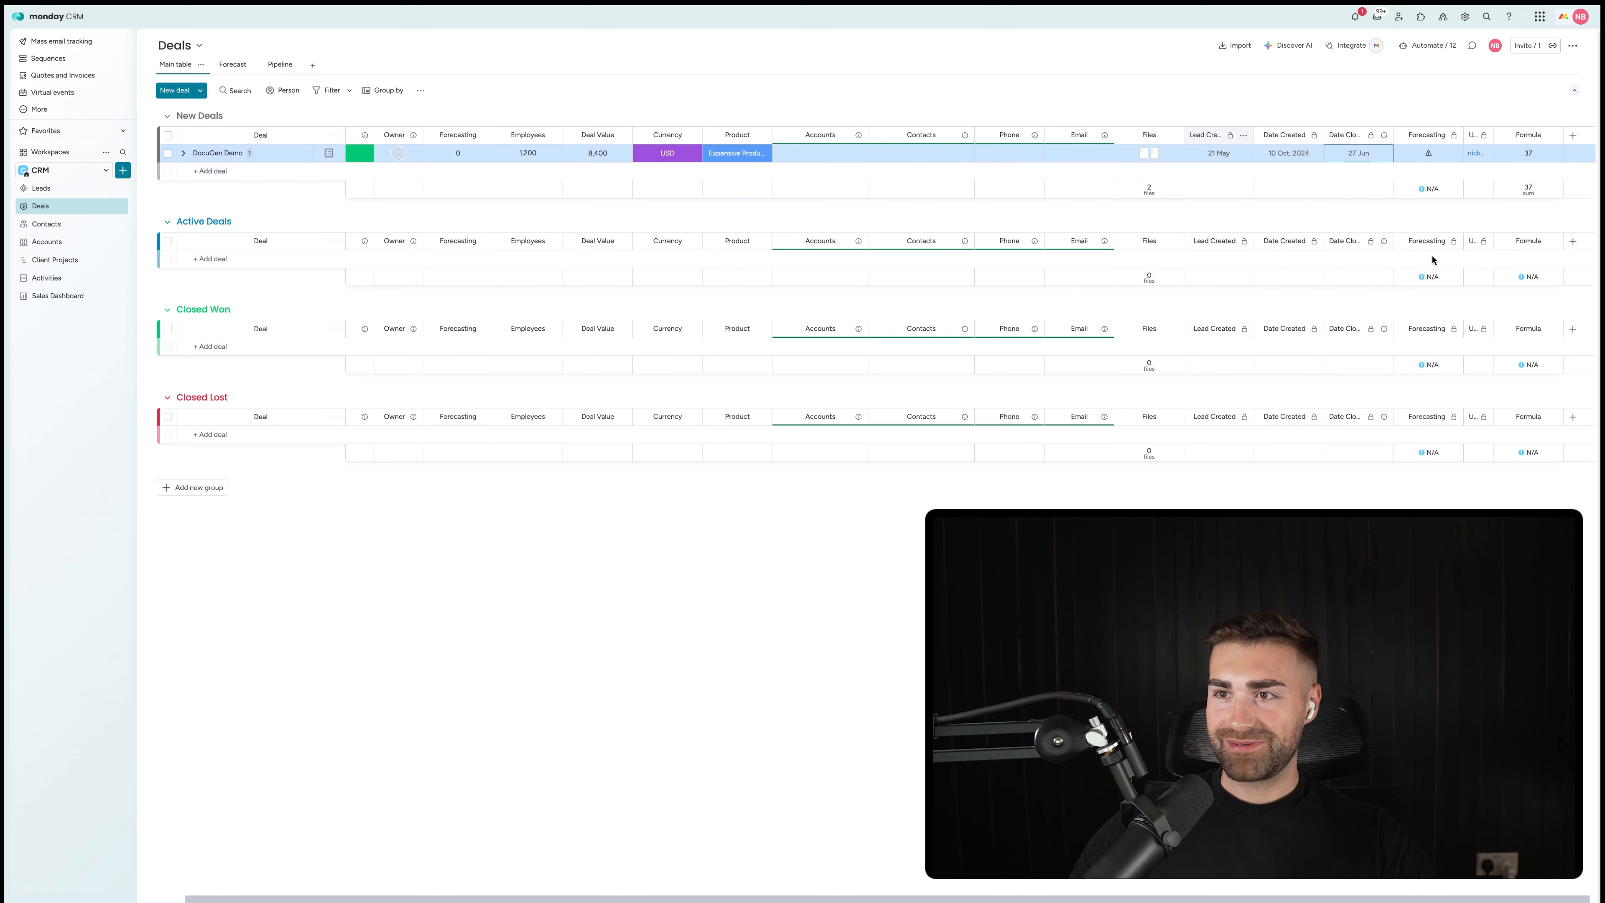
Step: Rename the formula column "Lead To Closed Days"
left_click(1530, 136)
type("Lead To Clos...")
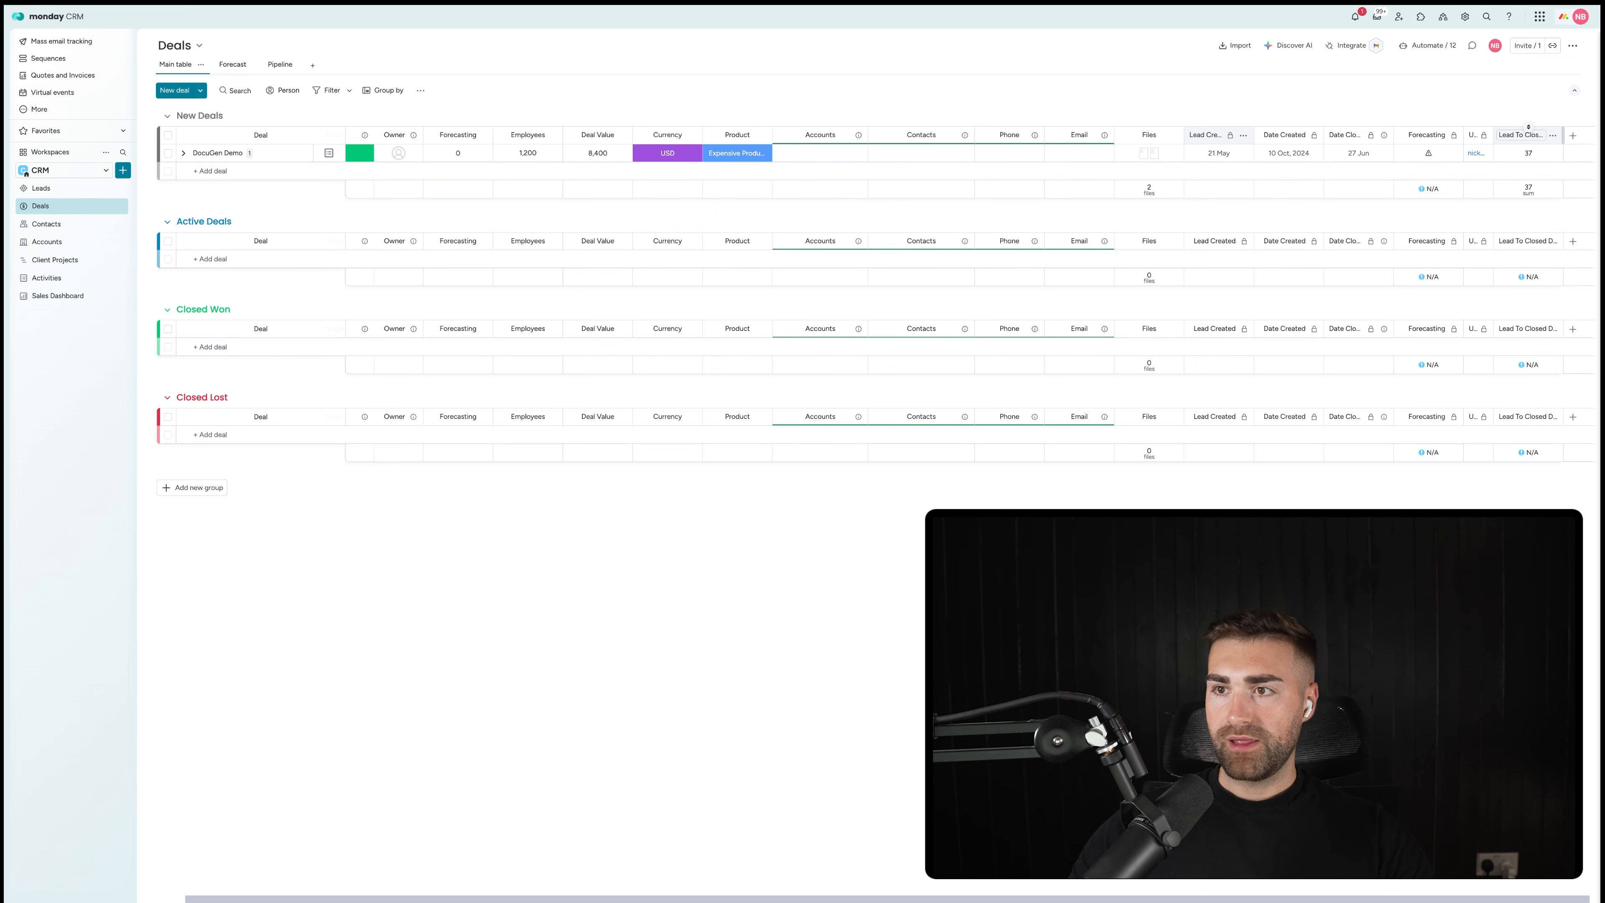
key("Return")
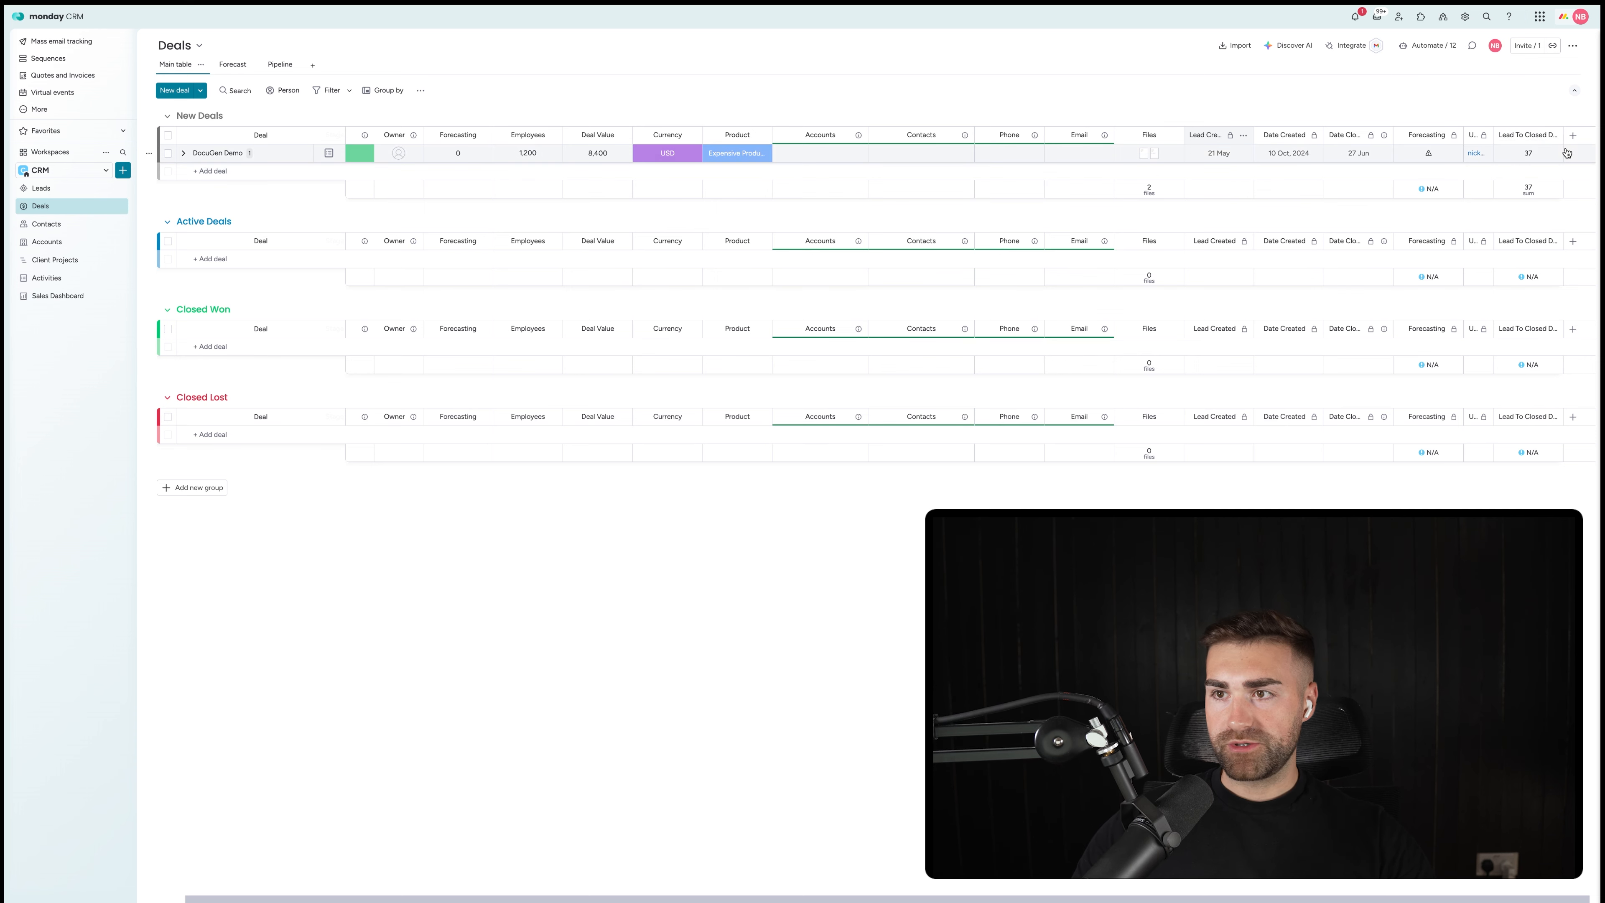
Step: Hide the Lead To Closed Days column's summary and restrict editing of the column
left_click(1552, 135)
mouse_move(1489, 142)
left_click(1318, 224)
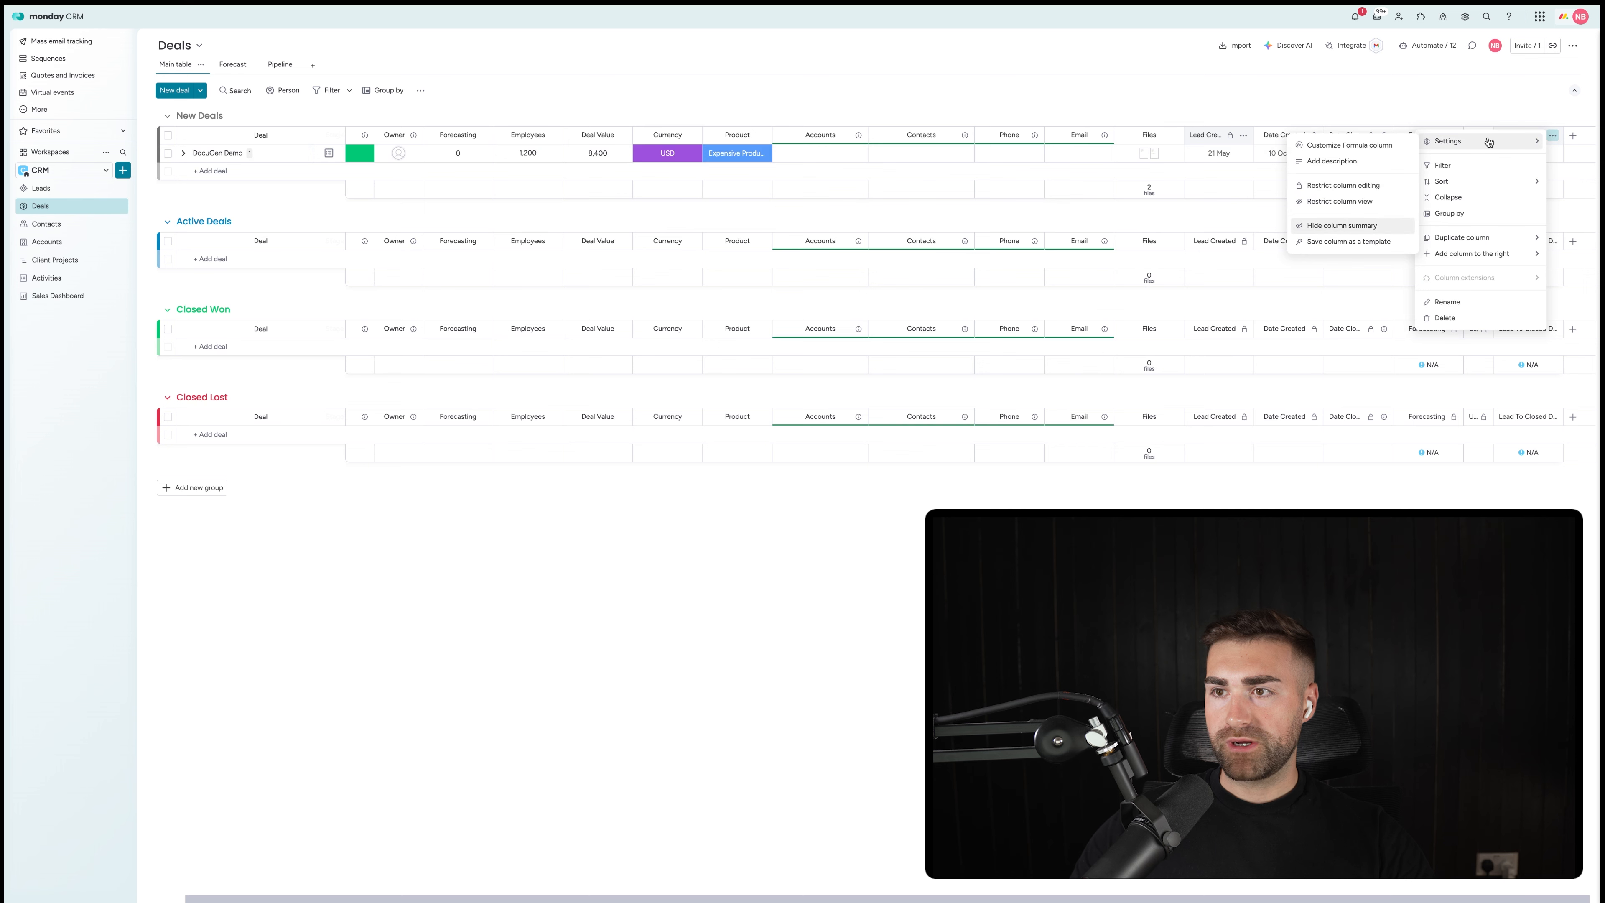
left_click(1551, 135)
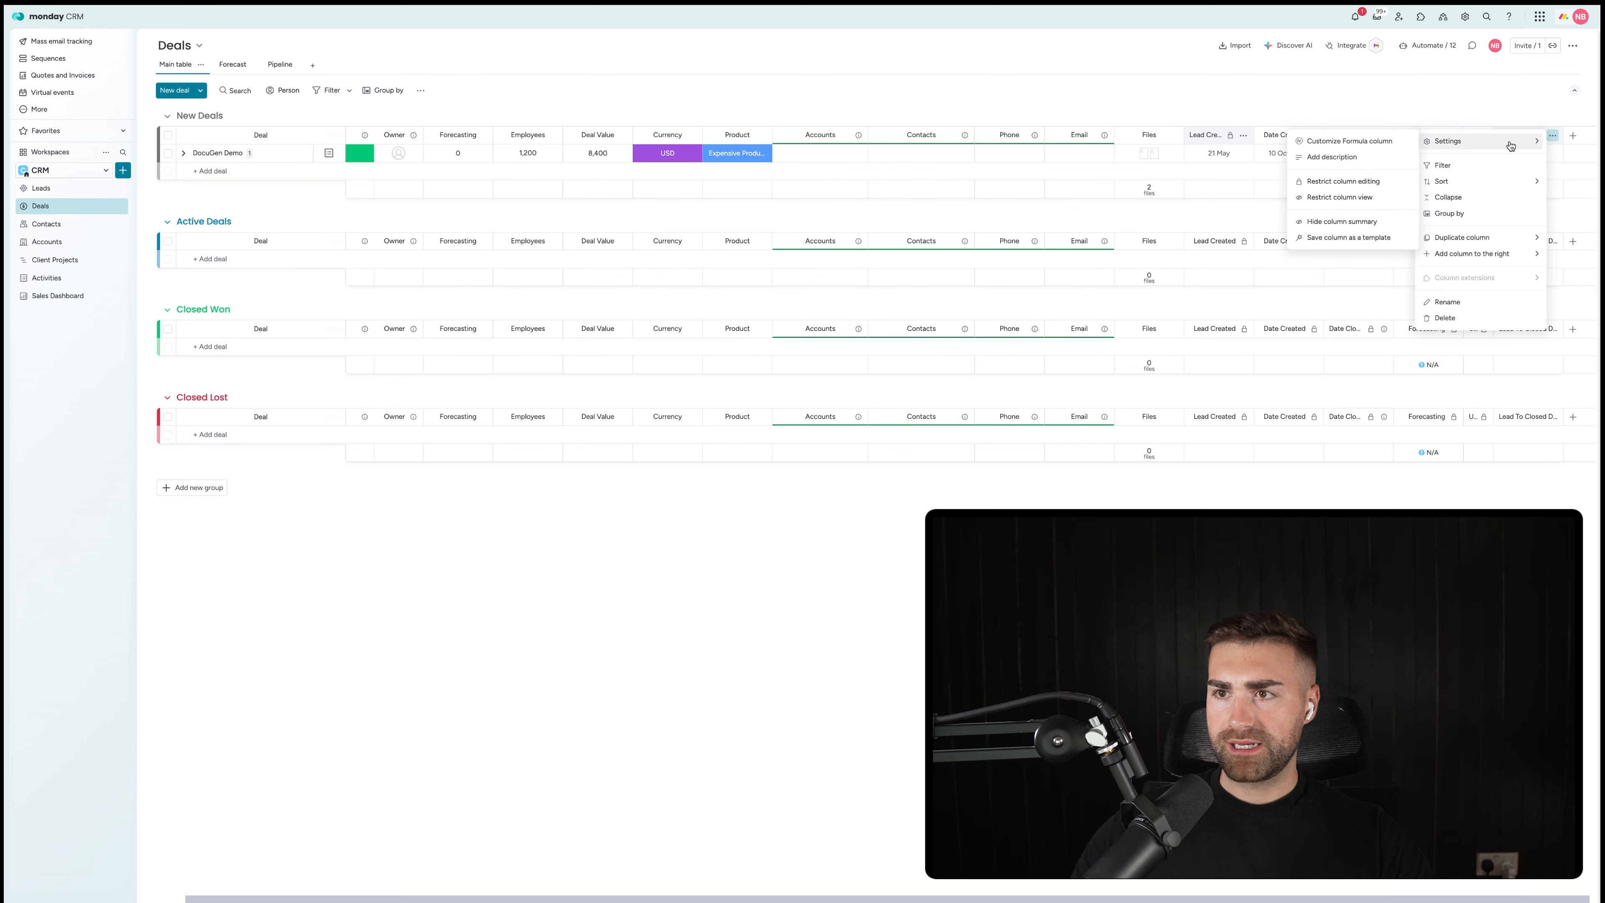
left_click(1357, 188)
left_click(1357, 190)
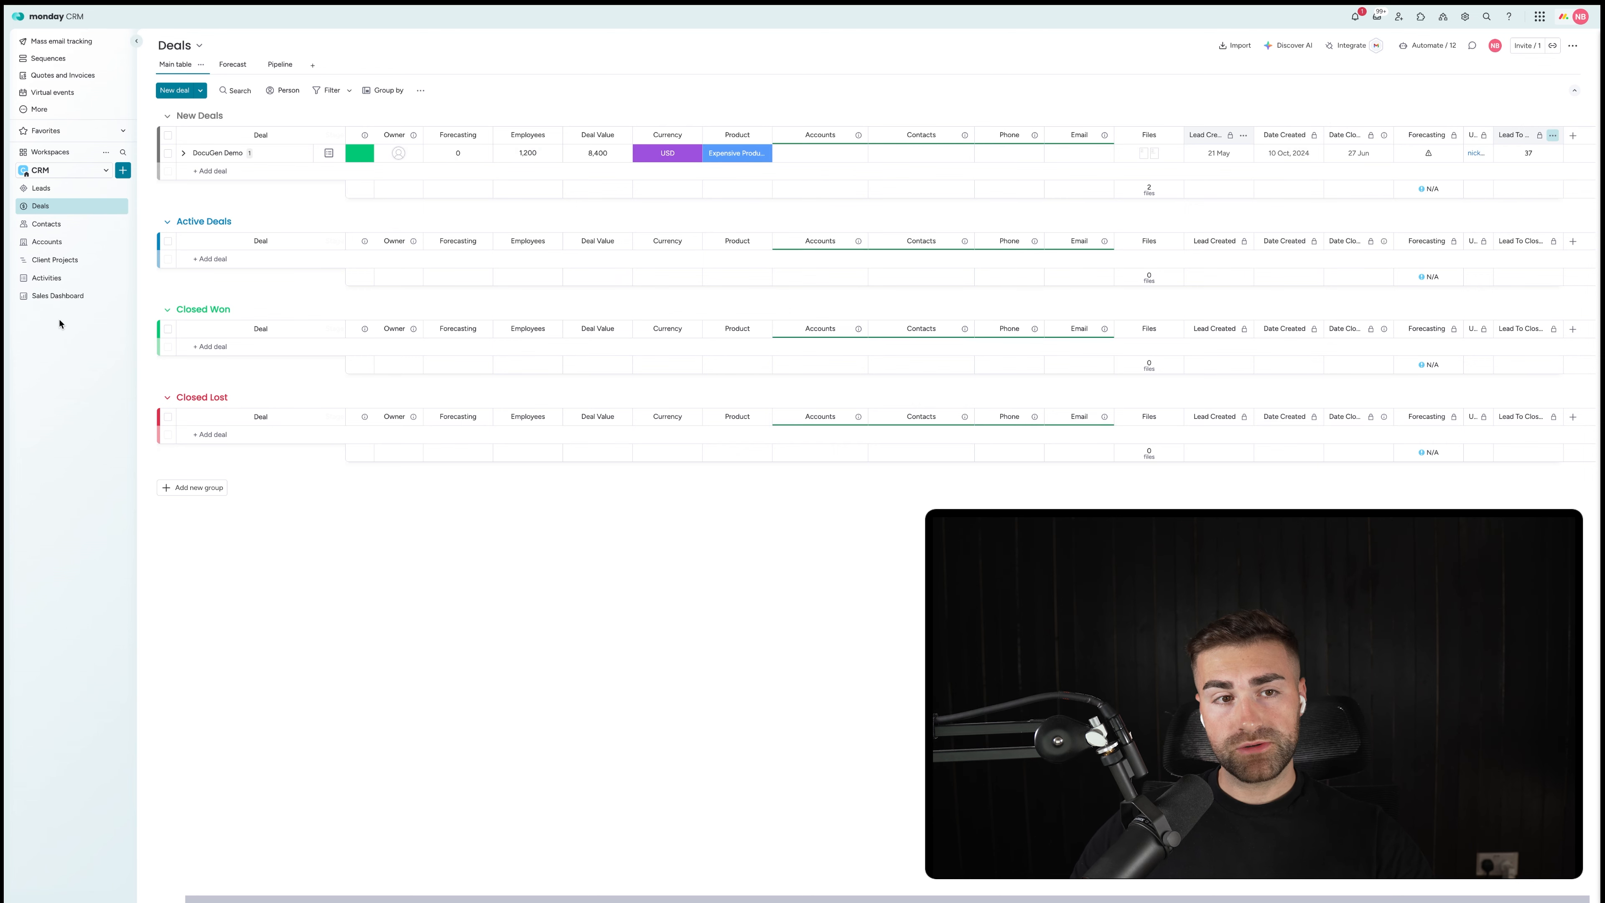
Step: Add a Numbers widget to the Sales Dashboard
left_click(61, 296)
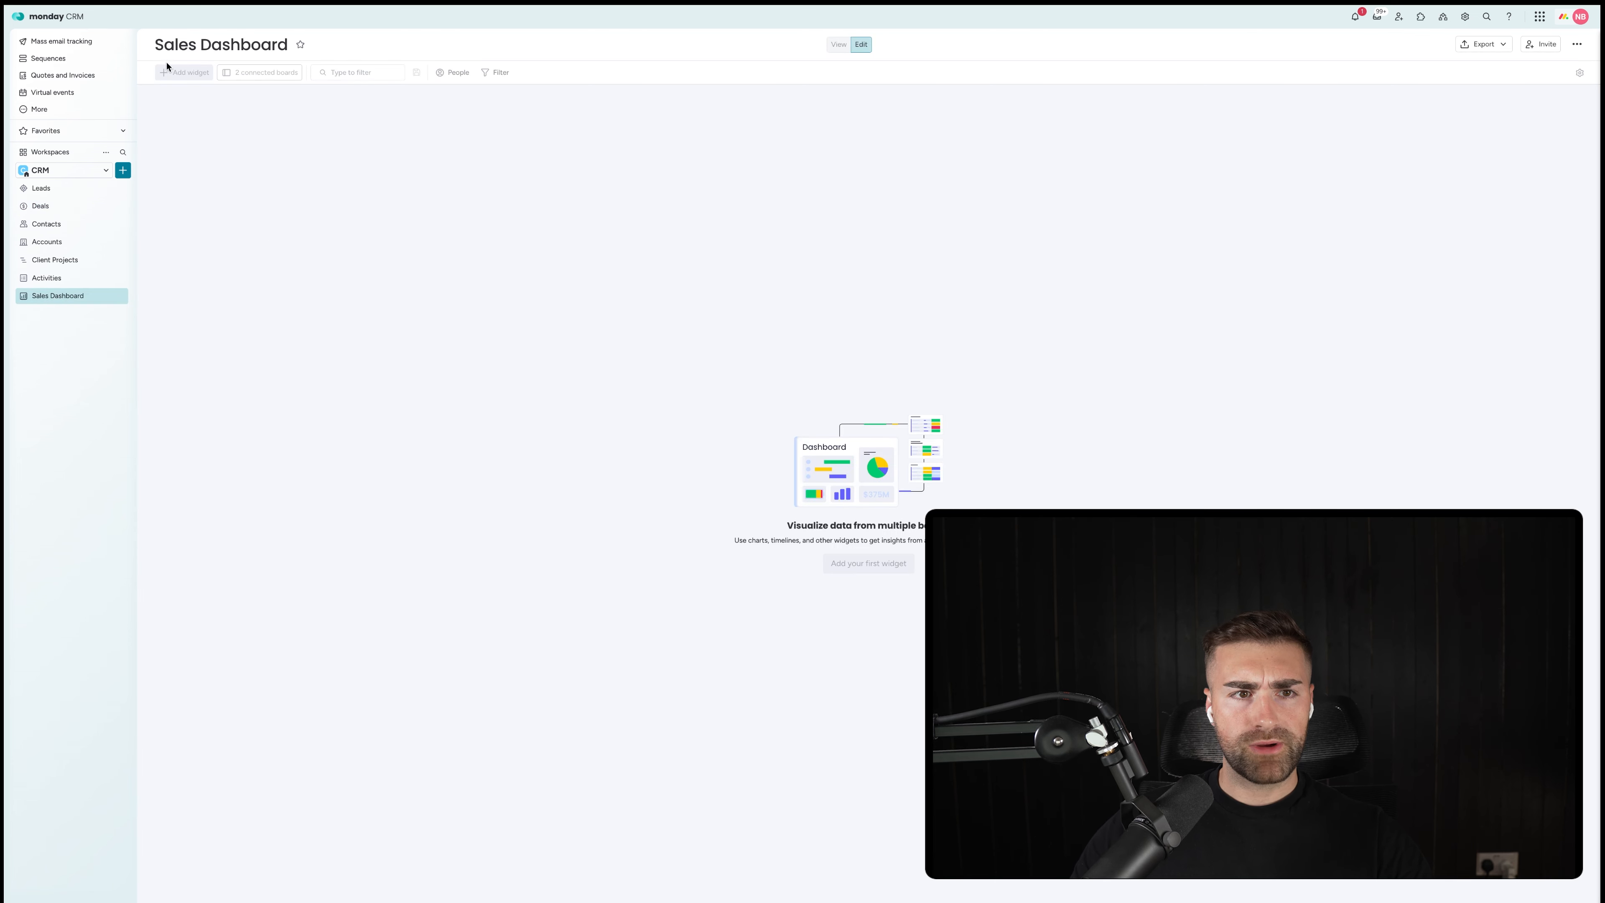
left_click(186, 74)
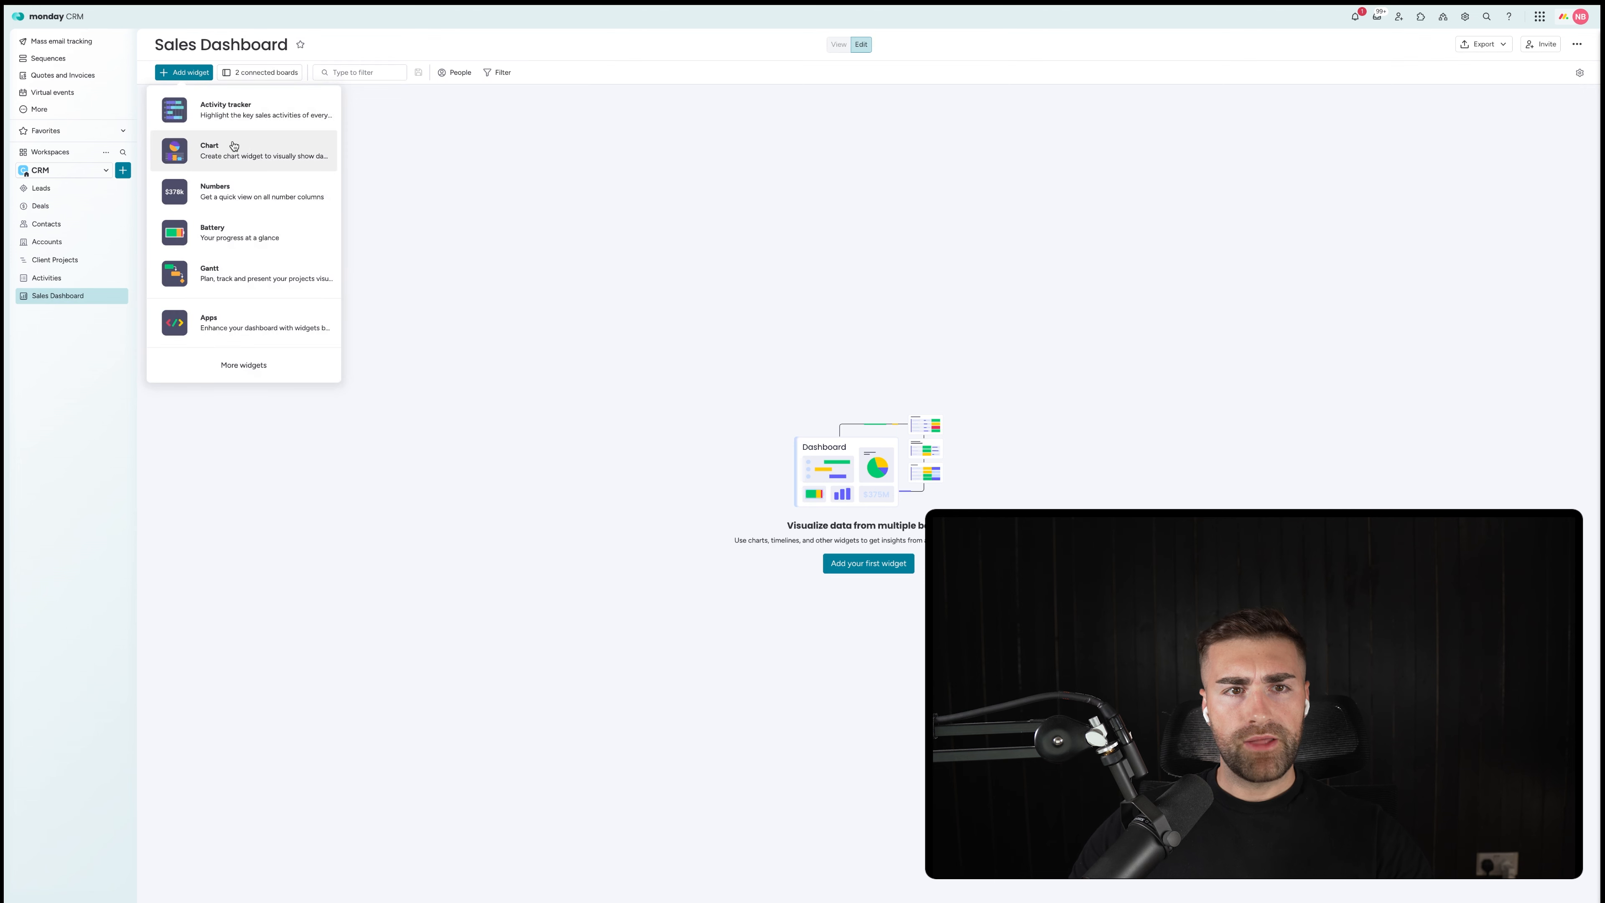
left_click(226, 191)
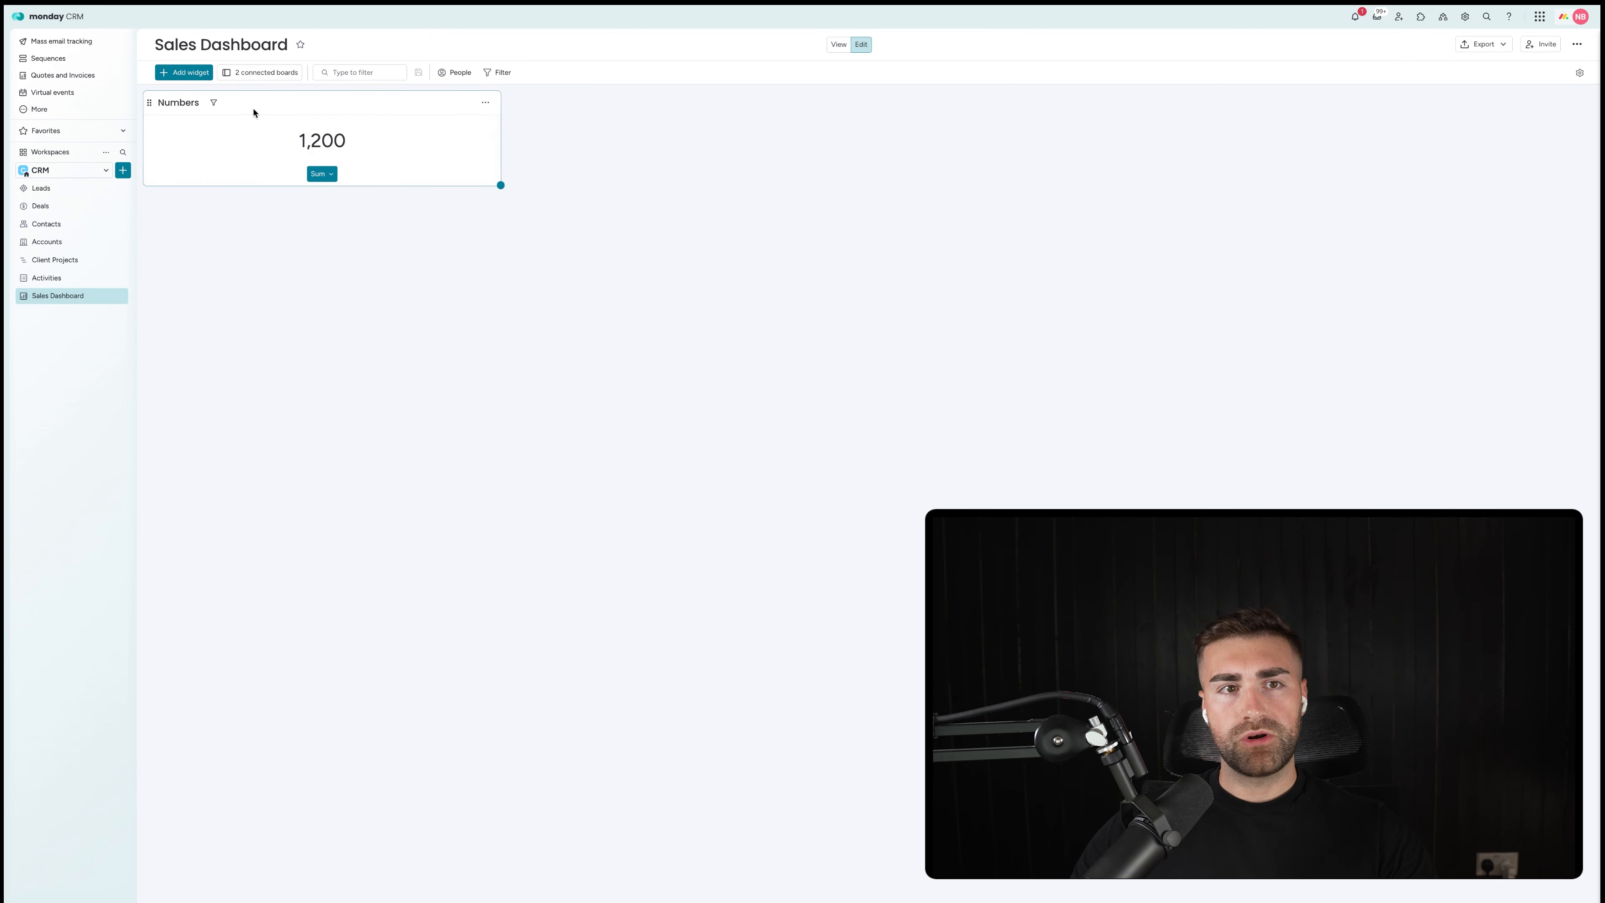
Step: Rename the Numbers widget "Avg. Time Close A Deal"
left_click(178, 102)
double_click(178, 103)
type("Av")
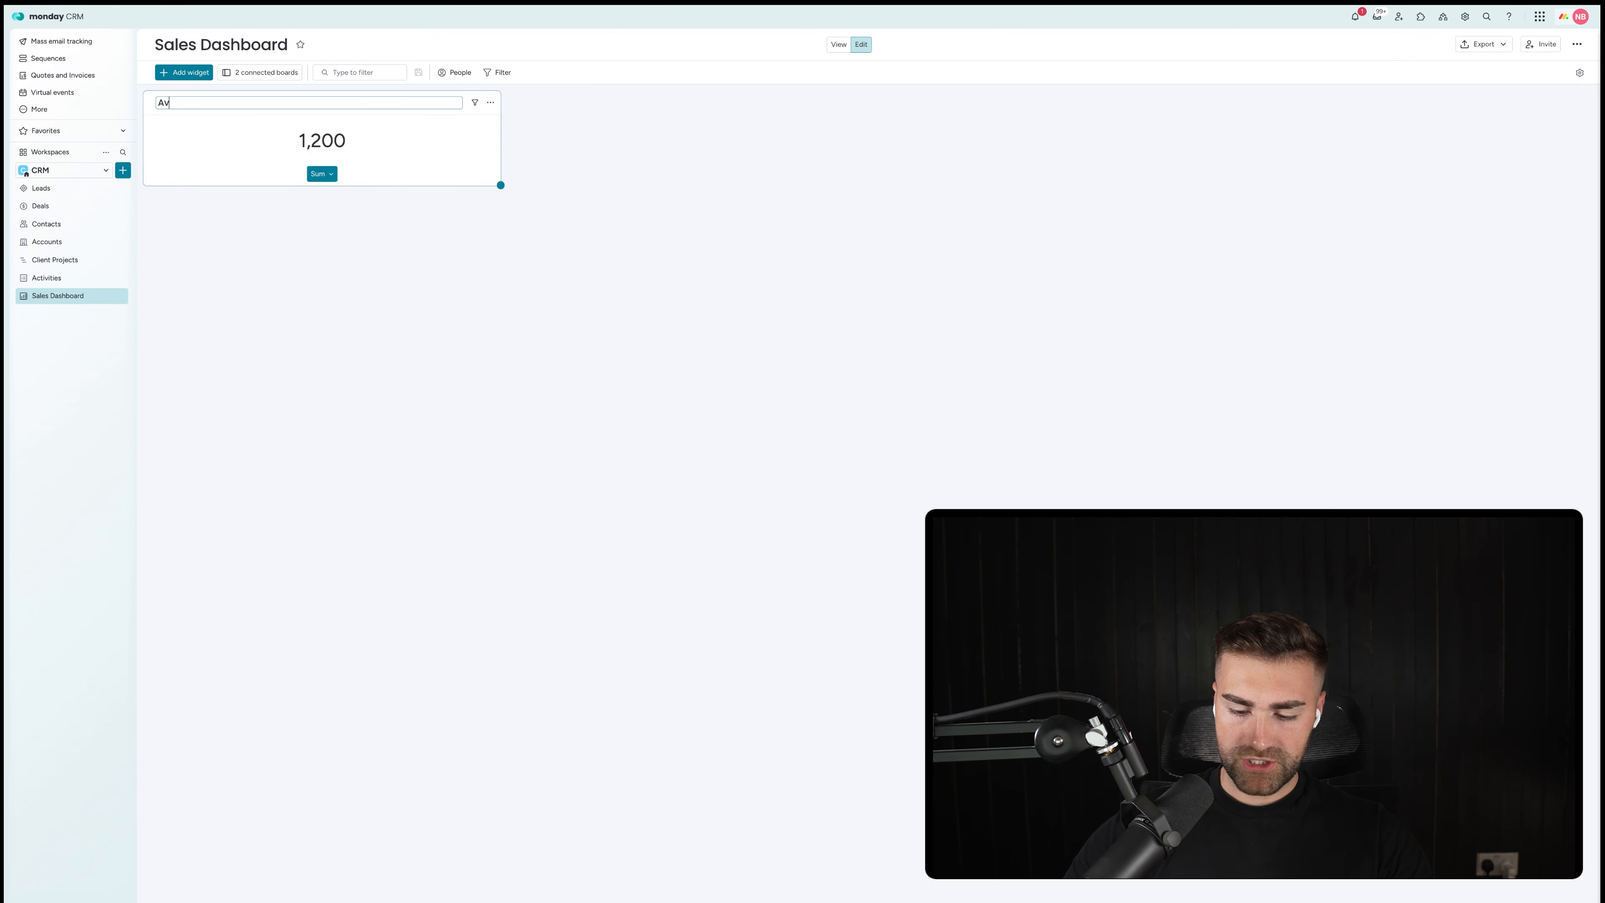
type(".g")
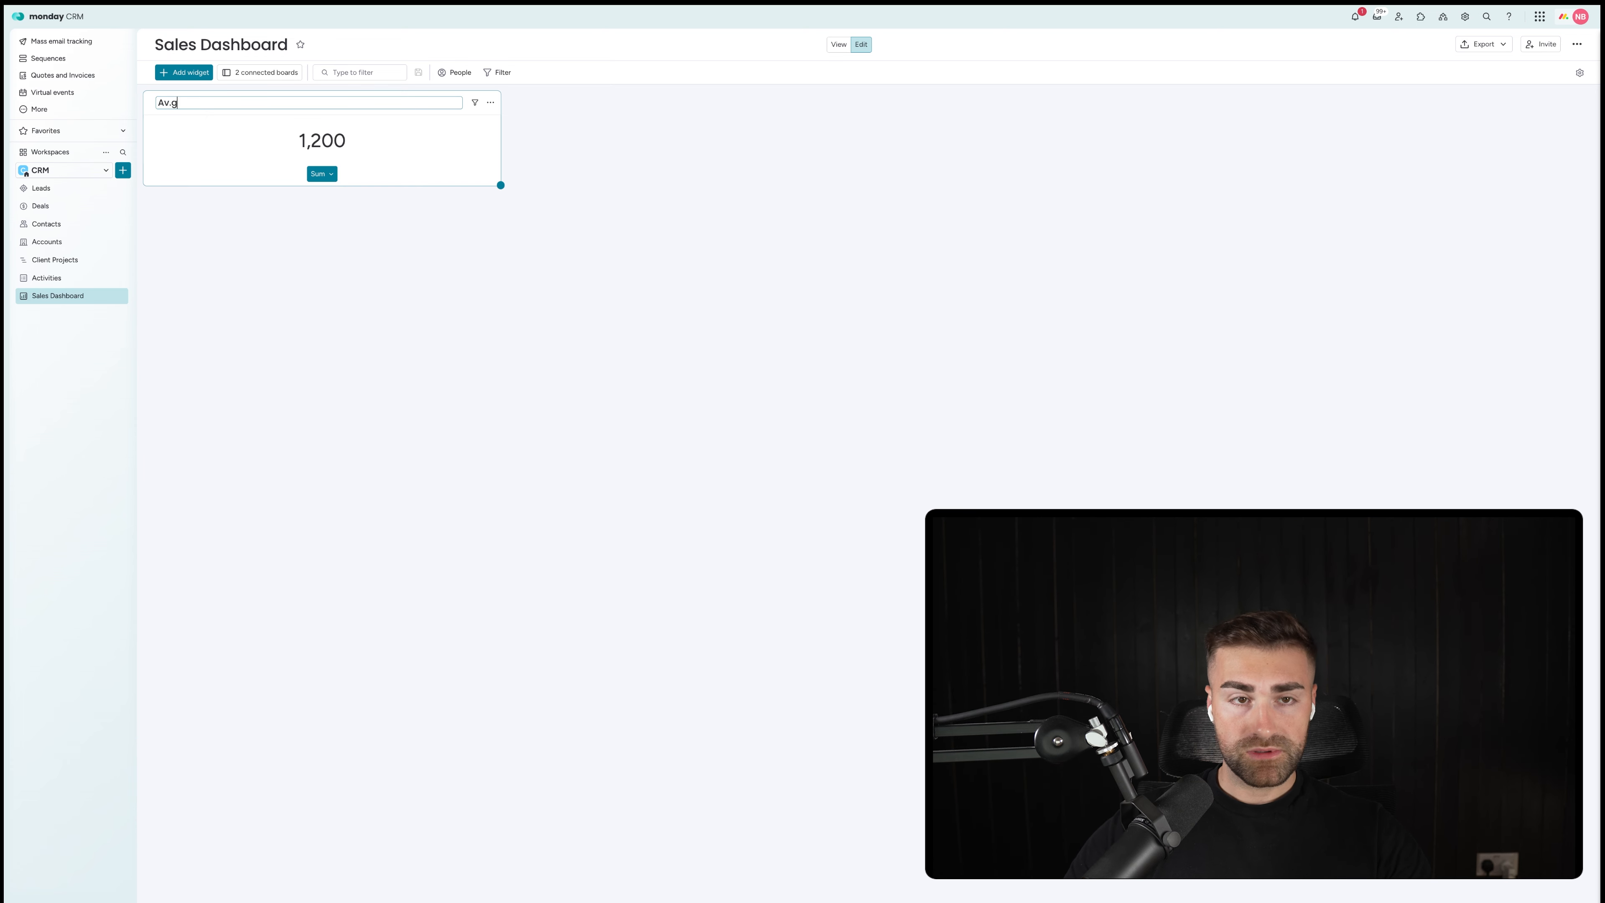
type(".")
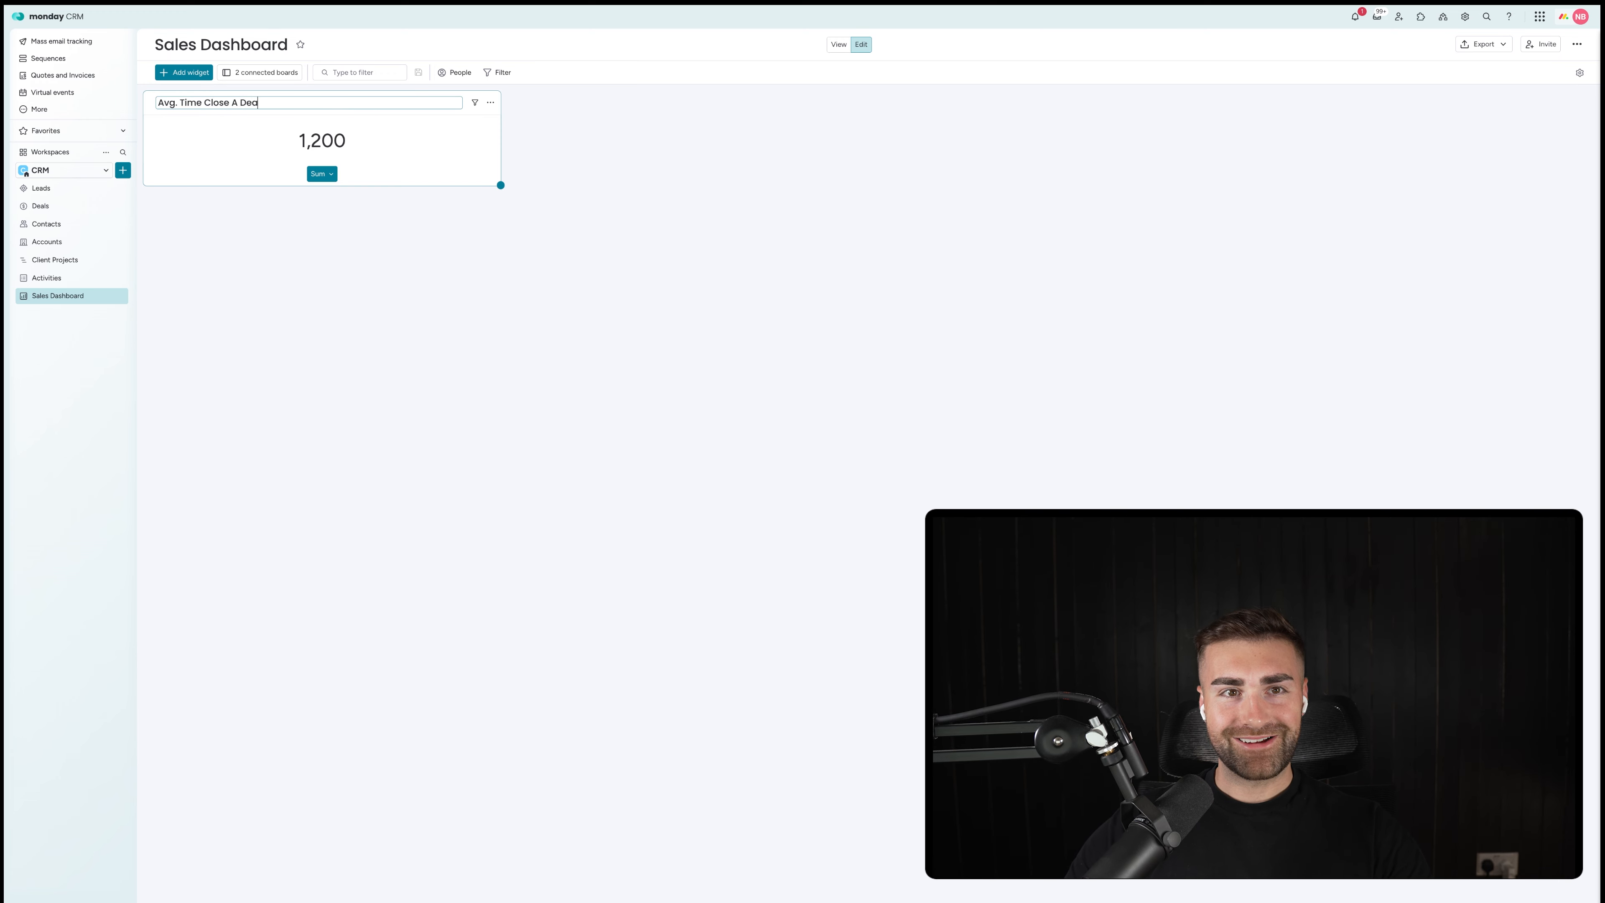
type("l")
key("Return")
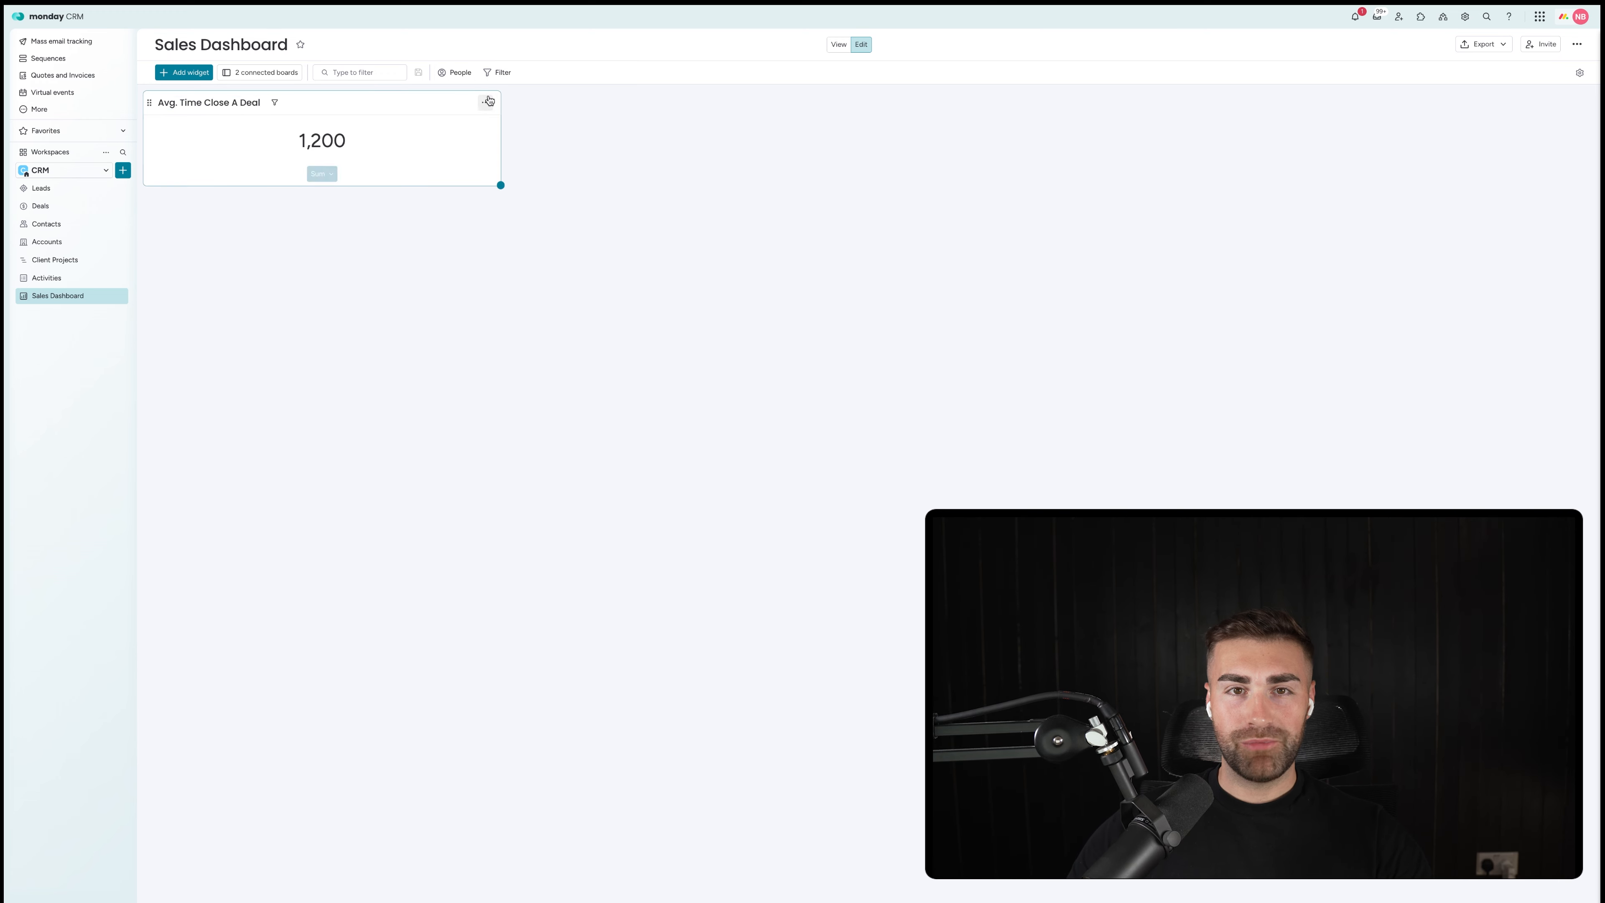
Step: Limit the widget's data to the Deals board, excluding Leads, and use only the Lead To Closed Days column
left_click(488, 101)
left_click(515, 154)
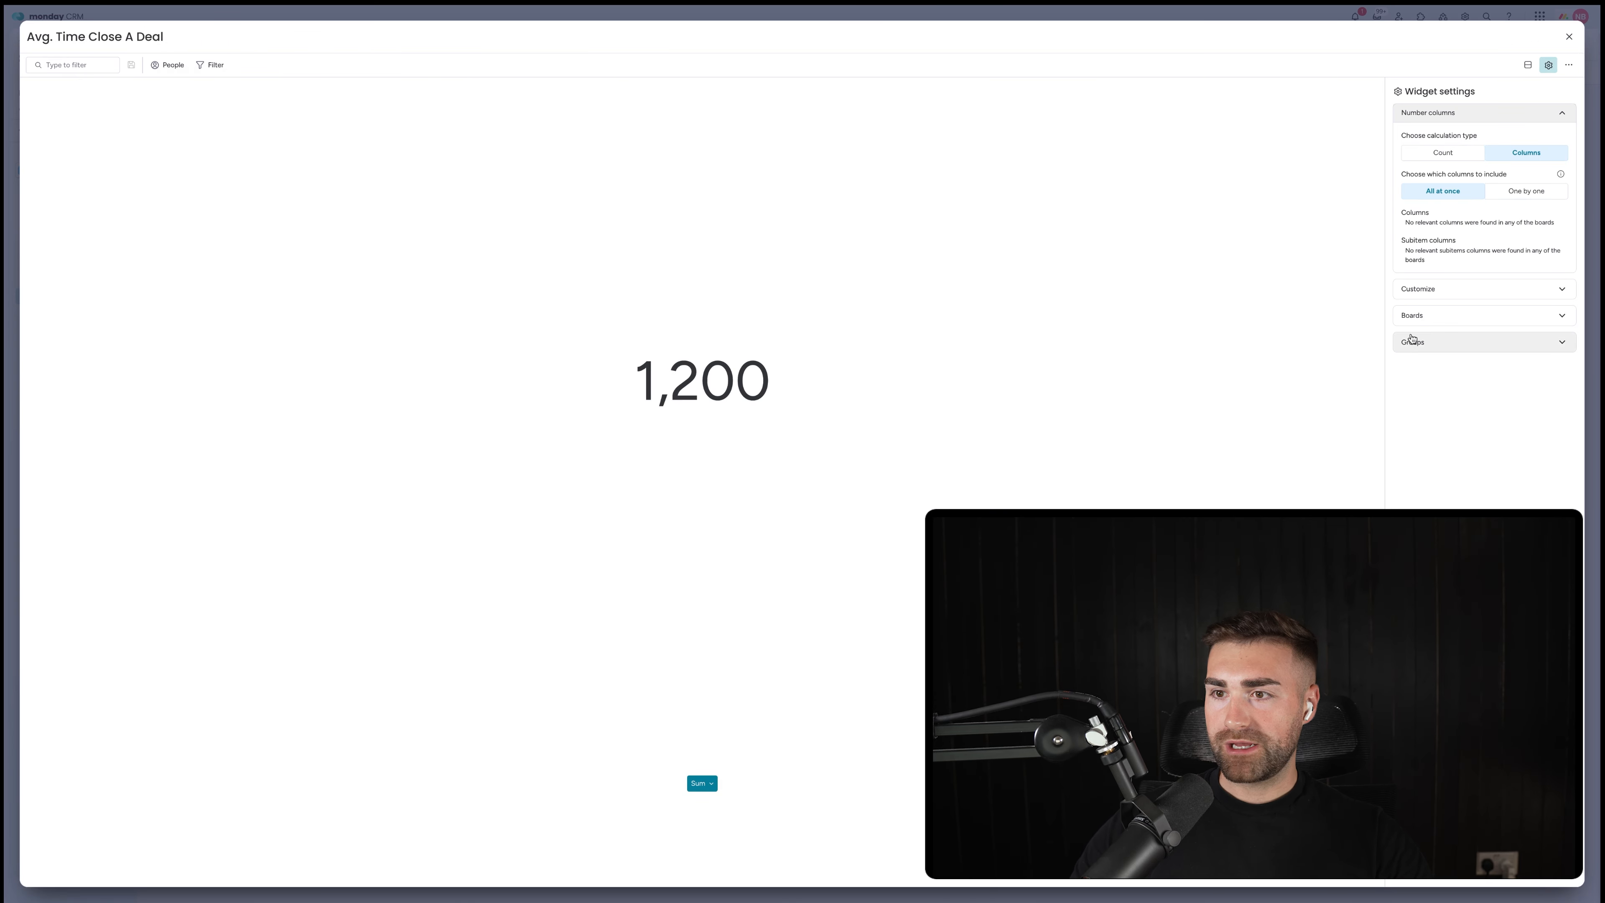
left_click(1443, 317)
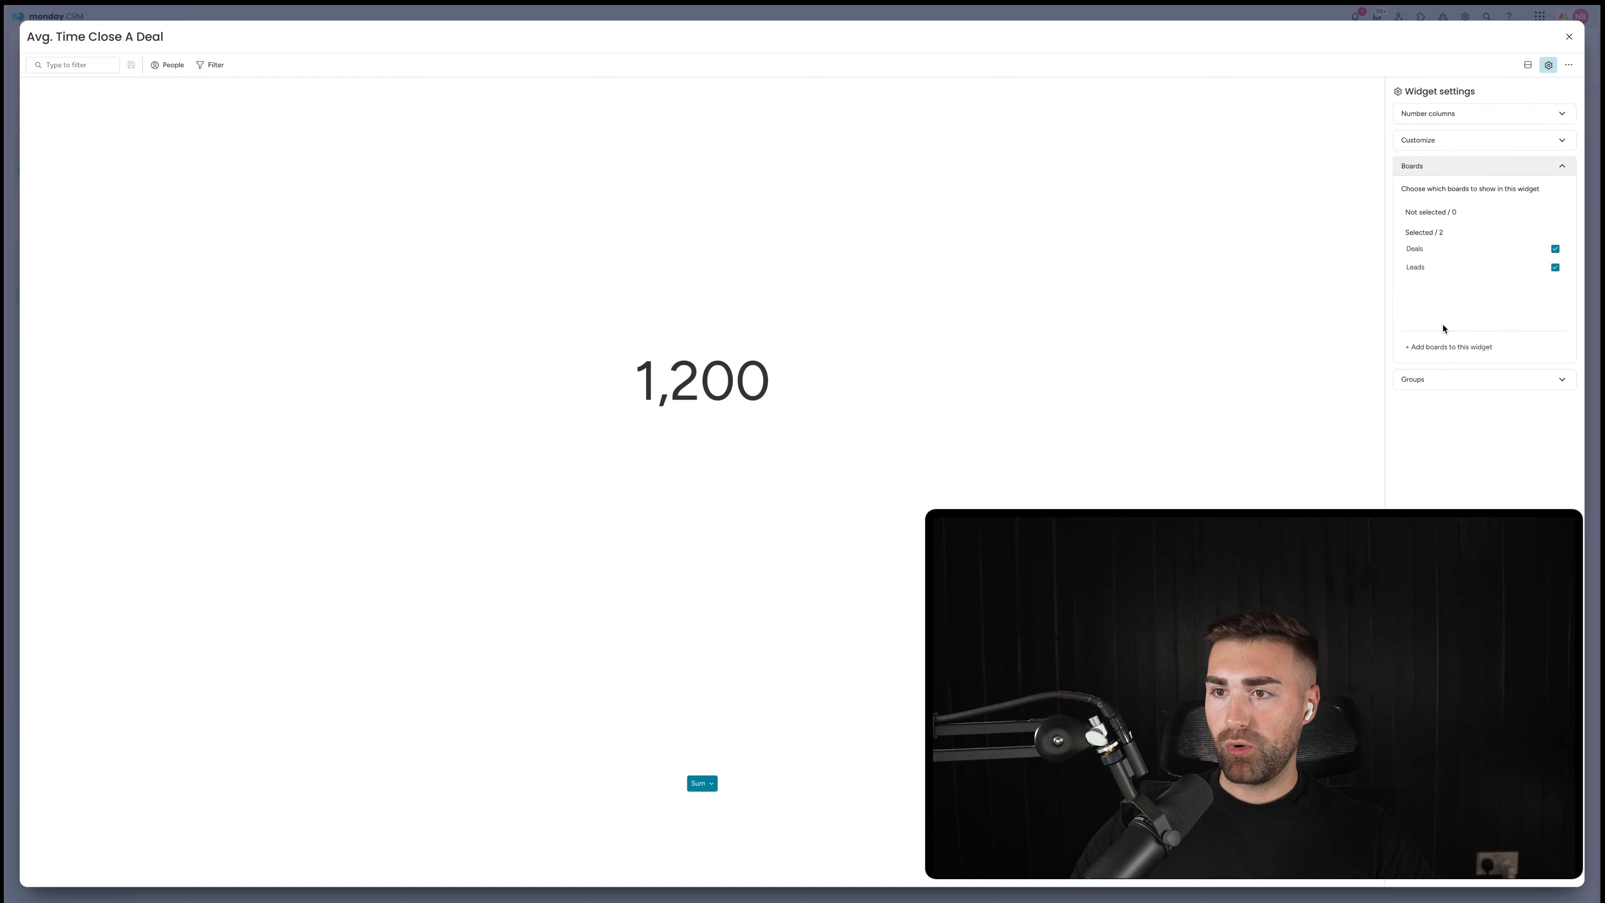
left_click(1416, 267)
left_click(1433, 165)
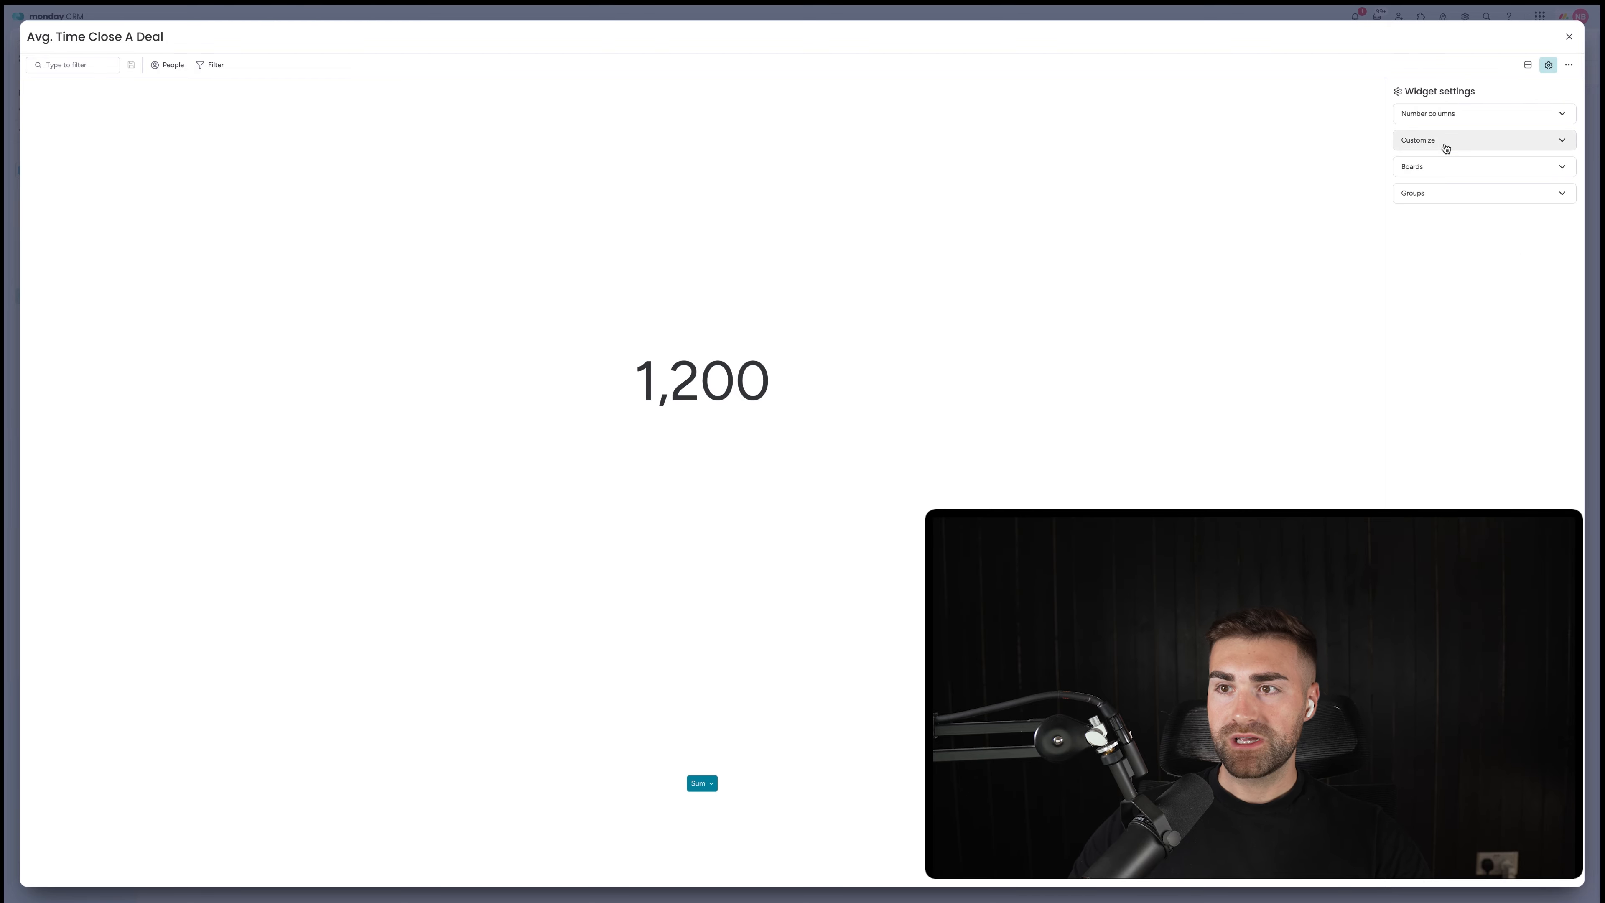
left_click(1443, 115)
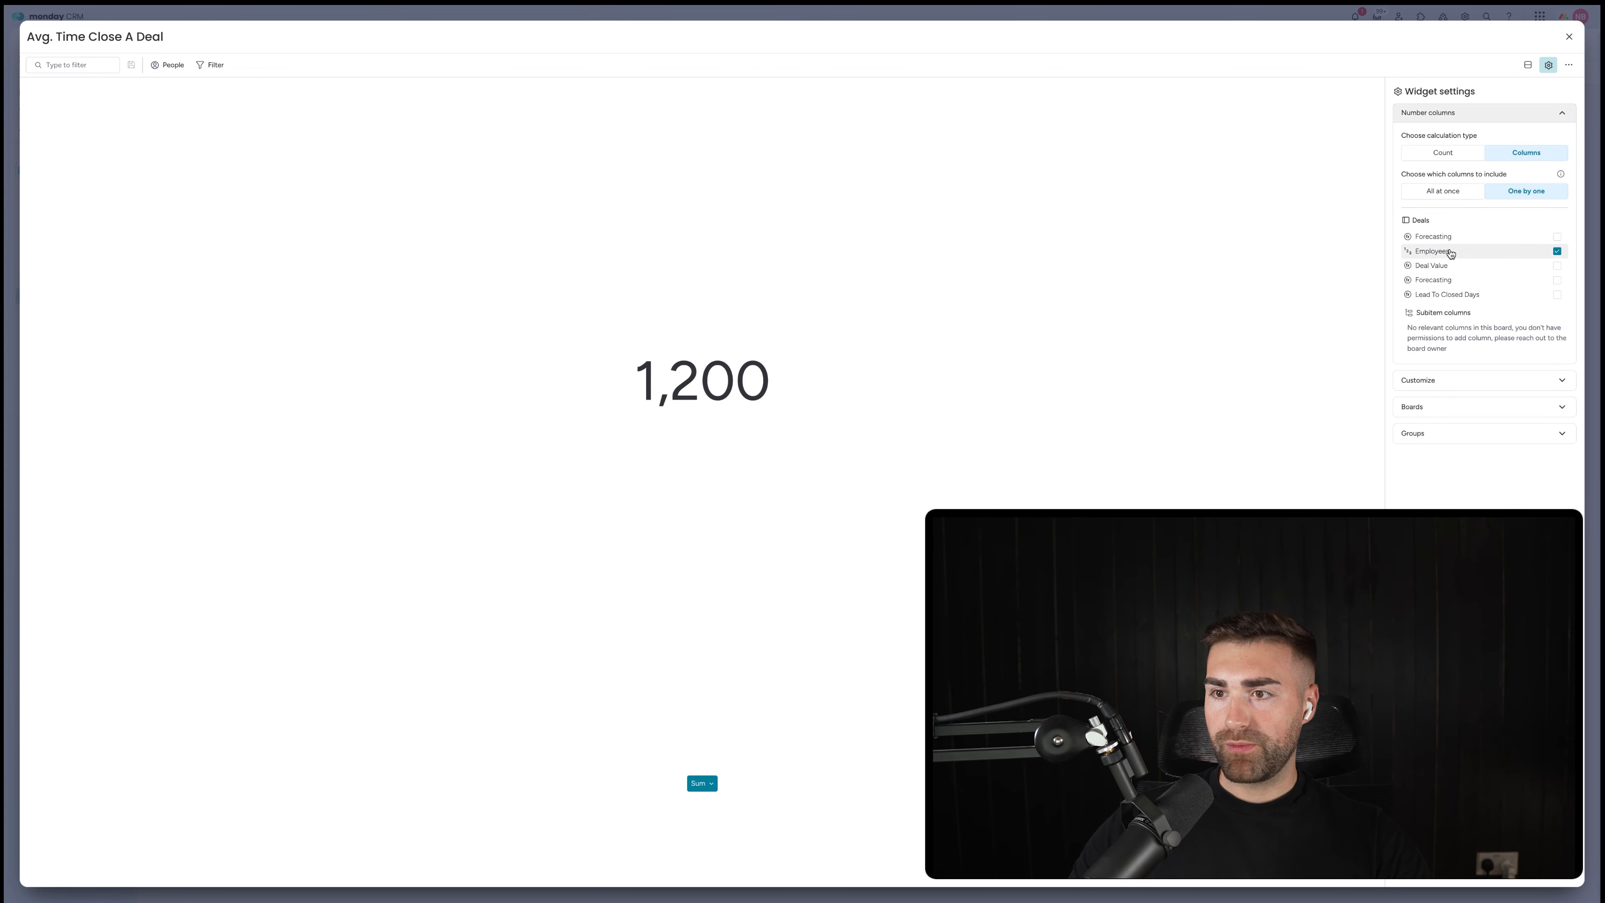
left_click(1451, 253)
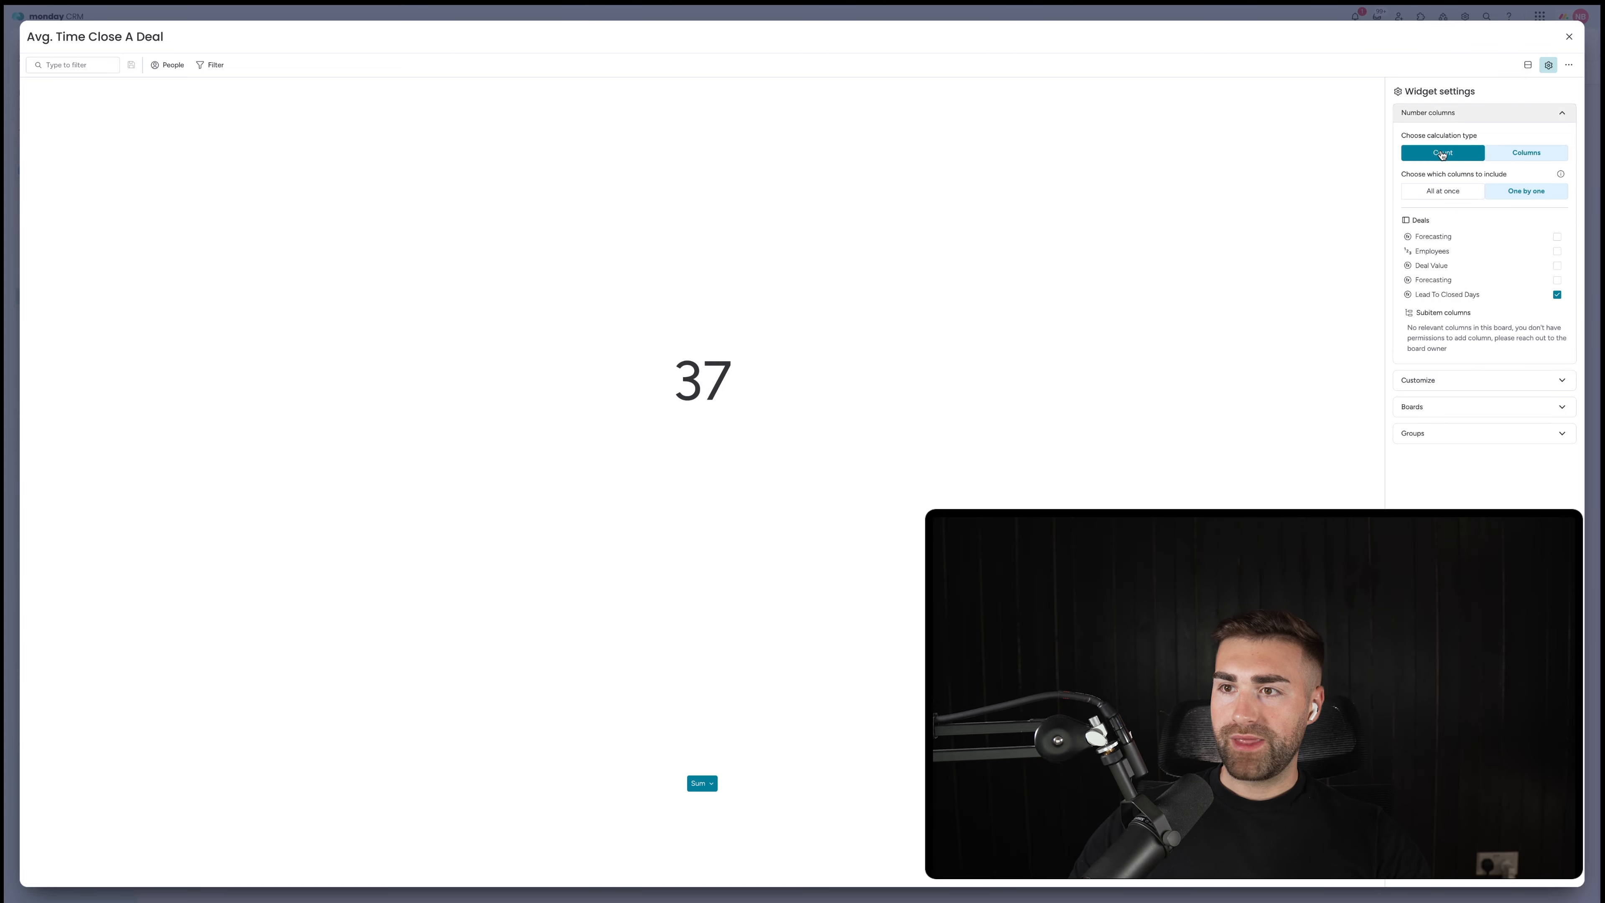
Step: Show the custom unit "Days" after the widget's number and set its calculation to Average
left_click(1461, 380)
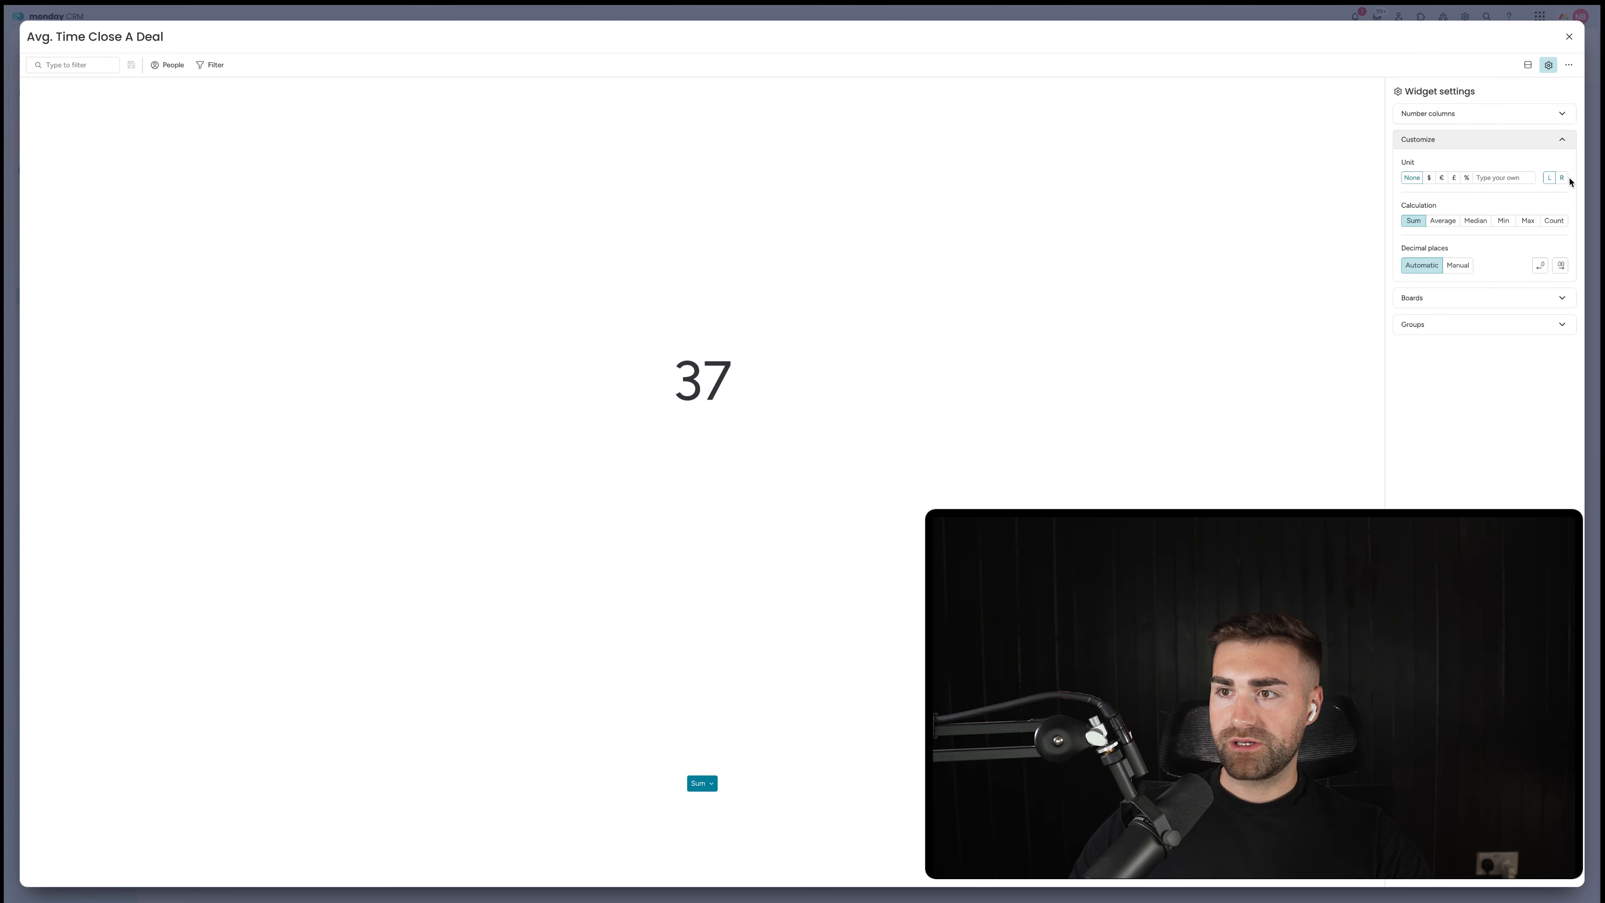
left_click(1567, 179)
left_click(1499, 179)
type("Days")
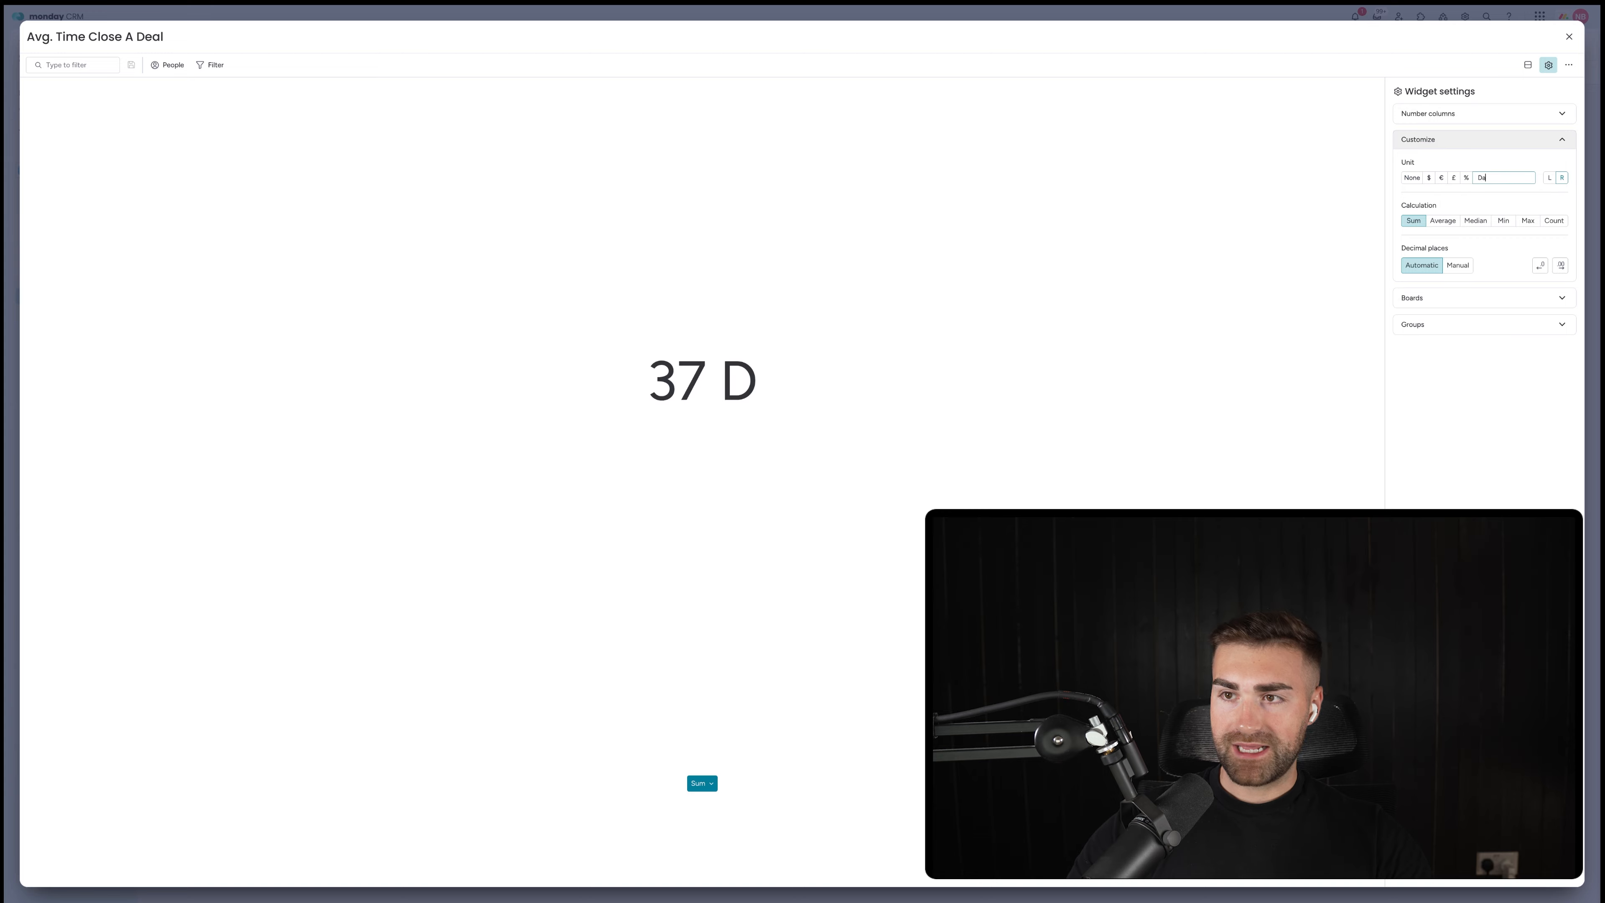
left_click(1443, 222)
Step: Set the widget's decimal places to manual with no decimals and close its settings
left_click(1460, 268)
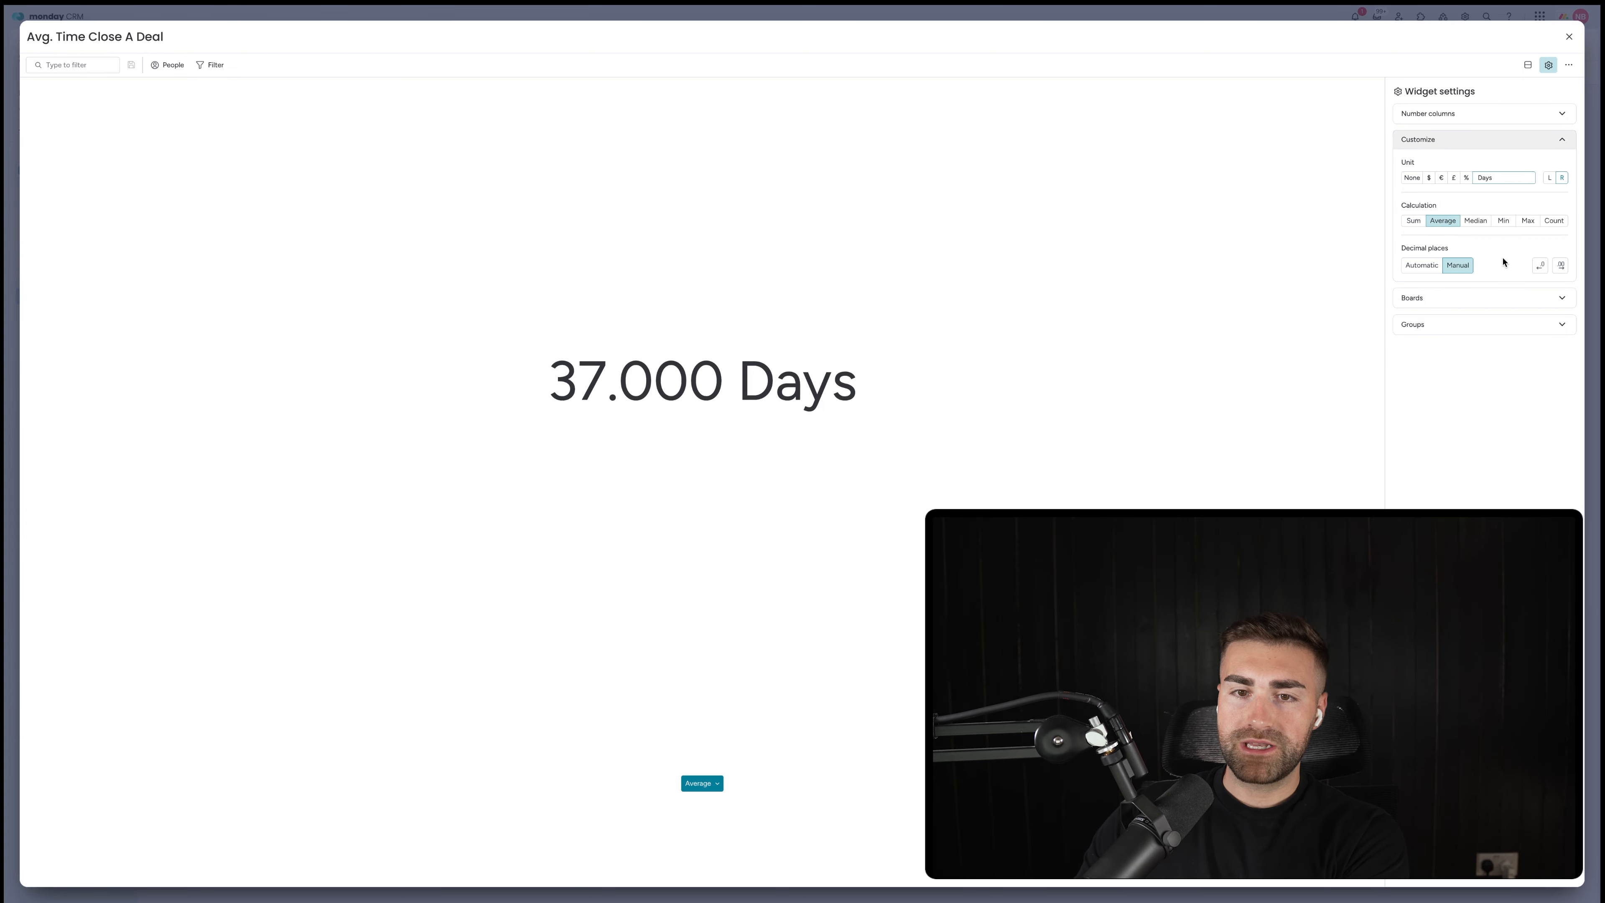
left_click(1540, 265)
left_click(1540, 265)
left_click(1540, 265)
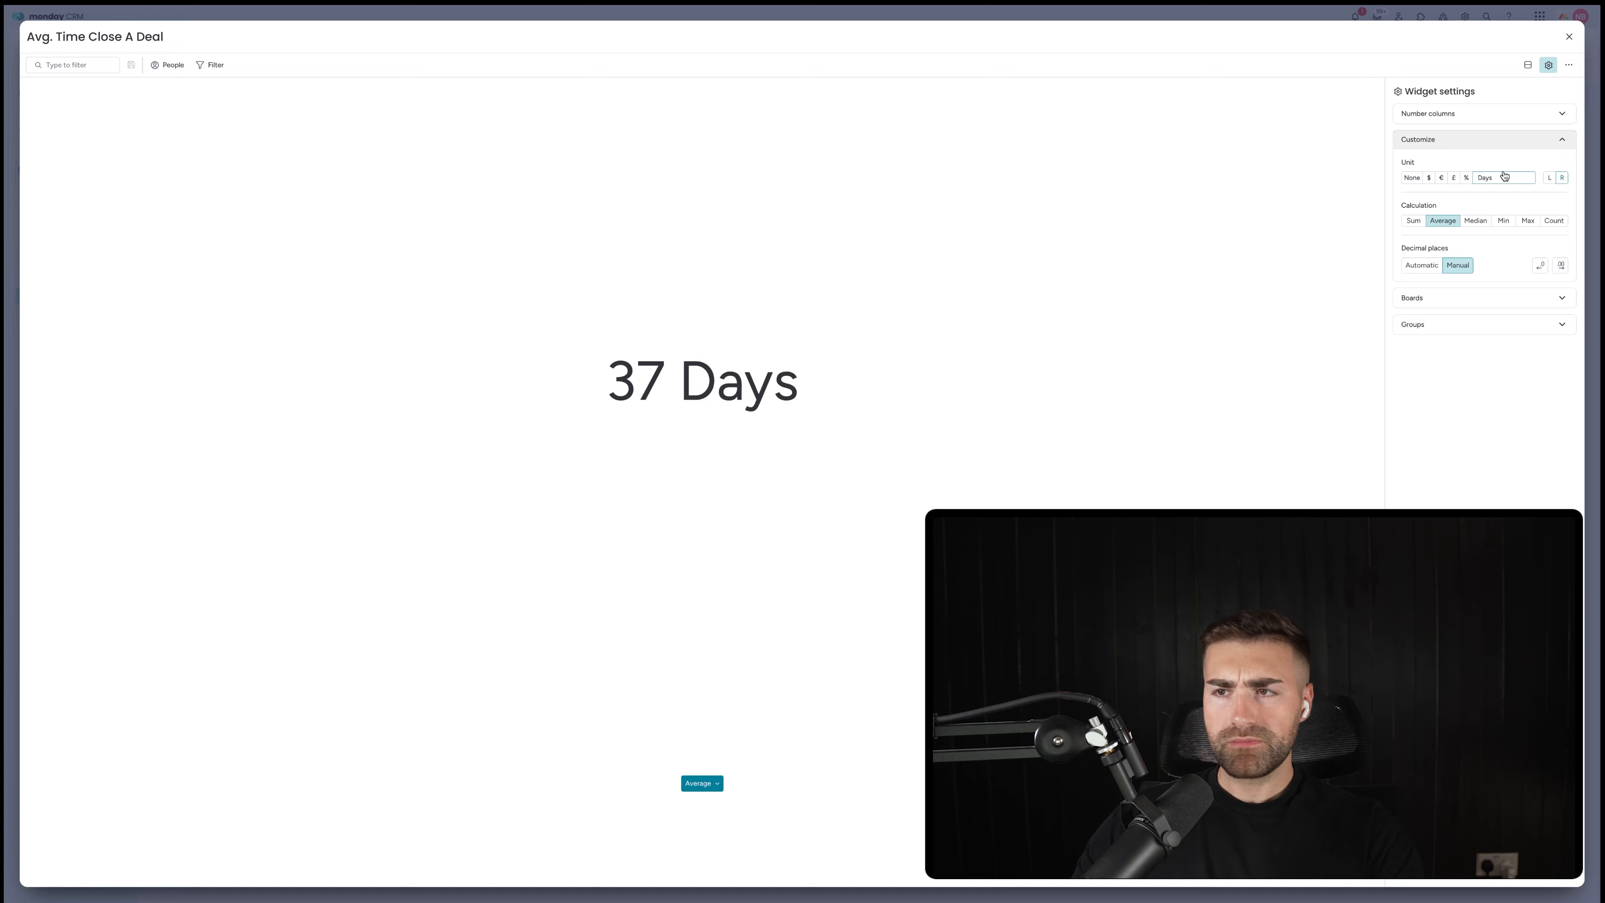
left_click(1571, 36)
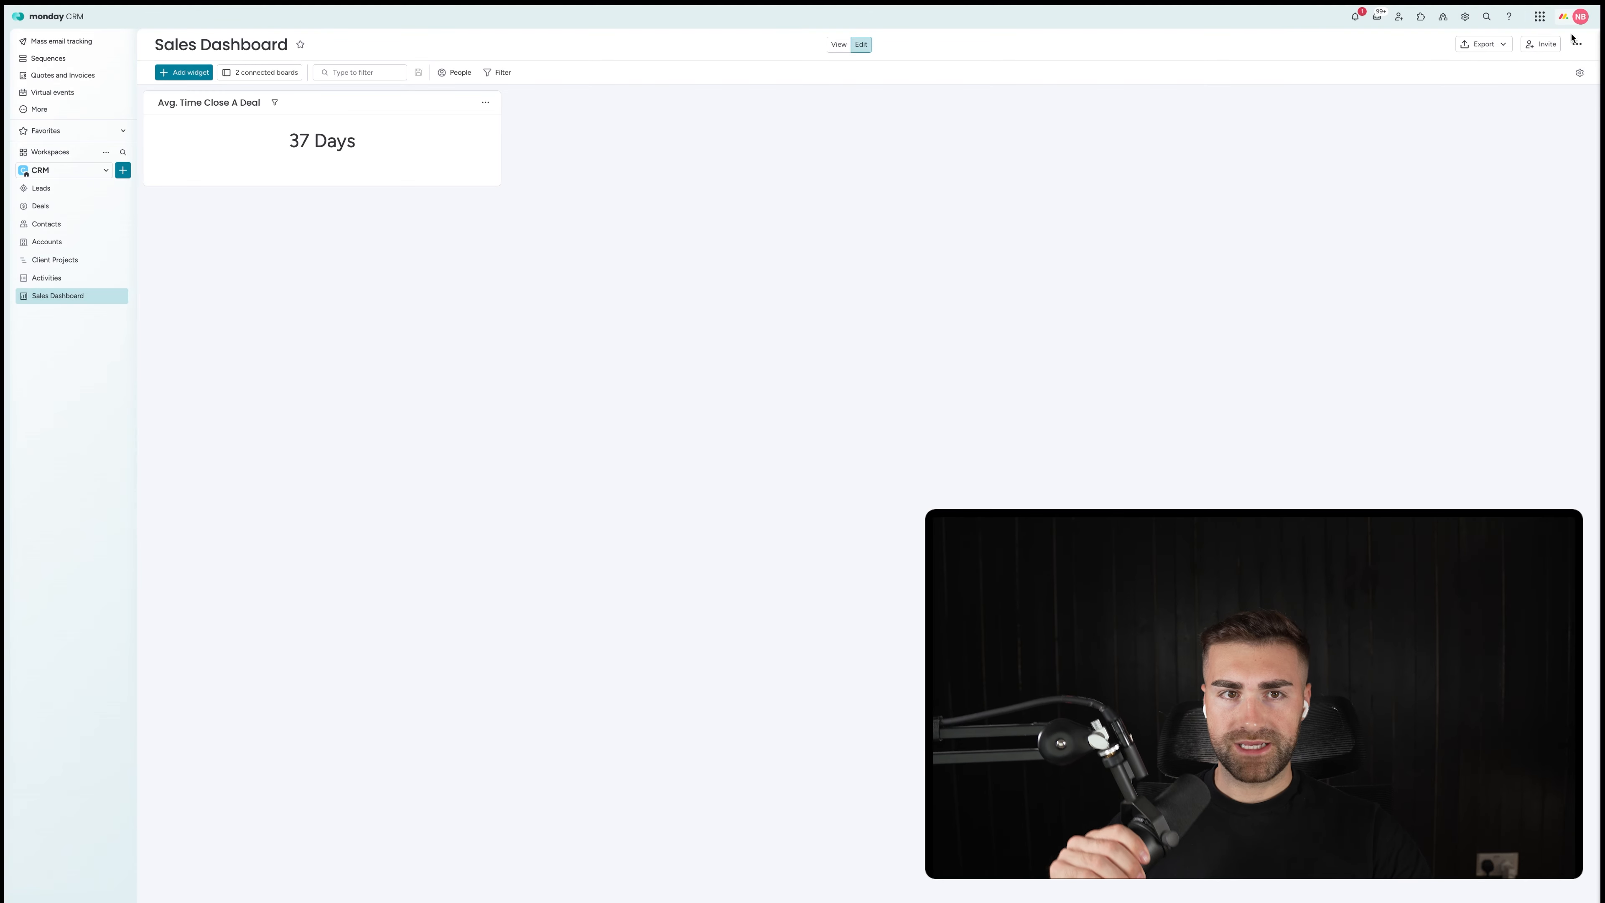
Step: Limit the Avg. Time Close A Deal widget to the Closed Won group only and close its settings
mouse_move(271, 120)
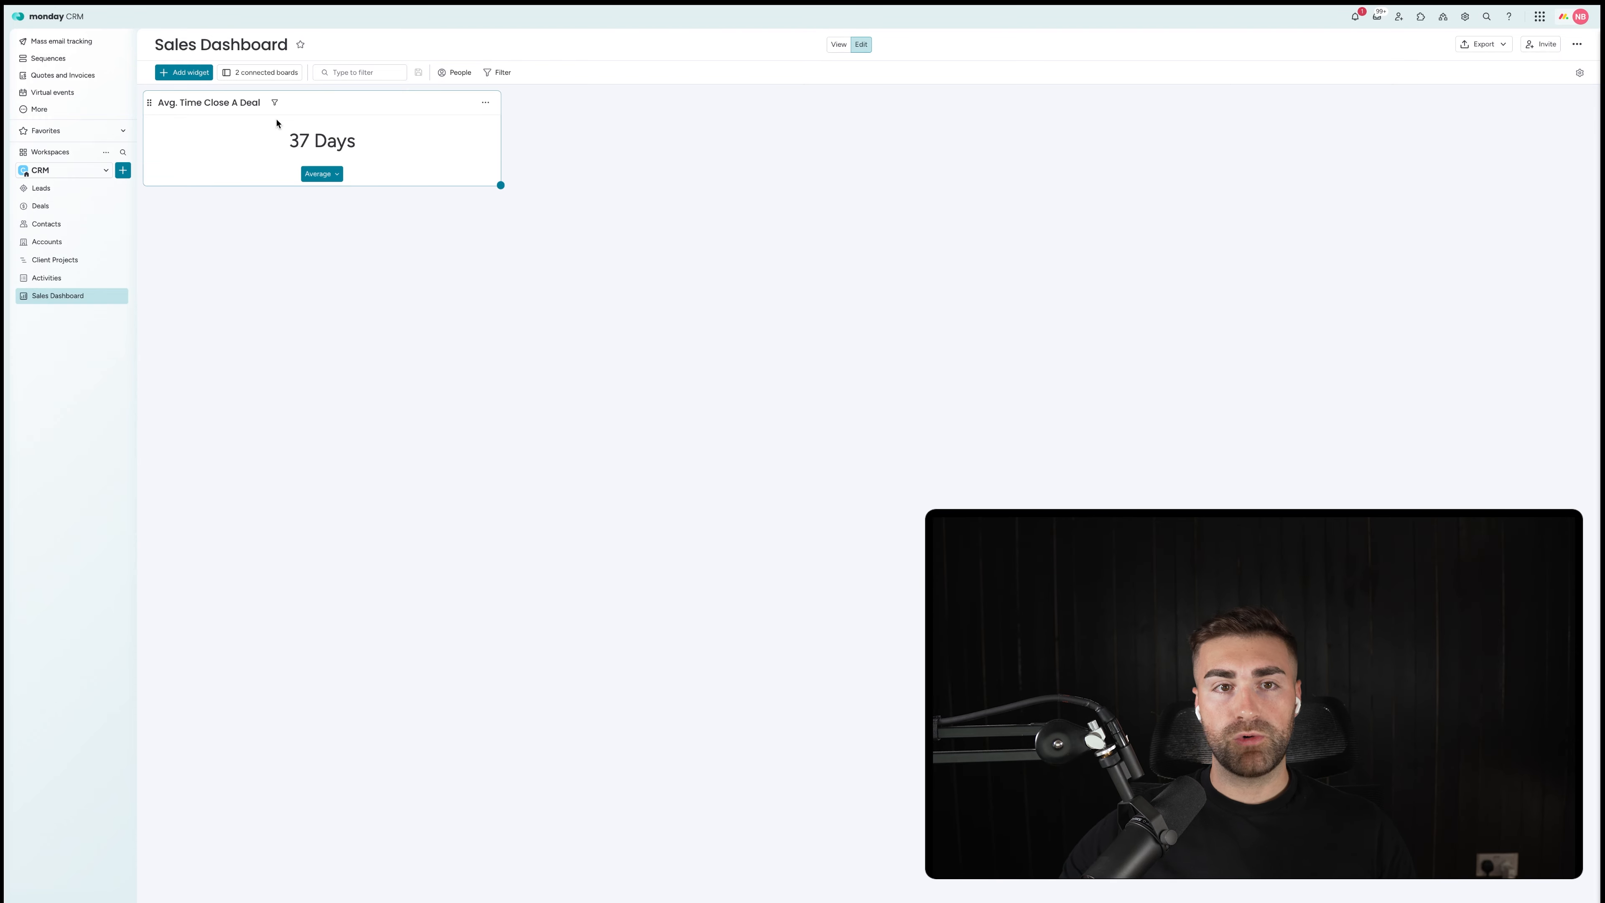
left_click(485, 103)
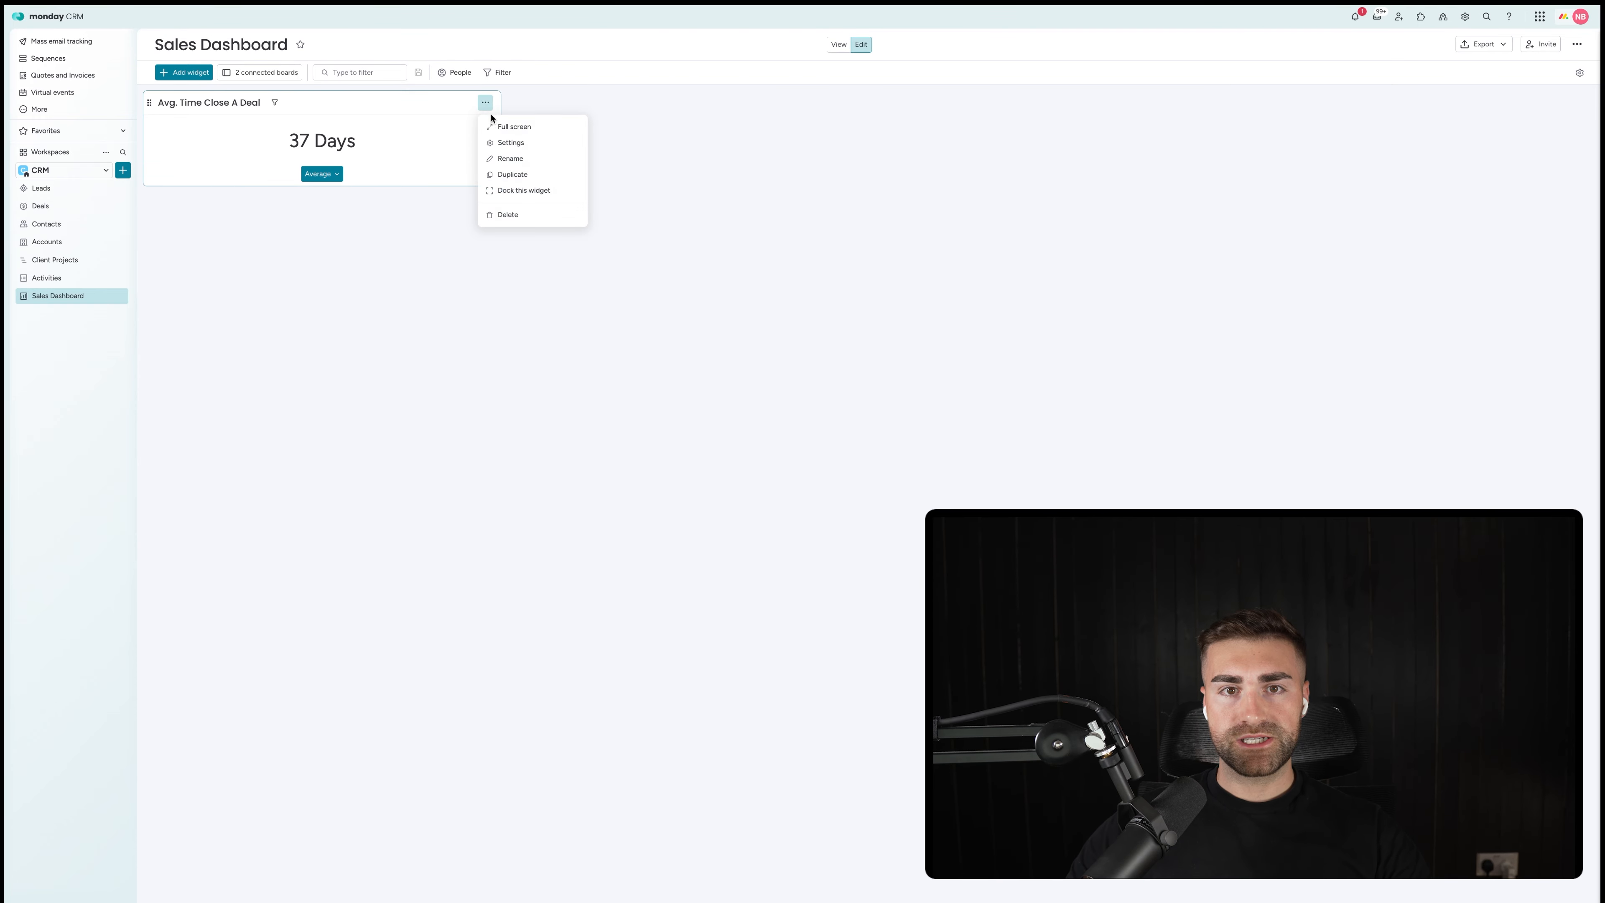
left_click(489, 144)
left_click(1412, 430)
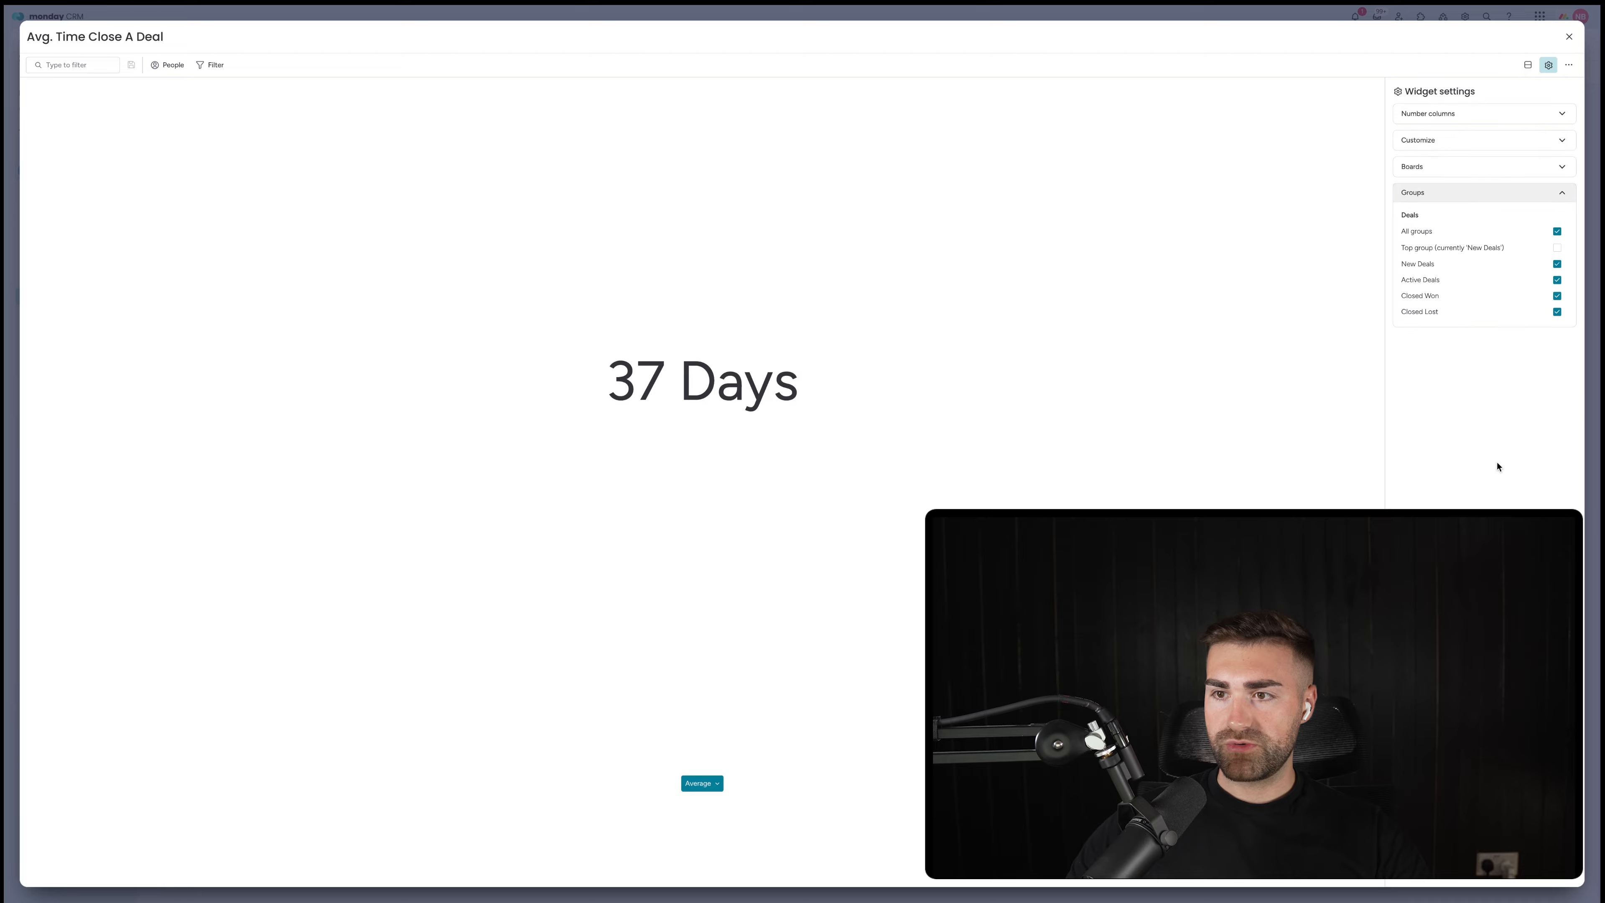
left_click(1430, 312)
left_click(1430, 280)
left_click(1429, 264)
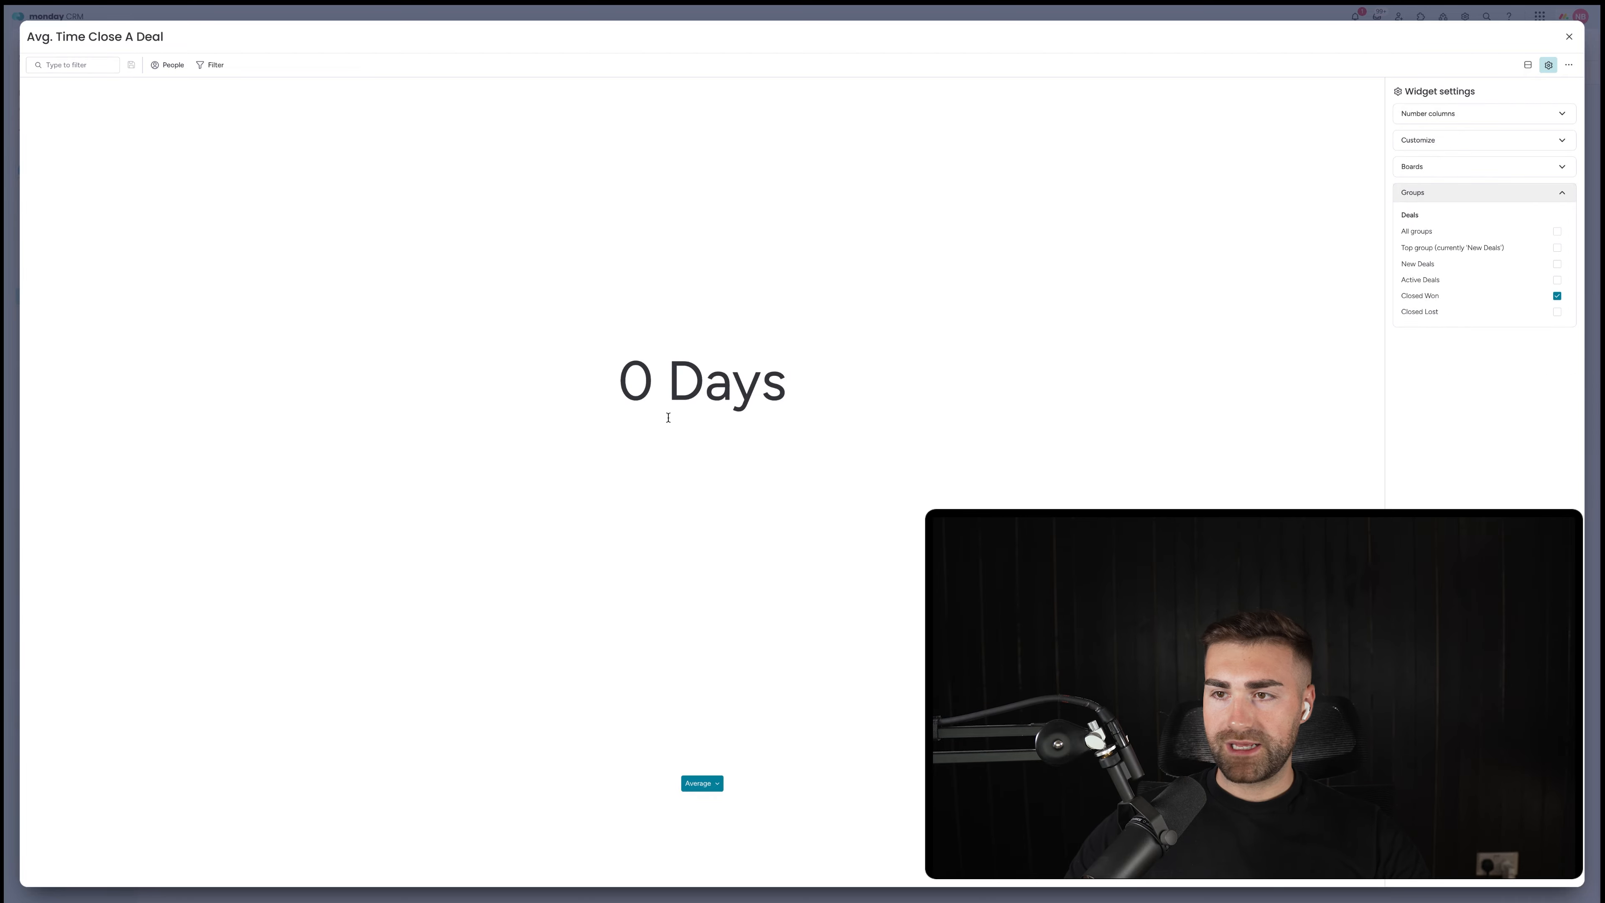
left_click(1569, 36)
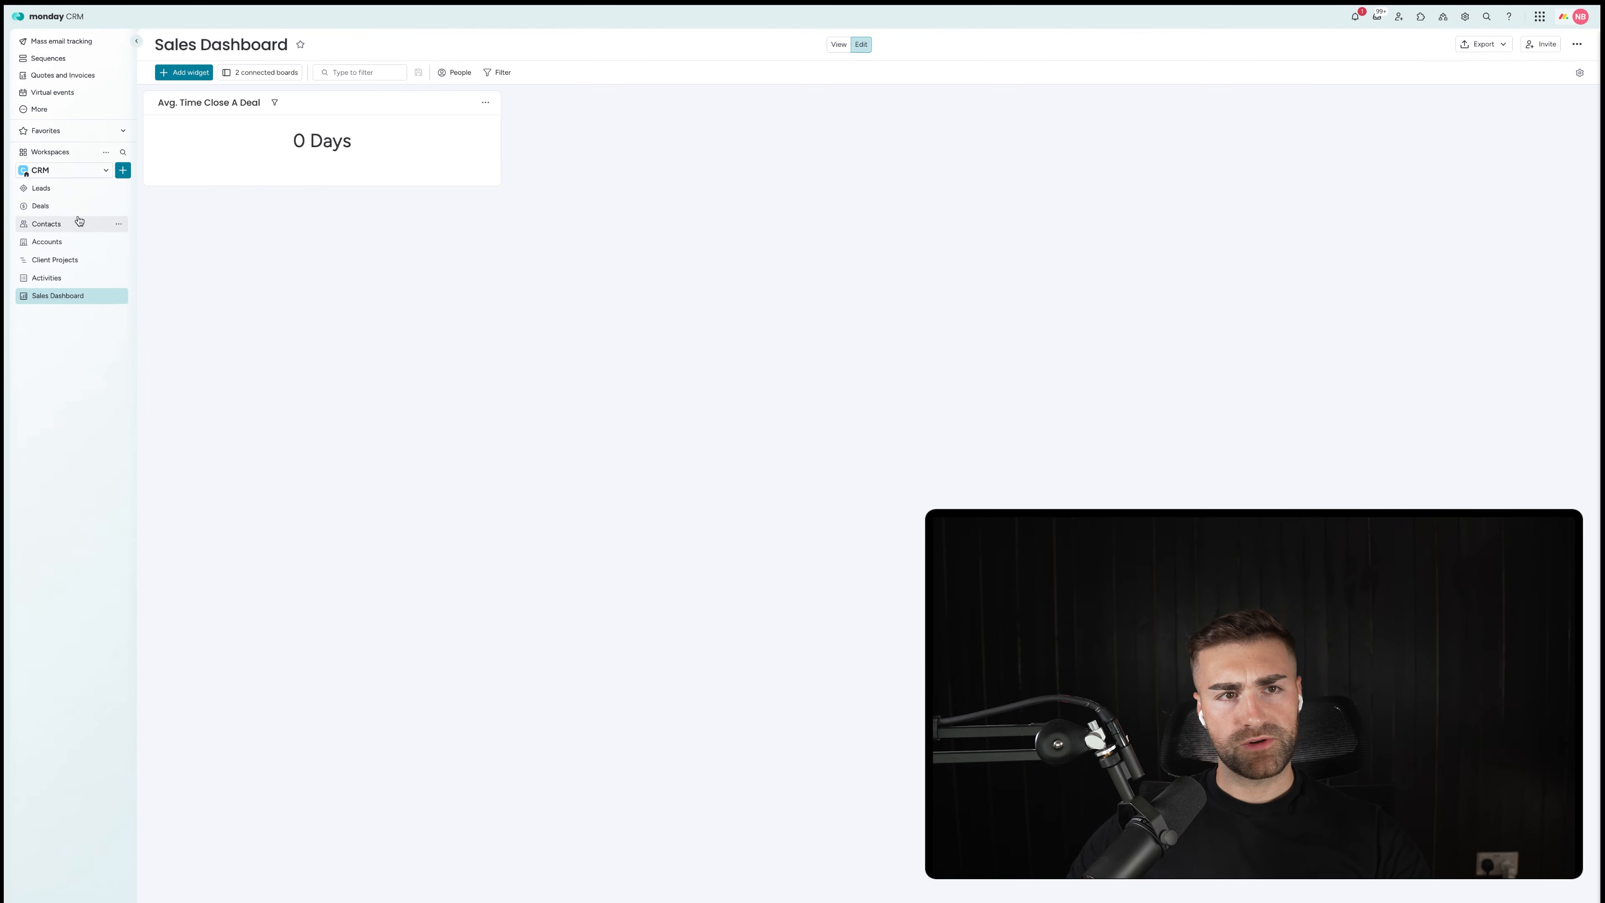
Step: On the Deals board, move the DocuGen Demo deal from New Deals into the Closed Won group
left_click(40, 206)
left_click(385, 153)
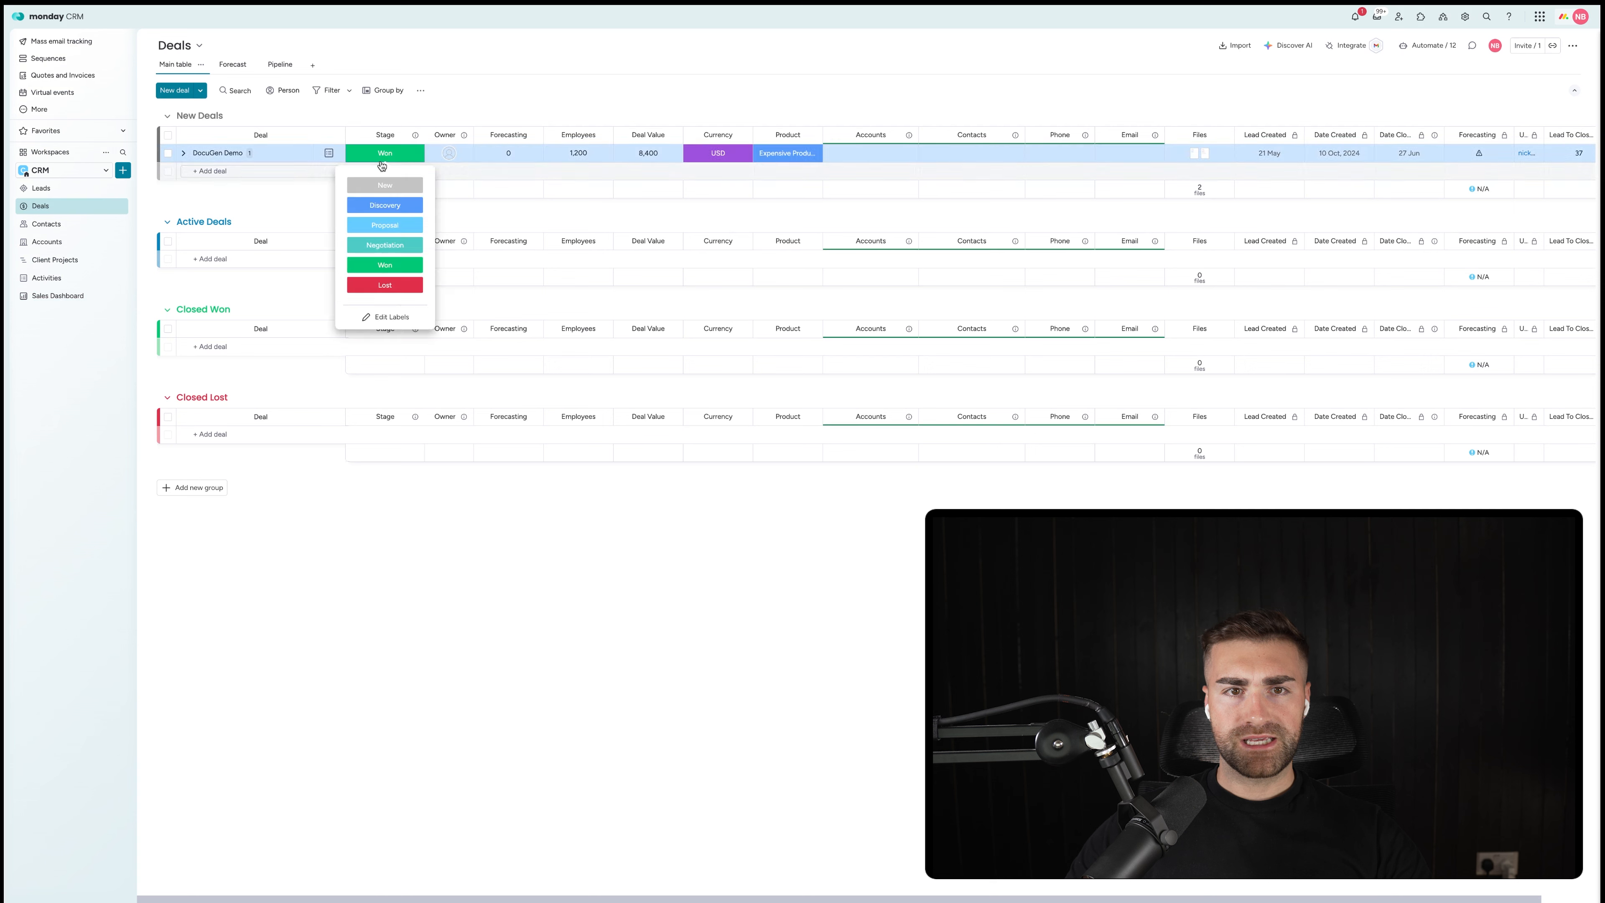
left_click(259, 330)
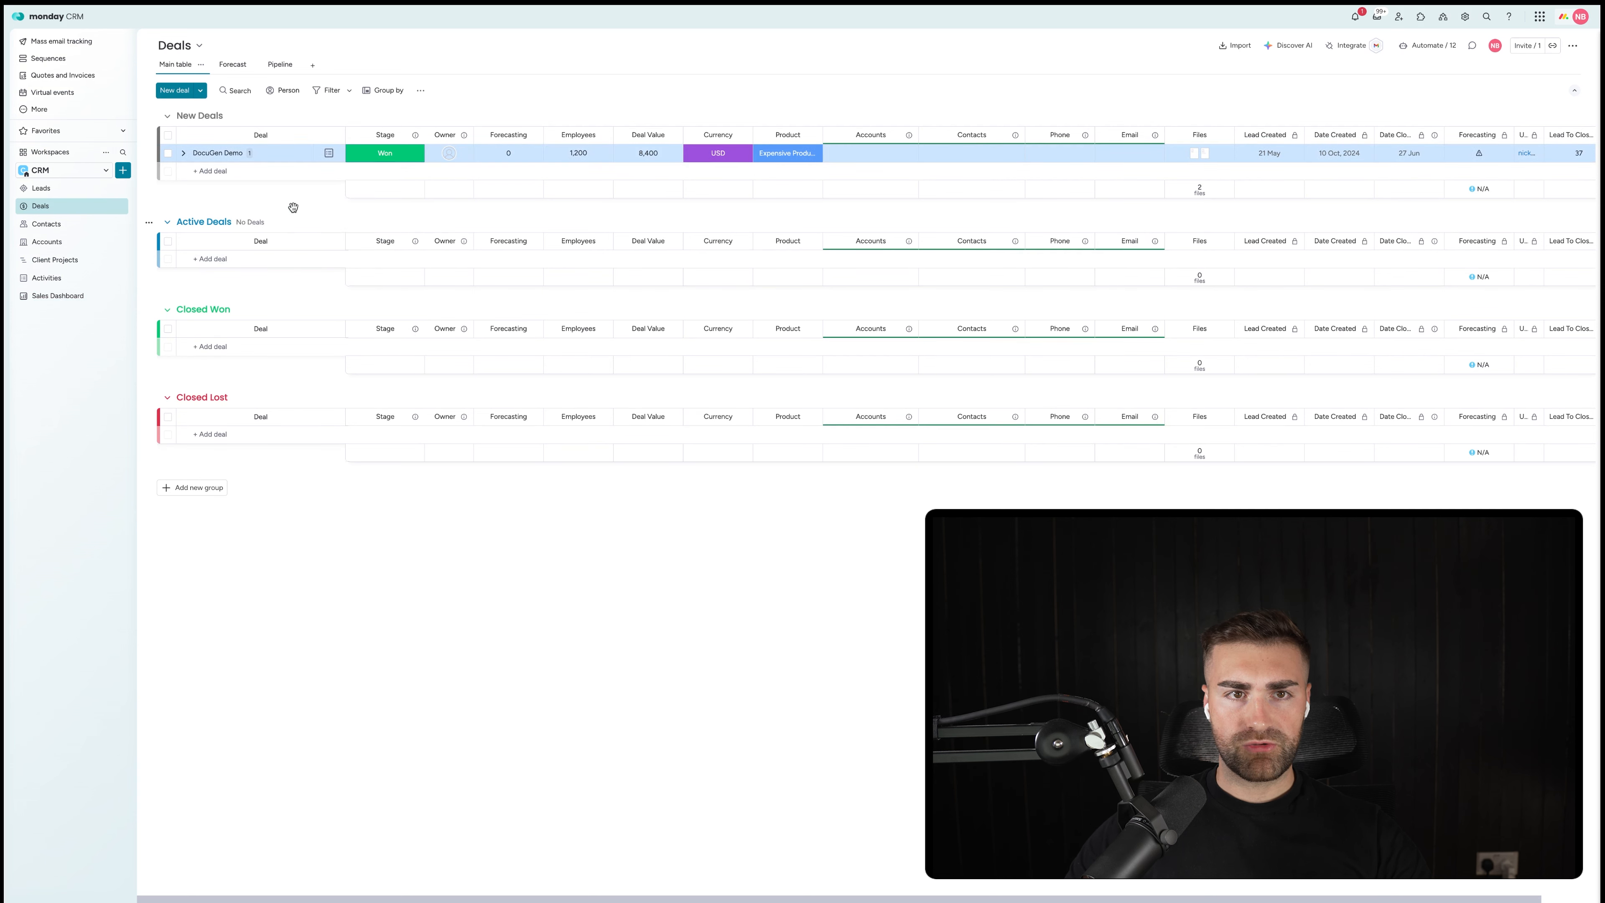
left_click_drag(288, 156, 208, 332)
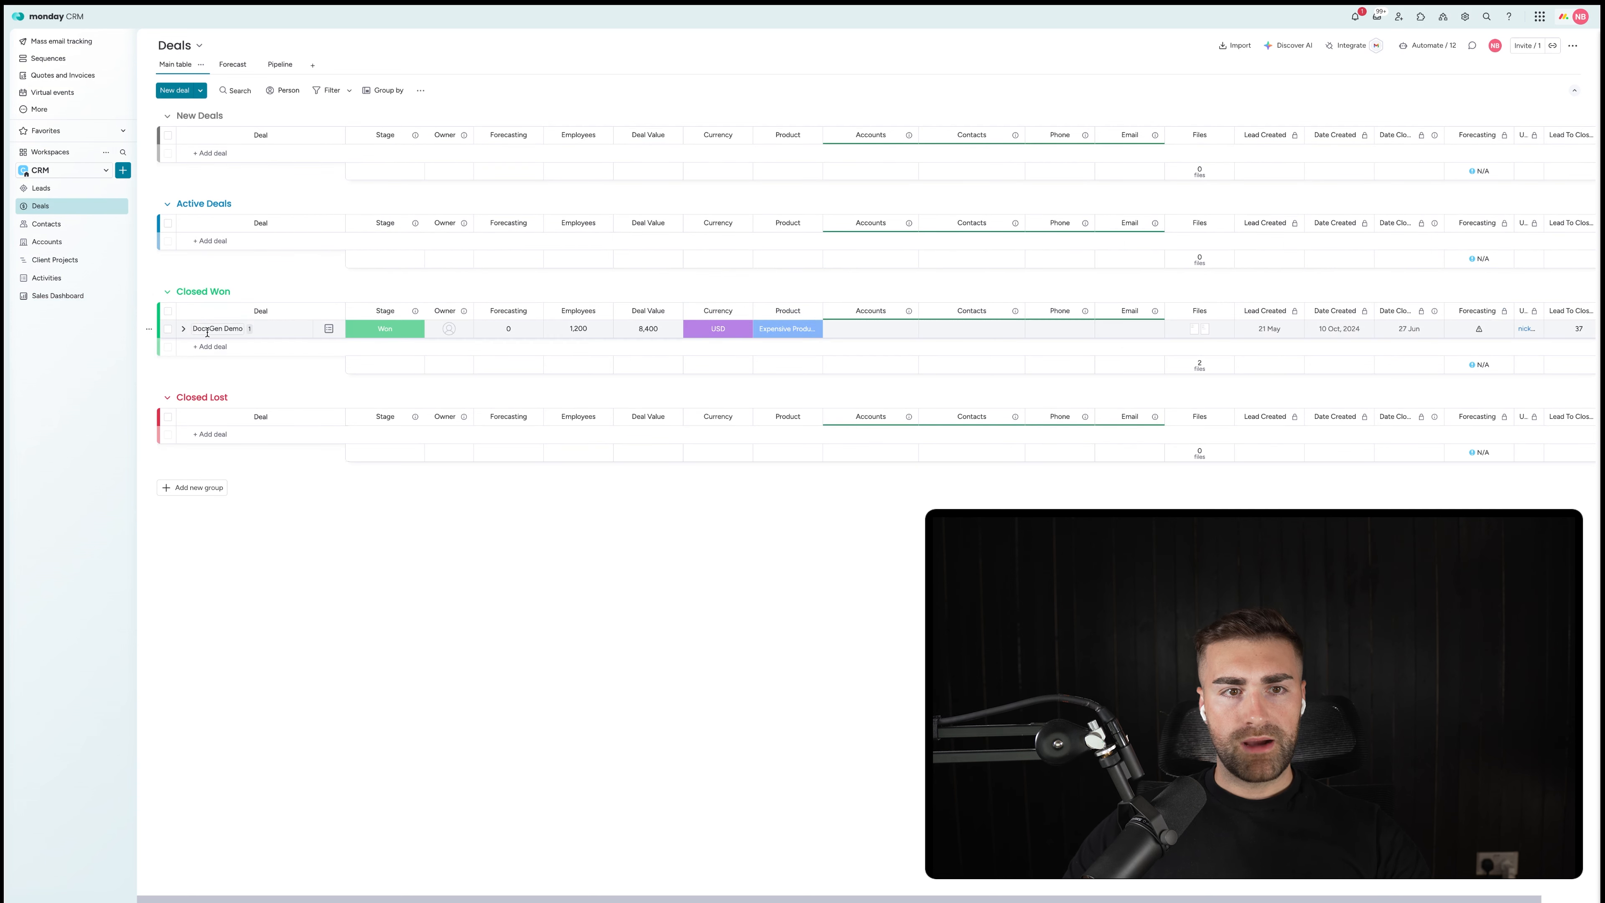
Step: Duplicate the DocuGen Demo deal with its updates and set the copy's Date Closed to 4 June 2025
left_click(165, 329)
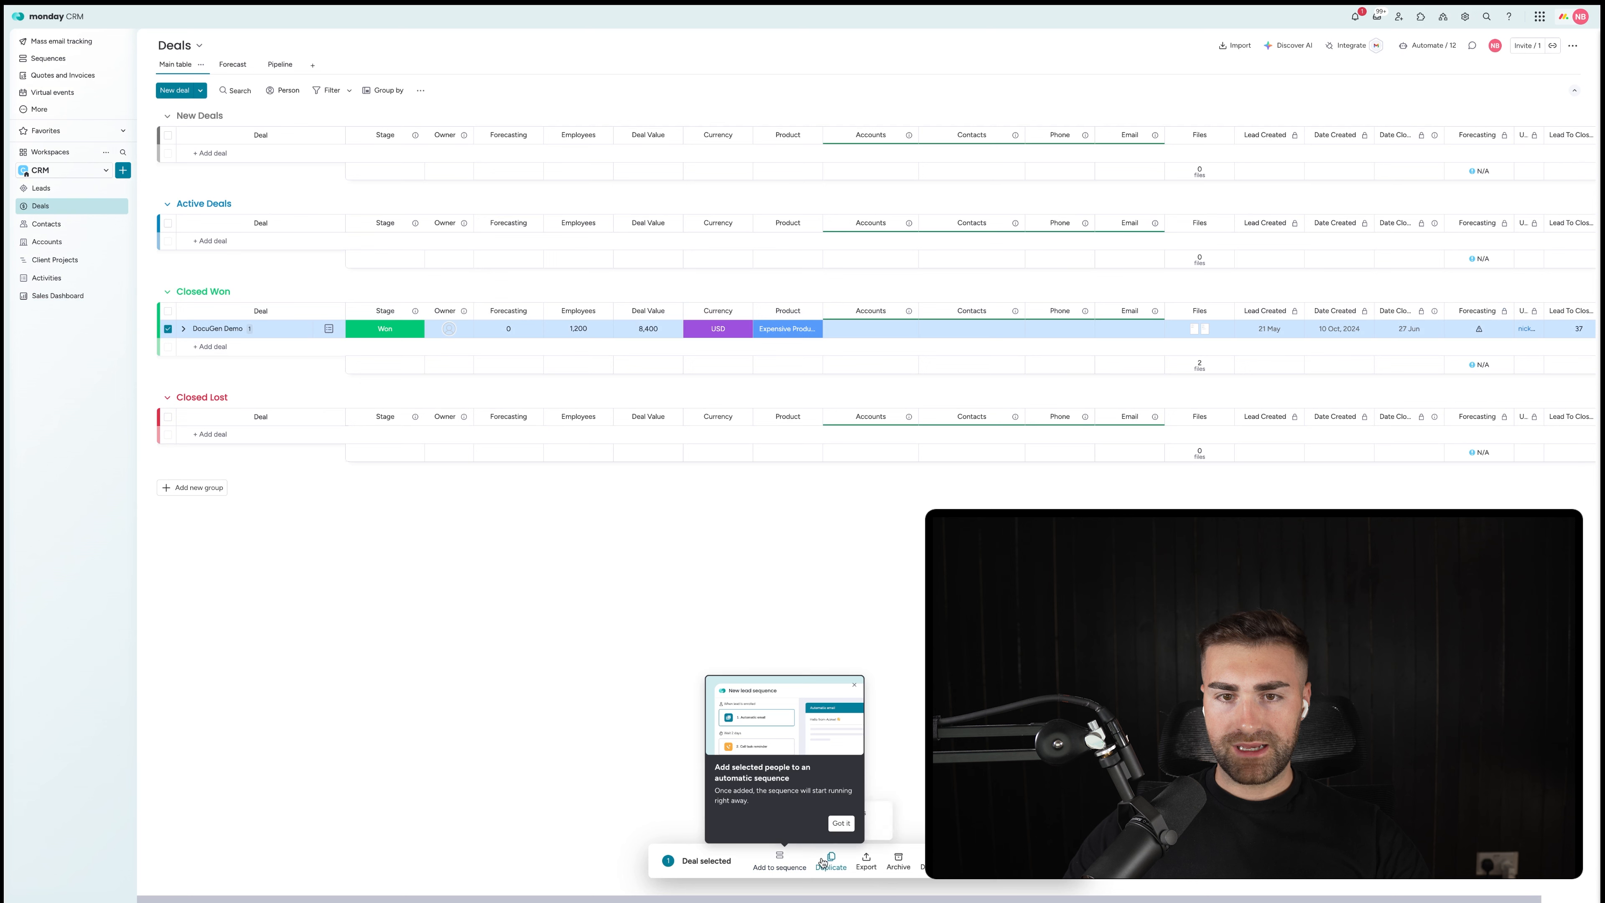
left_click(851, 684)
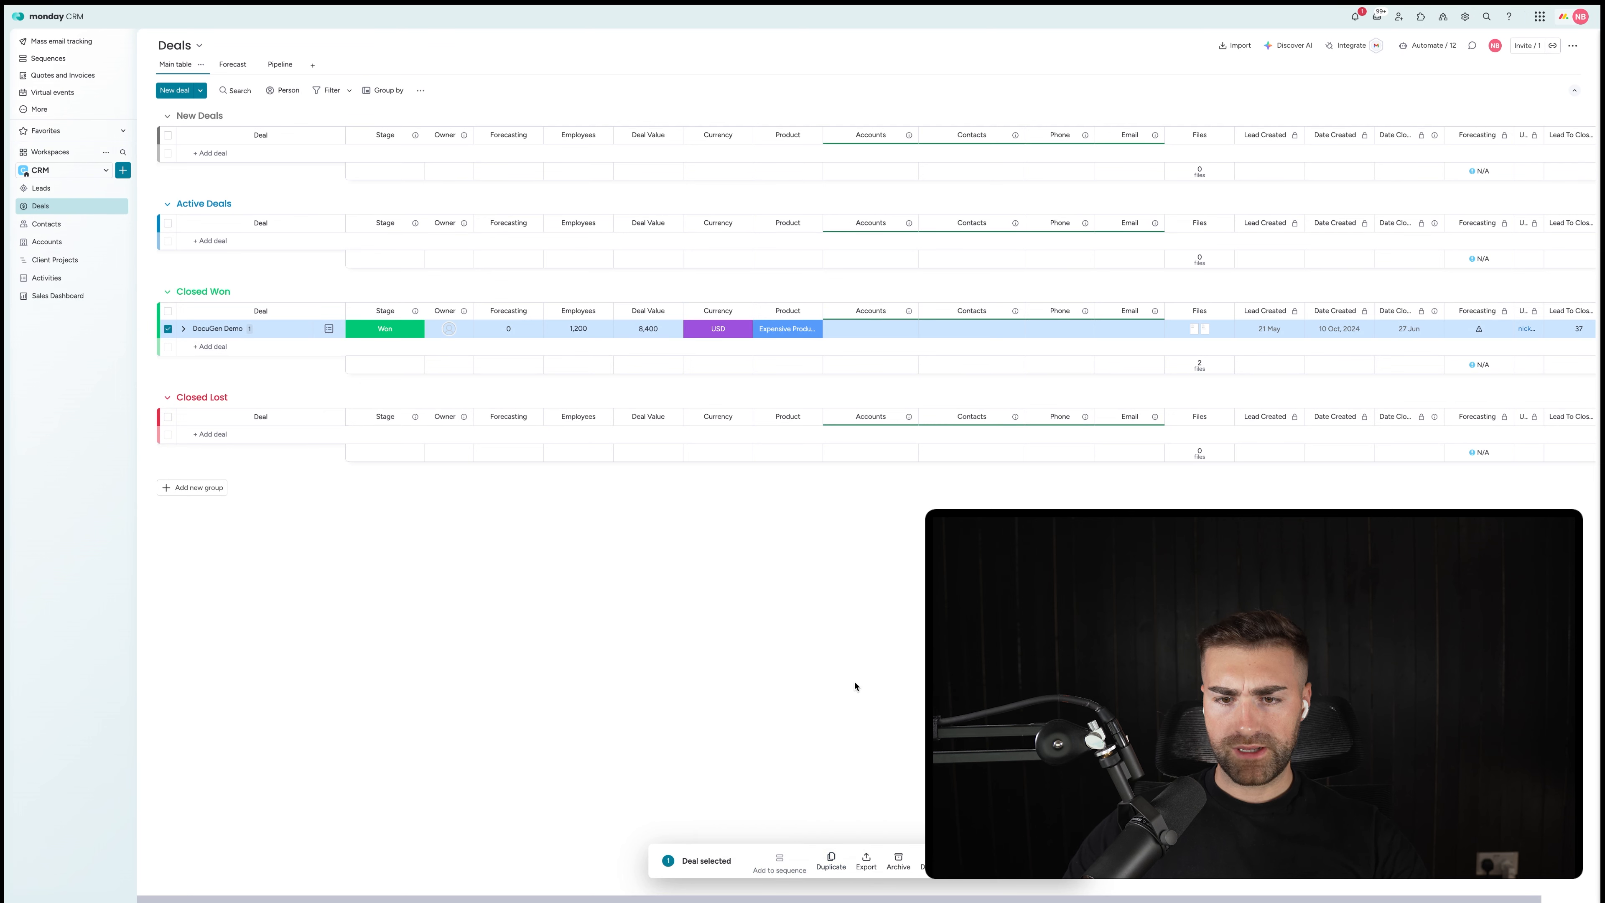
mouse_move(831, 858)
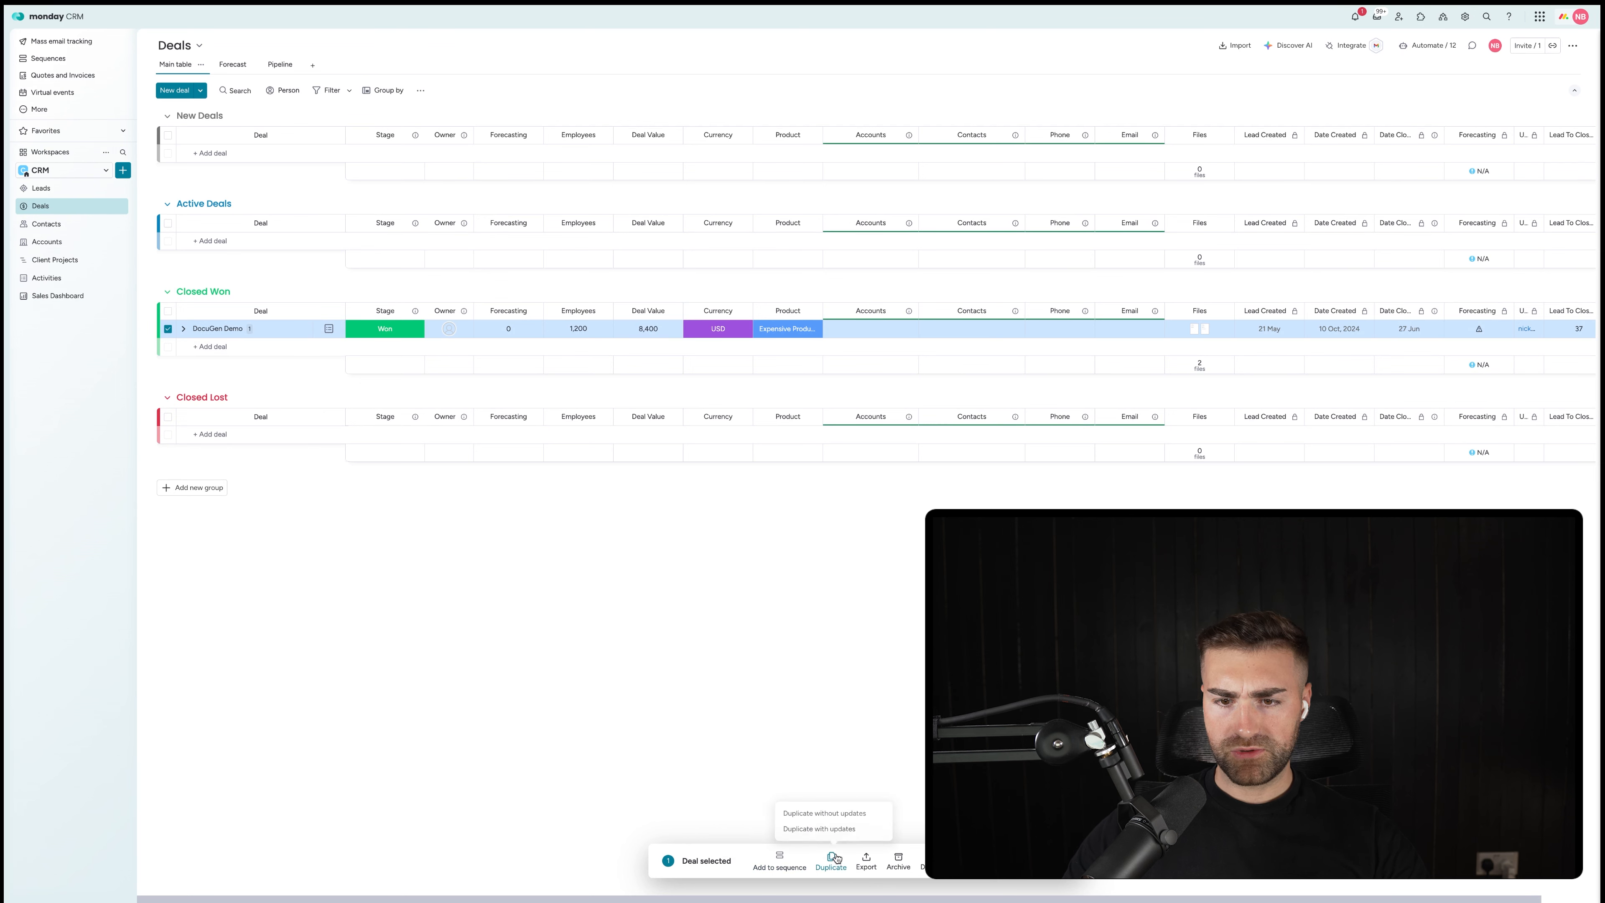
left_click(827, 828)
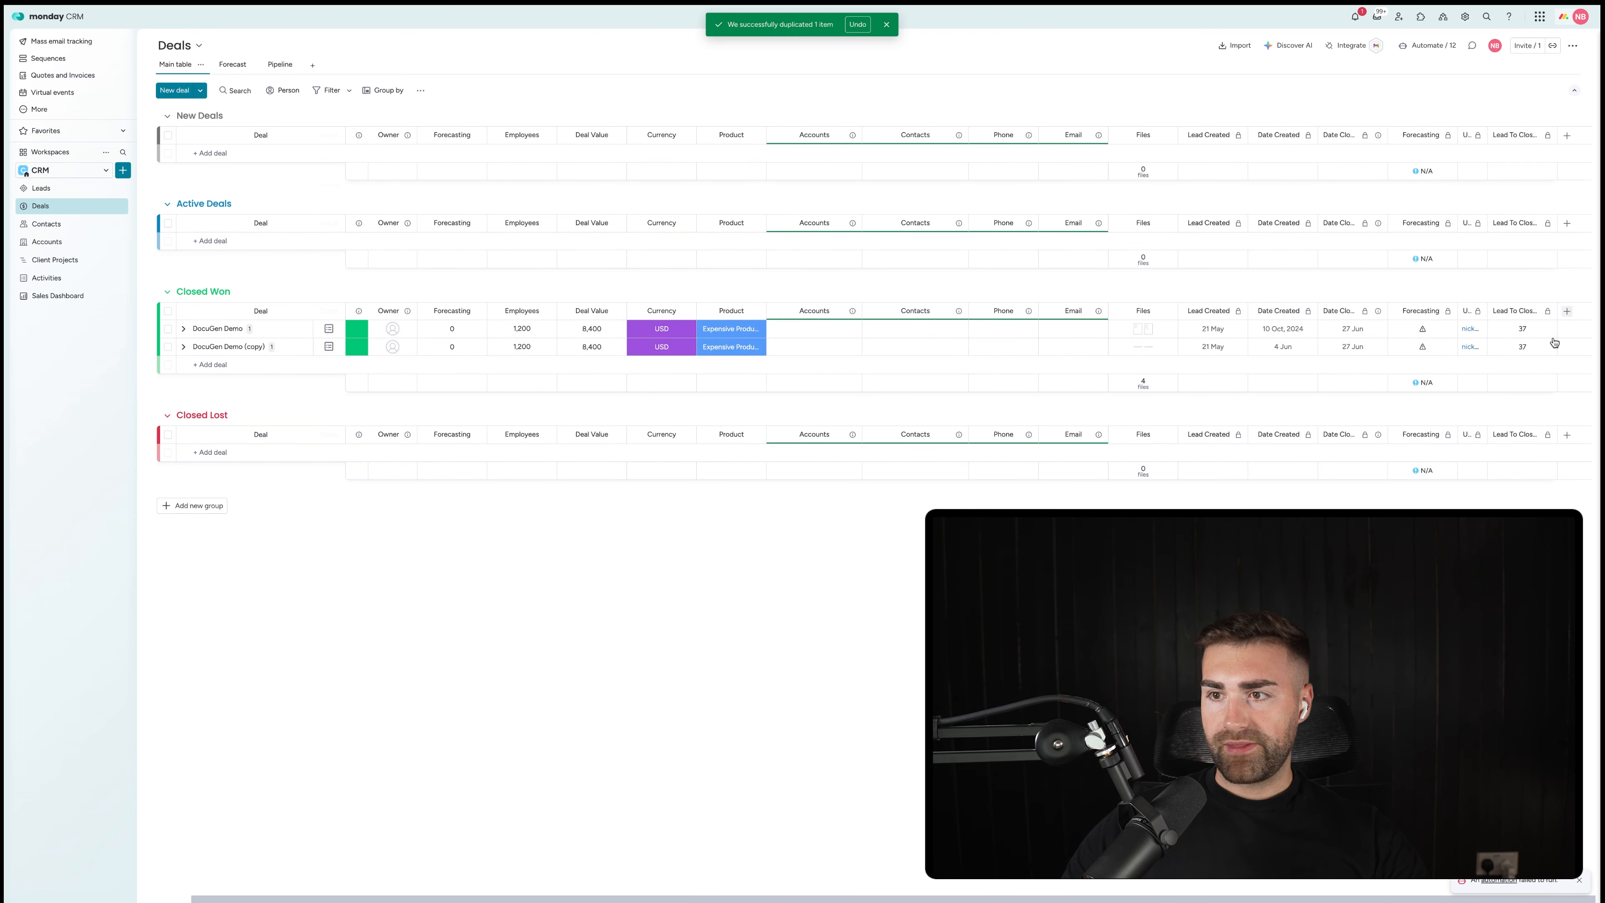
left_click(1359, 347)
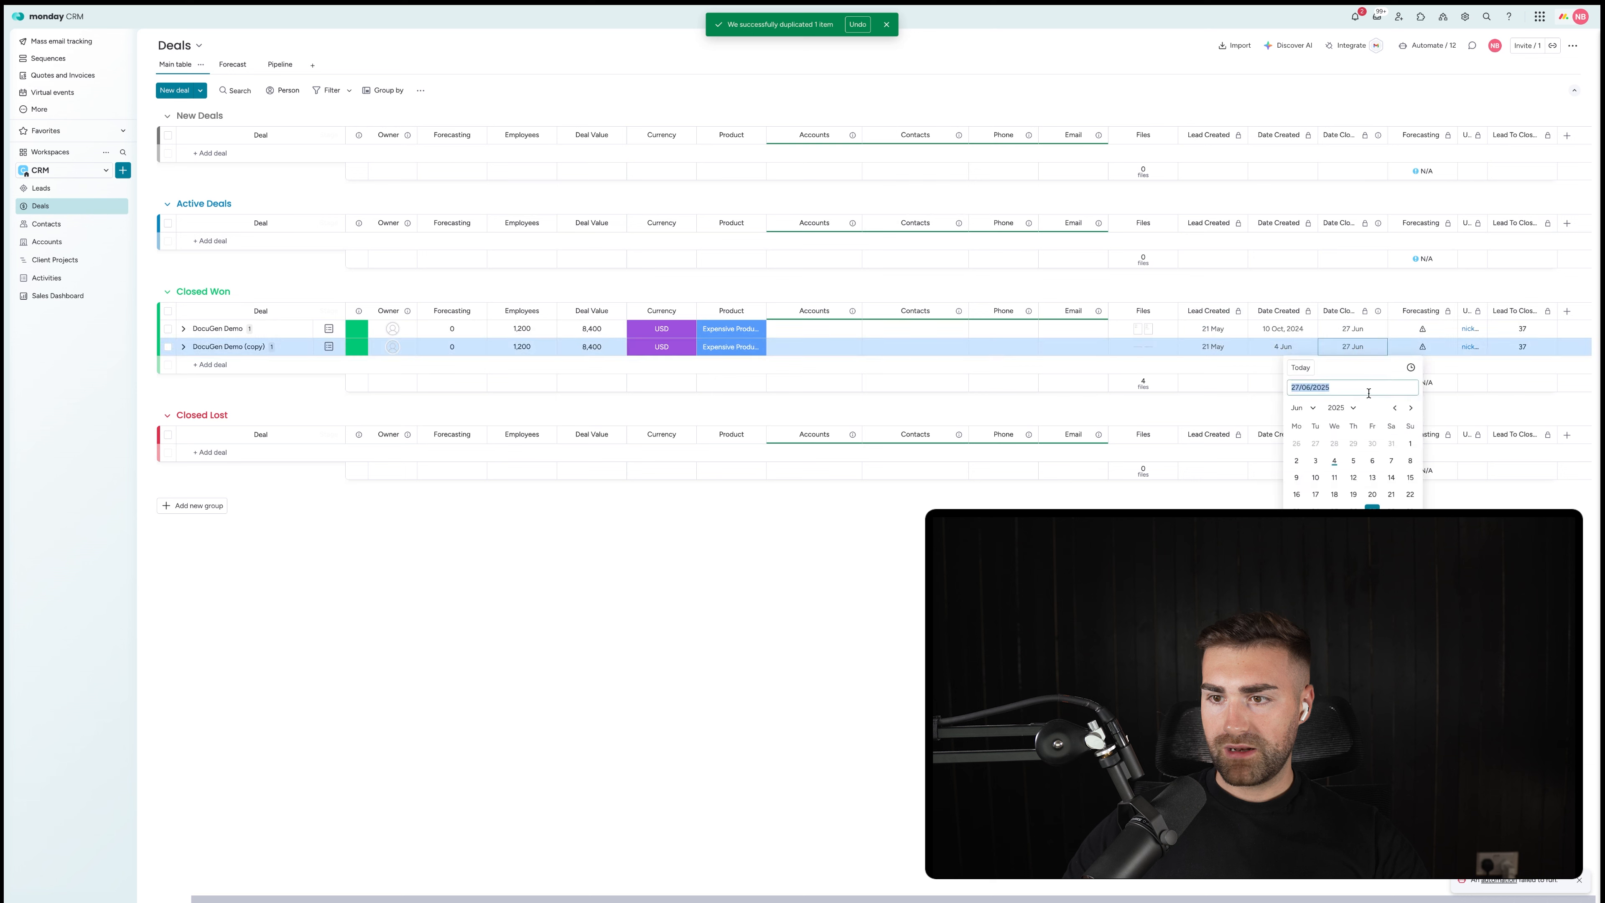
left_click(1334, 461)
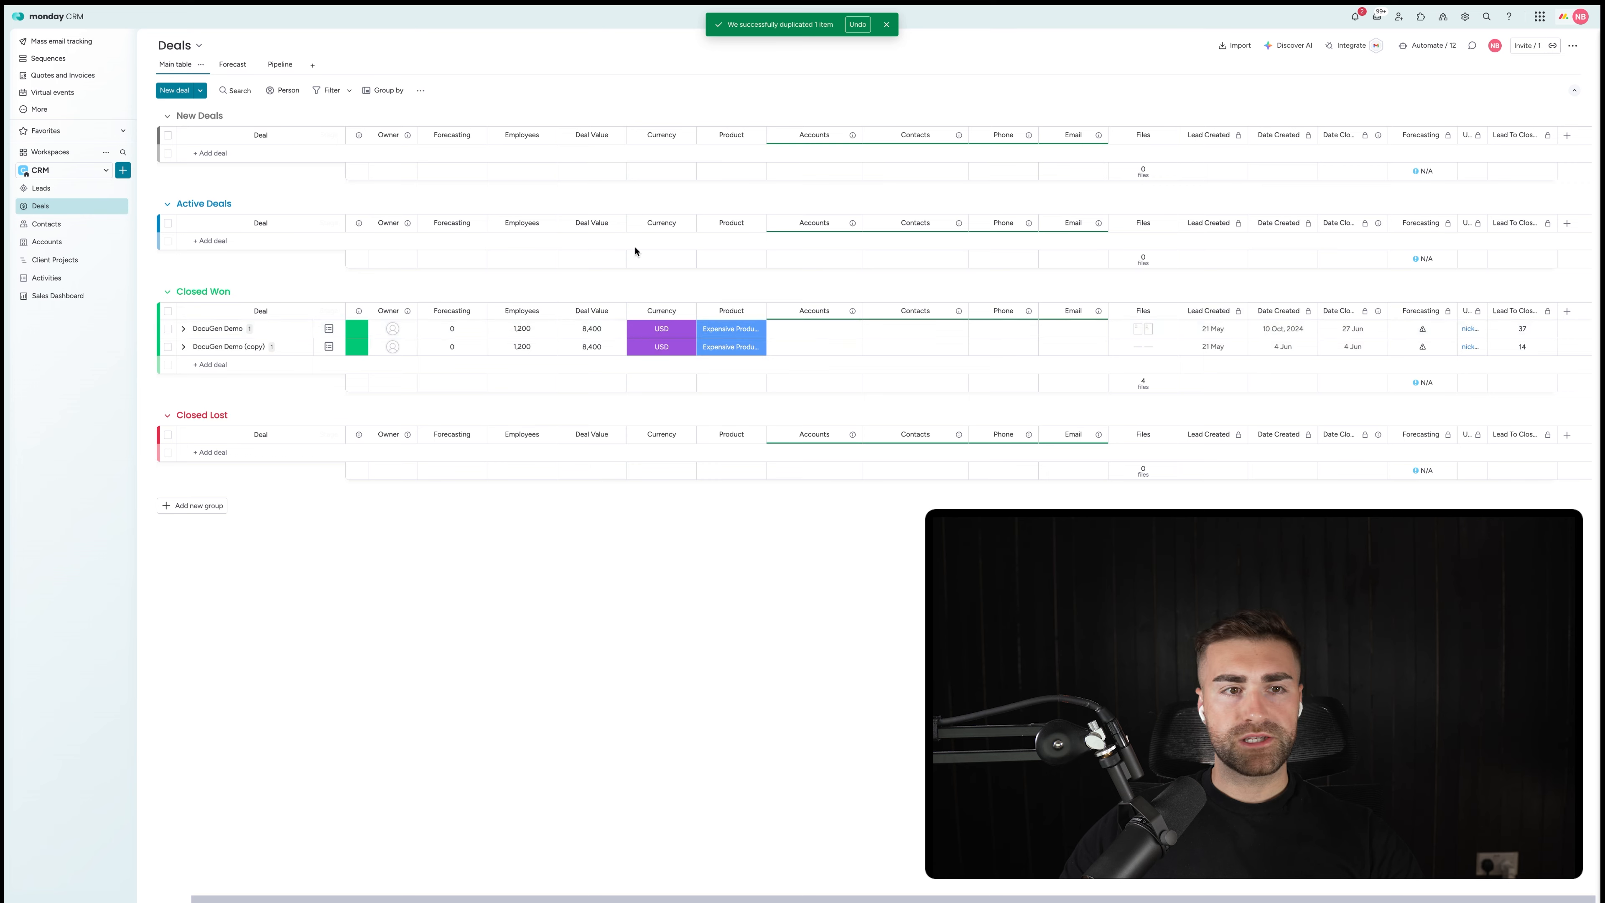
Step: Check the average time to close on the Sales Dashboard and dismiss the duplication notice
left_click(79, 298)
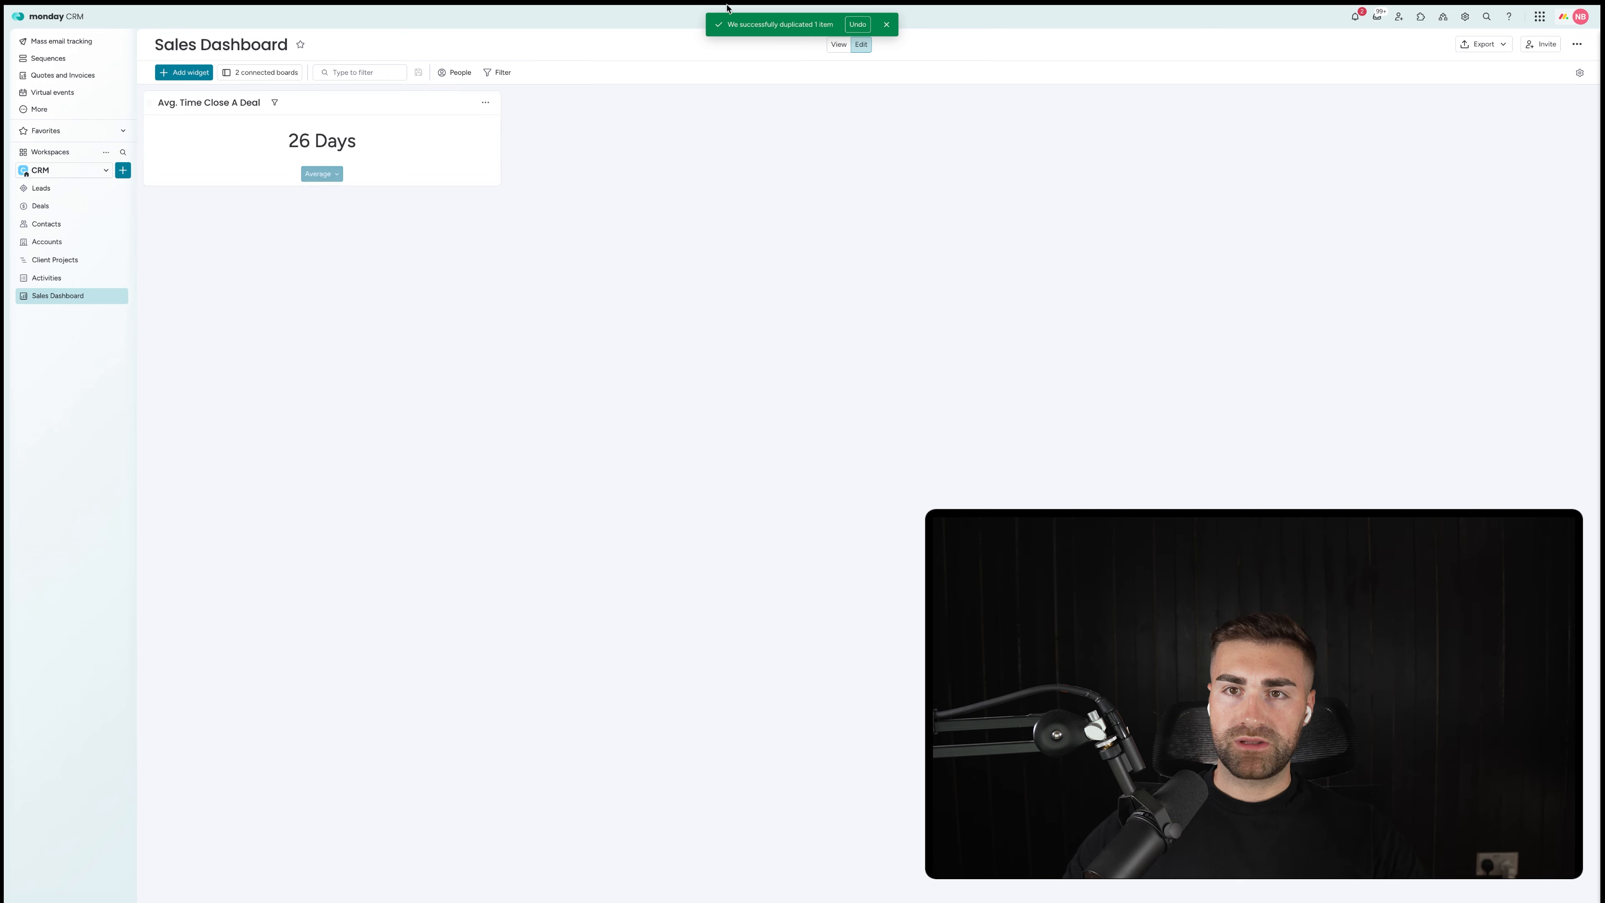
left_click(888, 26)
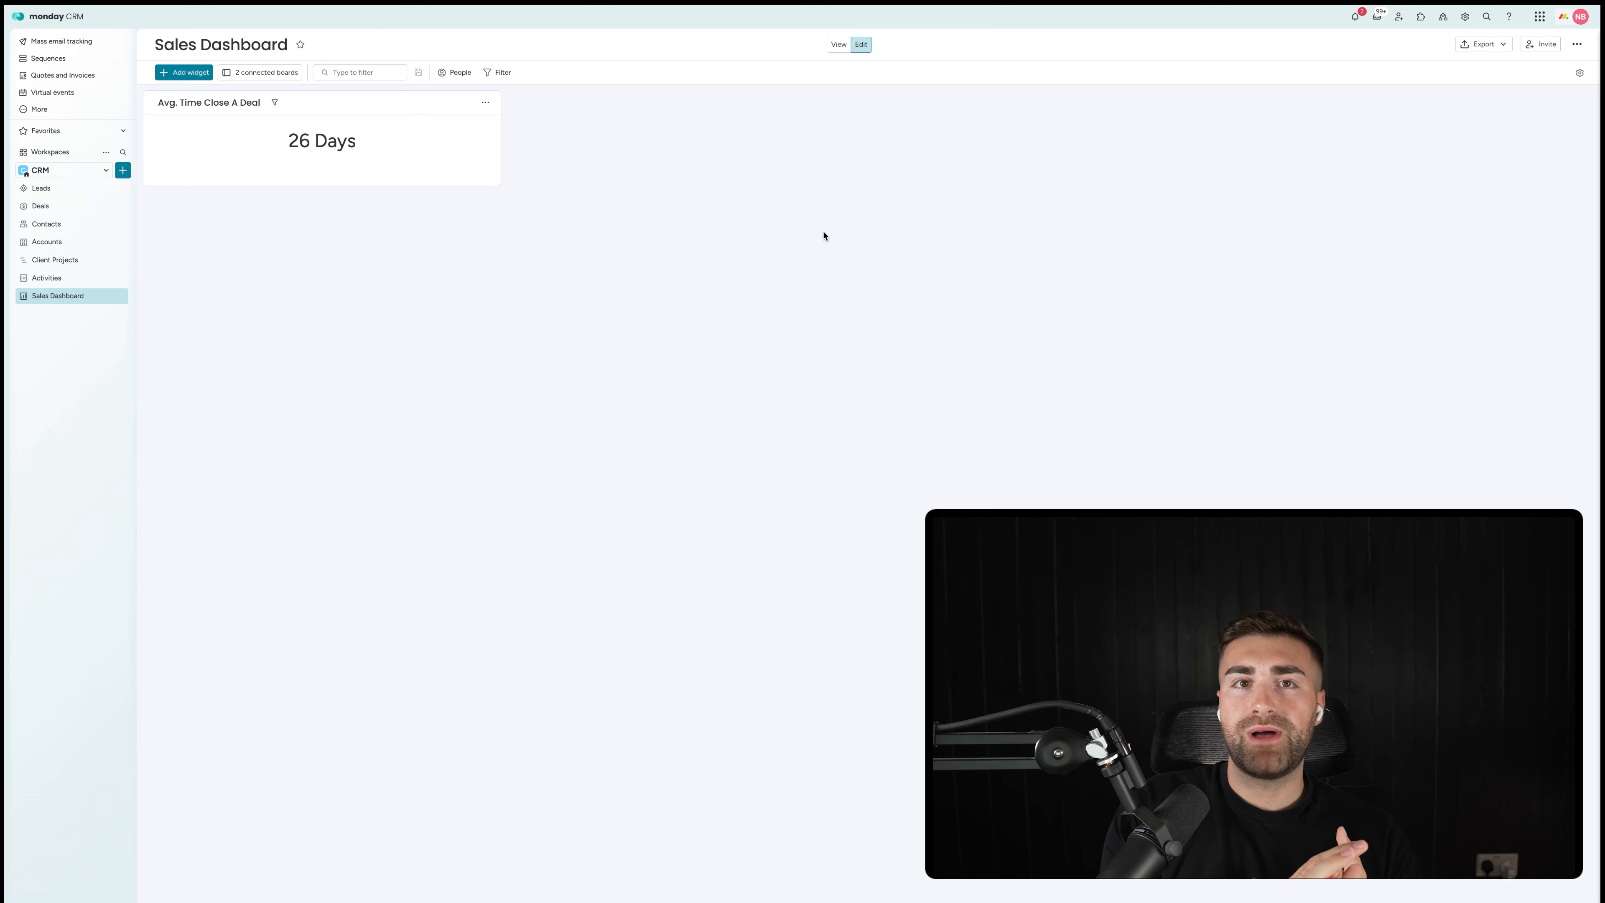
Step: Return to the Deals board and examine the DocuGen Demo deal's details and its available Stage options
left_click(57, 206)
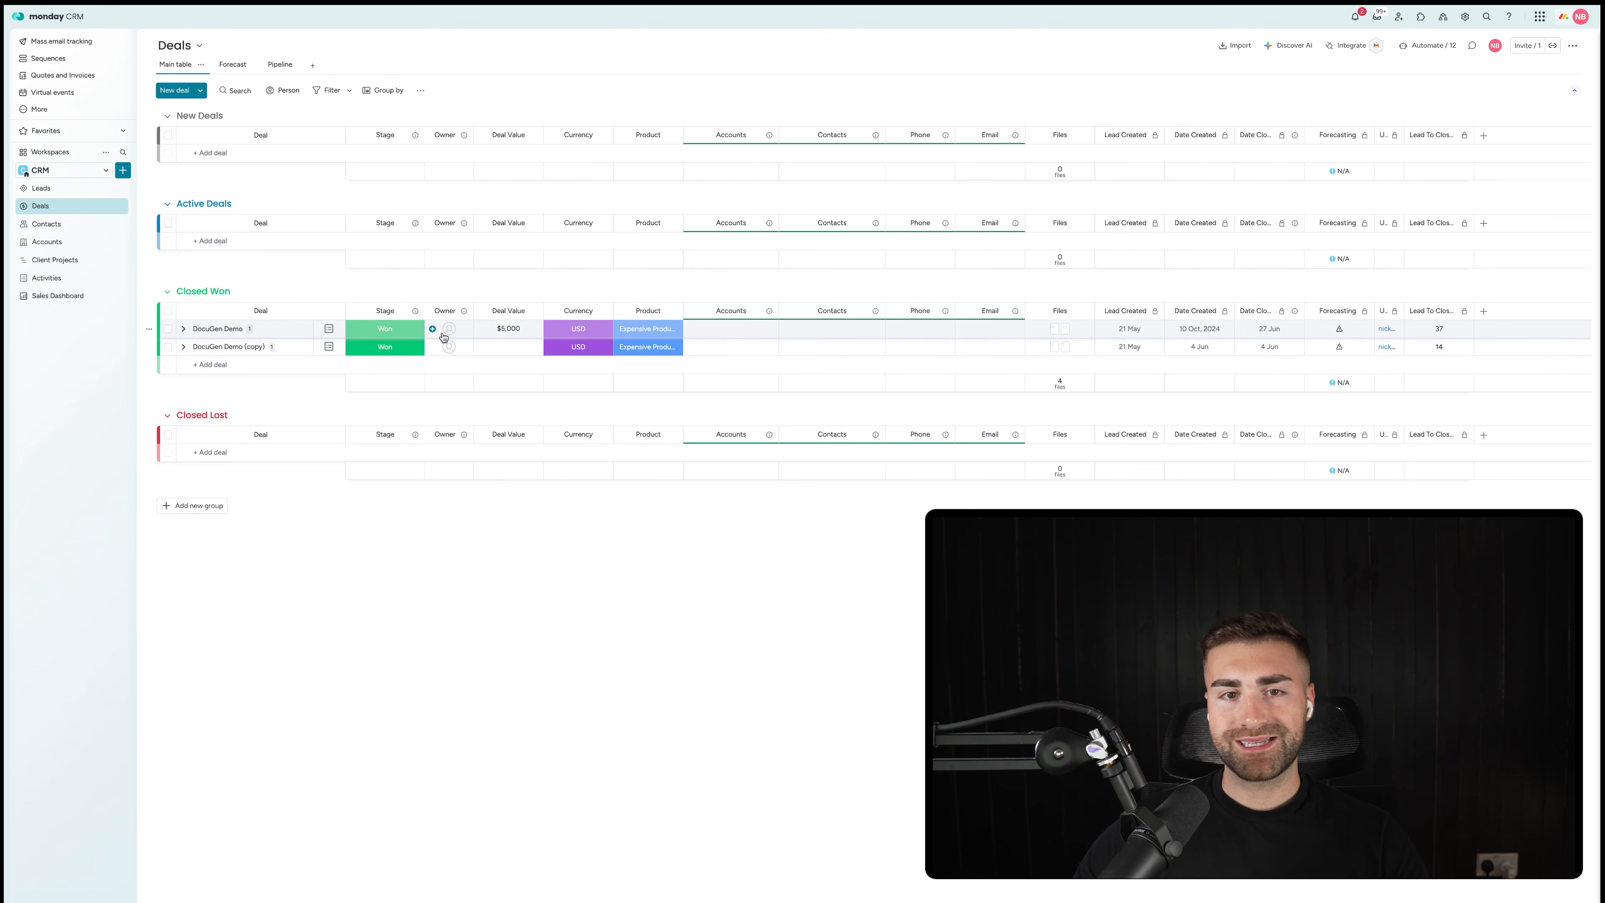
left_click(329, 329)
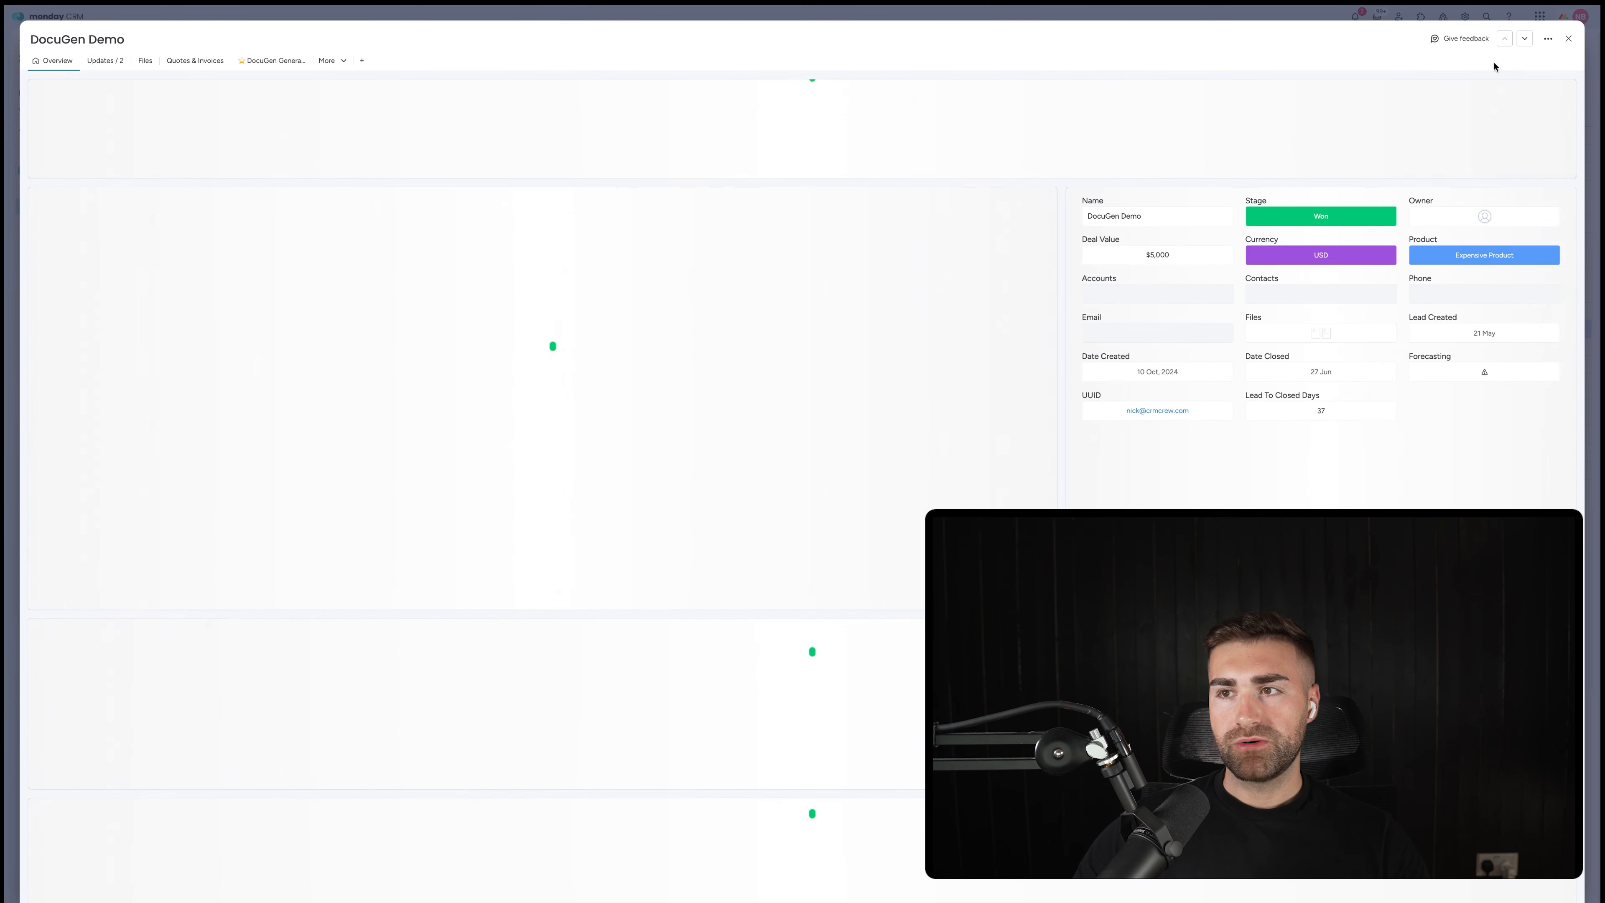
left_click(1572, 39)
left_click(385, 328)
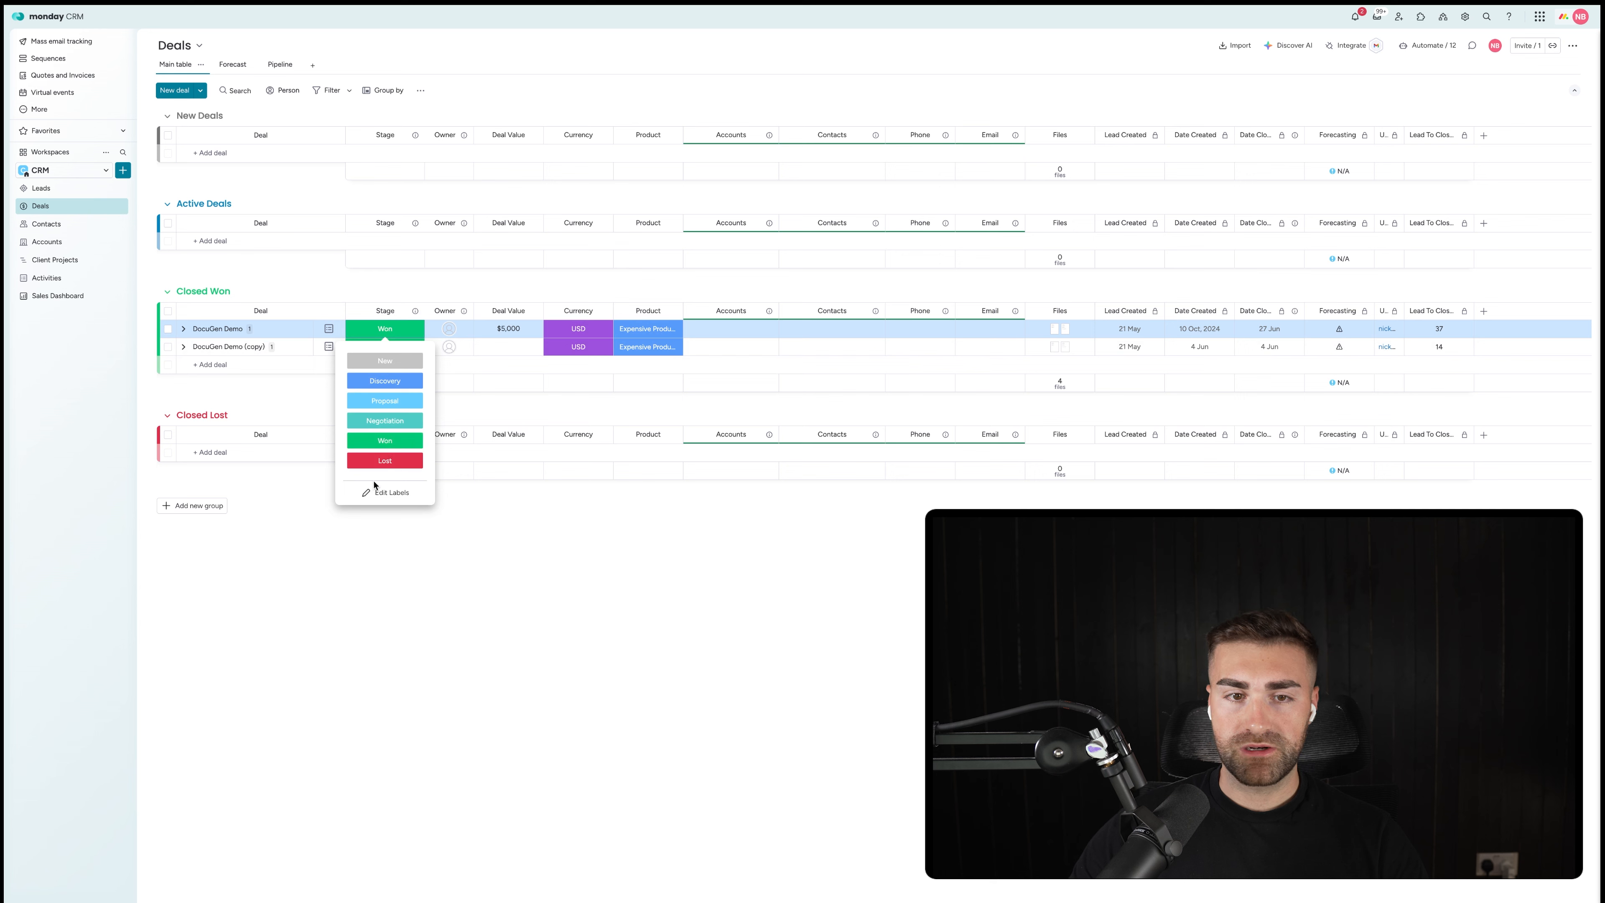
left_click(627, 500)
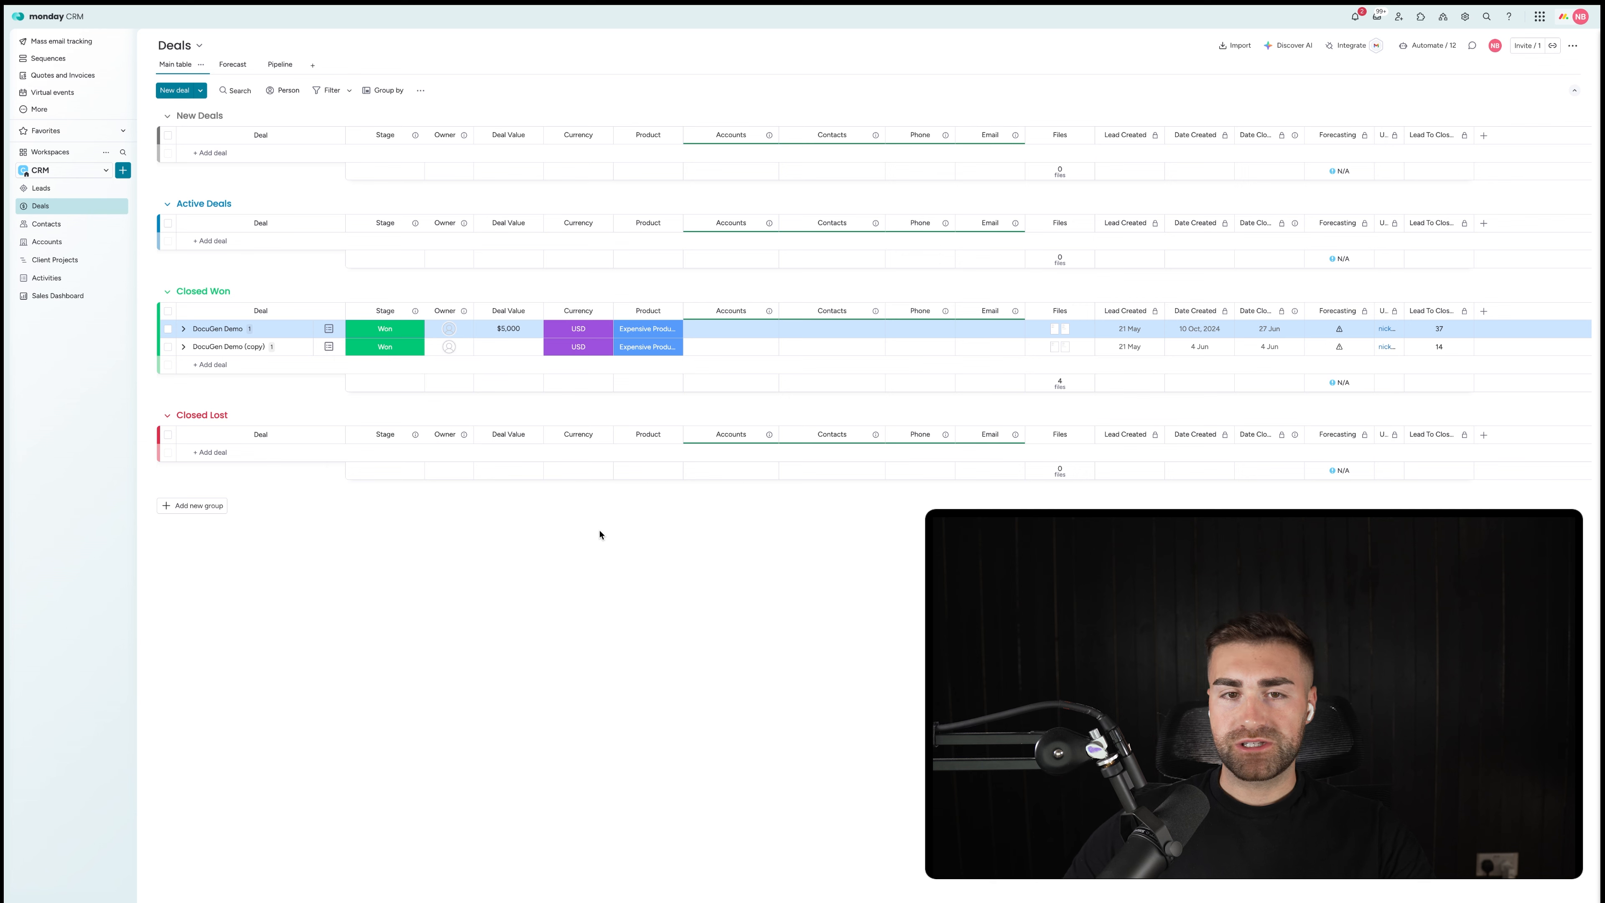
left_click(383, 328)
left_click(383, 328)
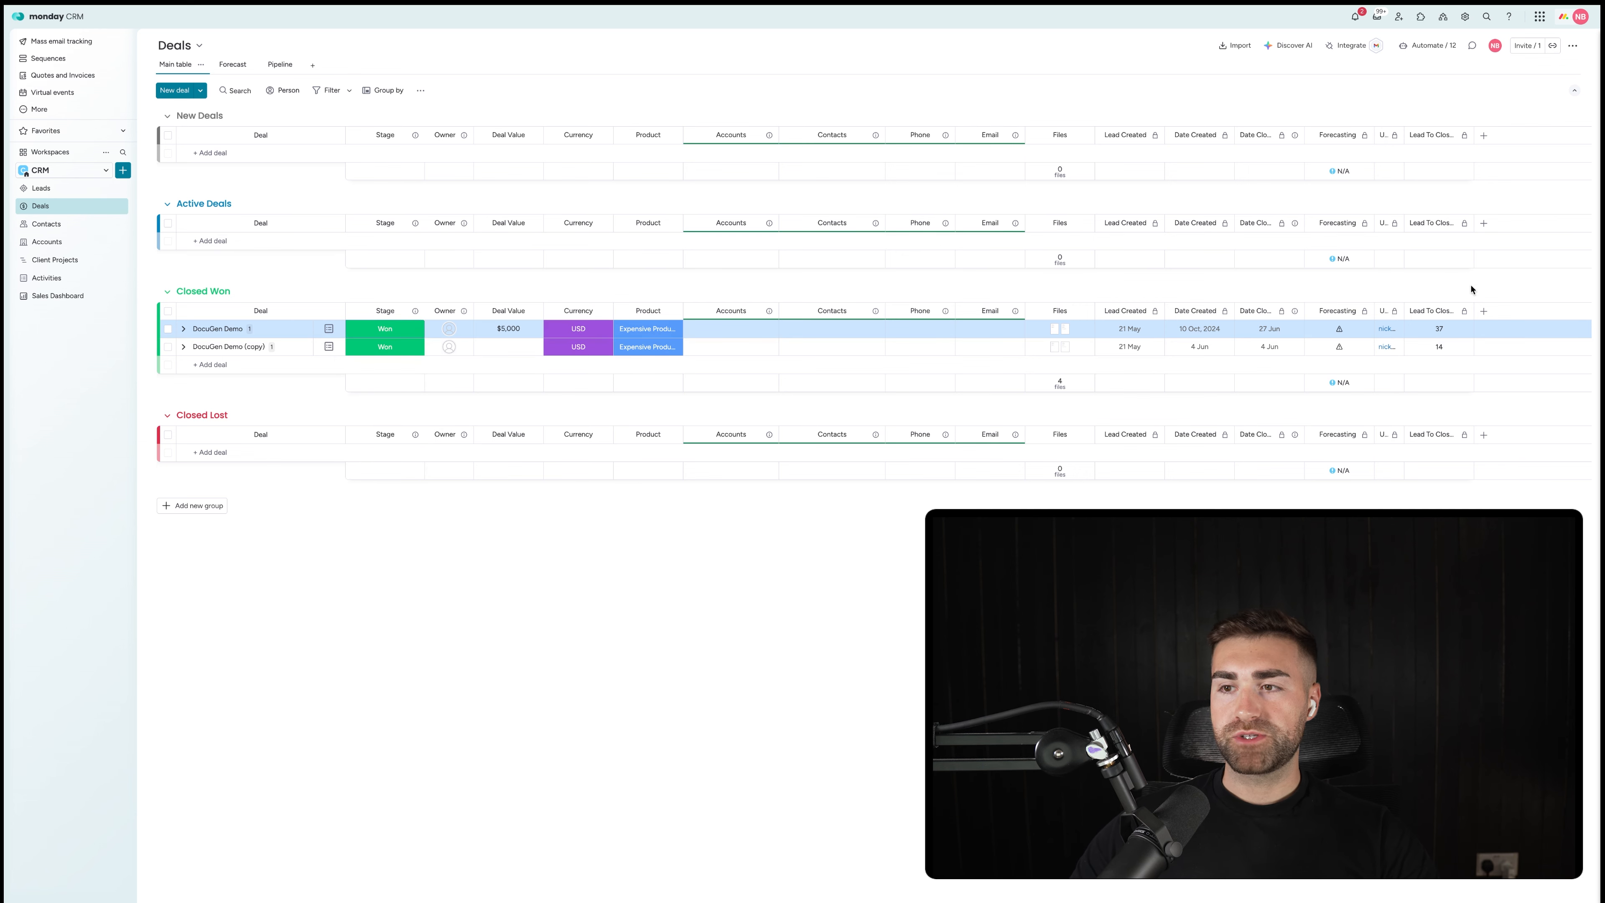
Step: Add a Formula column to the Deals board and place it directly after the Deal Value column
left_click(1484, 311)
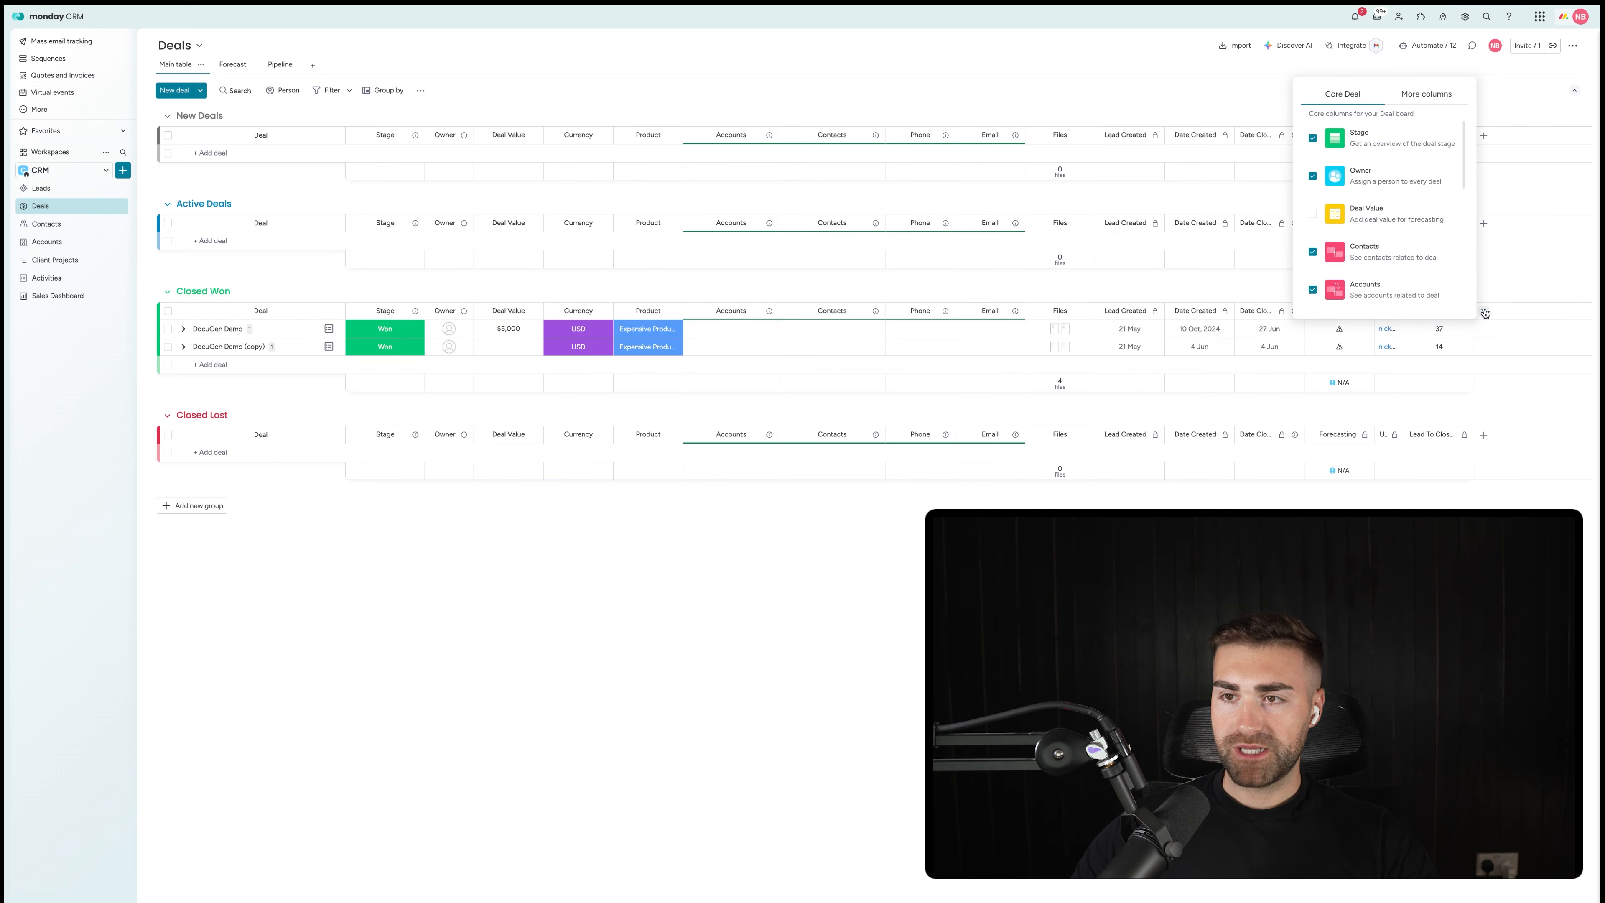
left_click(1428, 96)
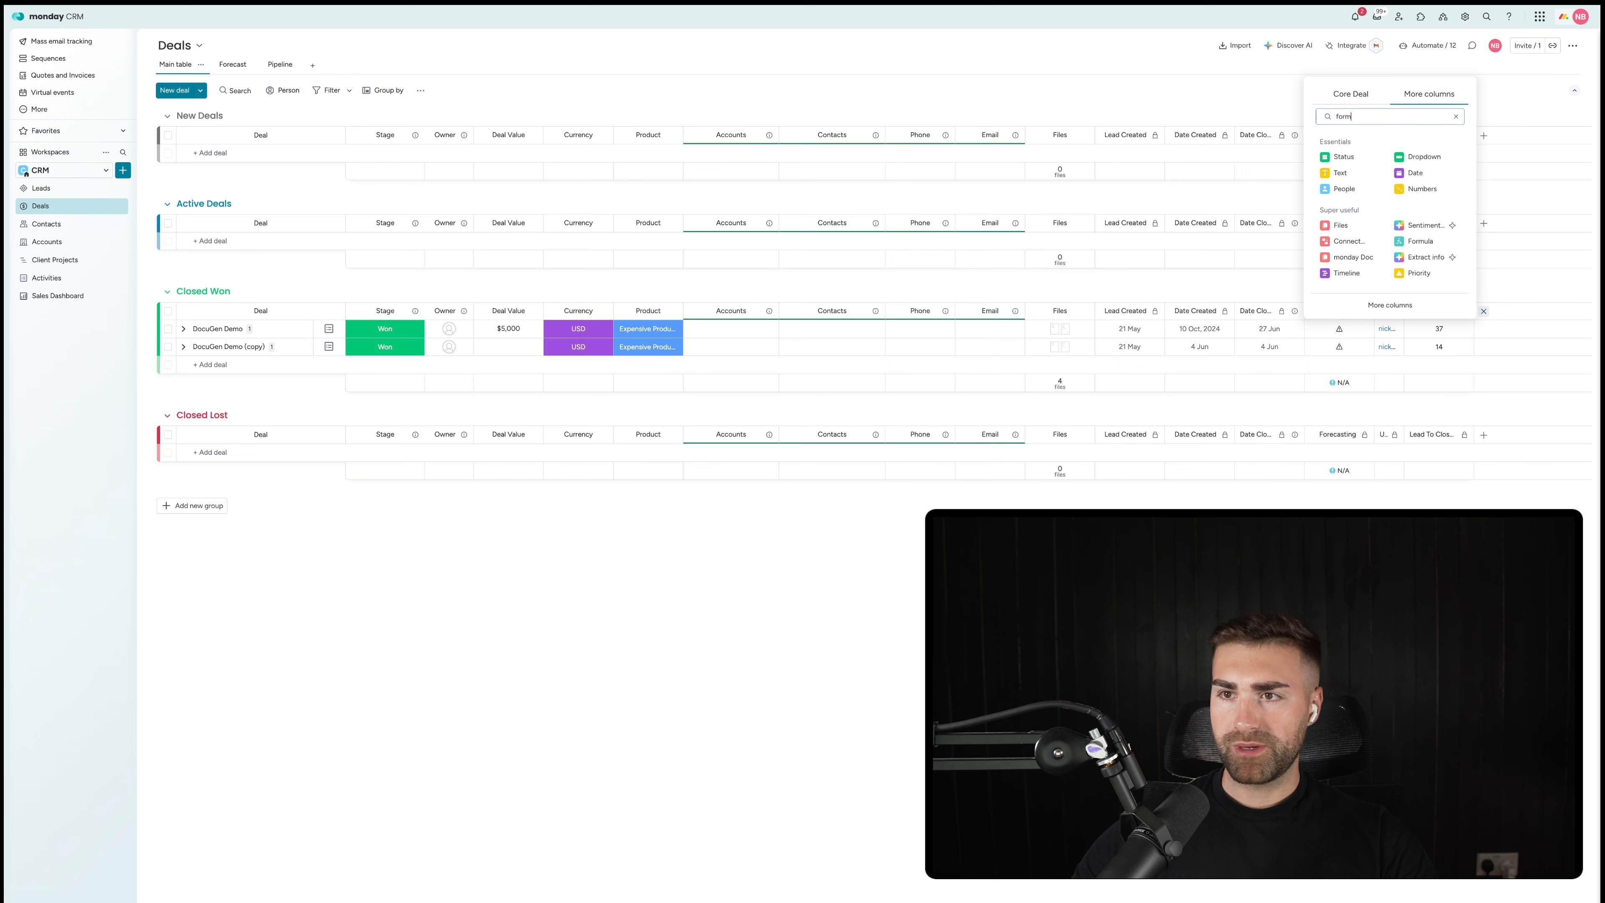
type("form")
left_click(1358, 206)
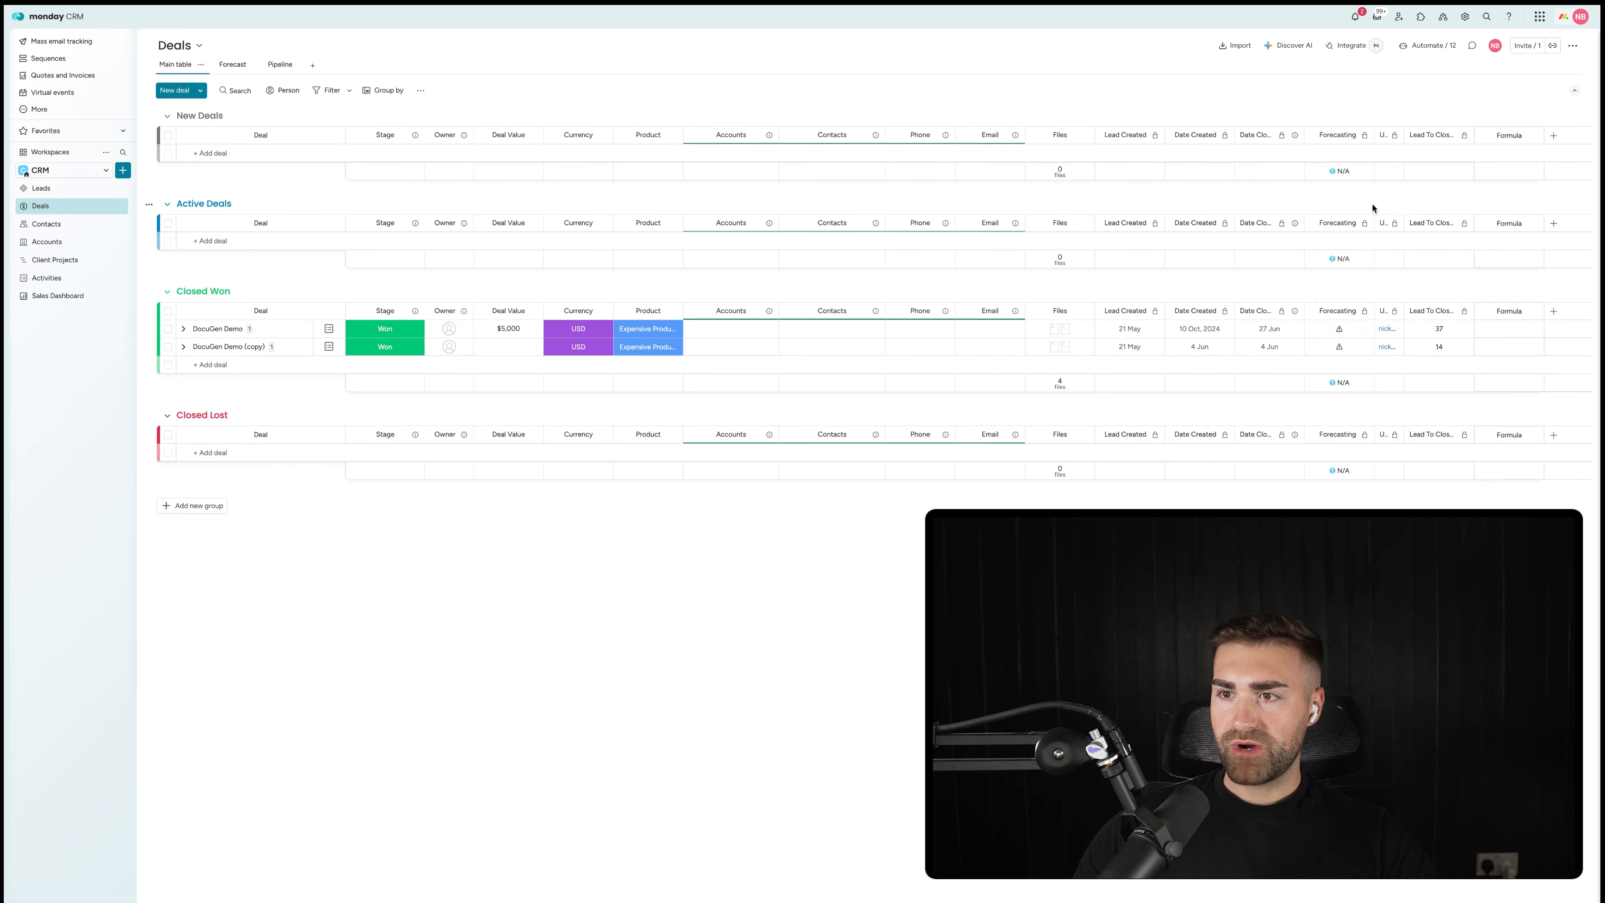
left_click(1485, 299)
left_click_drag(1487, 310, 586, 334)
Step: Ask the formula AI assistant for 10% of the deal value when the stage equals New, then insert and save that formula
left_click(586, 334)
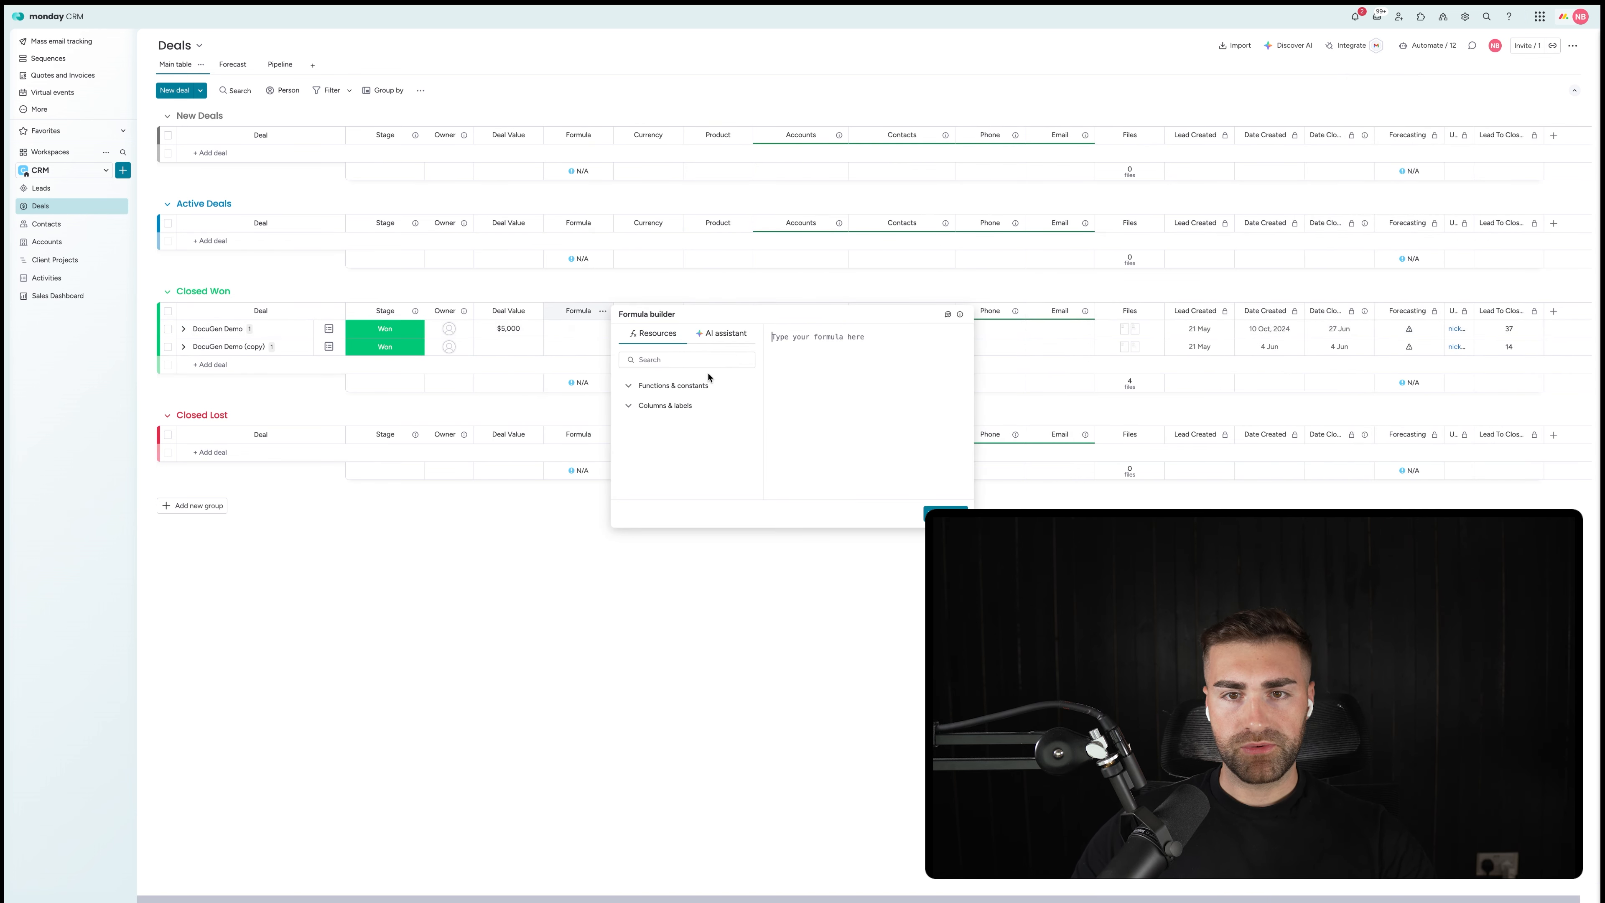
left_click(721, 334)
left_click(652, 483)
type("when")
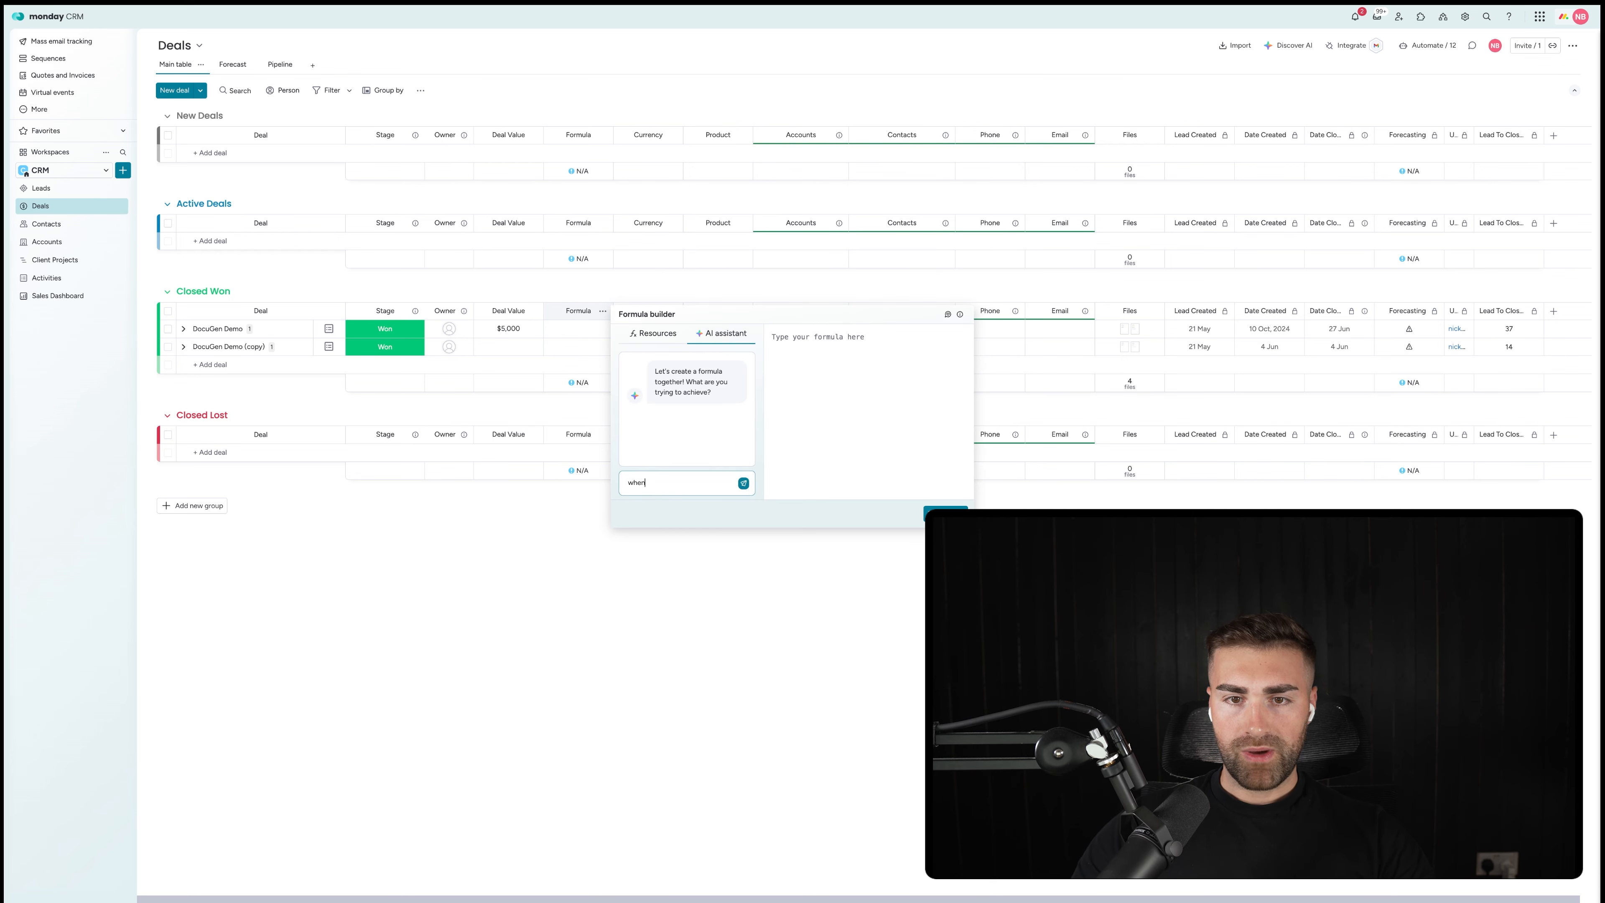
type(" the stage is")
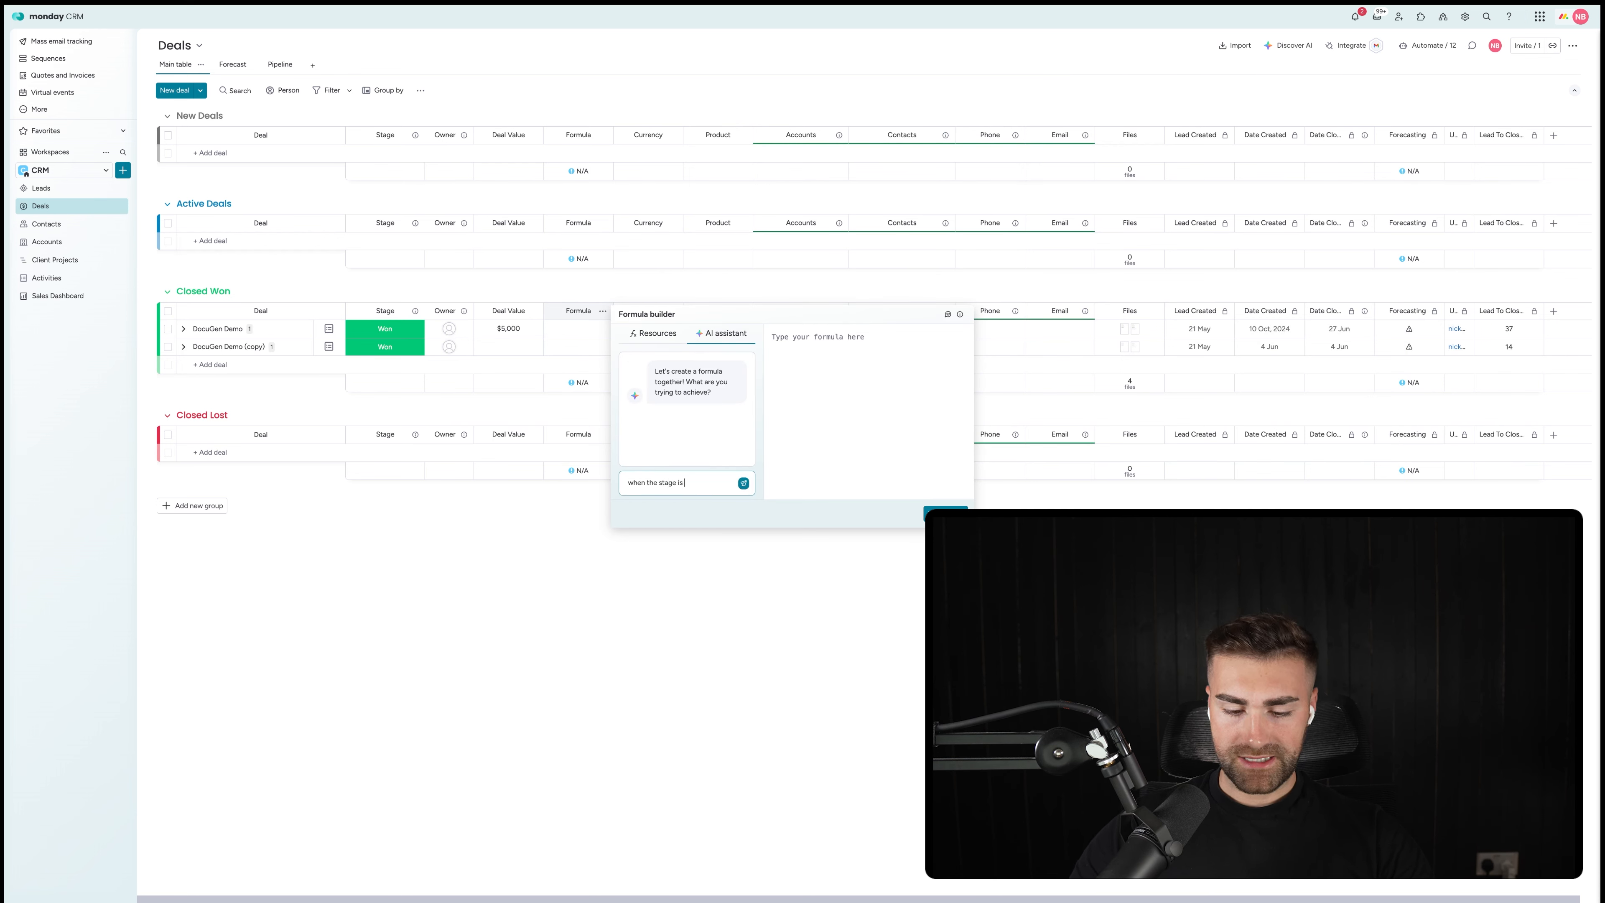
type(" equal to new")
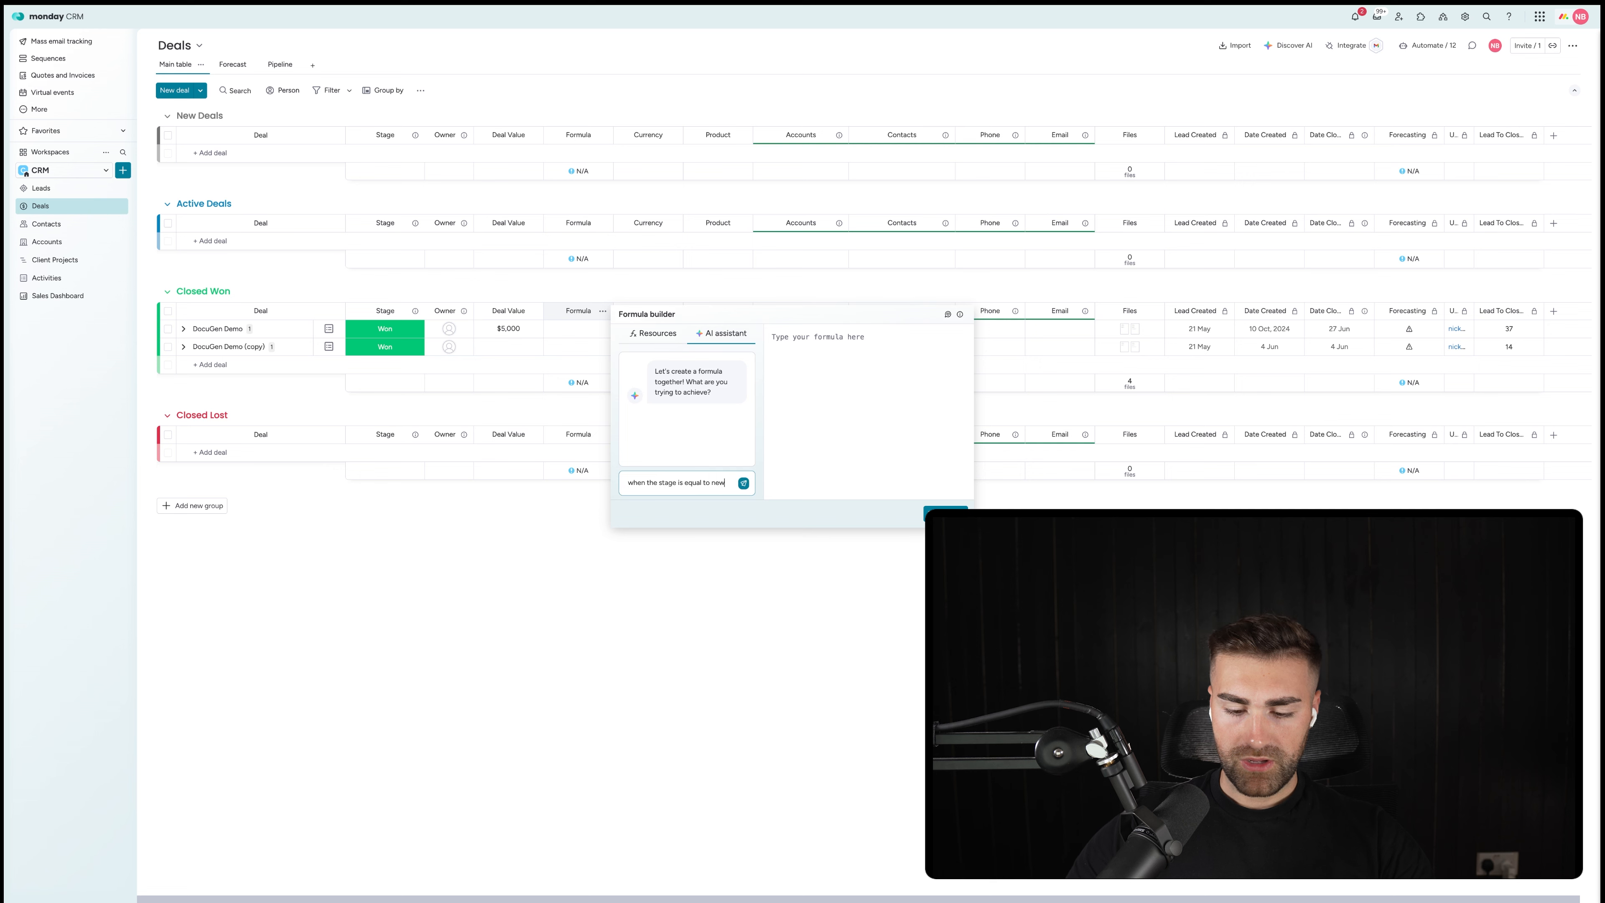
type(", give me")
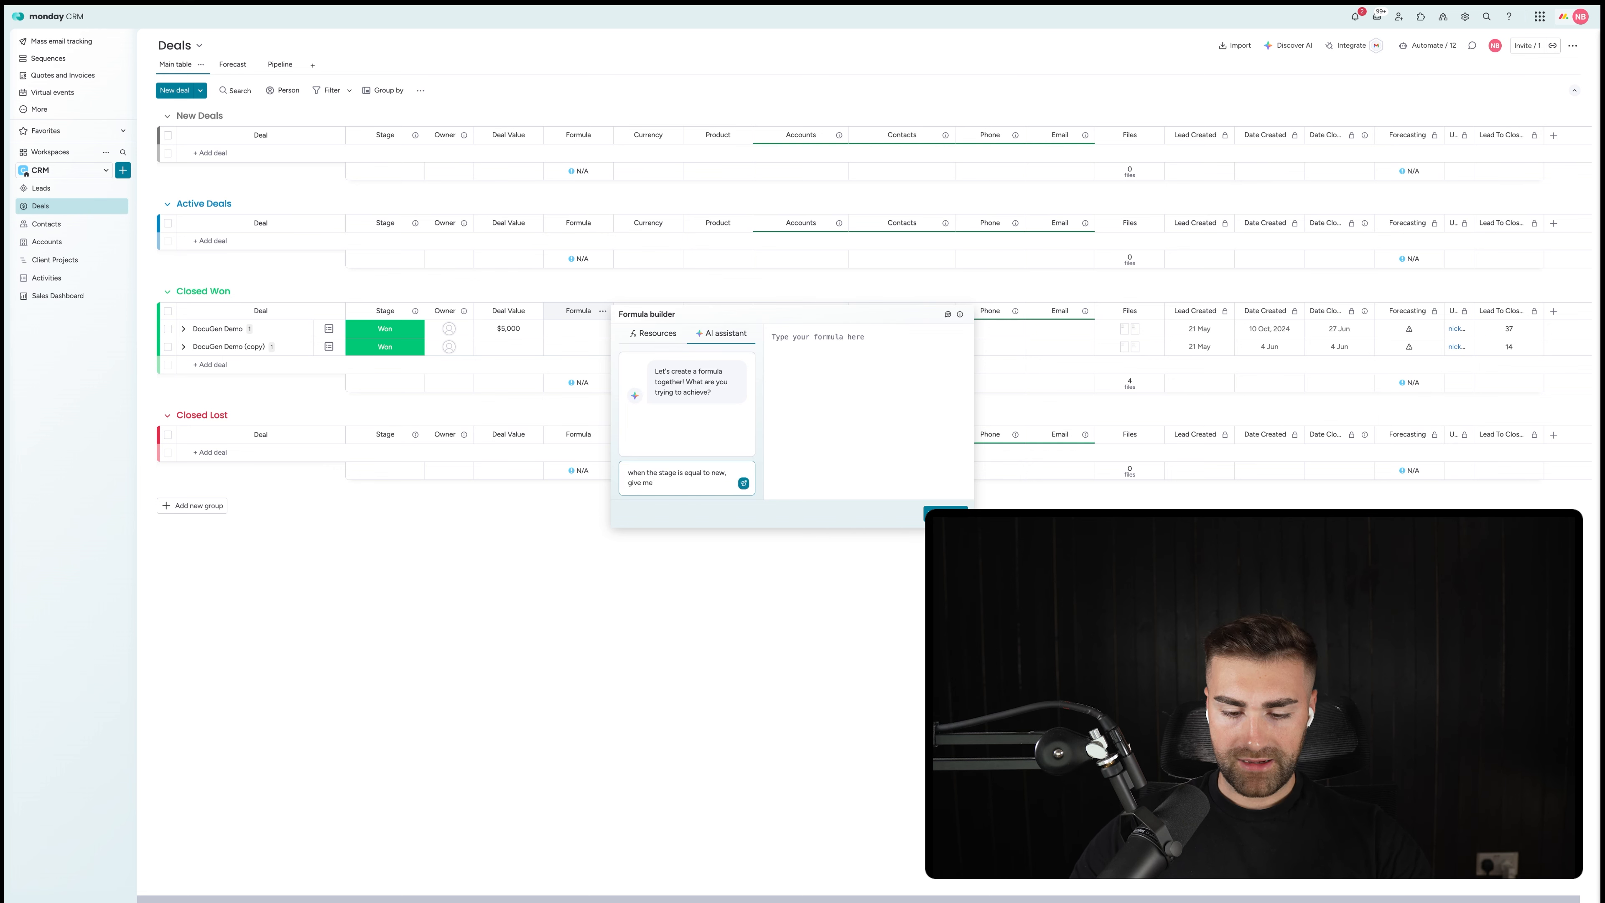
type(" 10% of the deal value")
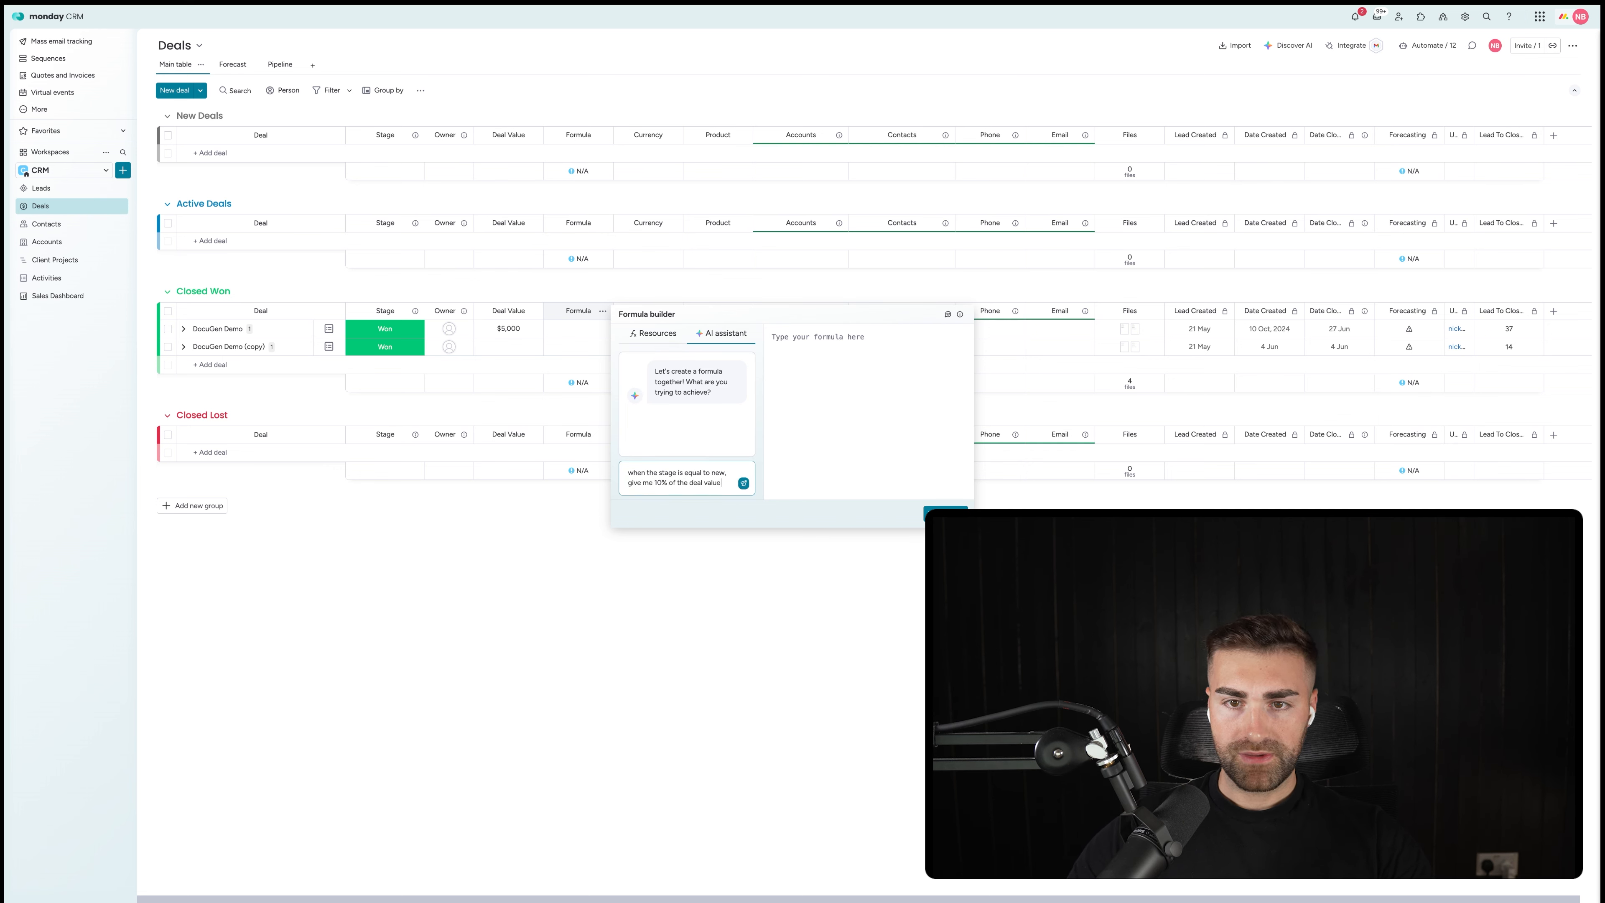
key("Return")
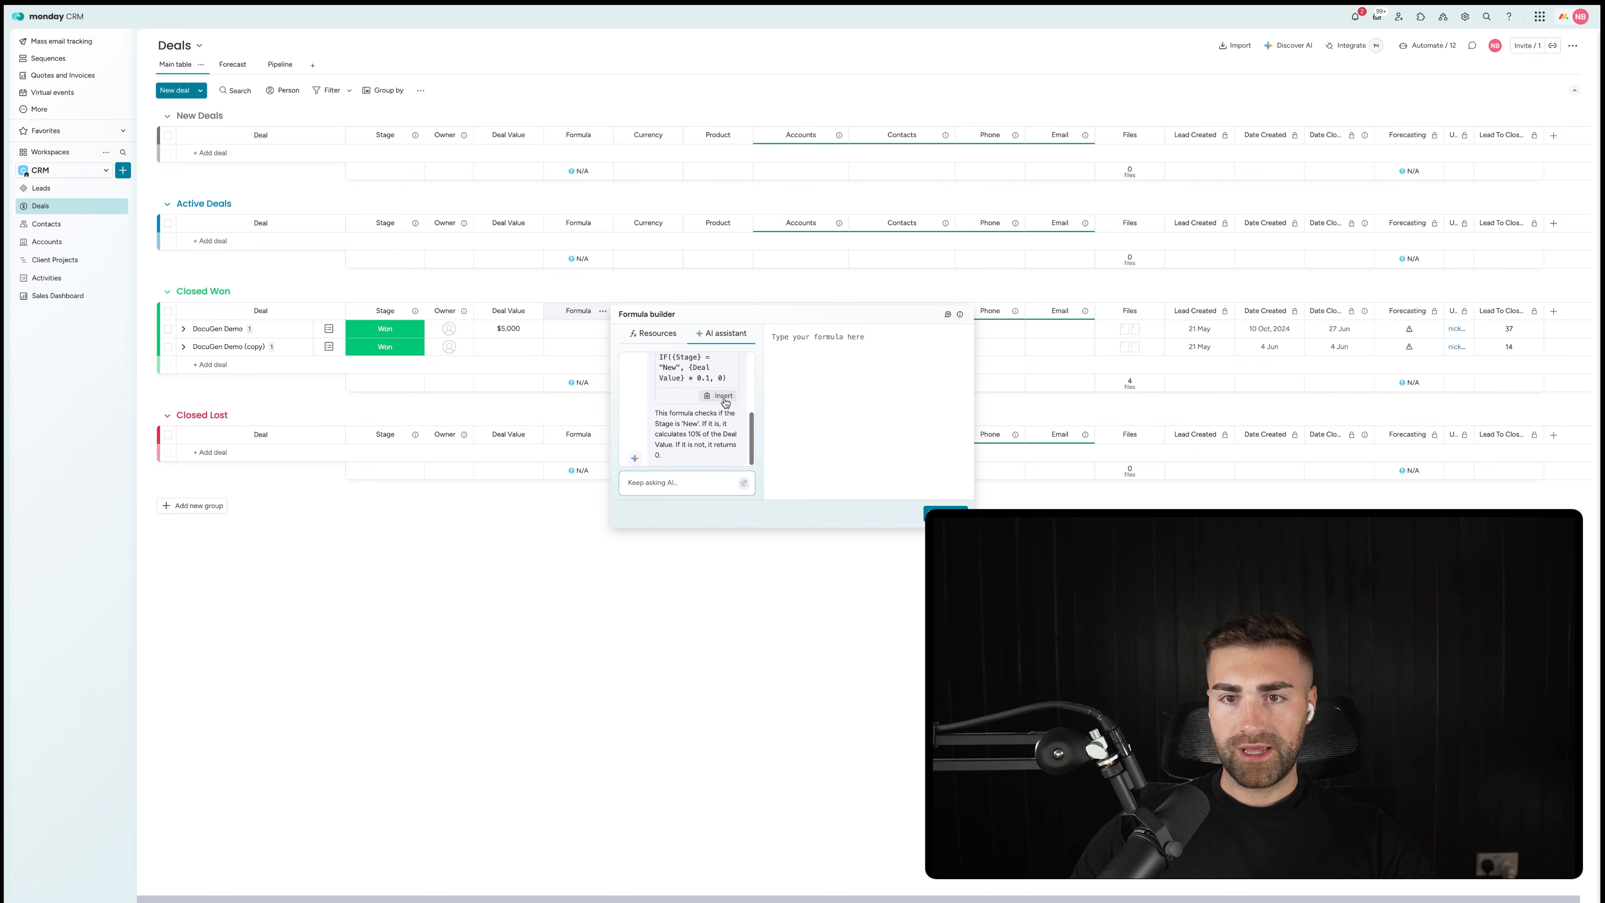
left_click(721, 397)
left_click(945, 514)
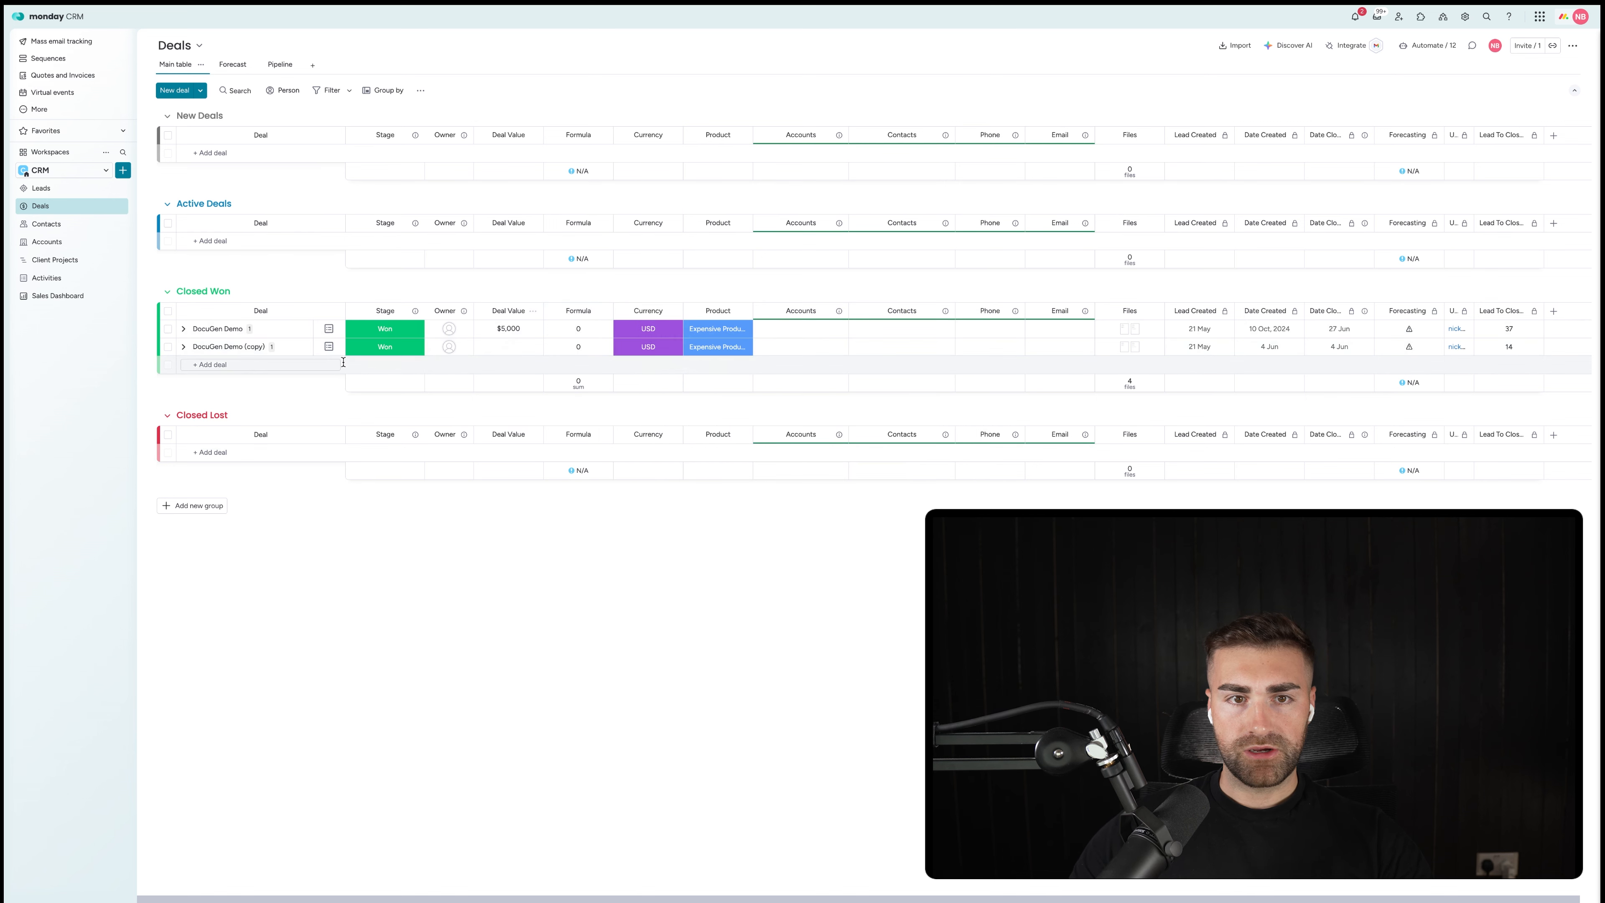
Step: Set the DocuGen Demo deal's Stage to New and give the new Formula column a dollar unit
left_click(372, 333)
left_click(373, 363)
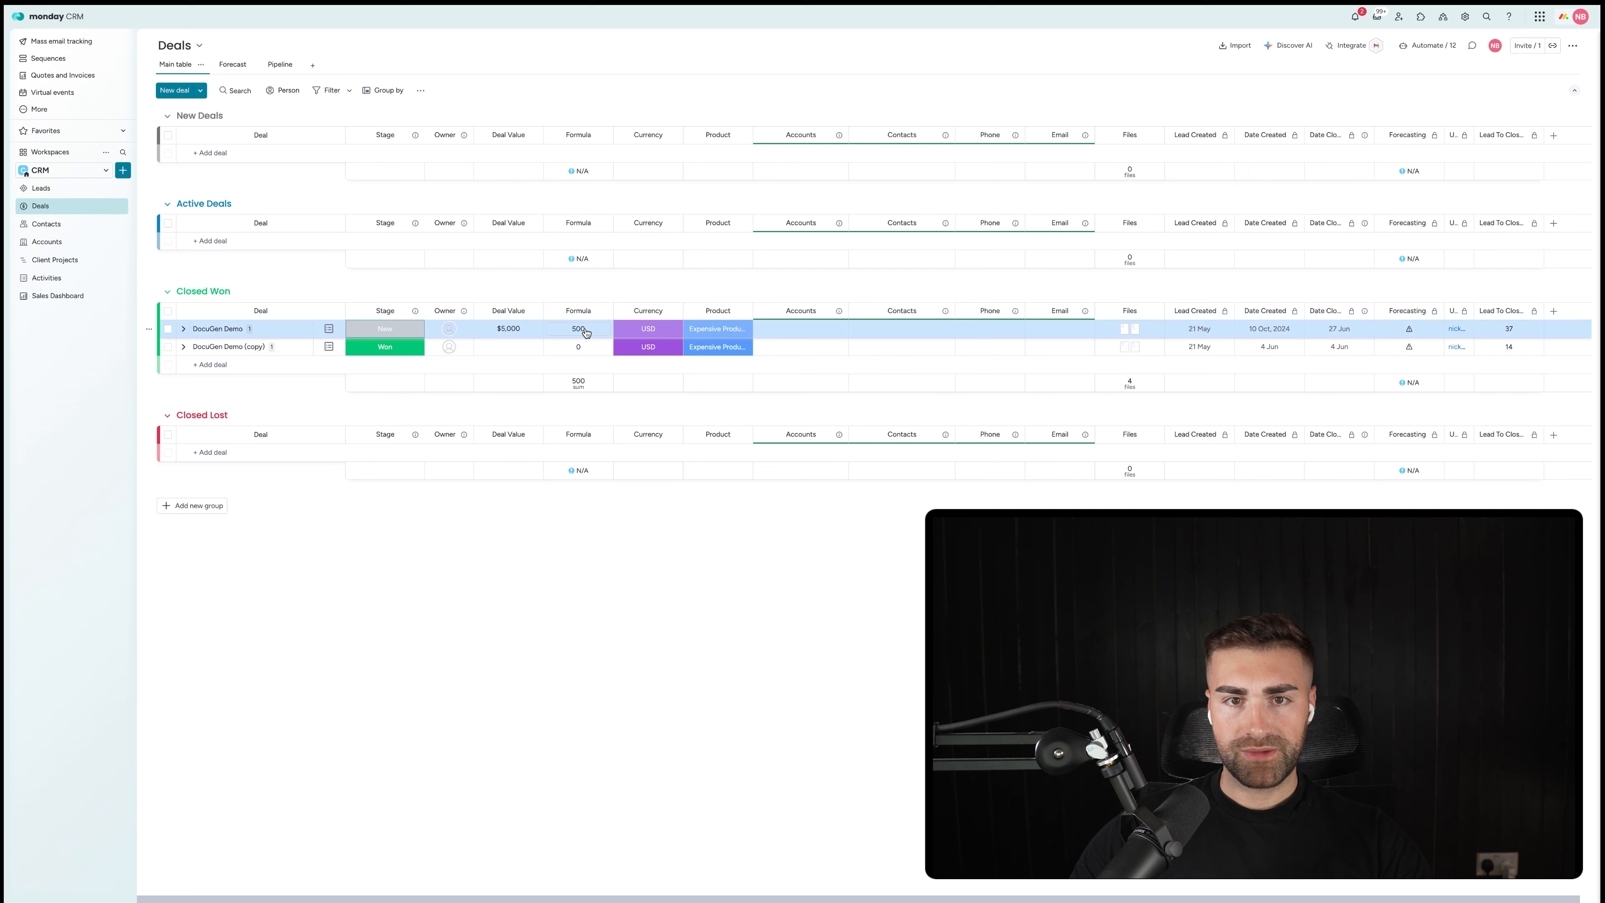
left_click(578, 382)
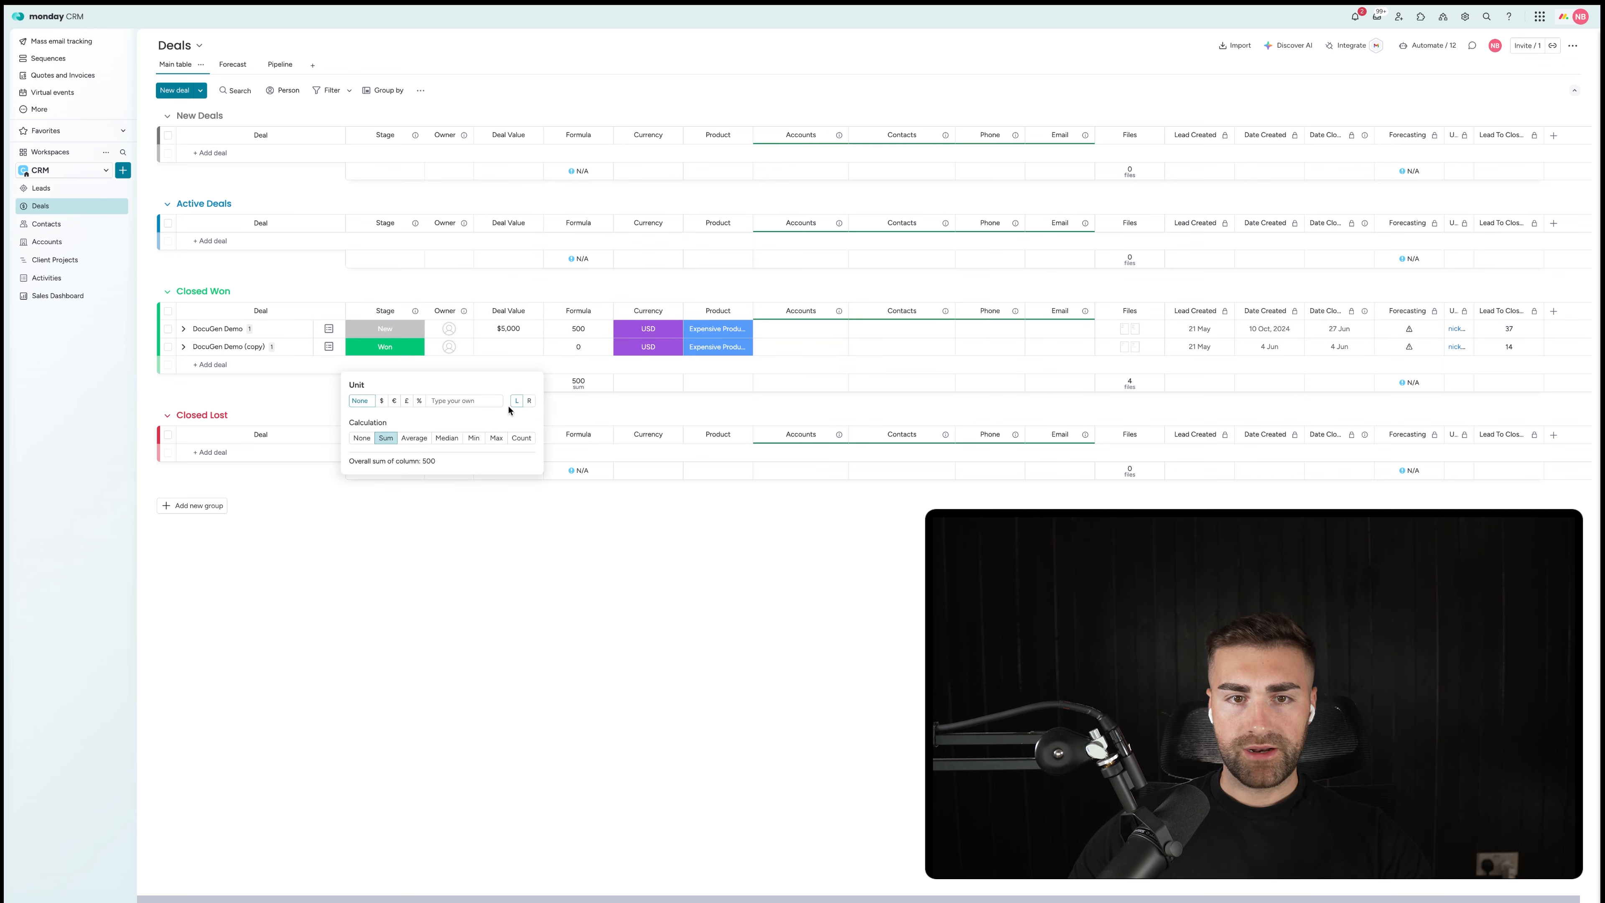
left_click(388, 402)
left_click(735, 509)
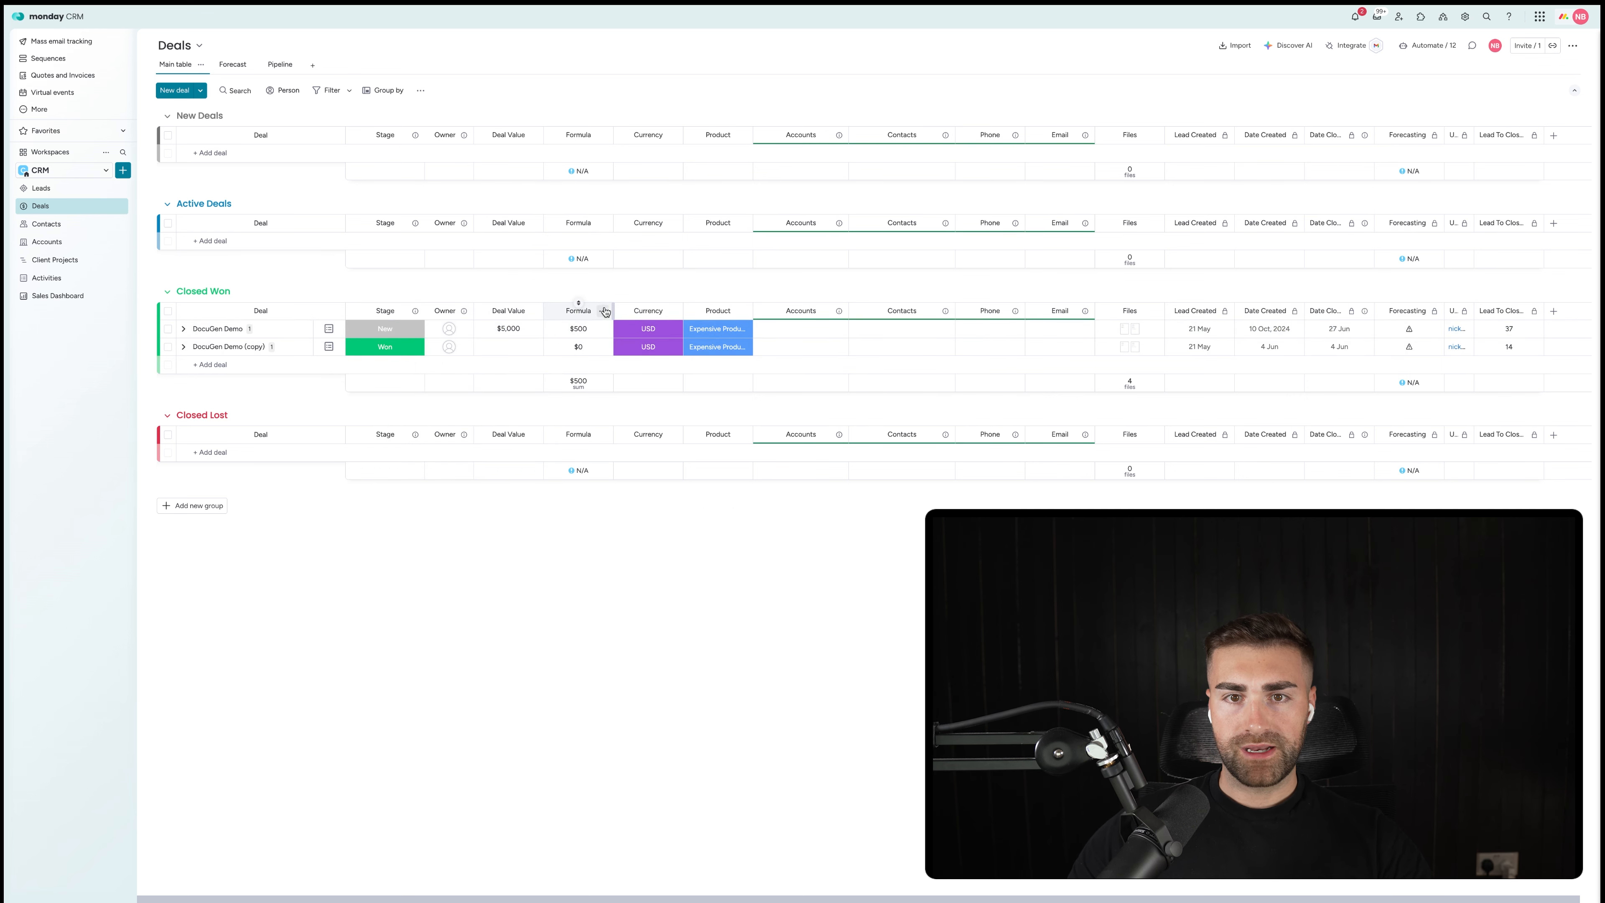
Step: Hide the column summary of the Formula column on the Deals board
left_click(604, 312)
mouse_move(733, 319)
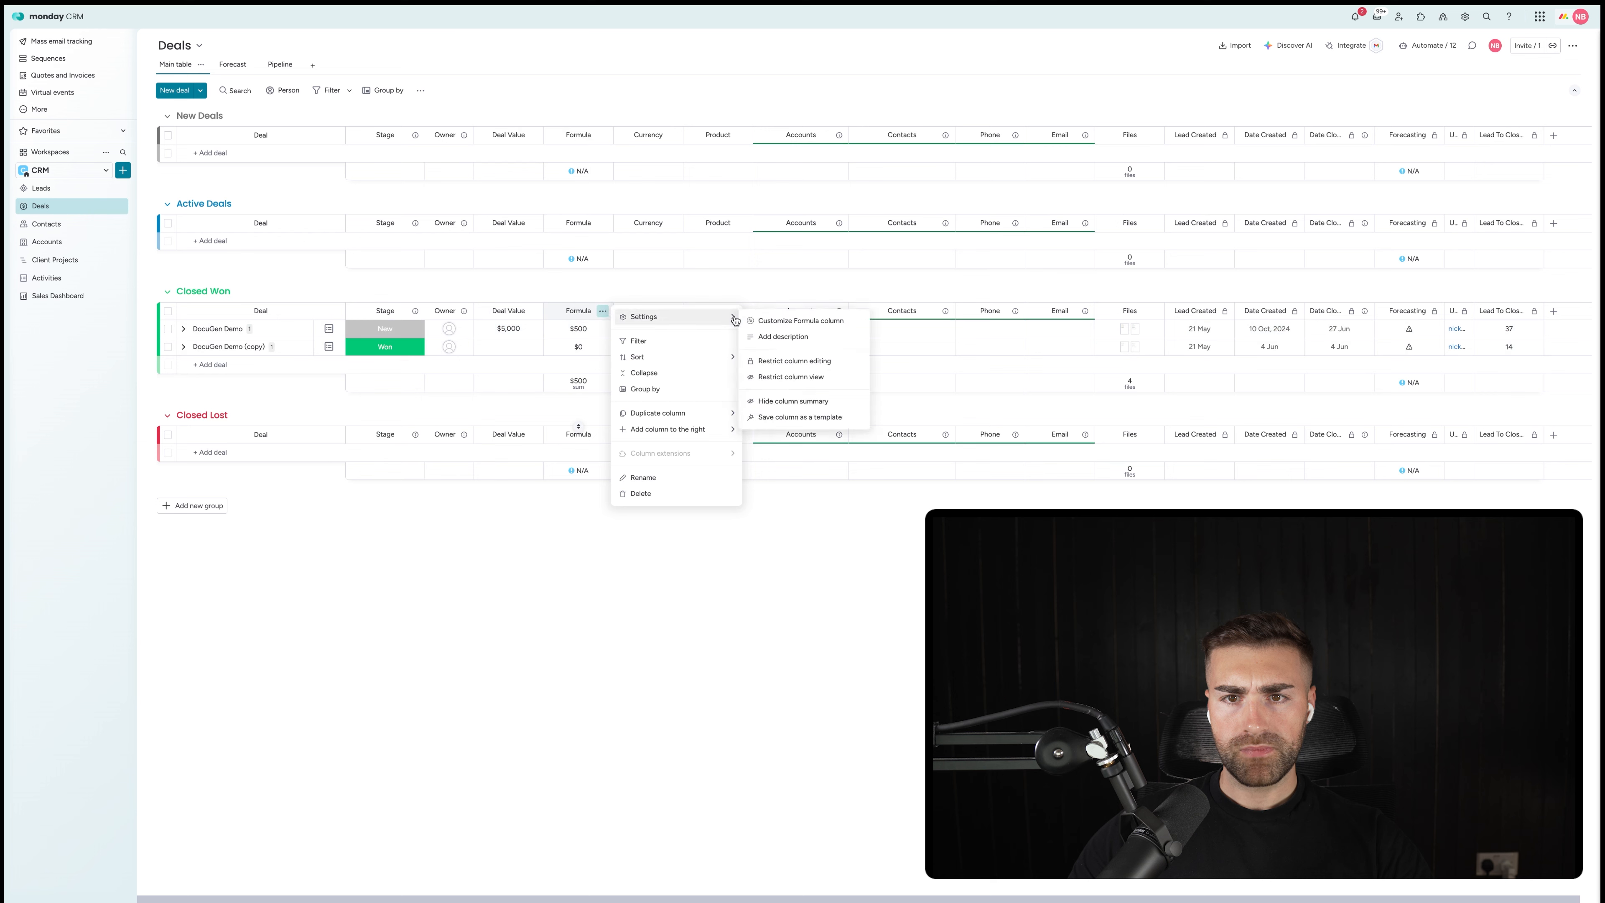
left_click(753, 402)
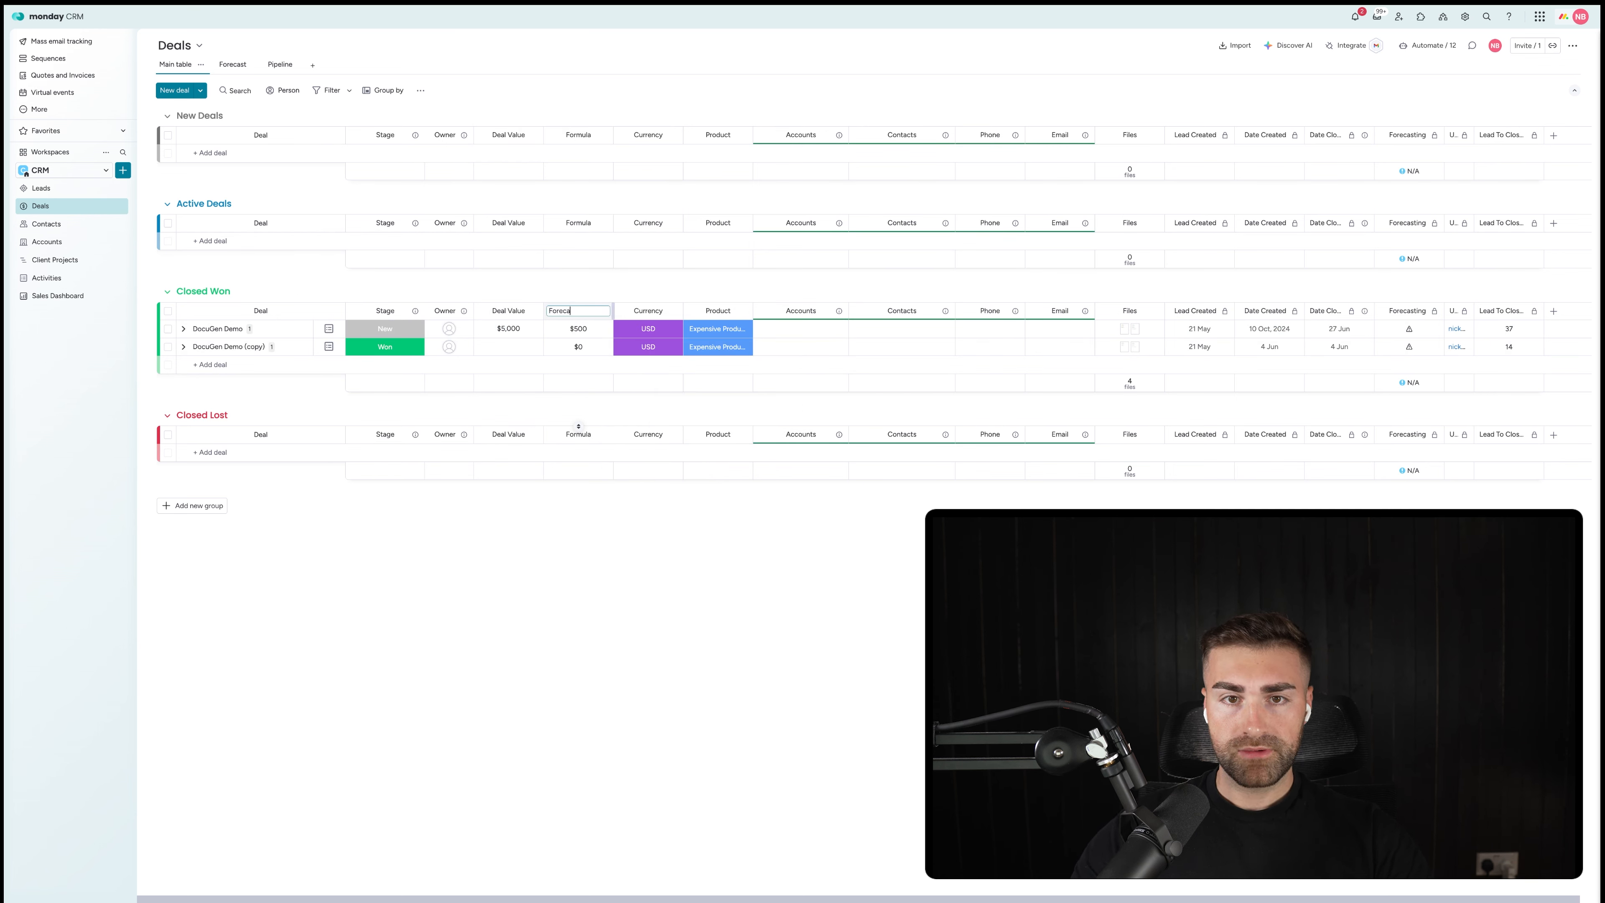
Step: Rename the Formula column to Forecasted Value and widen it so the full title fits
type("alye")
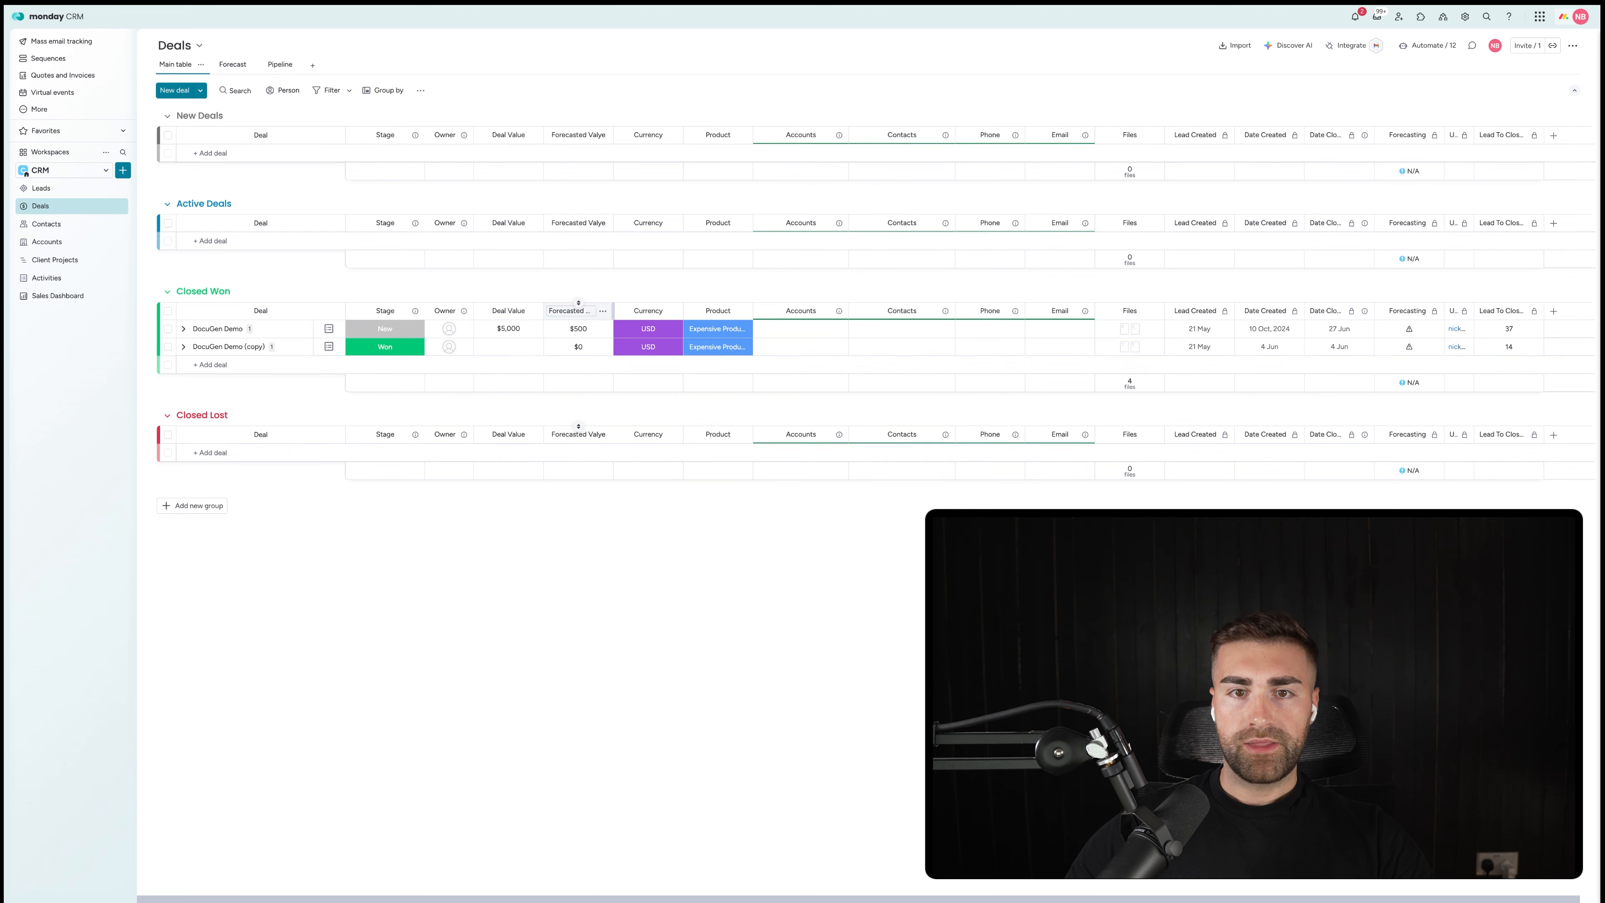
key("BackSpace")
key("BackSpace")
type("ue")
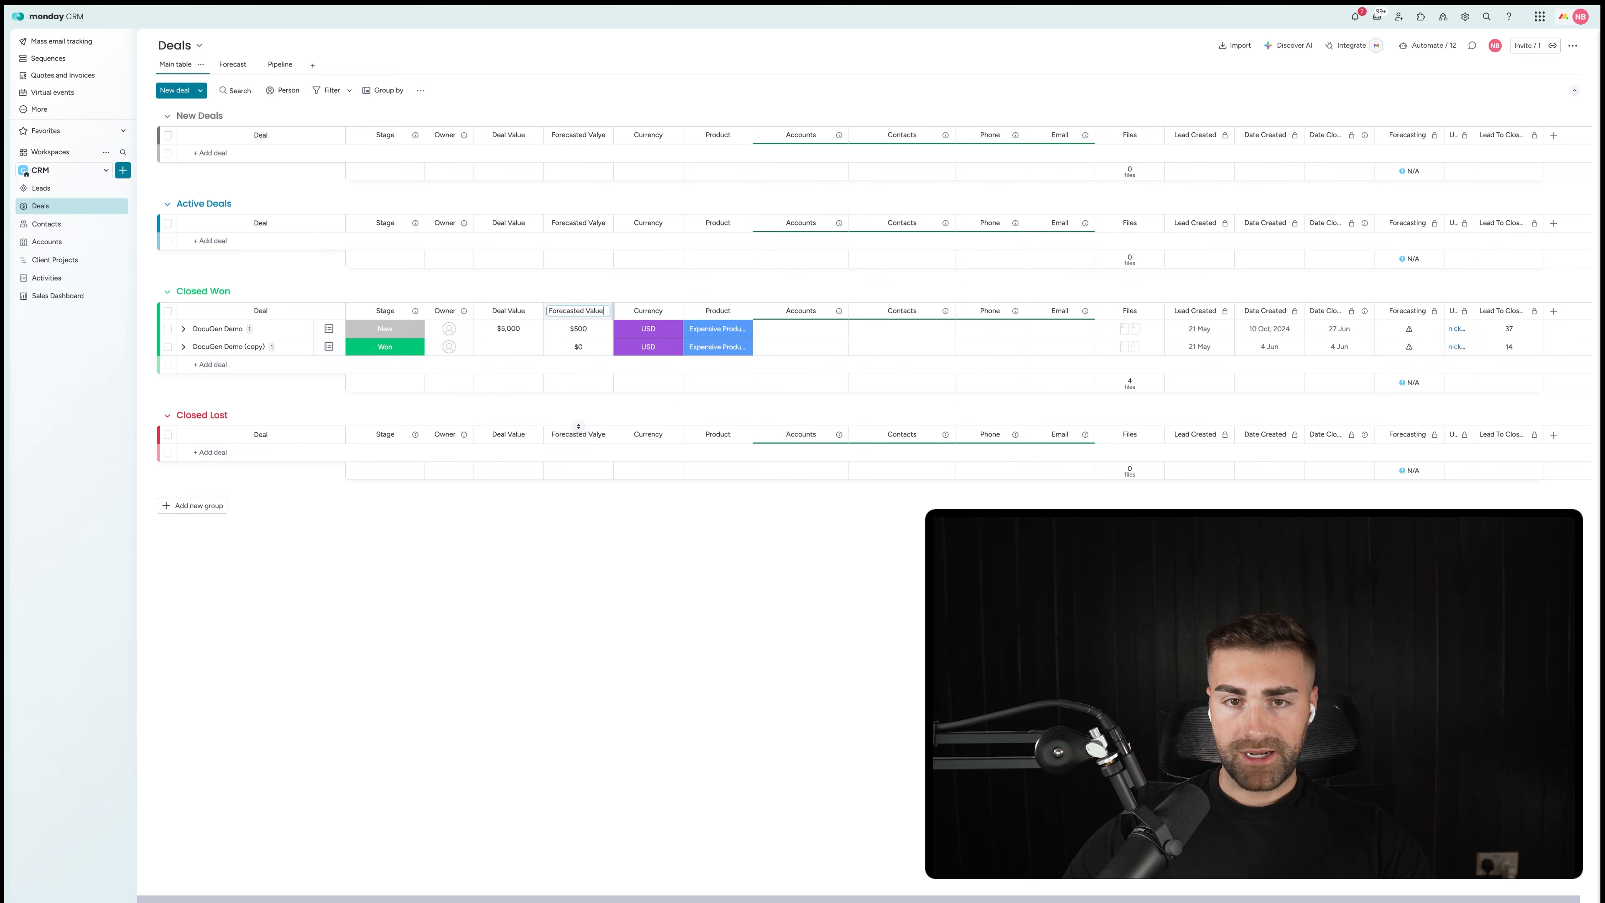
key("Return")
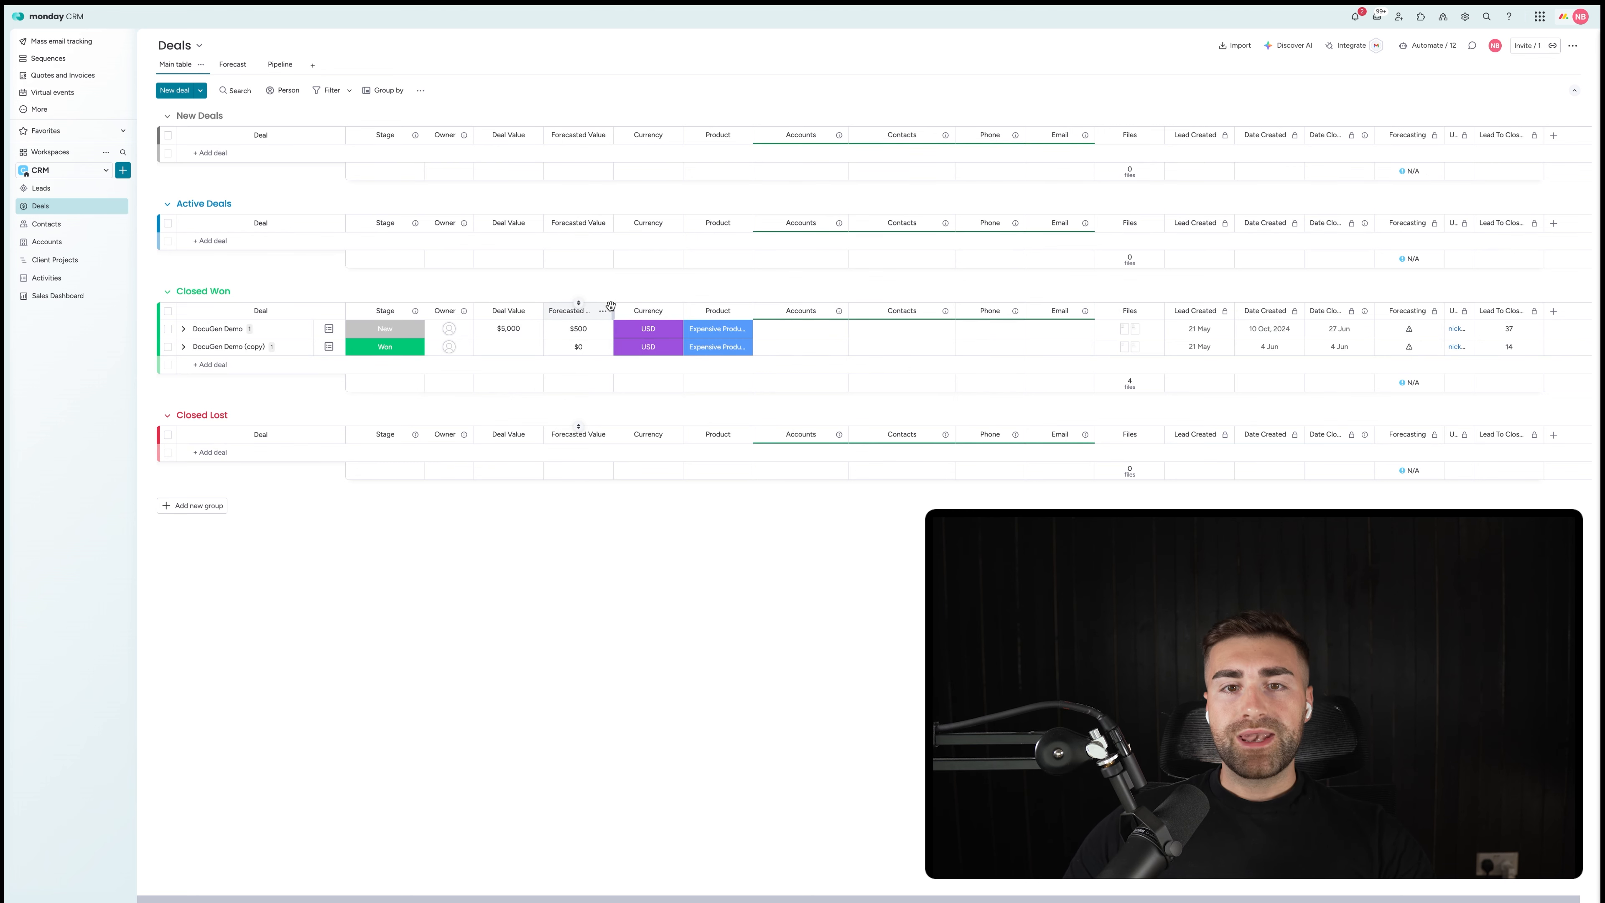
left_click_drag(613, 307, 653, 292)
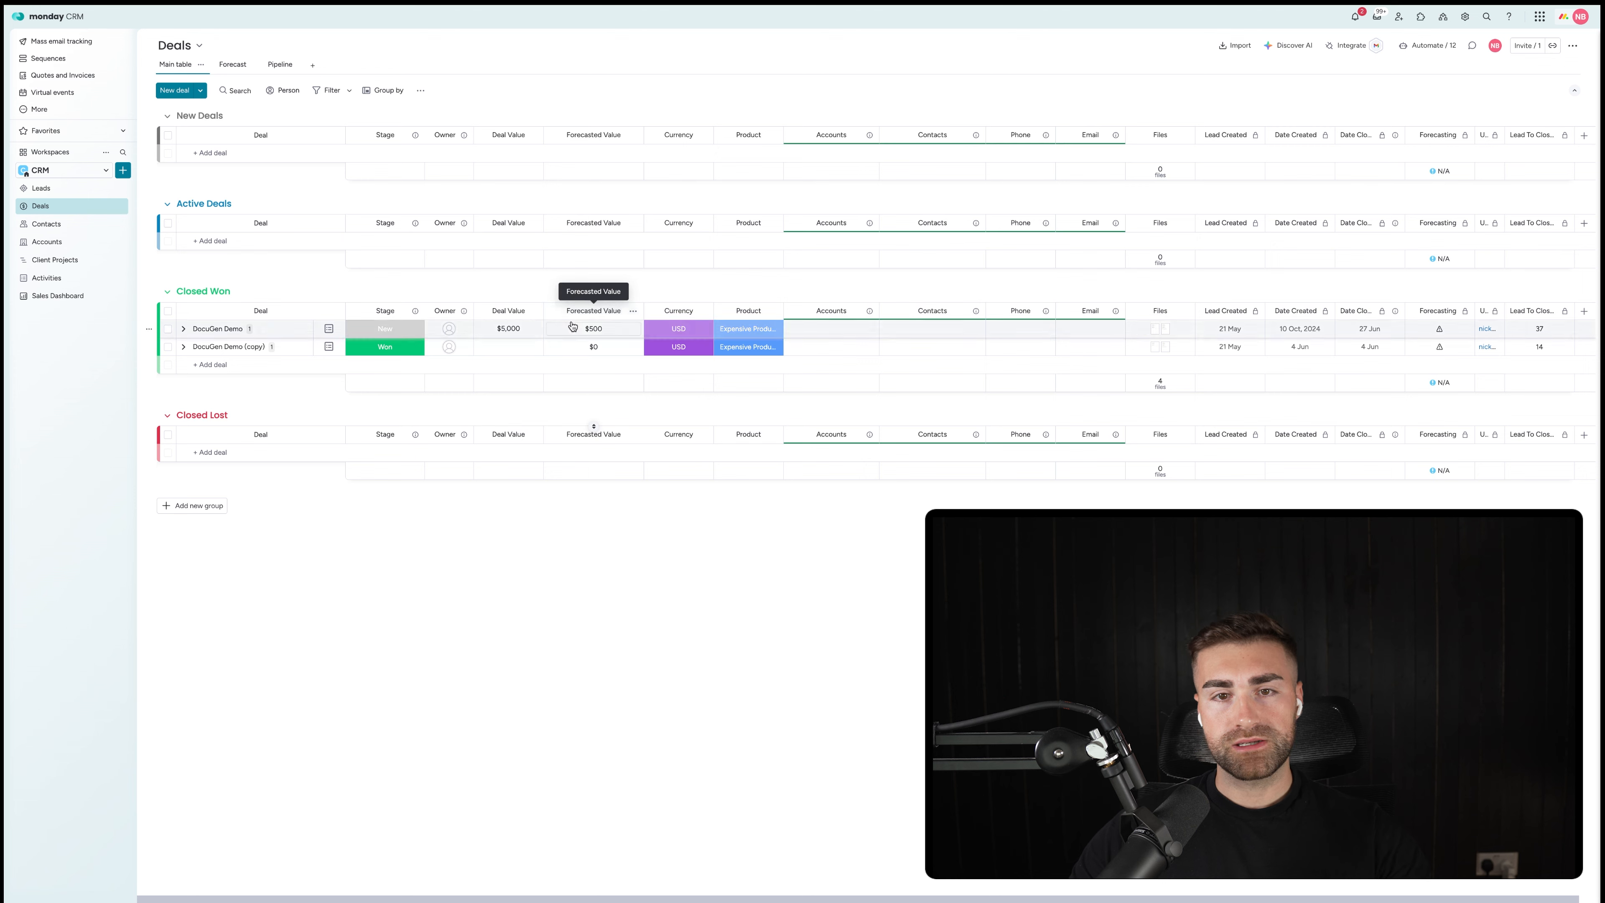
Step: Add a numbers widget to the Sales Dashboard and title it Forecasted Pipeline
left_click(51, 297)
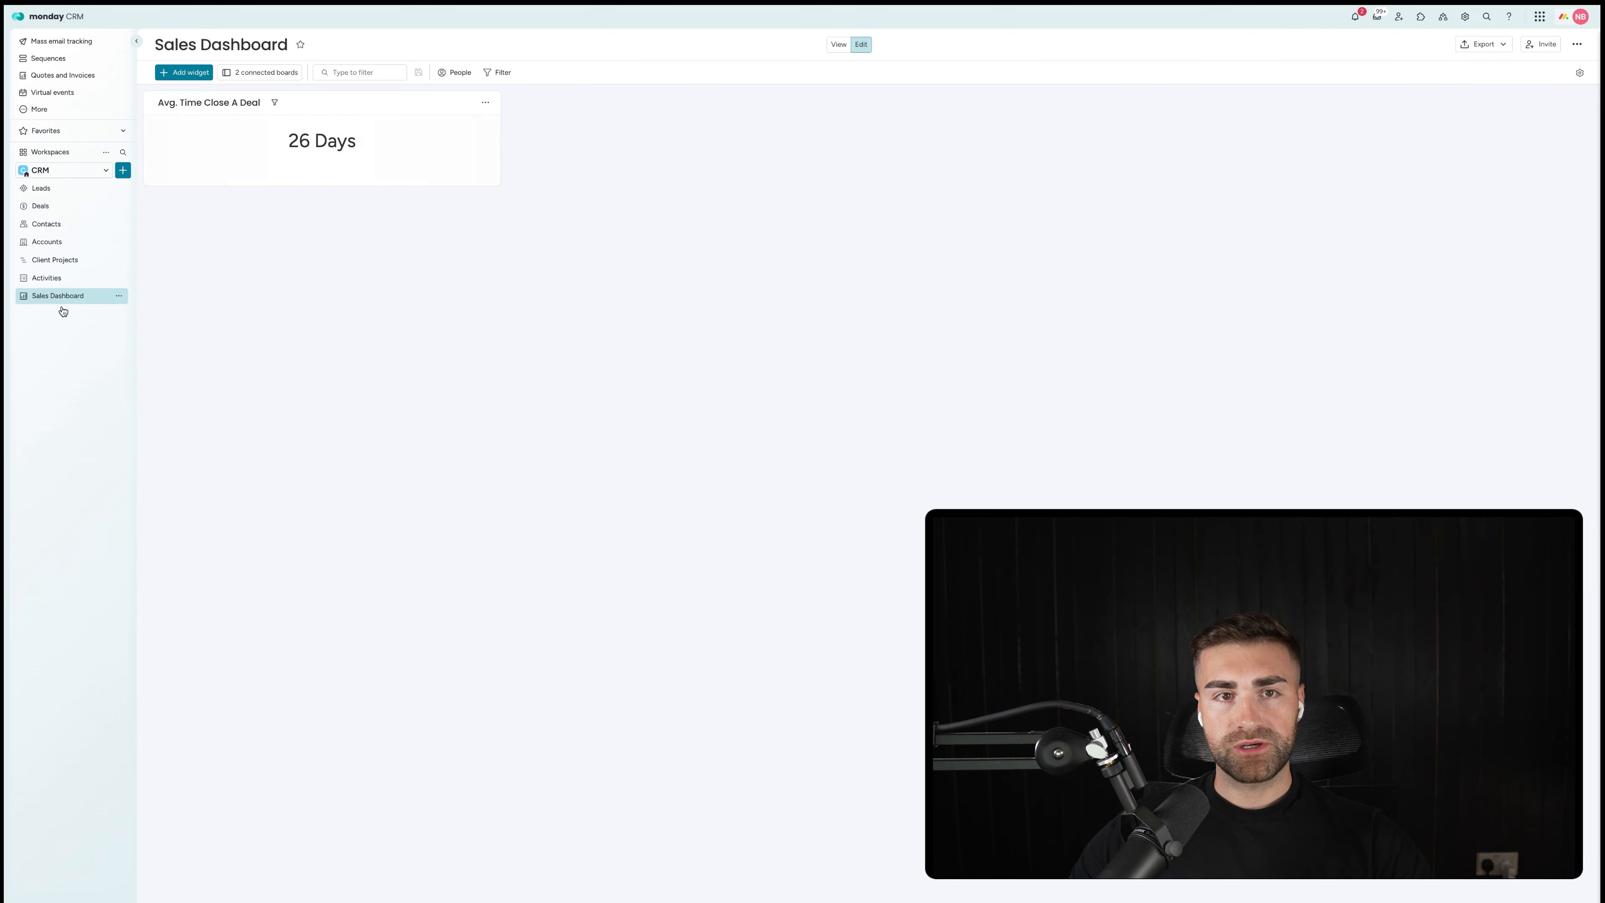
left_click(189, 72)
left_click(784, 208)
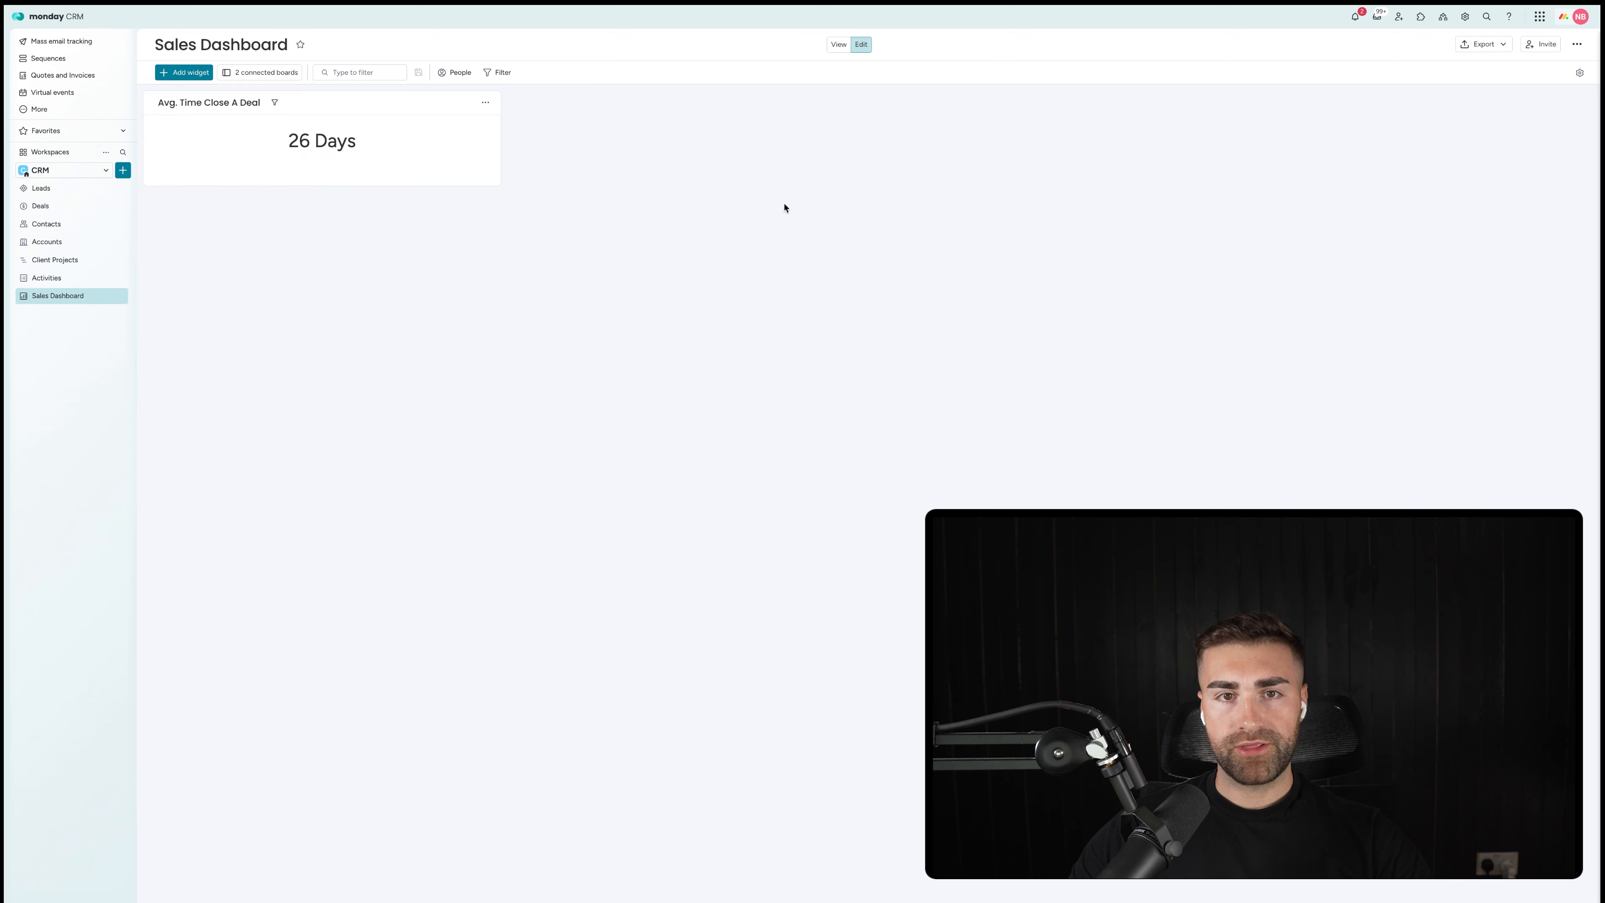
left_click(554, 104)
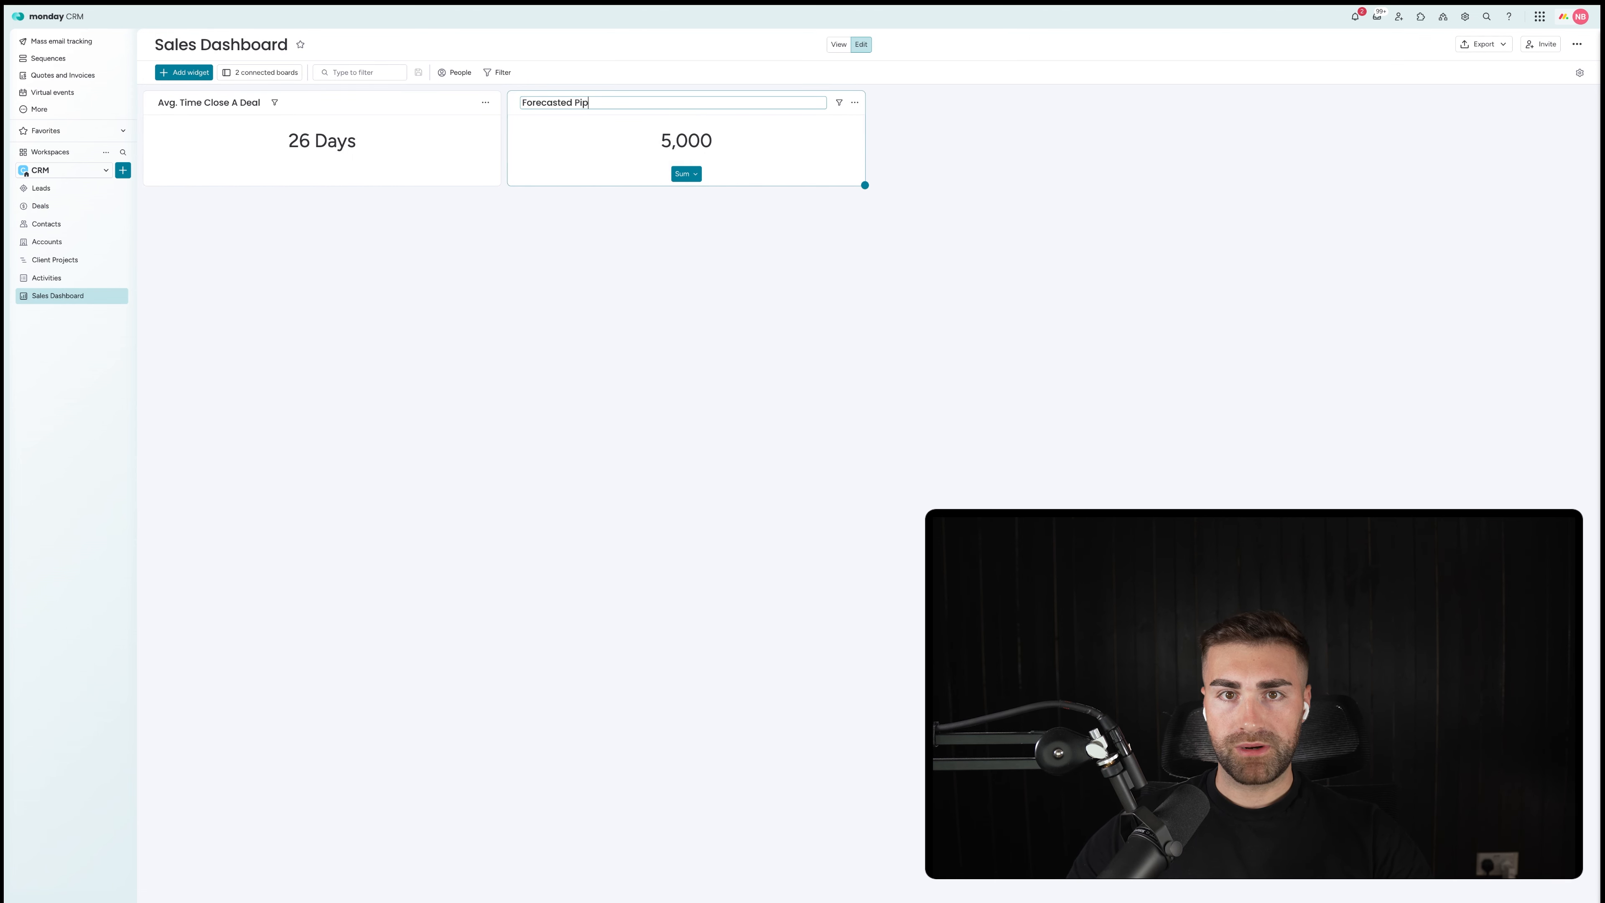
type("Forecasted Pipeline")
key("Return")
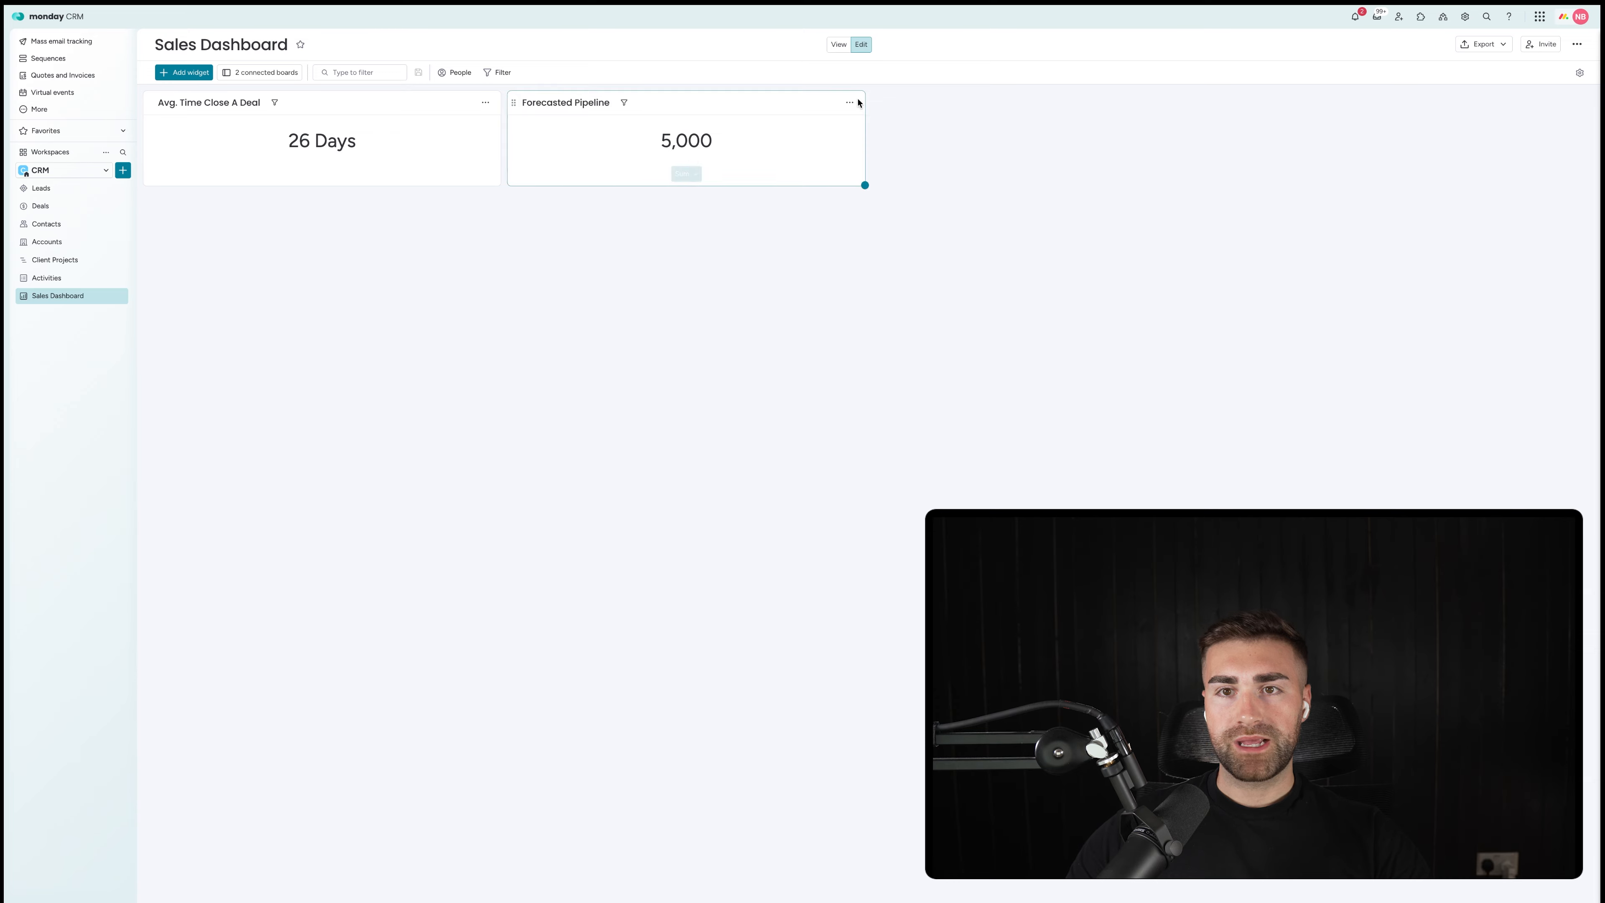
Step: Configure the Forecasted Pipeline widget to choose columns one by one and calculate only the Deals board's Forecasted Value column
left_click(850, 102)
left_click(878, 143)
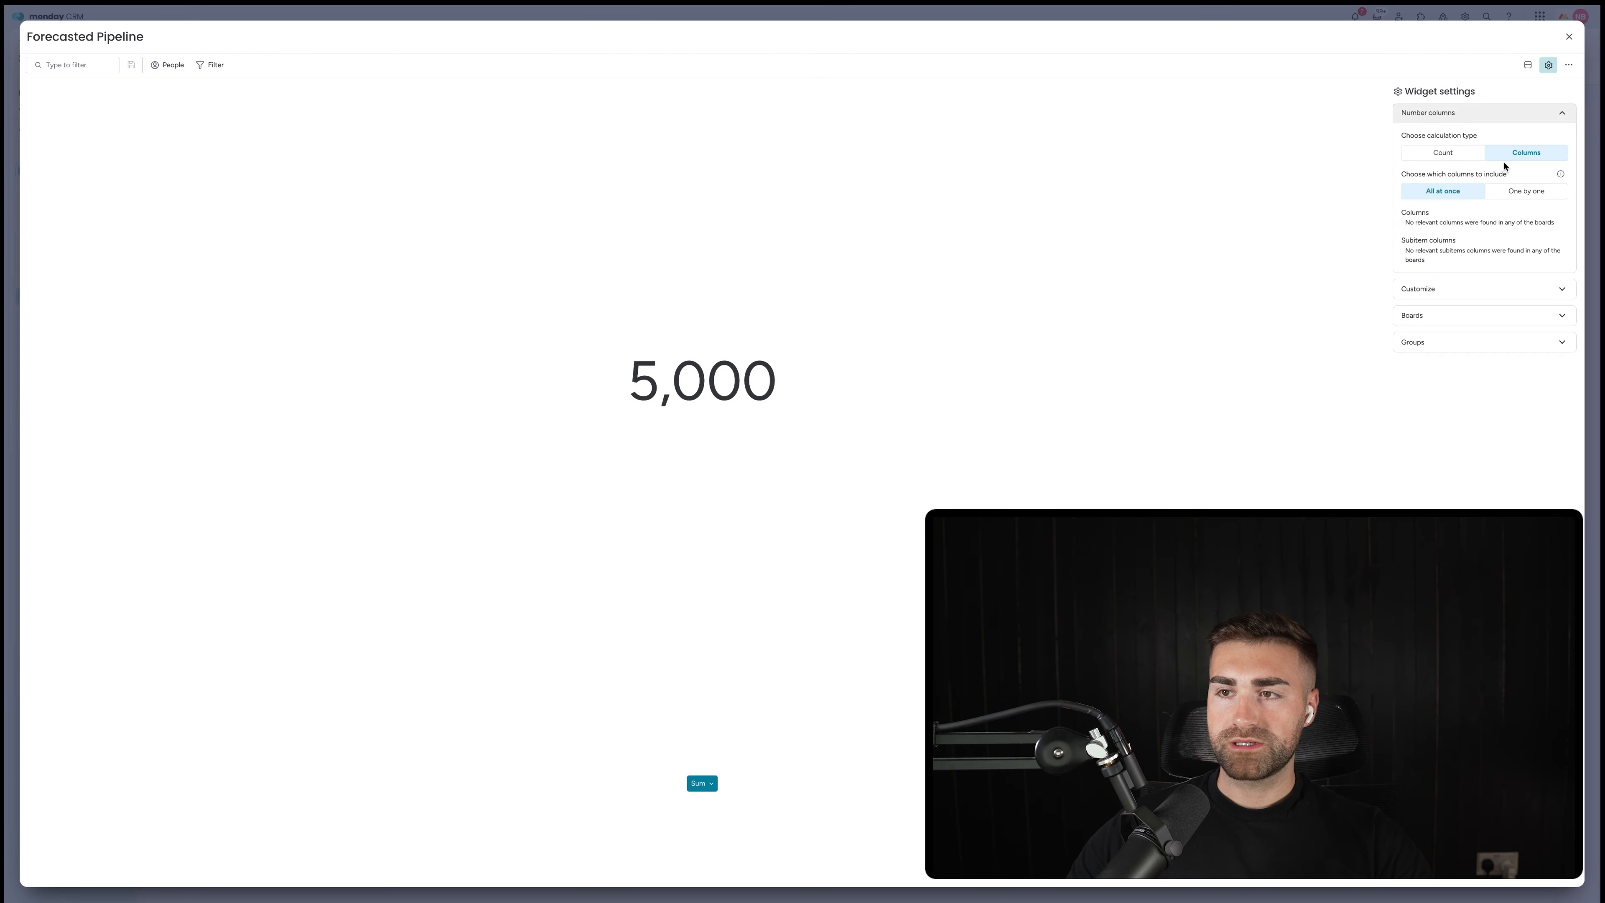
left_click(1416, 315)
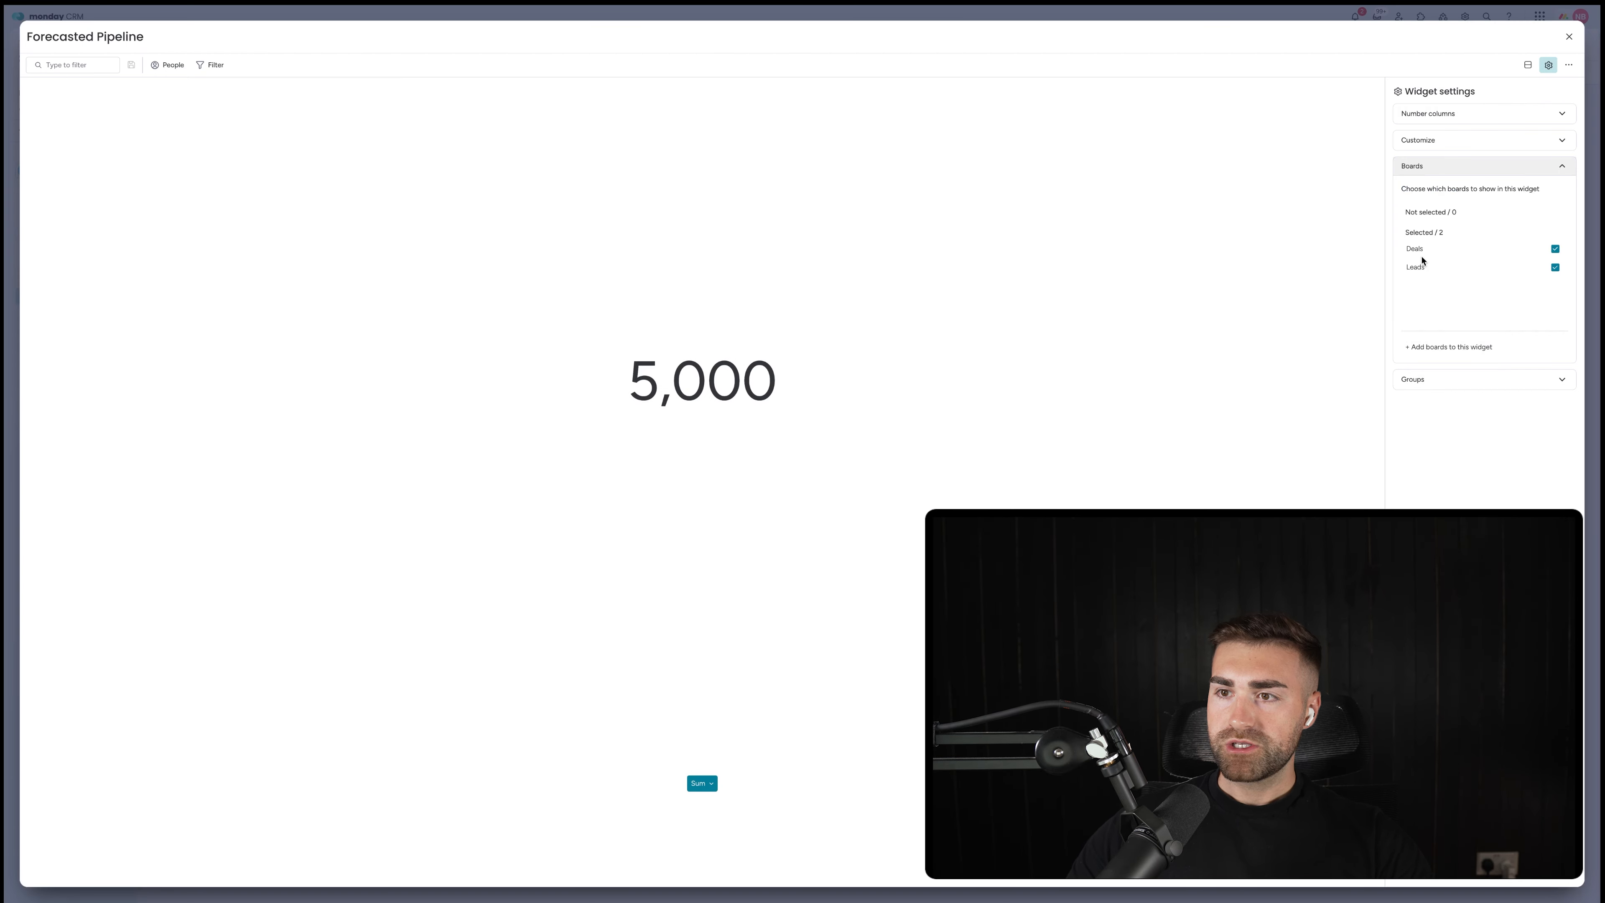
left_click(1430, 138)
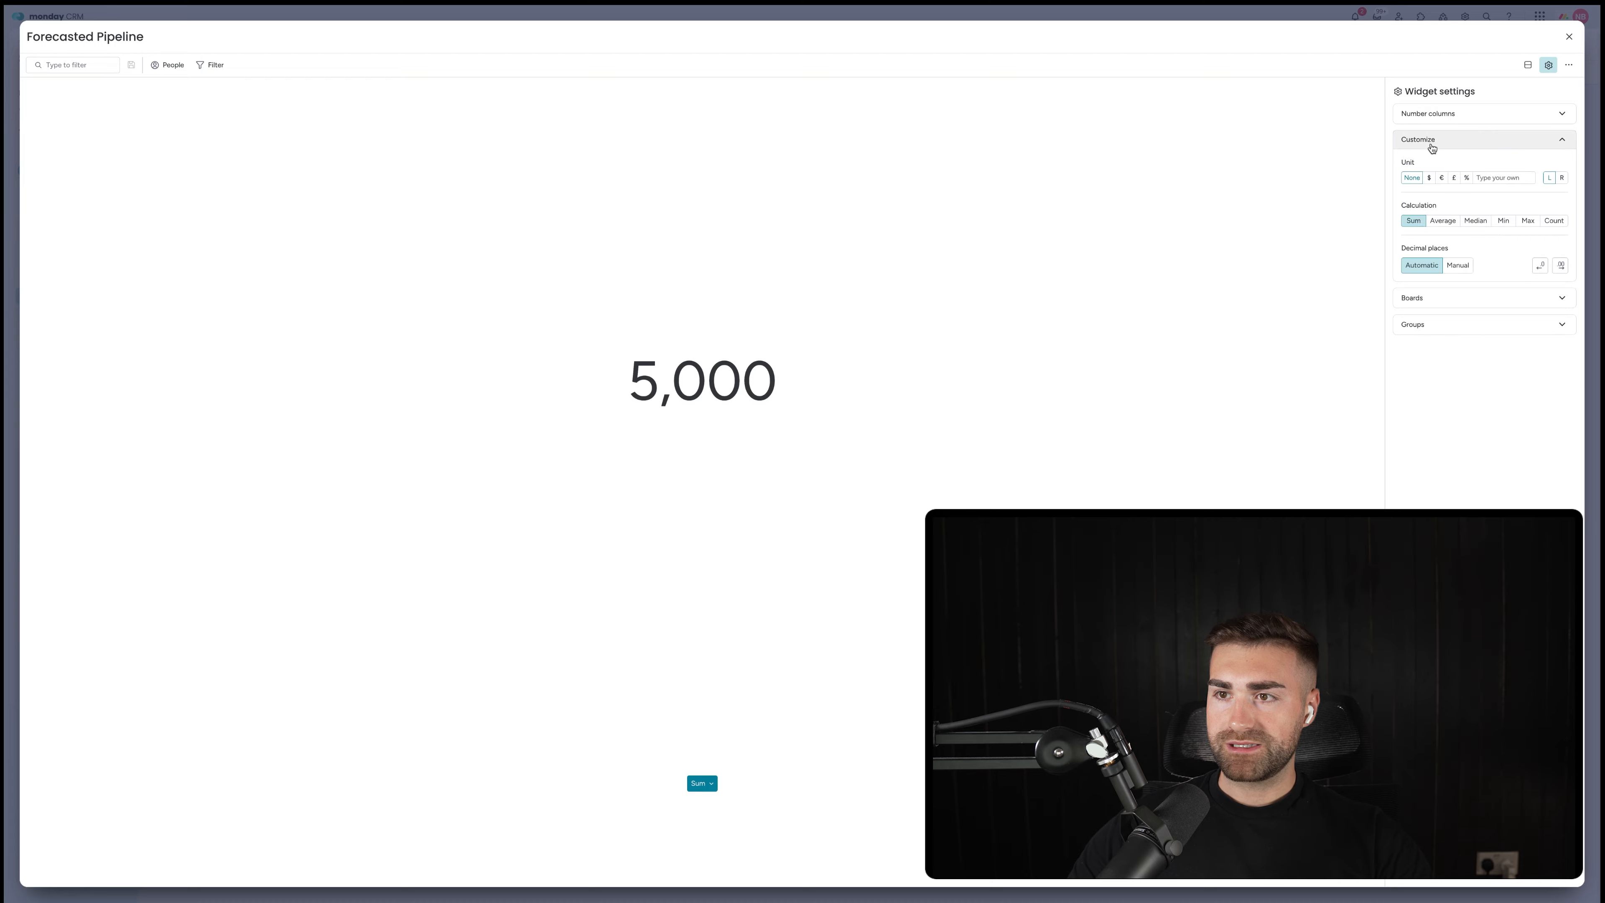
left_click(1449, 112)
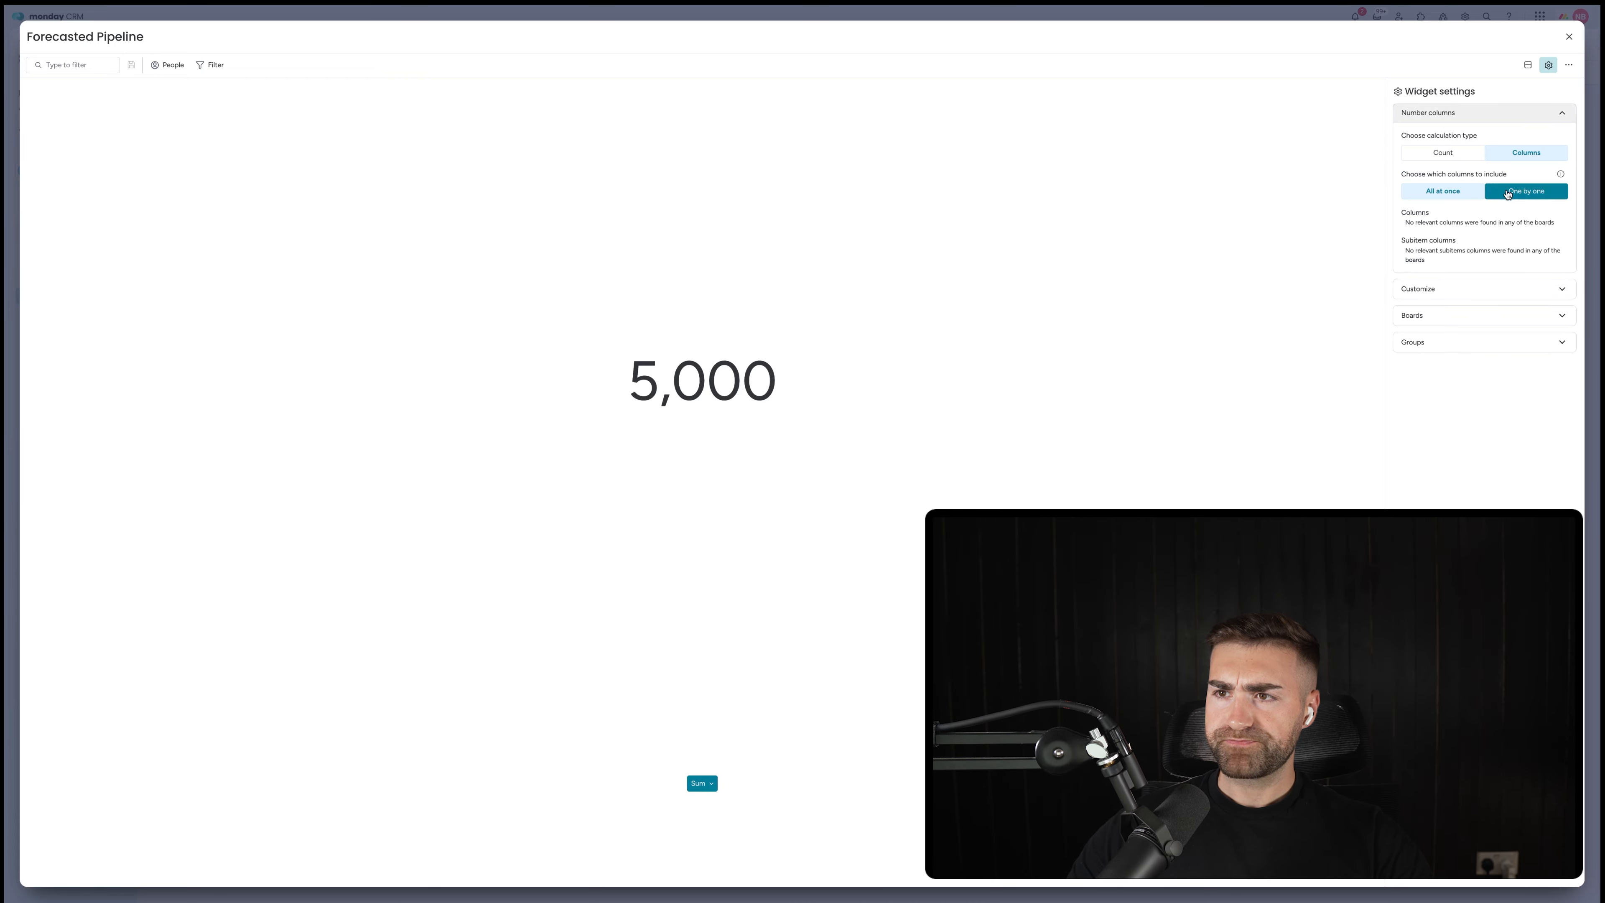
left_click(1521, 192)
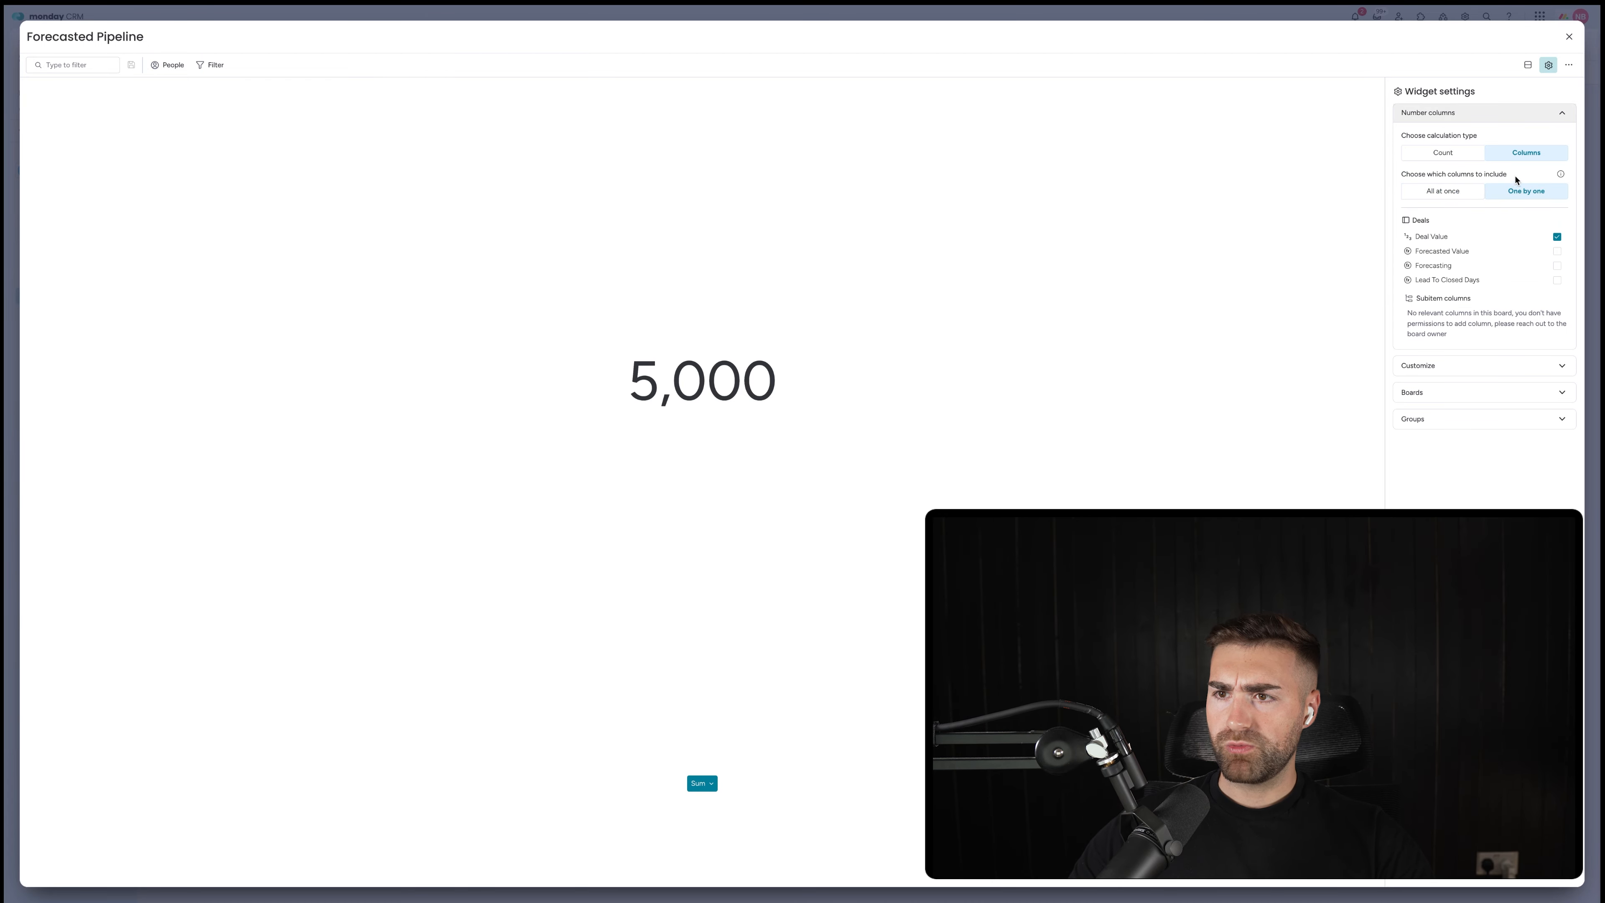
left_click(1444, 252)
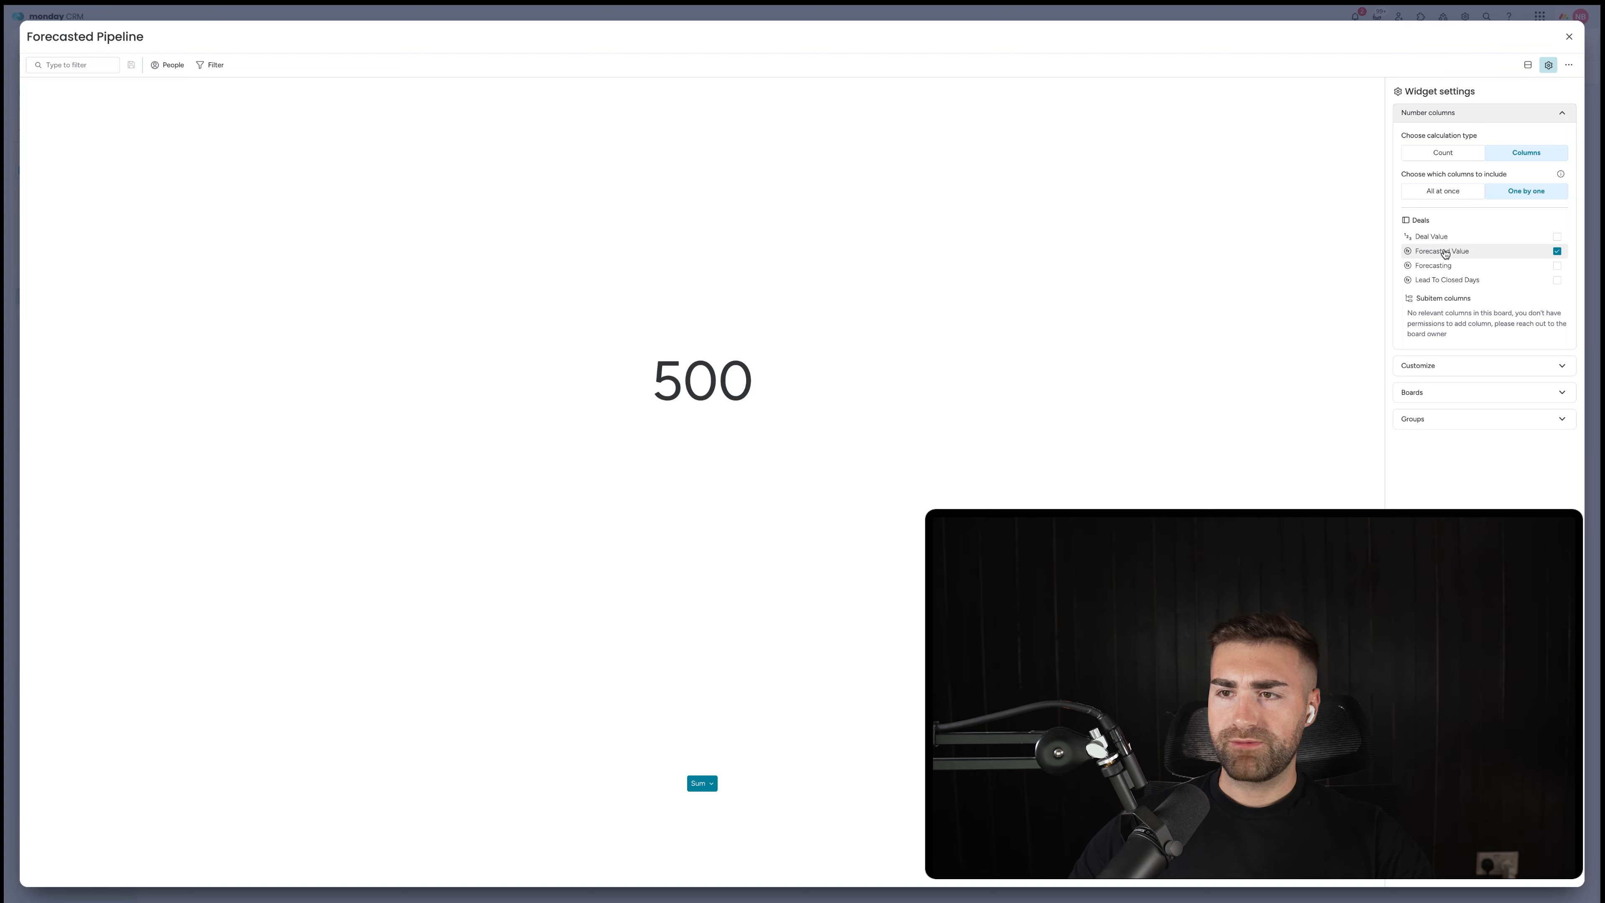
Step: Give the Forecasted Pipeline widget a dollar unit and manual decimal places set to two
left_click(1417, 366)
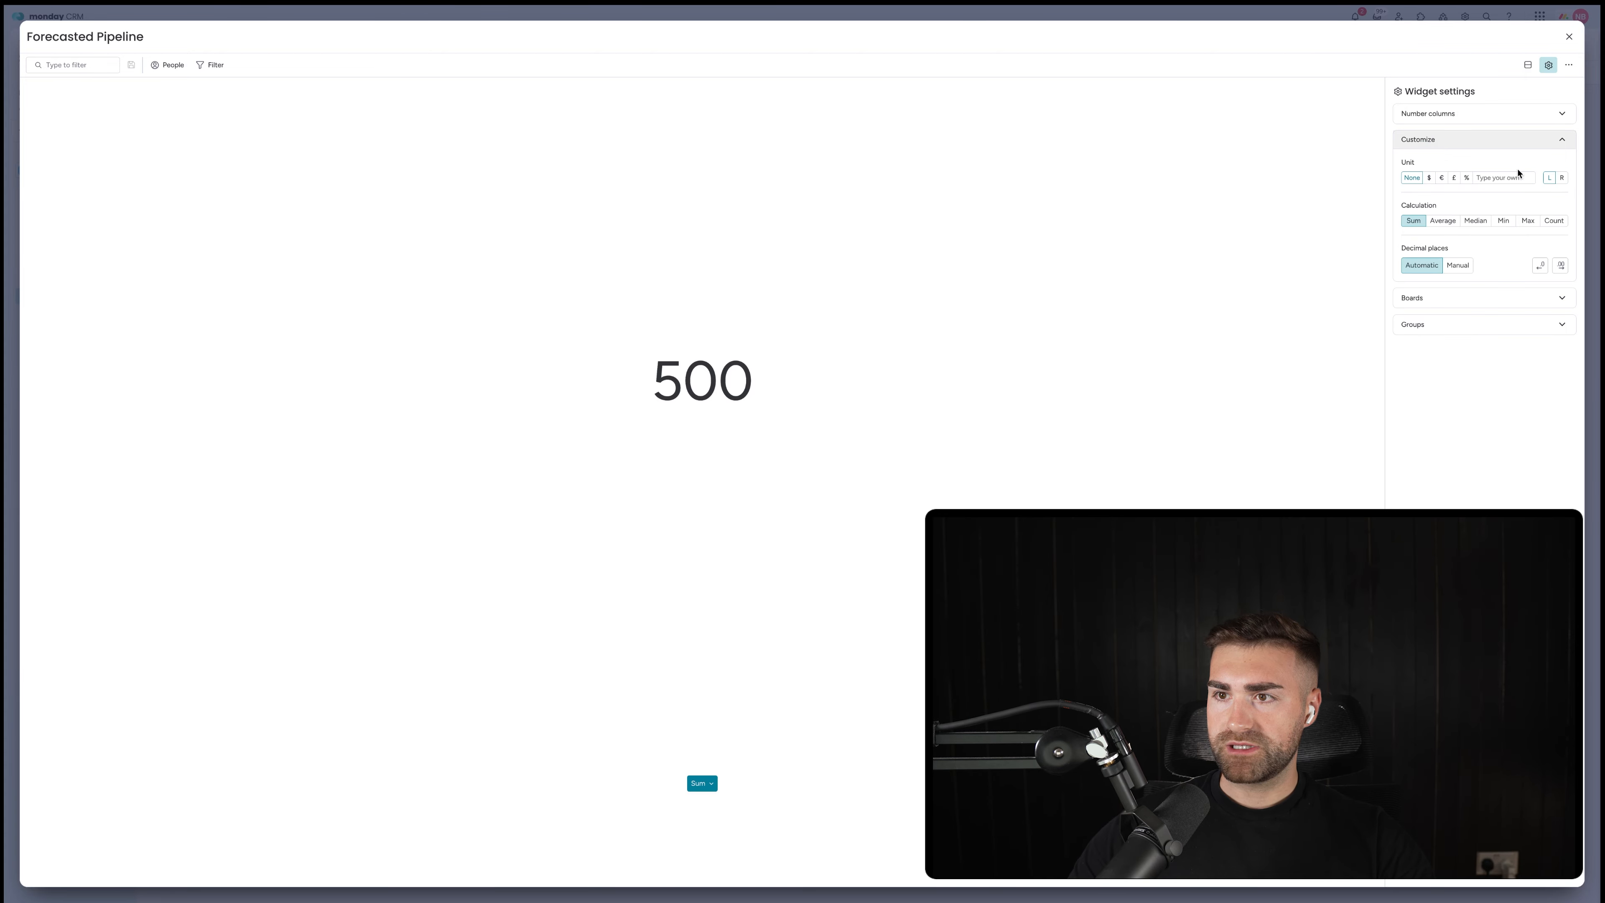
left_click(1430, 178)
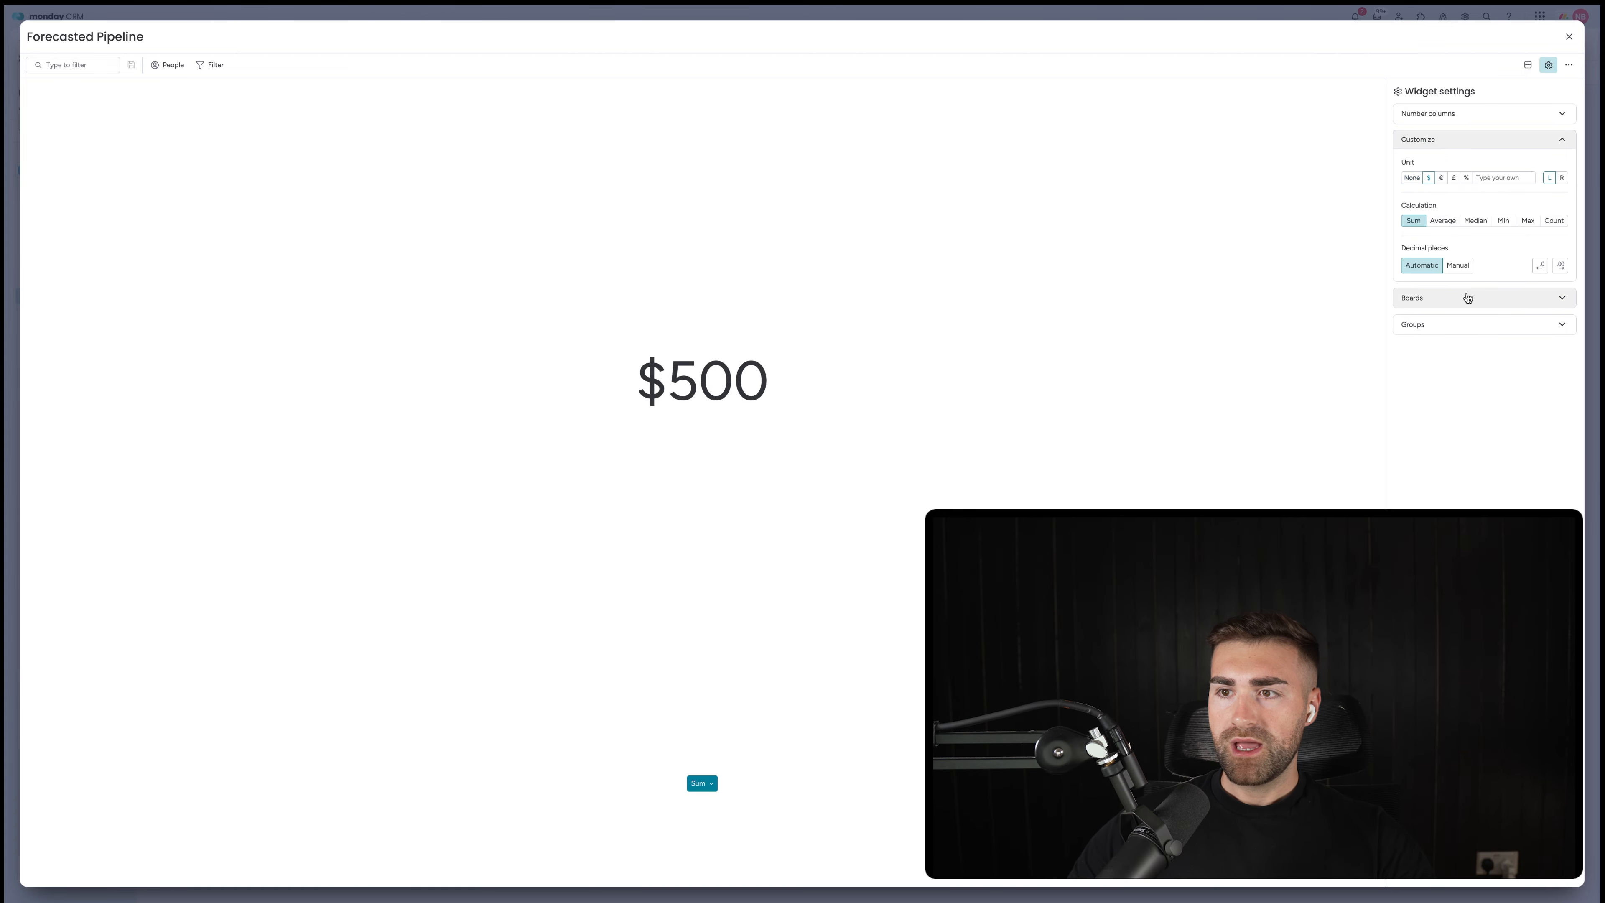
left_click(1458, 266)
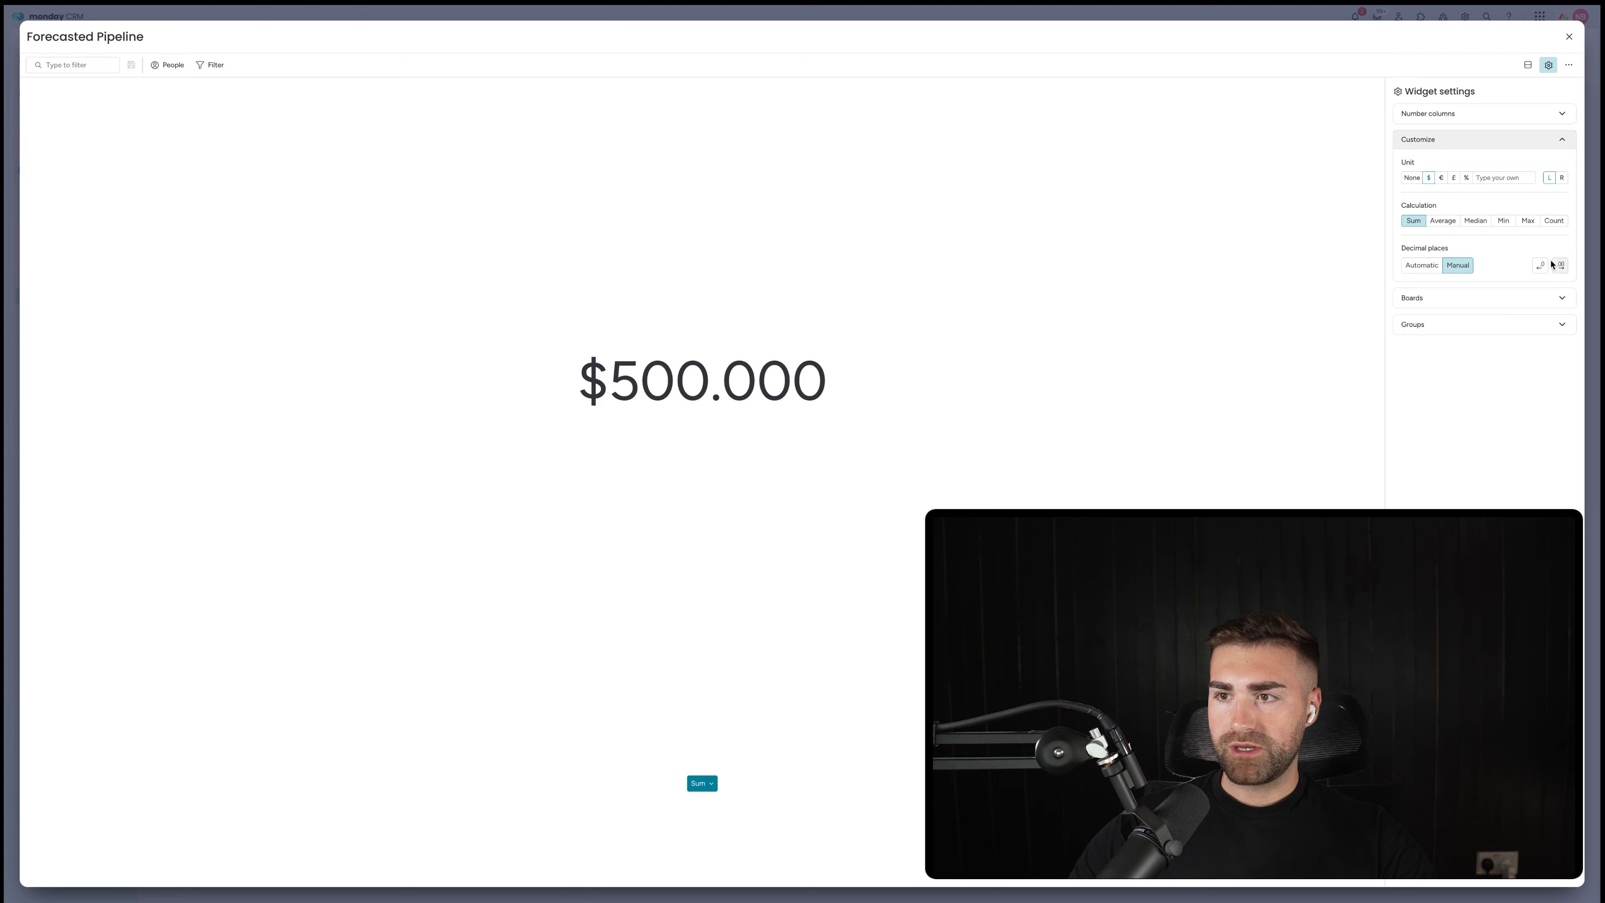
left_click(1540, 265)
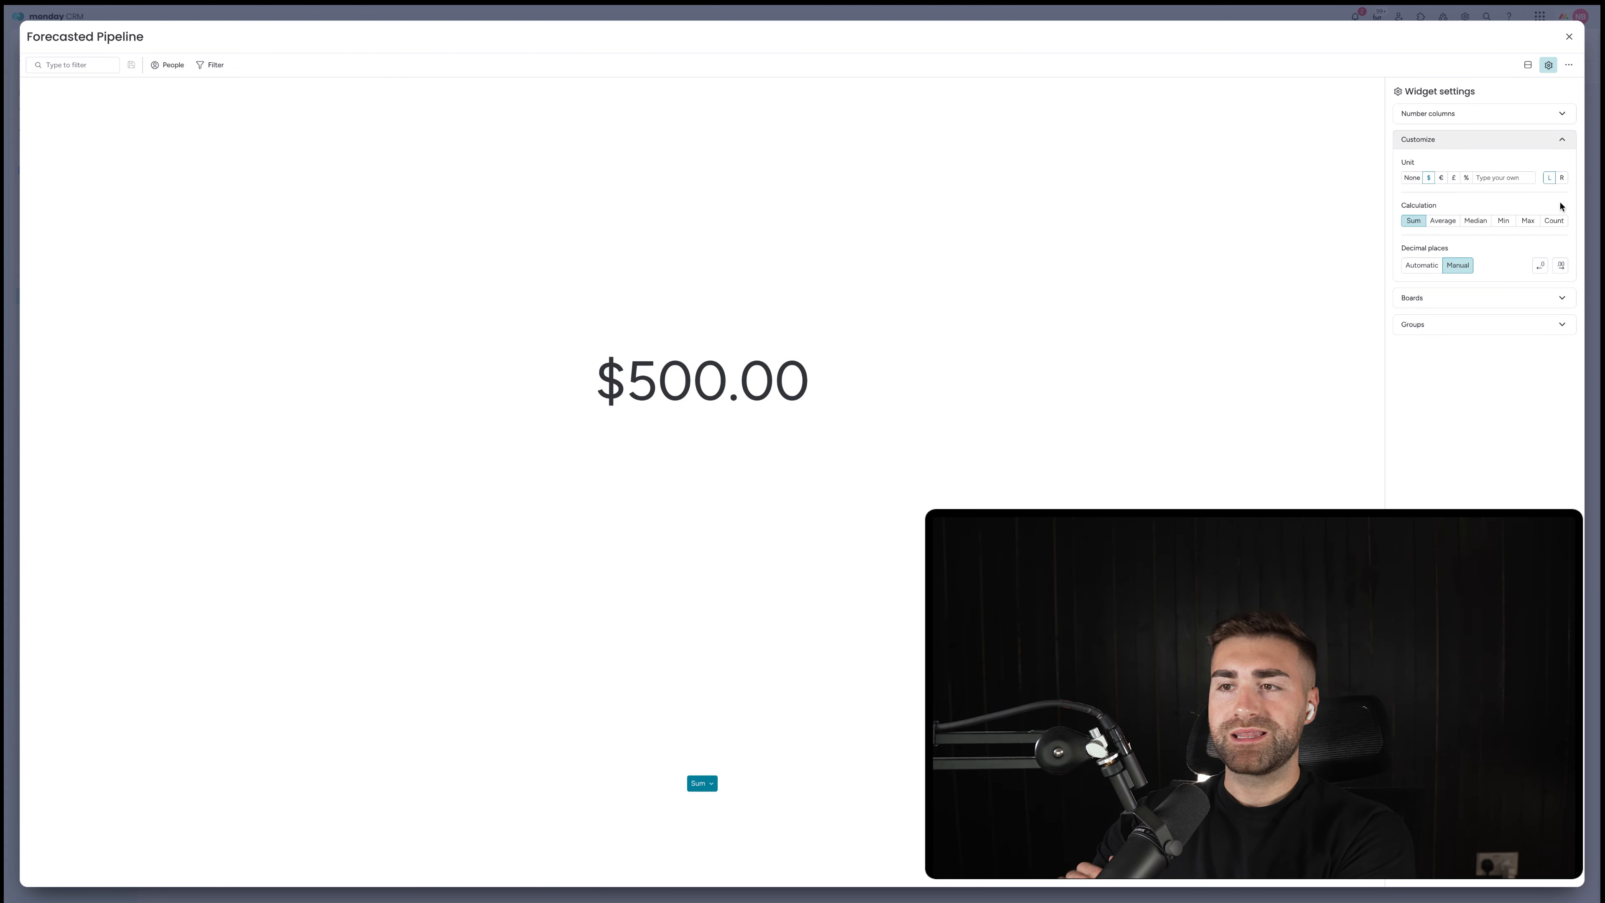
Step: Limit the Forecasted Pipeline widget to the New Deals and Active Deals groups and return to the dashboard
left_click(1444, 325)
left_click(1430, 313)
left_click(1429, 297)
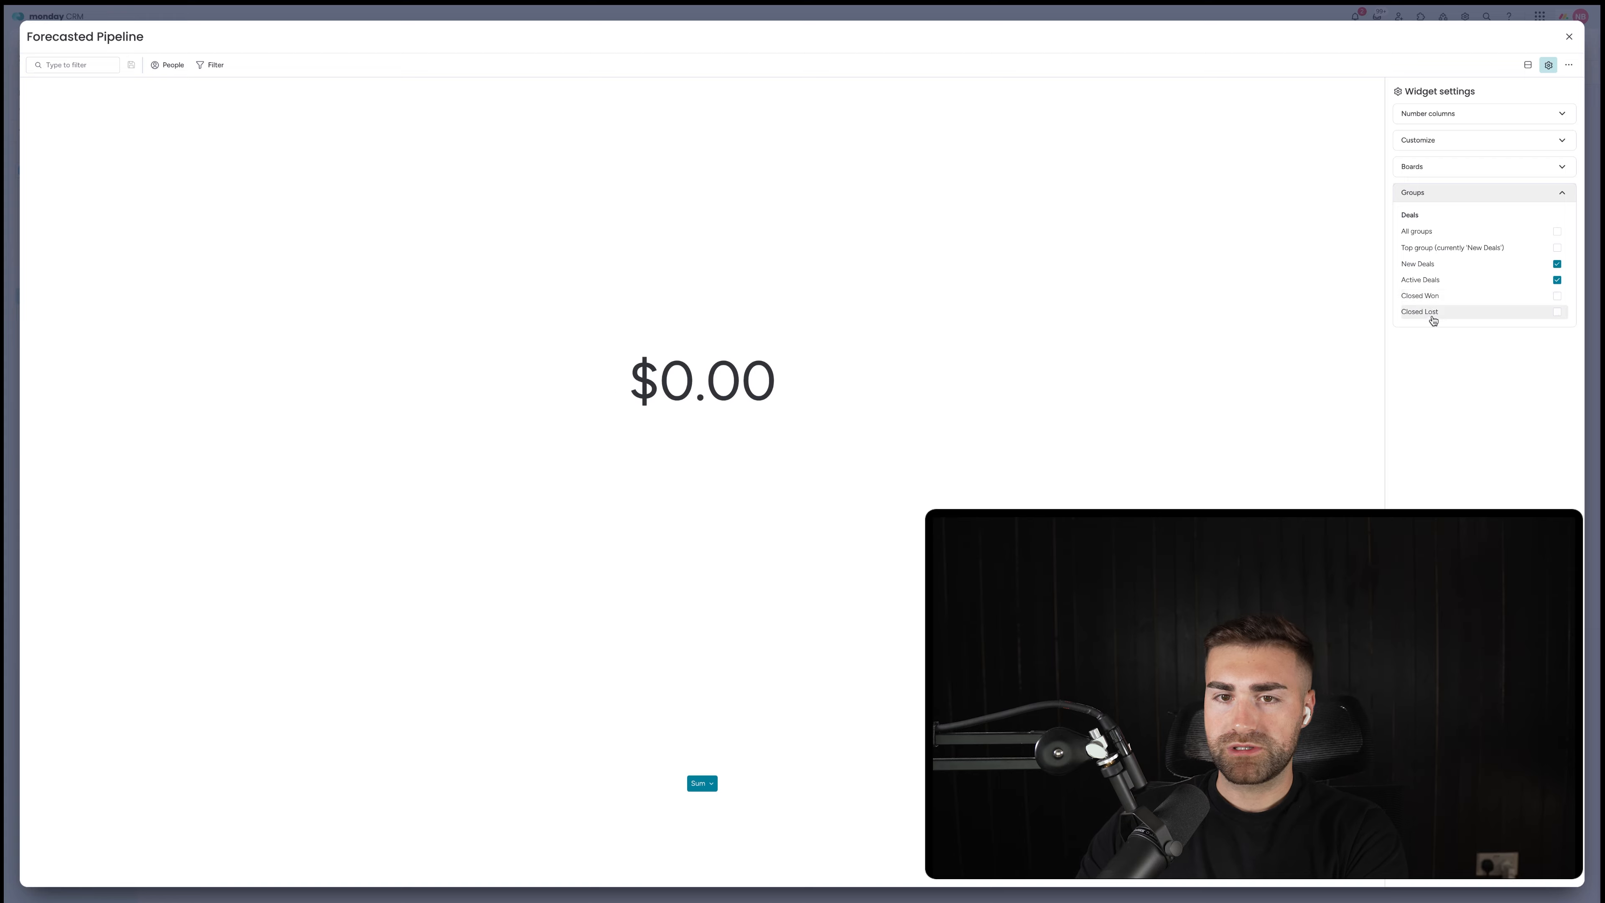
left_click(1569, 37)
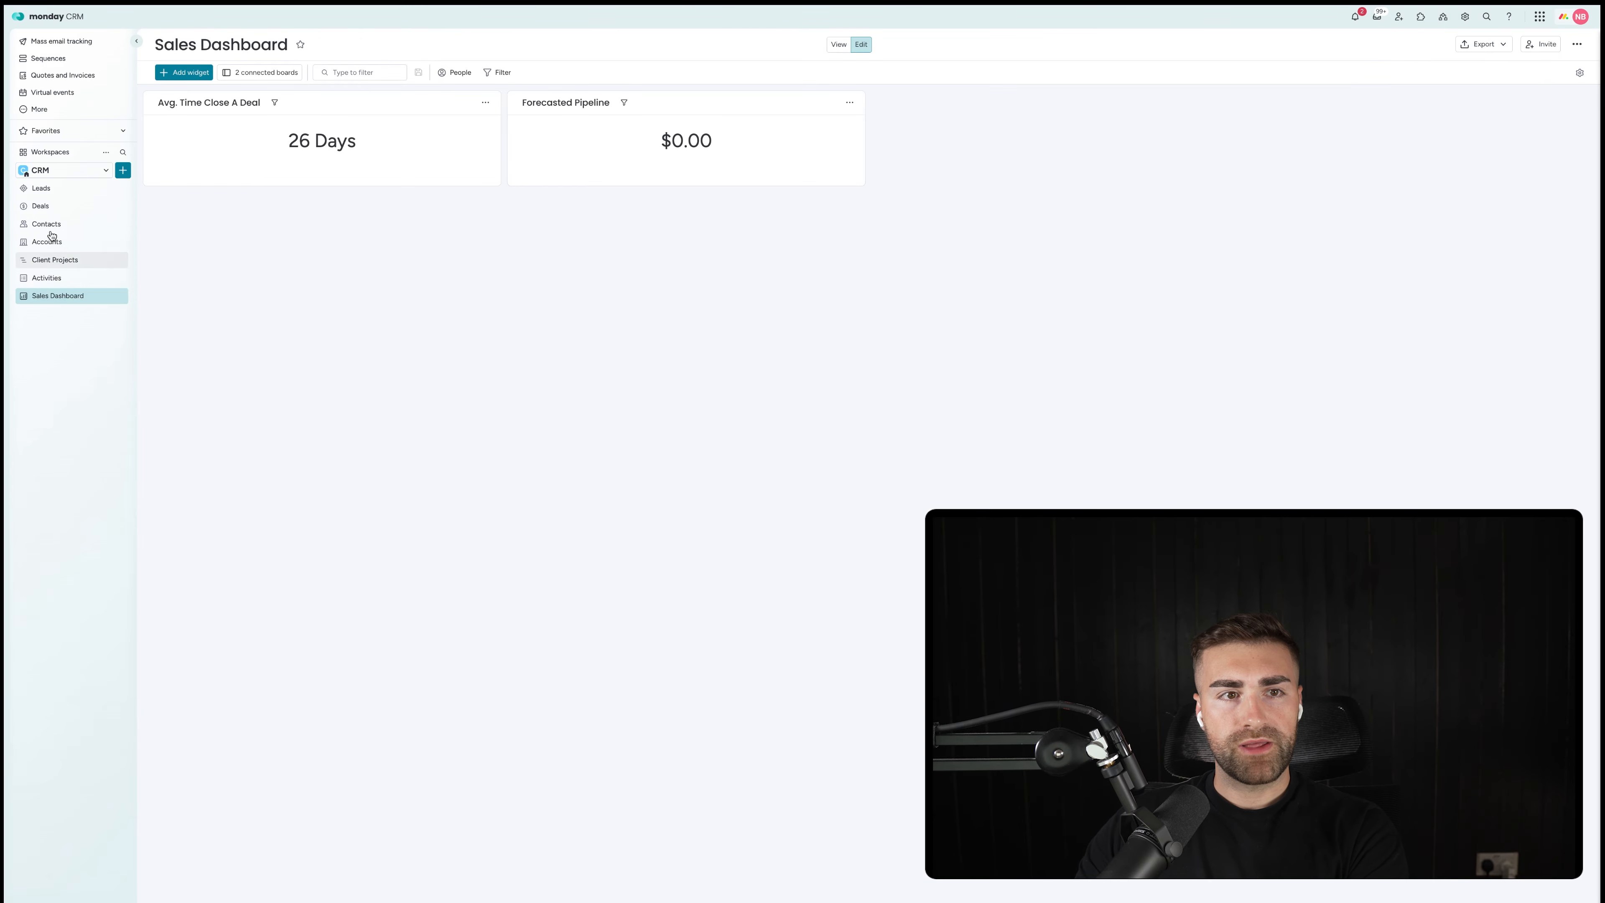
Step: On the Deals board, move DocuGen Demo into New Deals and DocuGen Demo (copy) into Active Deals
left_click(41, 207)
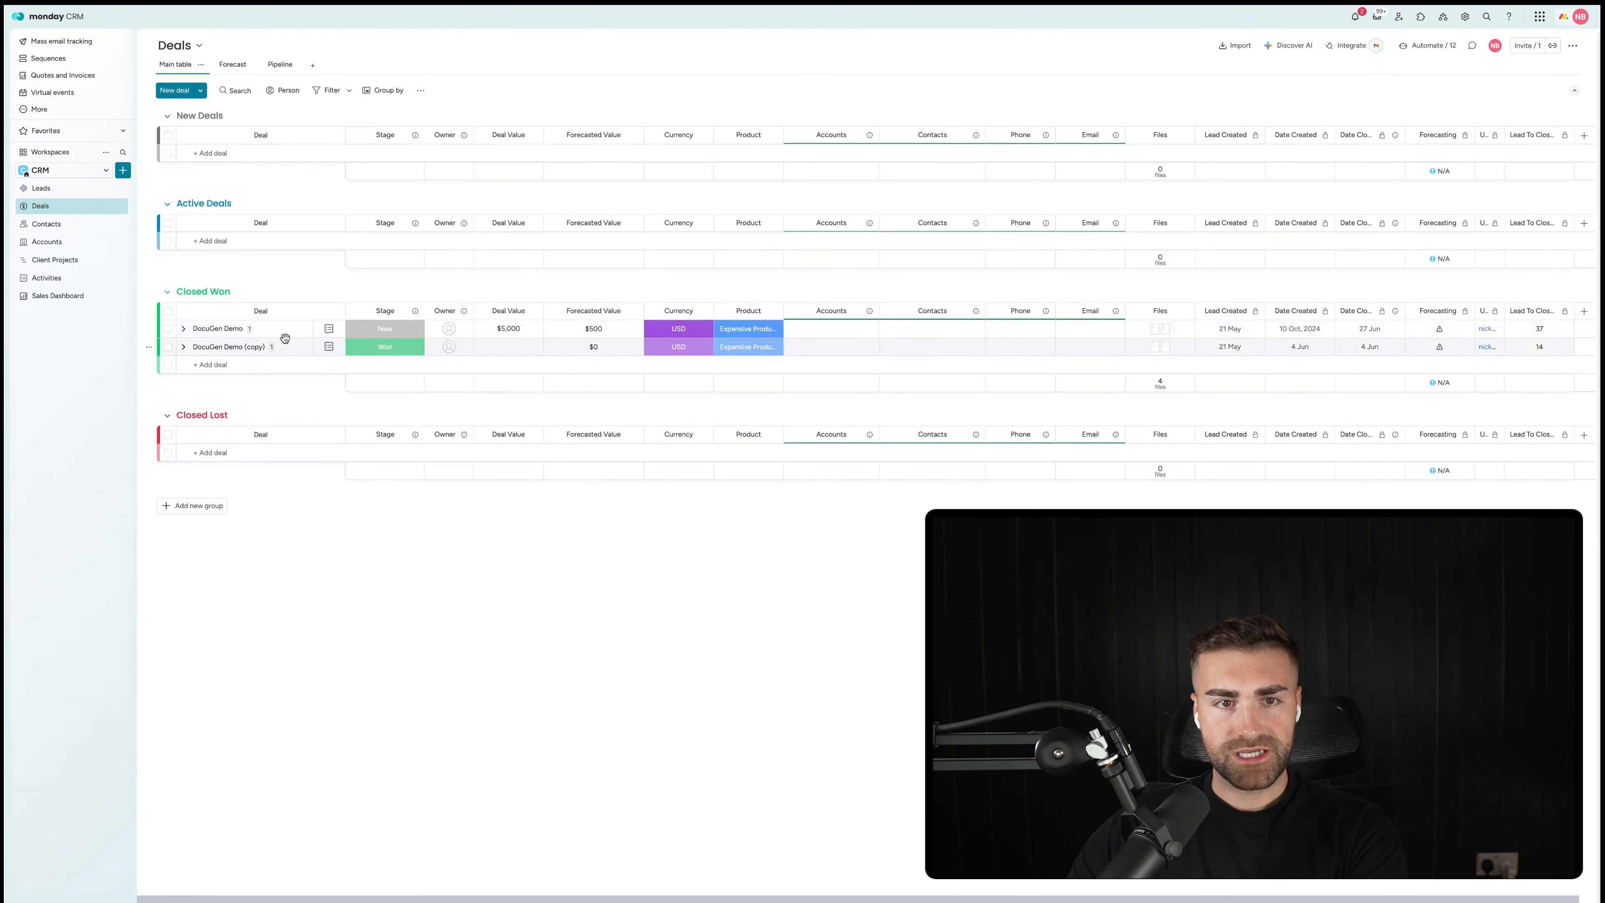
left_click_drag(240, 330, 242, 152)
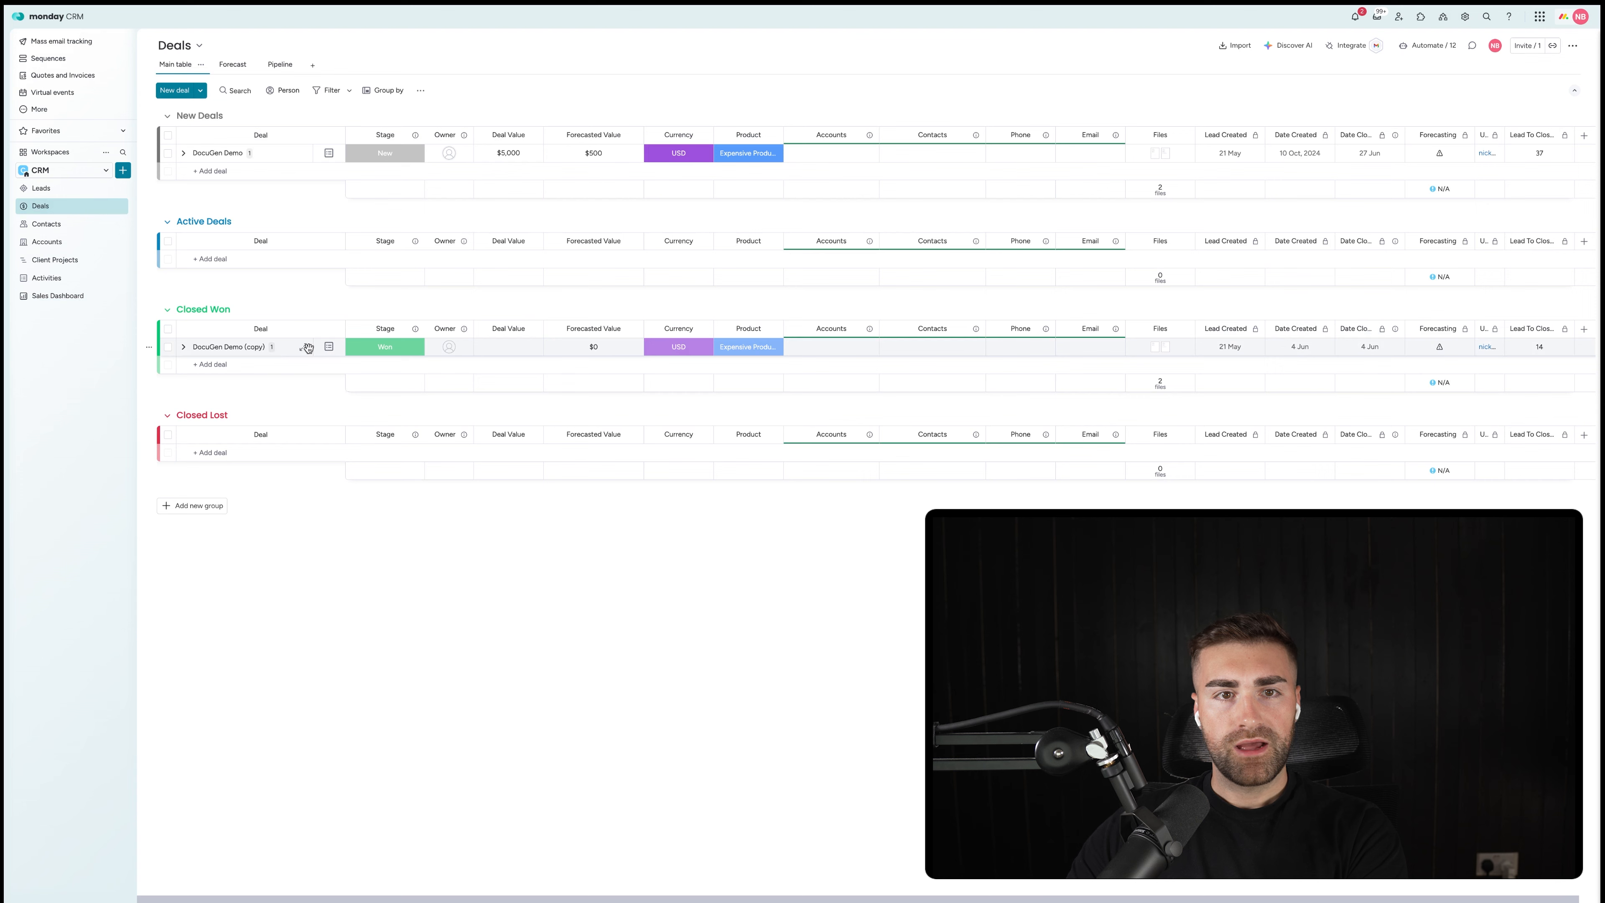
left_click_drag(310, 347, 298, 273)
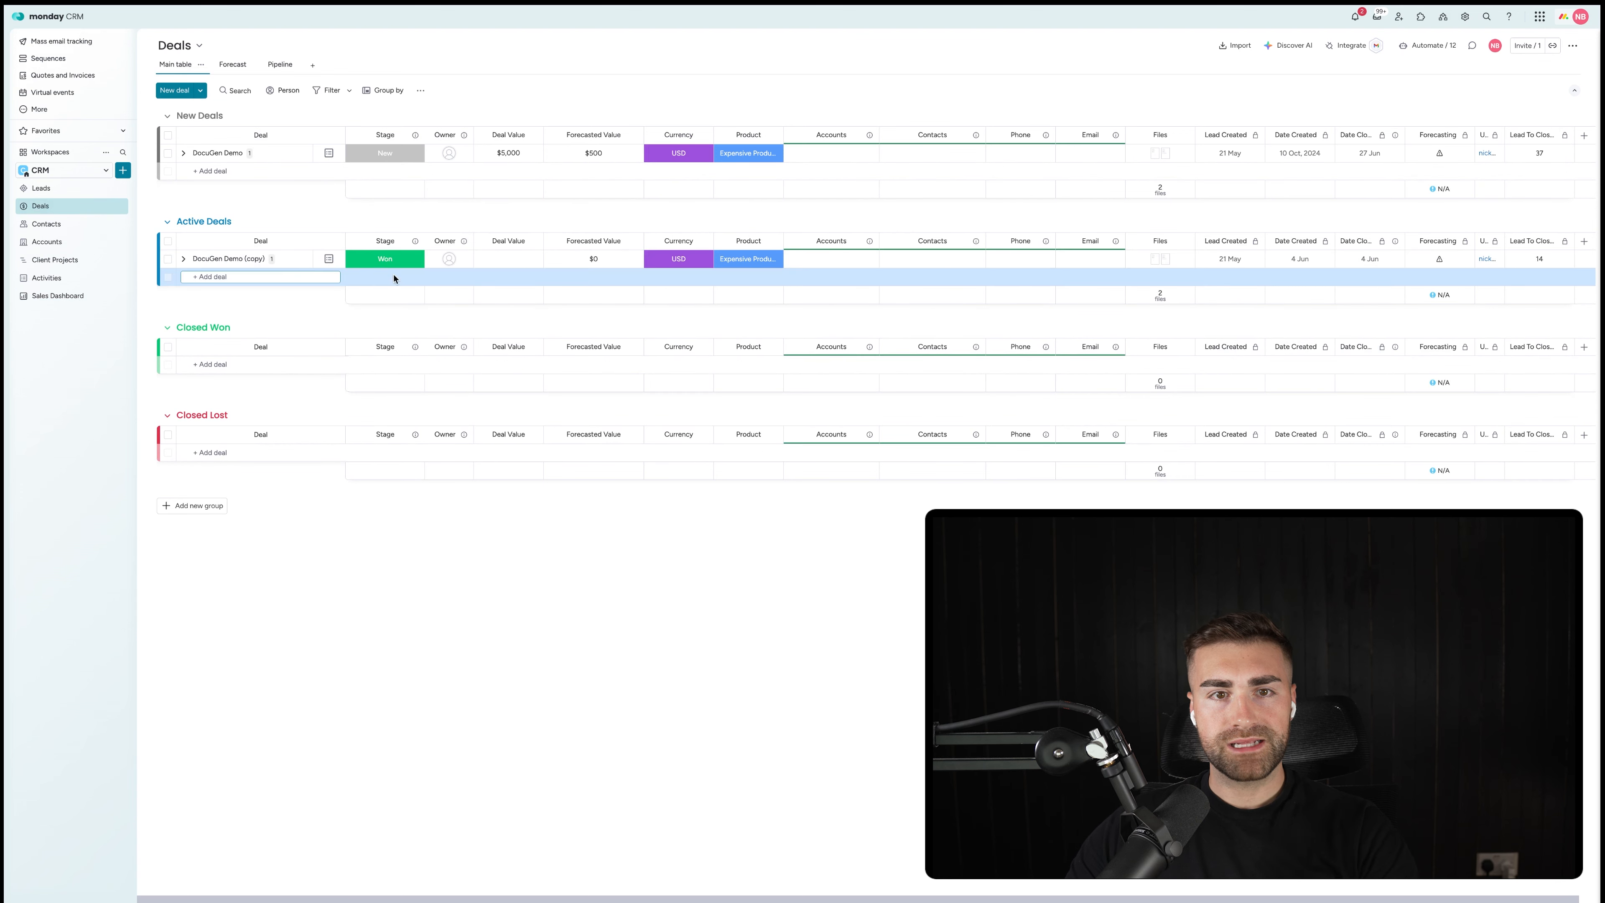
Step: Ask the Forecasted Value formula's AI assistant to also give 20% of the deal value when the stage is Discovery, and insert its formula
left_click(593, 257)
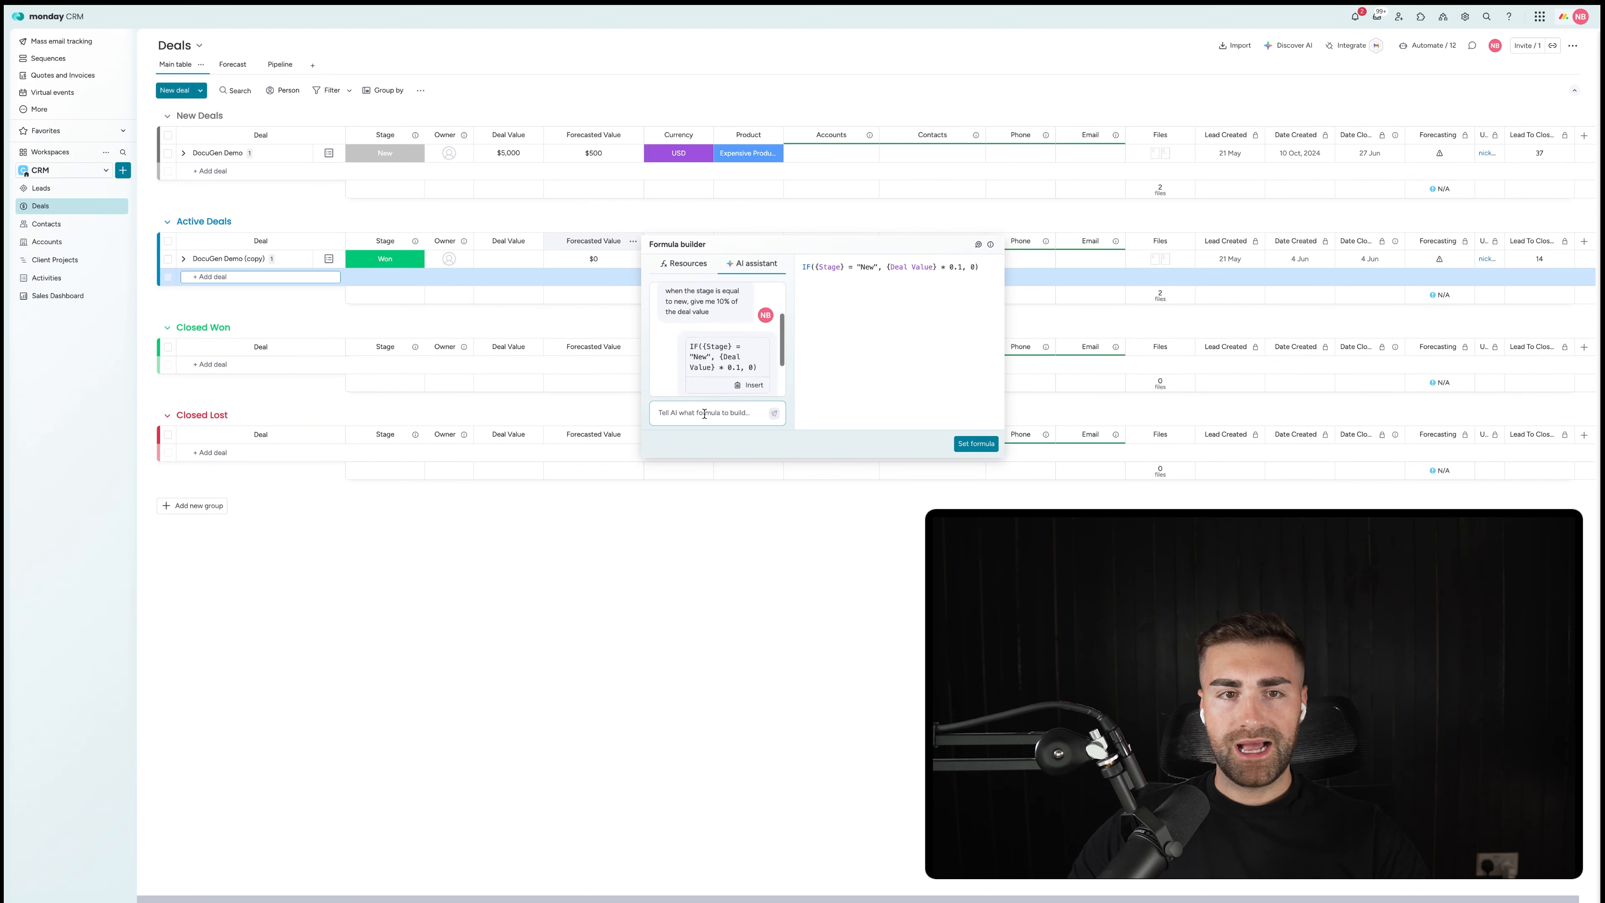
left_click(400, 271)
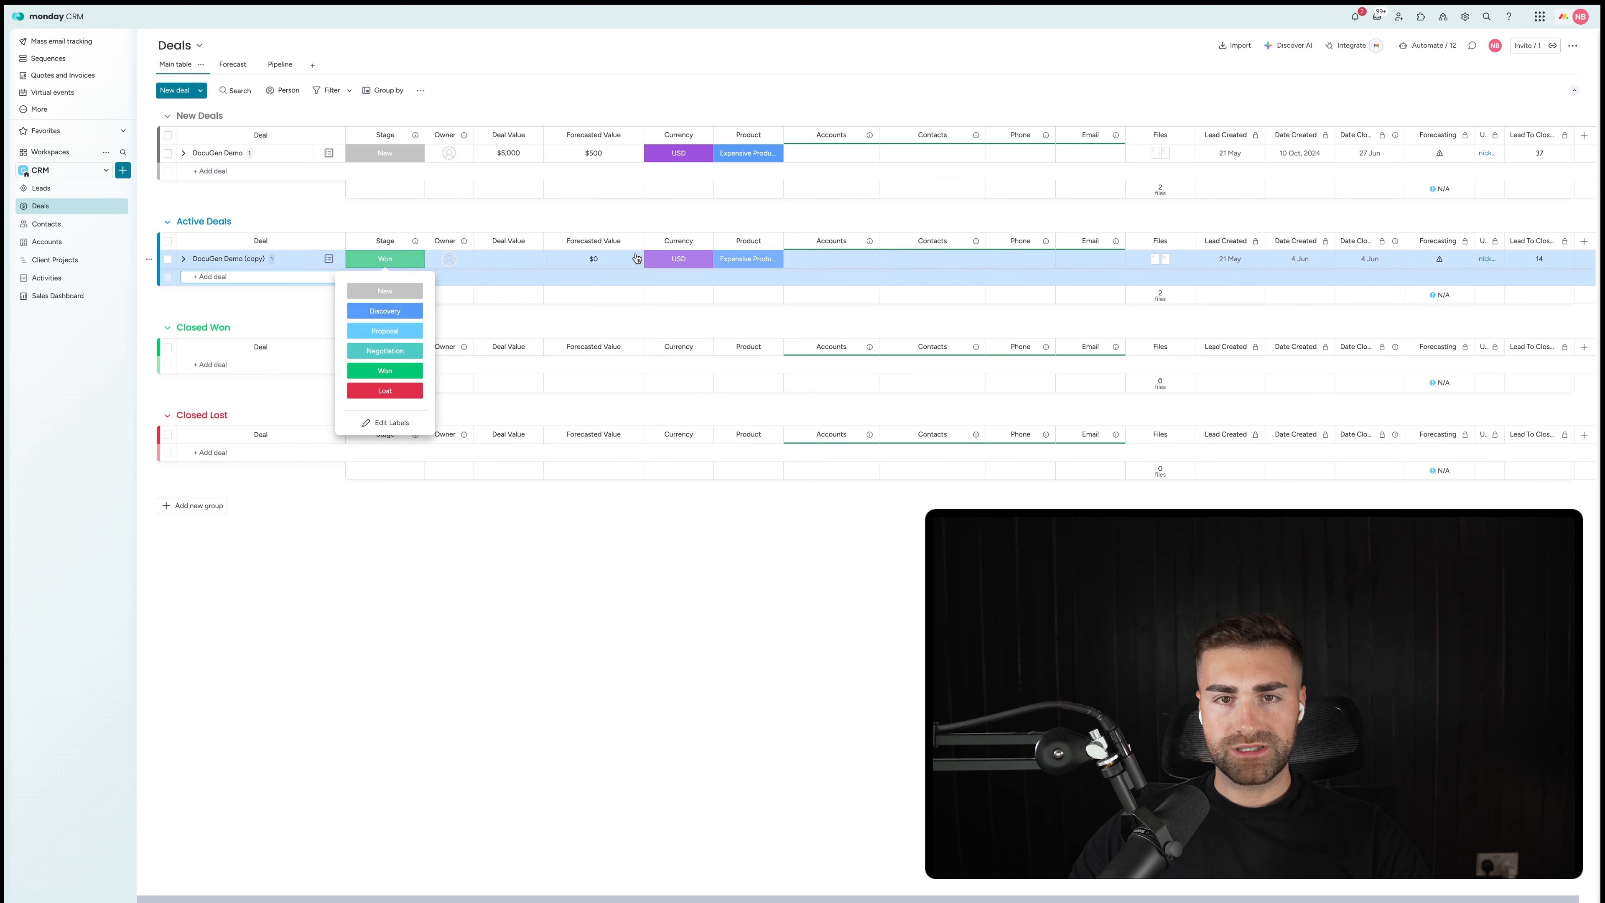
left_click(603, 261)
left_click(752, 262)
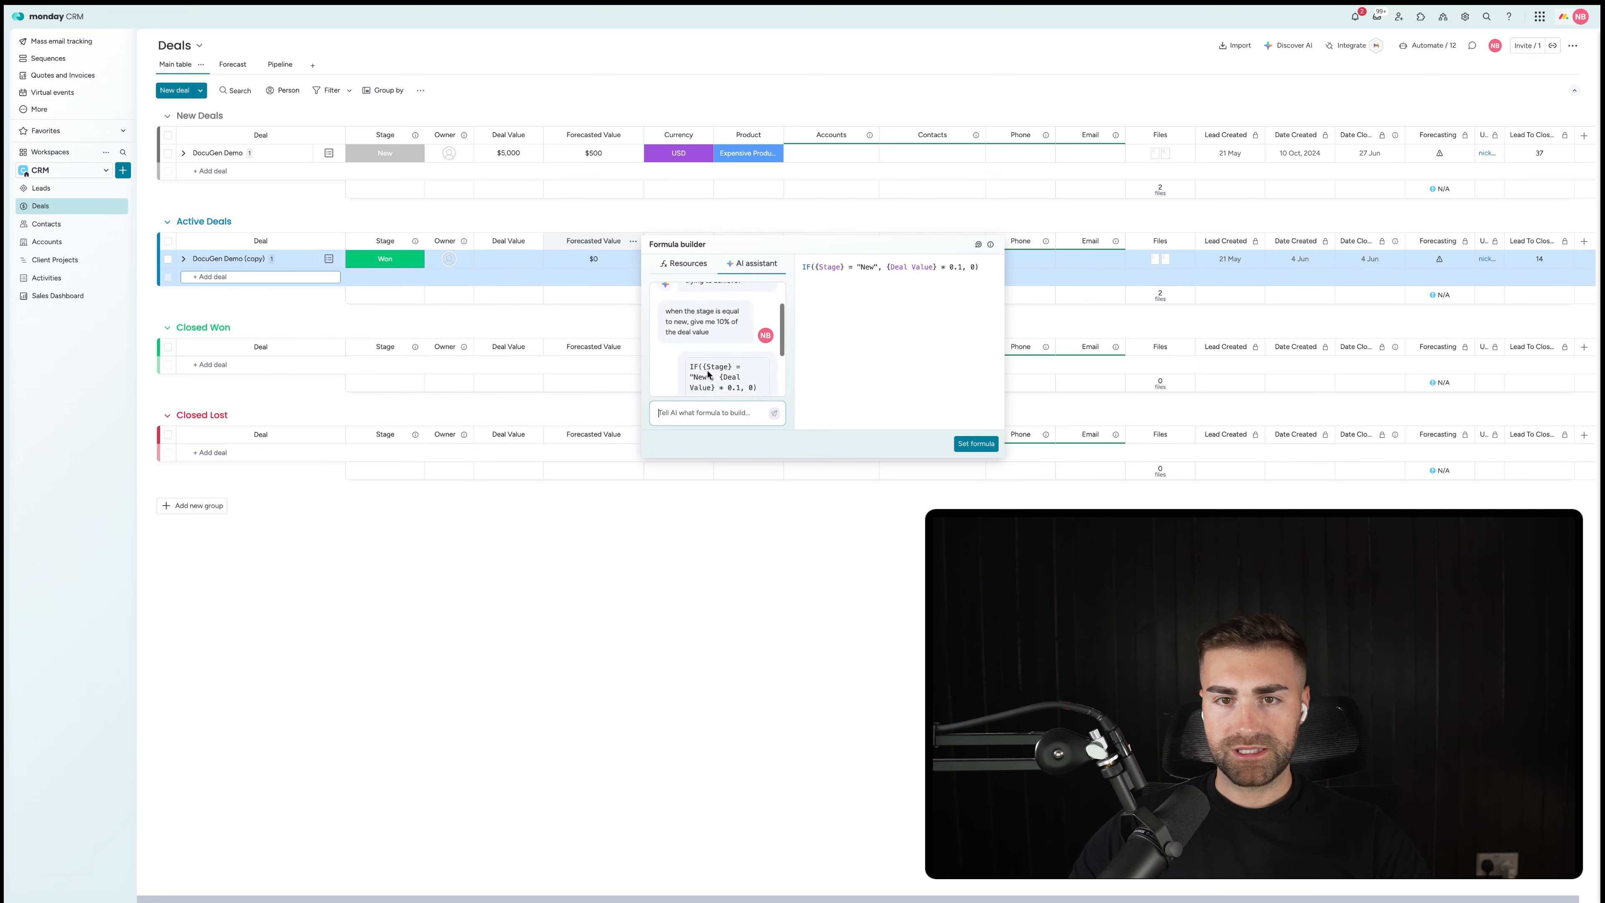
type("and also when stage is dis")
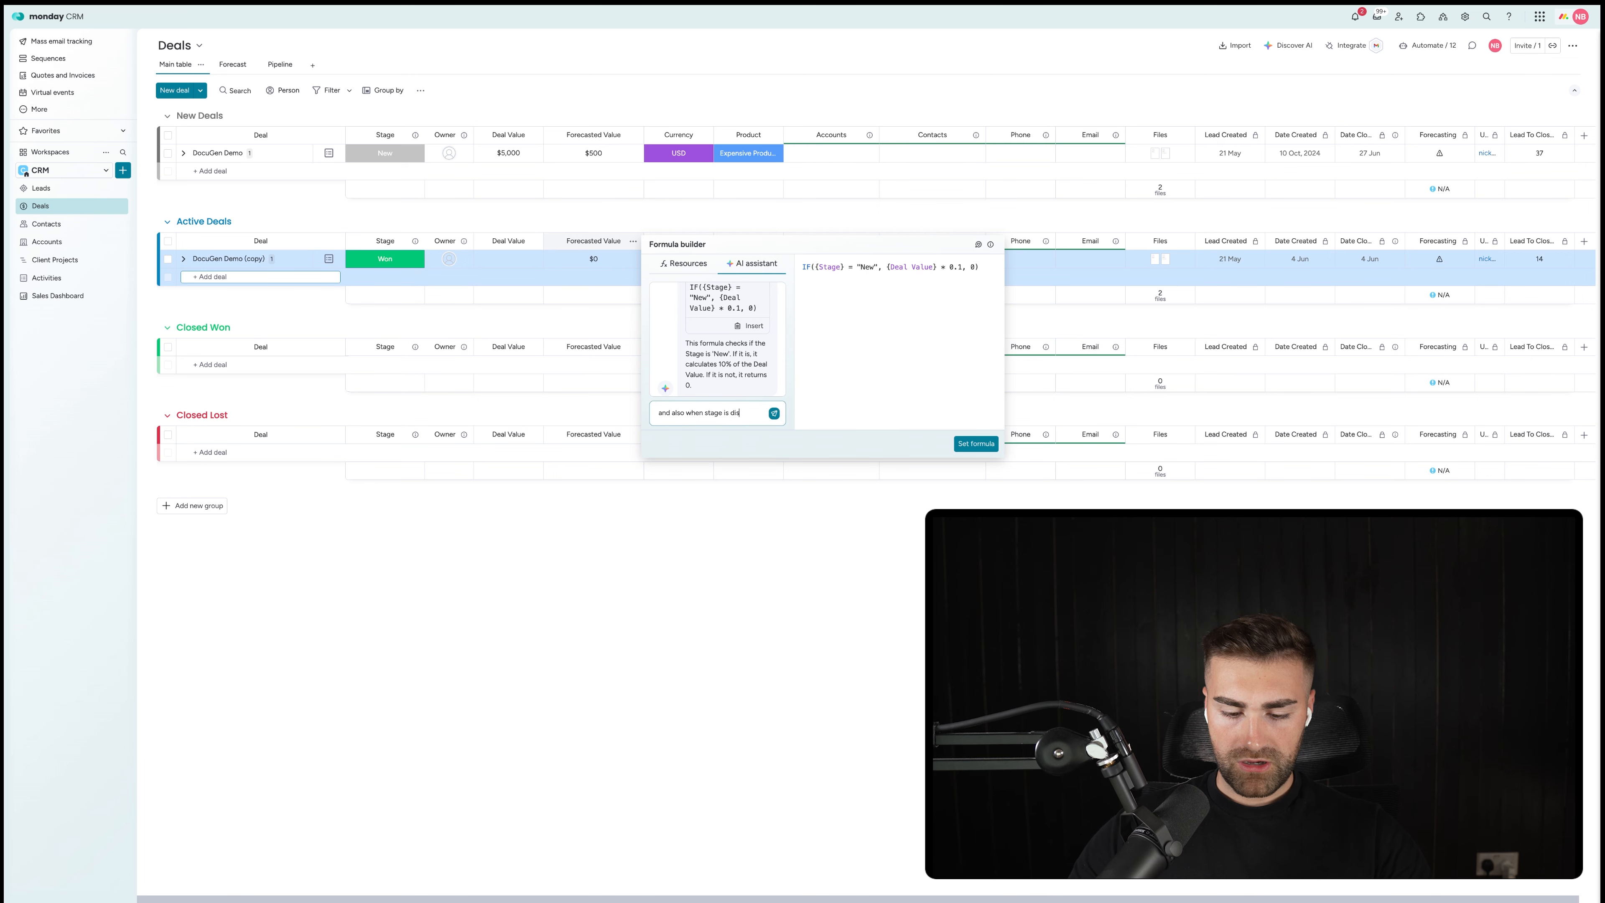
type("e me")
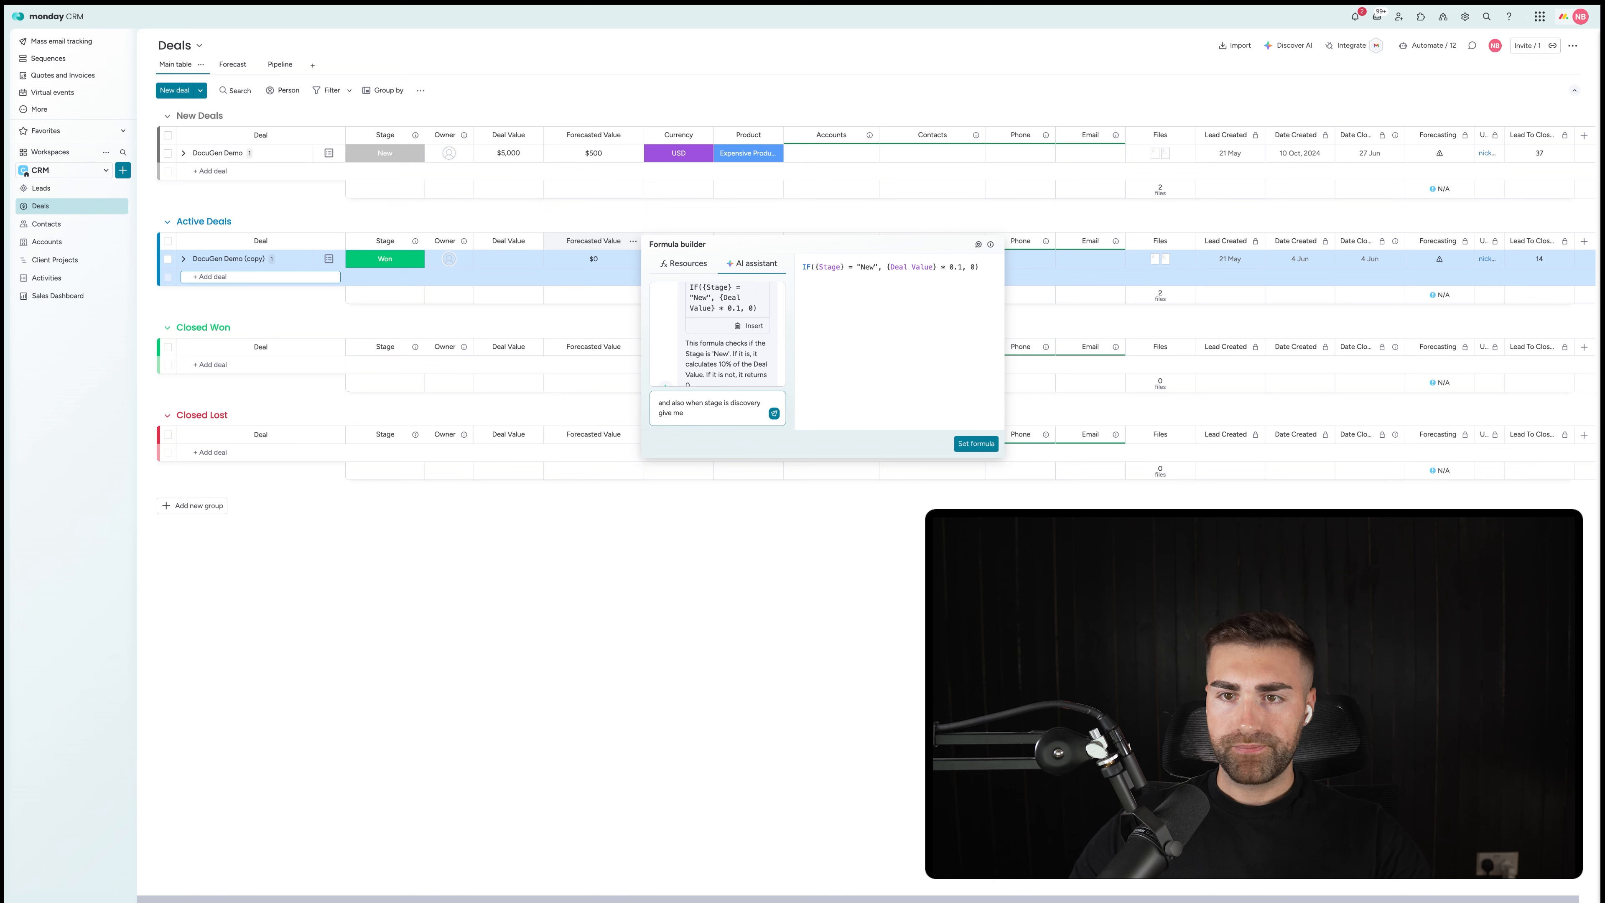
type(" 20% ")
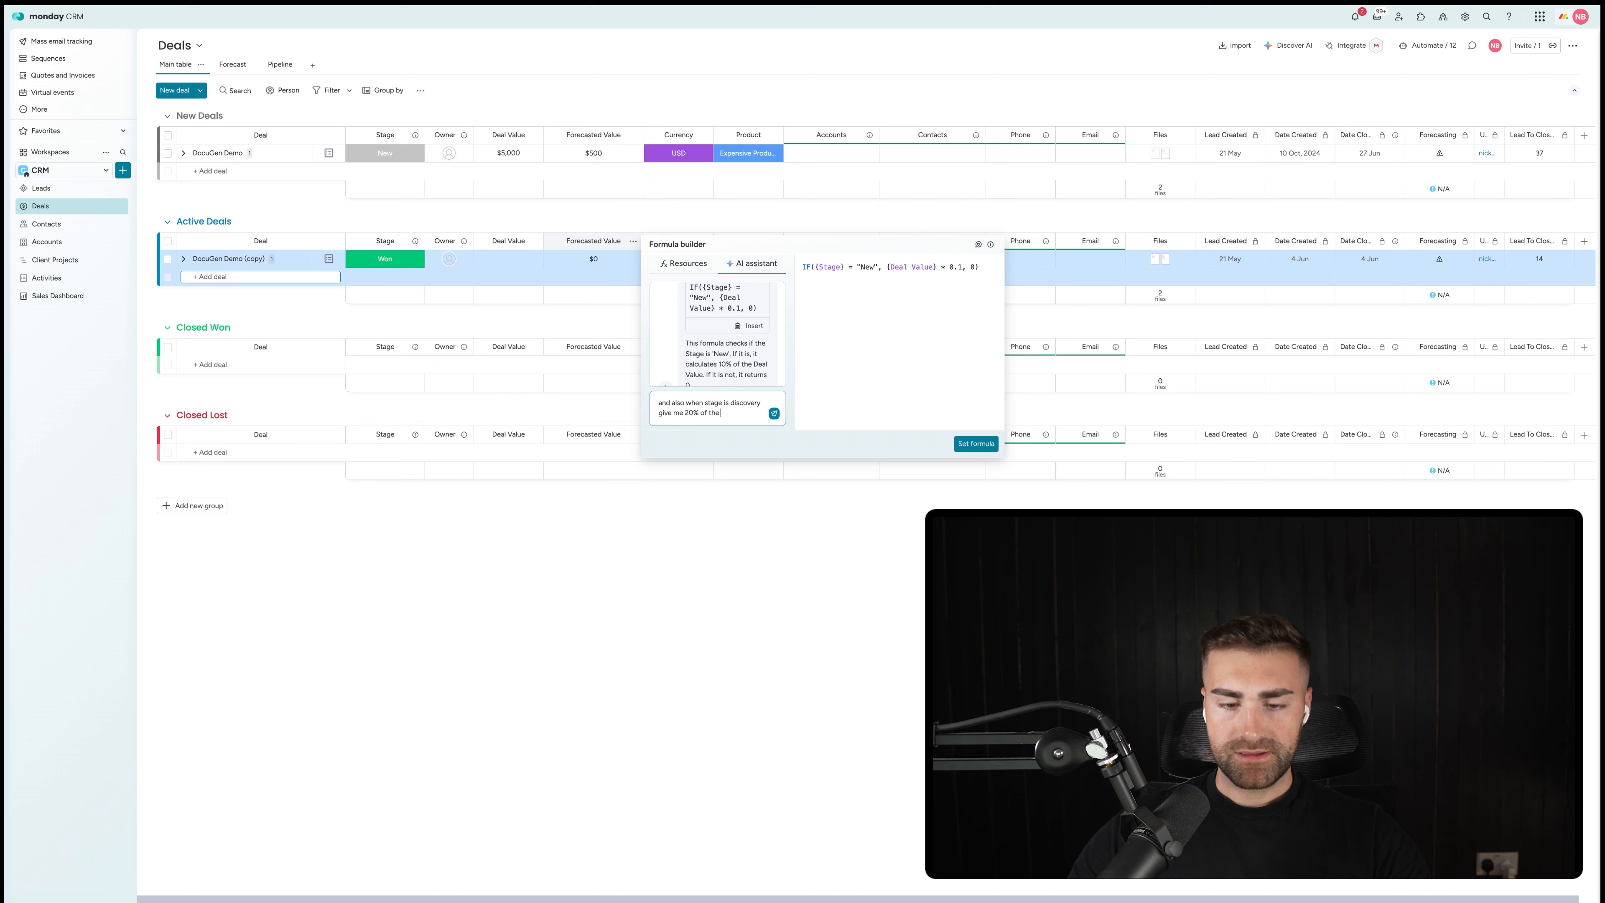
type("of the deal value")
key("Return")
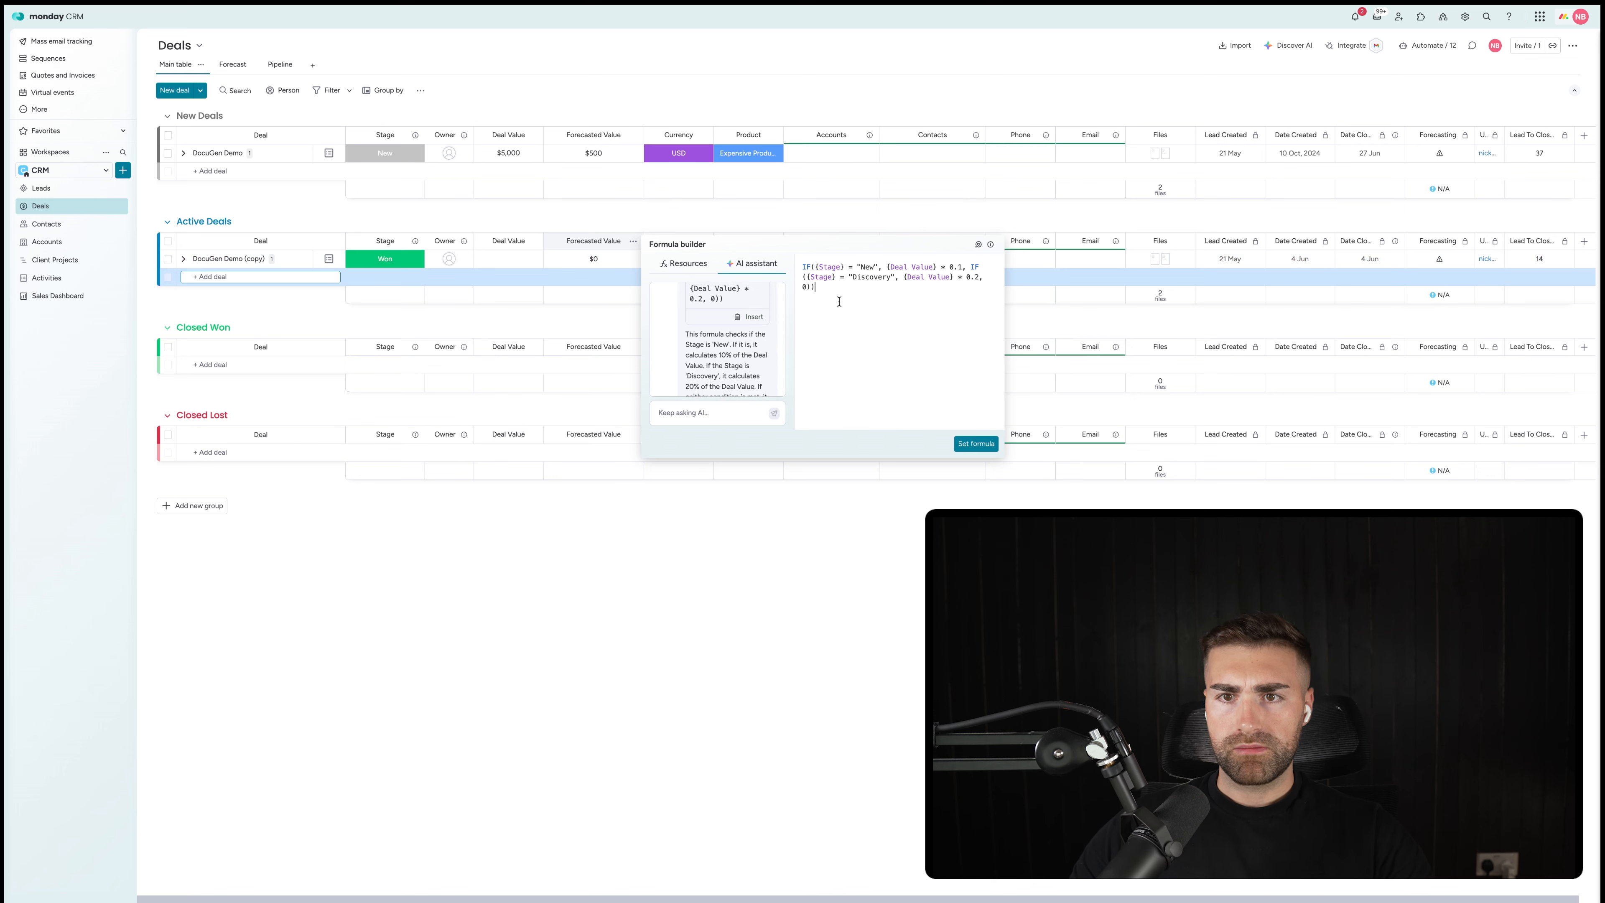
Step: Ask the AI assistant to make both stage conditions work together, then insert the returned formula and save it
key("ctrl+a")
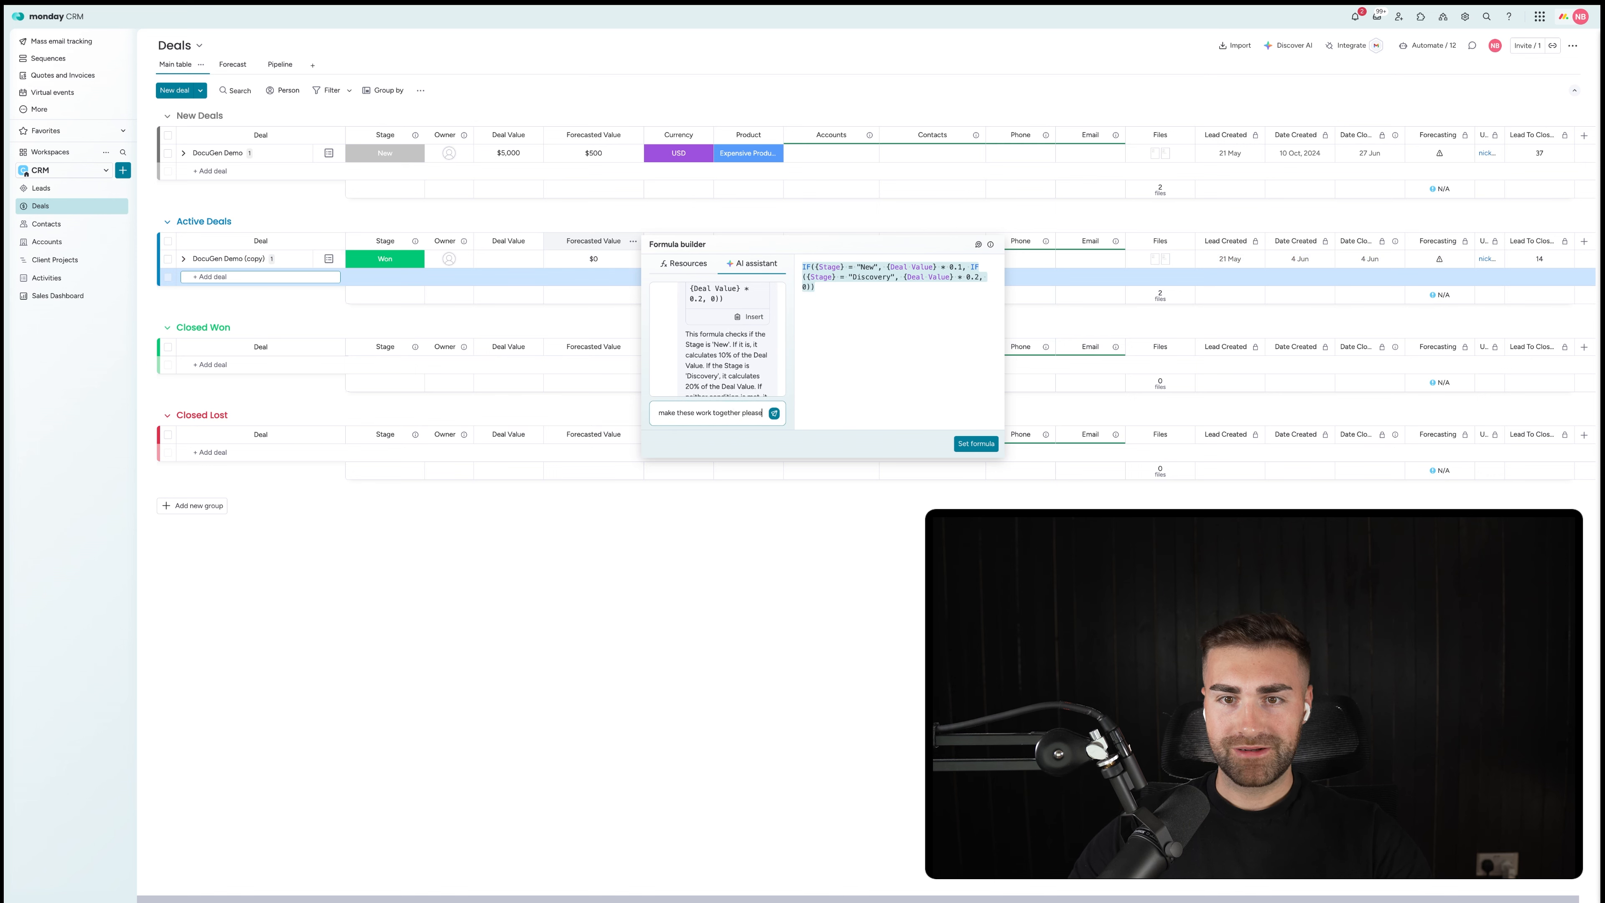
left_click(774, 413)
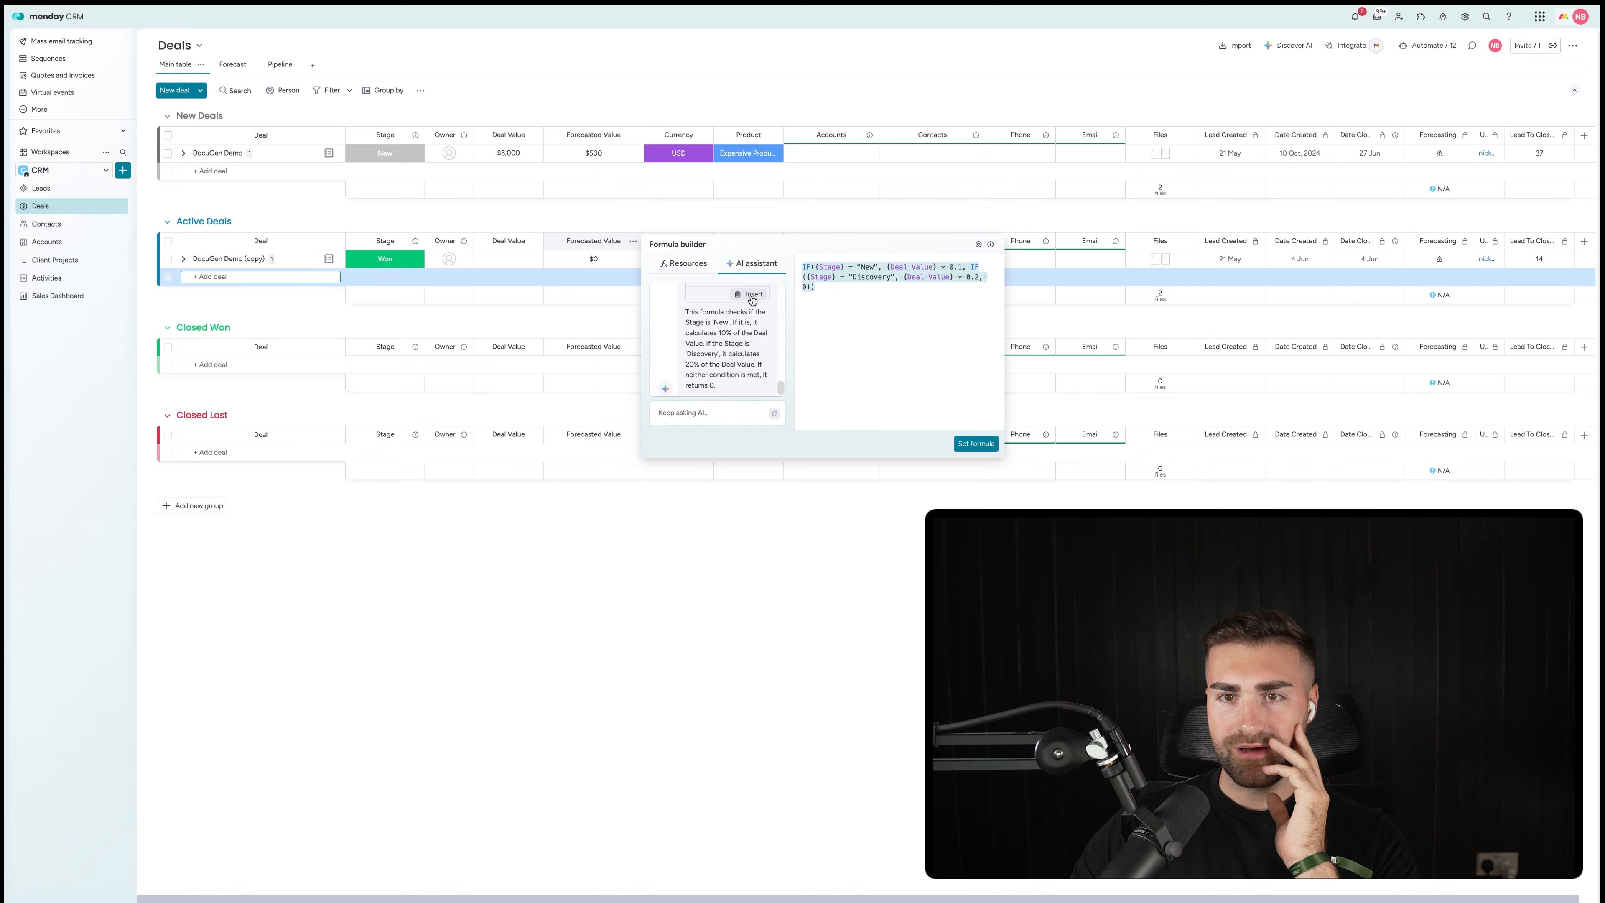
left_click(752, 297)
left_click(973, 444)
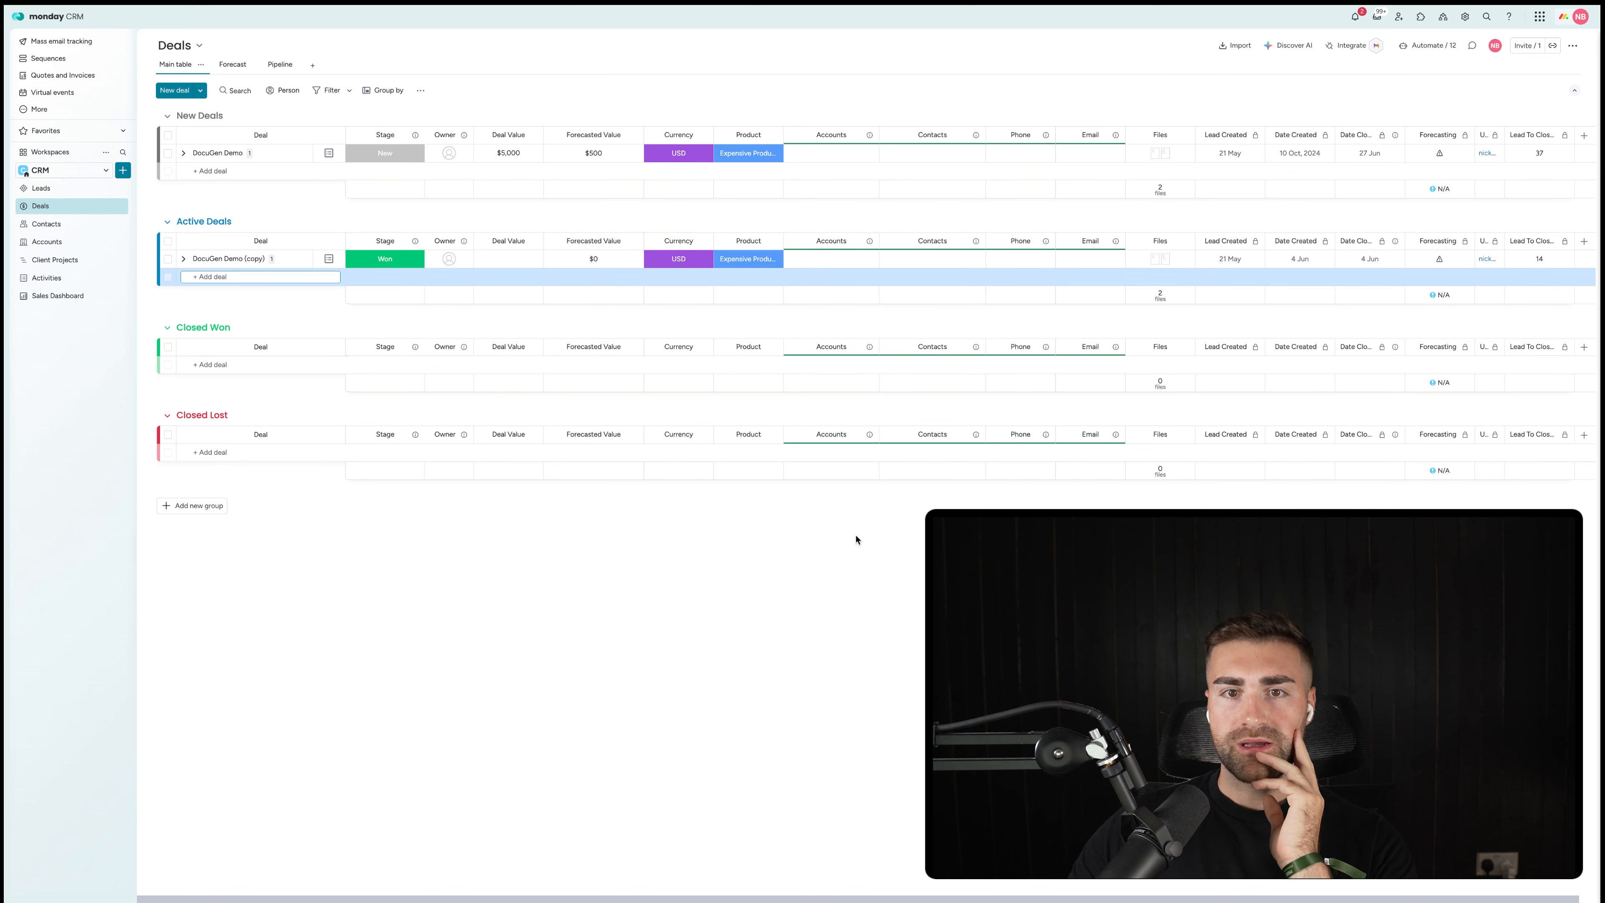
Step: Set DocuGen Demo (copy) to the Discovery stage with a deal value of 10,000, and check the Sales Dashboard
left_click(366, 260)
left_click(387, 319)
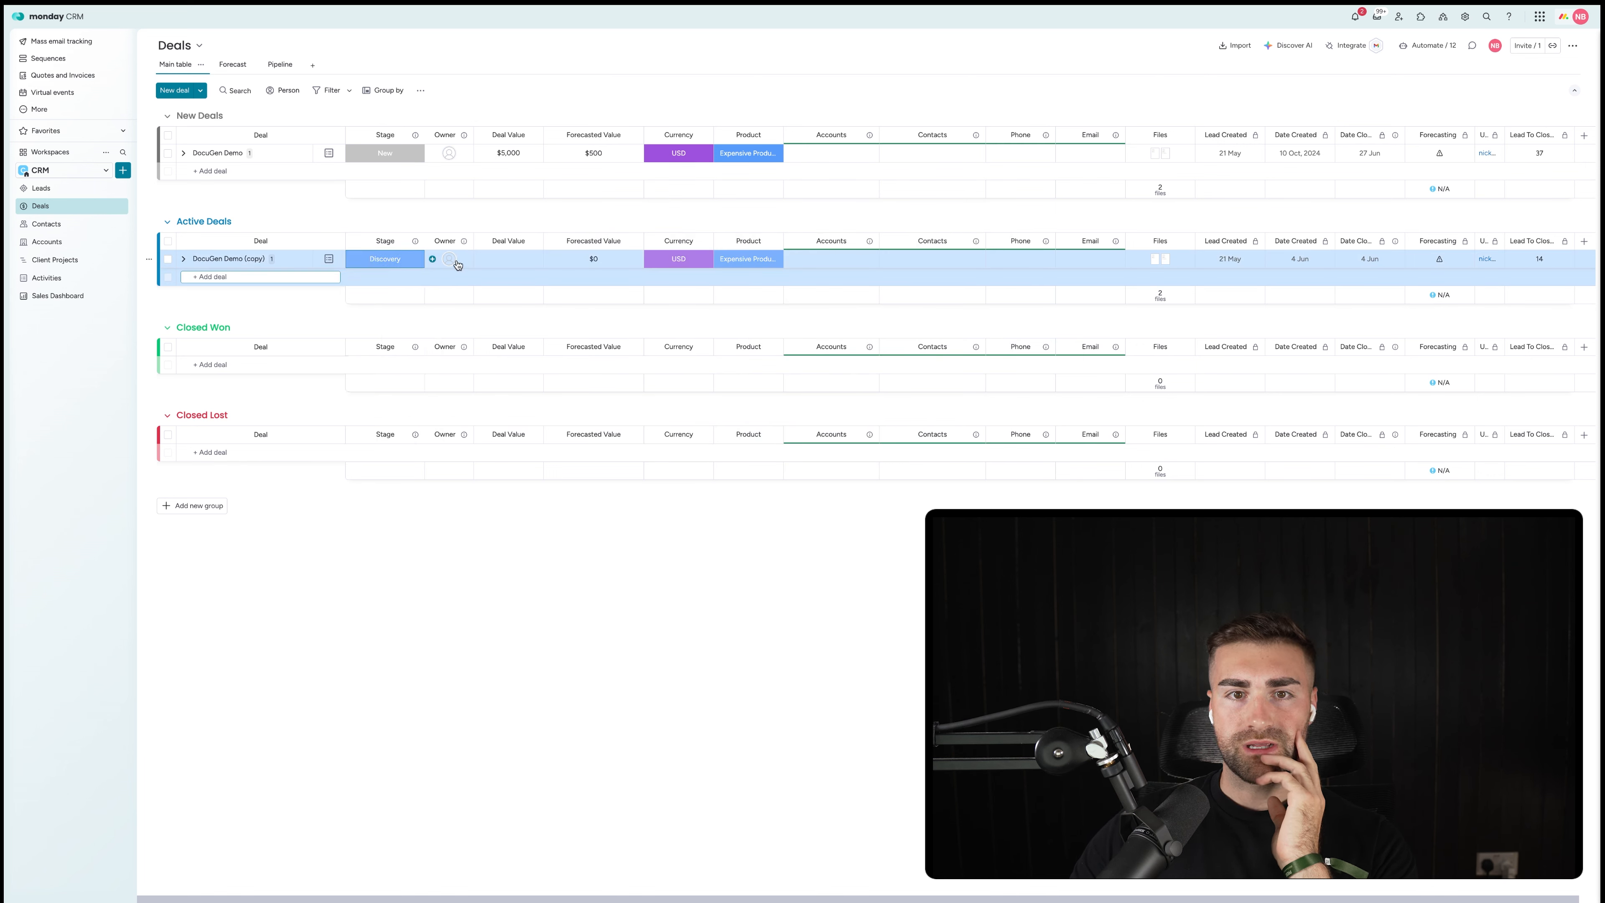
left_click(508, 259)
type("10")
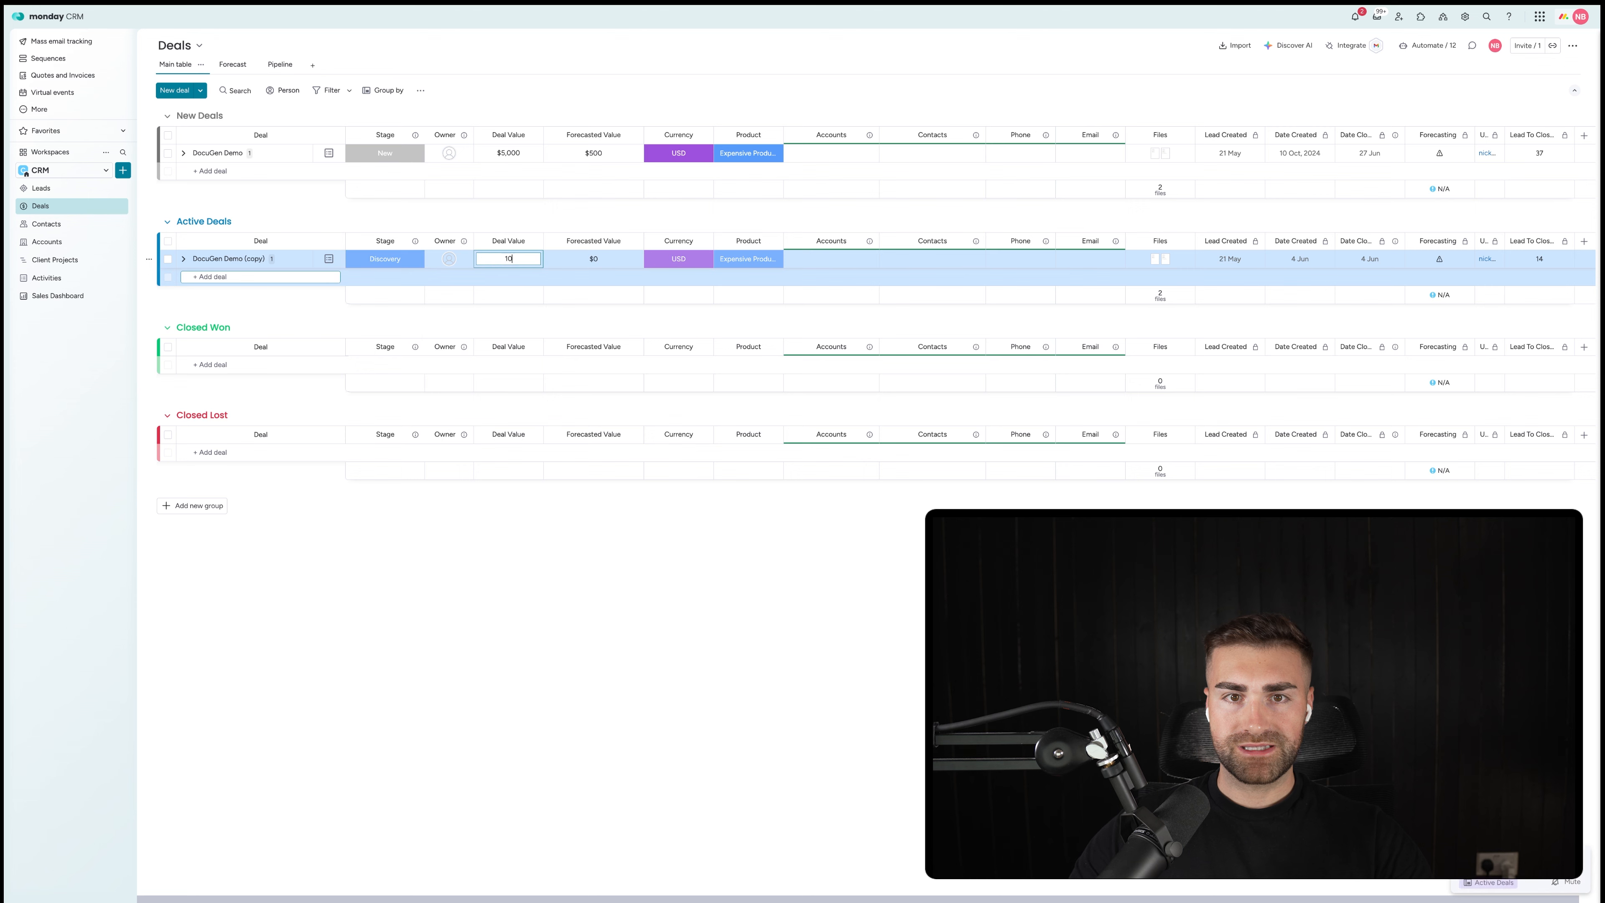
type(",000")
key("Return")
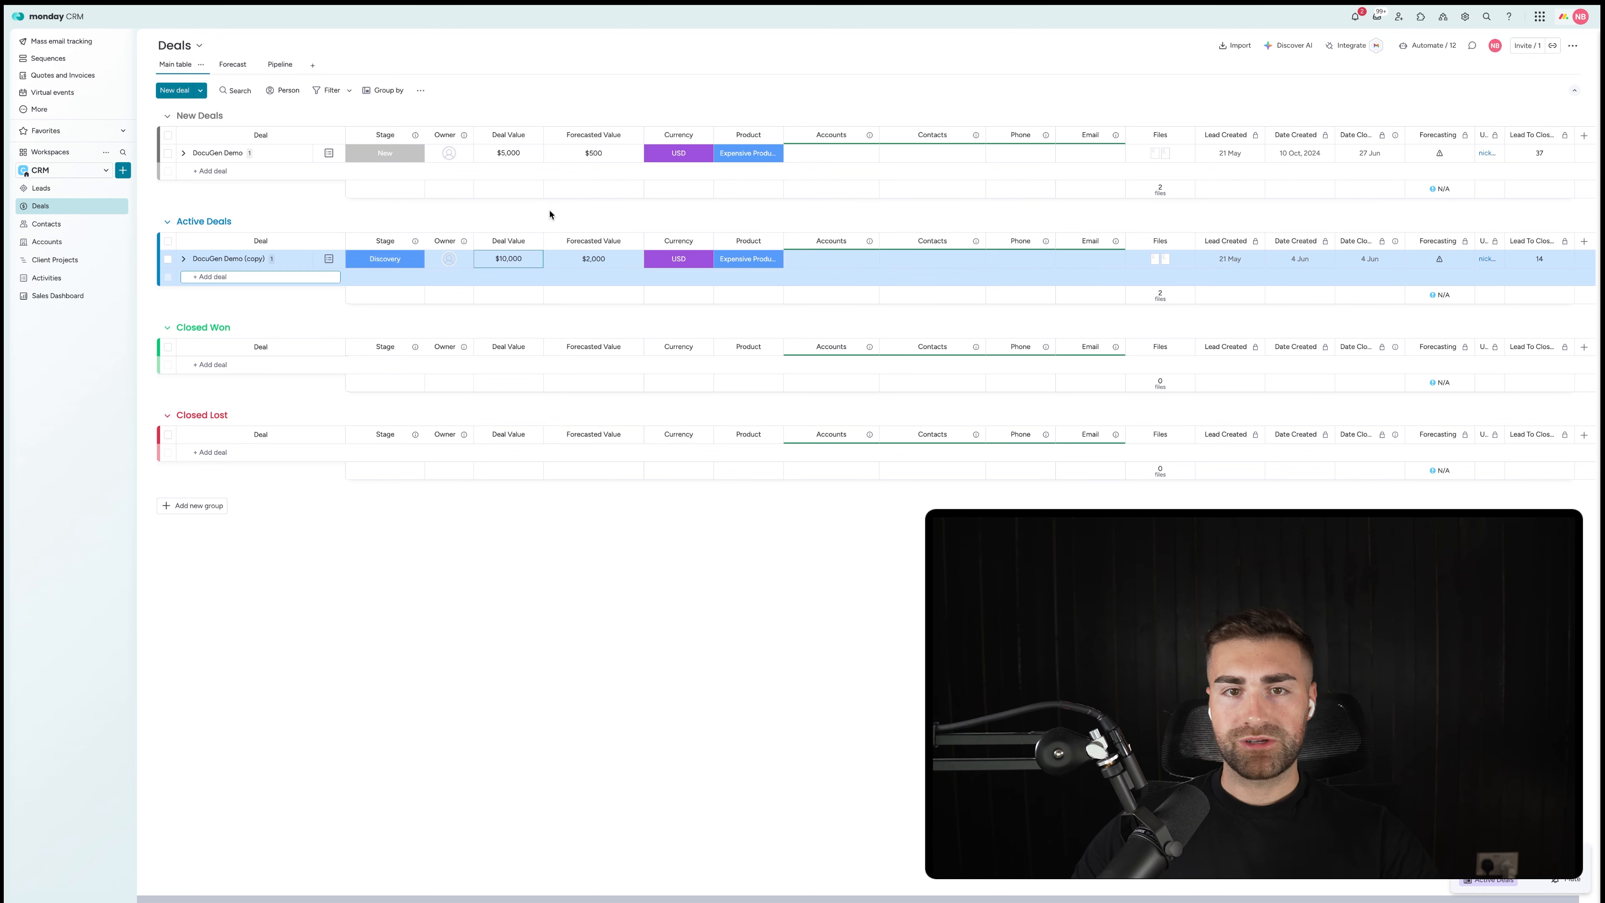
left_click(65, 300)
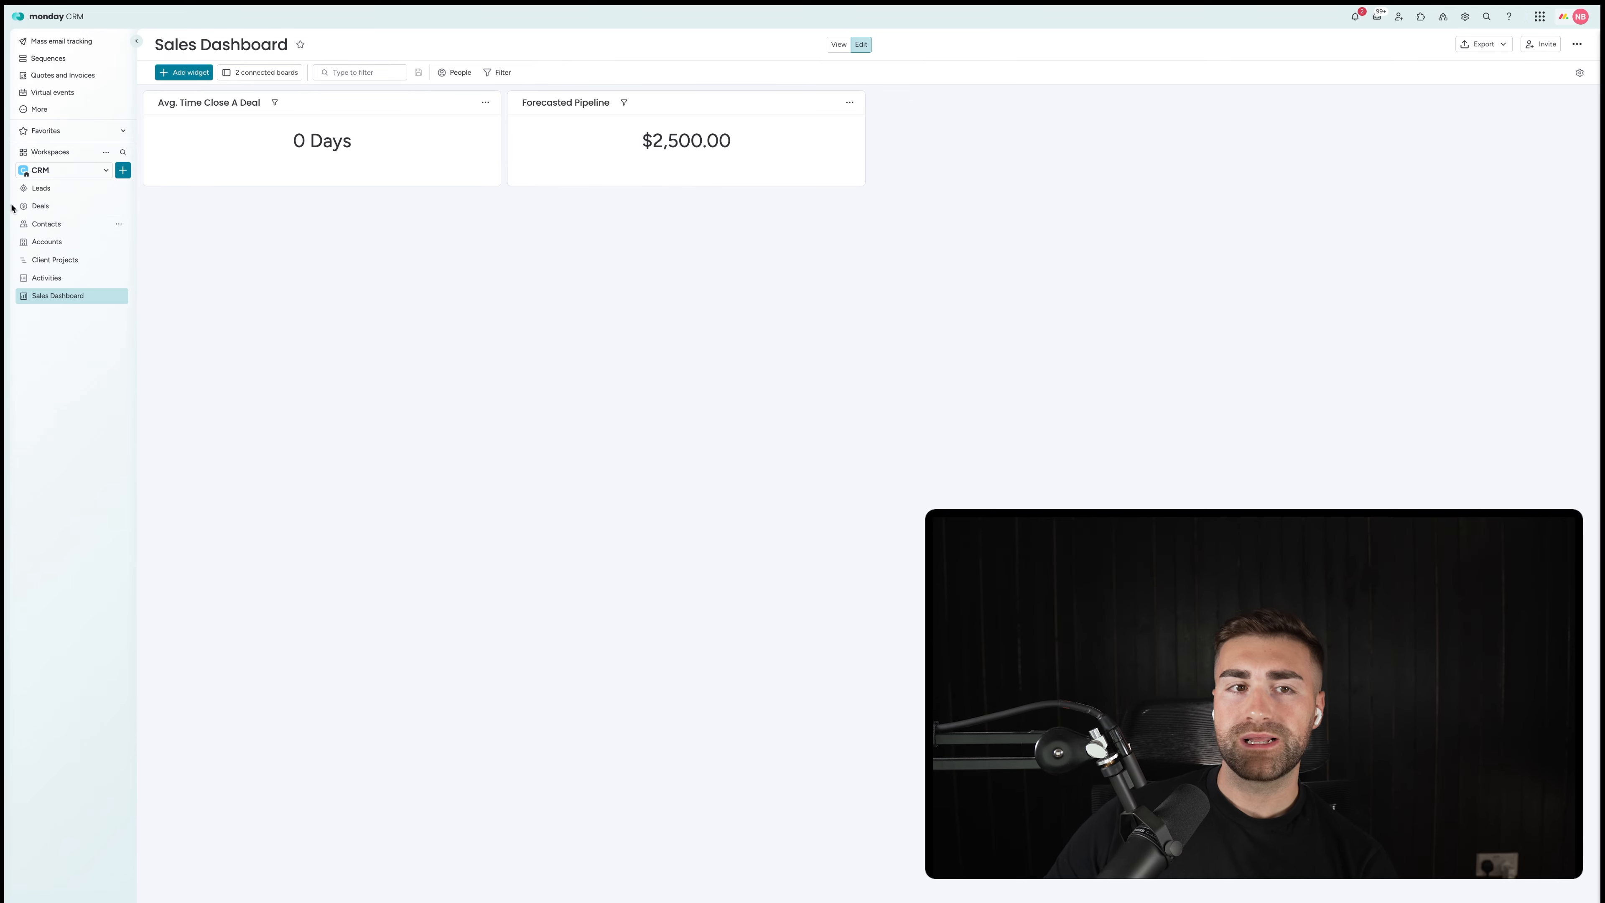
Step: On the Deals board, add a Date column named Exp. Close Date after Forecasted Value and widen it to fit its title
left_click(52, 215)
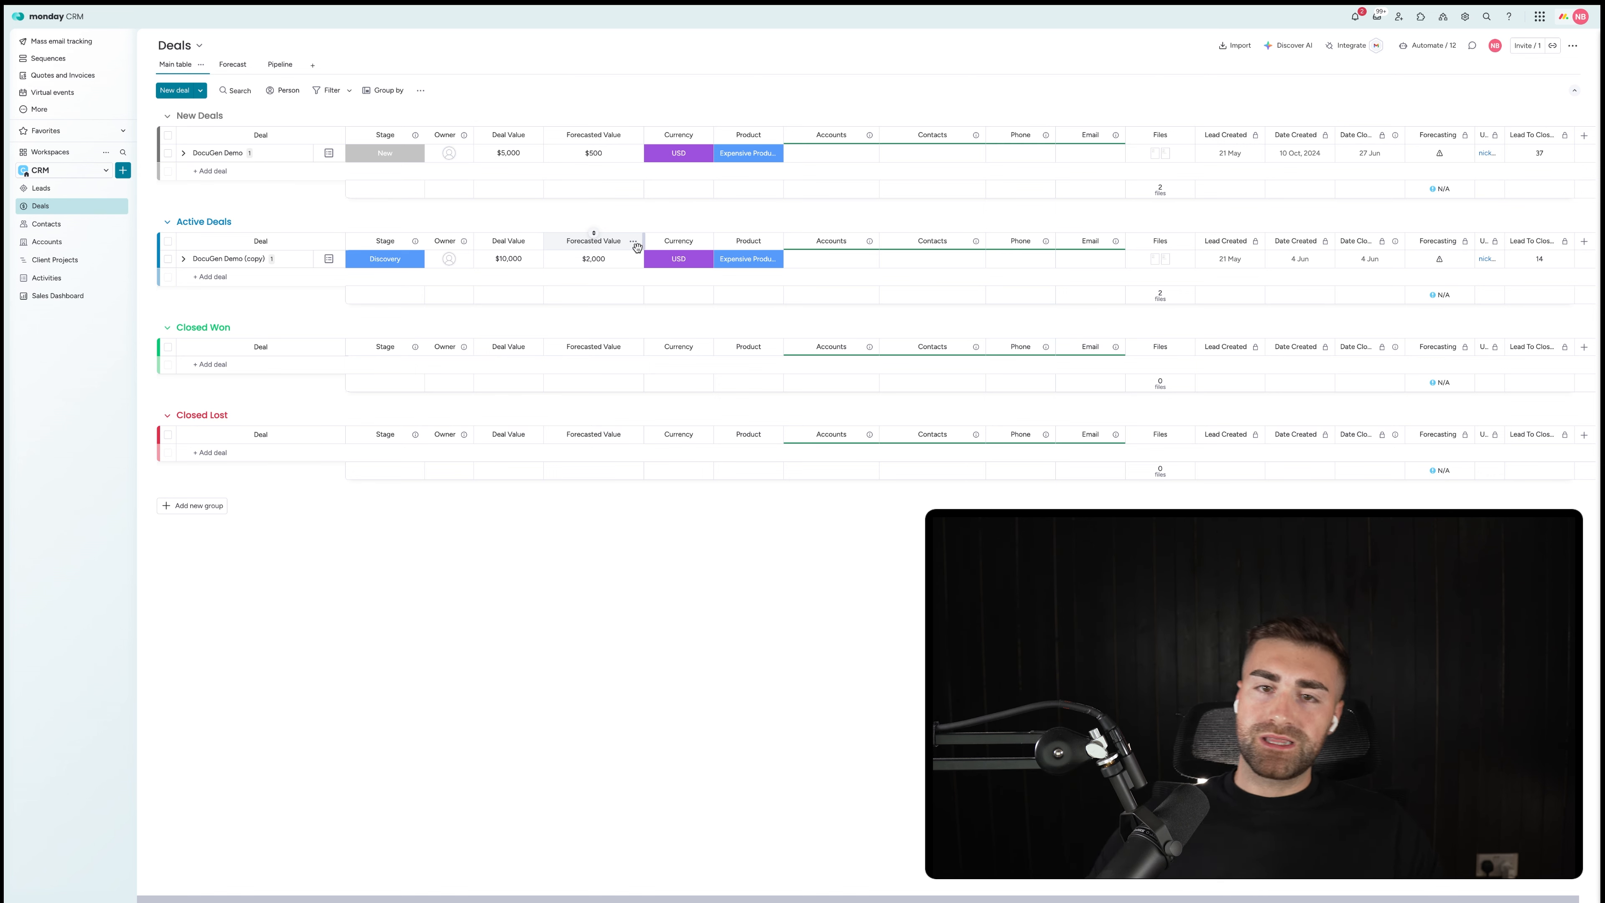
left_click(632, 242)
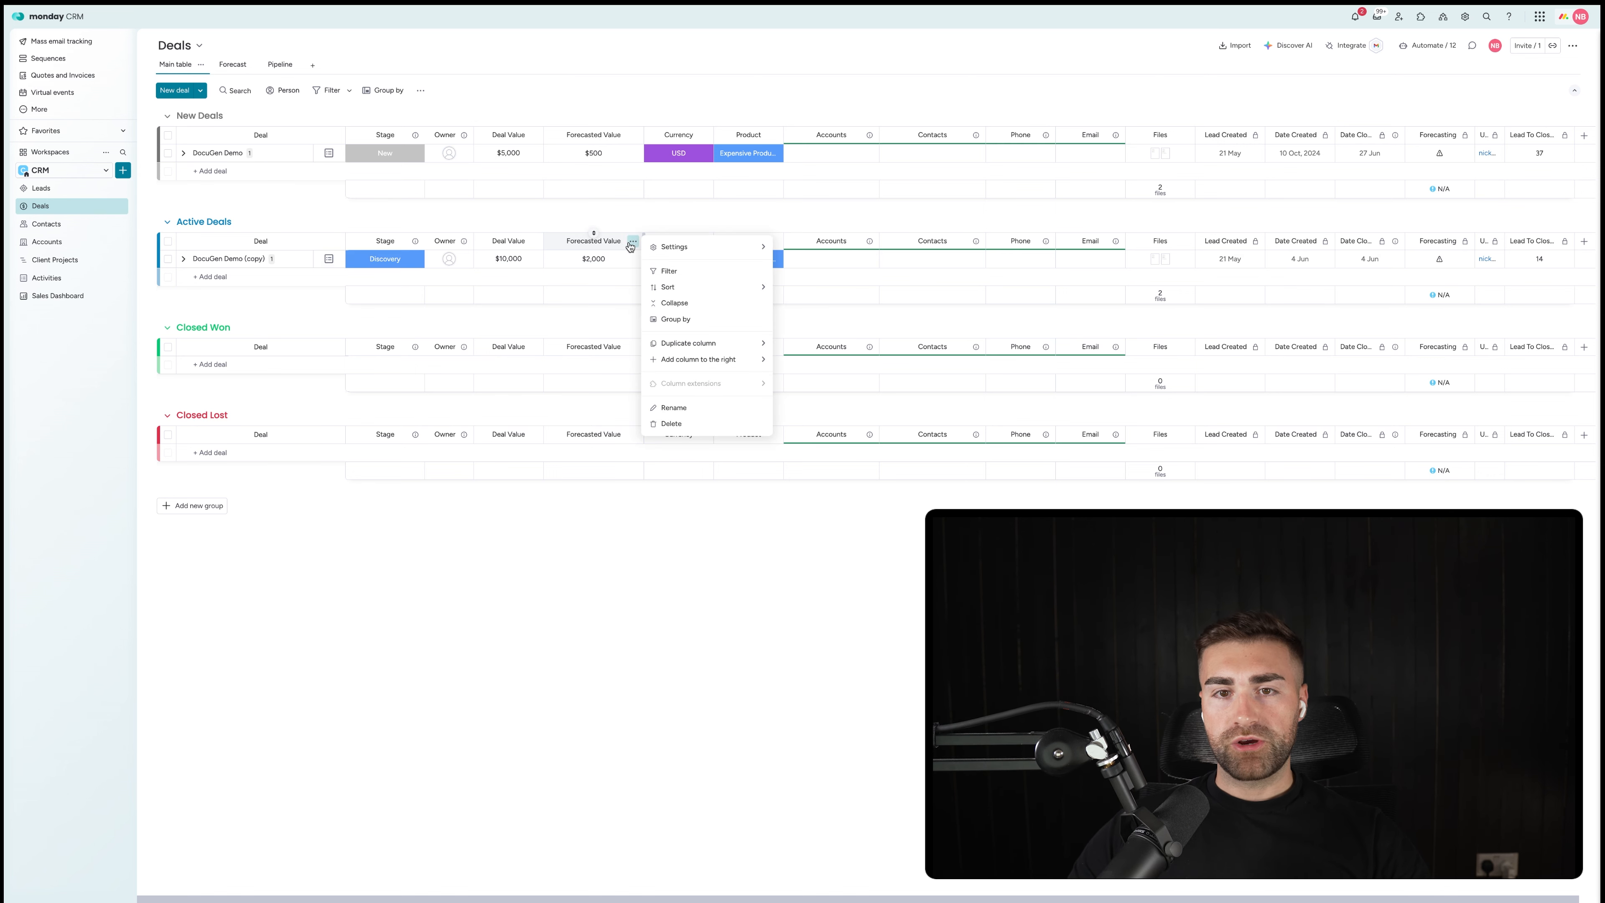
mouse_move(710, 359)
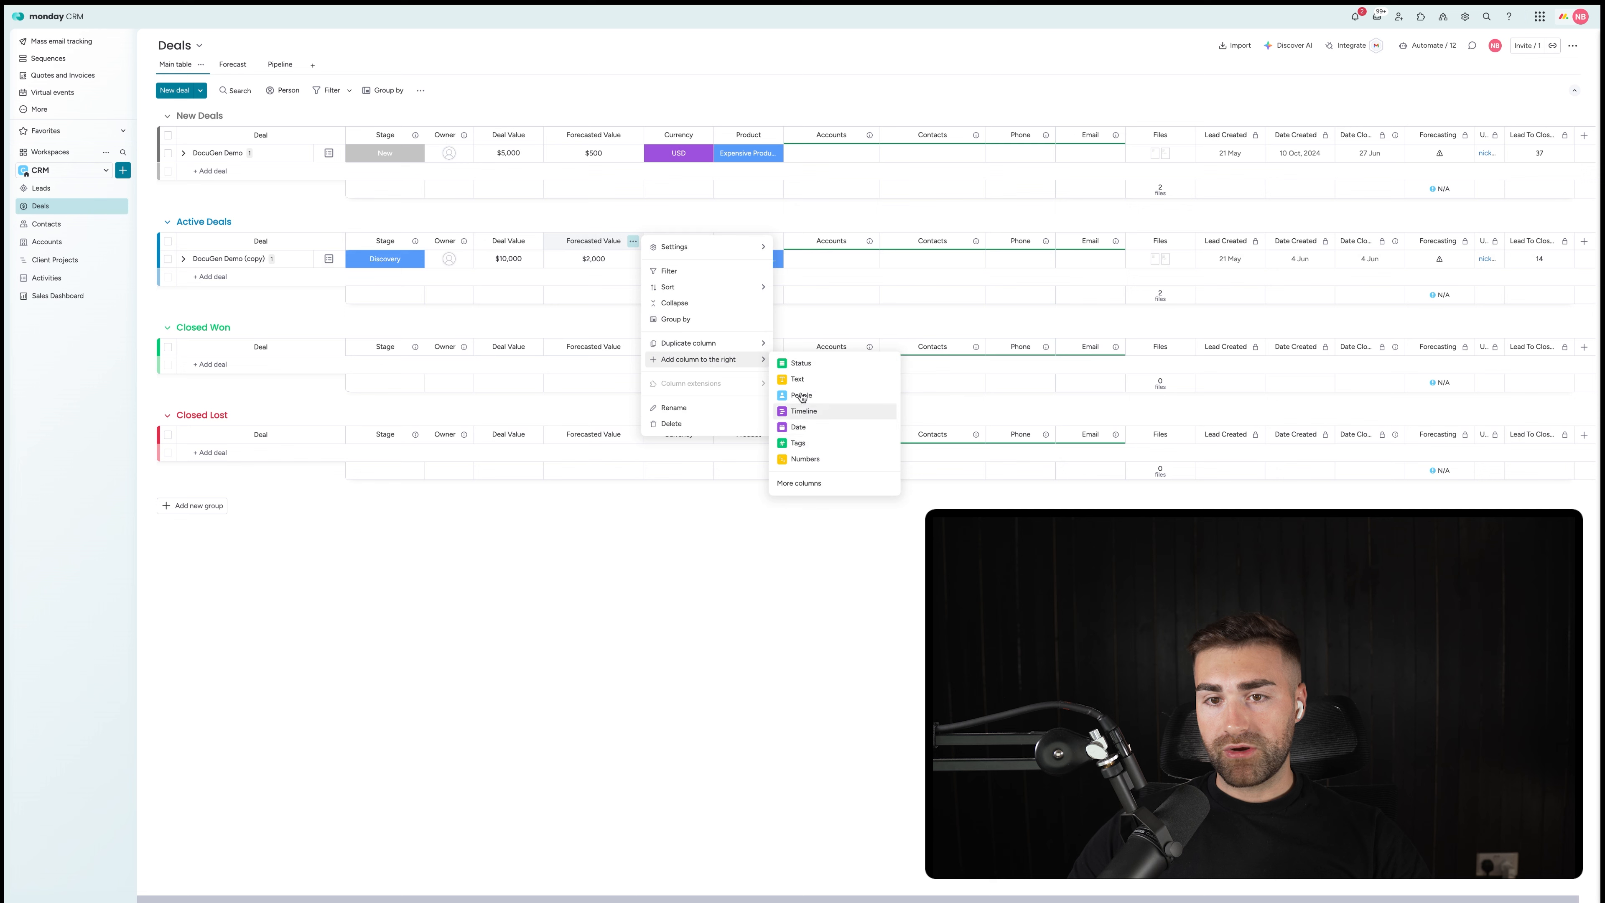
left_click(834, 427)
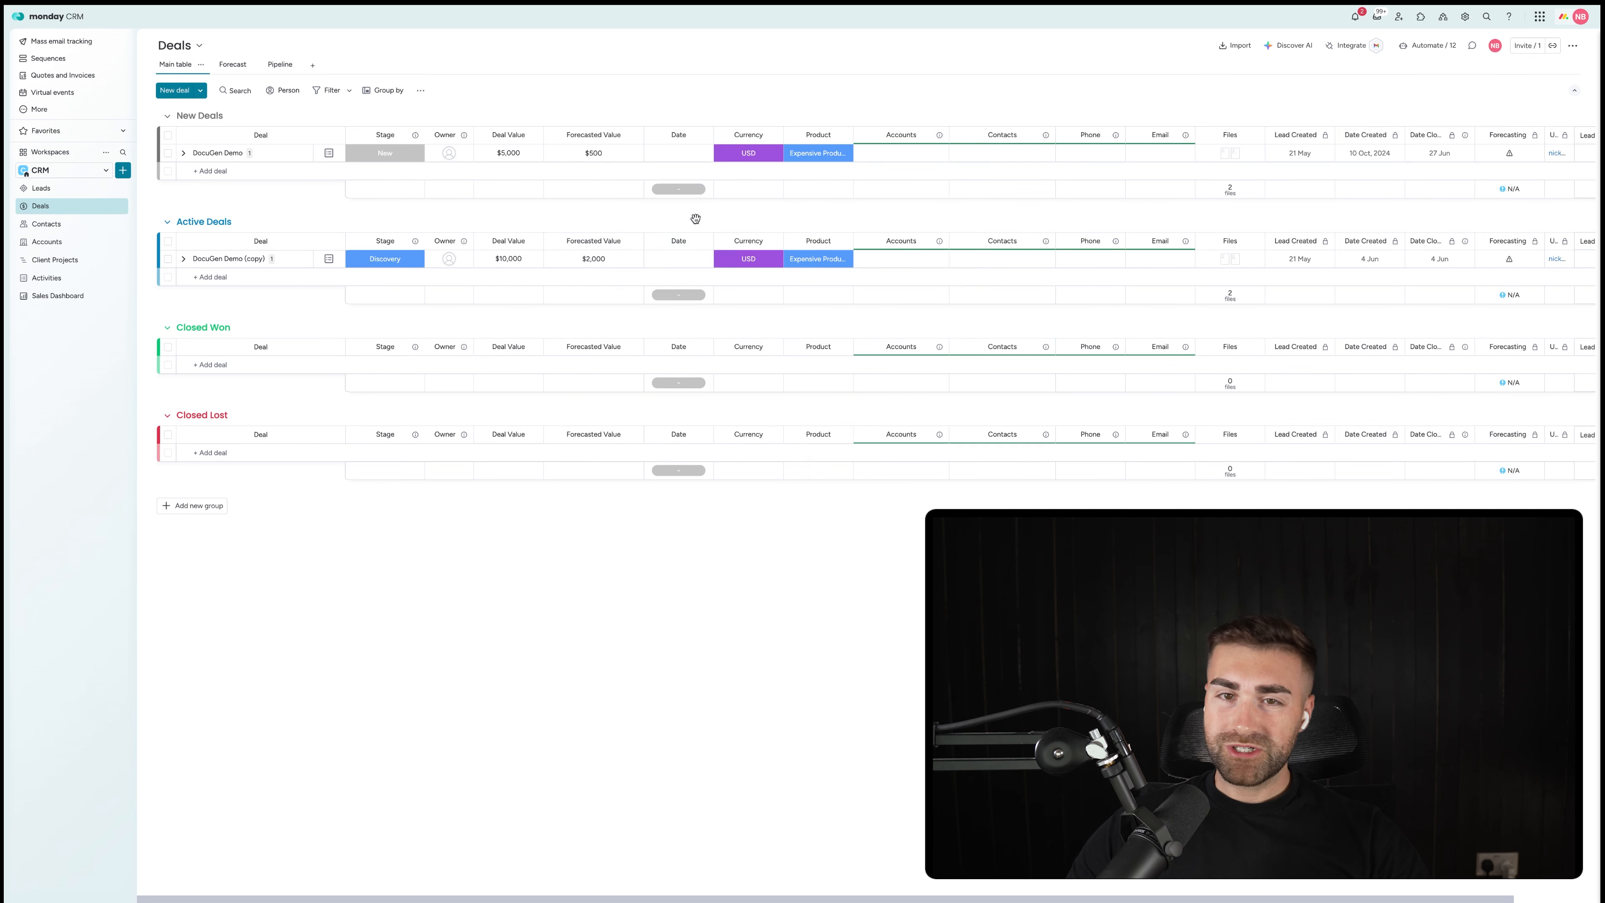
left_click(682, 244)
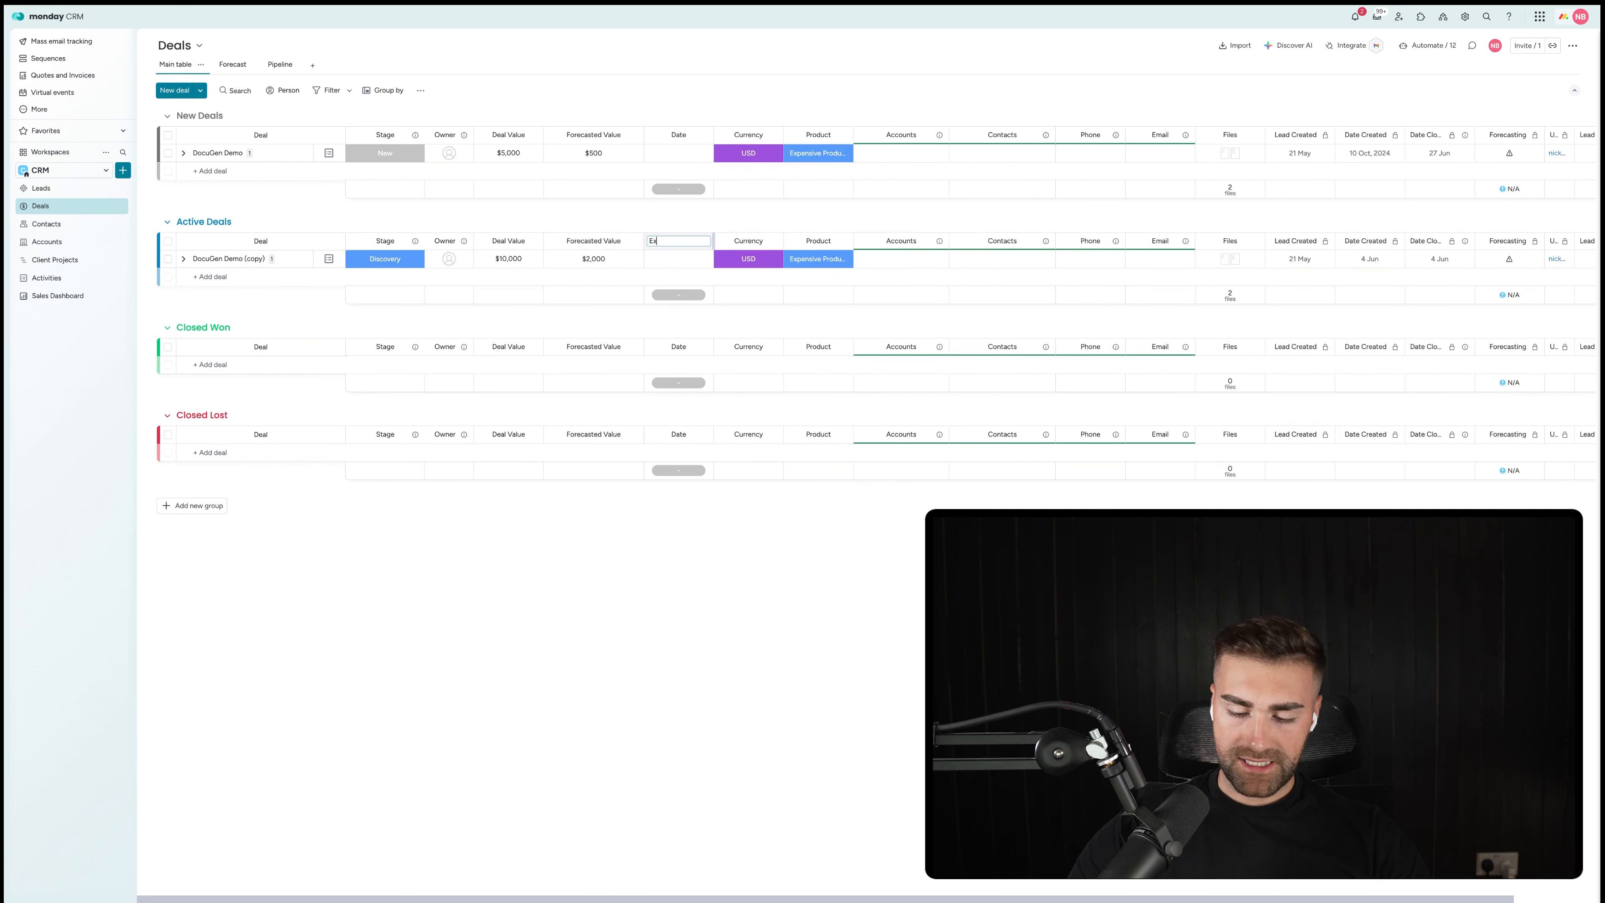
type("Exp. Close Date")
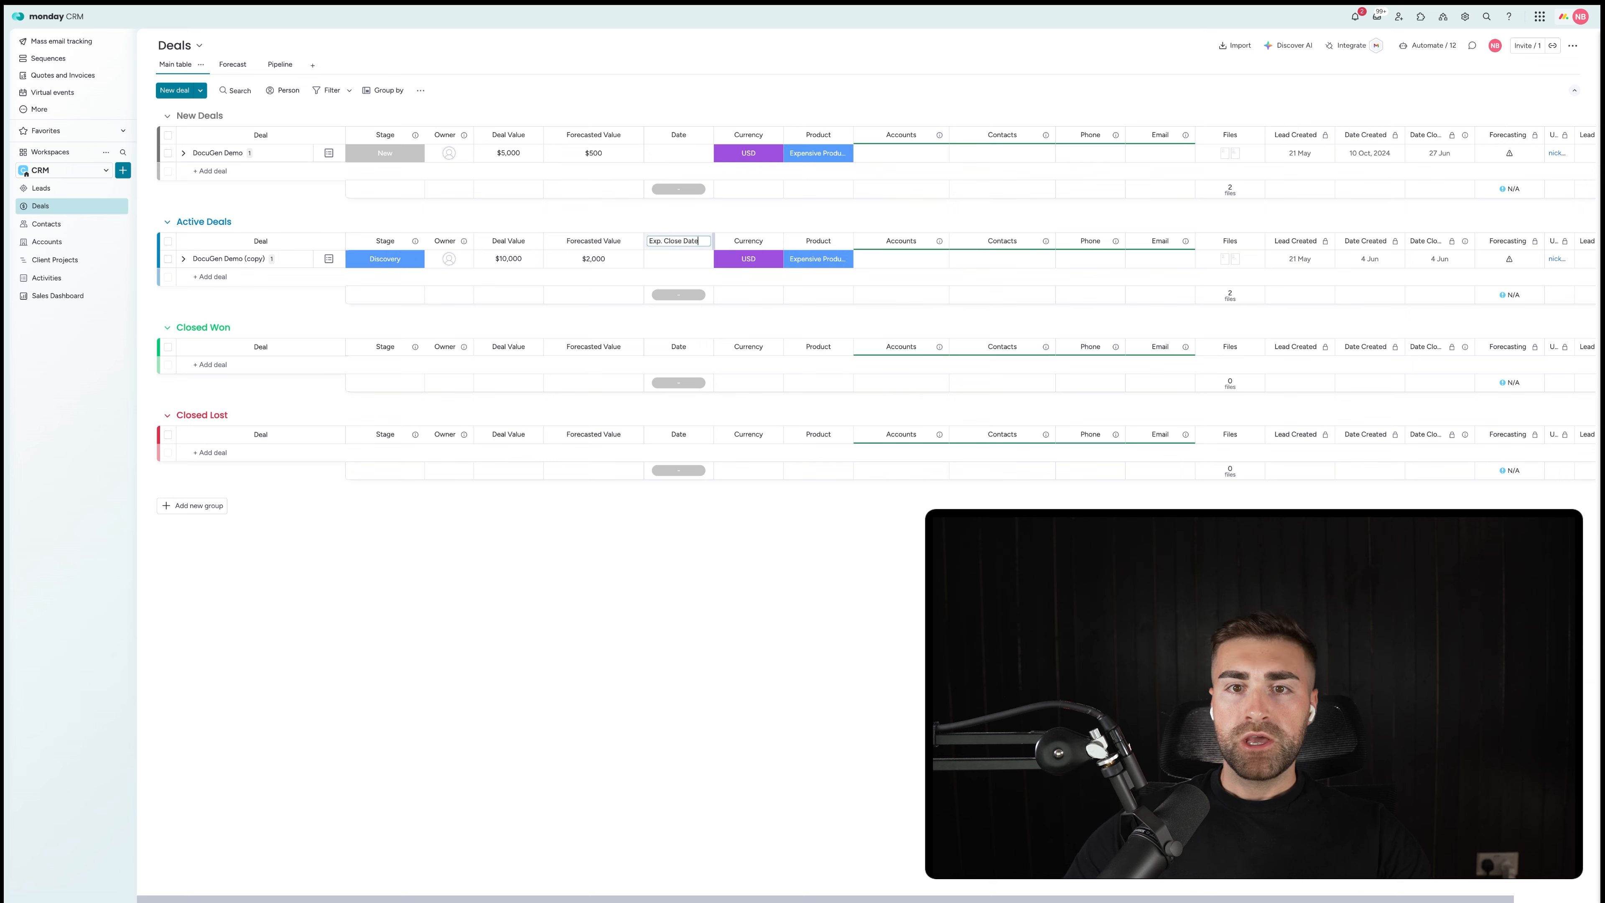
key("Return")
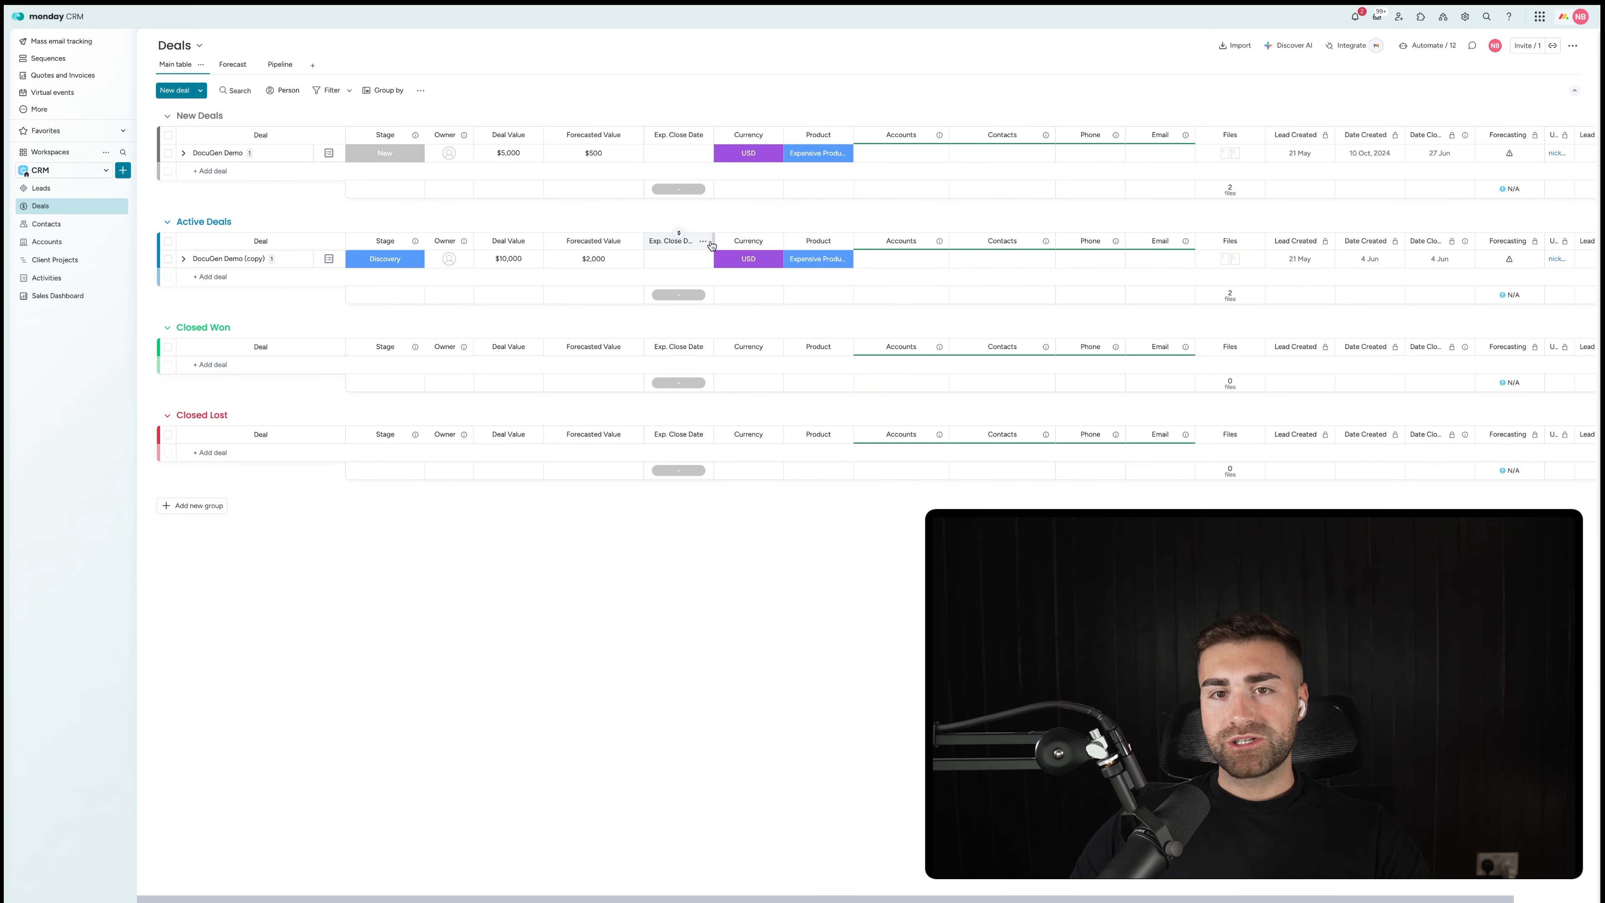
left_click_drag(713, 235, 734, 241)
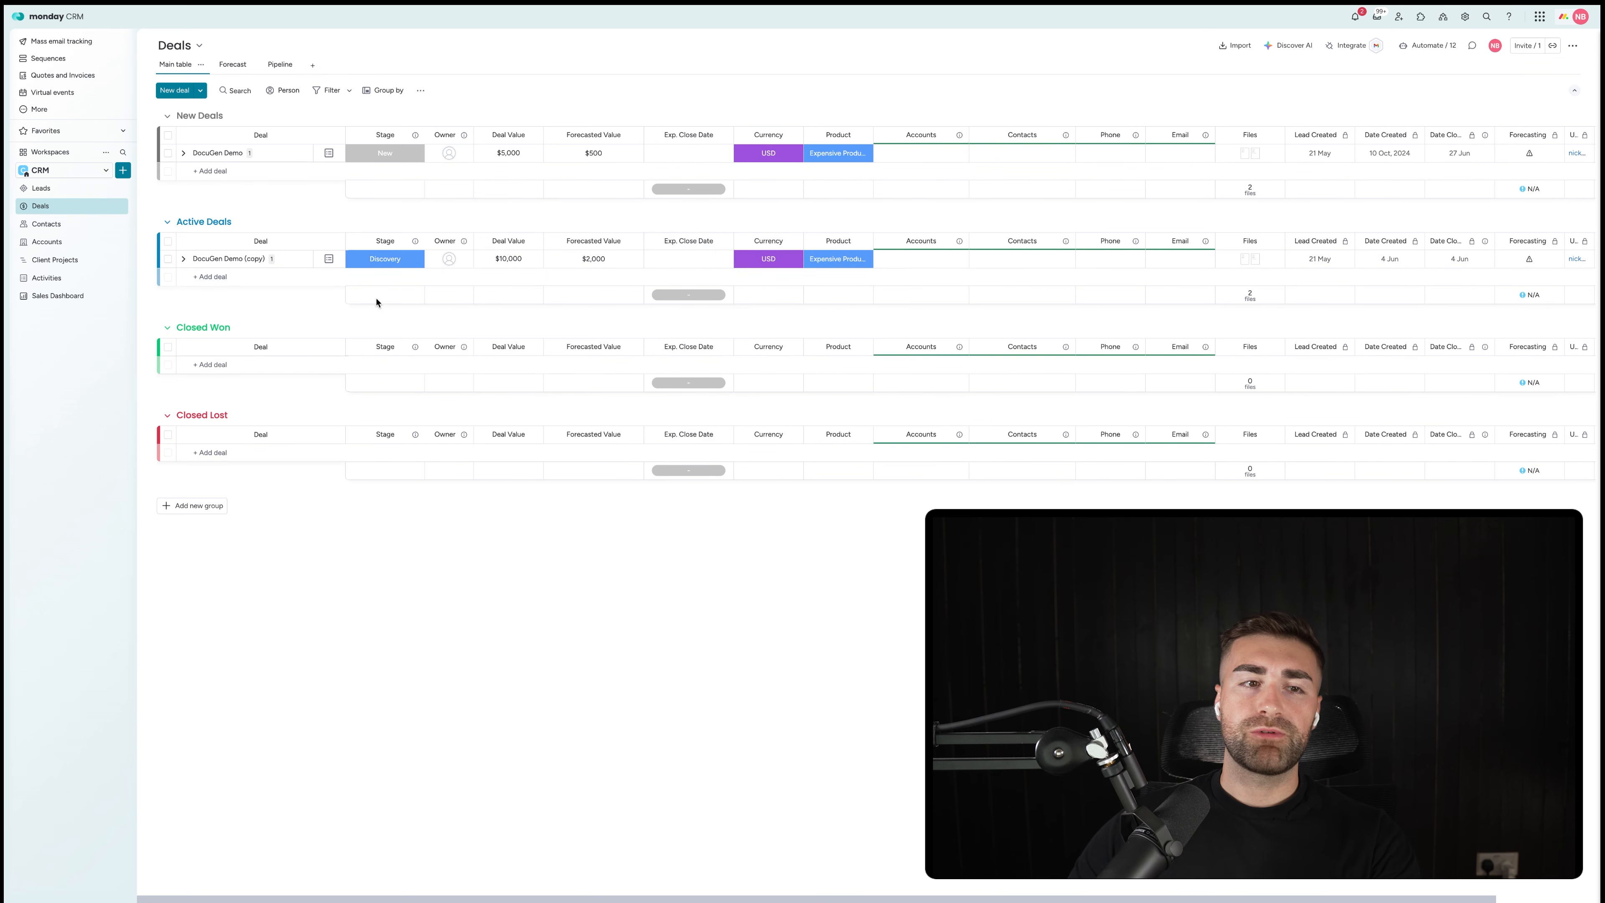
Step: Set the expected close date to 23 Jul for DocuGen Demo (copy) and 4 Aug for DocuGen Demo
left_click(45, 296)
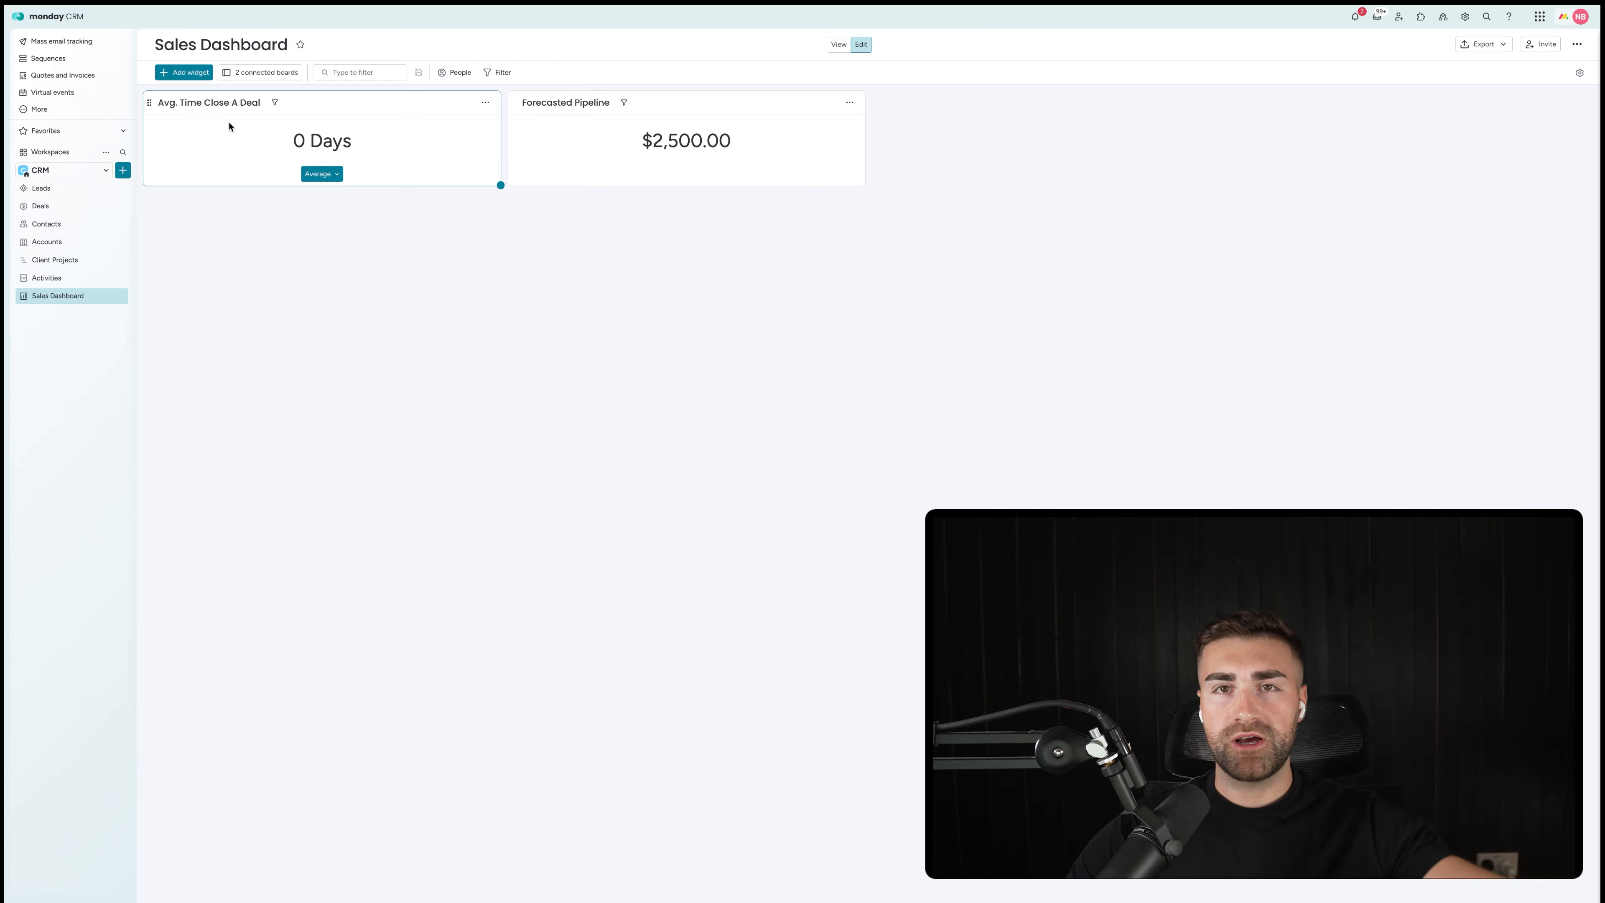
left_click(77, 209)
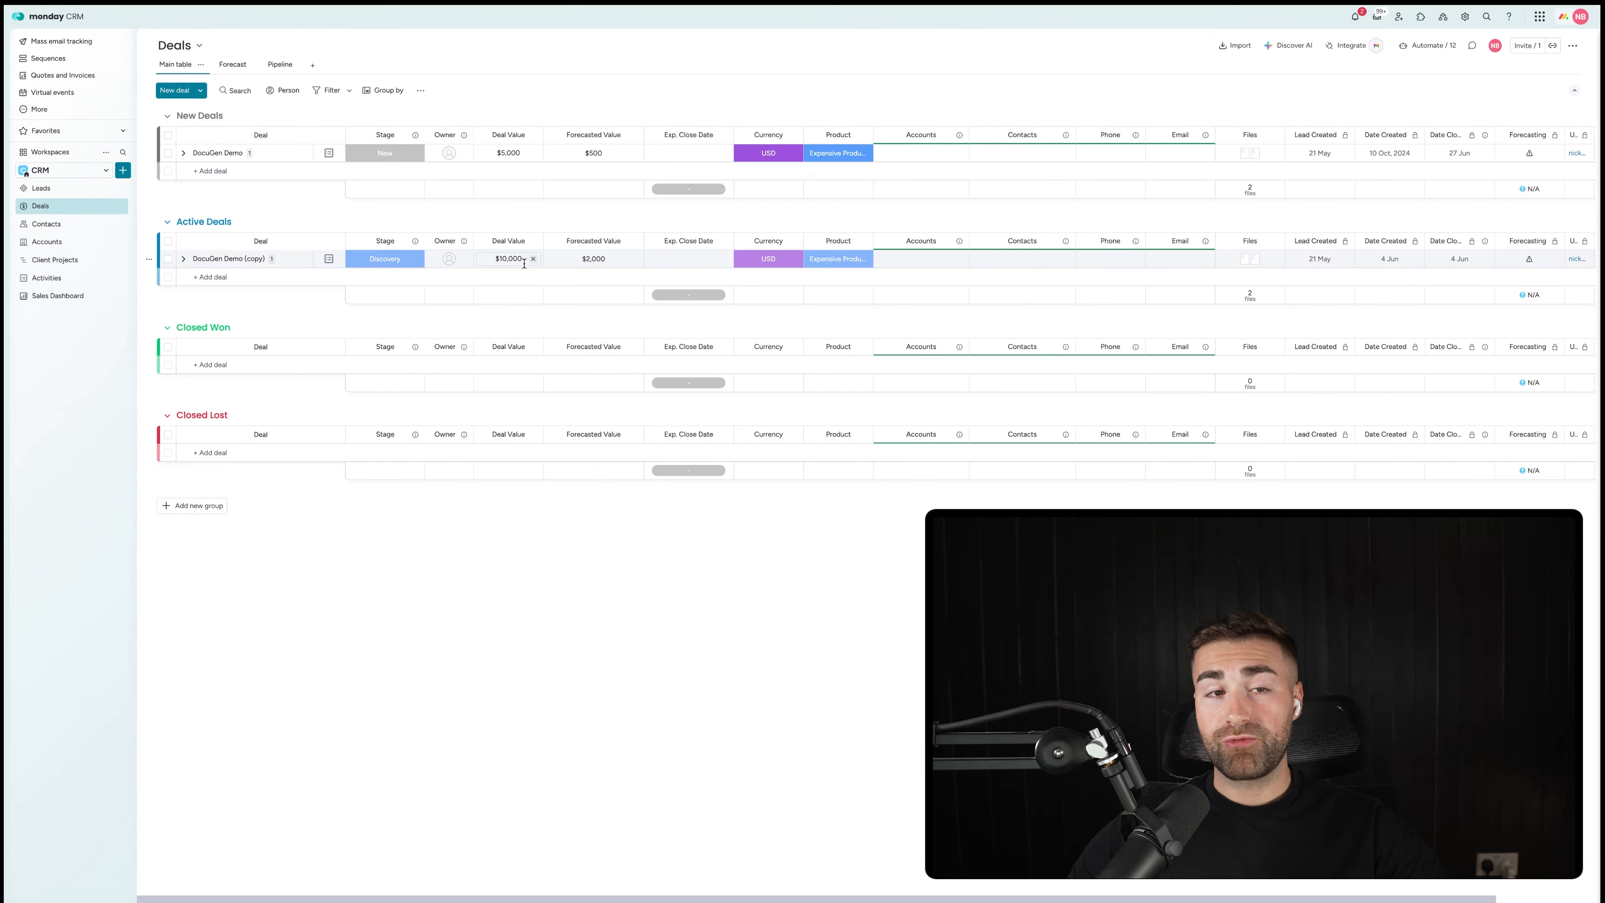
left_click(676, 258)
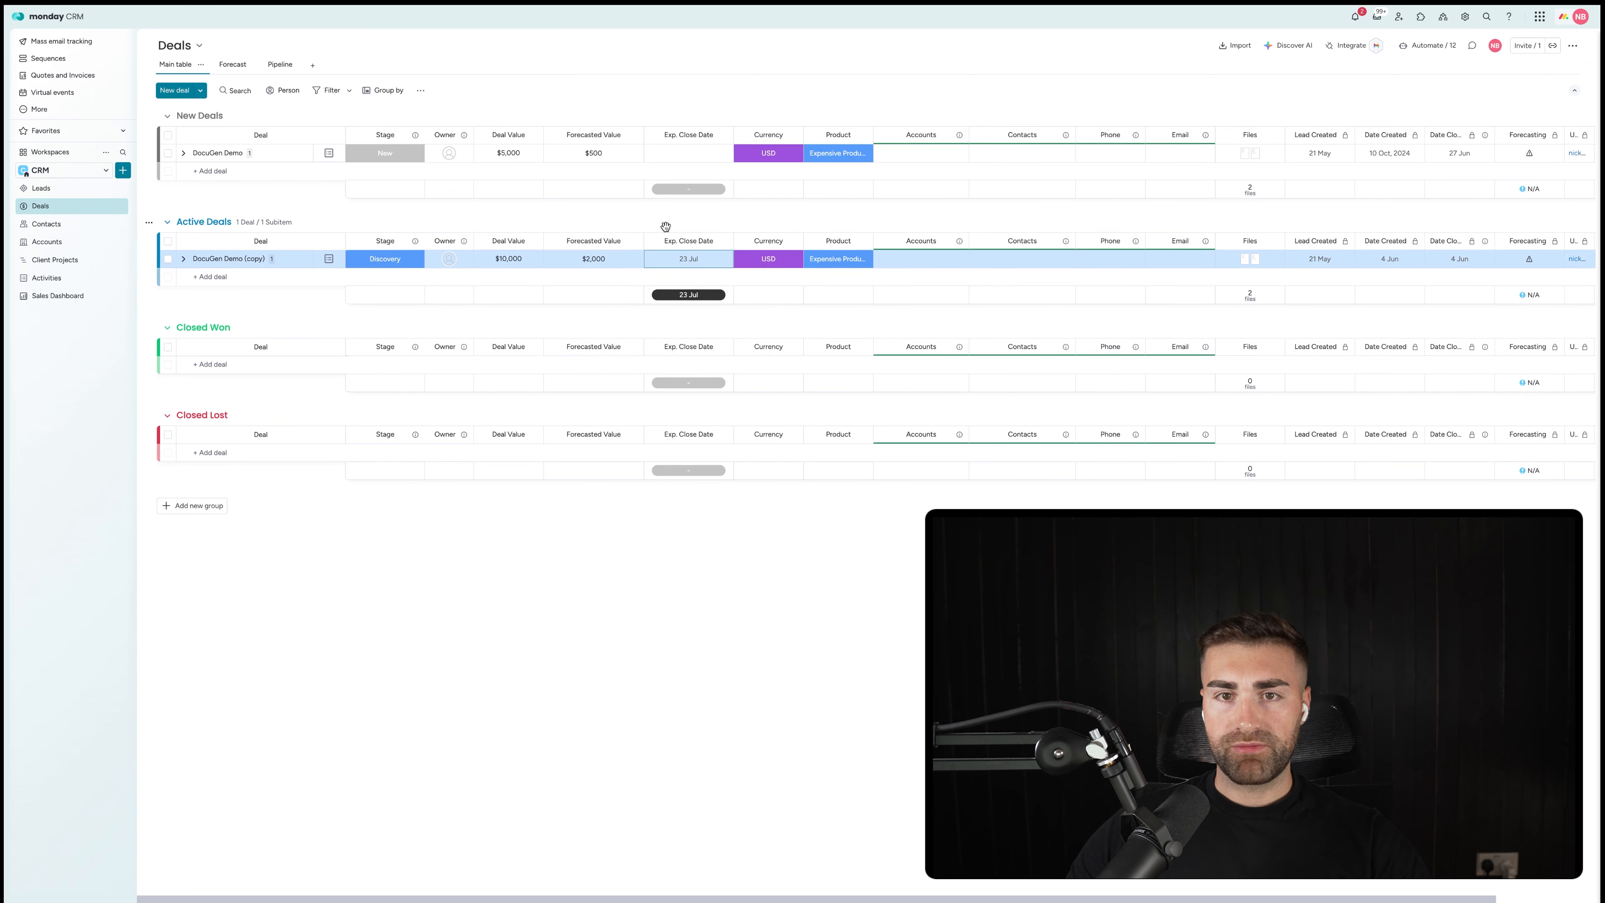
left_click(685, 152)
left_click(744, 215)
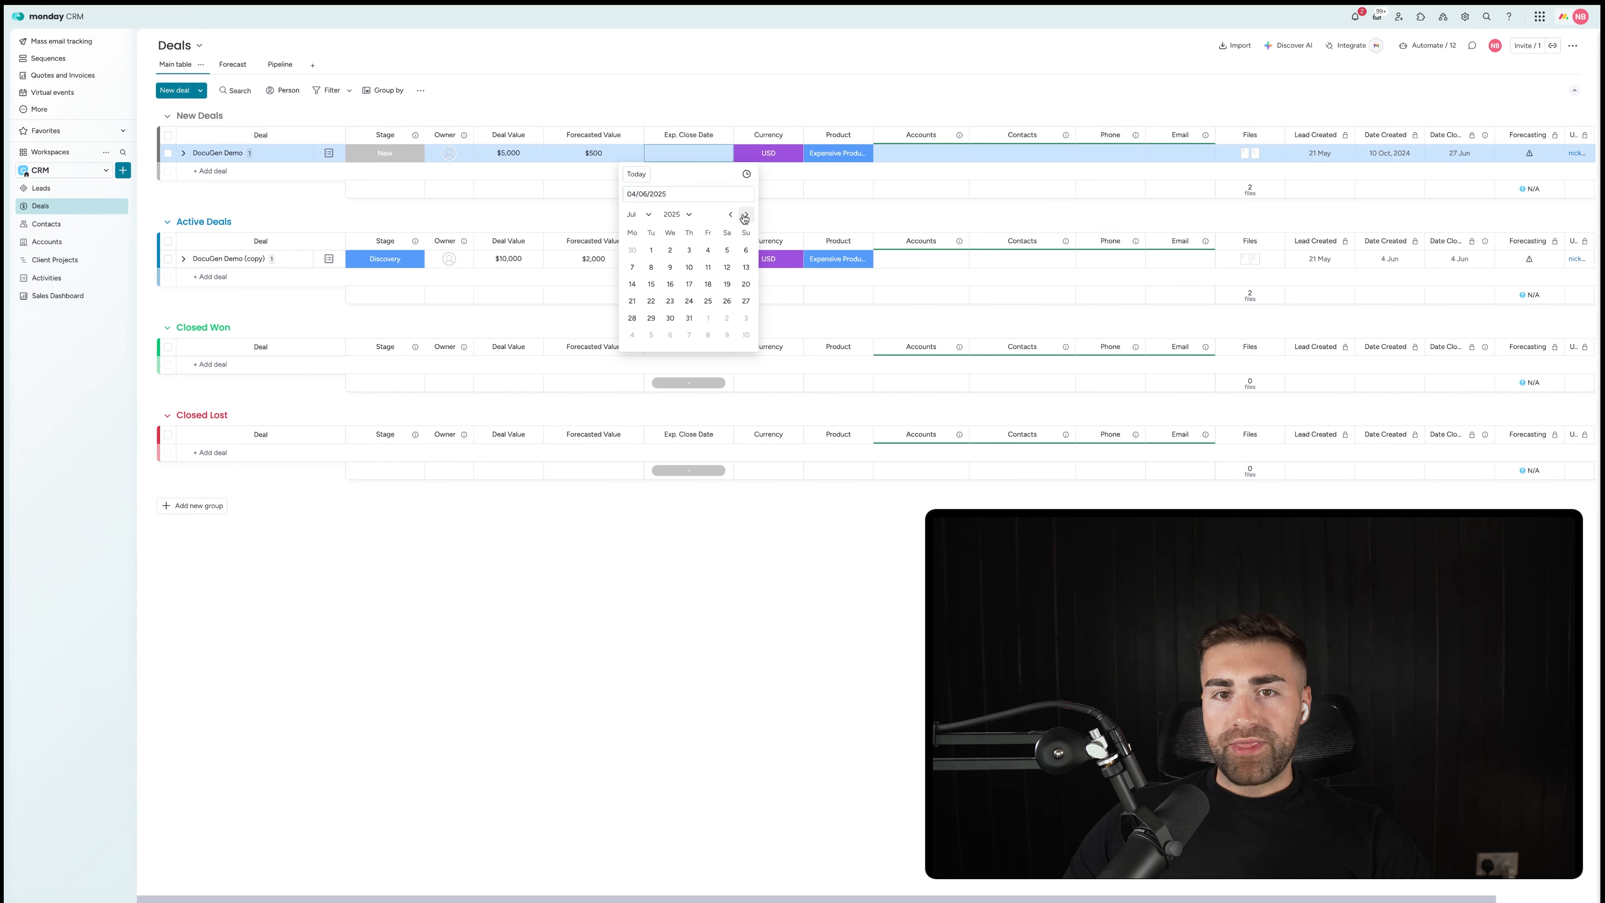
left_click(633, 266)
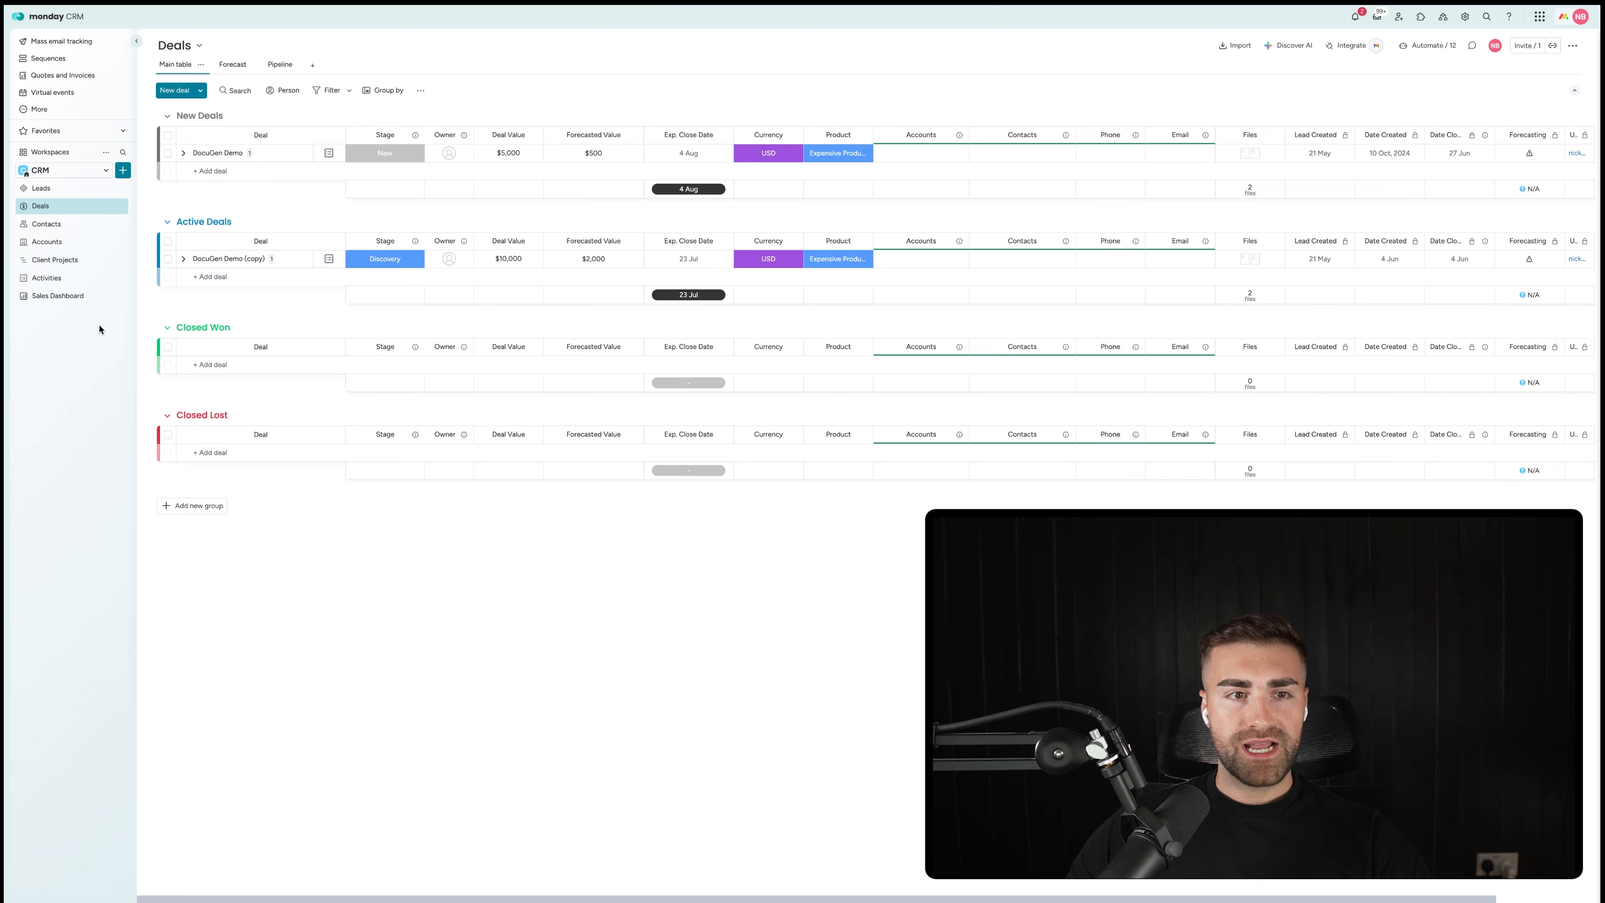
Step: Add a Chart widget to the Sales Dashboard and open its settings
left_click(58, 295)
left_click(208, 72)
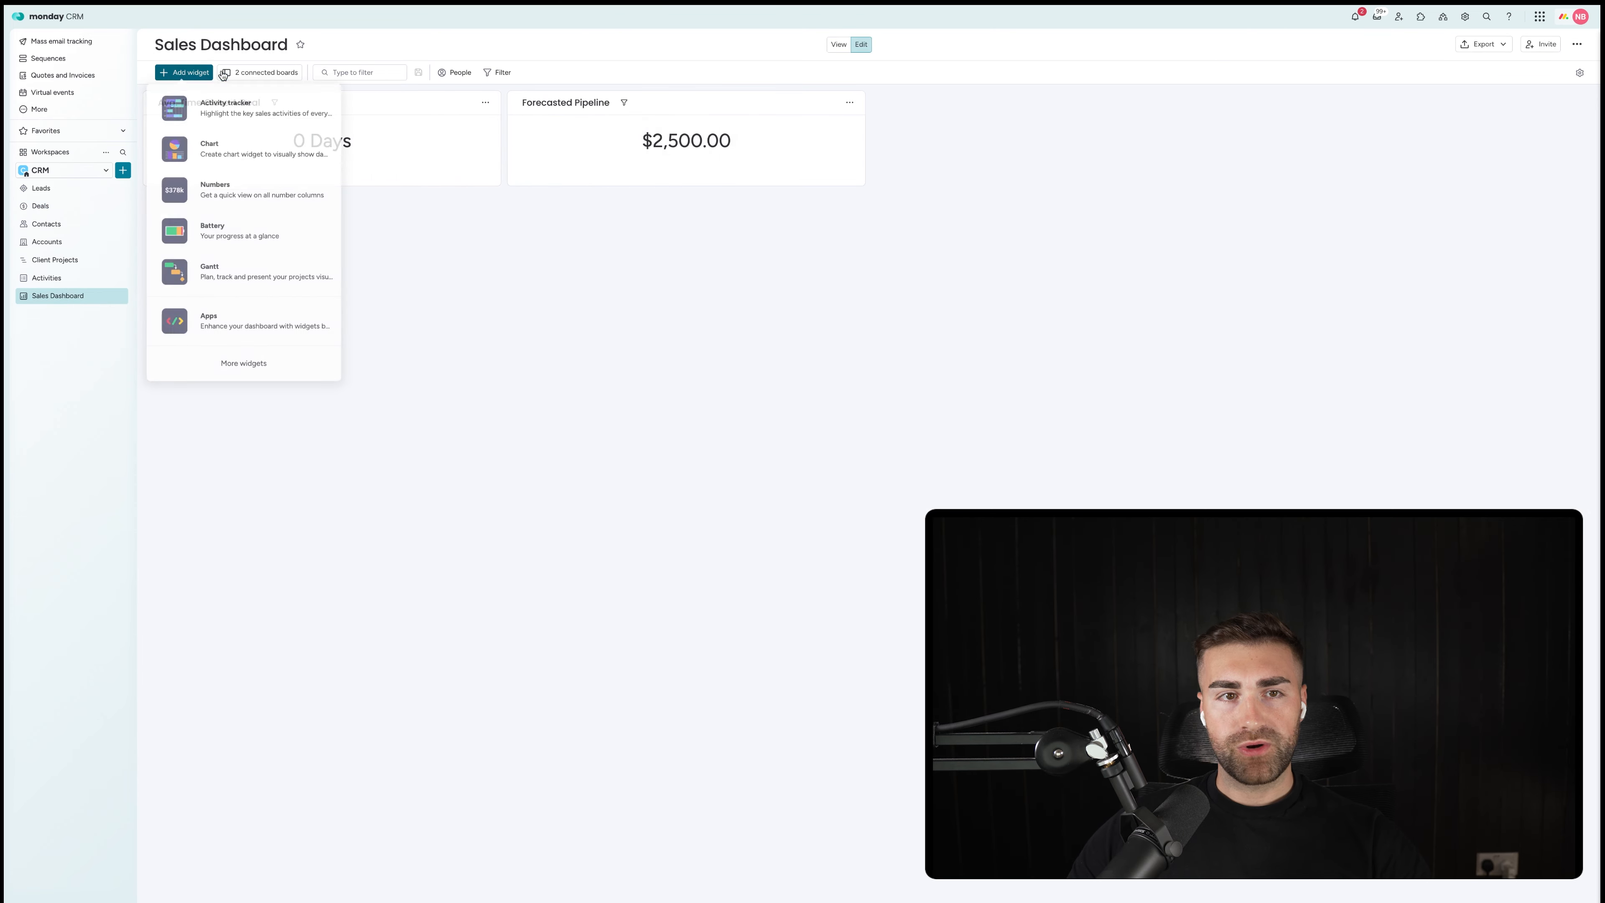
left_click(233, 152)
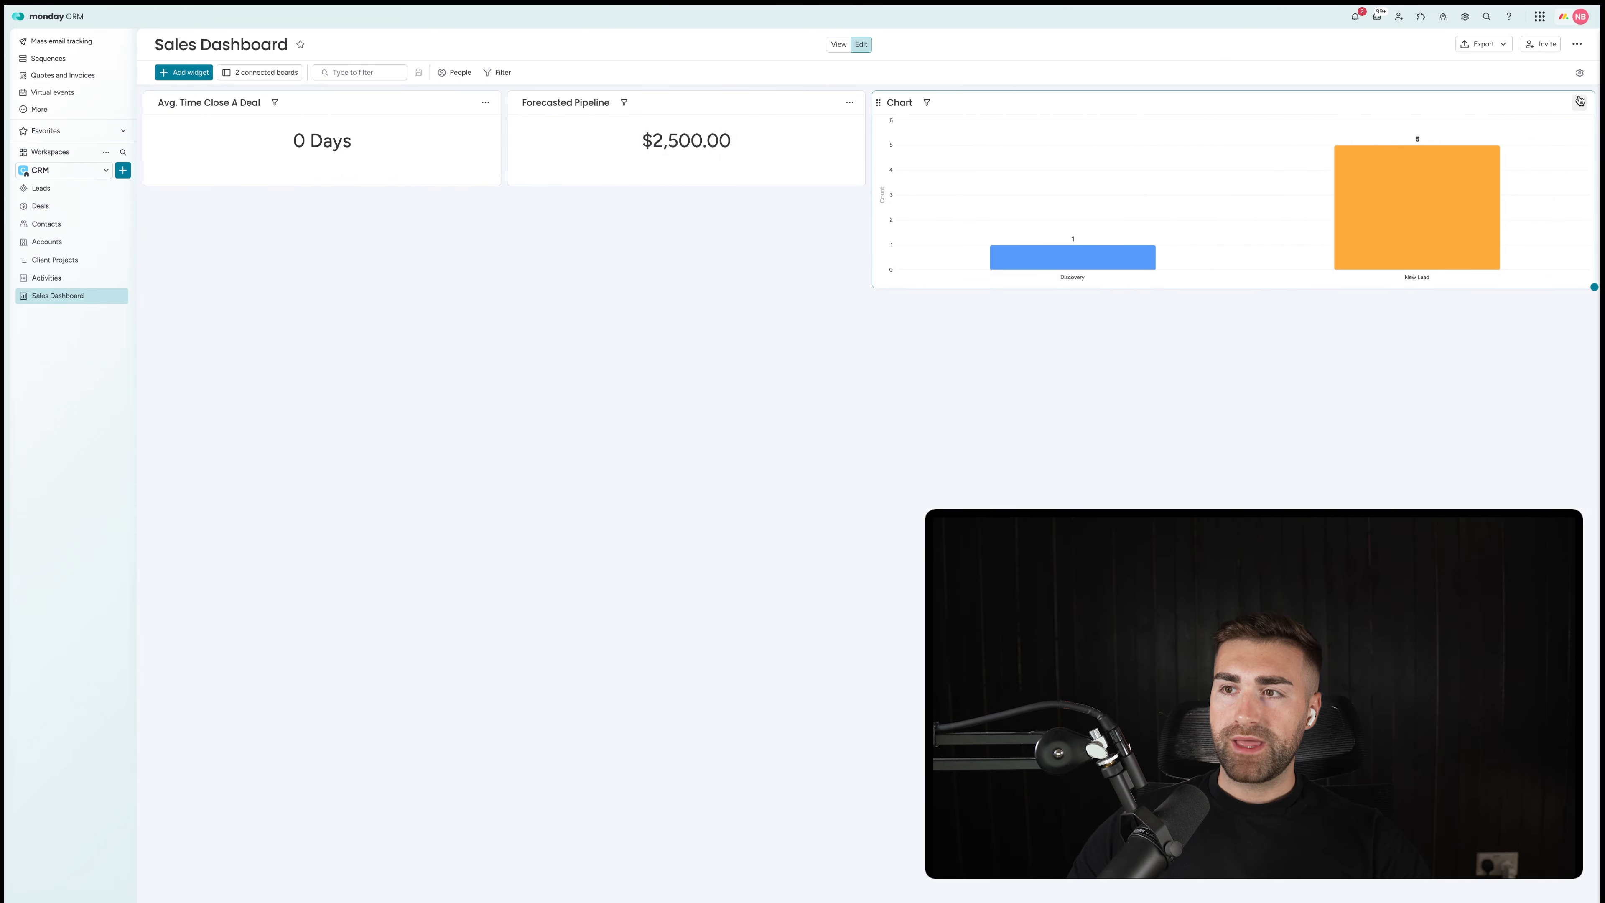
left_click(1579, 100)
left_click(1519, 150)
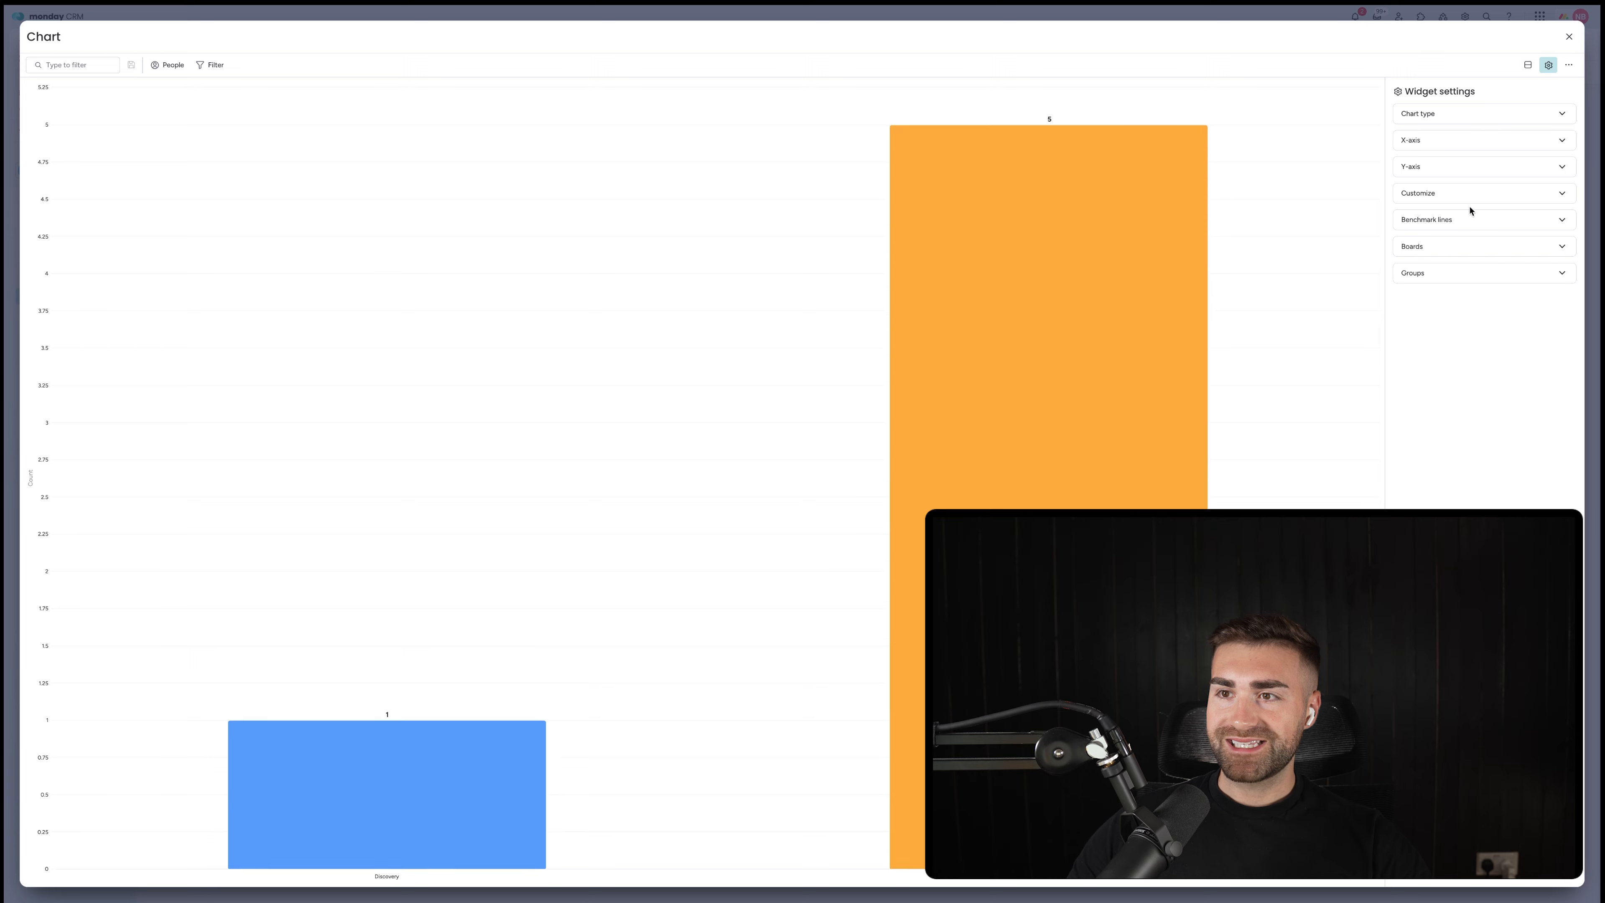
Step: Limit the chart's data source to the Deals board by deselecting Leads
left_click(1426, 142)
left_click(1443, 143)
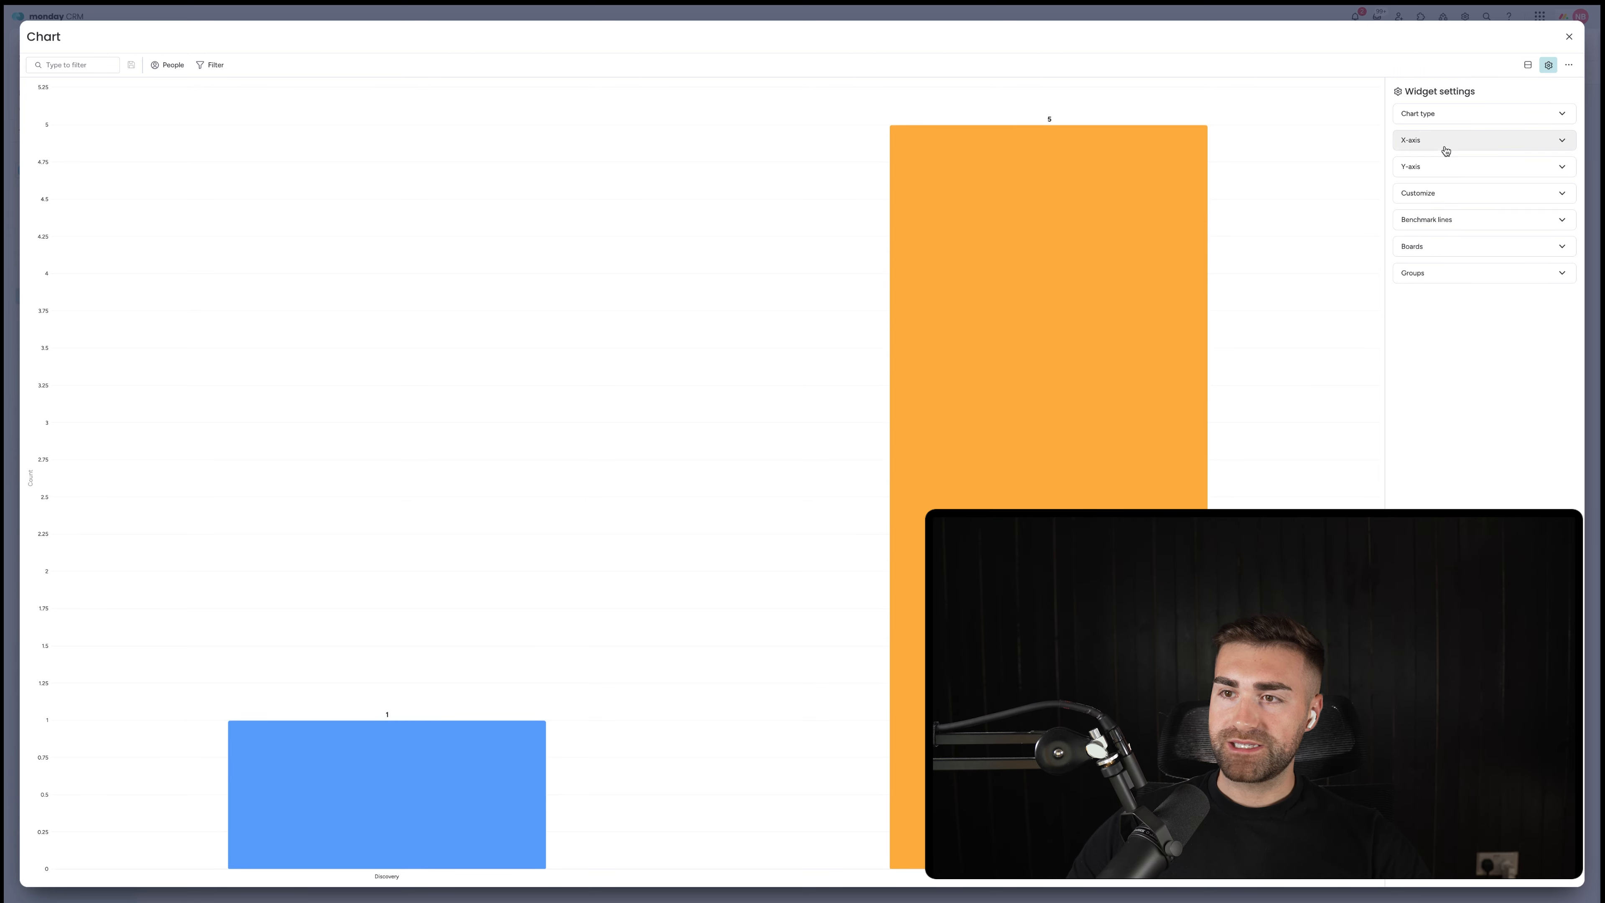
left_click(1455, 245)
left_click(1421, 326)
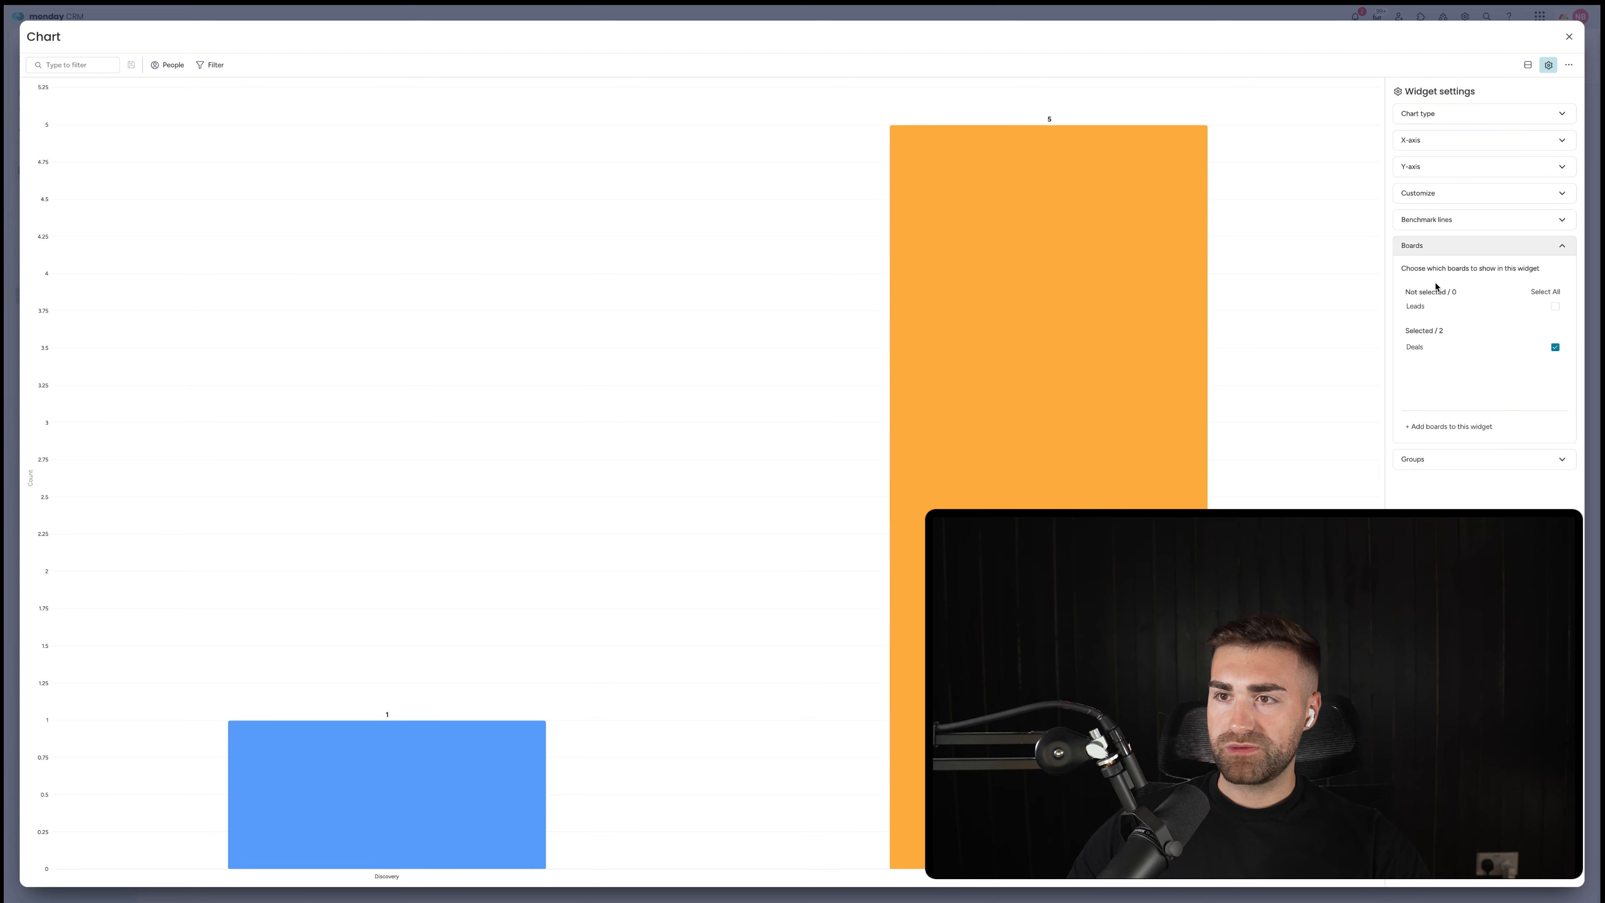
Step: Use the Deals column Exp. Close Date for the chart's X-axis
left_click(1427, 143)
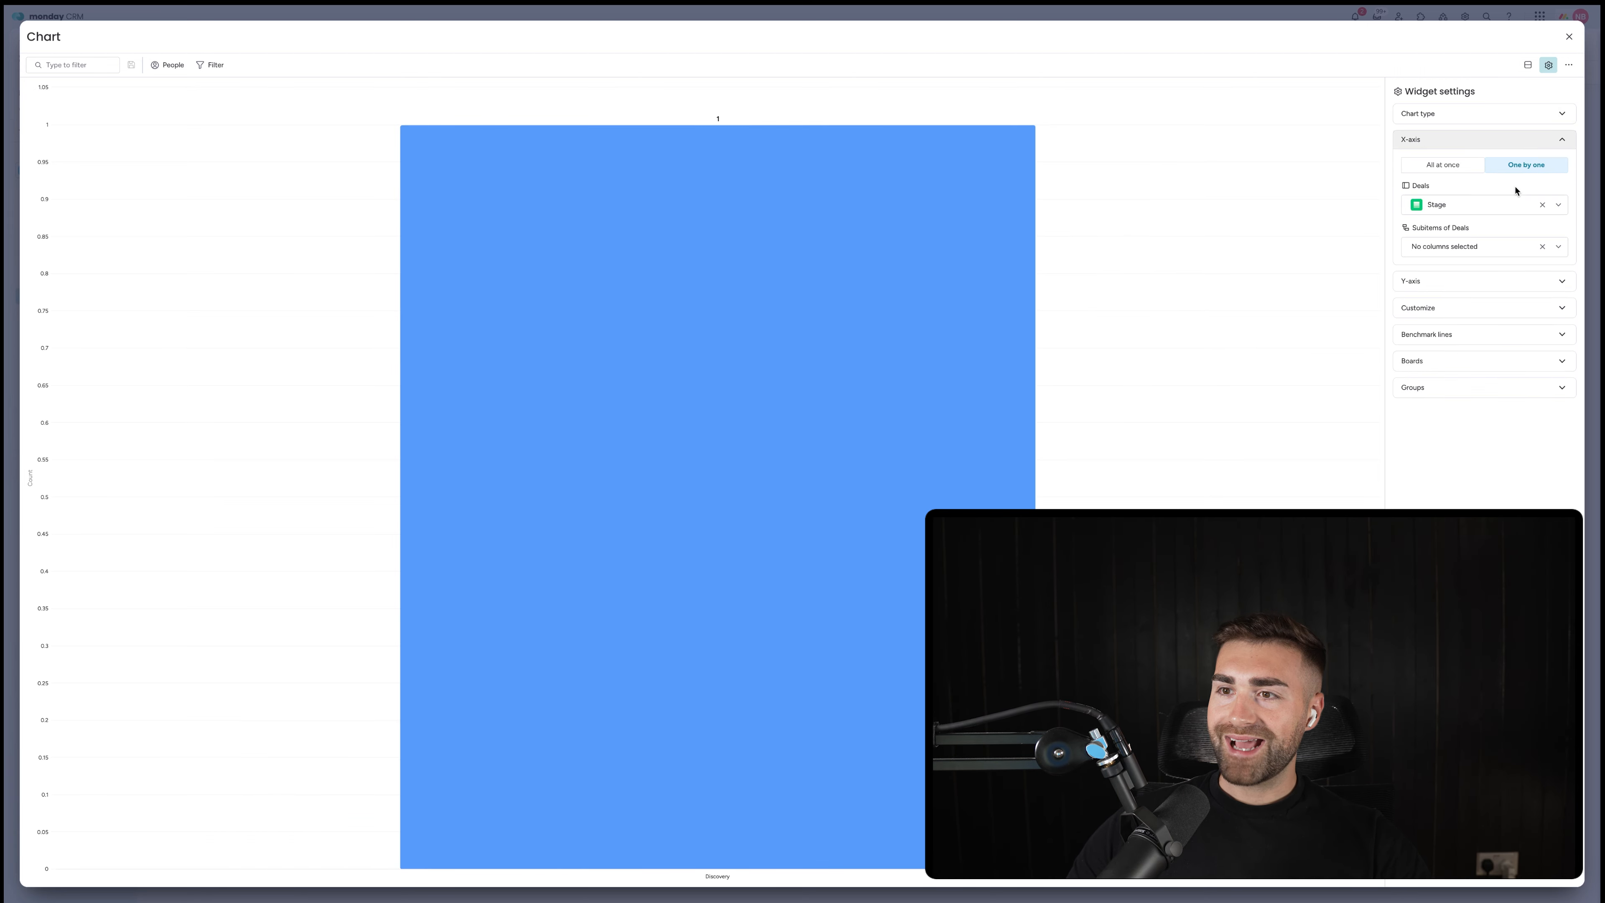
left_click(1469, 205)
scroll(1476, 322, "down", 2)
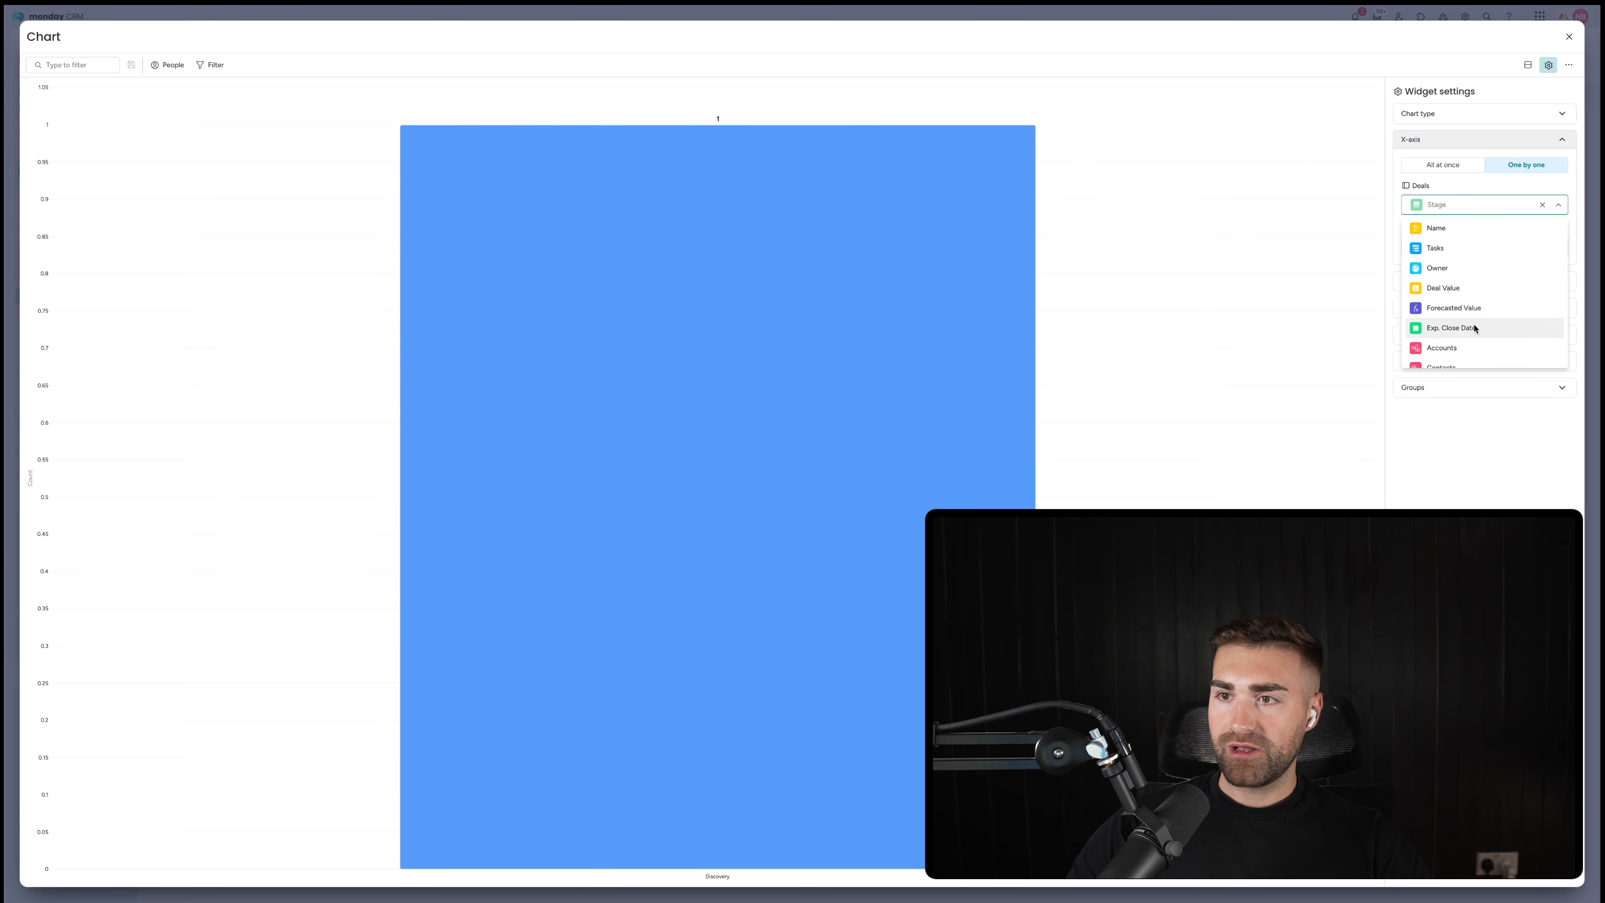
left_click(1476, 325)
Step: Select Y-axis columns one by one, replace Count items with Forecasted Value, and return to the dashboard
left_click(1447, 387)
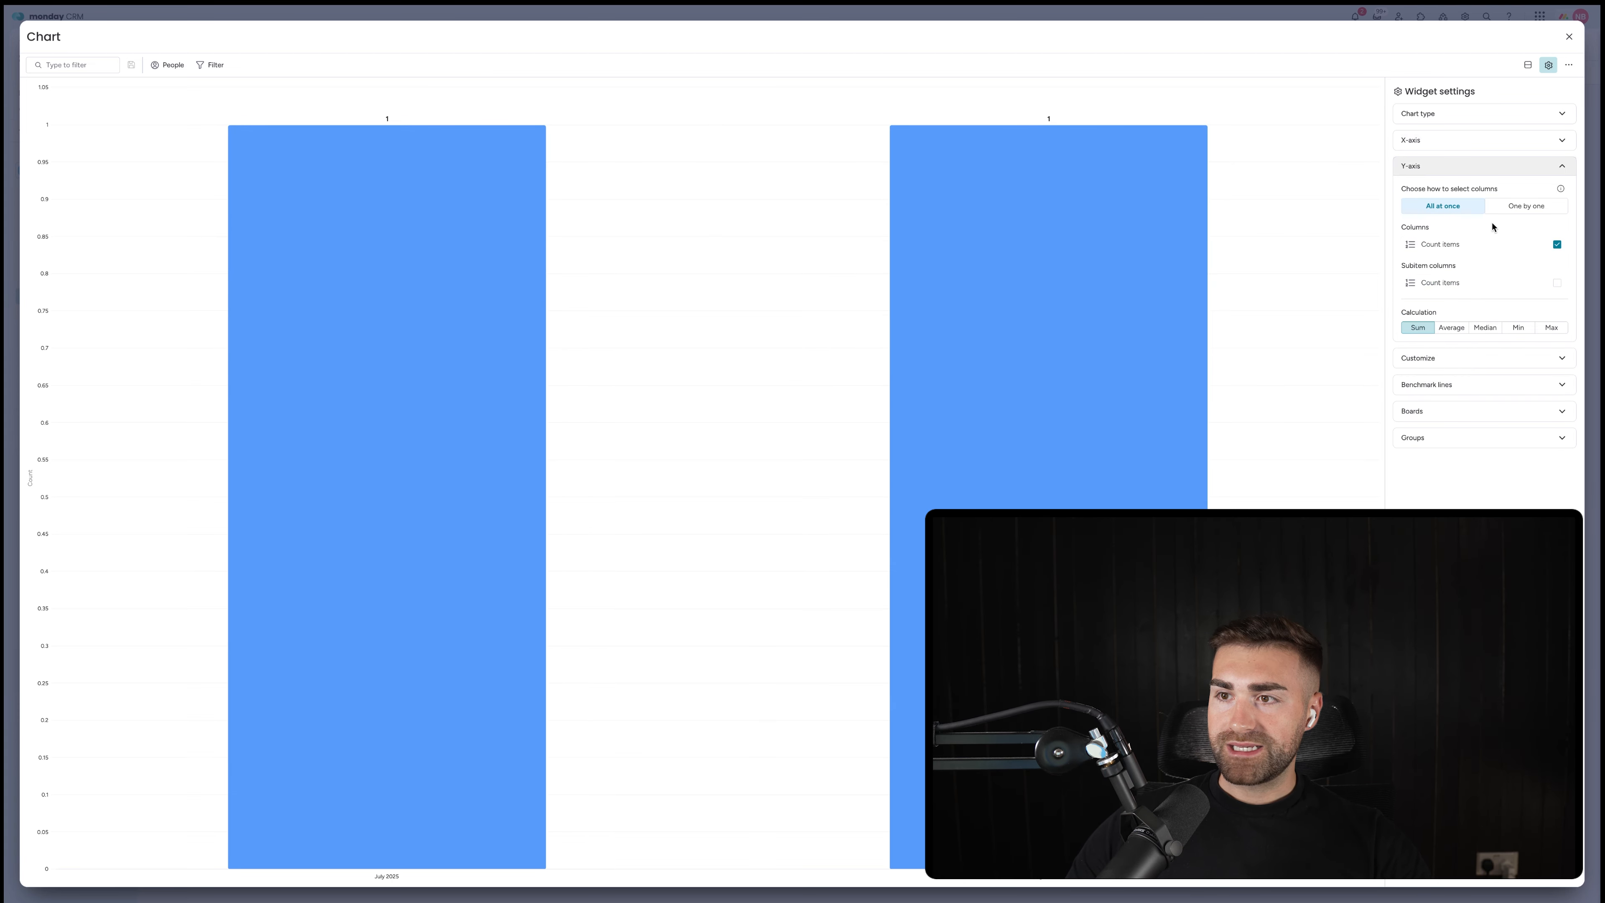
left_click(1526, 206)
left_click(1463, 251)
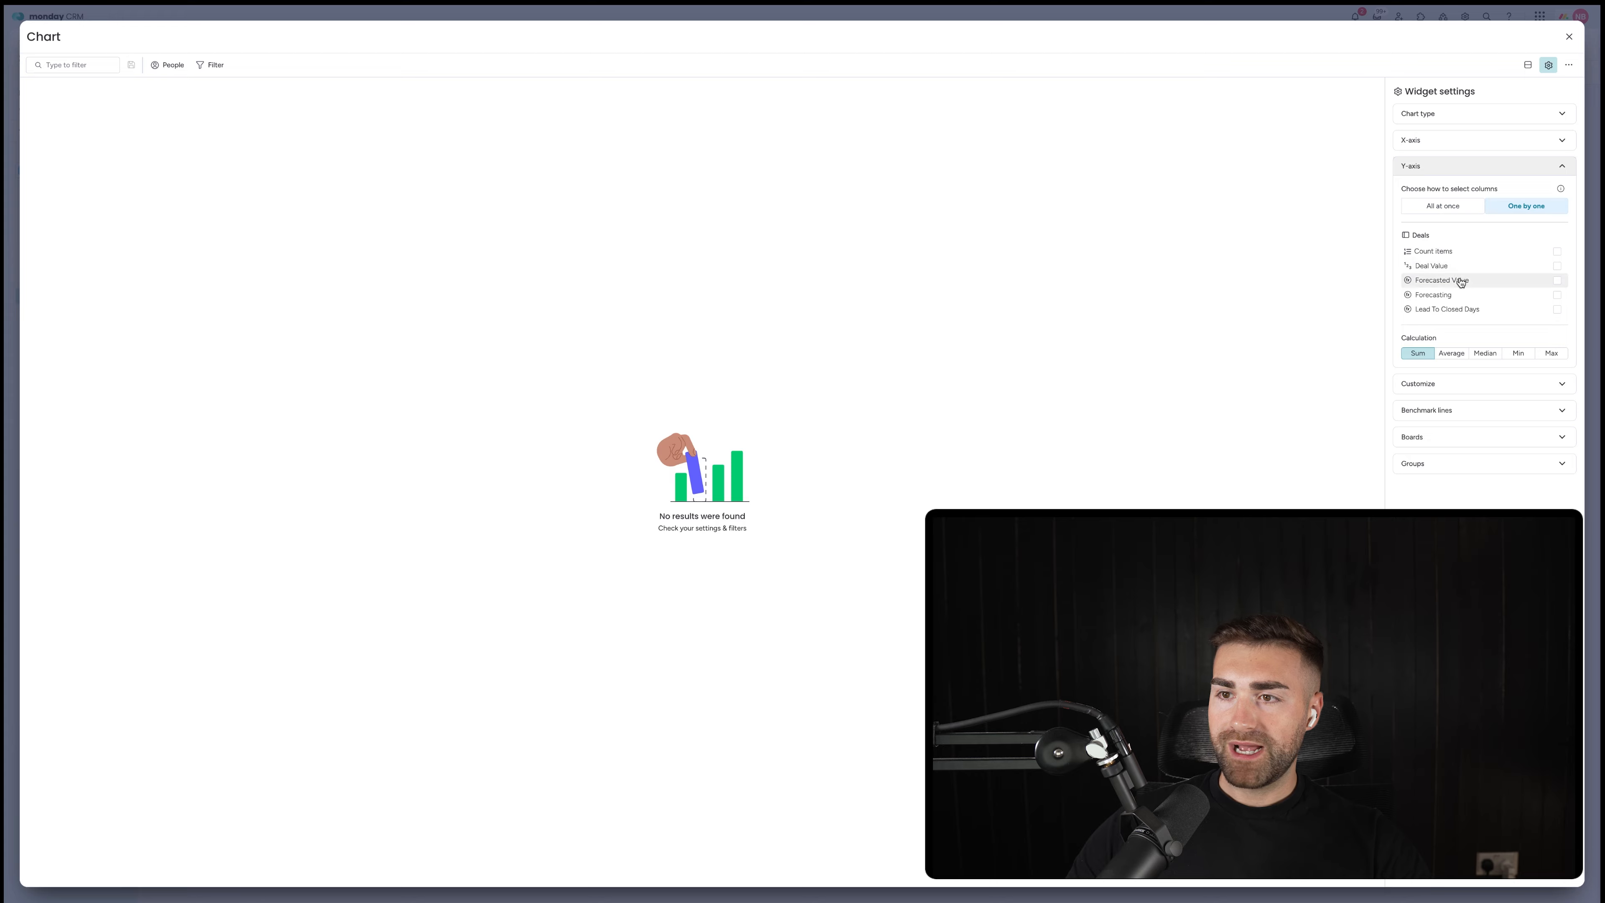
left_click(1460, 280)
left_click(1569, 36)
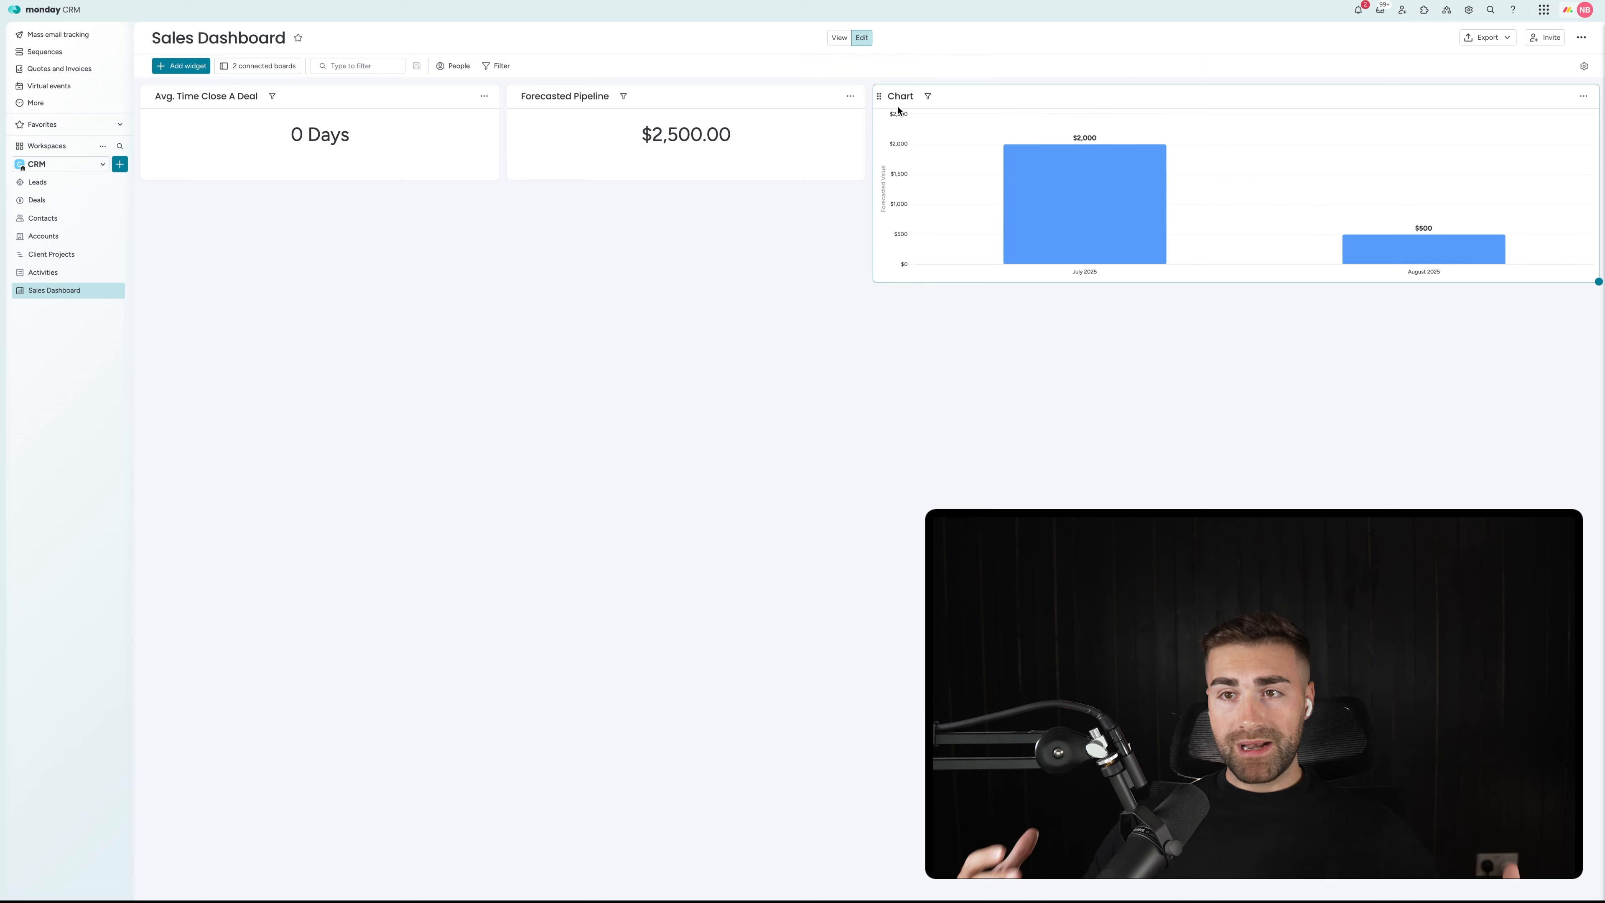
Step: Rename the chart widget Forecasted Deal Value Per Month and place it beneath the Avg. Time Close A Deal and Forecasted Pipeline widgets
mouse_move(1047, 158)
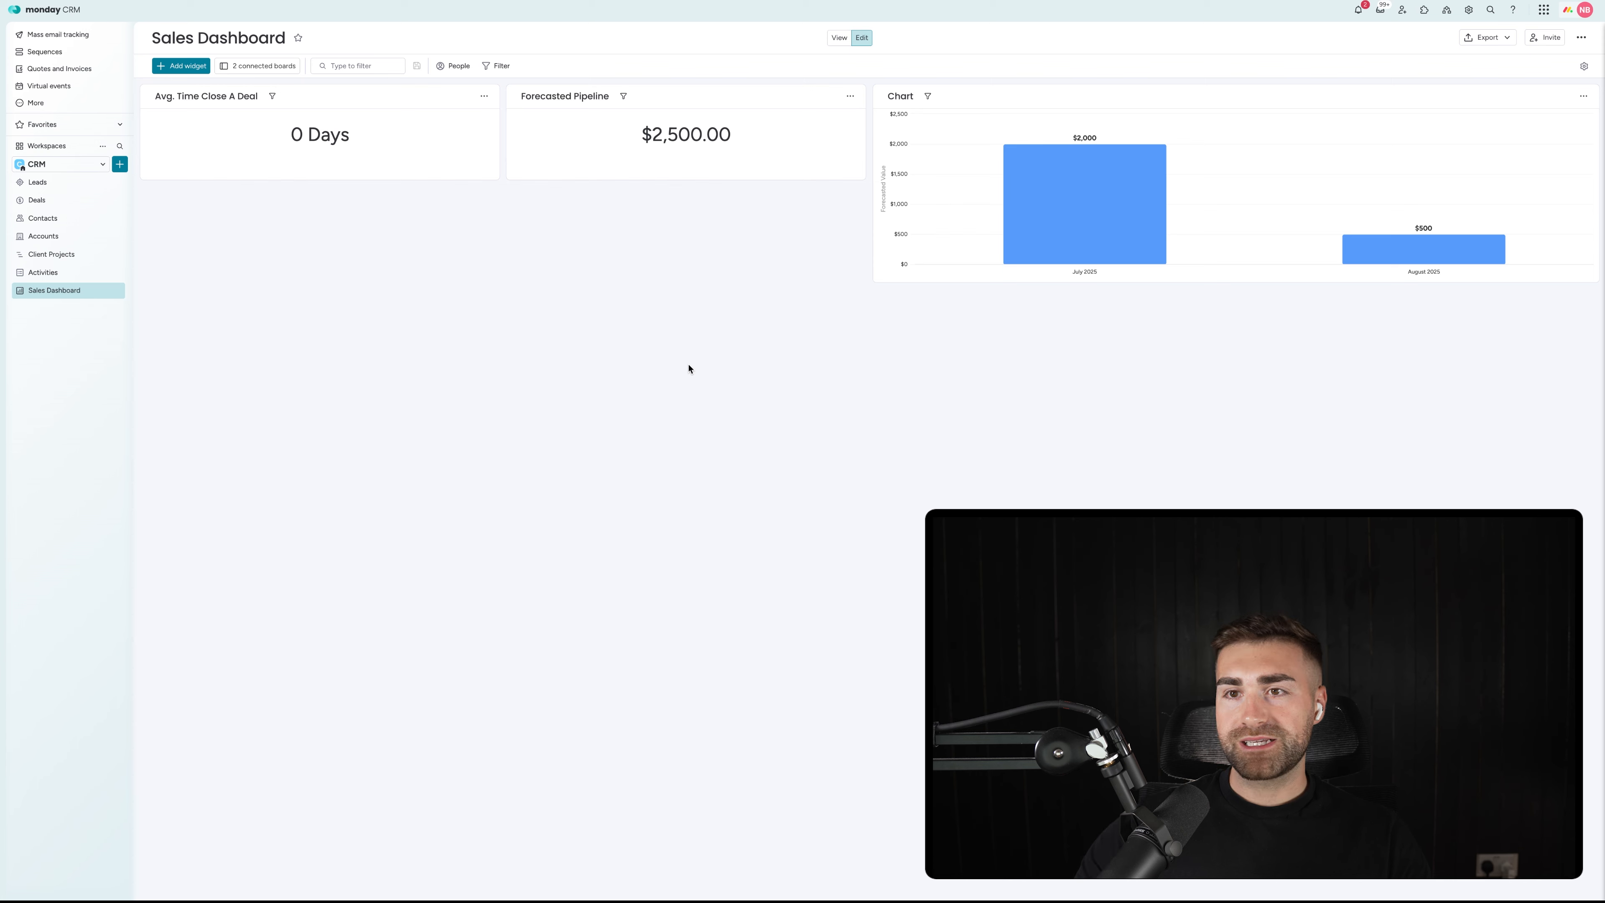
mouse_move(1068, 207)
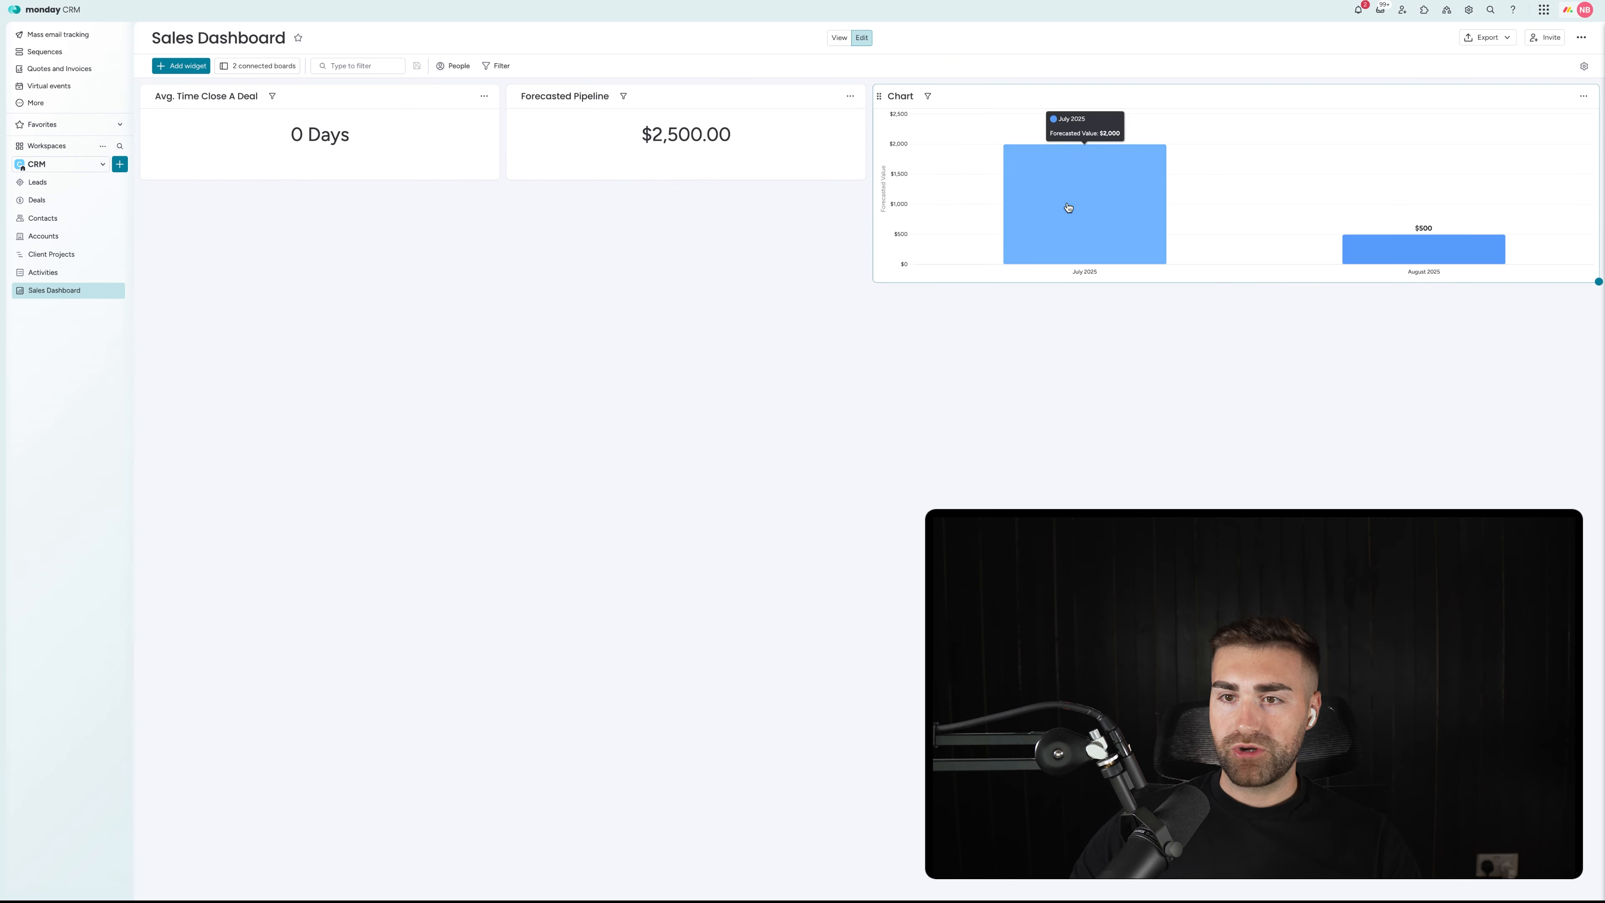
mouse_move(1427, 253)
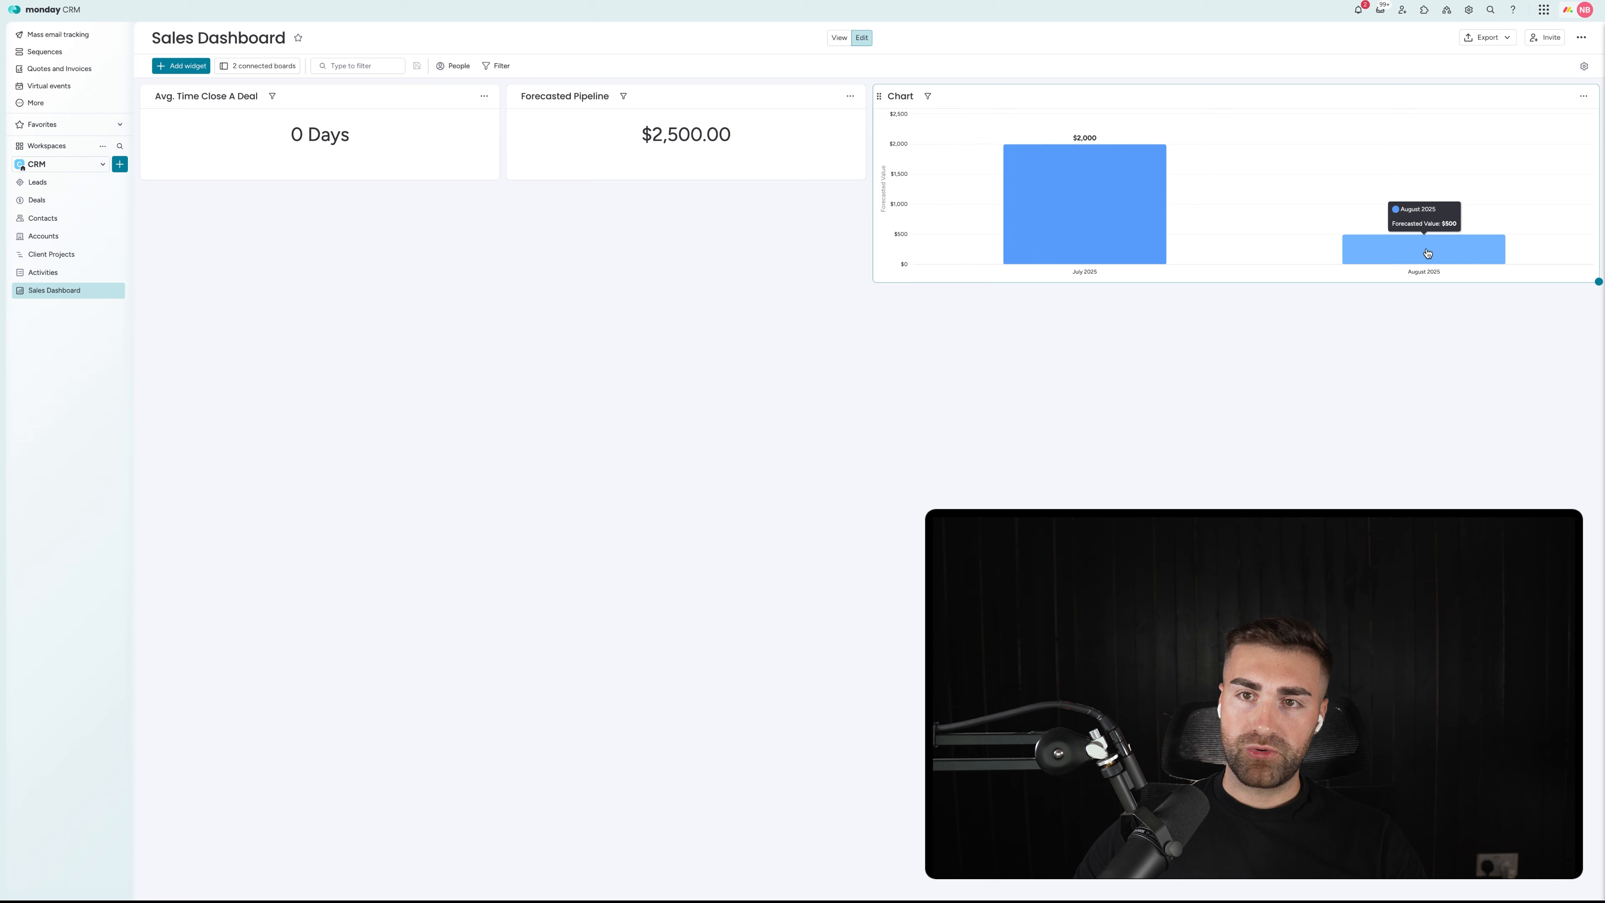
left_click(905, 95)
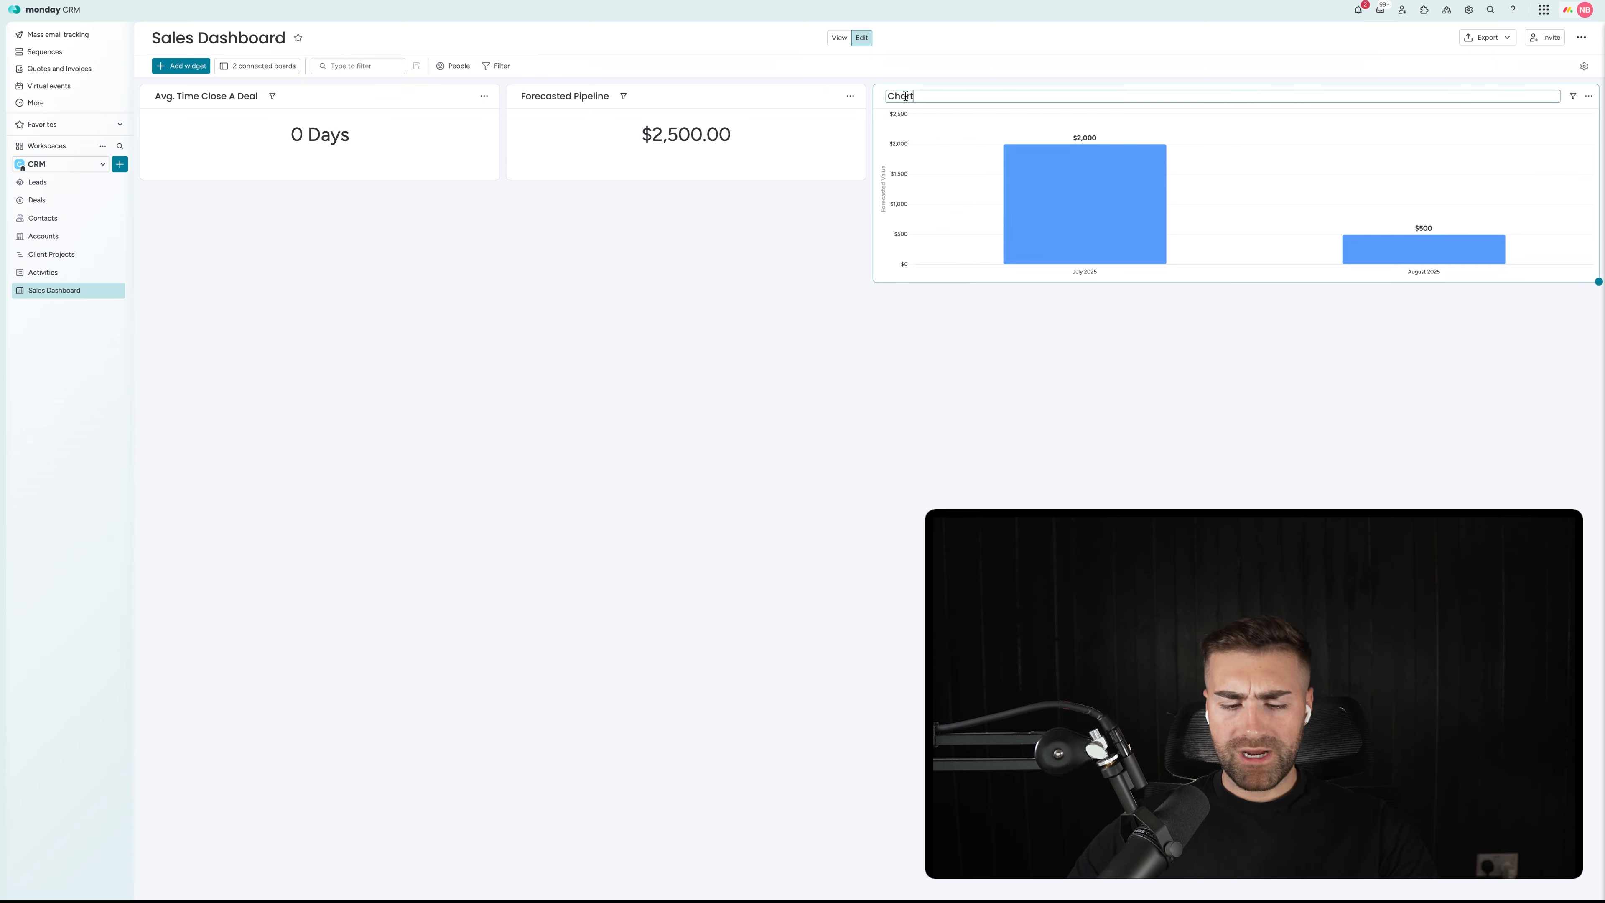
double_click(905, 95)
key("BackSpace")
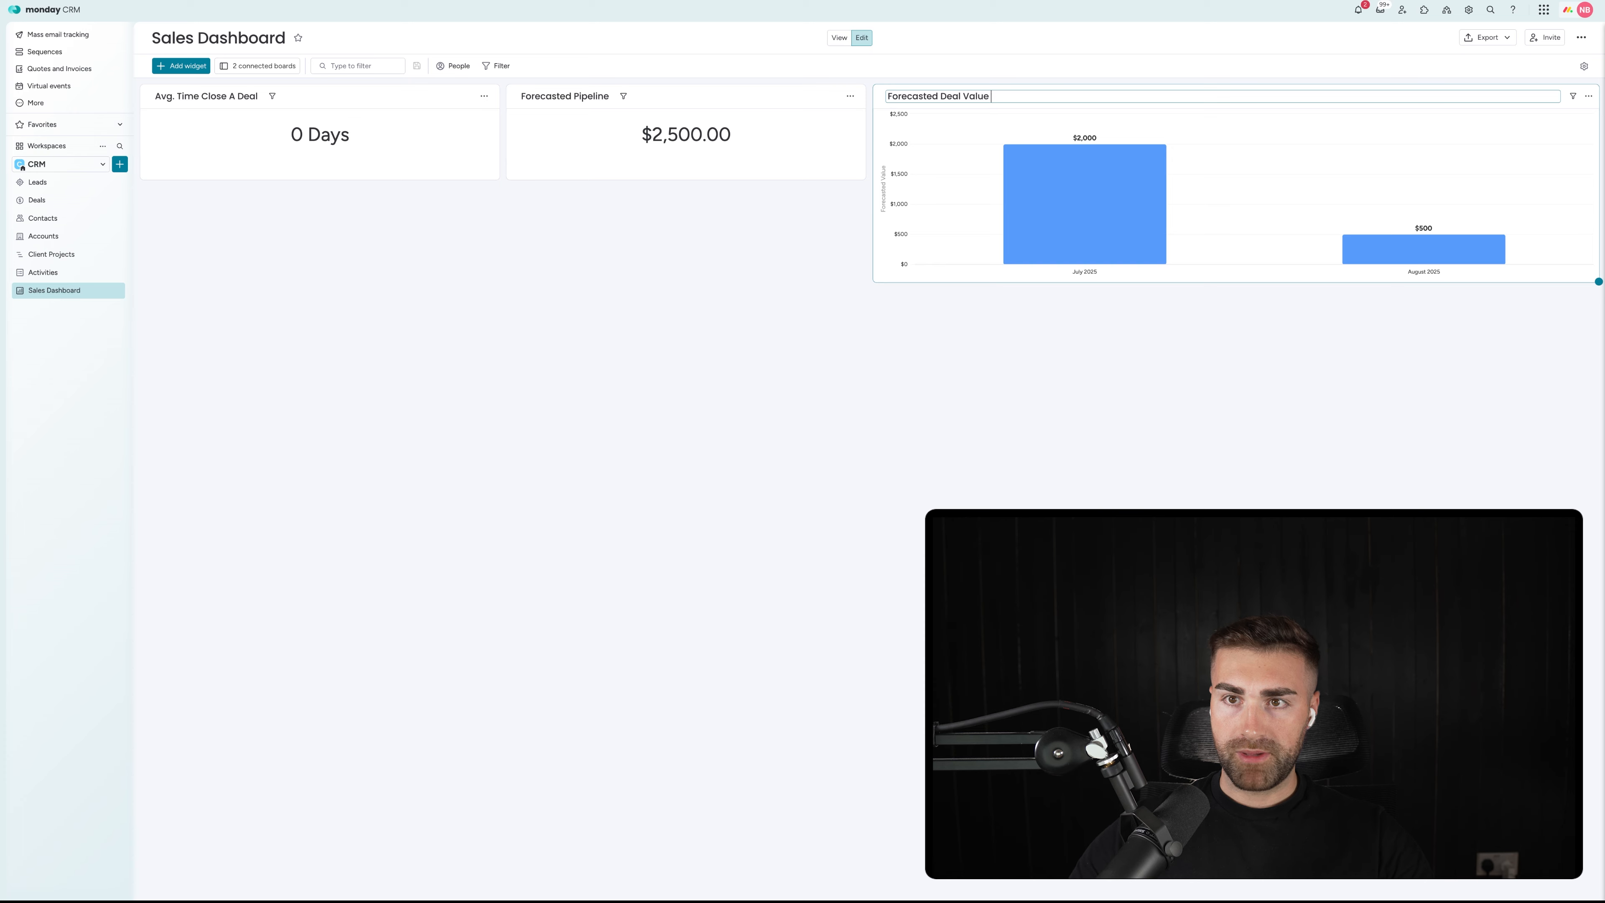
type("th")
key("Return")
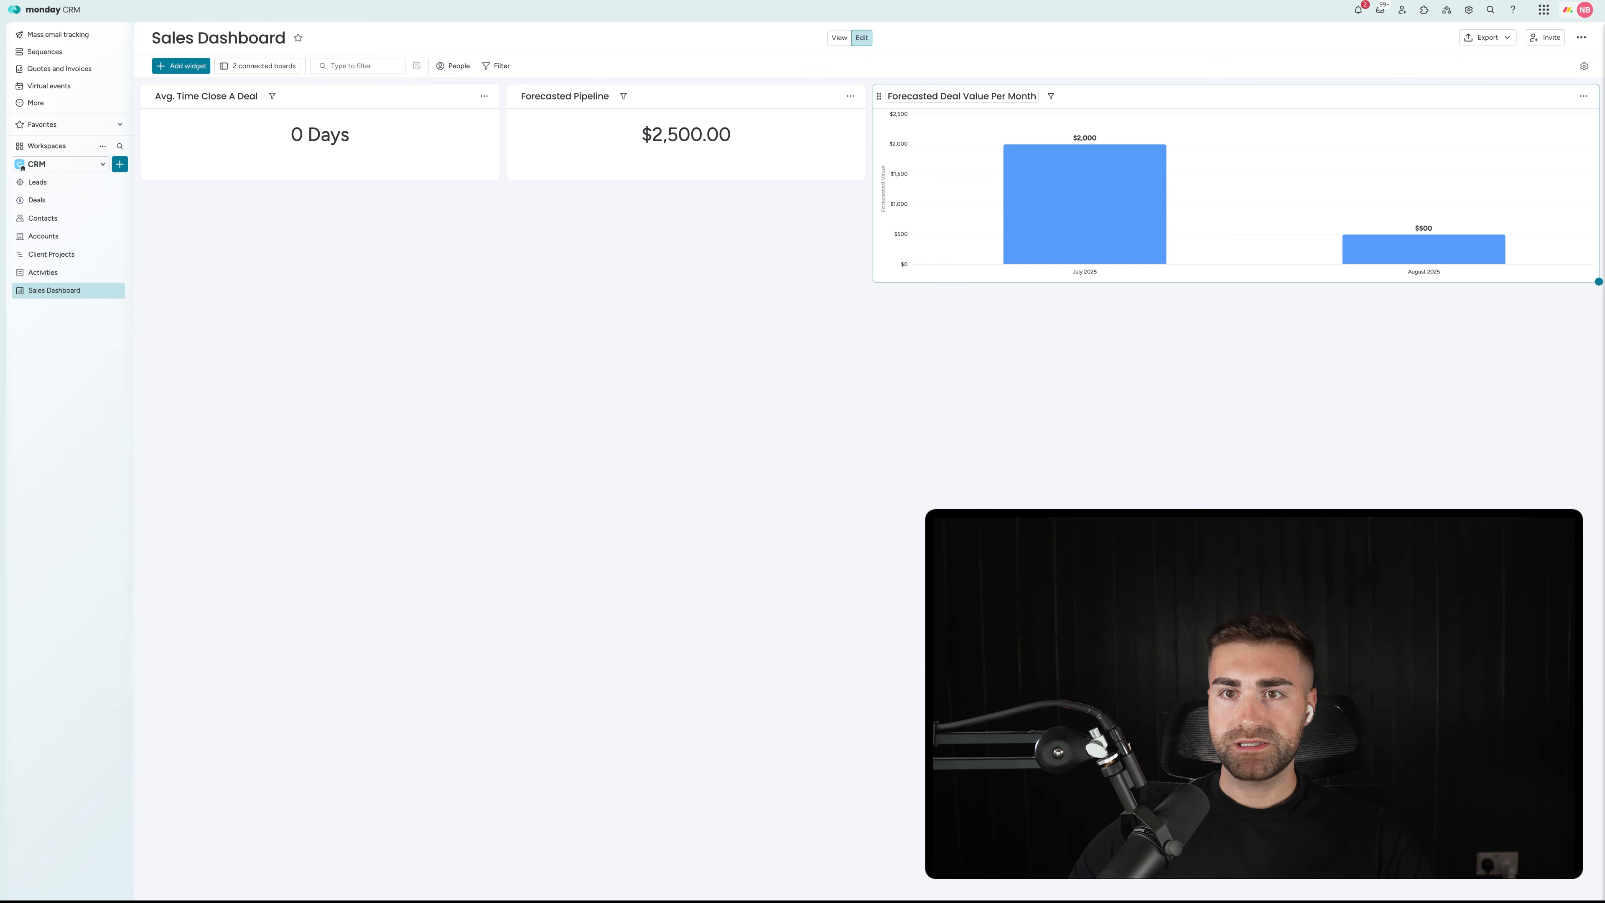
left_click_drag(871, 100, 155, 212)
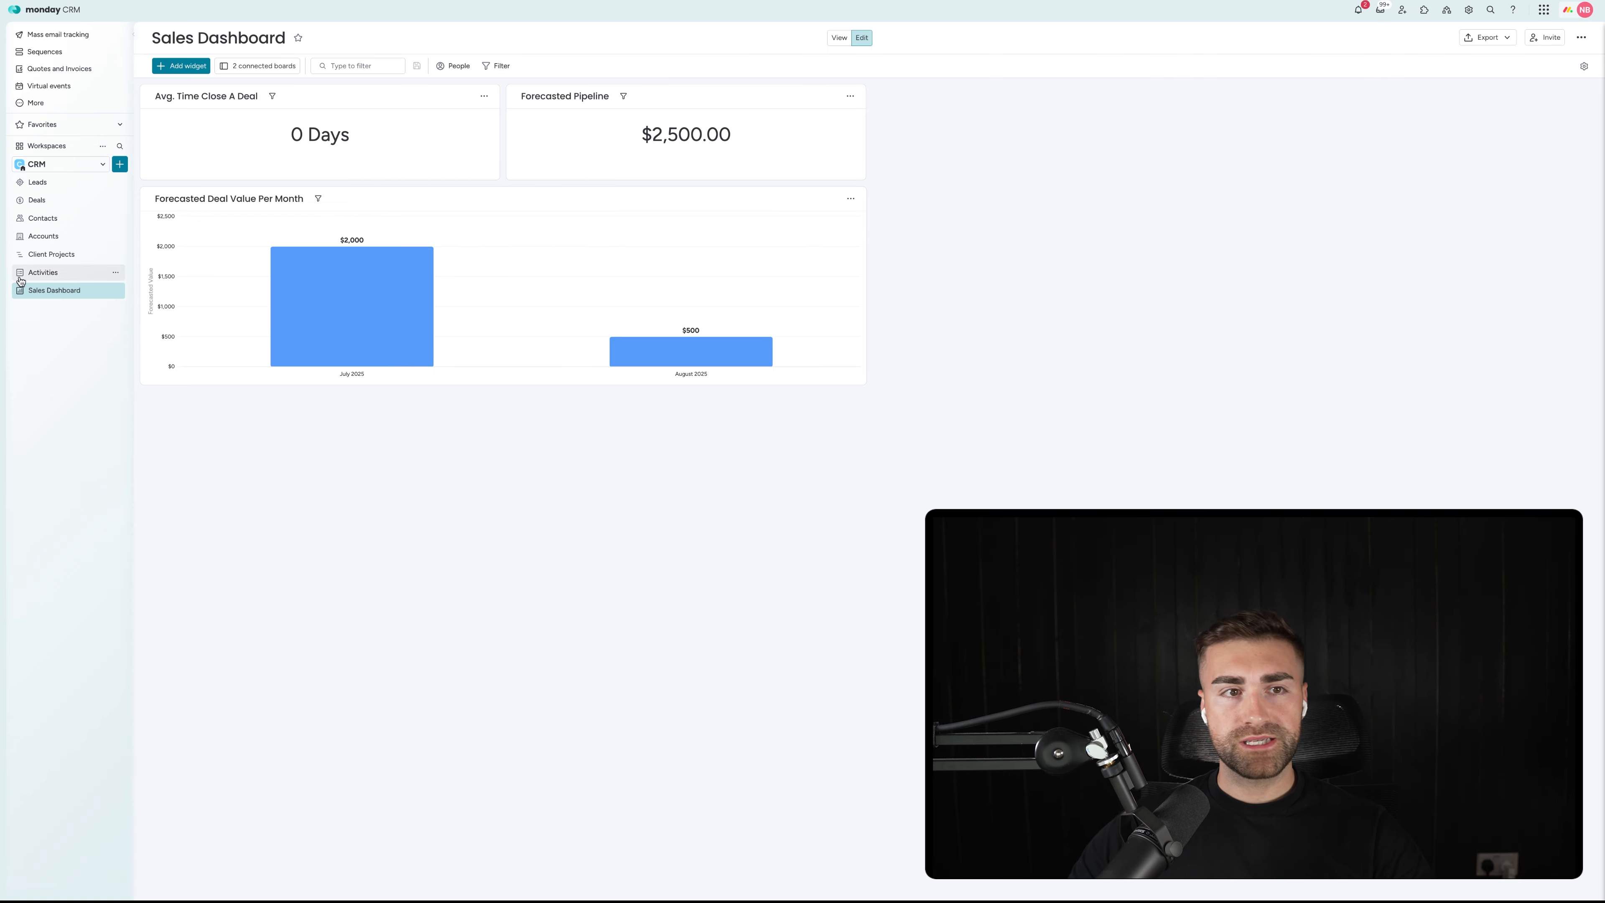
Step: On the Leads board, move CRM Crew and the third New Leads entry to Qualified Leads, and the fourth entry and Zapier Test to Unqualified Leads
left_click(78, 184)
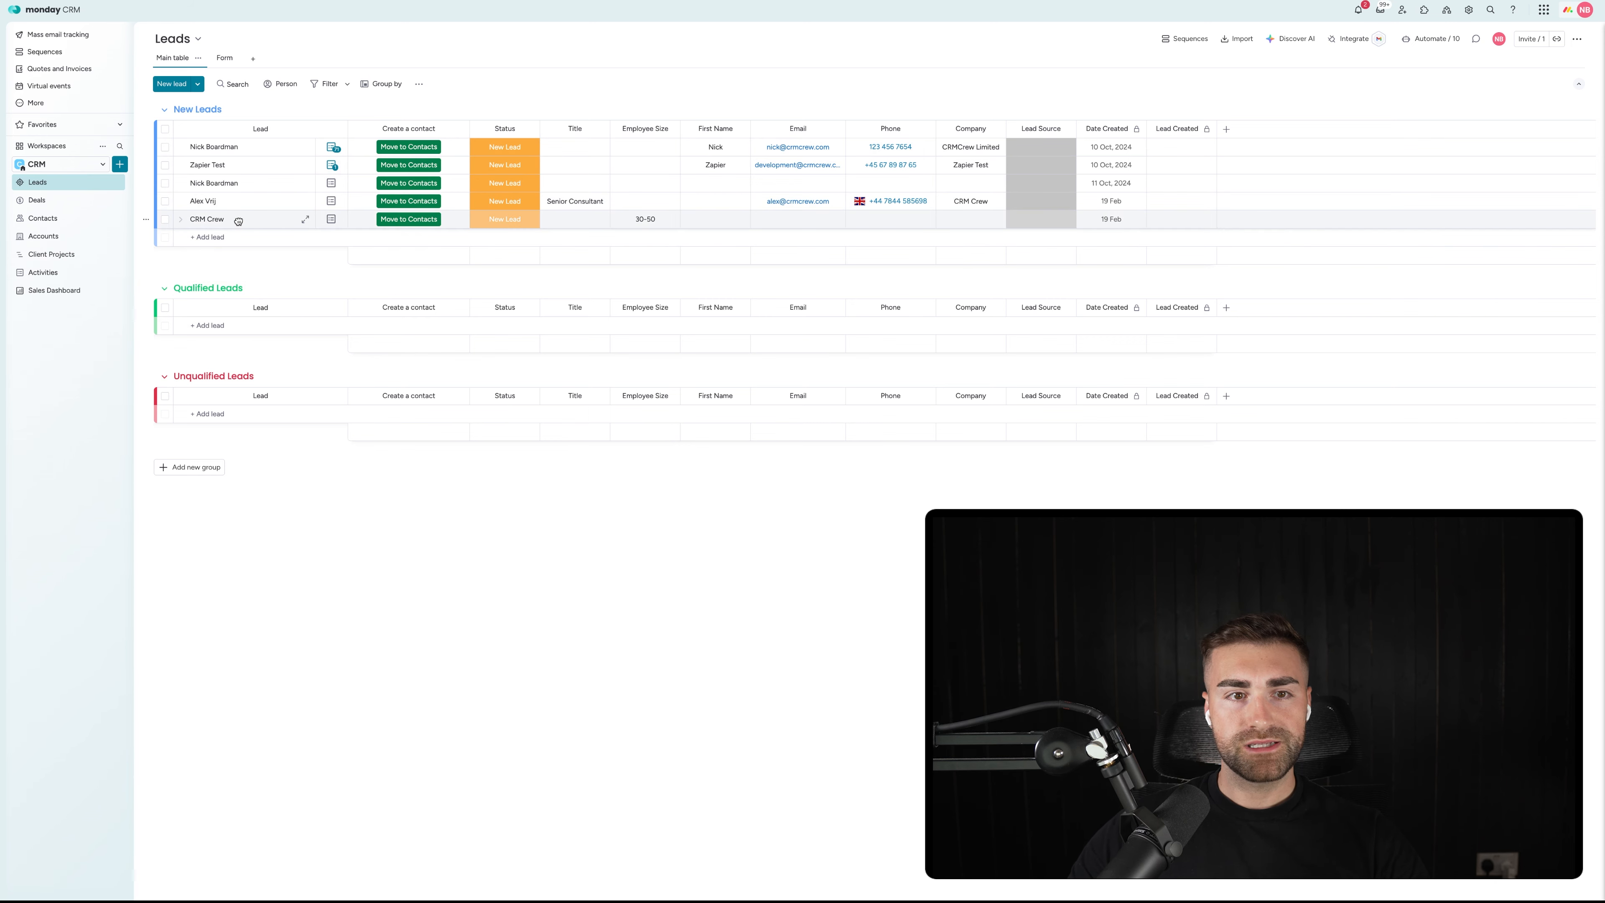
mouse_move(238, 221)
left_mouse_down()
mouse_move(240, 309)
mouse_move(235, 226)
left_mouse_up()
left_click_drag(251, 292, 242, 303)
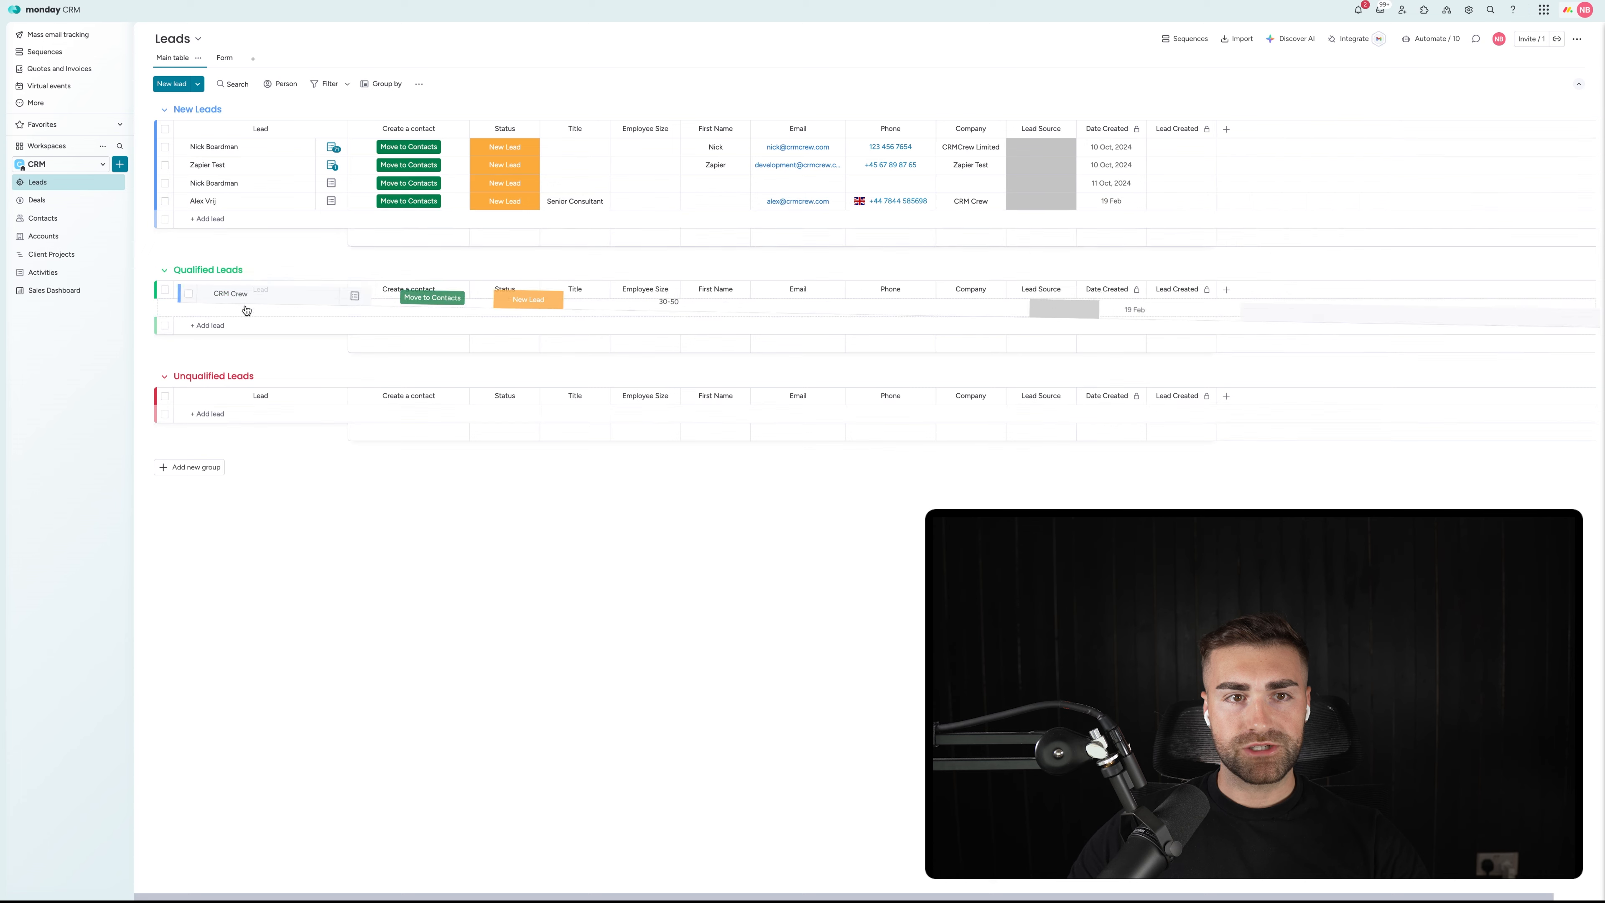
left_click_drag(240, 201, 241, 395)
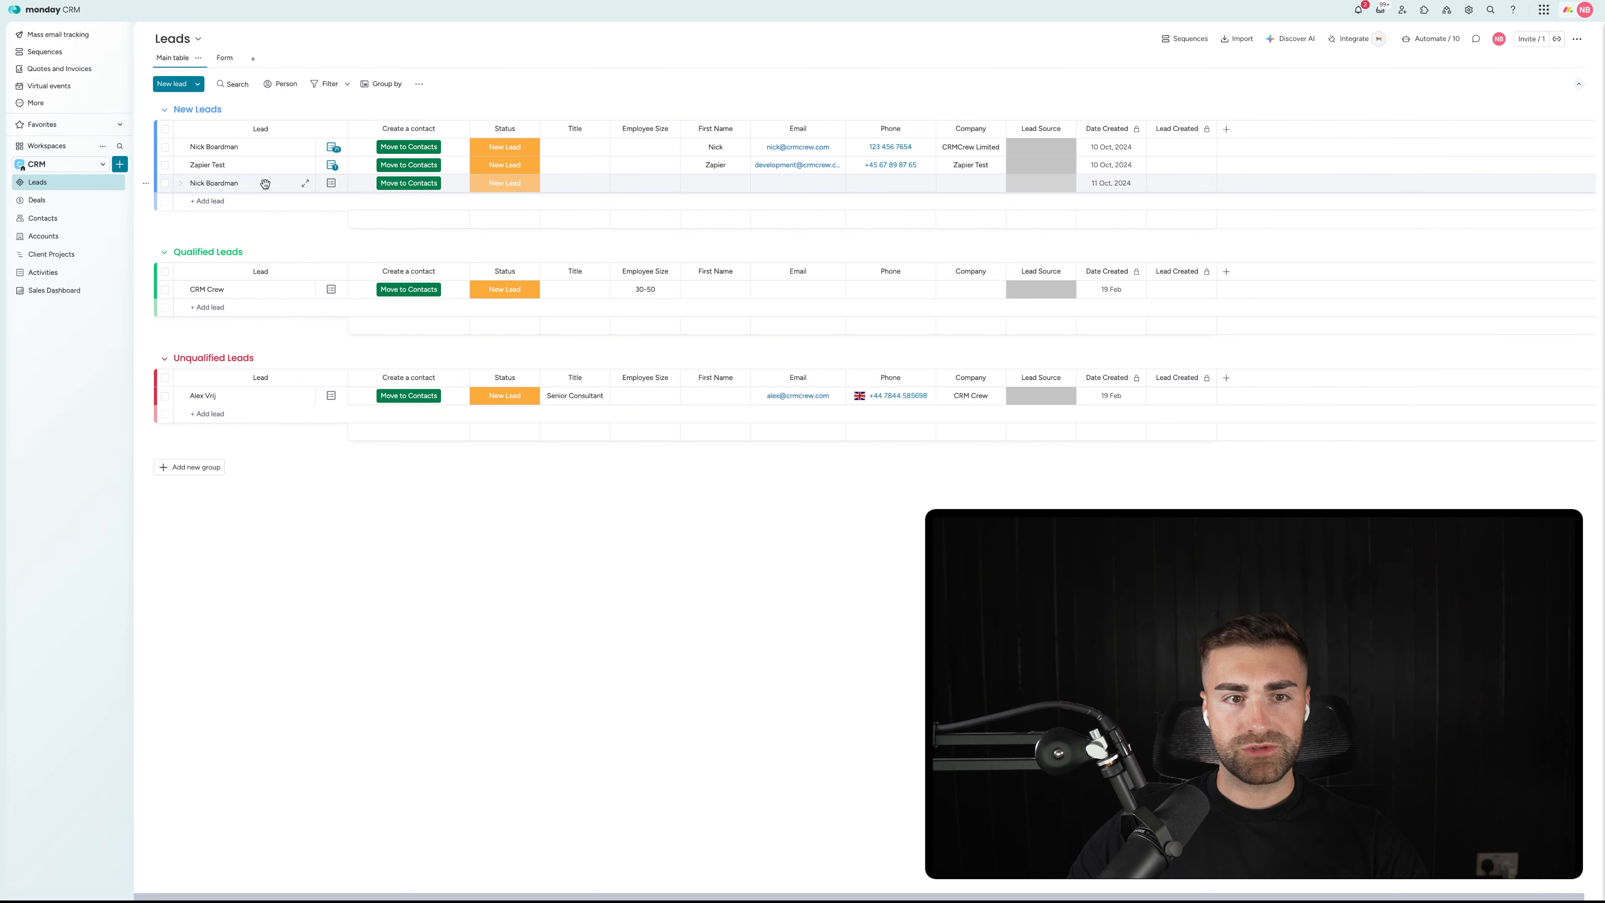
left_click_drag(266, 184, 253, 289)
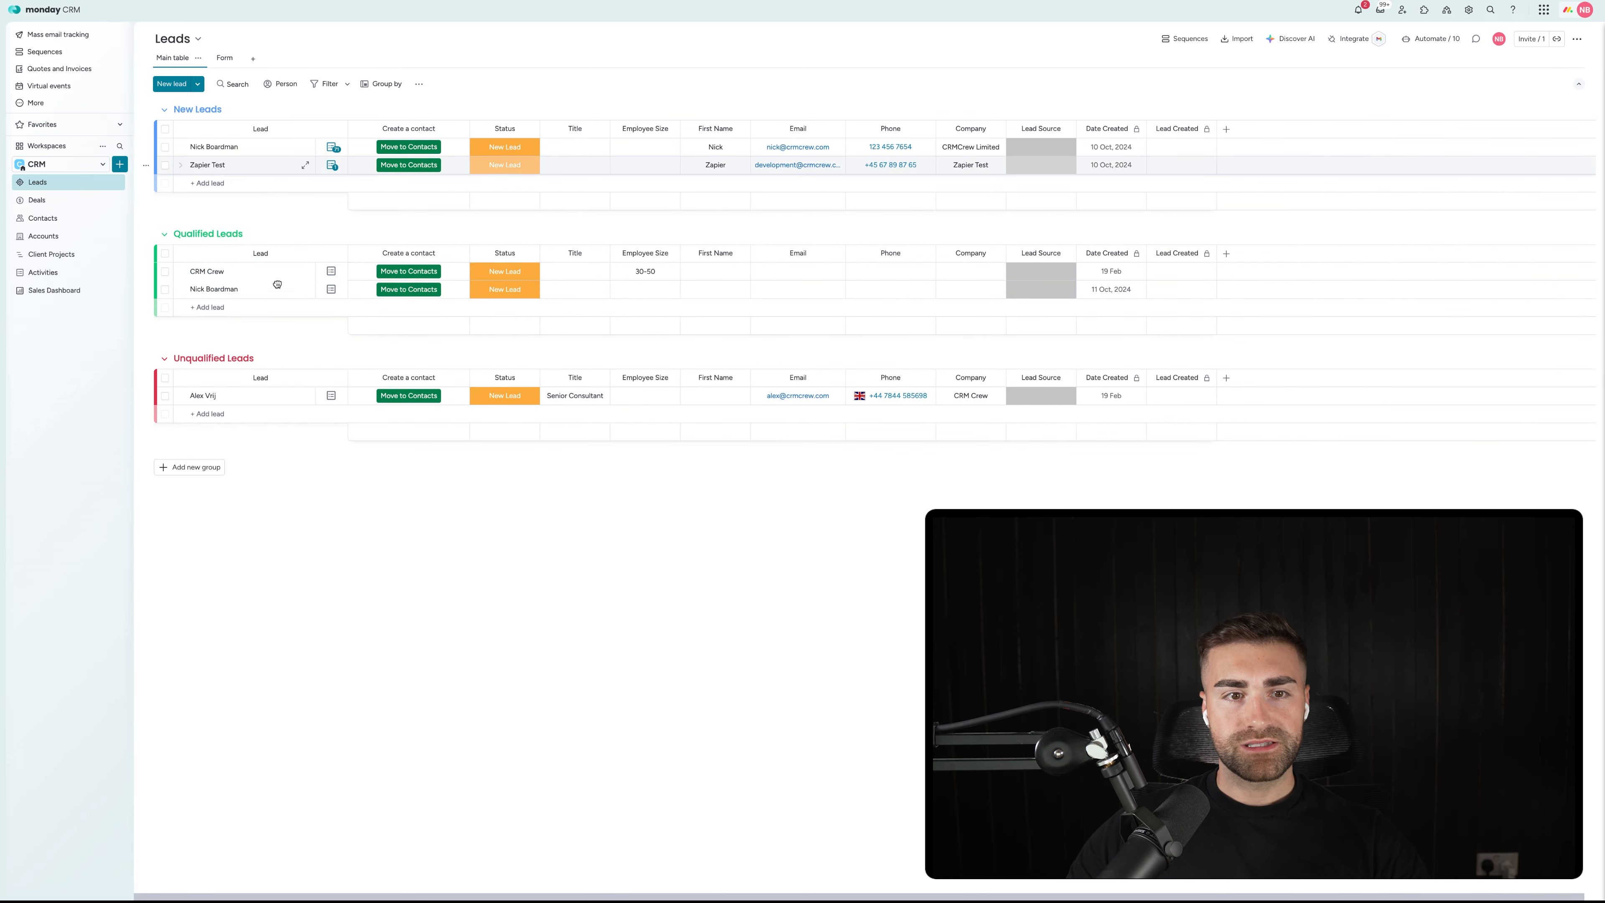
left_click_drag(267, 165, 265, 395)
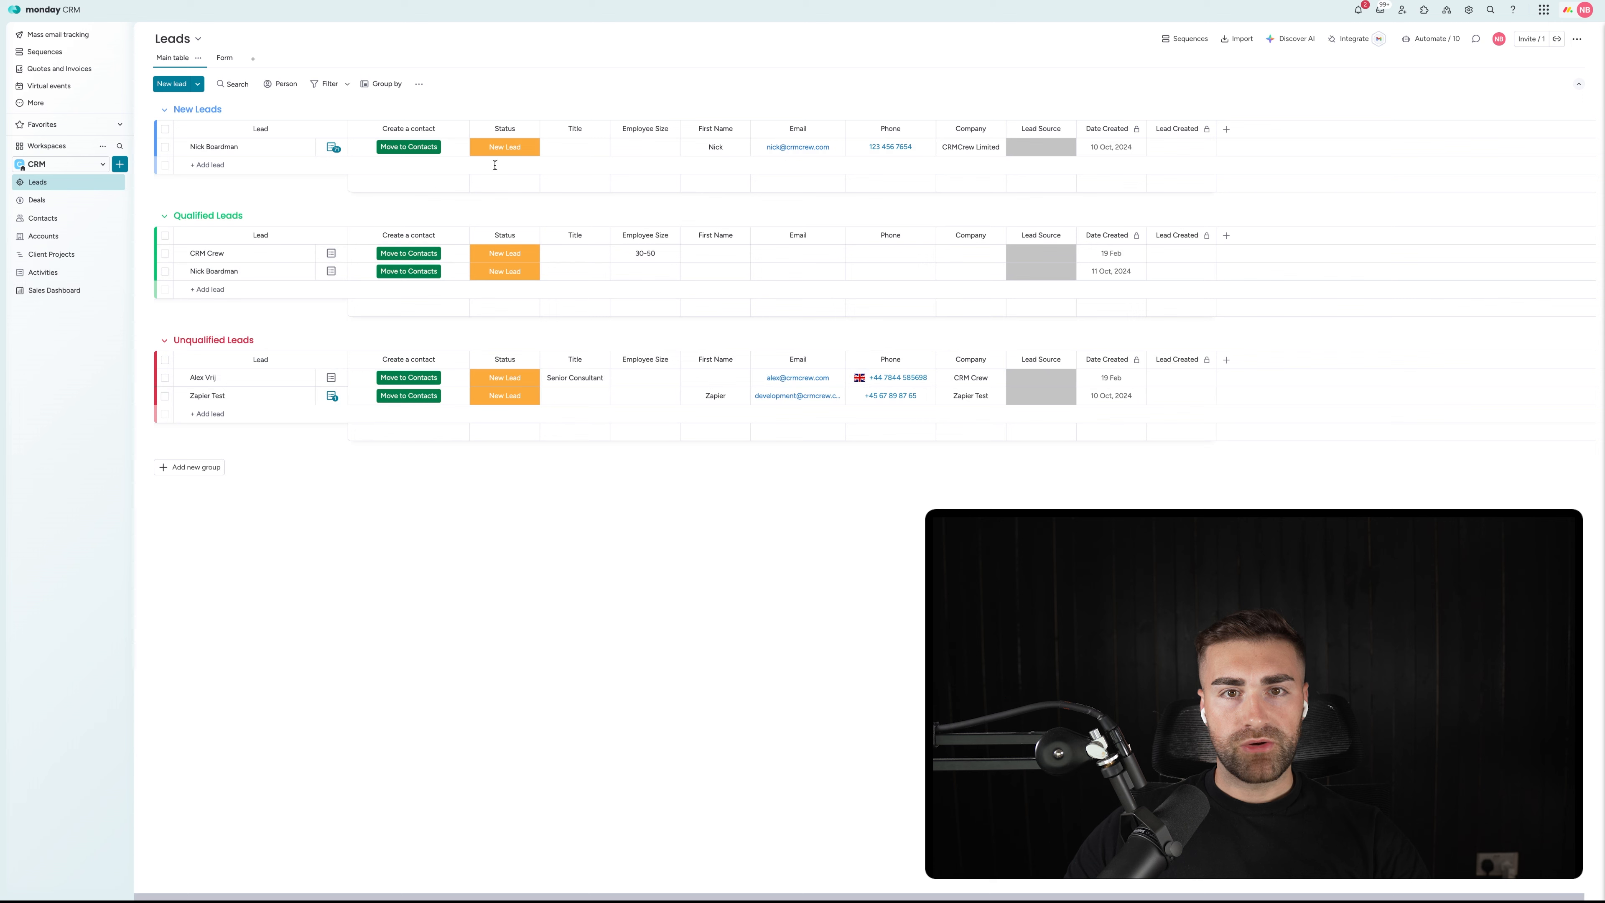
Step: Set the status of both leads in the Qualified Leads group to Qualified
left_click(491, 151)
left_click(523, 235)
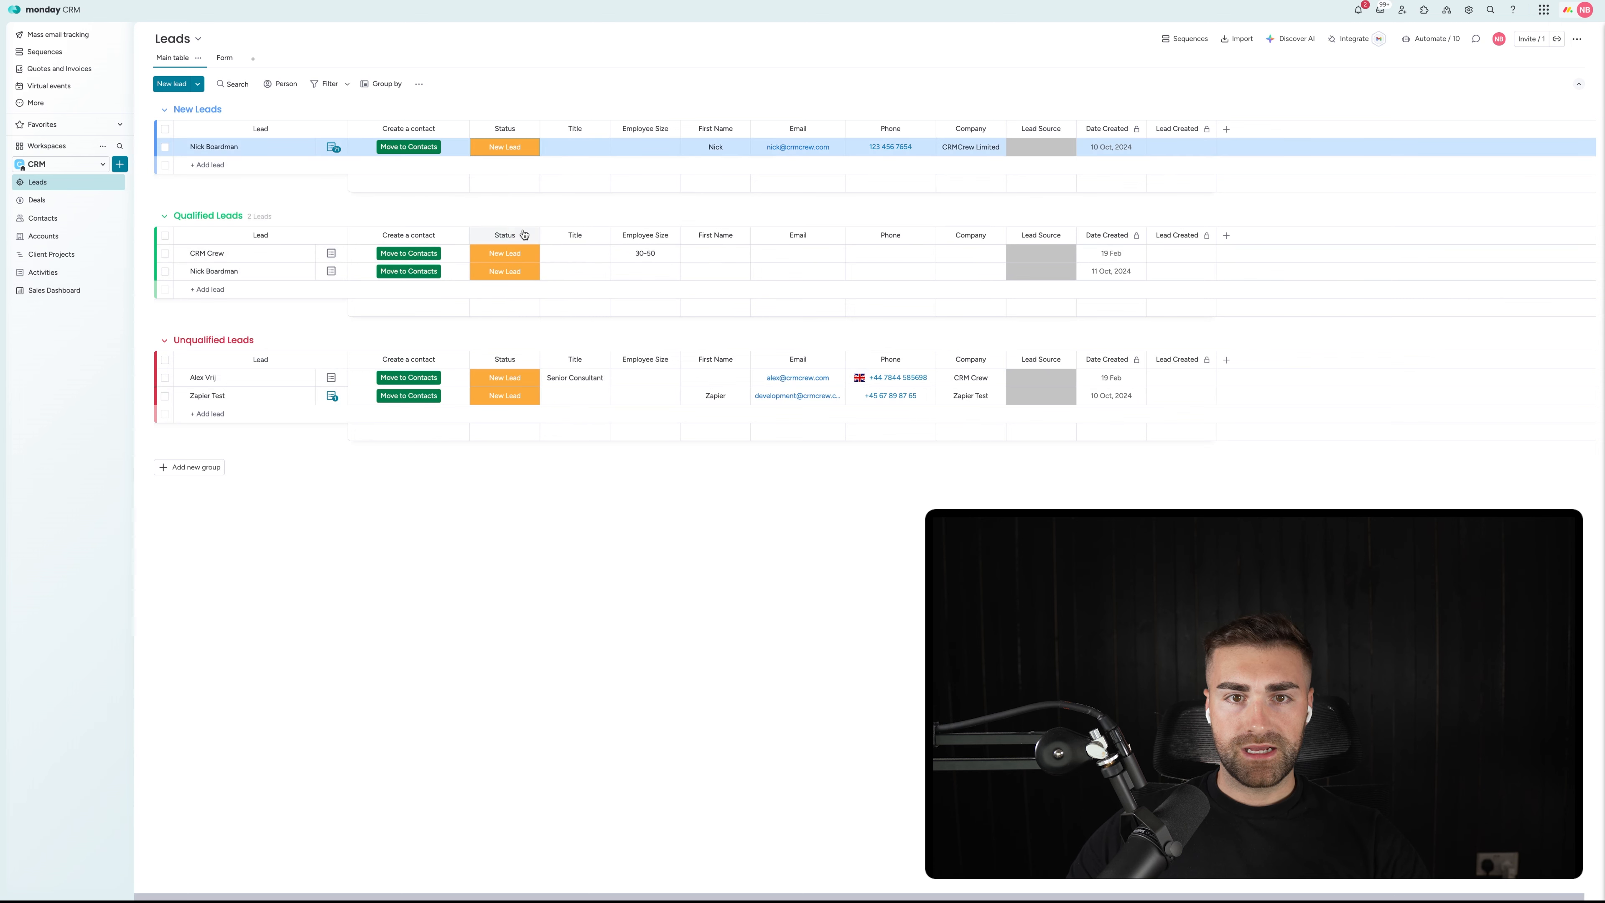
left_click(505, 253)
left_click(504, 366)
left_click(505, 271)
left_click(528, 387)
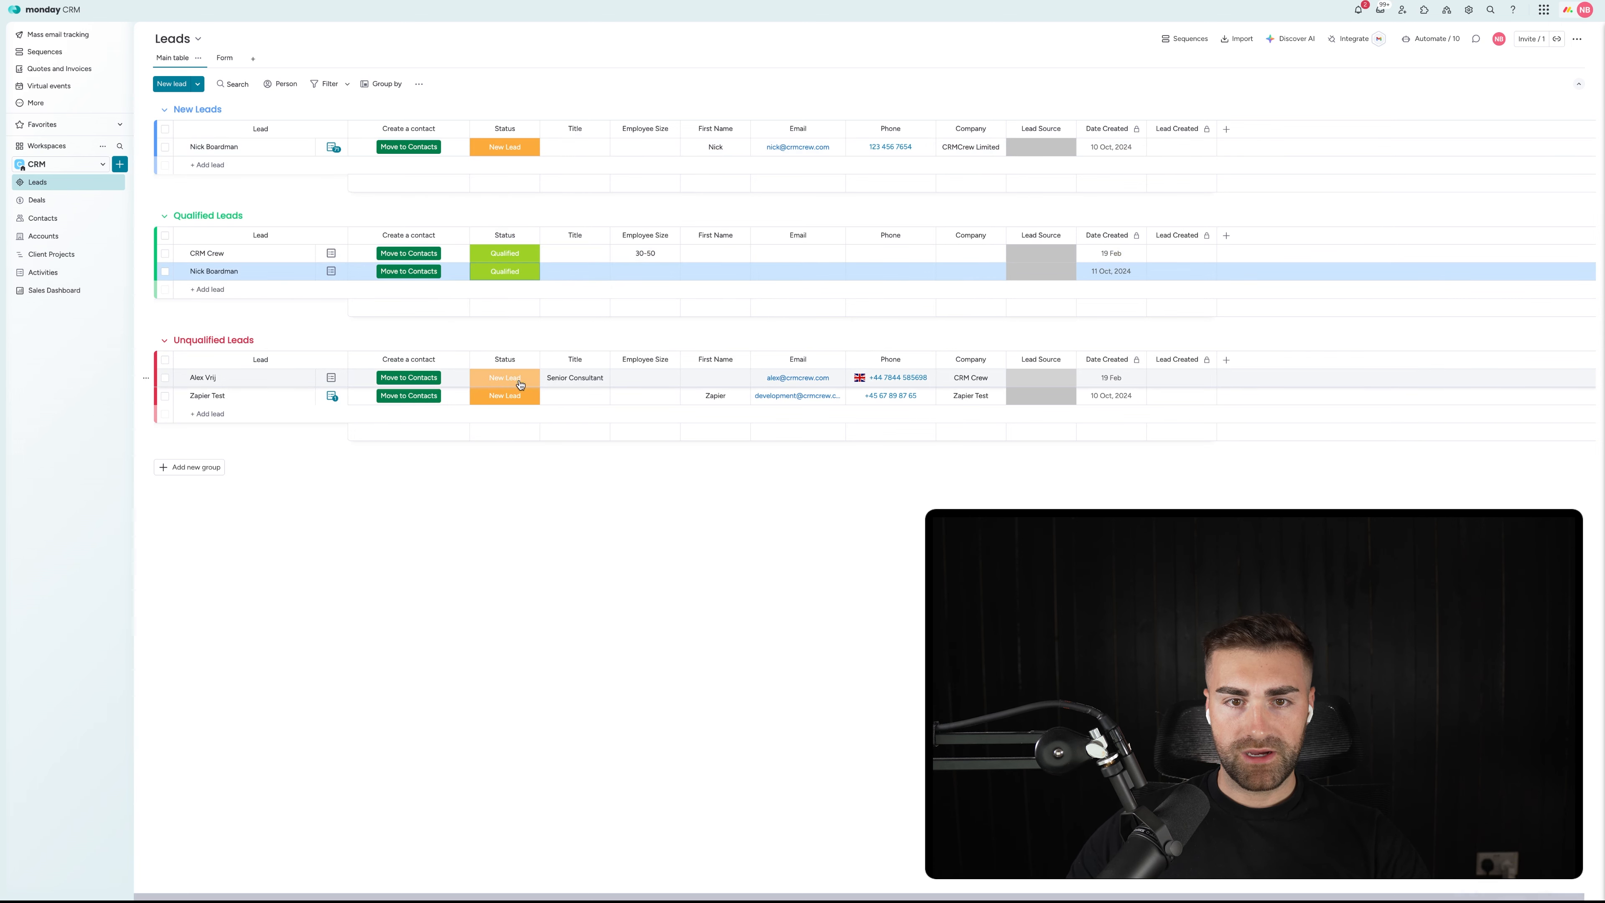
Step: Set the status of both leads in the Unqualified Leads group to Unqualified
left_click(512, 379)
left_click(505, 512)
left_click(503, 398)
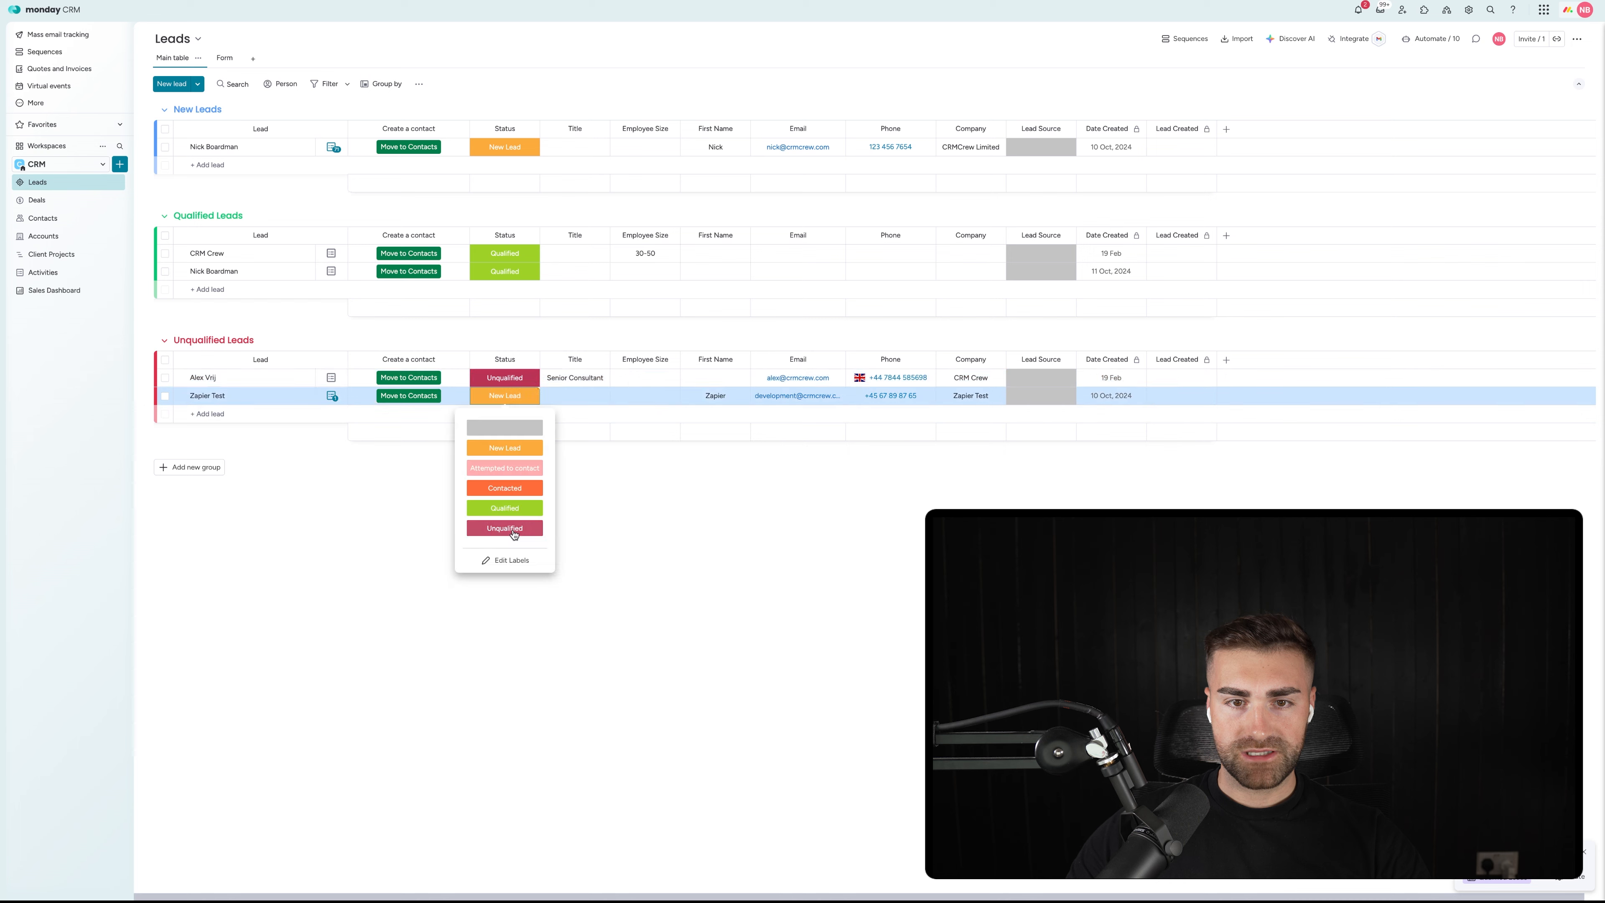
left_click(513, 534)
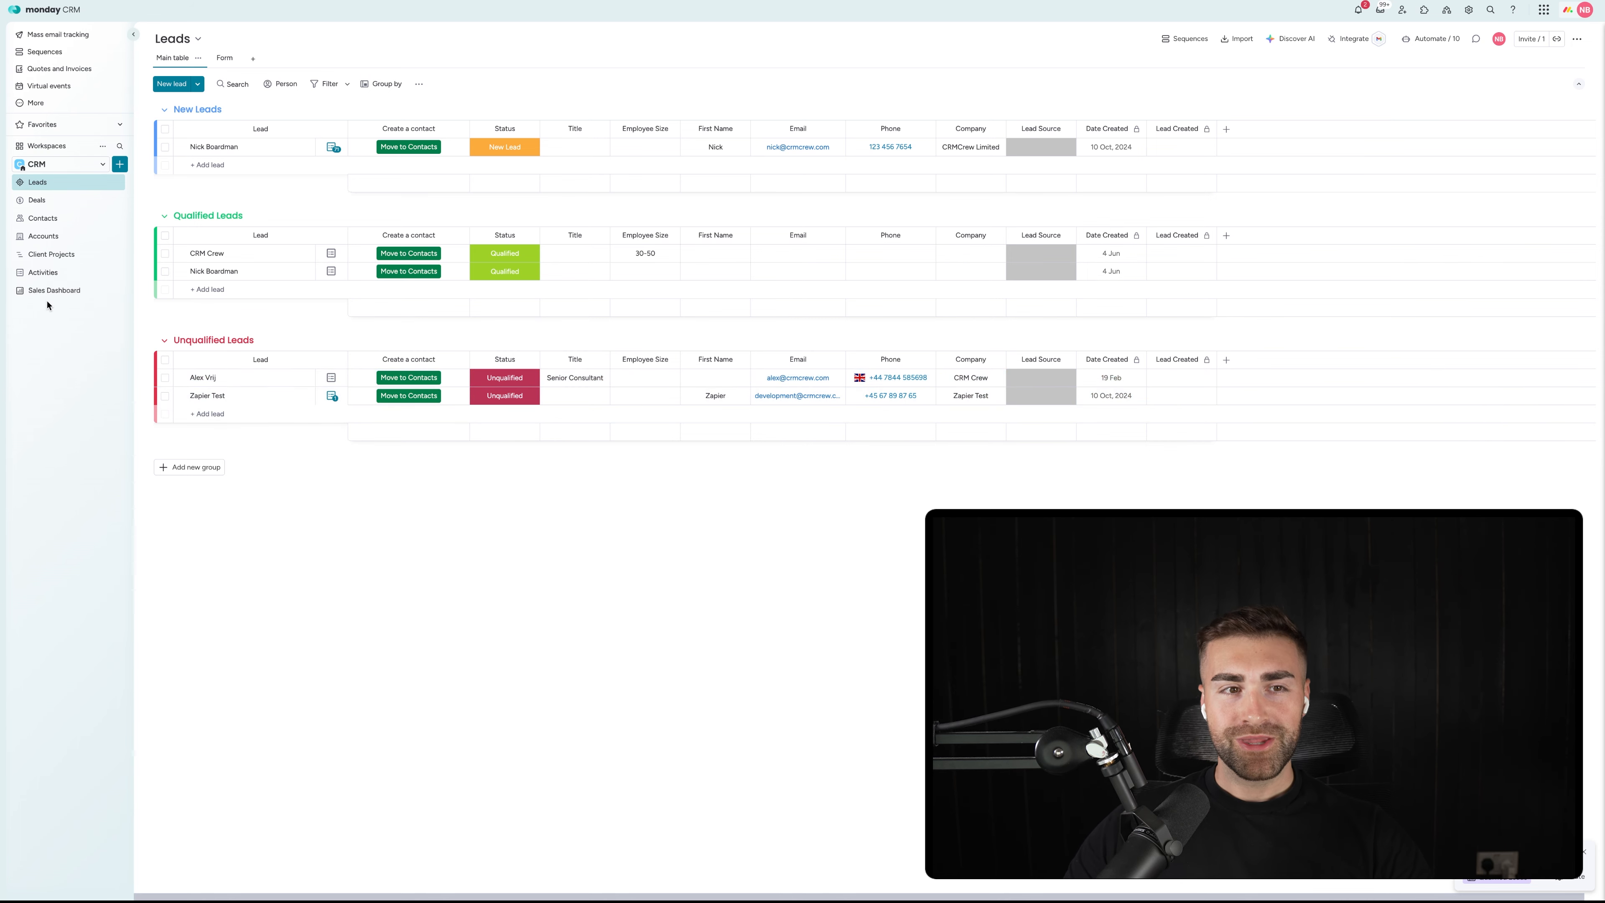
Step: Return to the Sales Dashboard and add a new Chart widget
left_click(54, 292)
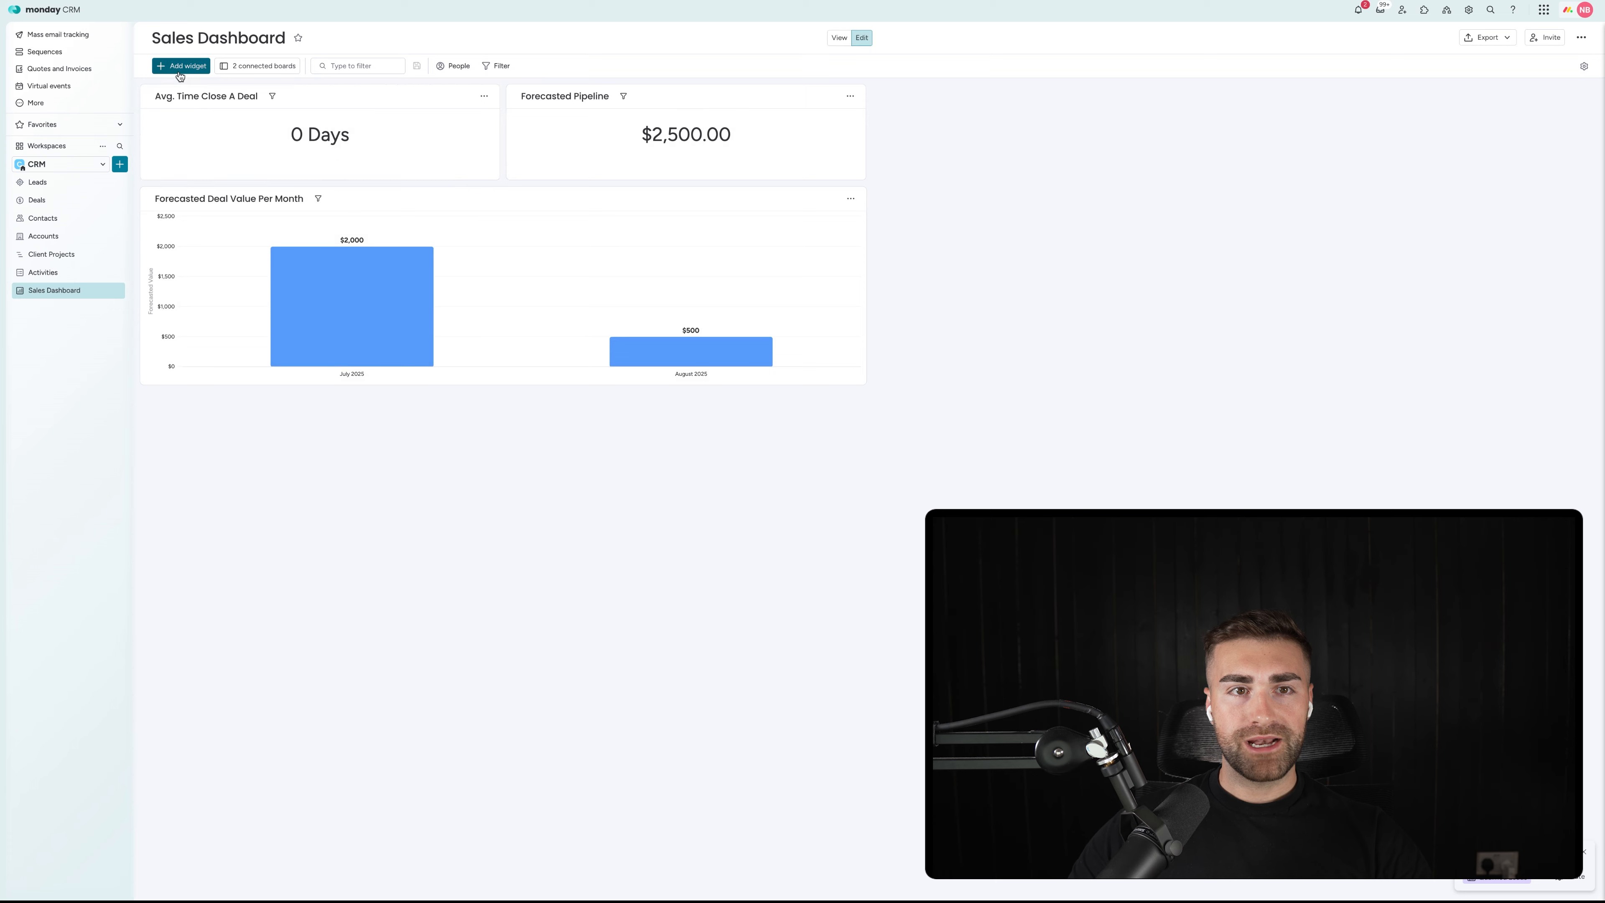
left_click(181, 69)
left_click(207, 140)
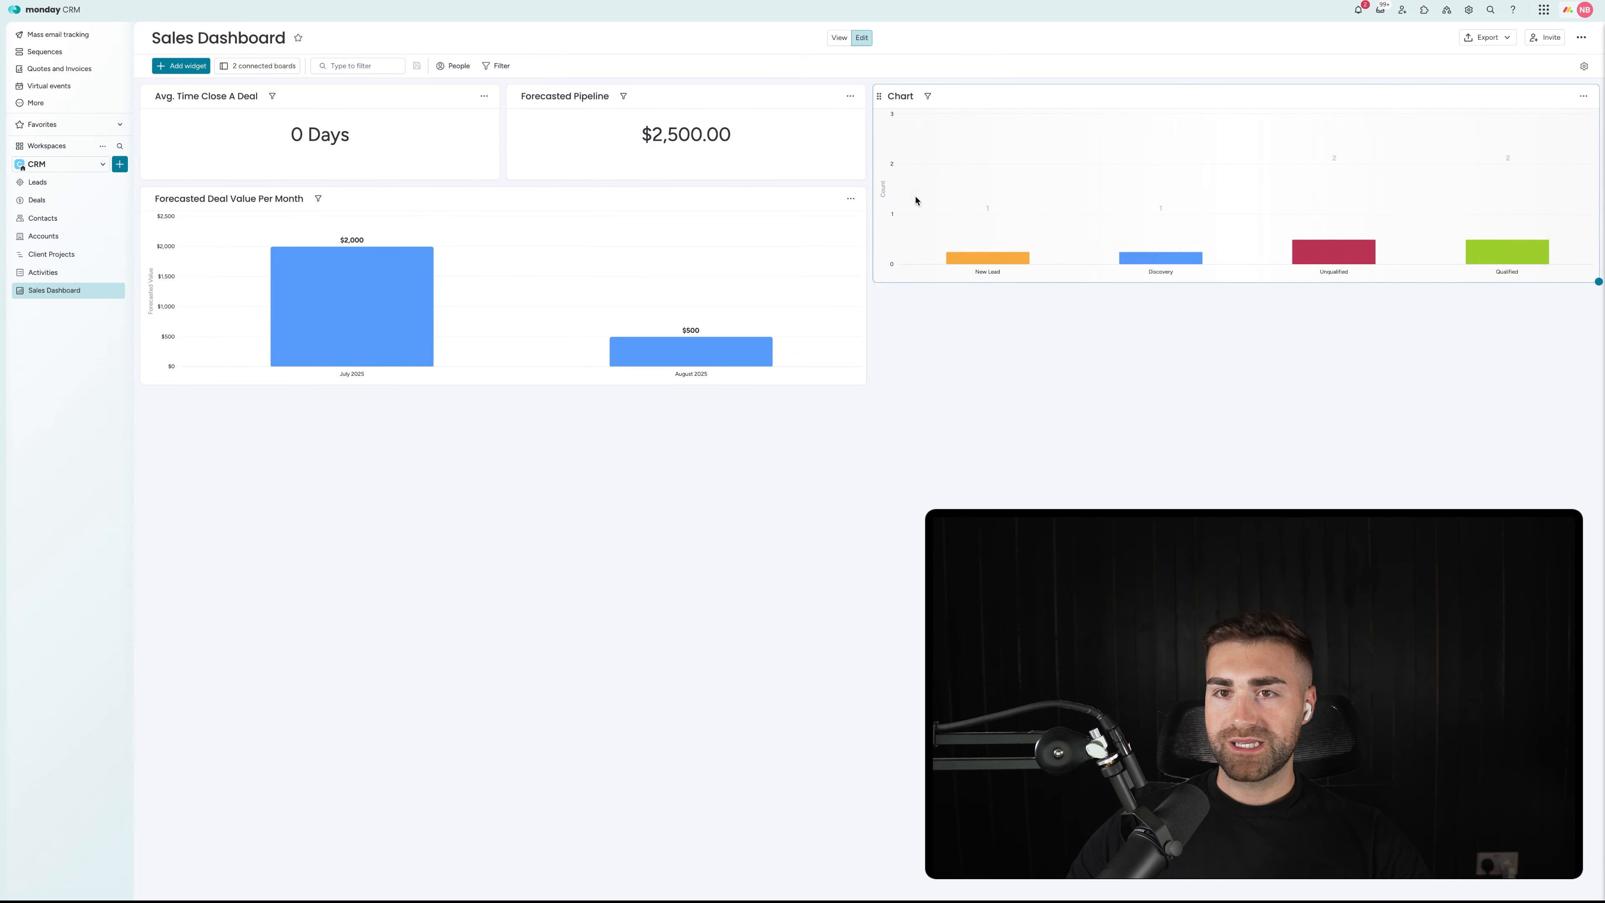
Step: Open the new Chart widget's settings and change its chart type to a pie chart
left_click(1587, 99)
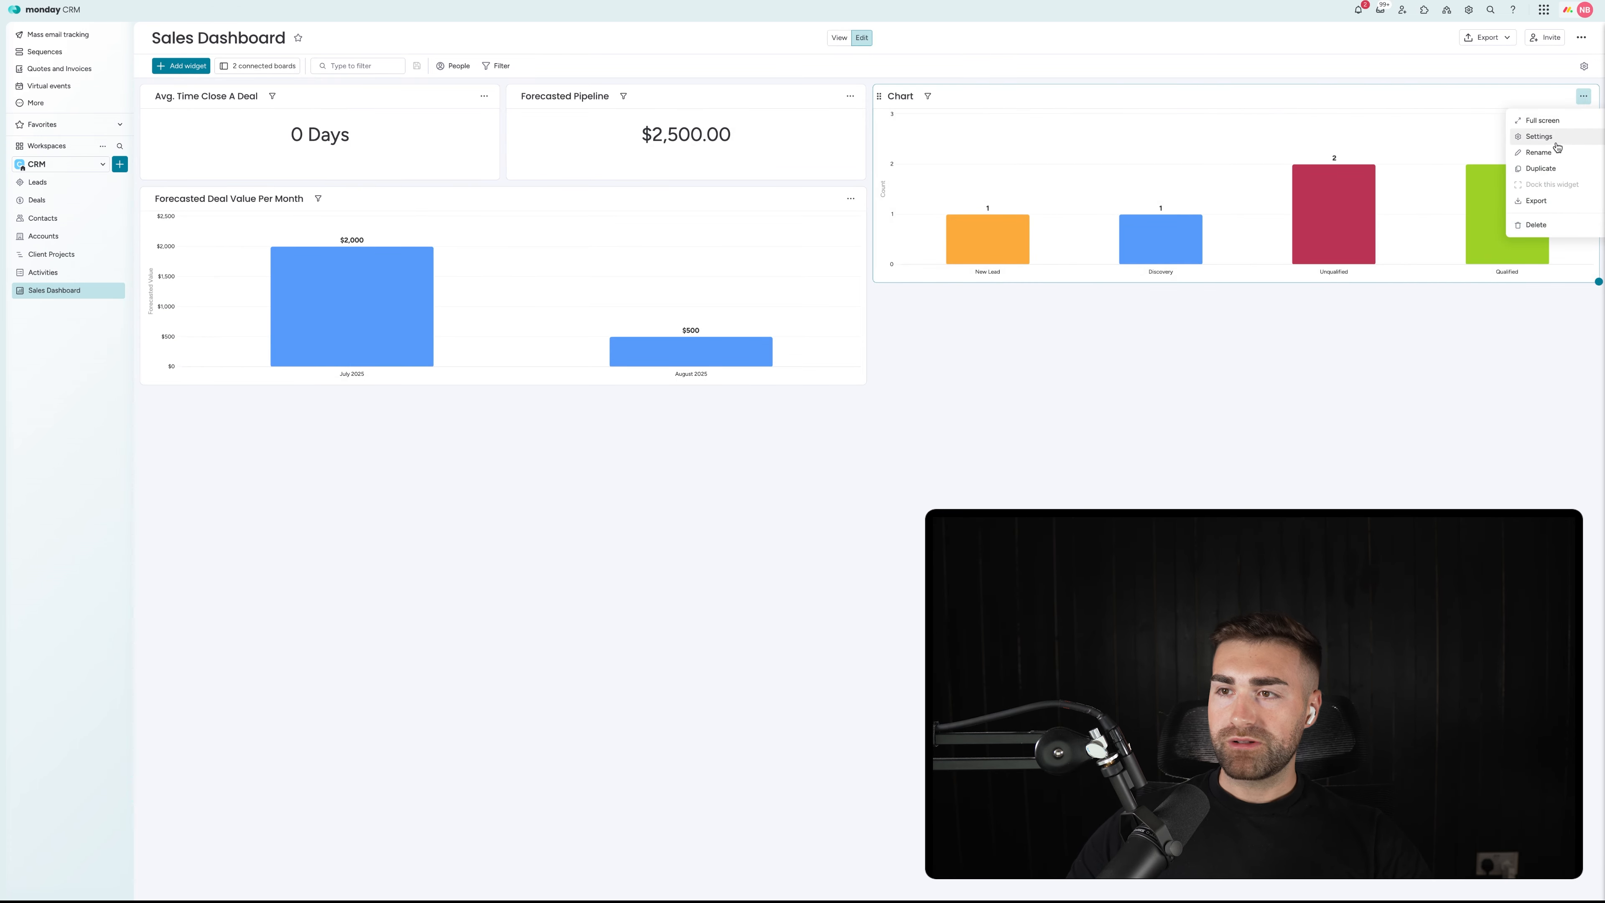
left_click(1582, 96)
left_click(1583, 96)
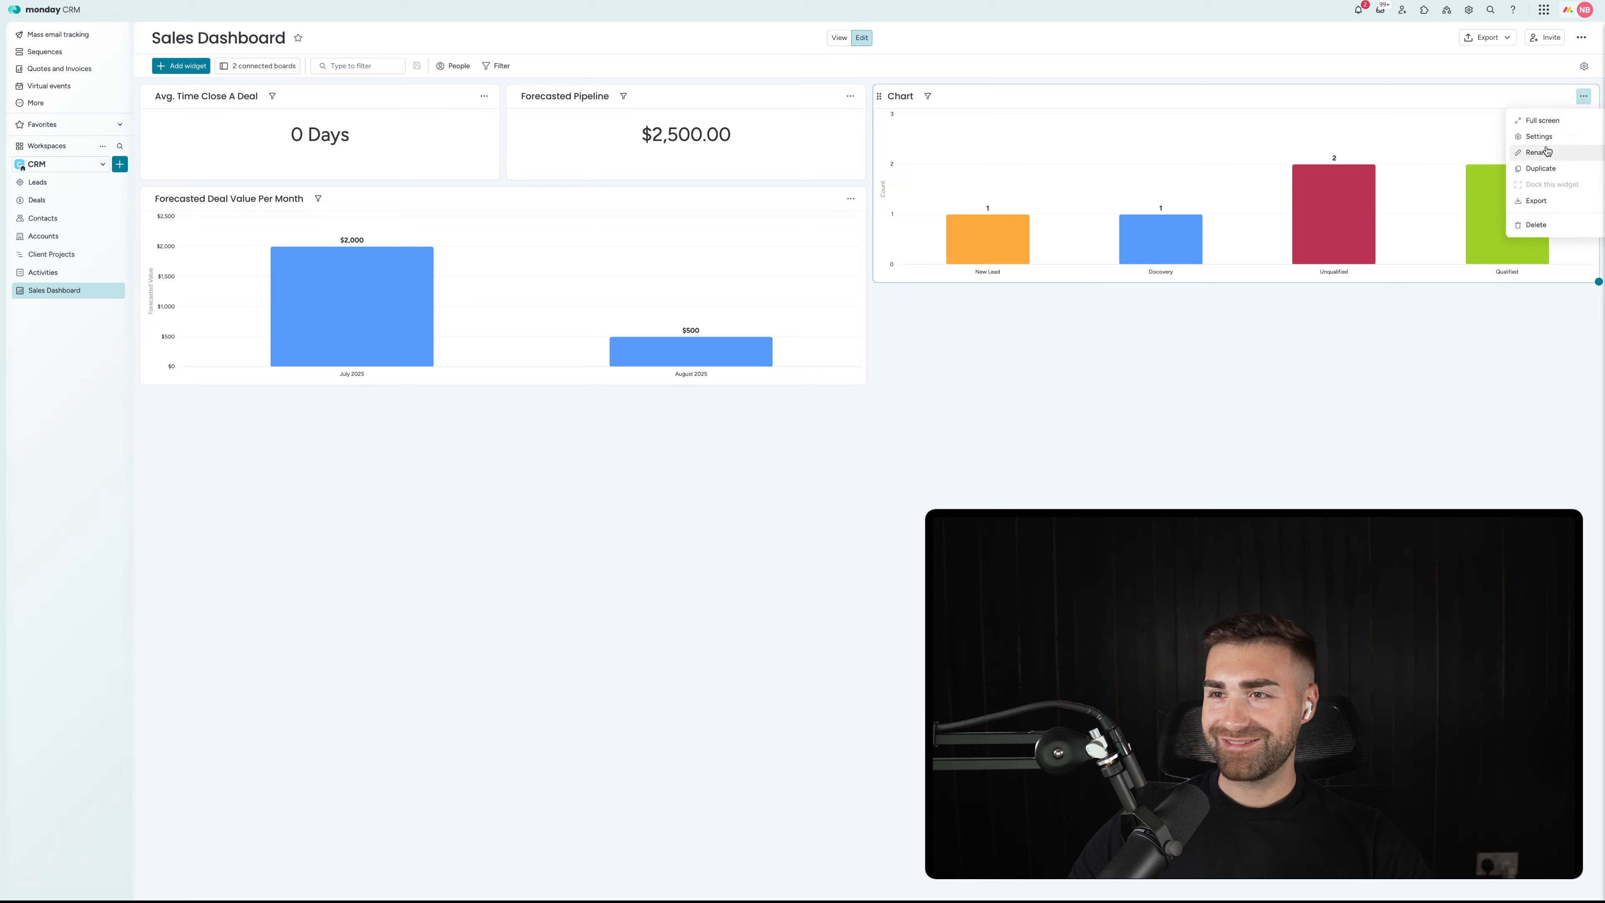
left_click(1538, 136)
left_click(1505, 108)
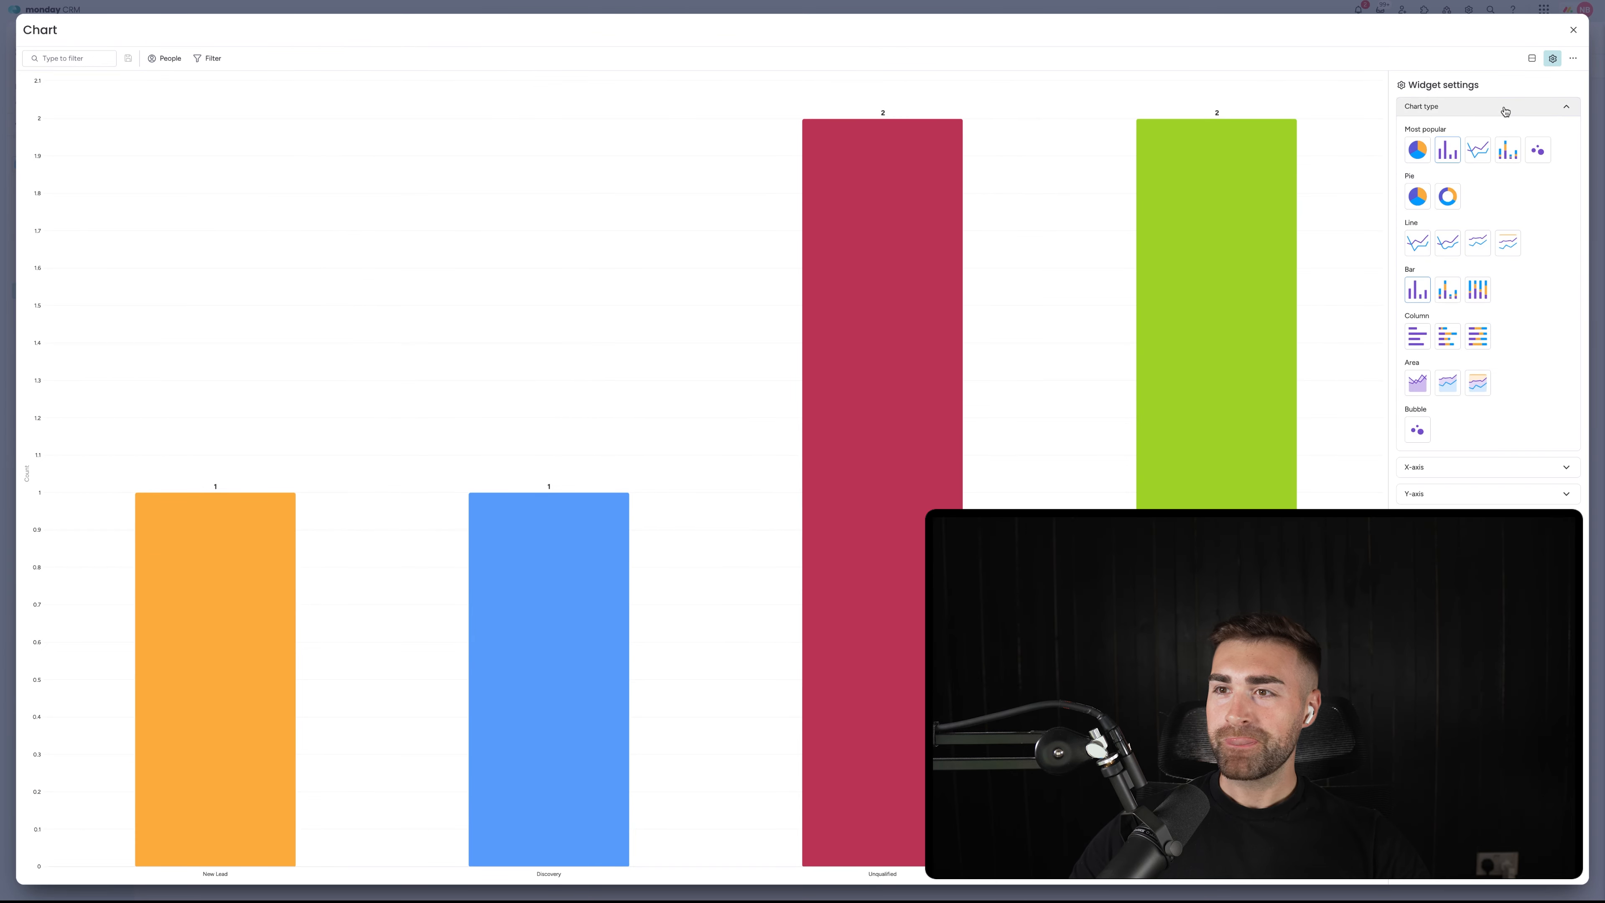
left_click(1430, 155)
left_click(1432, 109)
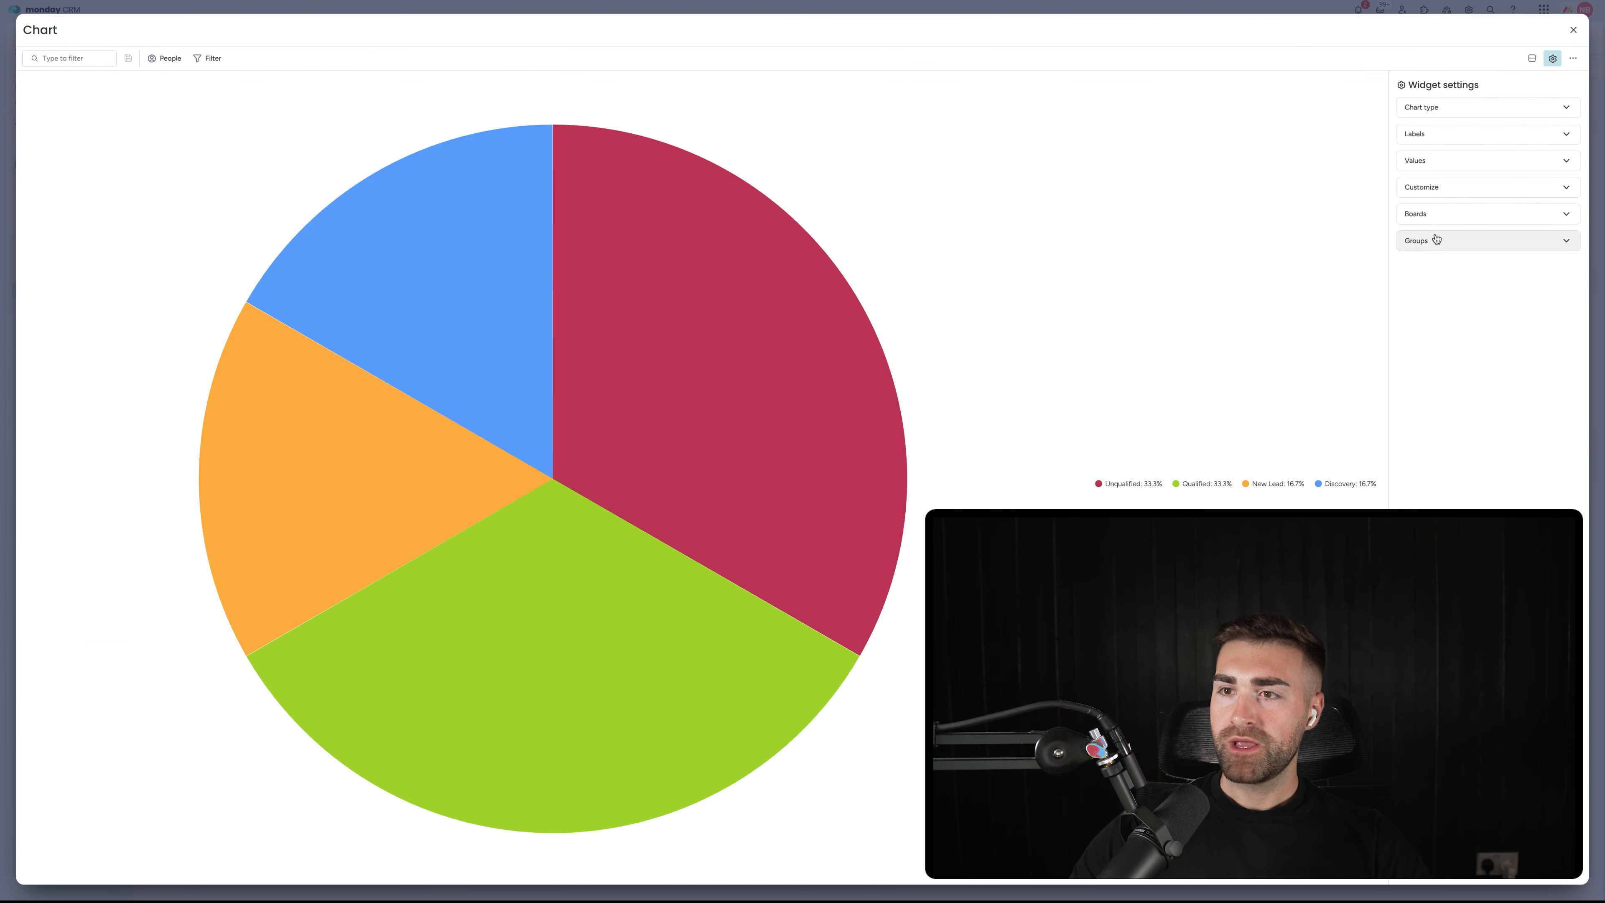
Step: Limit the pie chart to the Leads board by deselecting Deals, and exclude the New Leads group
left_click(1435, 216)
left_click(1431, 315)
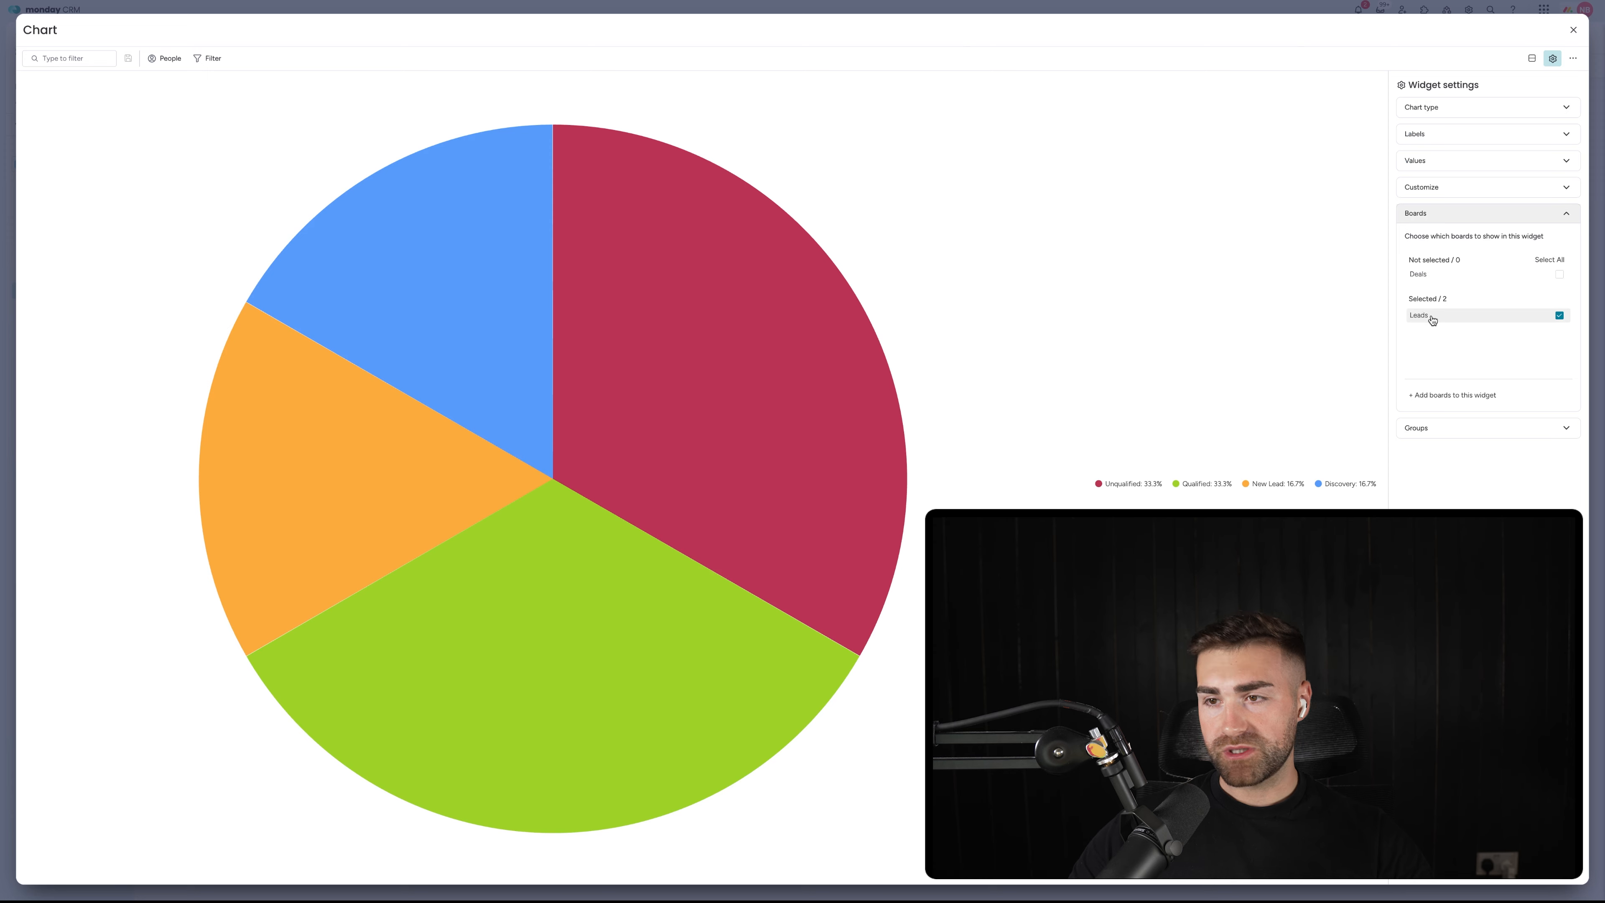
left_click(1447, 428)
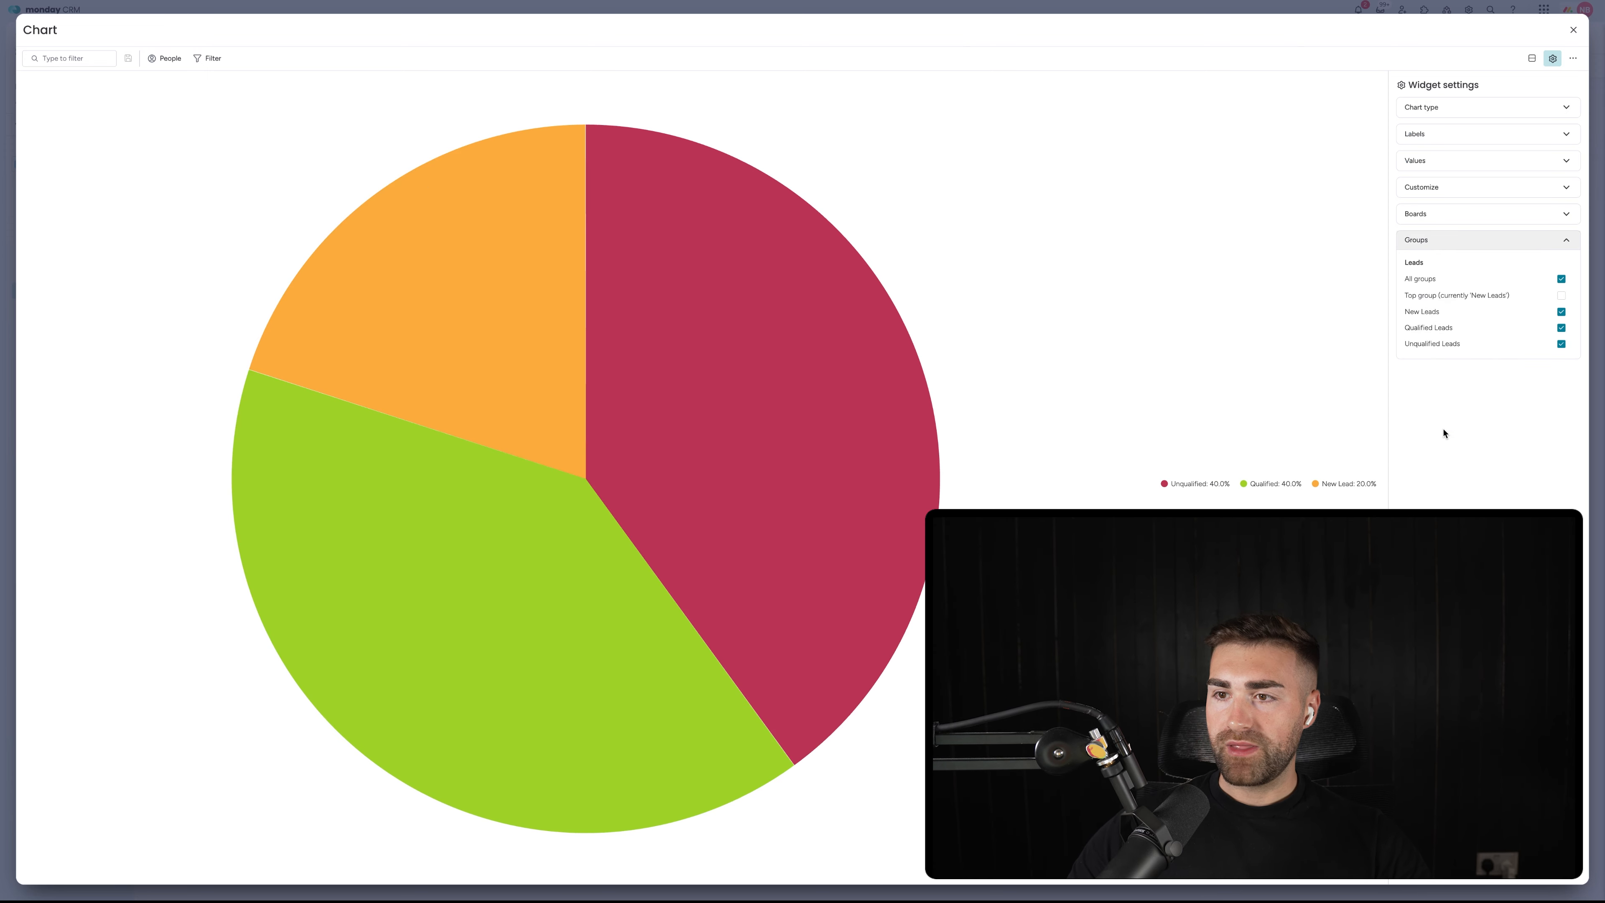
left_click(1430, 313)
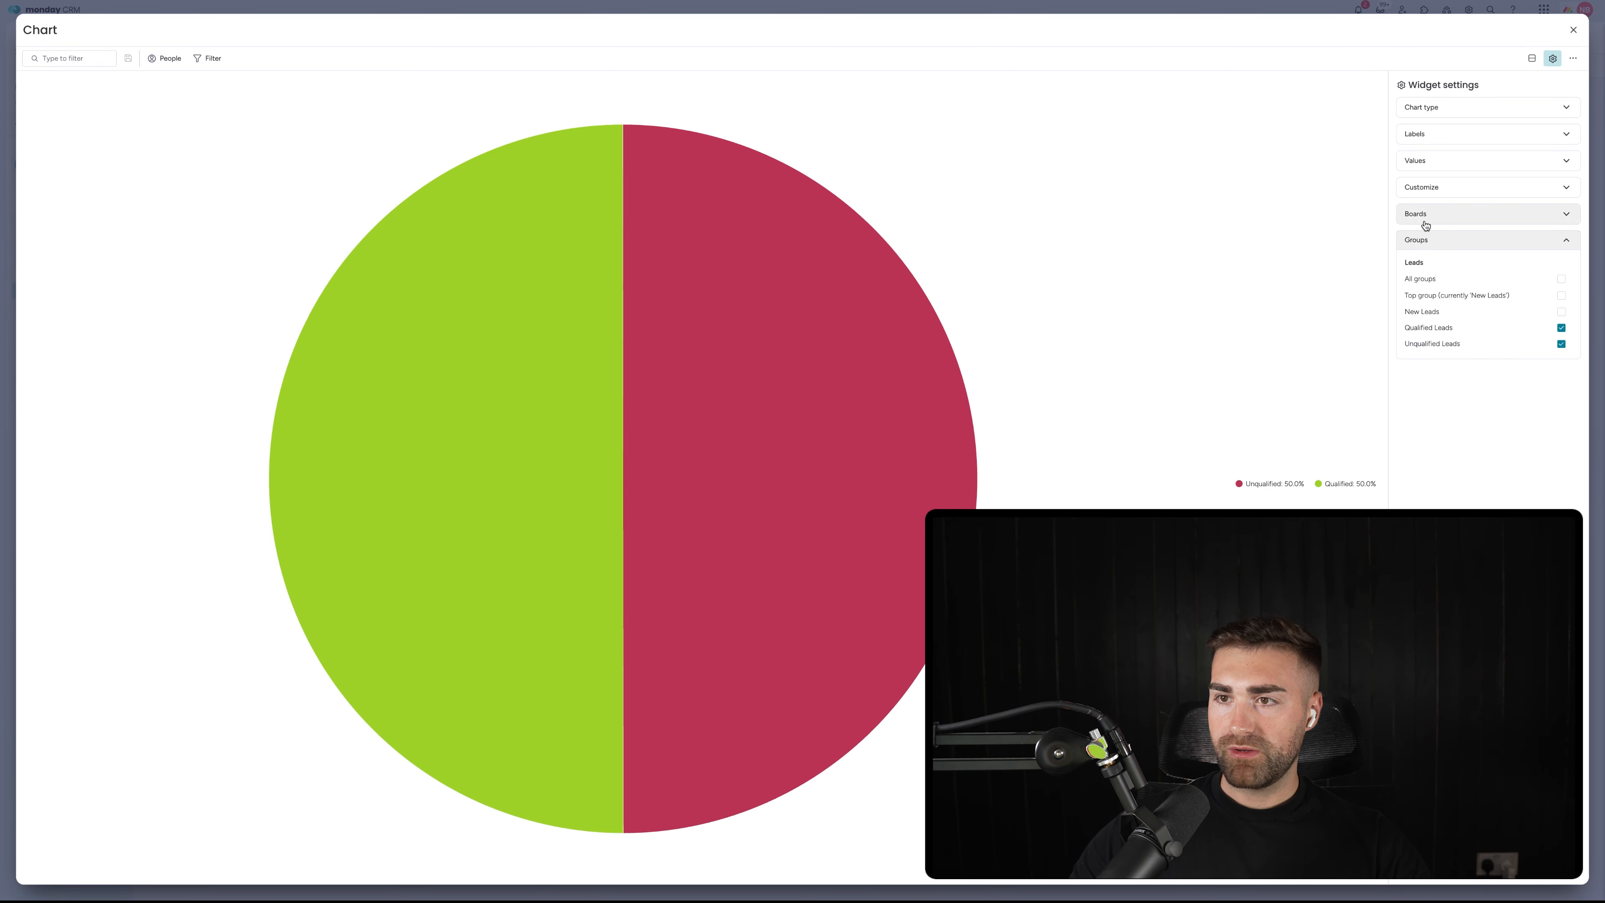
Step: Choose the pie chart's label columns one by one, keeping the Leads board's Status column
left_click(1426, 134)
left_click(1528, 162)
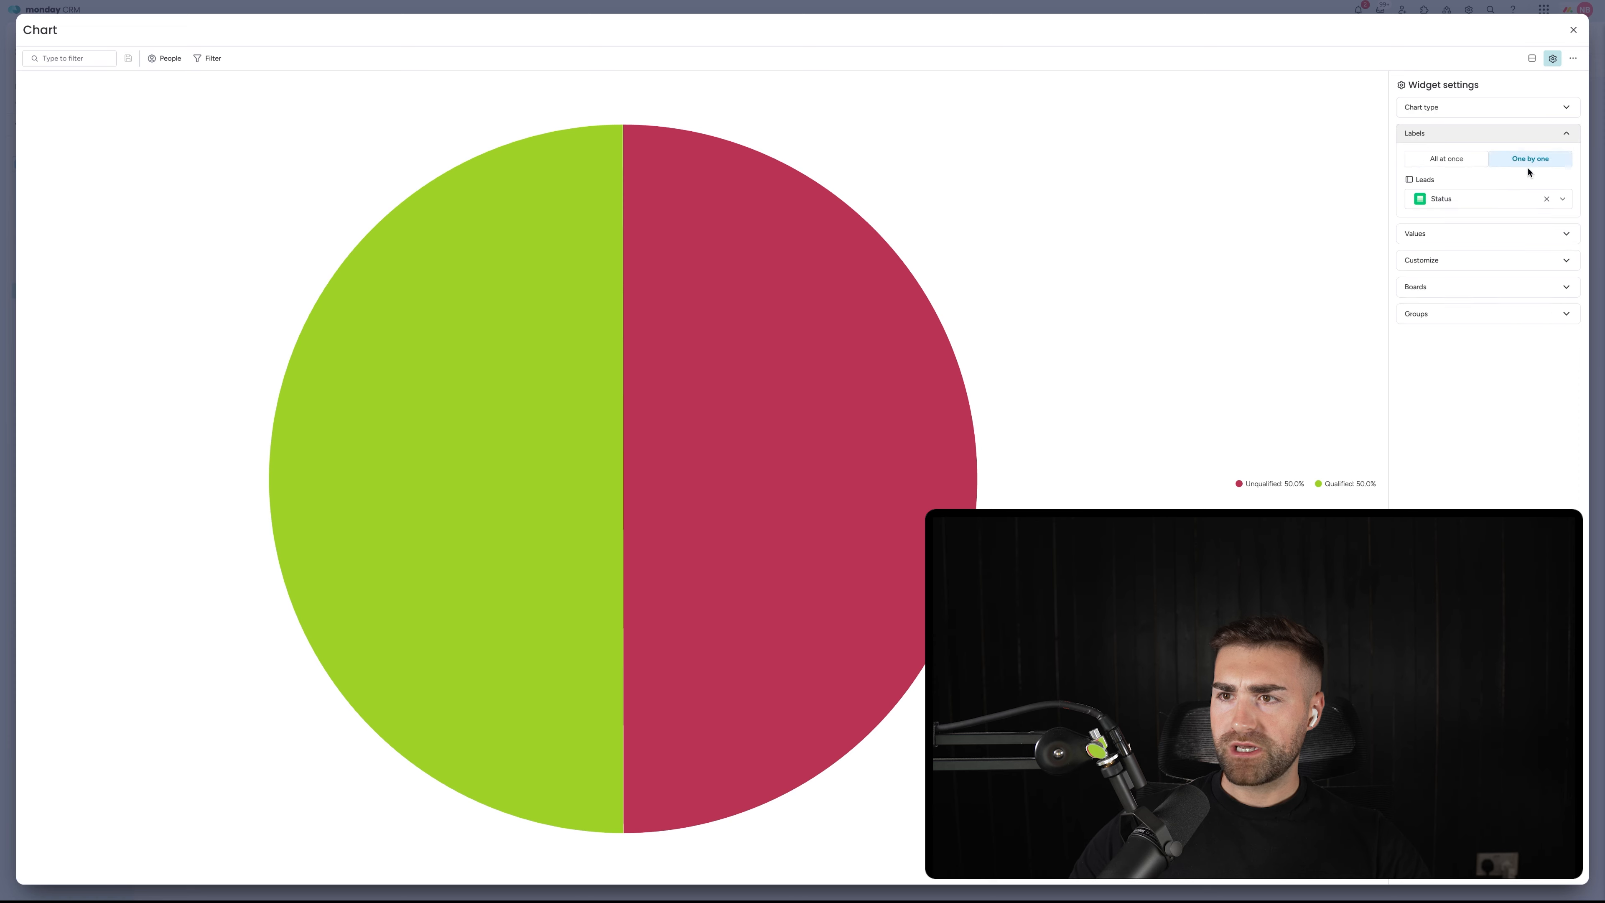
left_click(1489, 199)
left_click(1482, 199)
Step: Review the pie chart's value settings, show its values as %, and return to the dashboard
left_click(1475, 231)
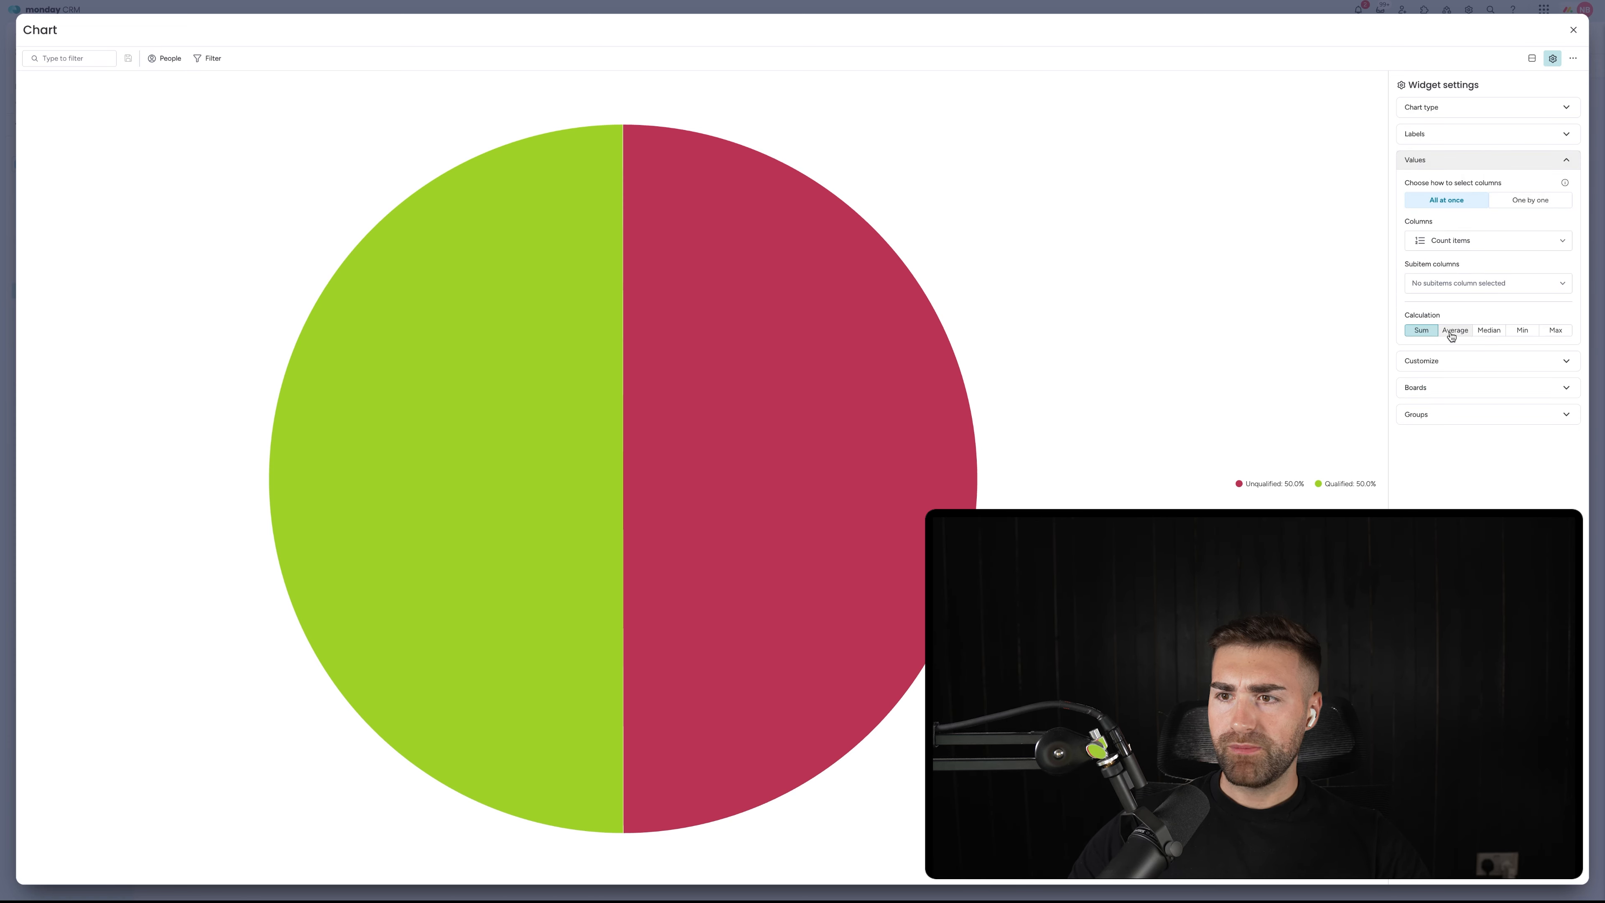
left_click(1444, 361)
left_click(1450, 278)
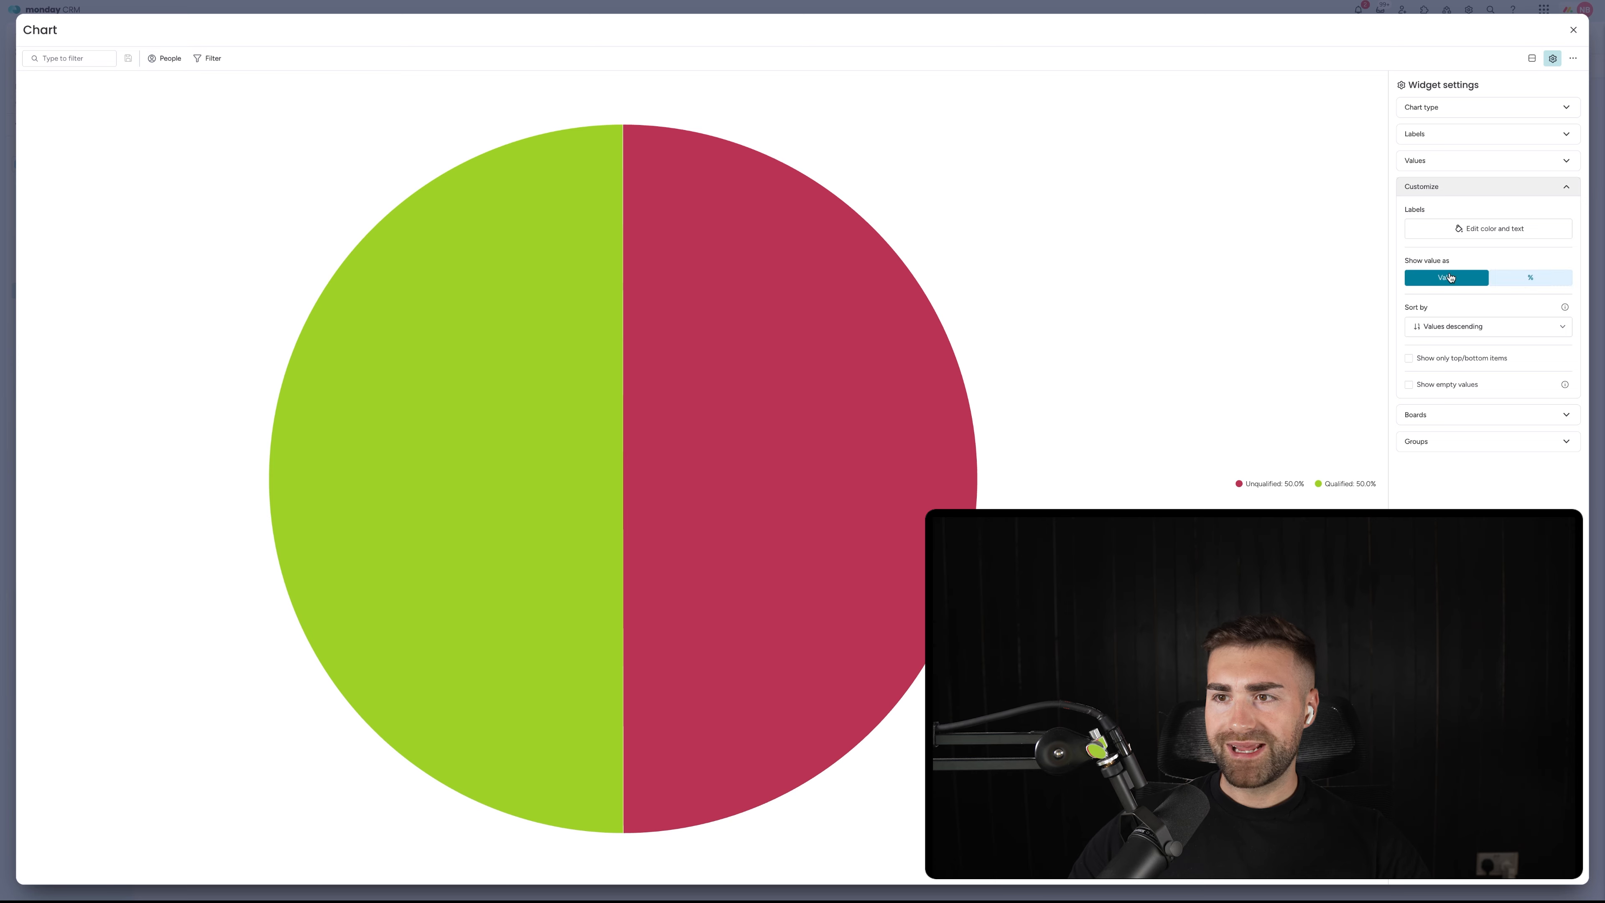
left_click(1510, 281)
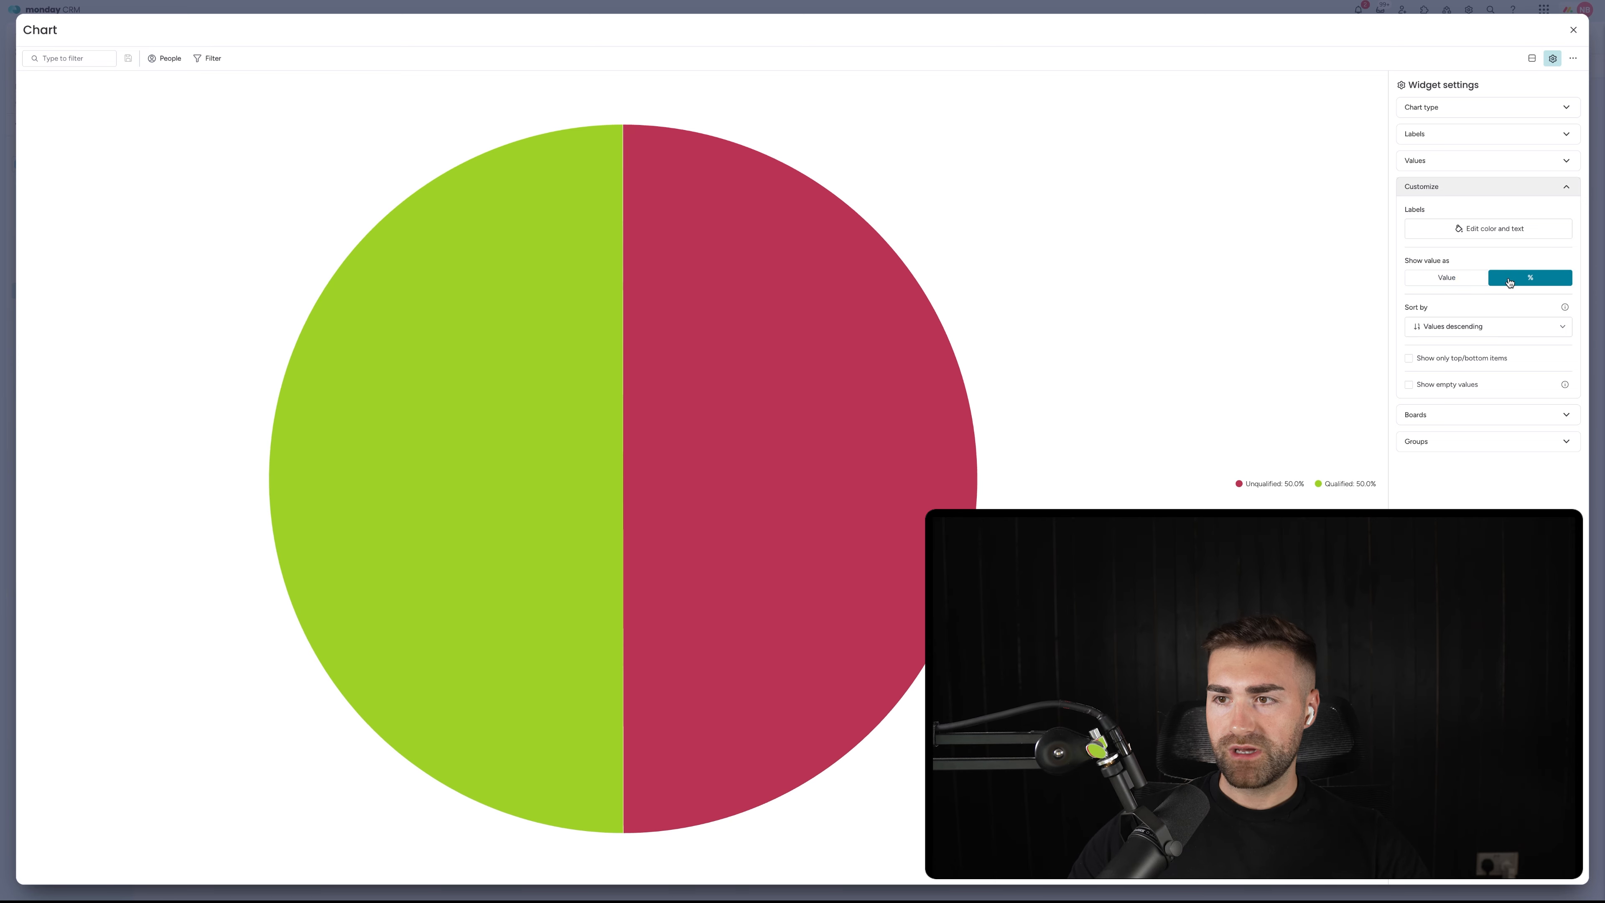
left_click(1425, 280)
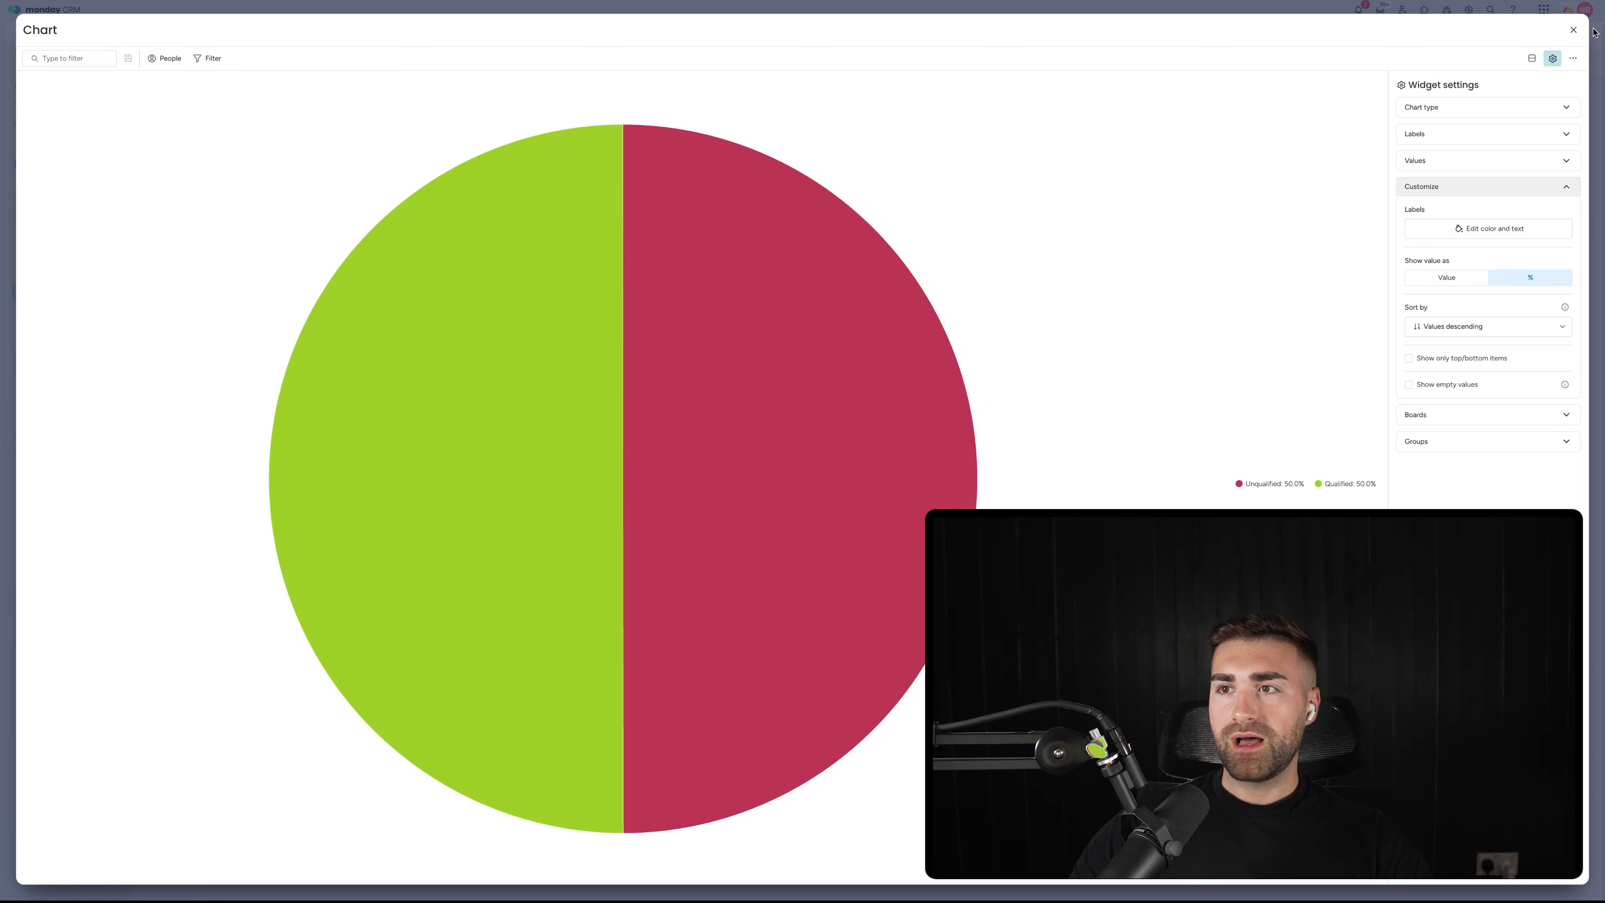
left_click(1576, 30)
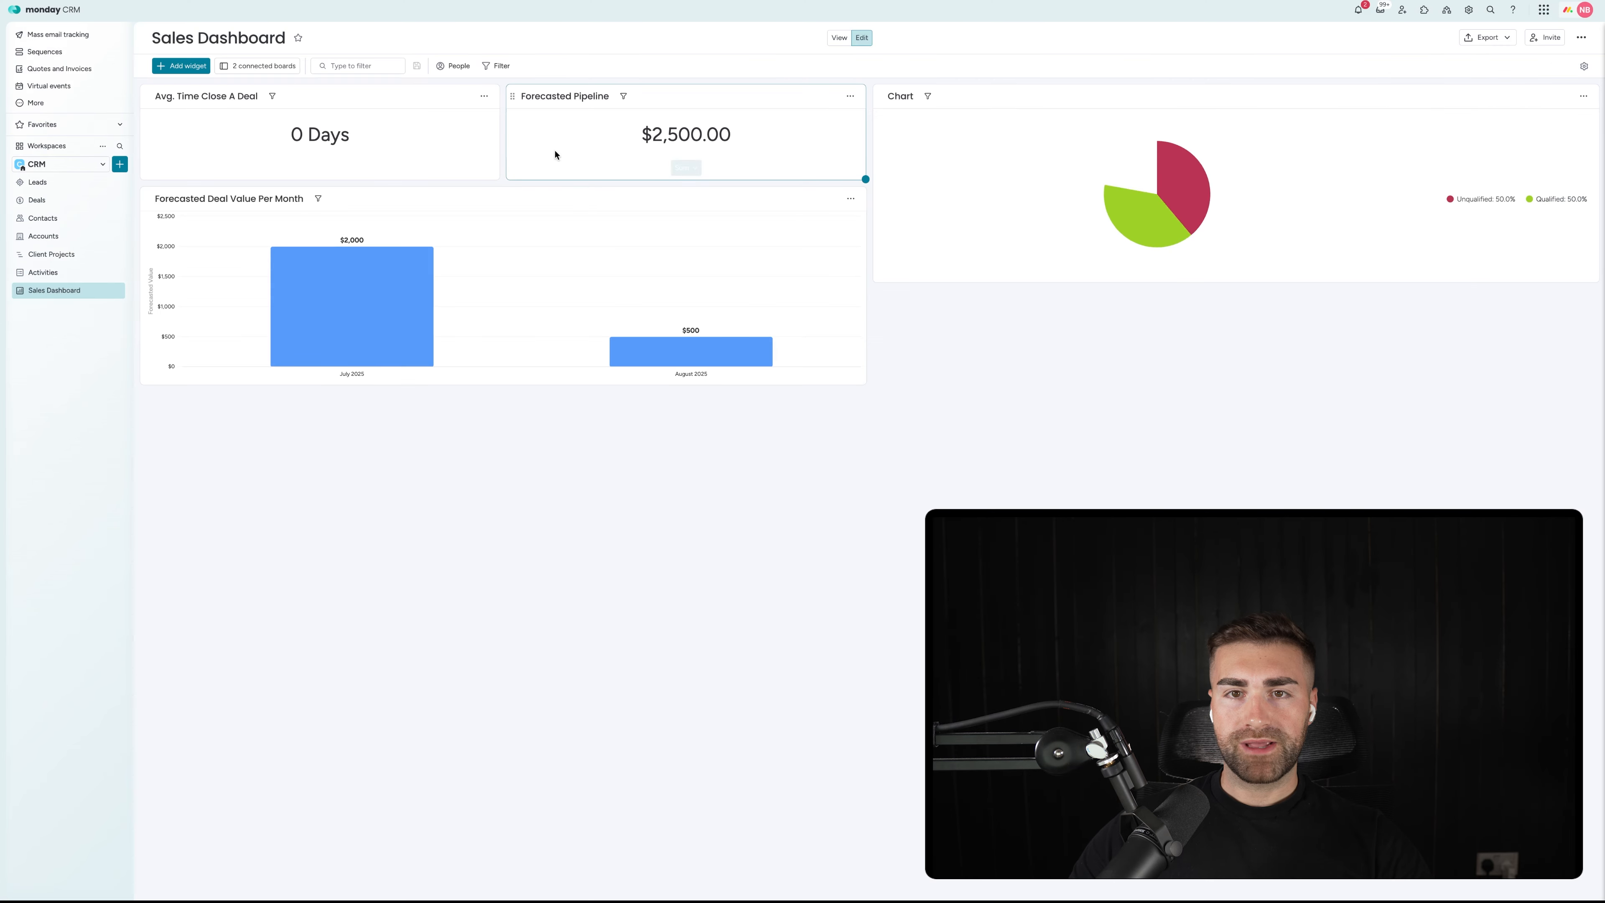
Step: Rename the pie chart widget Lead Qualification %
double_click(898, 94)
type("Lead Qual")
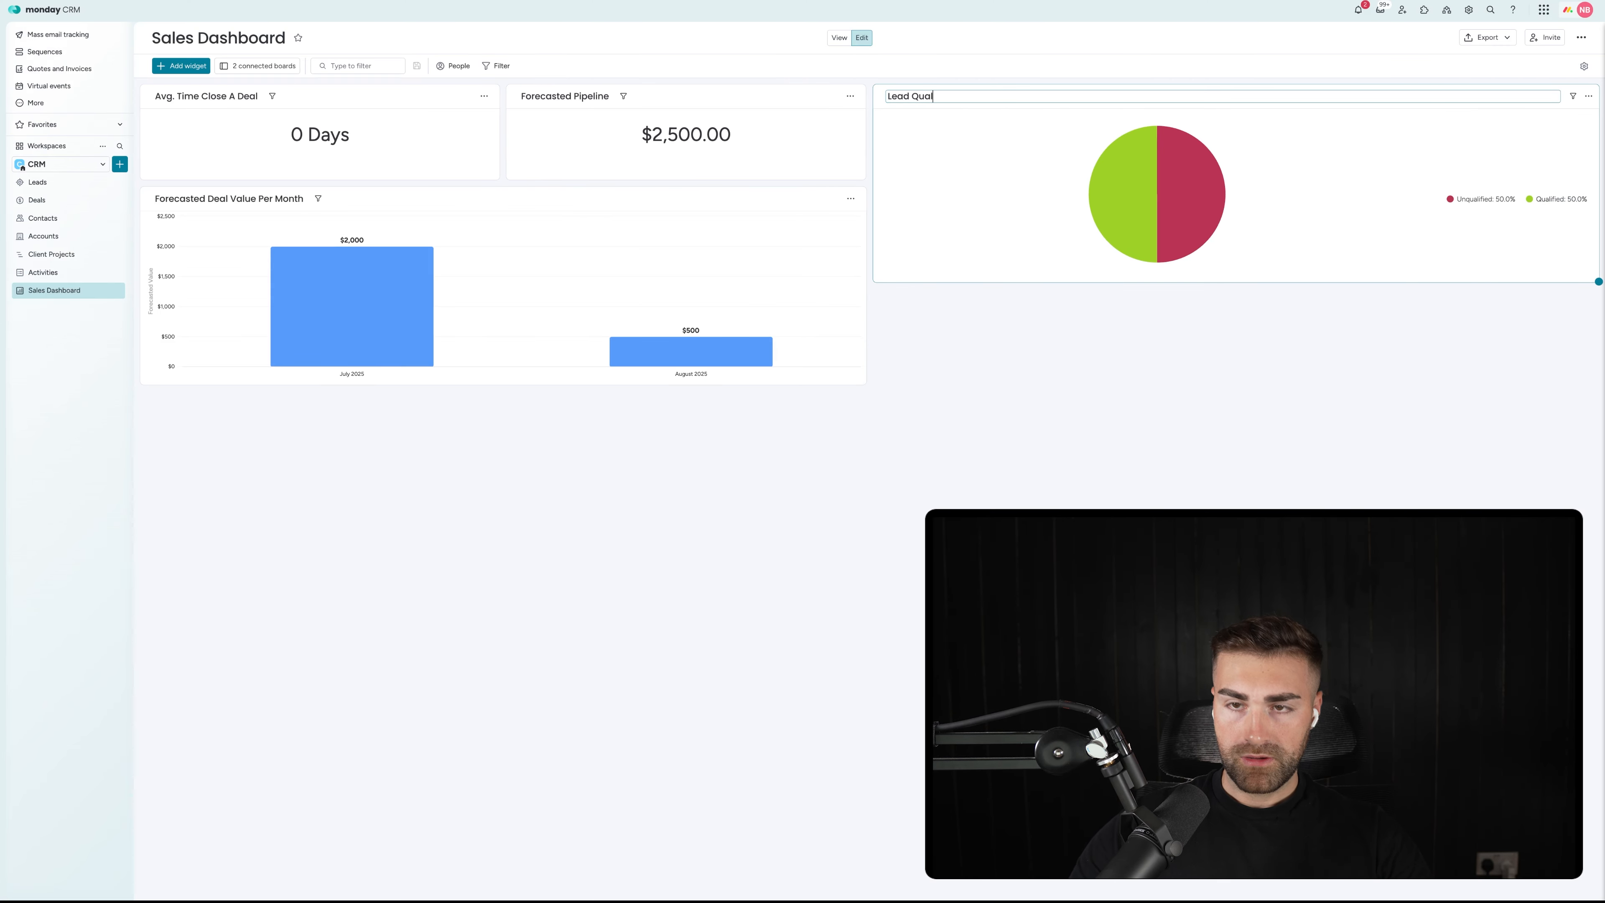
type("ification %")
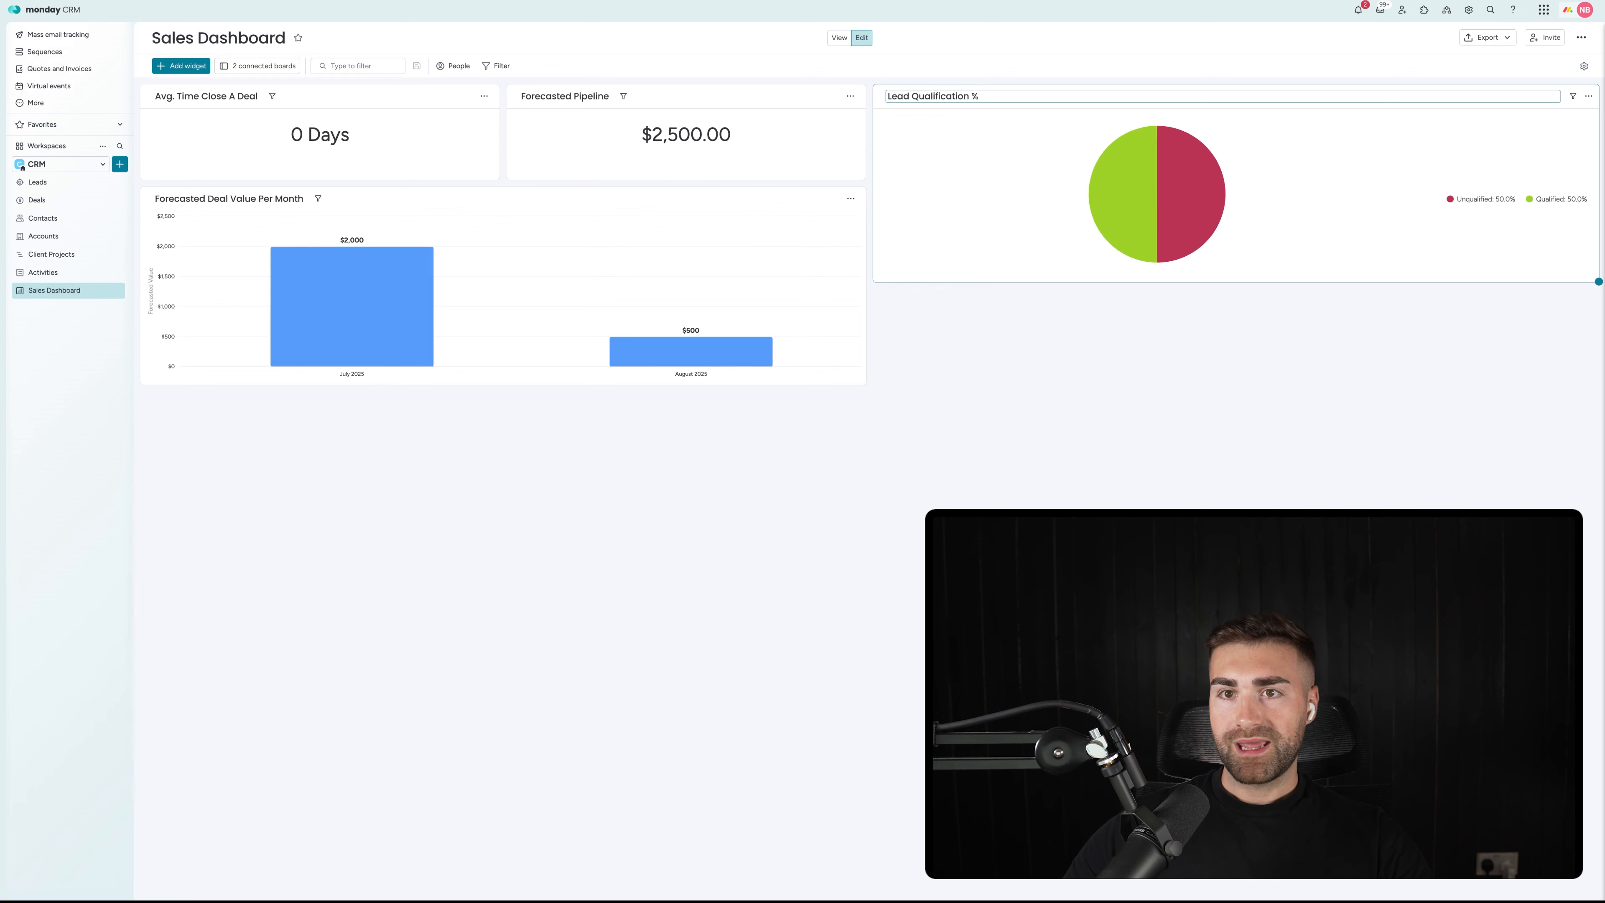
key("Return")
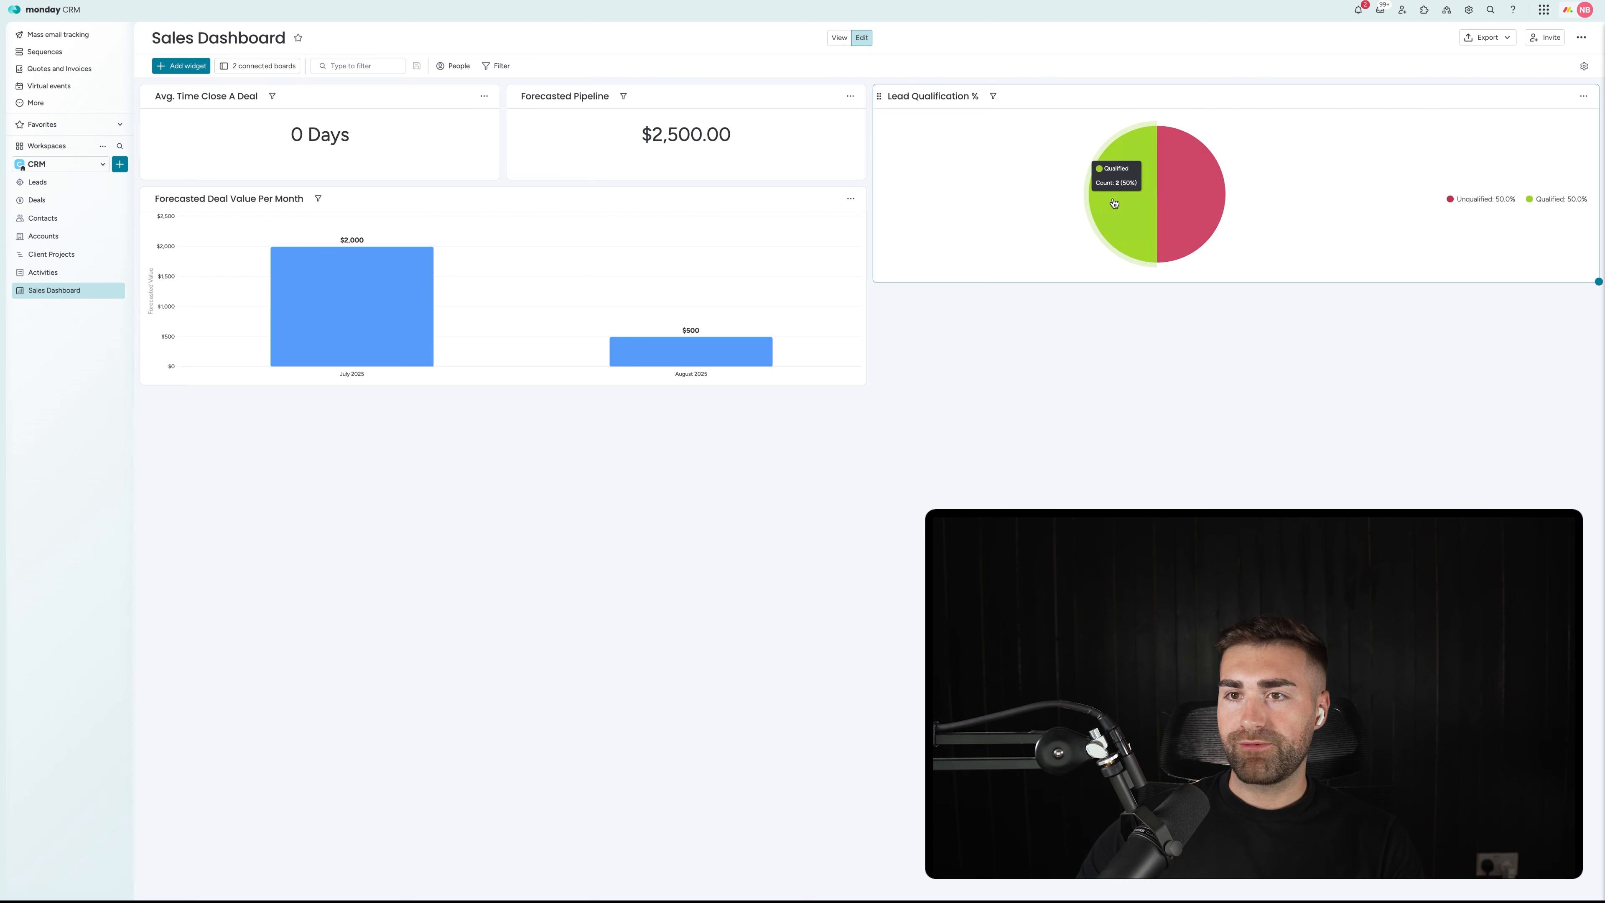
Step: Move the second Qualified Leads entry and the only New Leads entry to Unqualified Leads, and check the Sales Dashboard
left_click(38, 184)
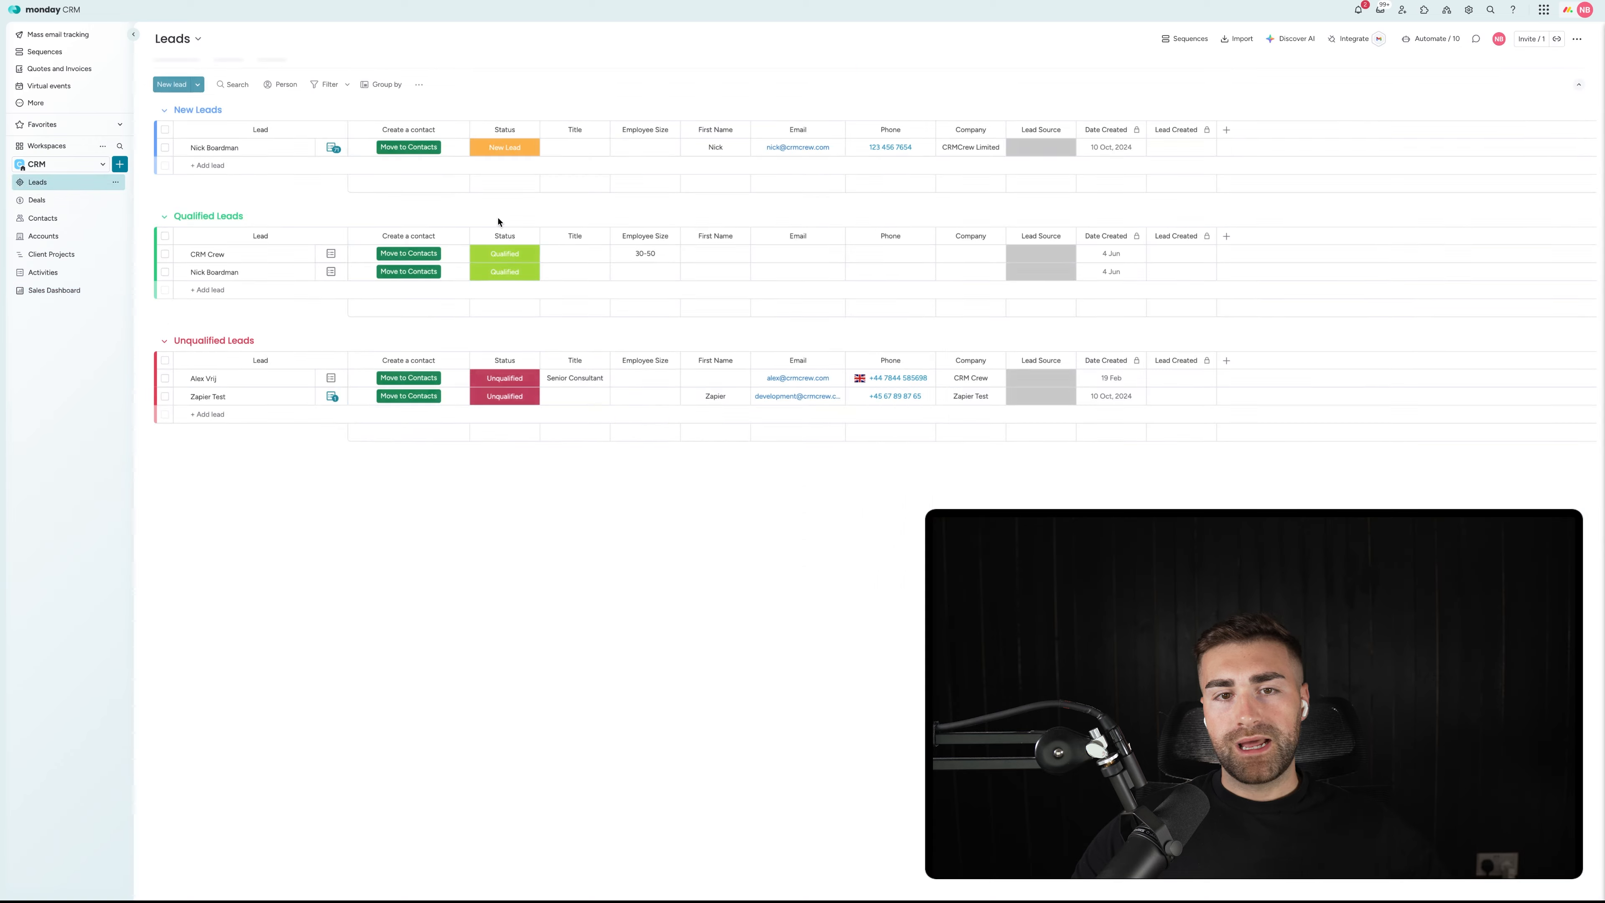
left_click_drag(269, 266, 259, 380)
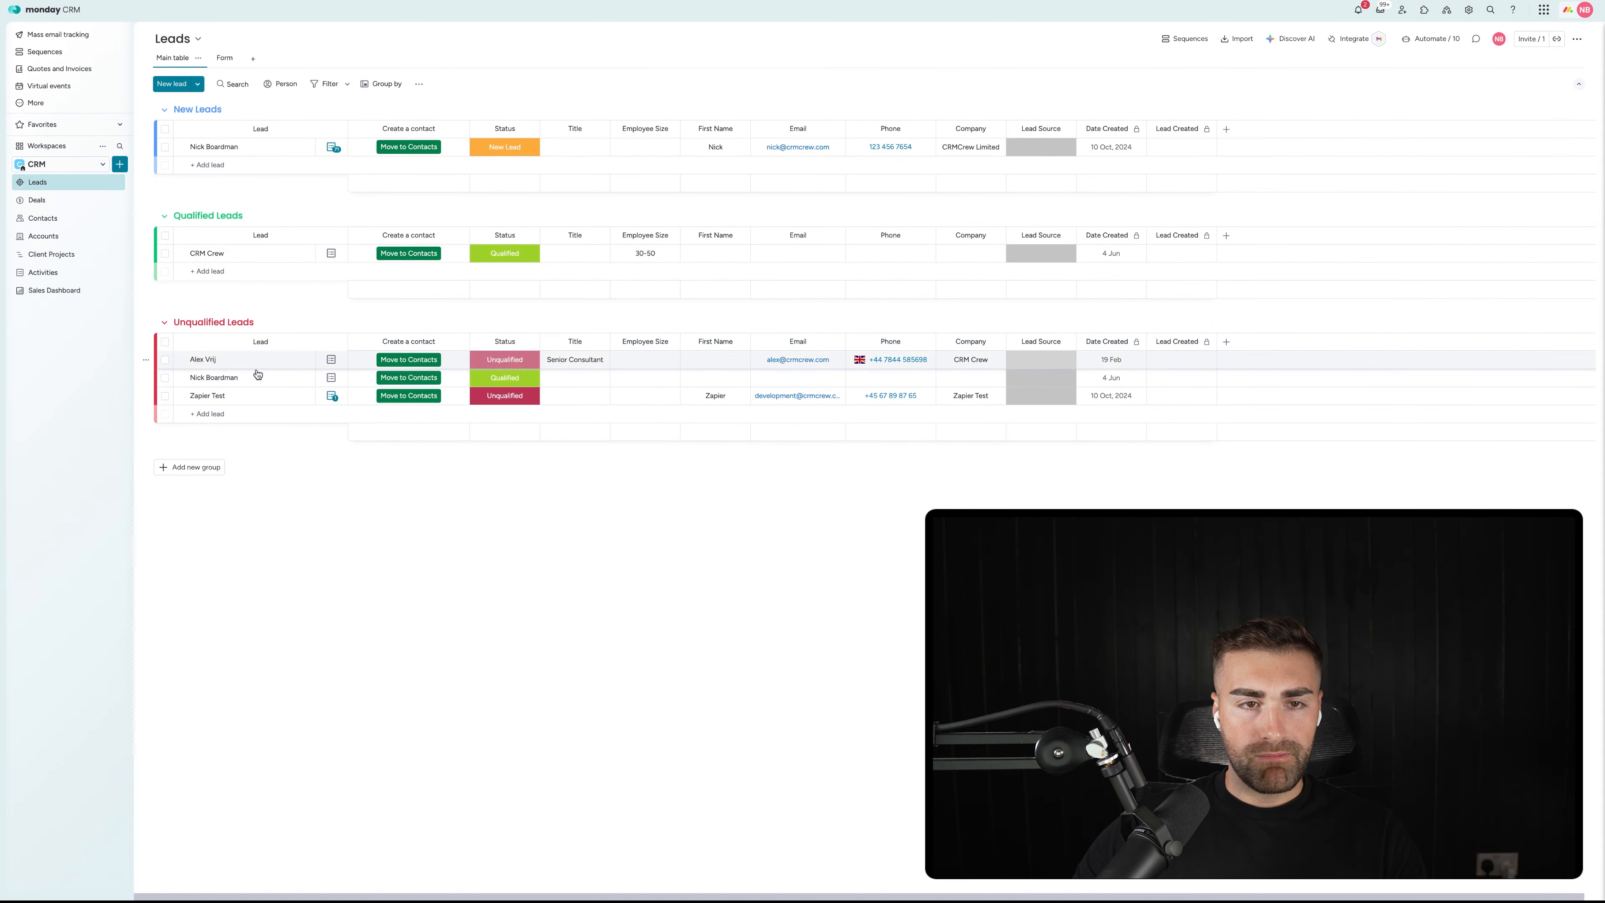
left_click_drag(246, 153, 244, 364)
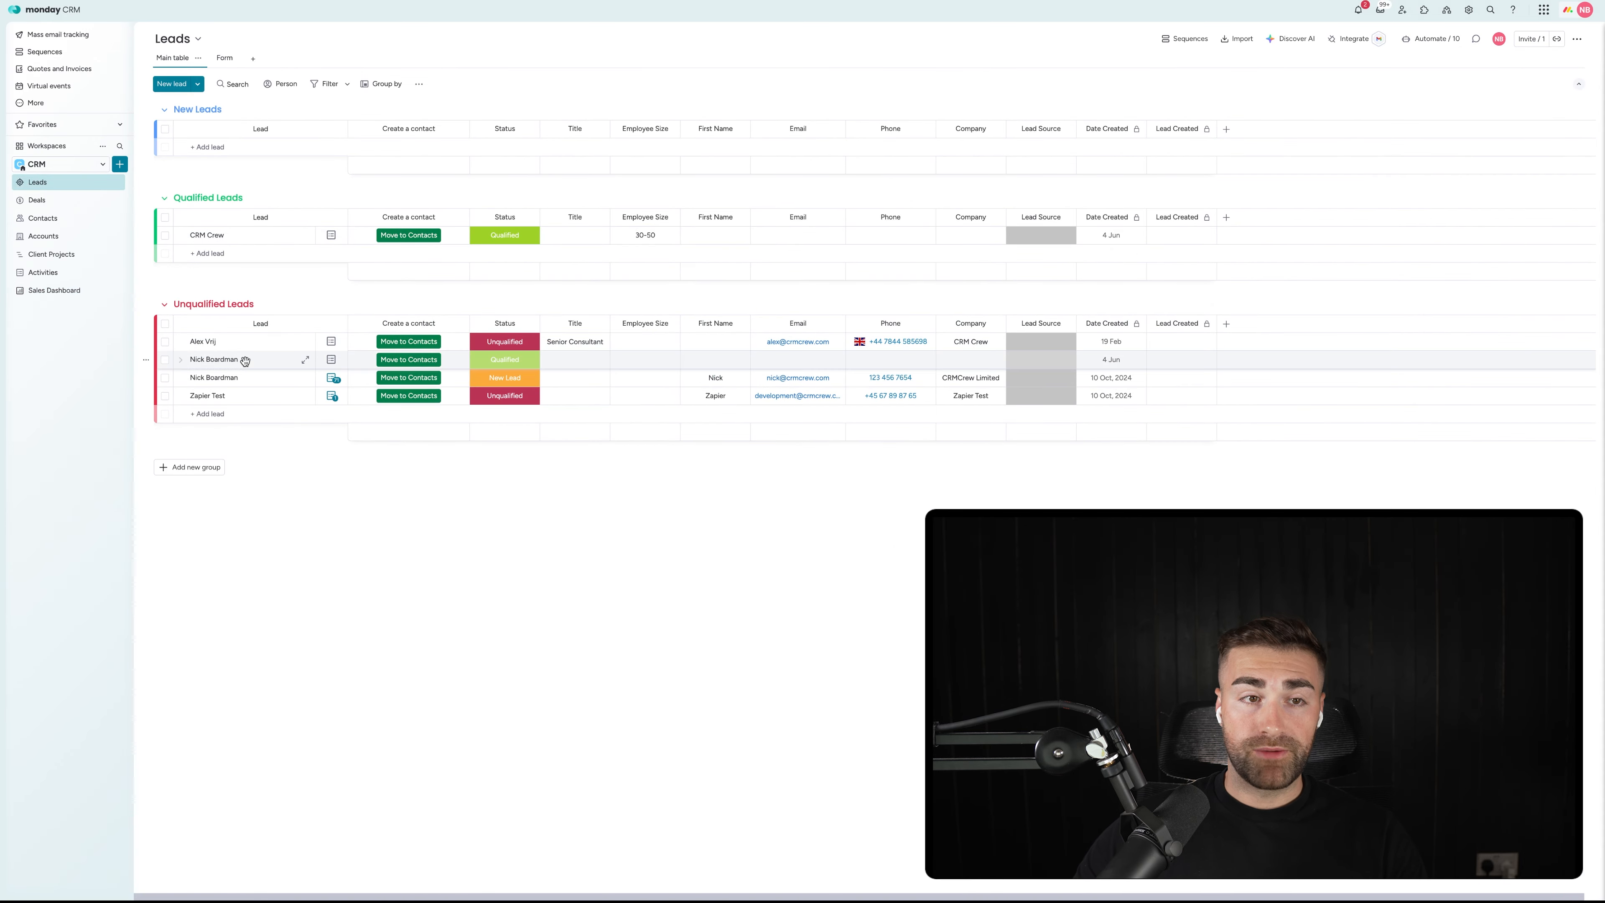
left_click(61, 291)
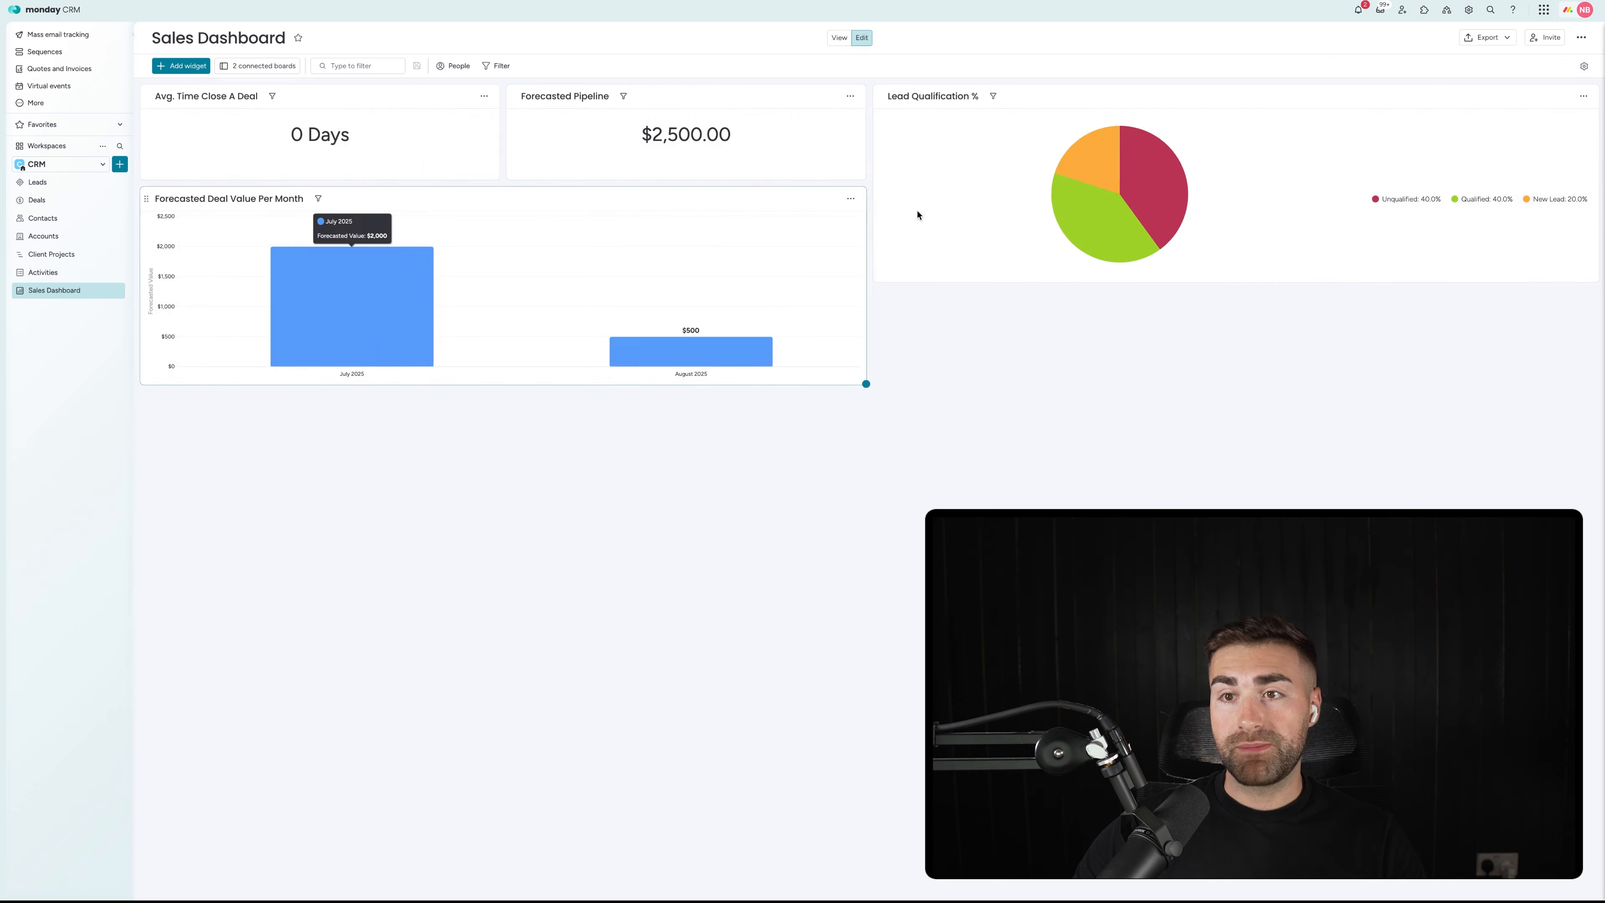
Step: On the Leads board, set the two middle leads in Unqualified Leads to Unqualified status, and reopen the Sales Dashboard
left_click(36, 188)
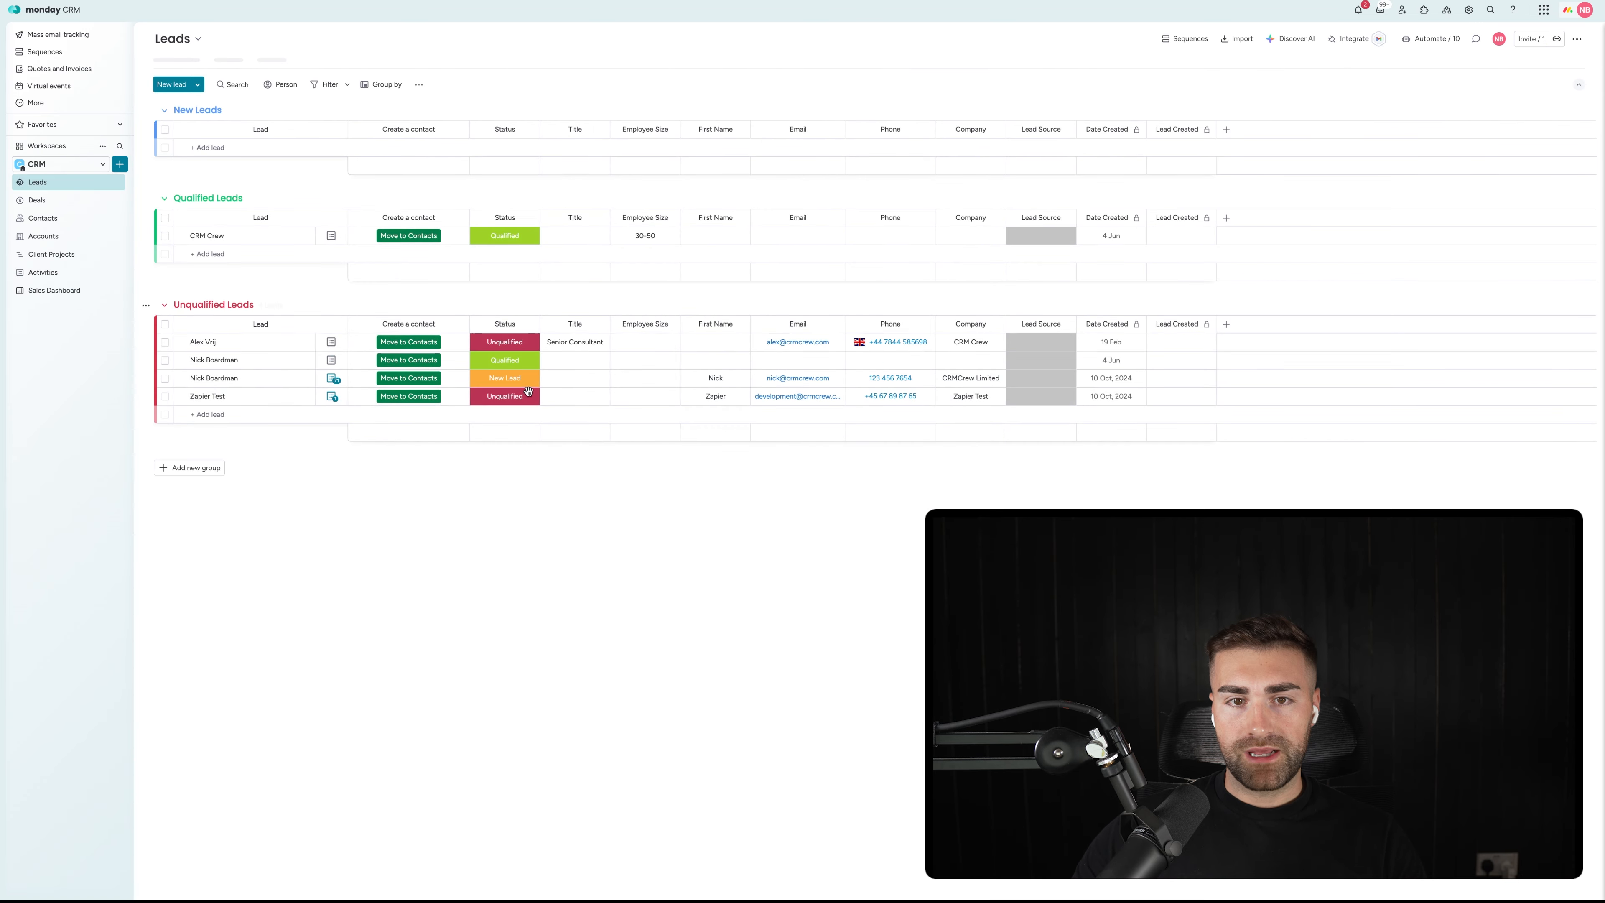
left_click(505, 377)
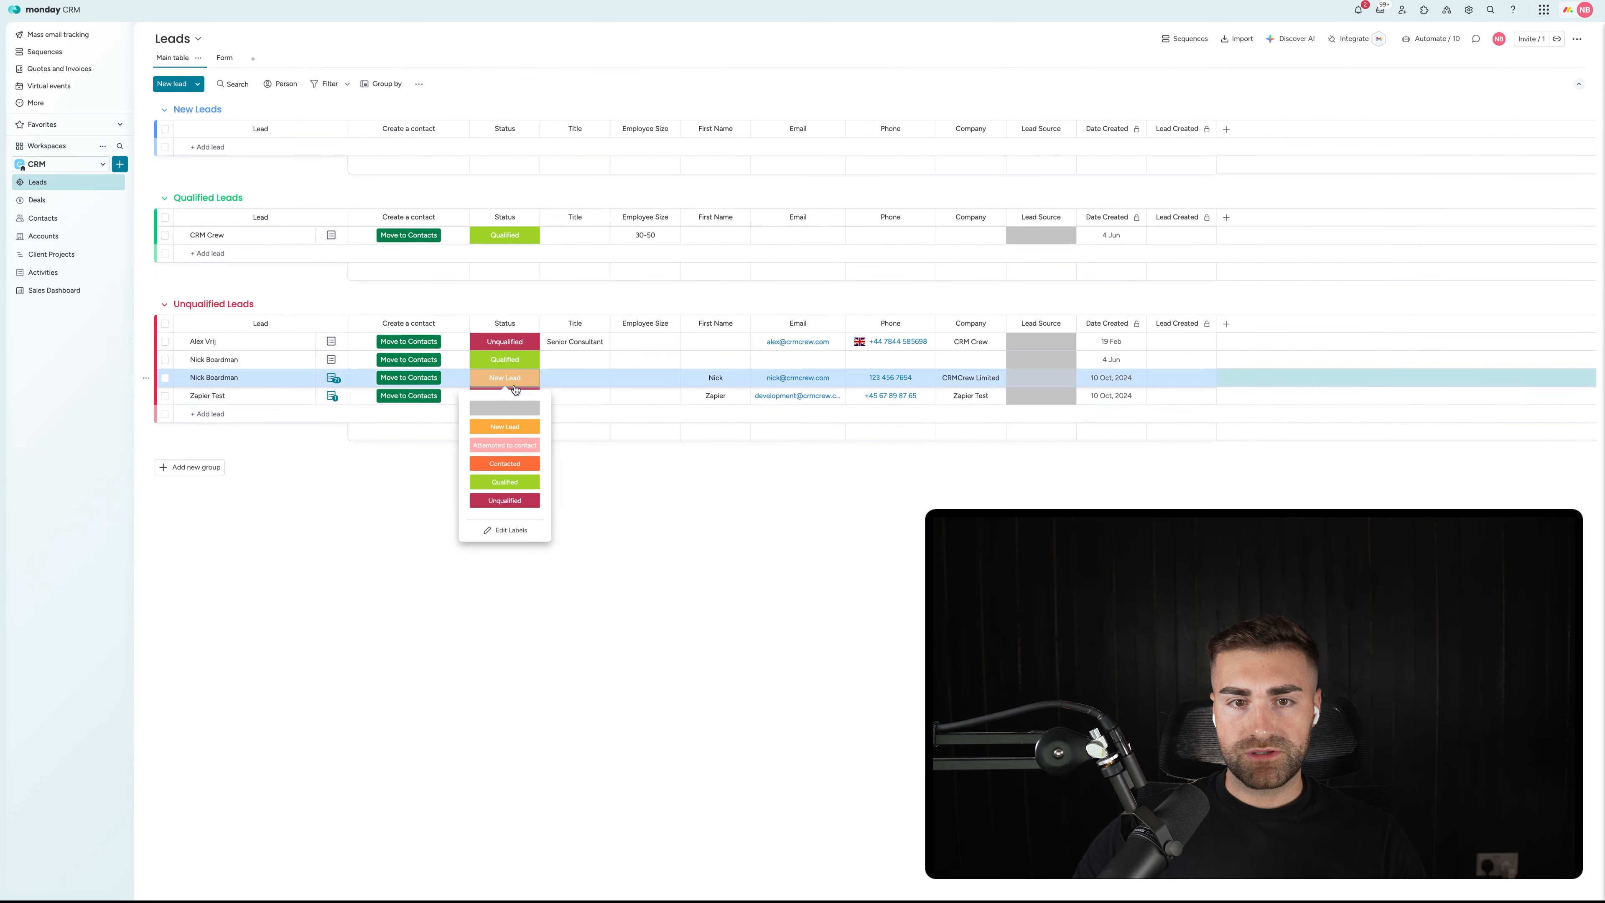
left_click(505, 510)
left_click(508, 360)
left_click(510, 492)
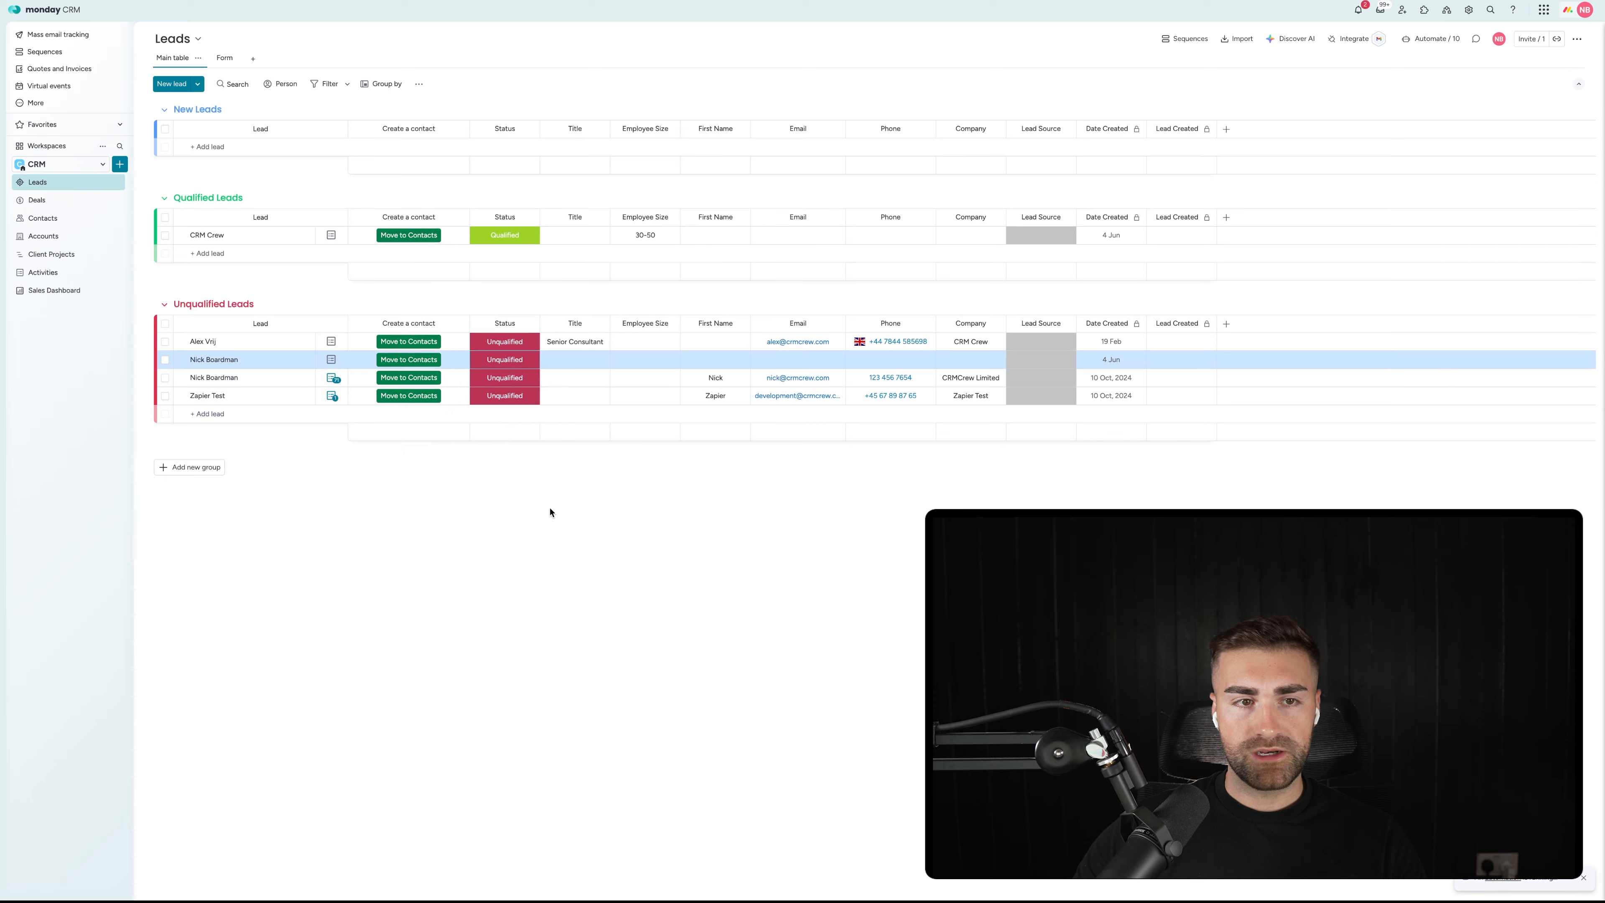
left_click(55, 290)
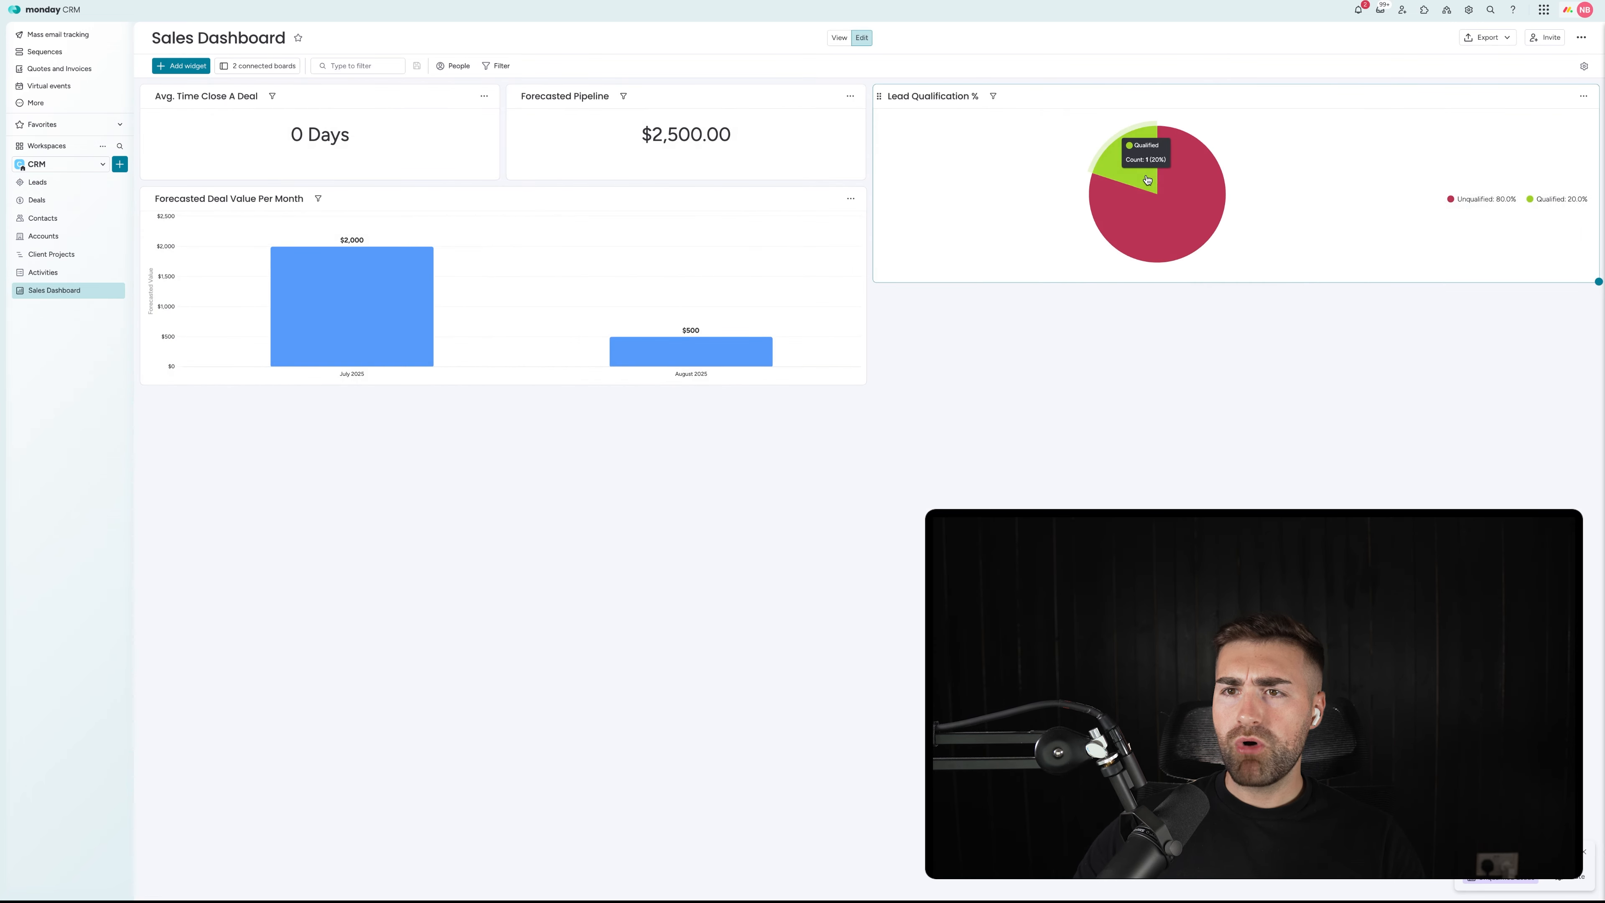
Step: Shrink the Lead Qualification % widget to a narrower tile matching the height of the Forecasted Pipeline widget
mouse_move(1148, 180)
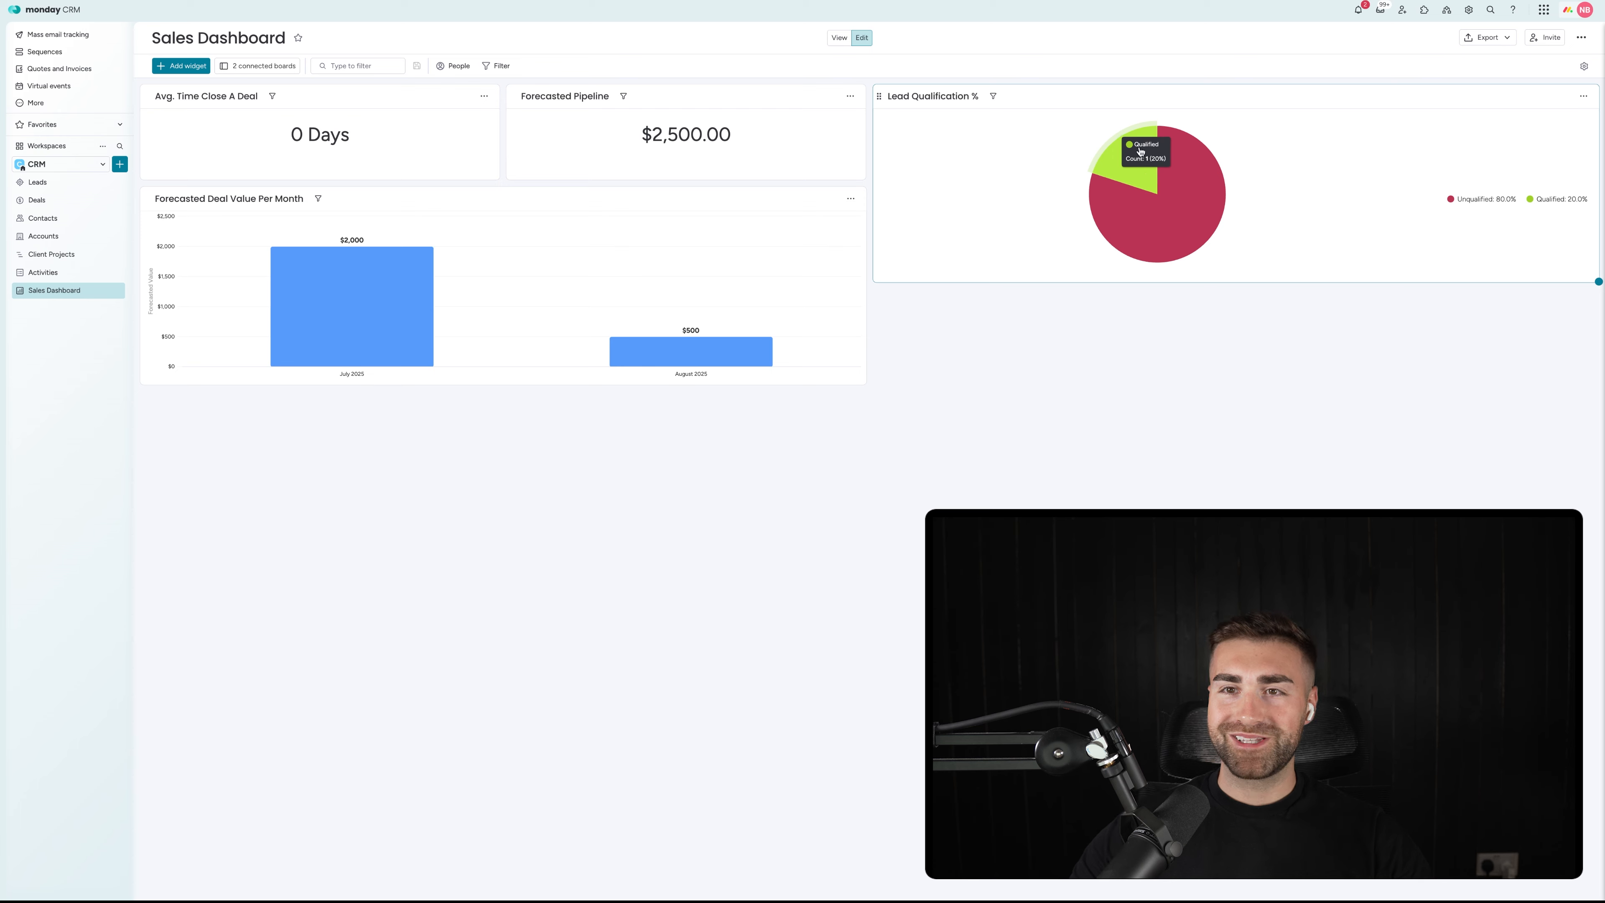
left_click_drag(1598, 282, 1171, 180)
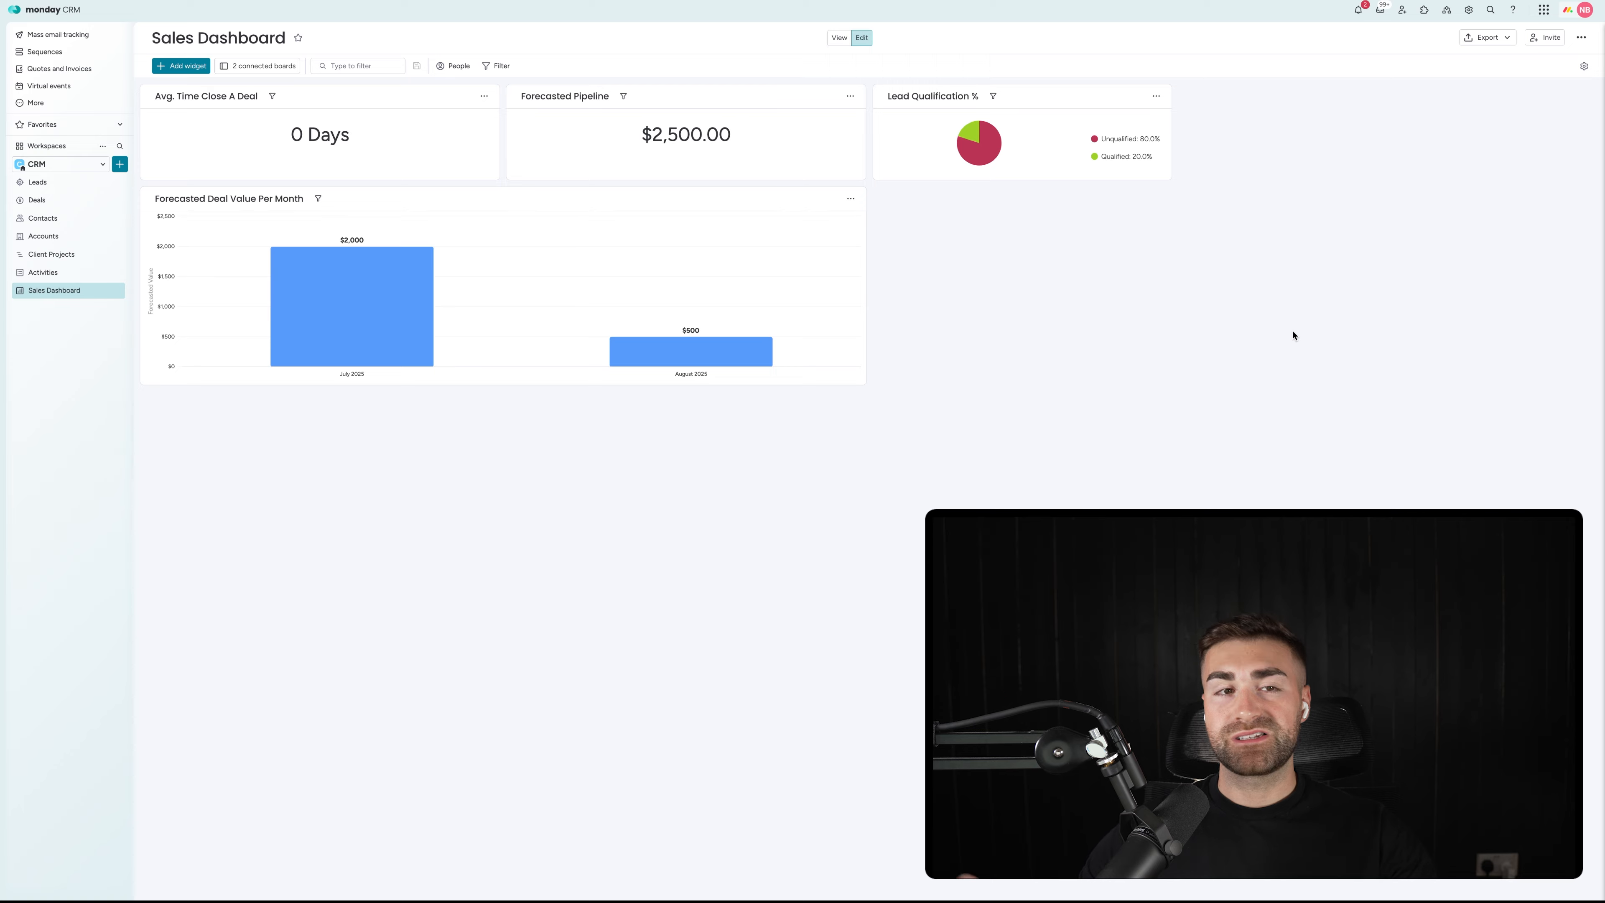
Step: Go to the Deals board, view the overview of the CRM Crew deal, and close it
left_click(89, 206)
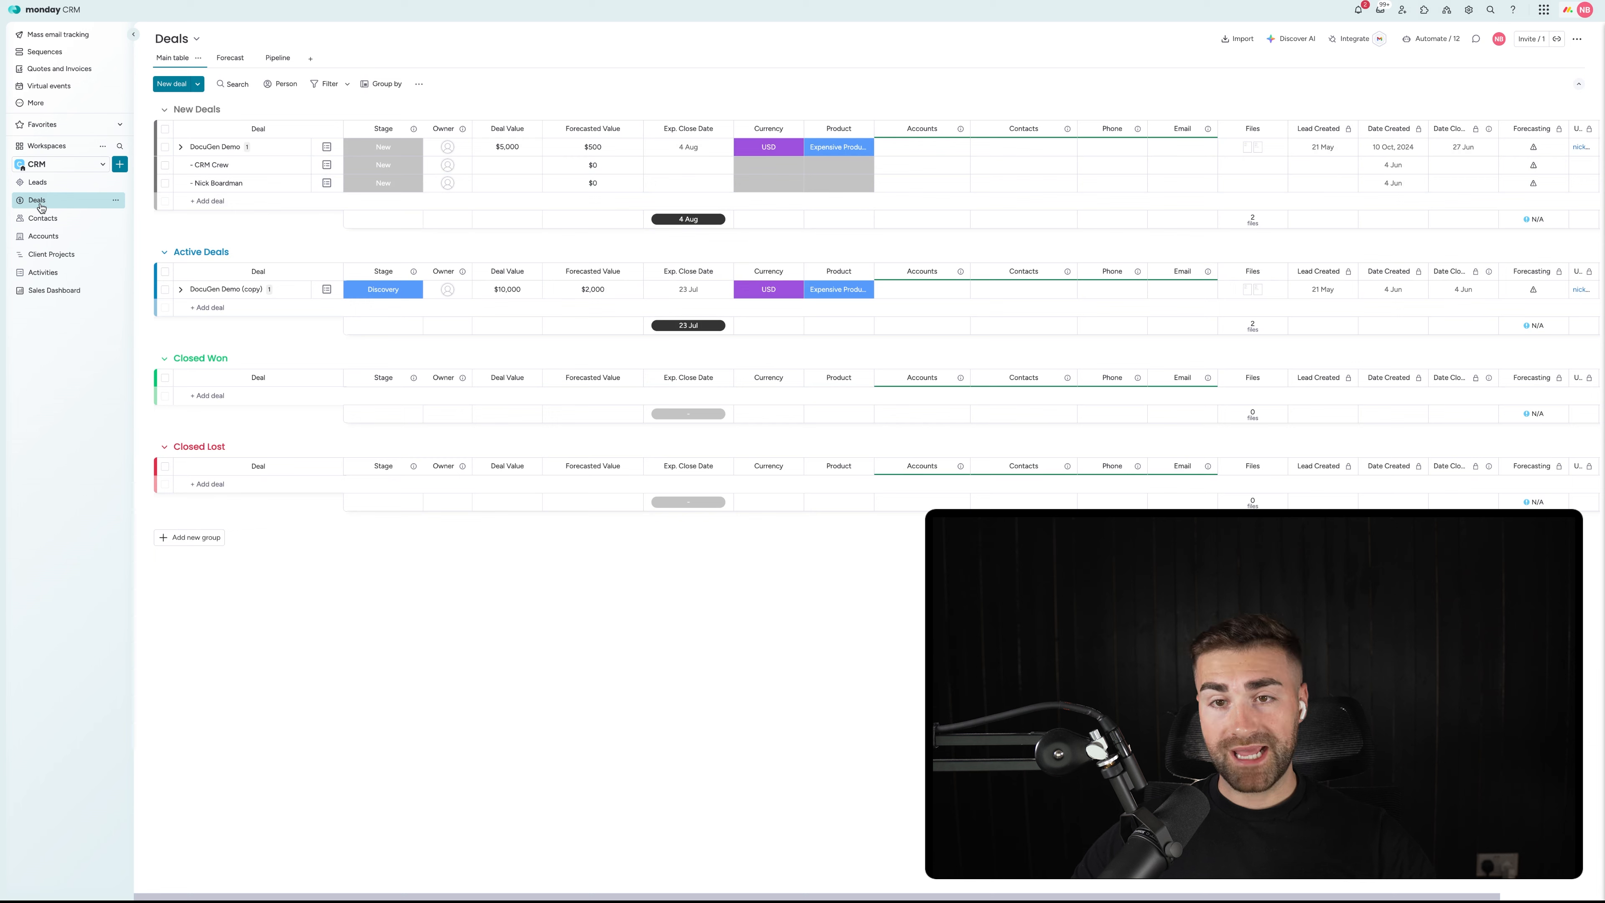
left_click(327, 165)
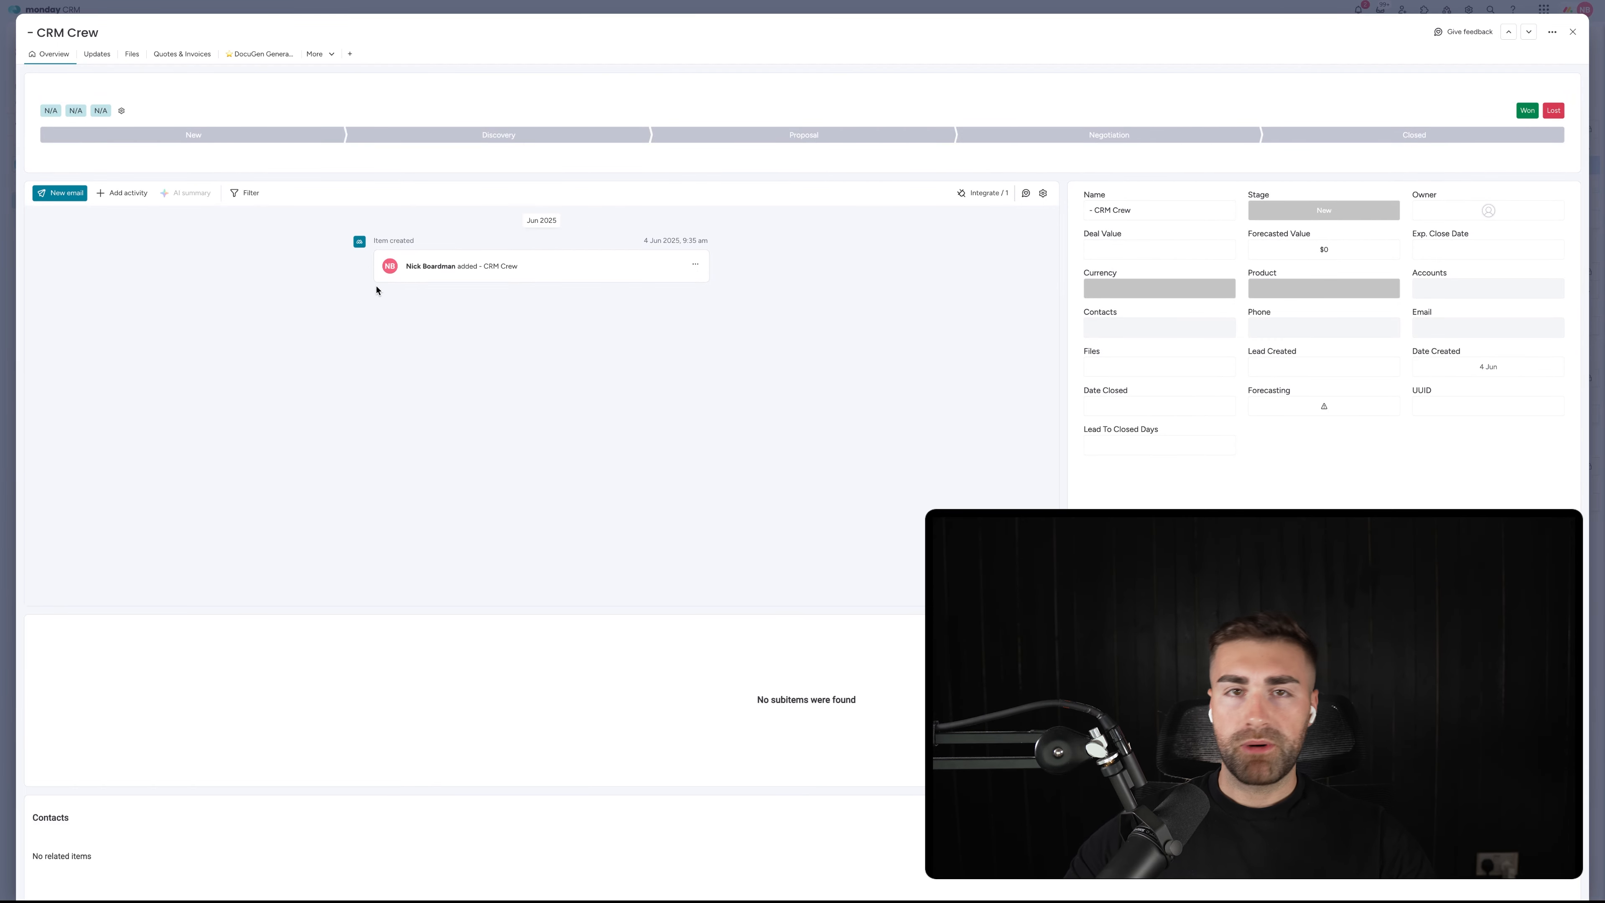
key("Escape")
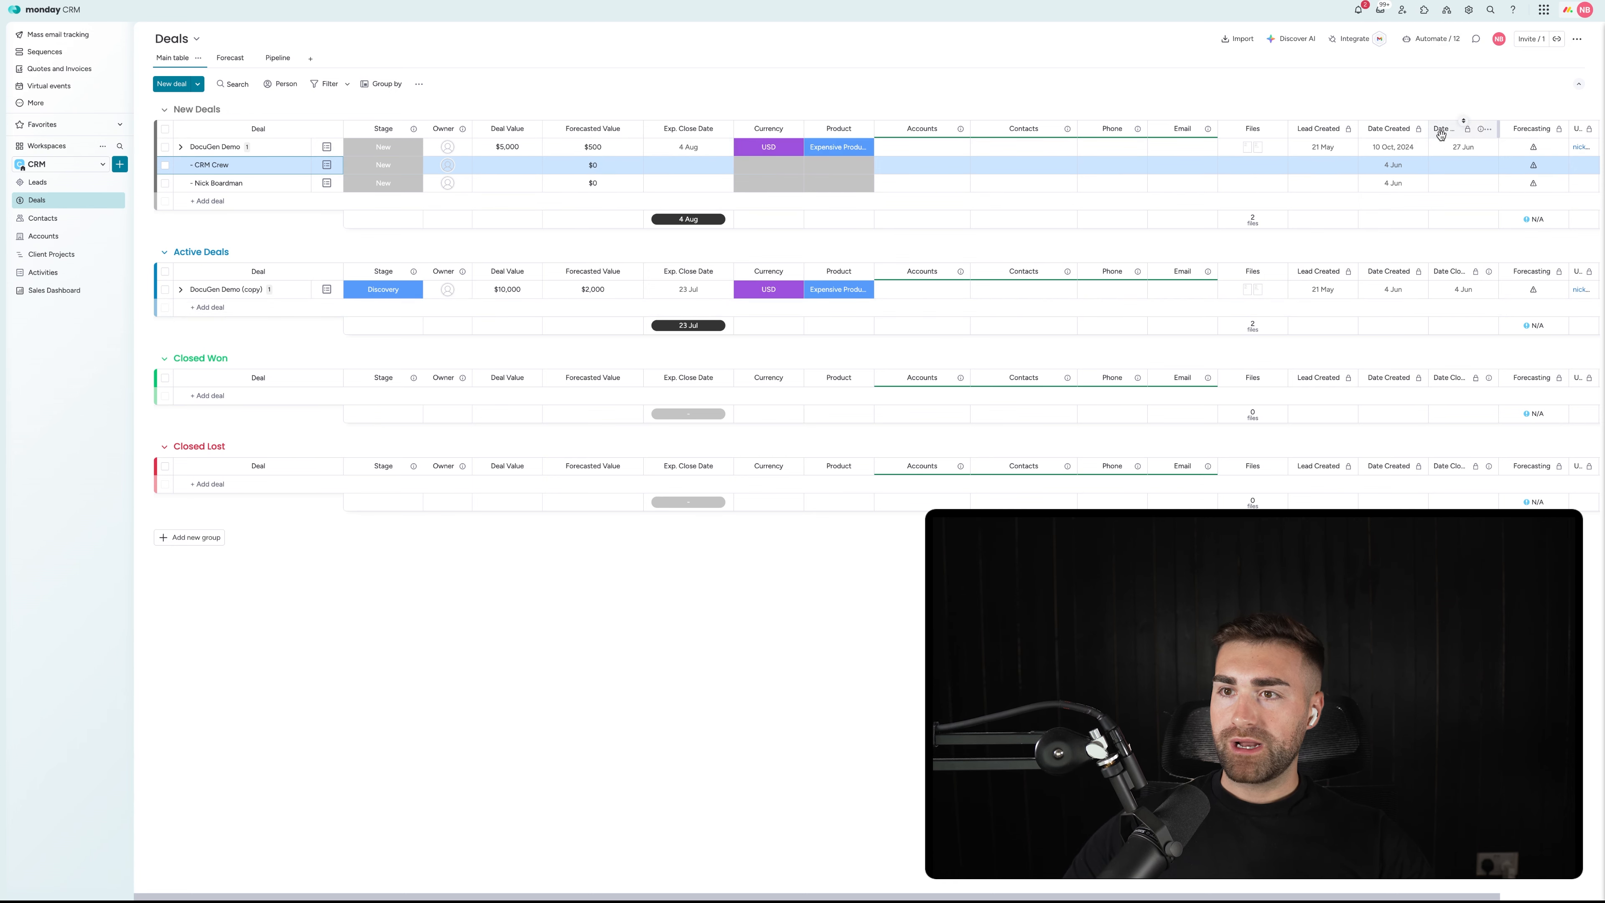
Step: Add a Date column at the end of the Deals board
scroll(1441, 136, "right", 3)
left_click(1572, 129)
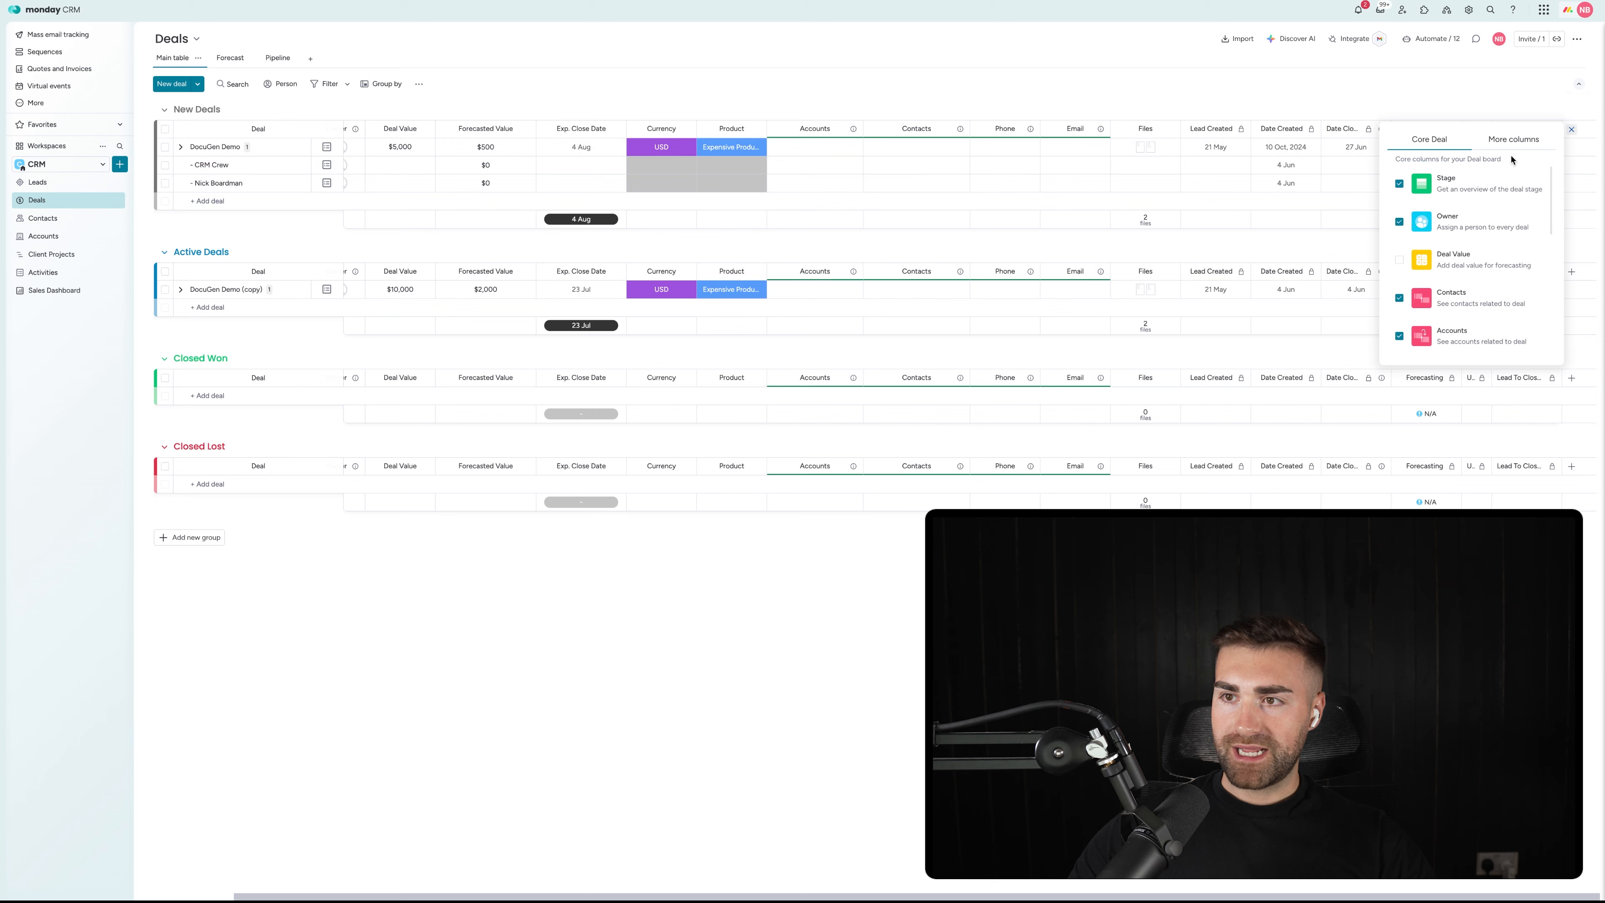
left_click(1438, 163)
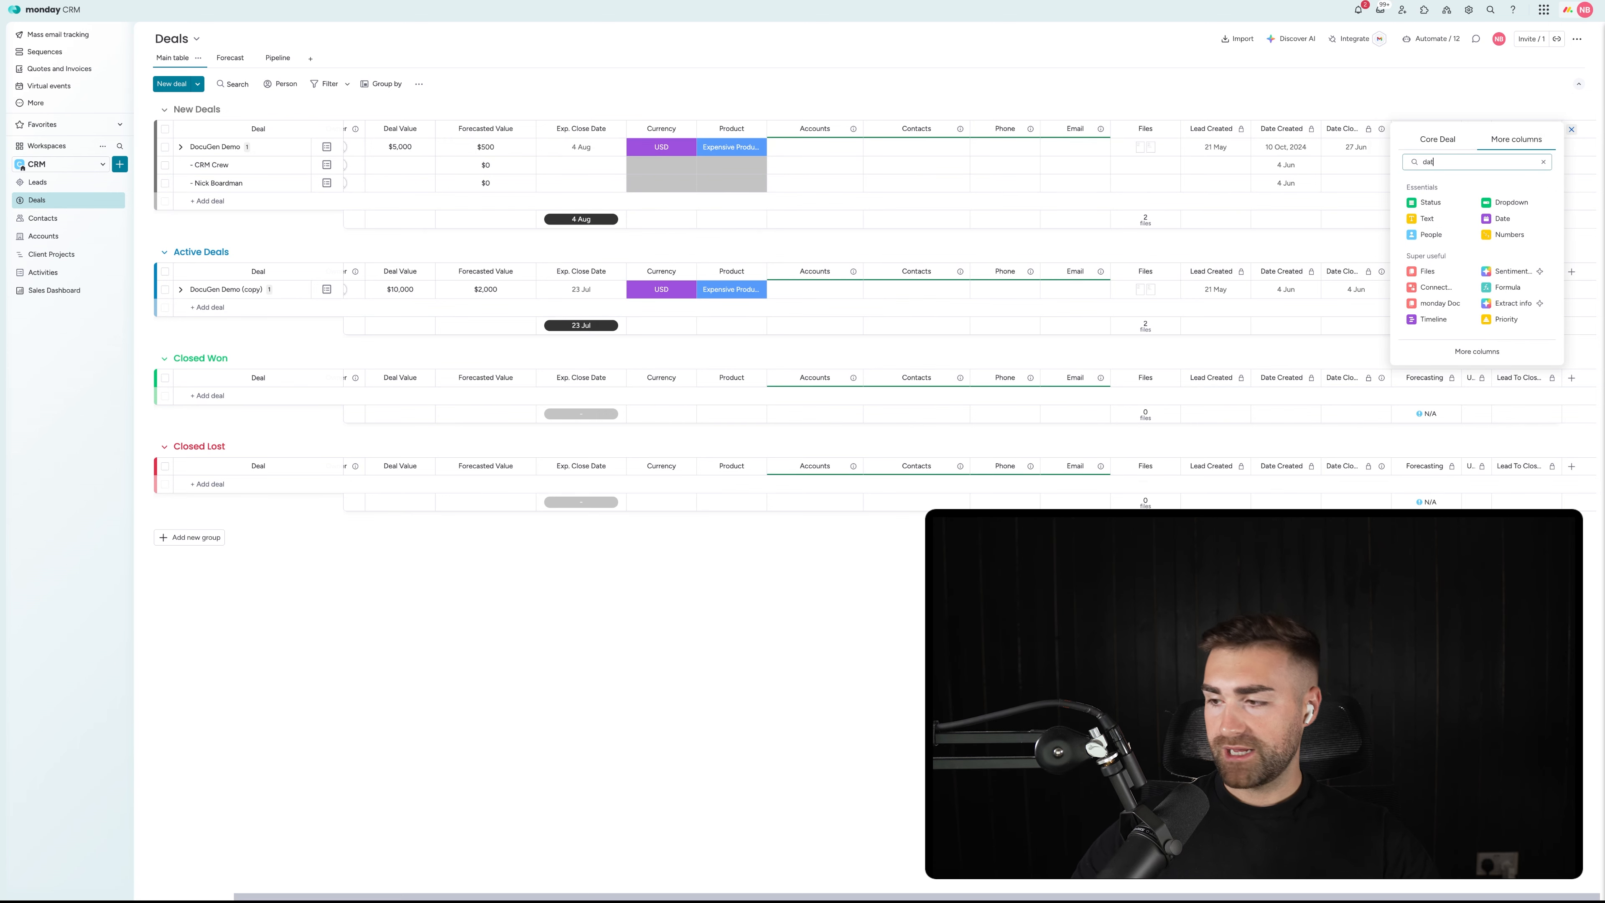
left_click(1448, 234)
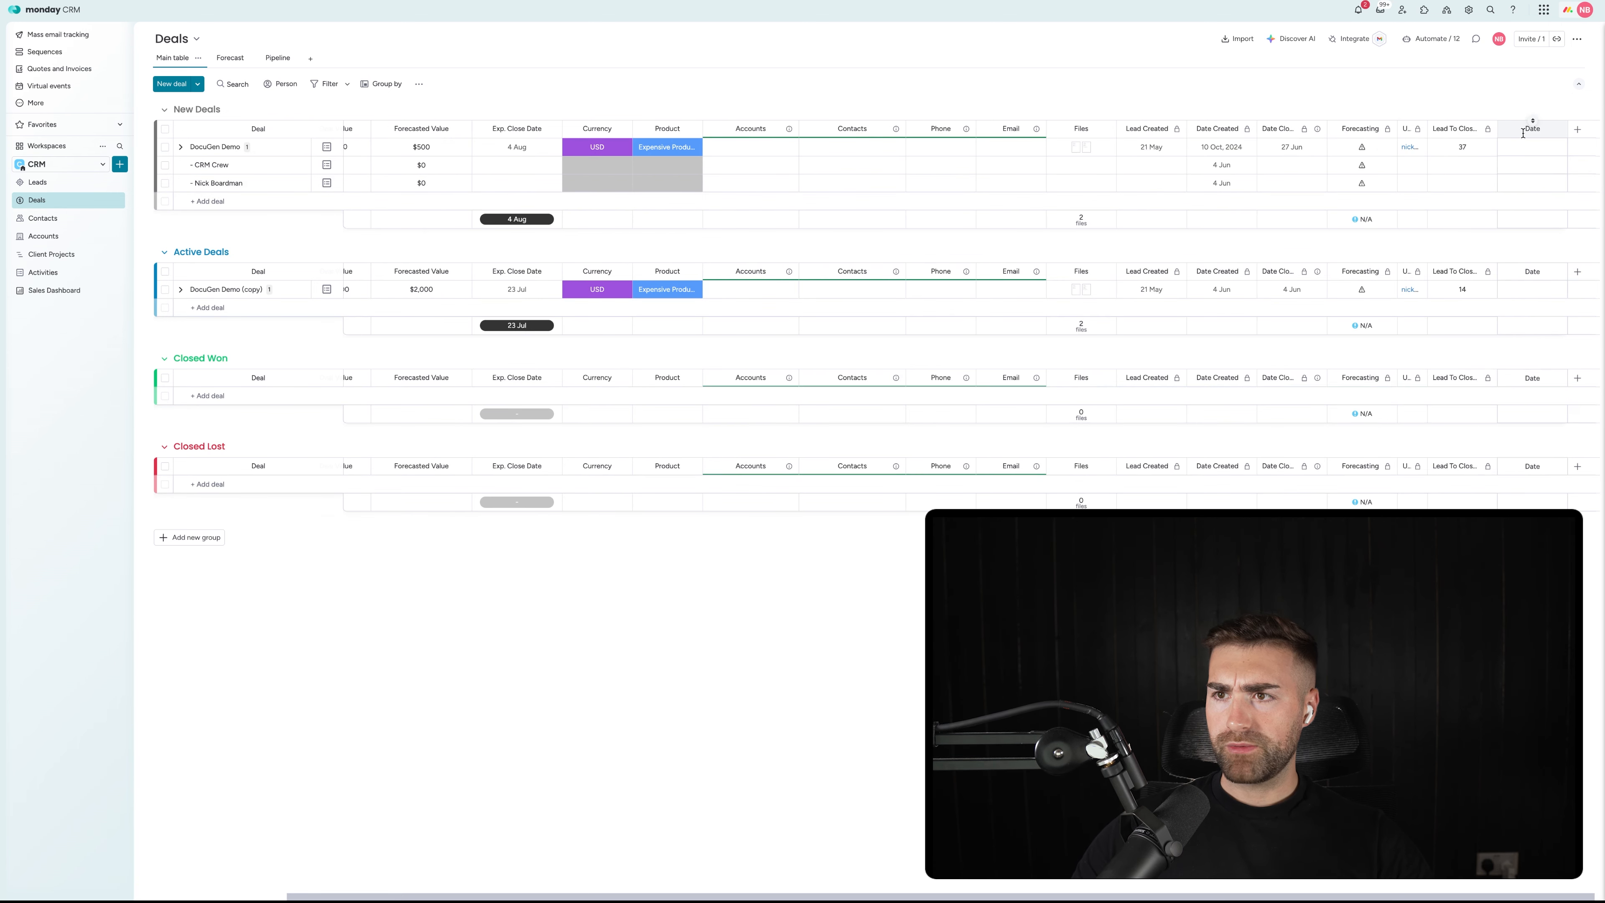
Step: Rename the new Date column Last Activity and place it between Exp. Close Date and Currency
left_click(1528, 131)
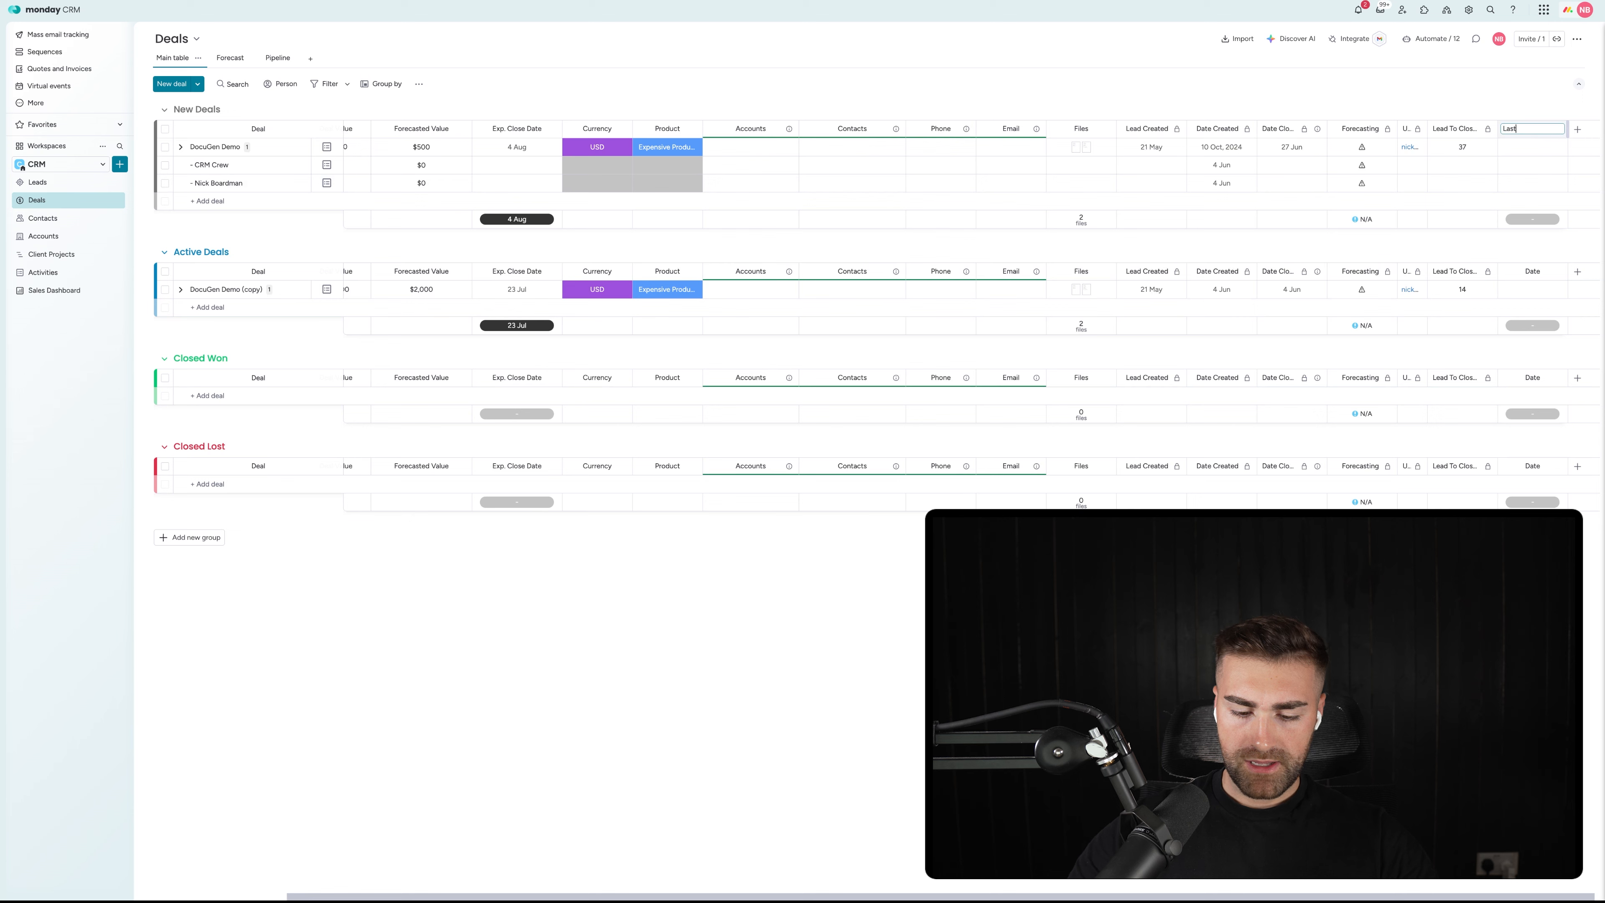
type("Last Actvity")
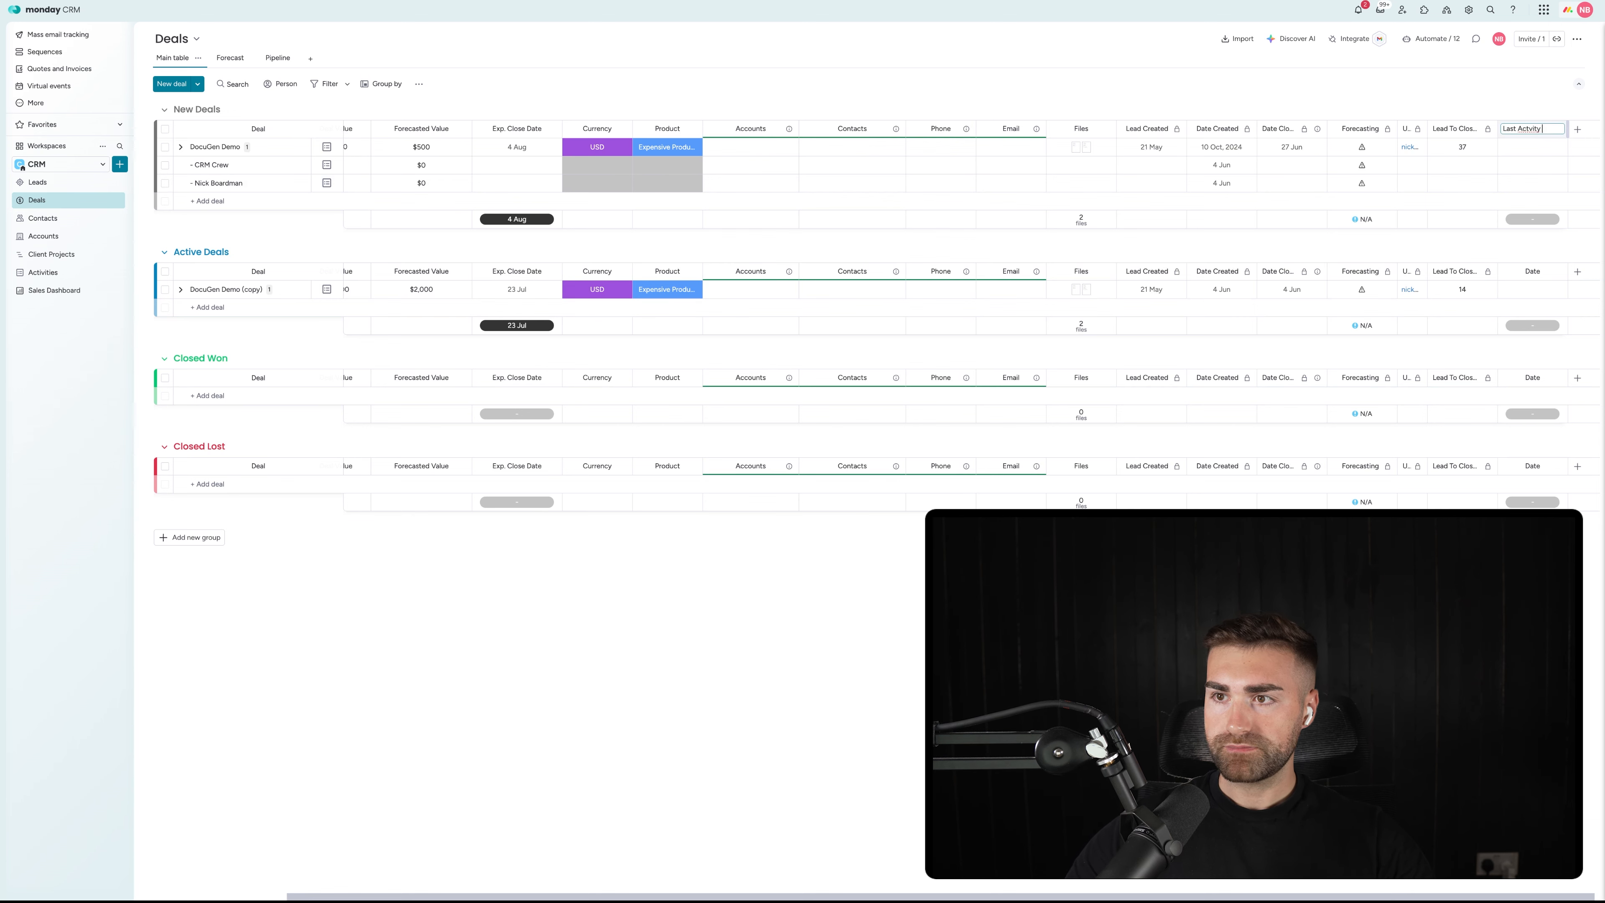
type("ct")
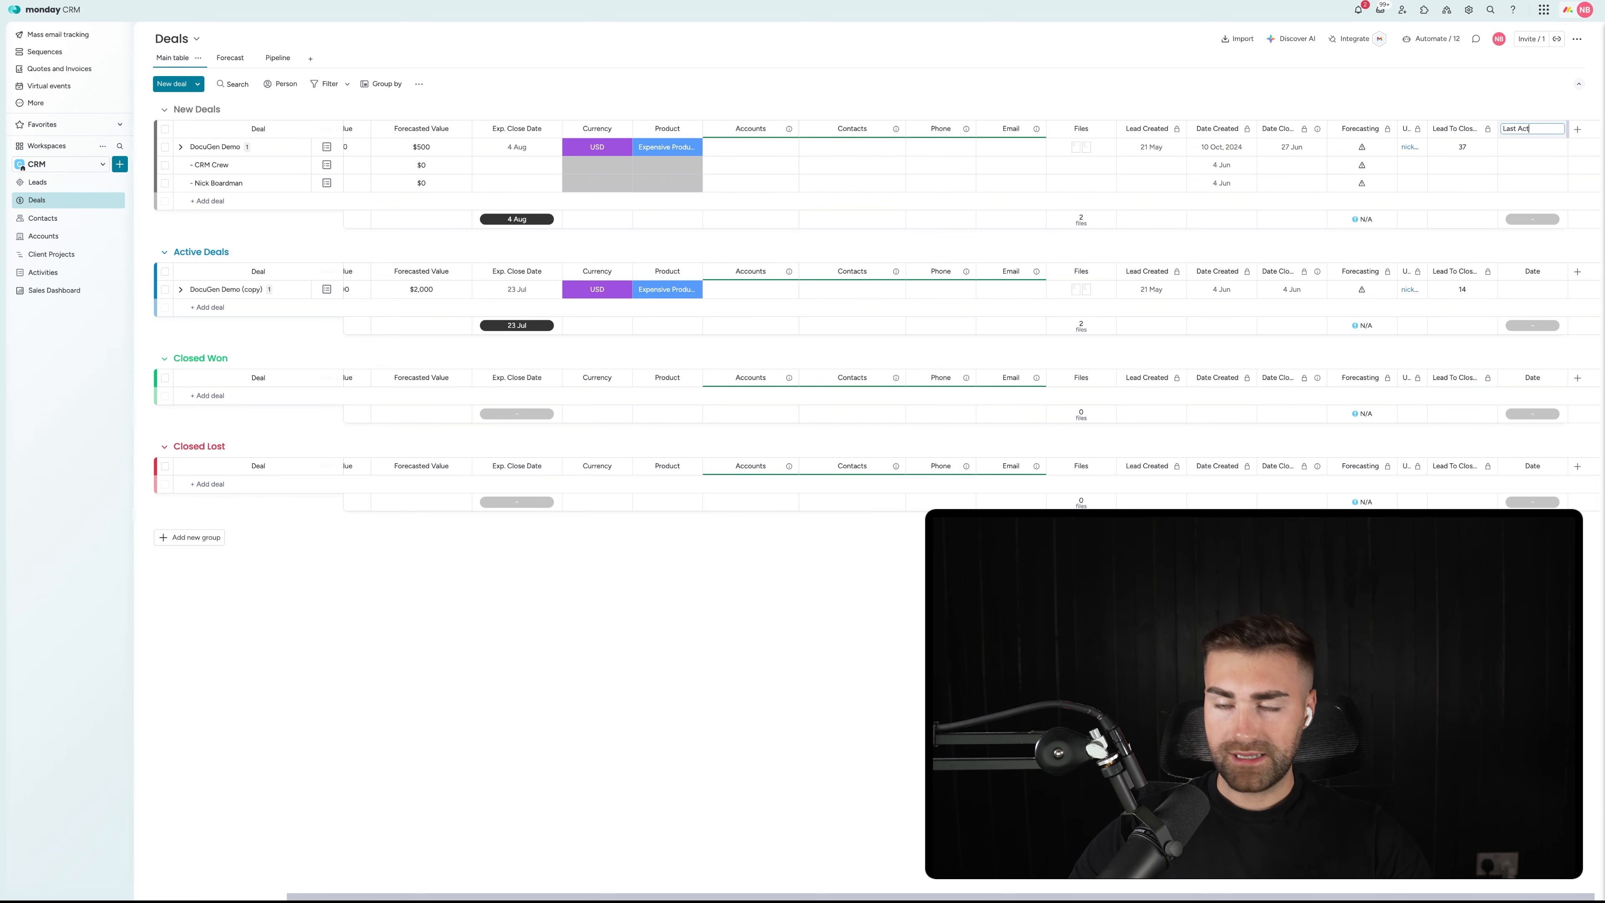
type("ivity")
key("Return")
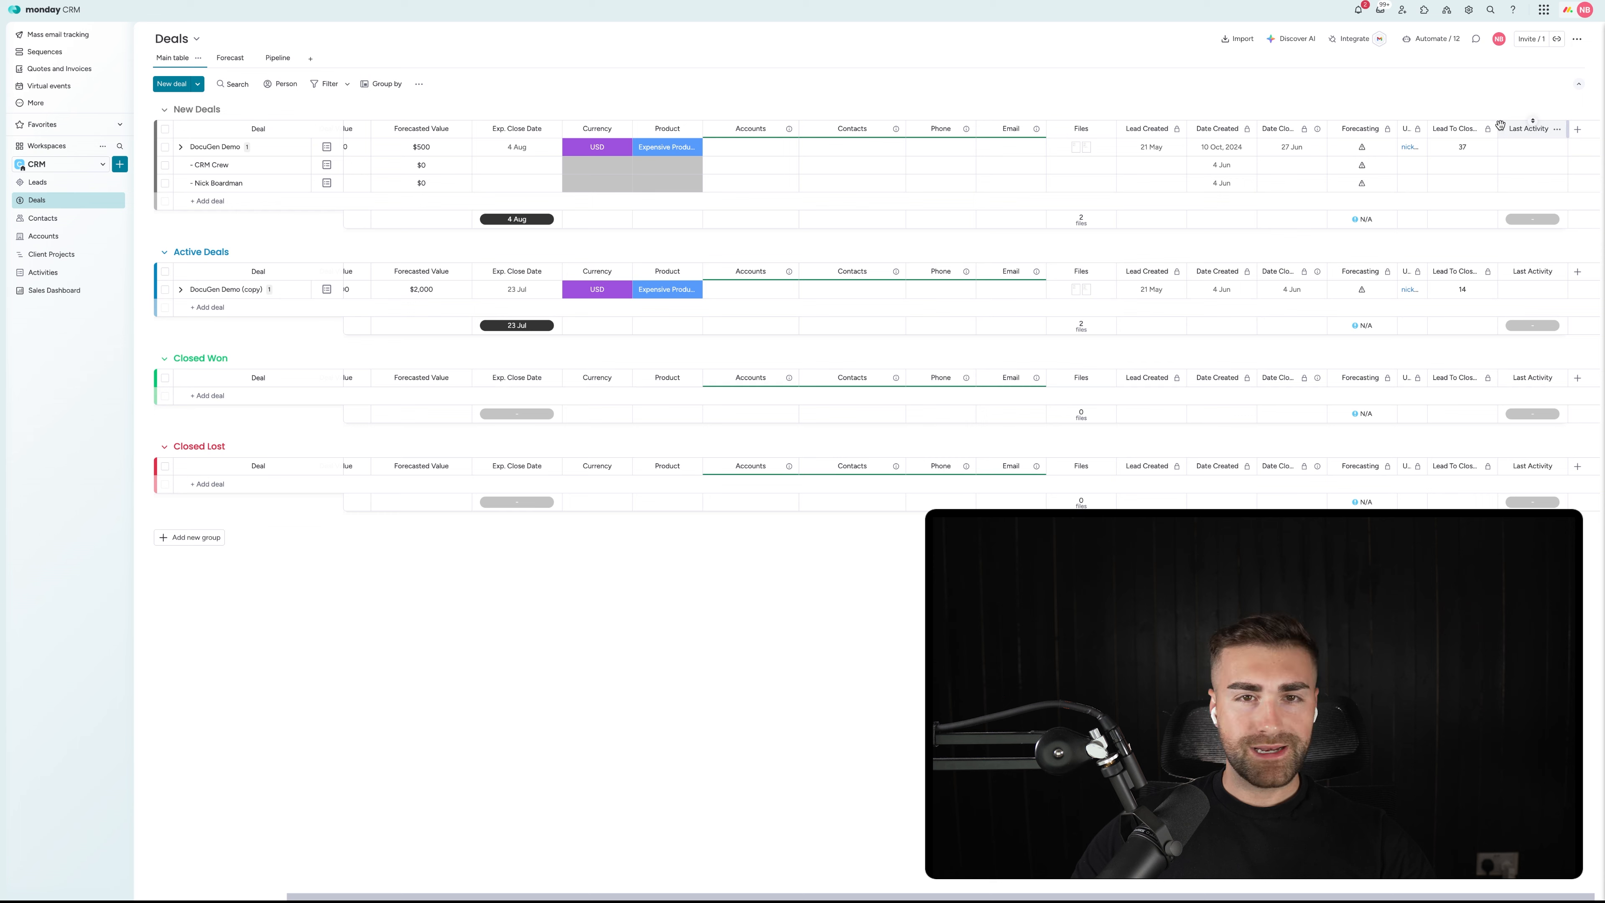
left_click_drag(1501, 127, 597, 130)
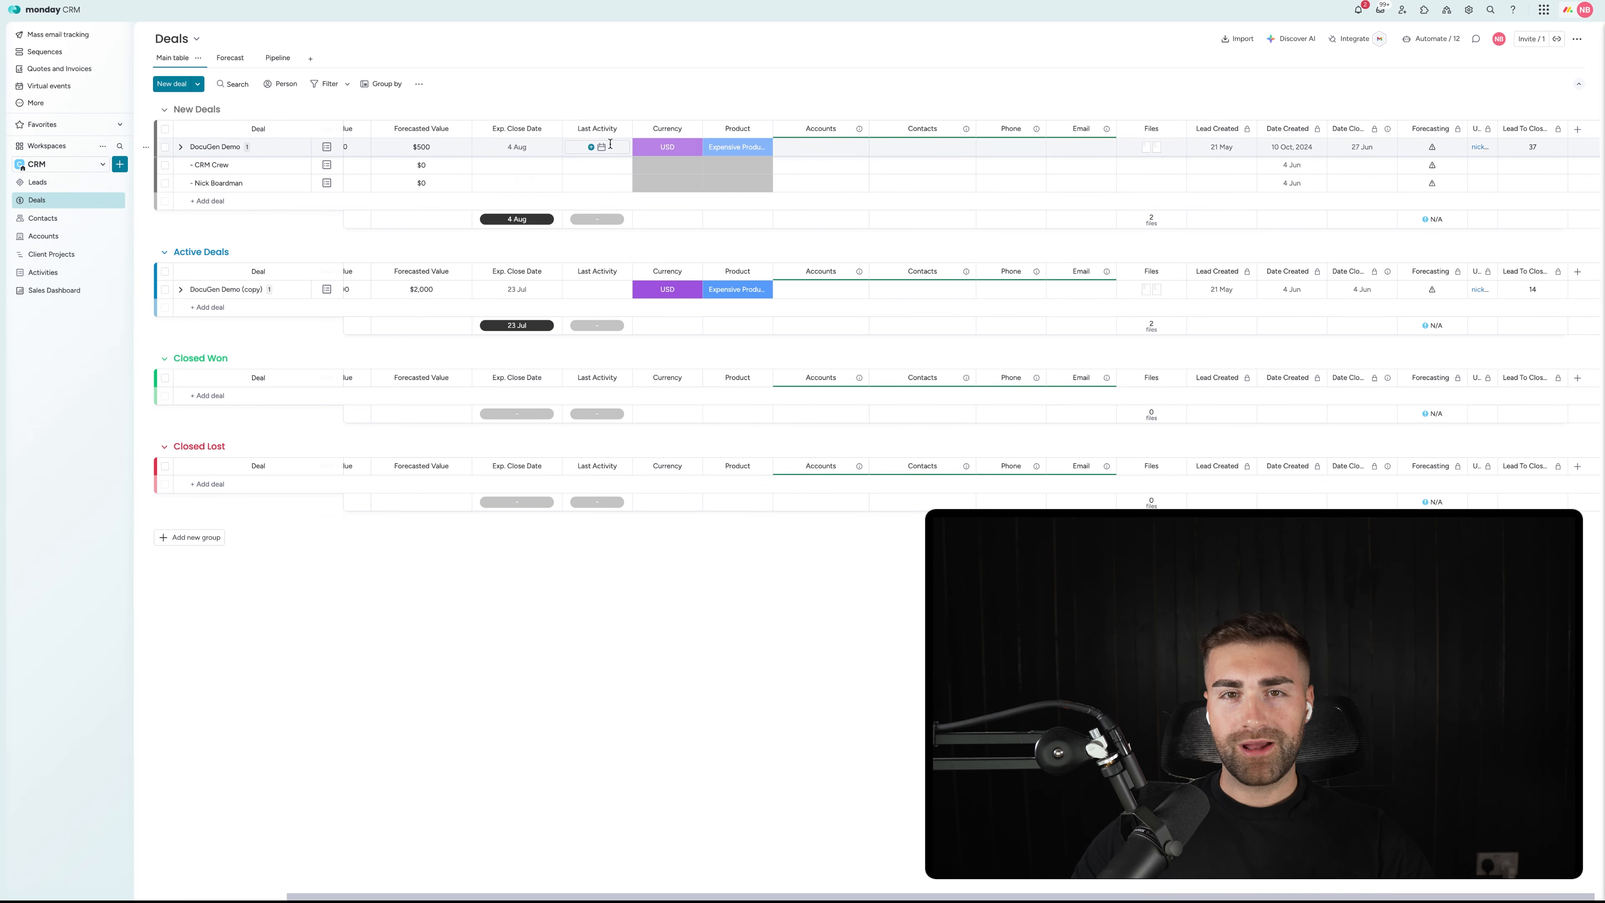
scroll(611, 141, "left", 3)
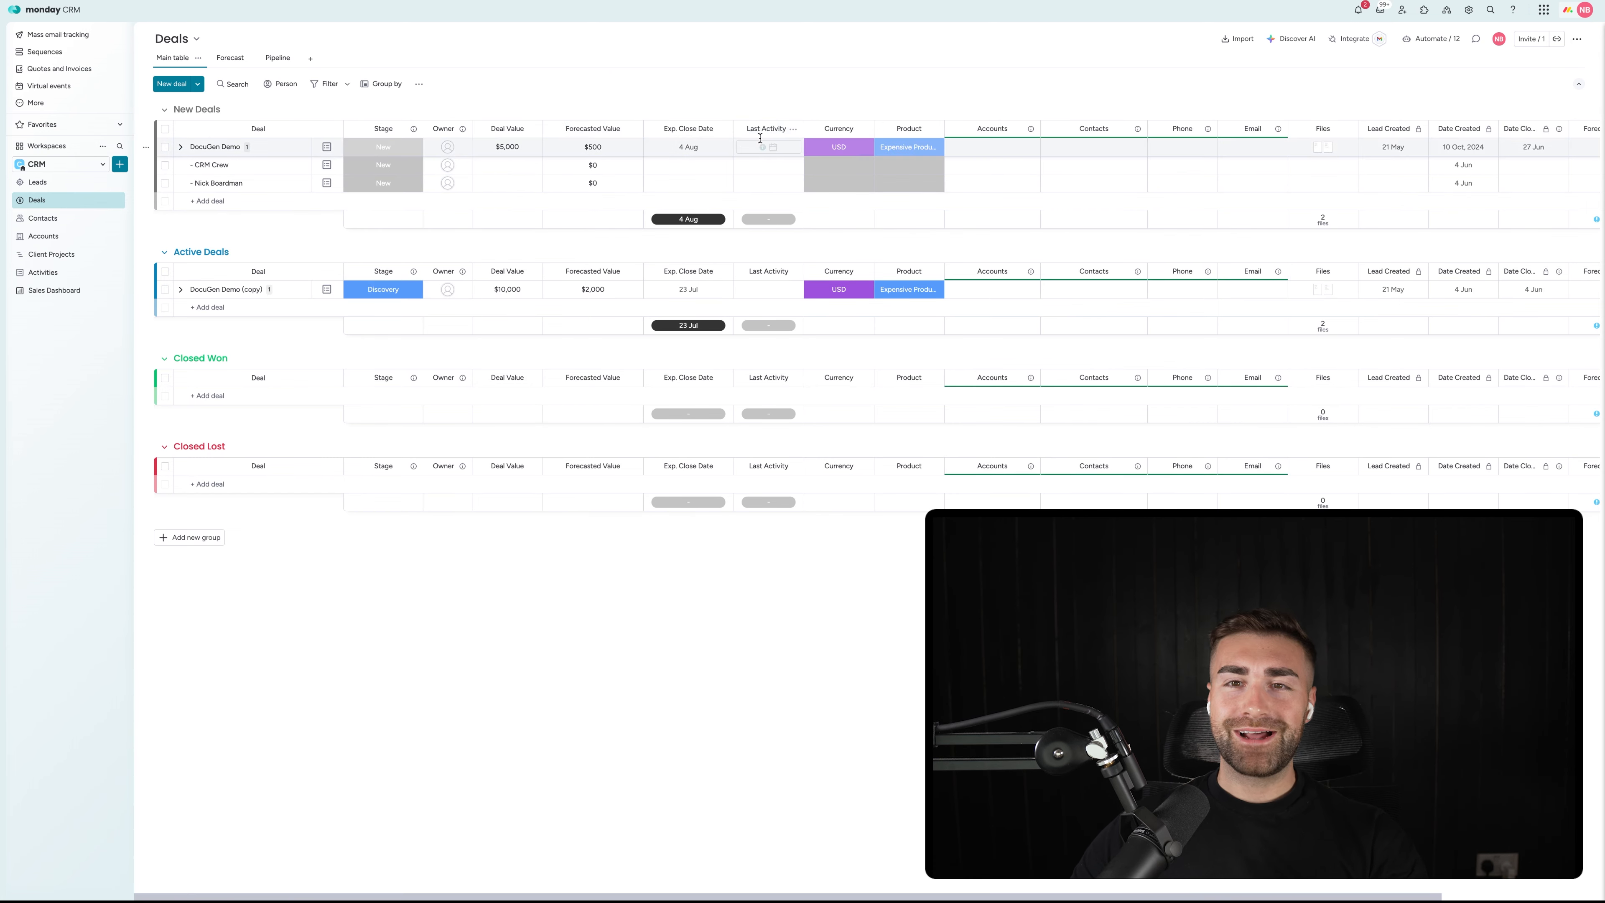
Step: Search the Deals board's automation templates for emails and activities, and show the Emails & Activities templates
left_click(1432, 39)
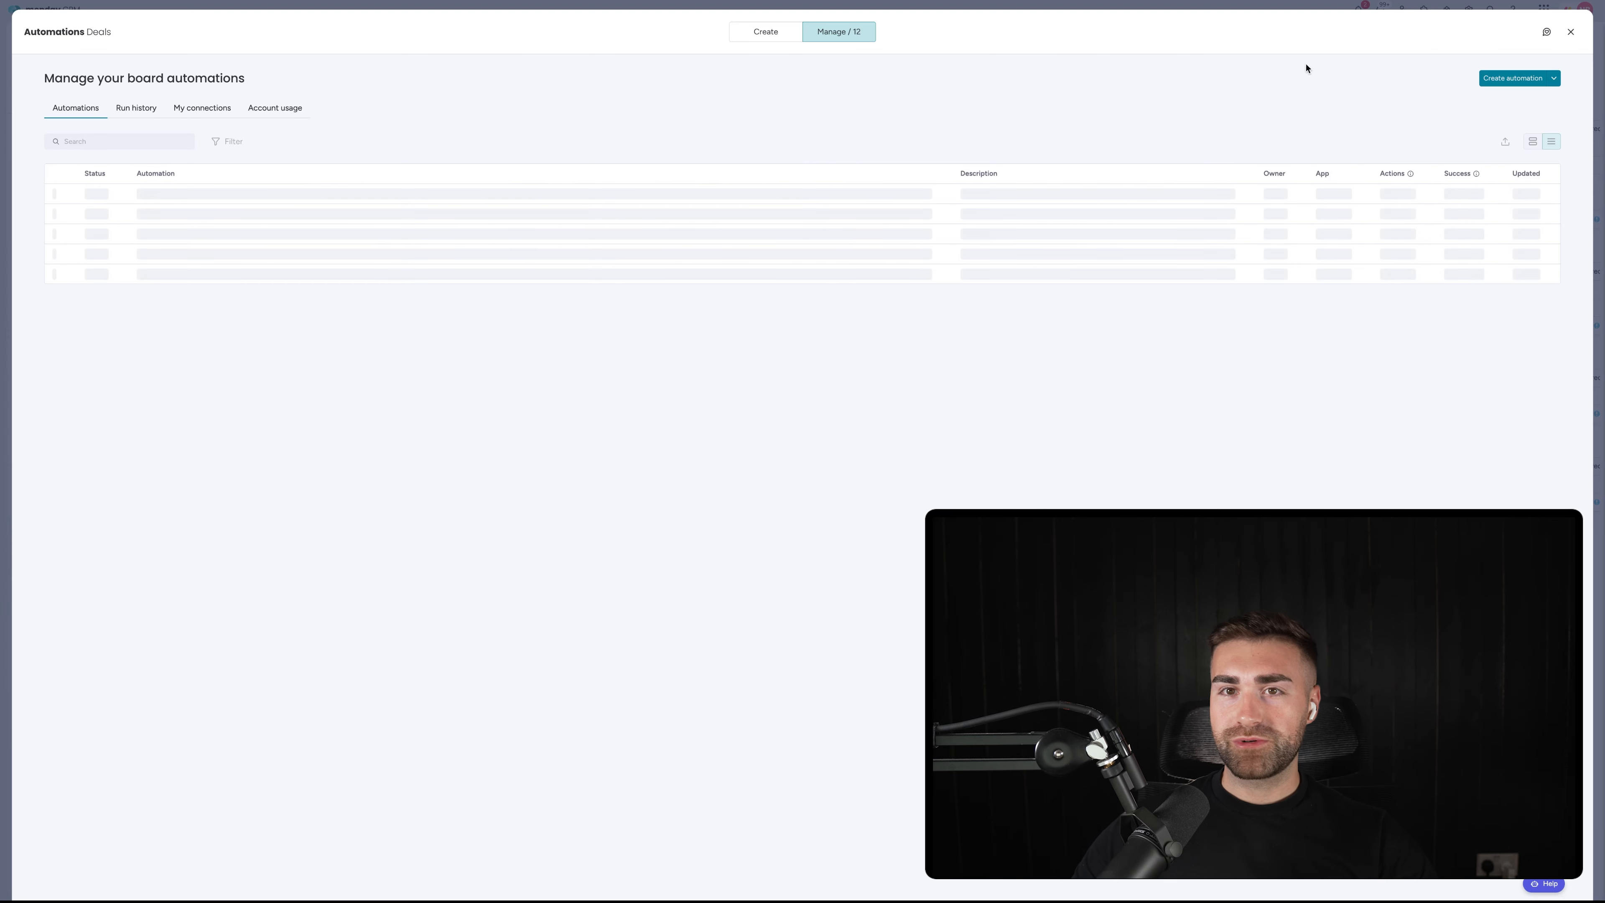
left_click(765, 32)
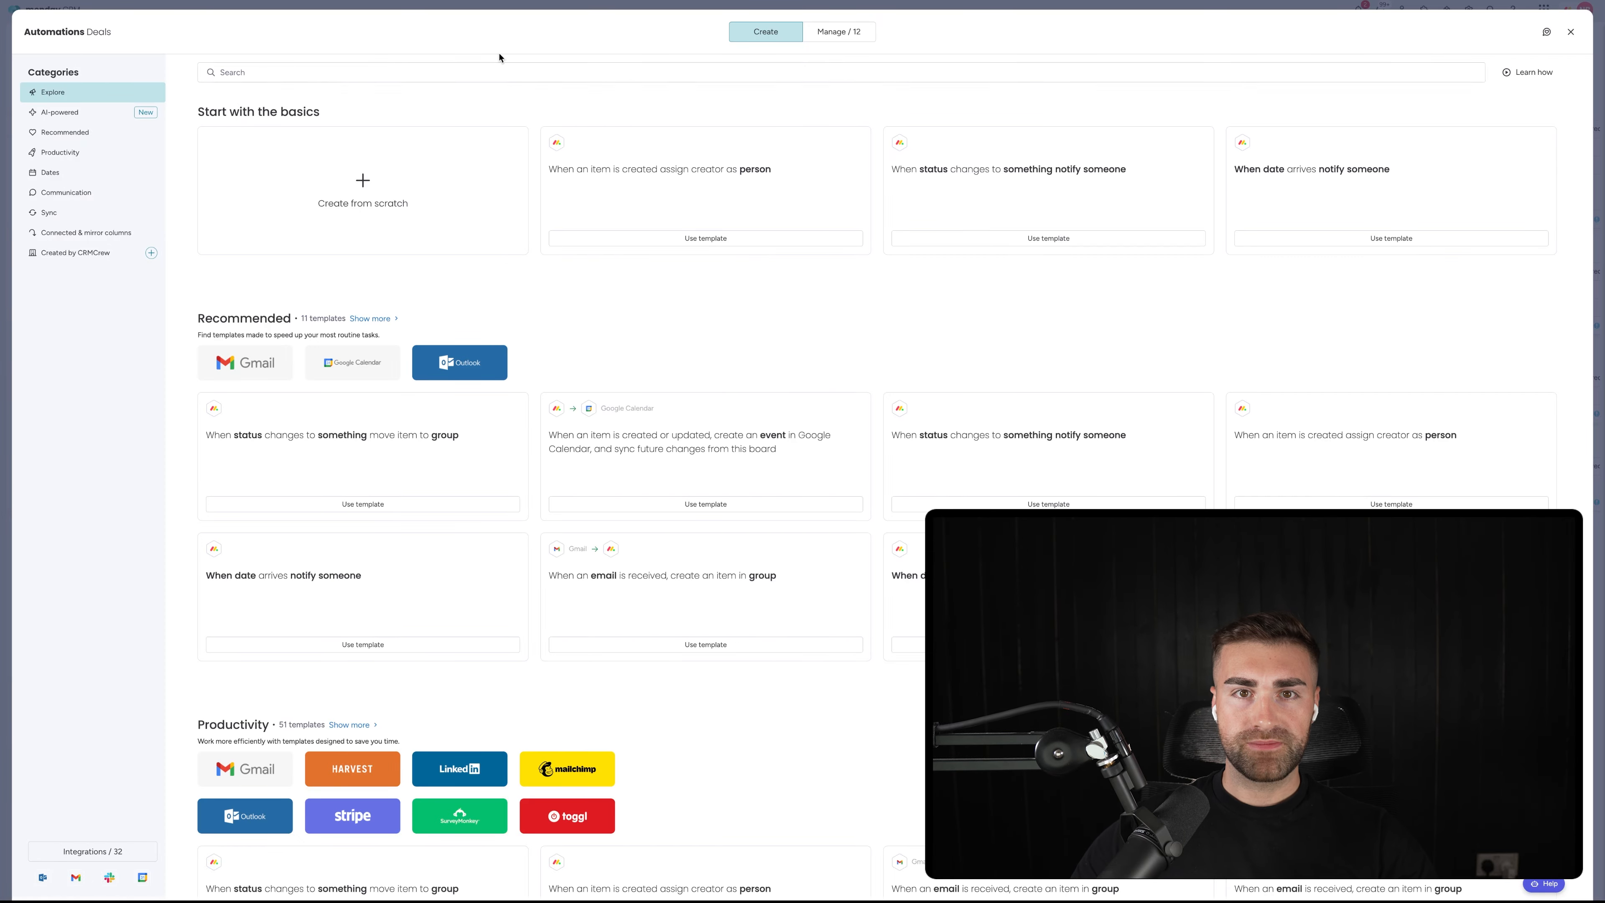
left_click(499, 71)
type("emails &")
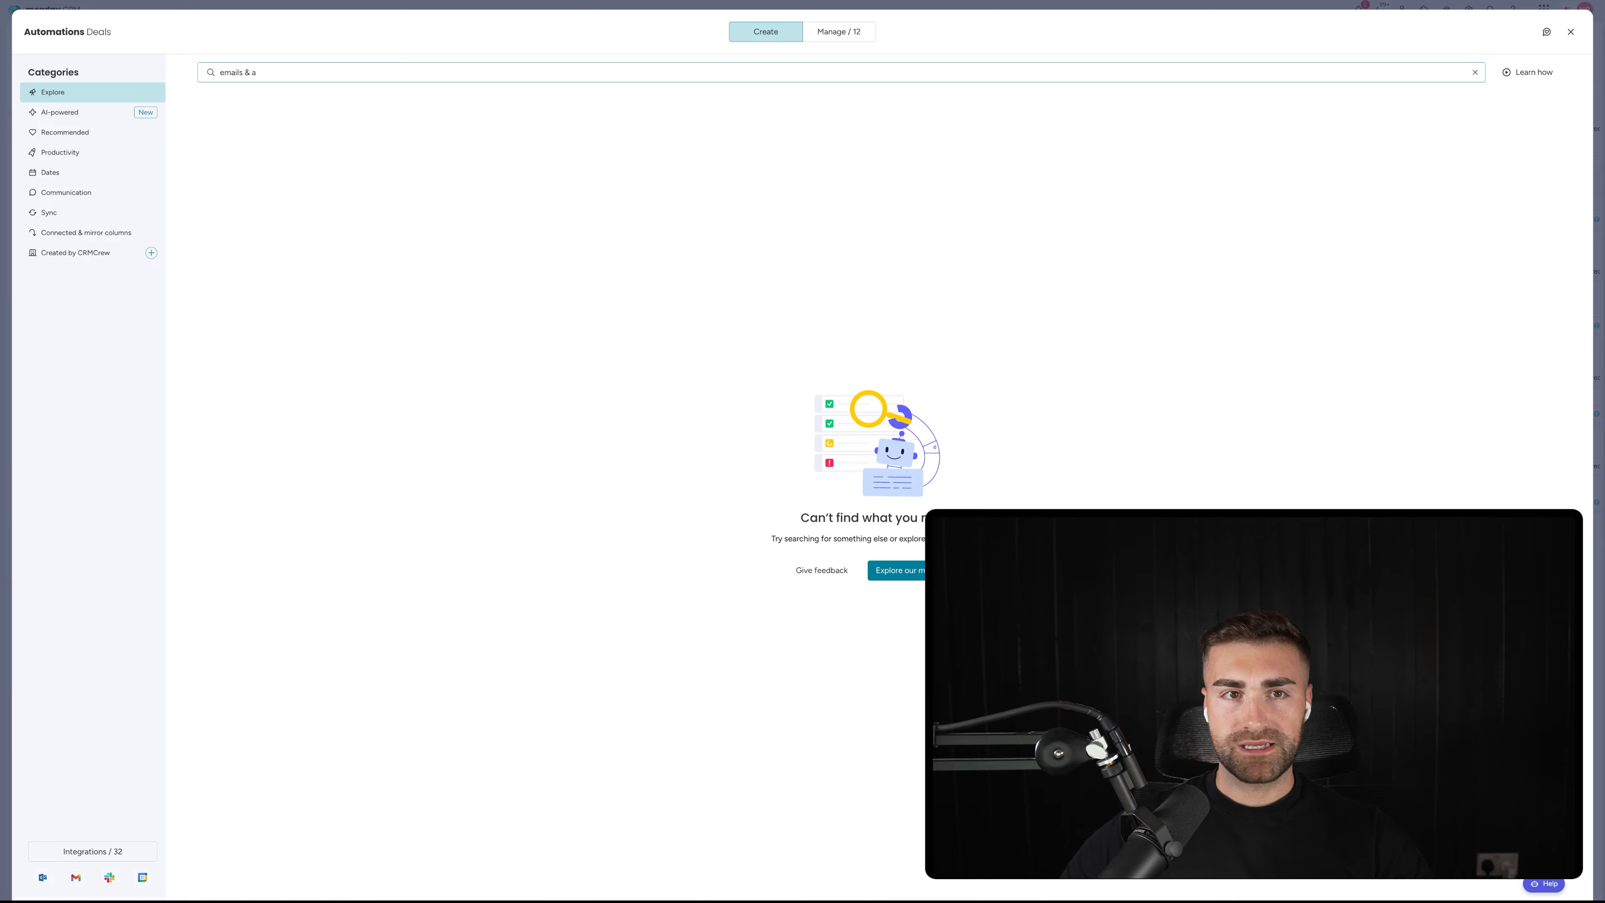
key("BackSpace")
type("and")
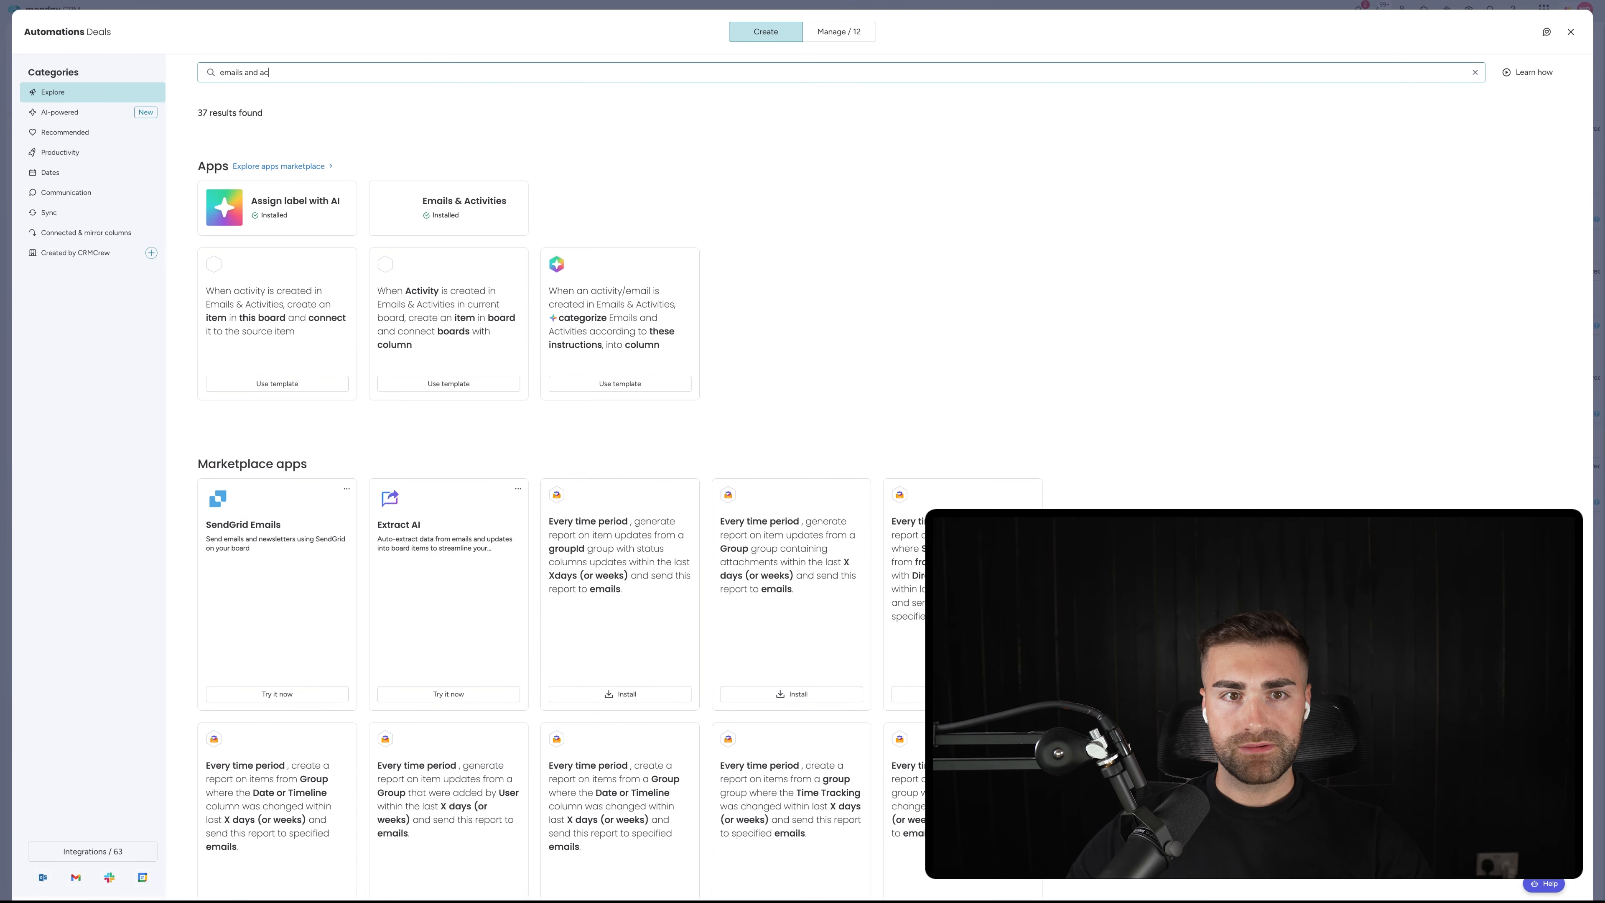
left_click(486, 205)
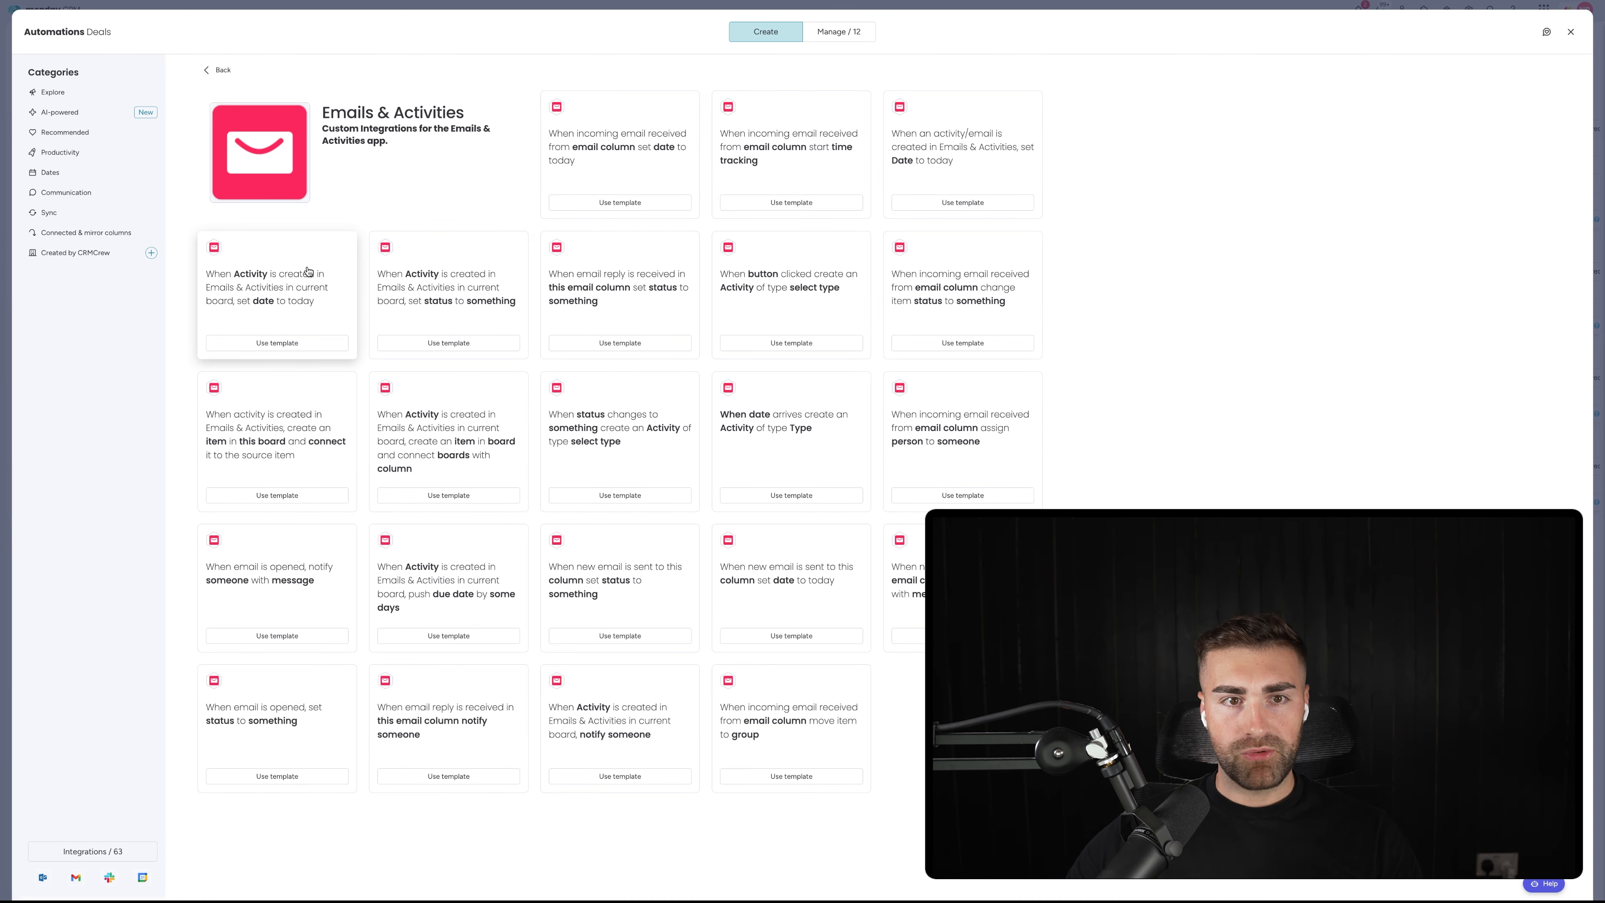
Step: Create an automation that sets Last Activity to today when any activity is created in Emails & Activities, and return to the board
left_click(302, 290)
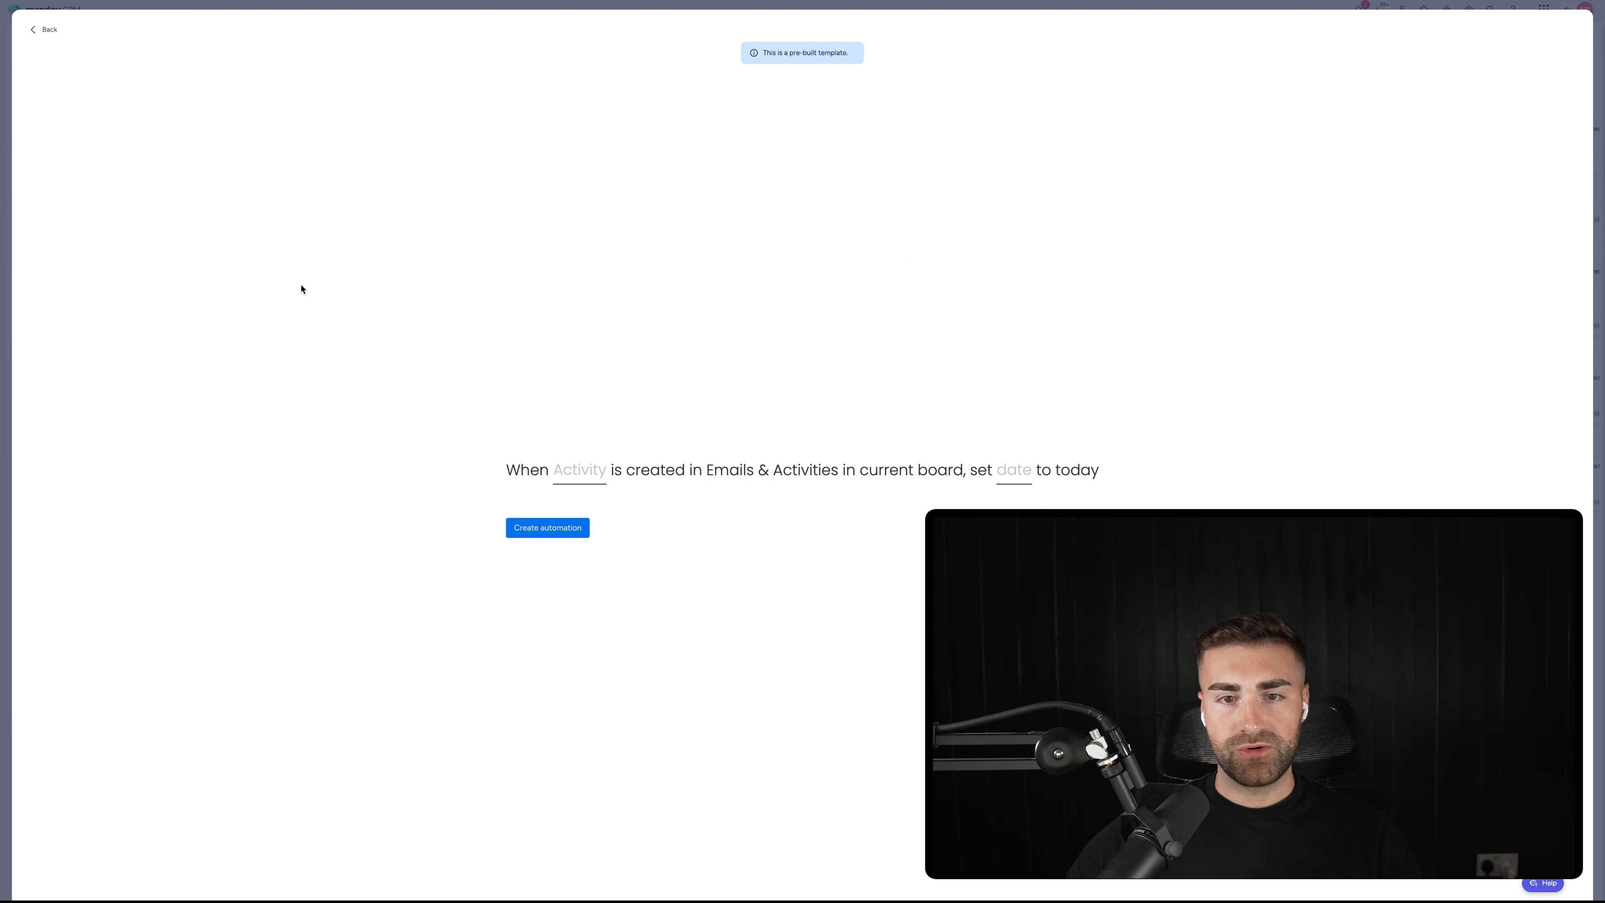
left_click(553, 468)
left_click(577, 522)
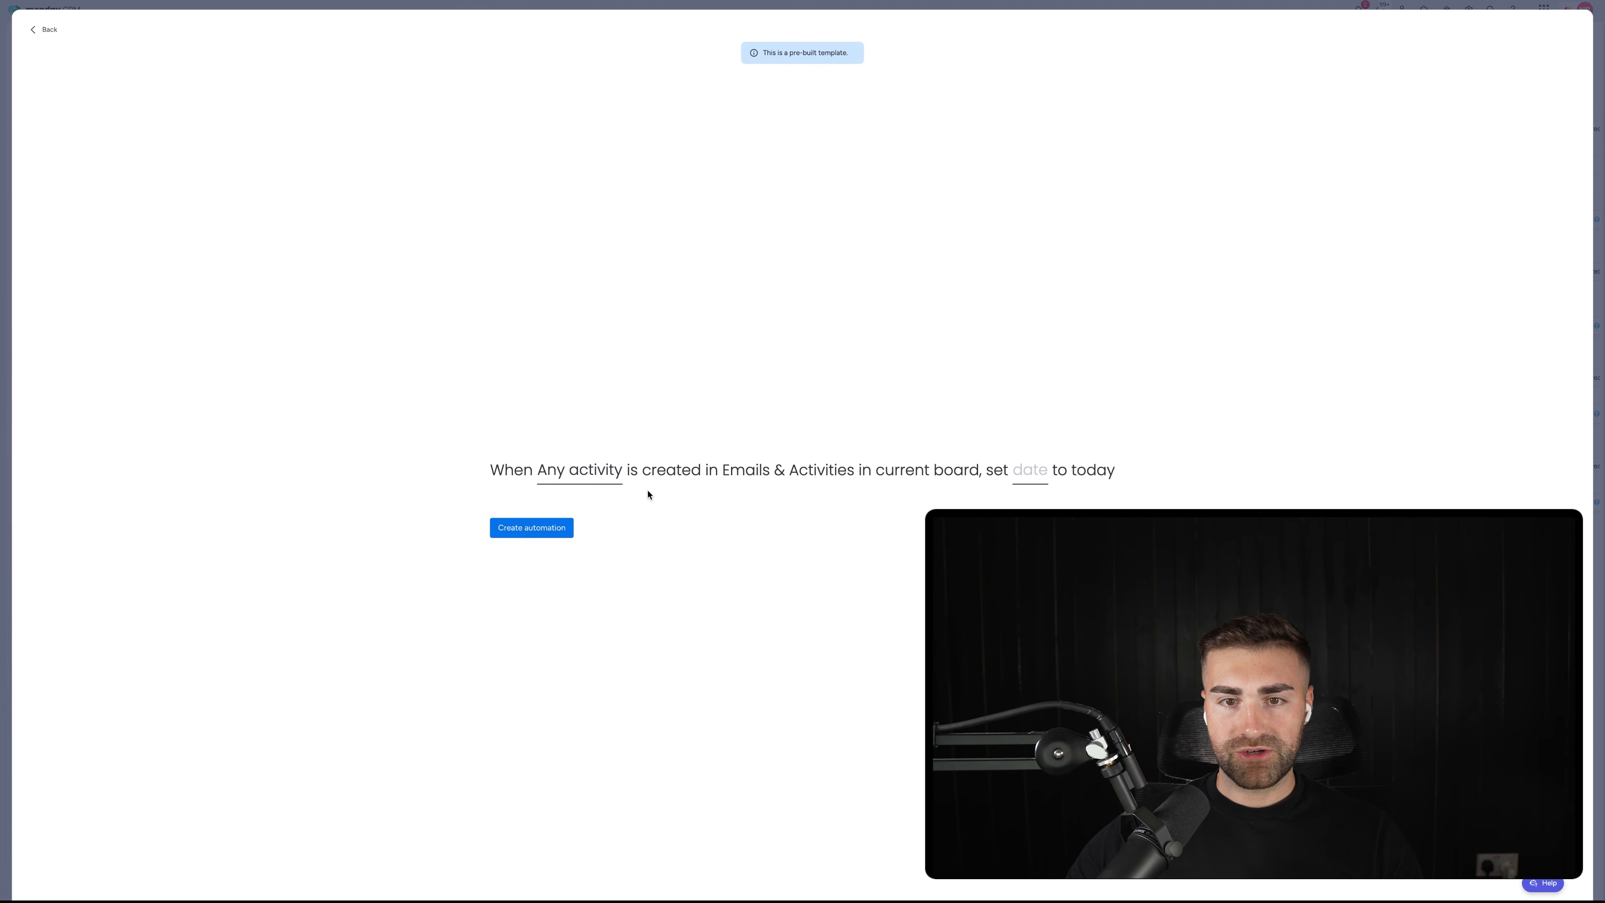
left_click(1022, 470)
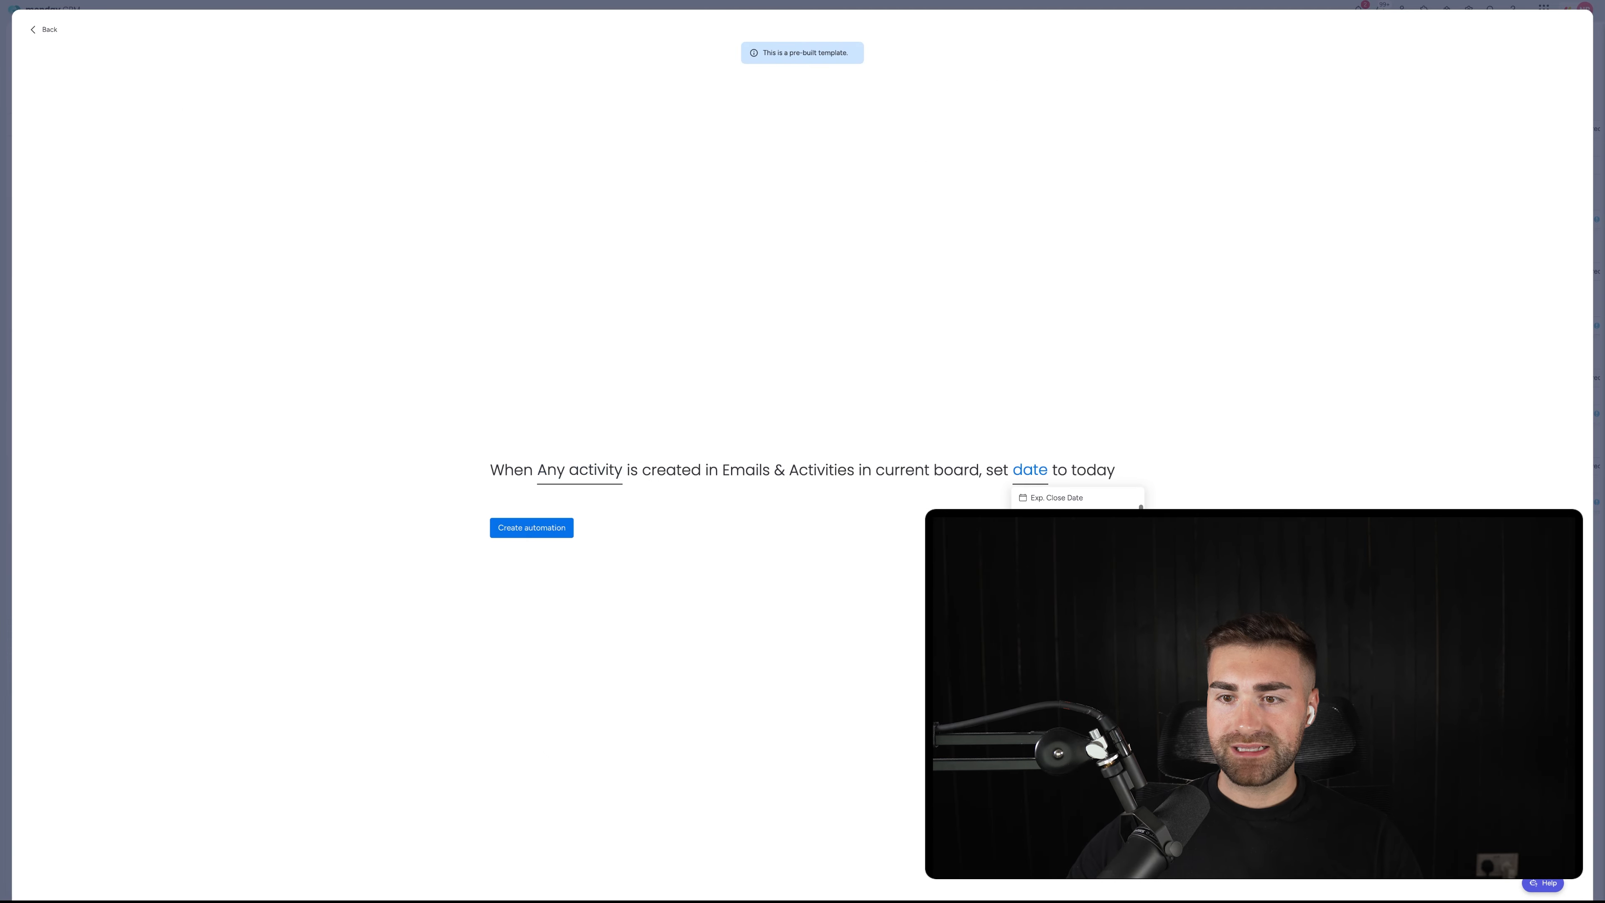
left_click(1140, 498)
left_click(519, 528)
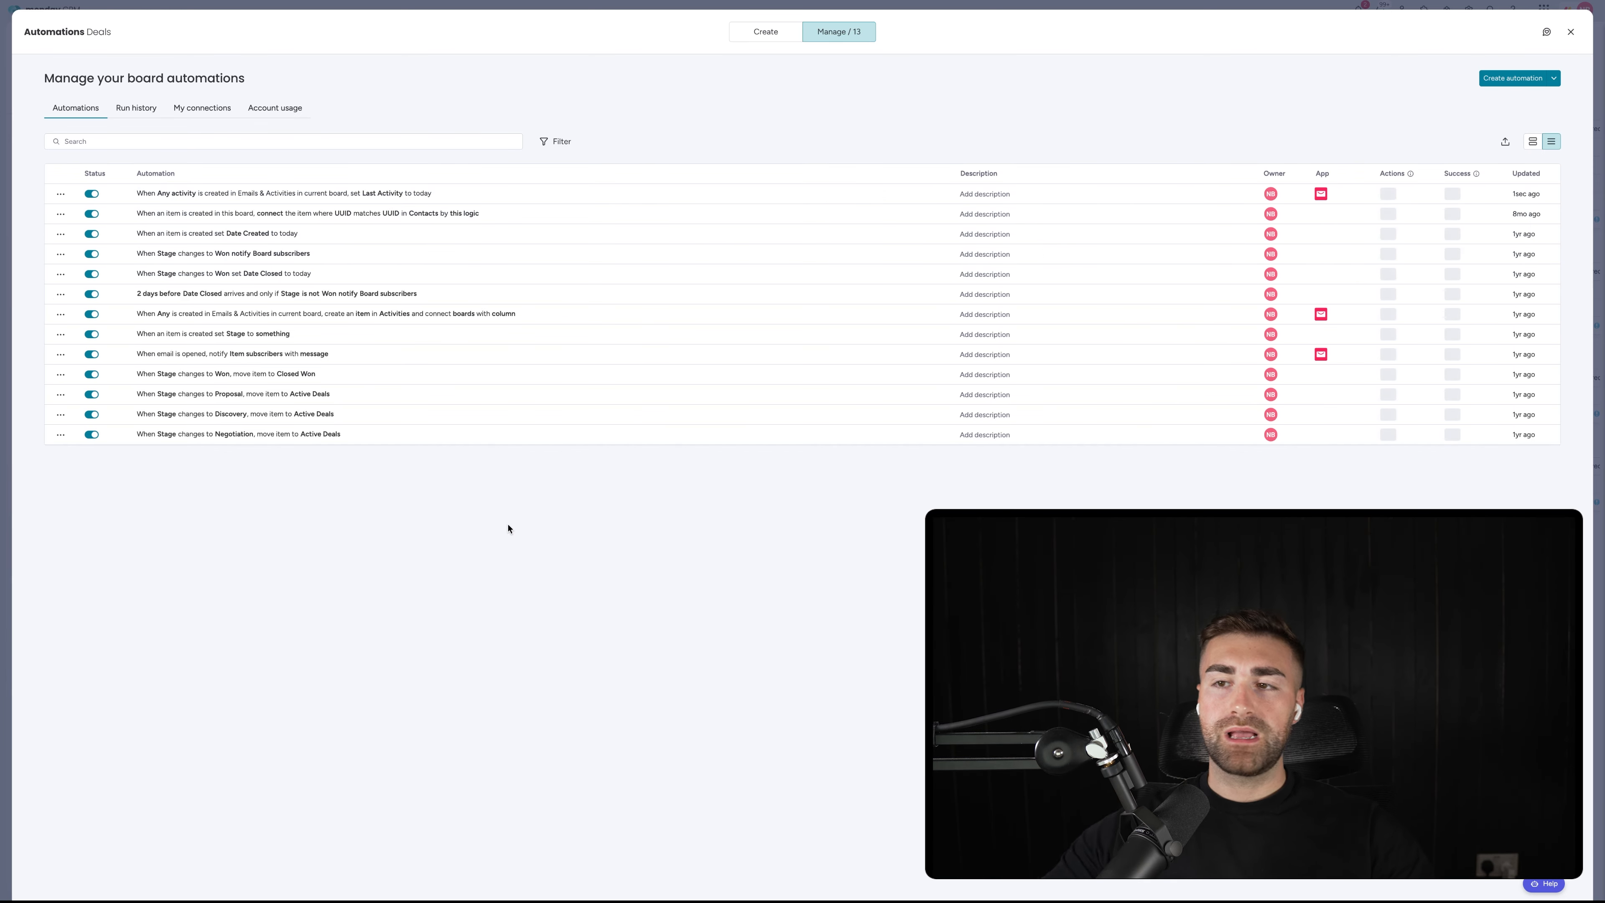
key("Escape")
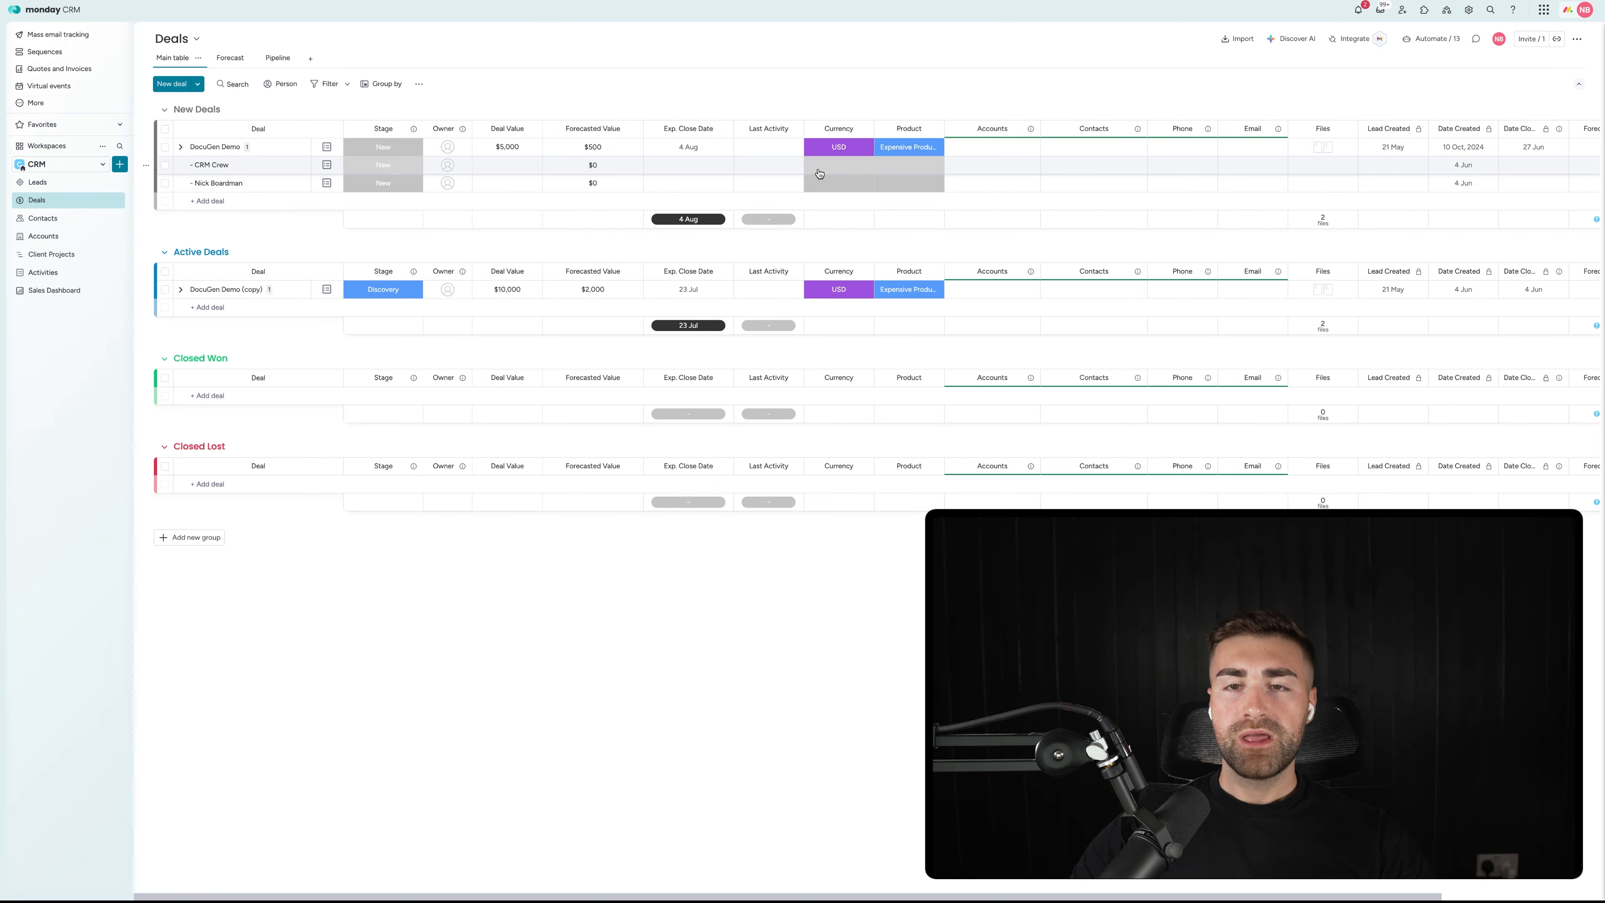
Step: Log a 30-minute meeting with the note "yes meeting" on the CRM Crew deal, and close the deal
left_click(326, 165)
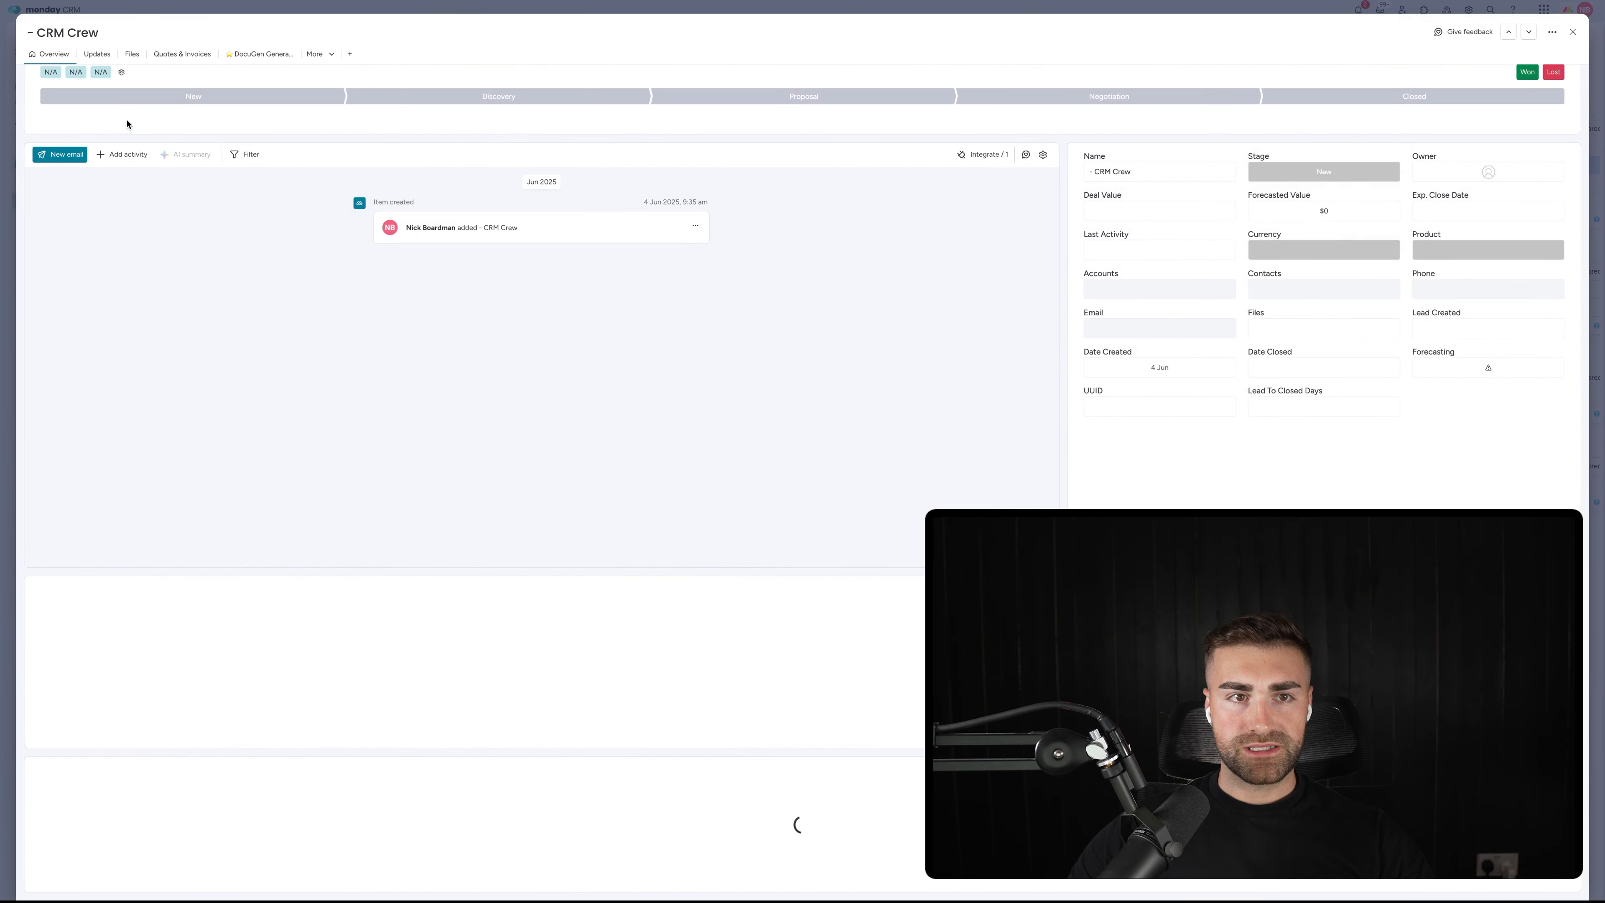
left_click(146, 155)
left_click(616, 413)
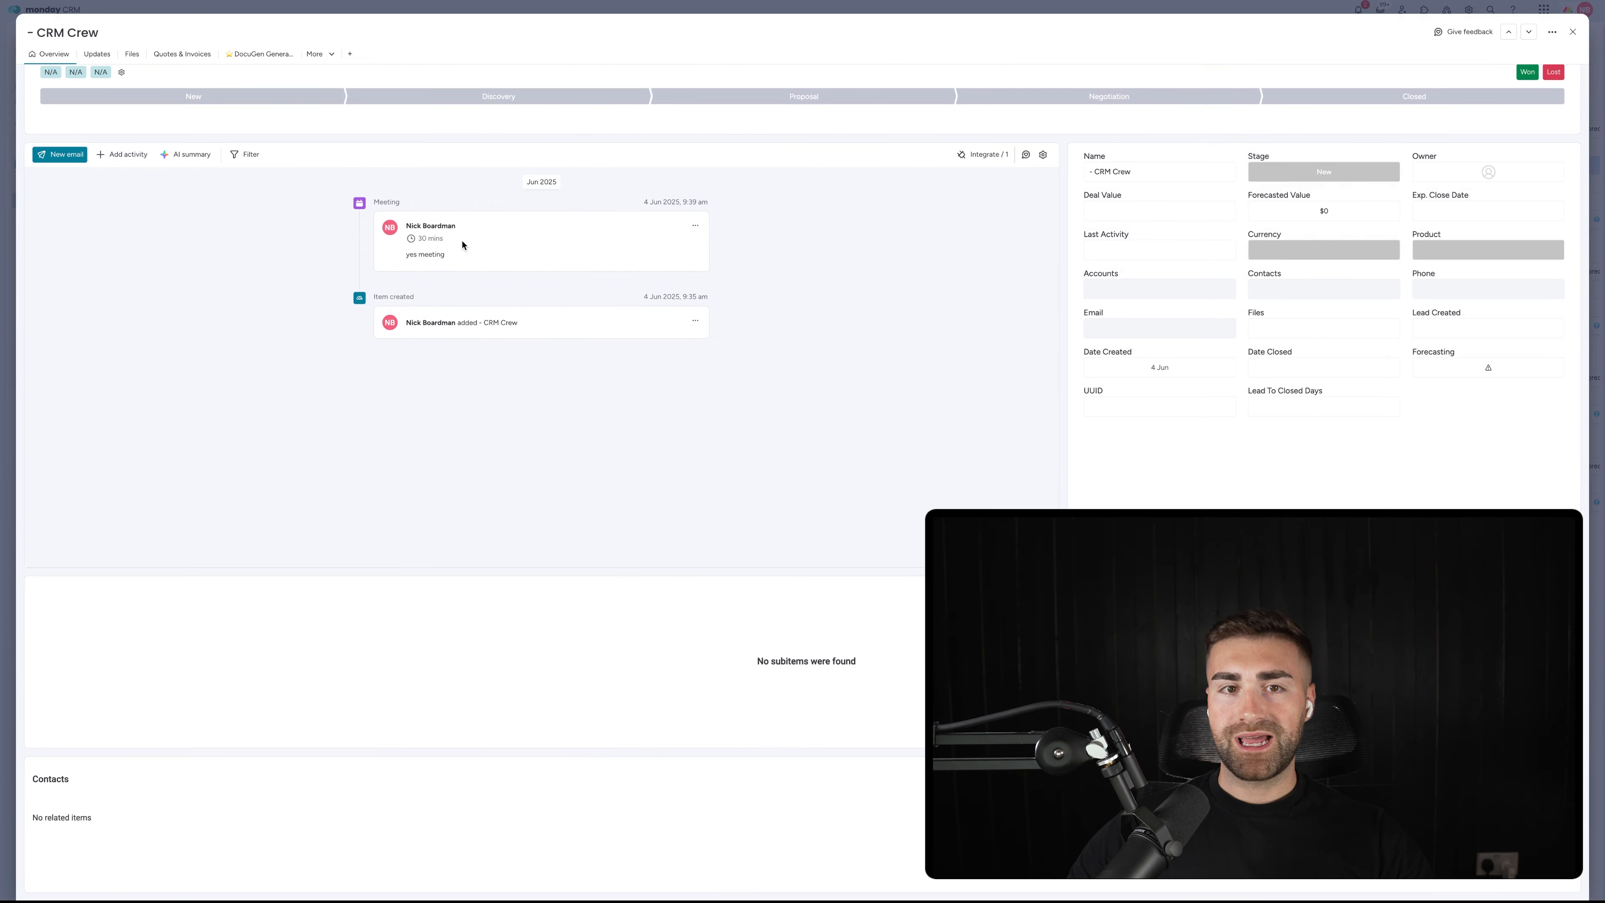
left_click(1574, 31)
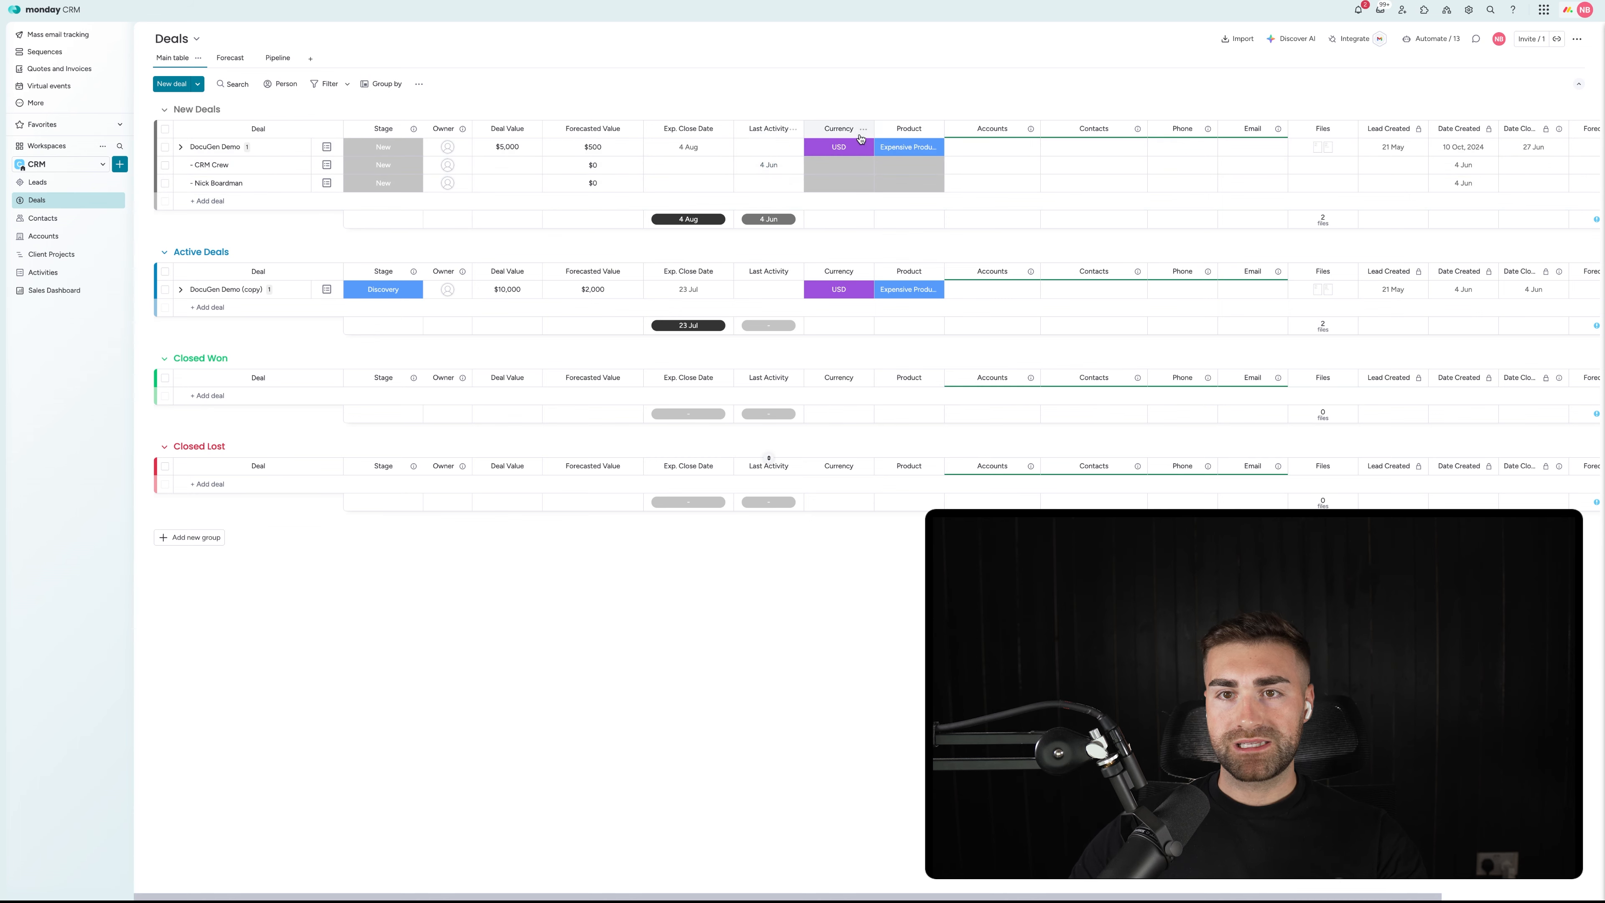
Step: Hide the summary of the Last Activity column and restrict editing of that column
left_click(792, 128)
mouse_move(910, 134)
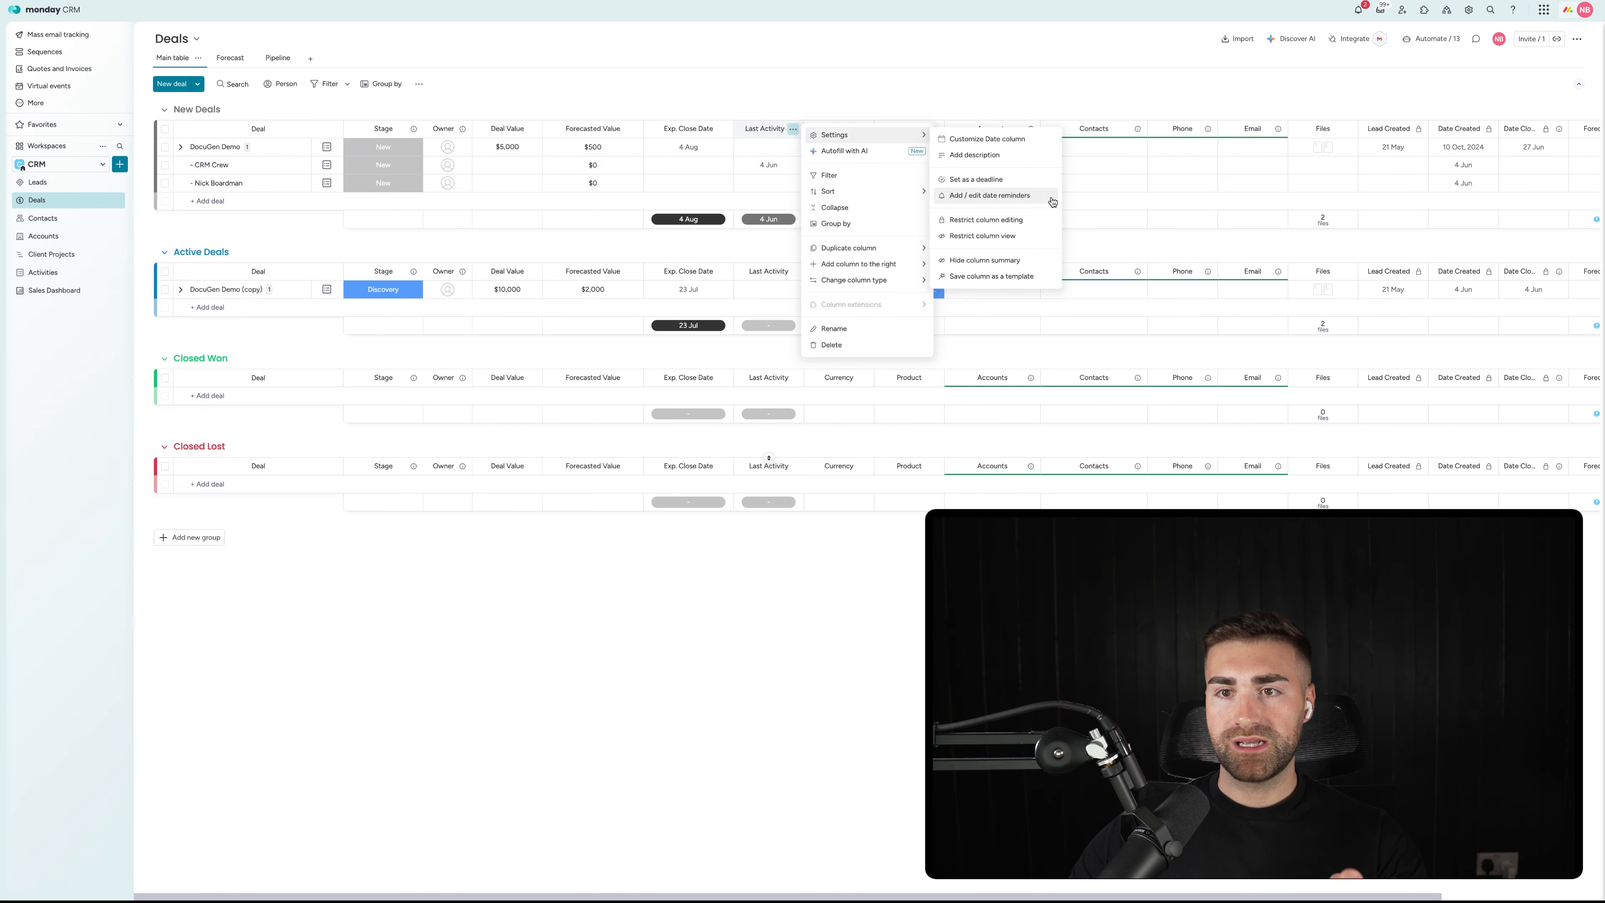
left_click(973, 262)
left_click(792, 129)
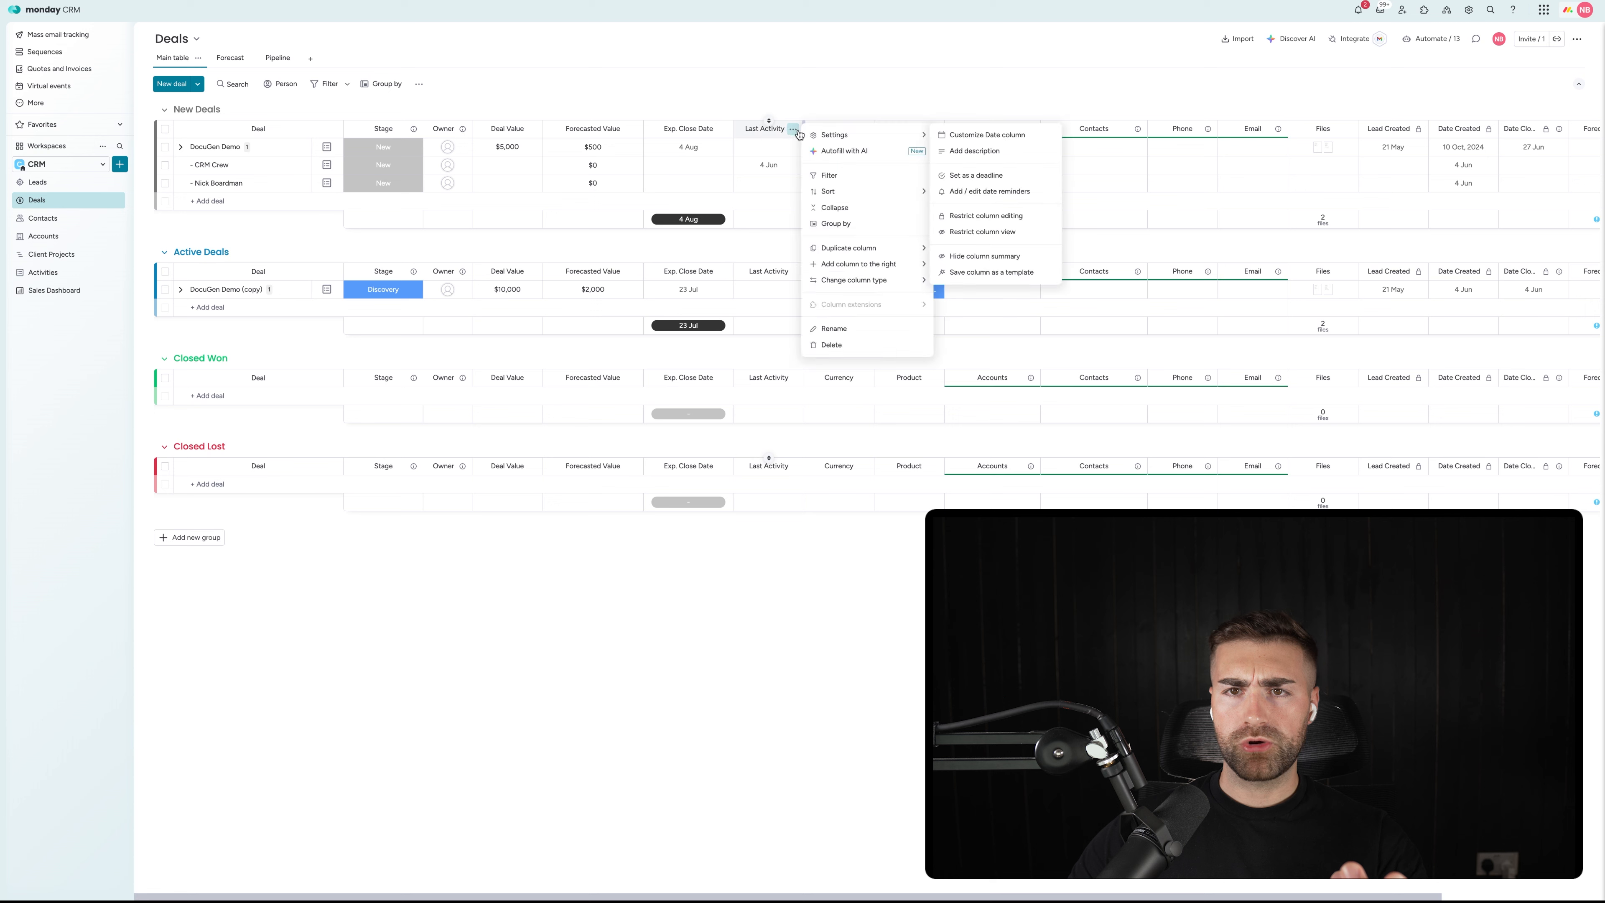
left_click(985, 216)
left_click(824, 71)
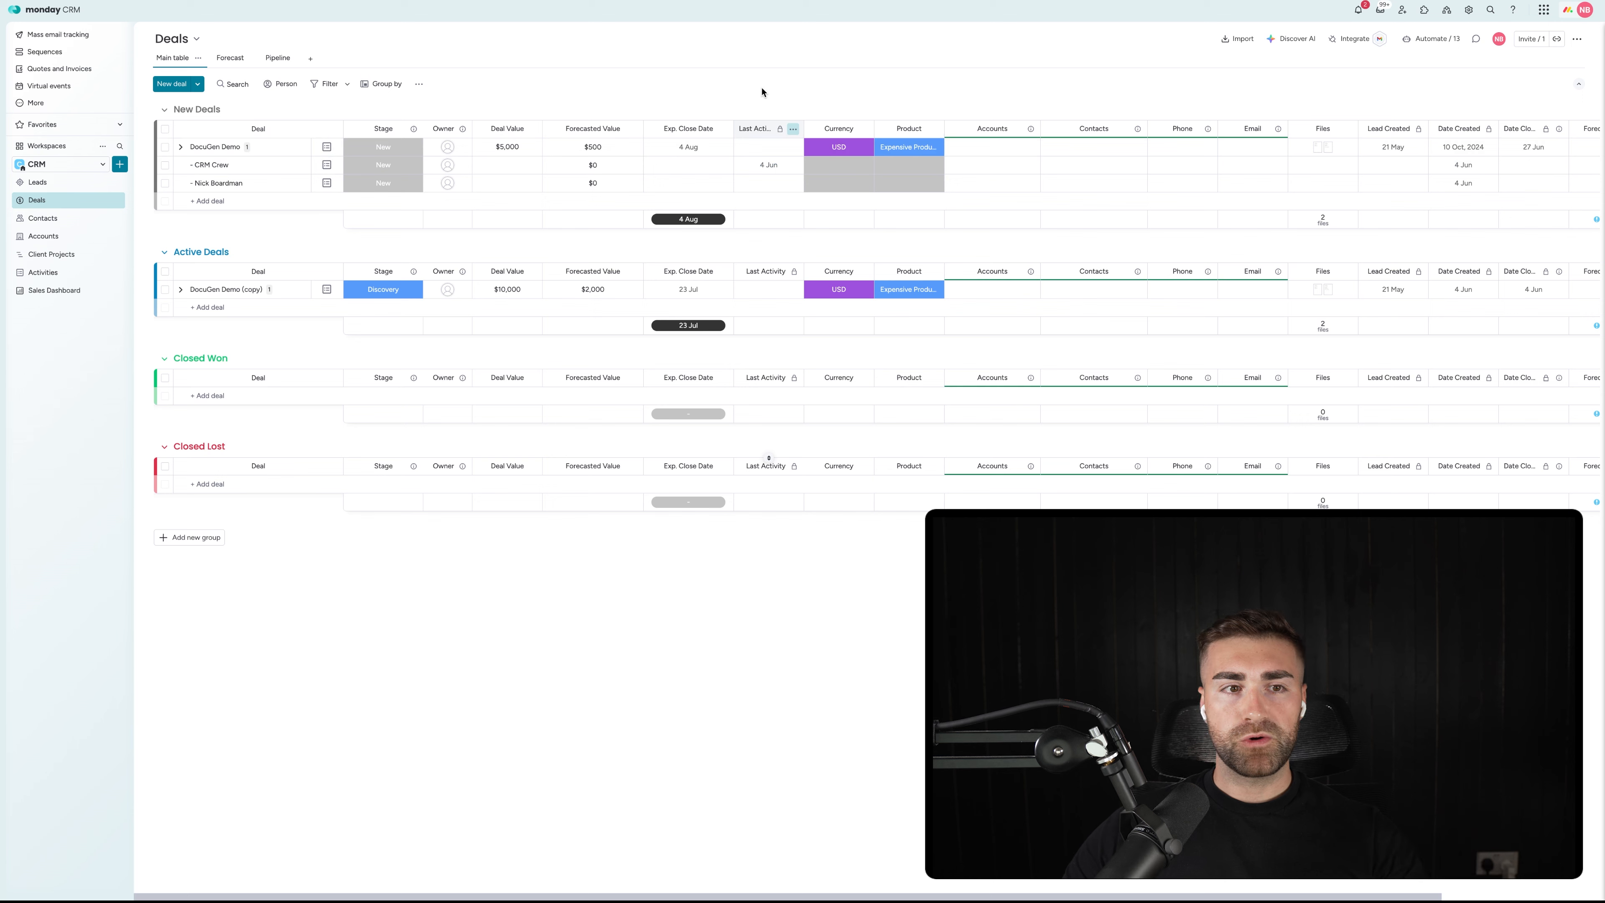
Step: Add a Table widget to the Sales Dashboard
left_click(52, 290)
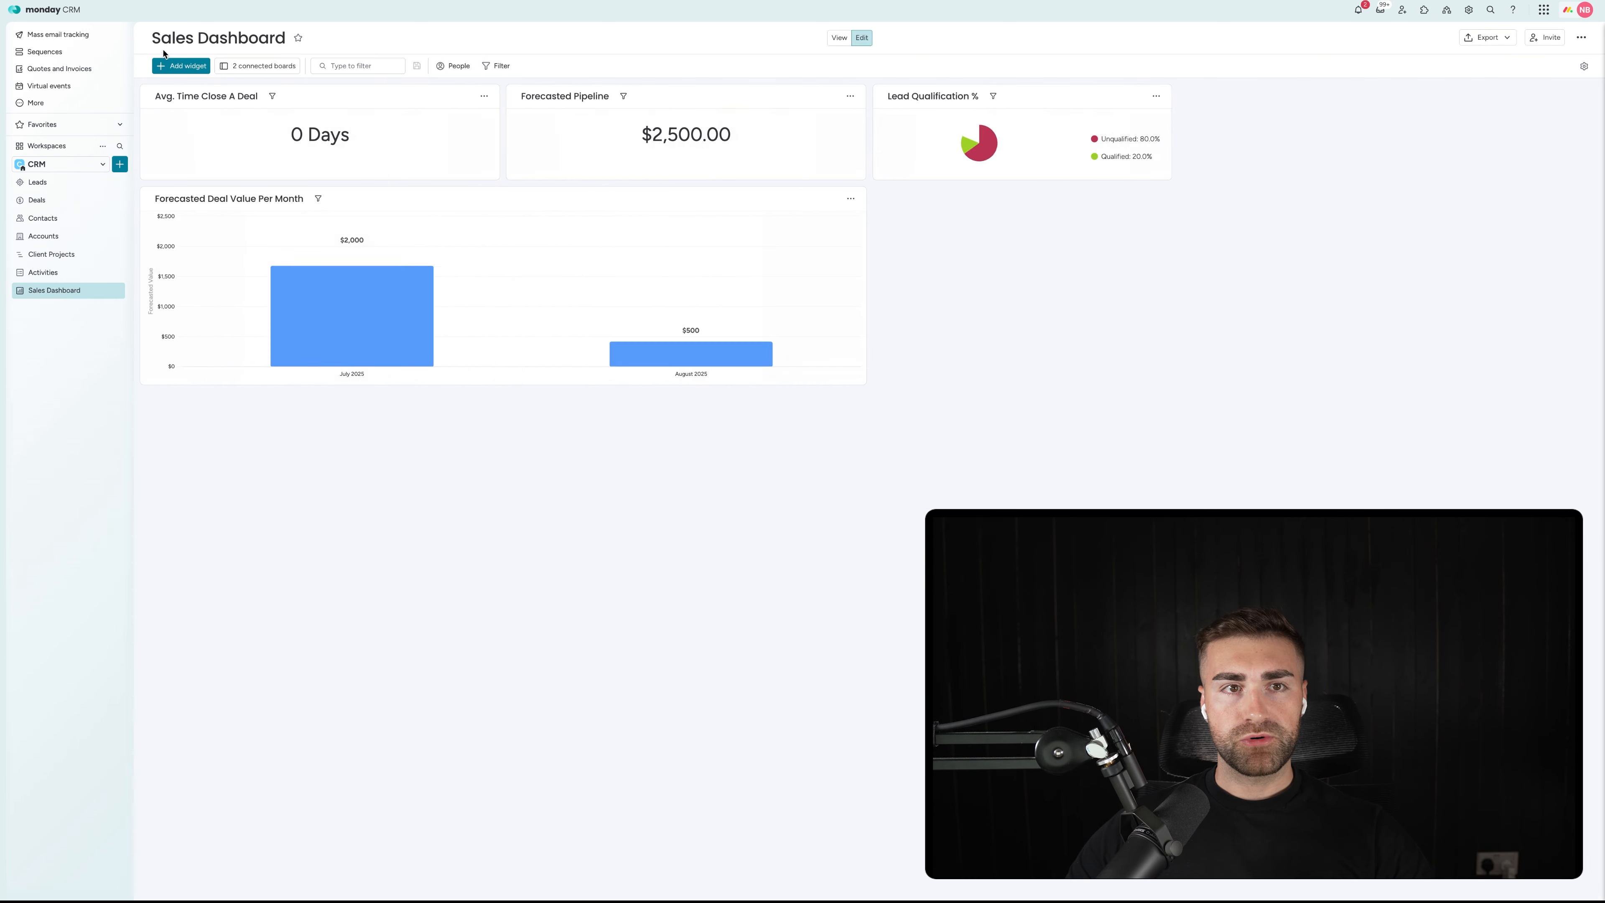
left_click(171, 66)
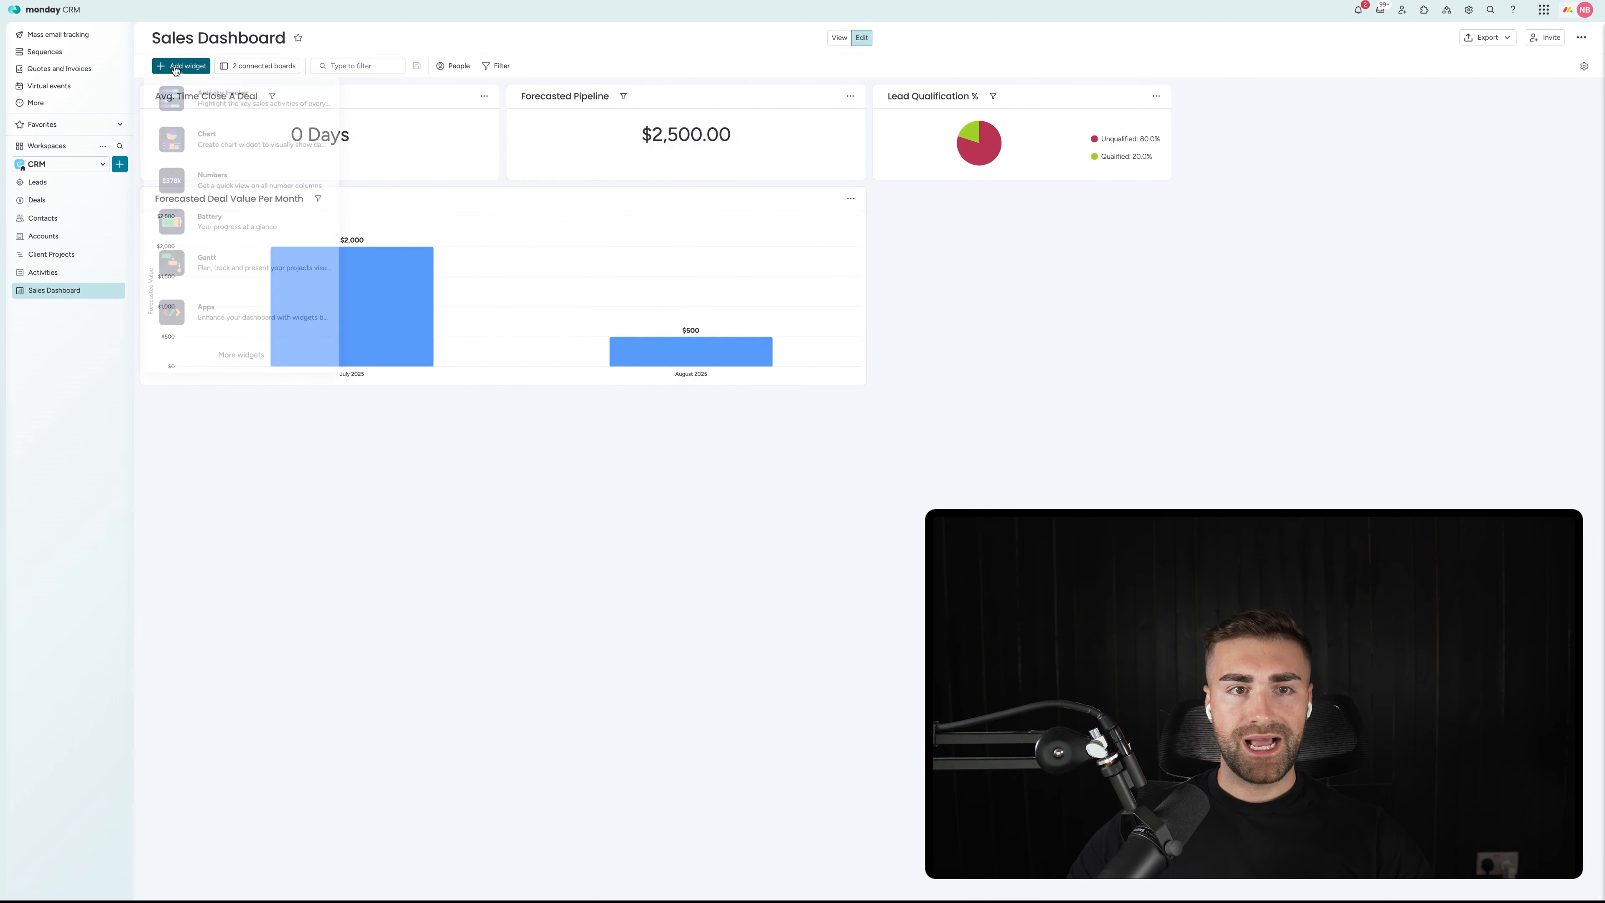
left_click(250, 365)
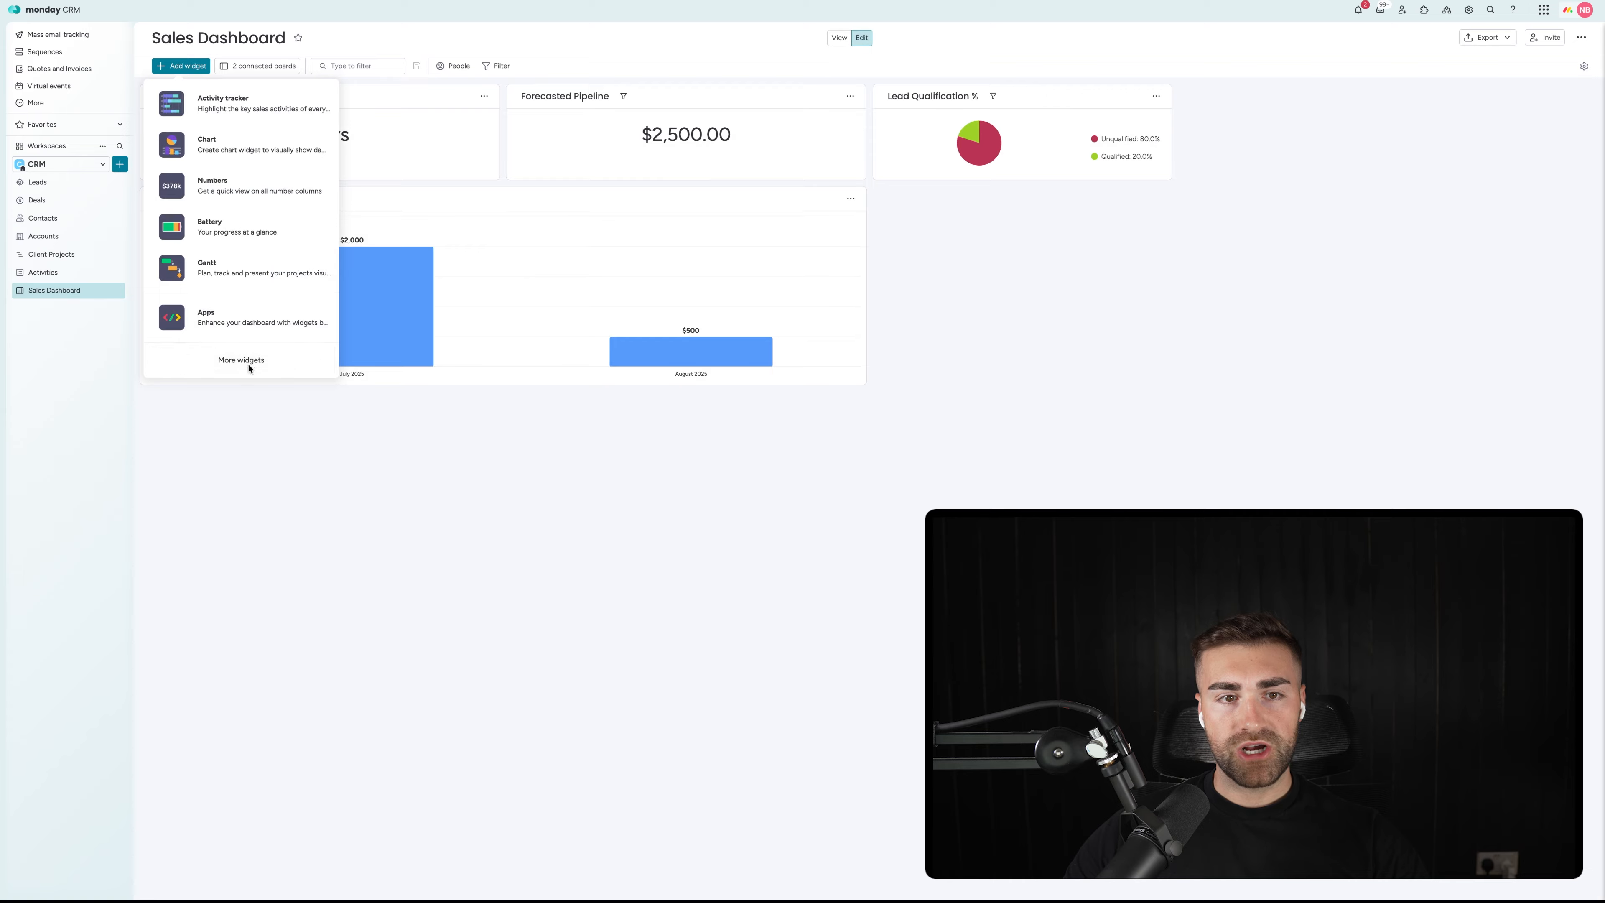
left_click(967, 342)
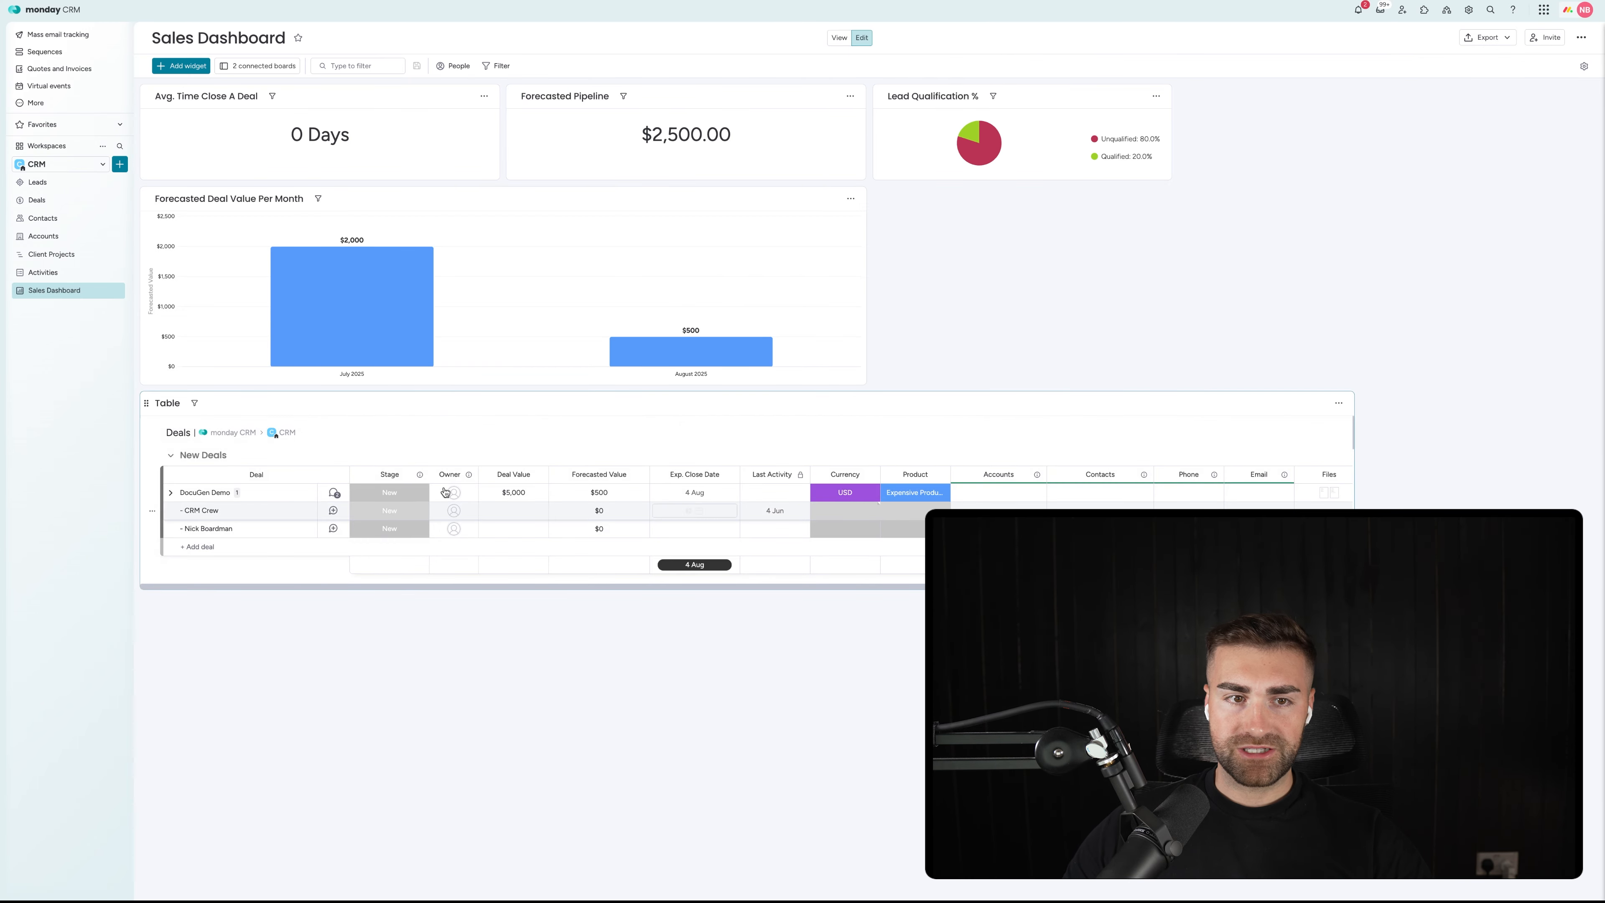
Step: Open the Table widget's settings and exclude the Leads board so that only the Deals board is shown
left_click(1337, 404)
left_click(1348, 444)
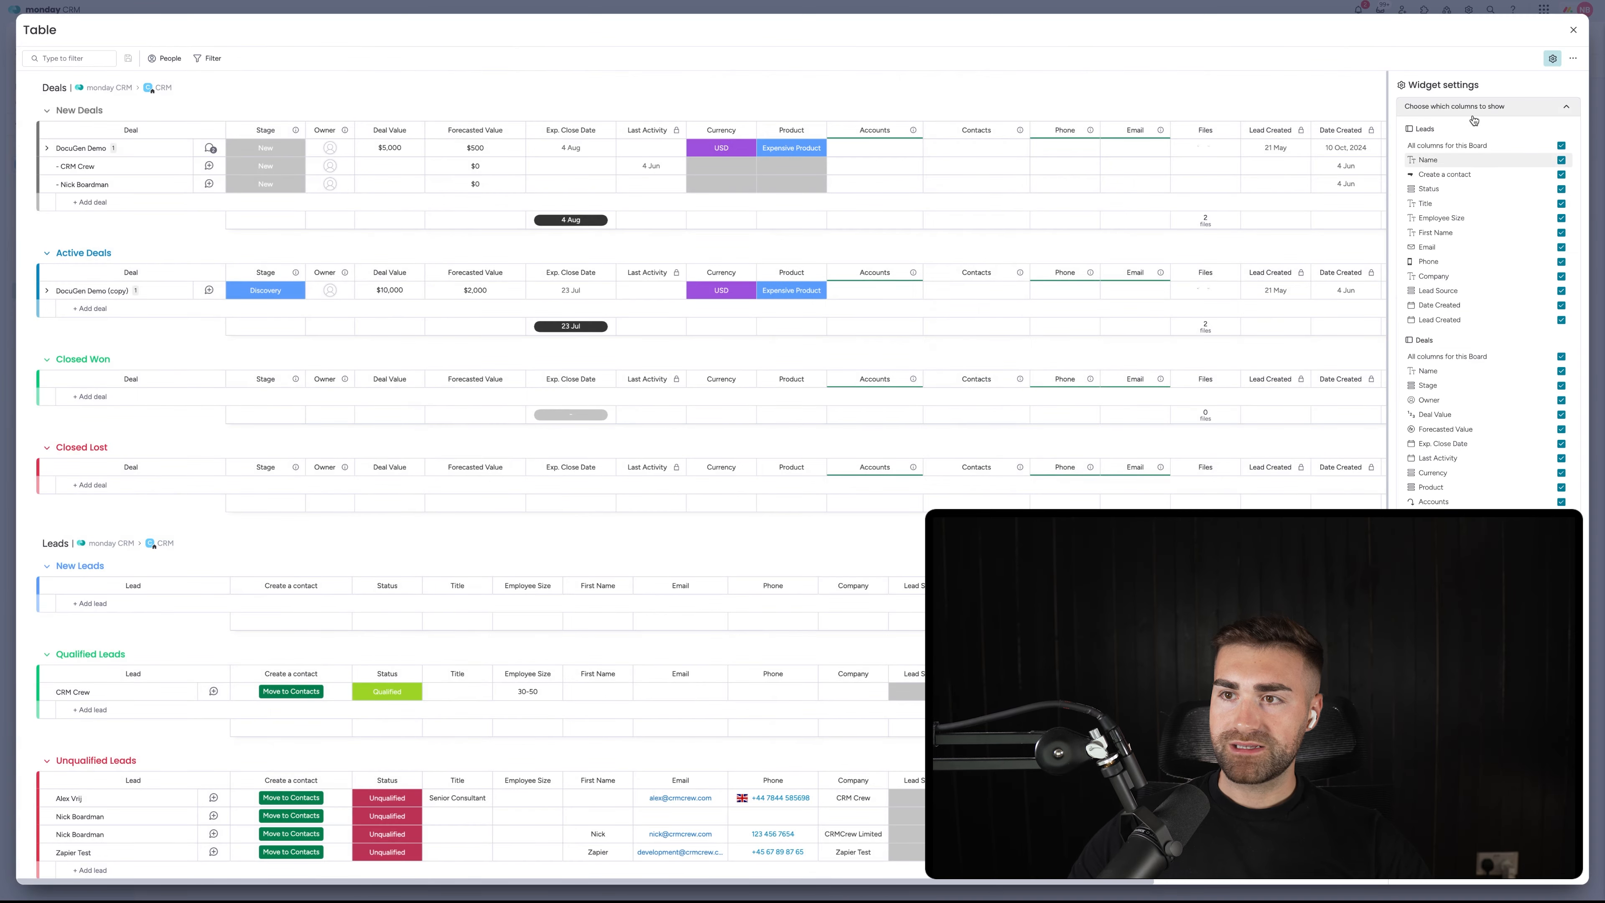
left_click(1467, 107)
left_click(1464, 108)
left_click(1464, 108)
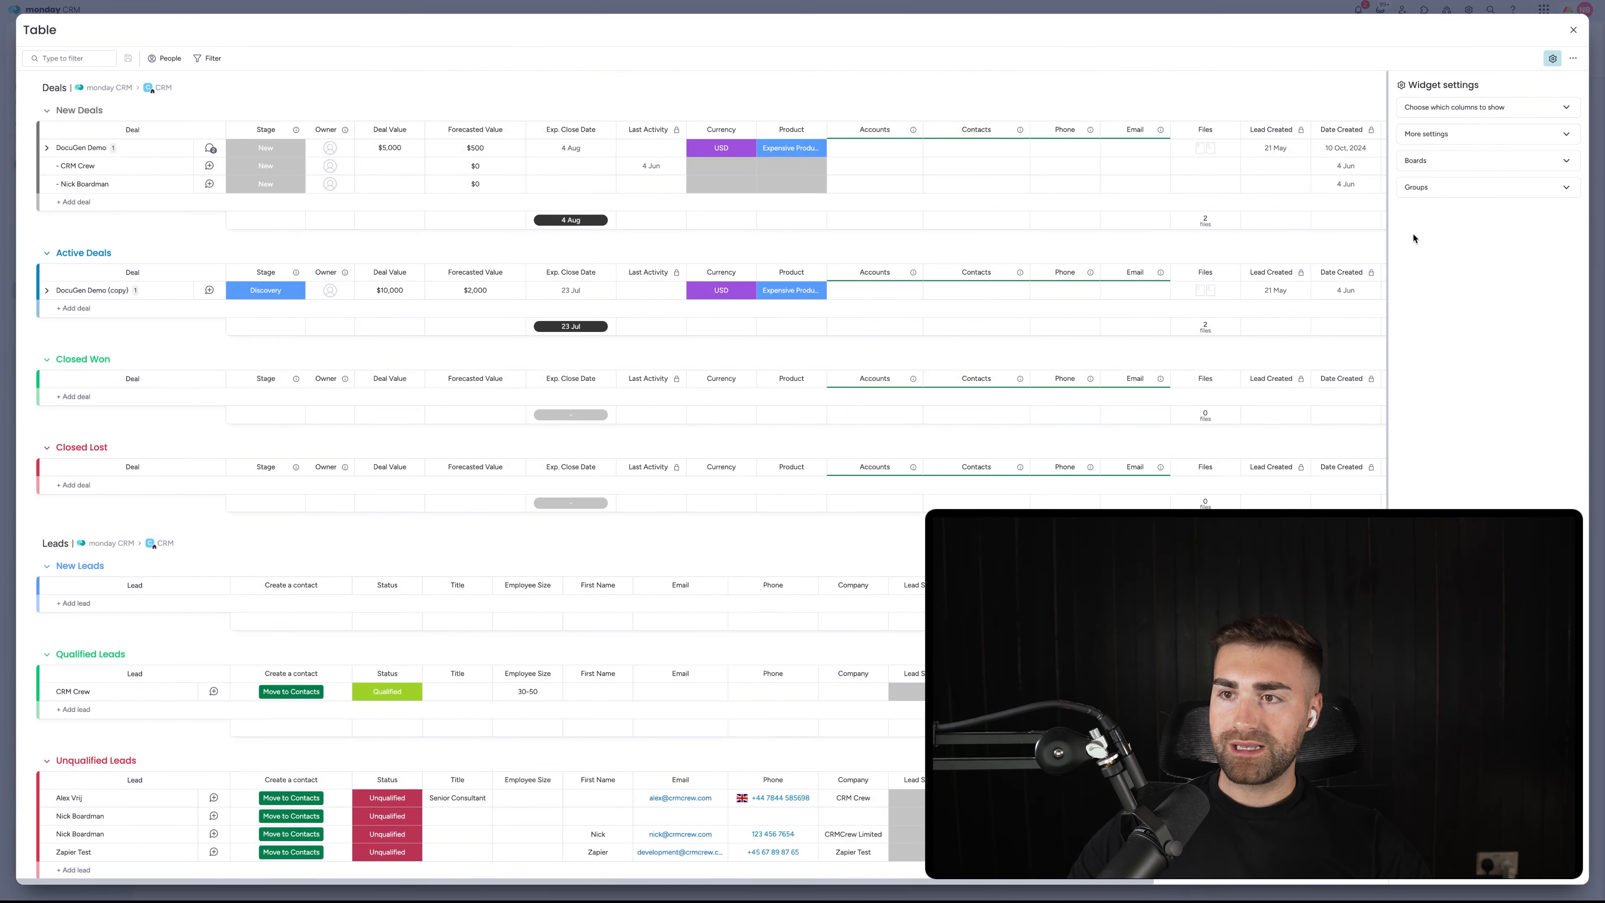
left_click(1417, 160)
left_click(1442, 262)
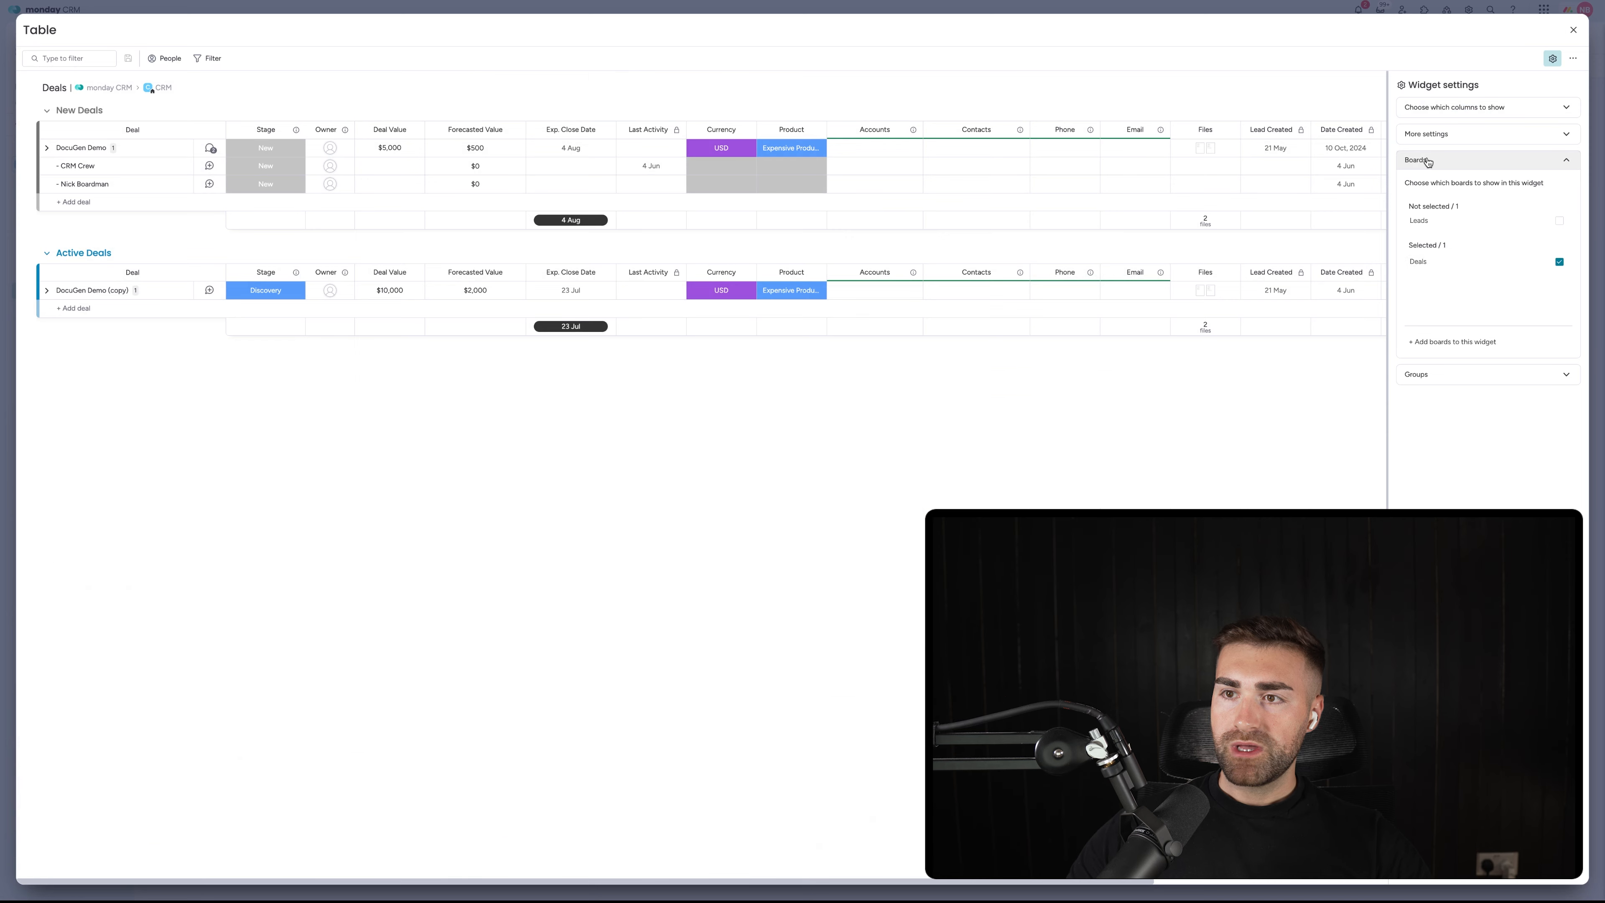
Step: Exclude the Closed Won and Closed Lost groups from the Table widget
left_click(1427, 161)
left_click(1425, 188)
left_click(1424, 290)
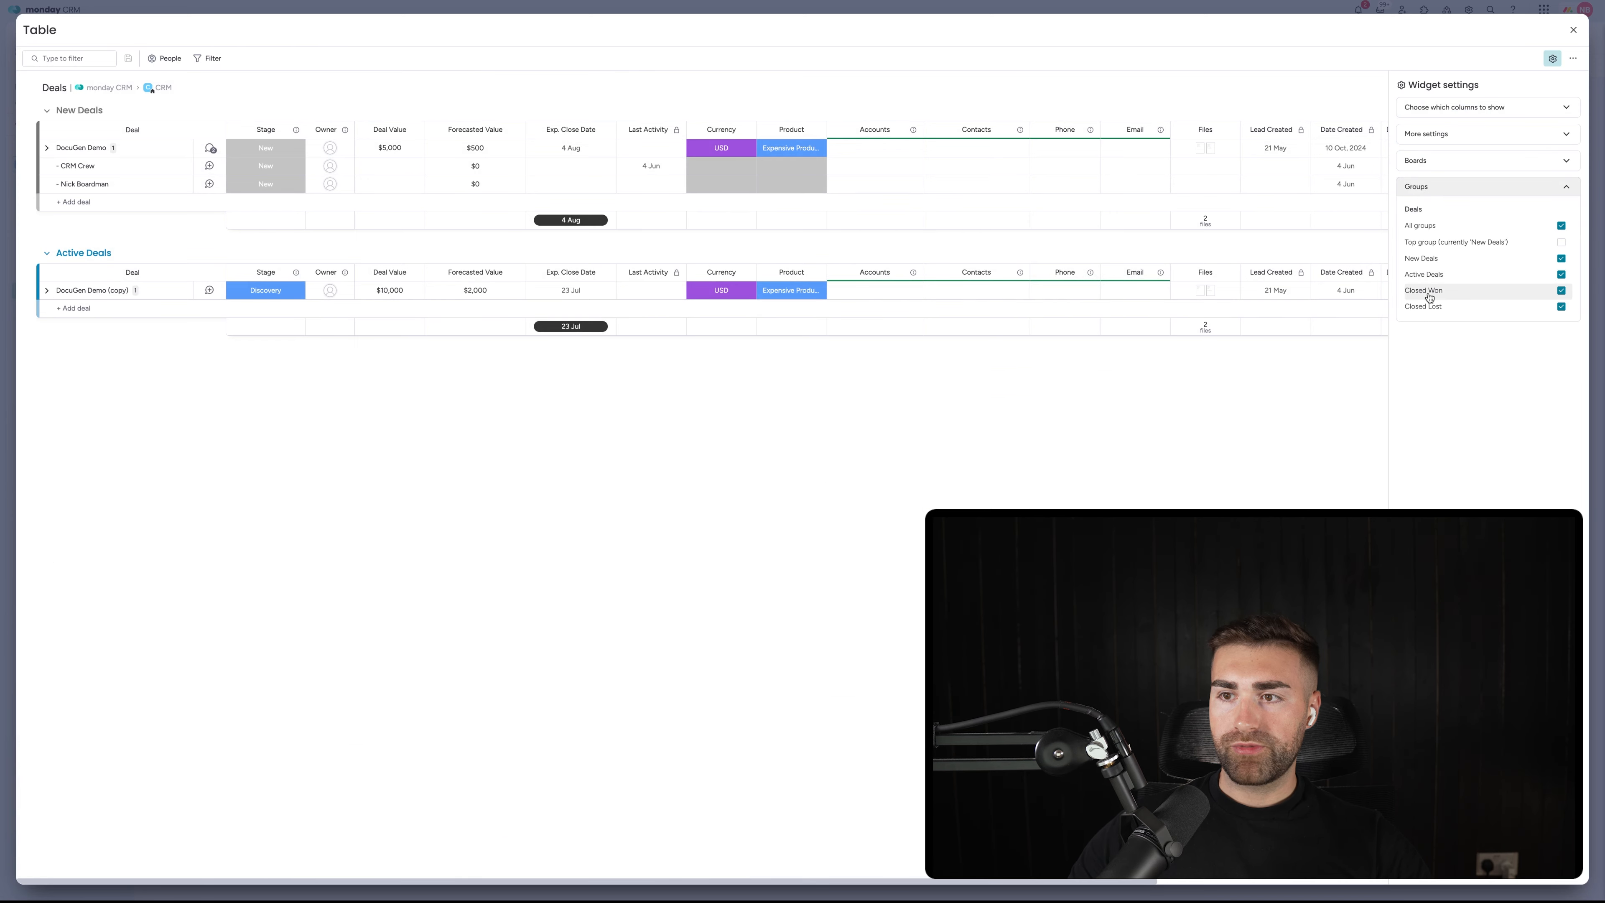
left_click(1423, 306)
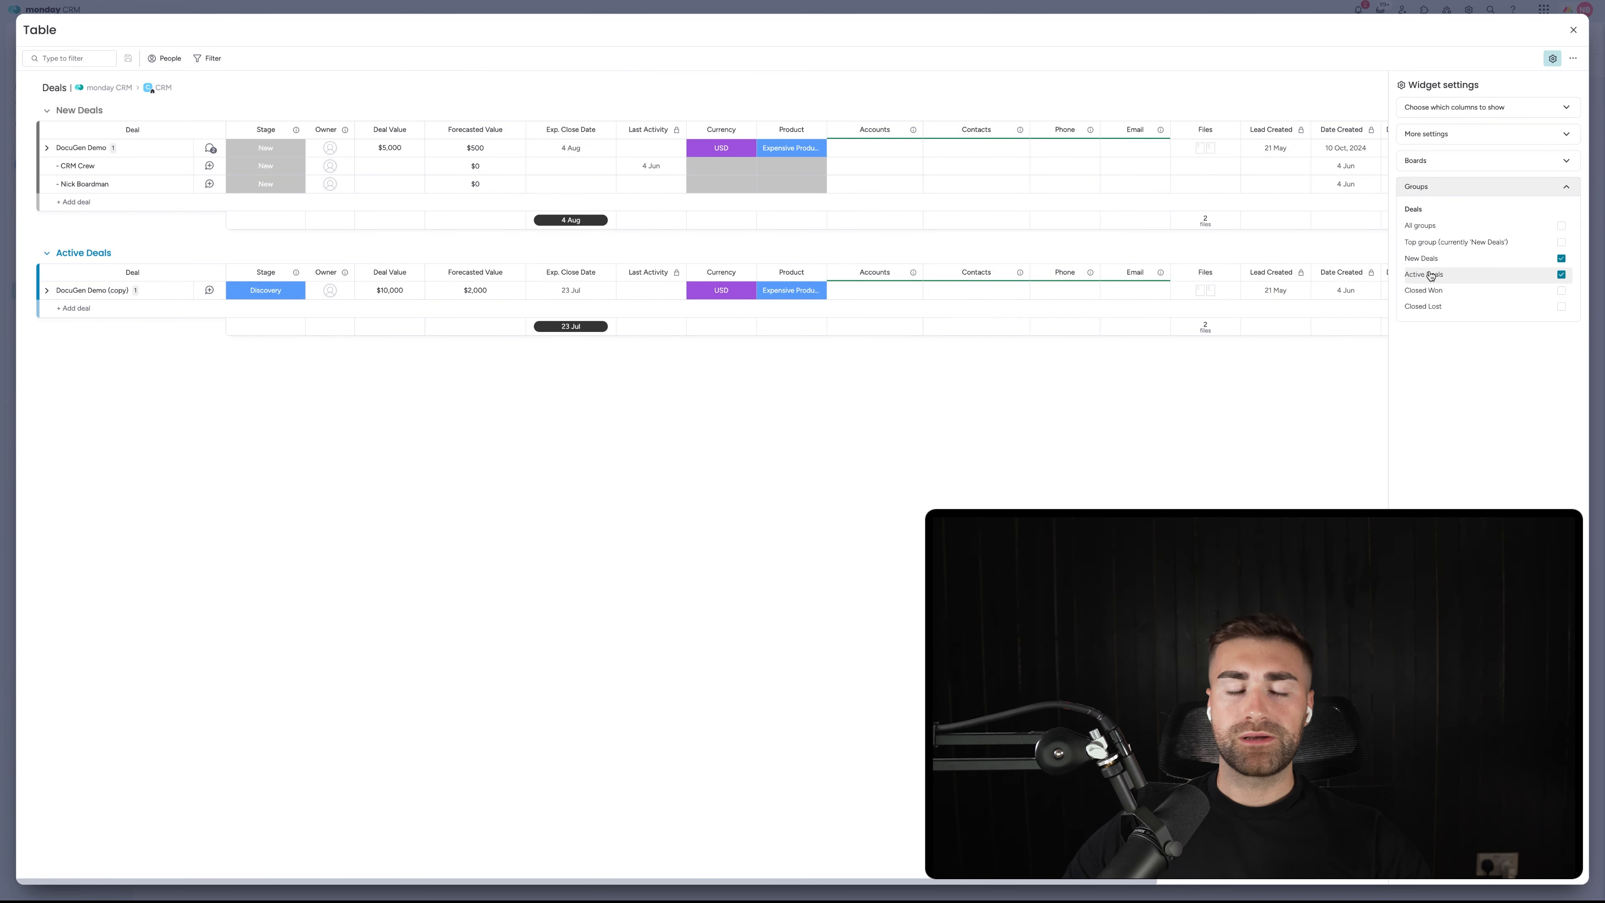
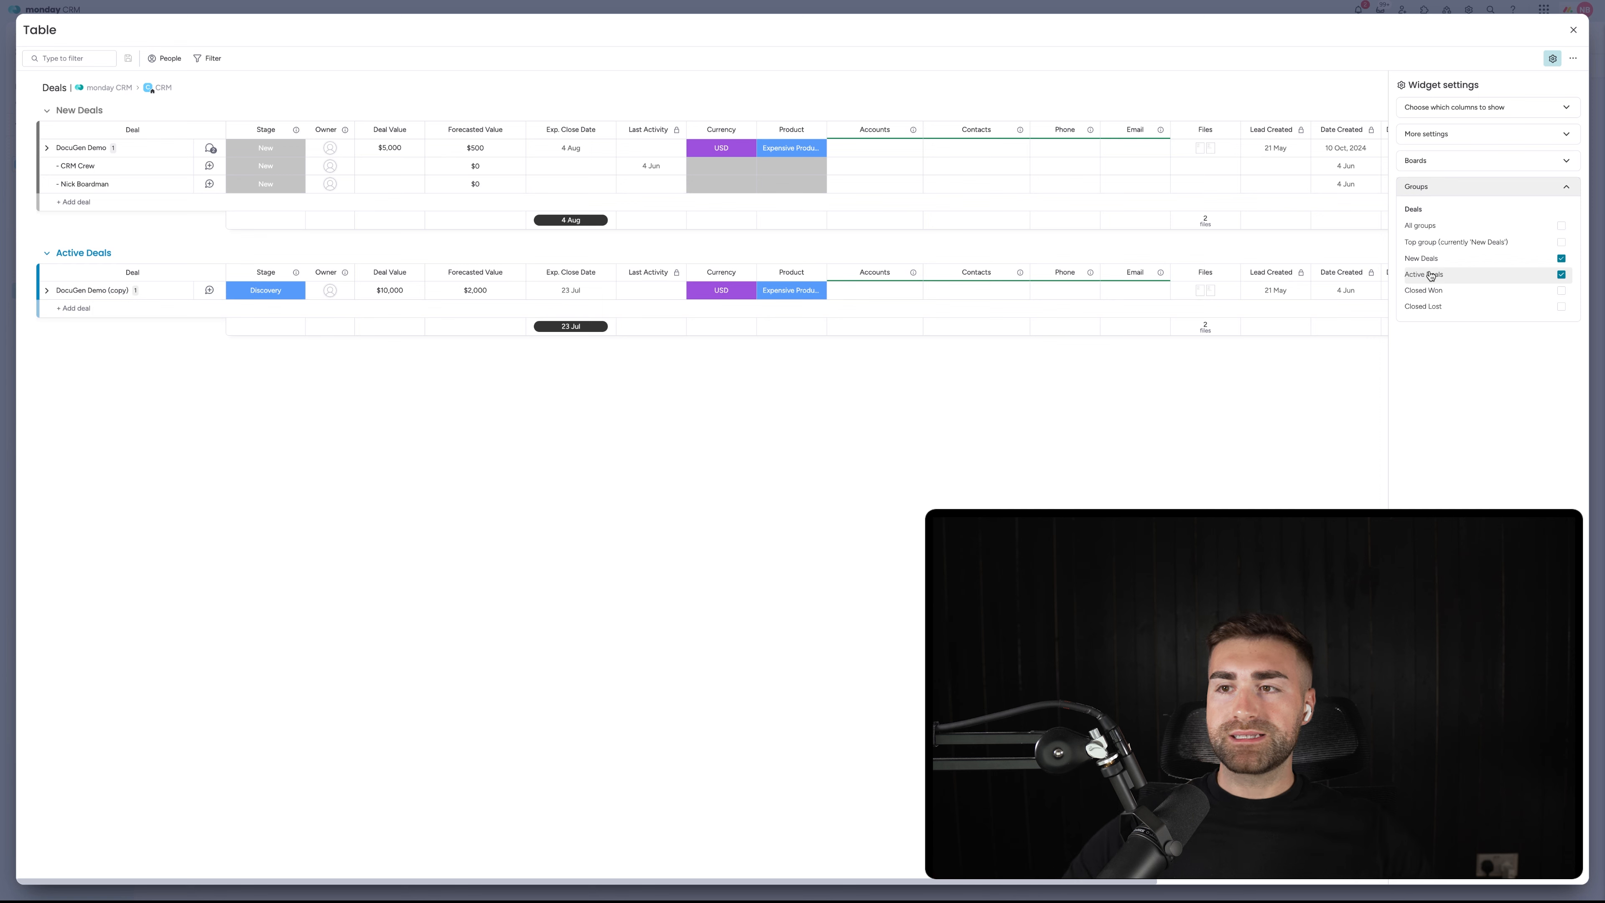
left_click(1430, 133)
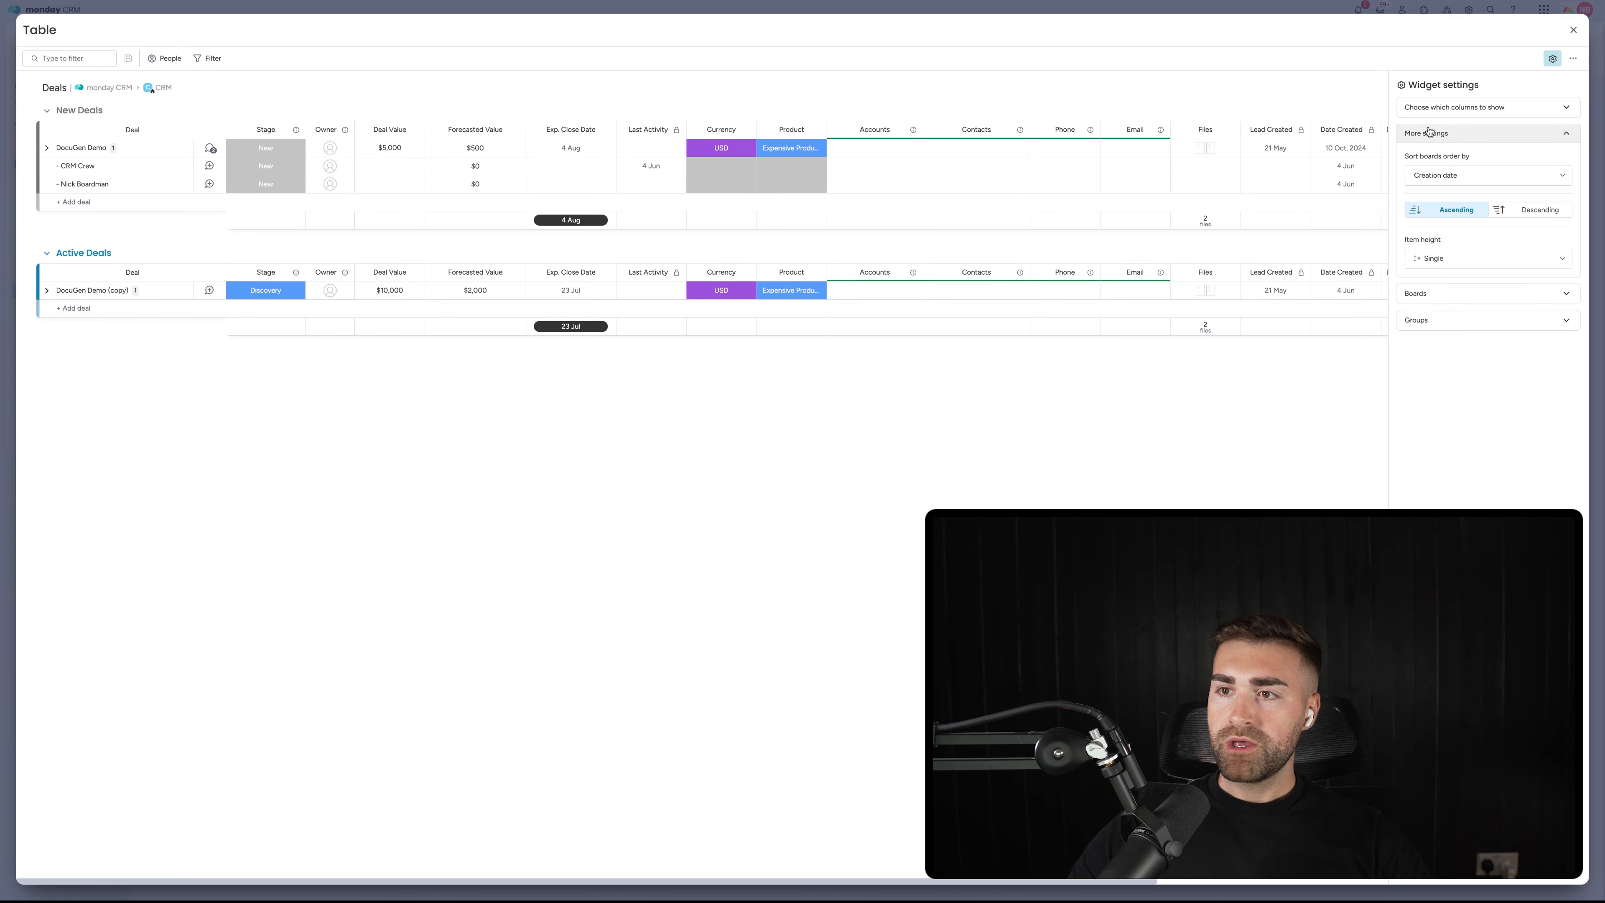
left_click(1449, 137)
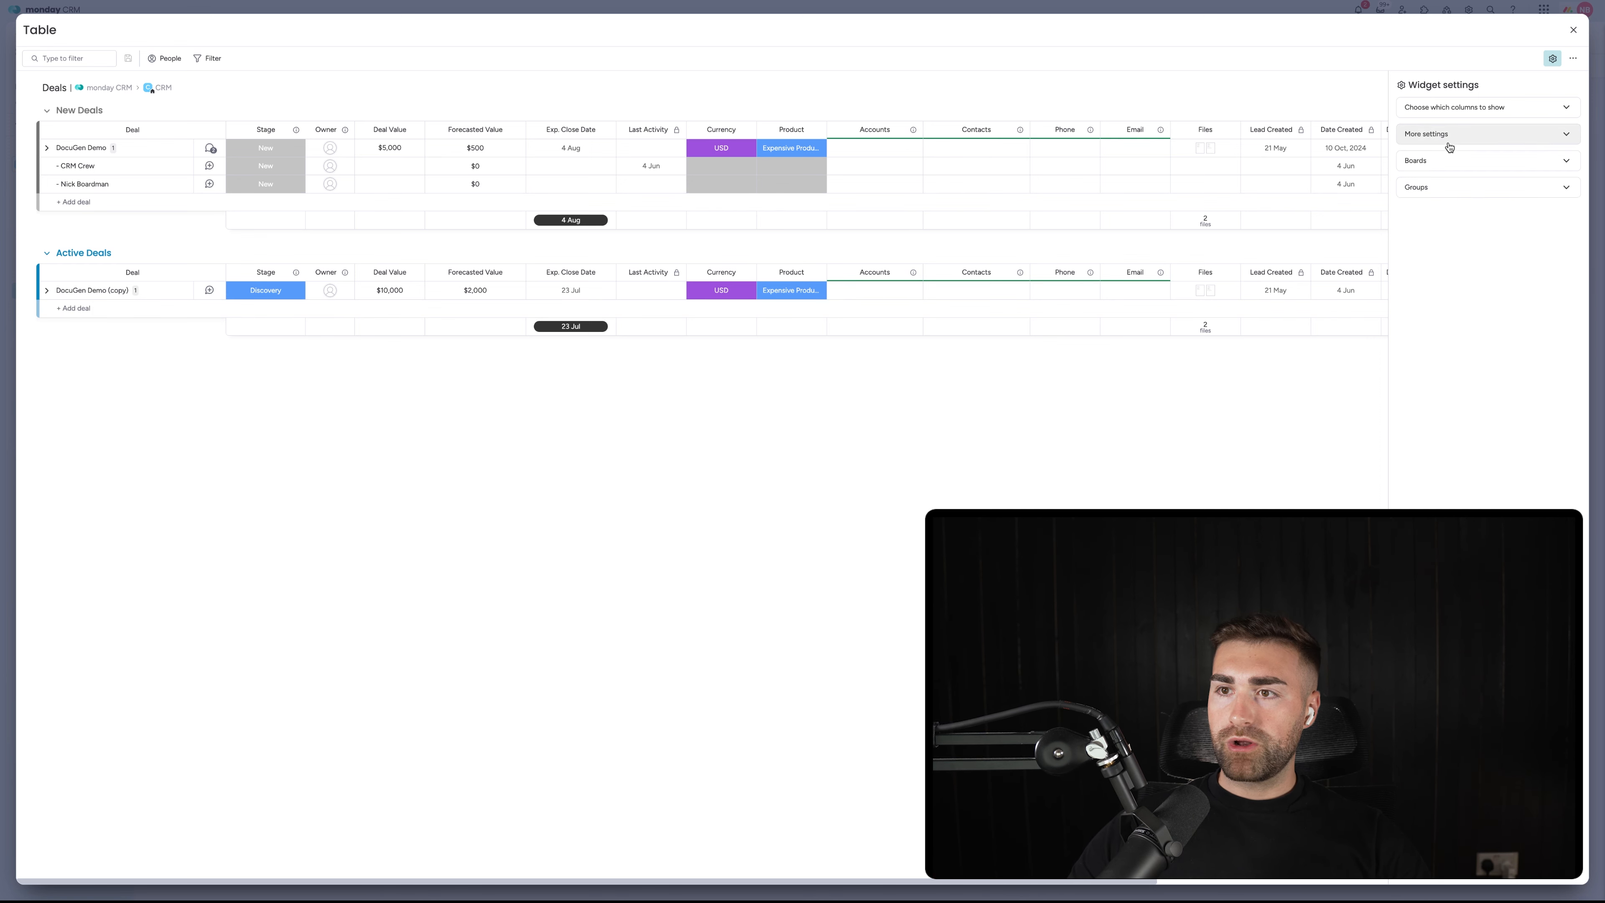
left_click(1452, 111)
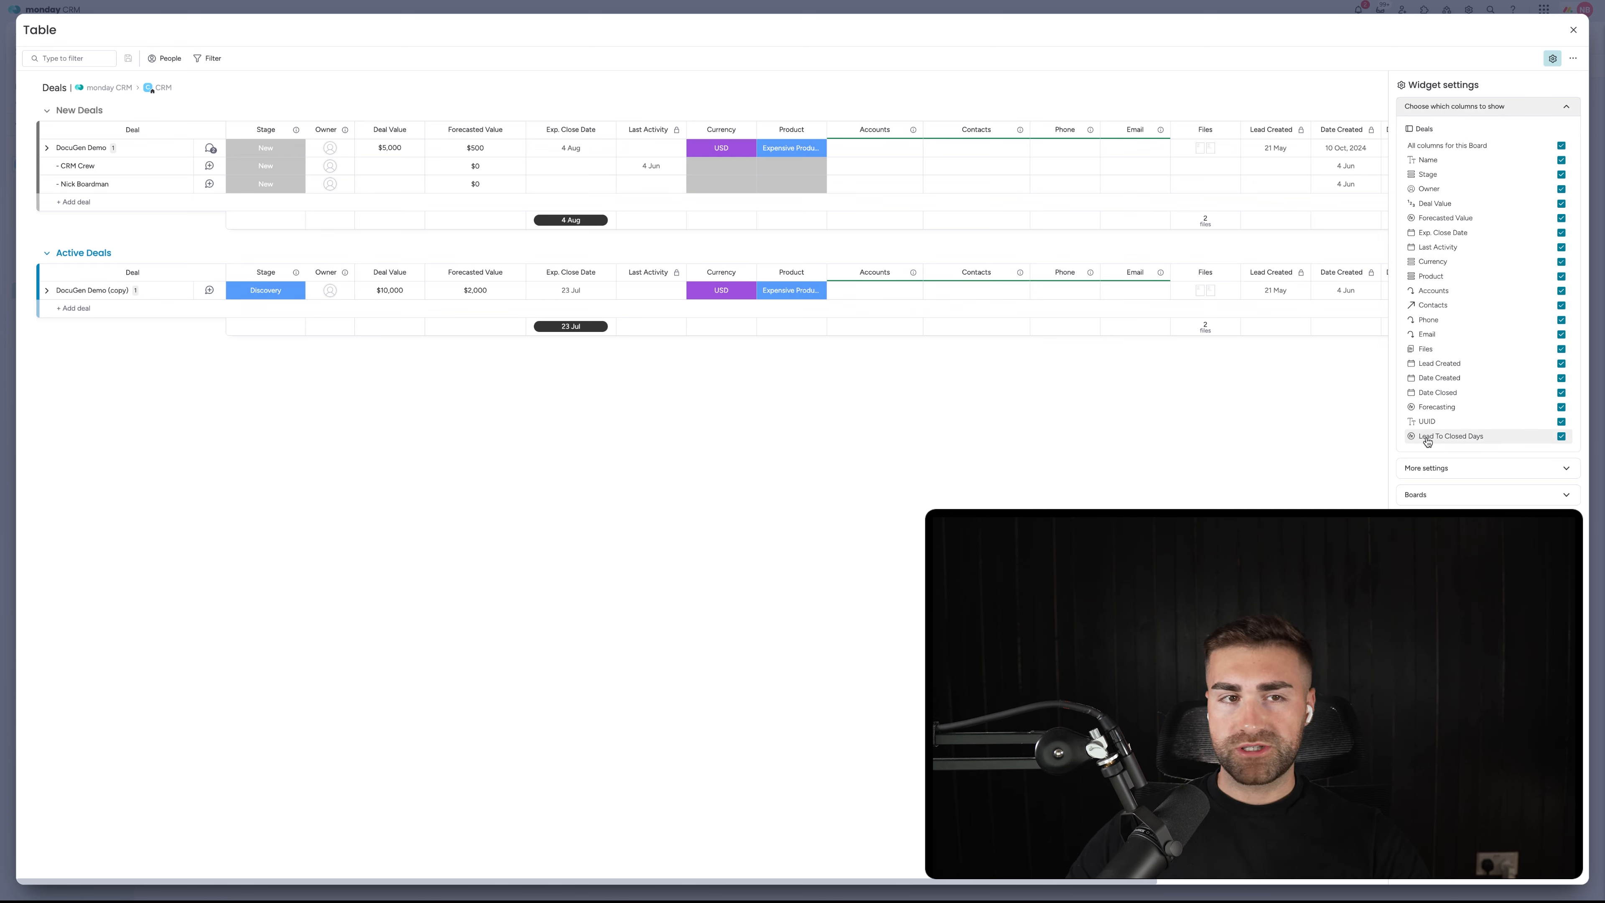
Step: Leave the widget settings and add an advanced filter on Deals for Last Activity with the "in the last" condition
left_click(1574, 32)
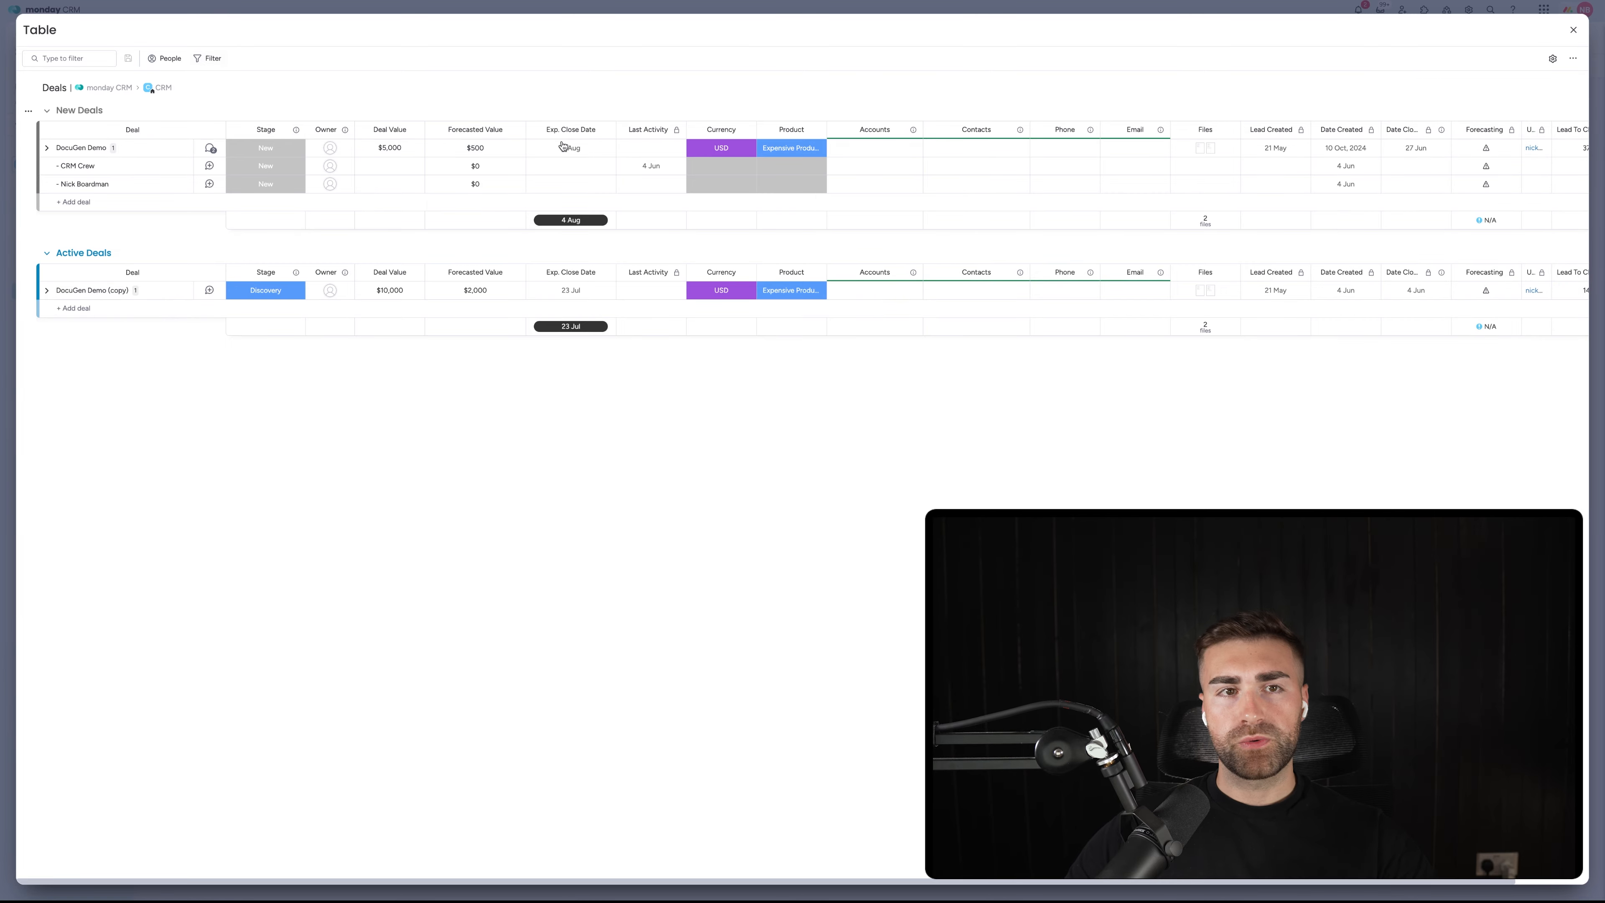
left_click(223, 60)
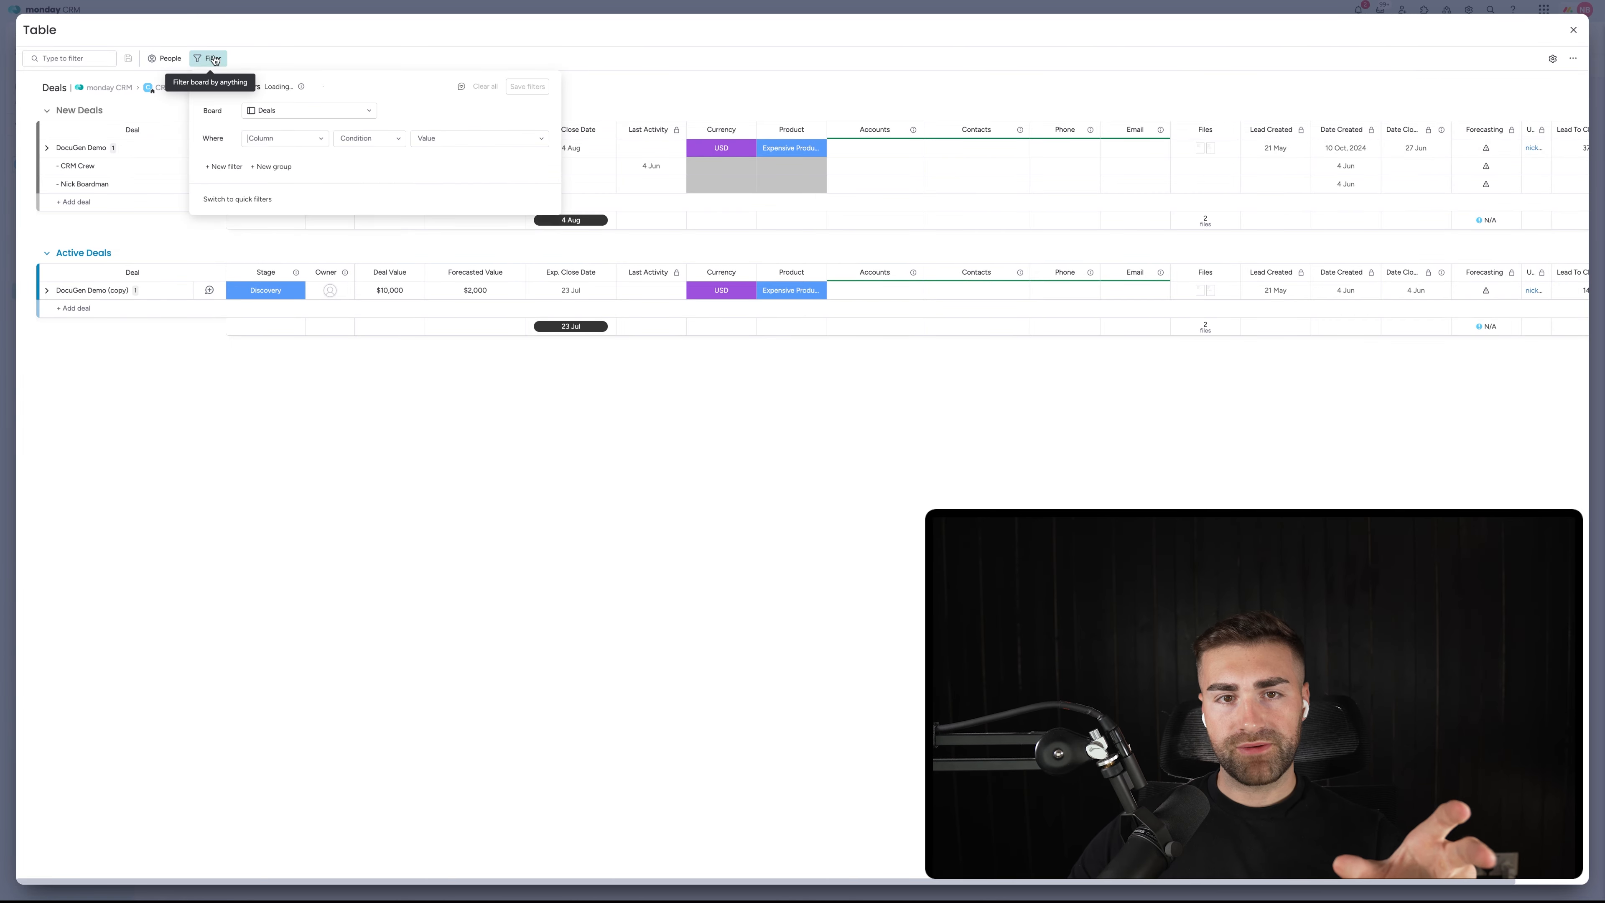
left_click(281, 118)
left_click(272, 145)
left_click(275, 140)
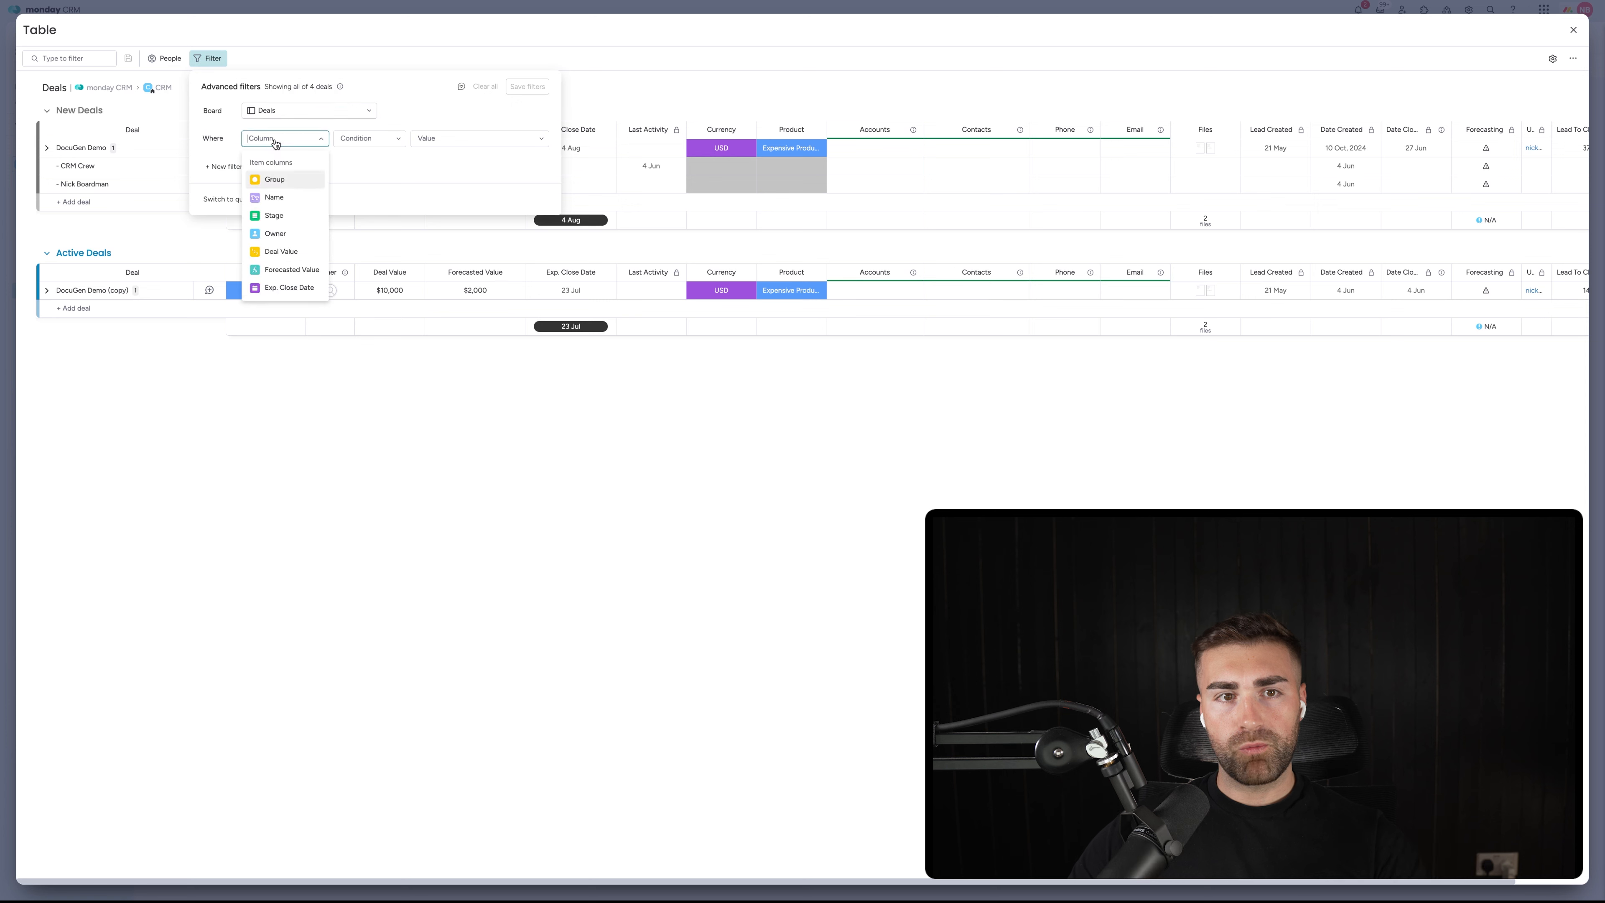
scroll(284, 279, "down", 3)
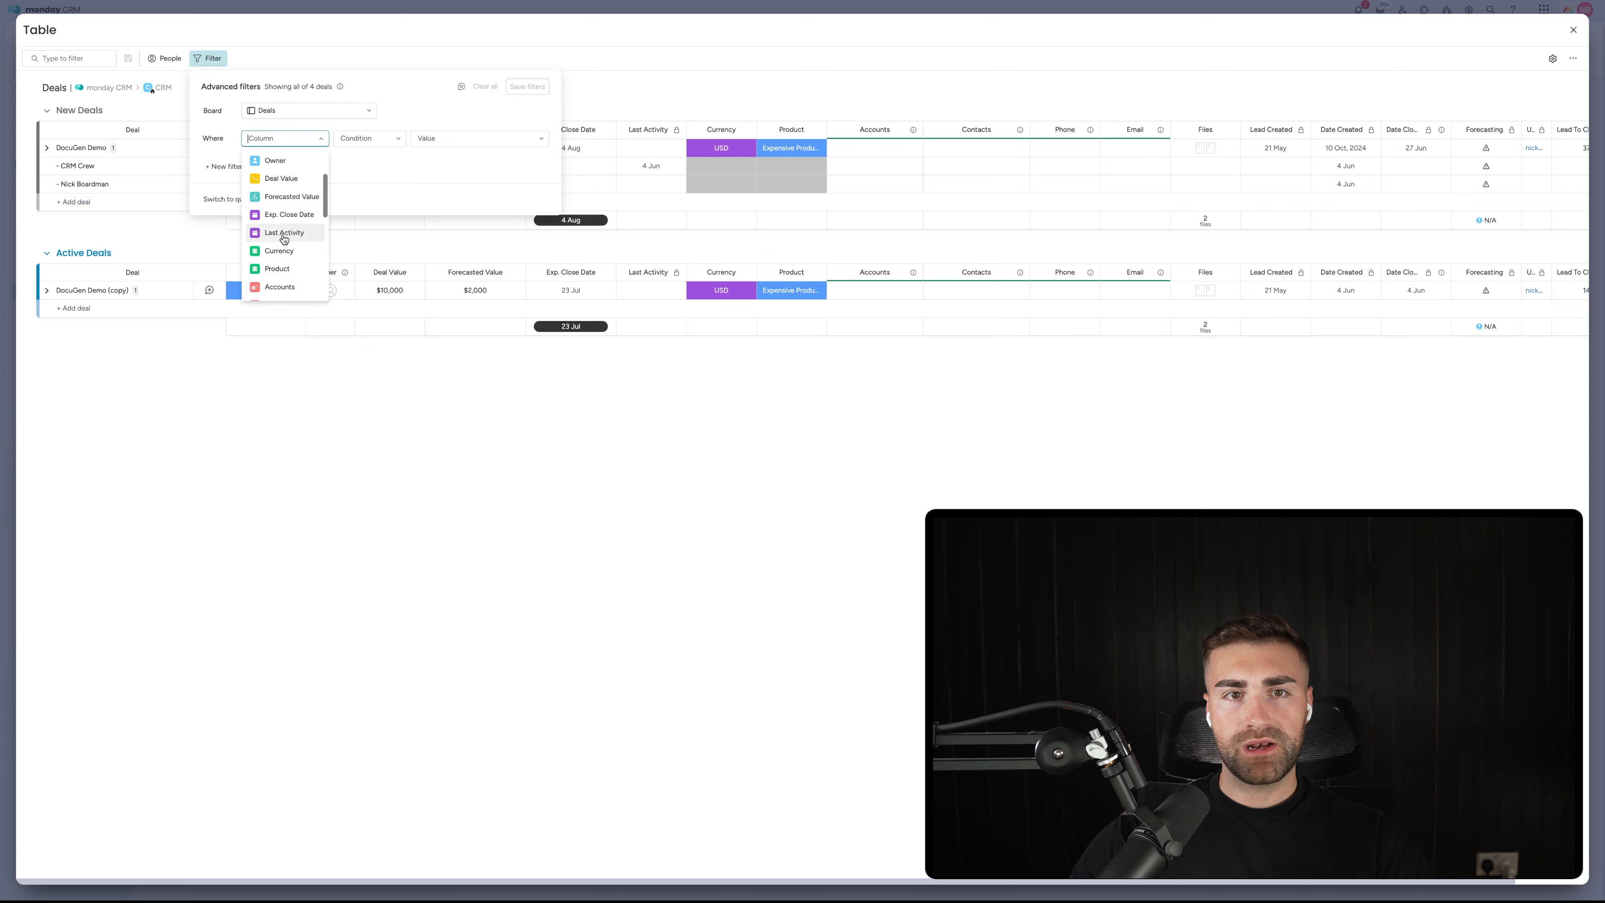
left_click(282, 243)
left_click(361, 148)
left_click(364, 206)
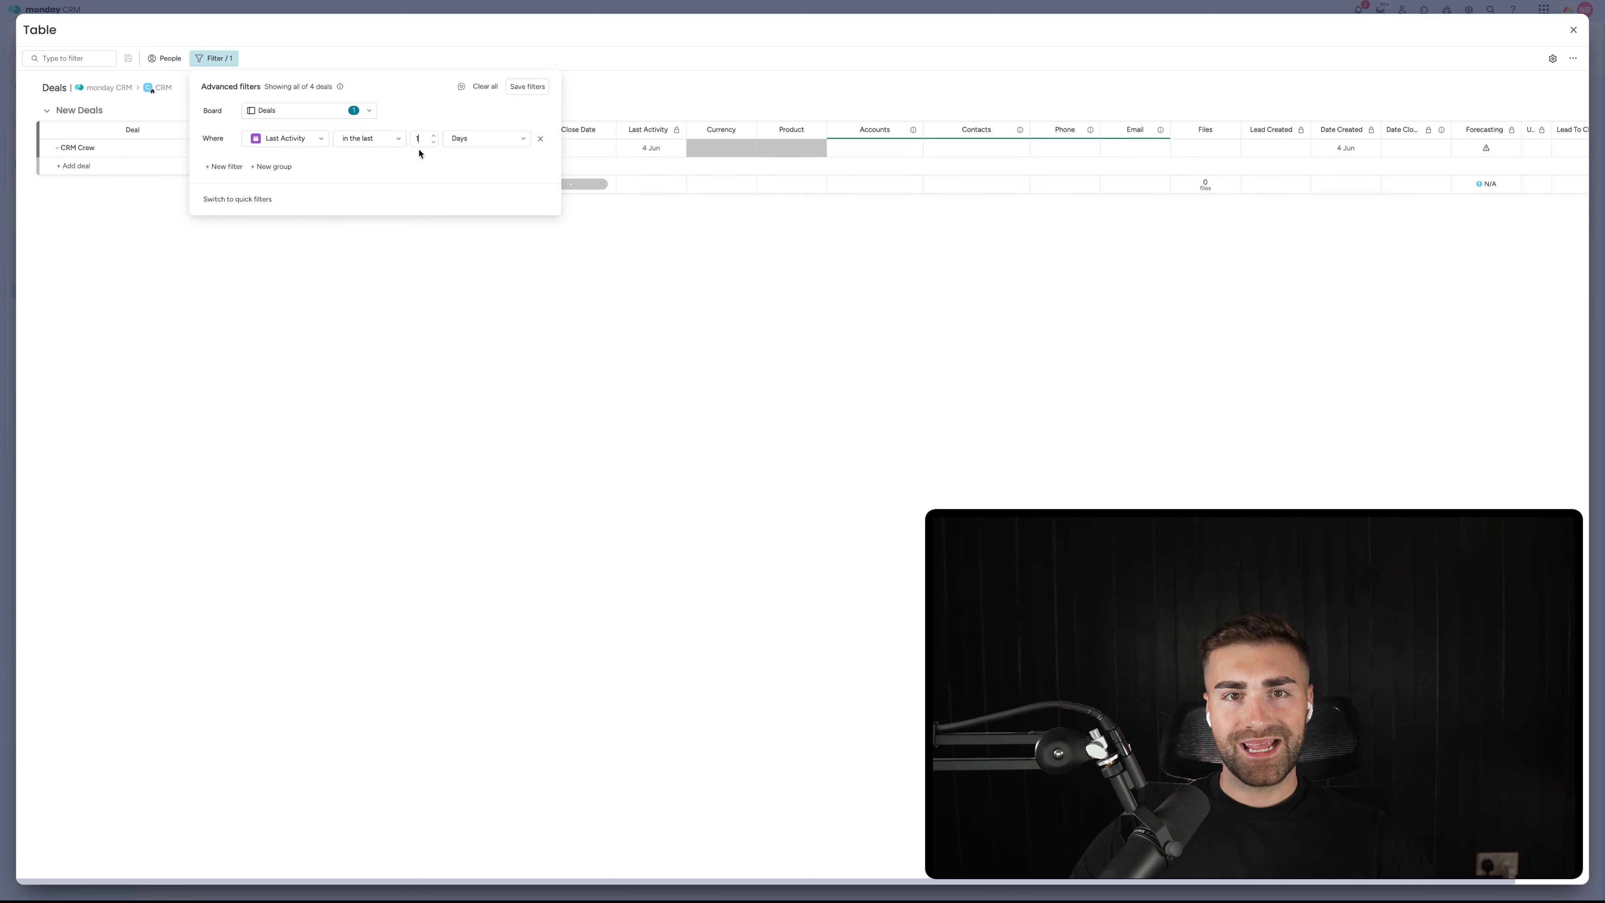
Step: Set the Last Activity filter period to 30 days and save the filter
left_click(418, 138)
type("30")
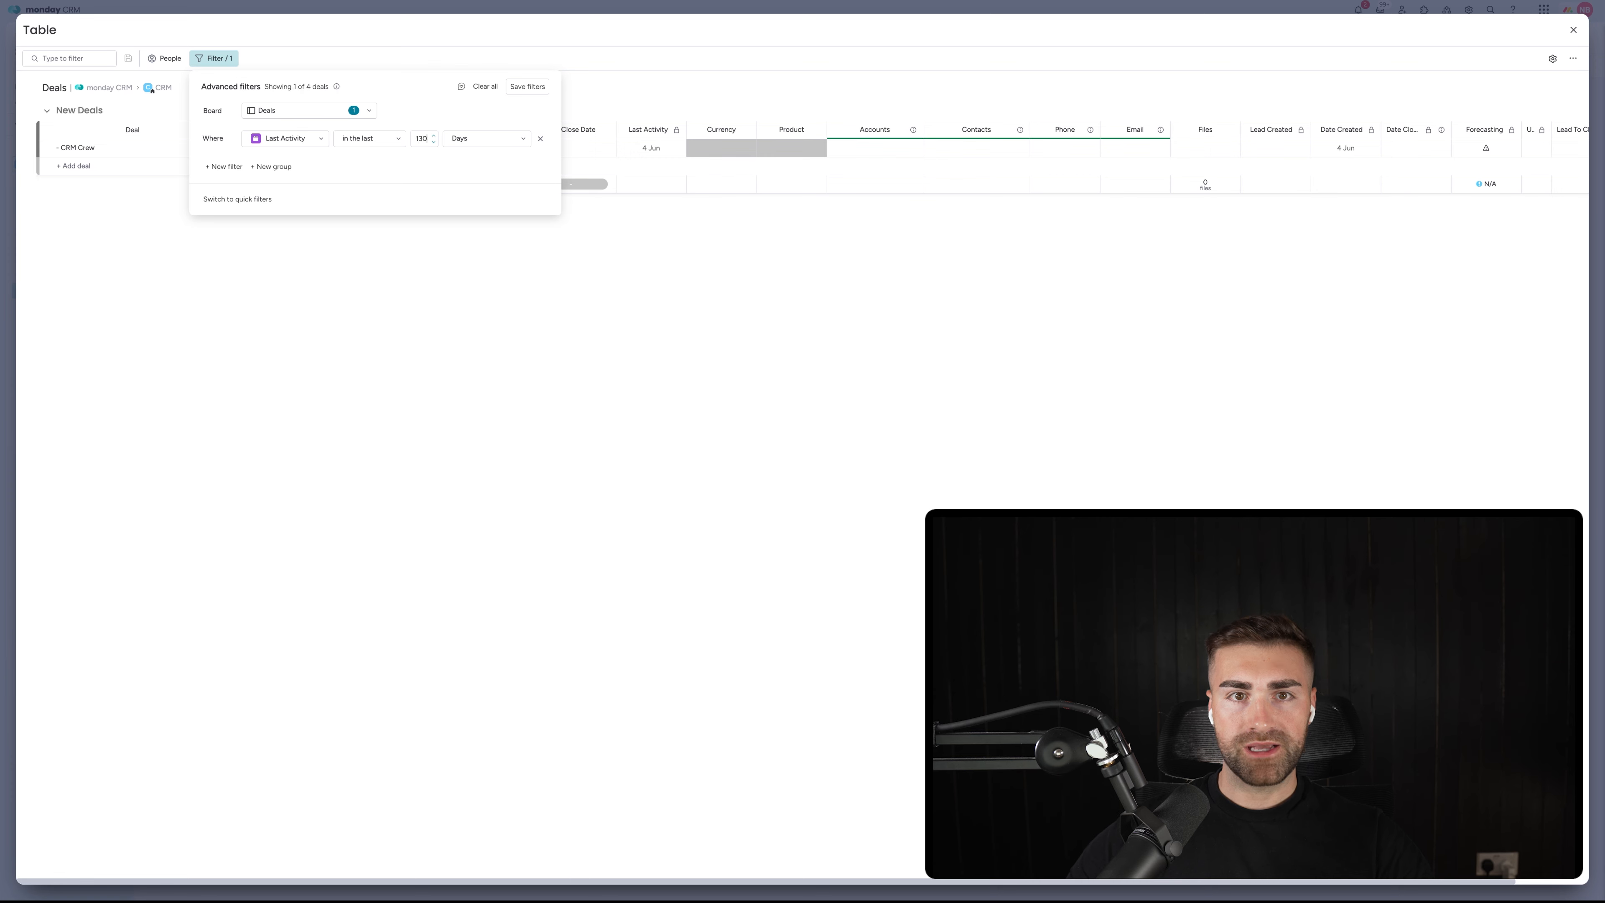
key("BackSpace")
key("BackSpace")
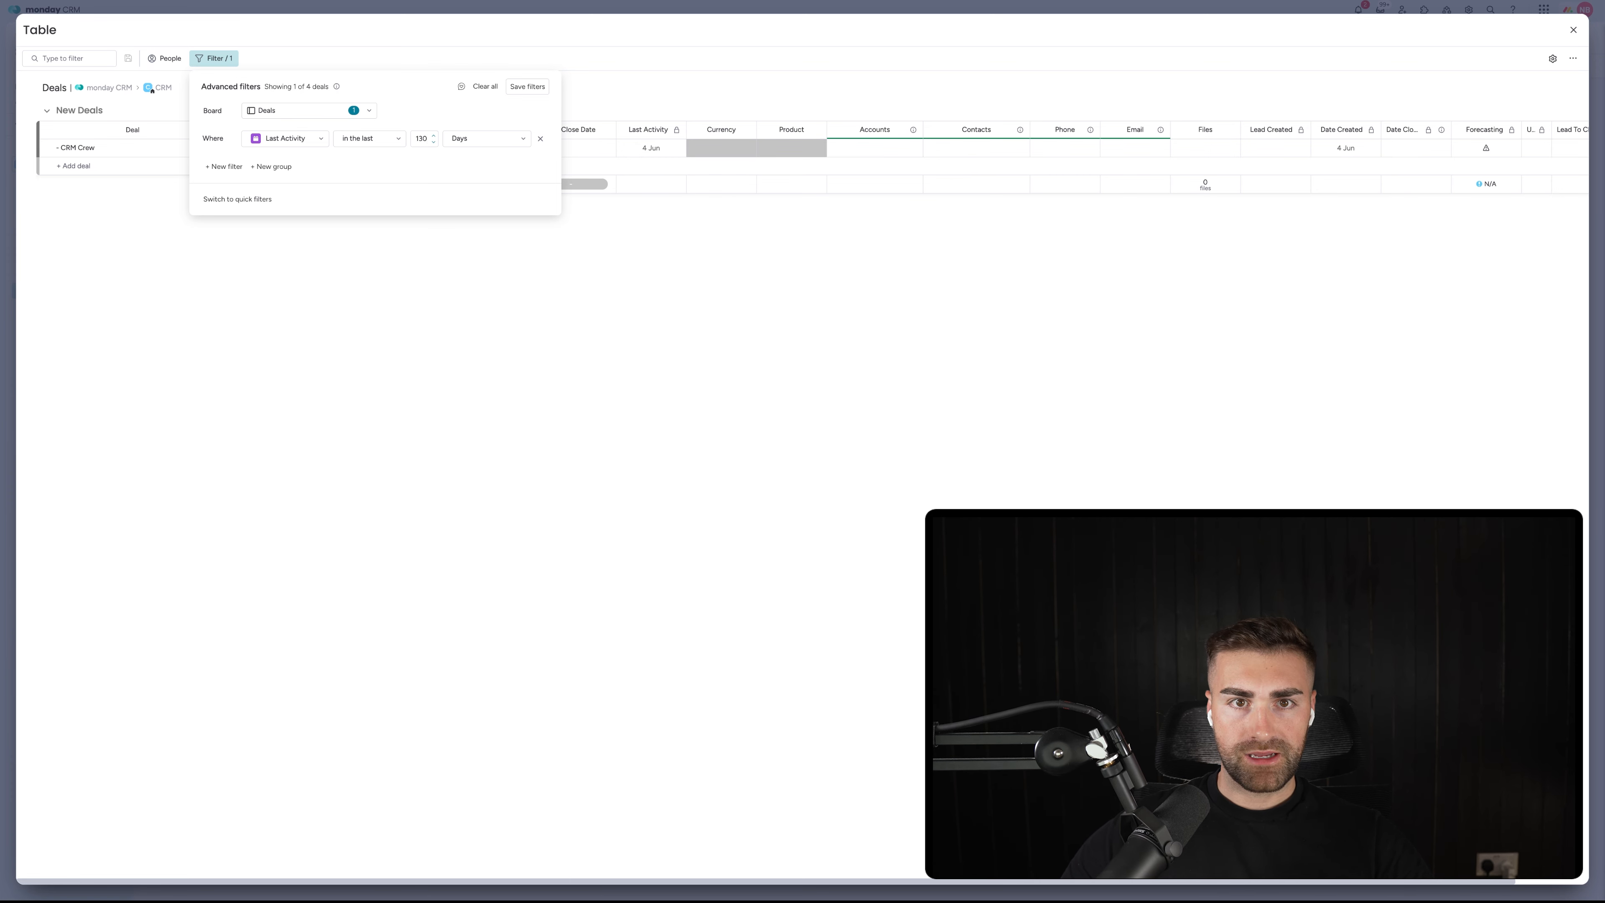
key("BackSpace")
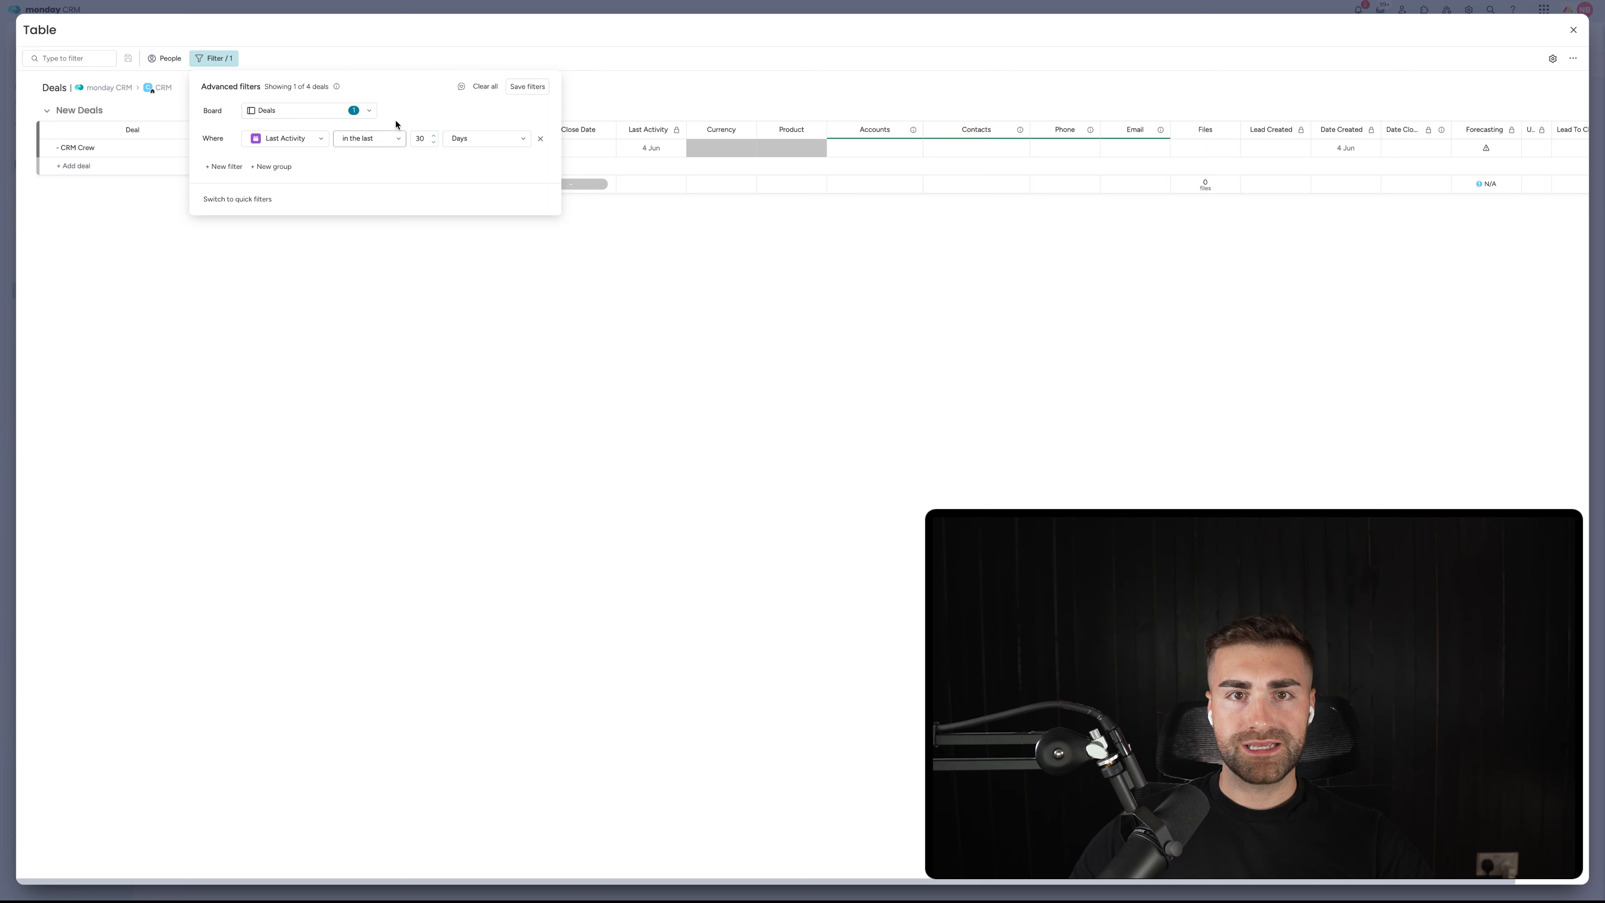
left_click(528, 86)
left_click(820, 290)
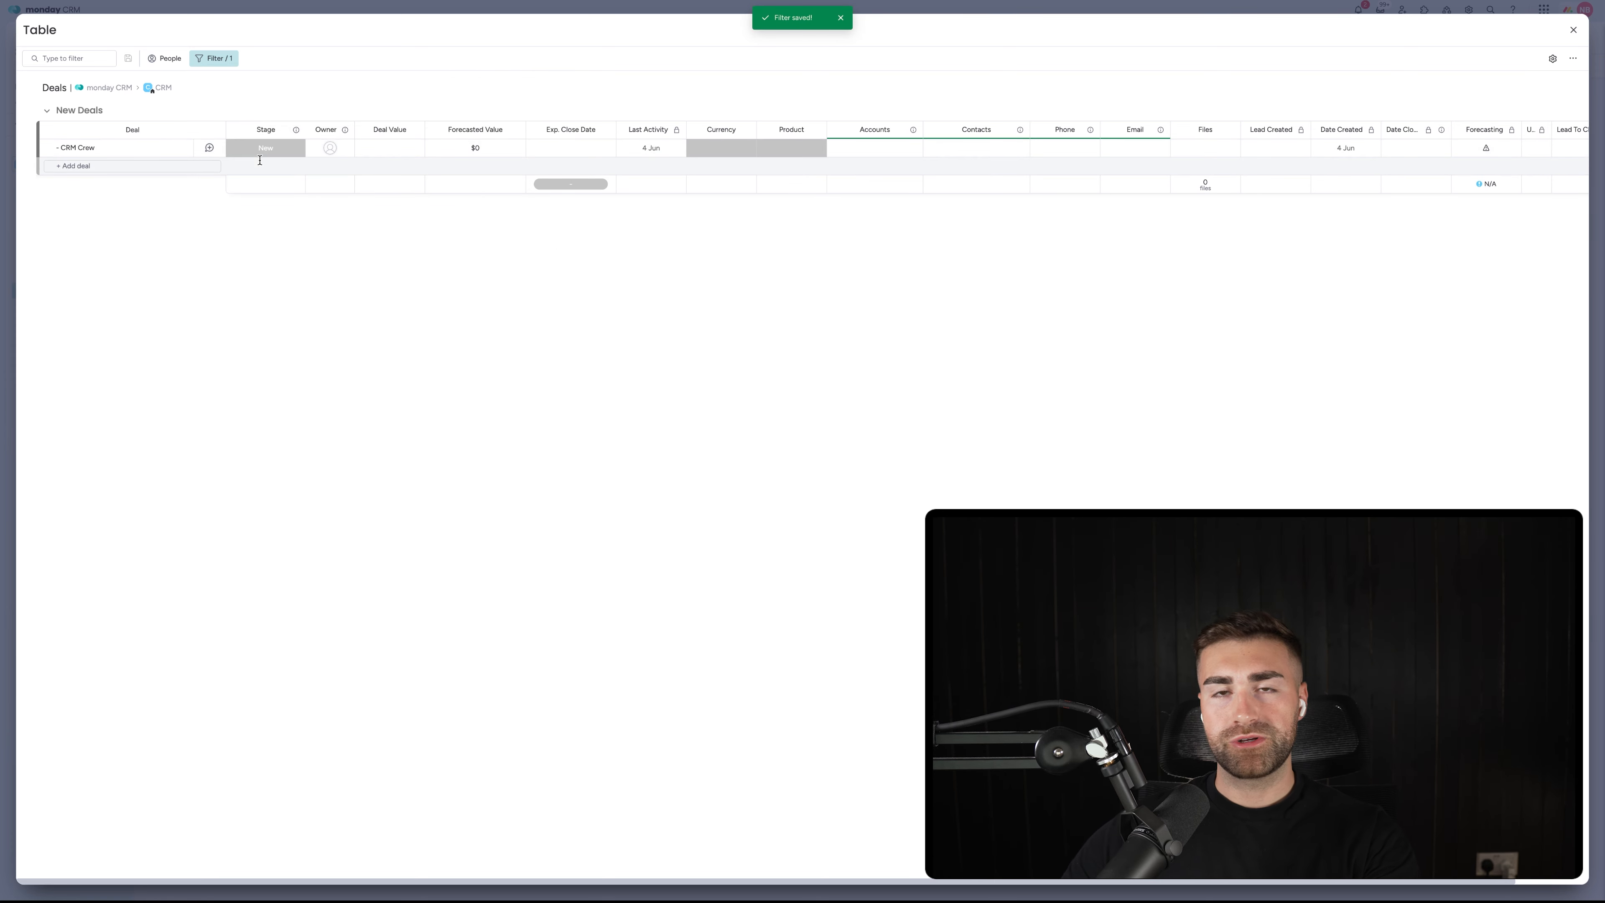
Step: Try changing the condition of the table's Last Activity filter to "is not"
left_click(659, 151)
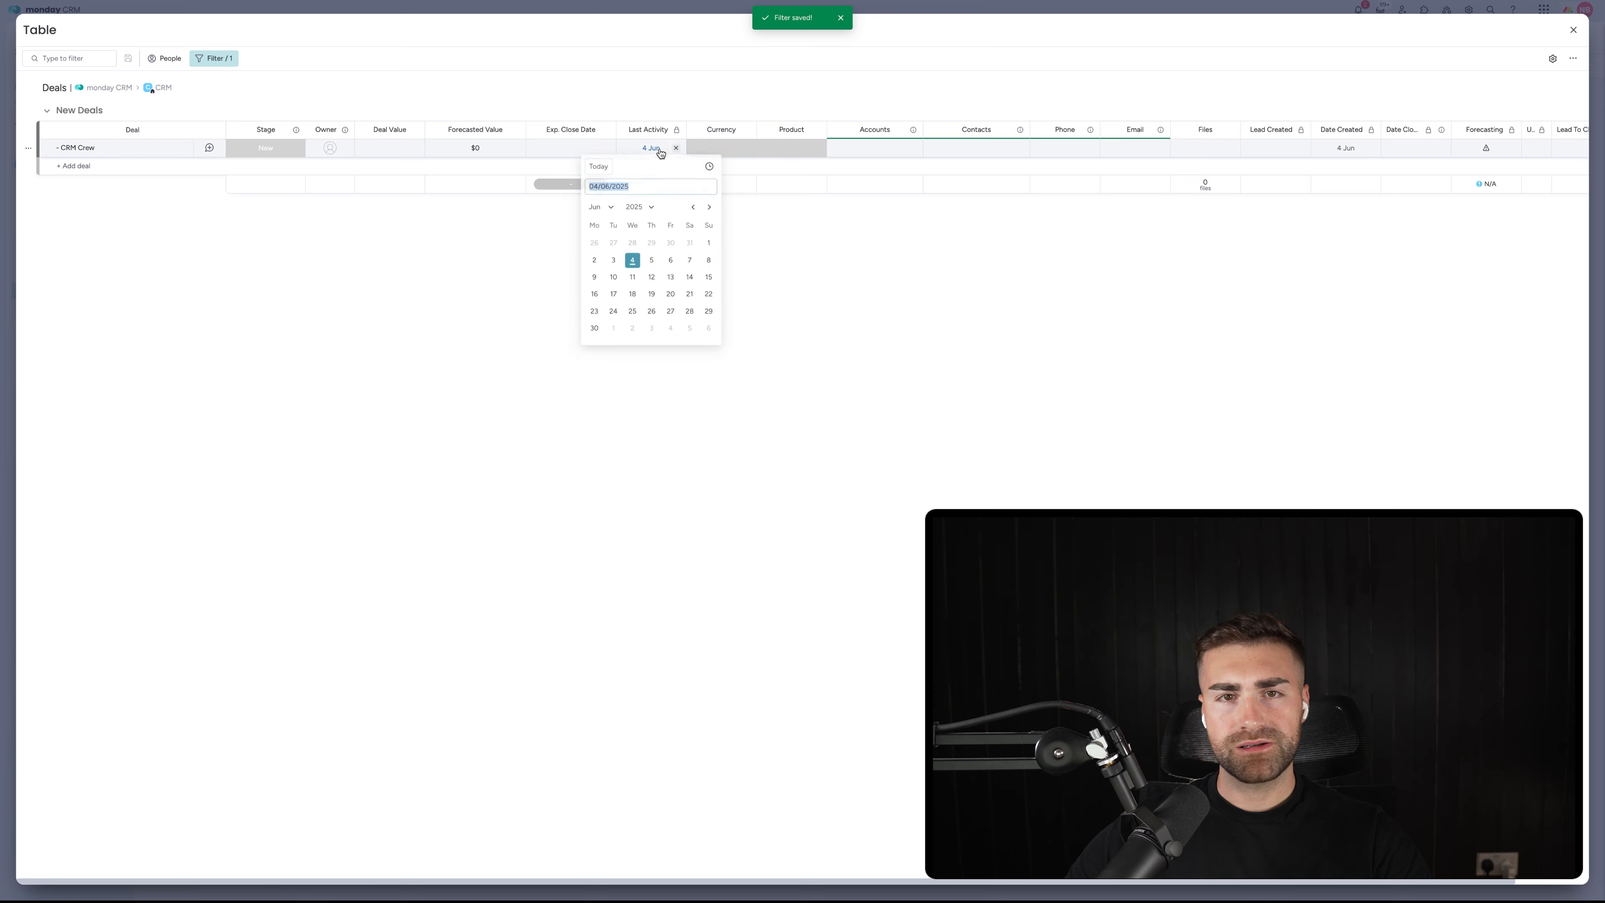
left_click(384, 176)
left_click(215, 58)
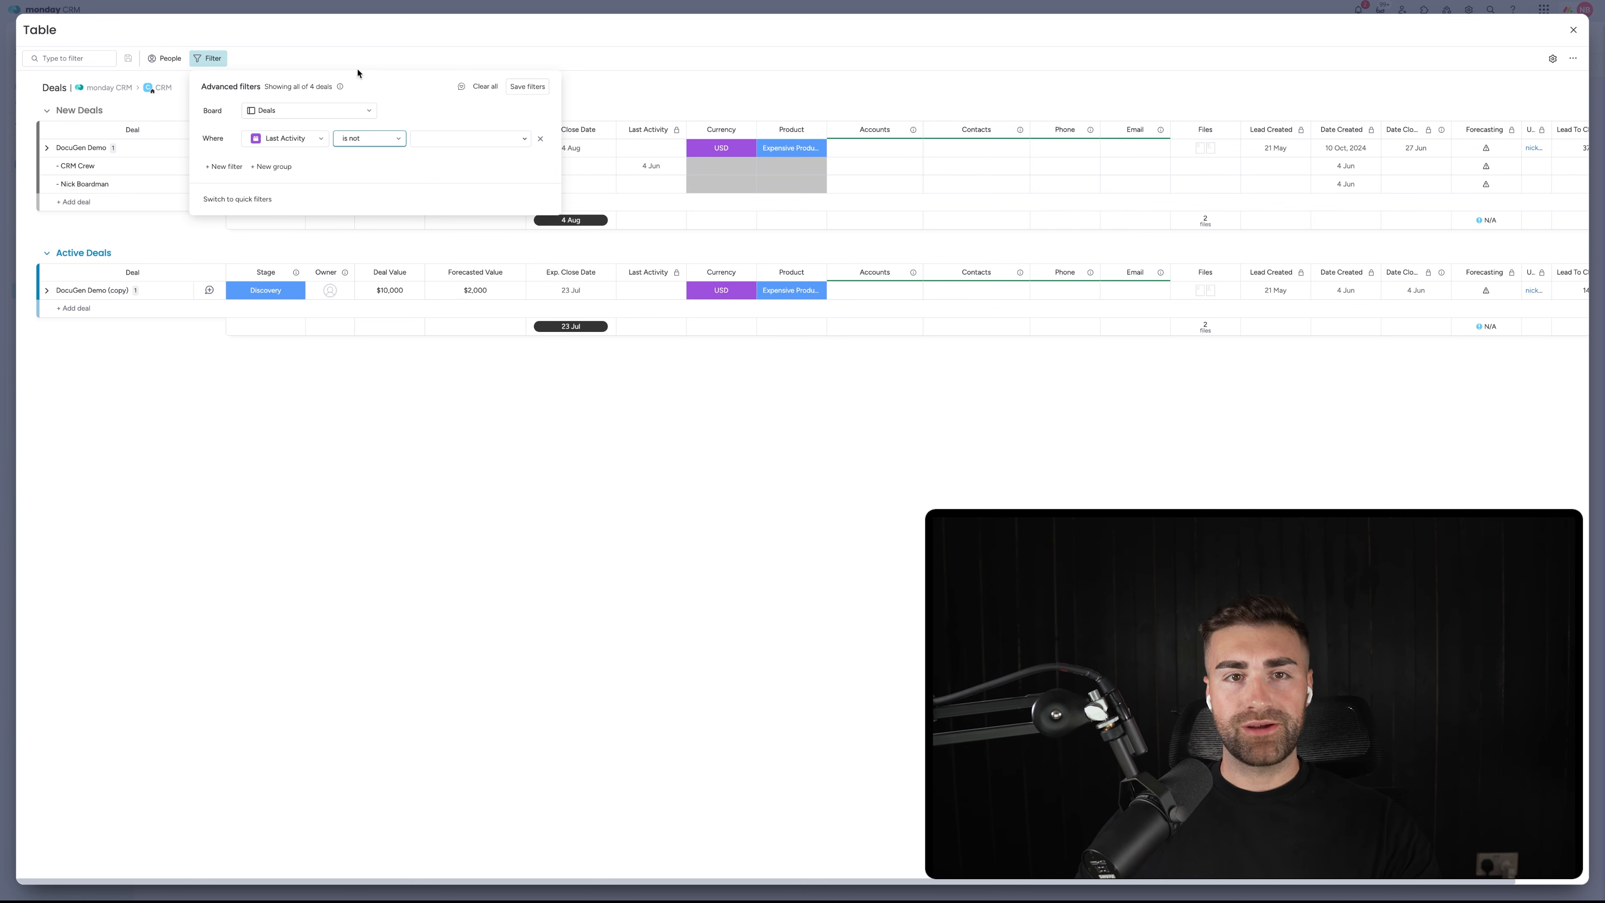
left_click(320, 39)
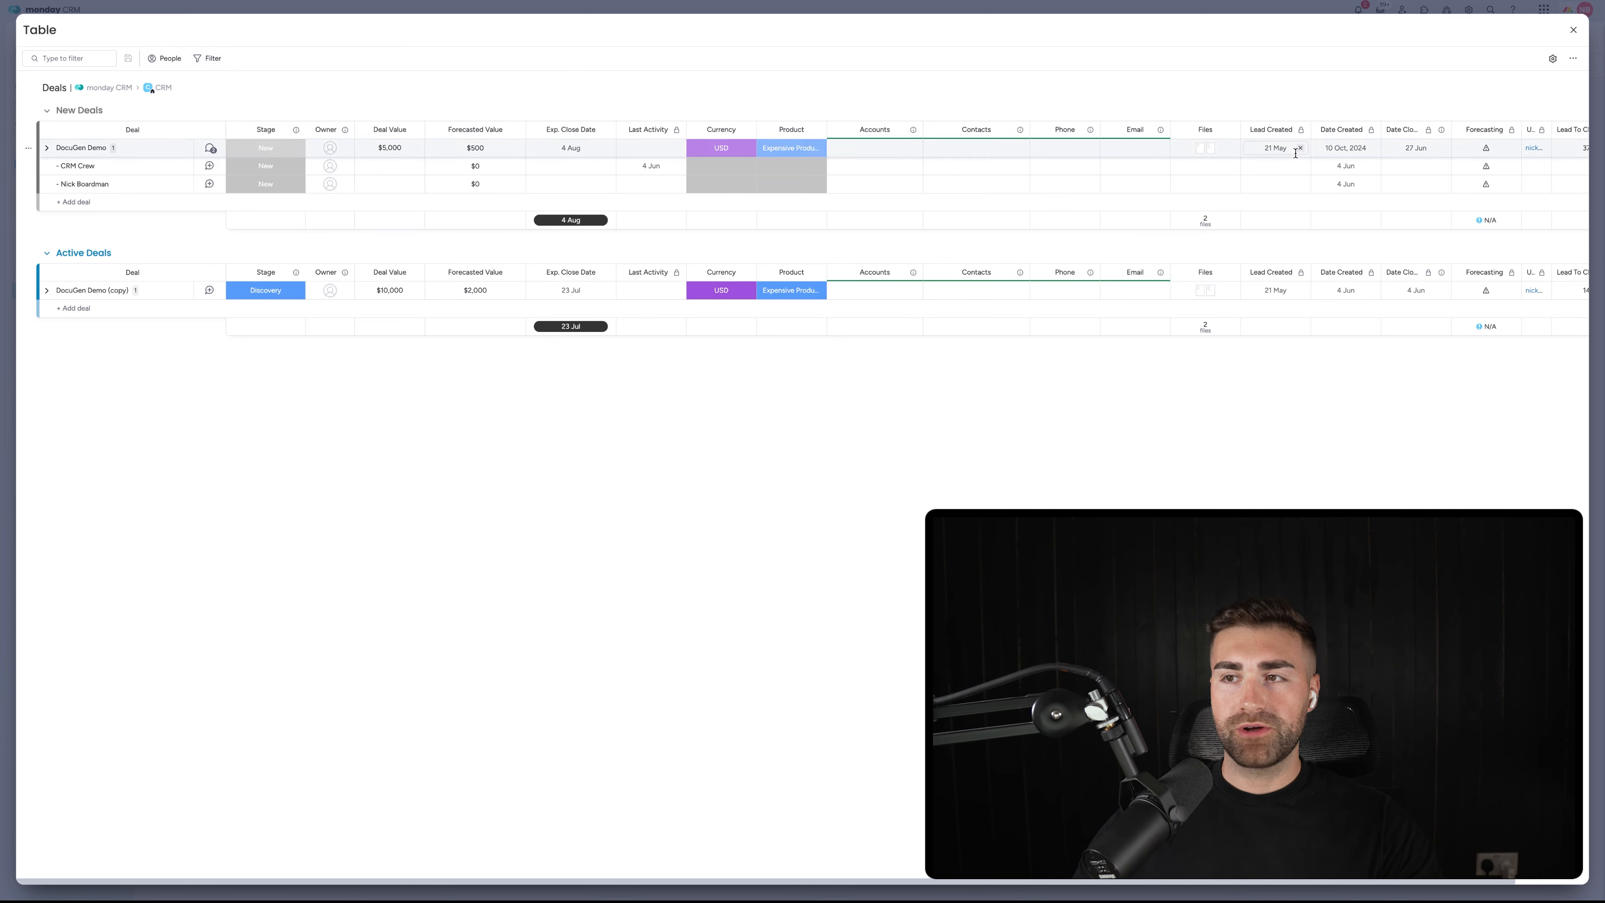
Step: Leave the widget, go to the Deals board and add a Formula column directly after Last Activity
left_click(1572, 32)
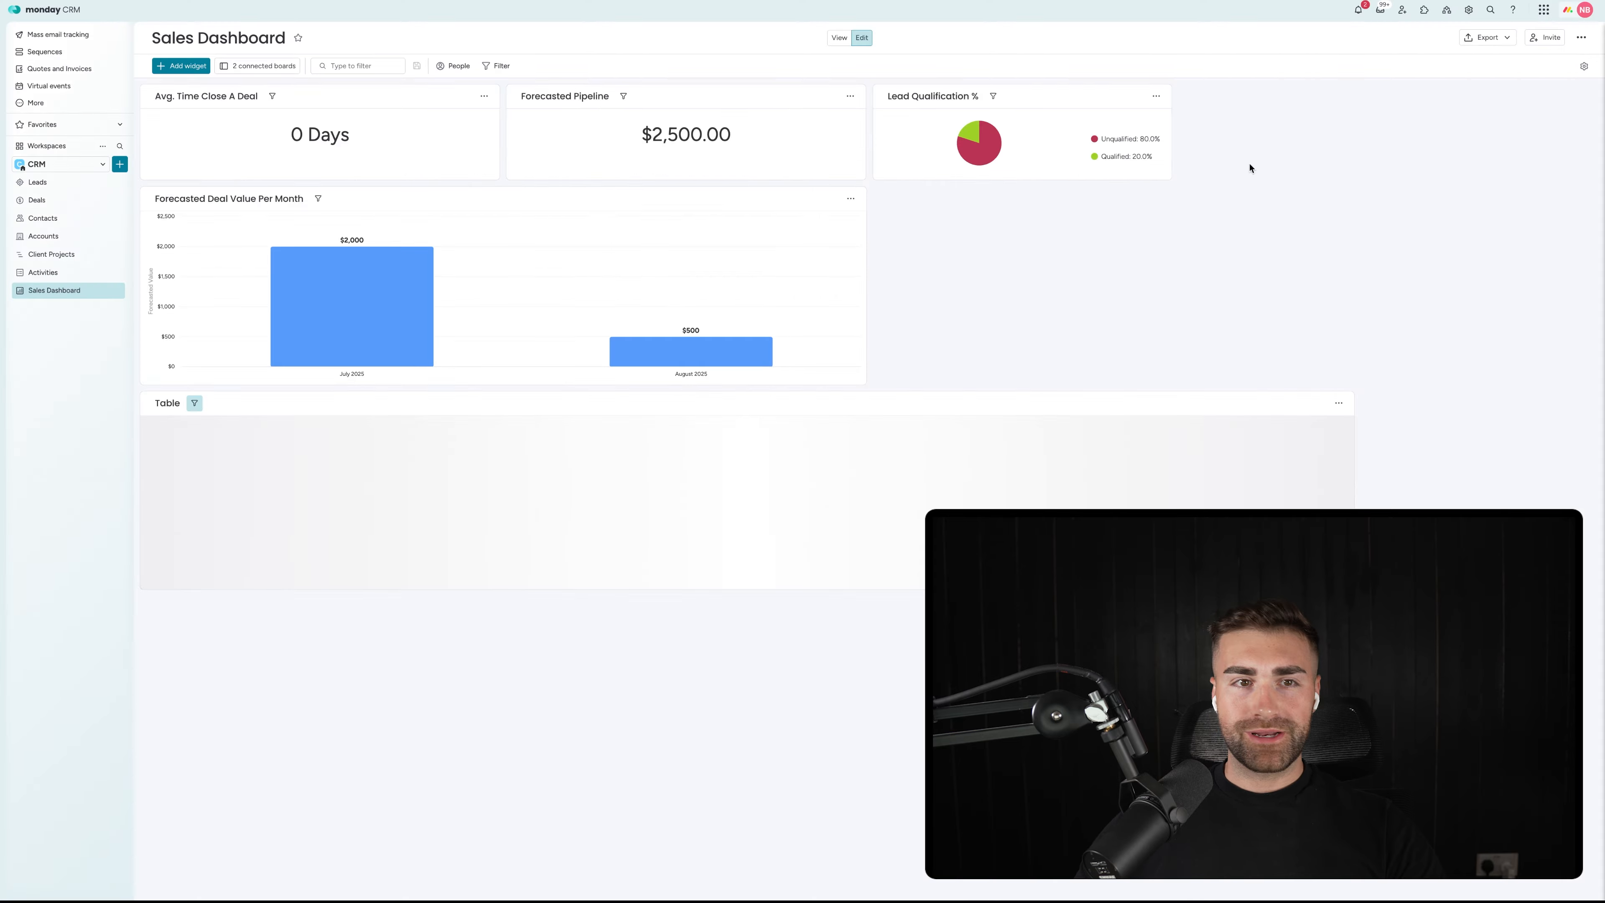
left_click(40, 202)
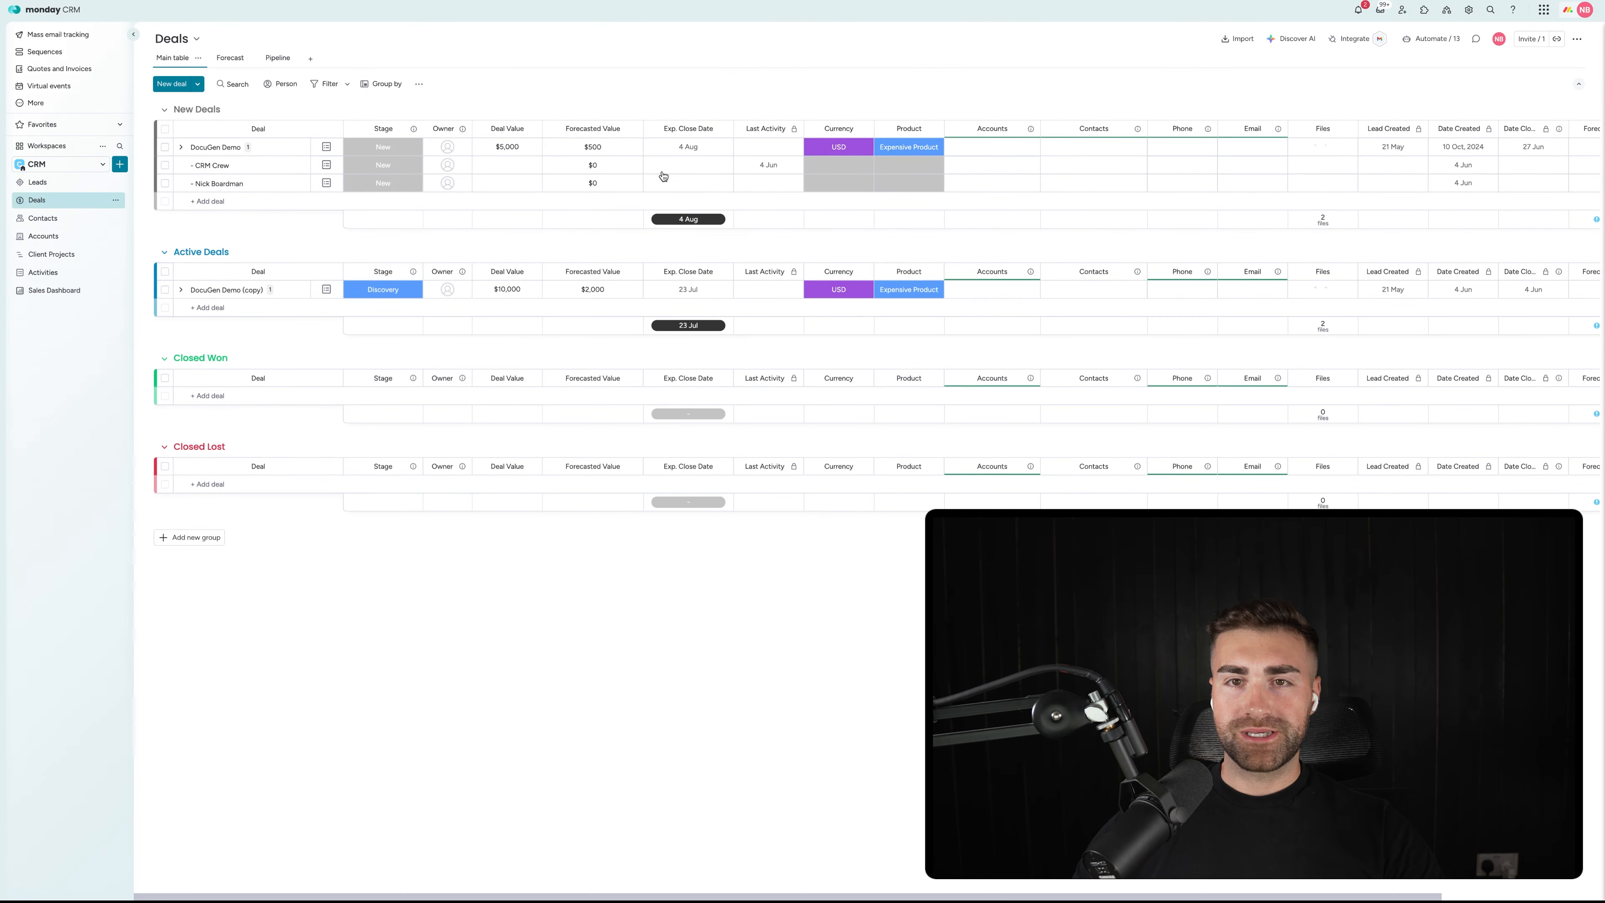
left_click(792, 129)
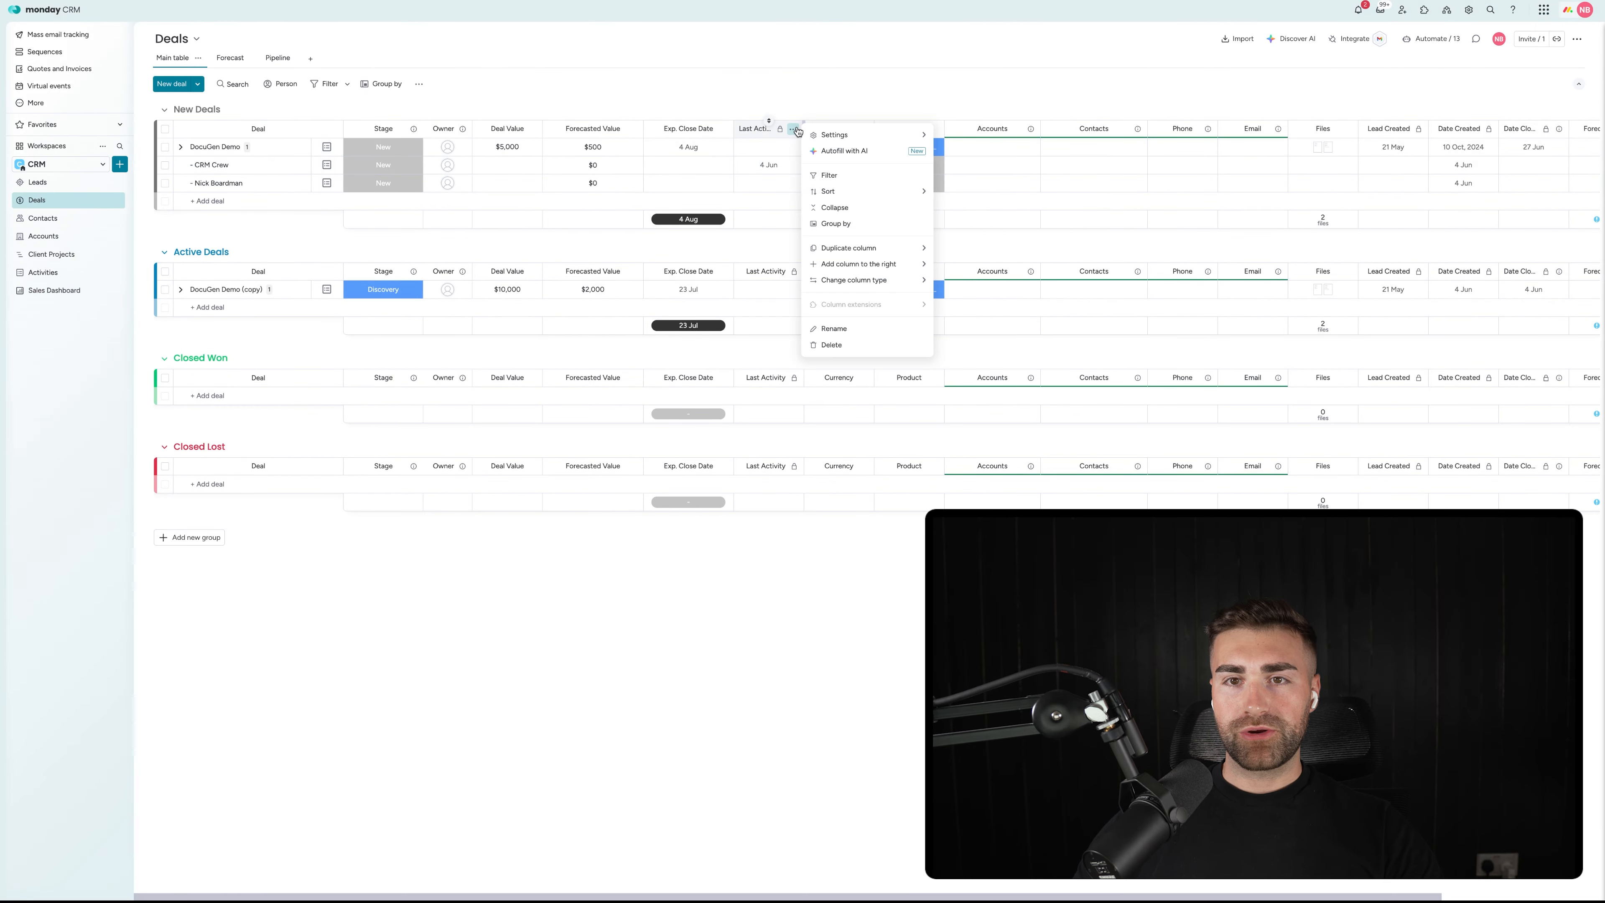
mouse_move(877, 263)
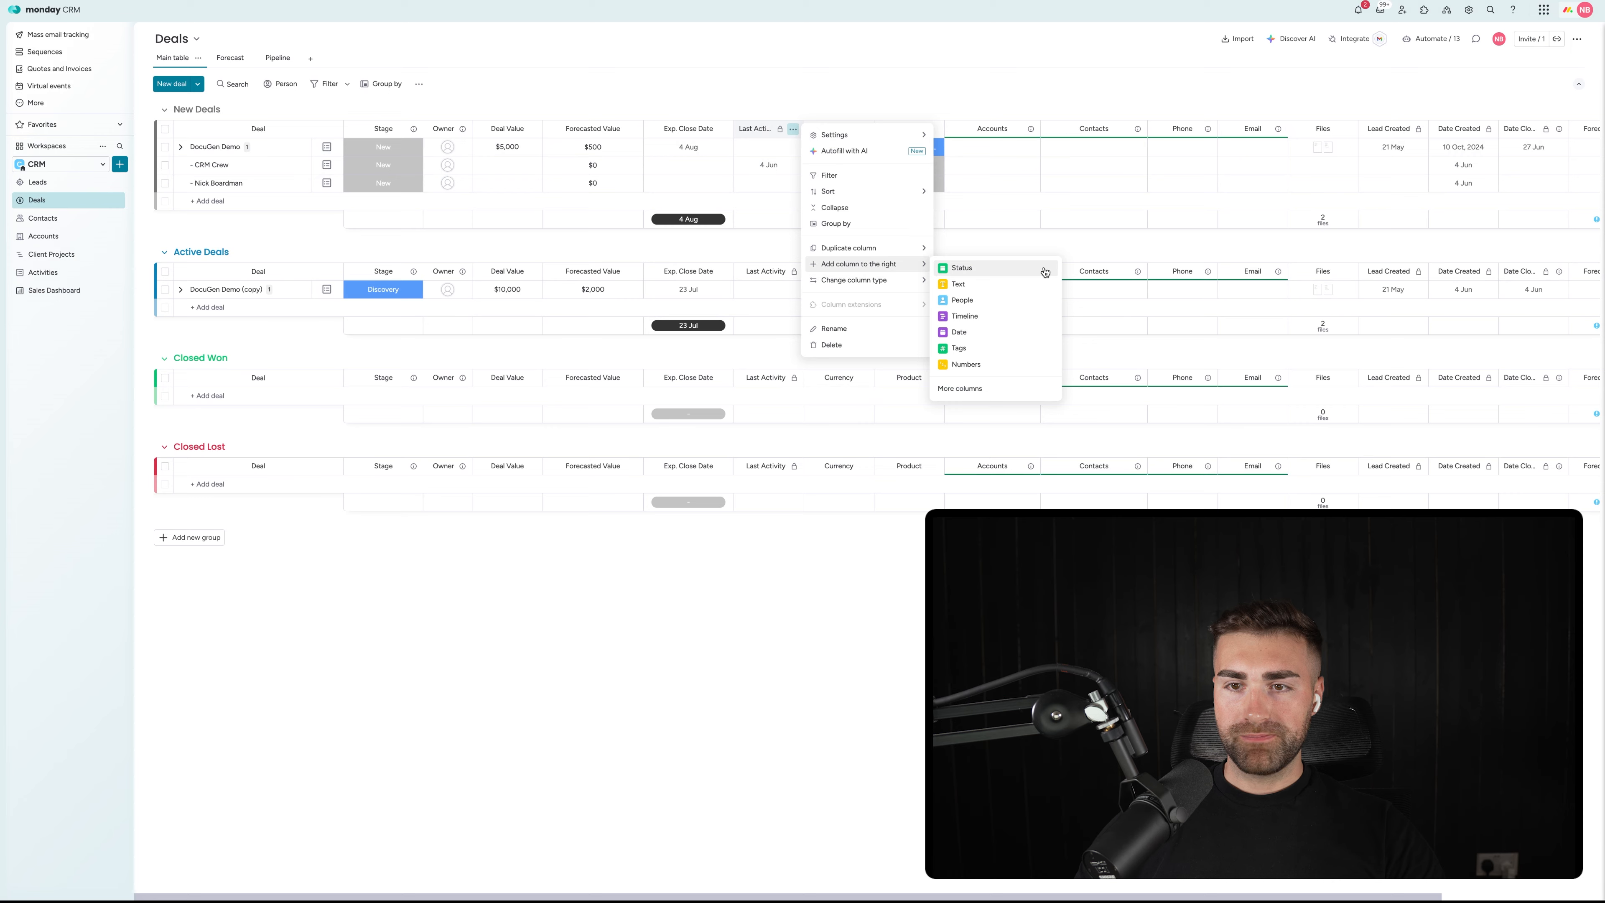
left_click(973, 388)
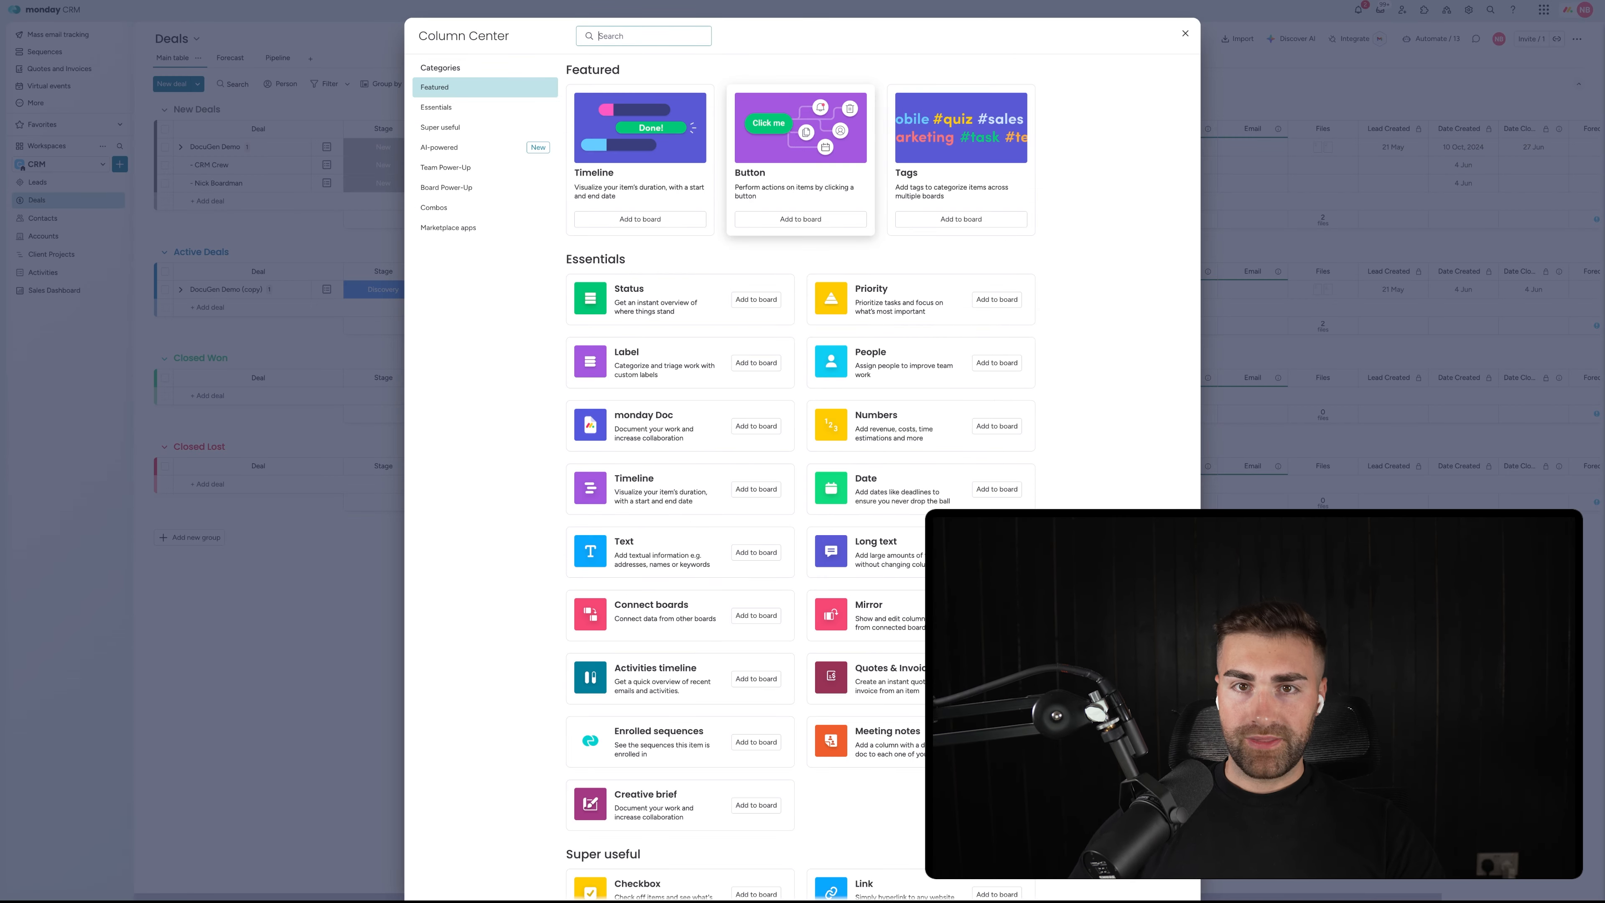
type("form")
left_click(1011, 363)
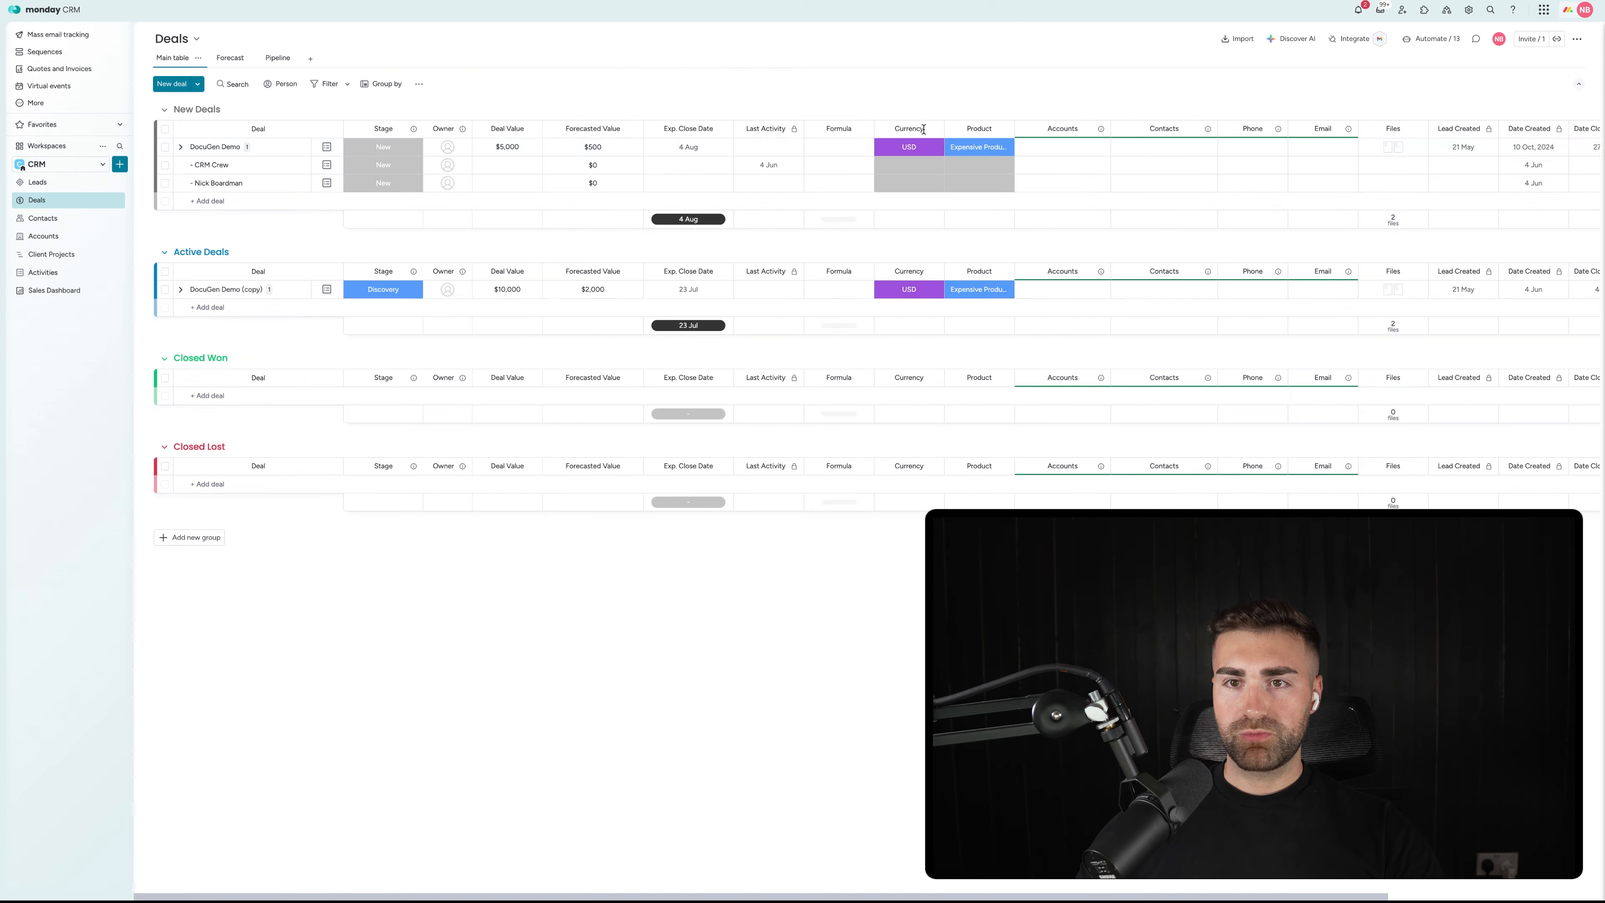
Step: Have the AI assistant build a formula saying 'No Activity' when Last Activity is blank or over 30 days old, and set it
left_click(983, 152)
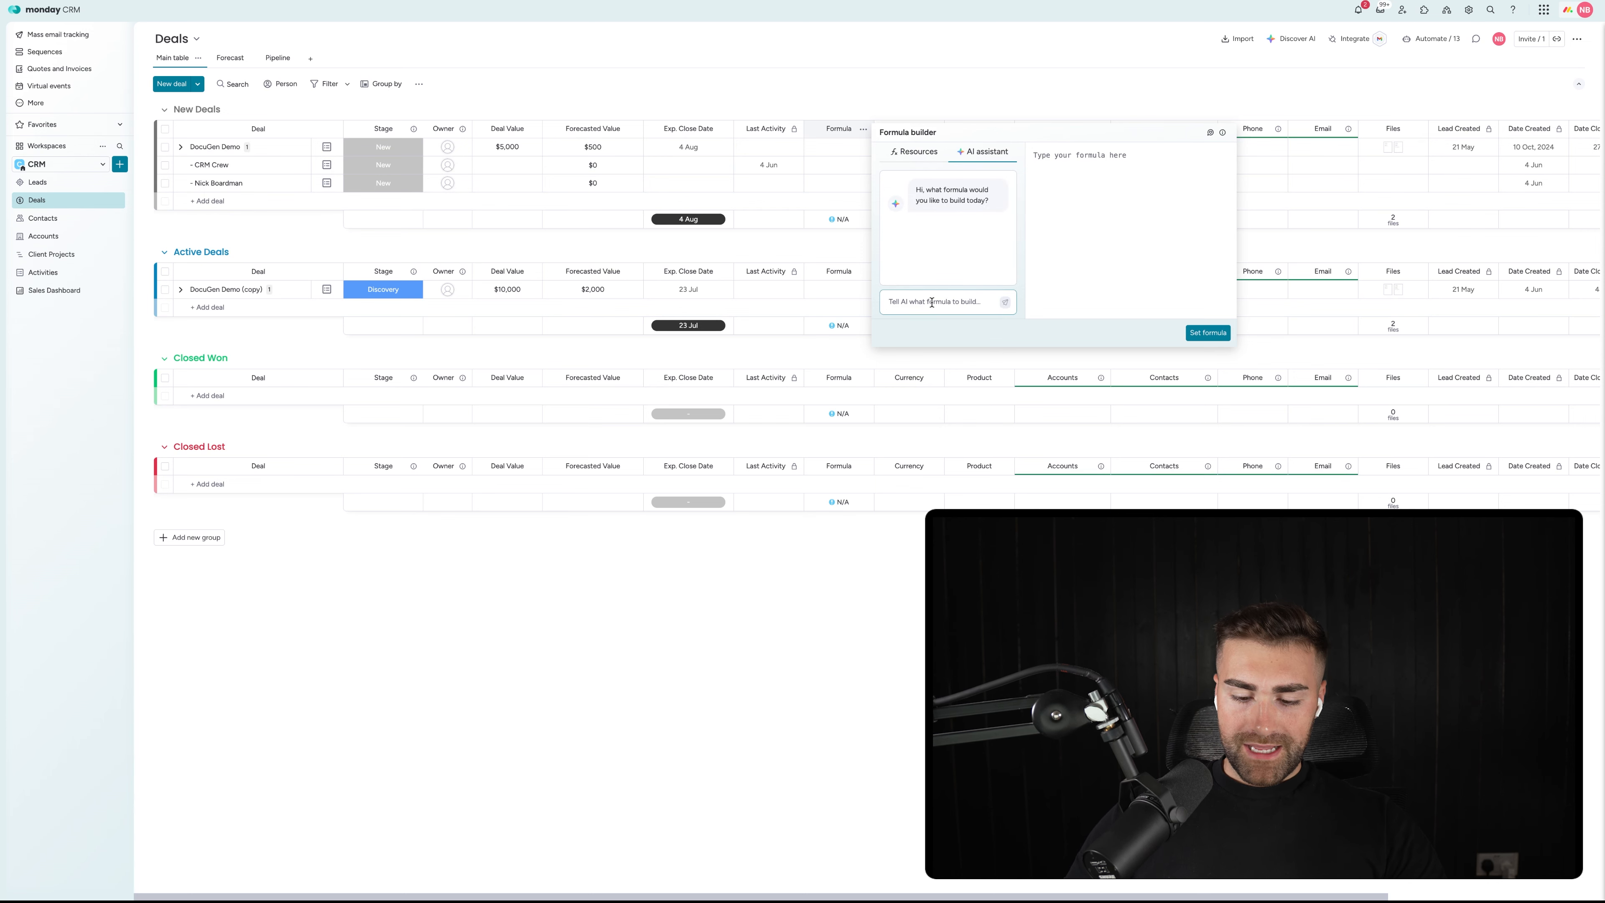
left_click(931, 303)
type("make this formula say")
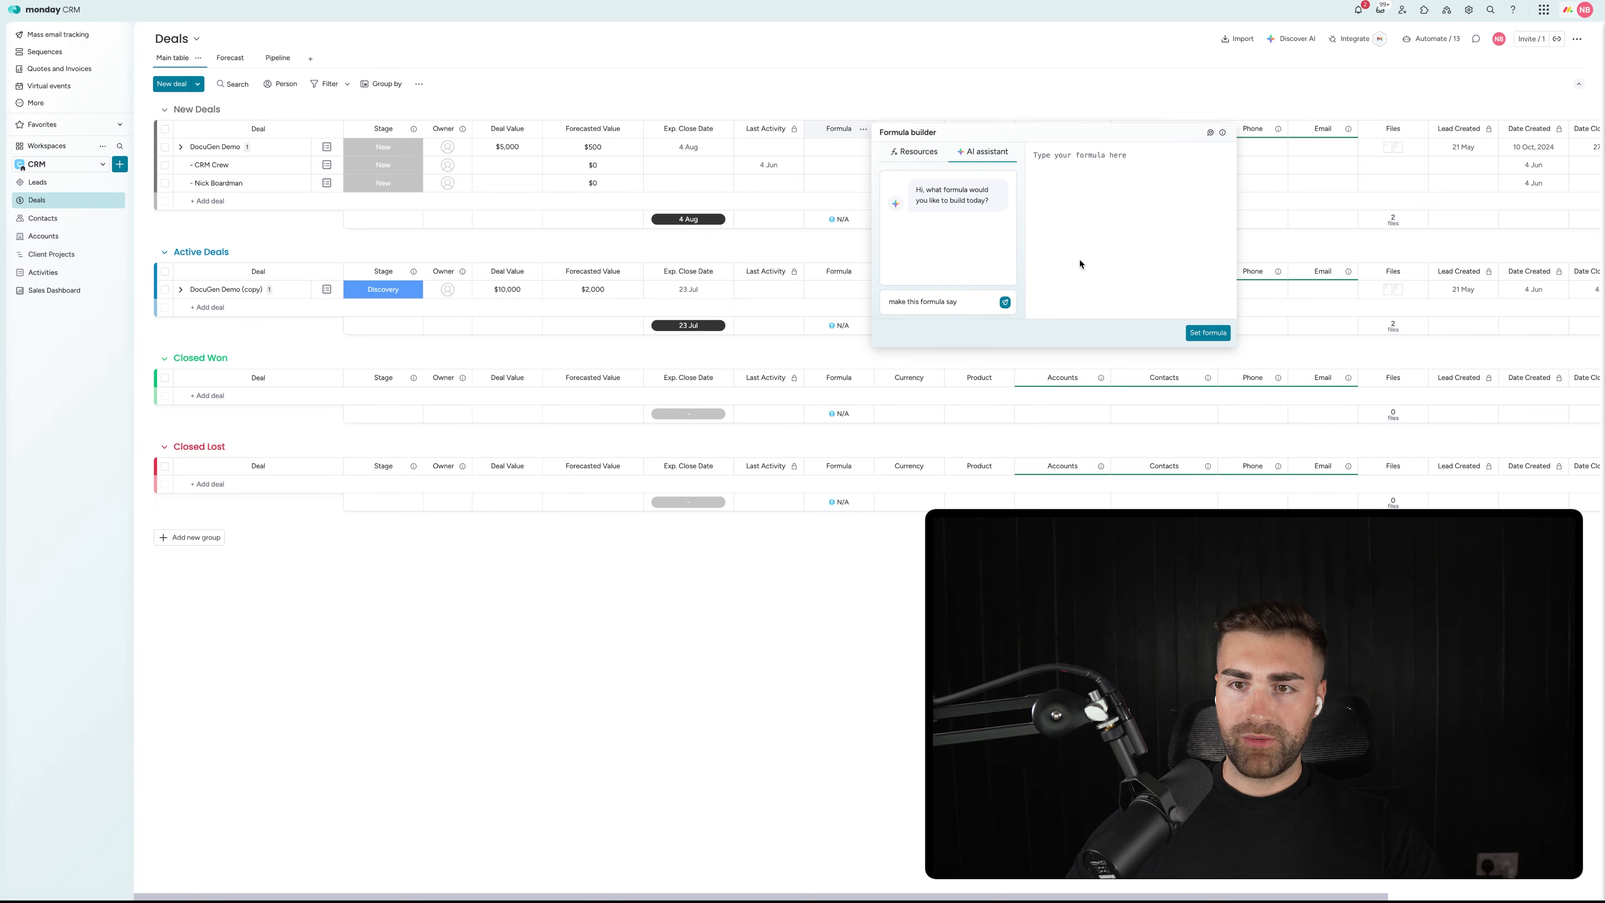
type("'No")
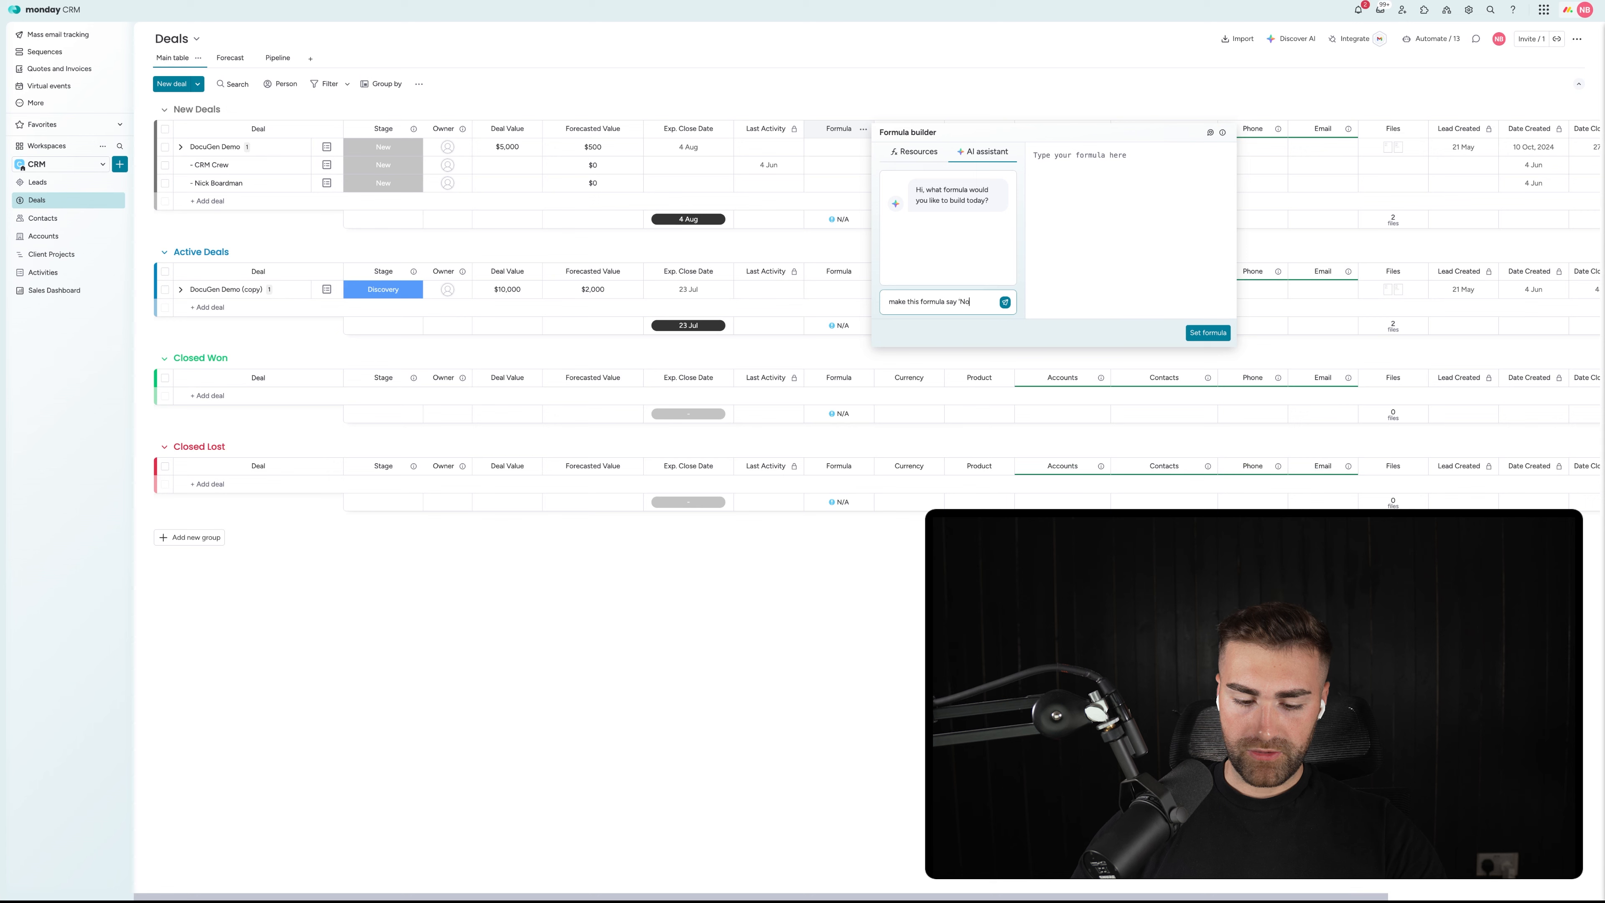
type(" Activity")
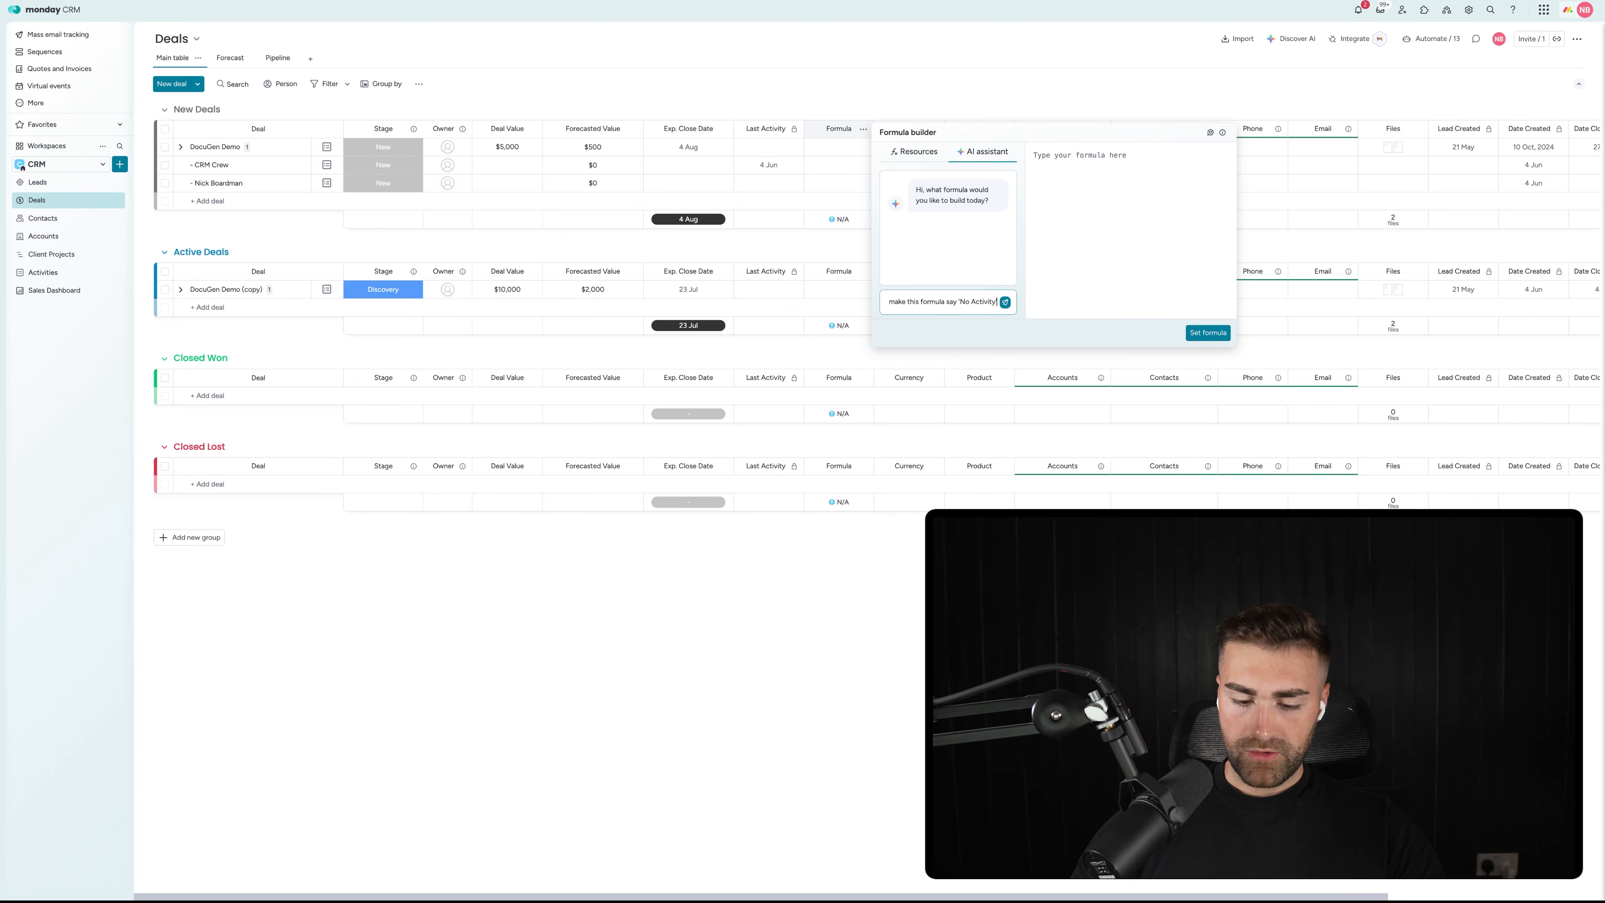
type("' when the last actvi")
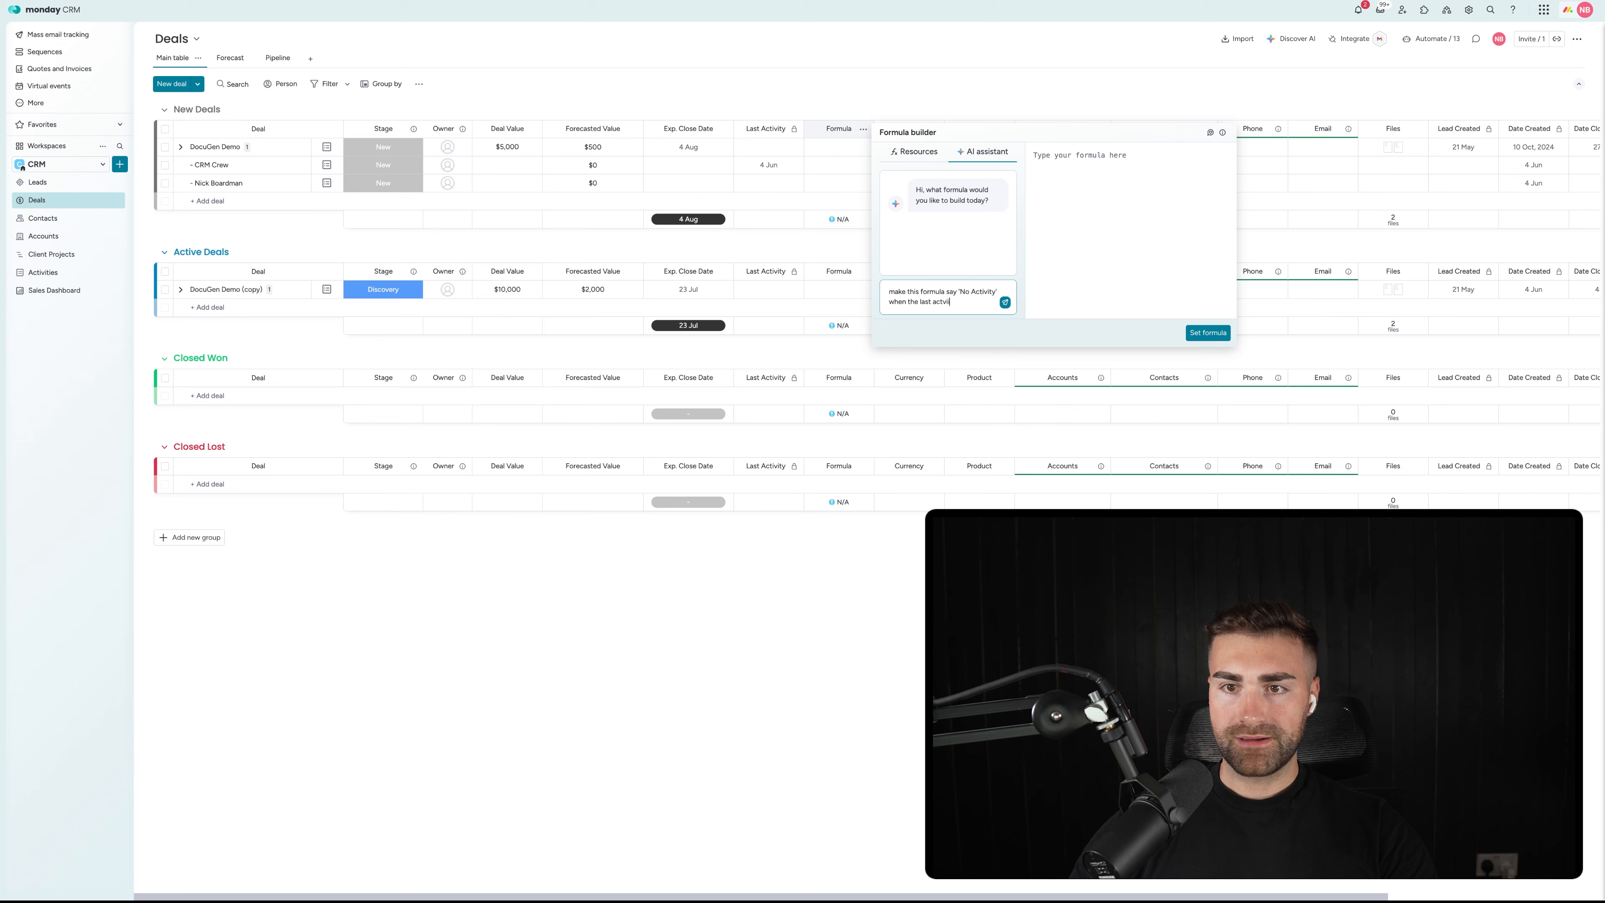
type("ity date colu")
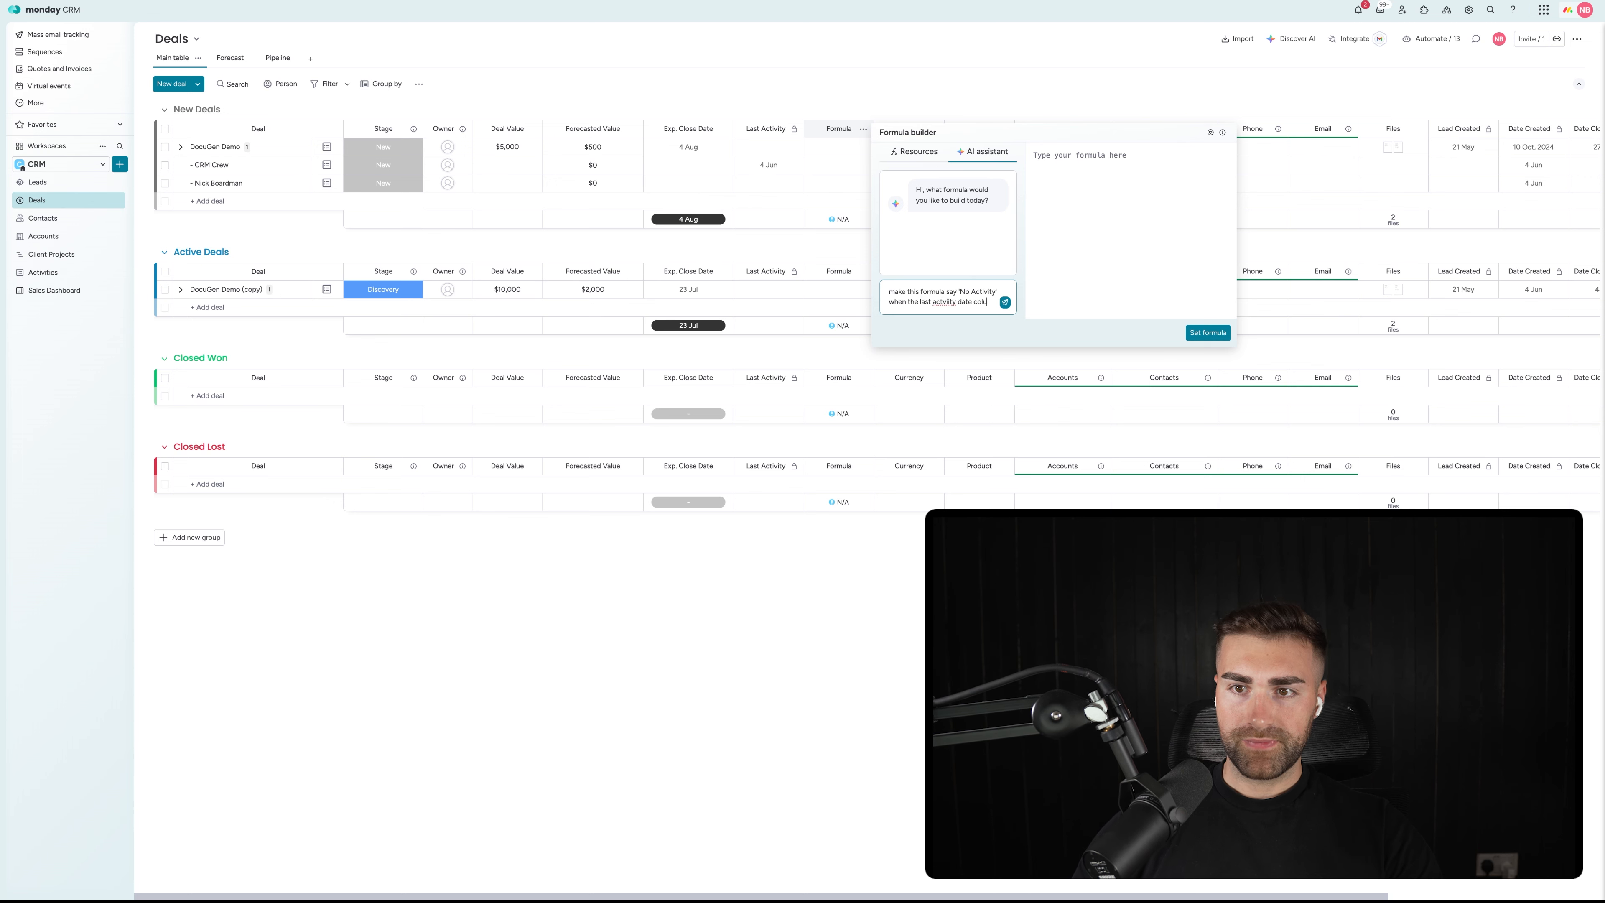
type("mn is either")
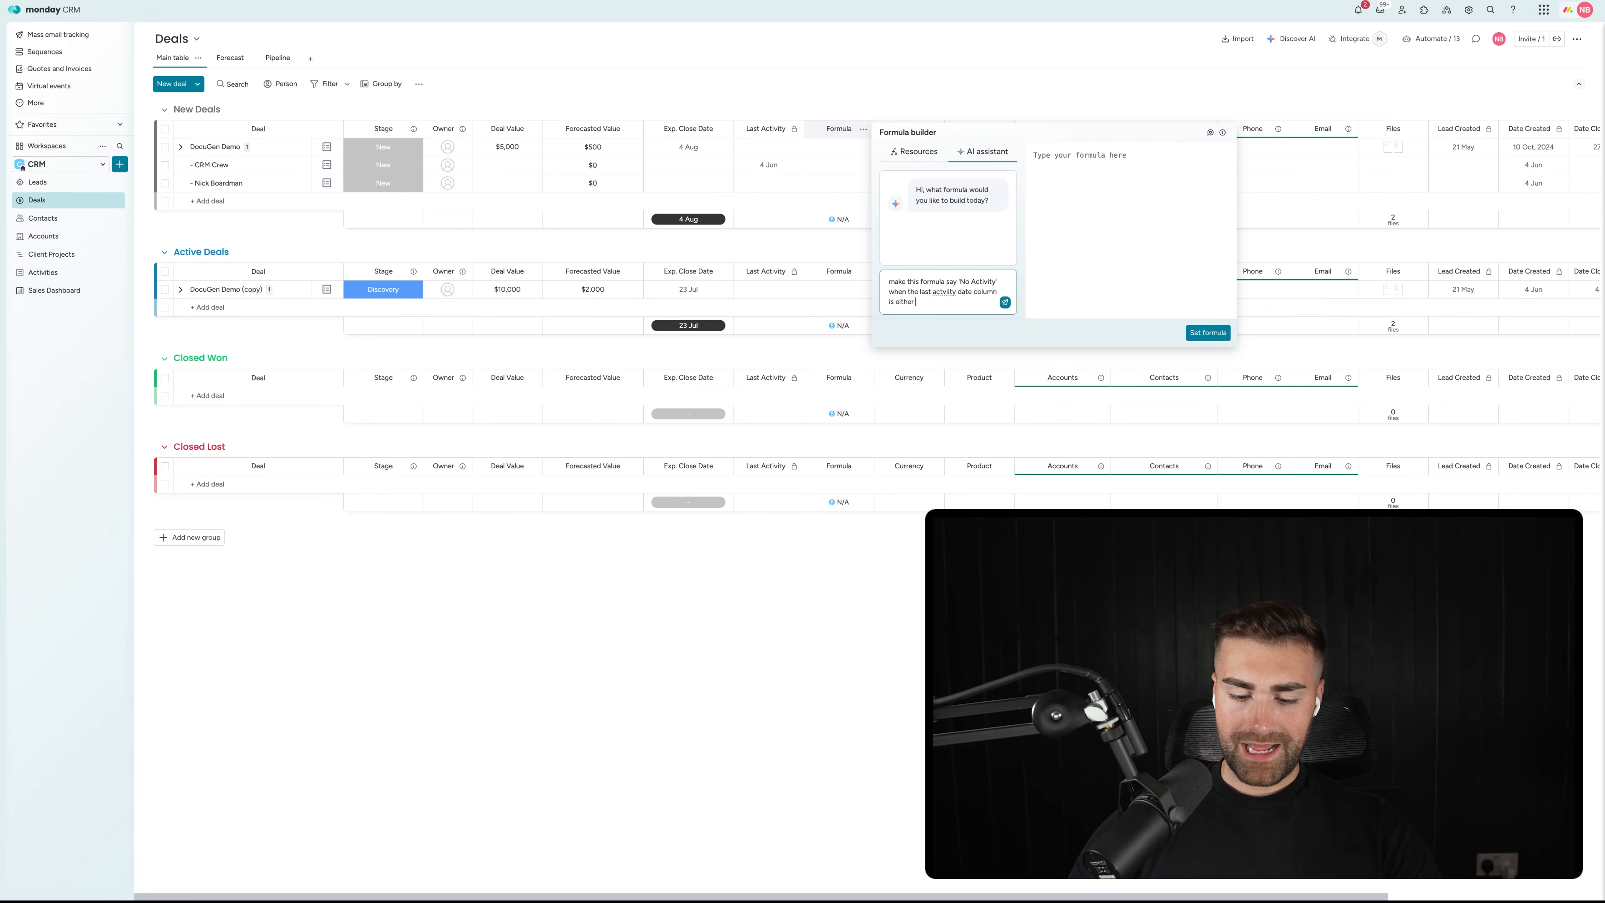
type(" blank or gre")
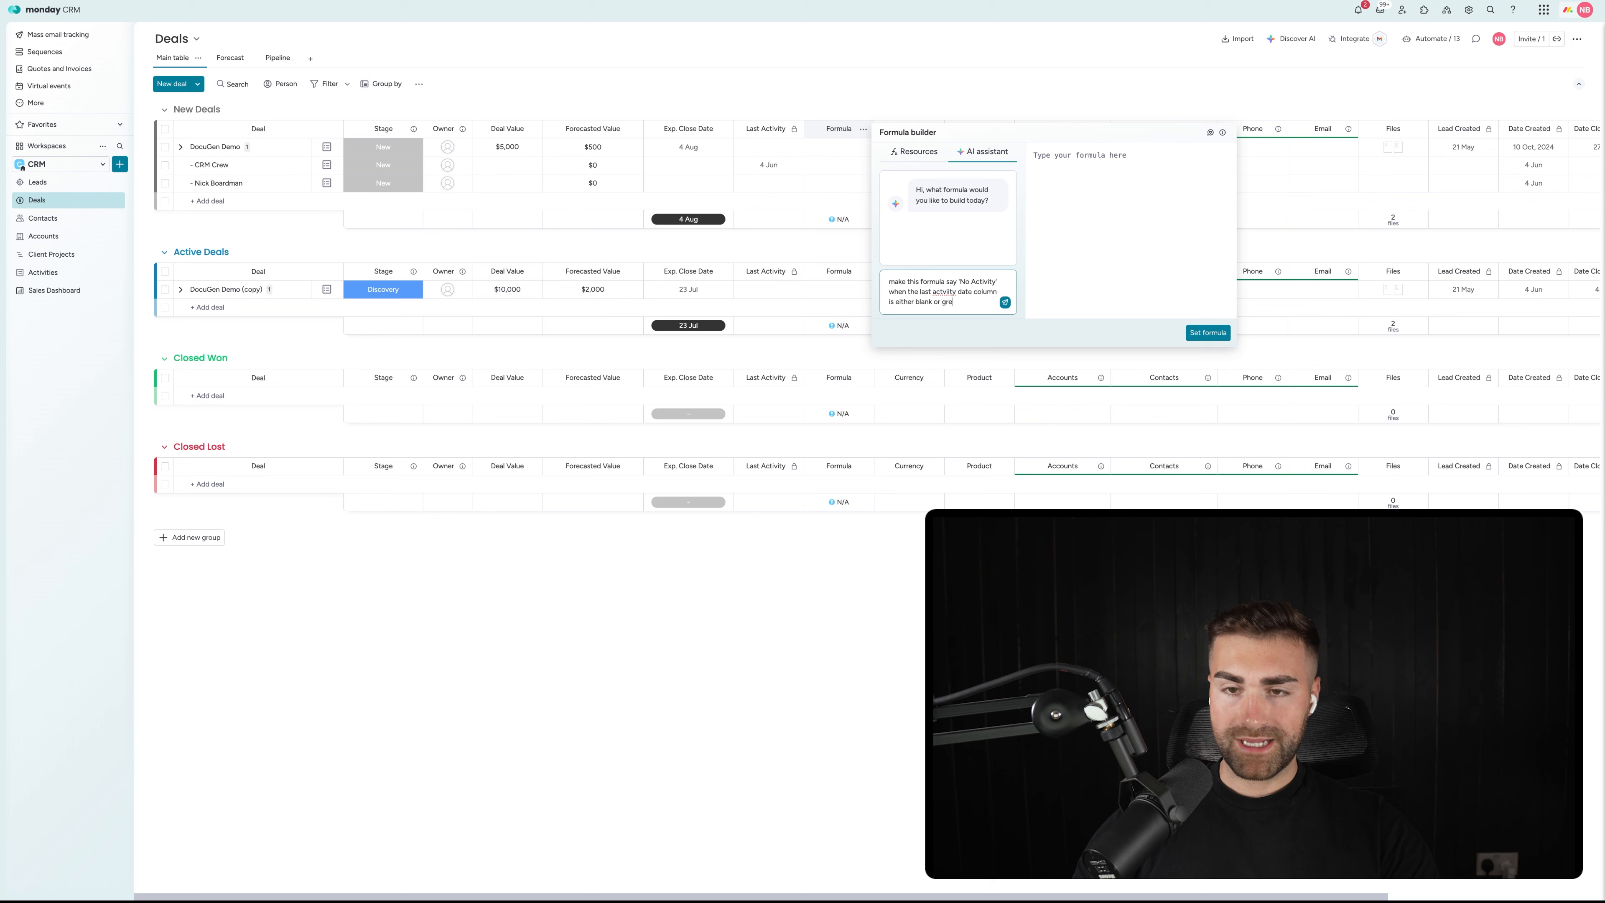
type("ater than 30")
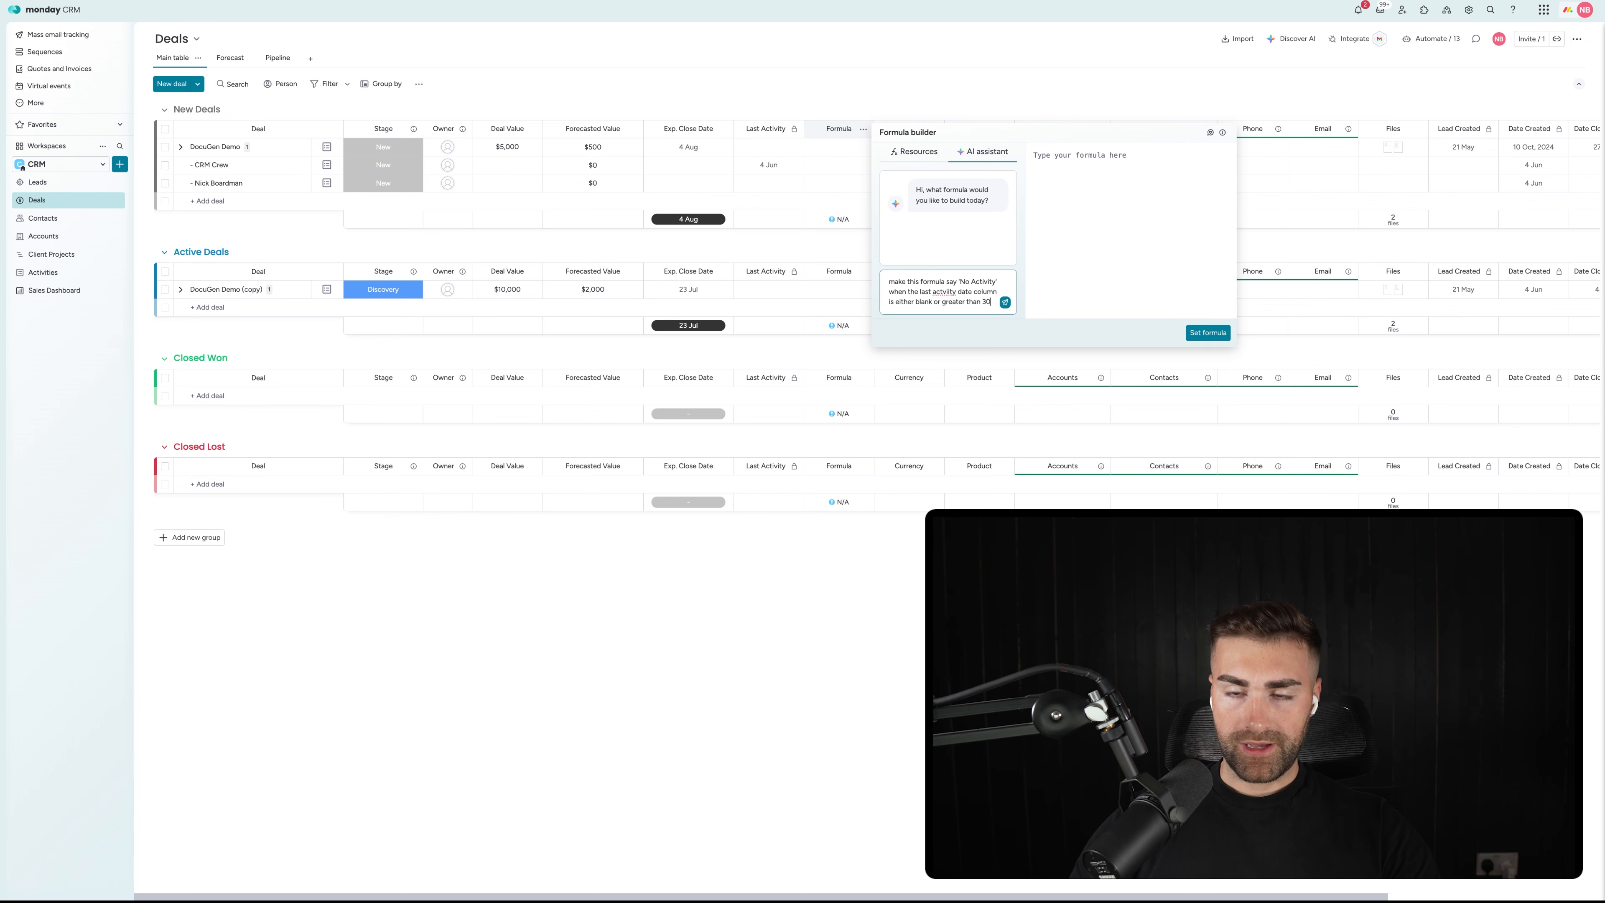
type(" days old as")
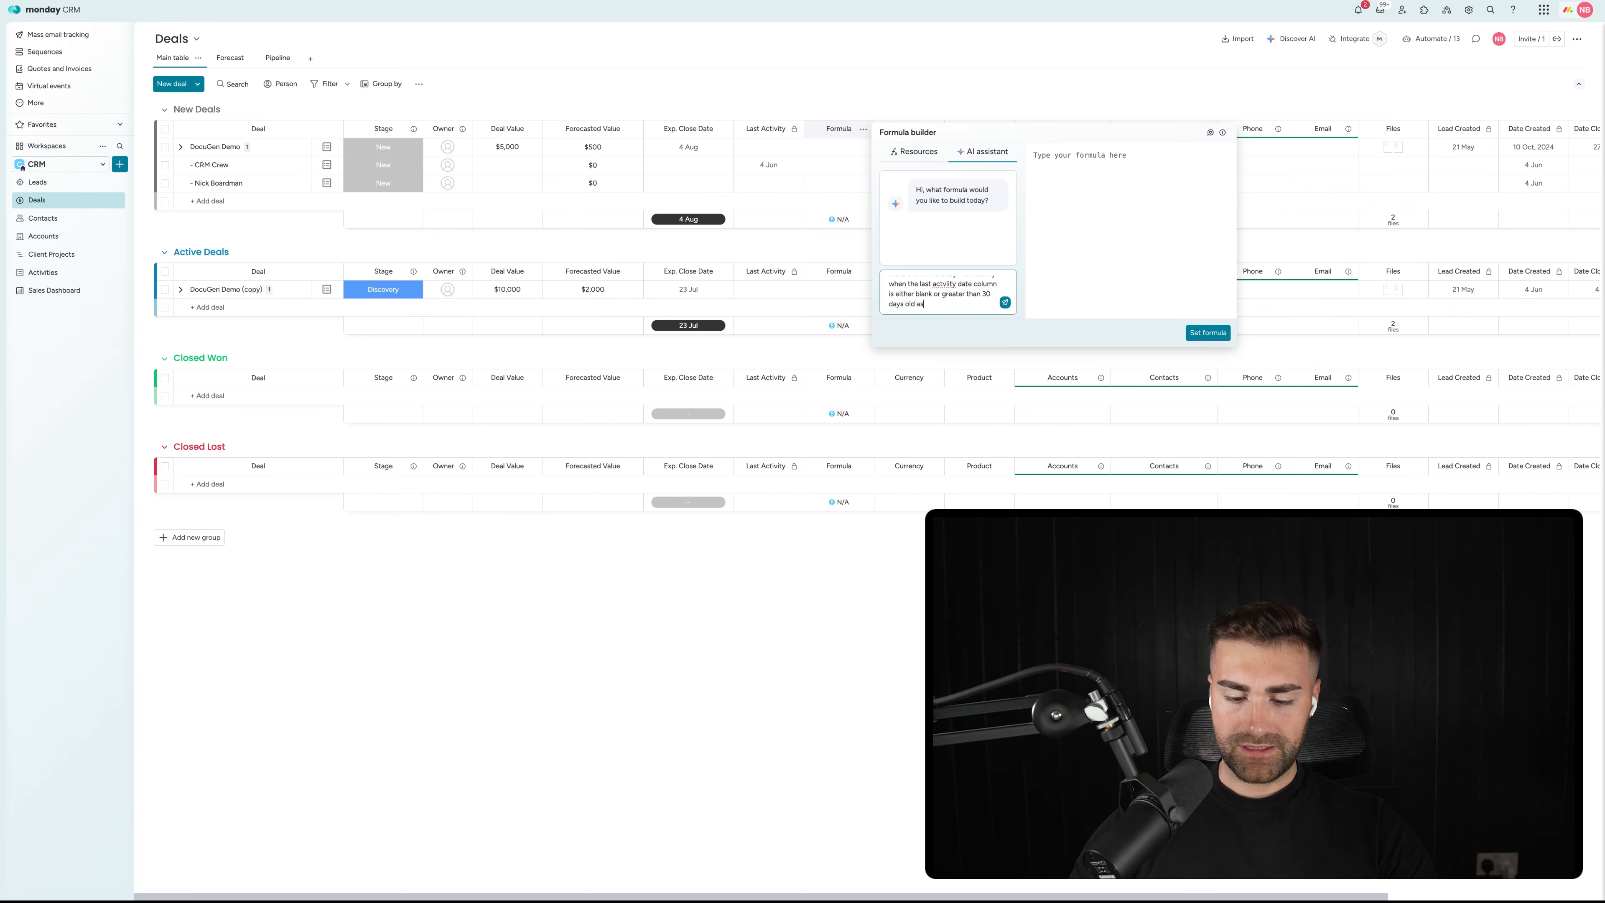
type(" the last activity")
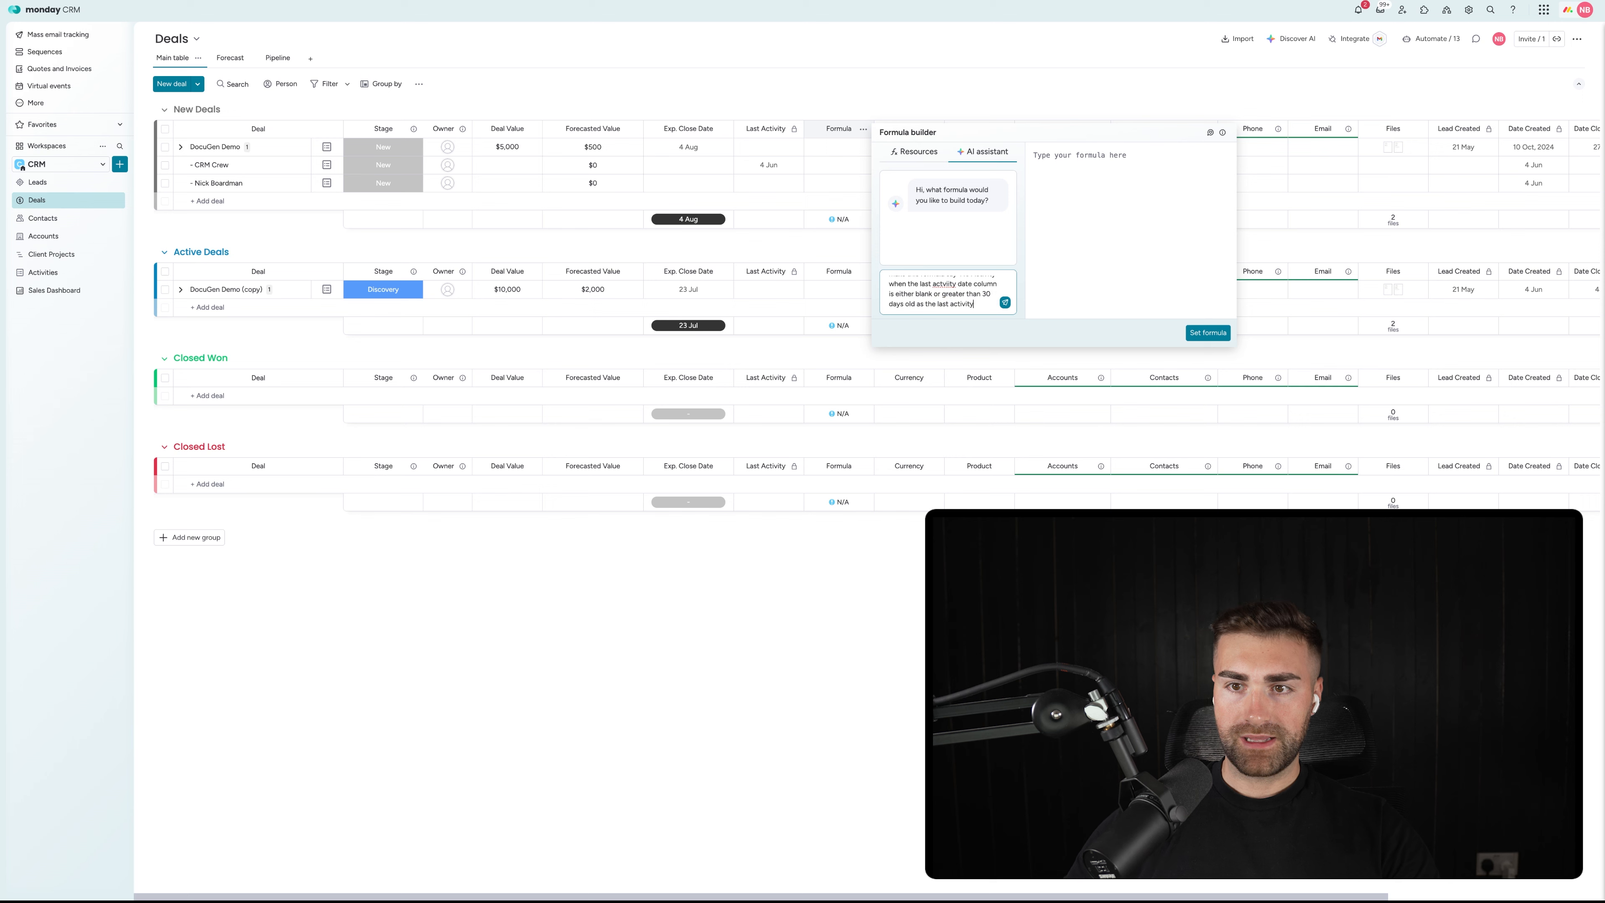
key("Return")
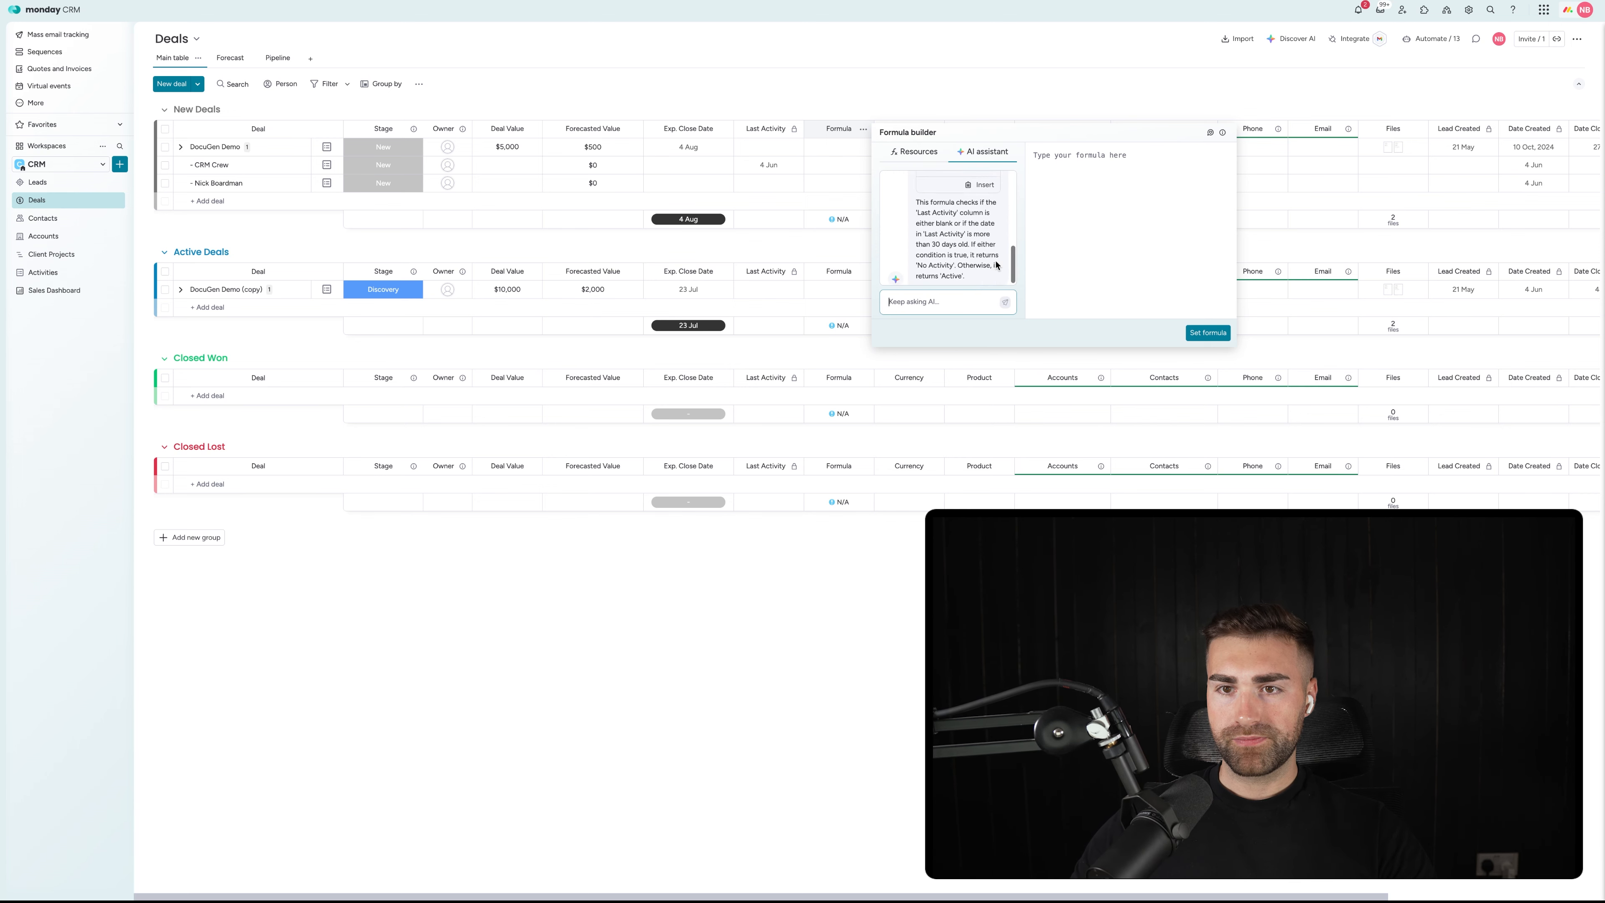
left_click(979, 182)
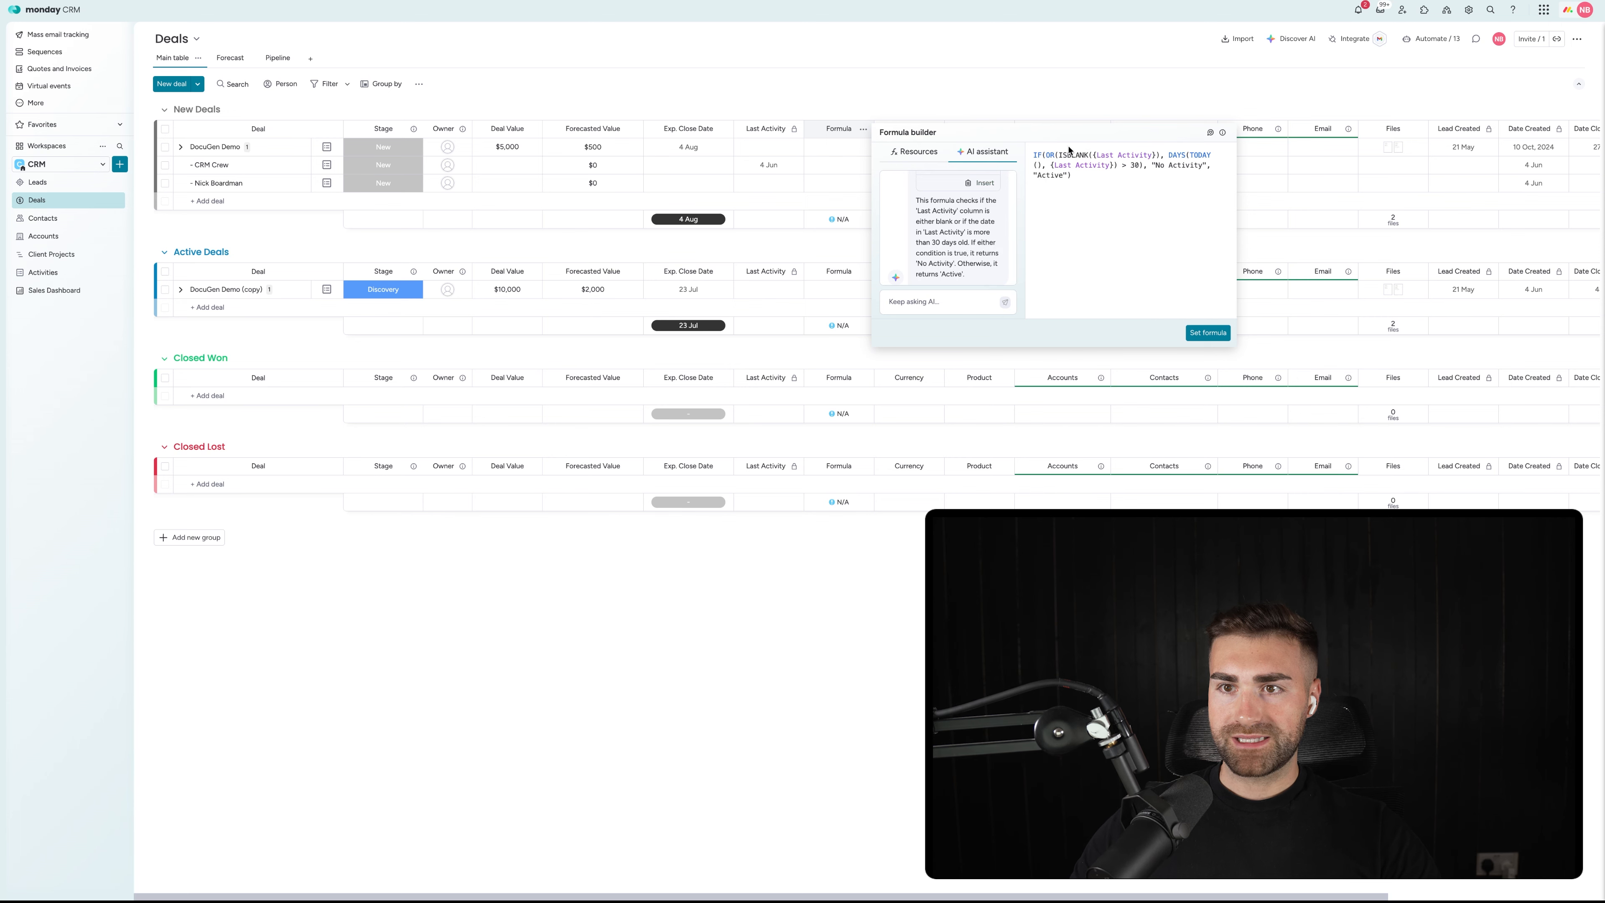
left_click(1210, 333)
Step: Set the CRM Crew deal's Last Activity date to 1 May 2025
left_click(769, 166)
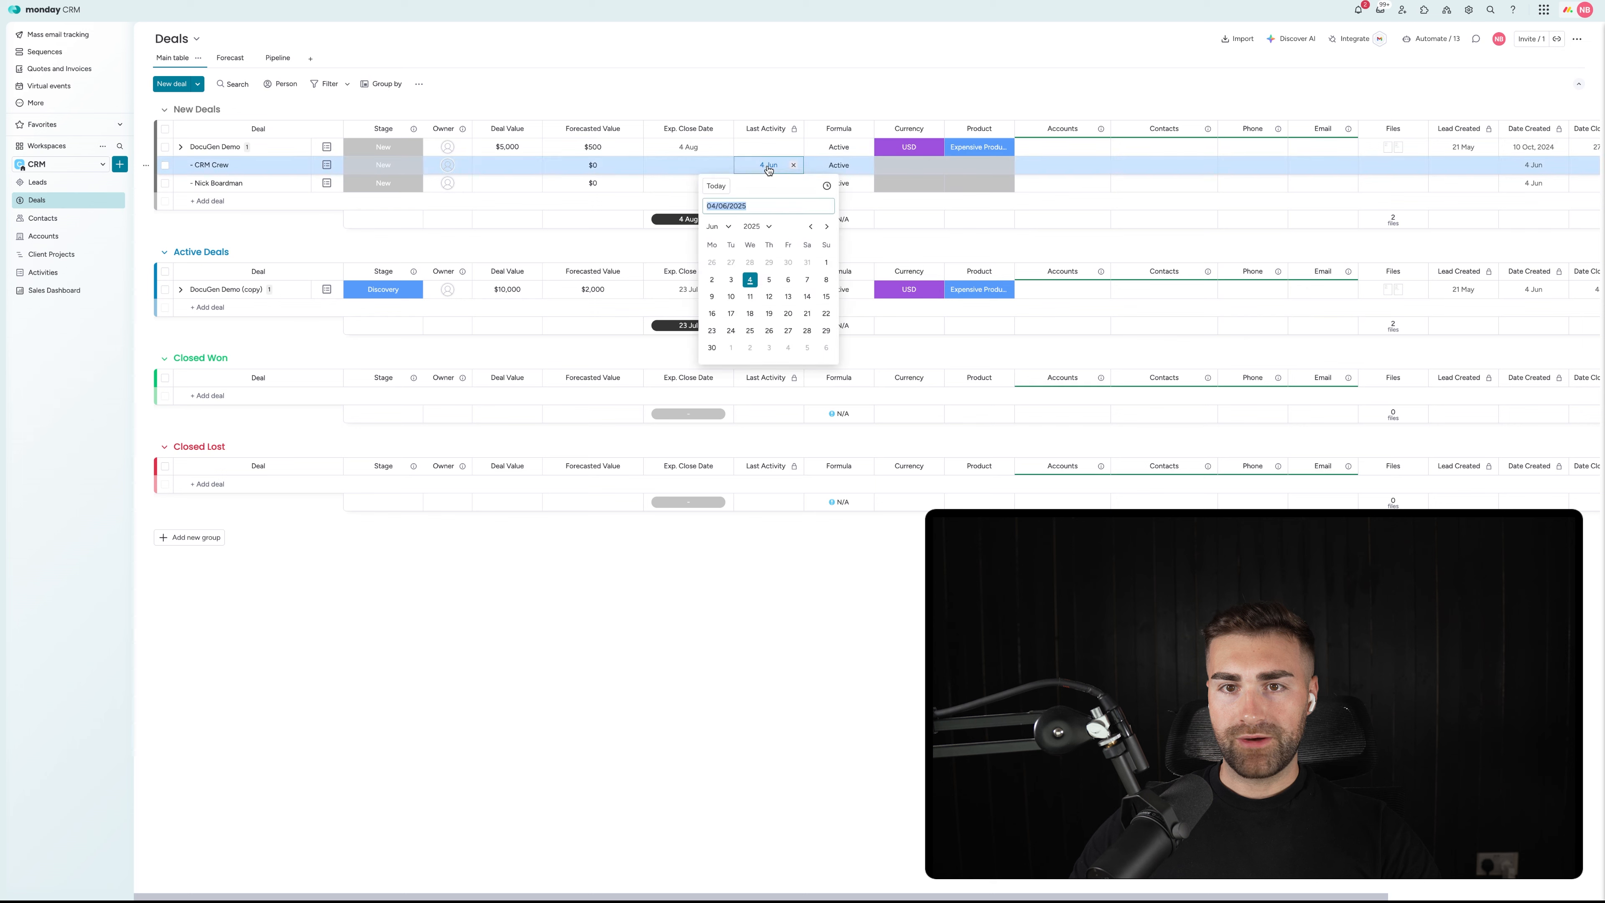
left_click(810, 226)
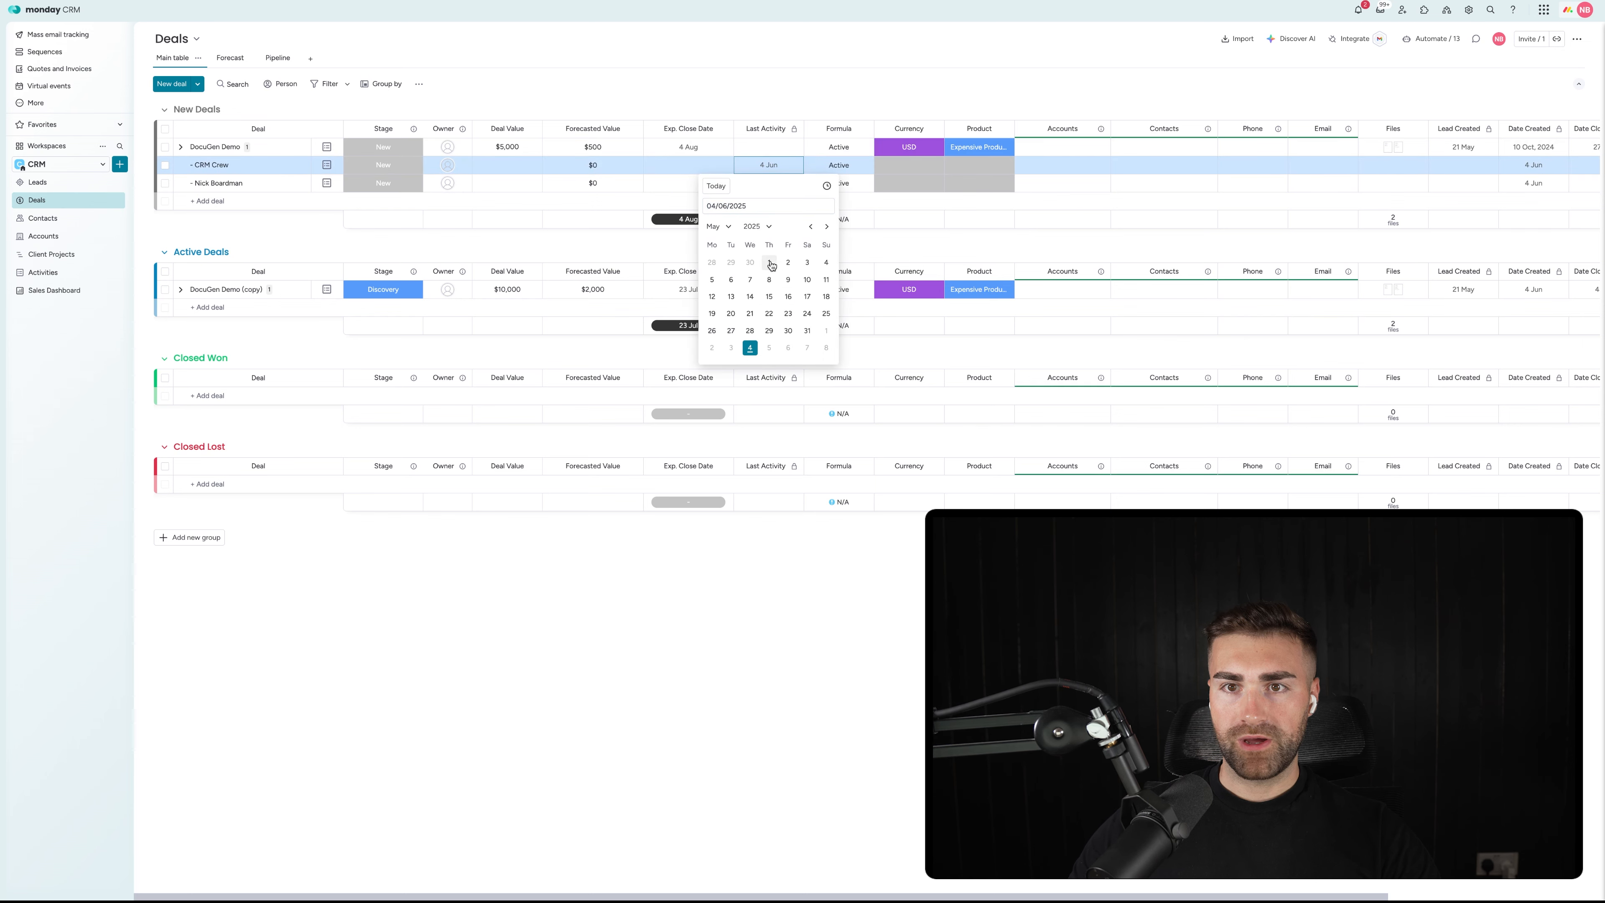
left_click(769, 263)
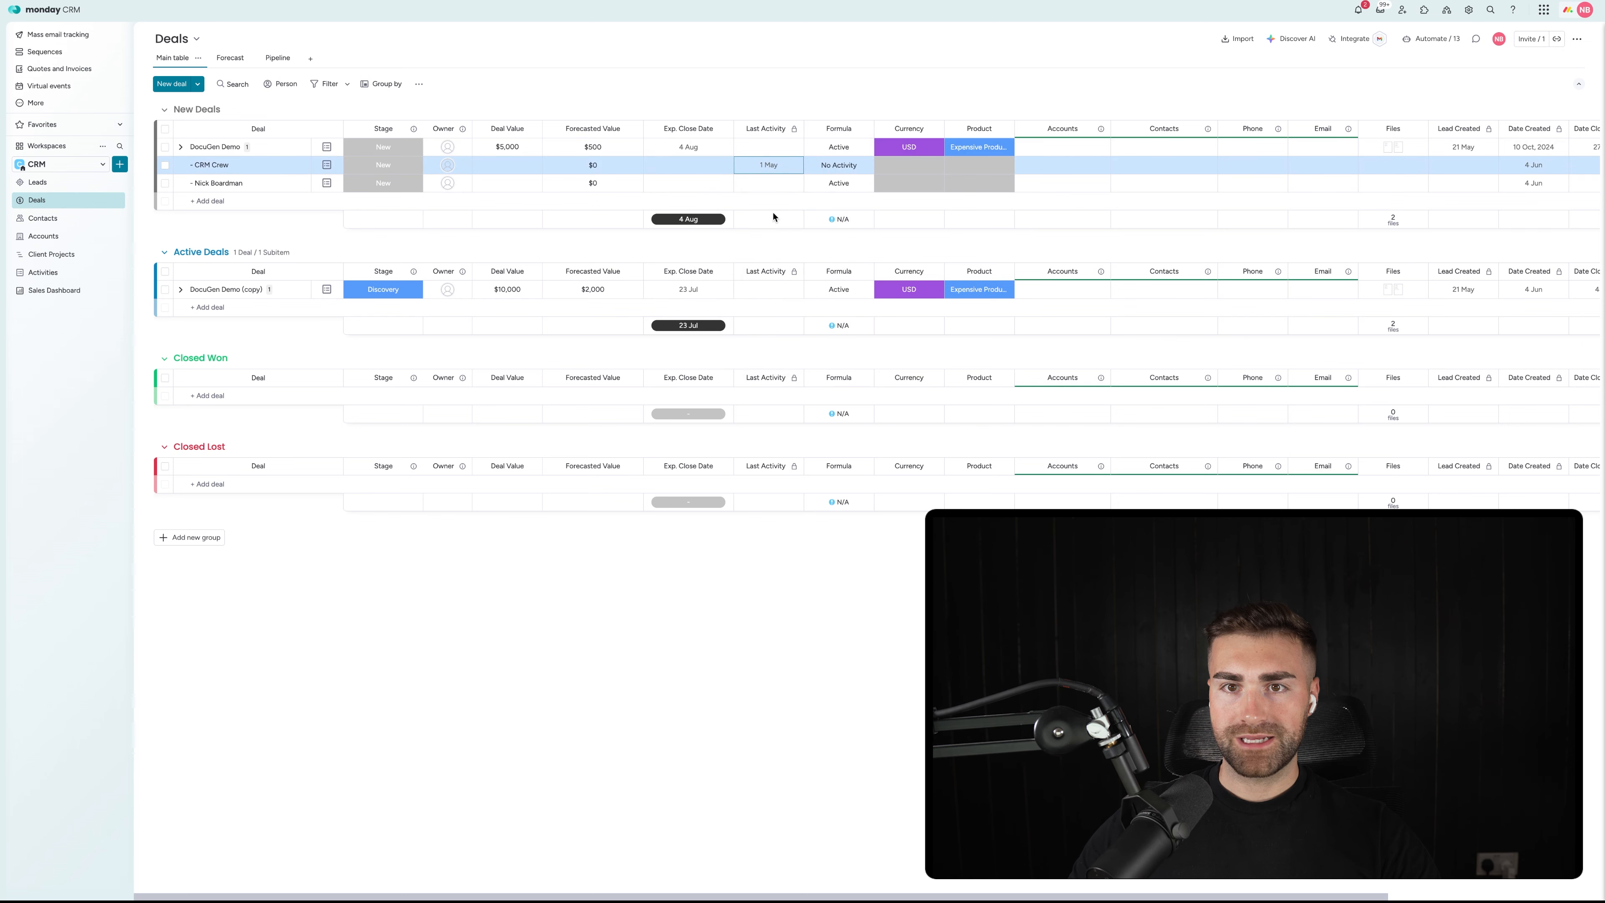
Step: Rename the Formula column to "Deal Activity Status", widen it to fit its title and place it after Currency
left_click(863, 129)
mouse_move(917, 134)
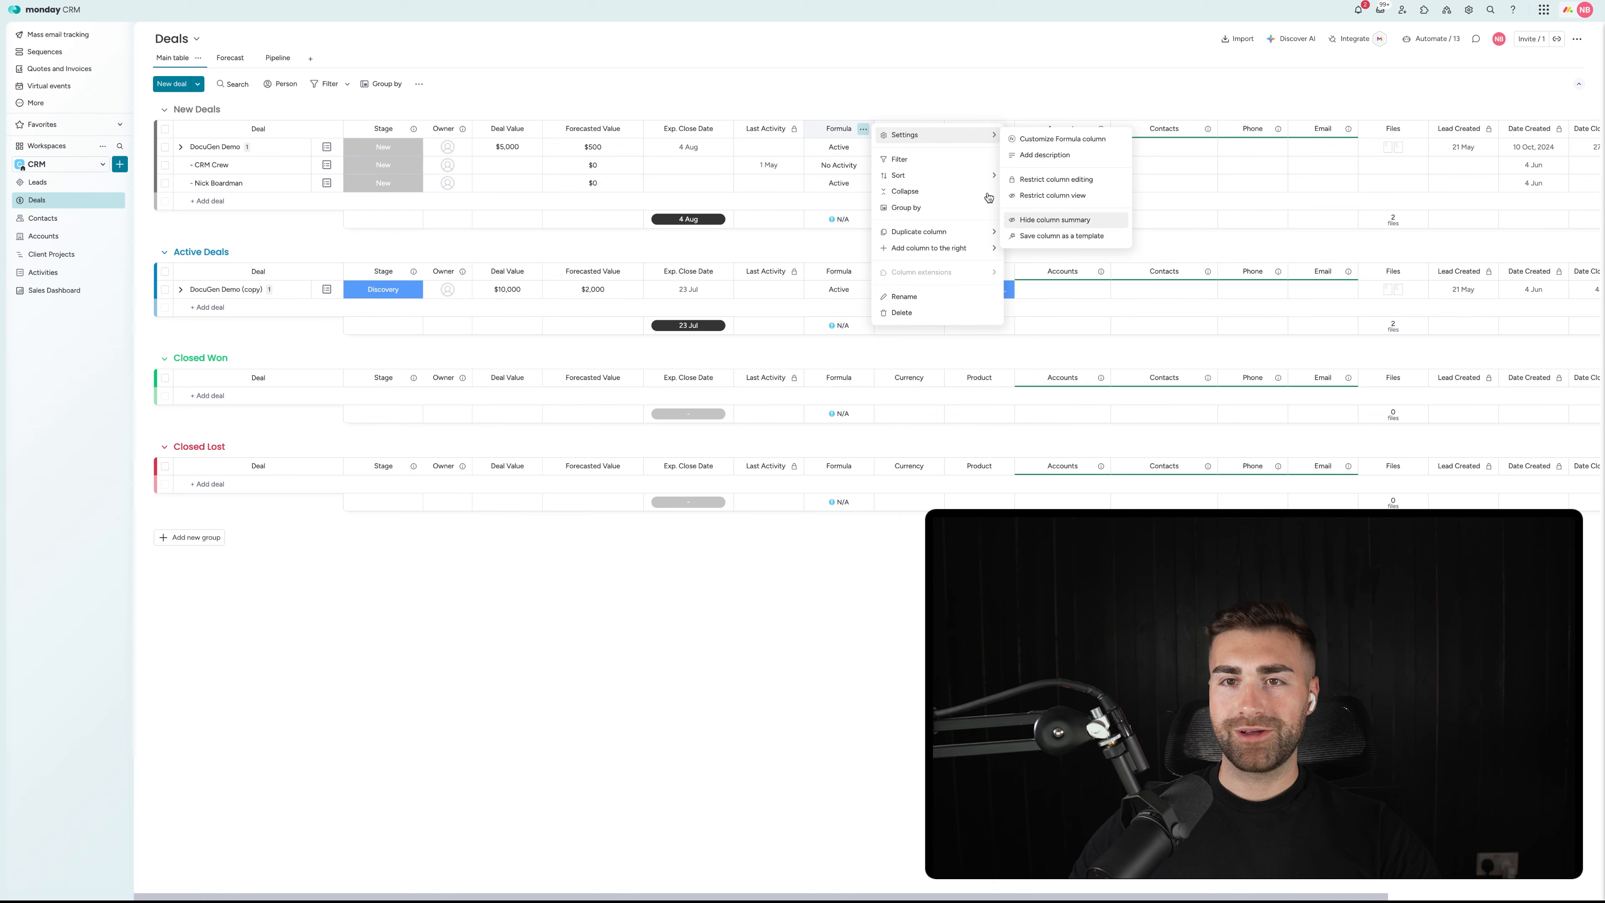
left_click(836, 130)
left_click(836, 130)
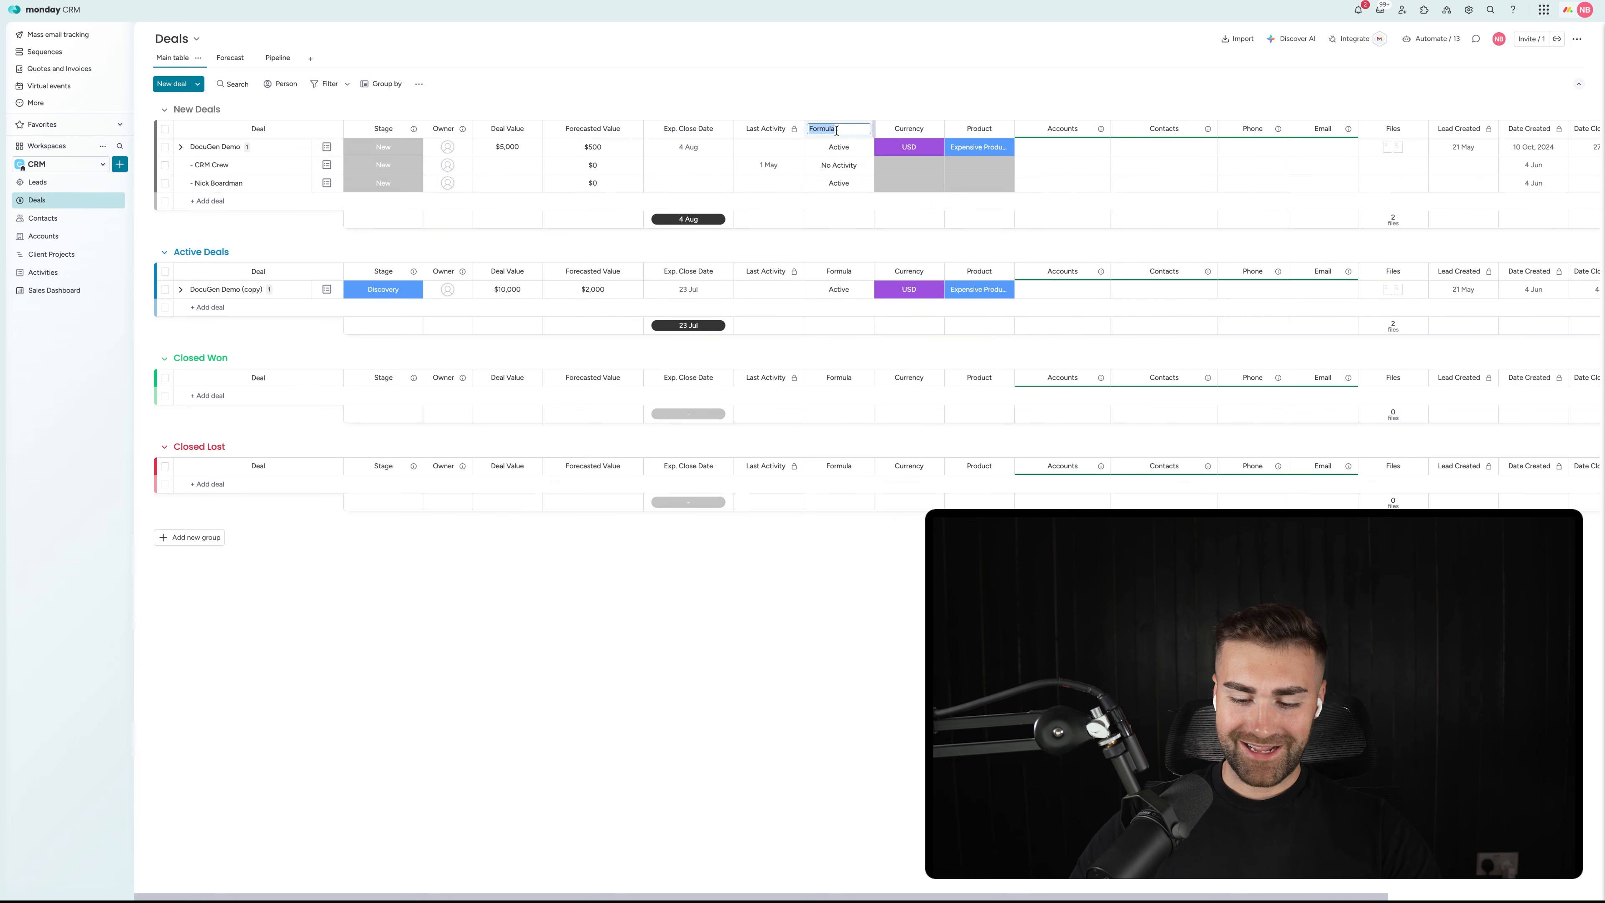
type("Deal Activity ")
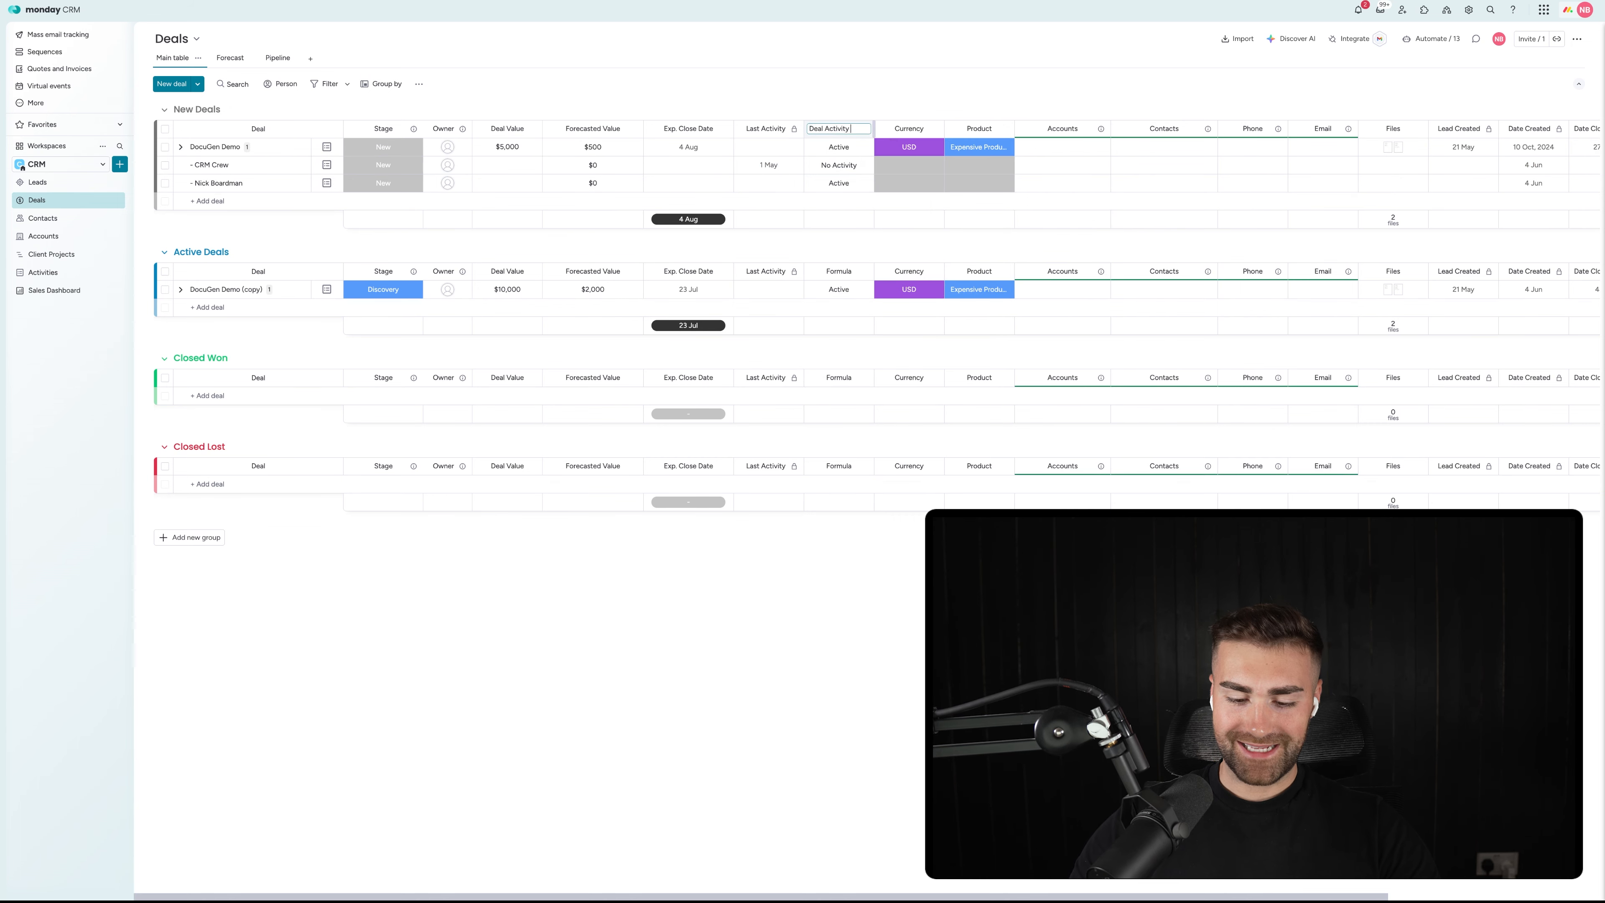
type("Status")
key("Return")
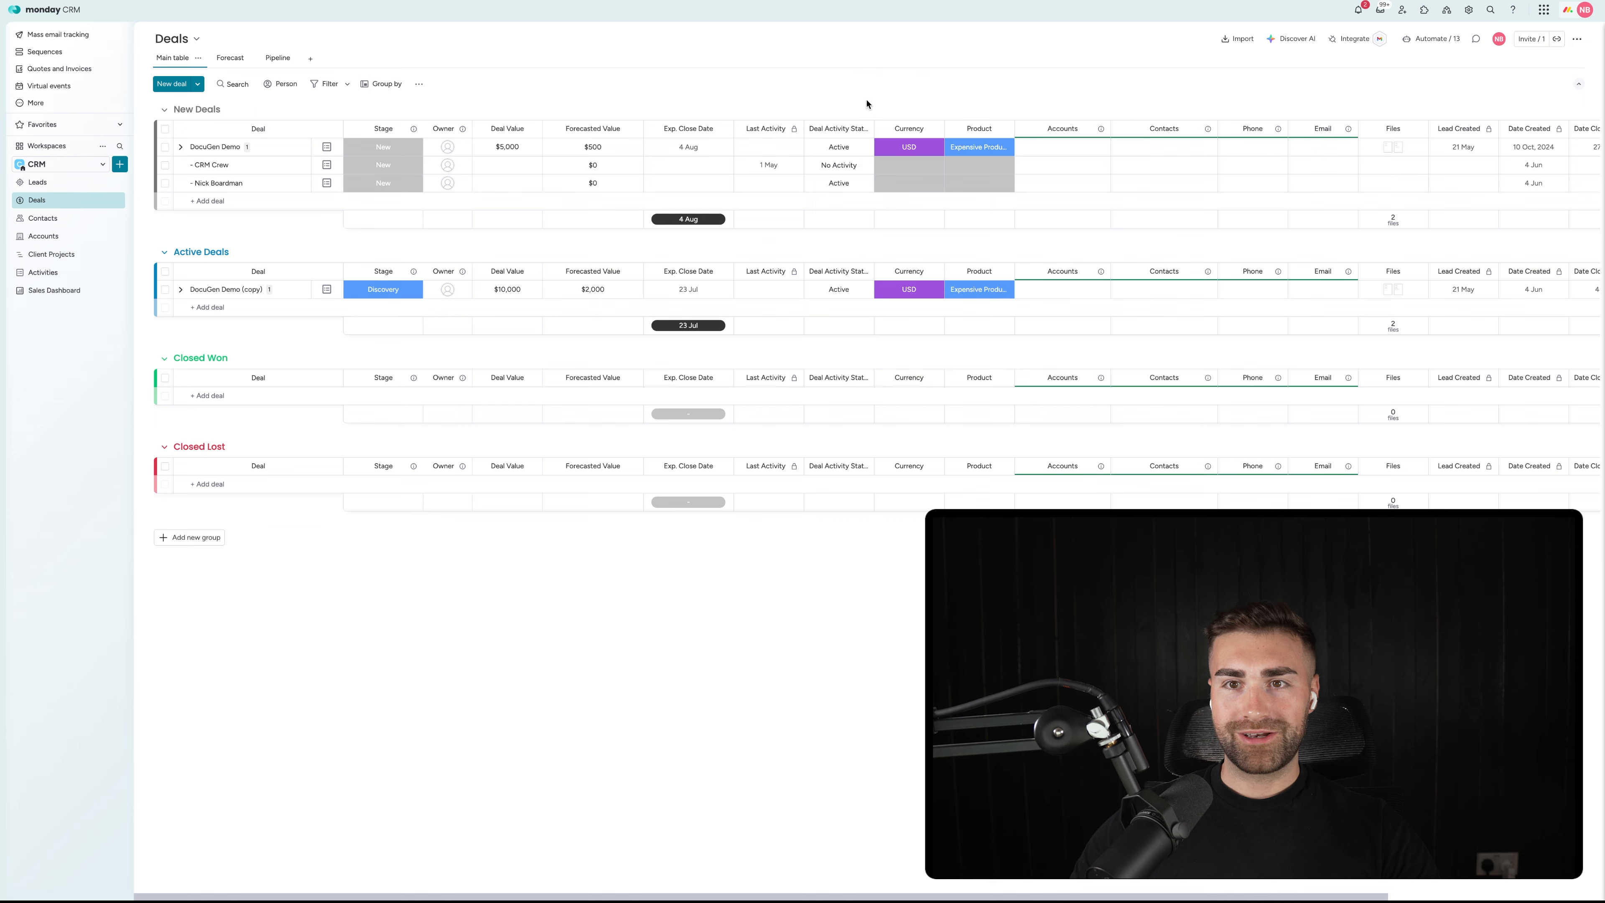
left_click_drag(874, 129, 909, 116)
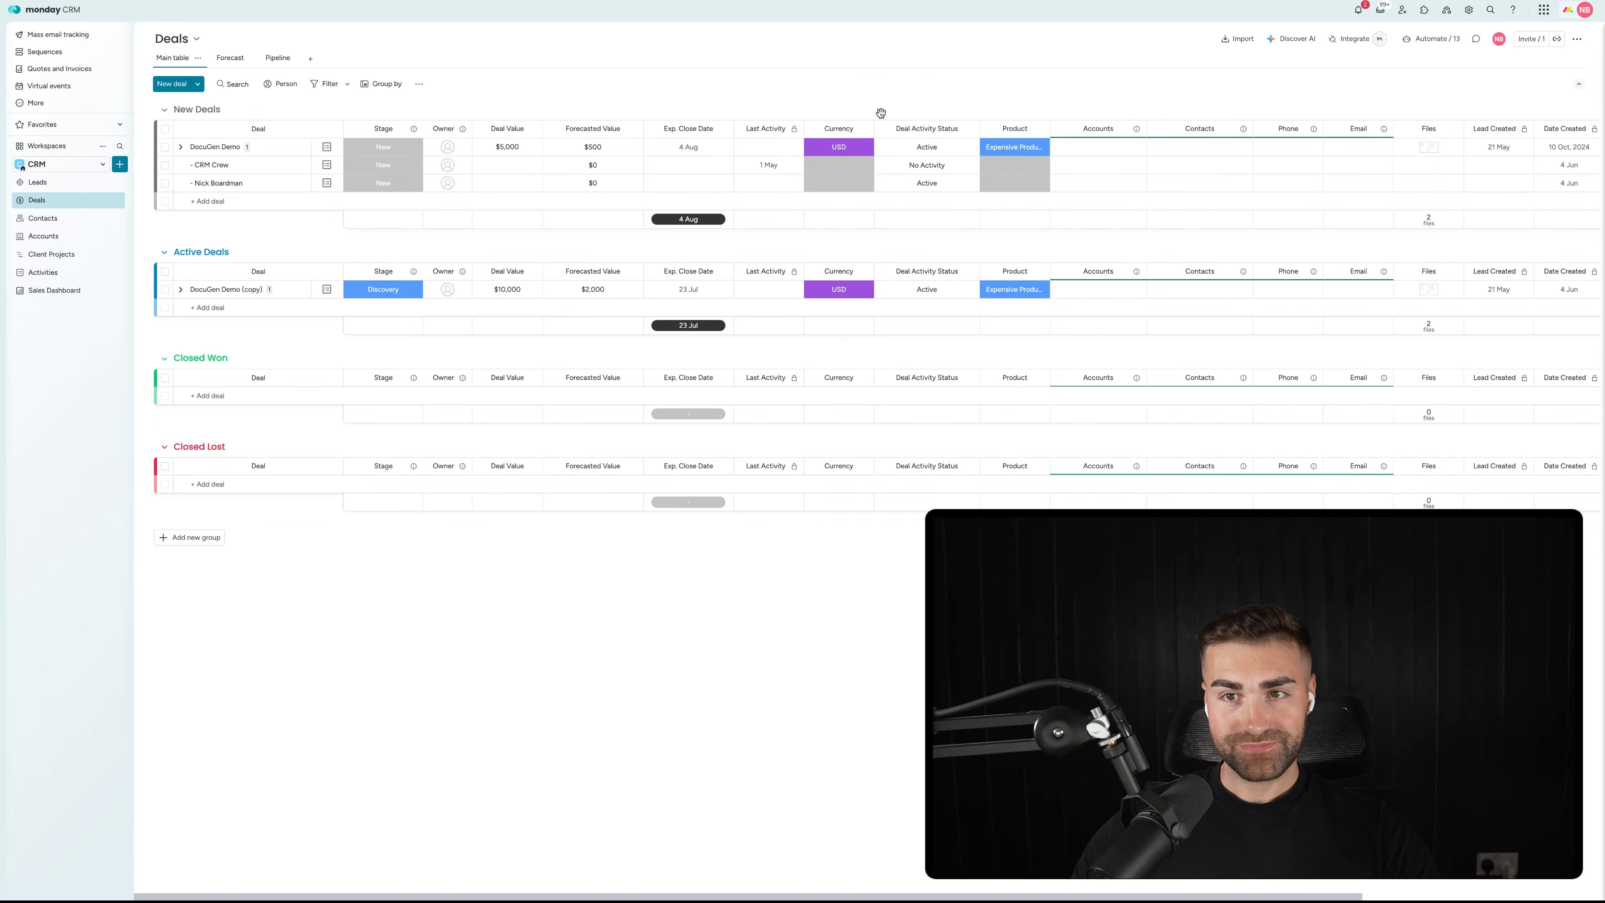
left_click(899, 124)
Step: On the Sales Dashboard, change the table's filter to Deal Activity Status is No Activity and save it
left_click(57, 292)
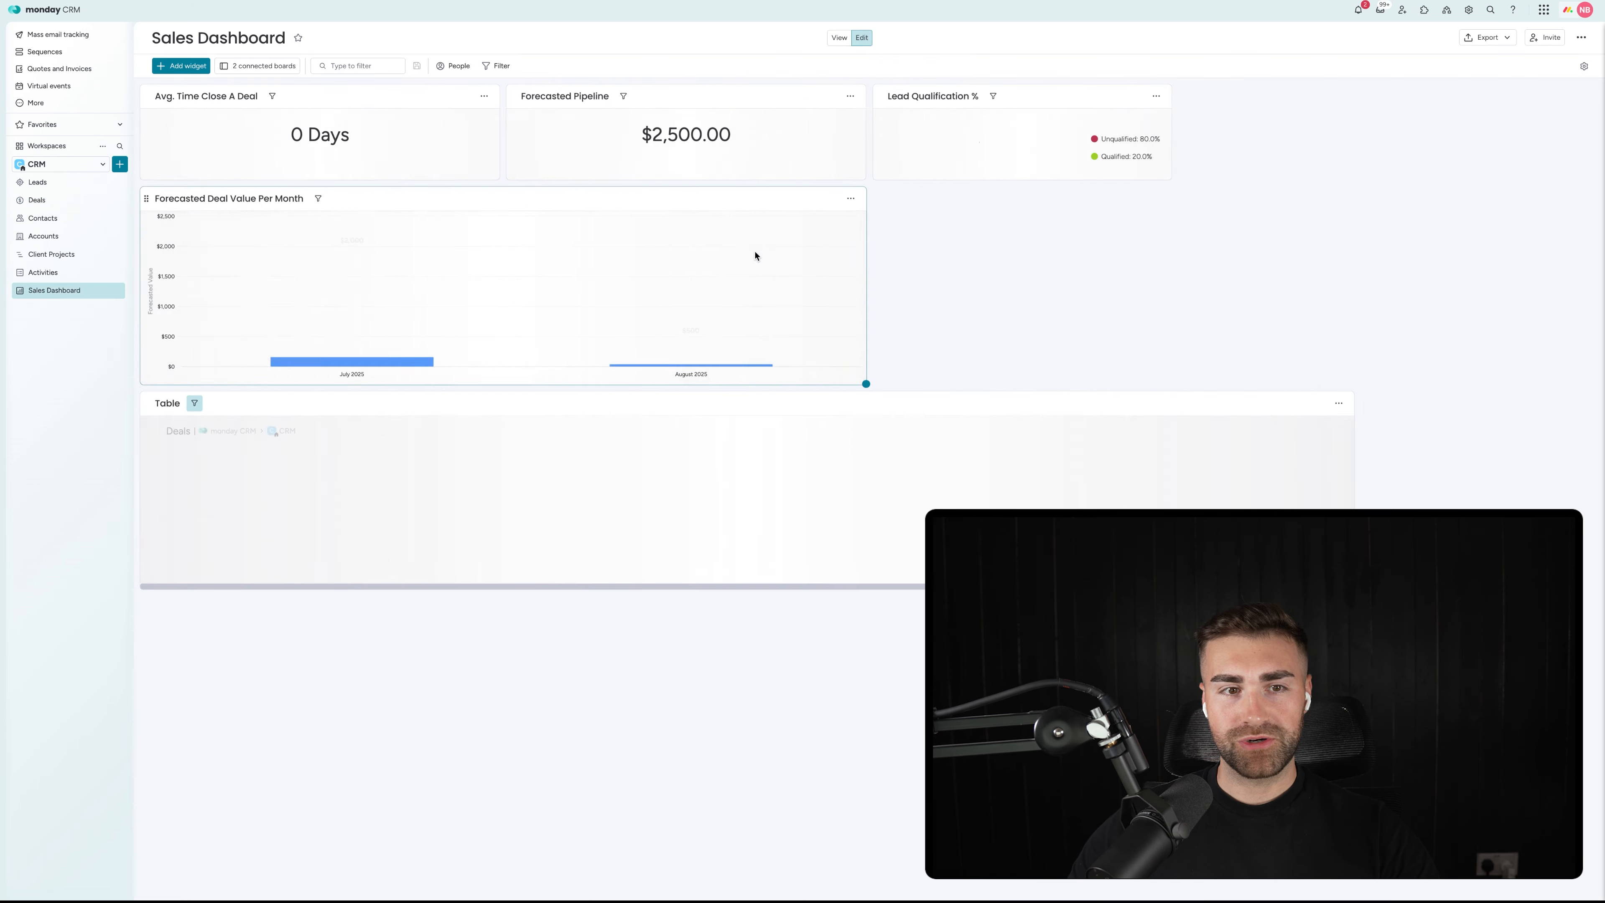
left_click(195, 403)
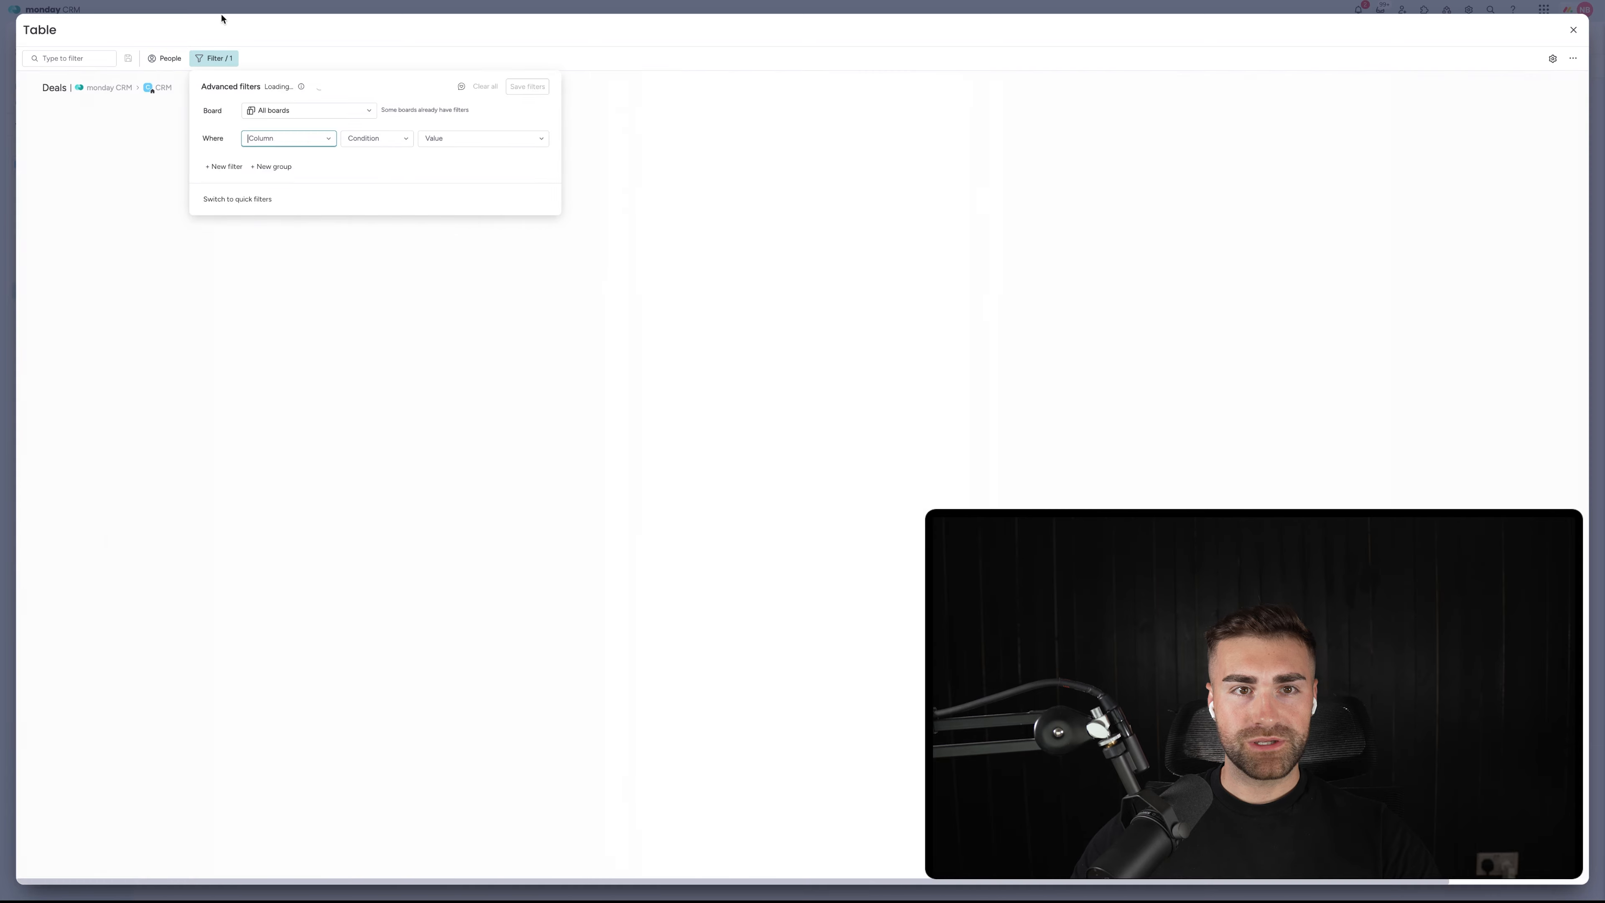
left_click(283, 139)
scroll(283, 259, "down", 1)
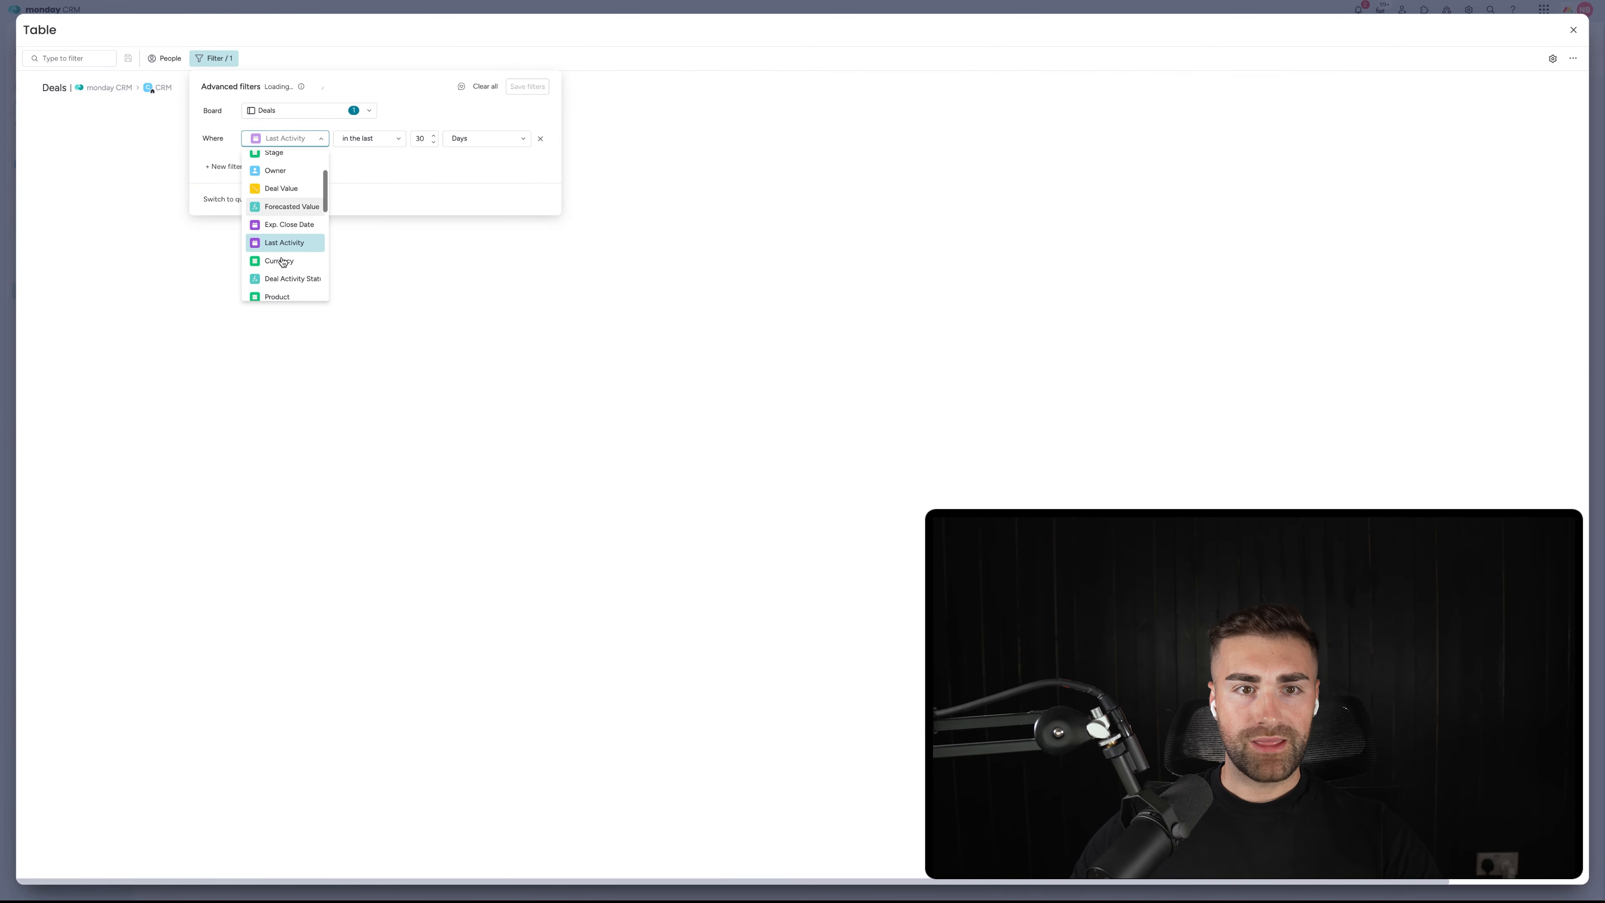
left_click(283, 276)
left_click(423, 138)
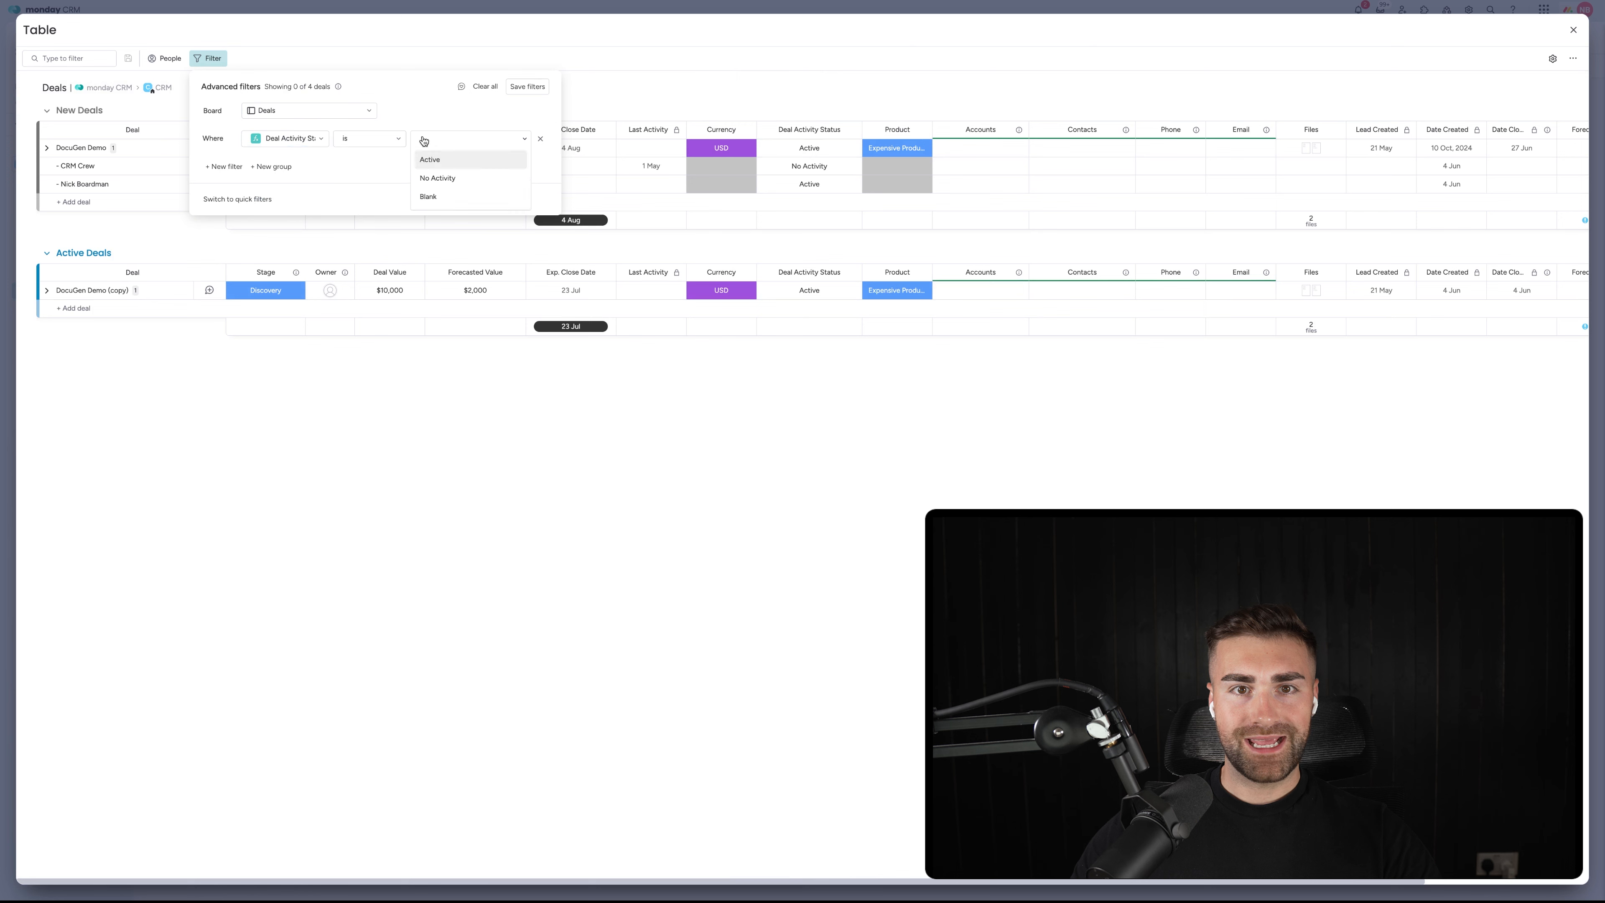
left_click(448, 179)
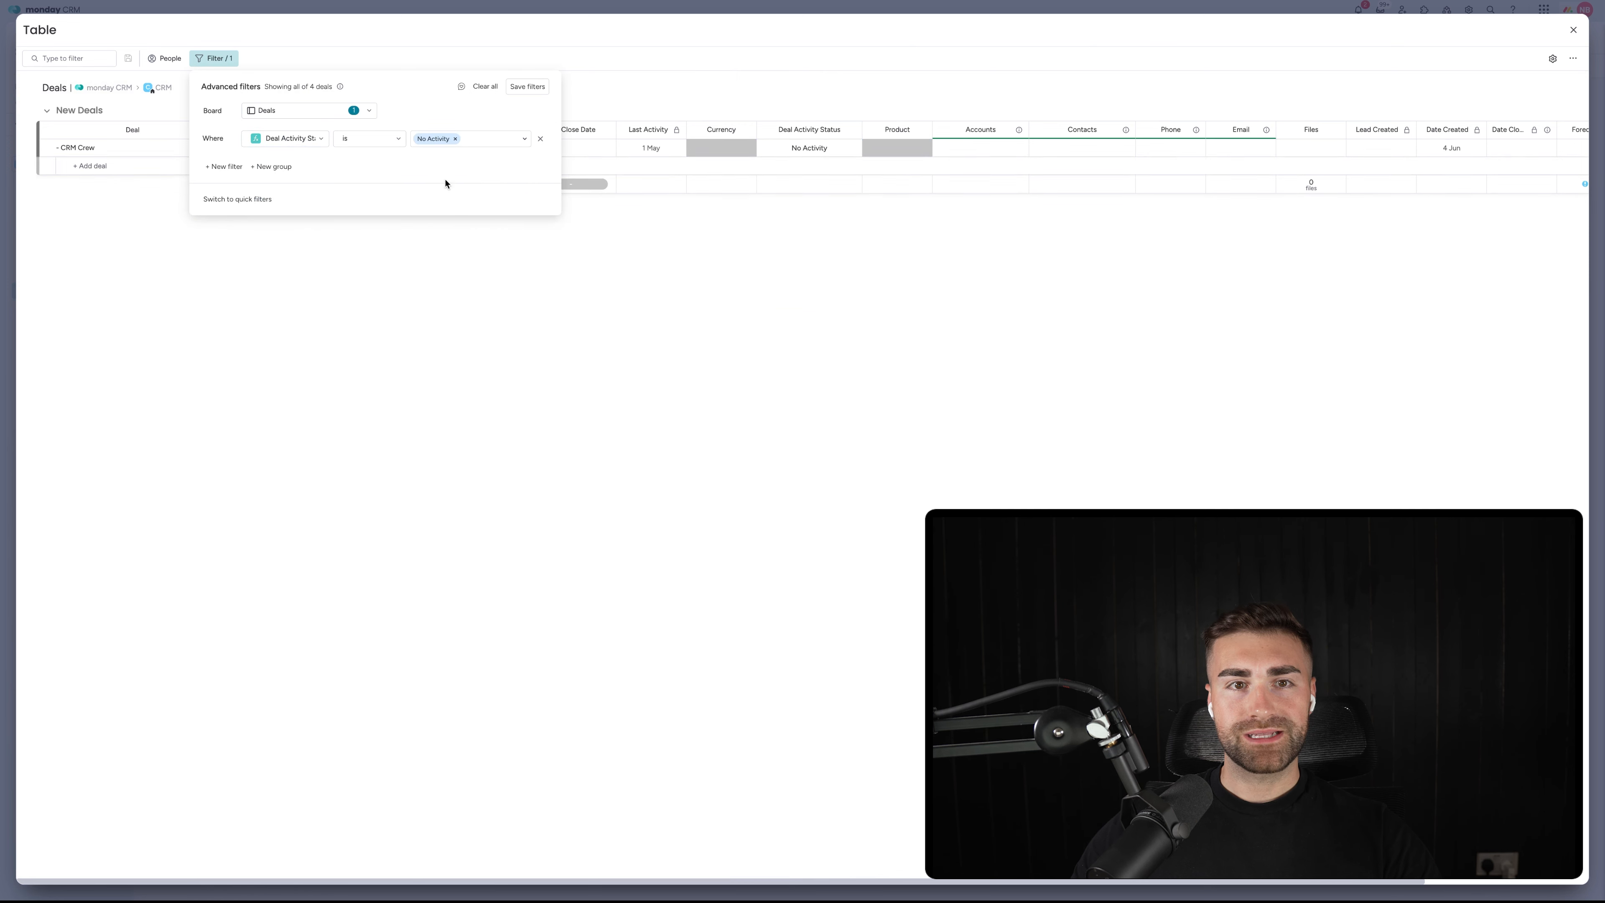
left_click(530, 86)
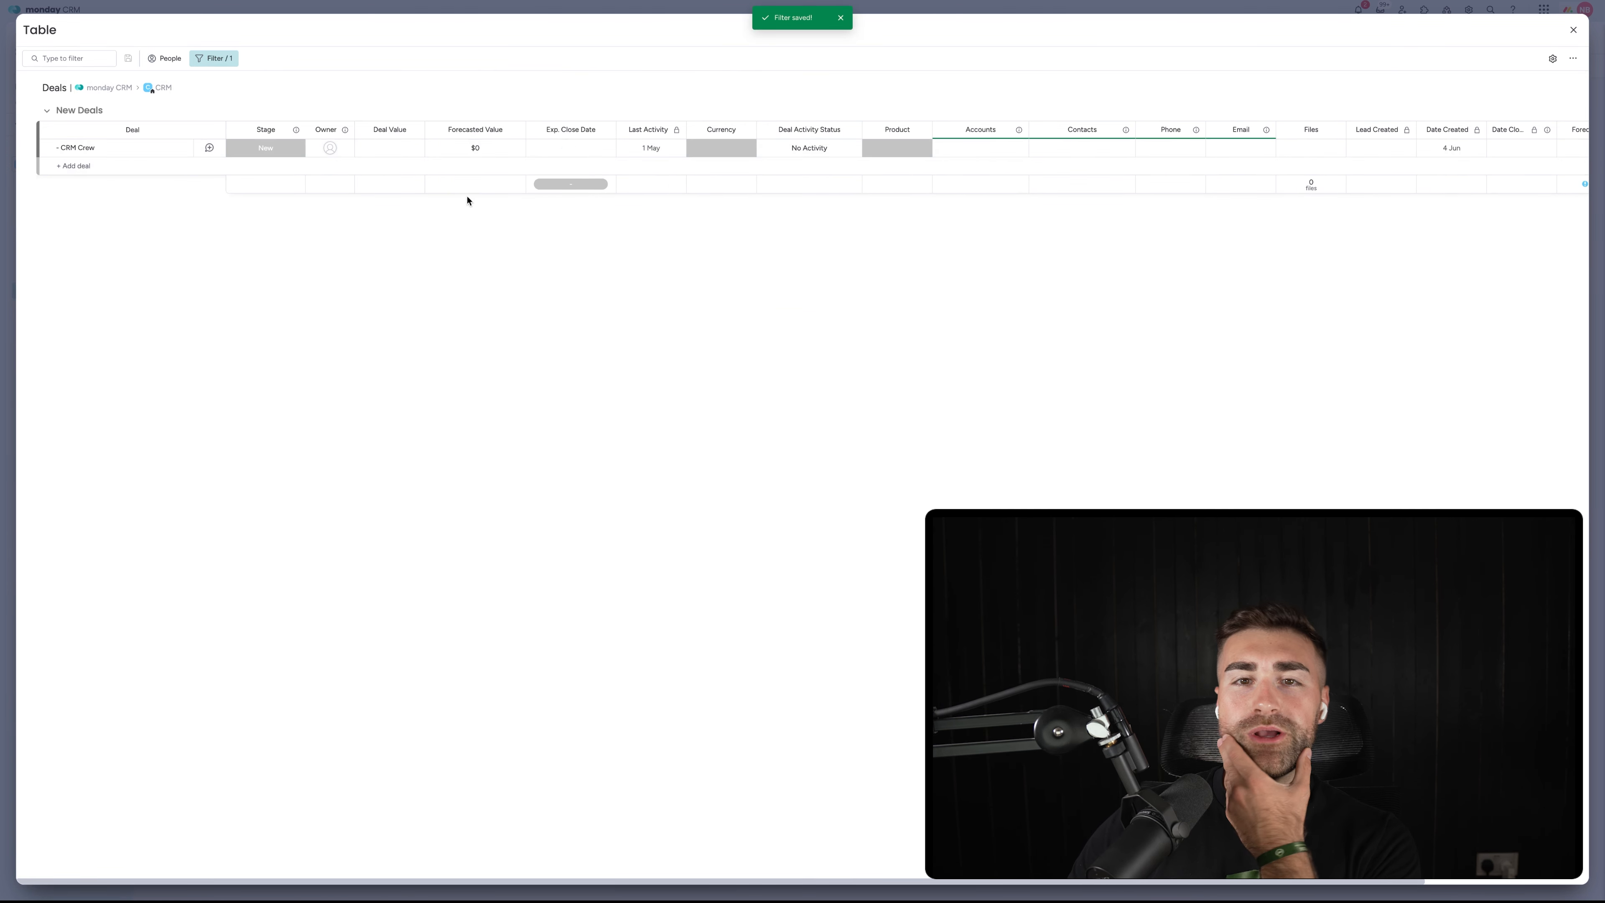
Step: Change the CRM Crew deal's Last Activity to 22 May in the table widget and return to the dashboard
left_click(654, 148)
left_click(651, 298)
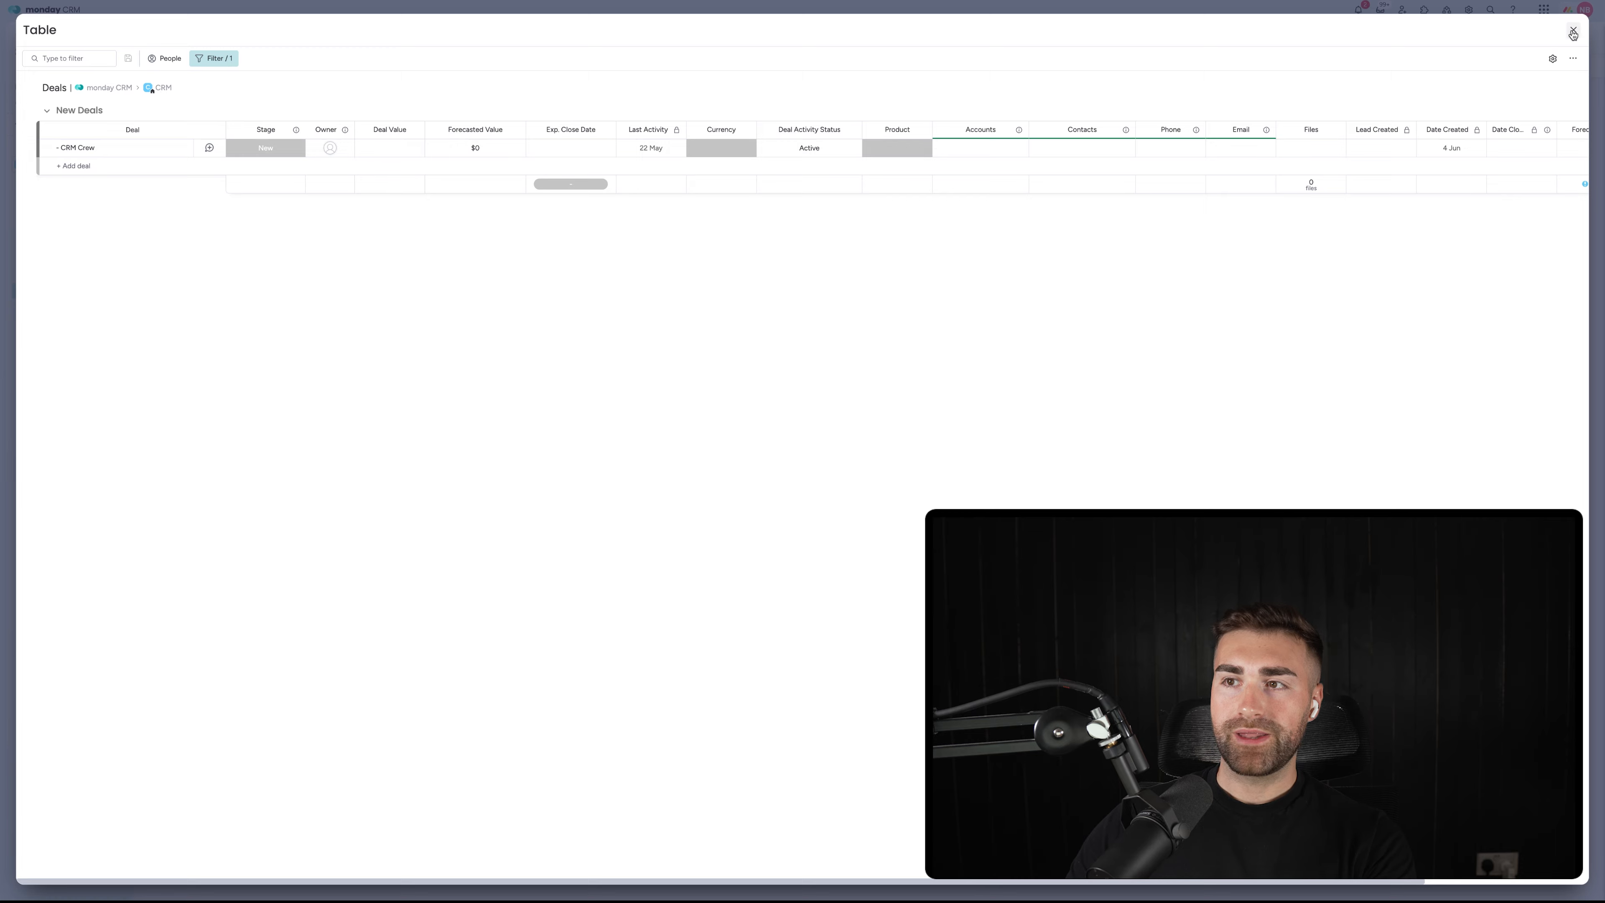
key("Escape")
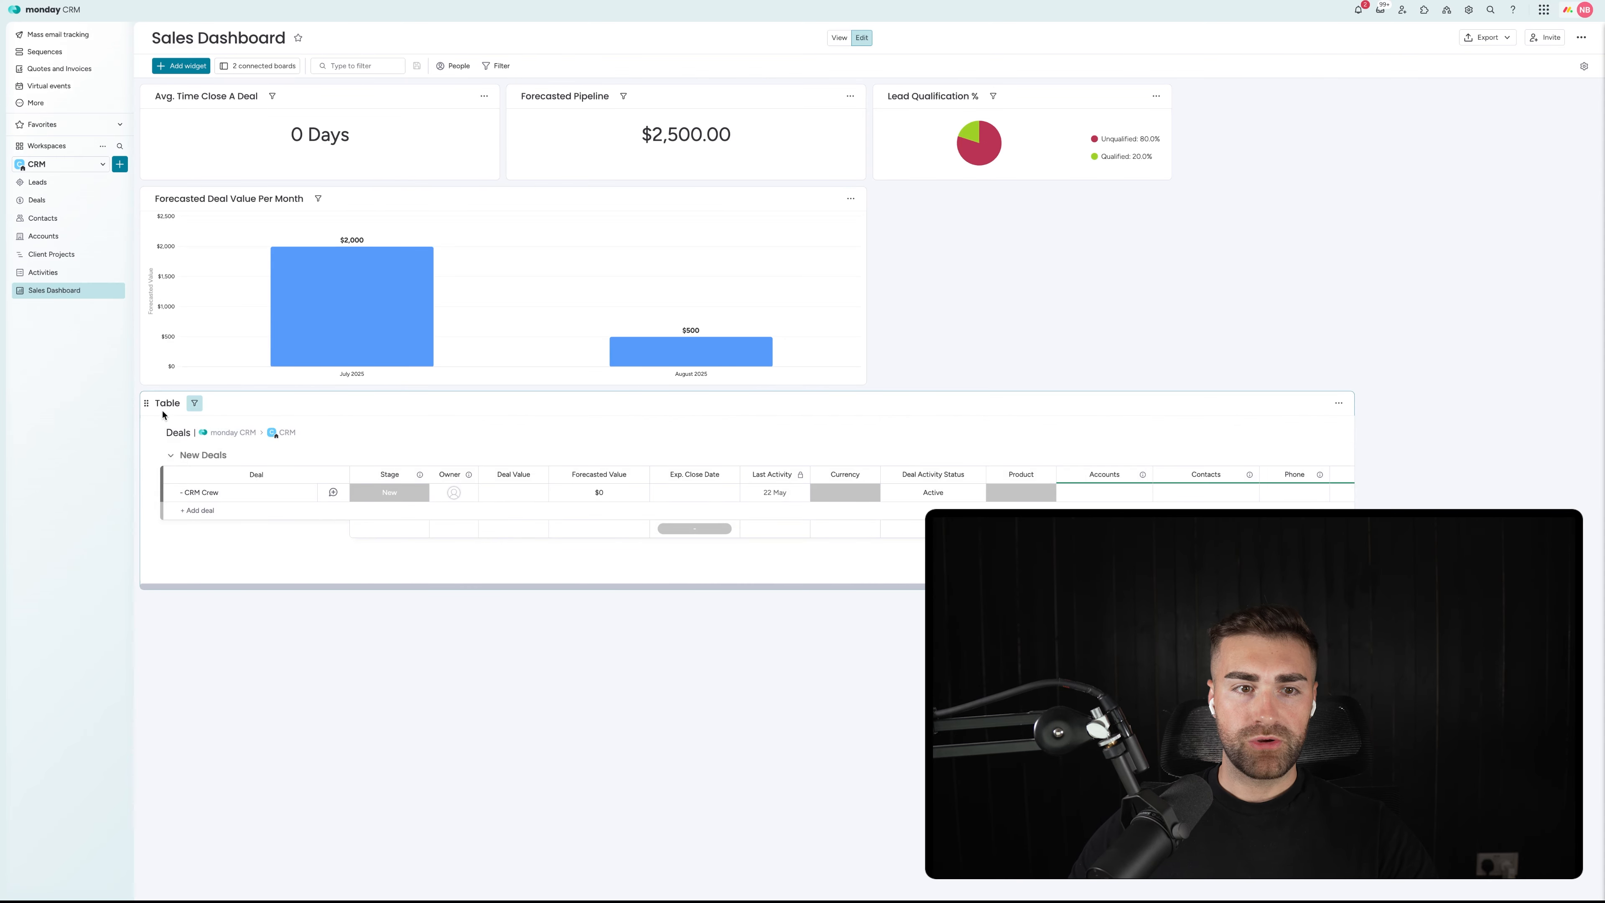
Step: Rename the table widget to "Deals With No Activity" and narrow it to match the Forecasted Deal Value Per Month chart's width
left_click(167, 402)
key("super+r")
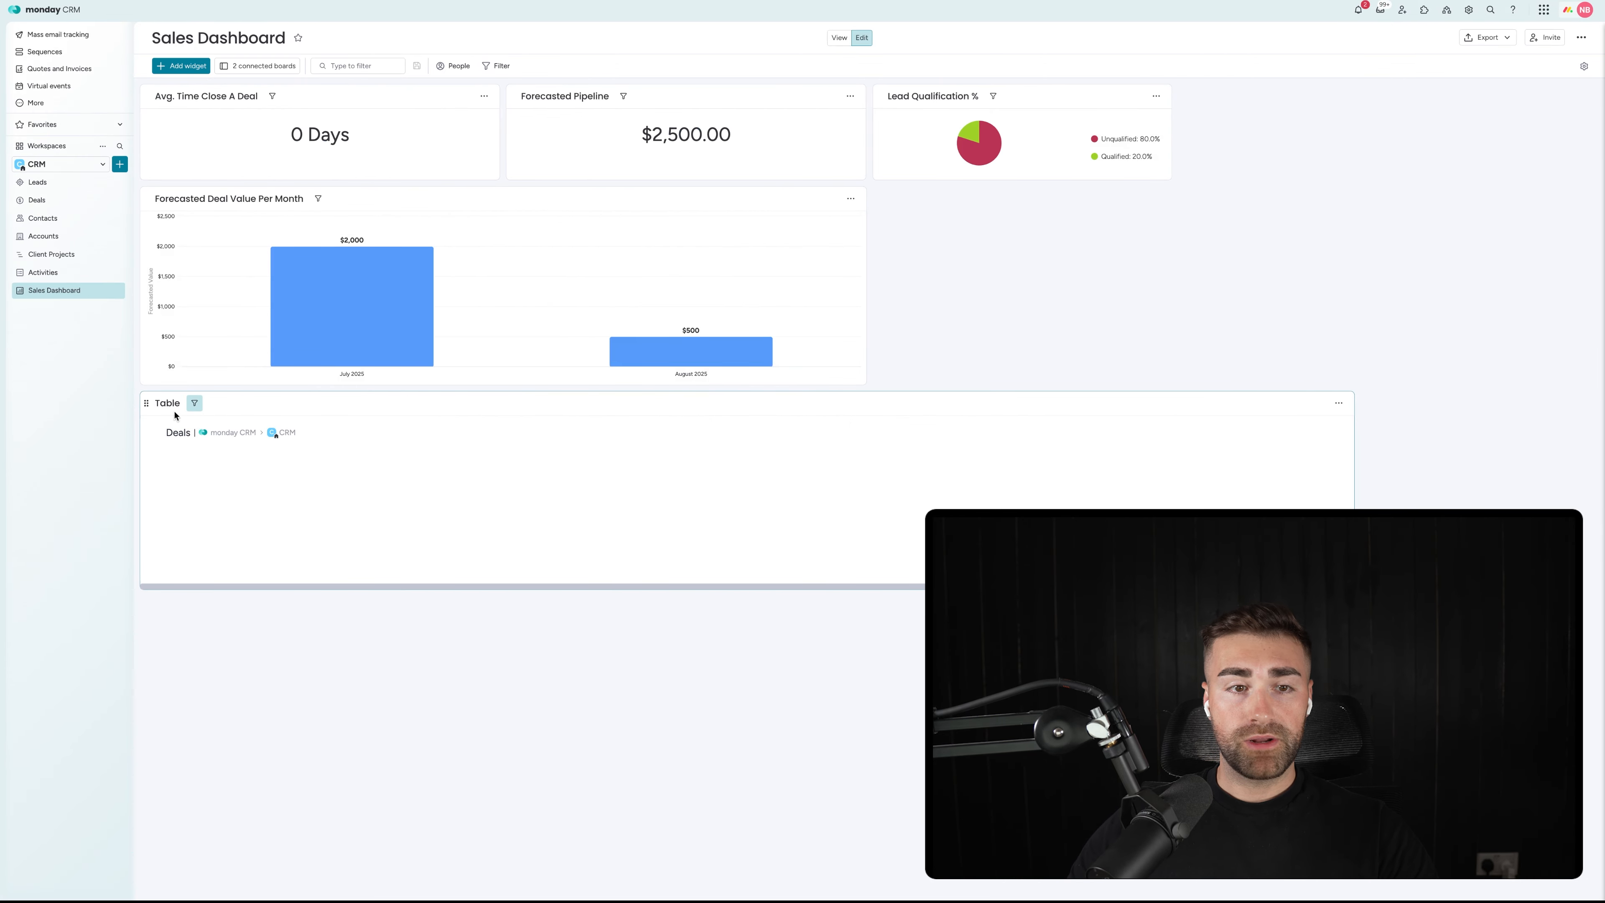
left_click(170, 405)
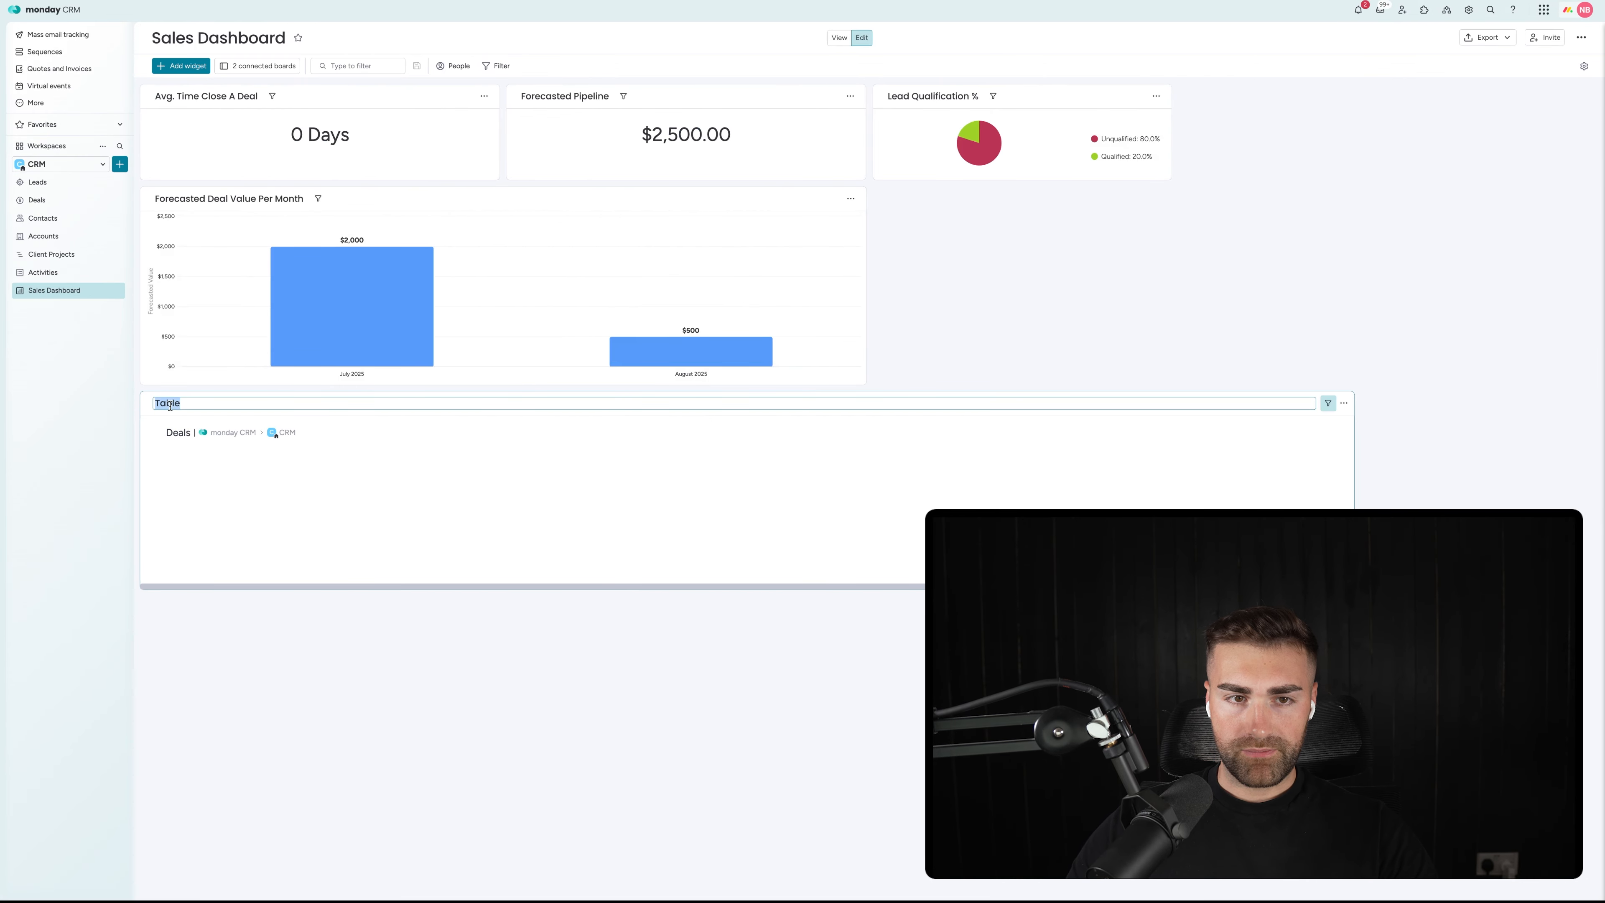
type("Deals")
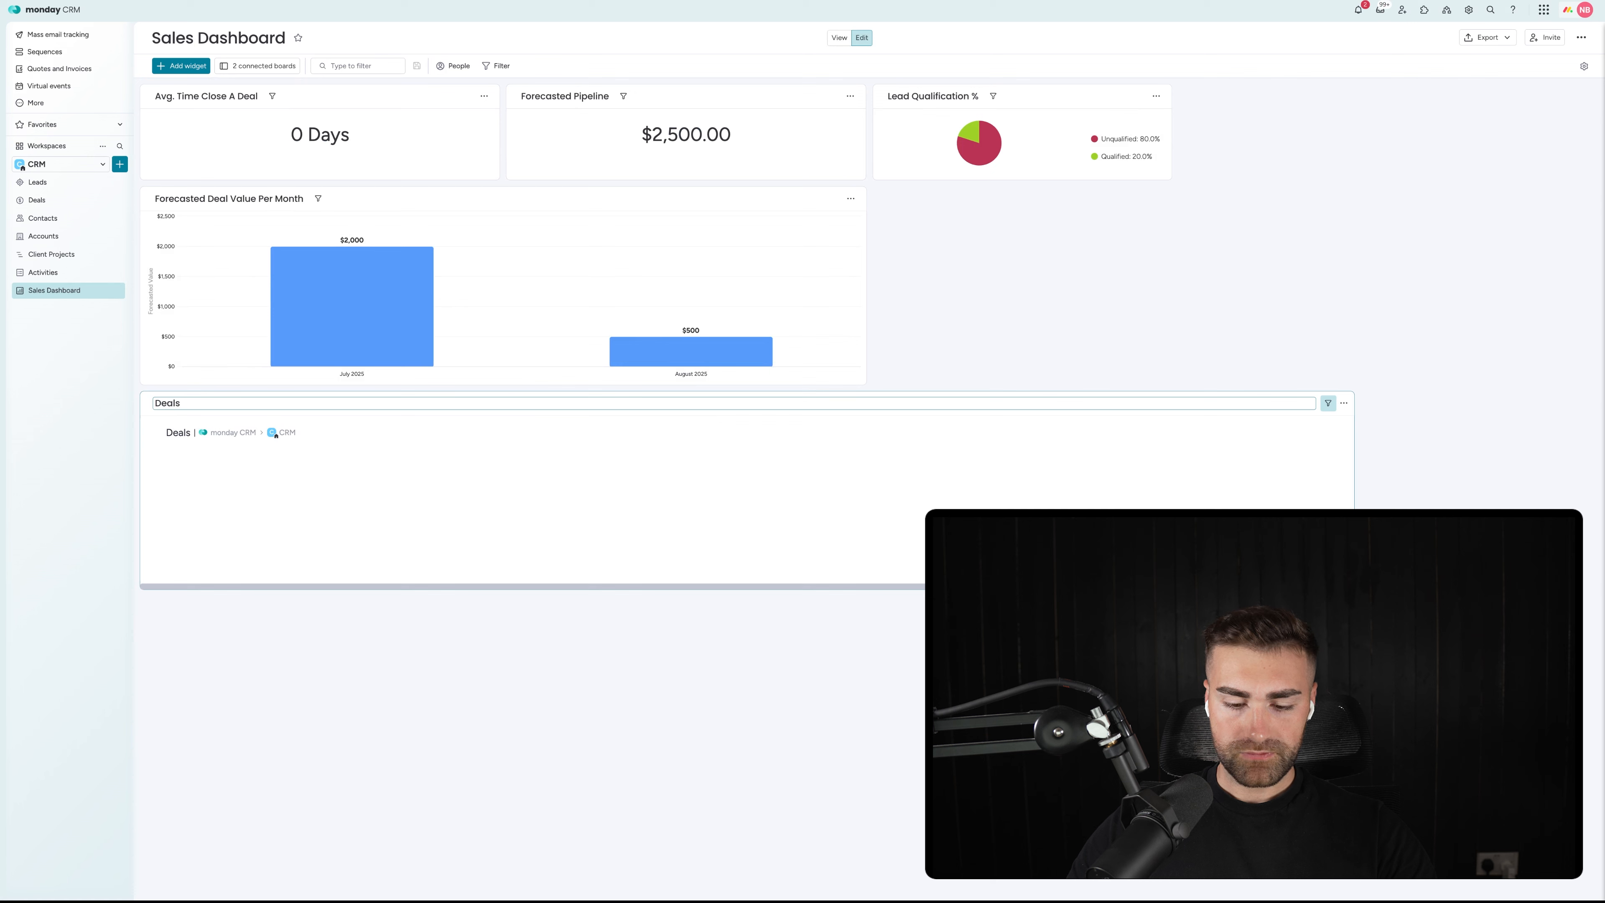
type(" With No Activity")
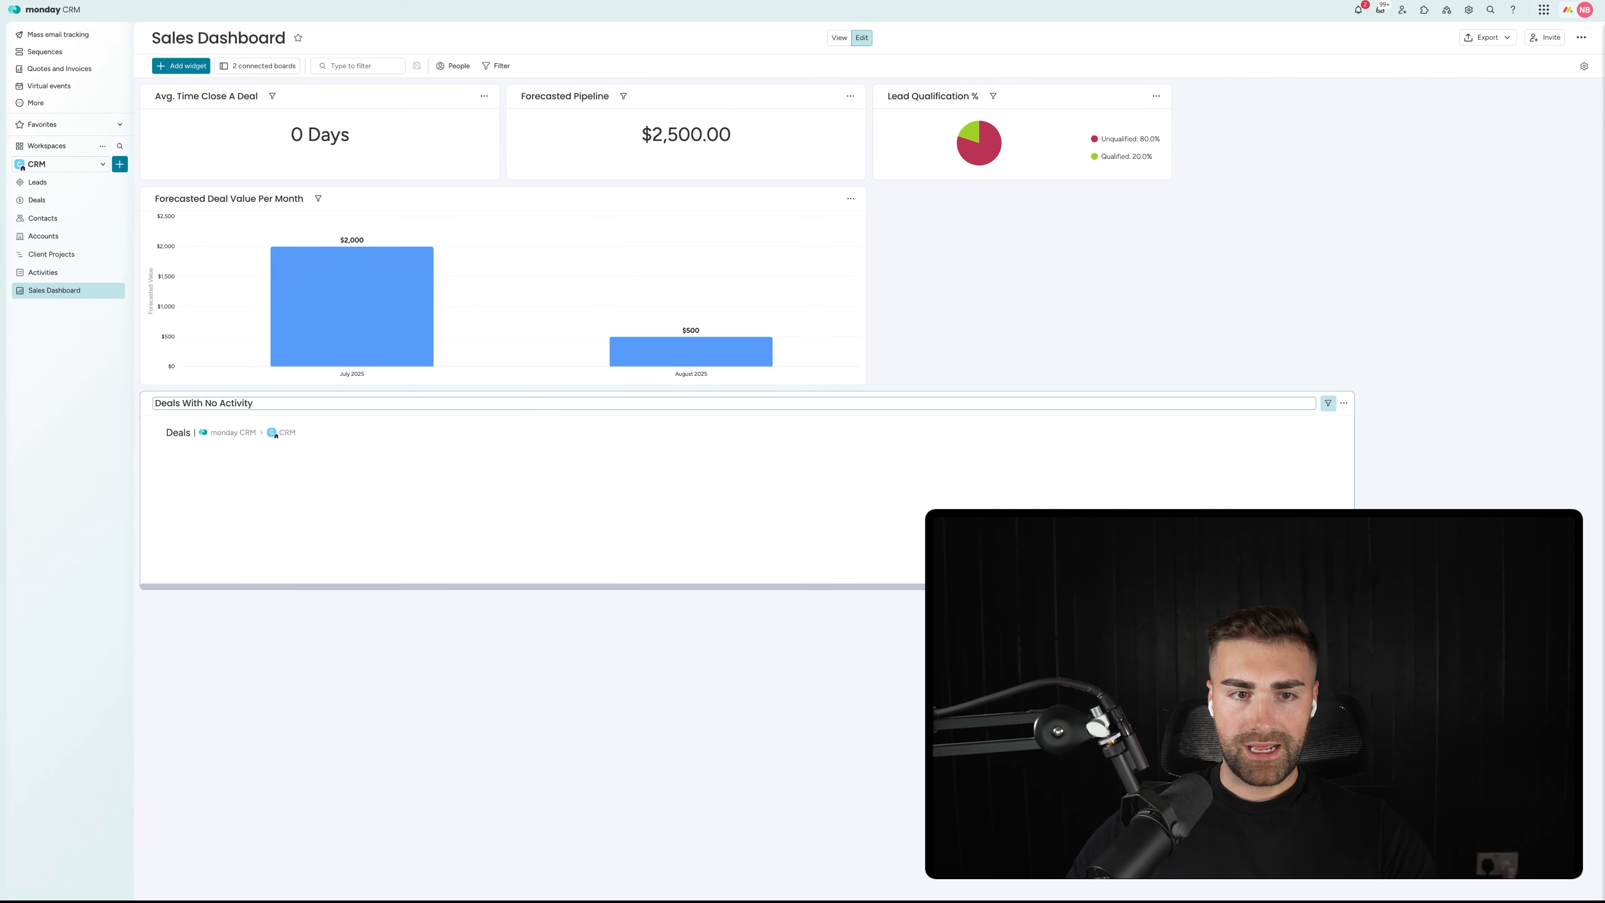
key("Return")
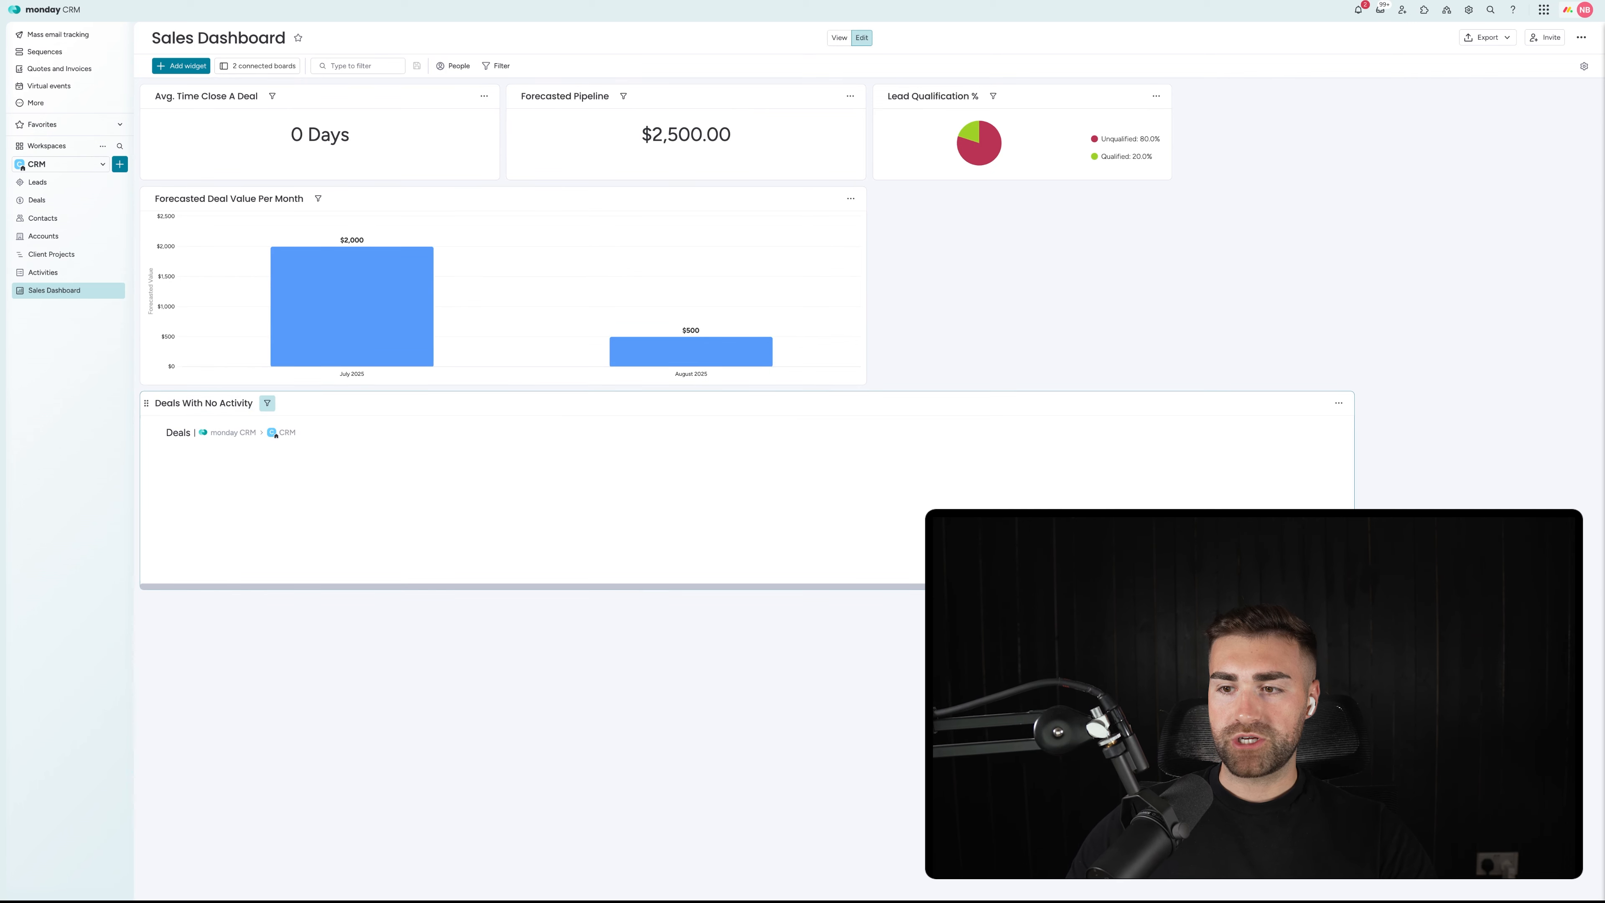
left_click_drag(1351, 563, 870, 560)
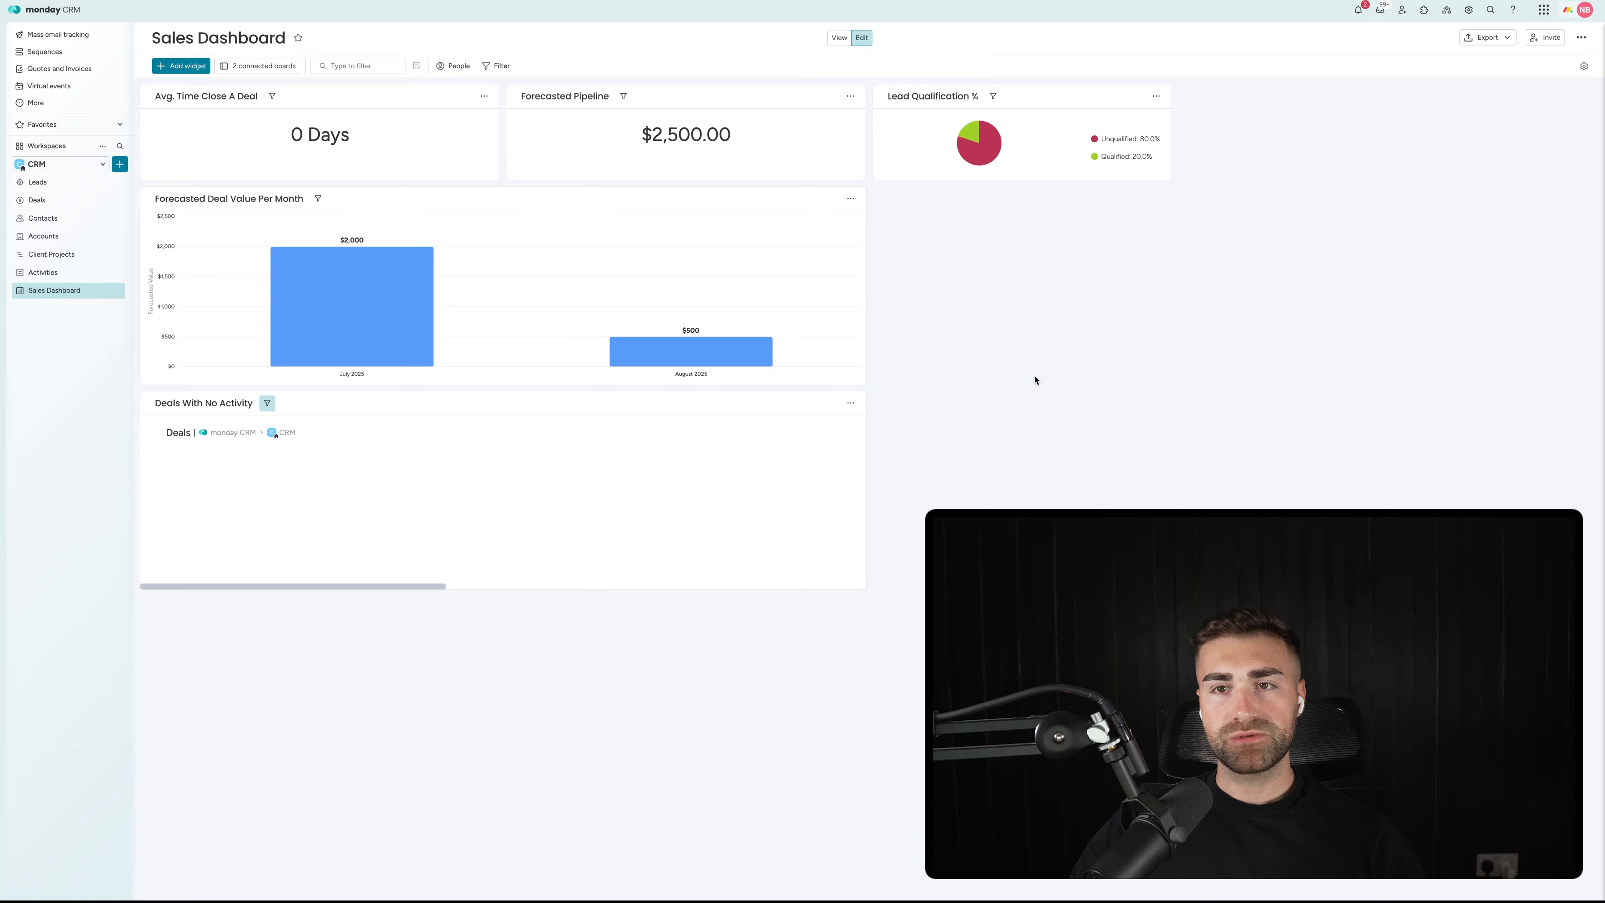
Step: On the Deals board, add a Status column after Product and name it "Loss Reason"
left_click(63, 201)
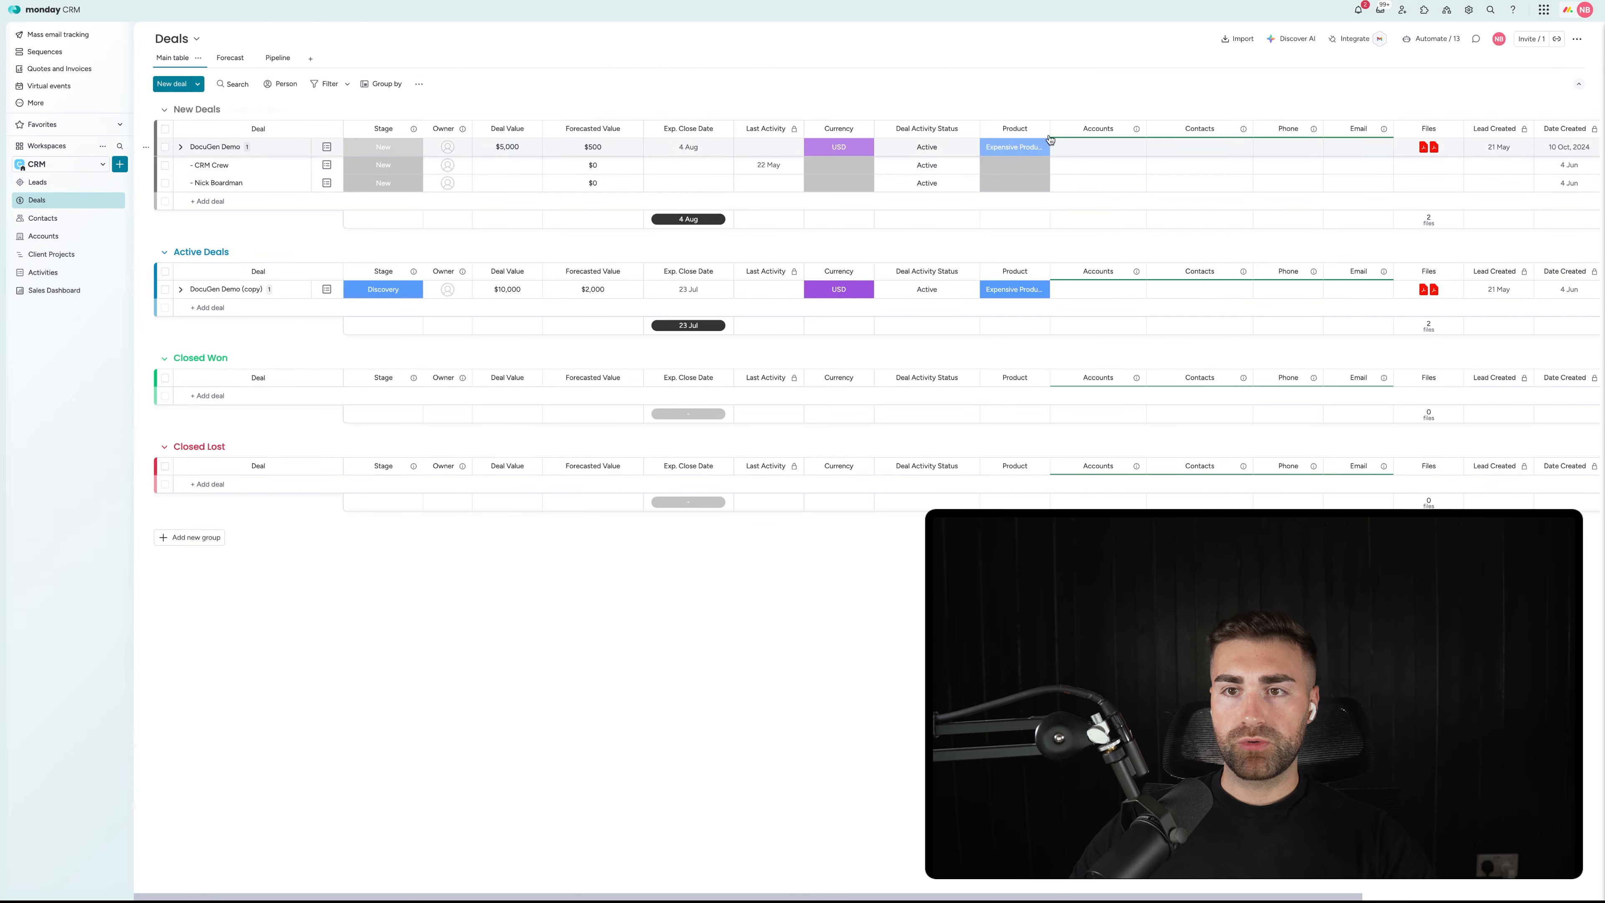
left_click(1039, 129)
mouse_move(1131, 264)
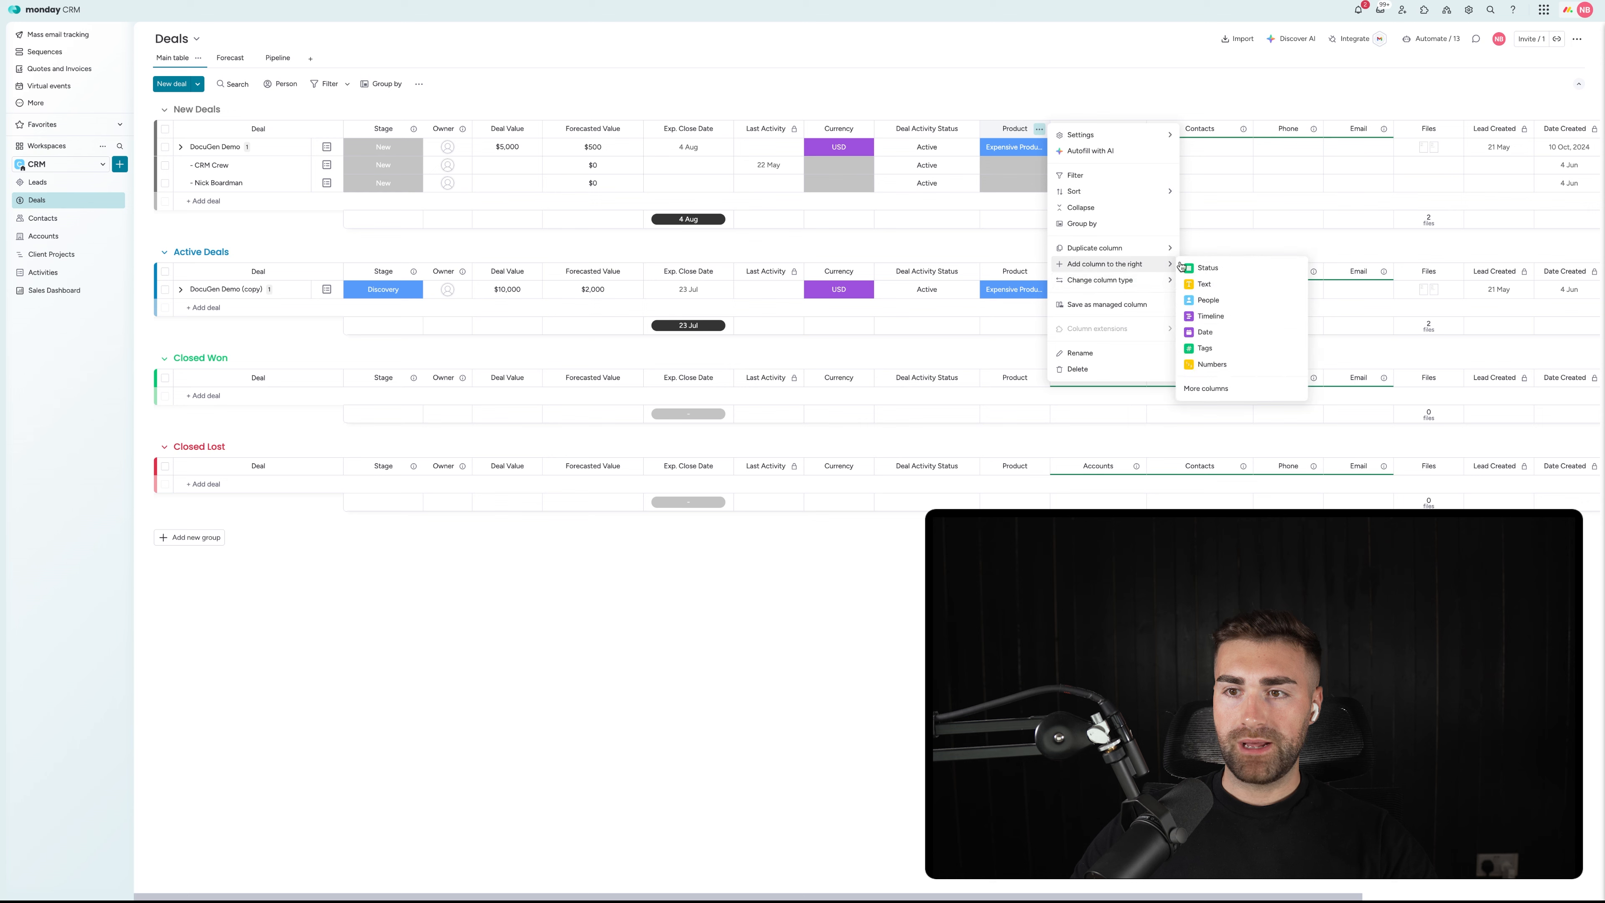
left_click(1206, 267)
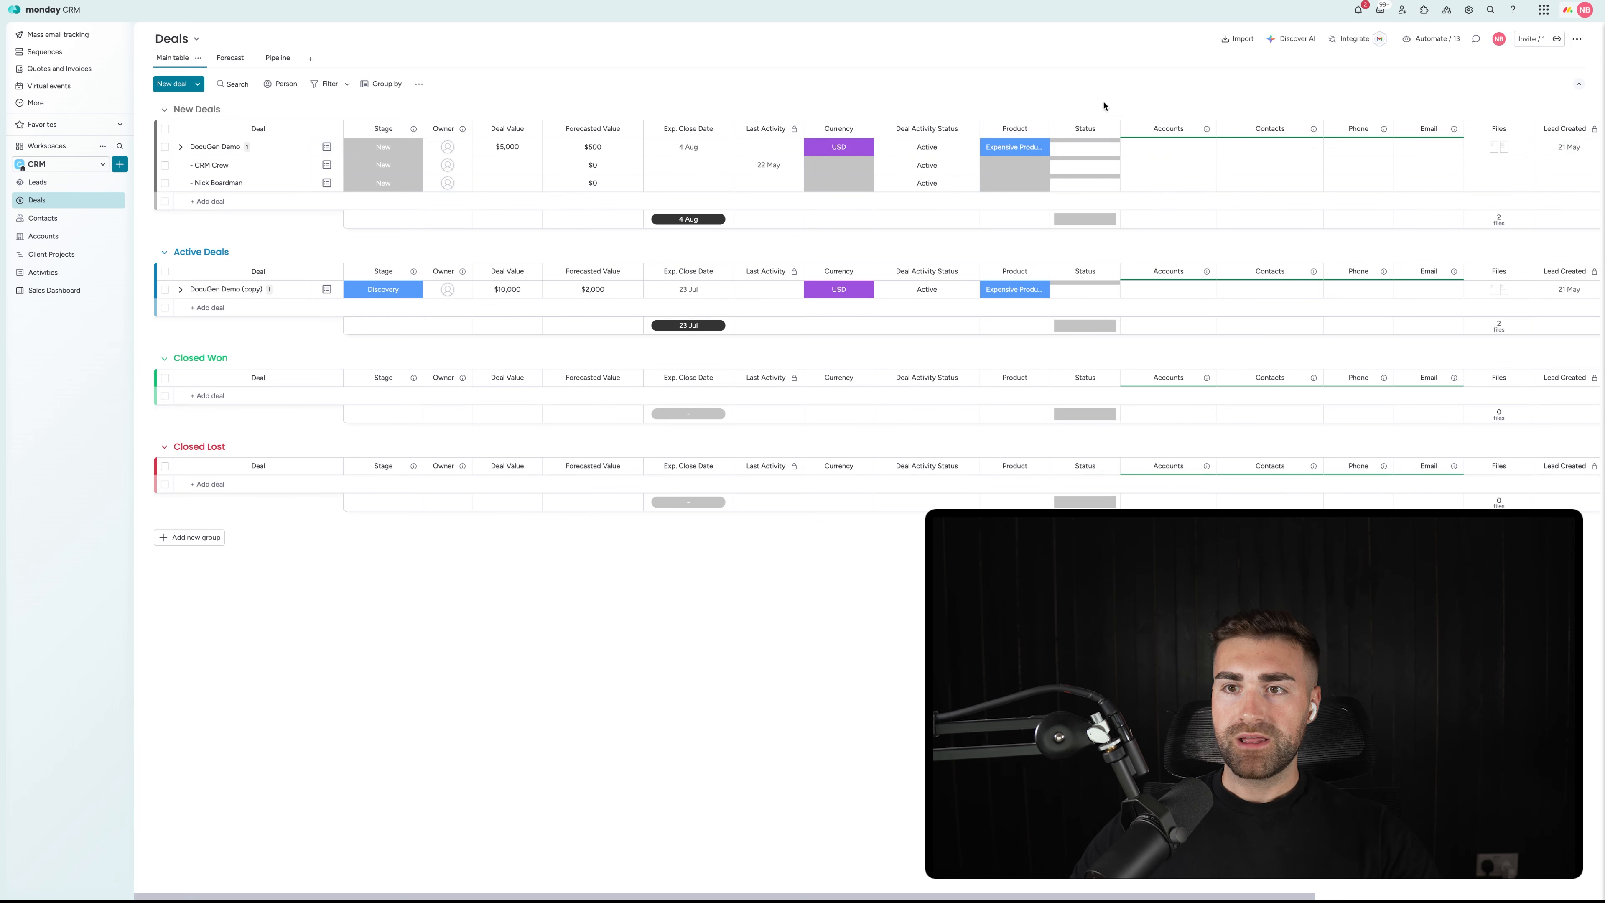
left_click(1087, 129)
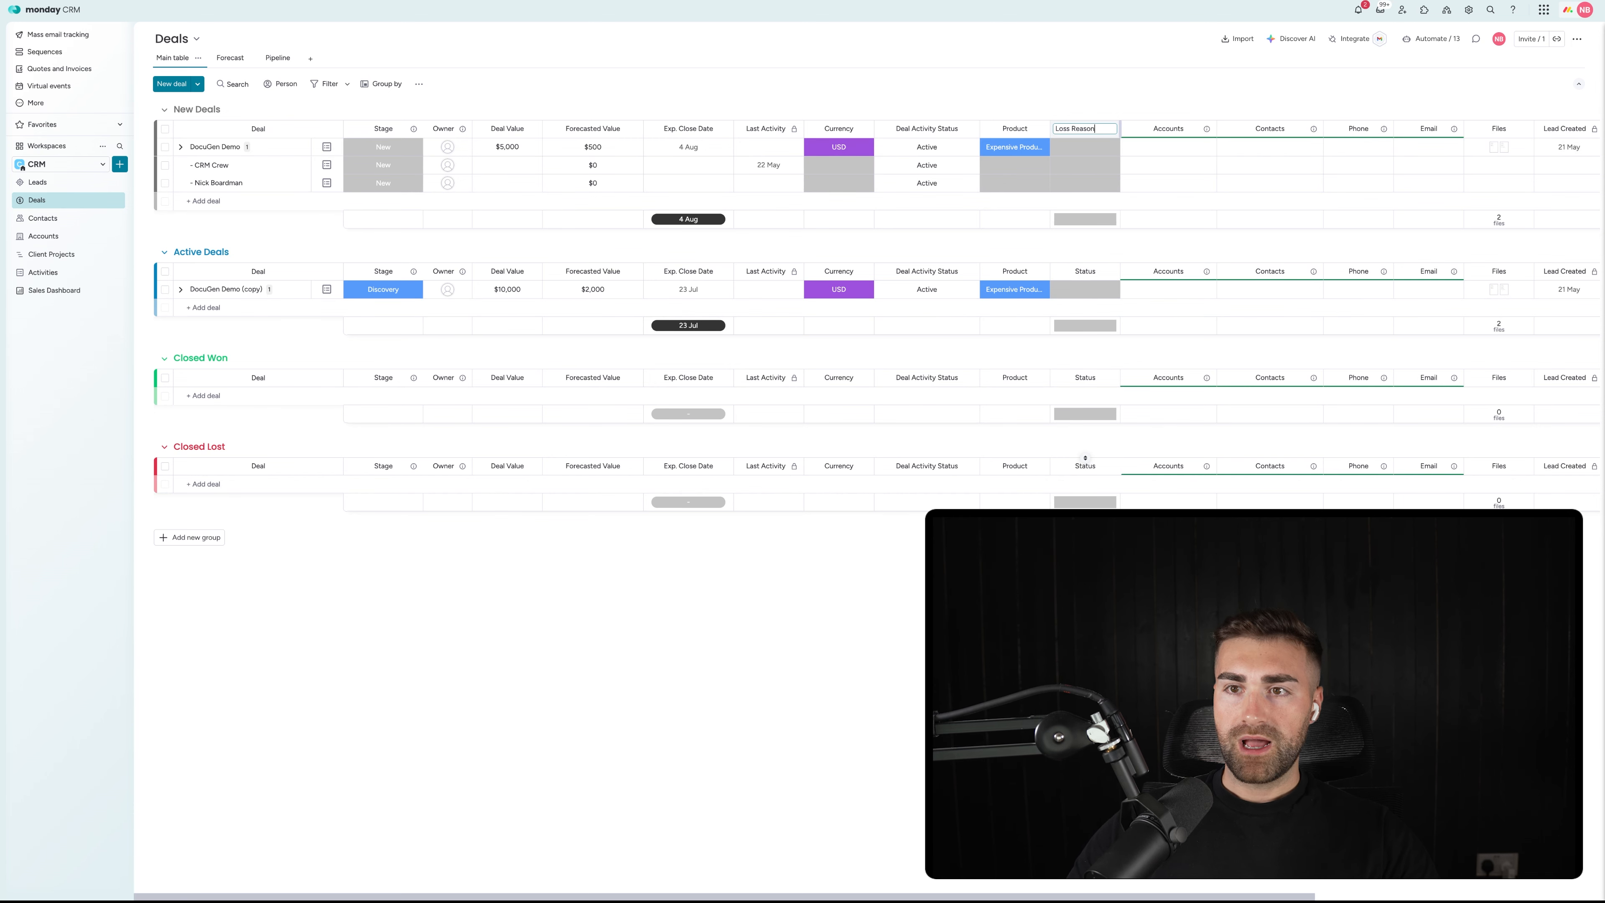
key("Return")
Step: Open the Loss Reason labels for editing and add four new blank labels
left_click(1085, 147)
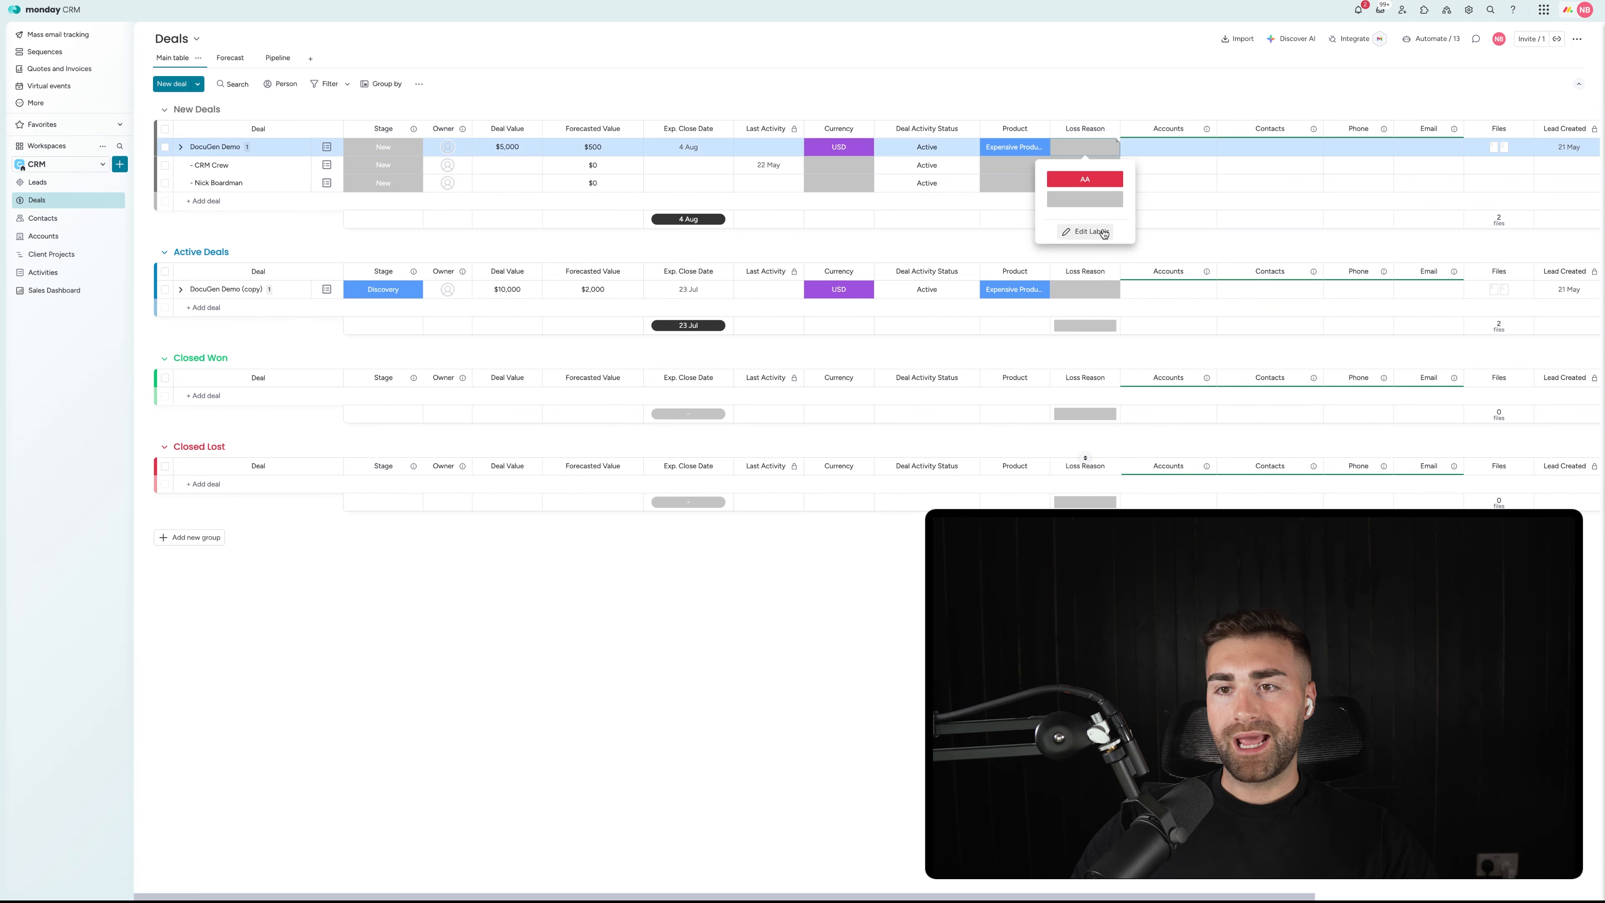
left_click(1104, 233)
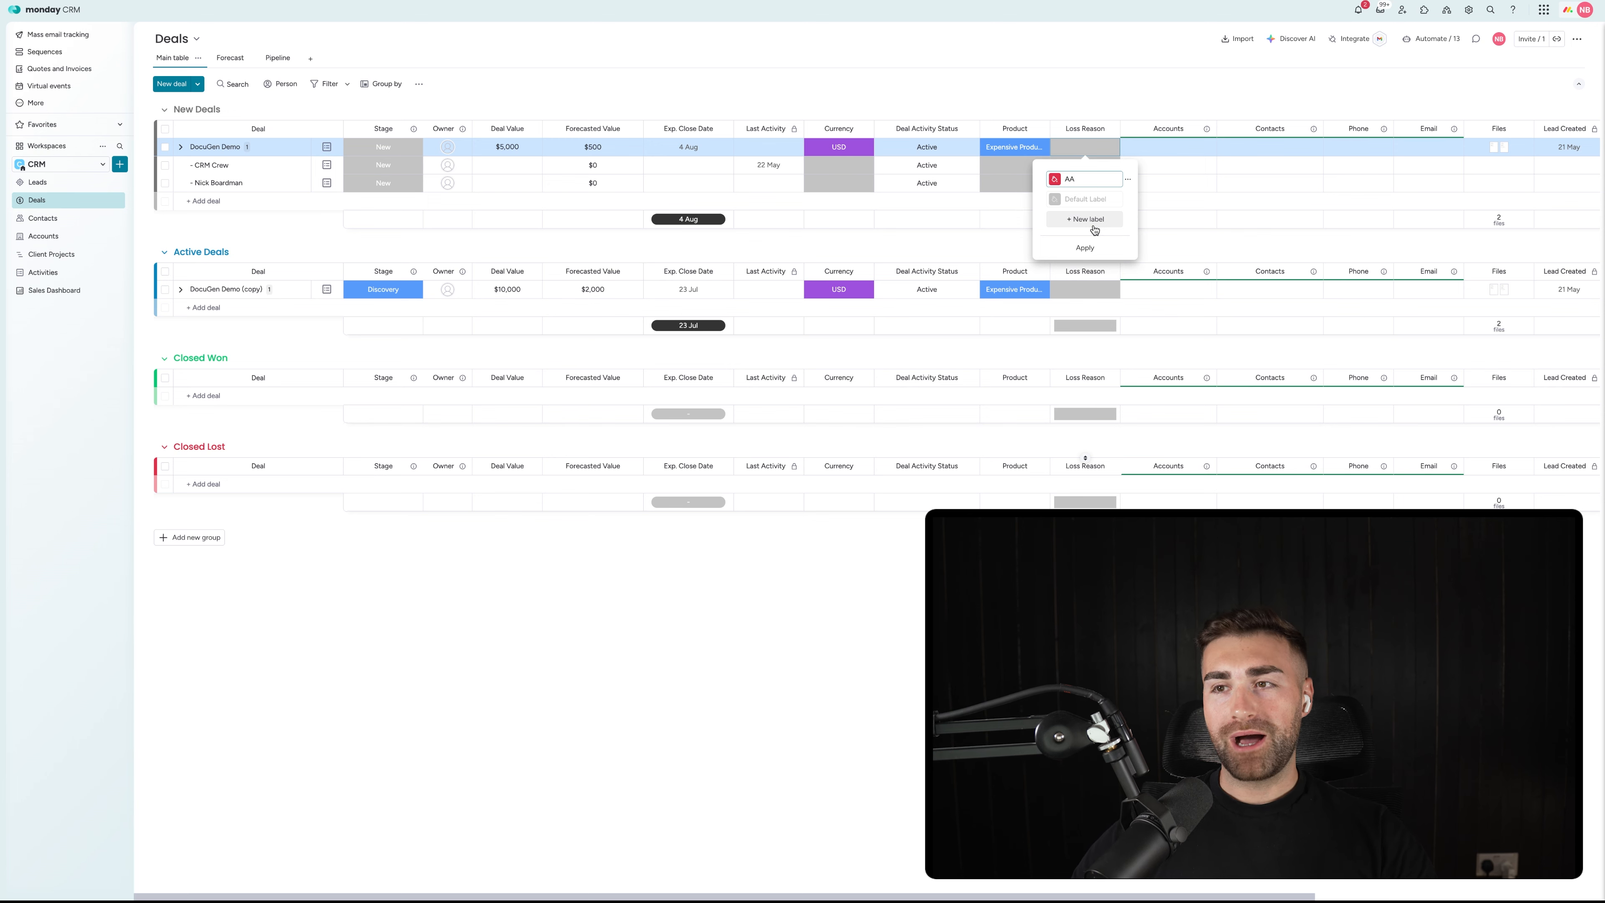
left_click(1093, 221)
left_click(1084, 240)
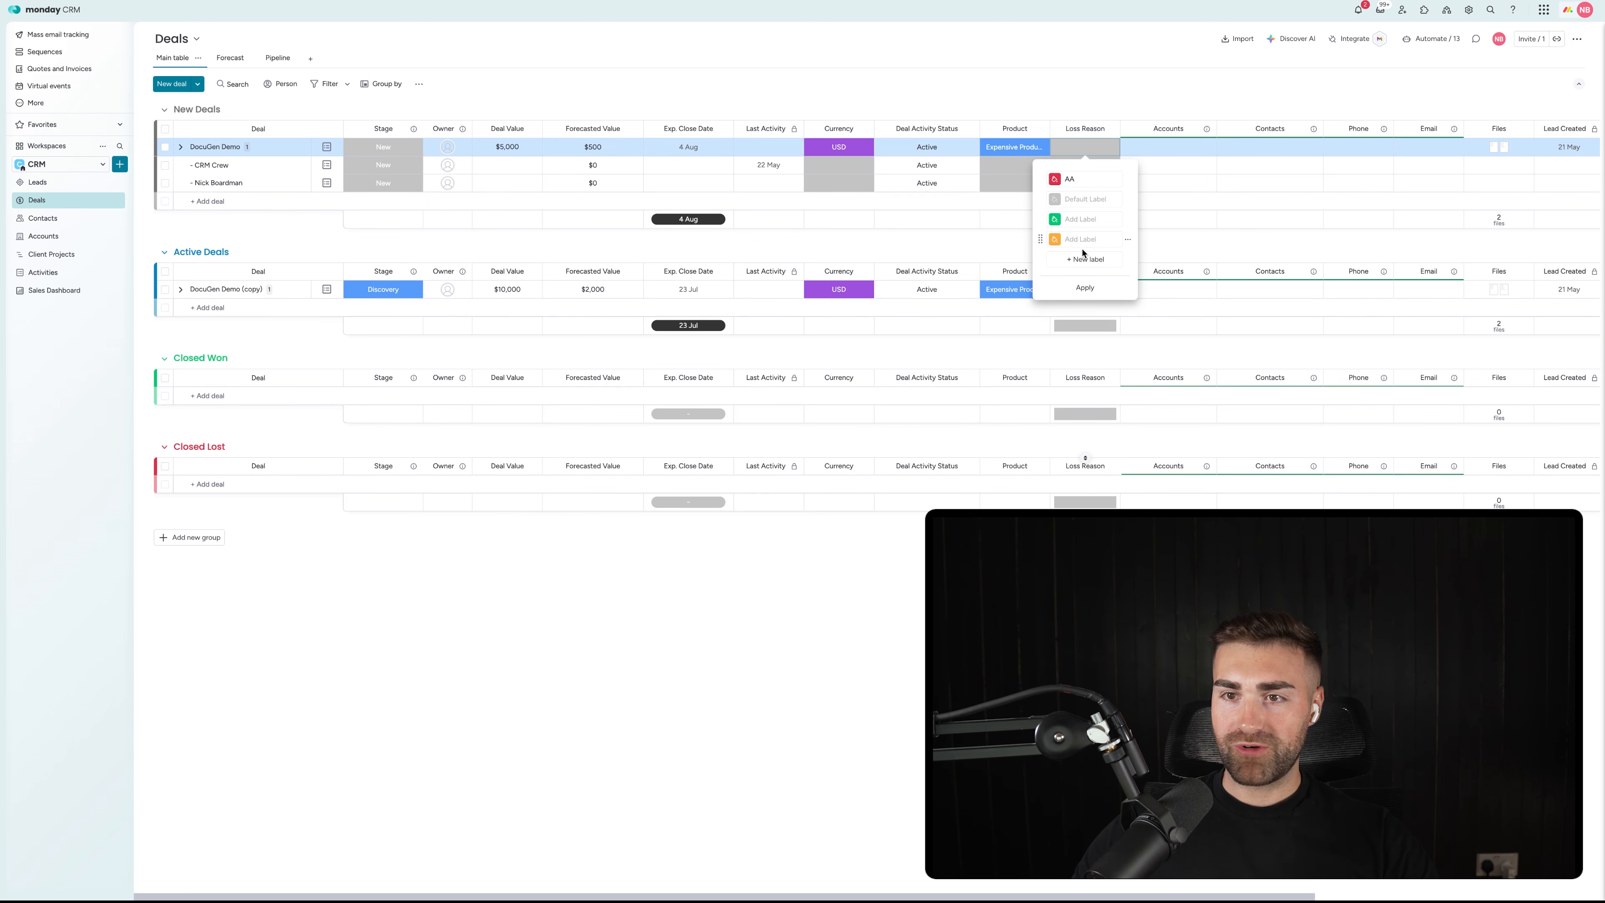
left_click(1082, 257)
left_click(1083, 279)
Step: Name the orange label Too Expensive, the blue one Bad Fit and the purple one Sales Failure, and add a Gone Cold label
left_click(1052, 239)
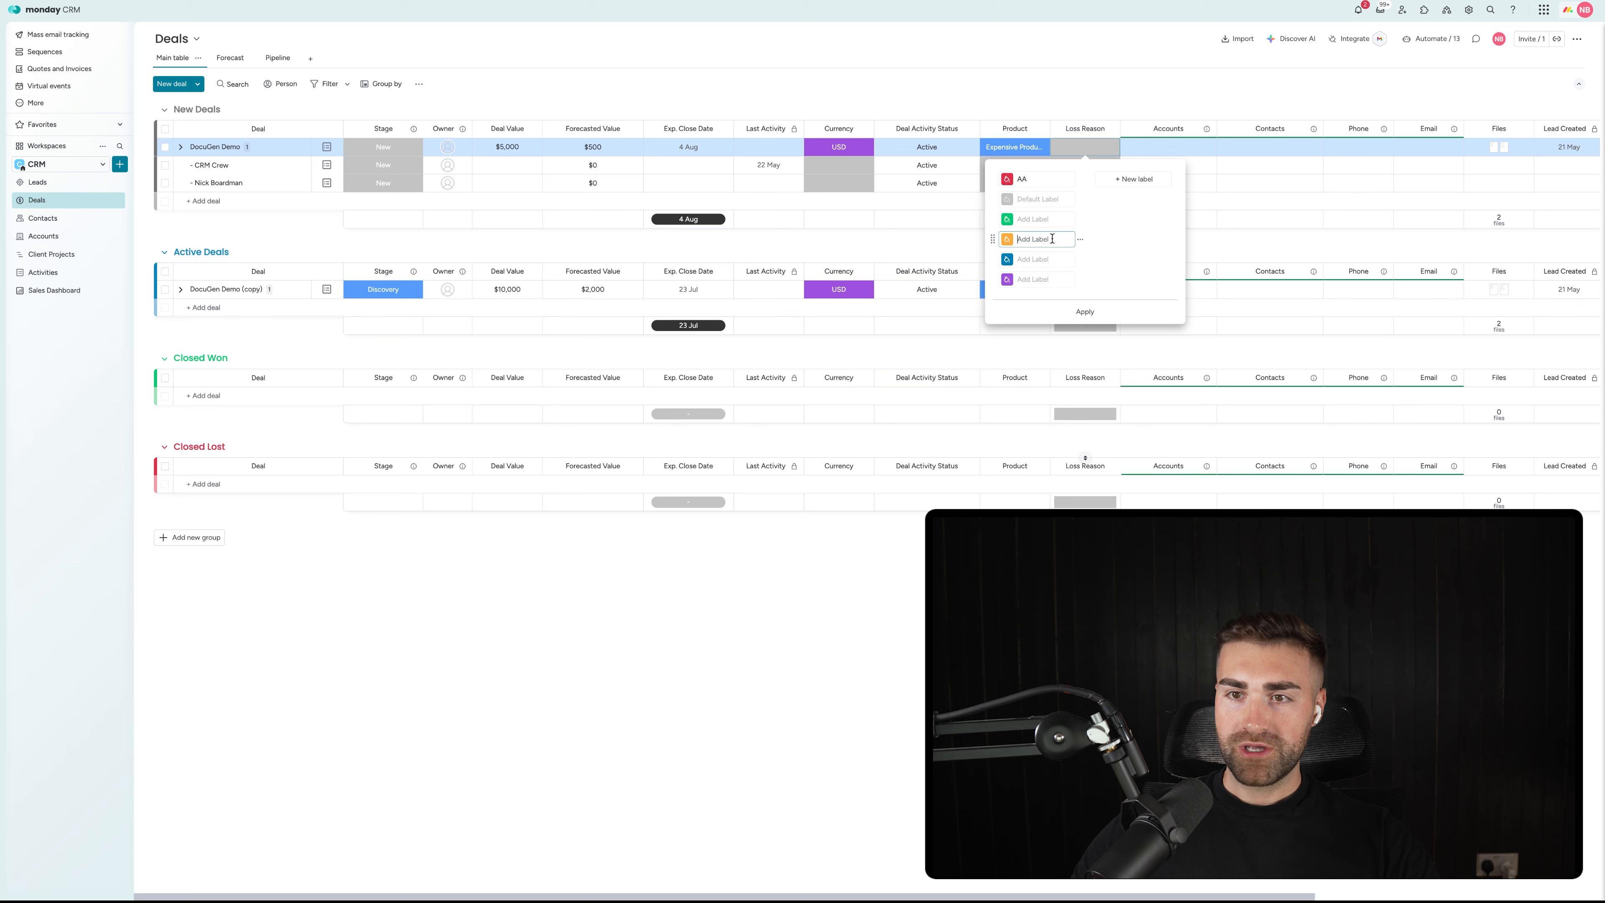
type("Too Expensive")
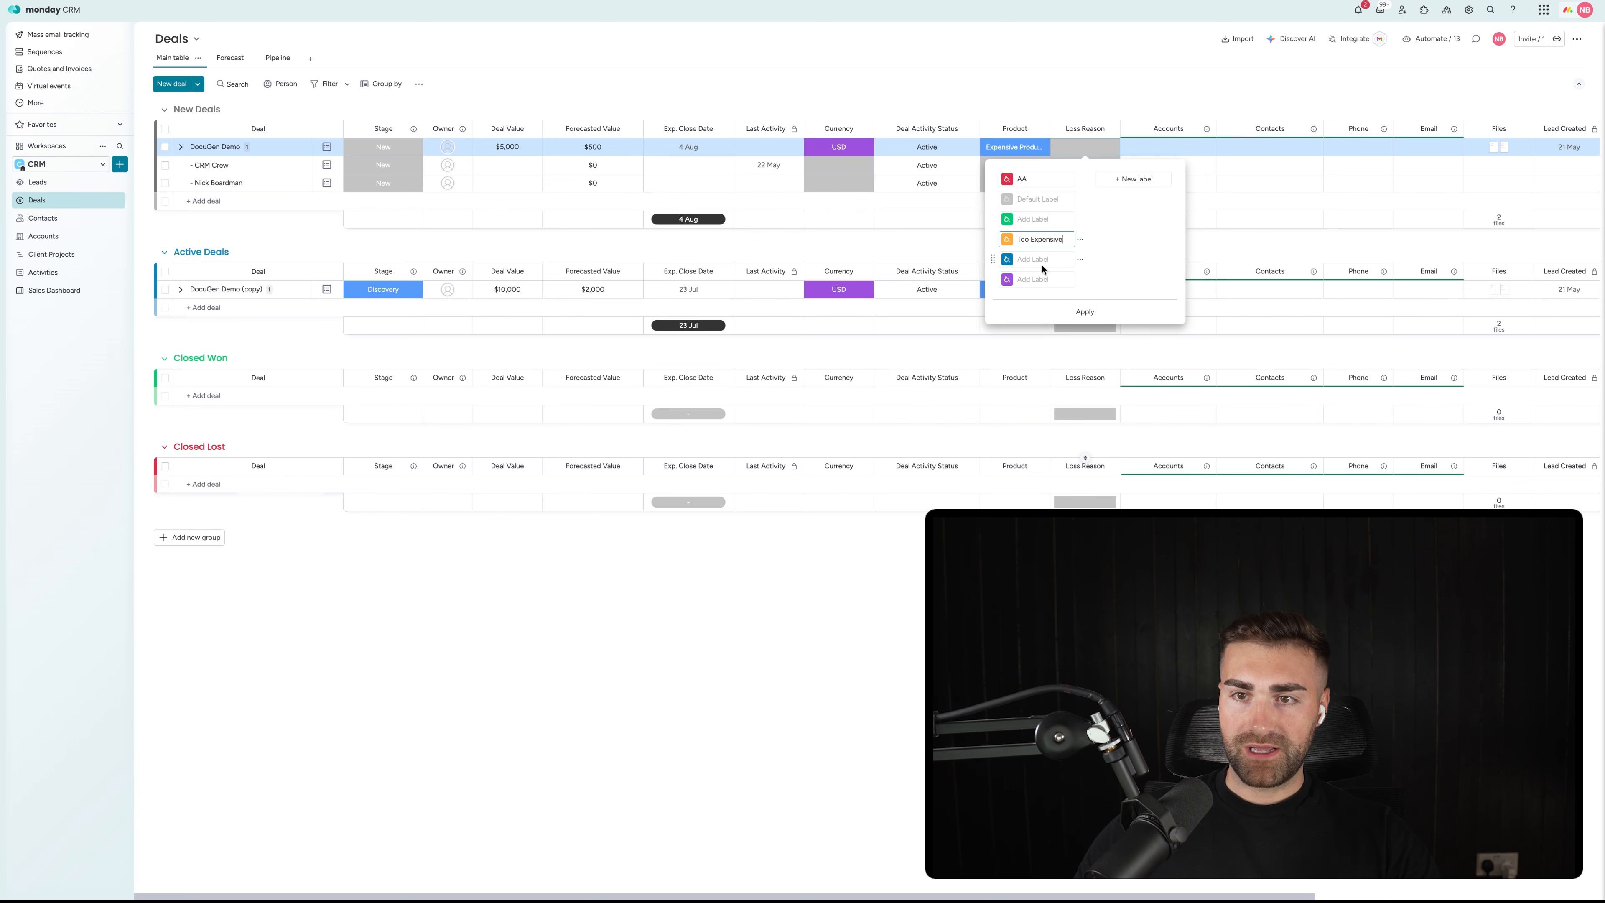
left_click(1042, 265)
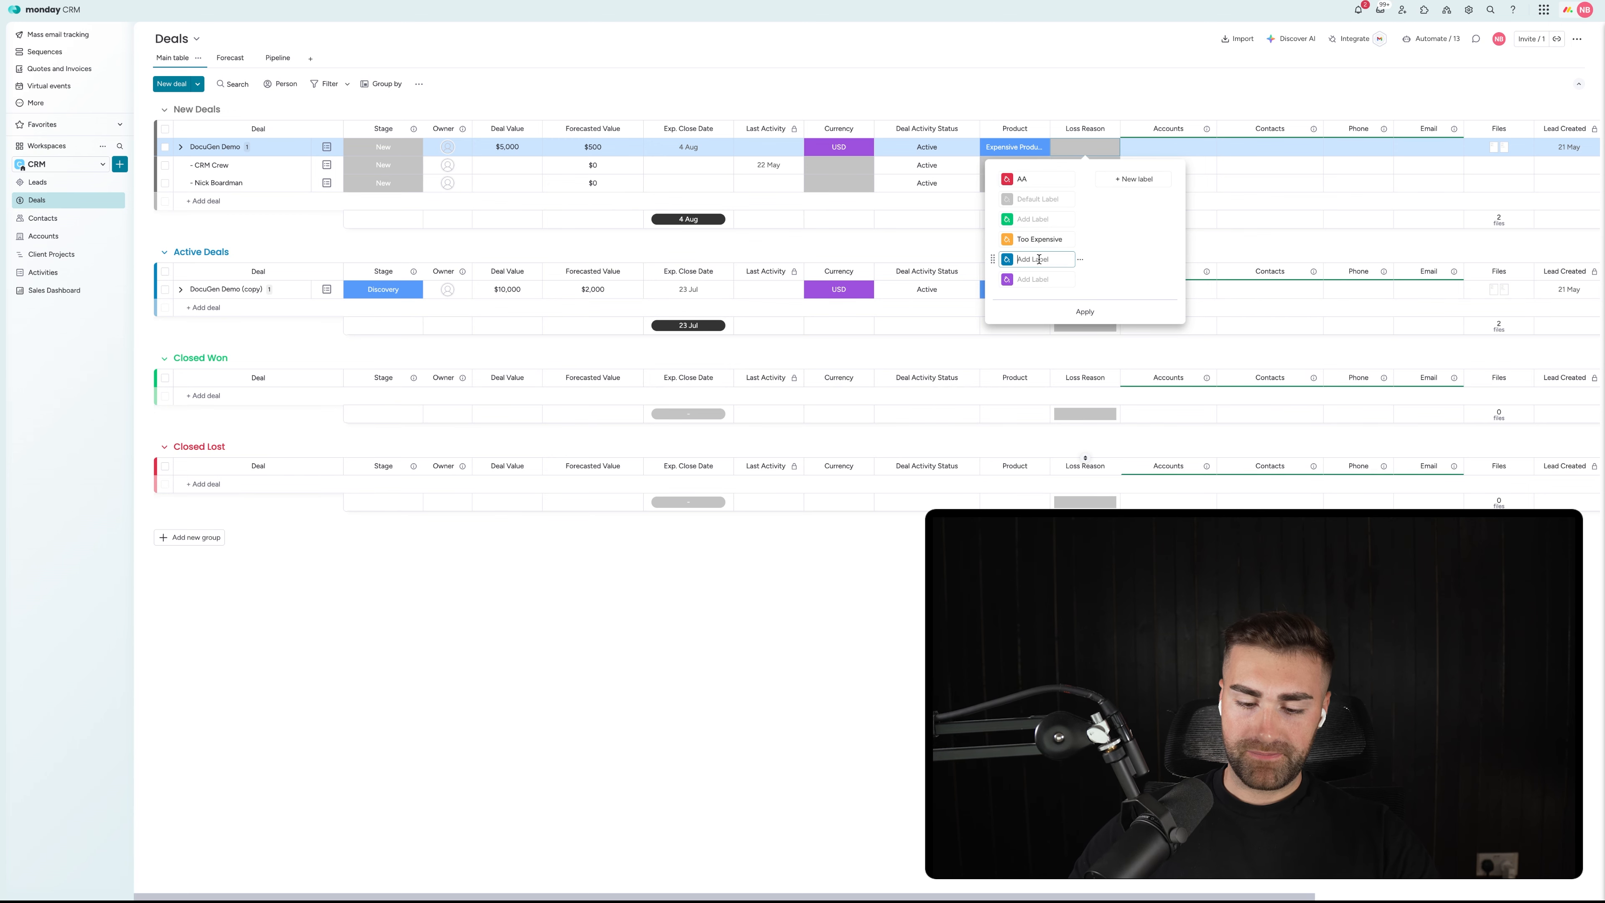
type("Bad ")
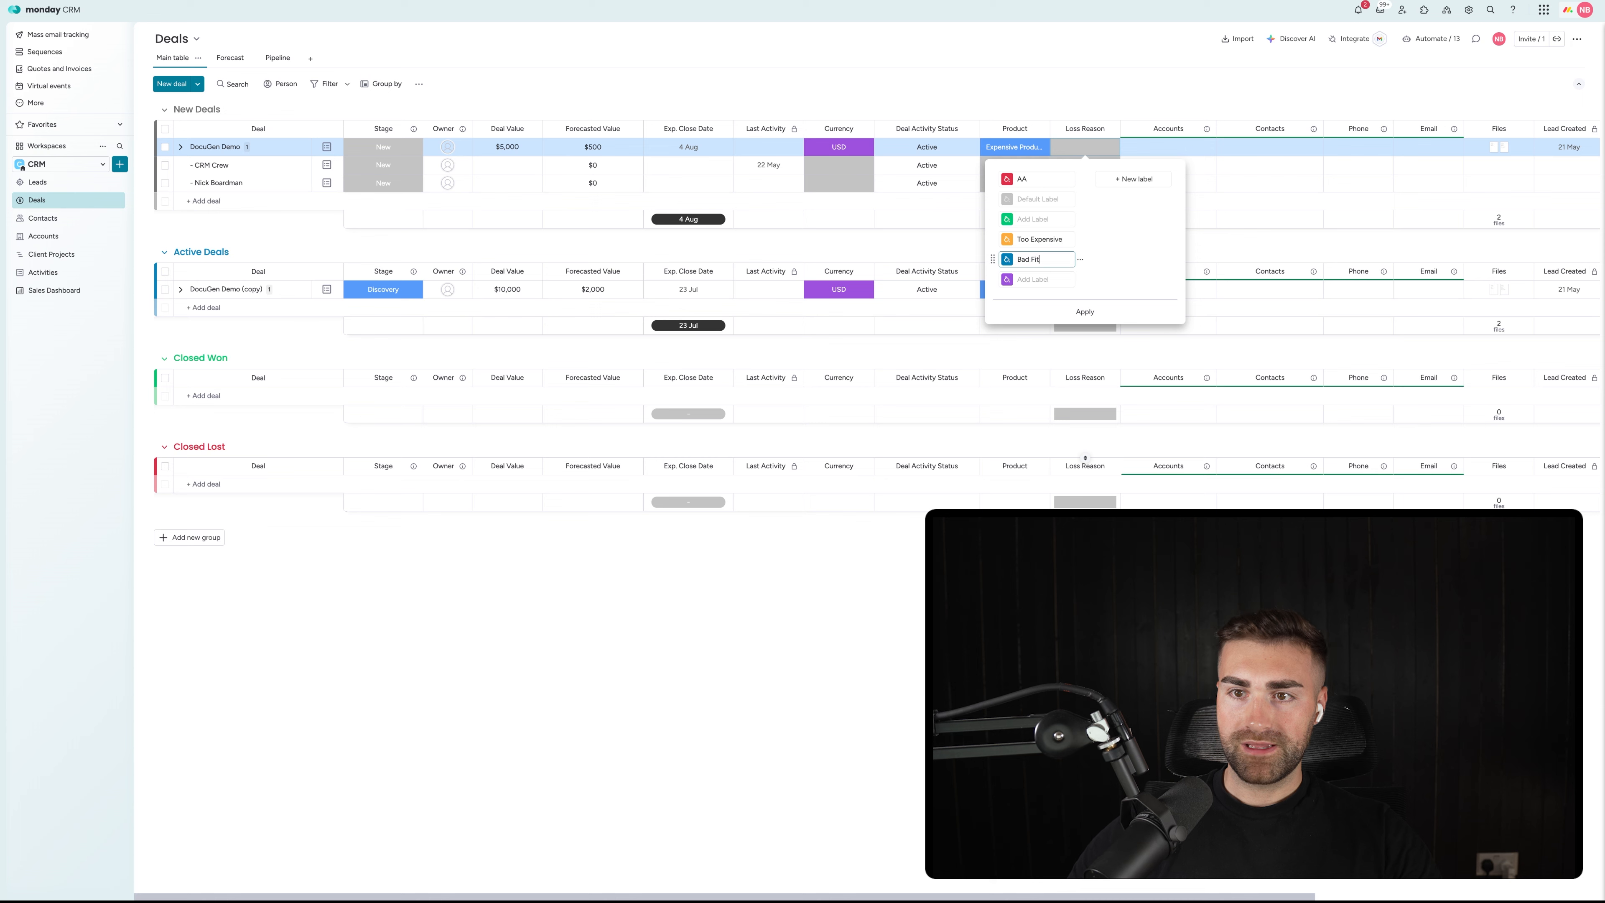
type("Fit")
left_click(1026, 281)
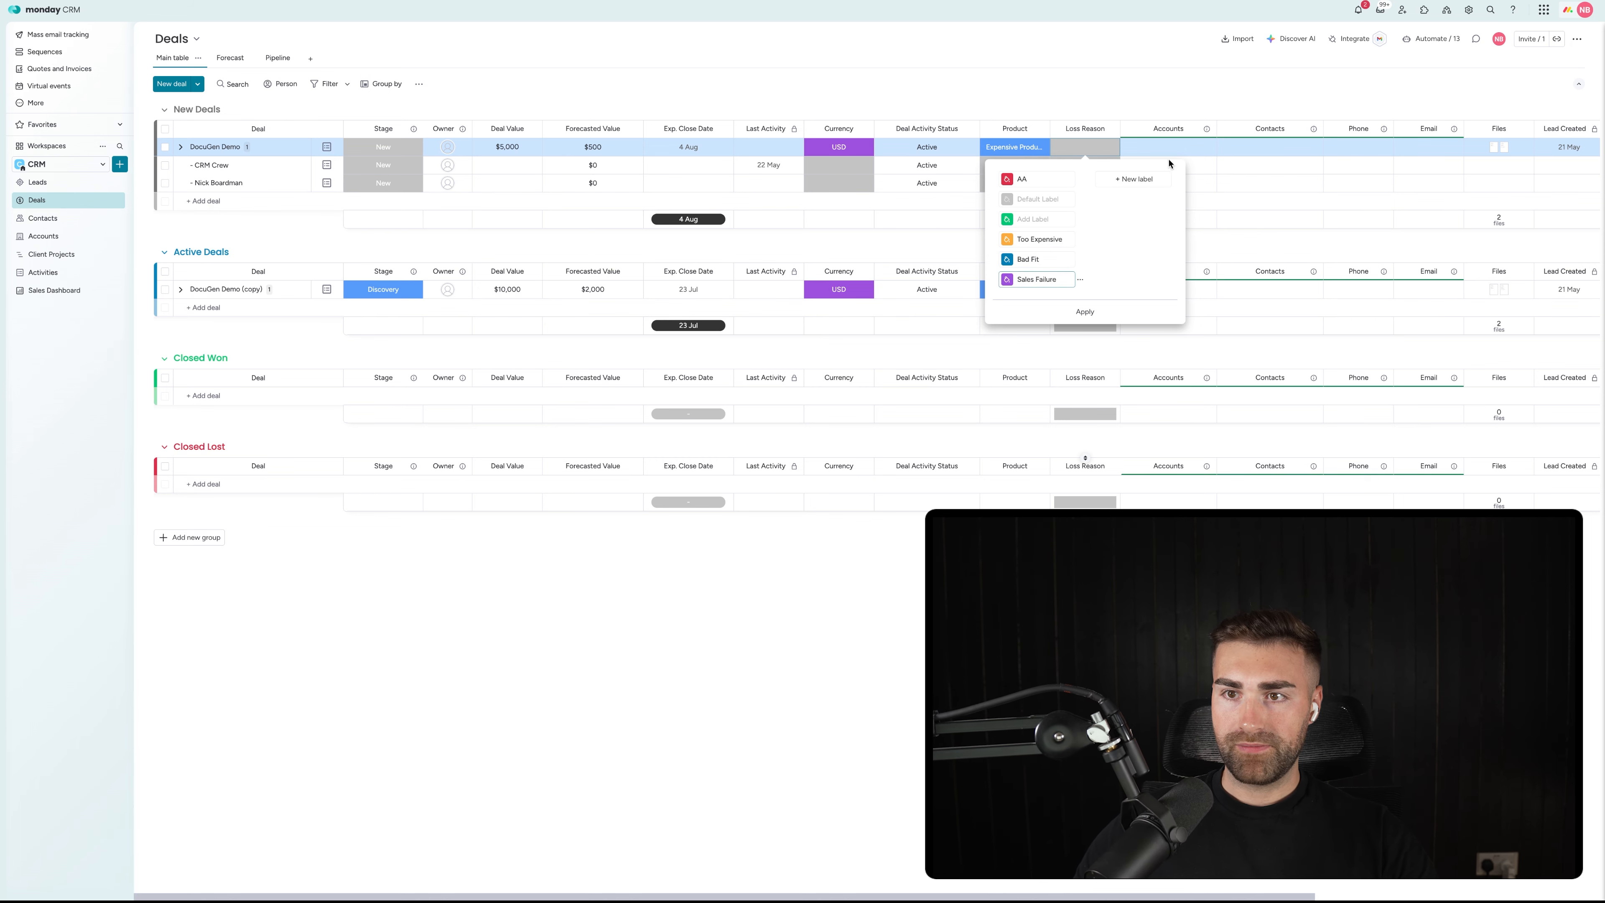
left_click(1133, 180)
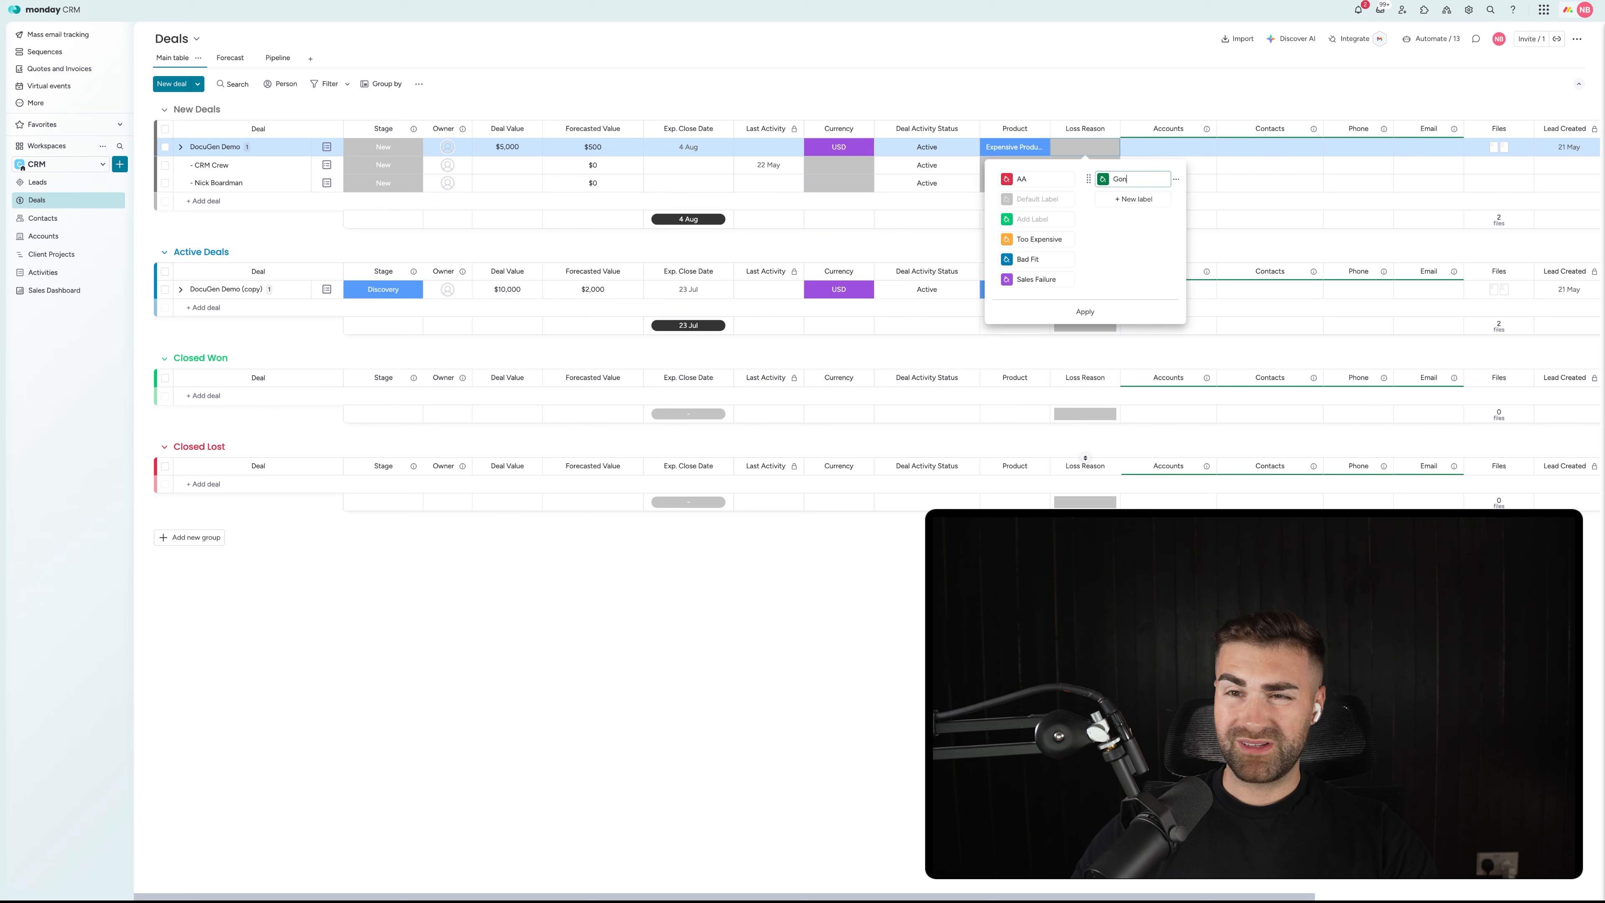
Step: Delete the blank green label and the AA label from Loss Reason, and apply the label changes
left_click(1080, 219)
left_click(1105, 259)
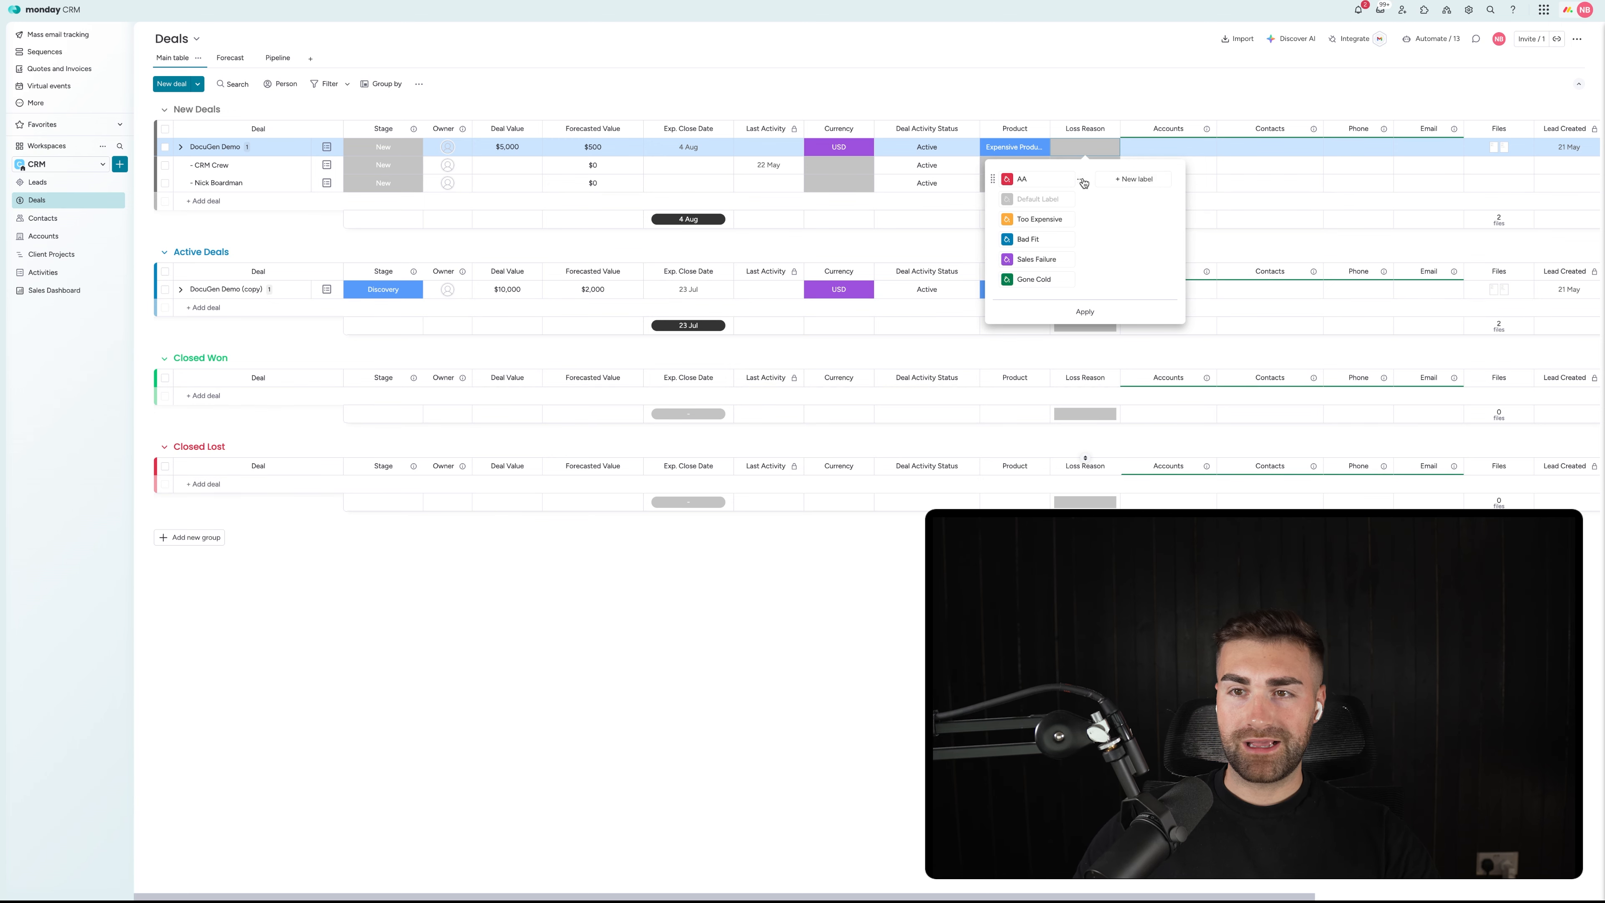
left_click(1080, 179)
left_click(1113, 219)
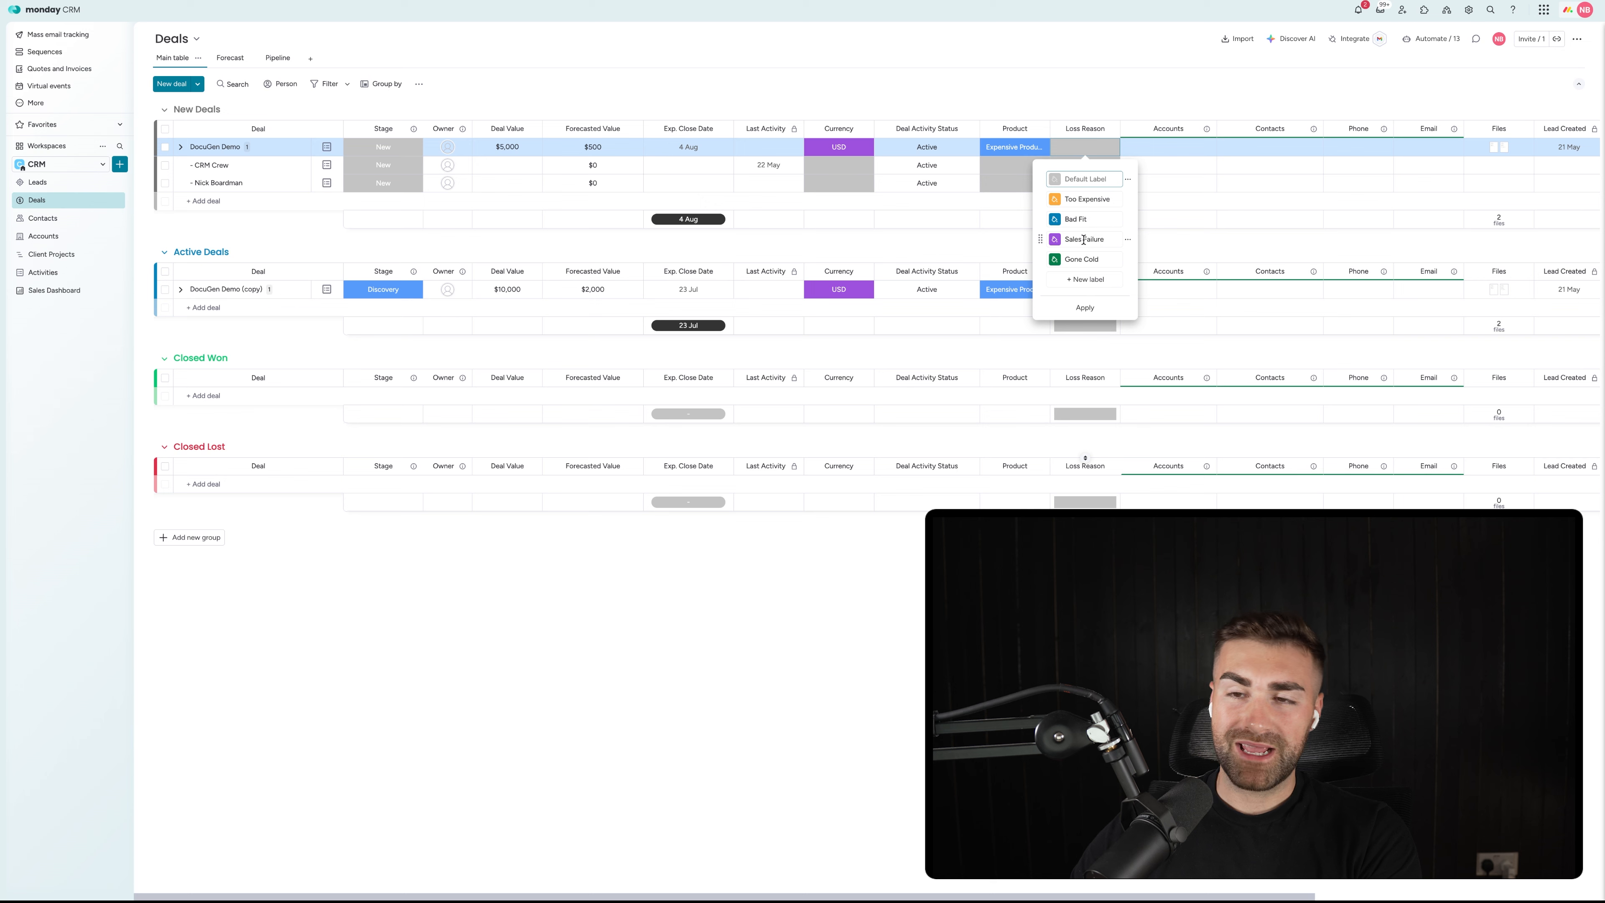
left_click(1085, 308)
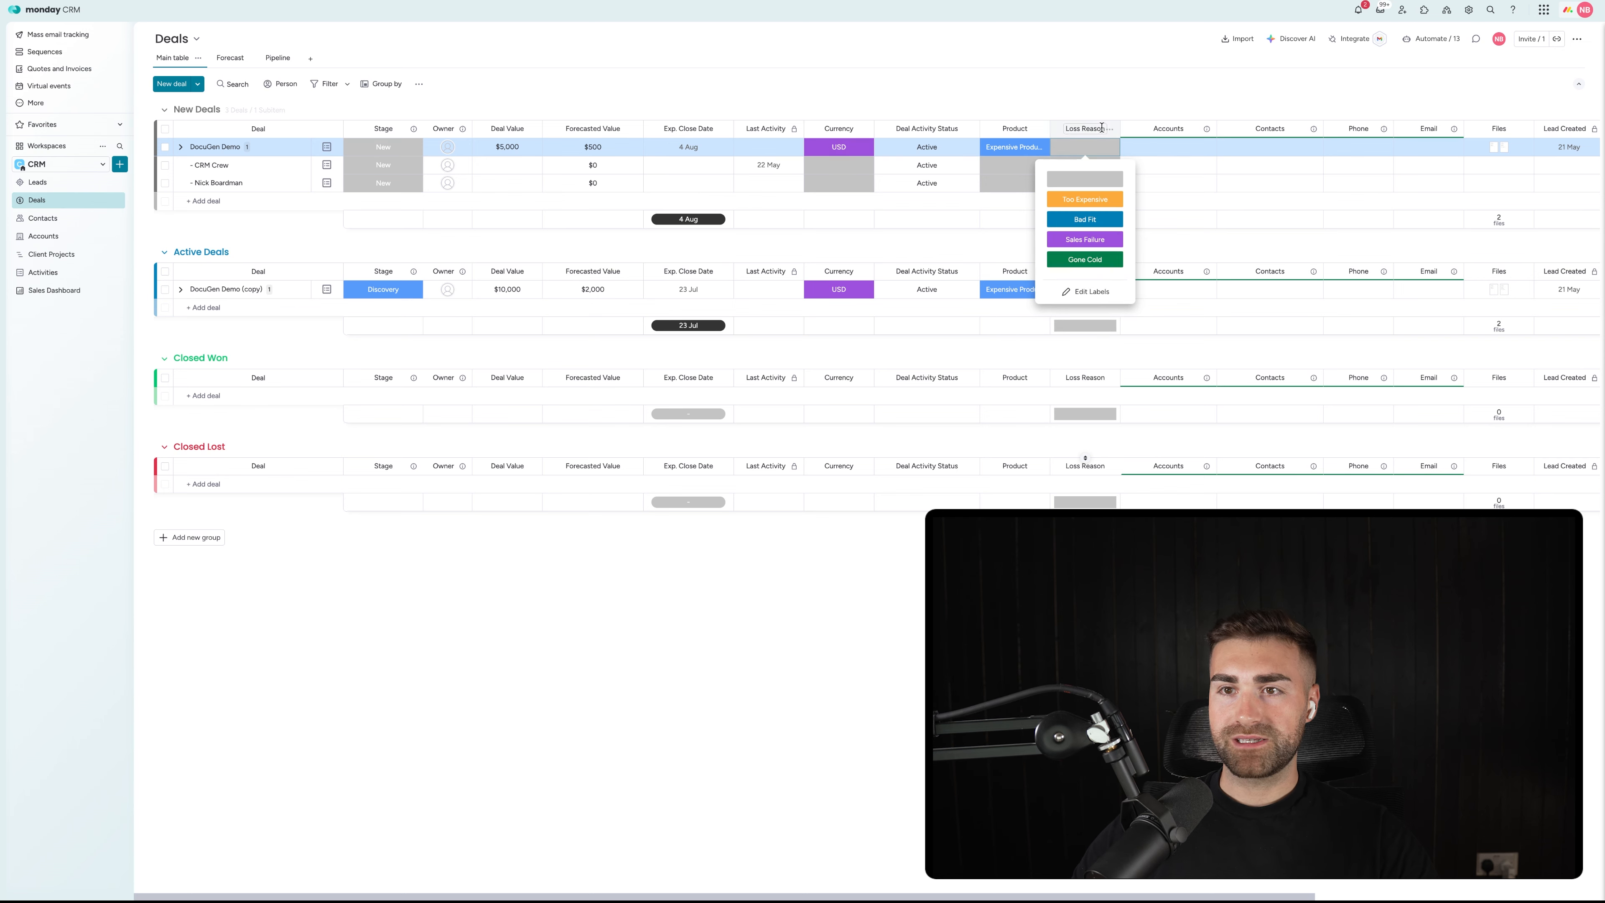
Step: Set Loss Reason to Too Expensive for DocuGen Demo, Bad Fit for the last new deal, and Sales Failure for CRM Crew and DocuGen Demo (copy)
left_click(1108, 145)
left_click(1109, 146)
left_click(1085, 198)
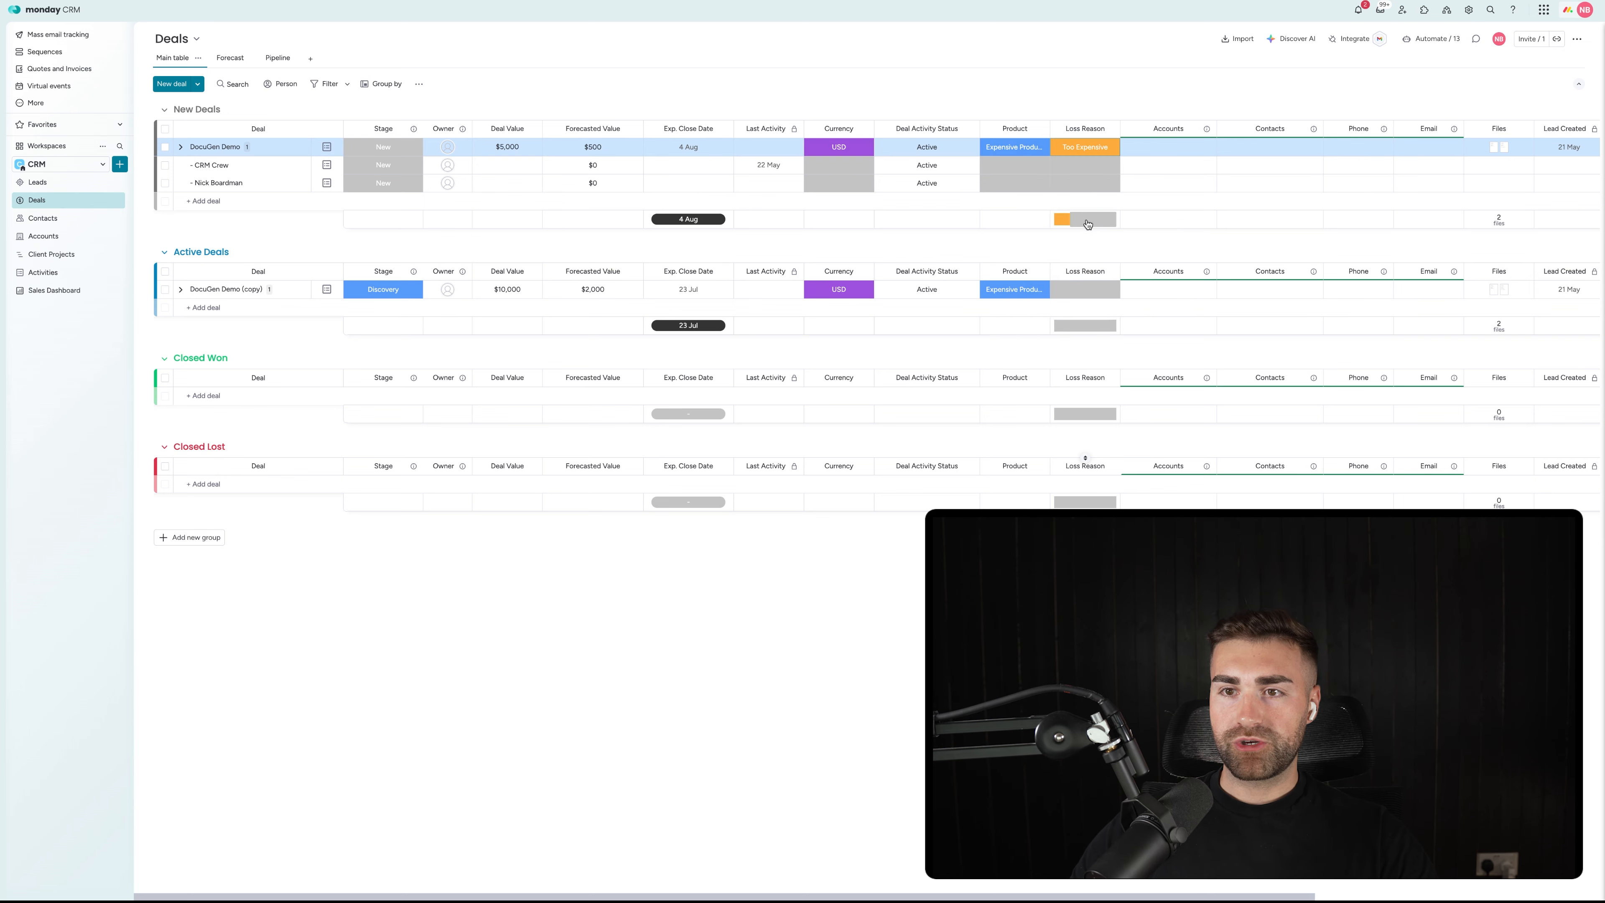
left_click(1085, 183)
left_click(1086, 253)
left_click(1083, 166)
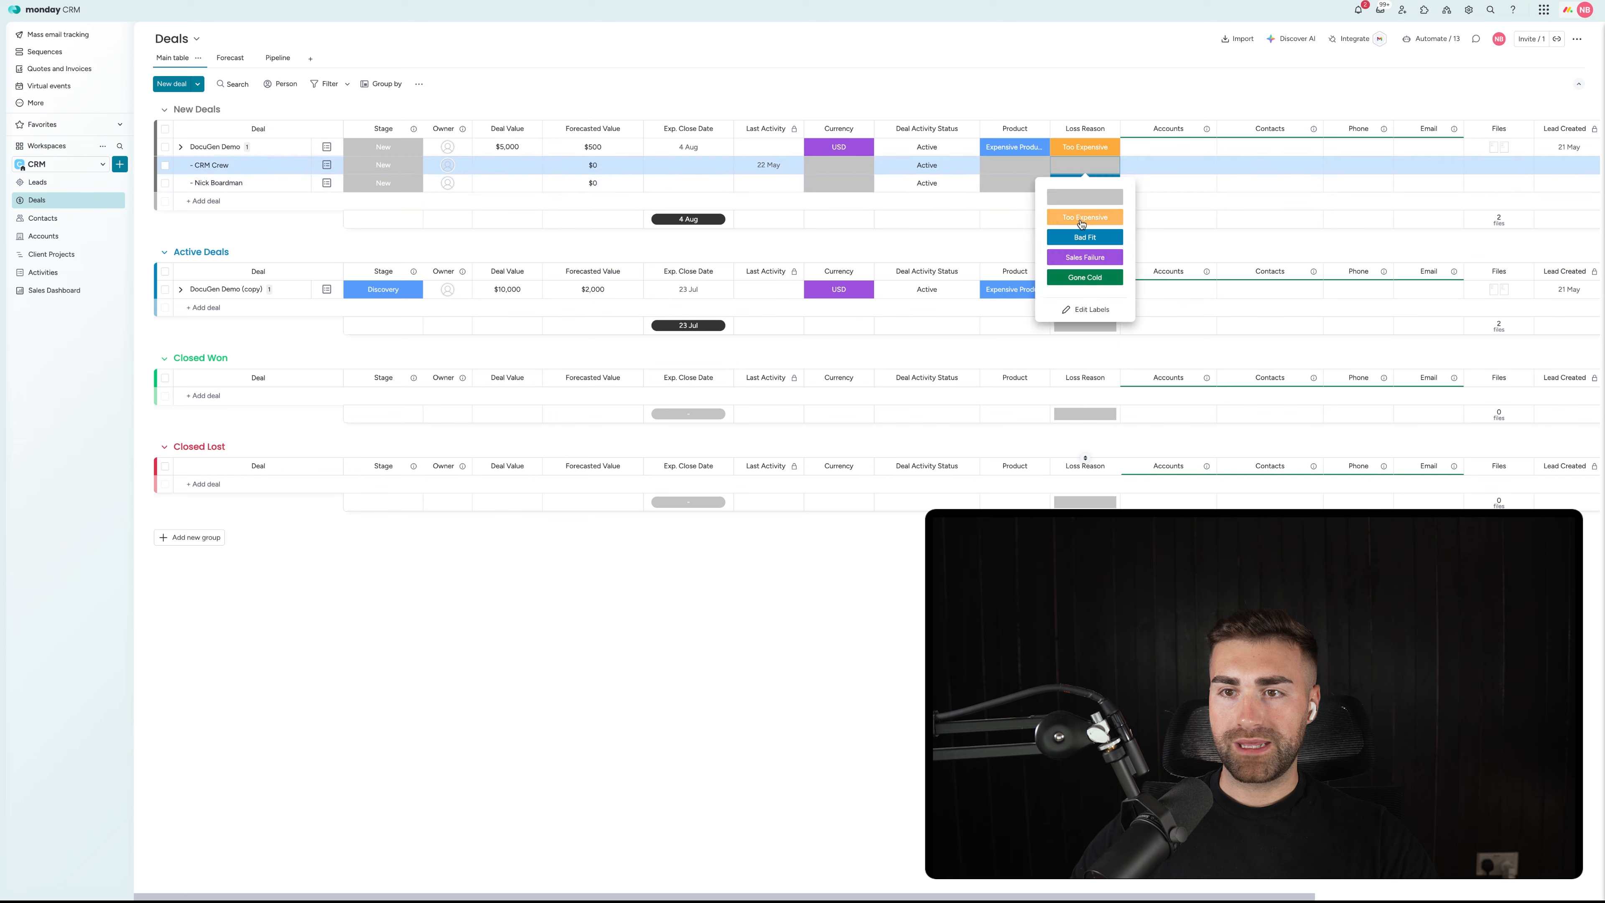
left_click(1085, 256)
left_click(1085, 293)
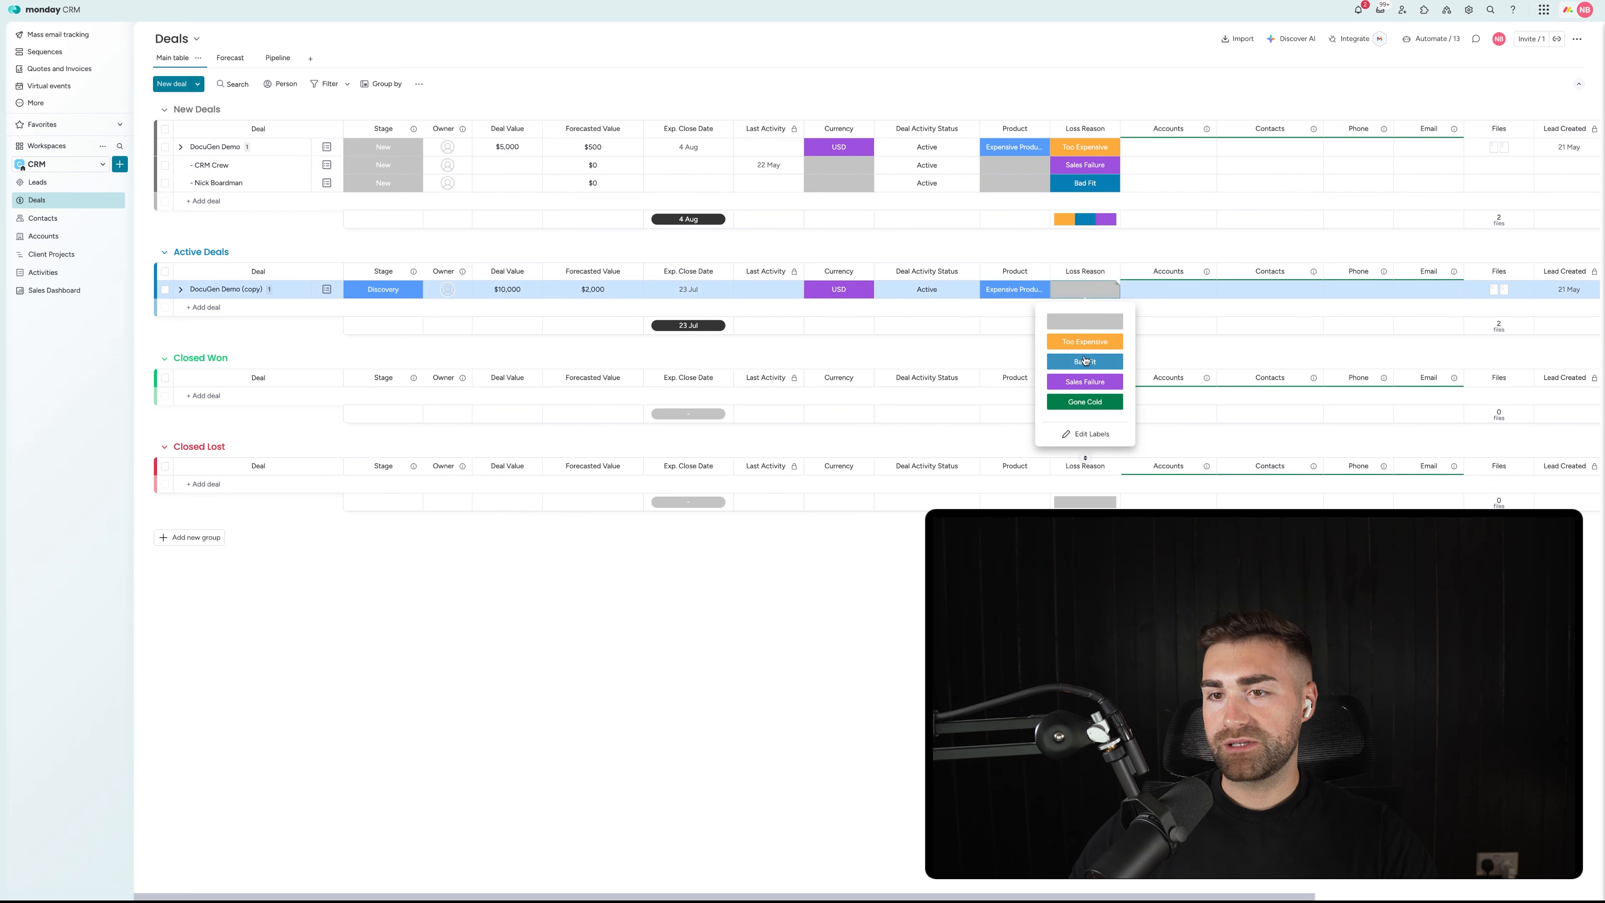
left_click(1085, 381)
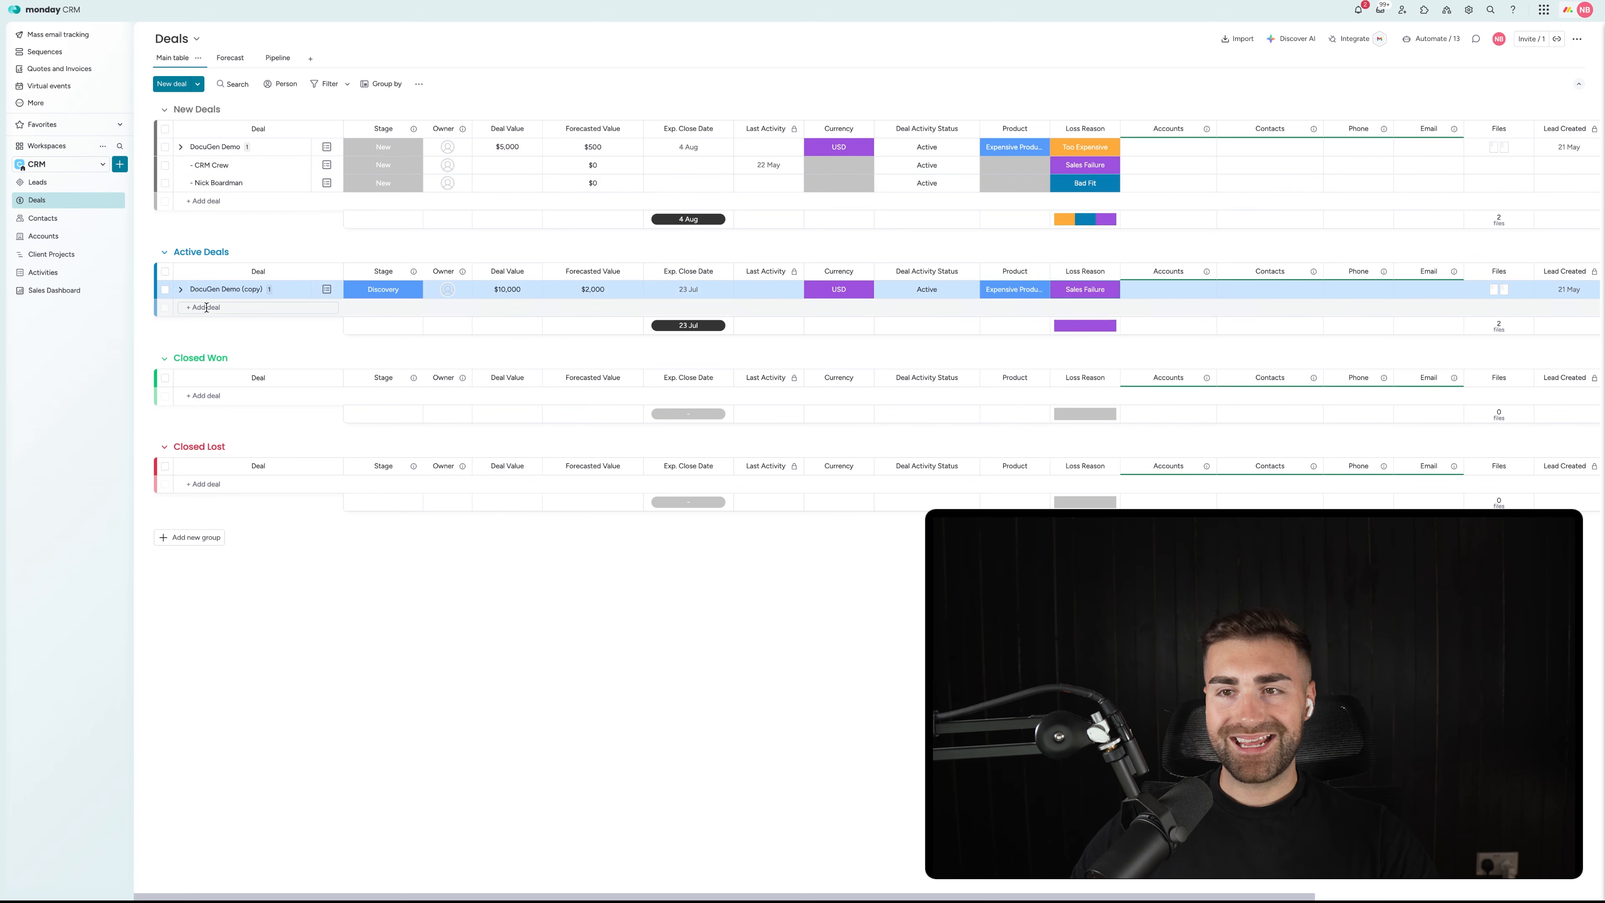
Step: Add a Chart widget to the Sales Dashboard and set its chart type to Pie
left_click(56, 291)
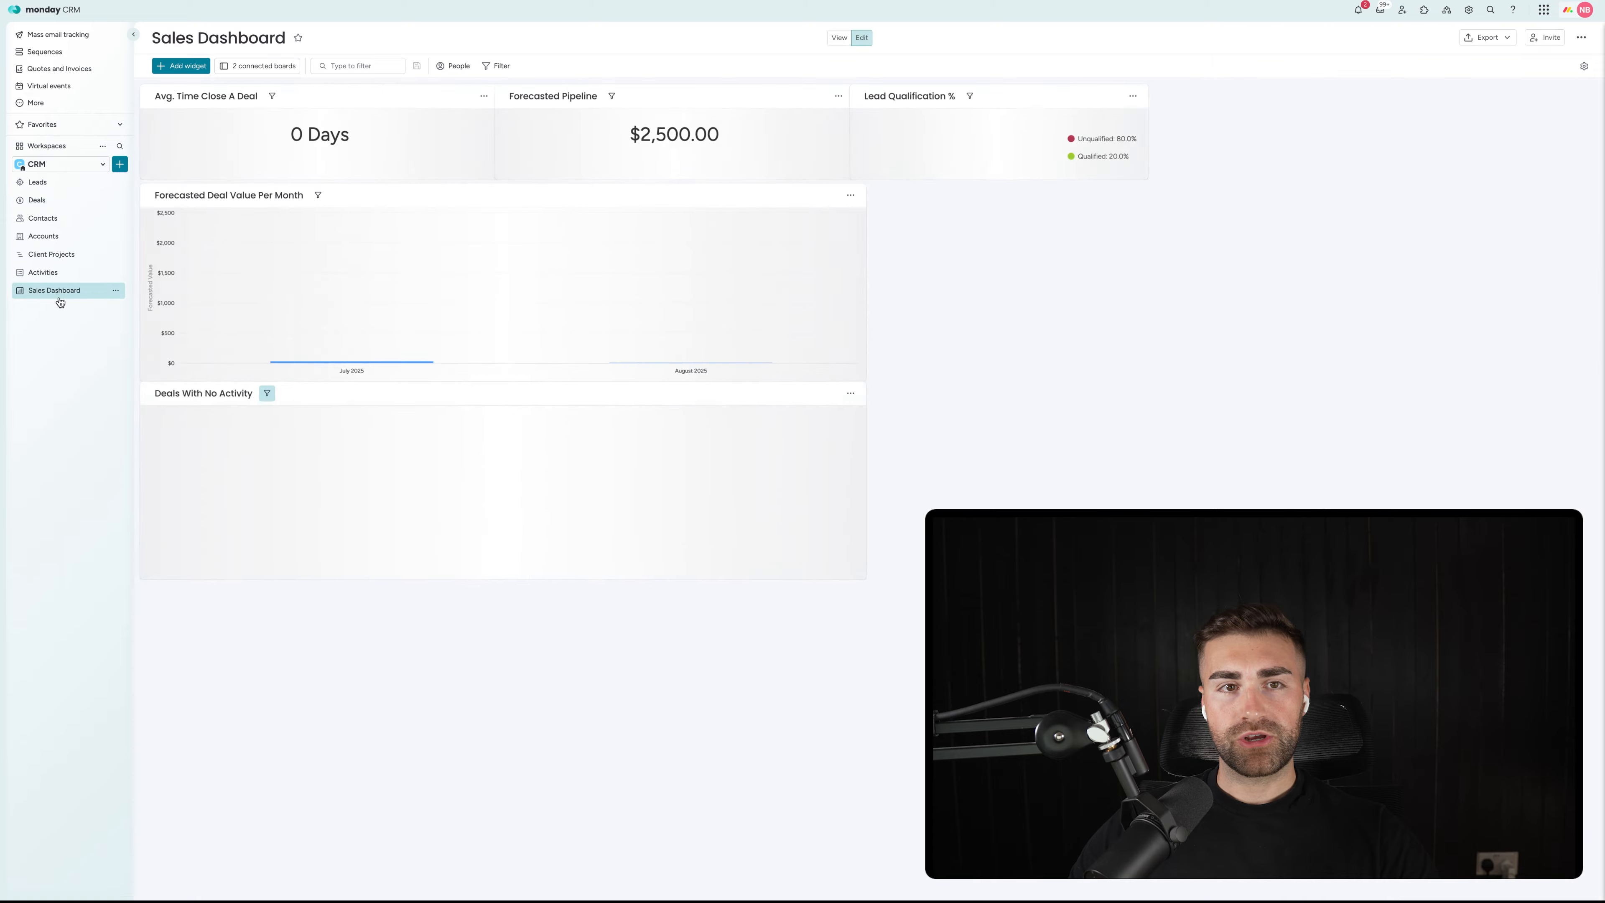
left_click(181, 67)
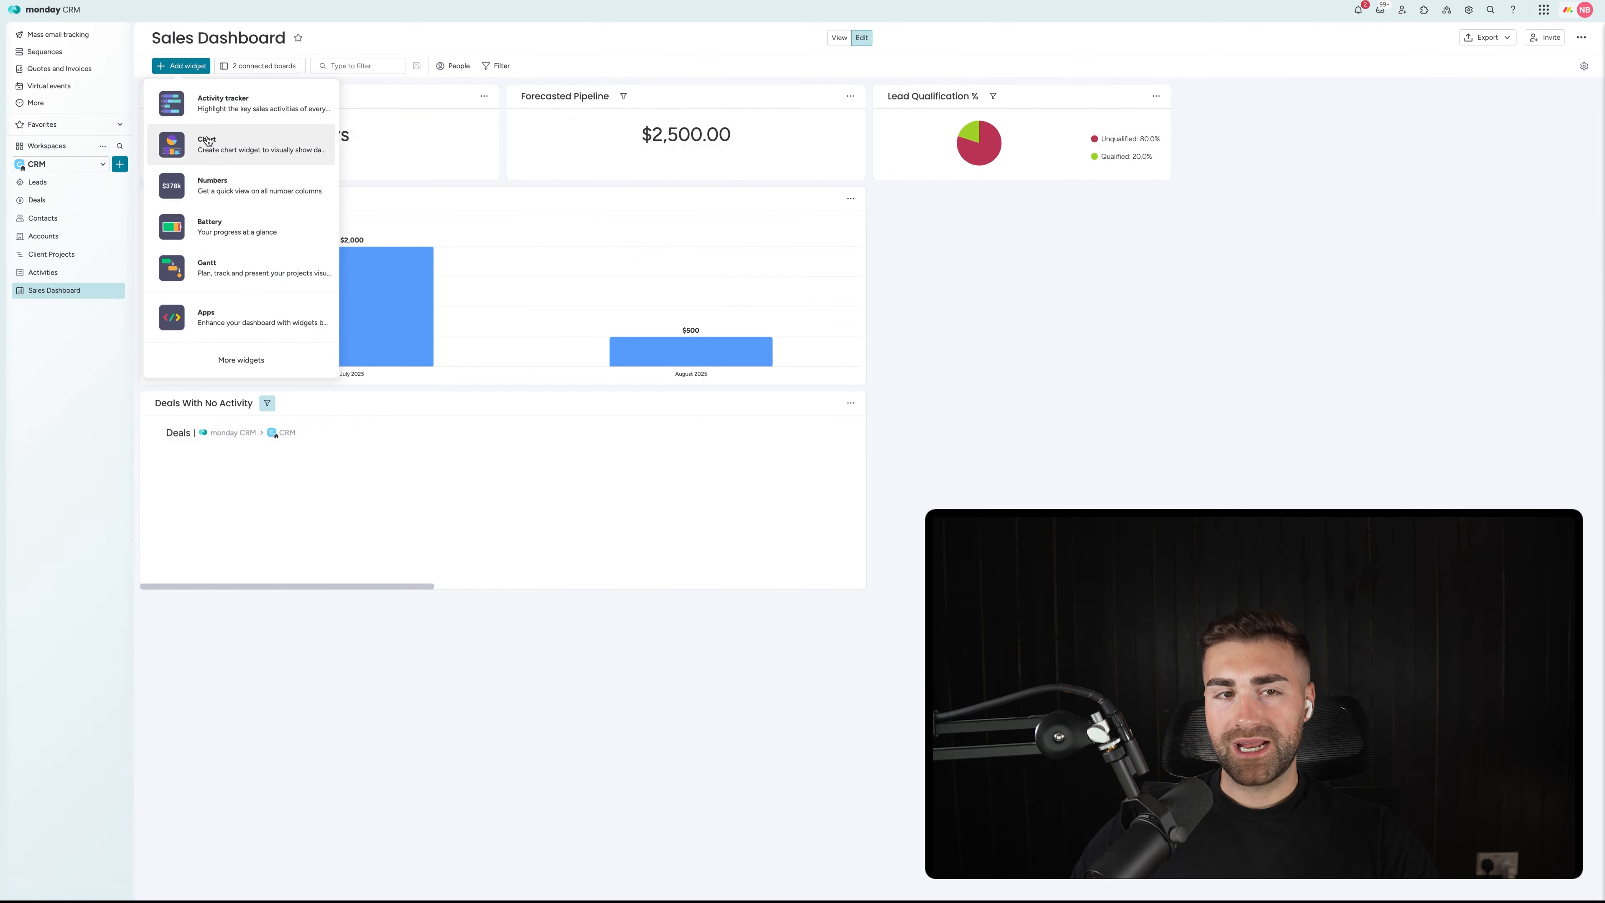
left_click(212, 148)
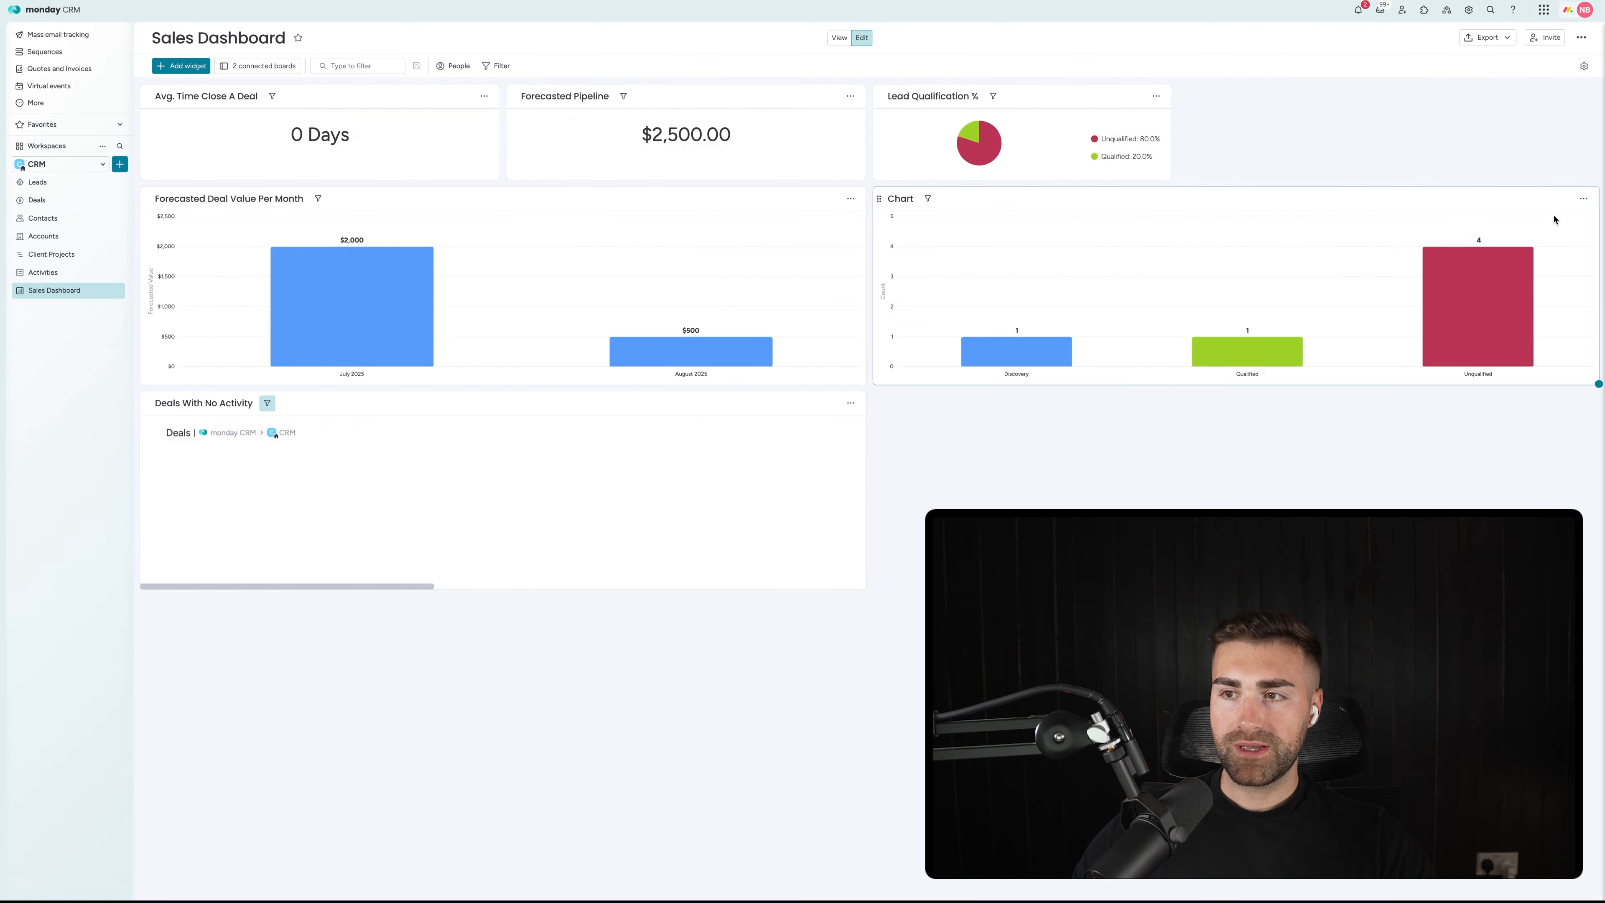
left_click(1584, 200)
left_click(1537, 241)
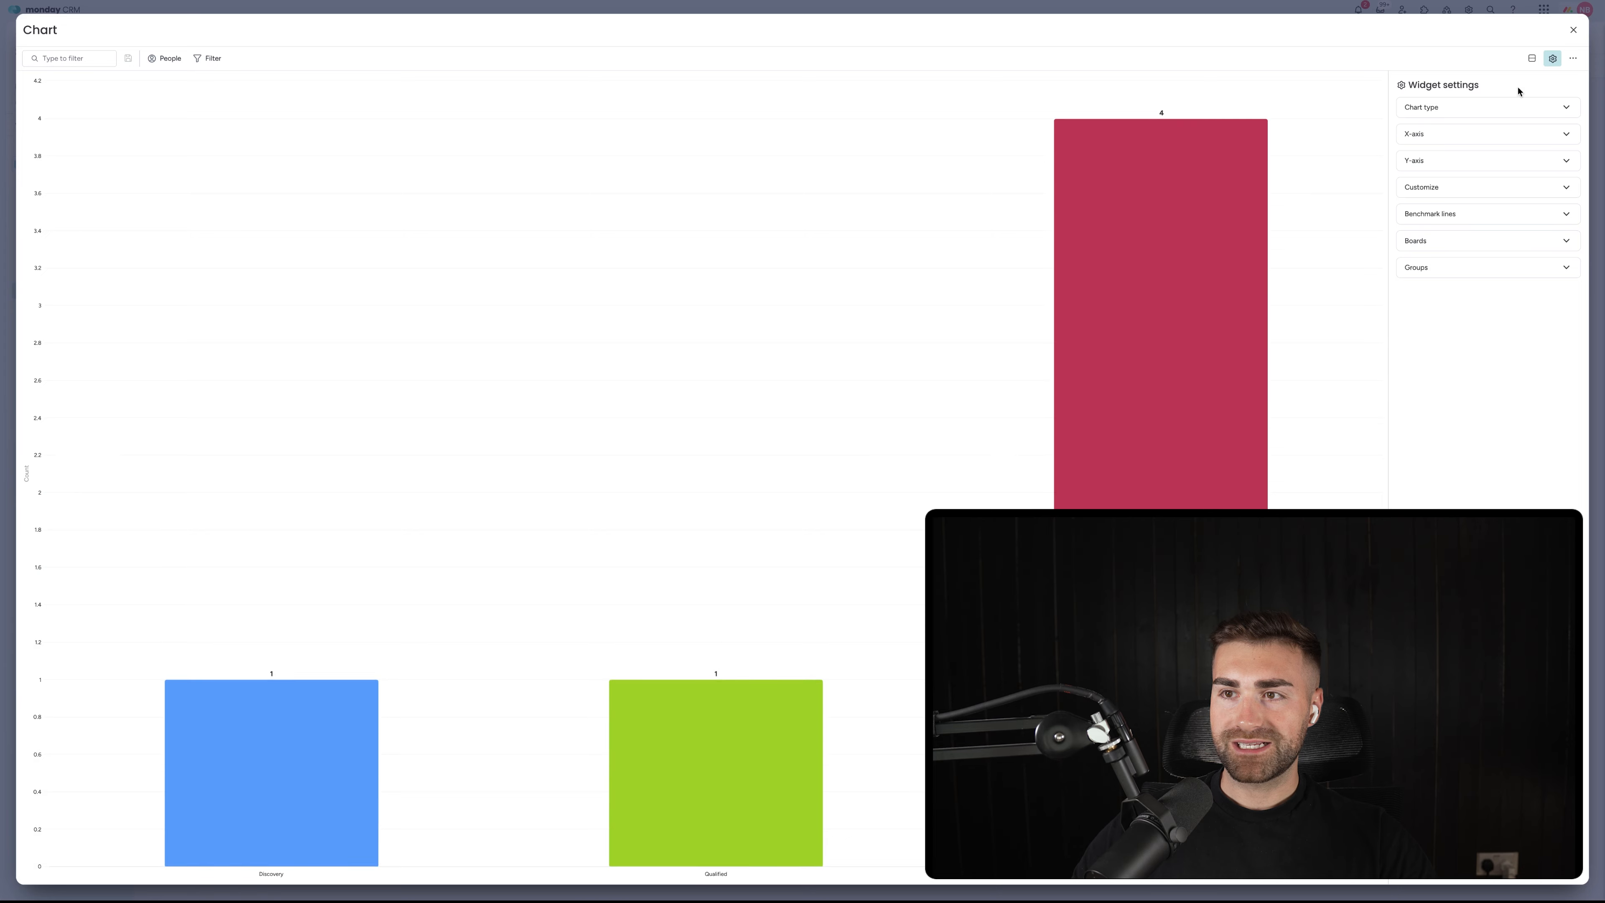
left_click(1450, 107)
left_click(1417, 149)
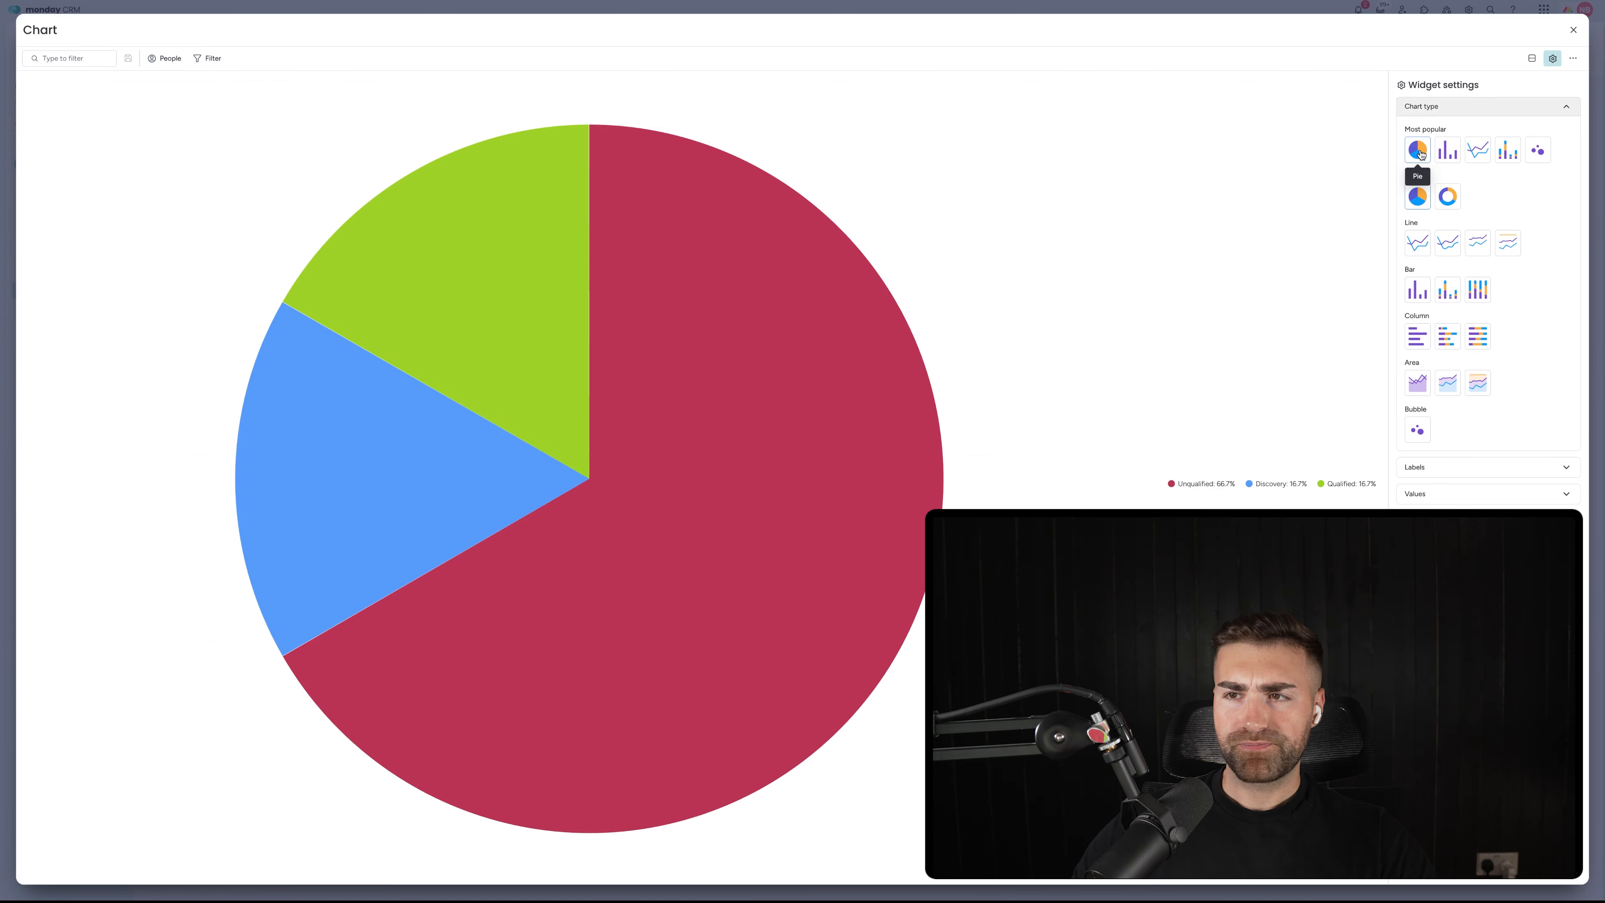
left_click(1434, 107)
left_click(1435, 107)
left_click(1416, 111)
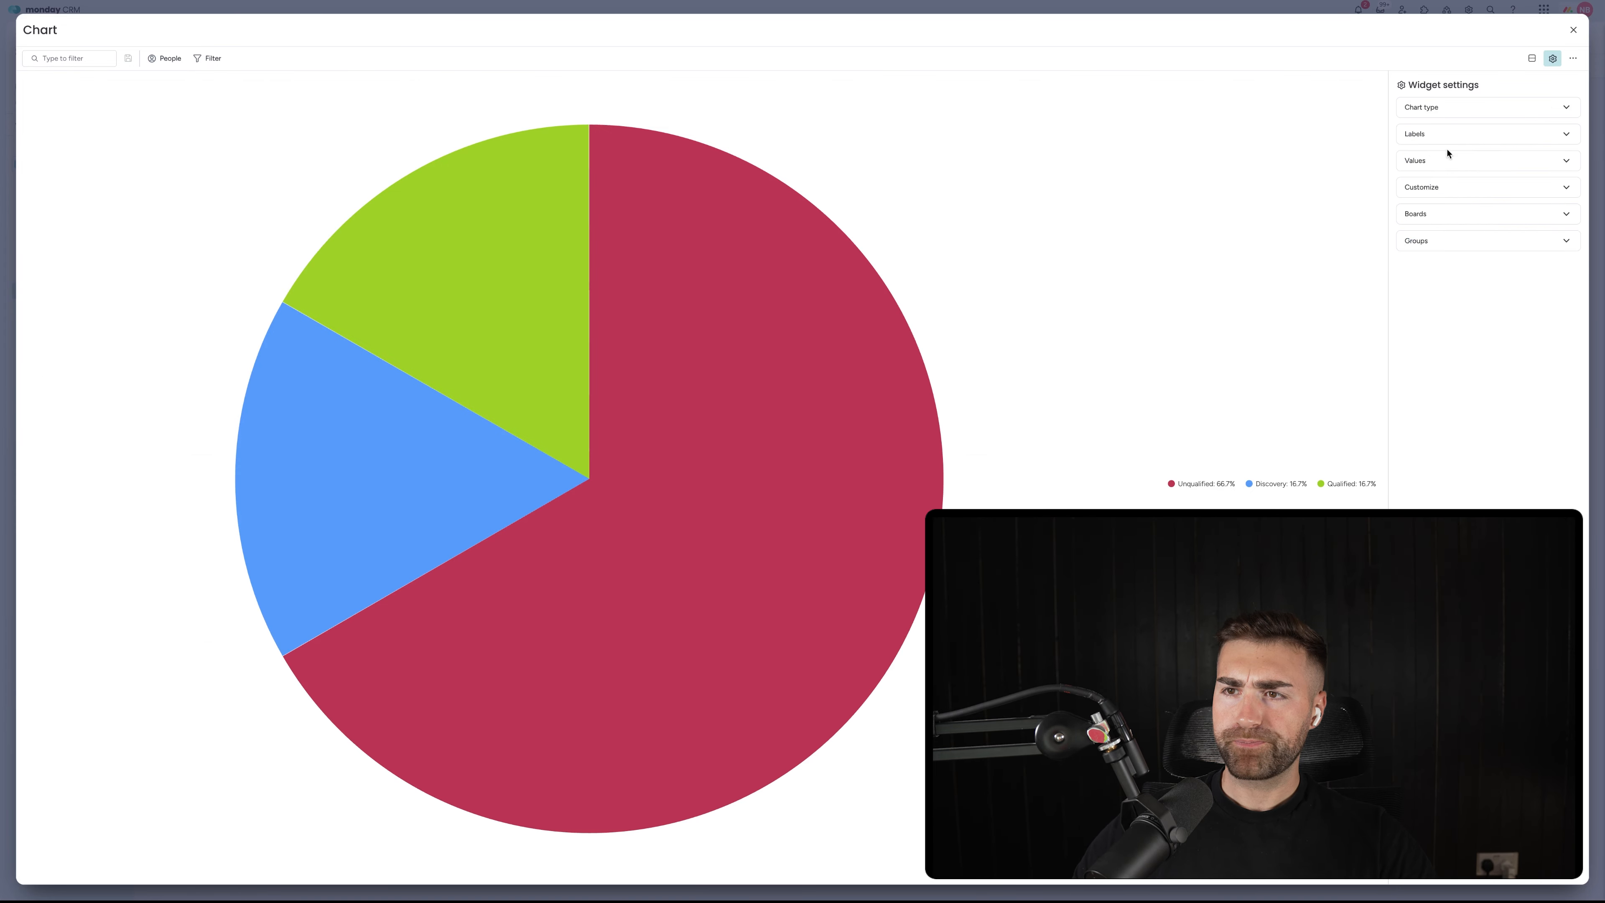
Step: Limit the pie chart's data to the Closed Lost group of the Deals board
left_click(1443, 215)
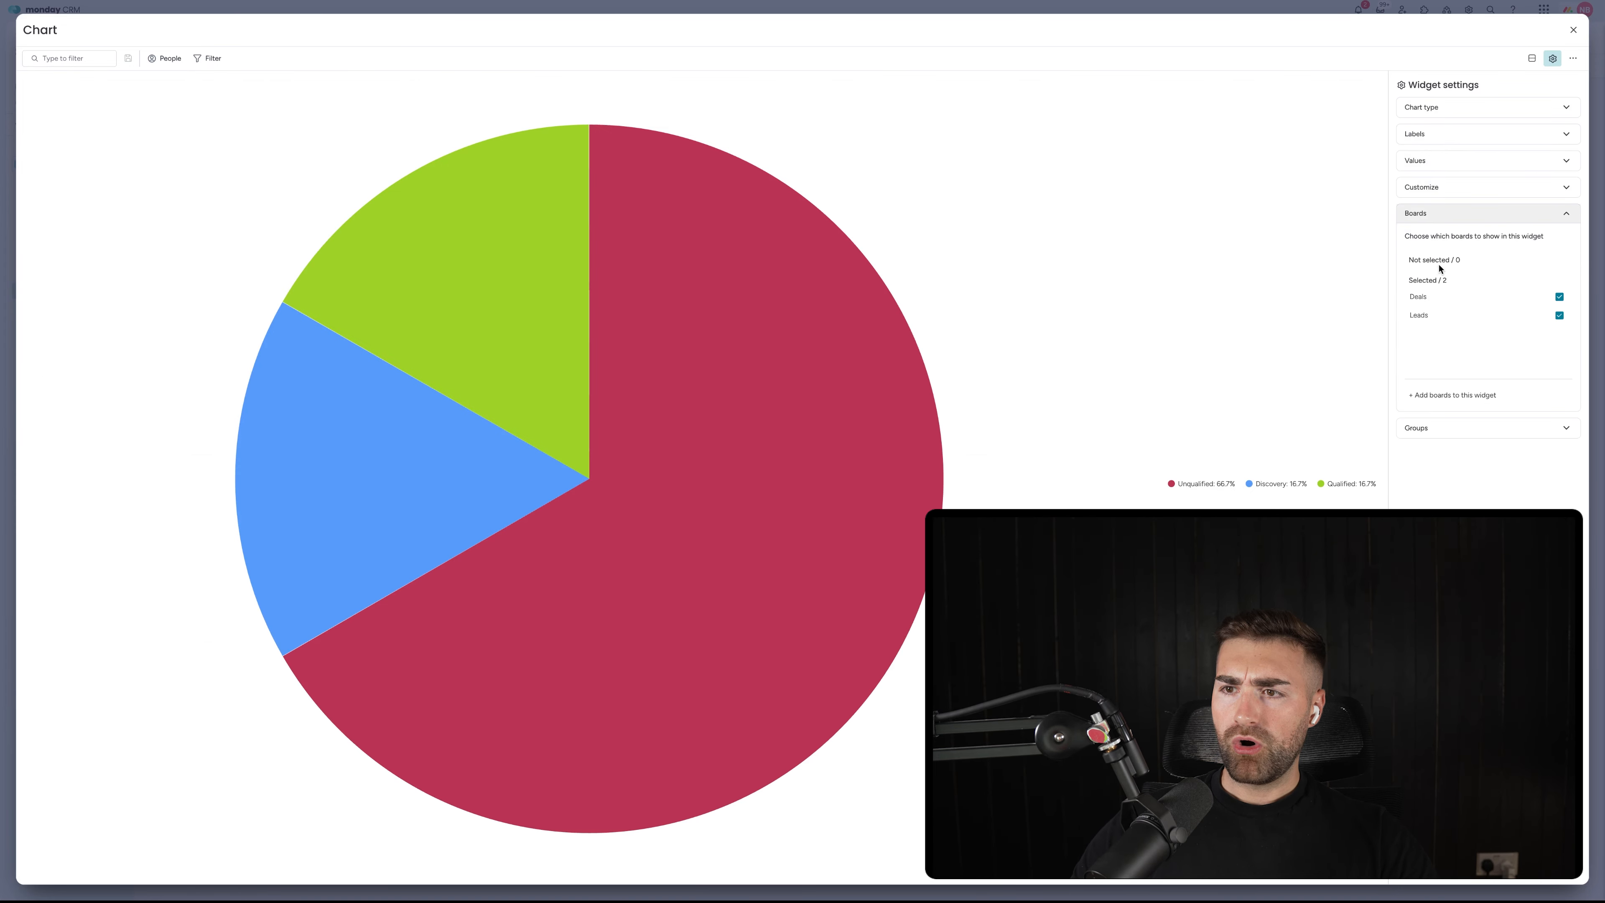
left_click(1420, 315)
left_click(1422, 433)
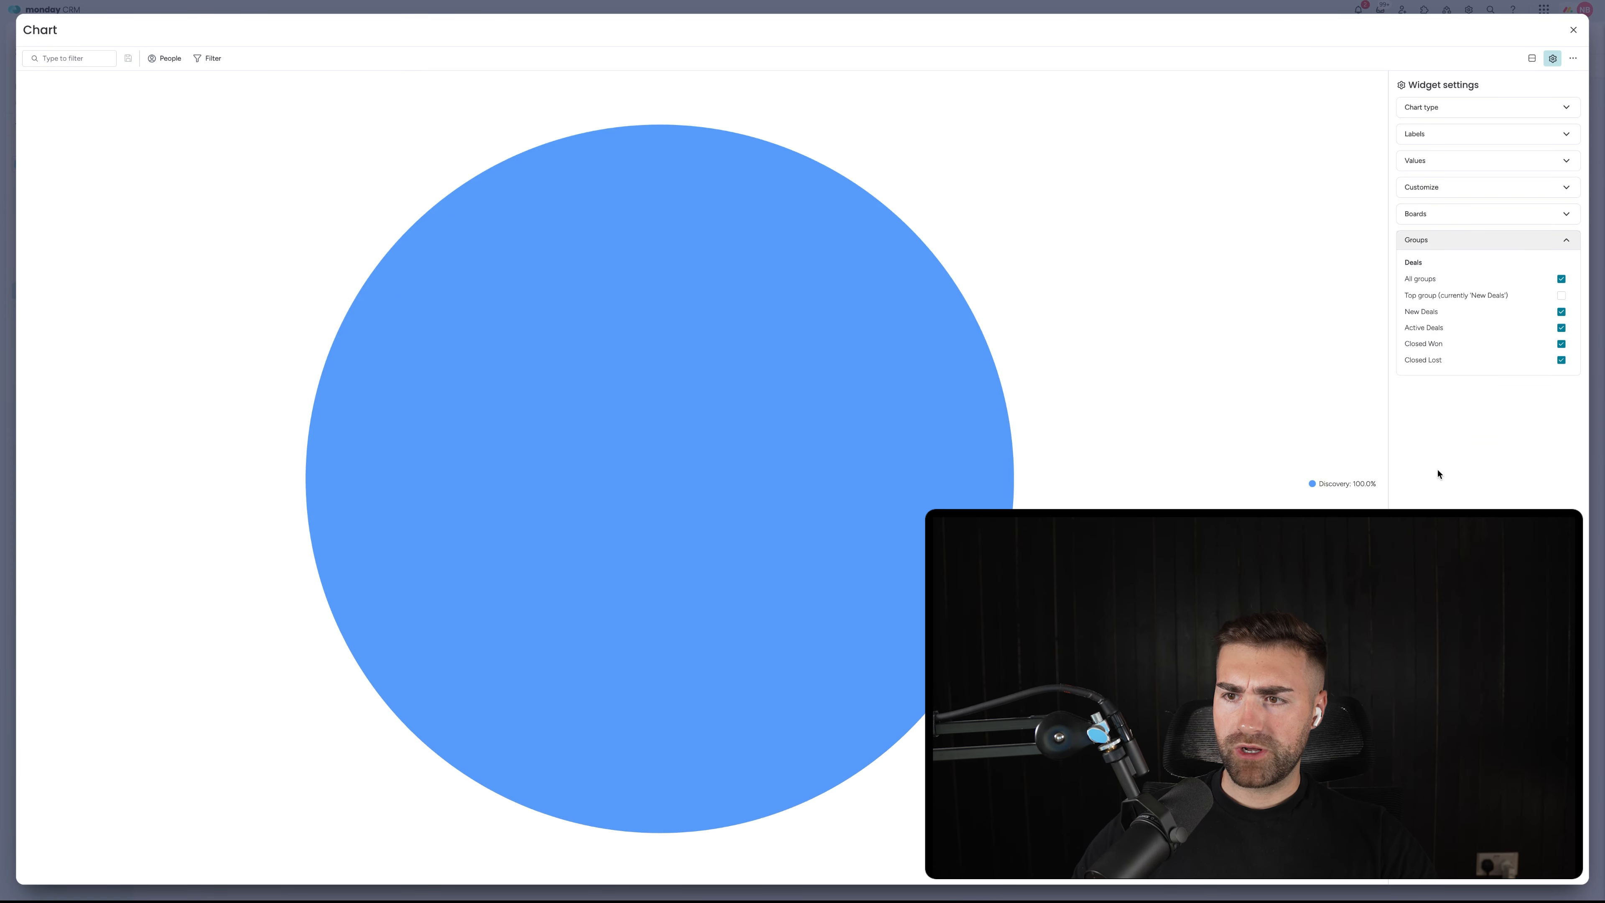
left_click(1415, 345)
left_click(1415, 329)
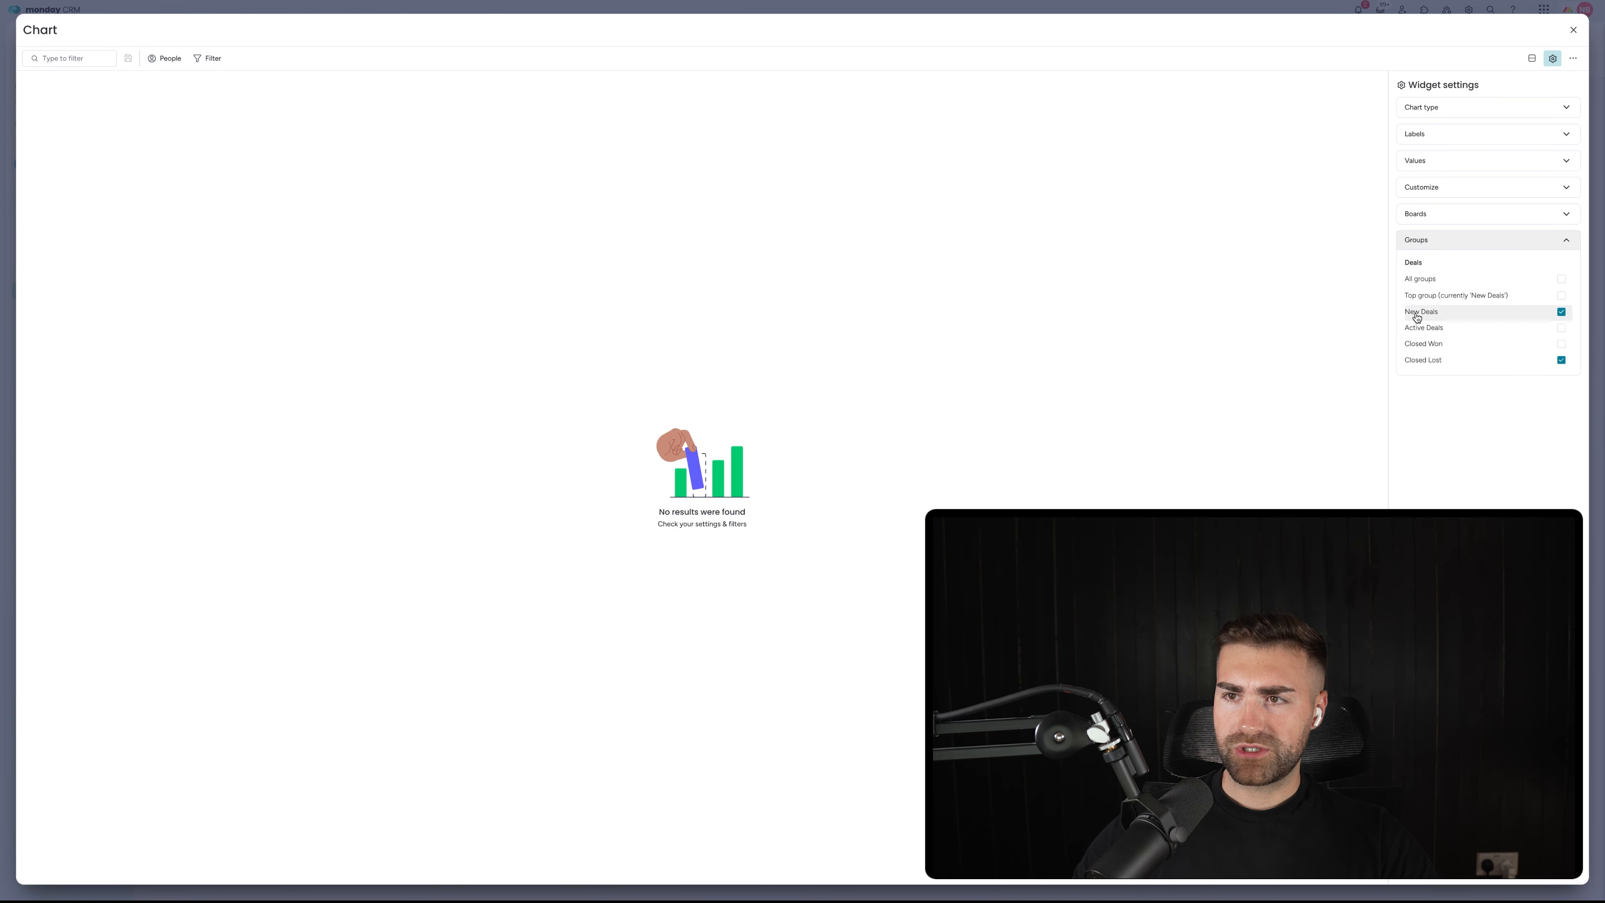
Step: Set the pie chart's labels one by one to the Deals board's Loss Reason column and return to the dashboard
left_click(1429, 134)
left_click(1526, 162)
left_click(1453, 201)
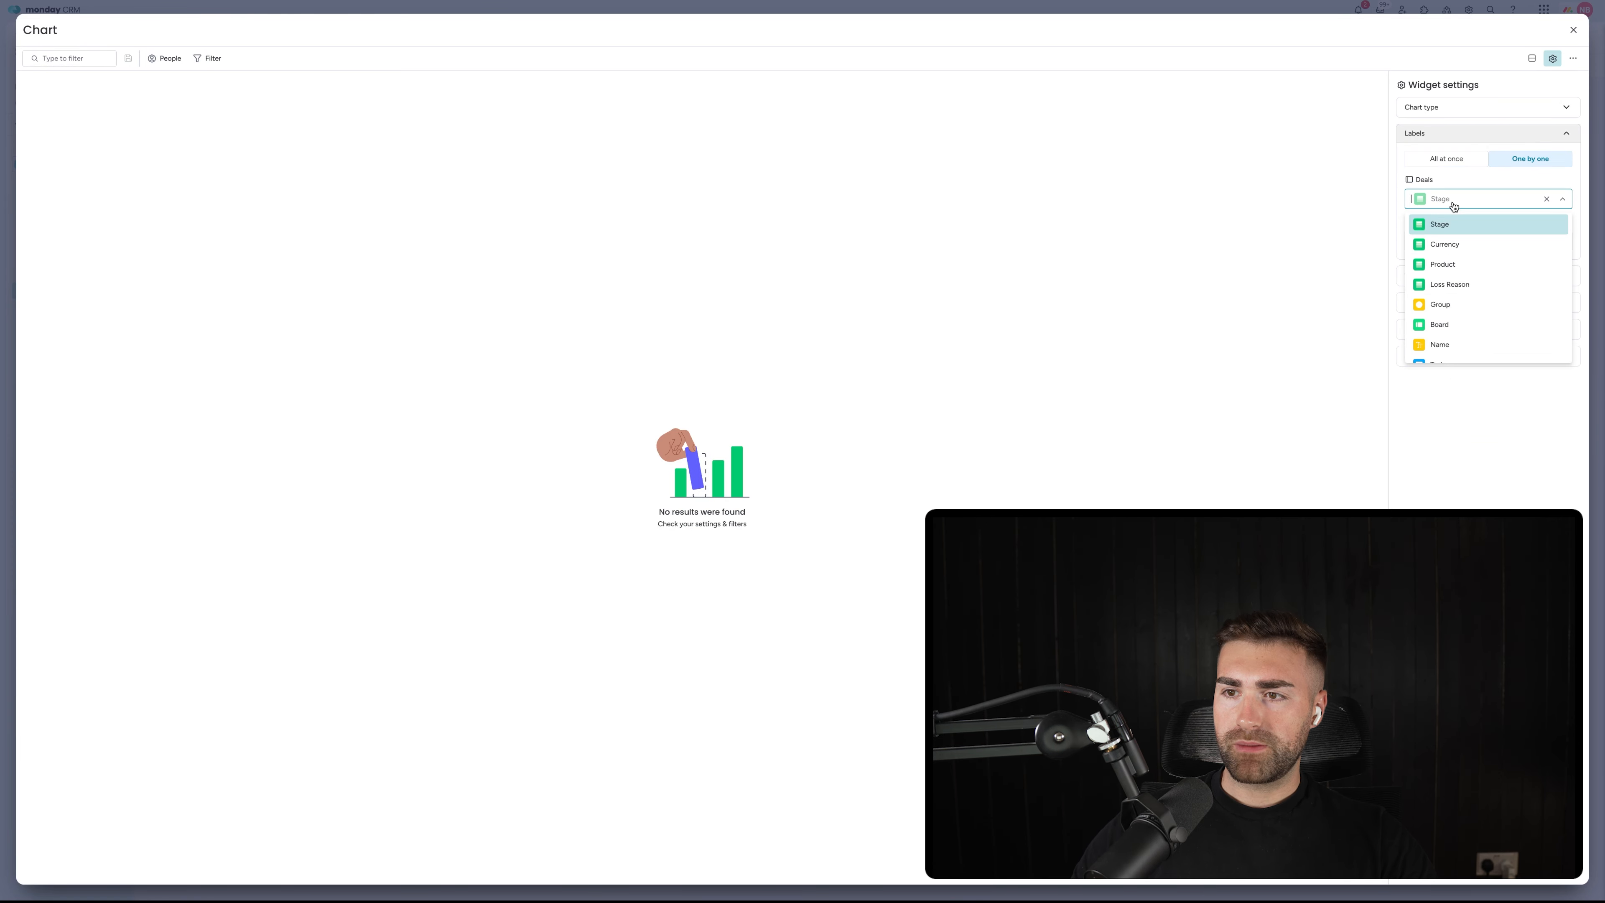
left_click(1453, 285)
left_click(1573, 29)
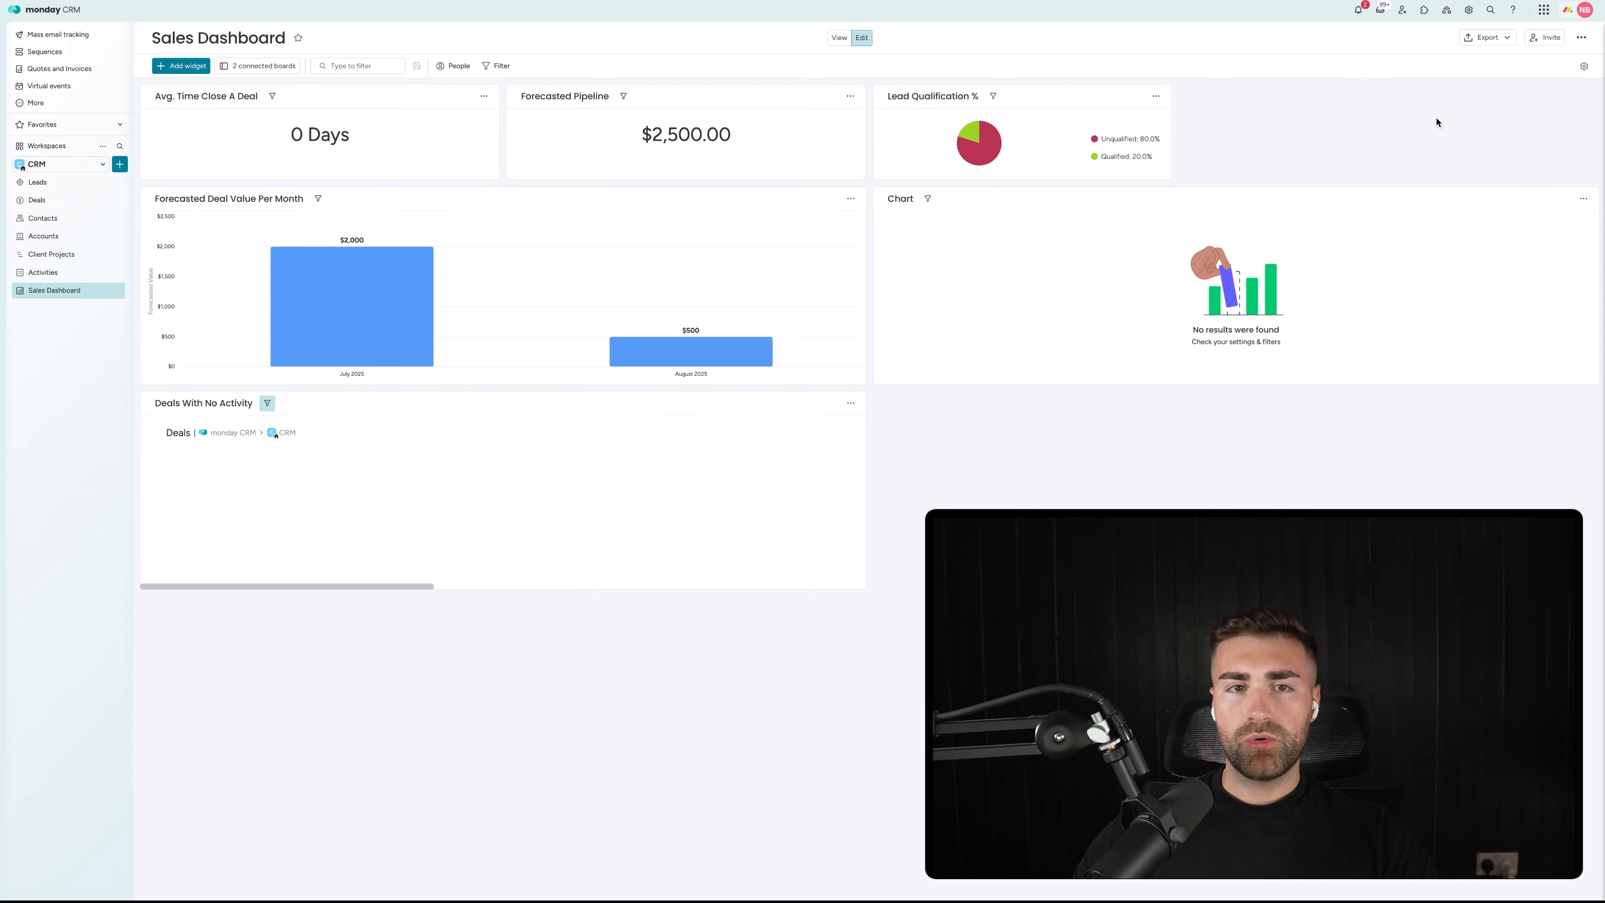
Step: Move the three deals in New Deals to the Closed Lost group and check the loss reason chart on the Sales Dashboard
left_click(42, 200)
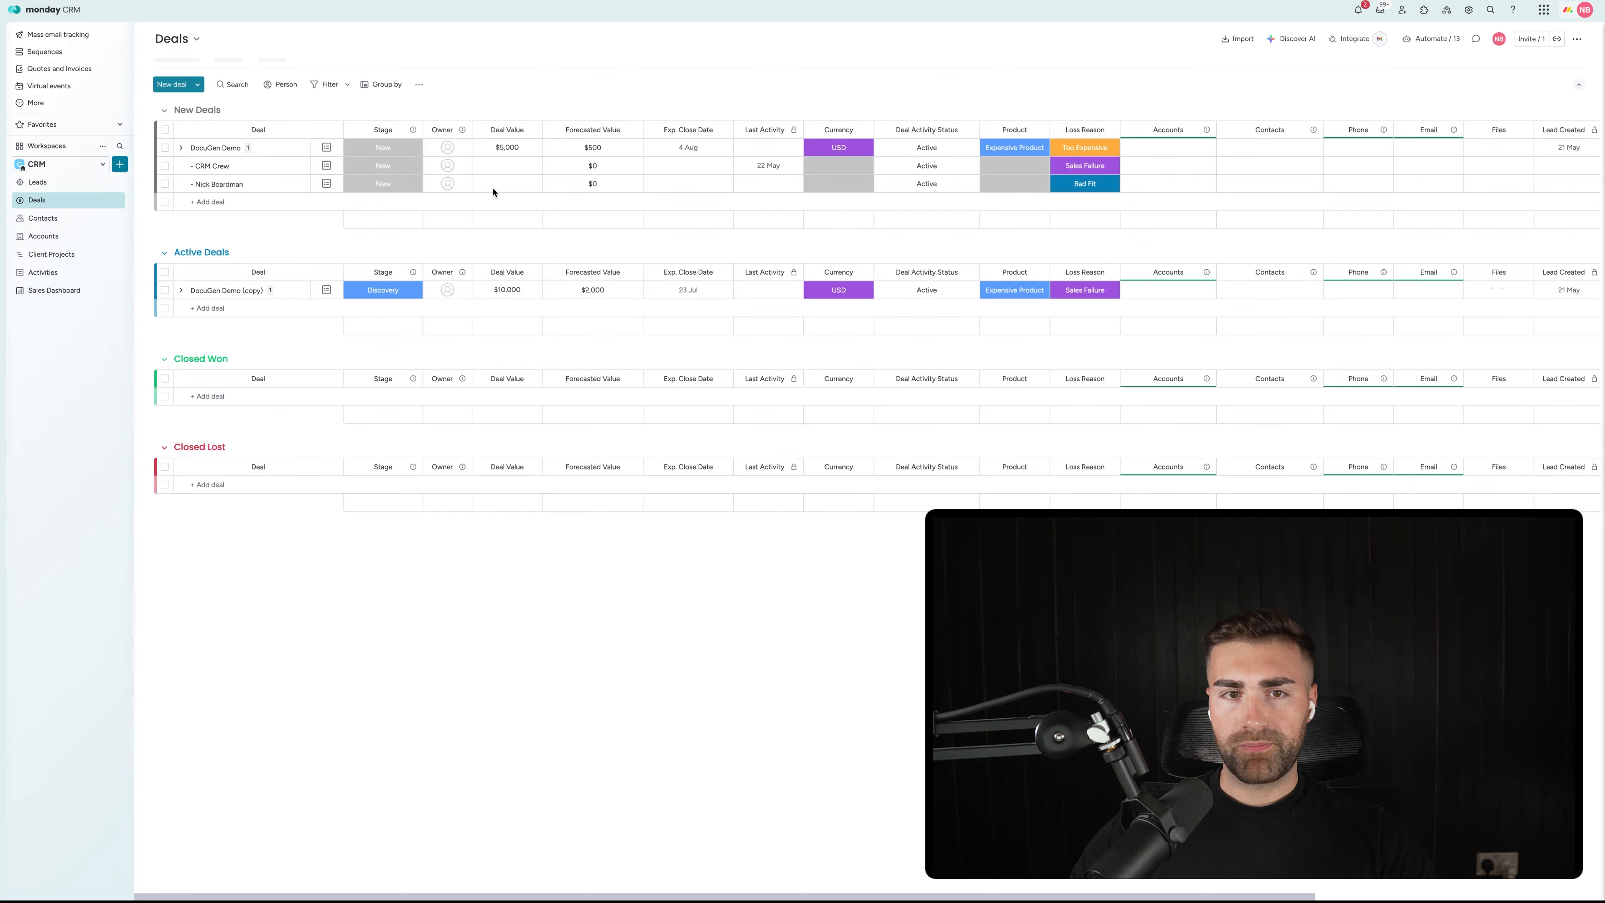
left_click_drag(256, 182, 247, 466)
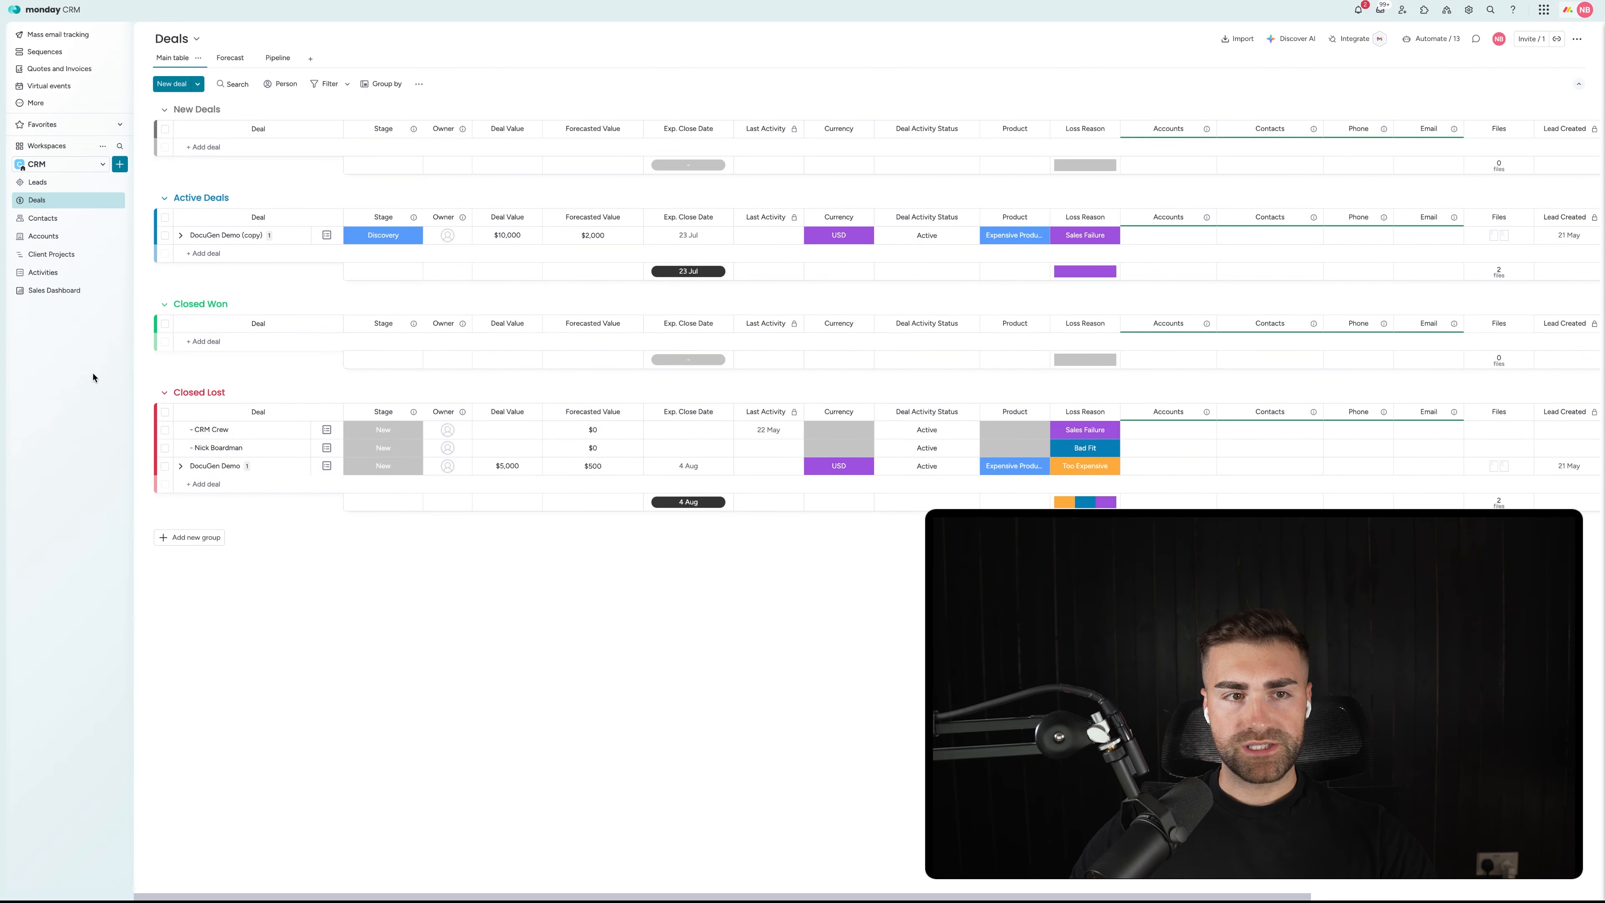
left_click(60, 290)
mouse_move(1078, 280)
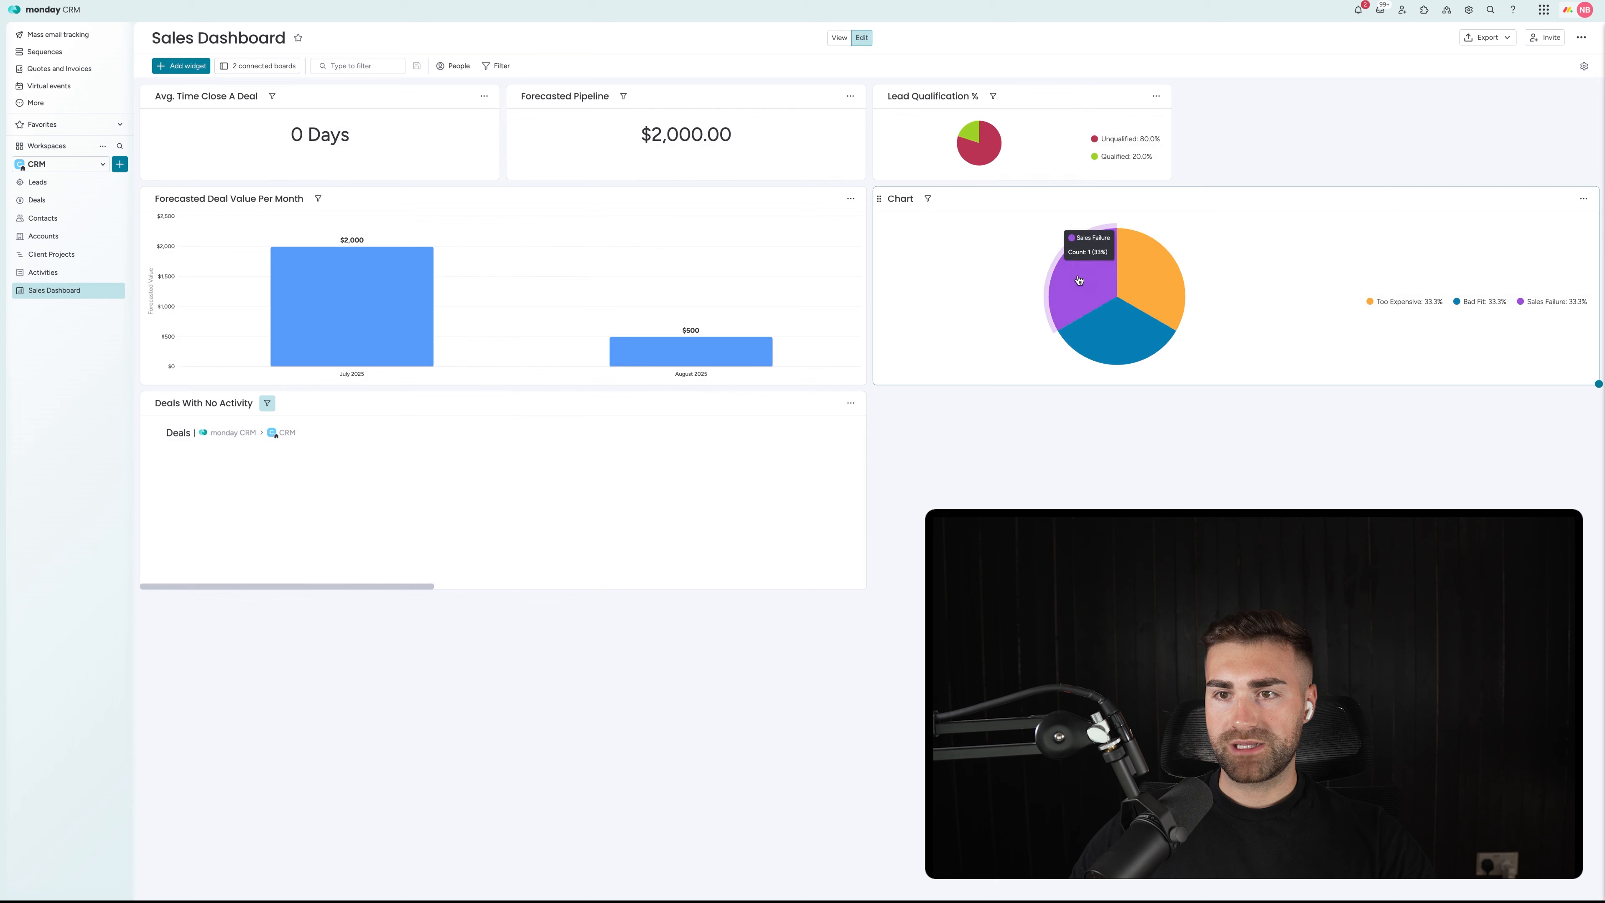
mouse_move(1129, 280)
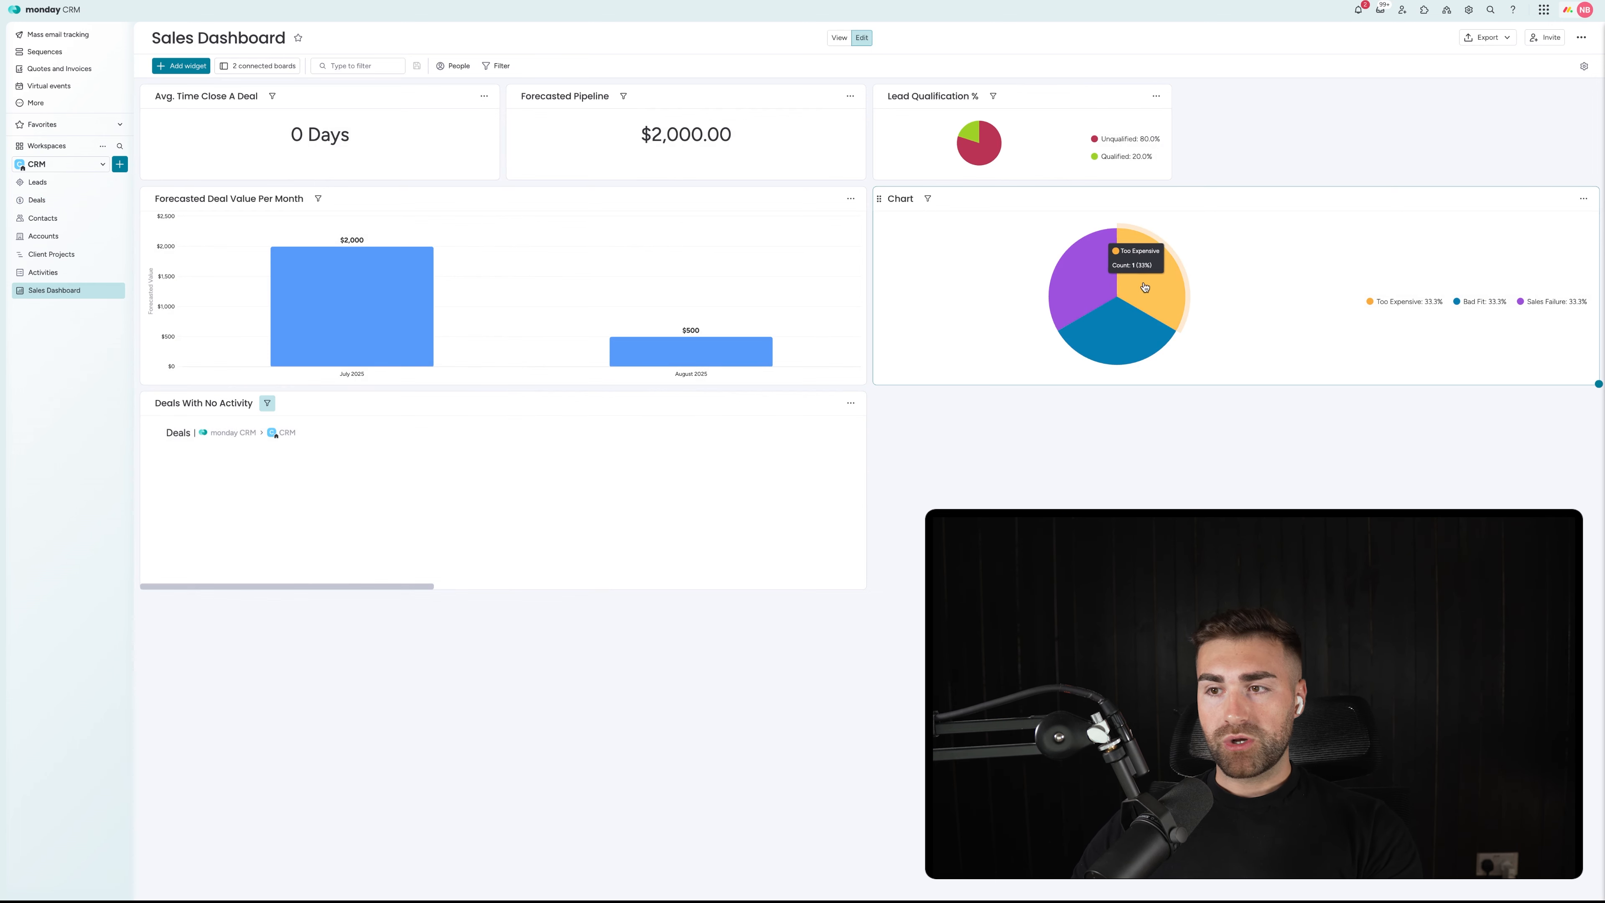
Step: Rename the loss reason pie chart widget as Deal Loss Reason
mouse_move(1119, 335)
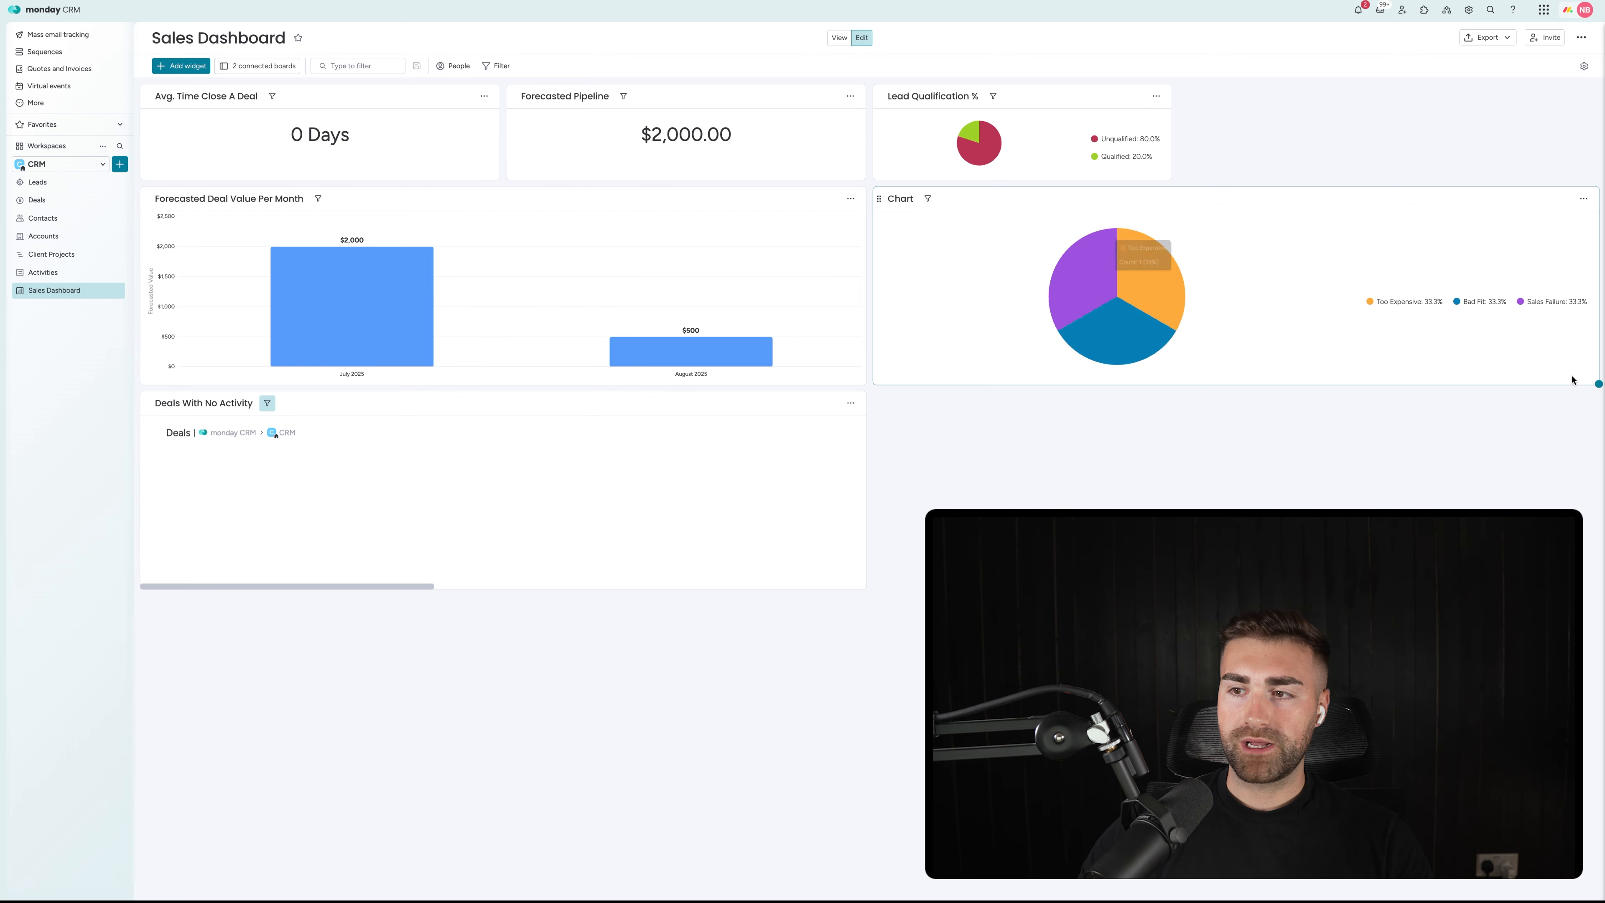
right_click(1598, 384)
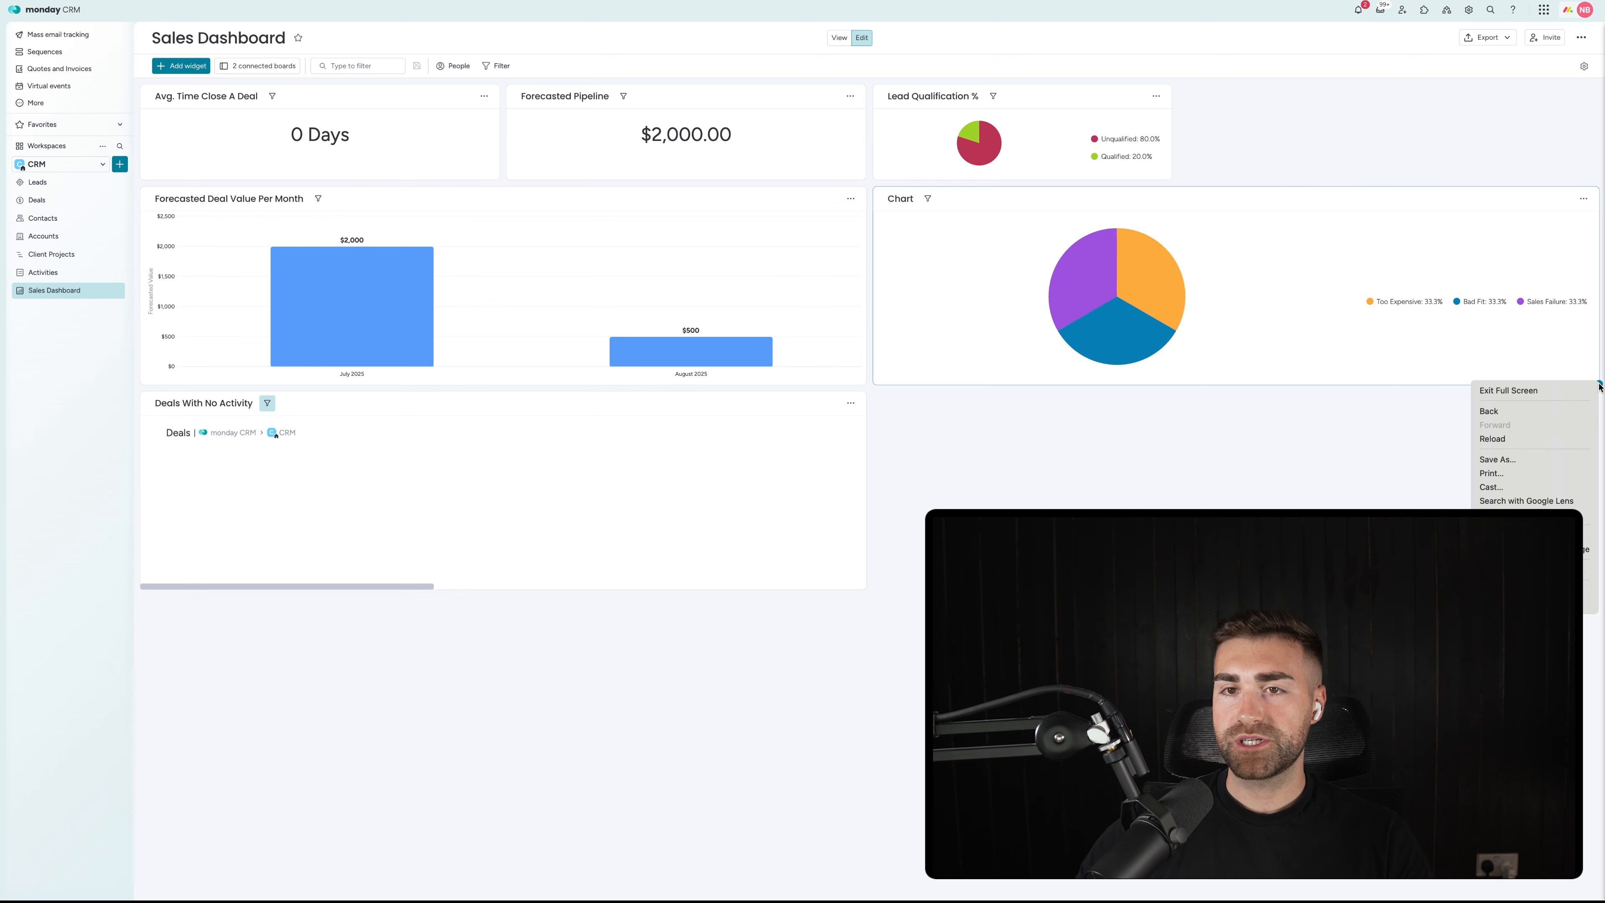
left_click(1522, 350)
left_click(902, 197)
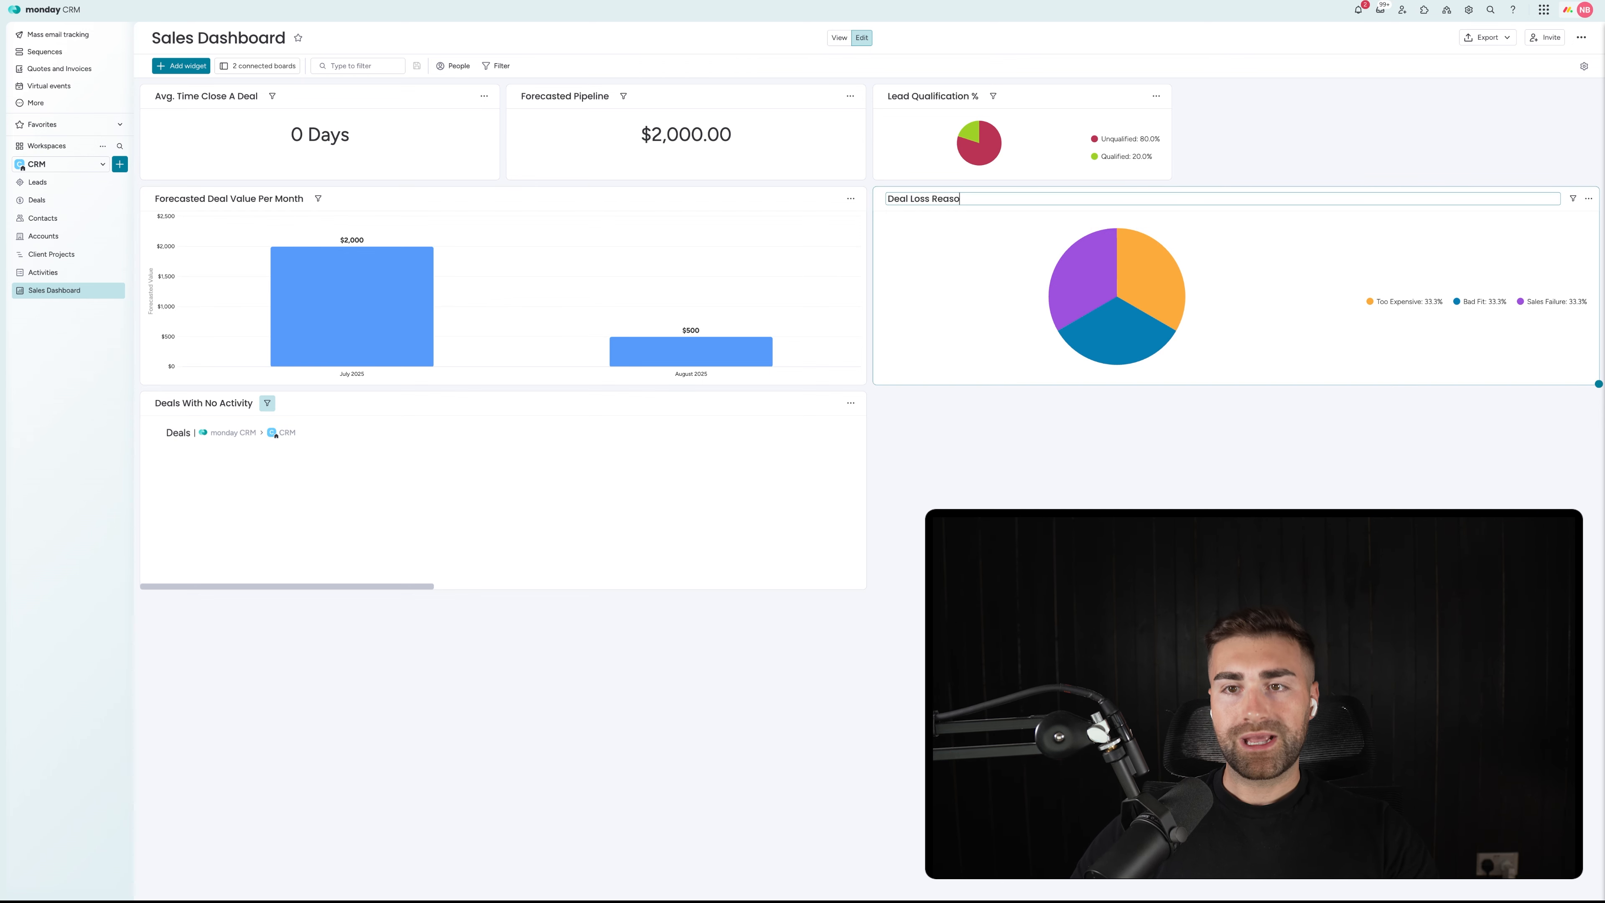
key("Return")
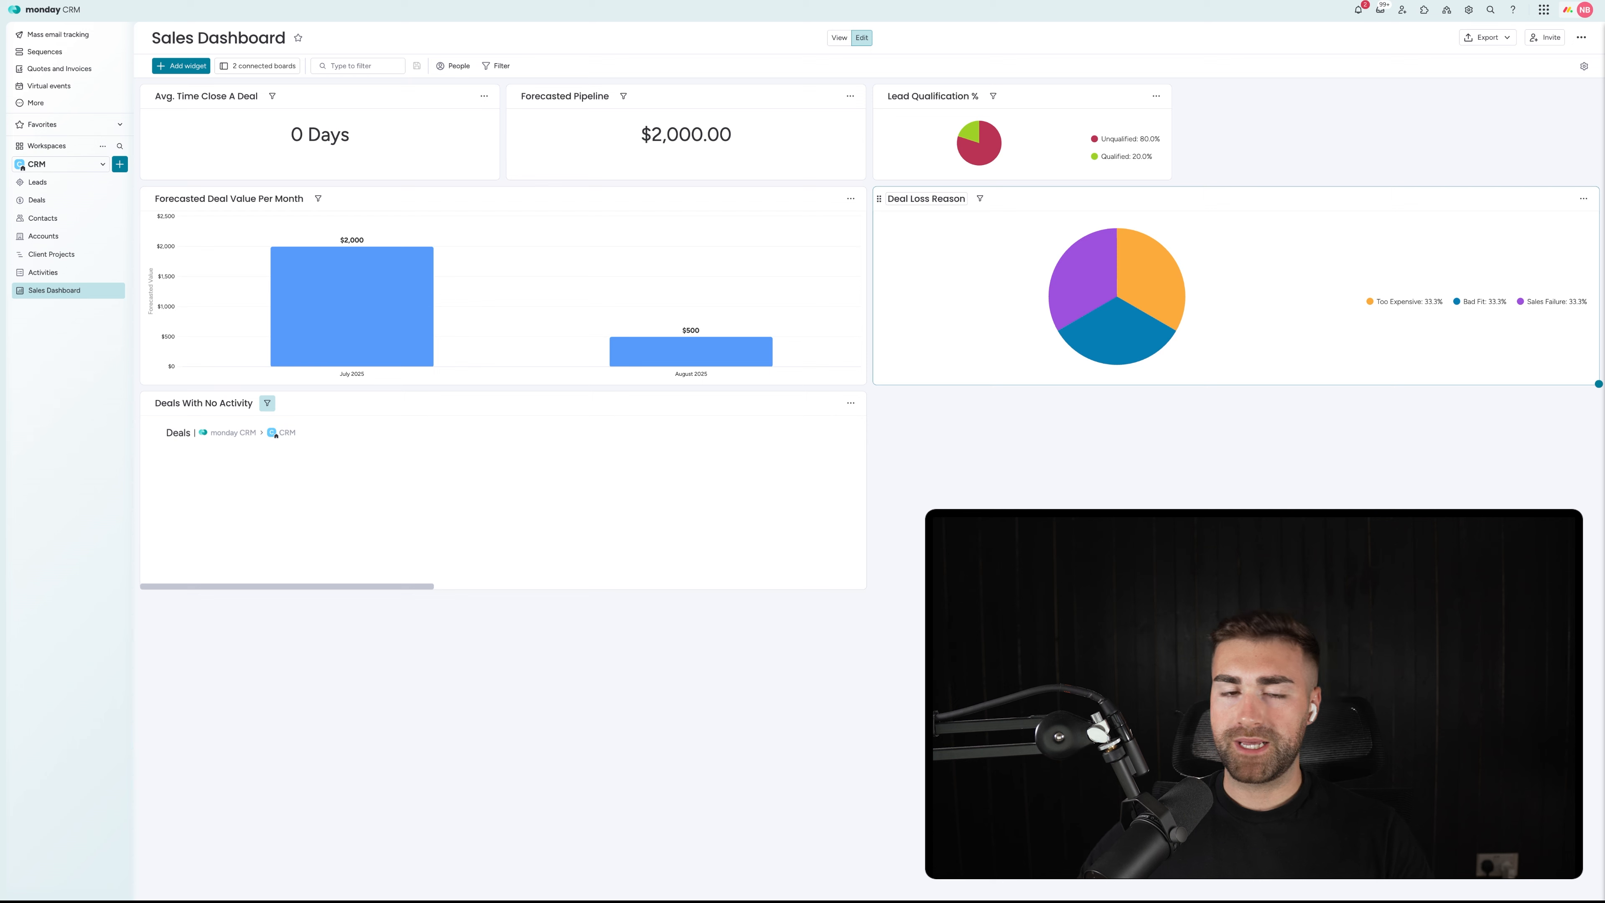
Step: Move the Deal Loss Reason widget below Deals With No Activity and add a new Chart widget to the dashboard
mouse_move(1078, 334)
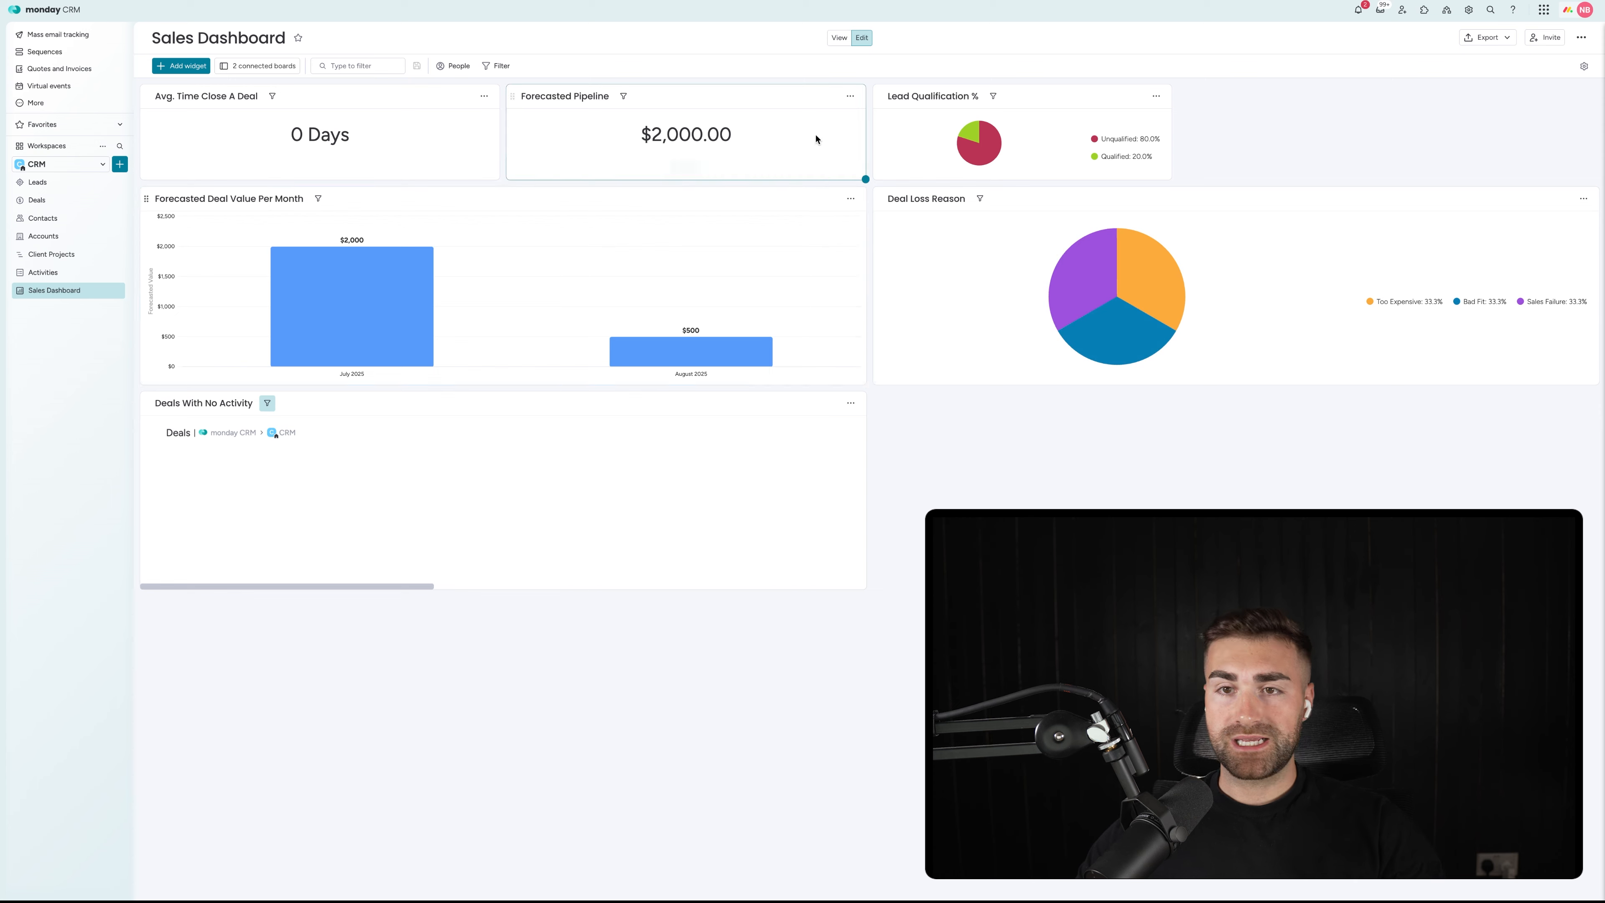
left_click_drag(880, 198, 168, 625)
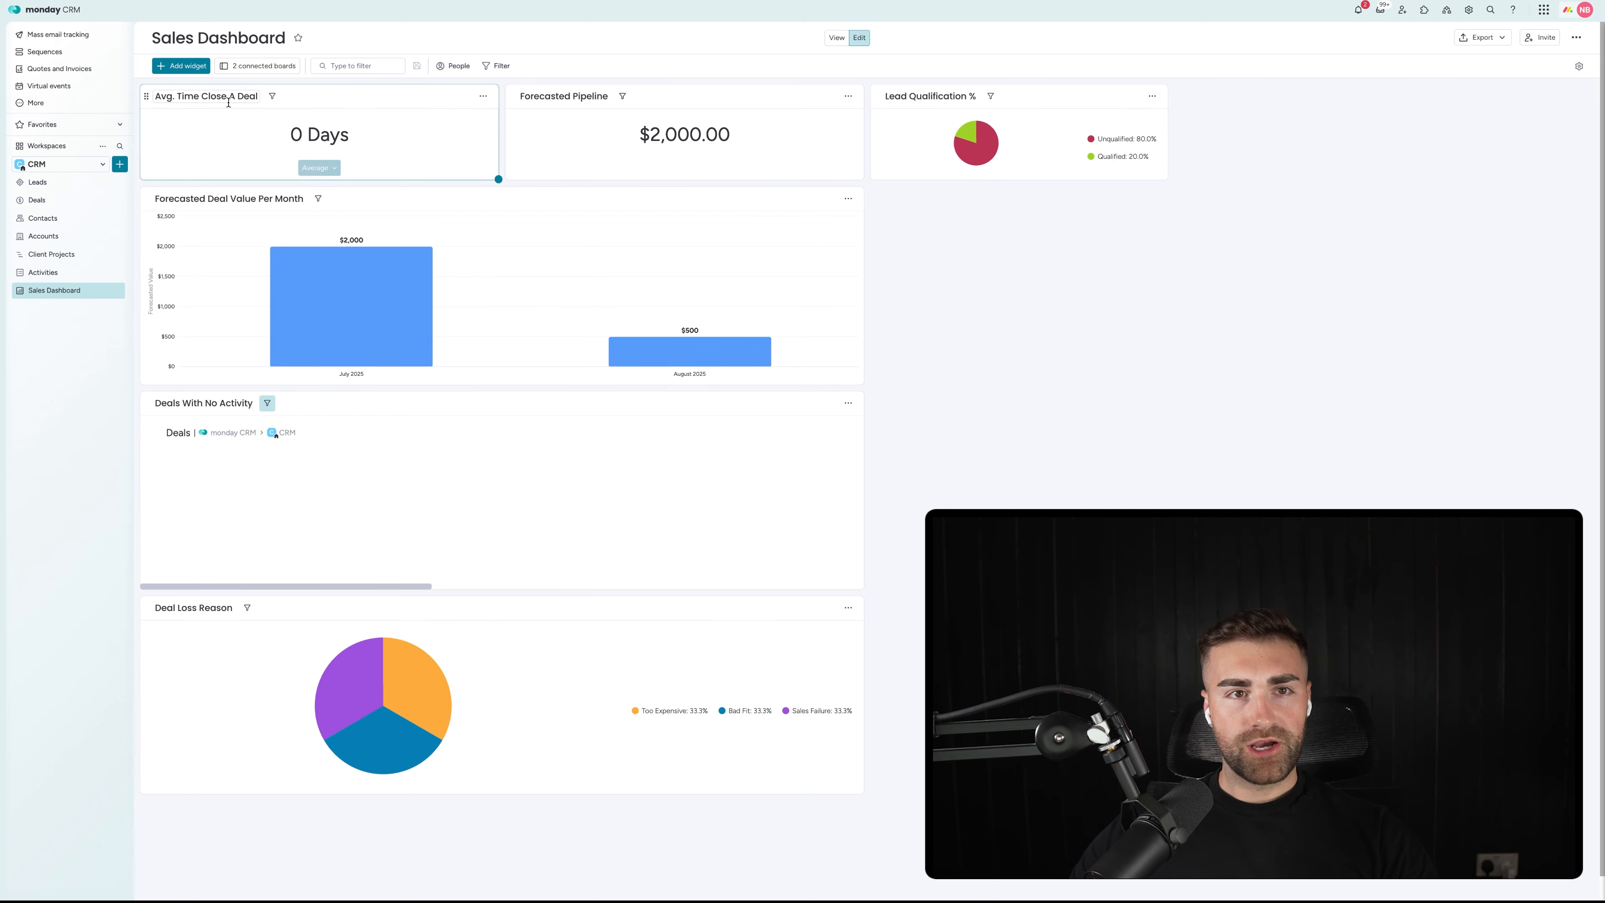
left_click(183, 67)
left_click(190, 146)
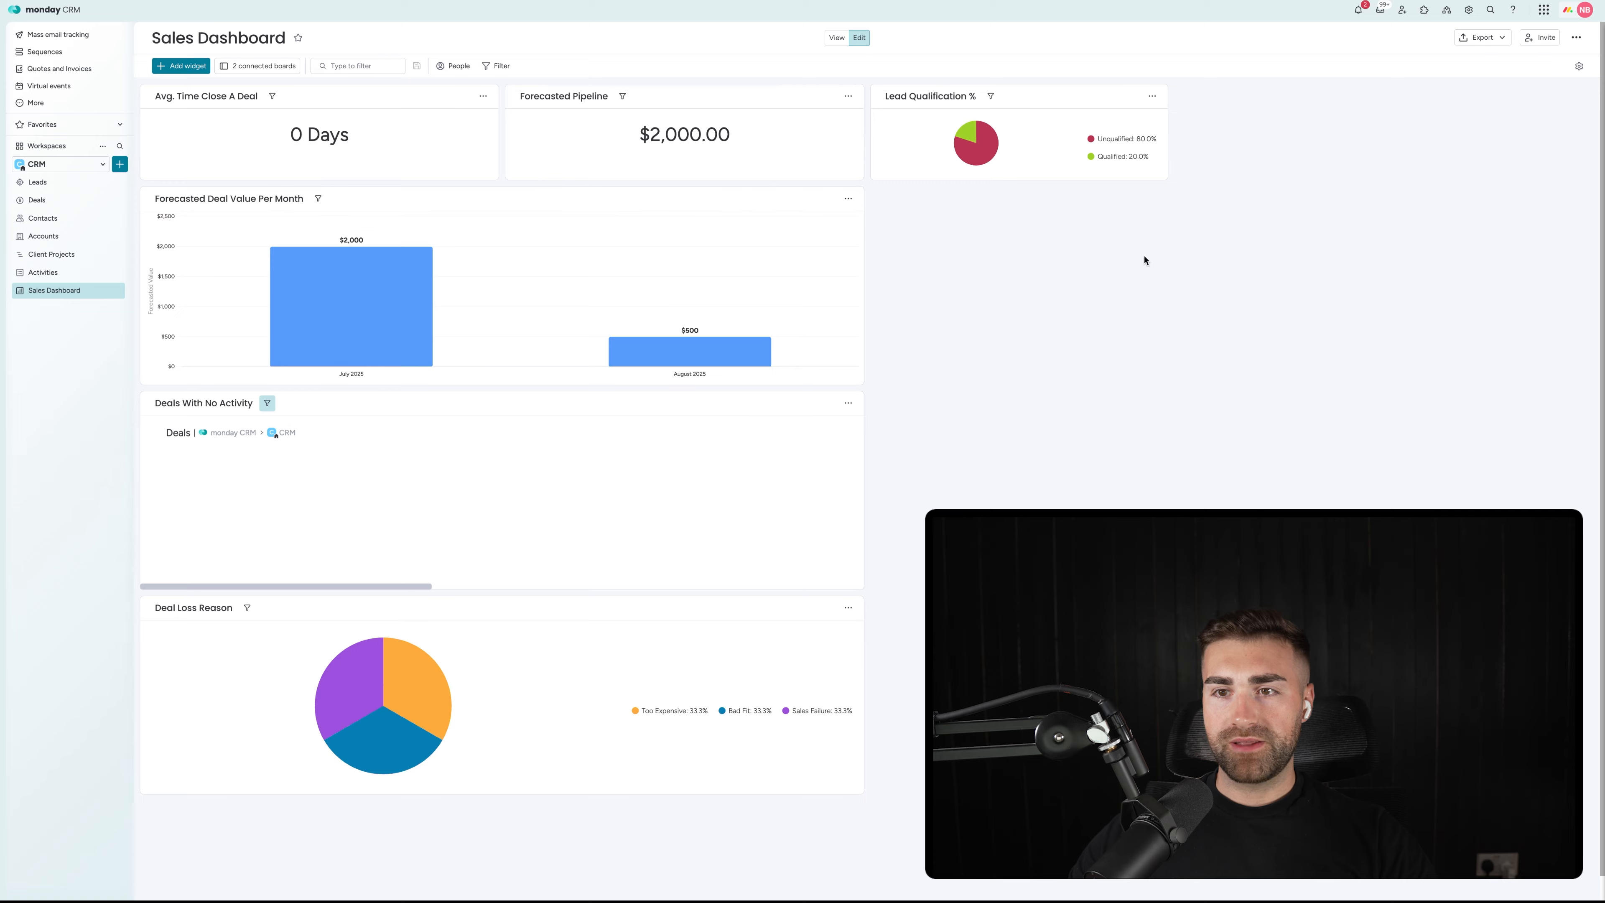
Step: On the Deals board, set the CRM Crew deal's stage to Won and its deal value to $10,000
left_click(37, 199)
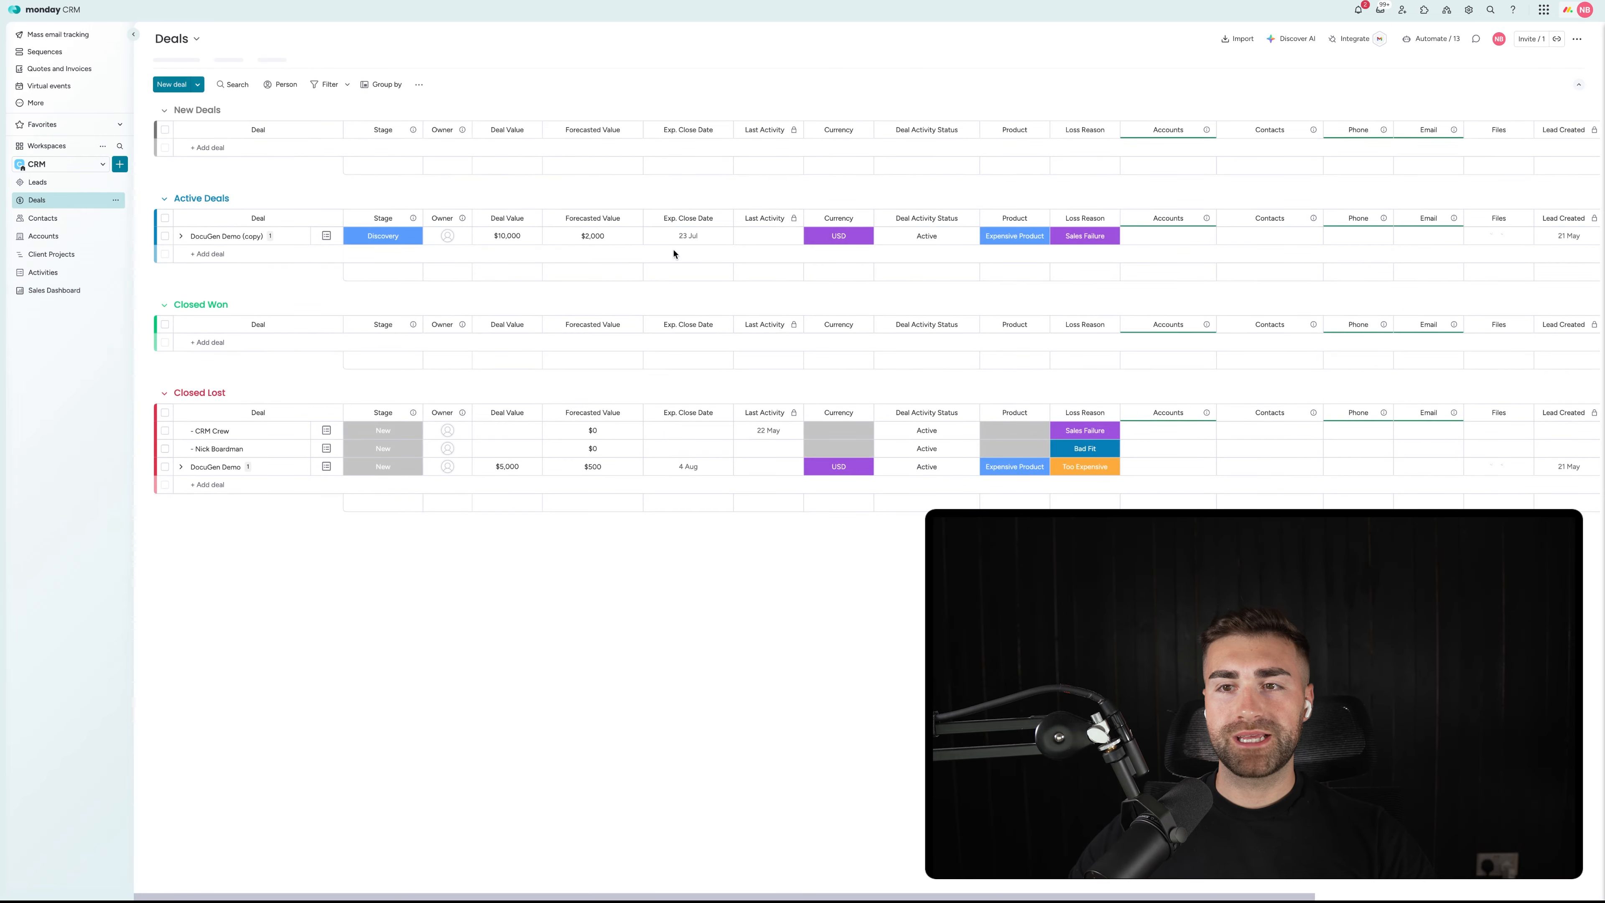
scroll(1080, 296, "right", 5)
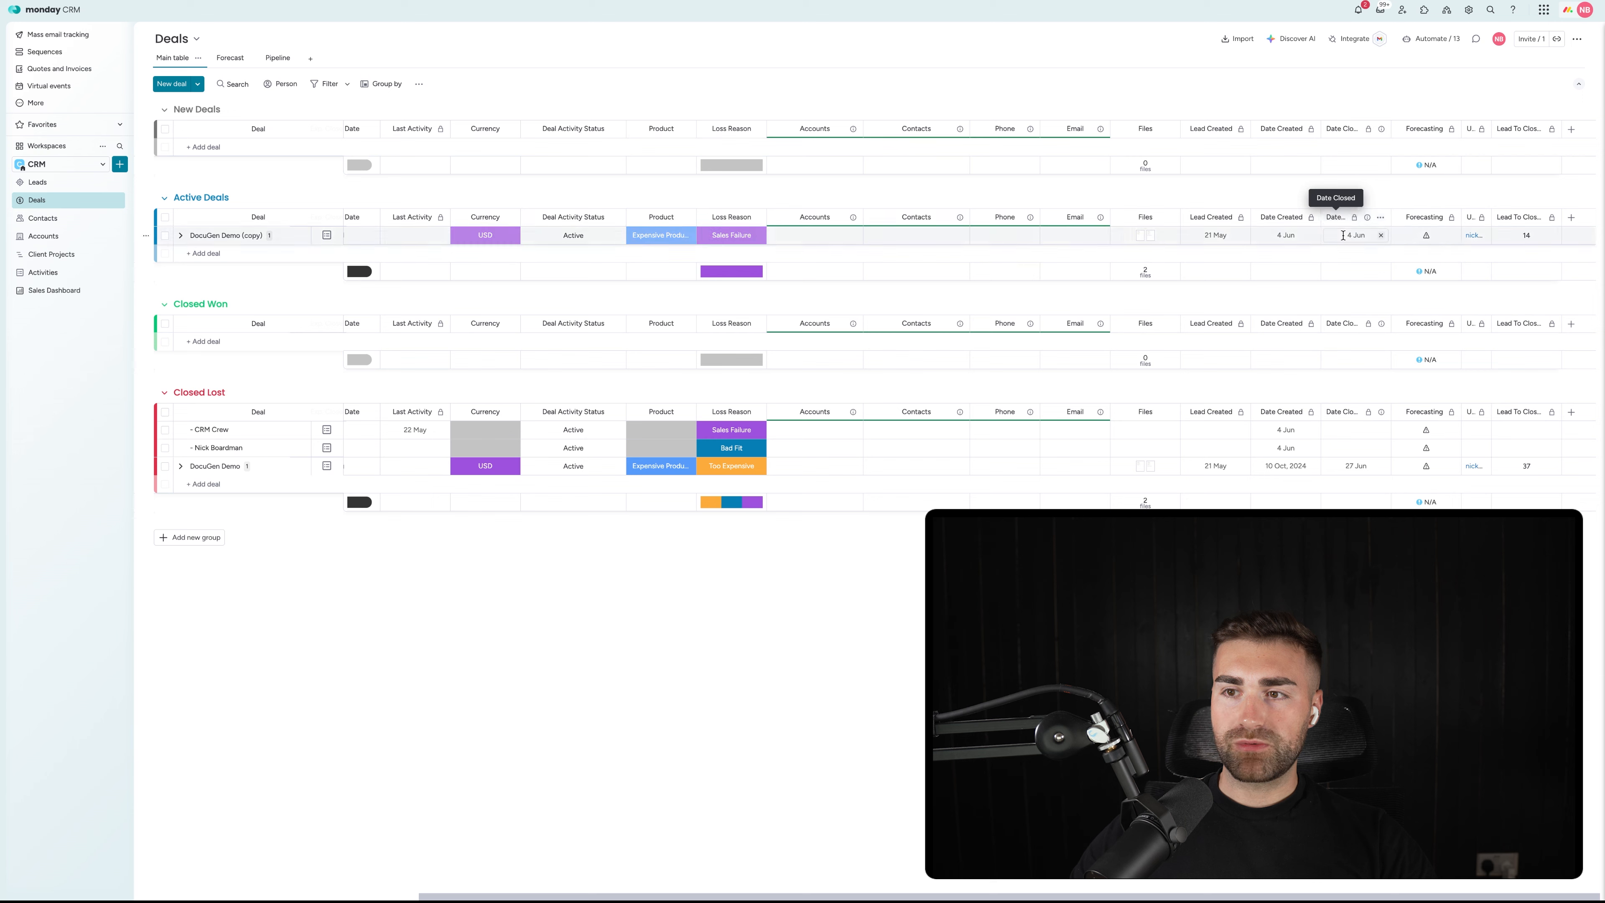
scroll(1064, 316, "left", 5)
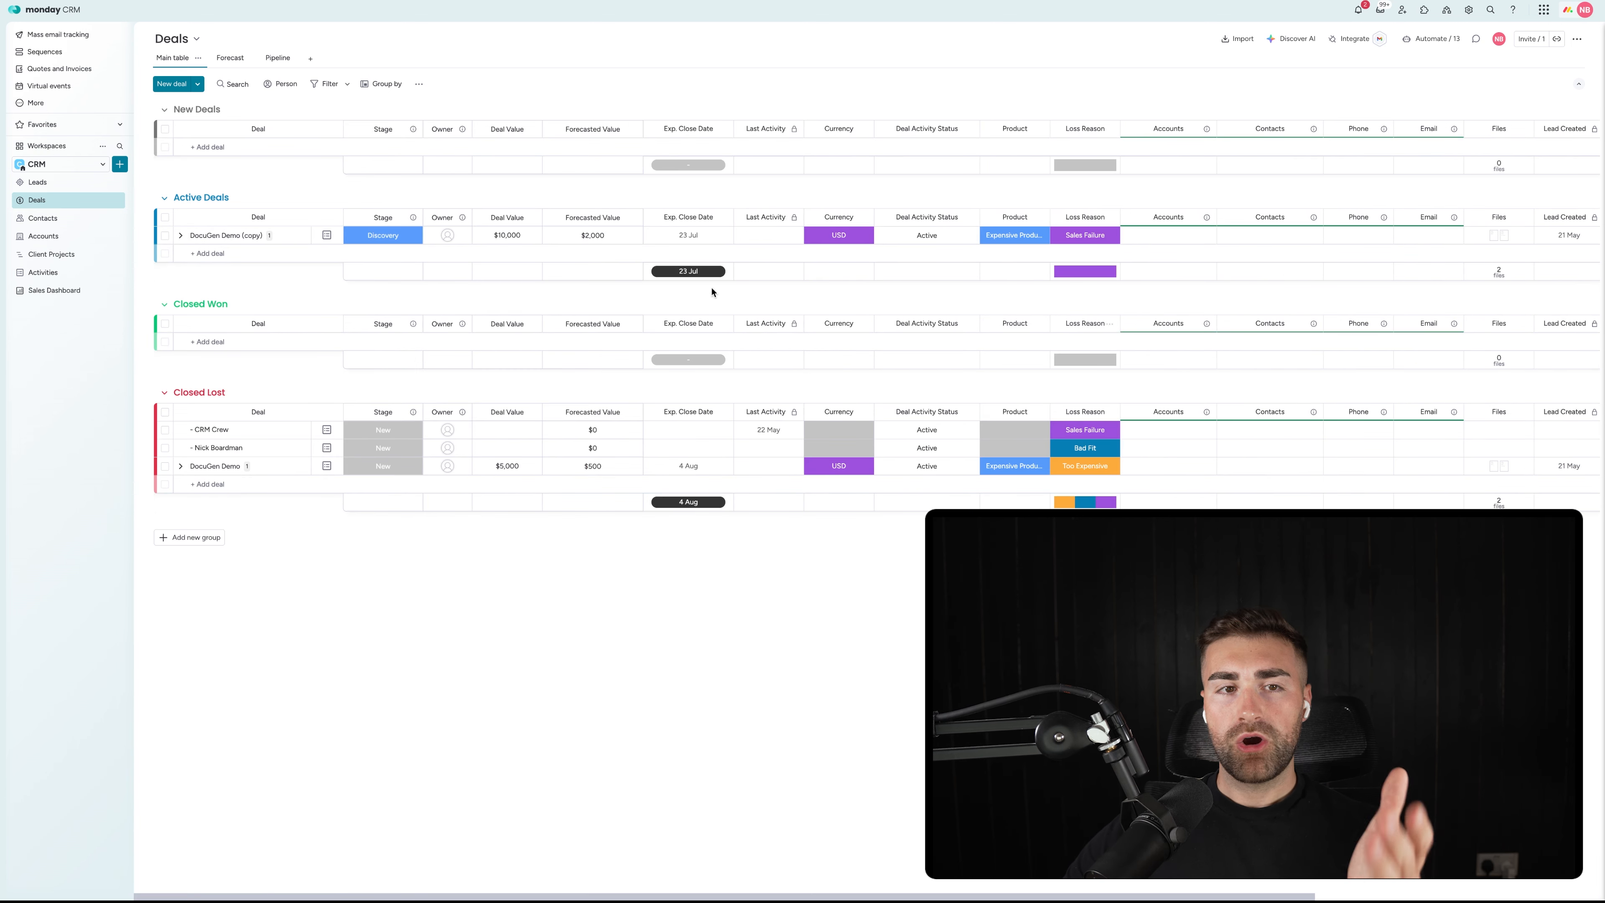
left_click(383, 430)
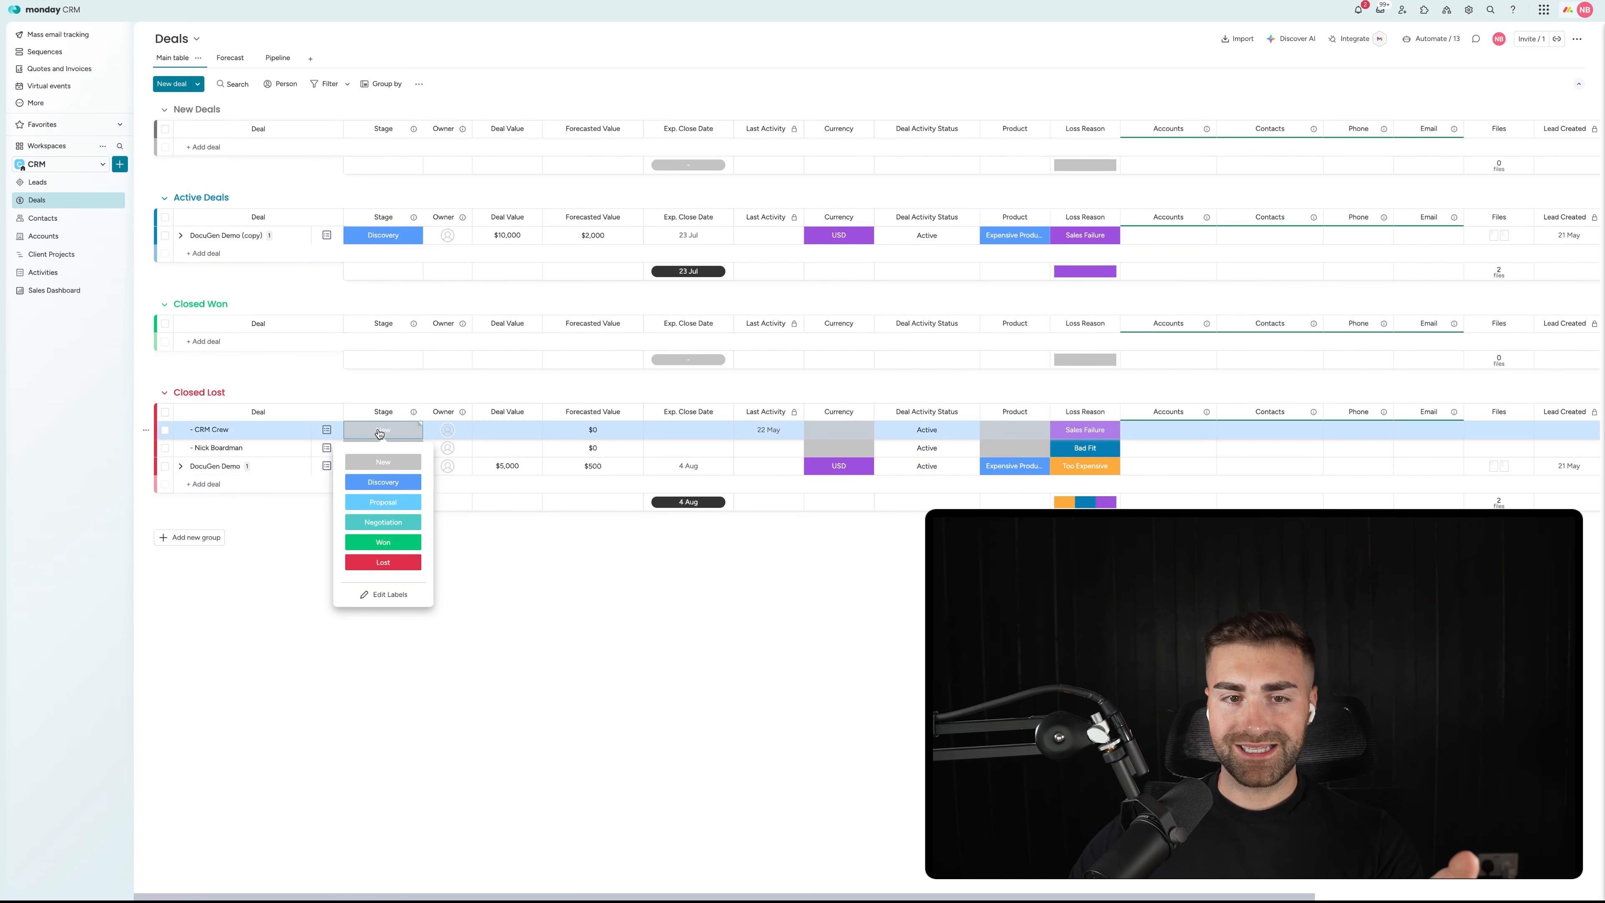
left_click(381, 541)
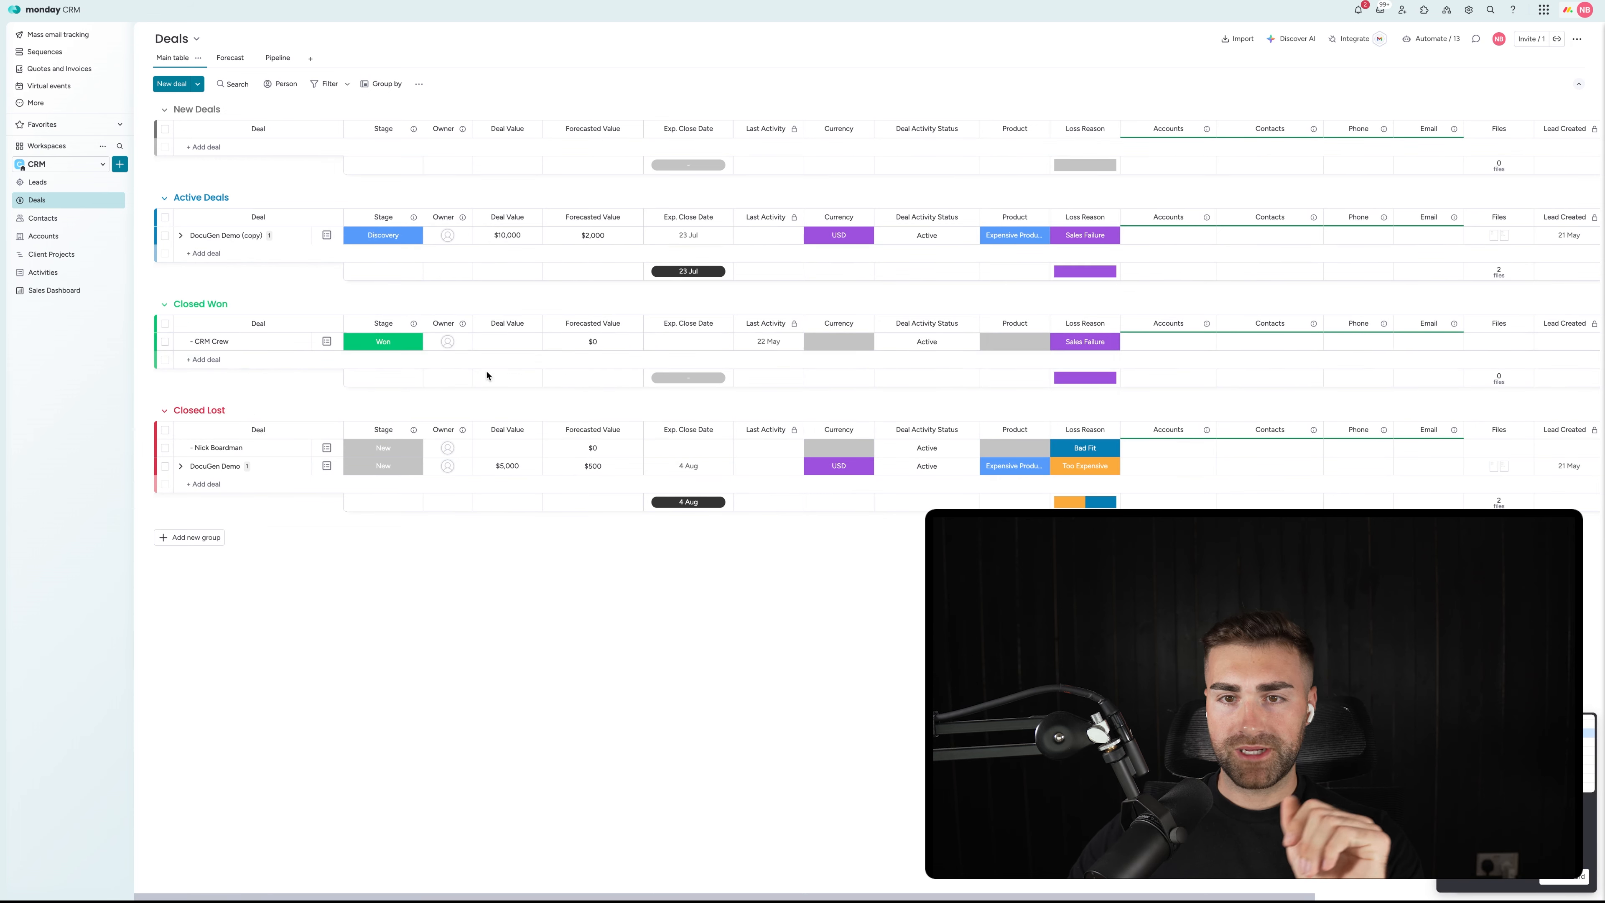
scroll(487, 373, "right", 5)
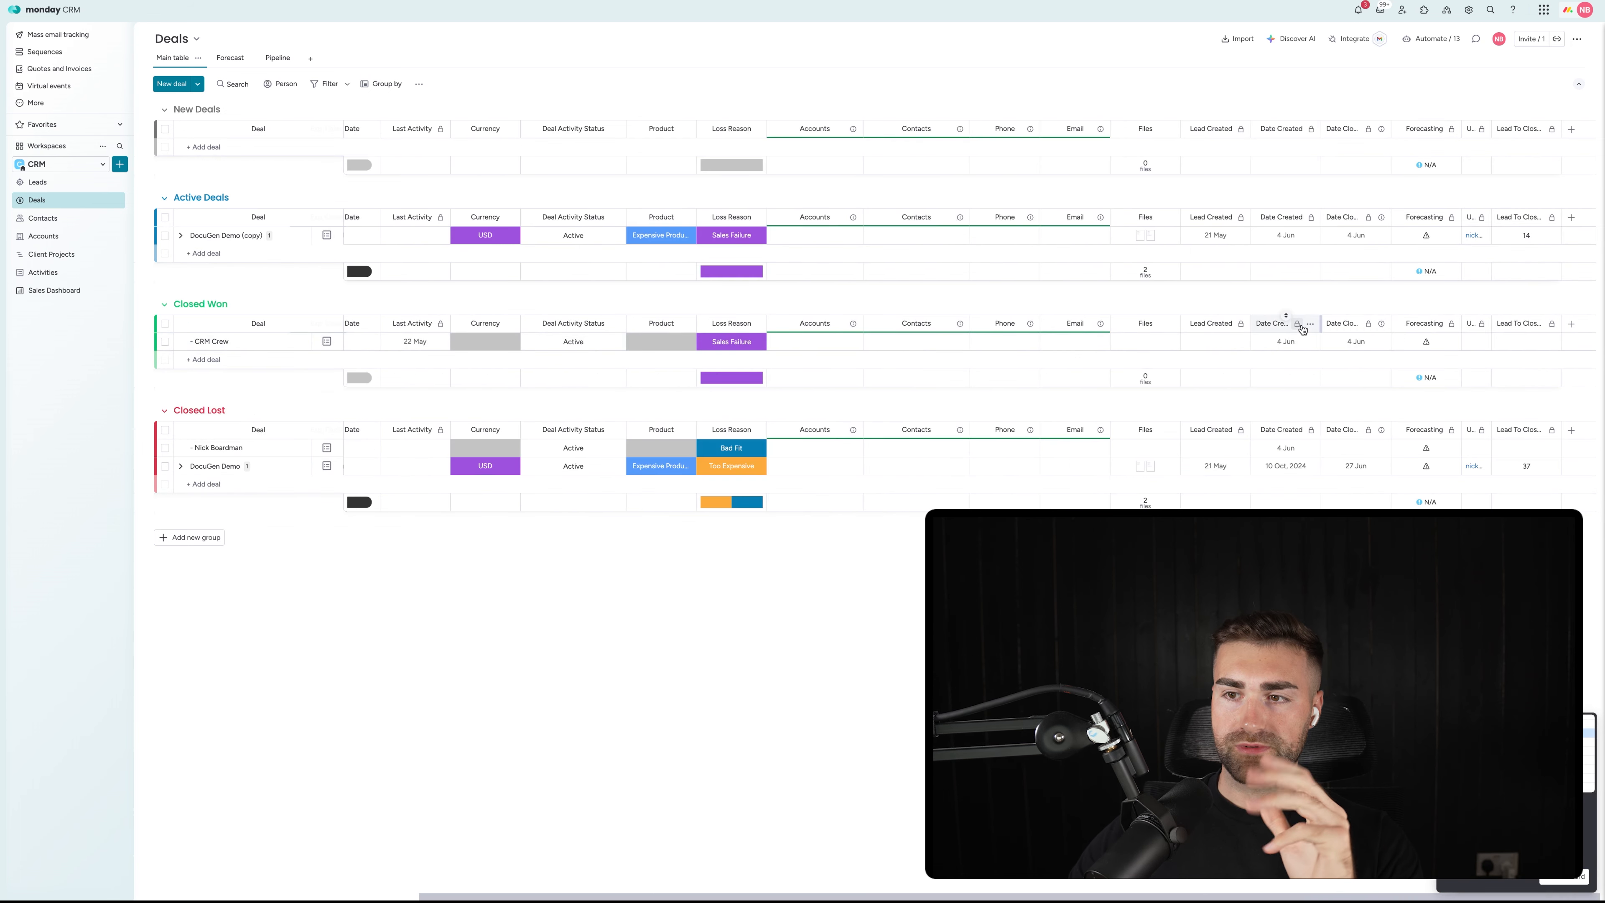
scroll(903, 348, "left", 5)
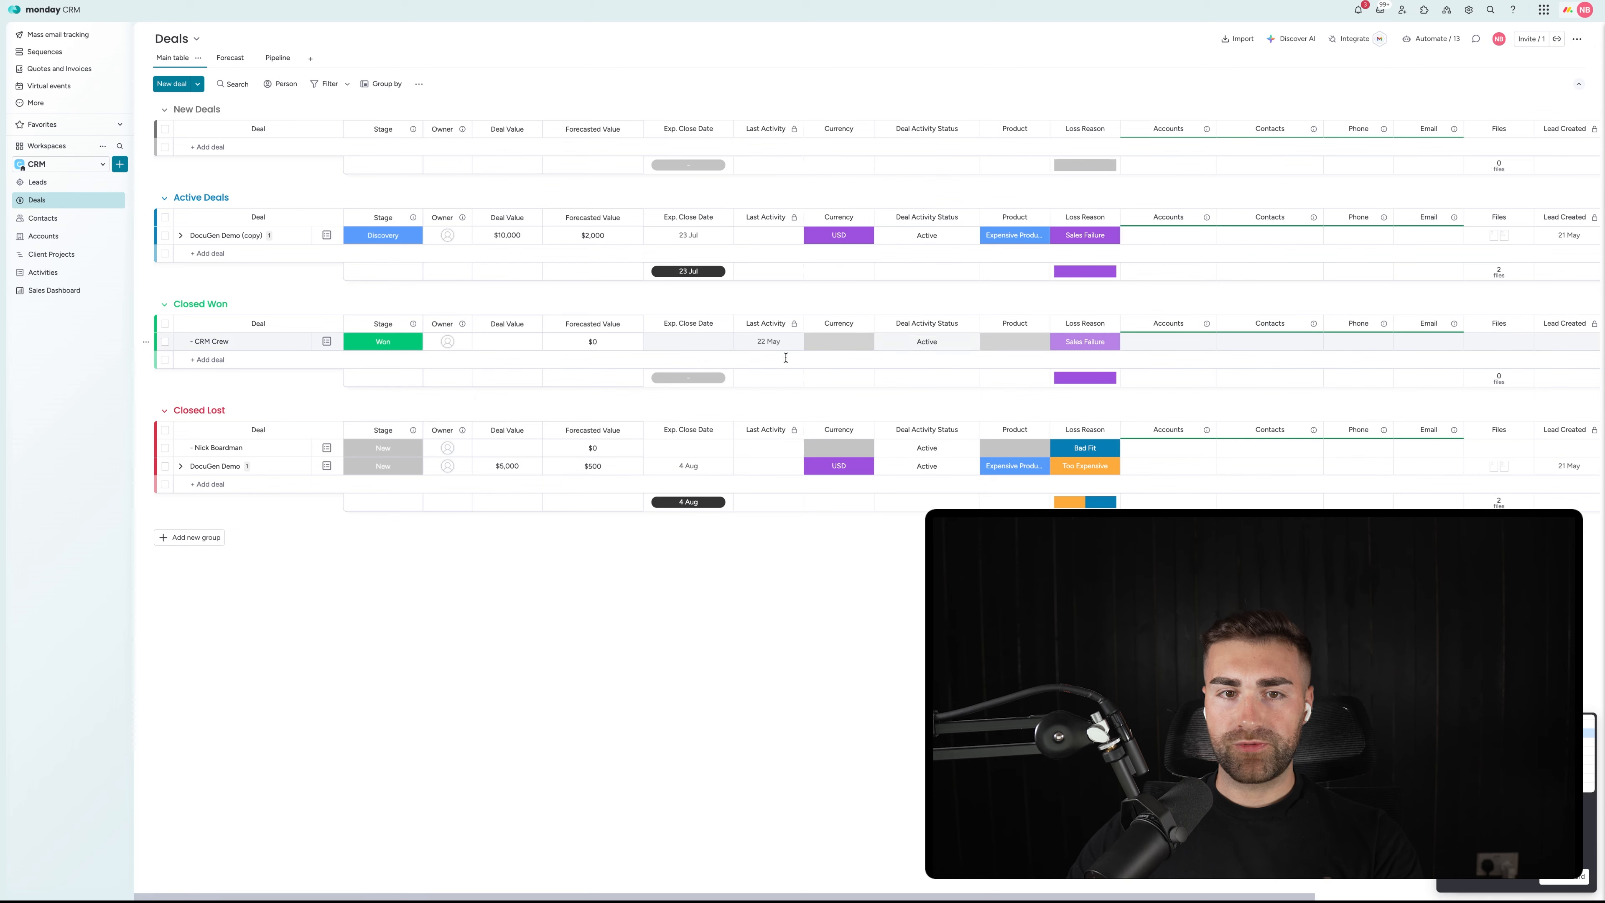
left_click(506, 341)
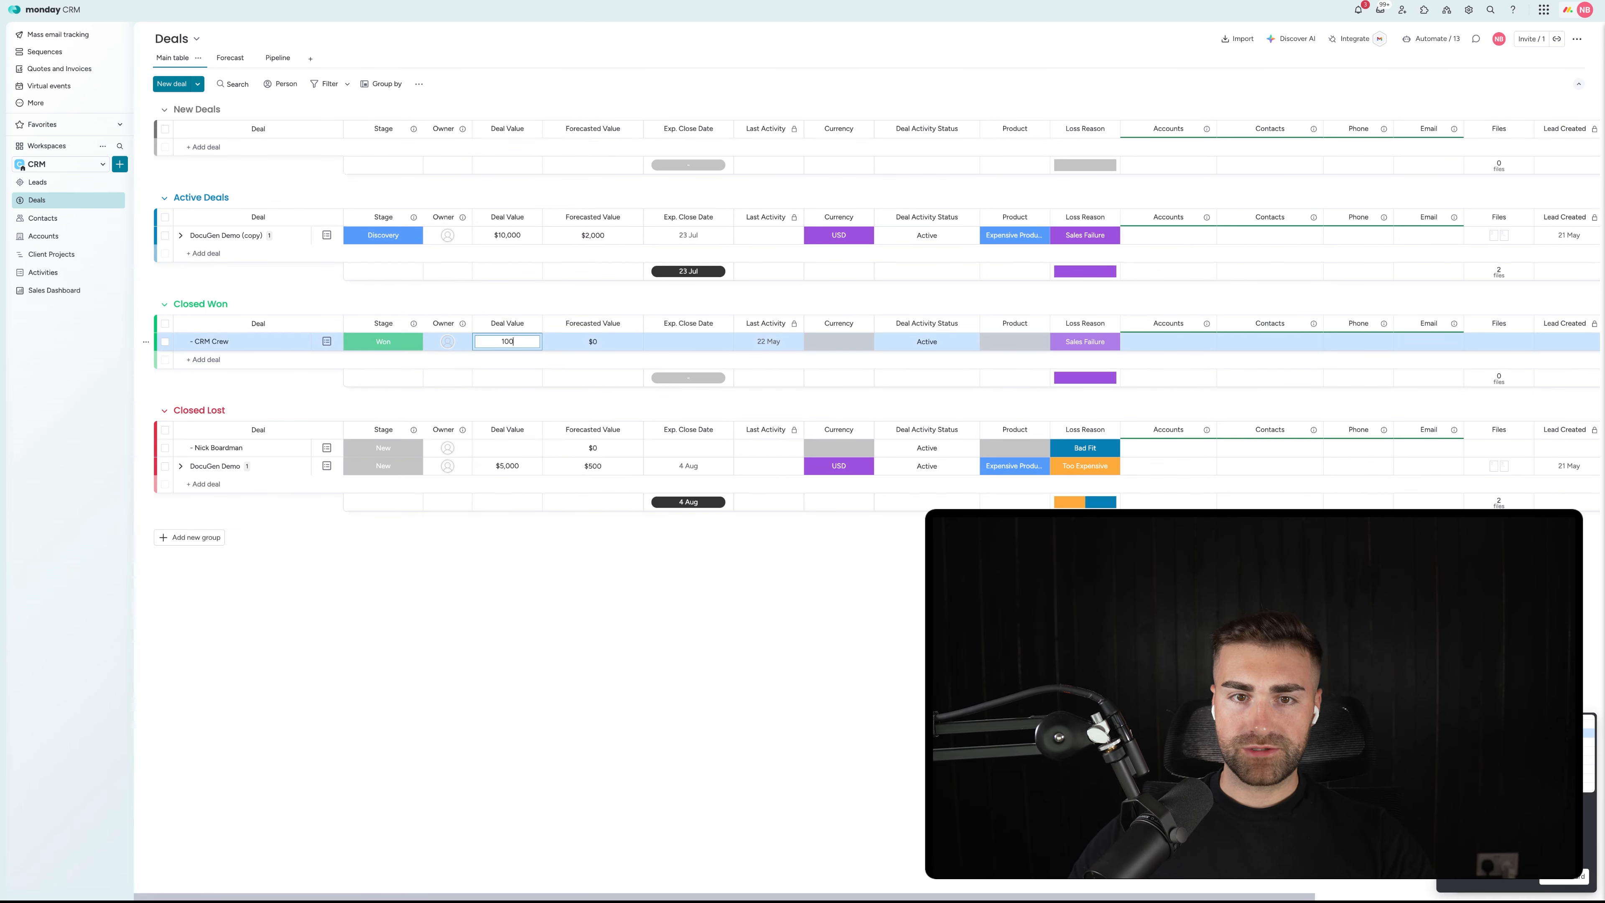
key("Return")
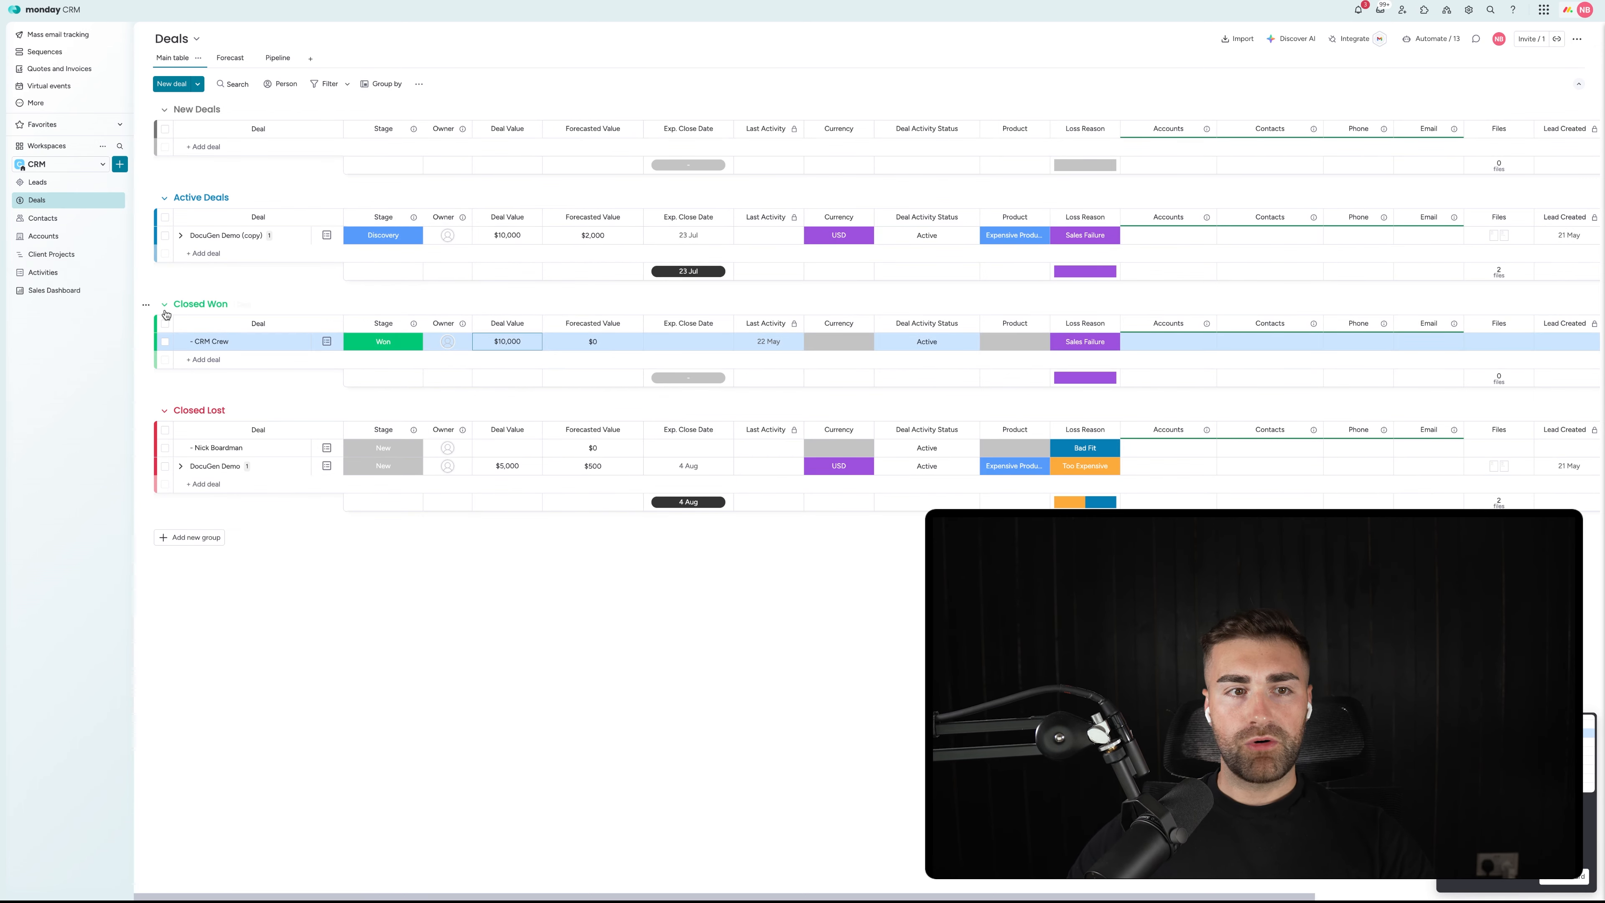
Step: Return to the Sales Dashboard and rename the new chart widget as Revenue Per Month
left_click(44, 291)
left_click(892, 199)
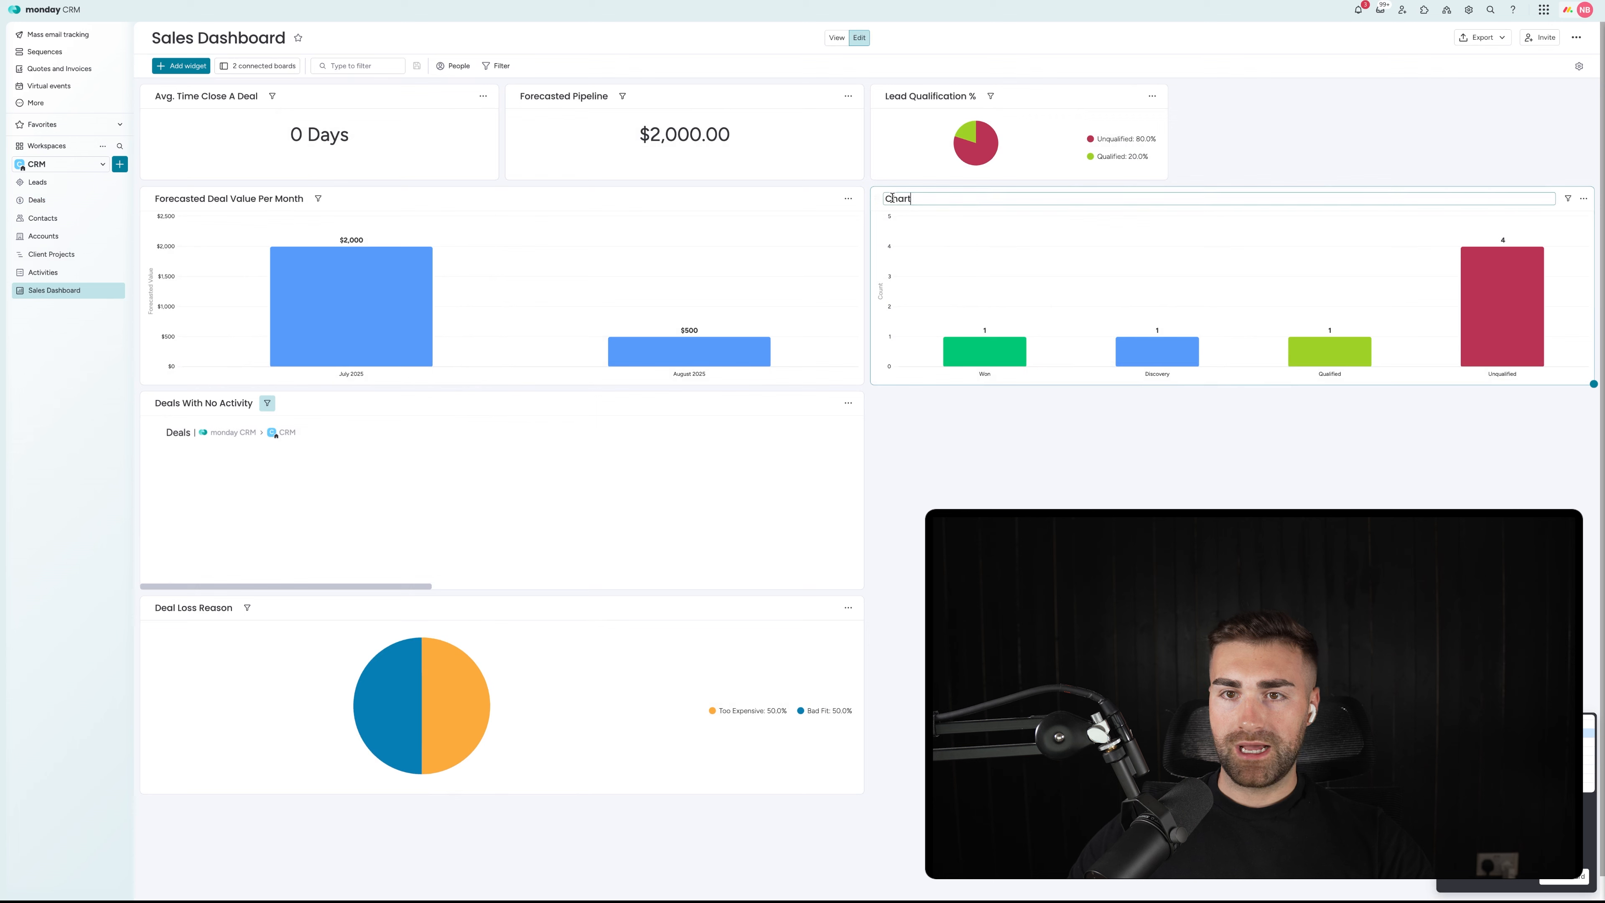
type("Revenue Per M")
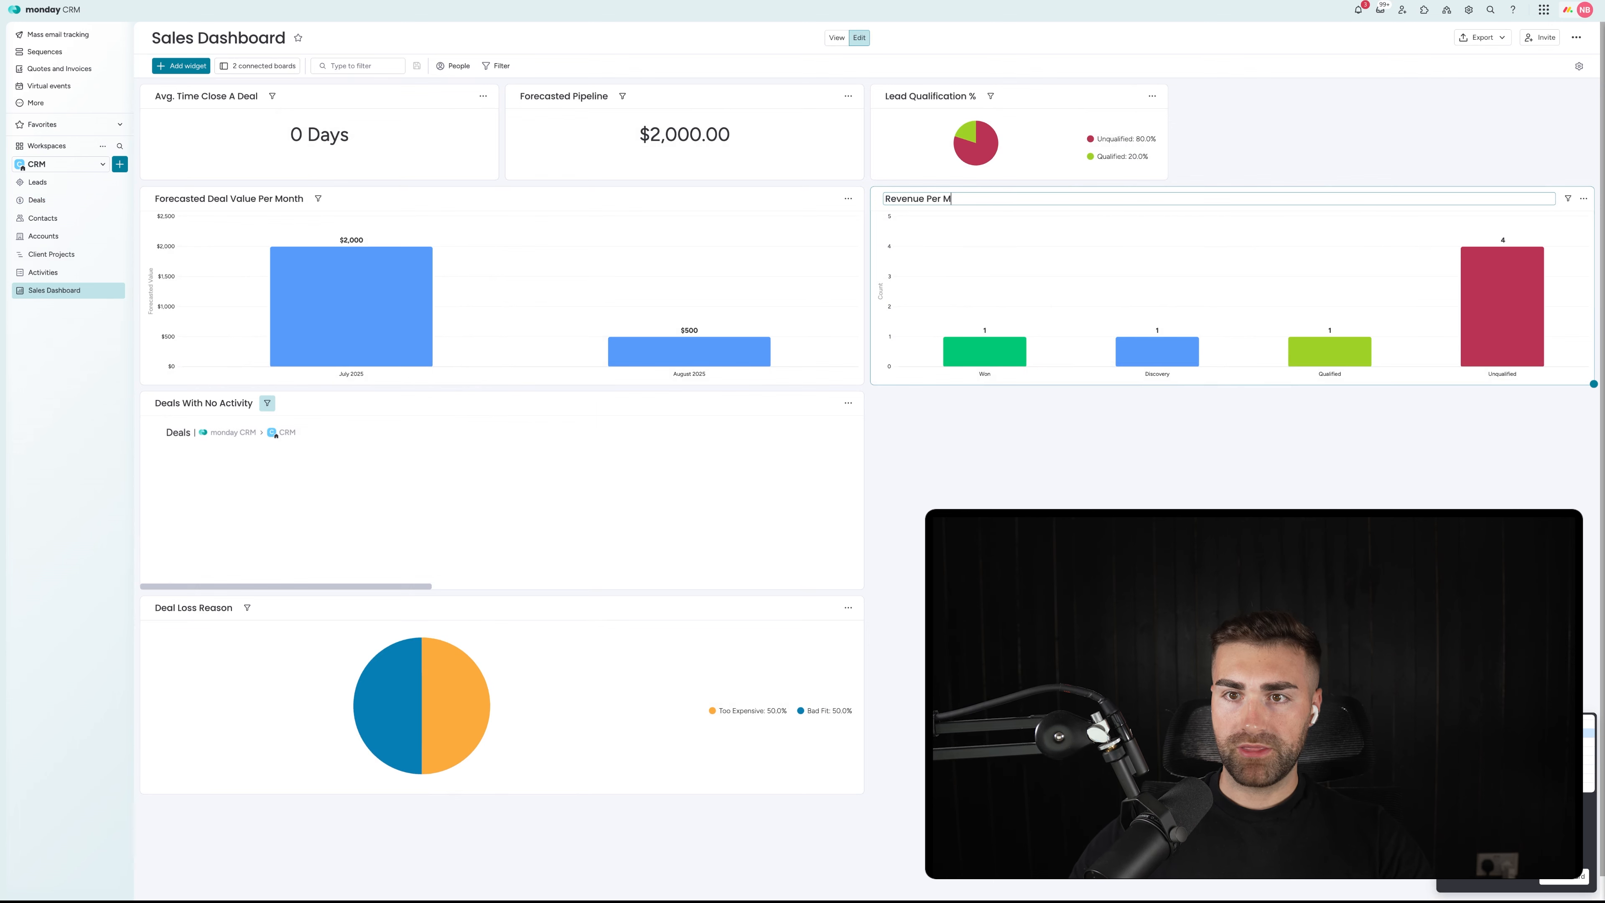
type("onth")
key("Return")
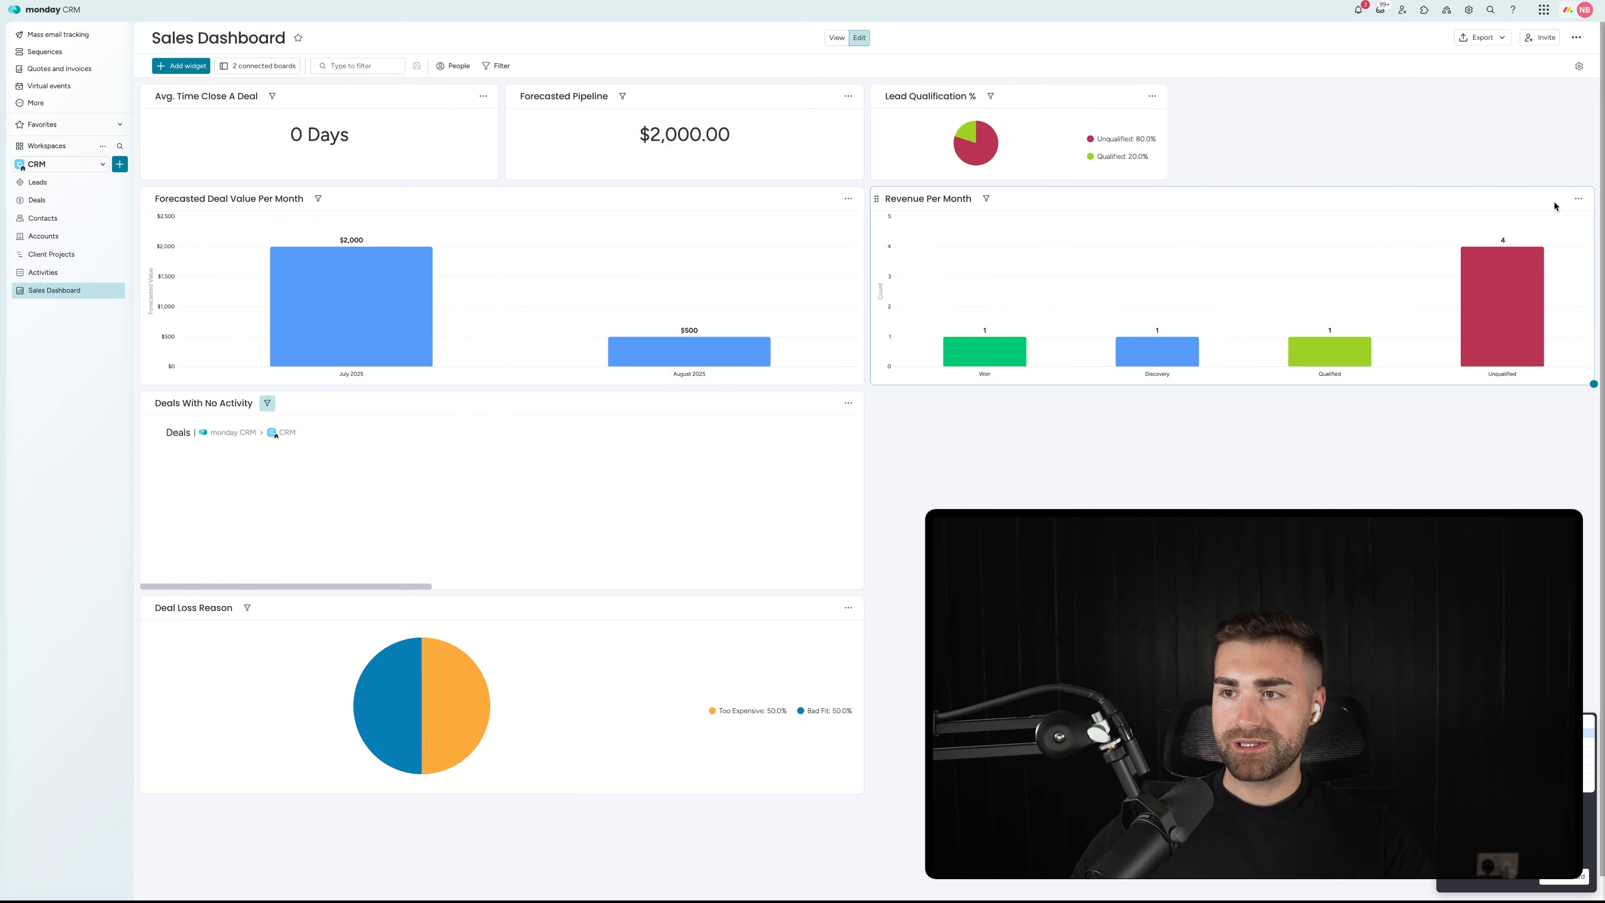
Step: Open the Revenue Per Month widget's settings and remove the Leads board, keeping only Deals
left_click(1581, 199)
left_click(1551, 229)
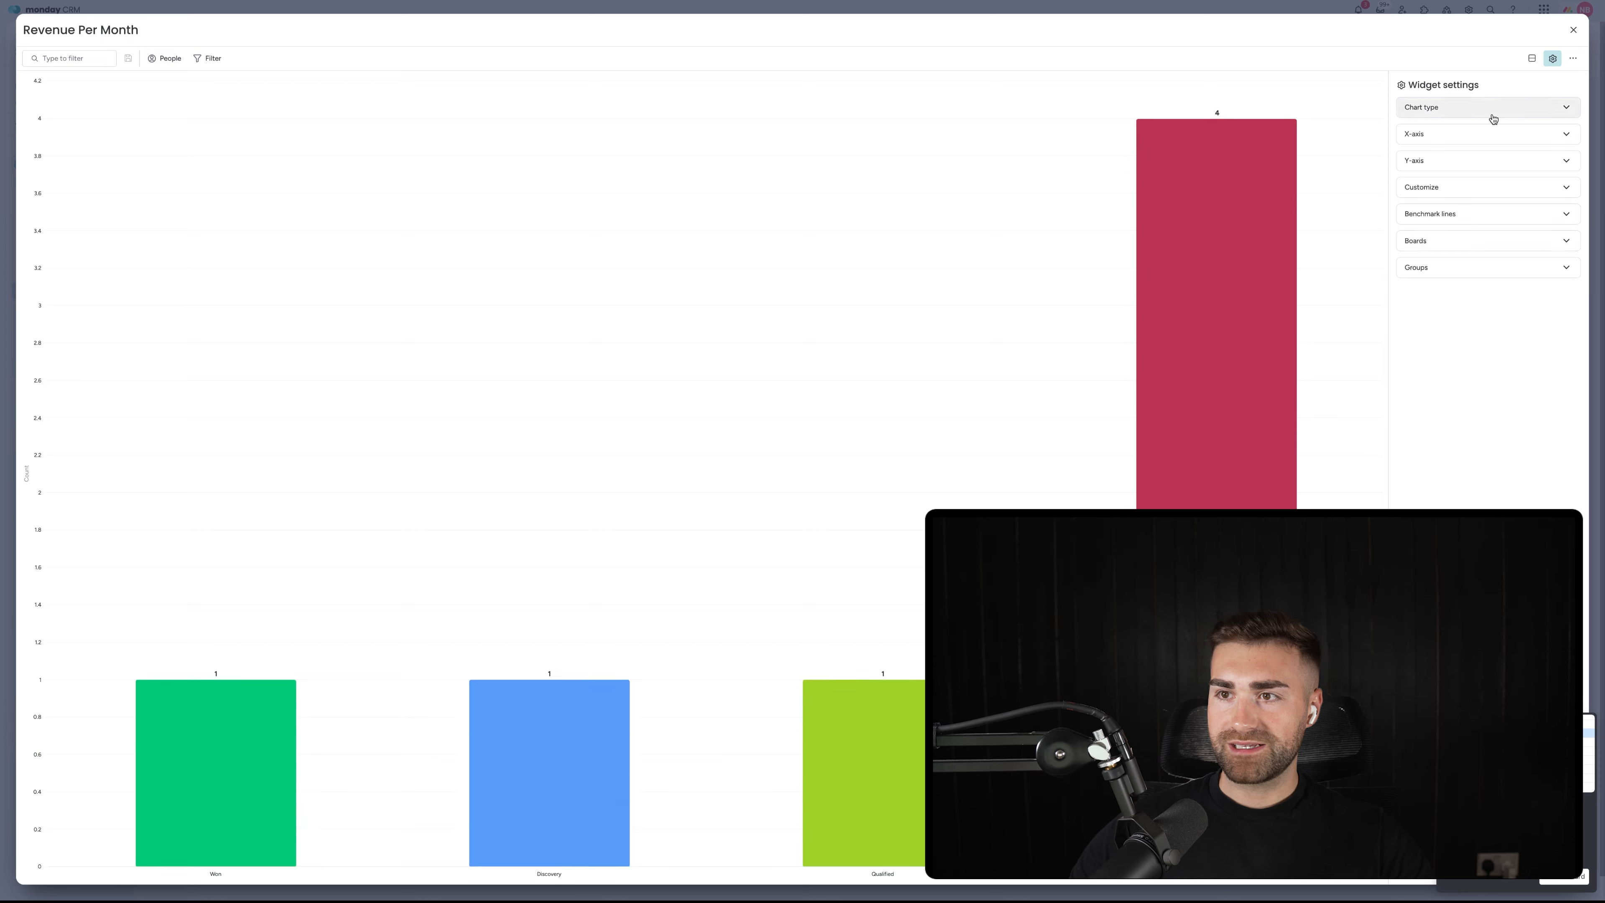
left_click(1491, 116)
left_click(1469, 115)
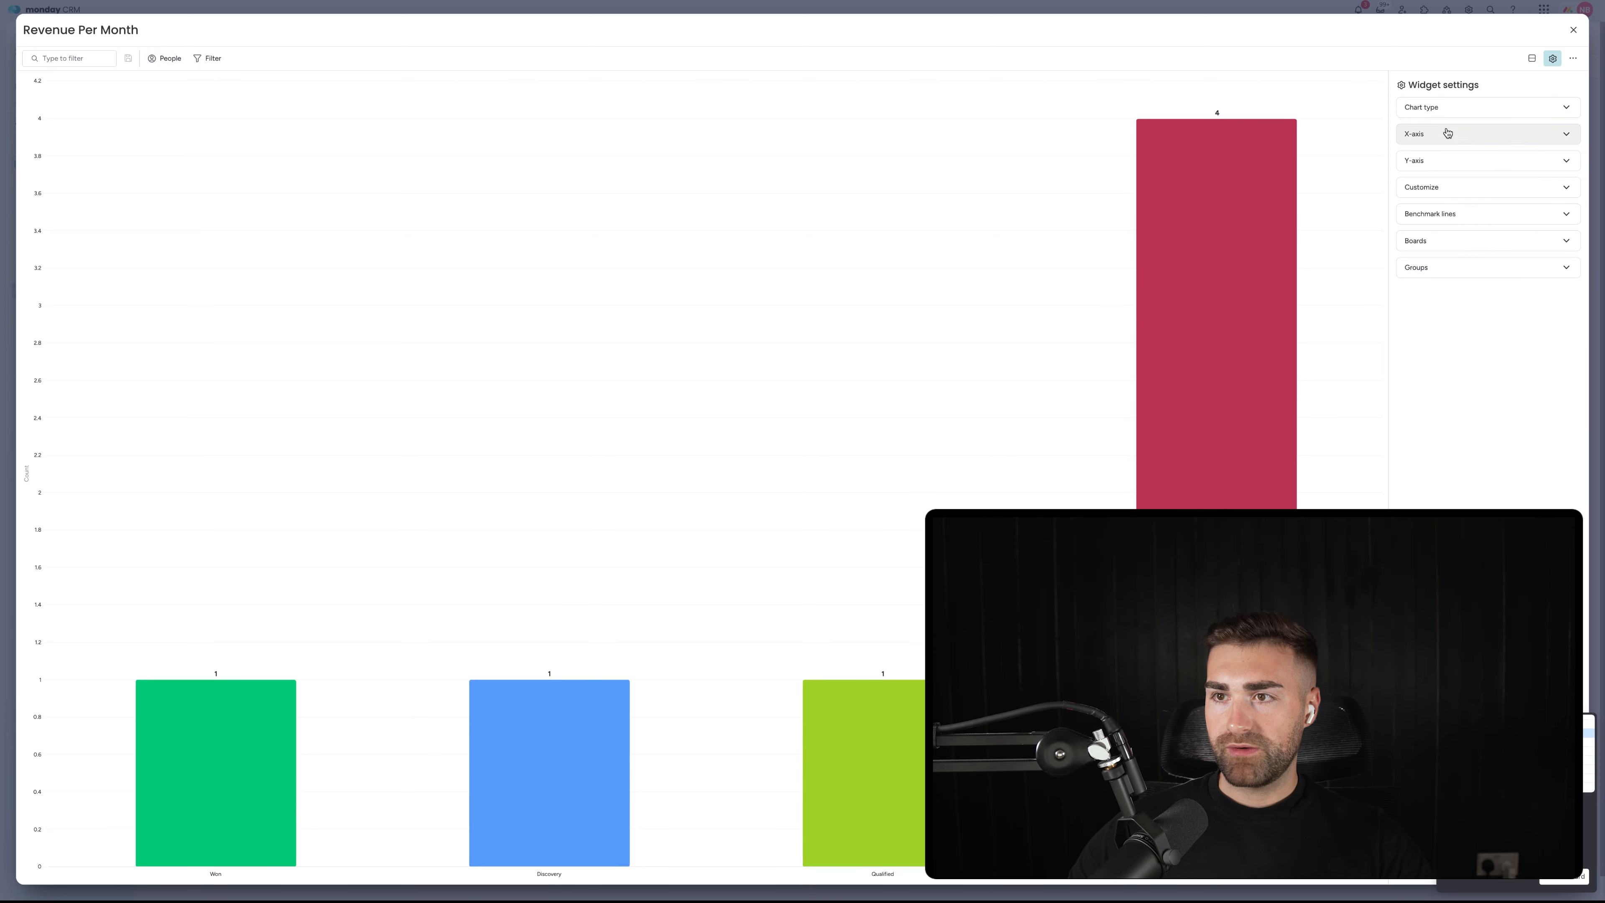
left_click(1448, 240)
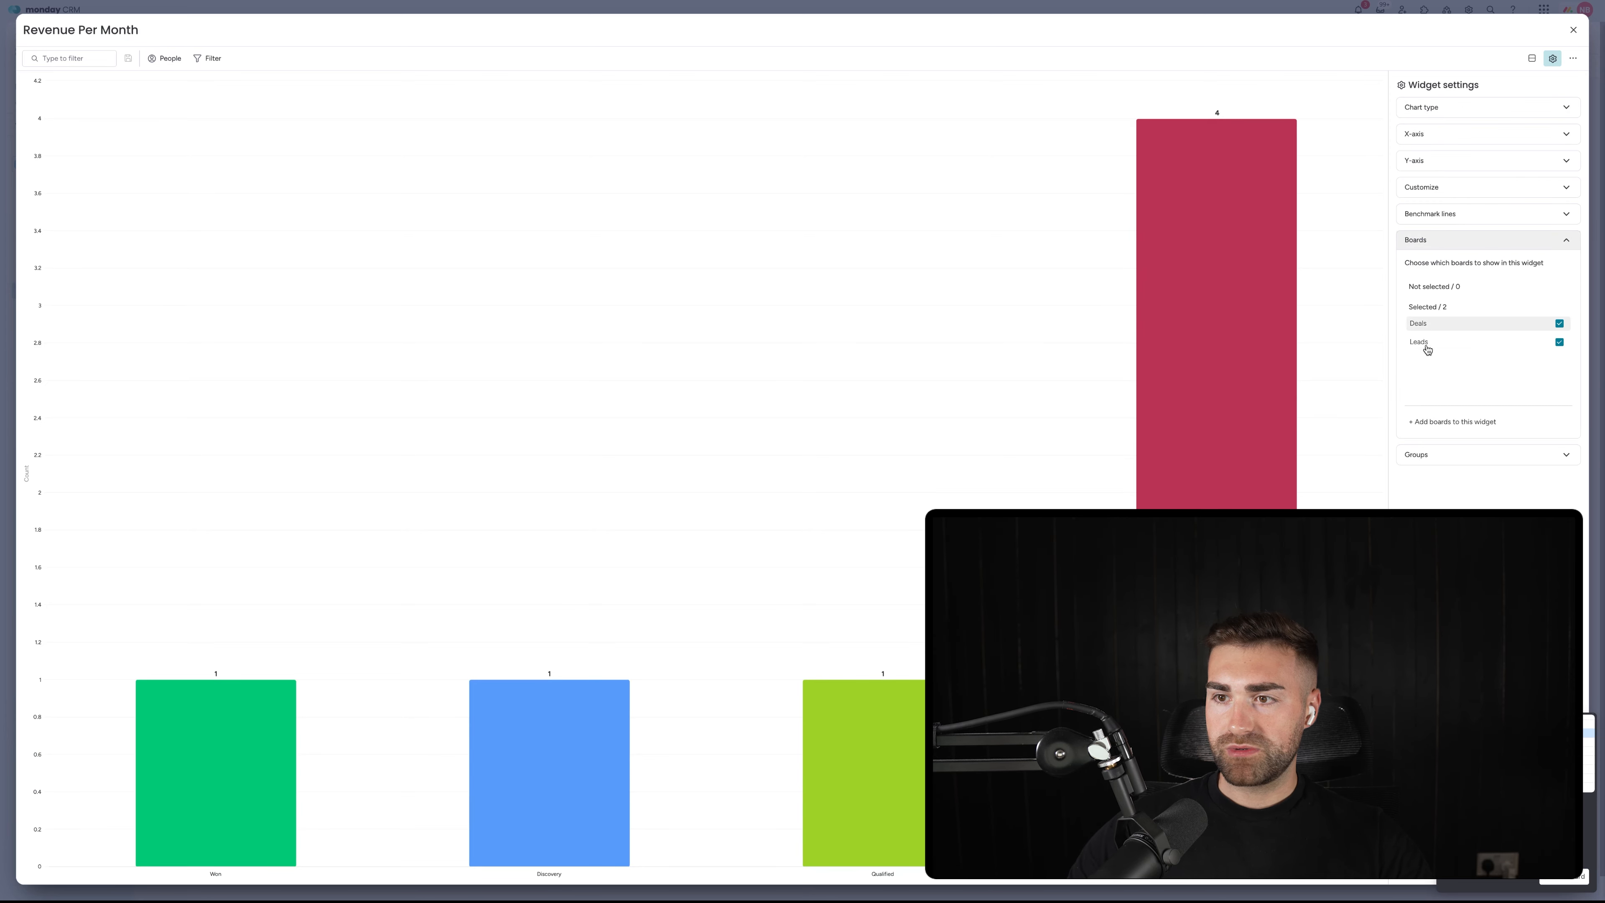
left_click(1425, 324)
Step: Set the revenue chart's X-axis one by one to the Deals board's Date Closed column
left_click(1434, 133)
left_click(1517, 178)
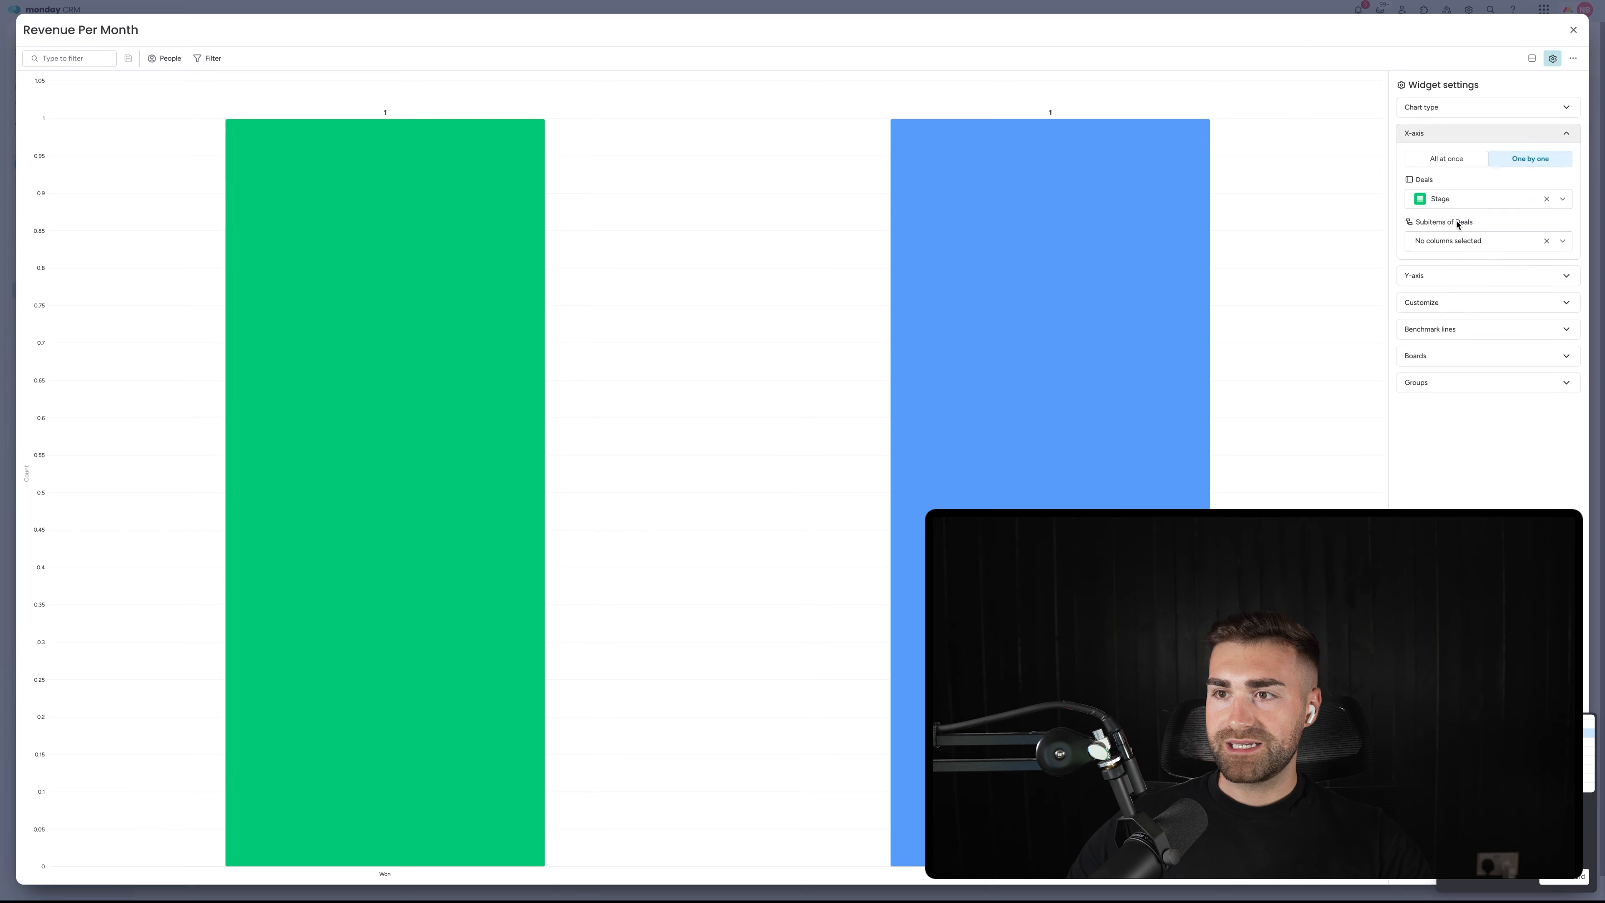
left_click(1459, 218)
scroll(1452, 266, "down", 3)
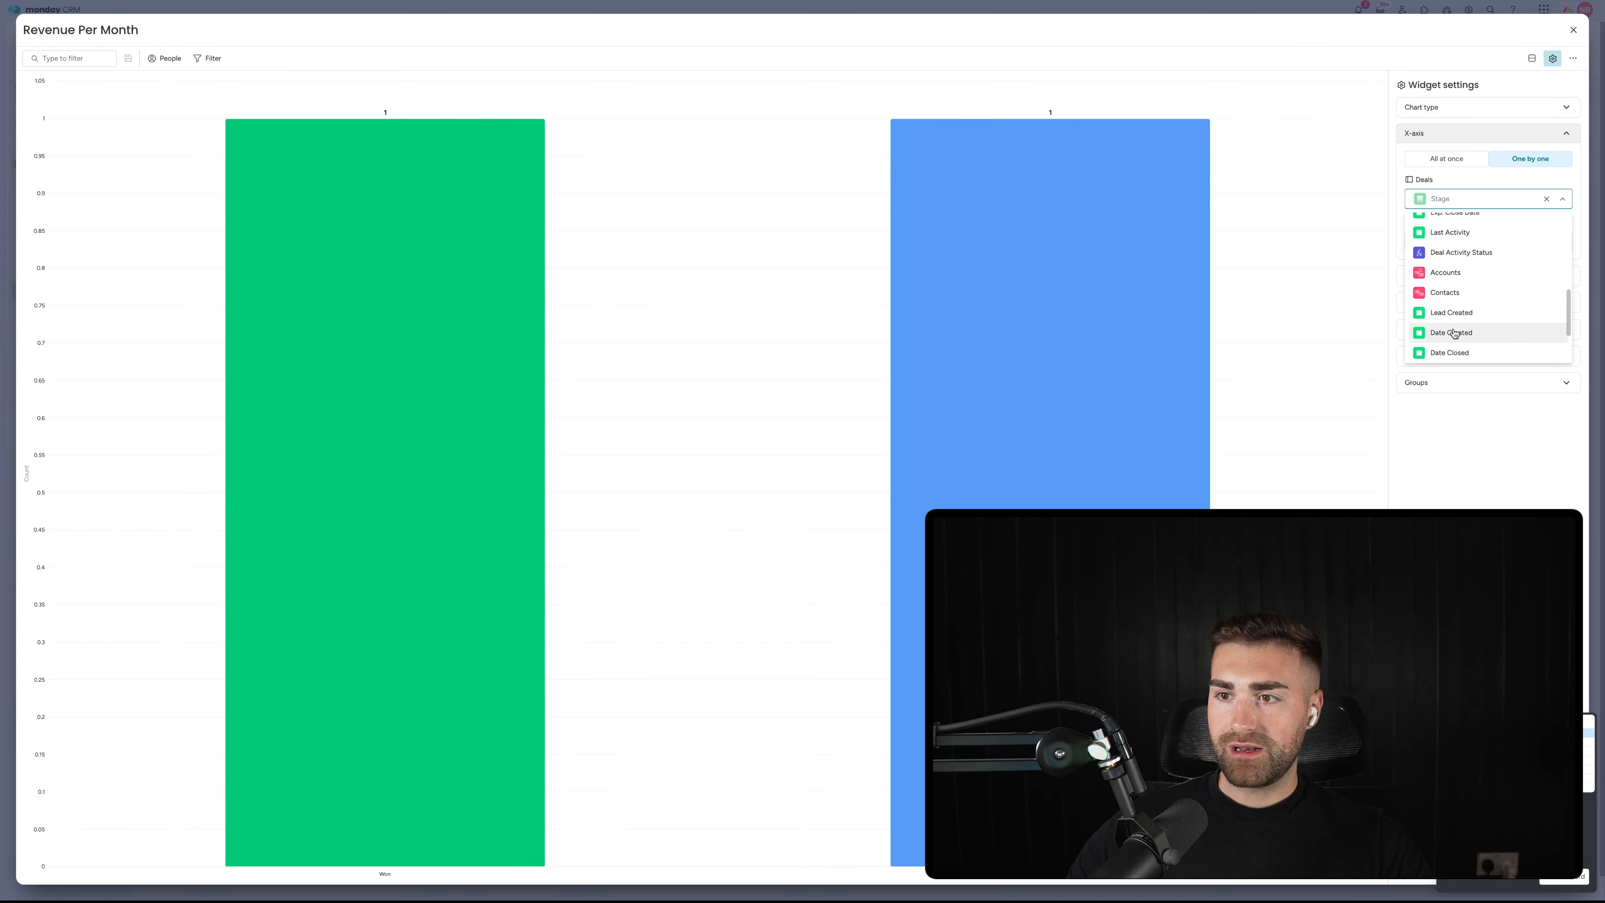
left_click(1451, 333)
Step: Set the revenue chart's Y-axis one by one to the Deals board's Deal Value column
left_click(1465, 370)
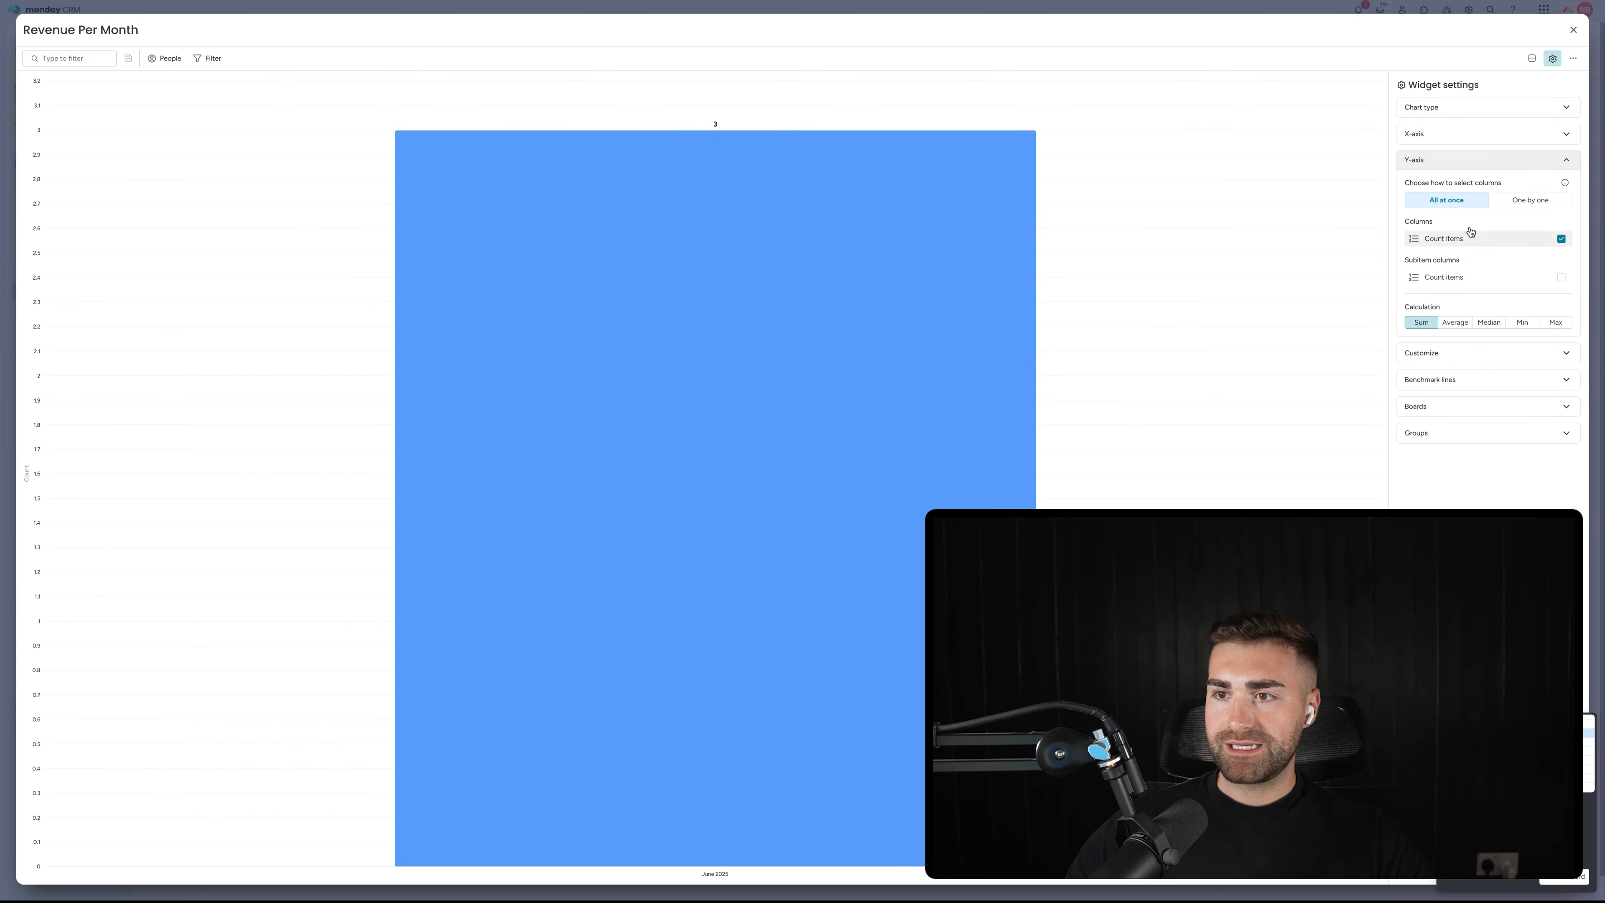
left_click(1516, 198)
left_click(1434, 260)
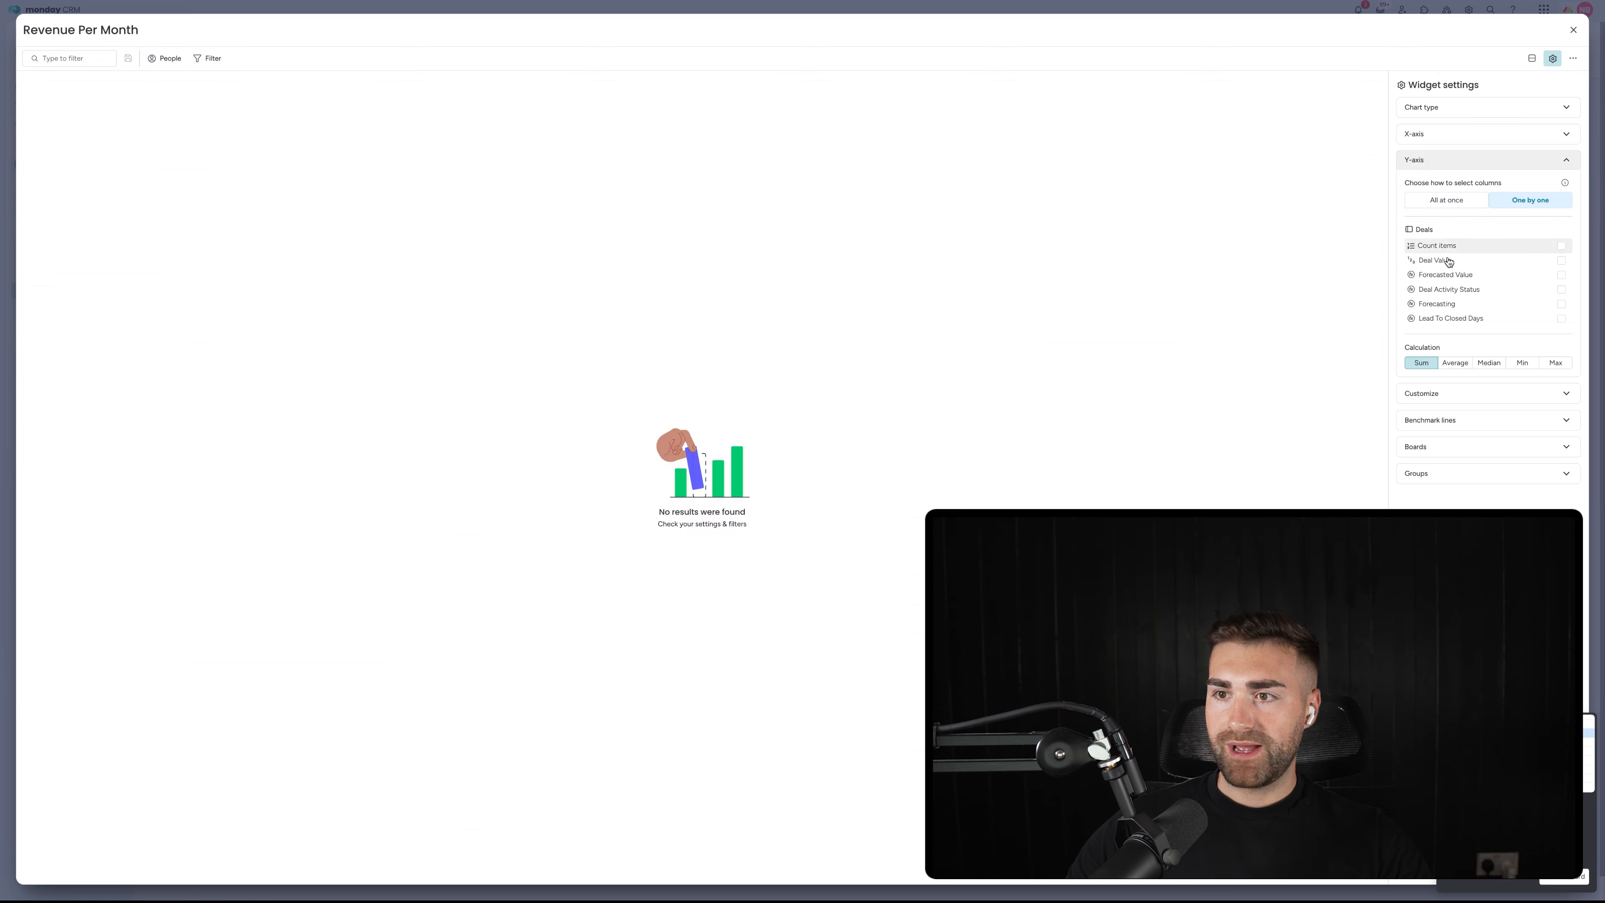
Step: Limit the revenue chart to the Closed Won group of the Deals board and return to the dashboard
left_click(1453, 395)
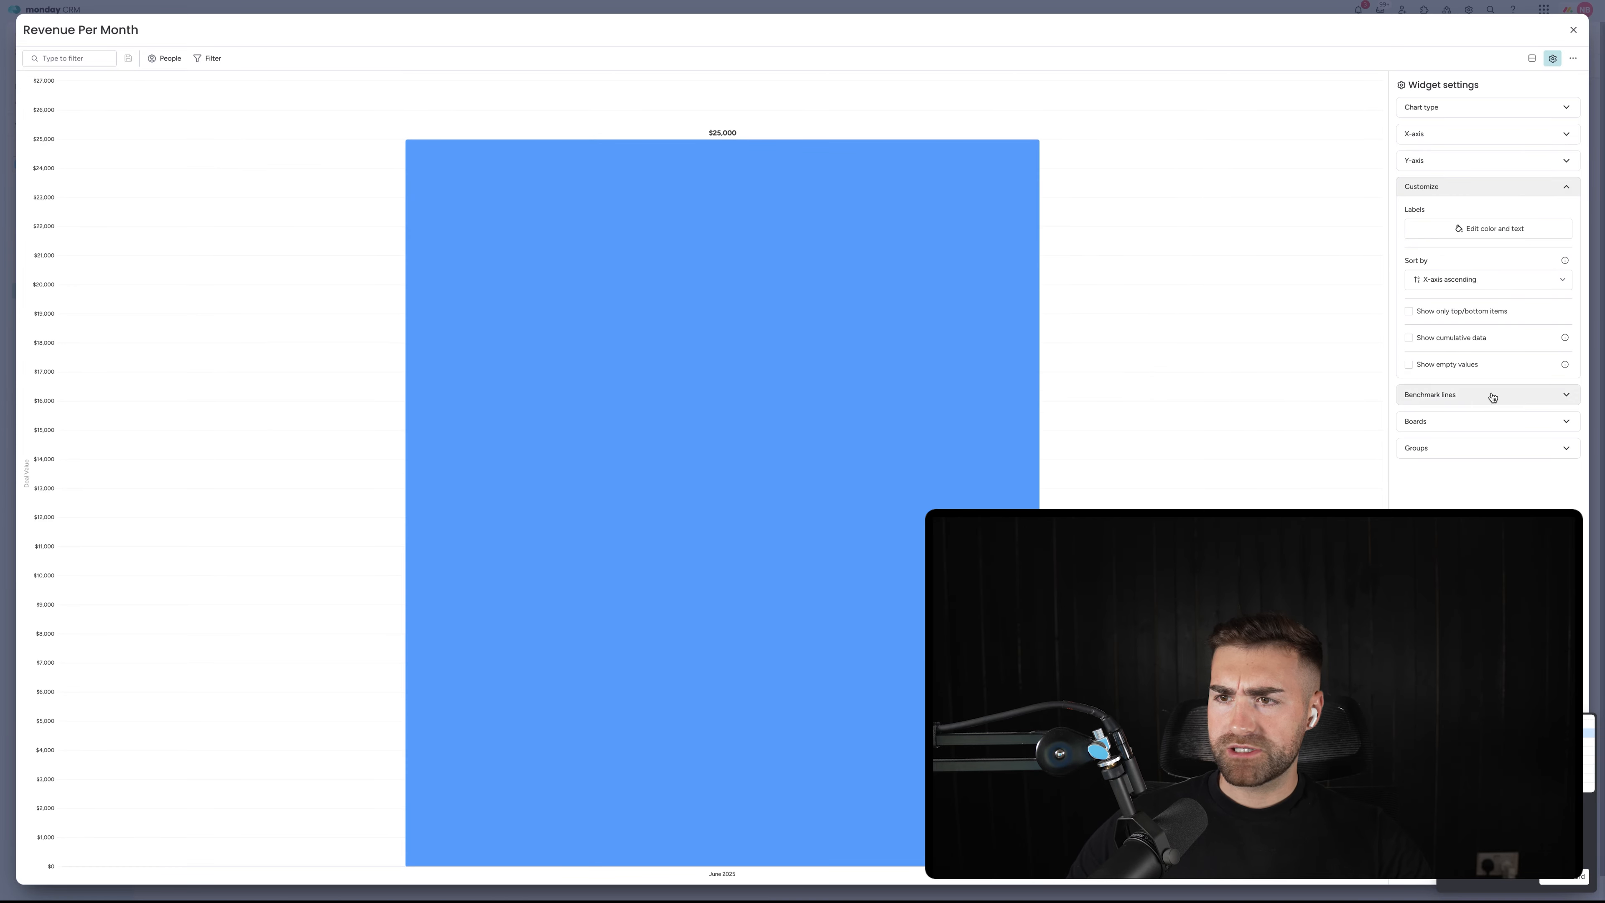
left_click(1431, 395)
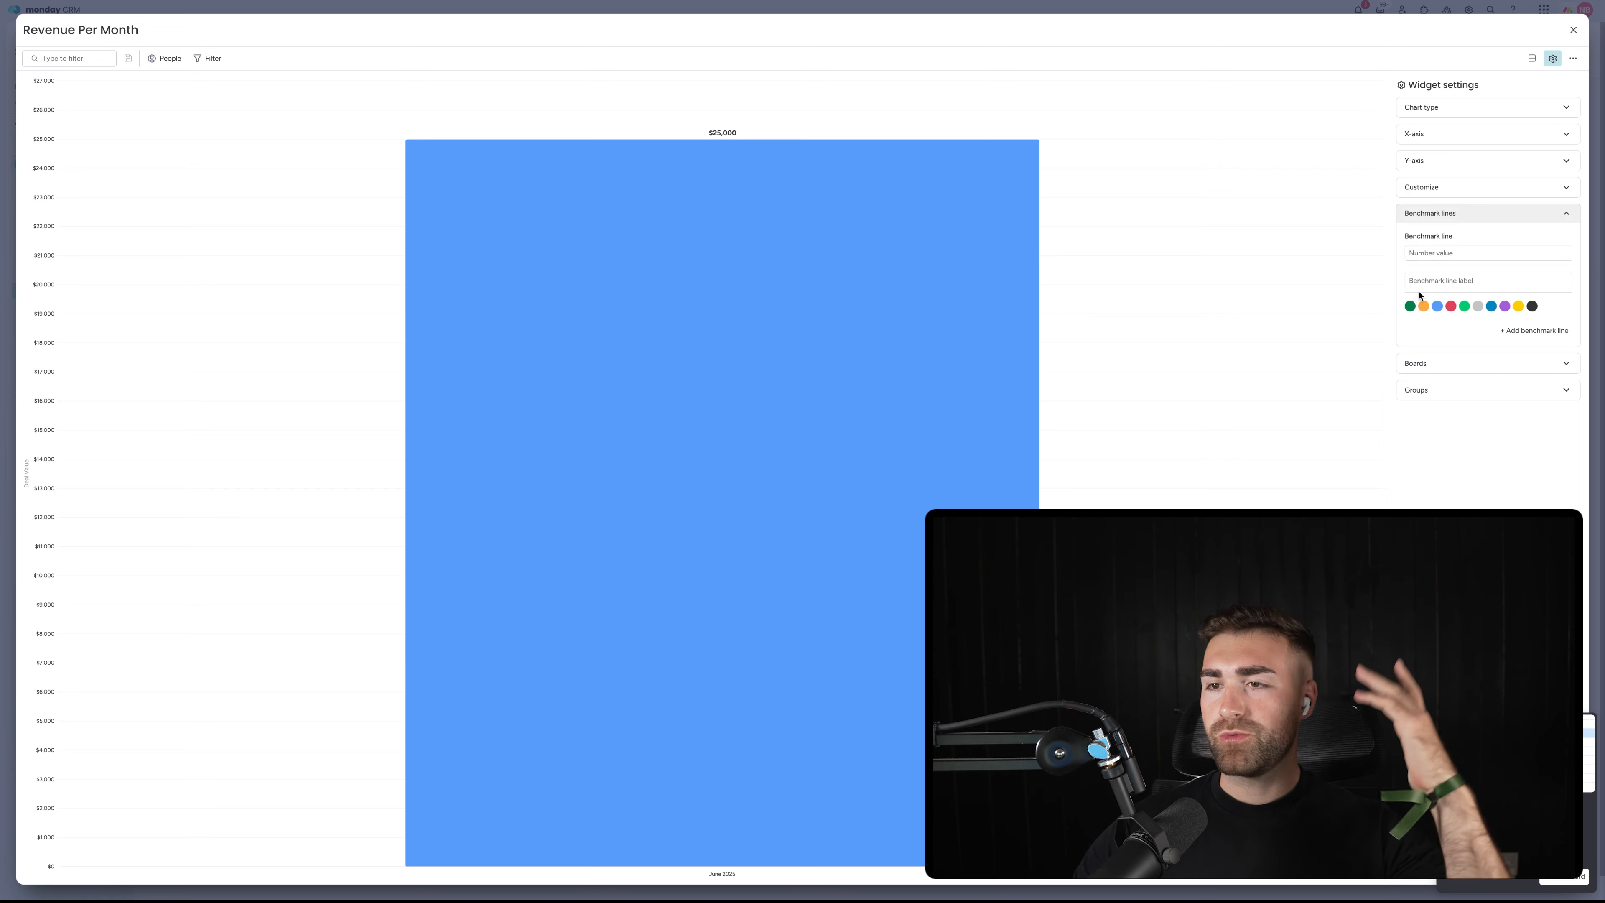
left_click(1440, 365)
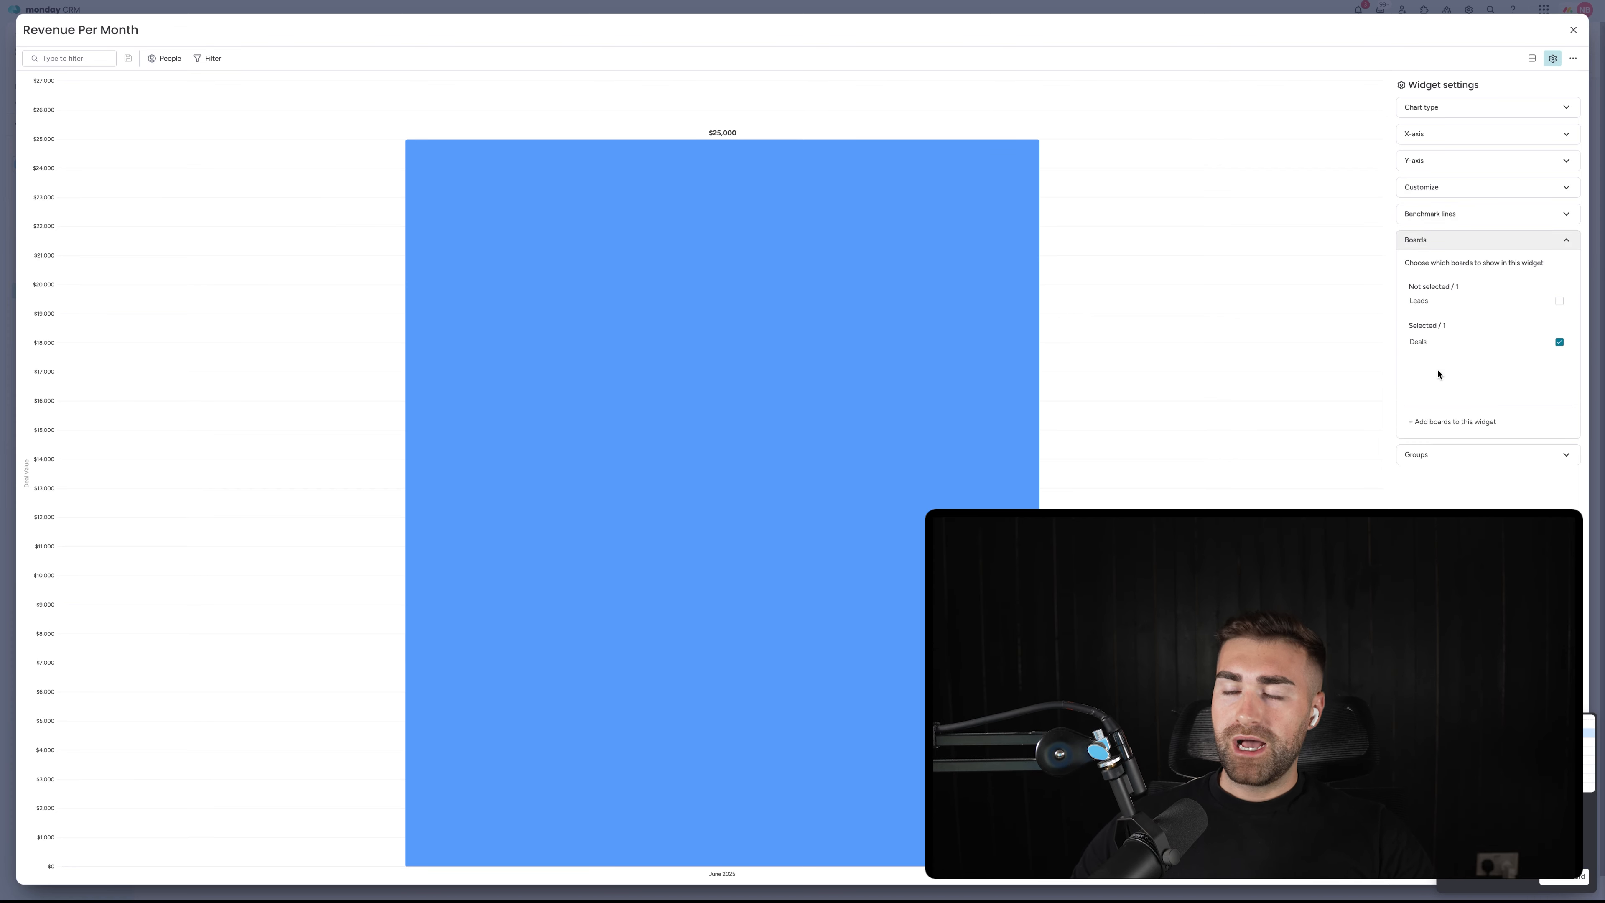
left_click(1444, 456)
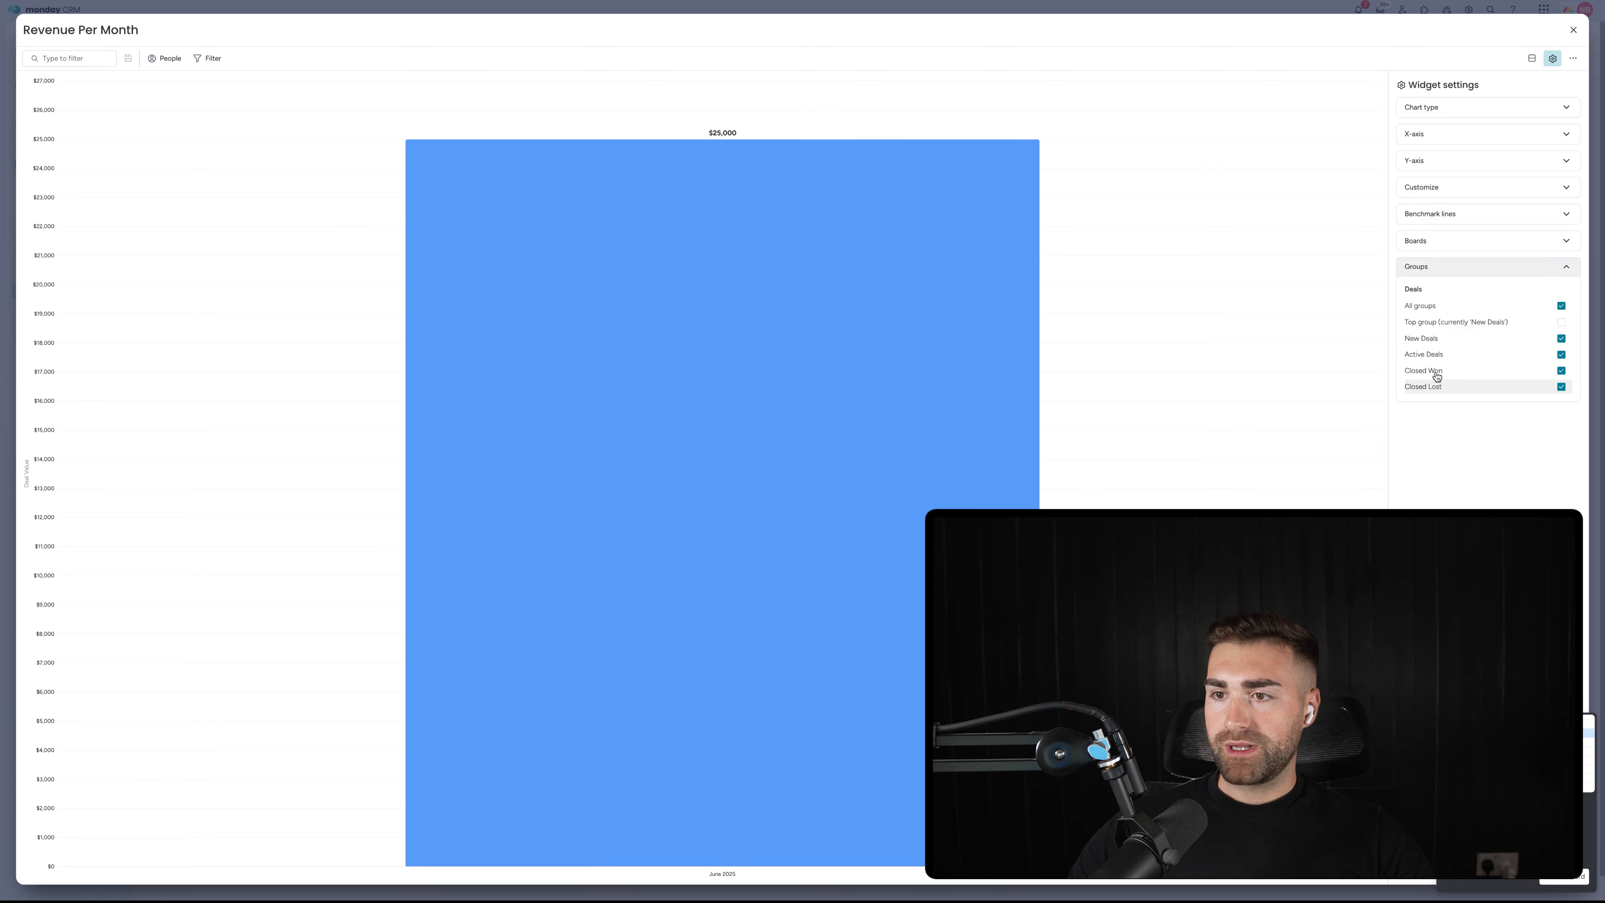
left_click(1428, 387)
left_click(1425, 354)
left_click(1425, 338)
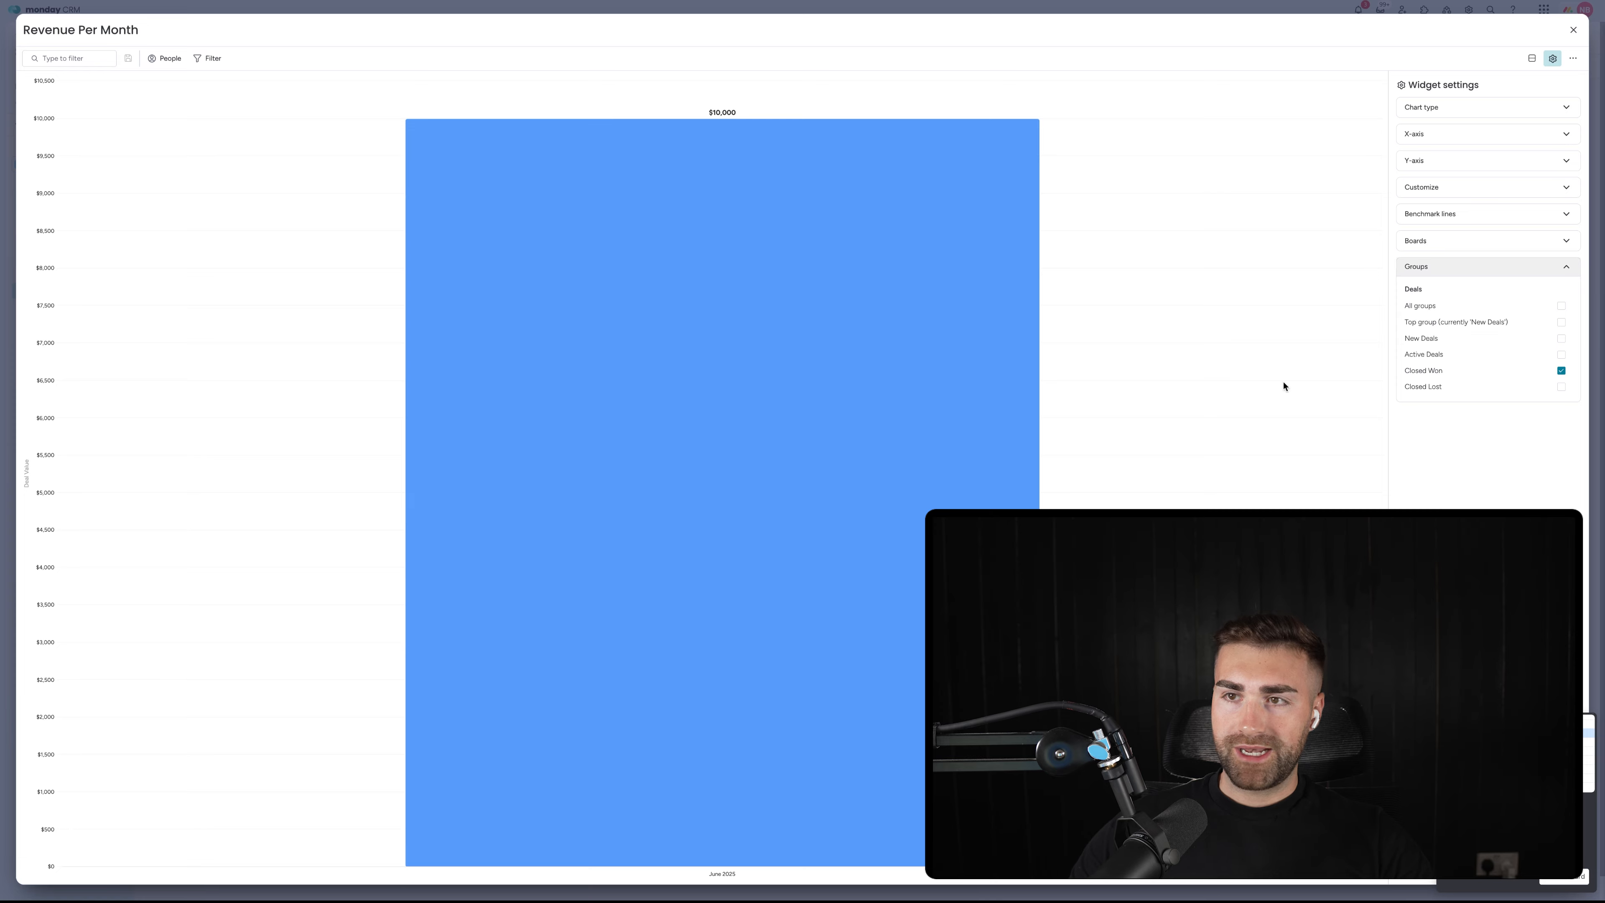
left_click(1572, 29)
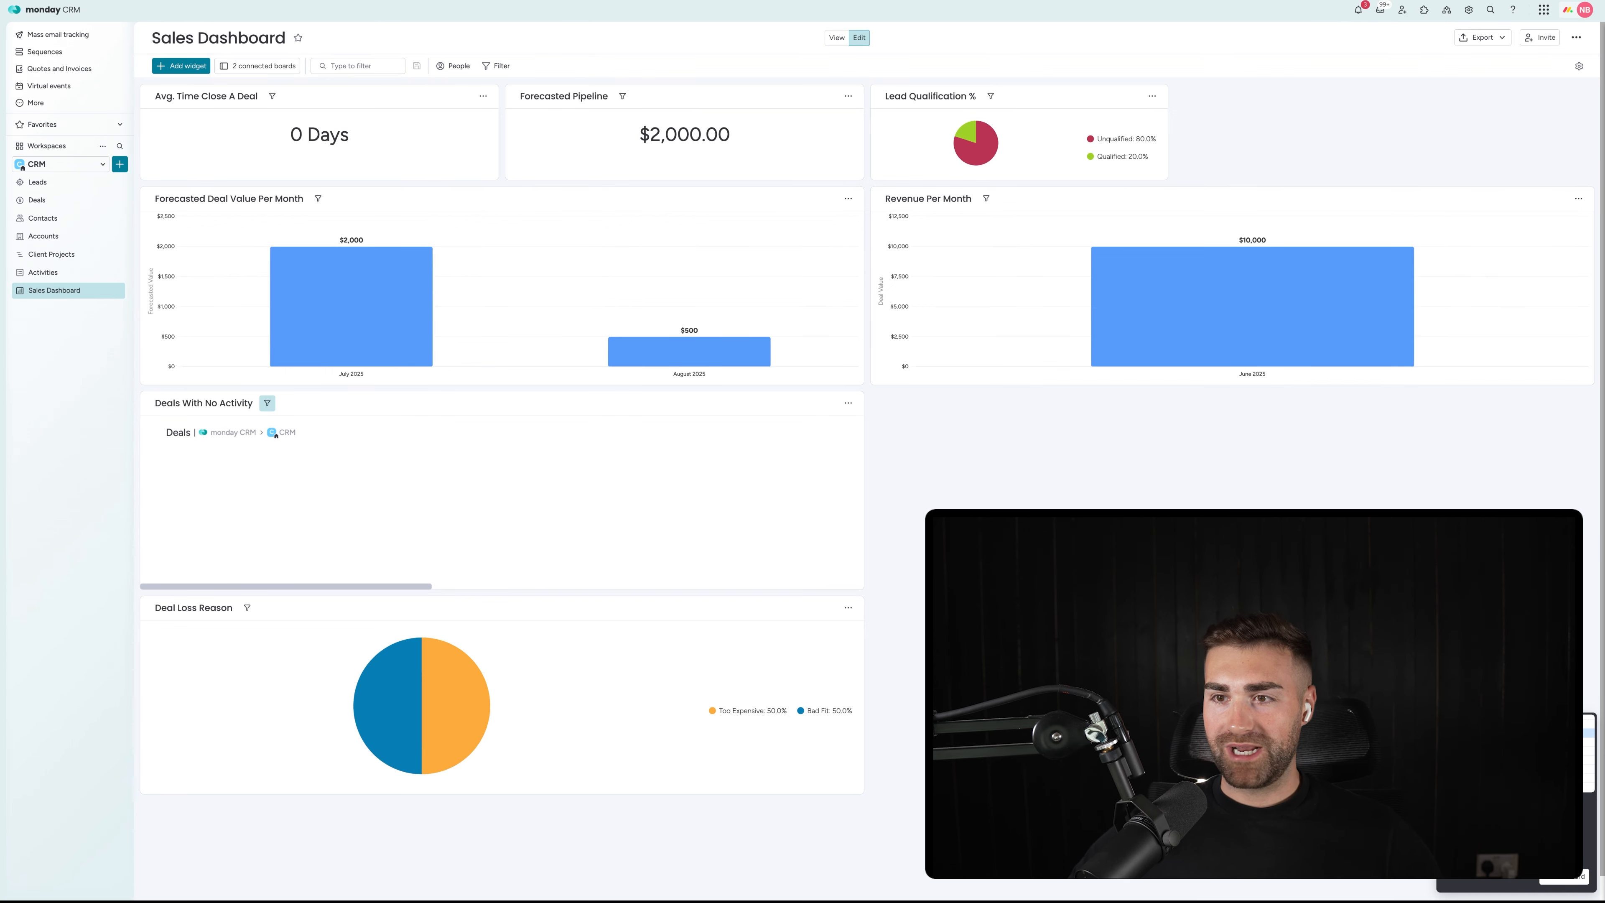
mouse_move(1314, 286)
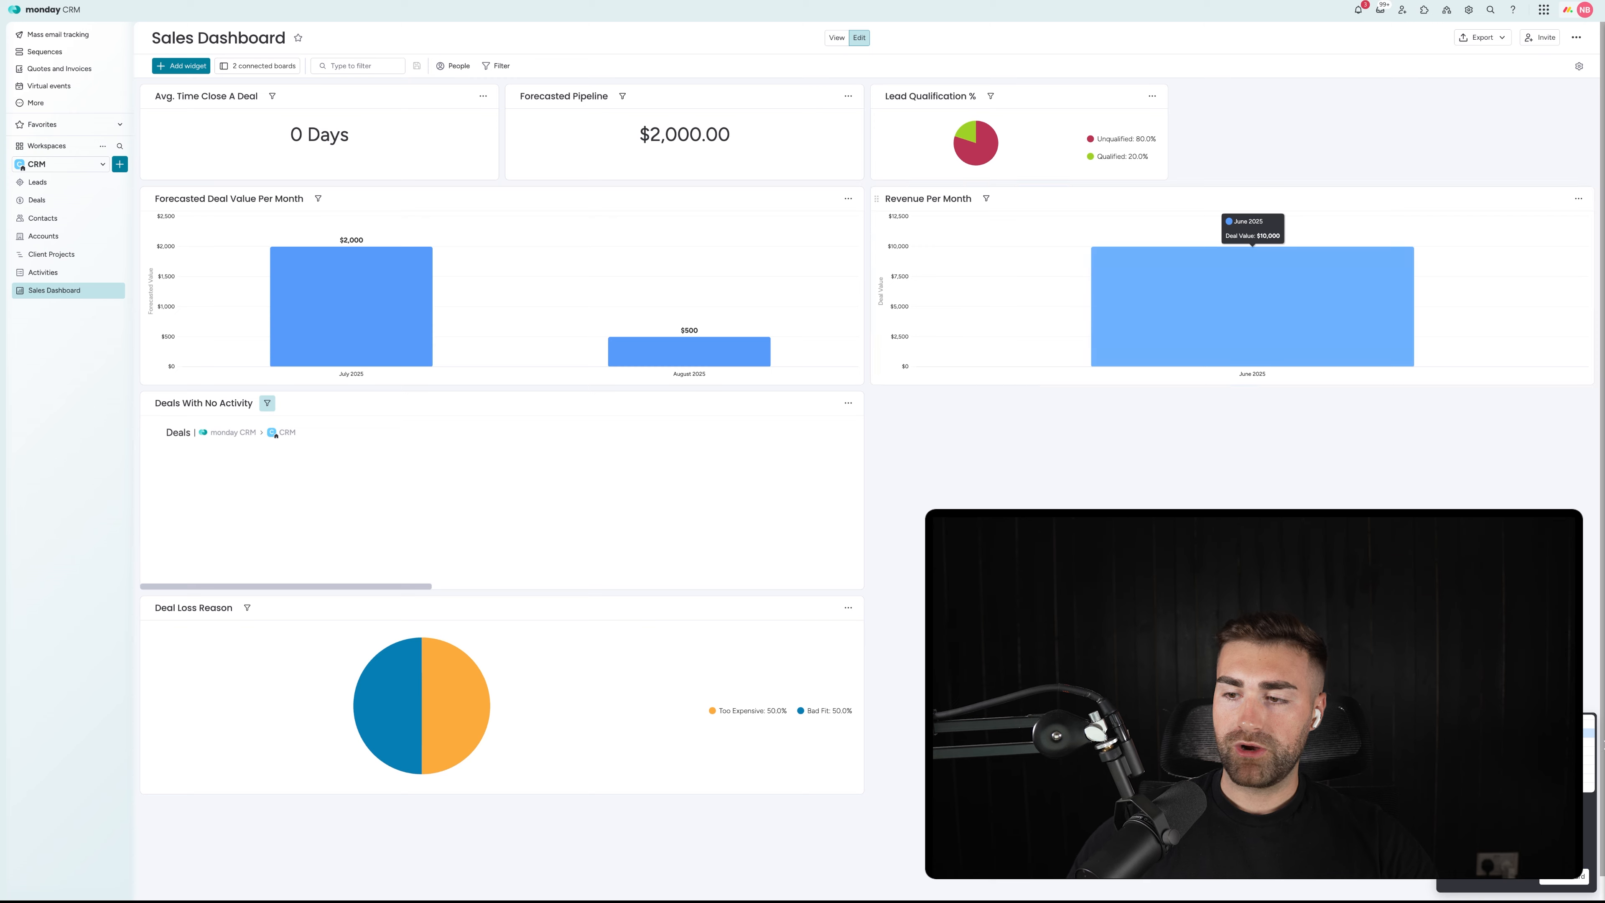
Step: On the Deals board, add a Numbers column directly after the Deal Value column
left_click(1588, 722)
left_click(38, 199)
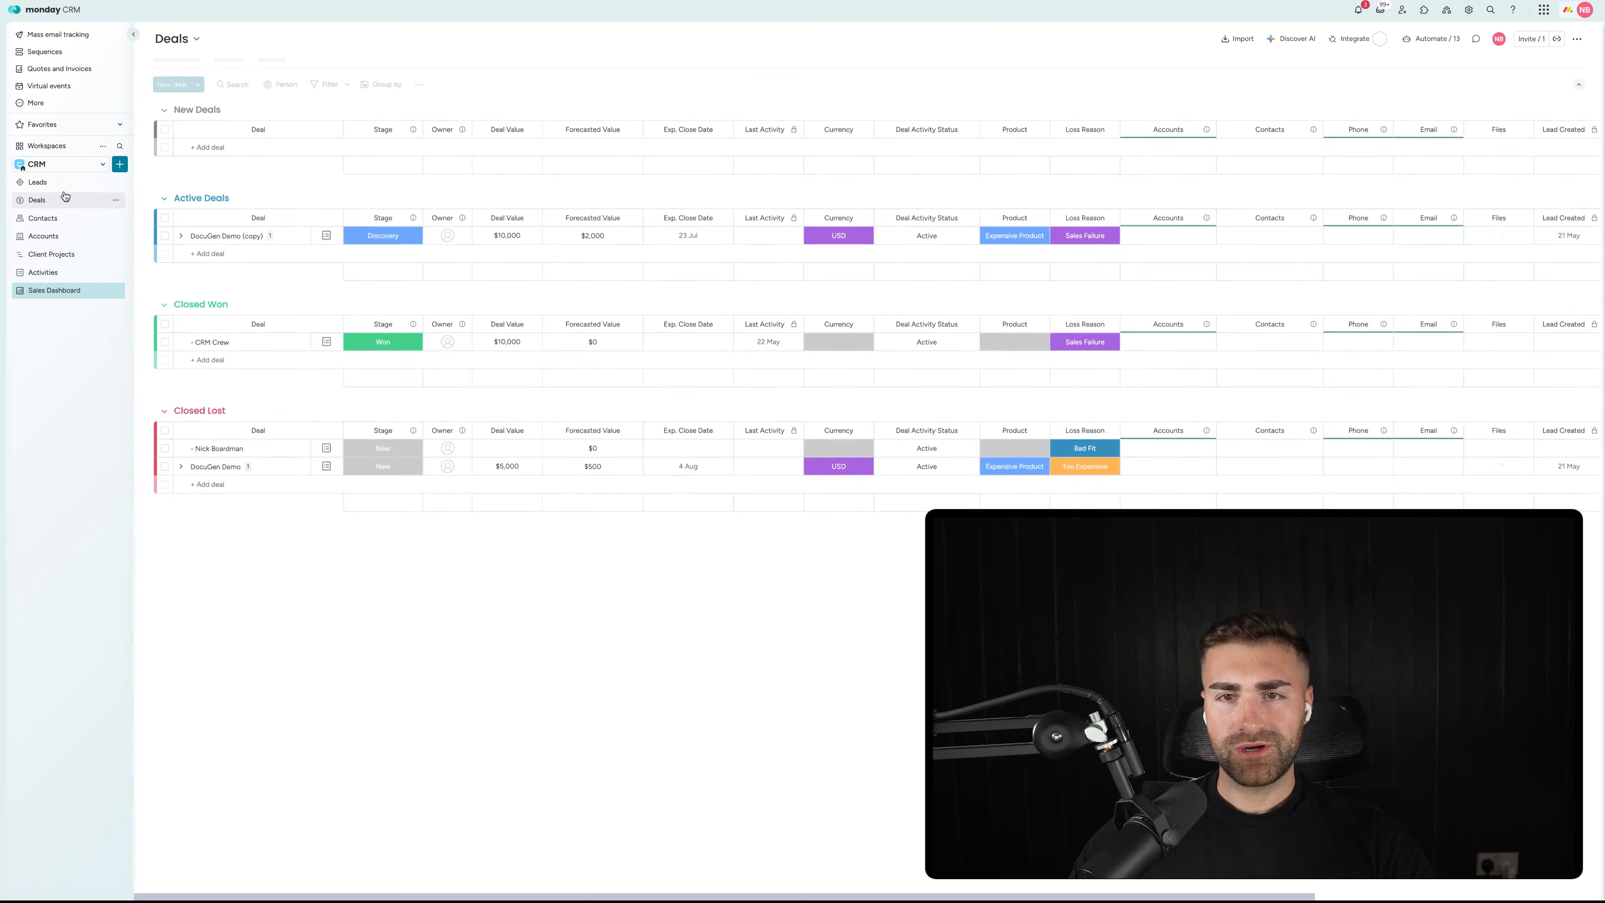
left_click(532, 218)
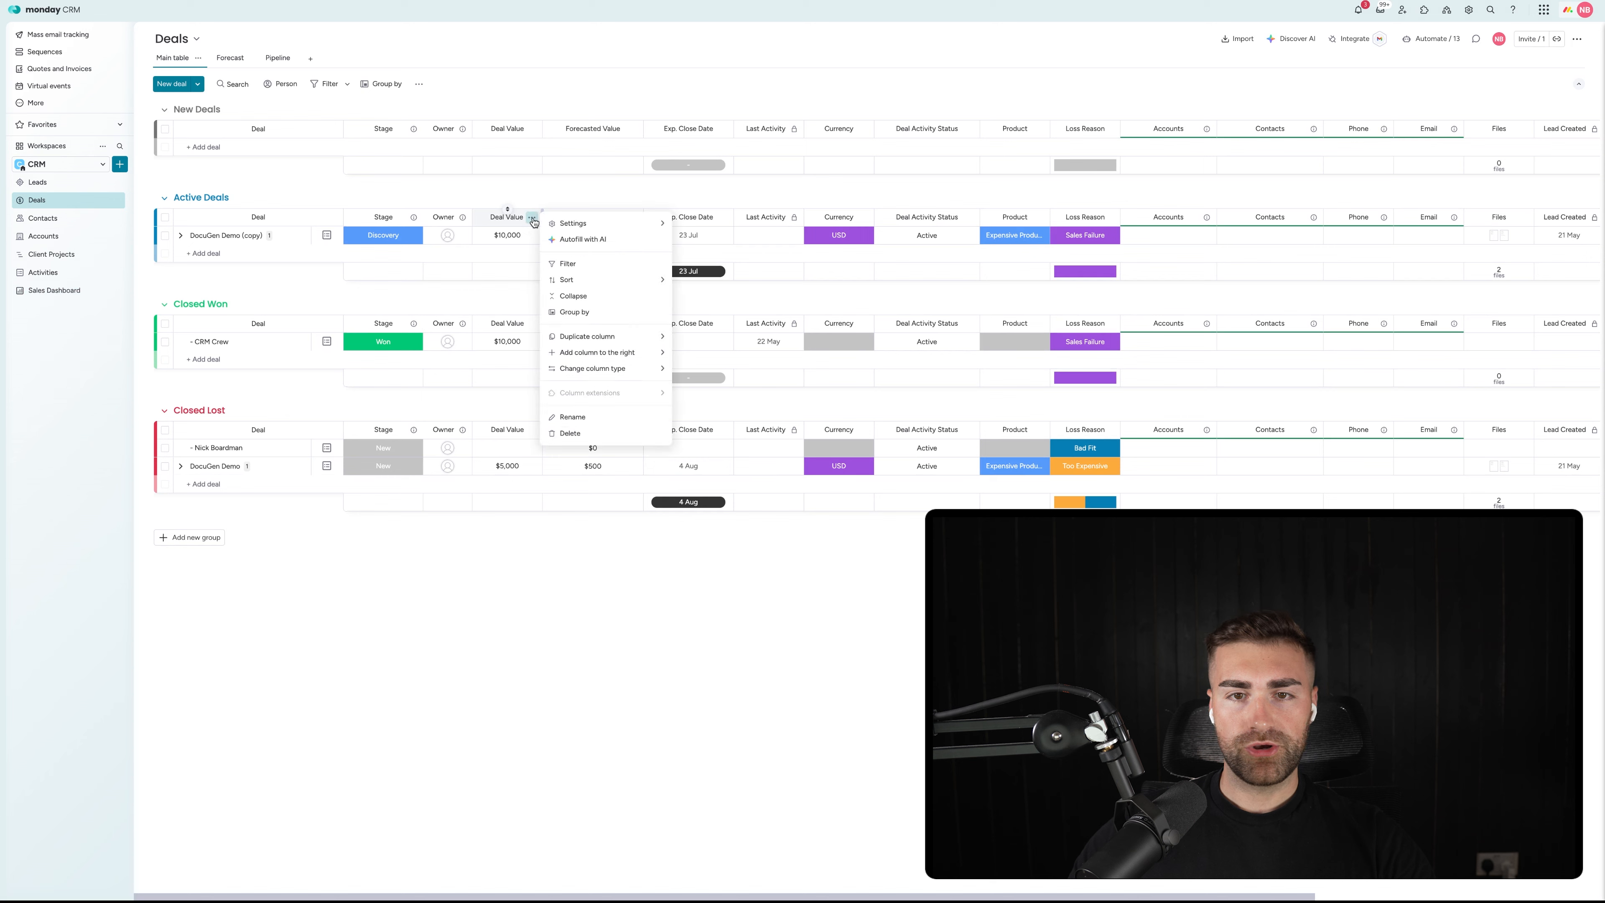
mouse_move(625, 359)
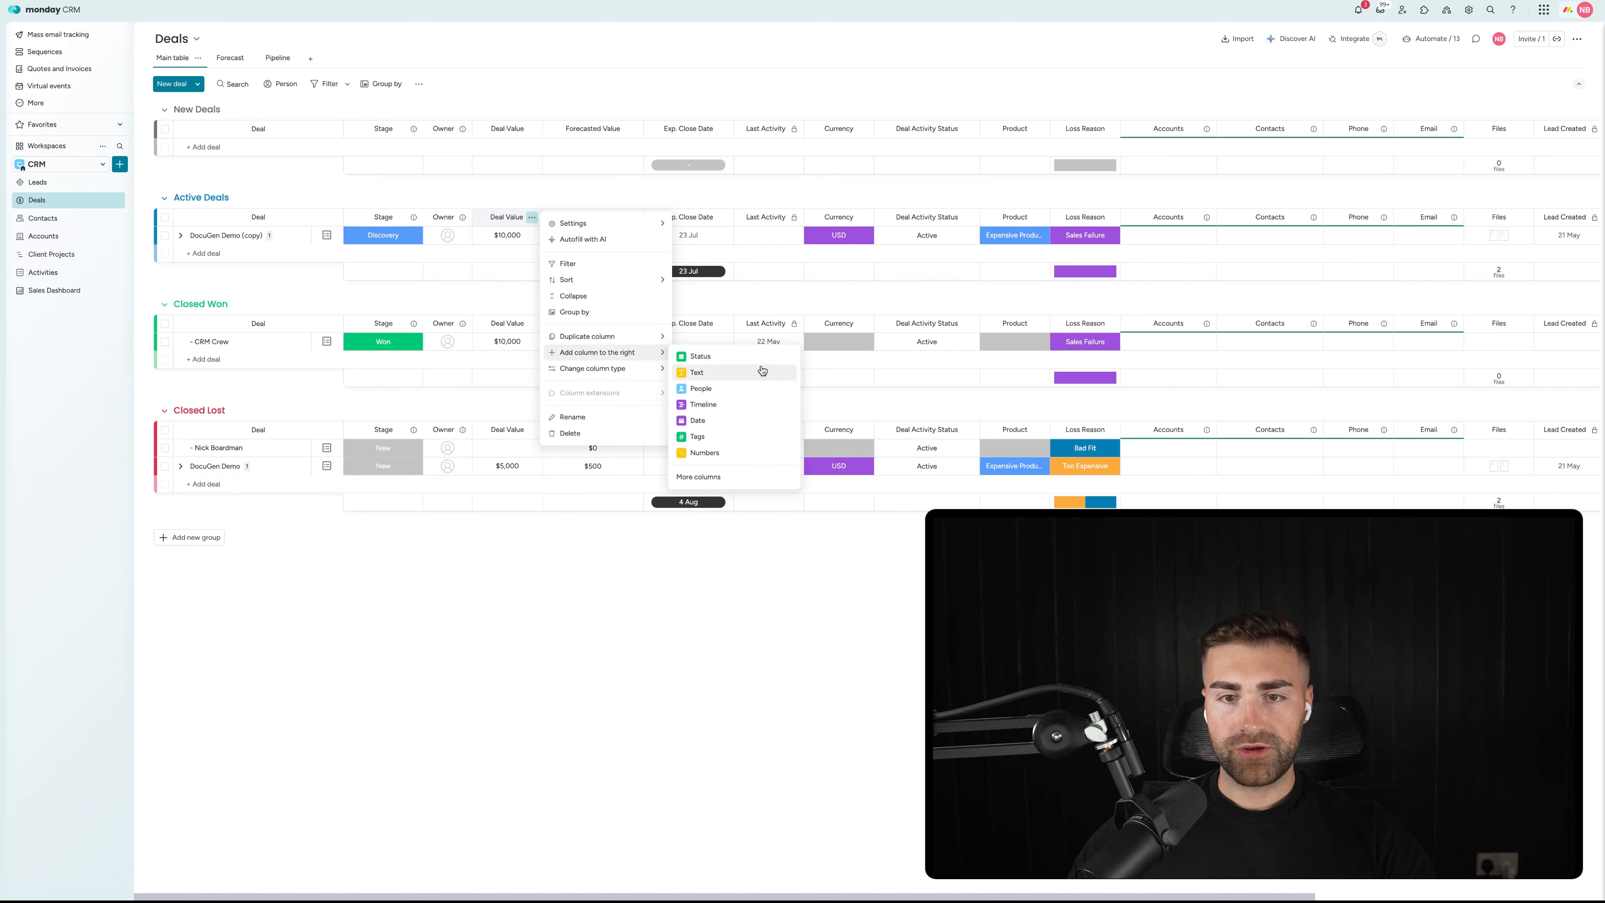
left_click(731, 481)
type("numbers")
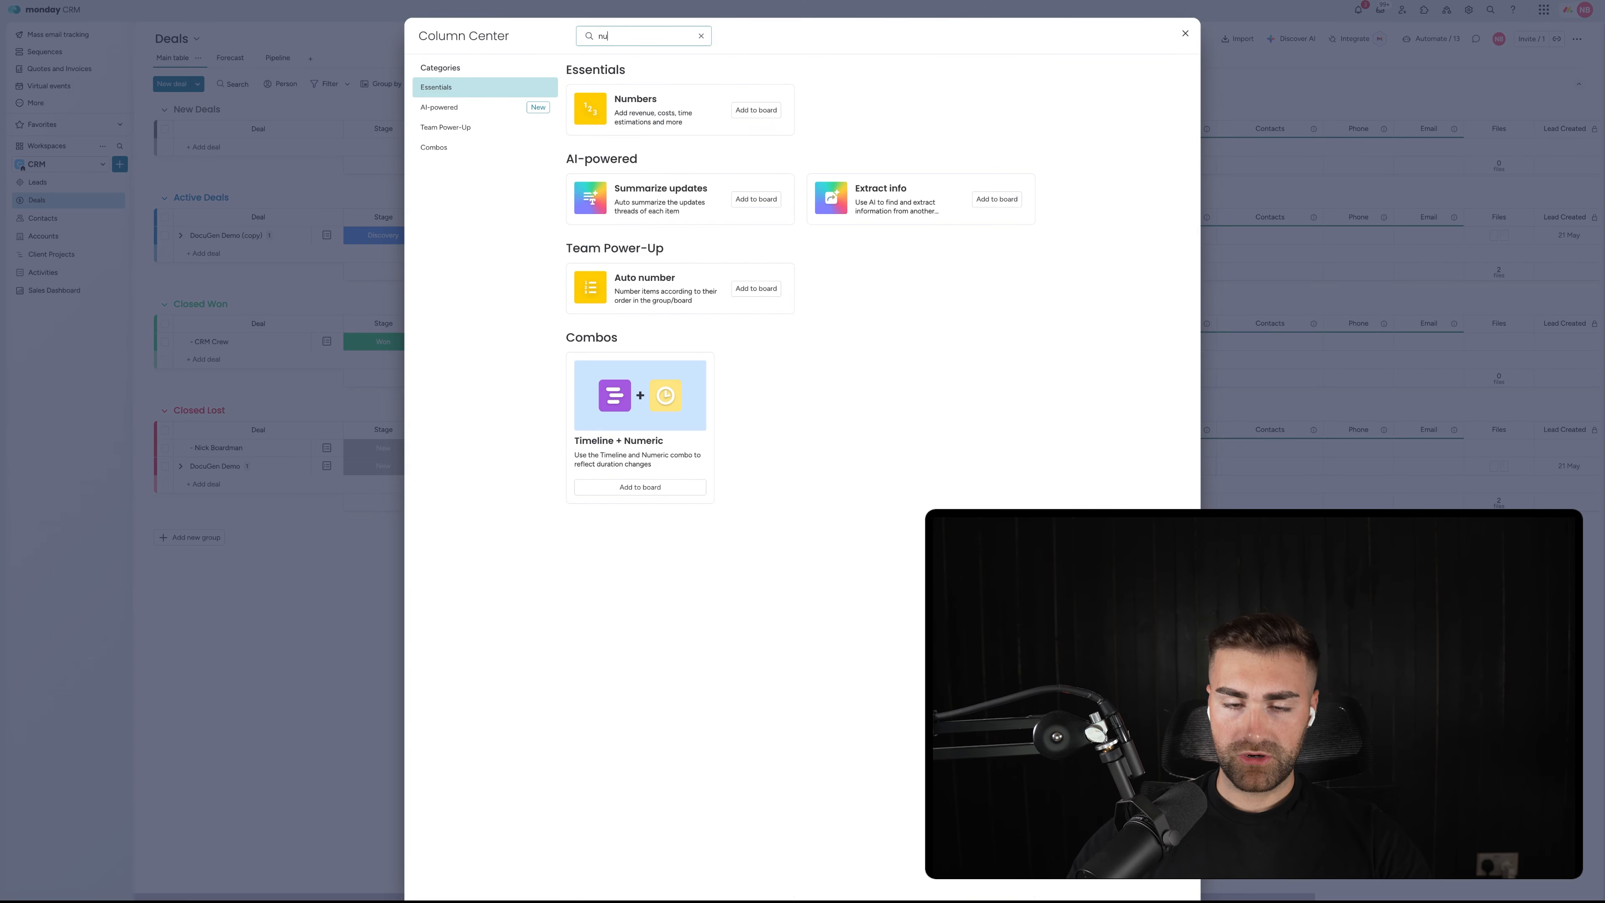
left_click(763, 111)
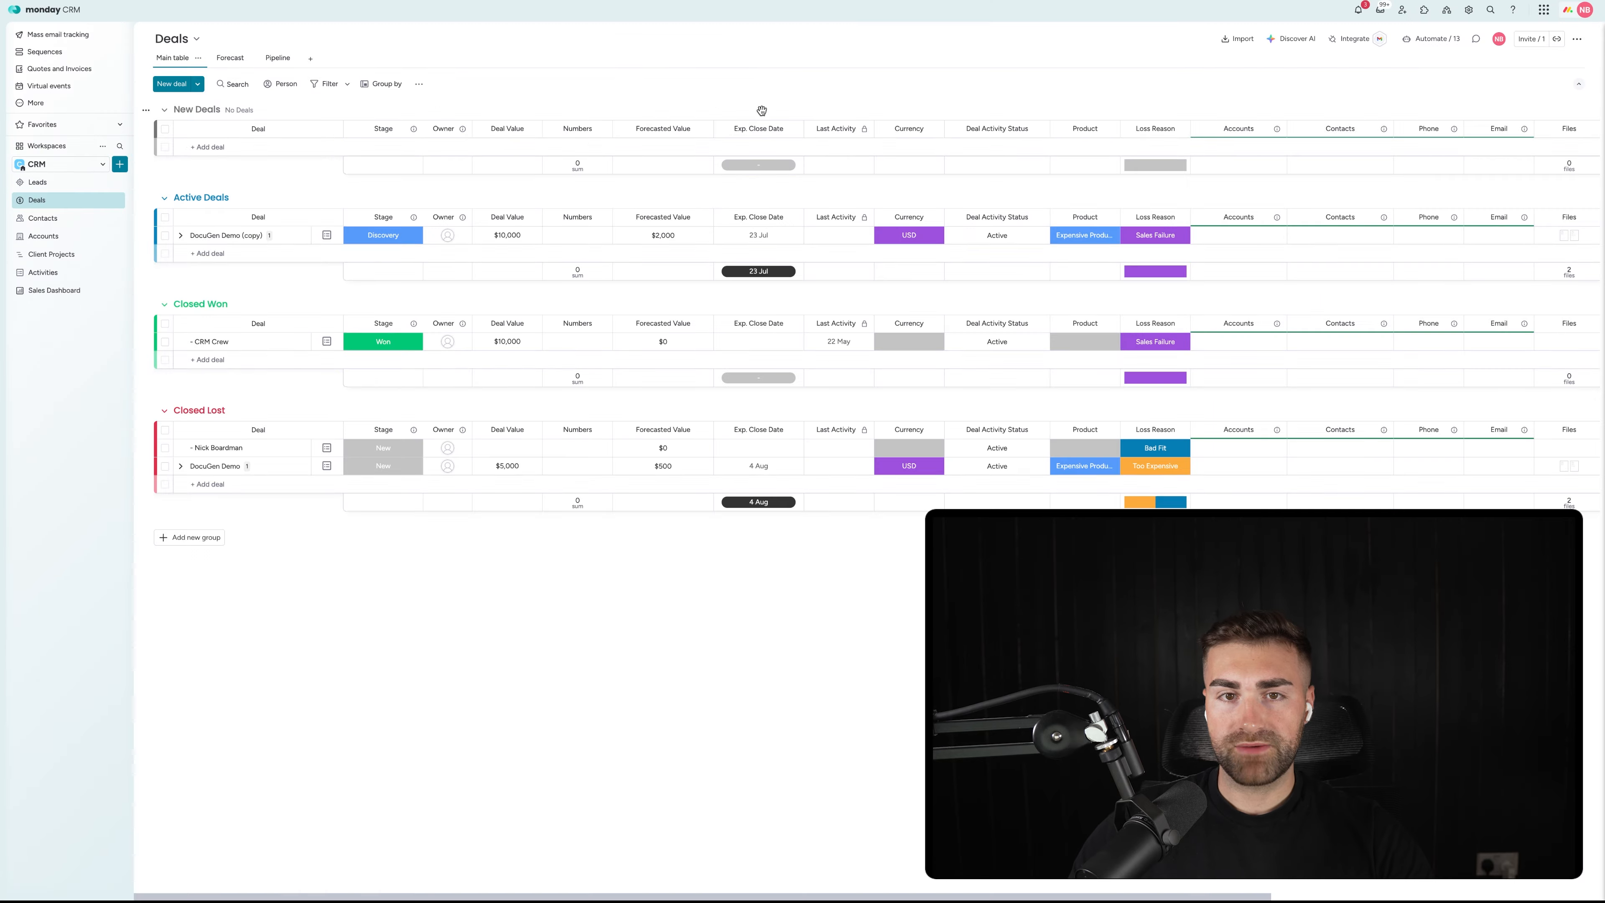
Step: Rename the new Numbers column as Cash Collected
left_click(585, 217)
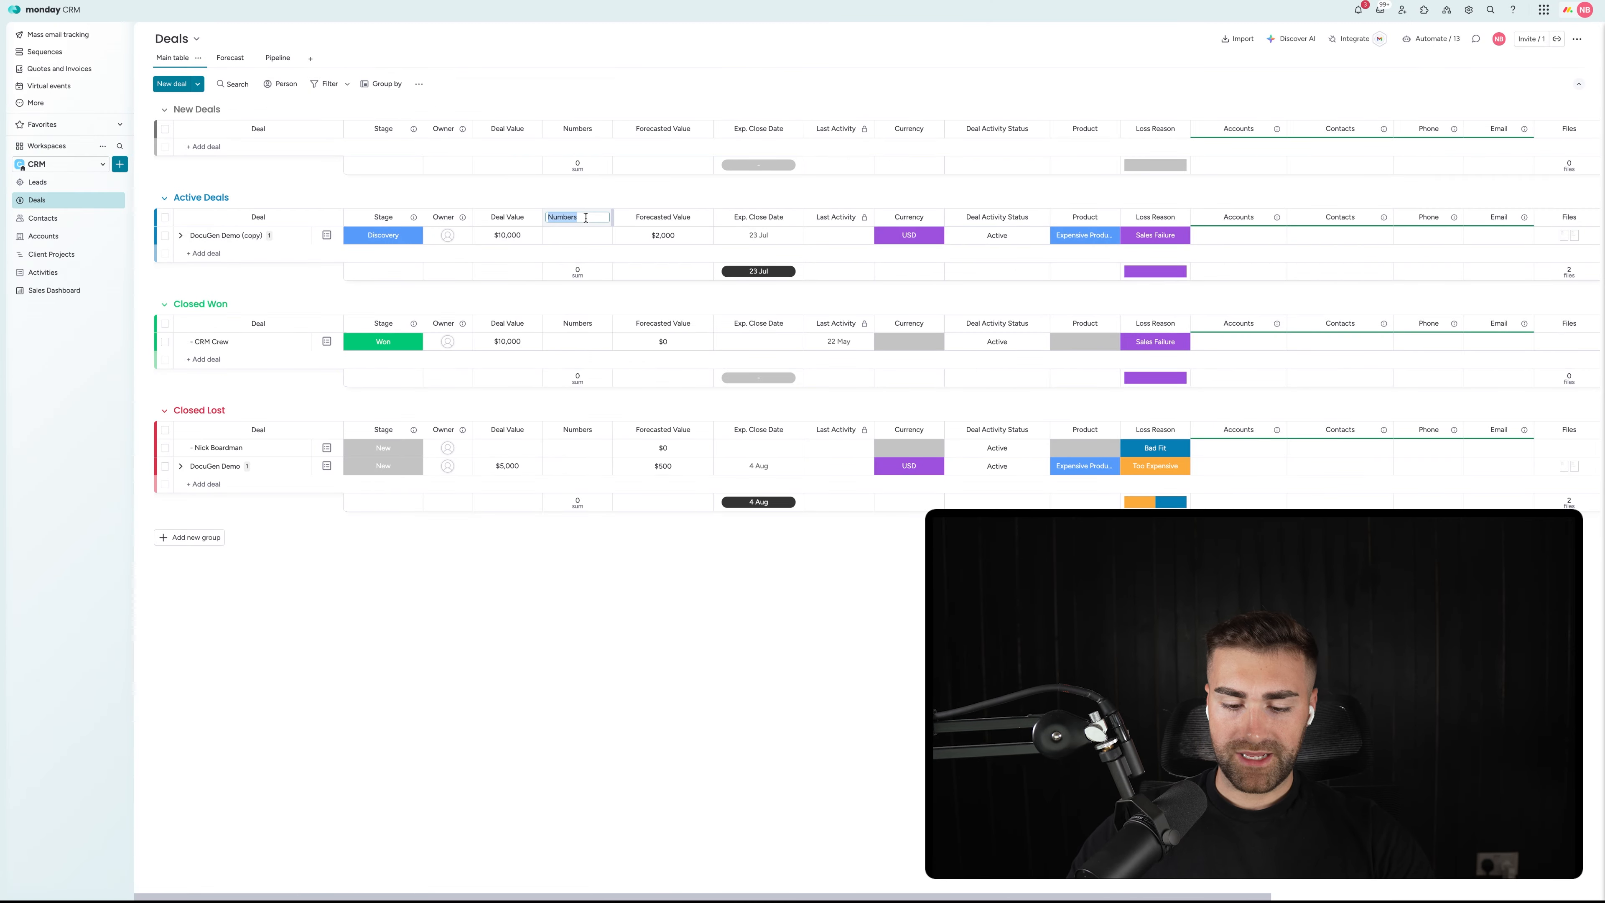
type("Cash Collected")
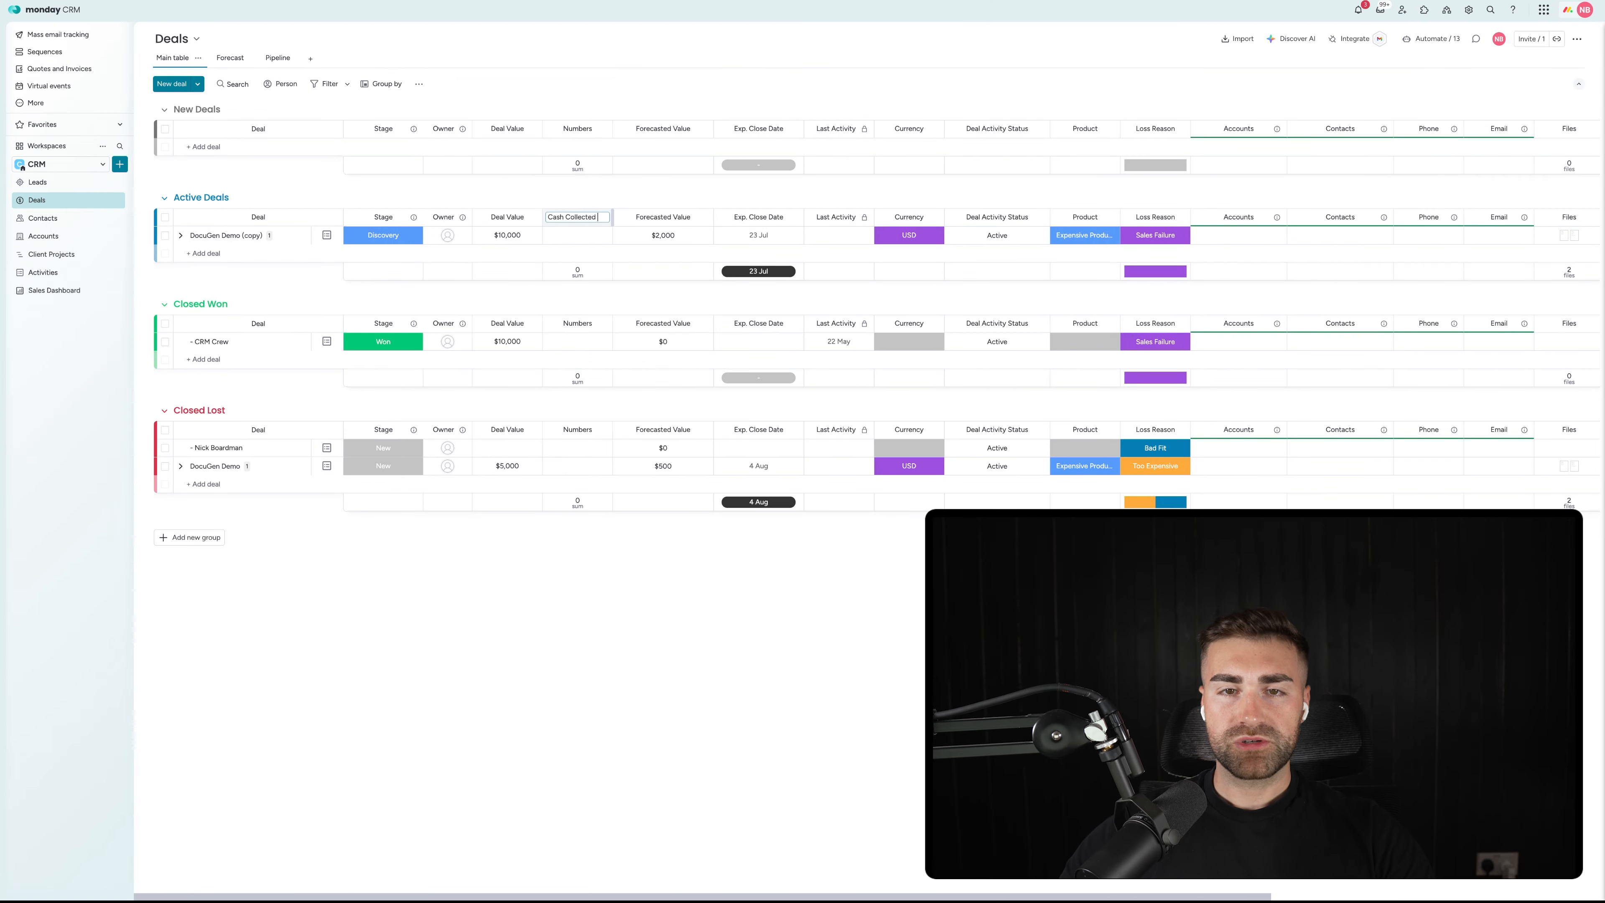
key("Return")
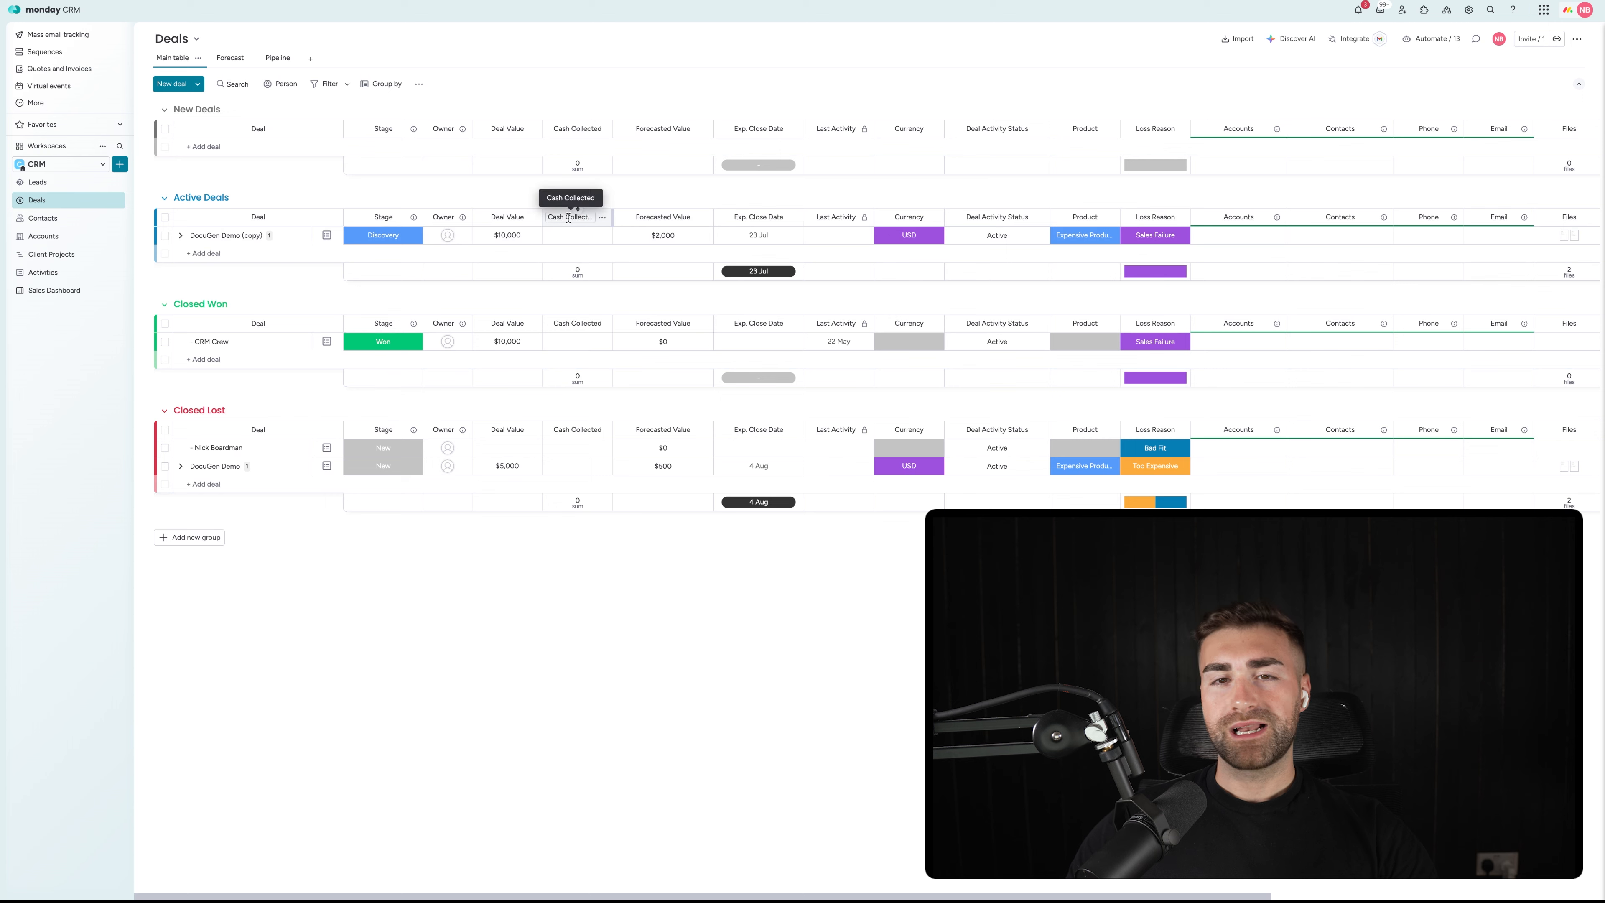
Step: Set the Cash Collected column's unit to dollars and hide its column summary
left_click(576, 272)
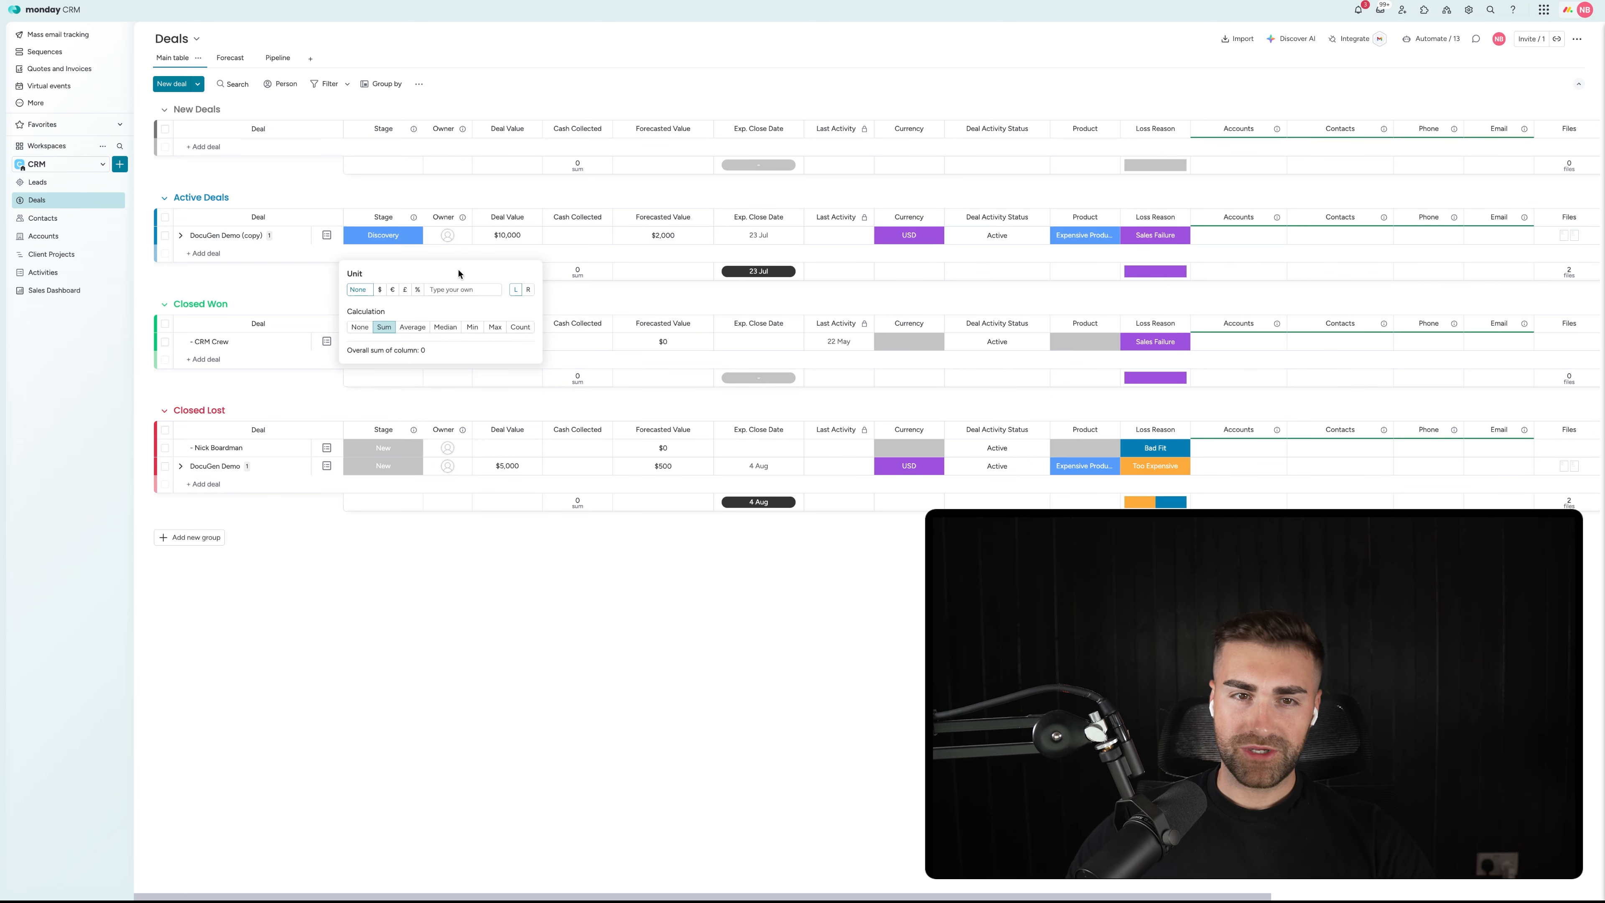
left_click(382, 289)
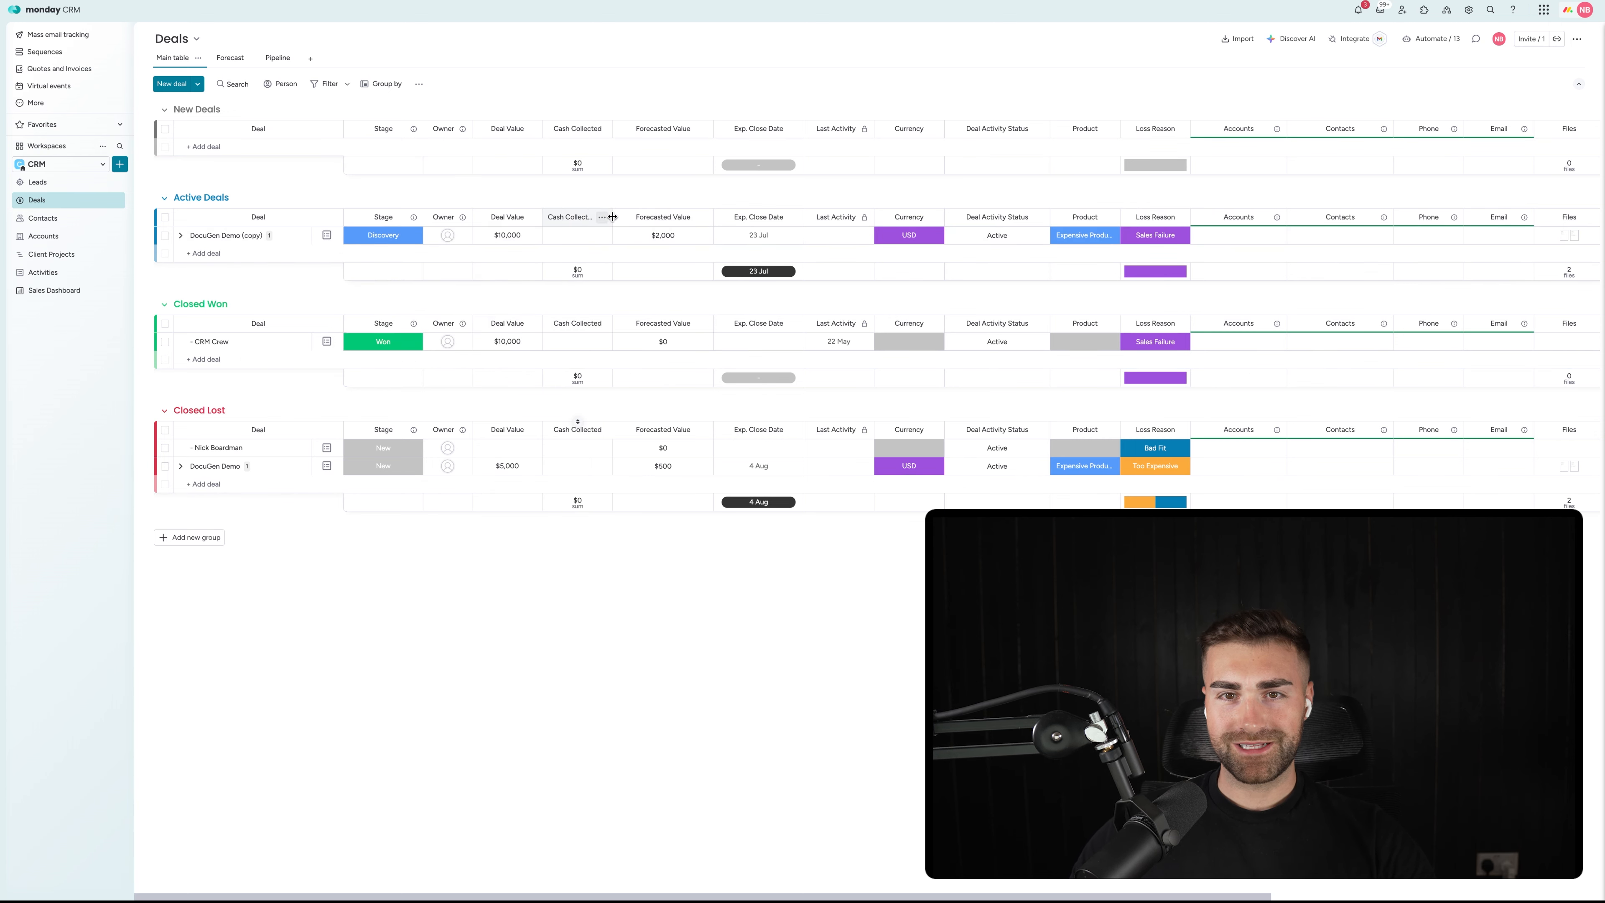
left_click(602, 217)
mouse_move(701, 223)
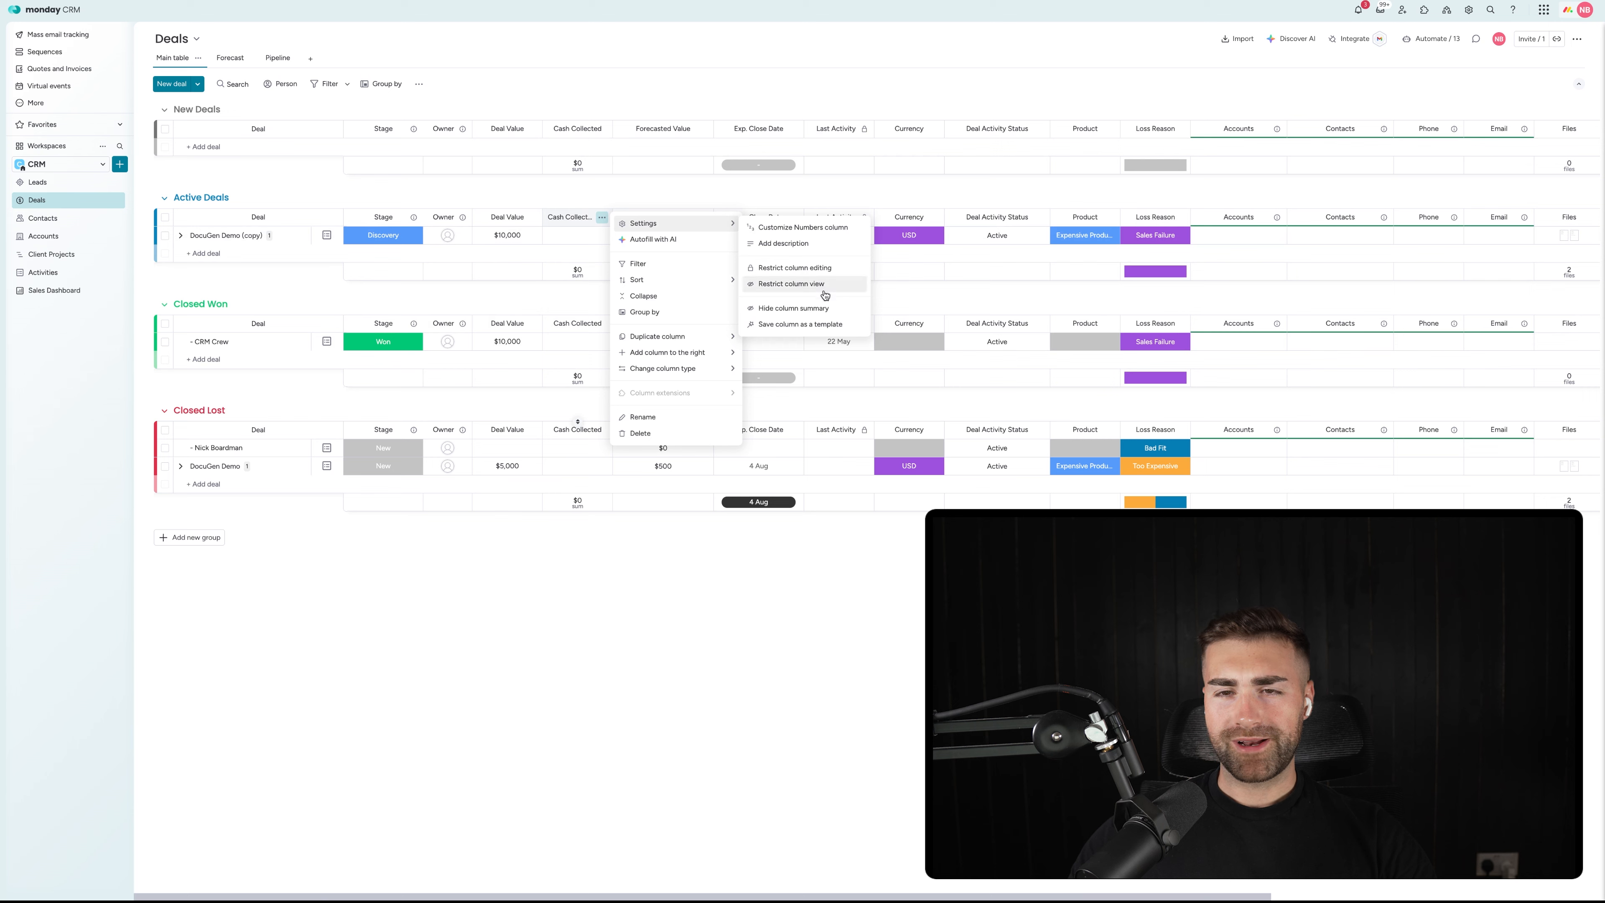
left_click(806, 306)
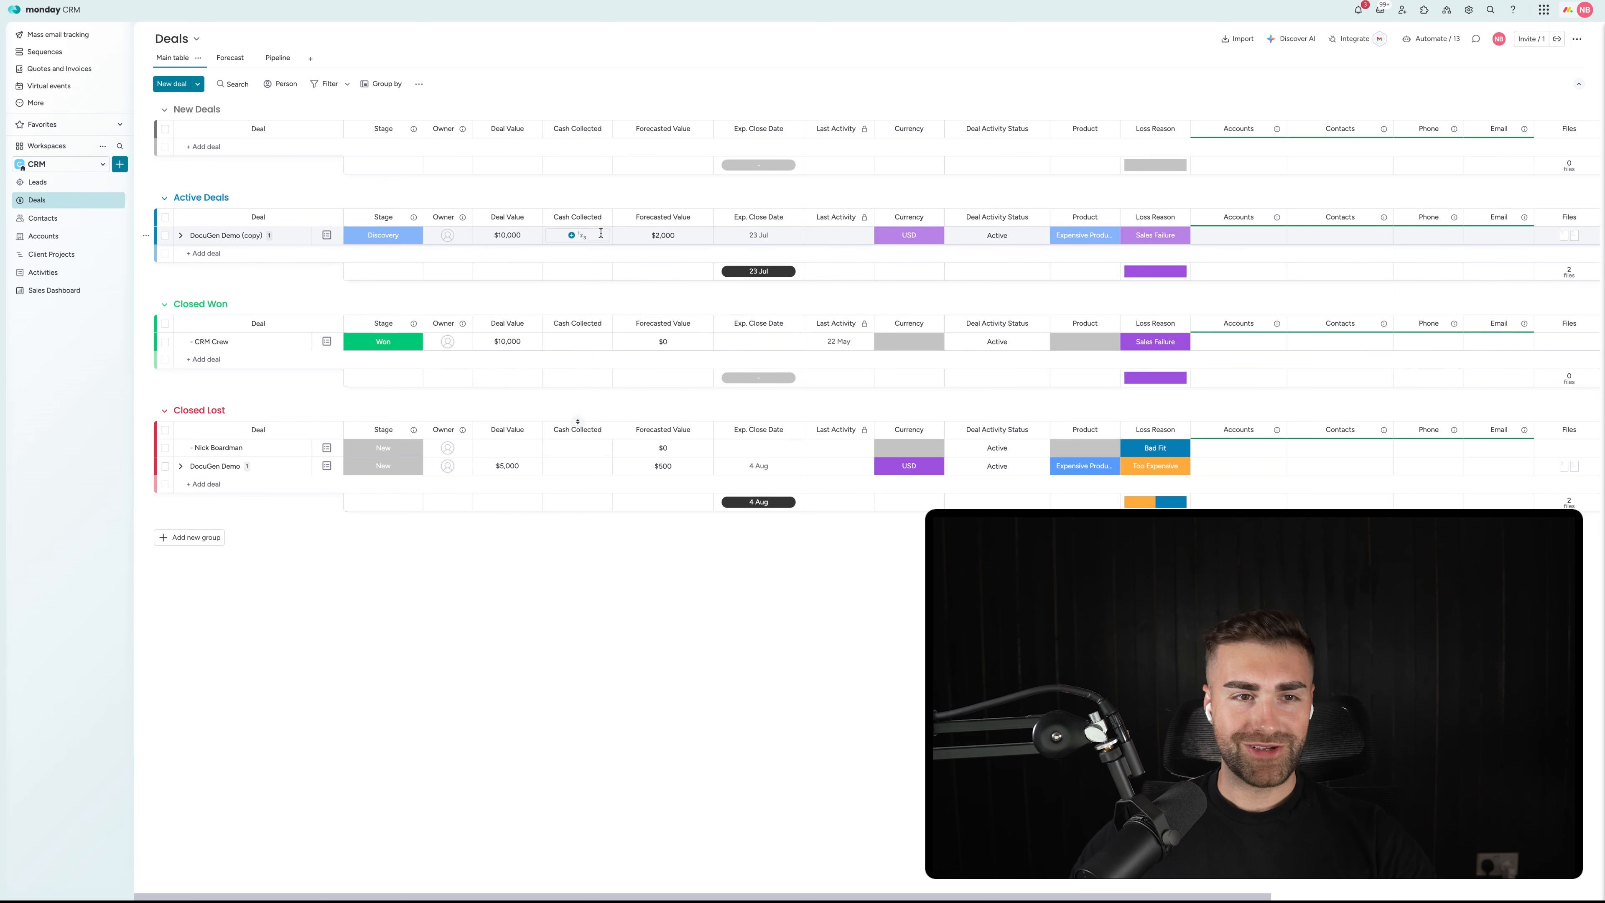
Step: Enter 2500 as Cash Collected for the DocuGen Demo (copy) deal and fill in the amount for the CRM Crew deal
left_click(563, 233)
type("2500")
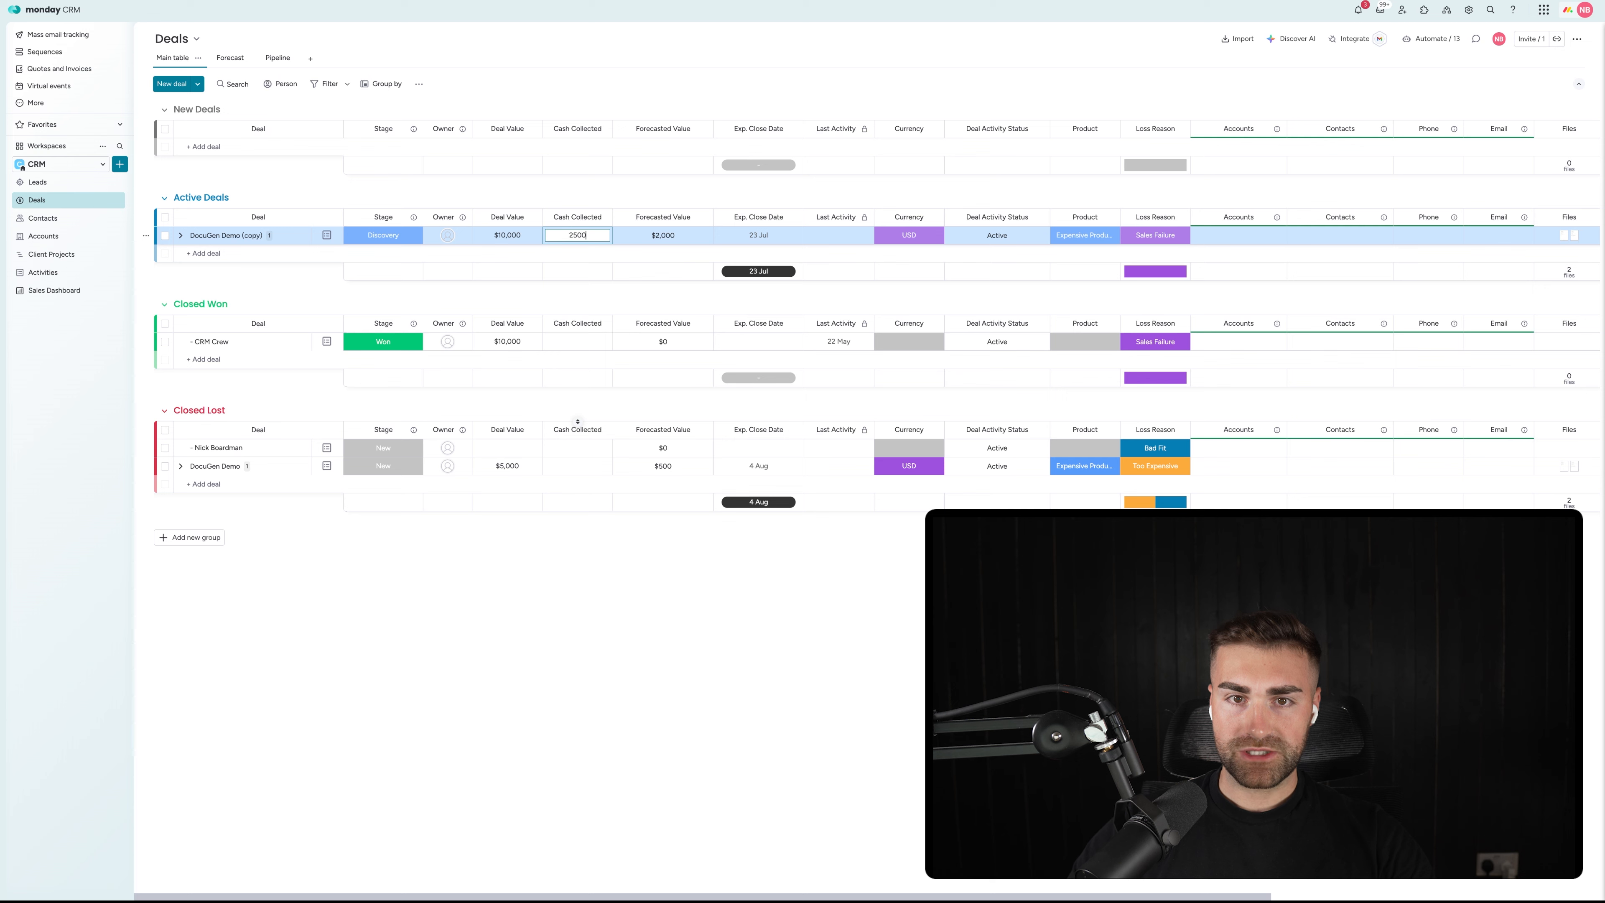
key("Return")
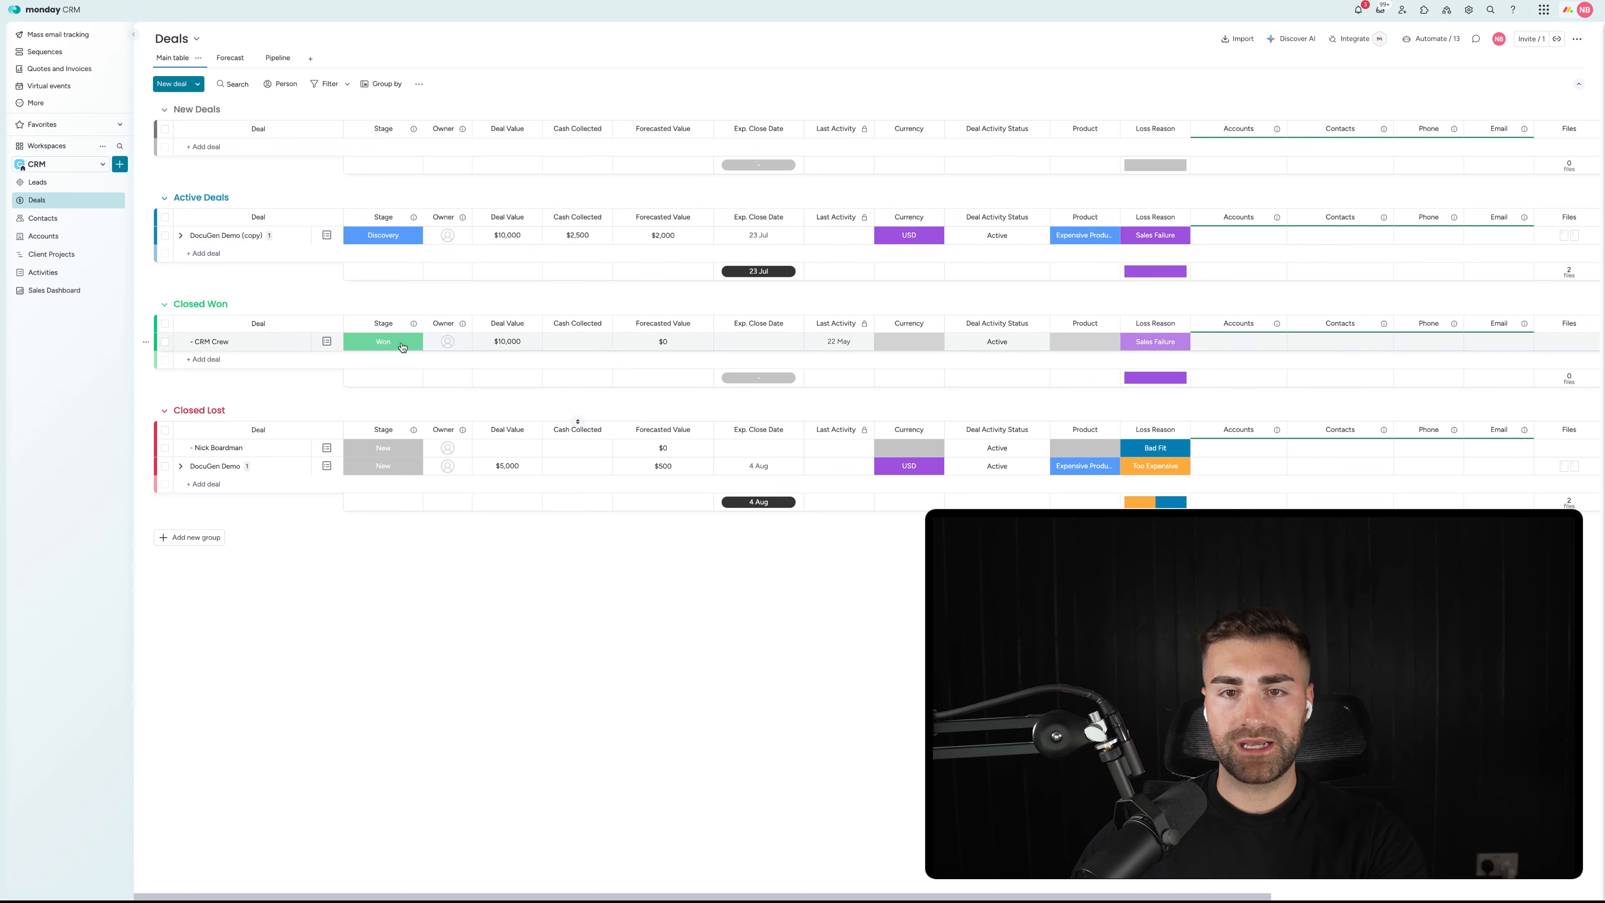
left_click(567, 346)
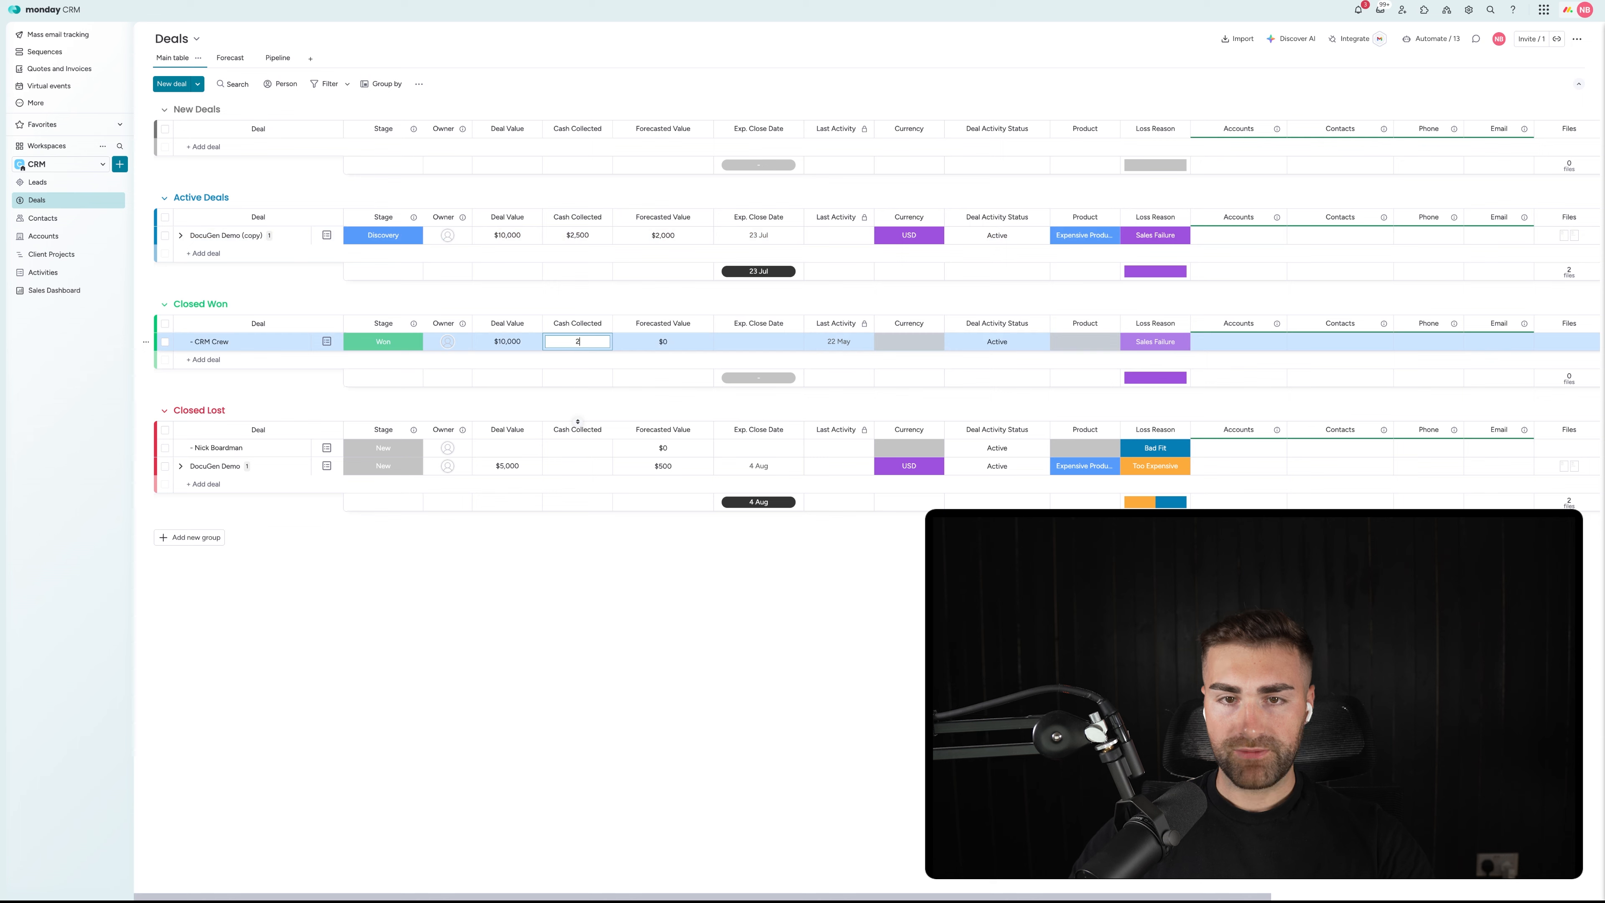
type("2")
key("Return")
Step: Add a chart widget to the Sales Dashboard and name it Cash Collected Per Month
left_click(54, 291)
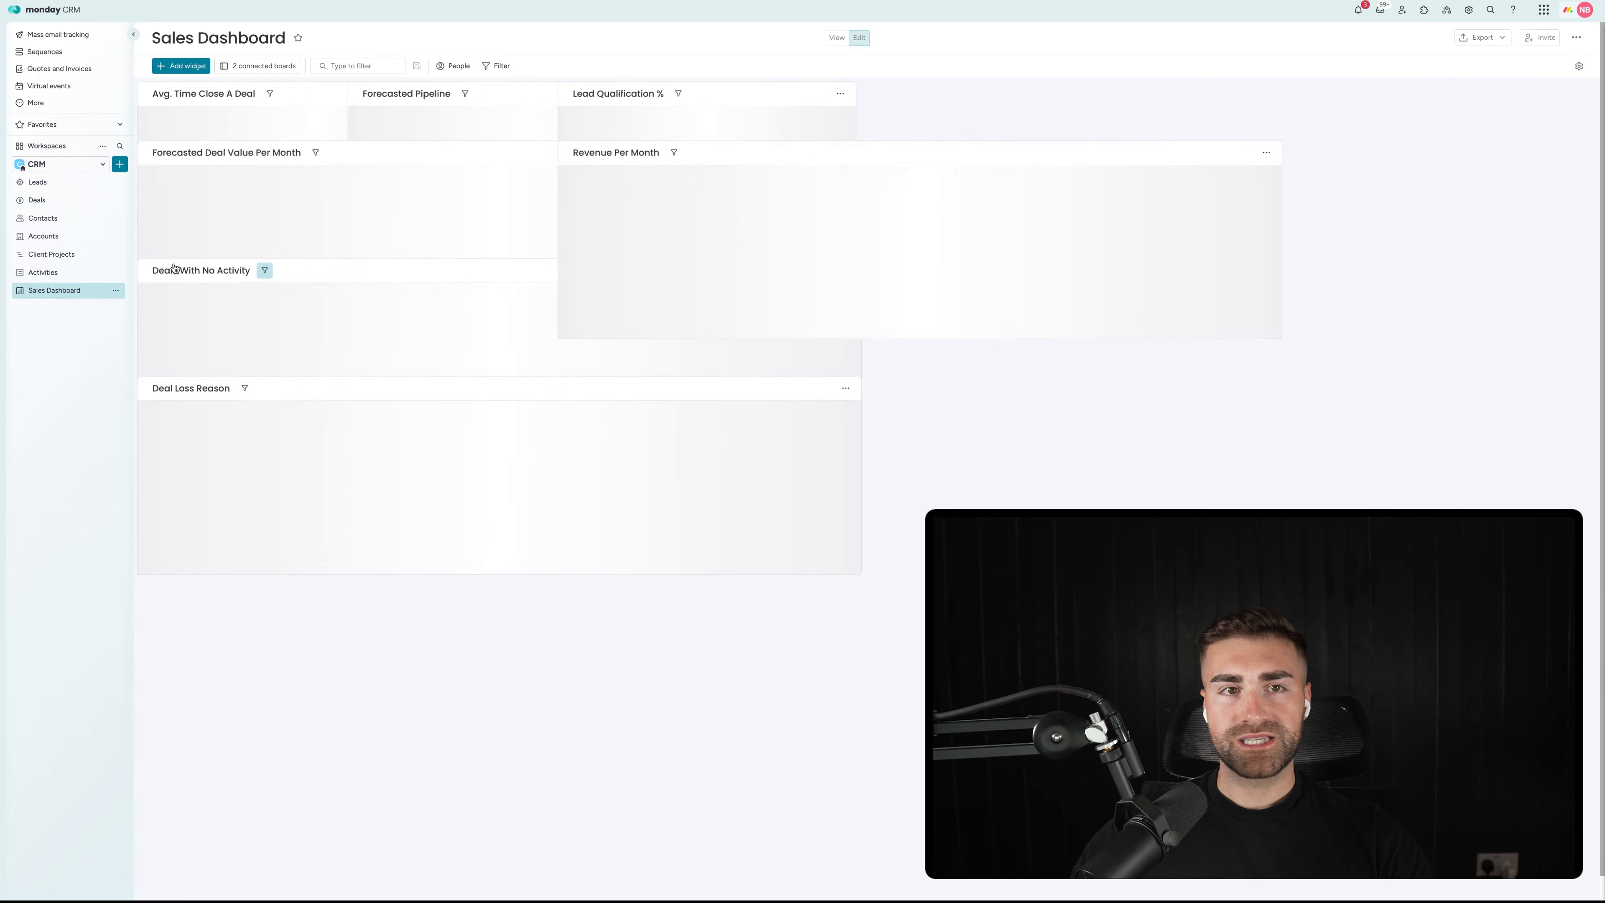
left_click(181, 66)
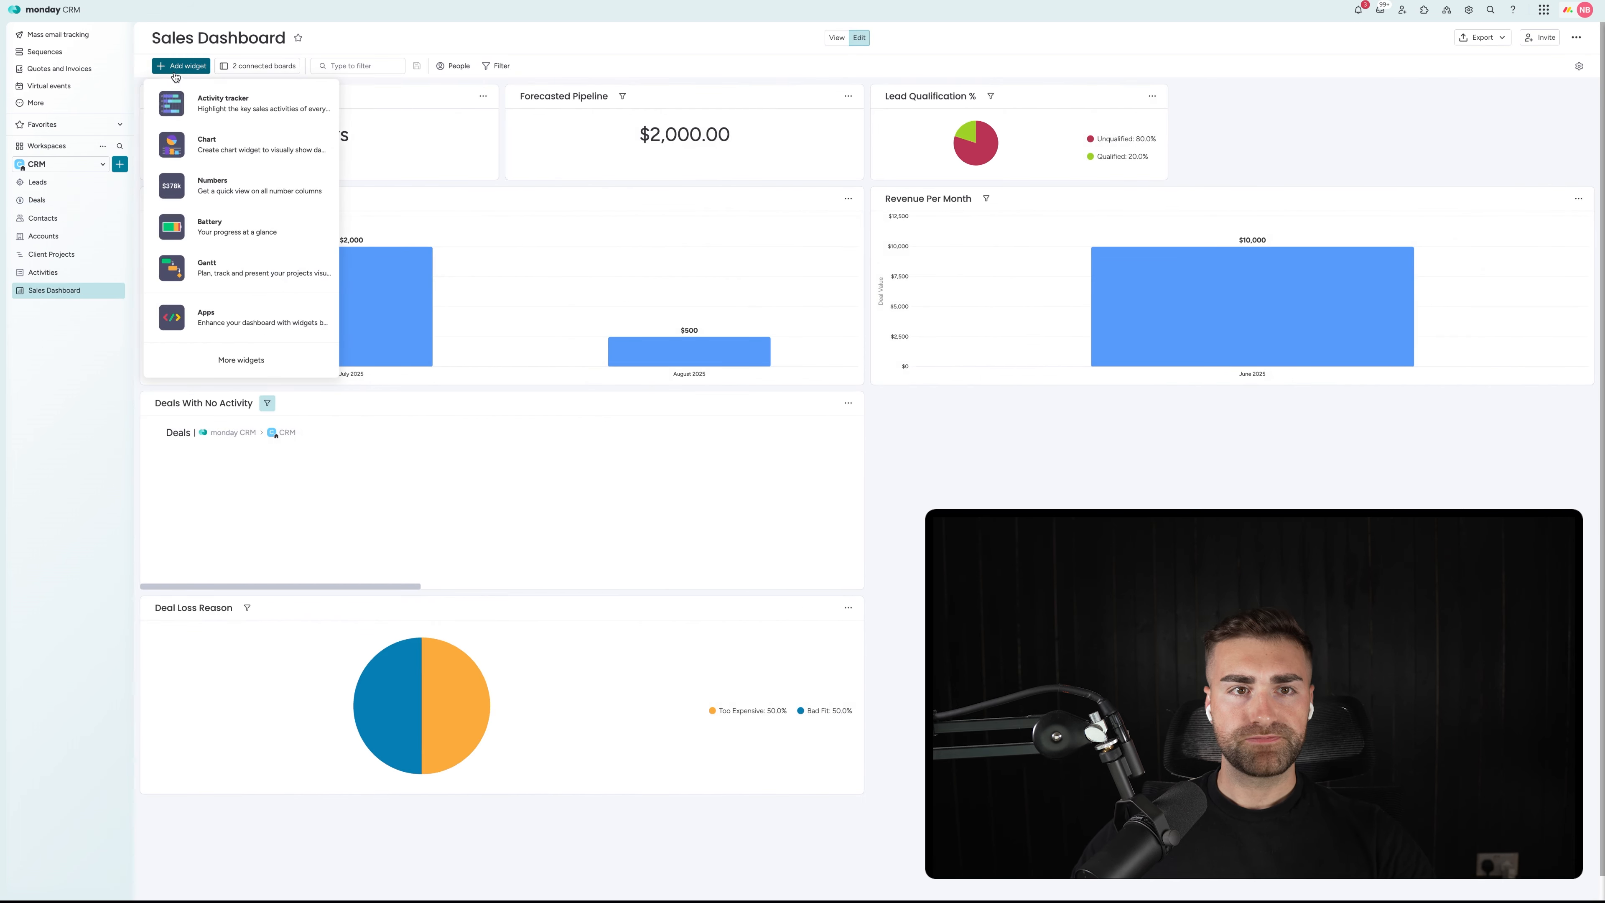
left_click(222, 145)
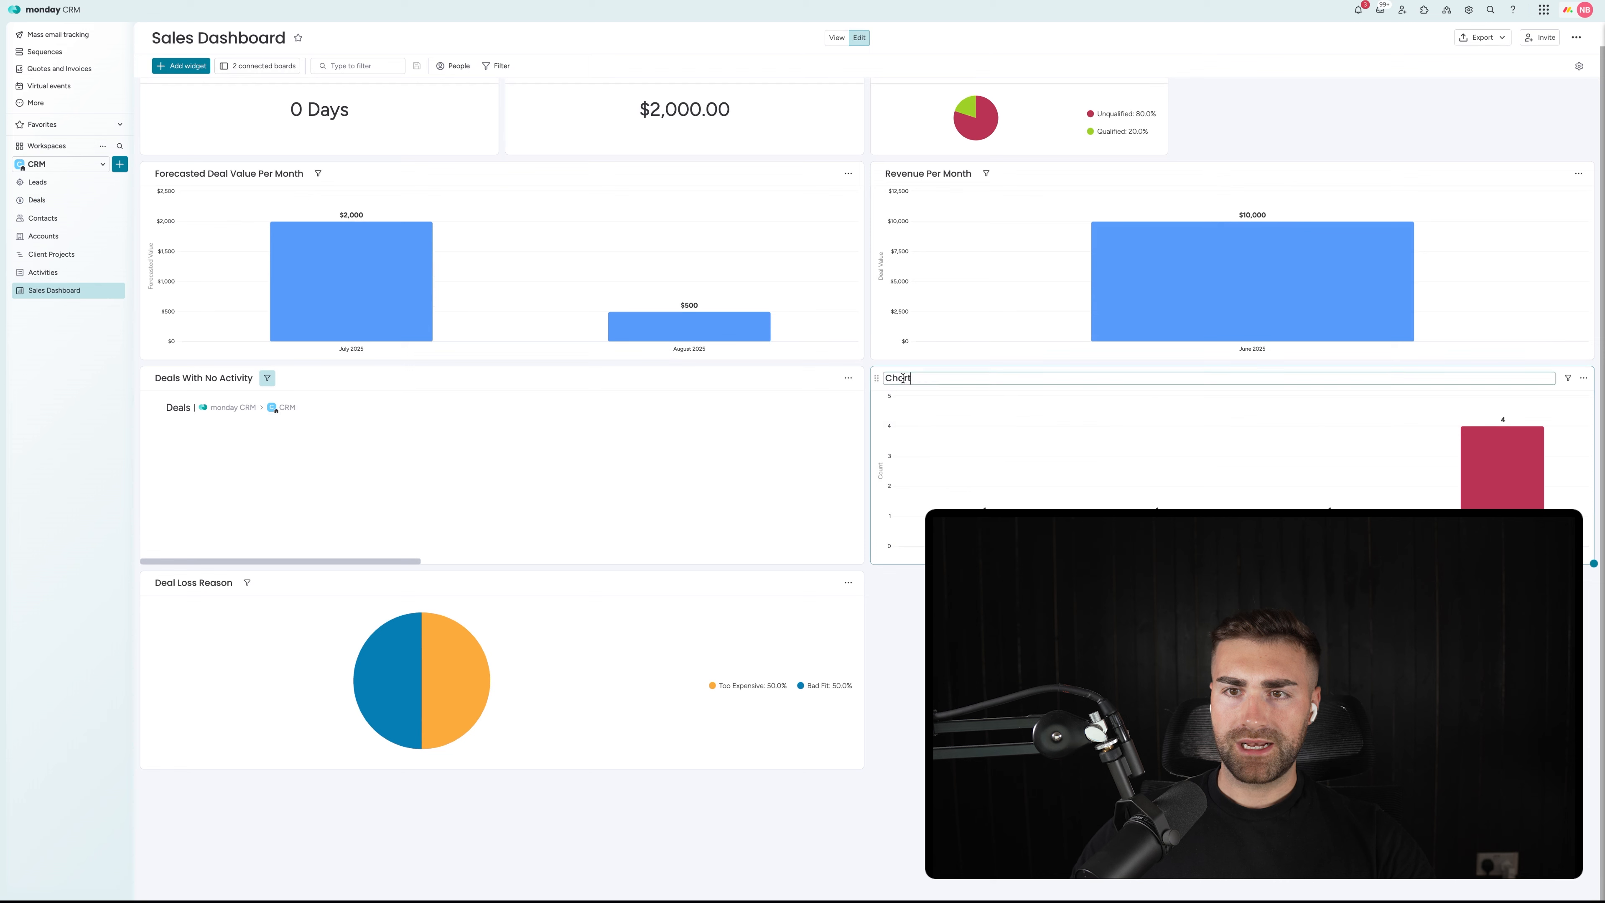
left_click(903, 377)
type("Cash Collec")
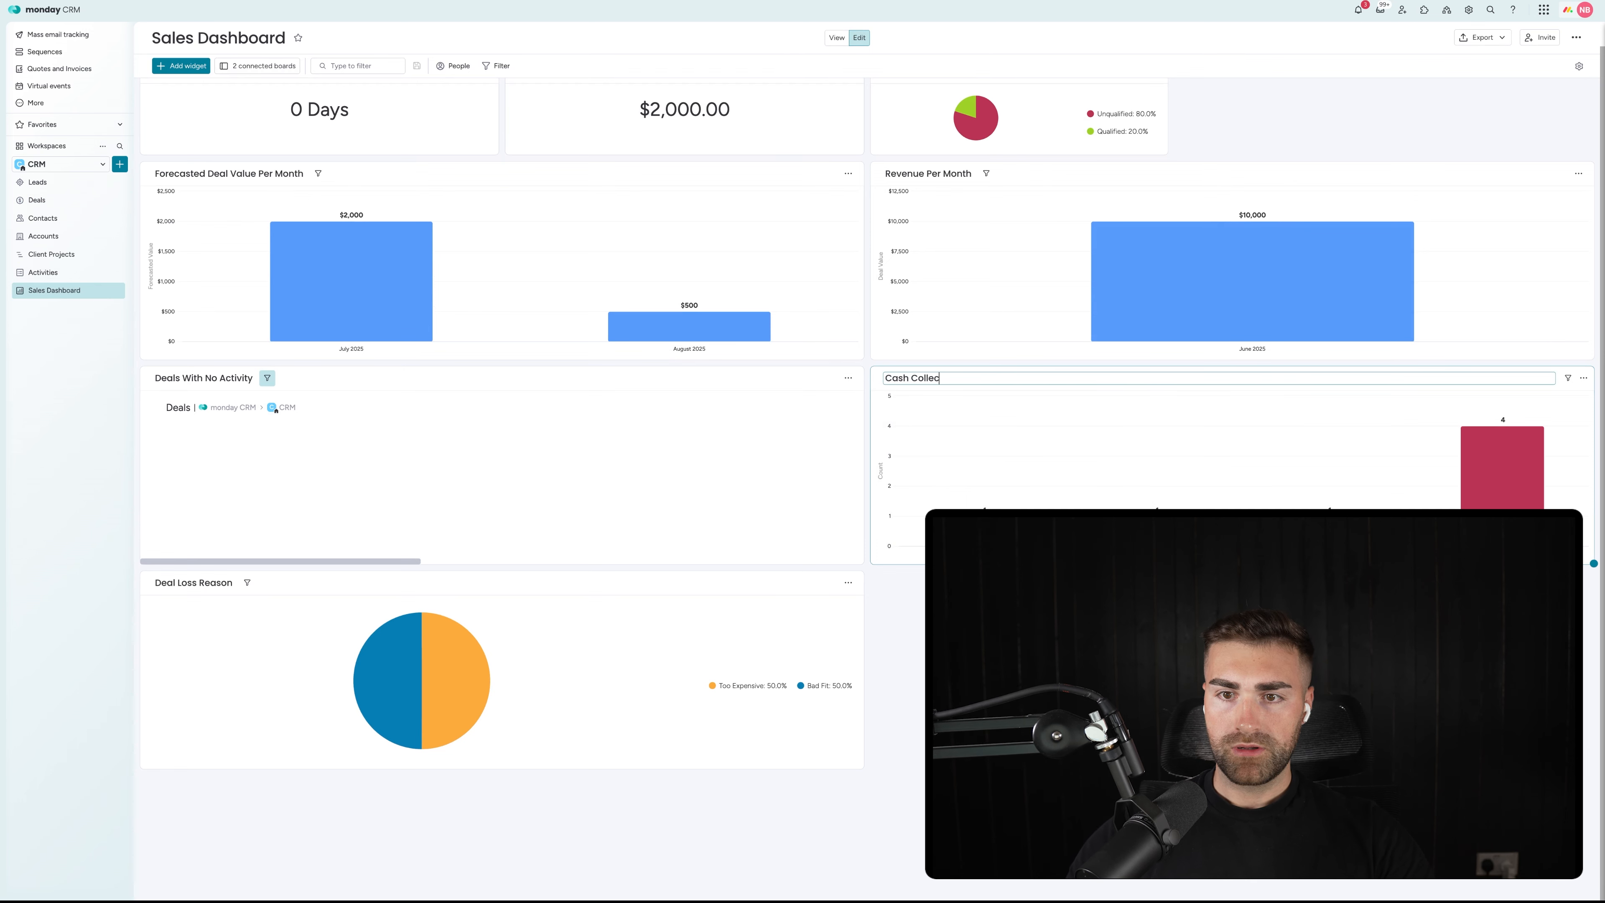
type("ted Per Month")
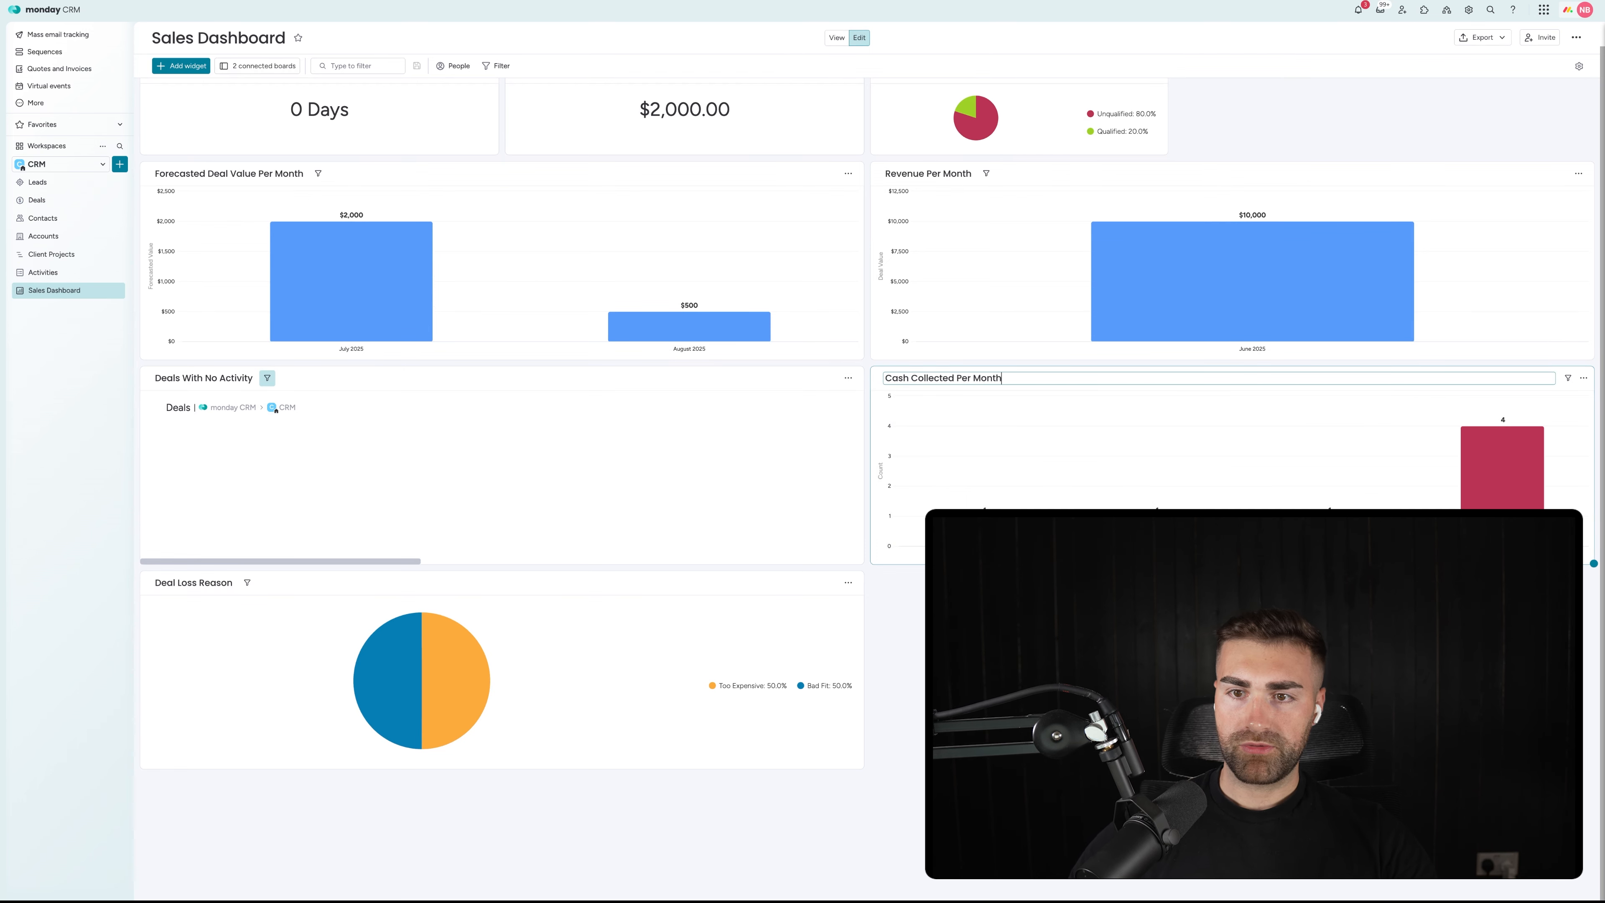
key("Return")
Step: Open the Cash Collected Per Month widget's settings and remove the Leads board, keeping only Deals
left_click(1579, 378)
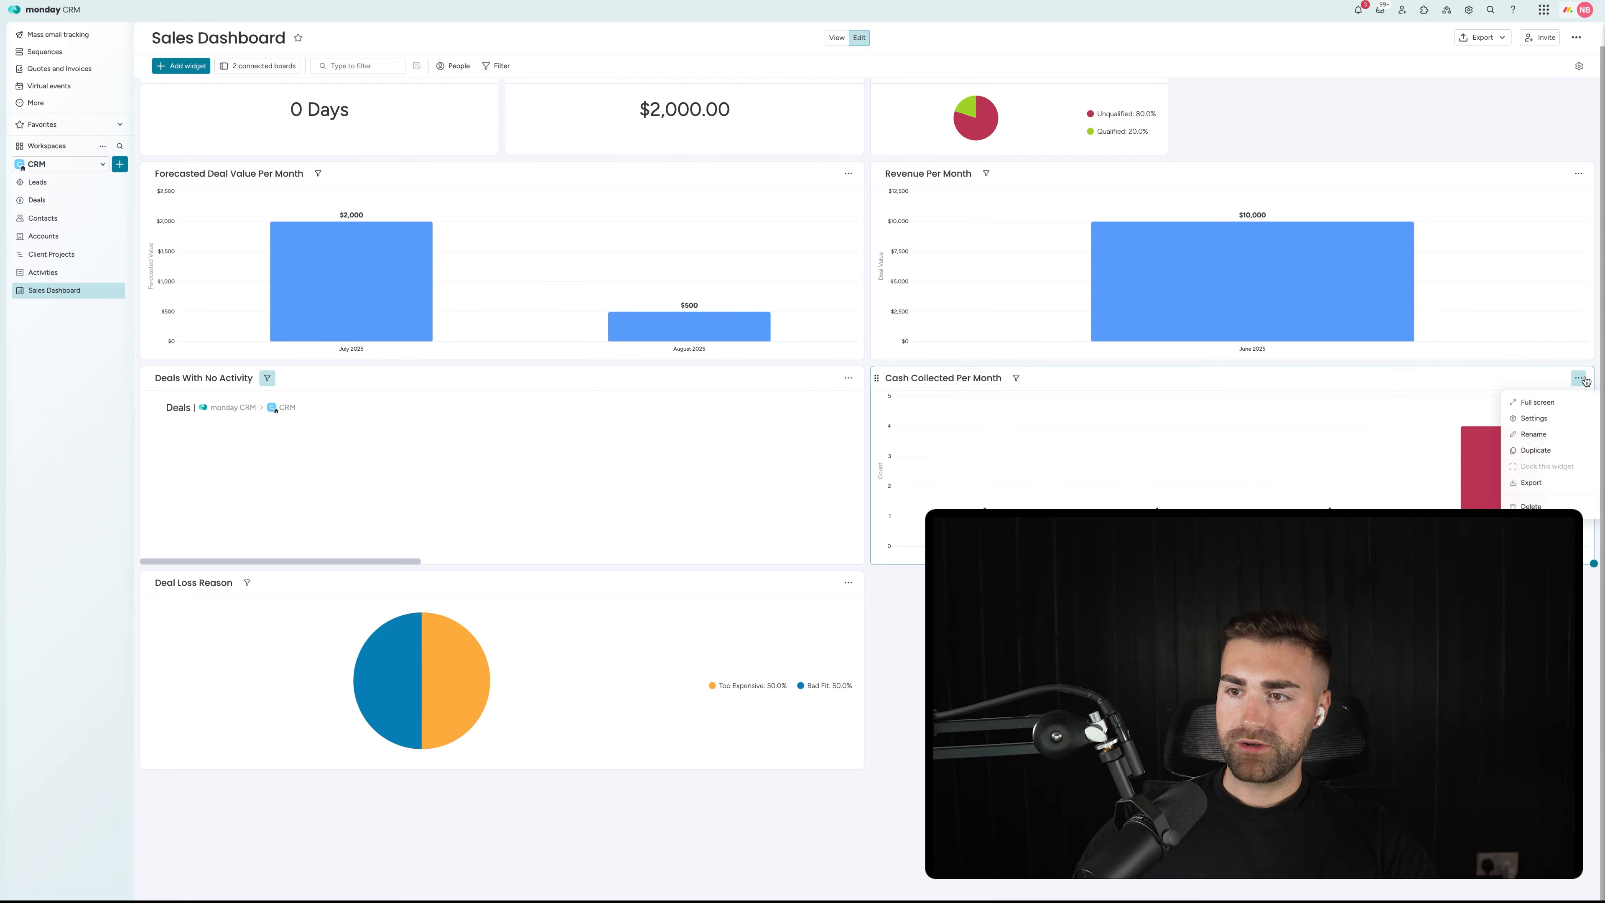
left_click(1534, 418)
left_click(1473, 106)
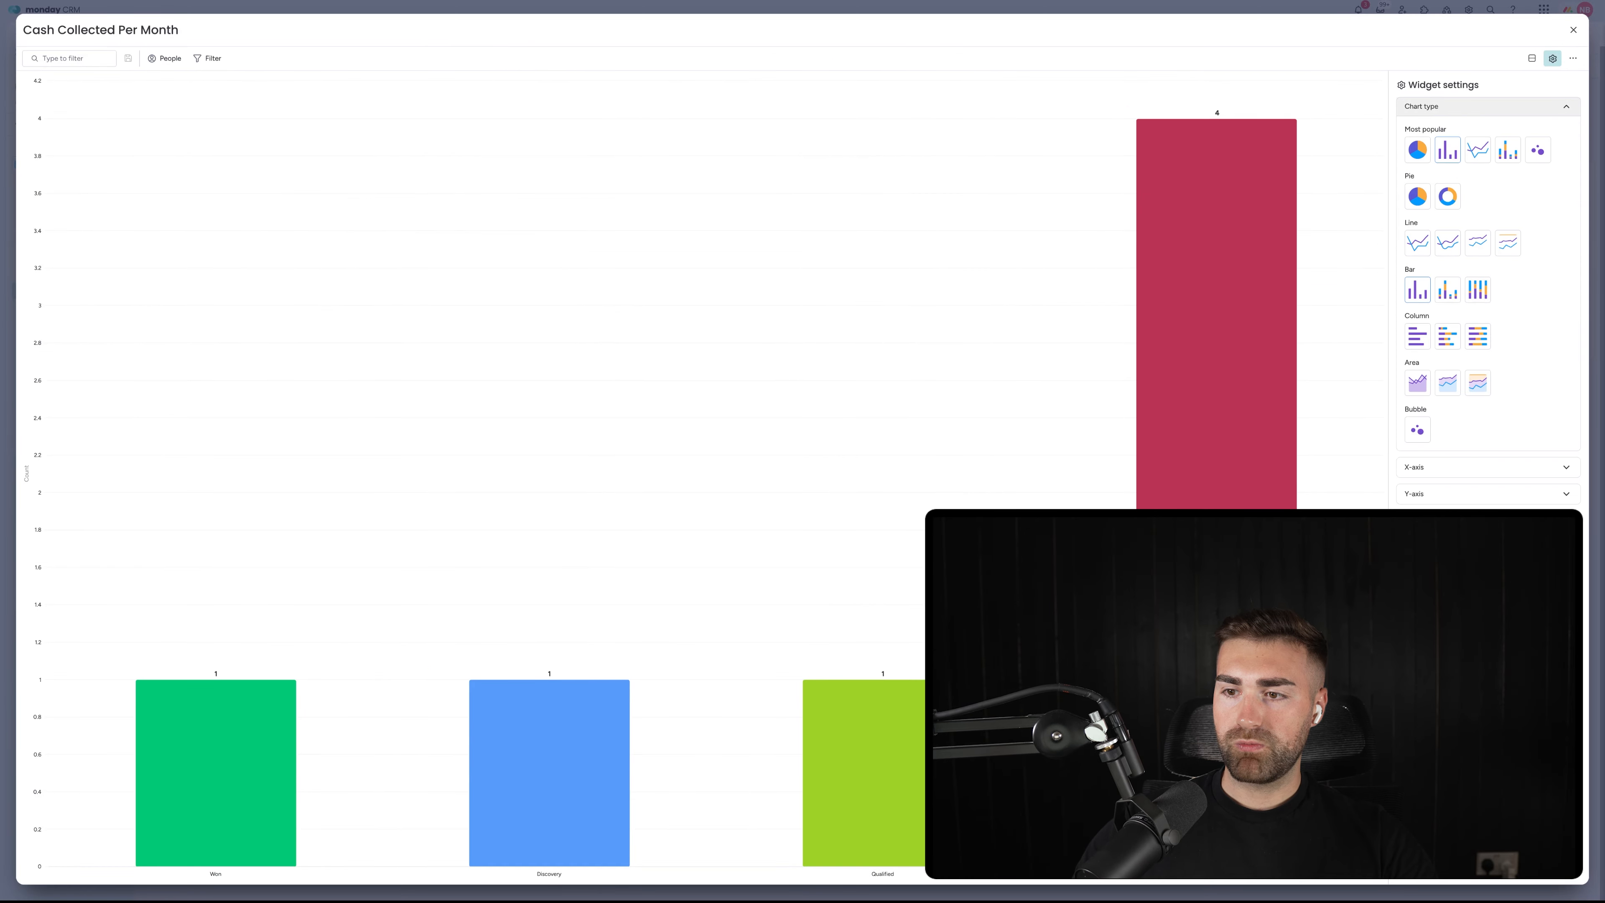
left_click(1487, 574)
left_click(1440, 341)
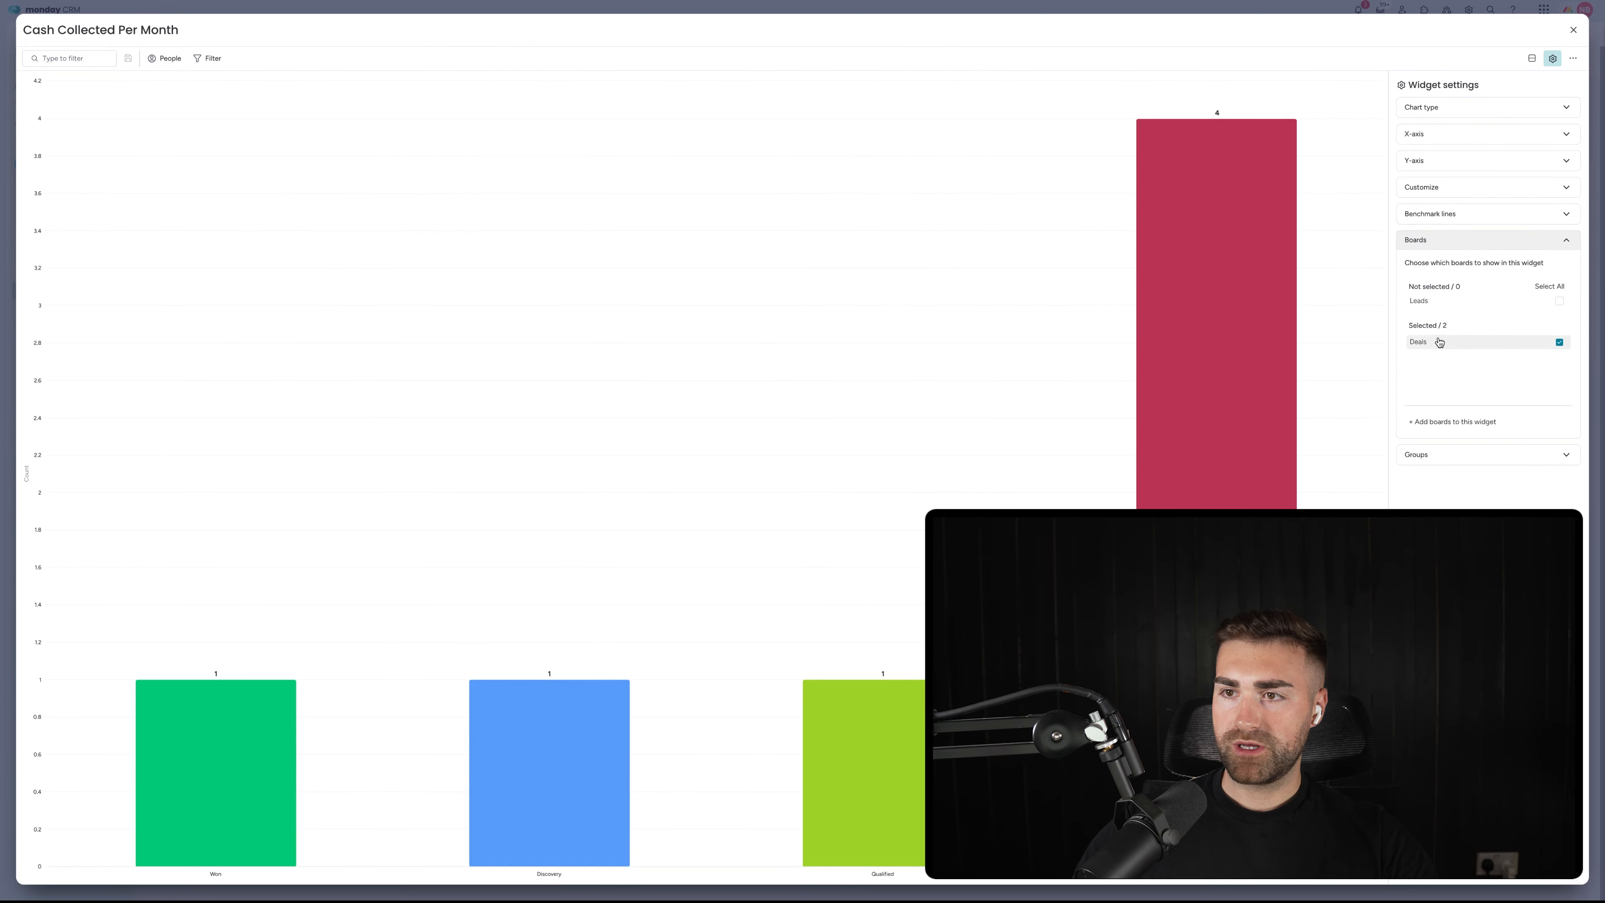
left_click(1422, 107)
left_click(1441, 108)
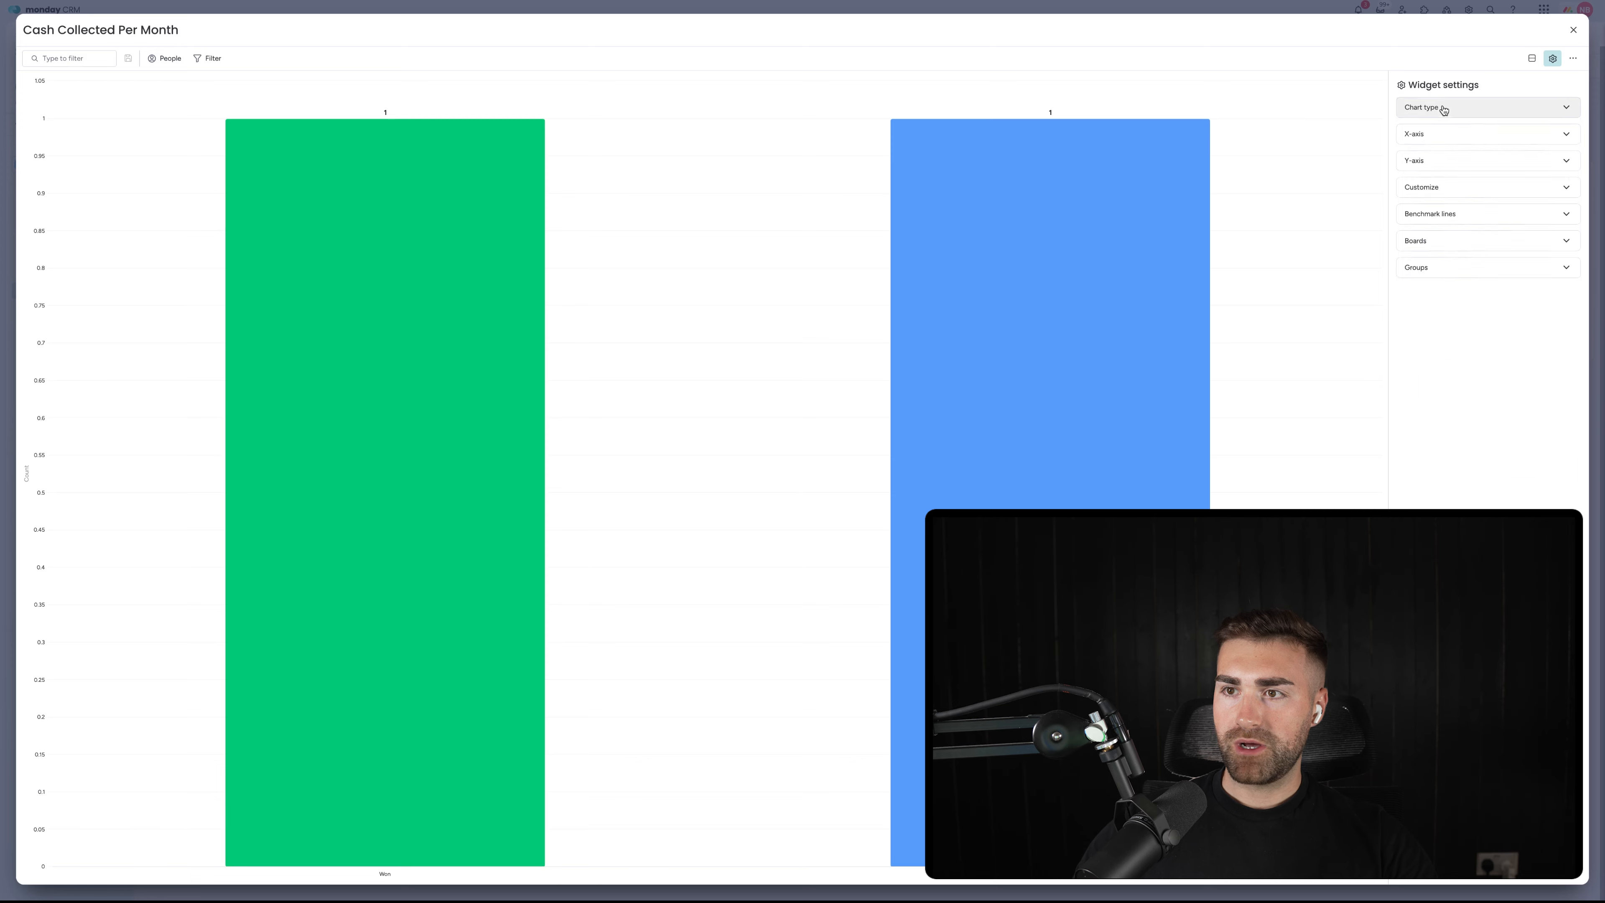
Step: Set the cash collected chart's X-axis to the Deals board's Date Closed column
left_click(1433, 134)
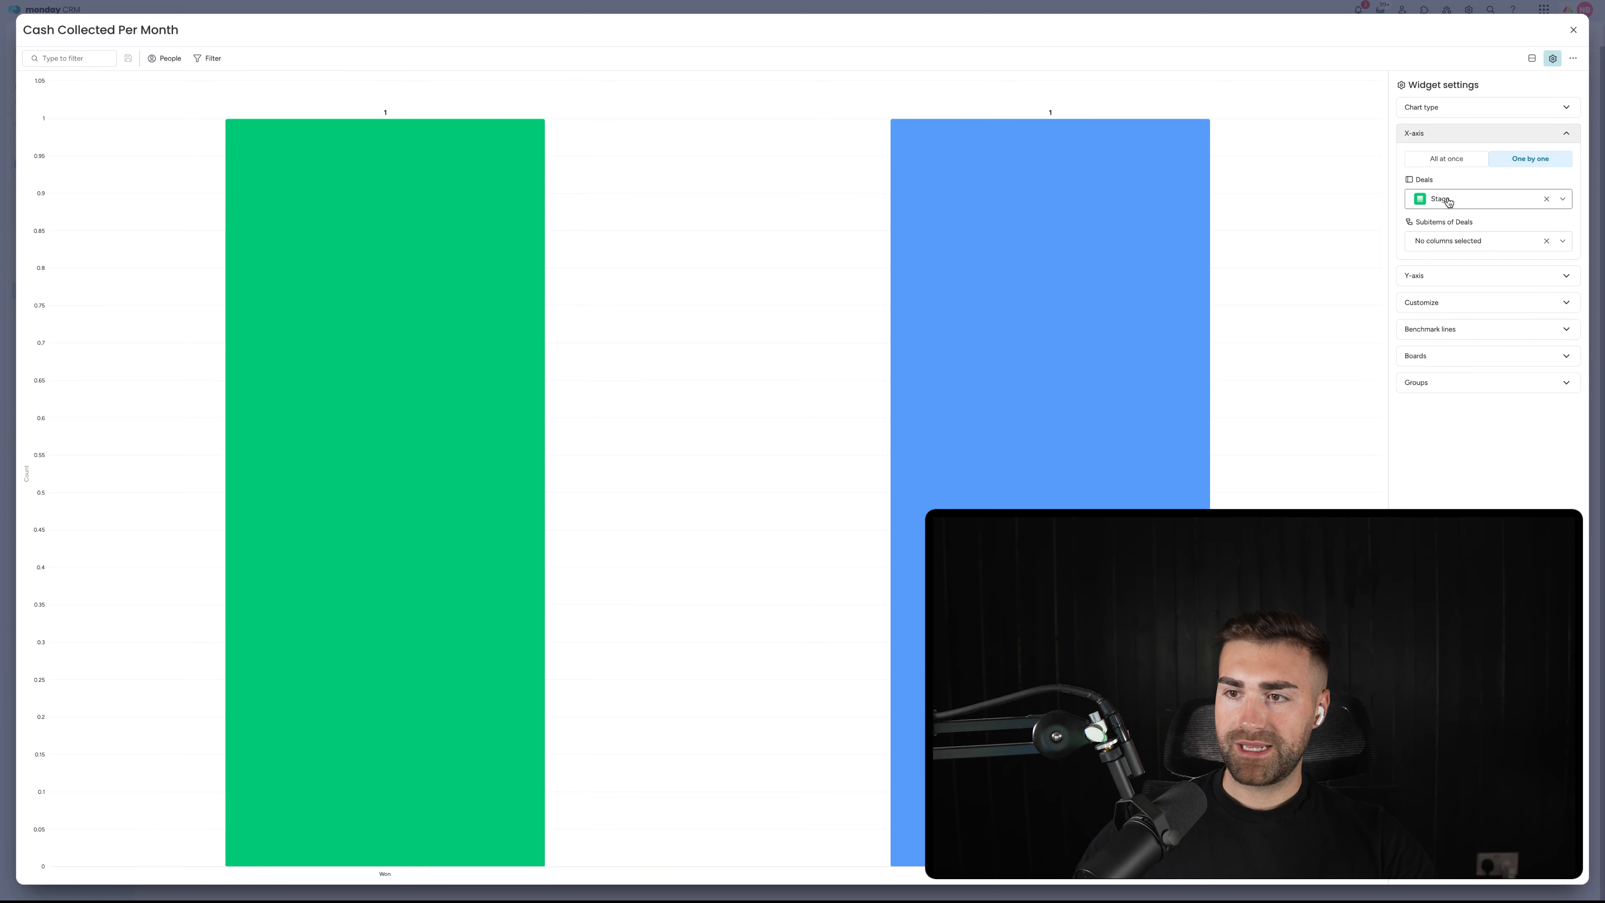
left_click(1473, 199)
scroll(1453, 329, "down", 2)
left_click(1454, 333)
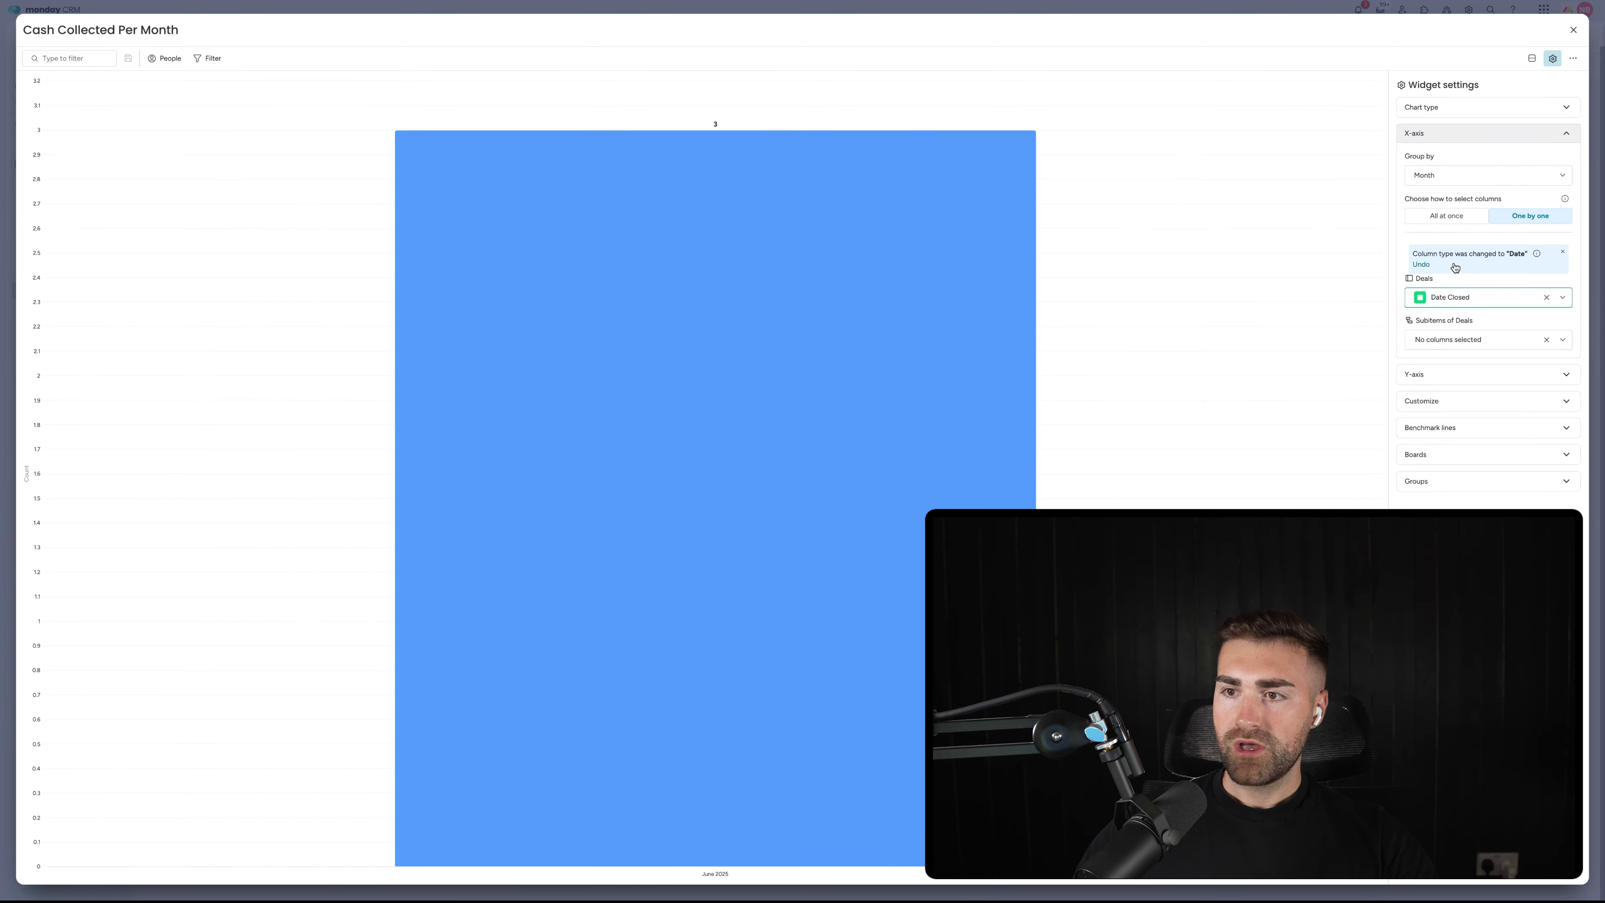
Step: Set the cash collected chart's Y-axis to only the Deals board's Cash Collected column
left_click(1447, 374)
left_click(1472, 260)
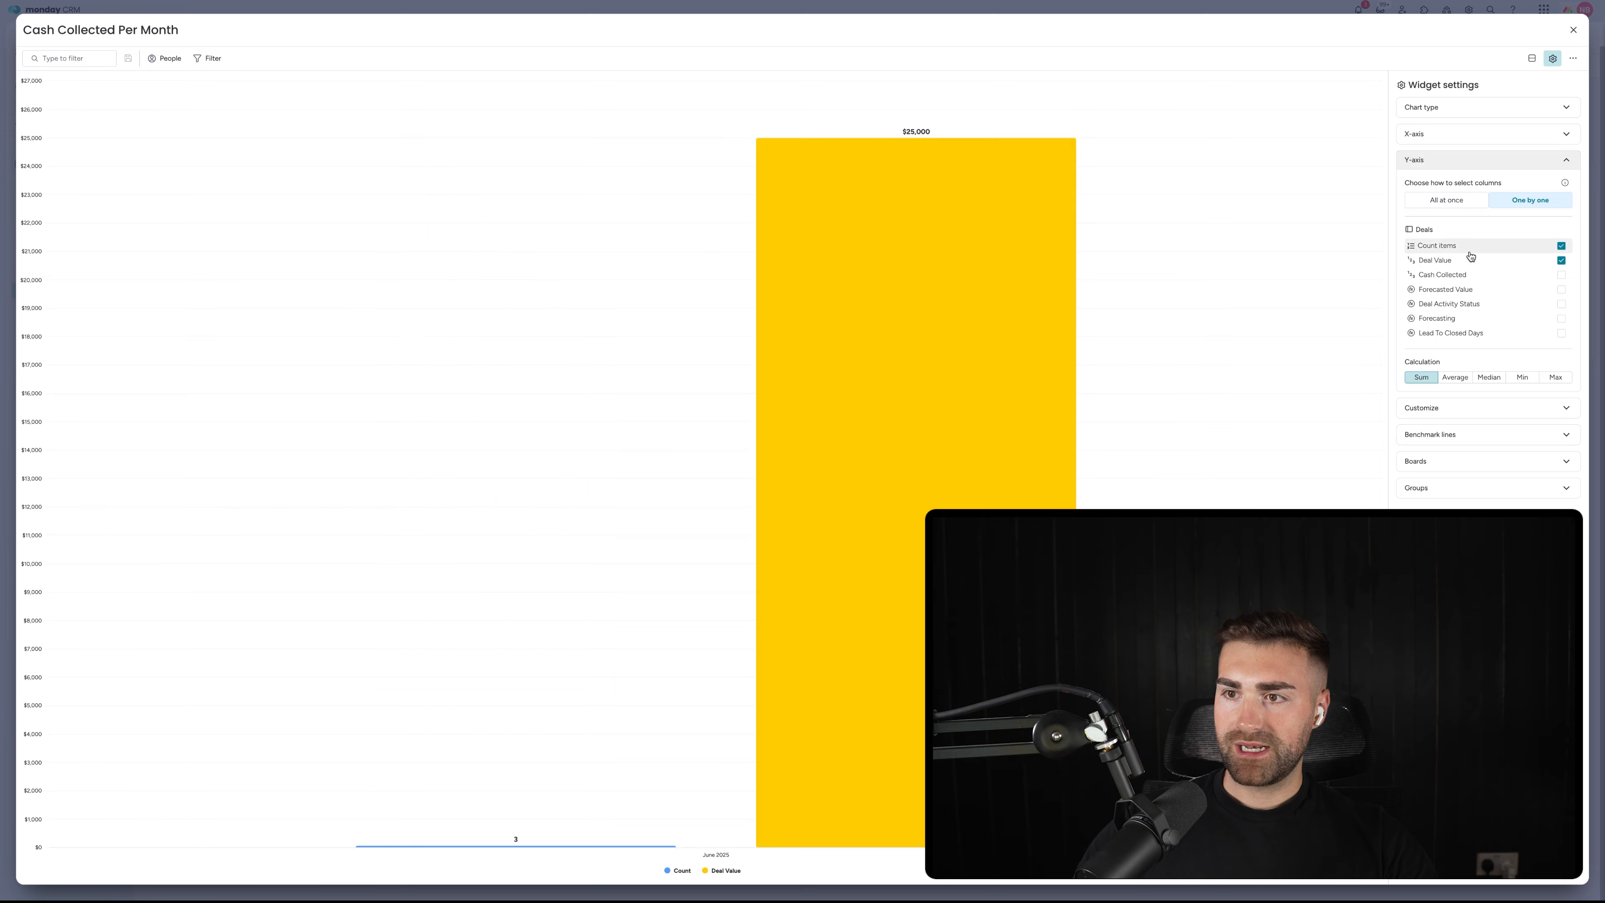
left_click(1459, 275)
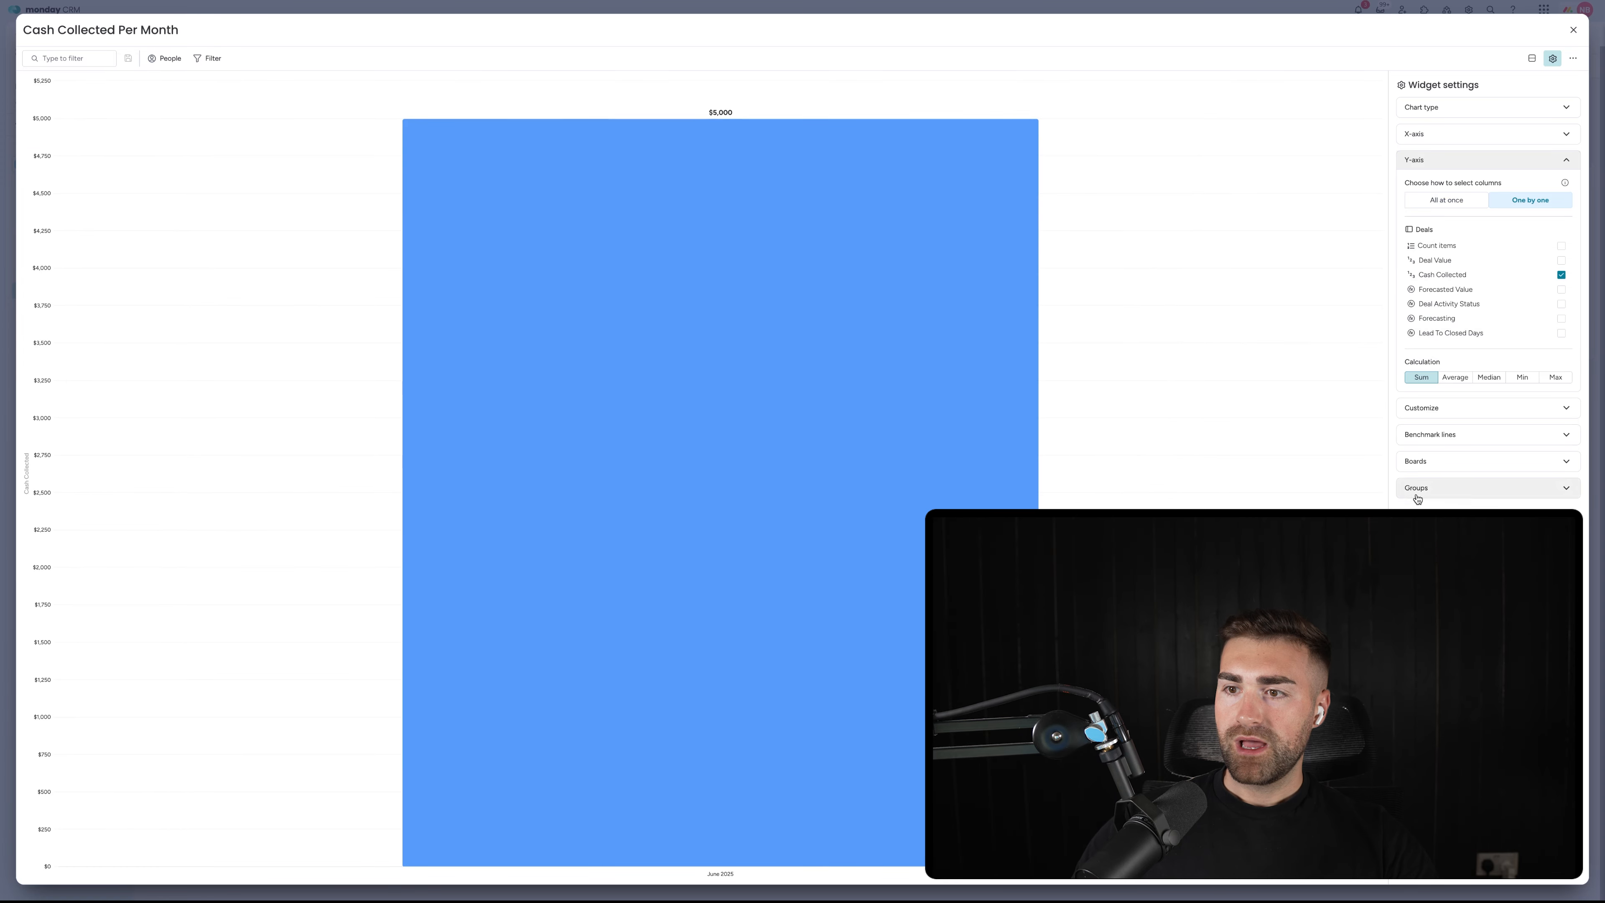
Step: Open the cash collected chart's group selection for the Deals board
left_click(1426, 408)
left_click(1428, 445)
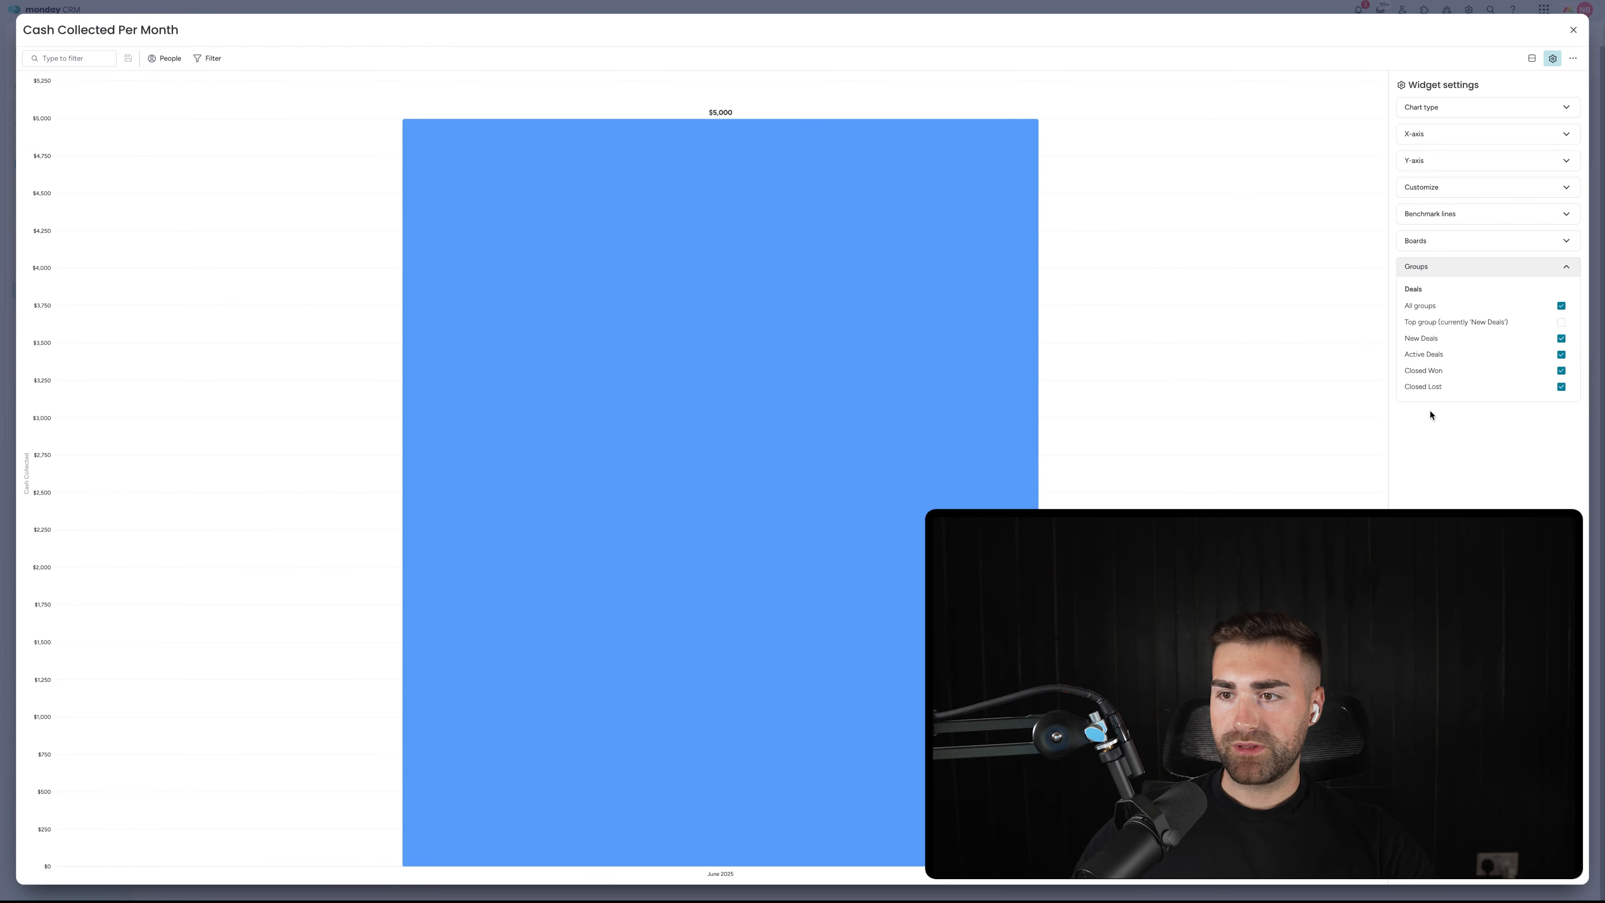
Step: Limit the Cash Collected Per Month chart to the Closed Won group of the Deals board and close its settings
left_click(1422, 386)
left_click(1423, 354)
left_click(1423, 342)
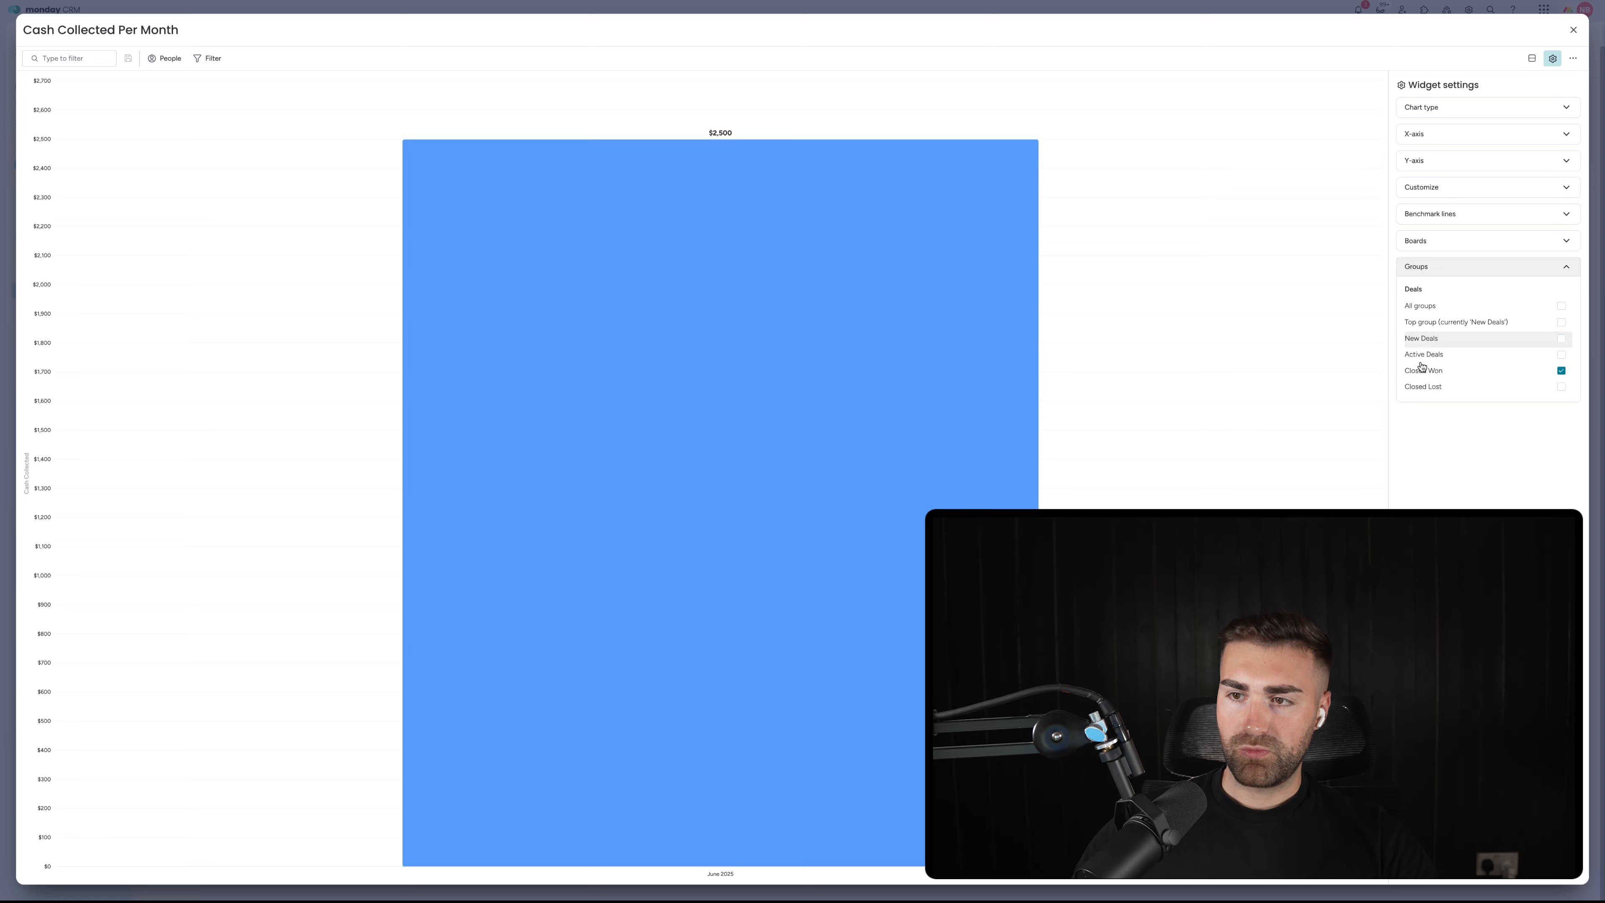
left_click(1441, 240)
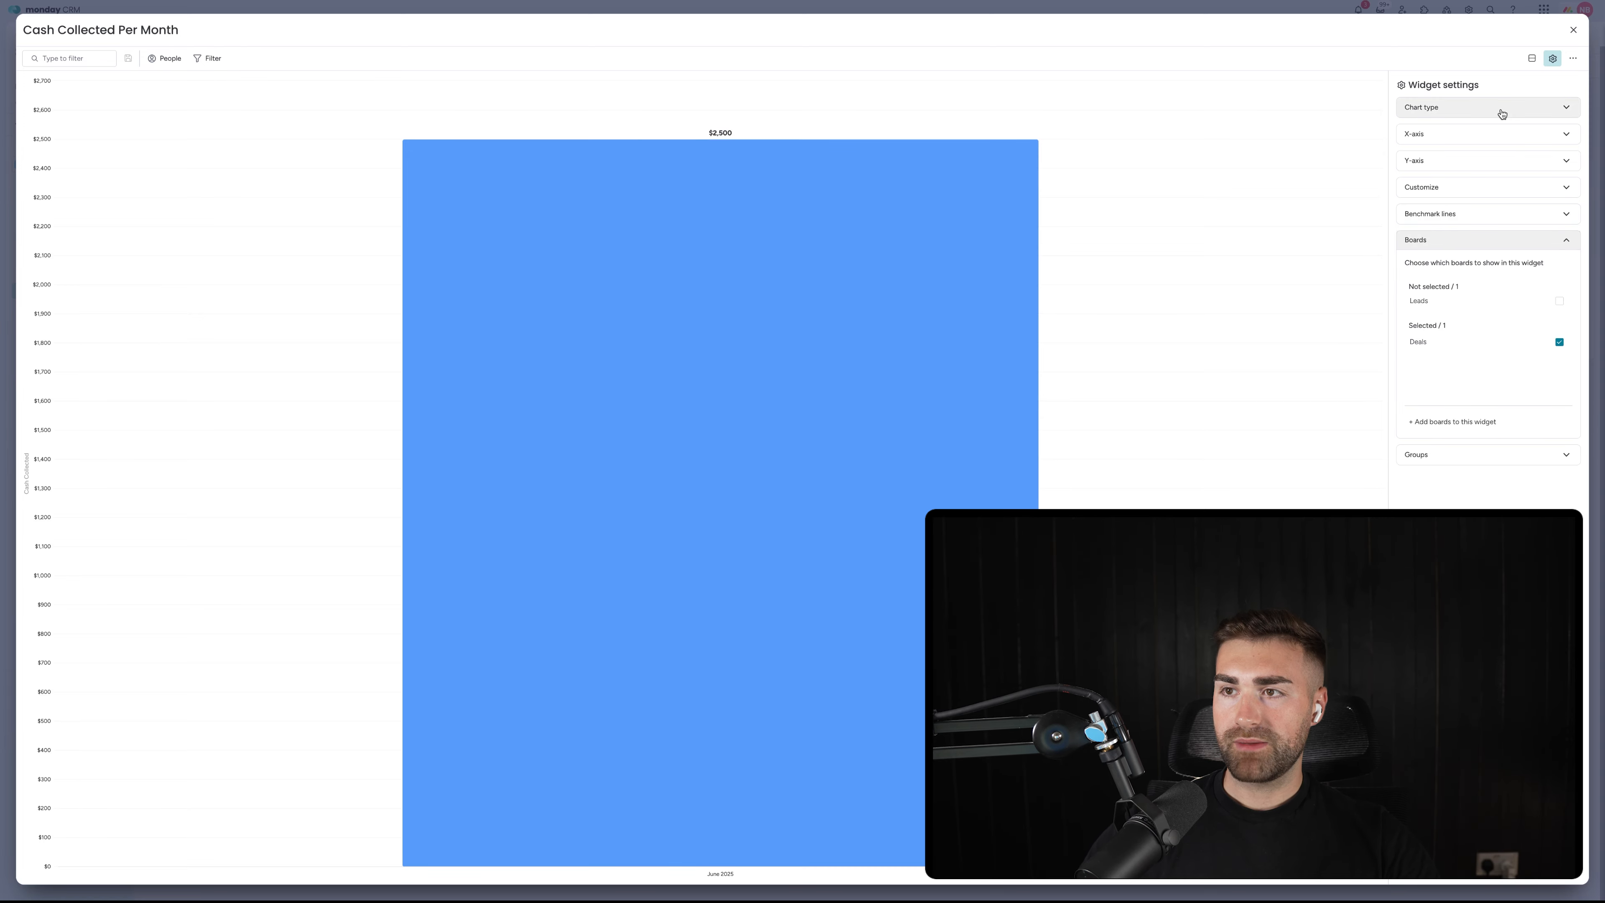
left_click(1574, 30)
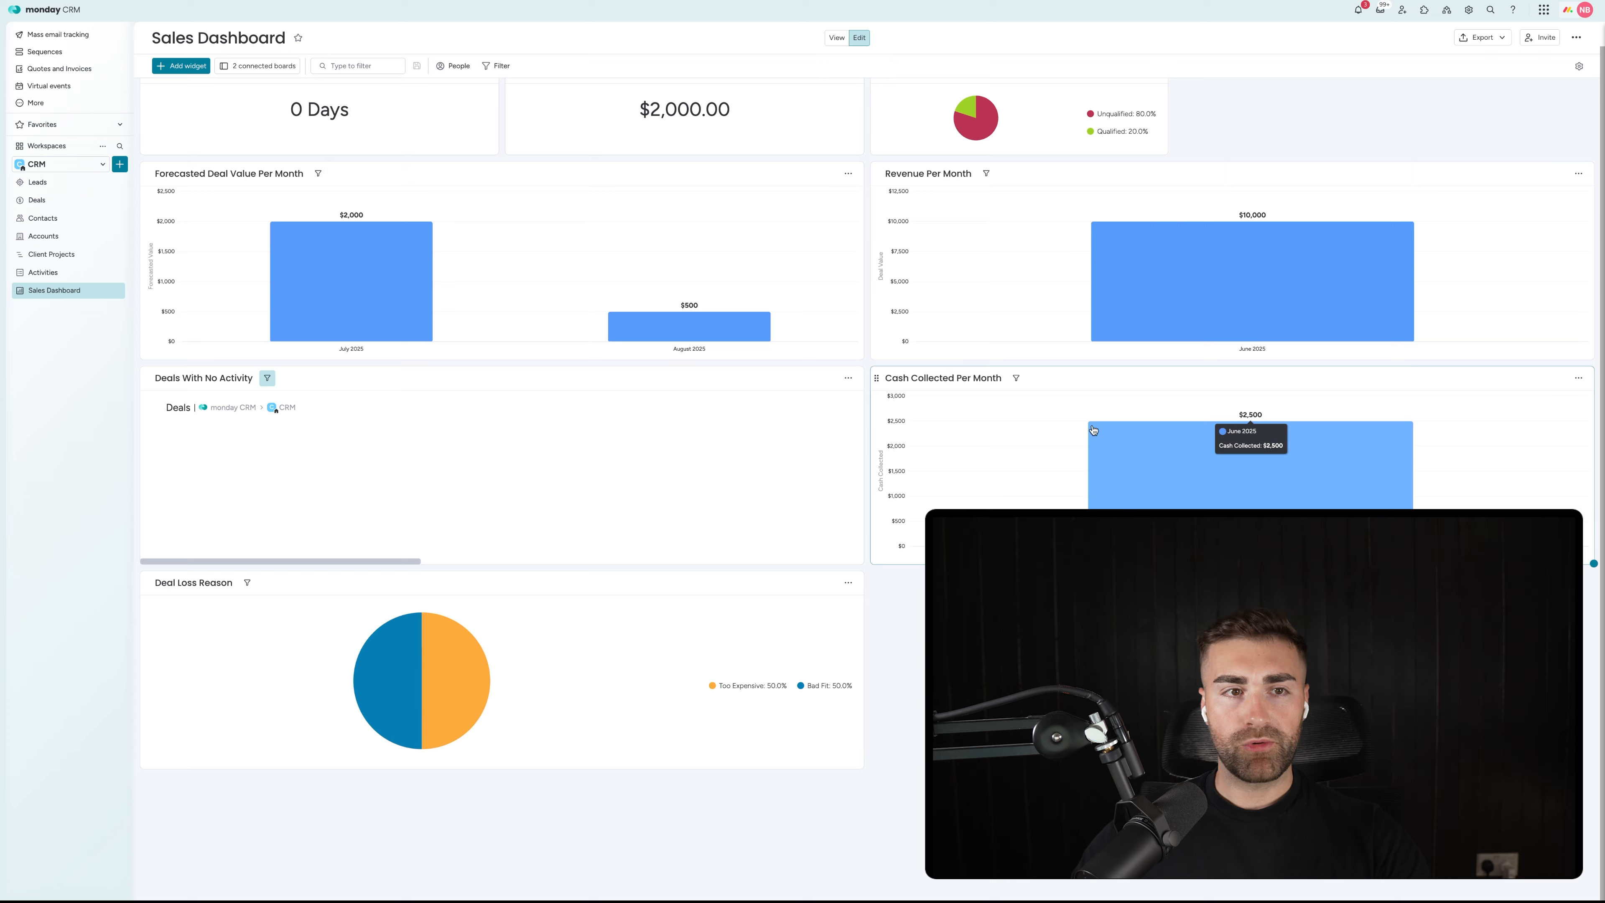
Step: Review the deals on the Deals board against the revenue and cash collected charts on the Sales Dashboard
left_click(50, 201)
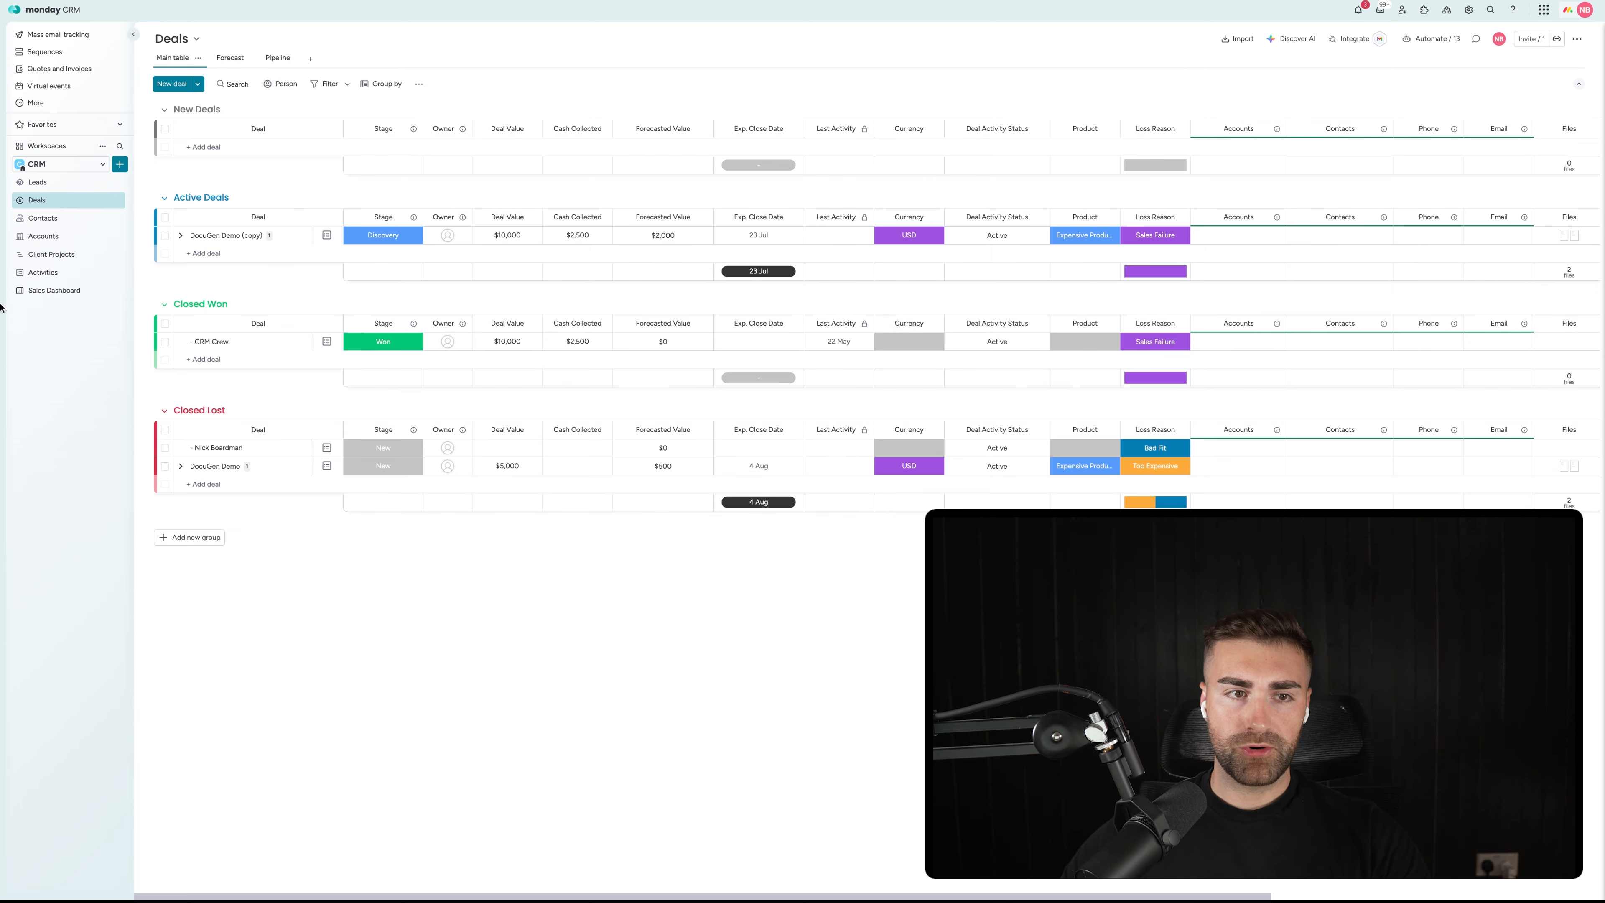
left_click(38, 295)
mouse_move(1123, 330)
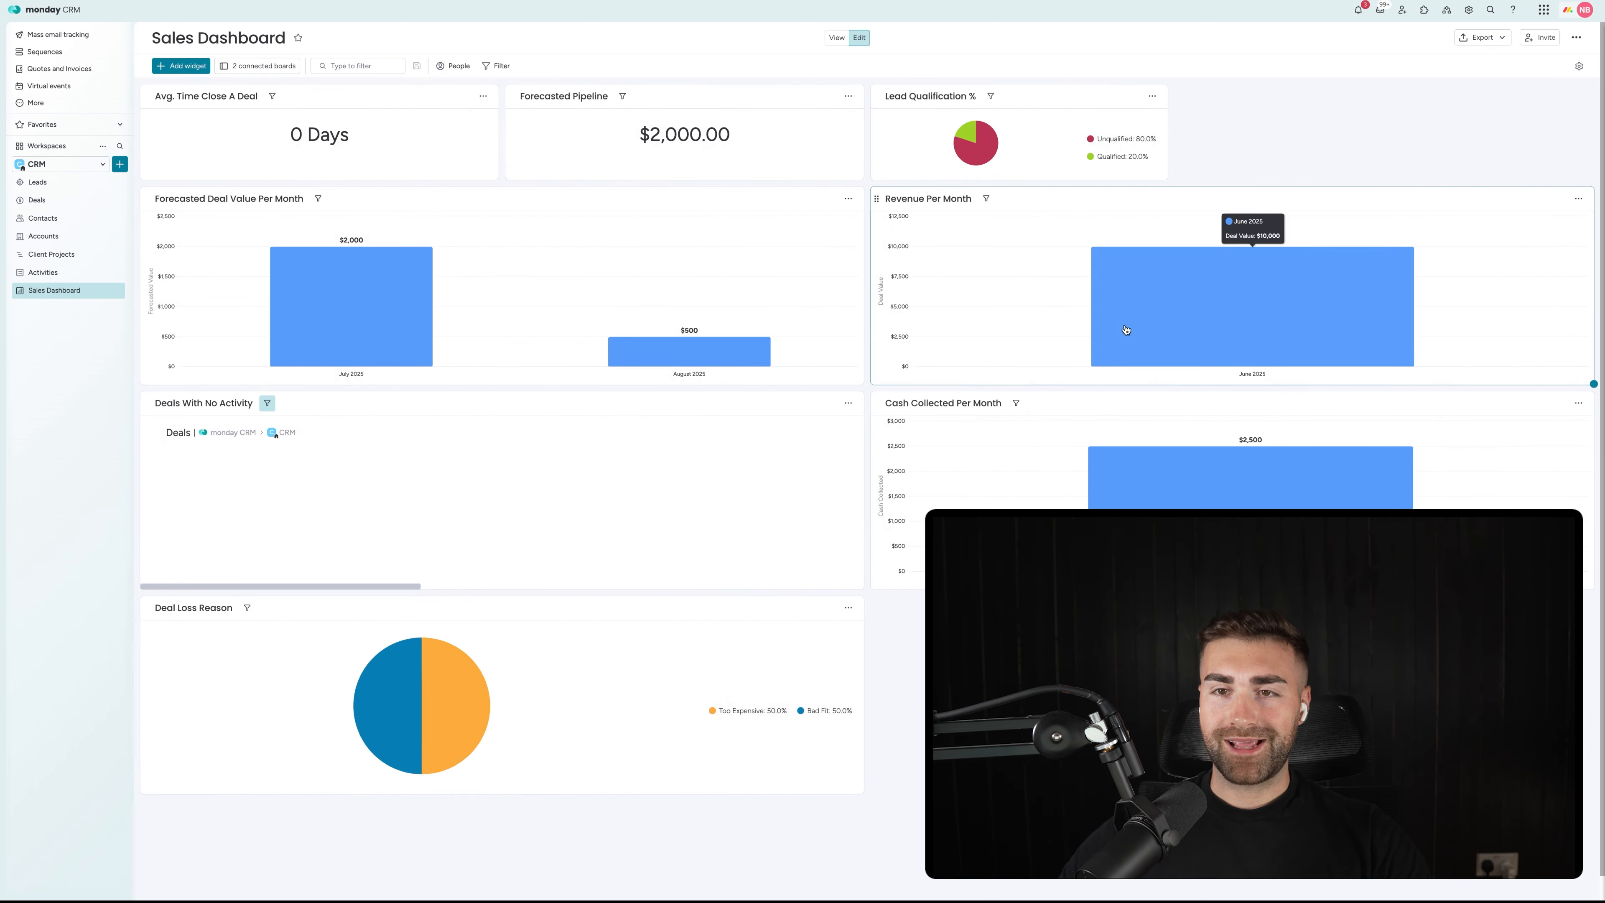
scroll(1125, 330, "down", 1)
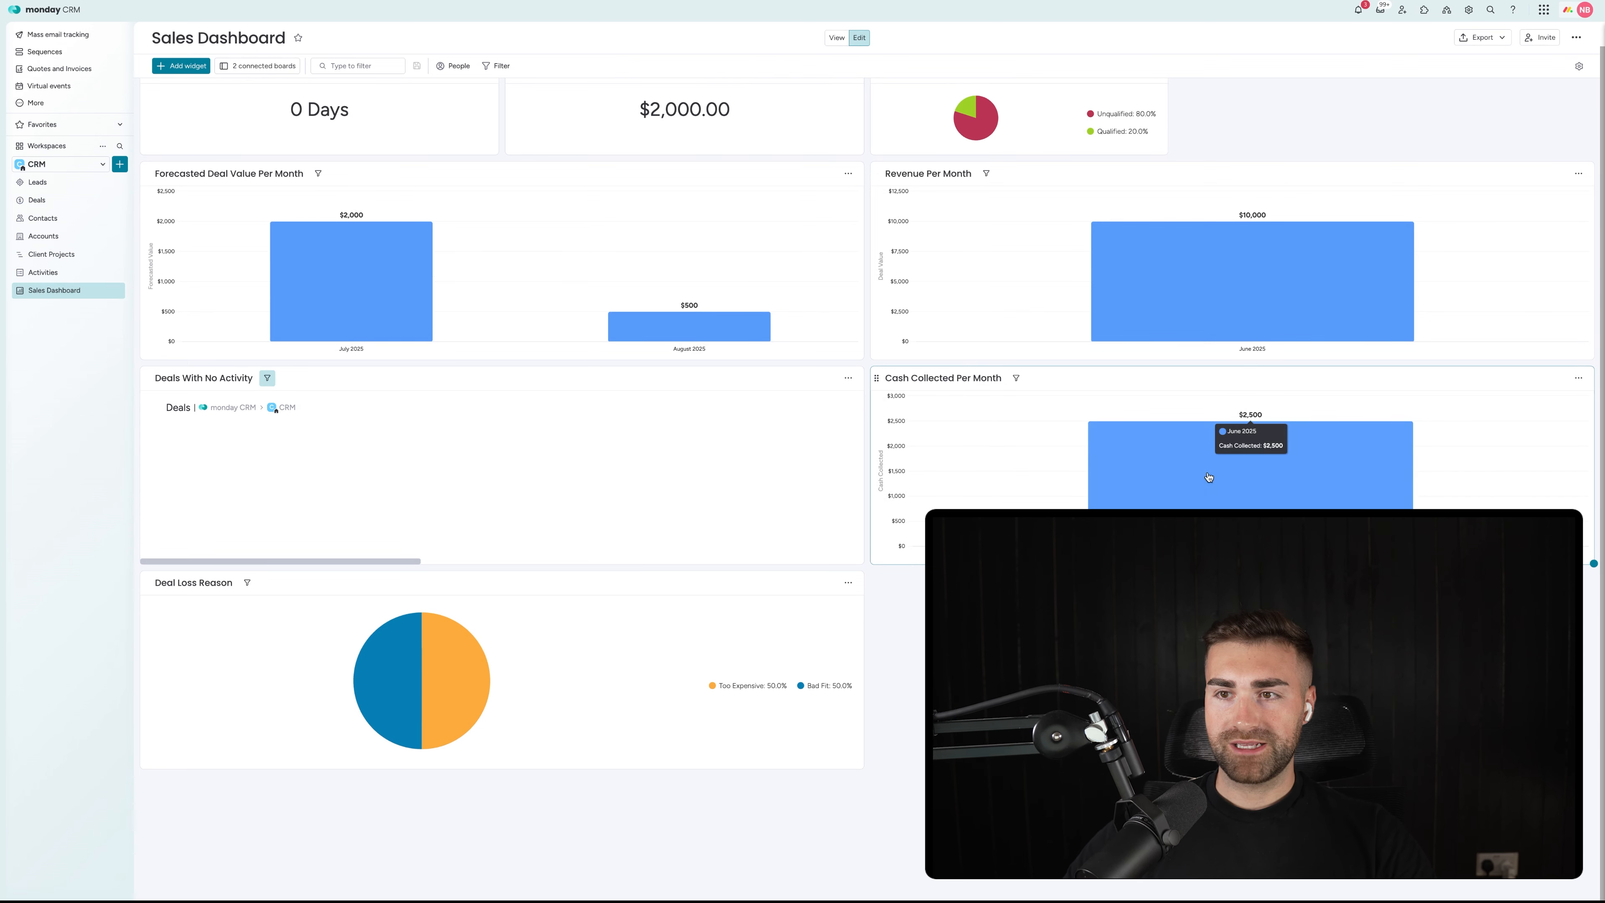
mouse_move(1209, 272)
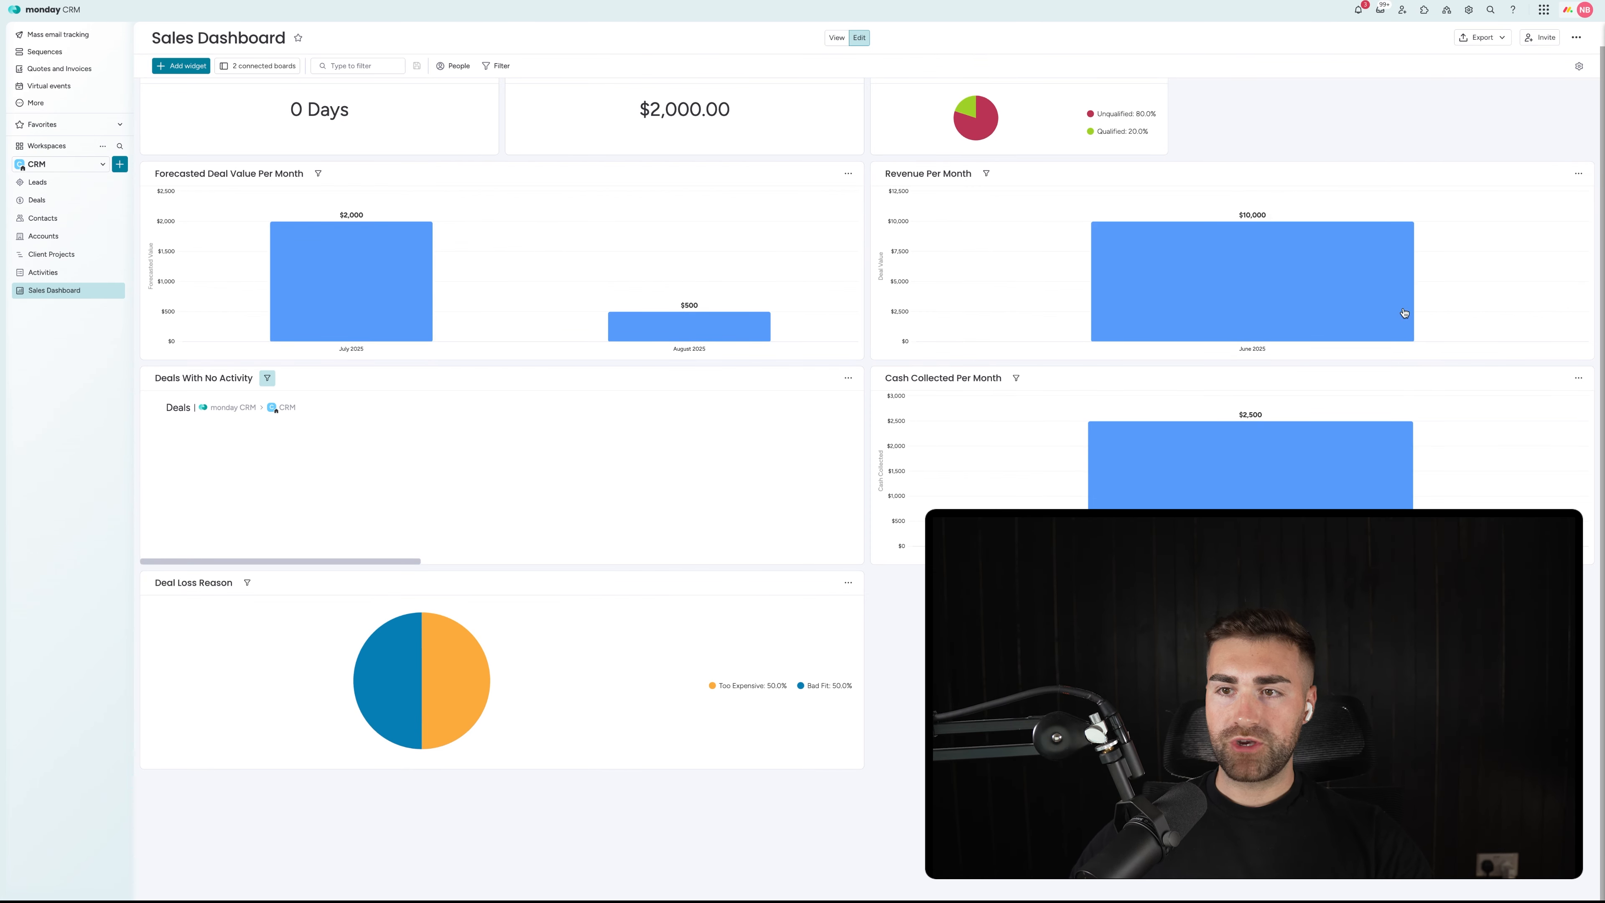
scroll(1272, 139, "up", 1)
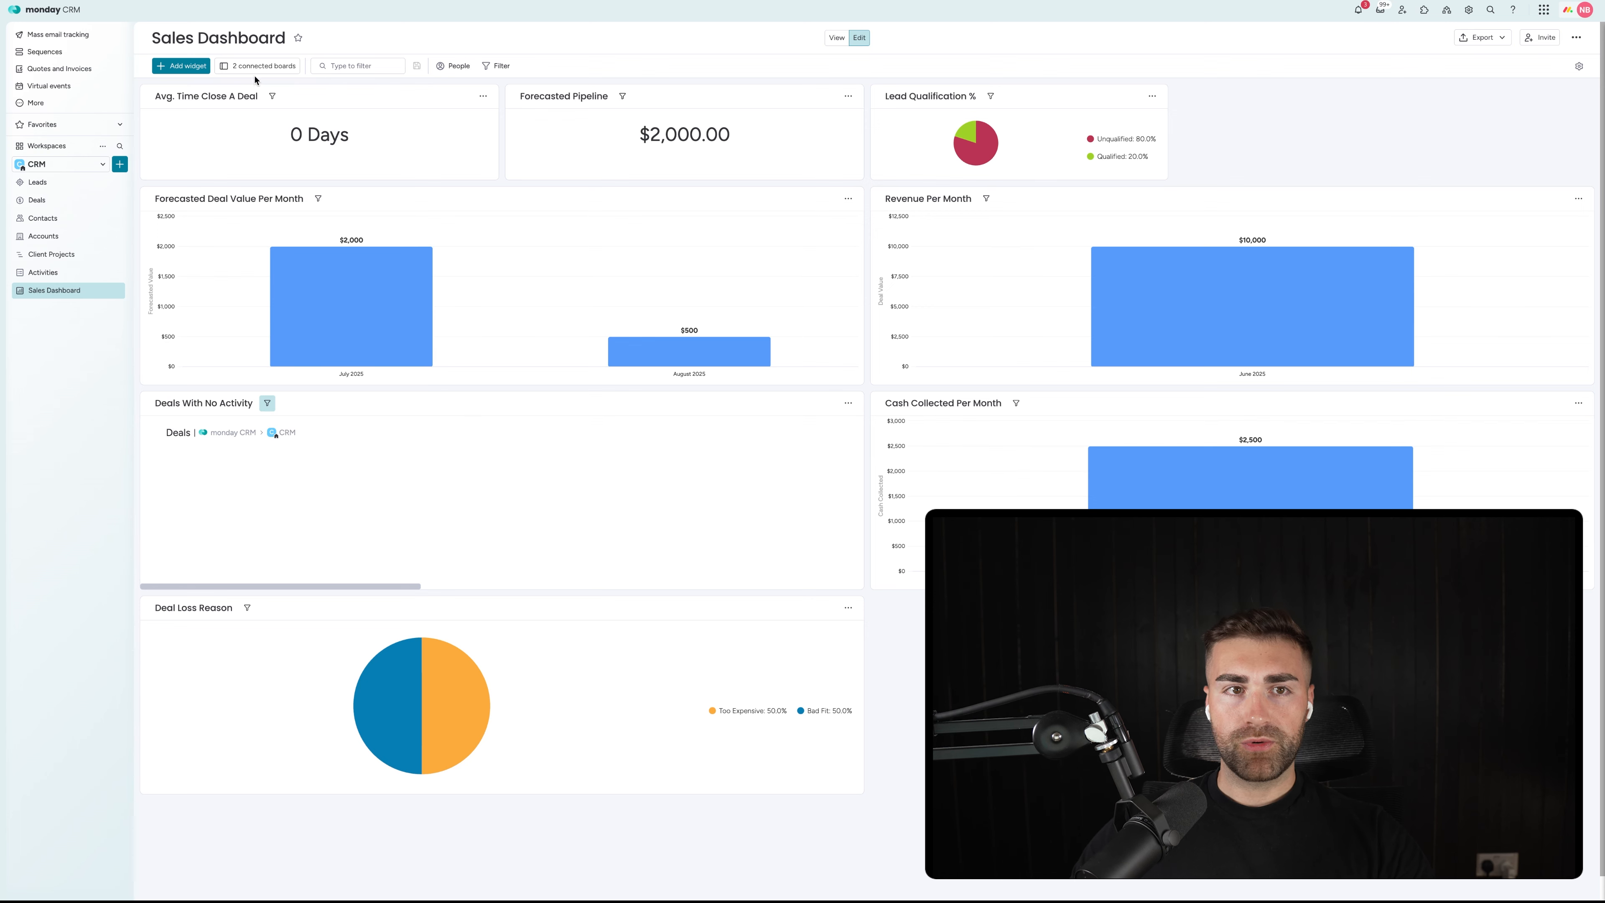
Step: Add a Numbers widget to the Sales Dashboard and name it "Avg. Revenue Per Deal"
left_click(188, 67)
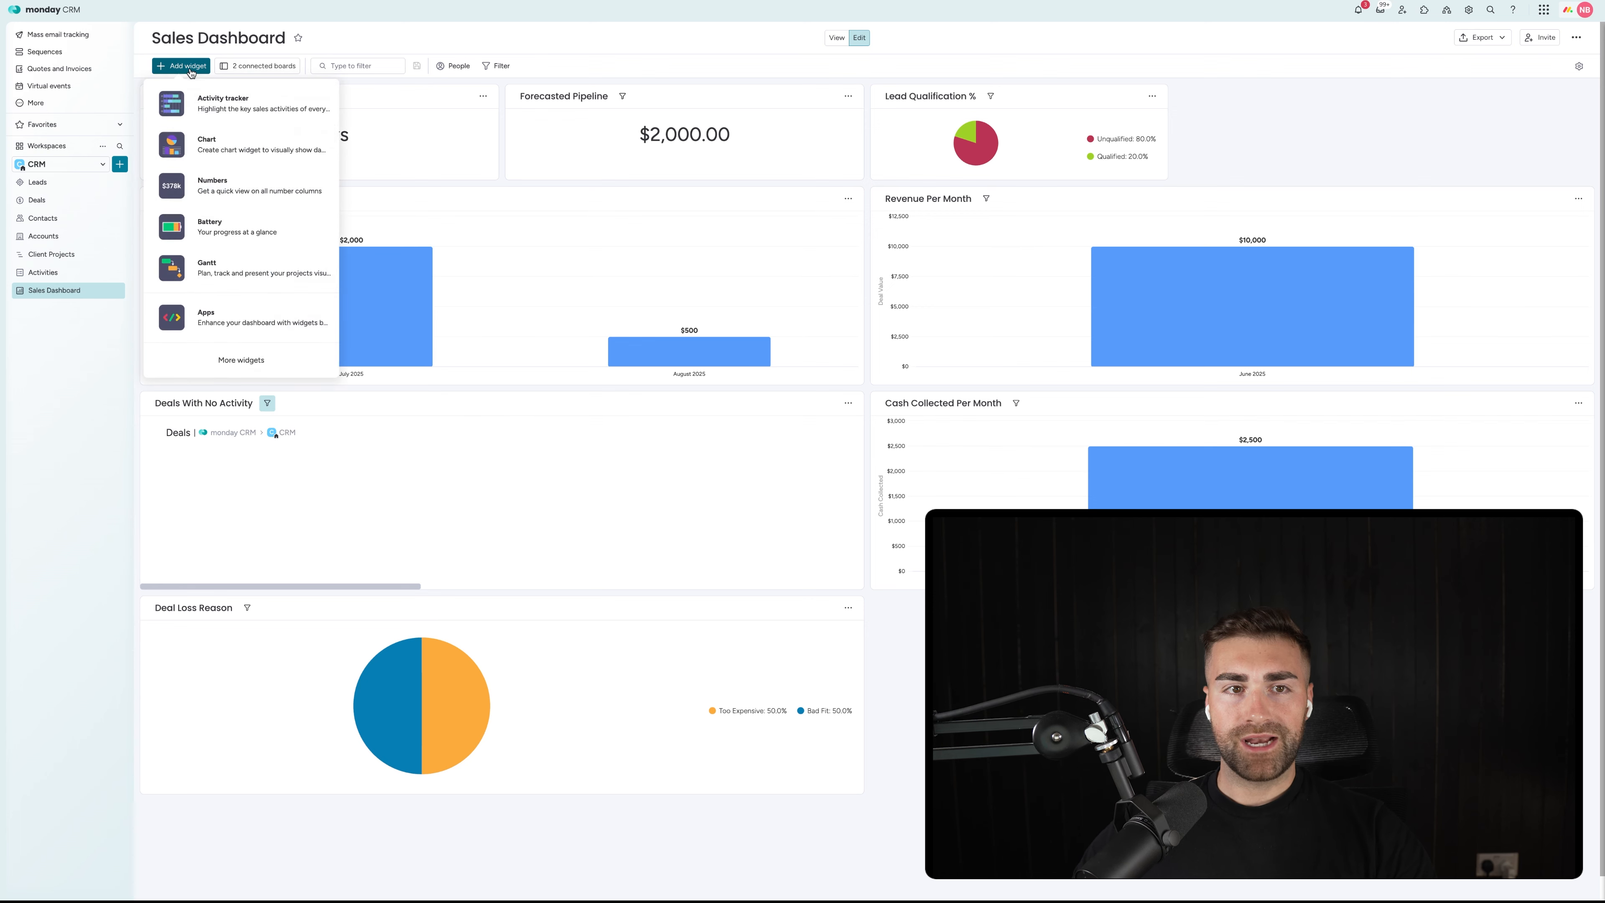
left_click(216, 200)
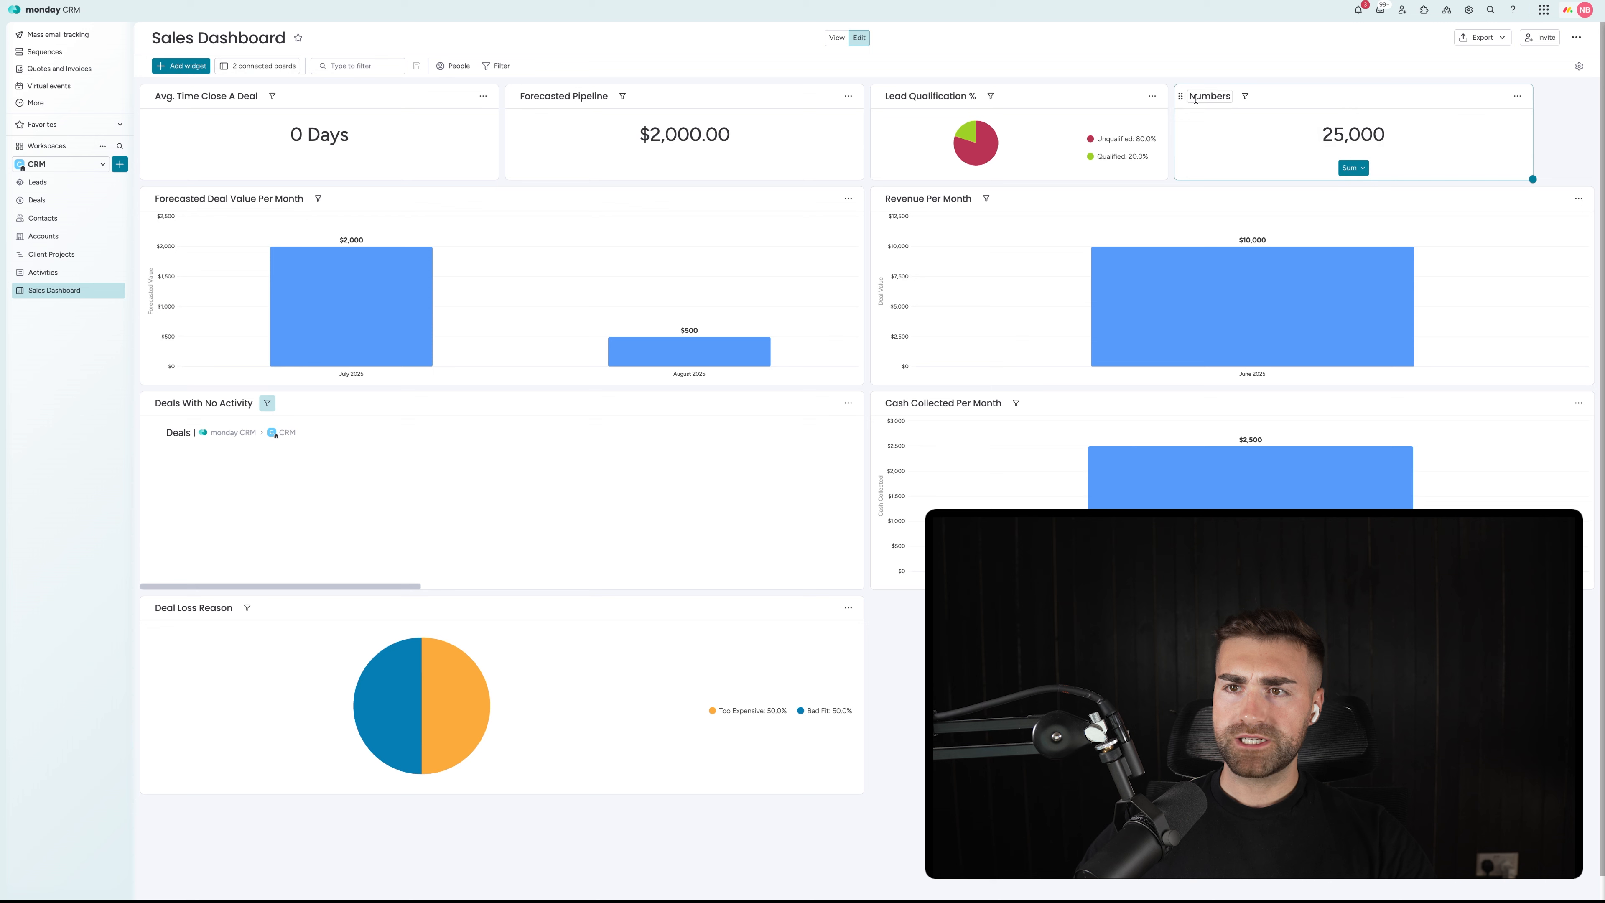
left_click(1195, 97)
type("Av")
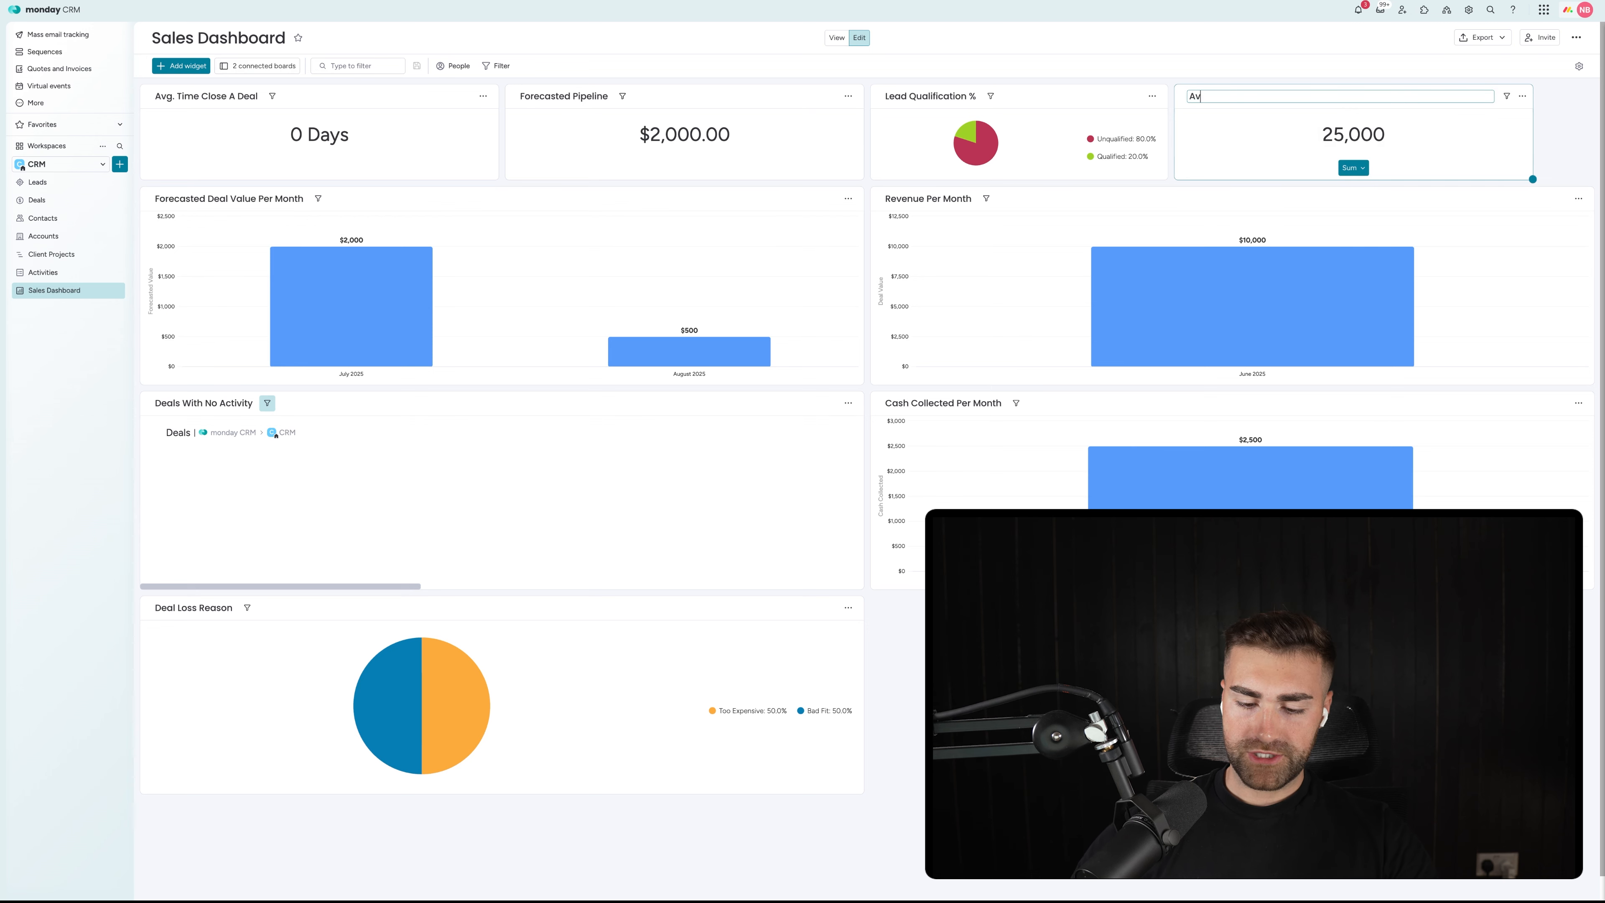
type("g. Revenu")
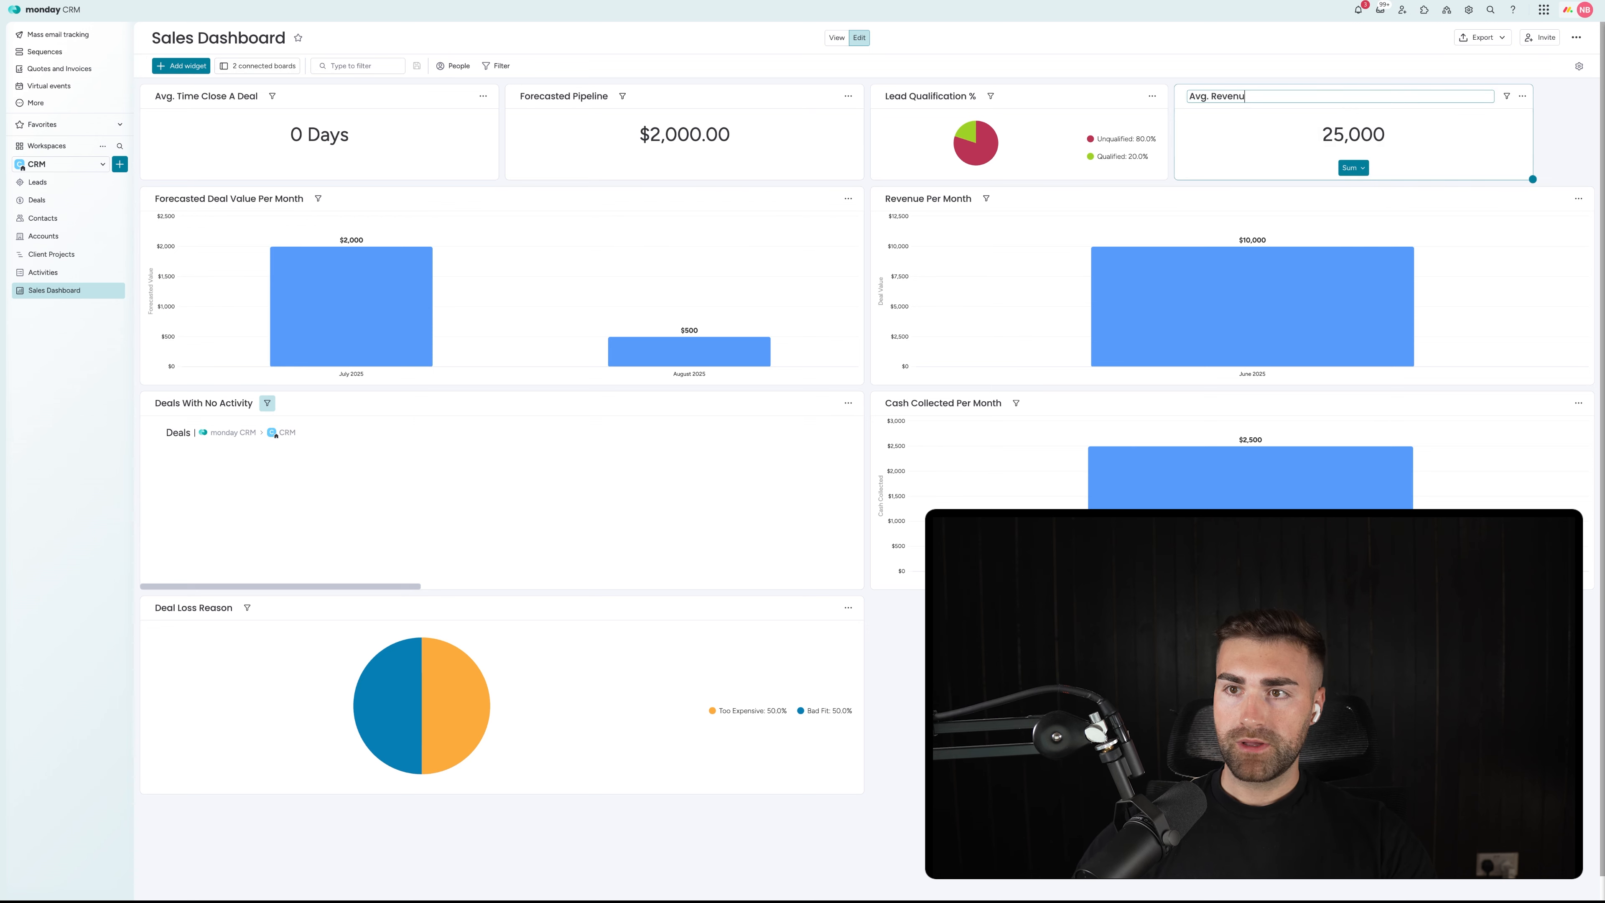
type("e Per Deal")
key("Return")
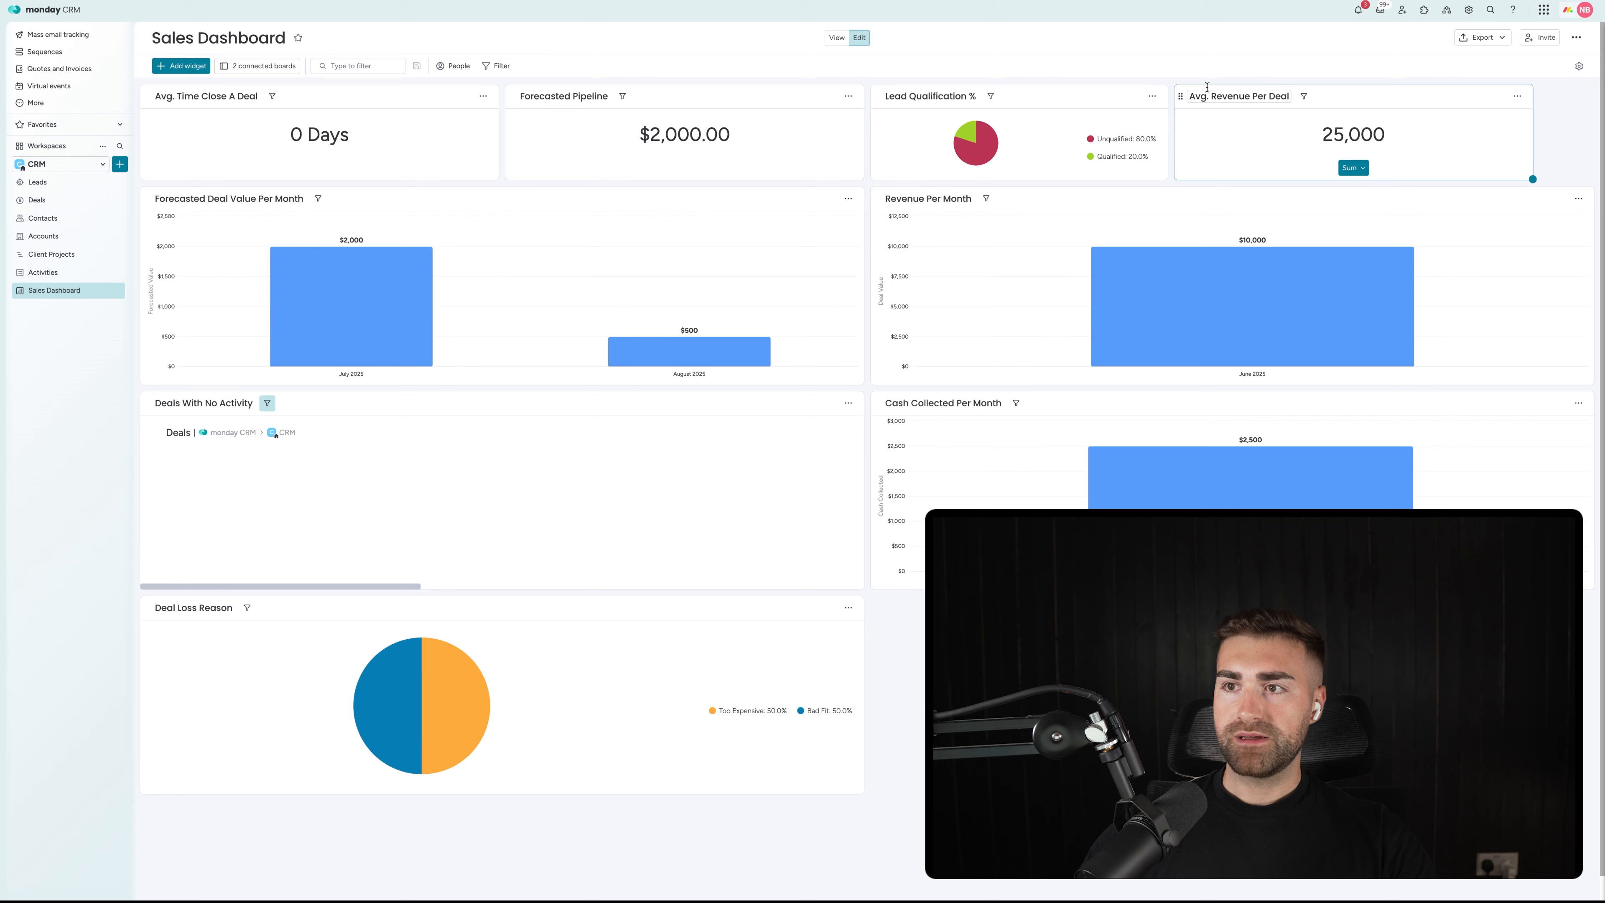
Step: Restrict the Avg. Revenue Per Deal widget to the Deals board and its Closed Won group only
left_click(1517, 96)
left_click(1497, 136)
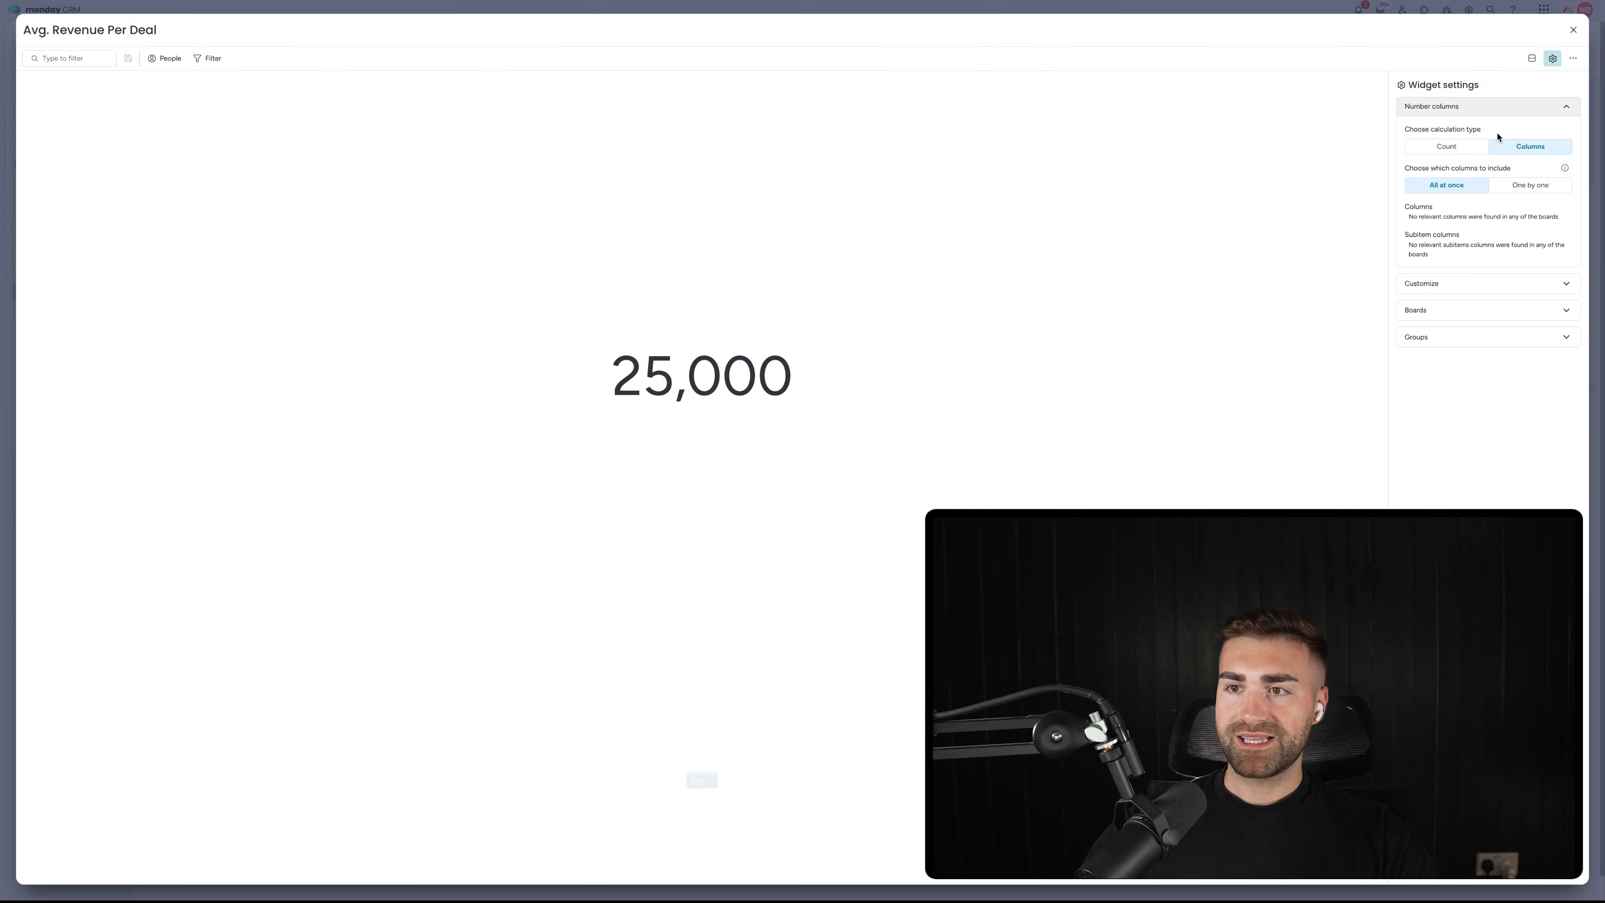
left_click(1494, 311)
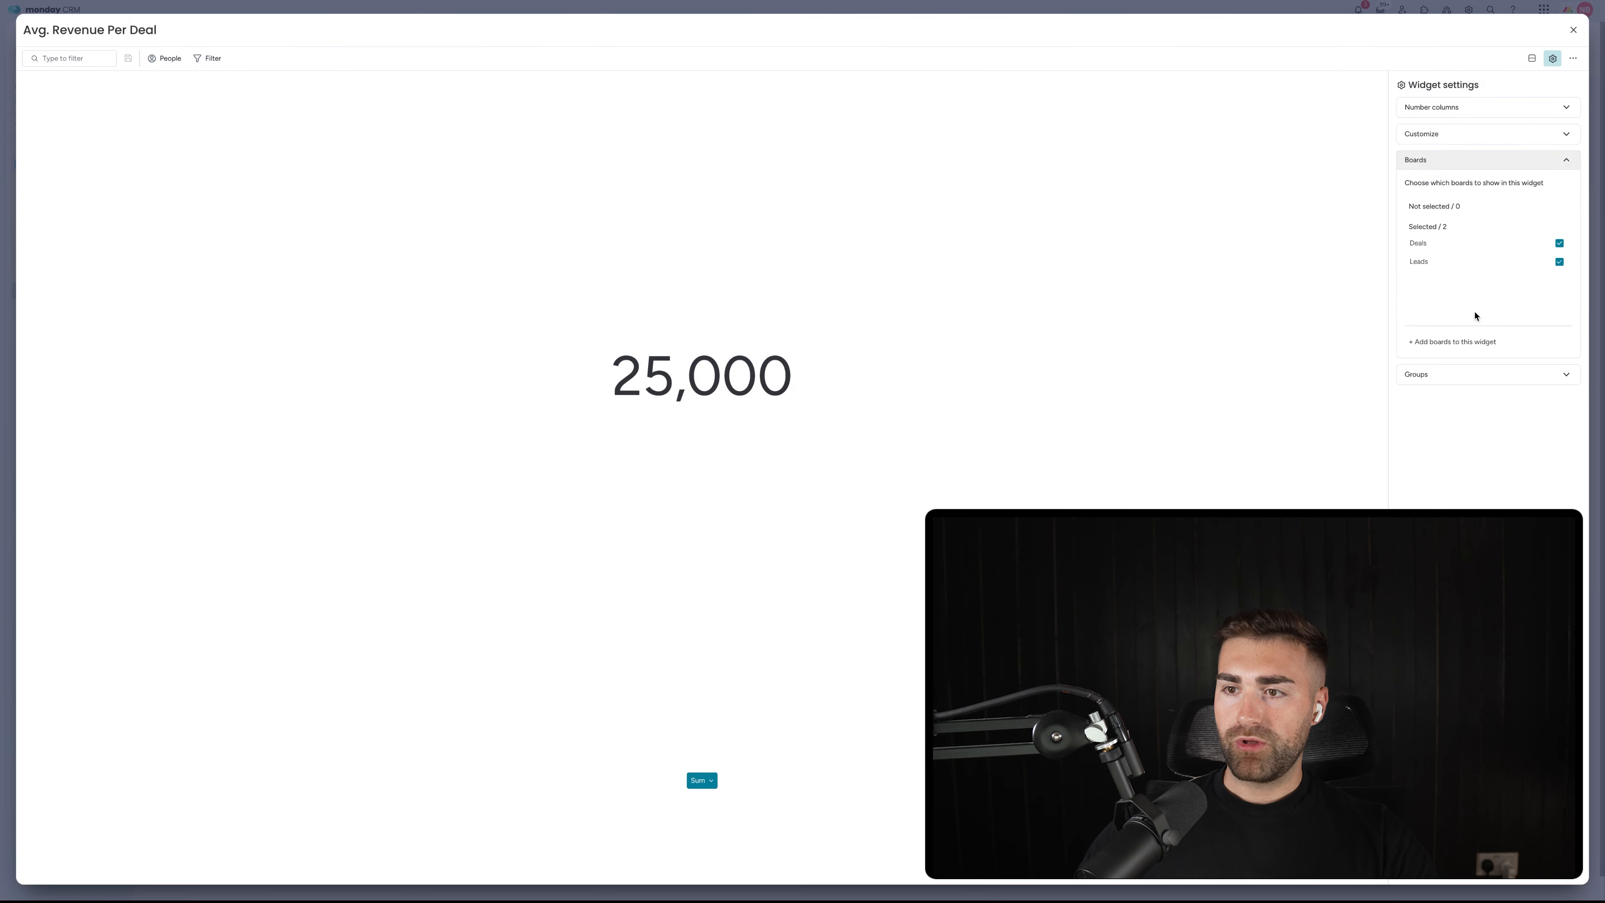
left_click(1443, 262)
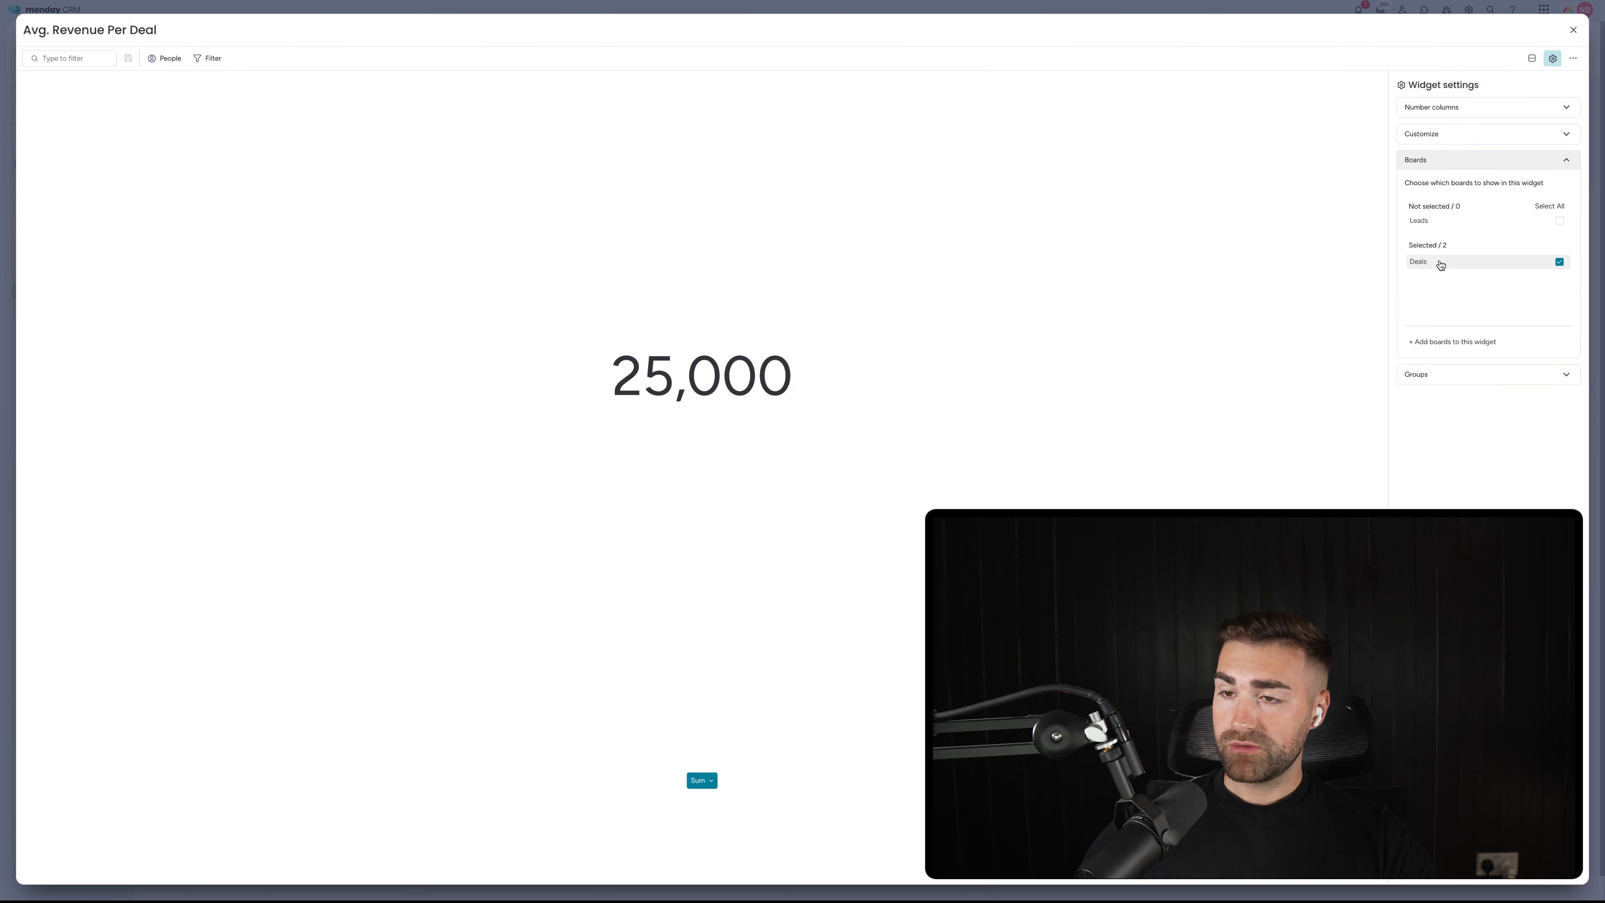
left_click(1454, 373)
left_click(1431, 306)
left_click(1427, 274)
left_click(1425, 258)
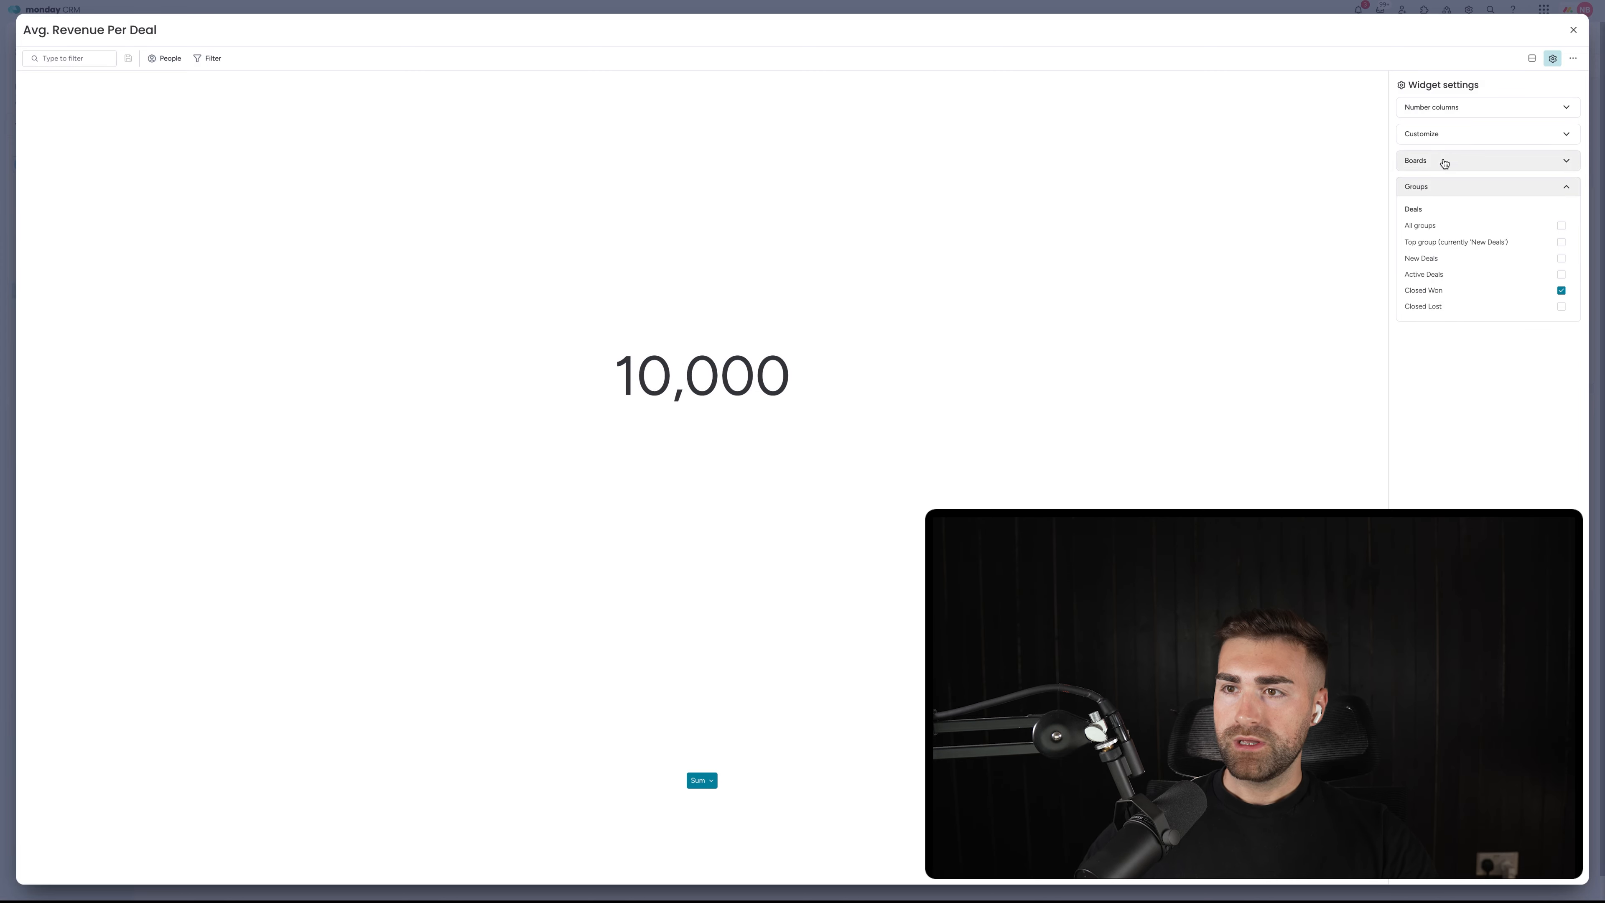
Step: Set the Avg. Revenue Per Deal widget to one-by-one columns using Deal Value, with $ unit, Average calculation and manual decimal places
left_click(1434, 106)
left_click(1516, 186)
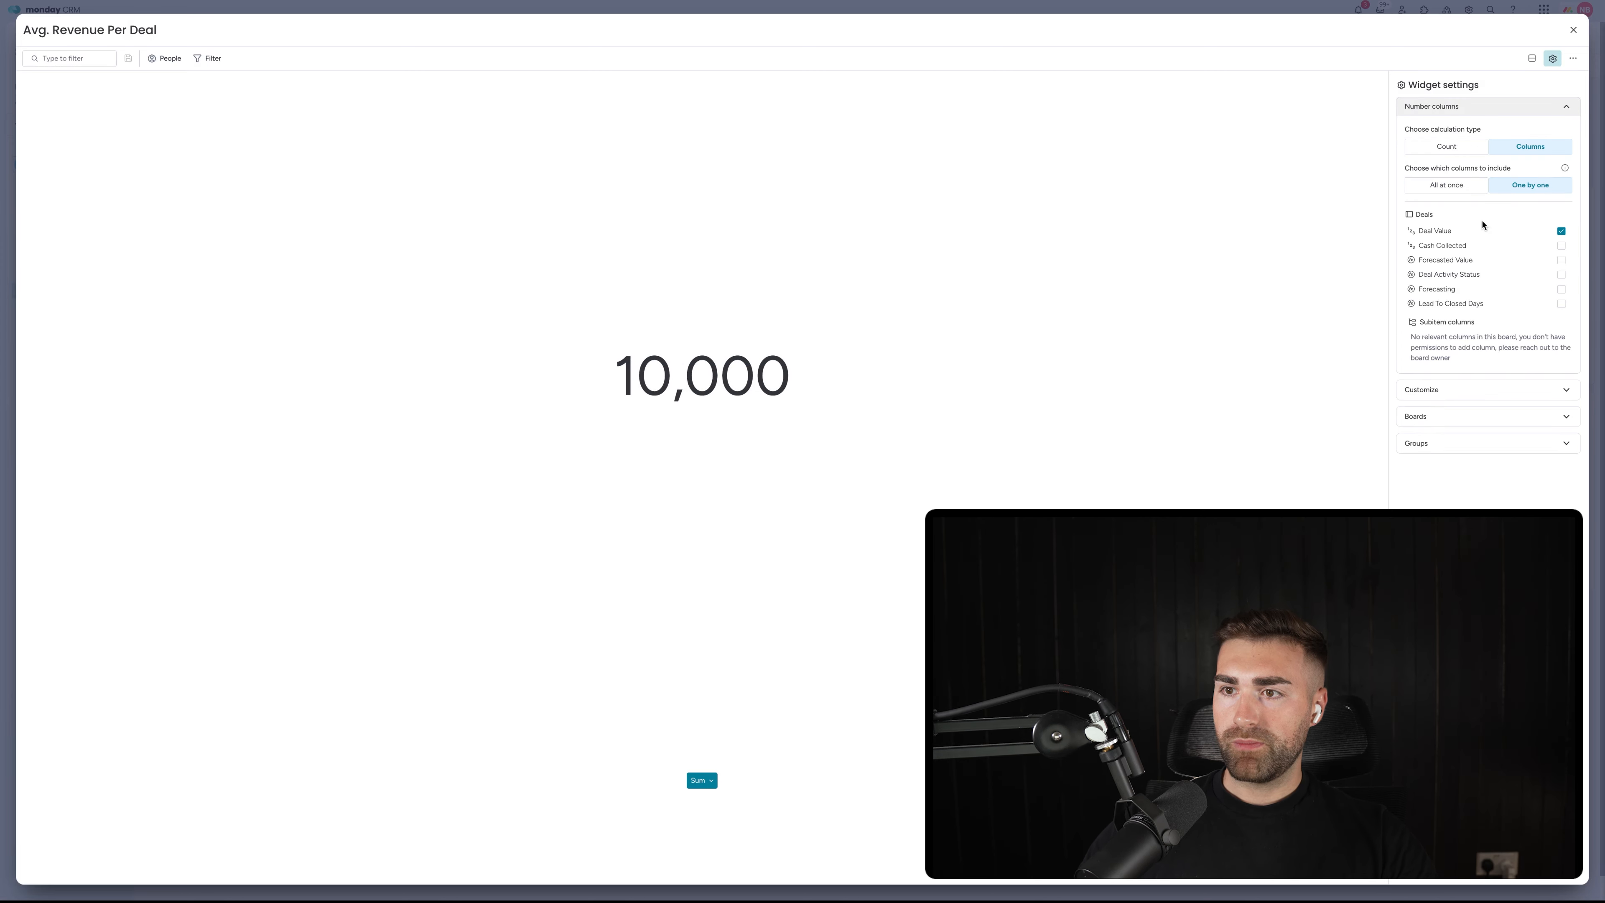
left_click(1444, 390)
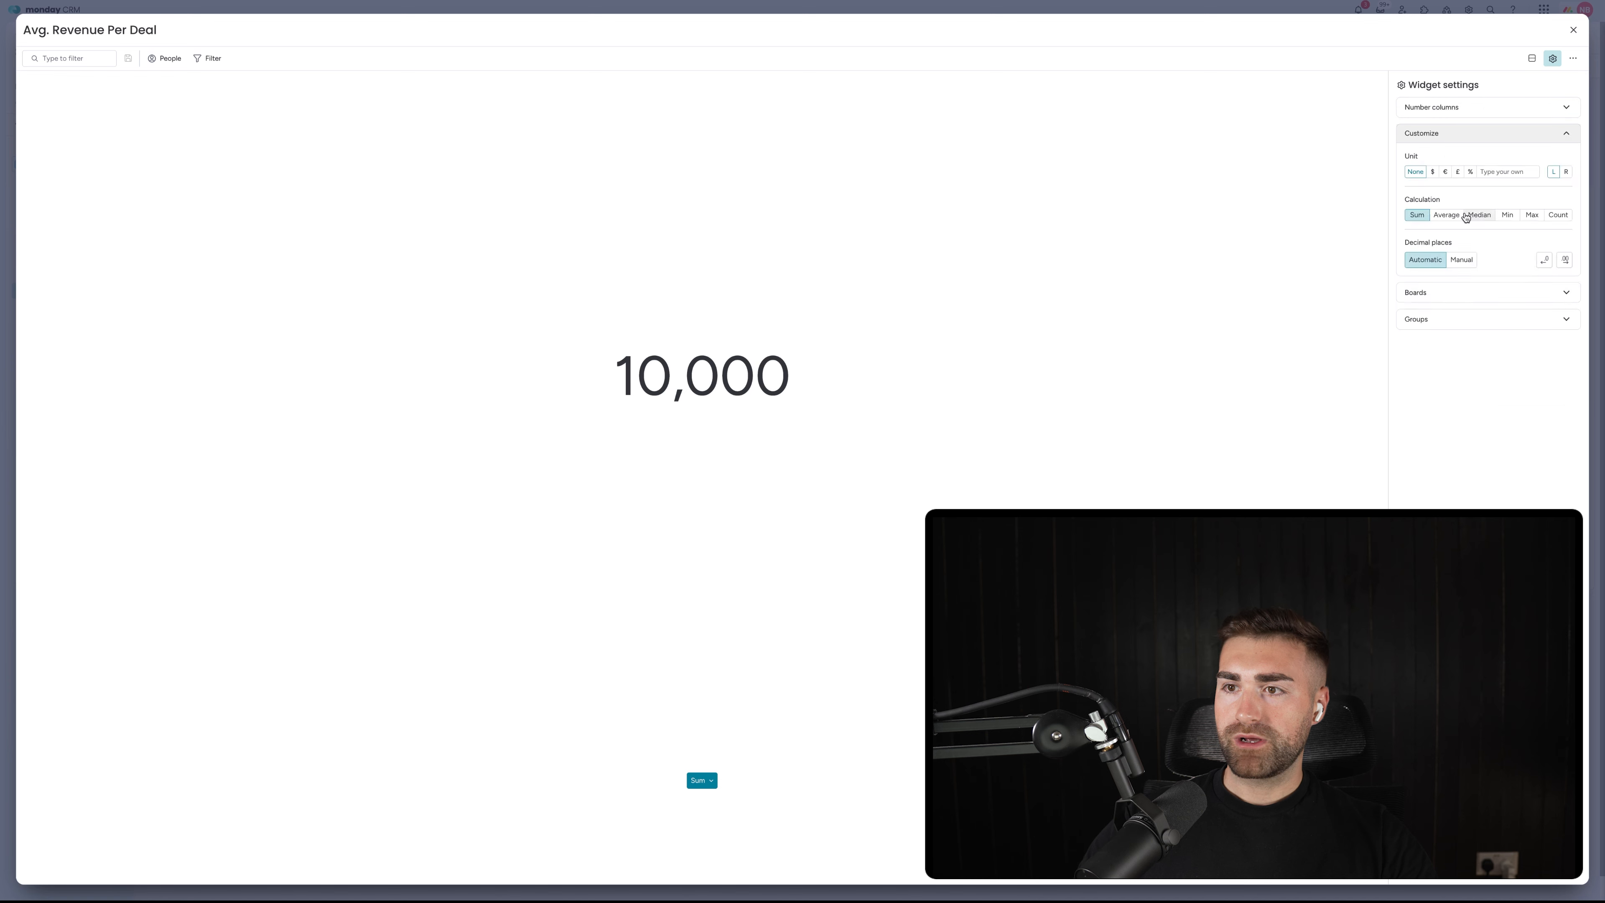
left_click(1434, 172)
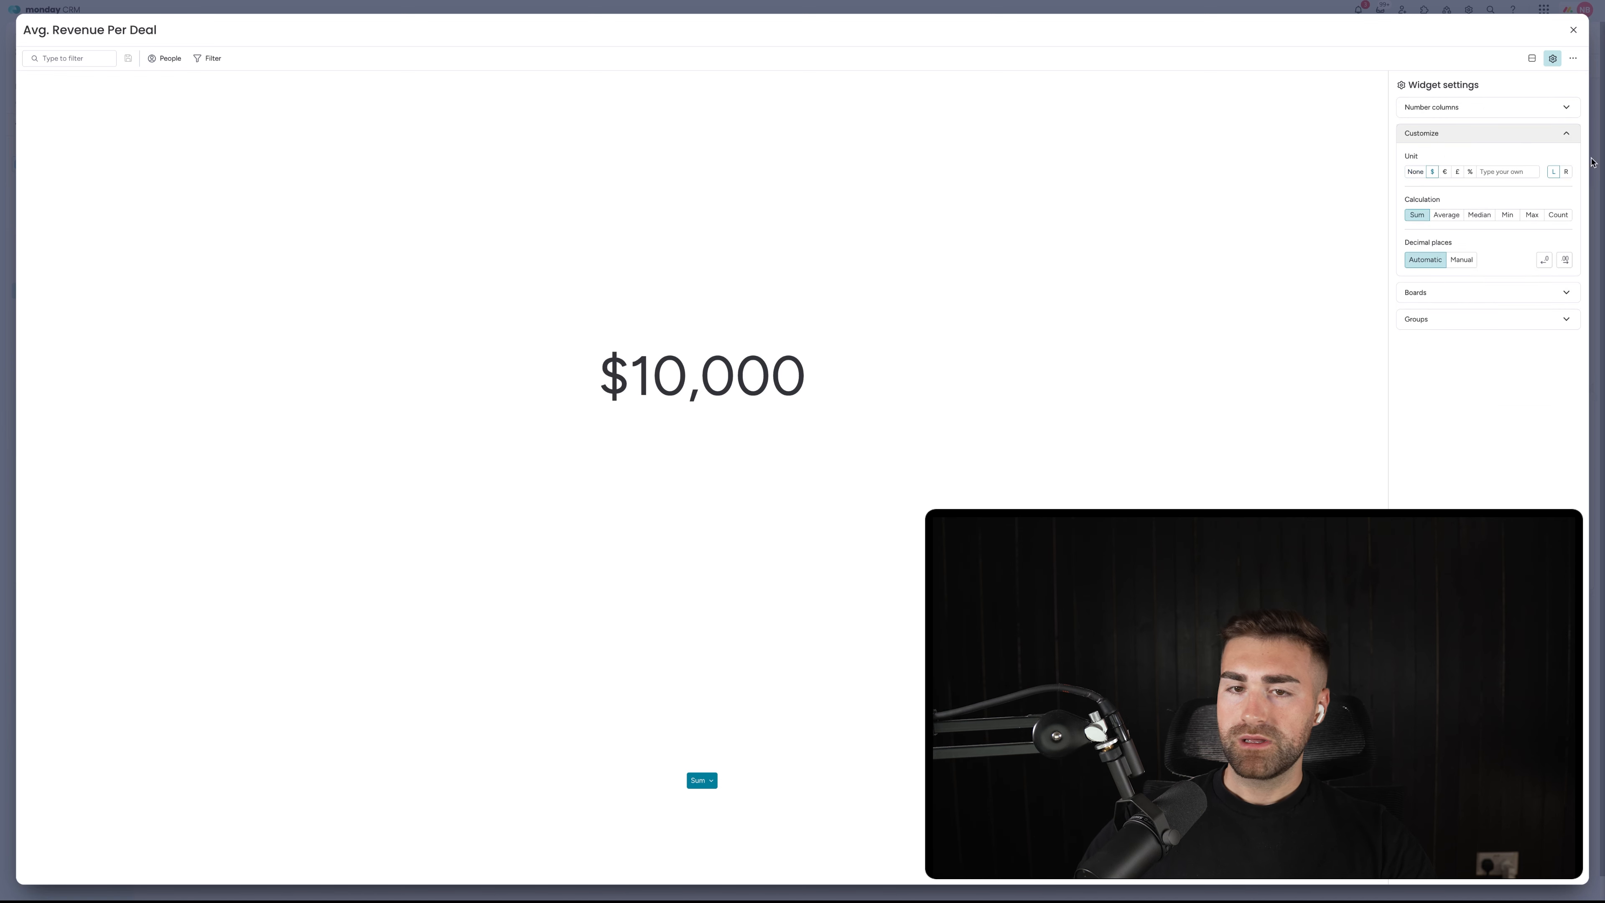
left_click(1446, 214)
left_click(1462, 260)
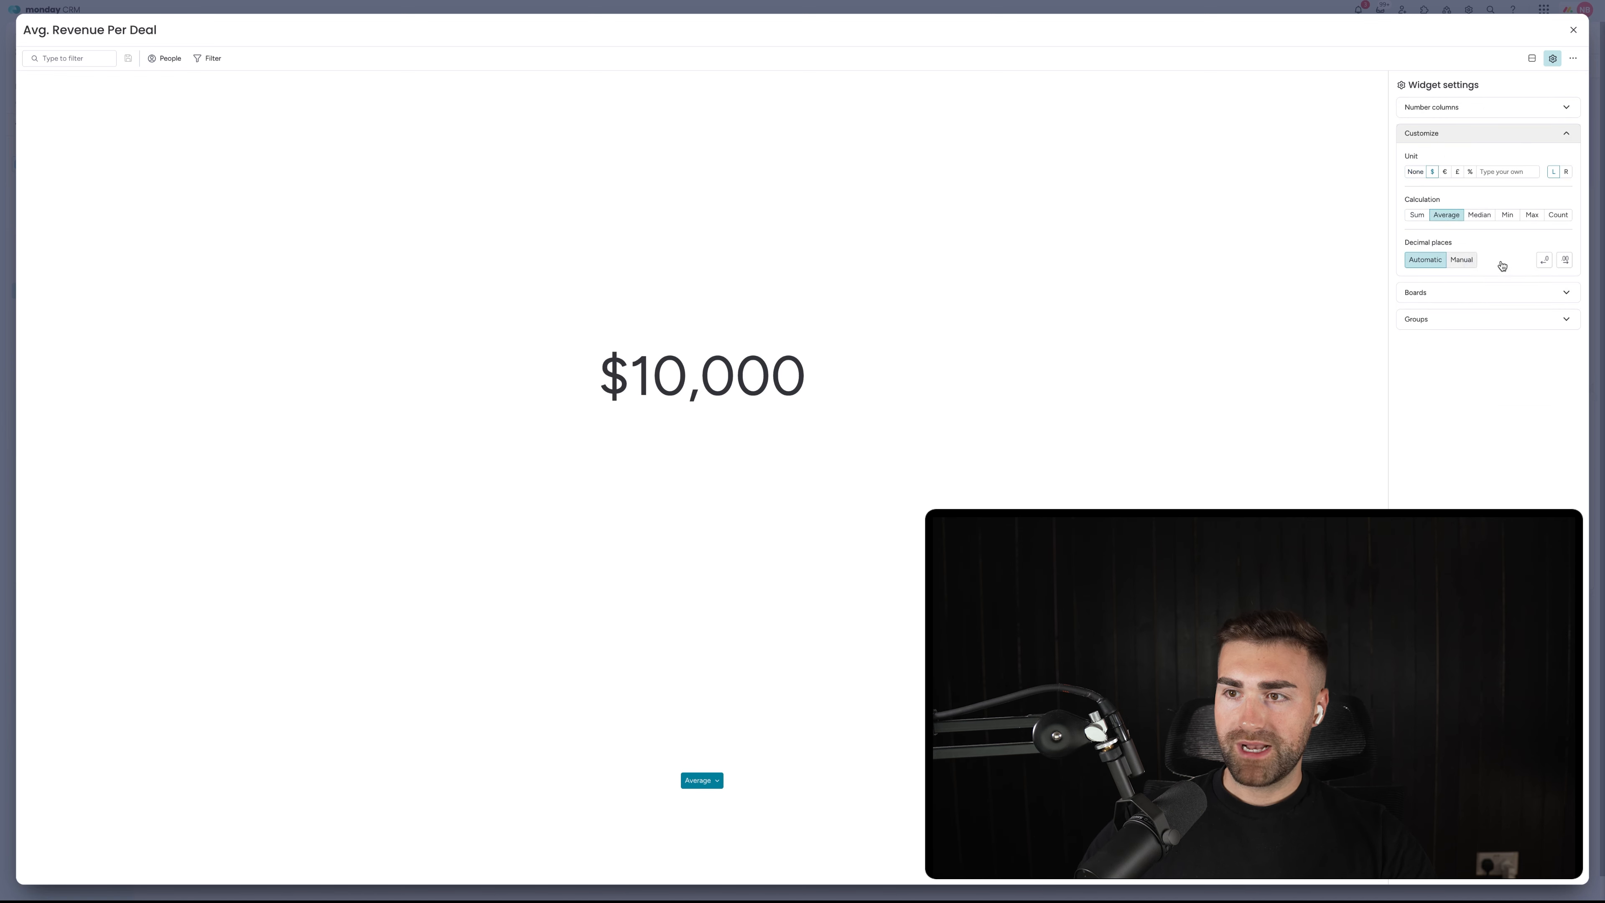
left_click(1544, 259)
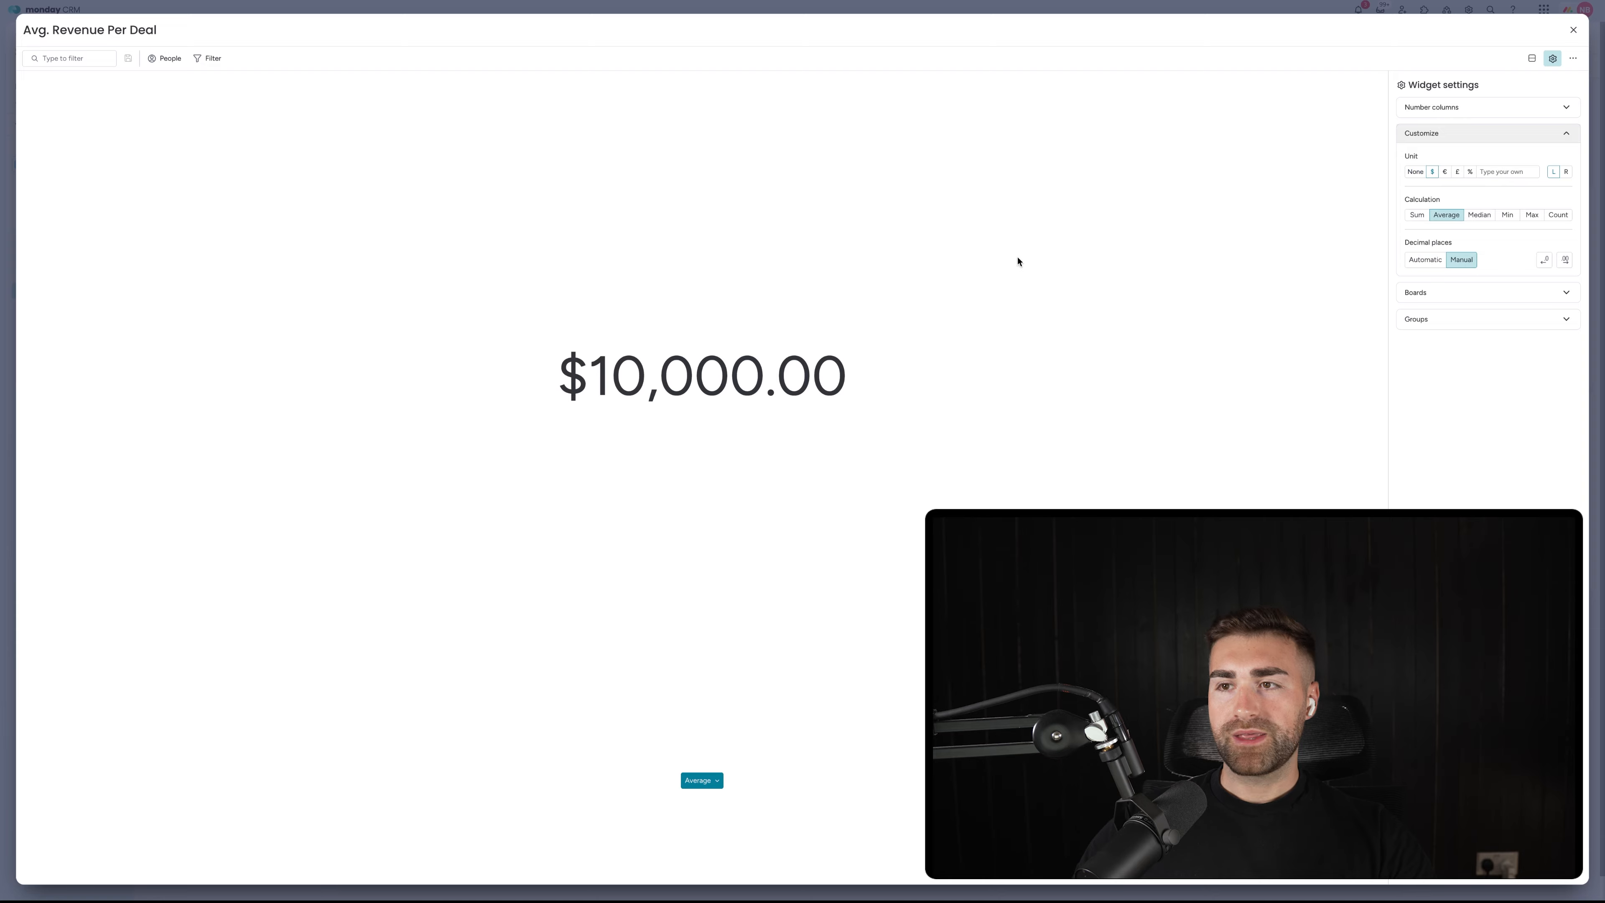
left_click(1573, 29)
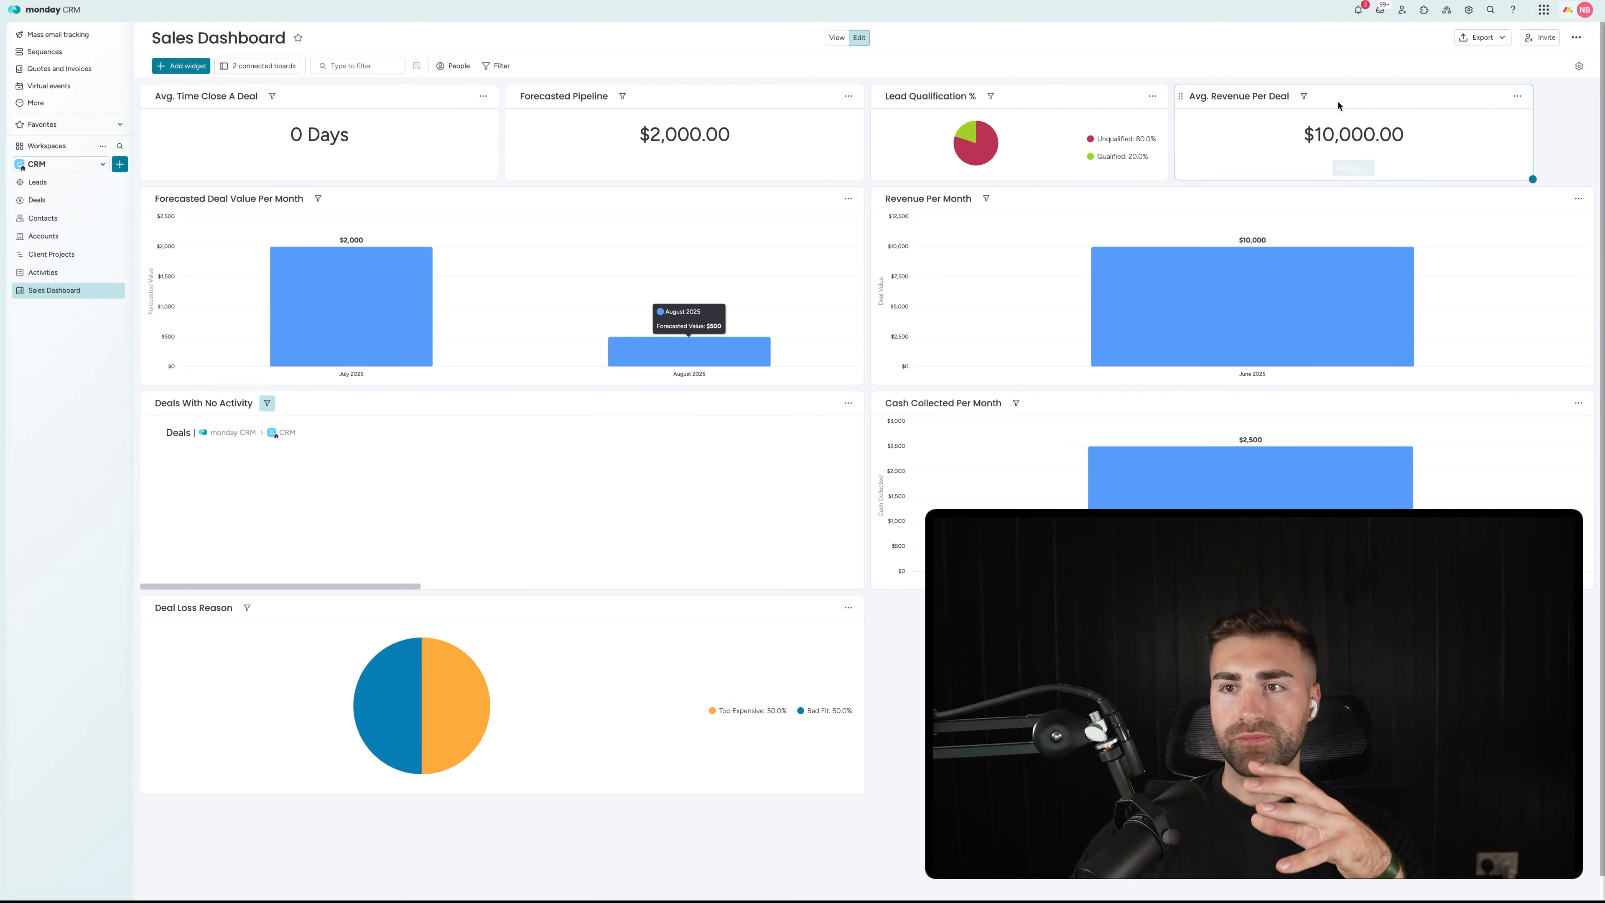
Step: On the Deals board, set the DocuGen Demo (copy) deal's value to $6,000 and its stage to Won
left_click(34, 201)
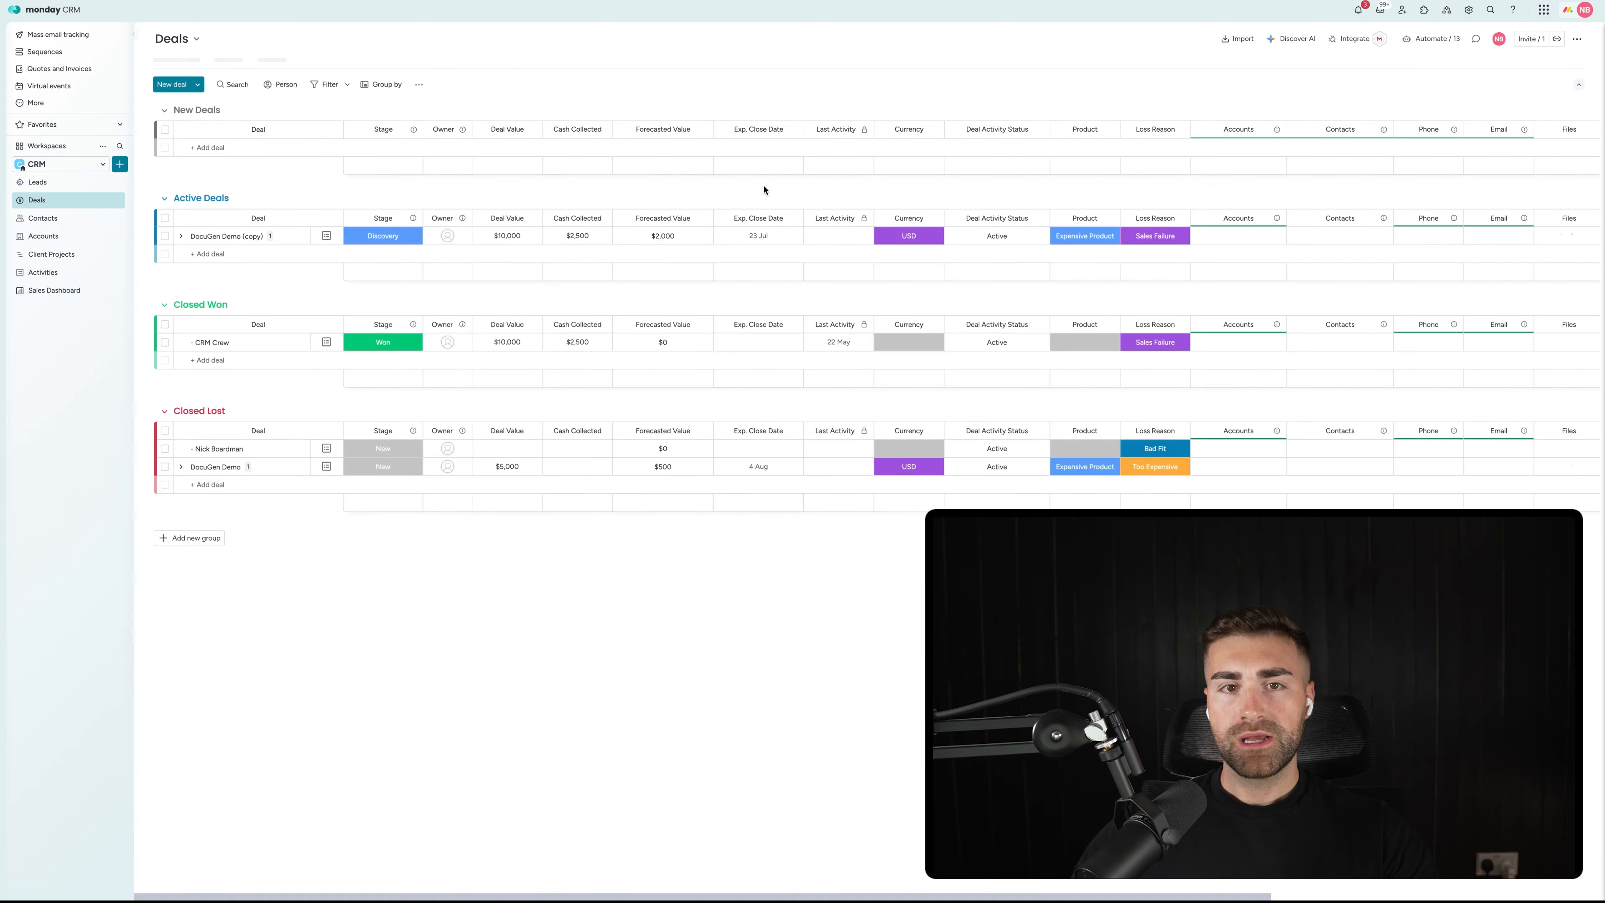
left_click(518, 234)
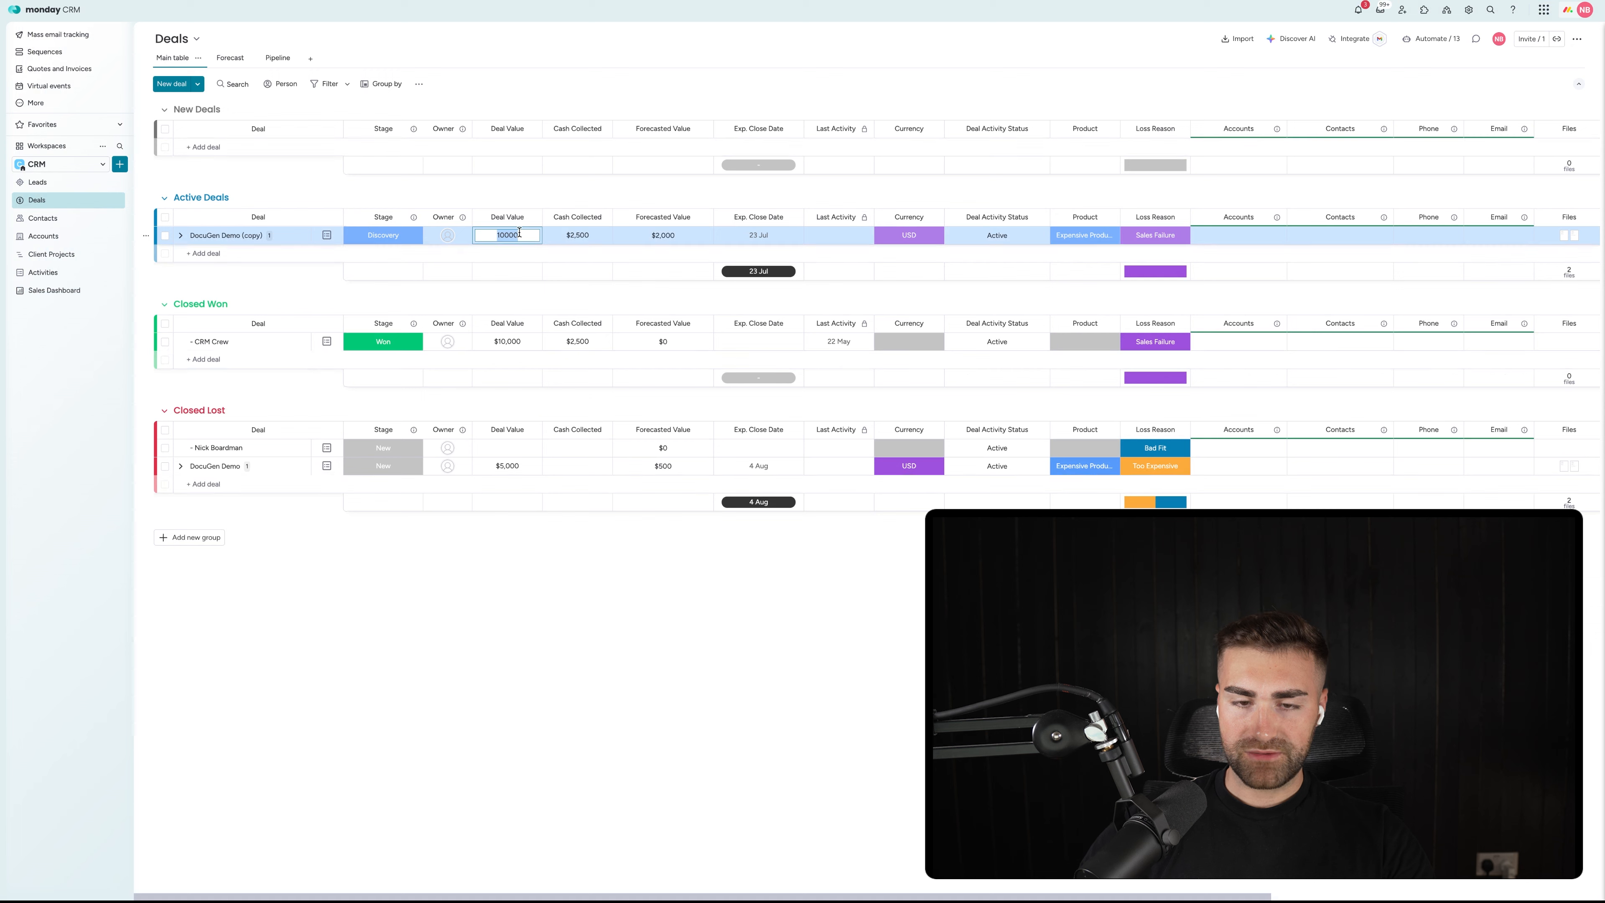
type("6000")
left_click(378, 187)
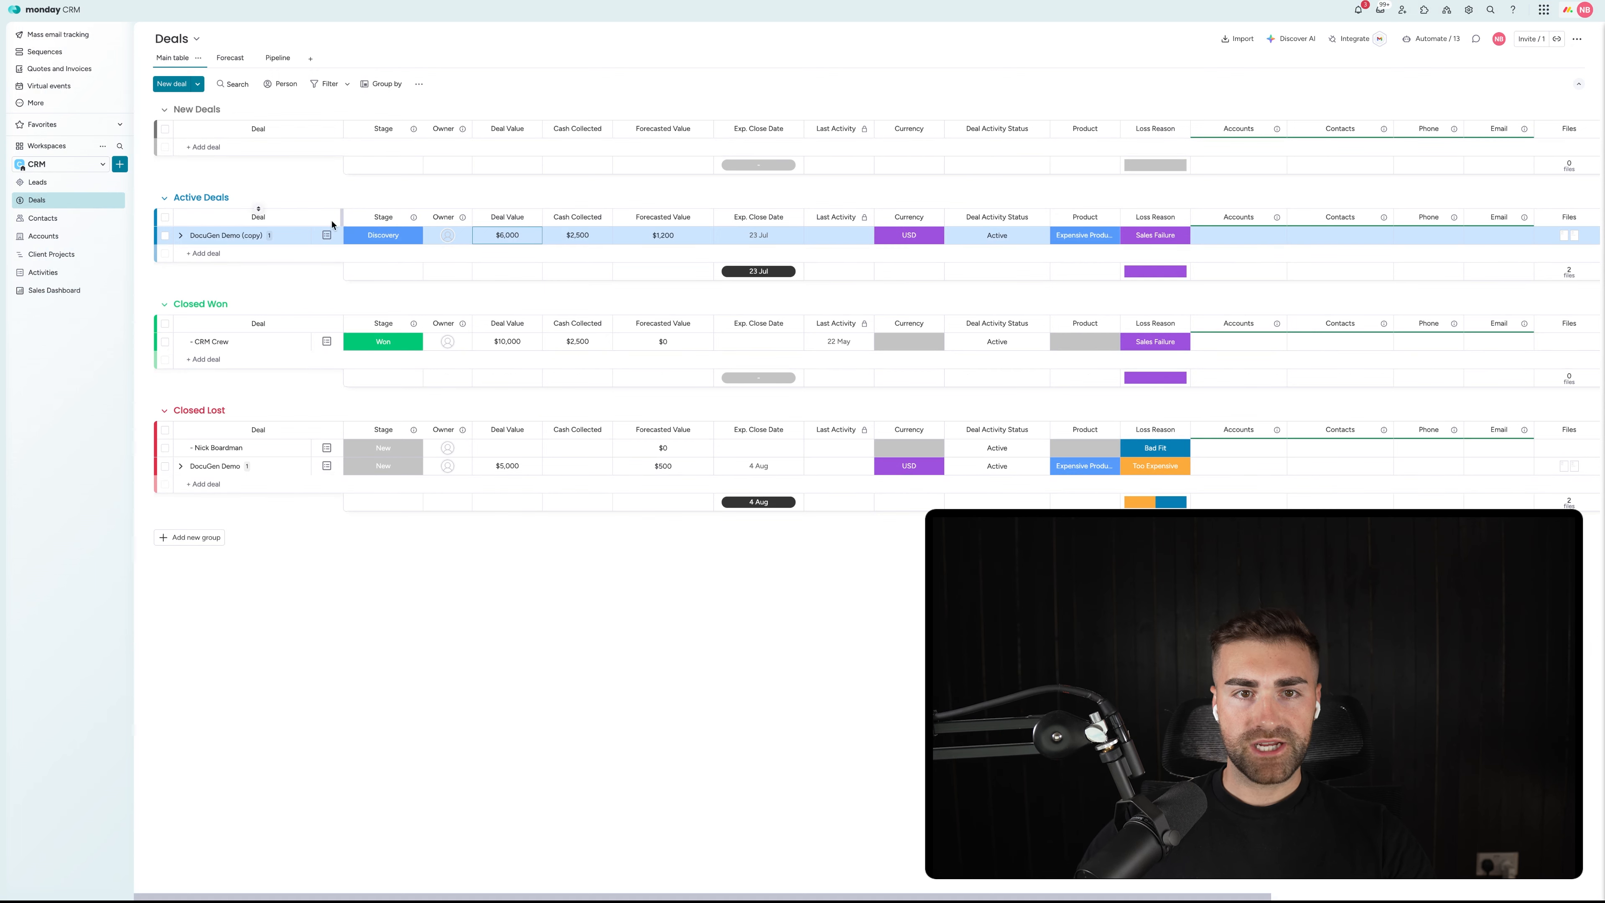
left_click(379, 236)
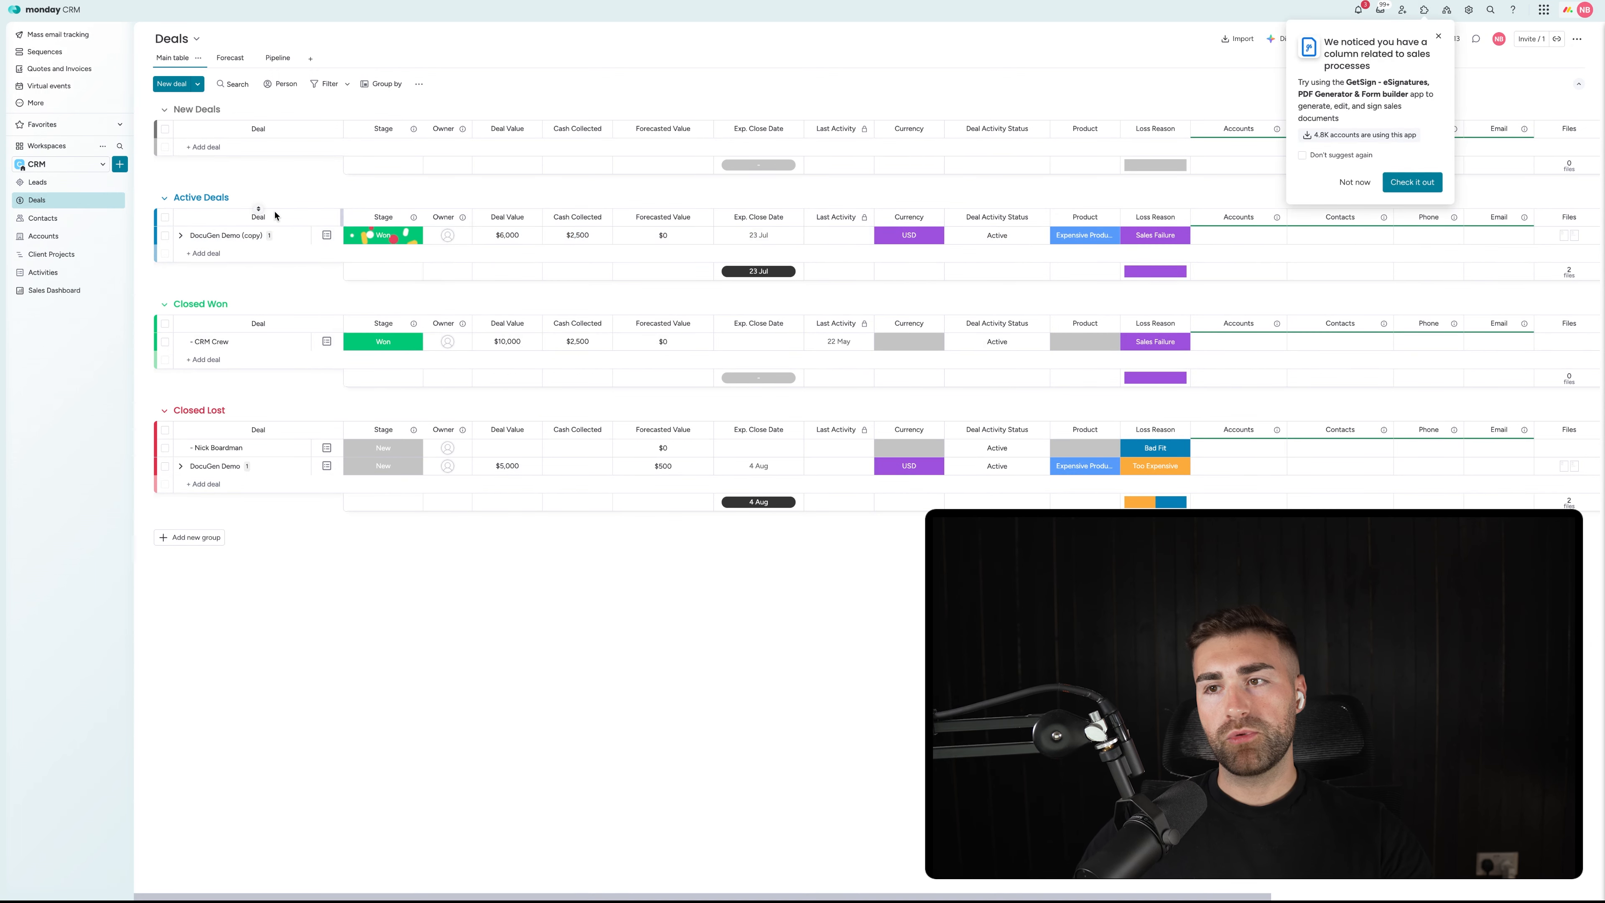
left_click(1352, 182)
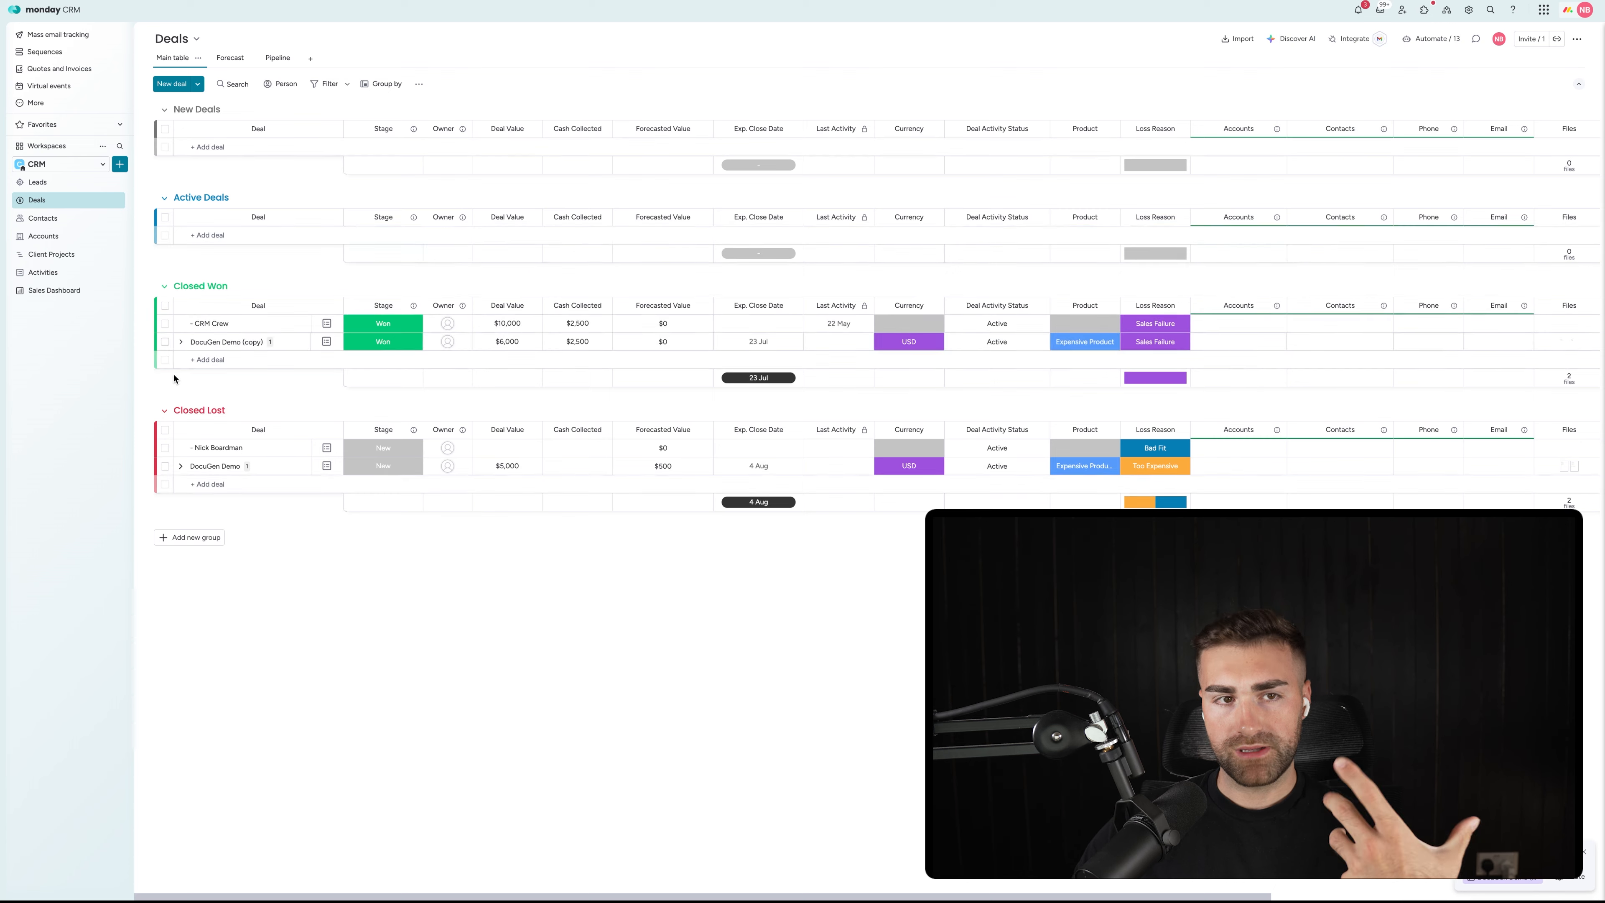
Step: On the Sales Dashboard, move Avg. Revenue Per Deal to the end of its row and widen Lead Qualification % to fill the gap
left_click(66, 289)
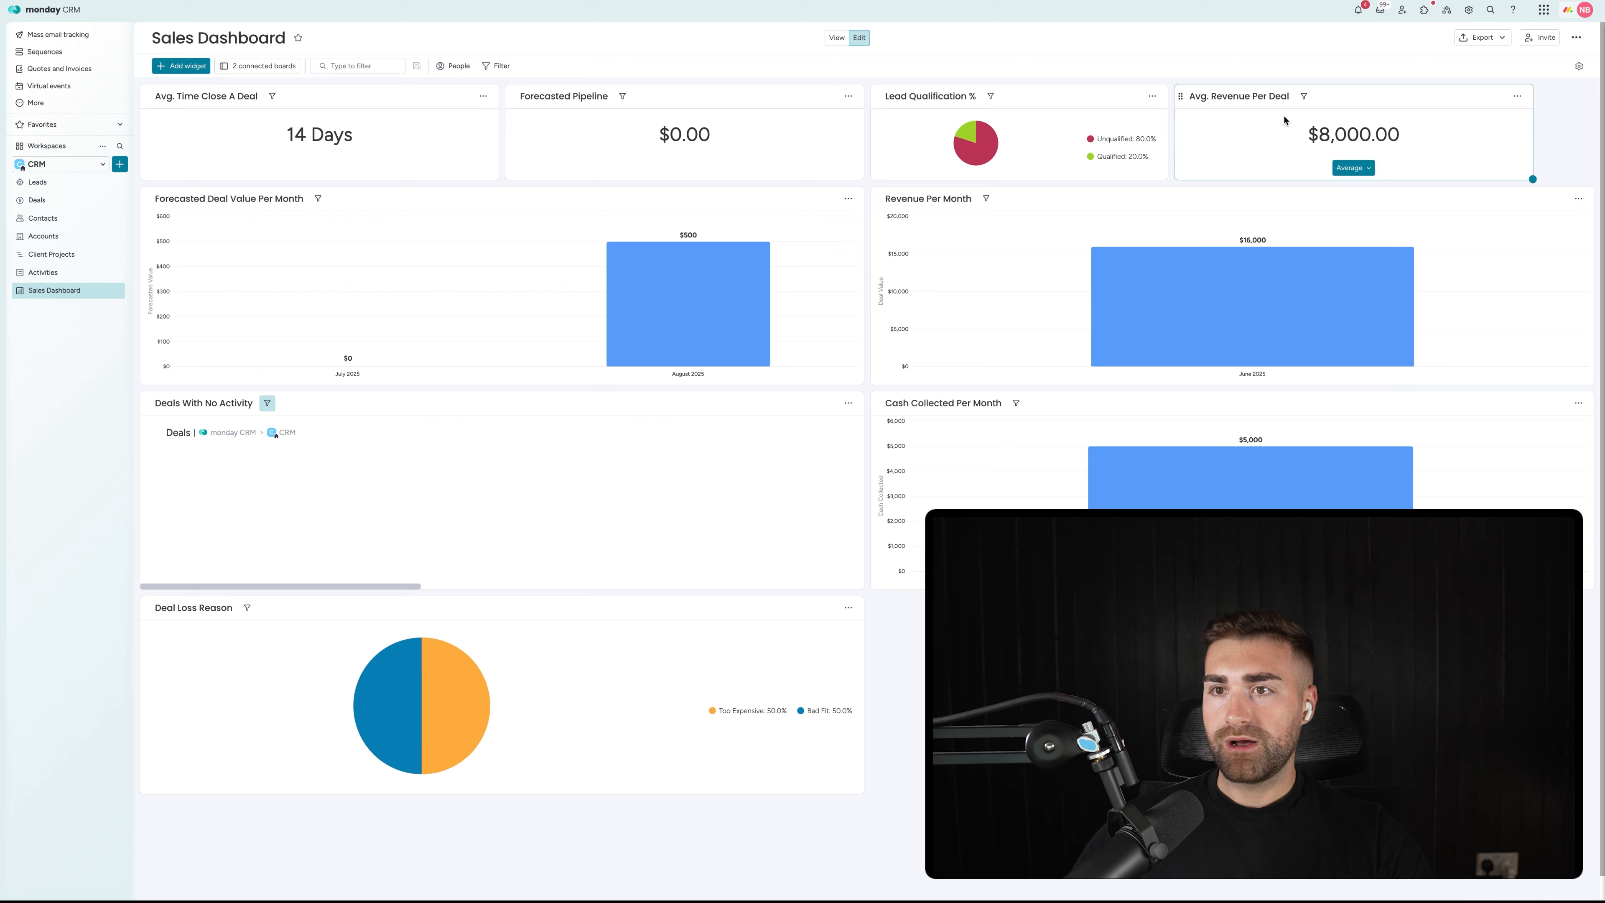
left_click_drag(1180, 95, 1248, 101)
left_click_drag(1166, 177, 1223, 179)
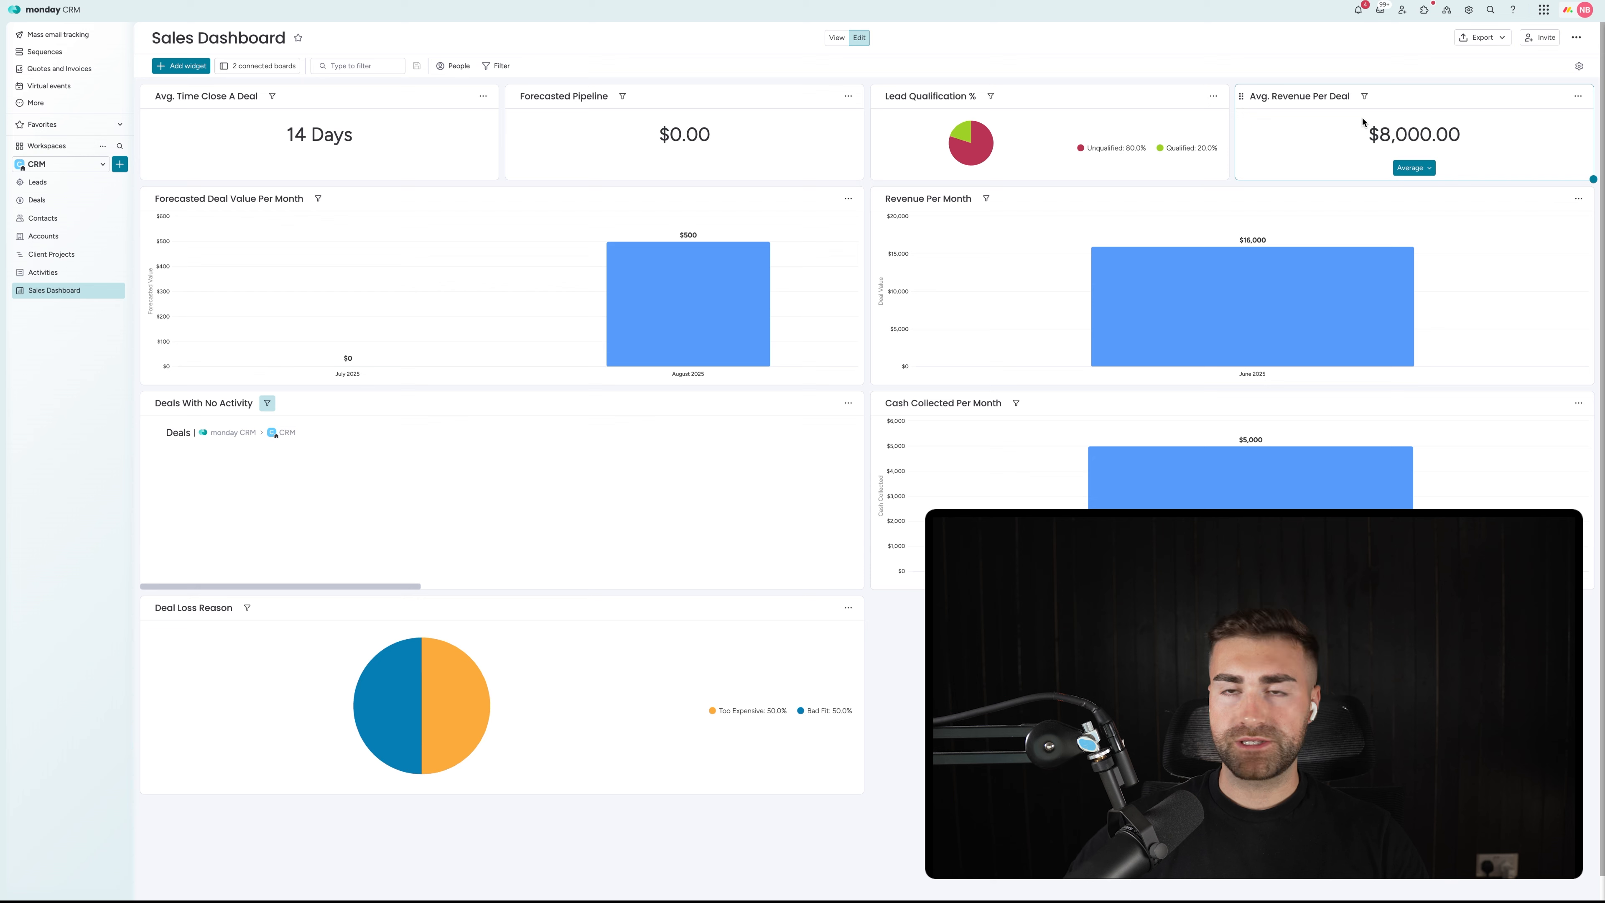
mouse_move(1286, 316)
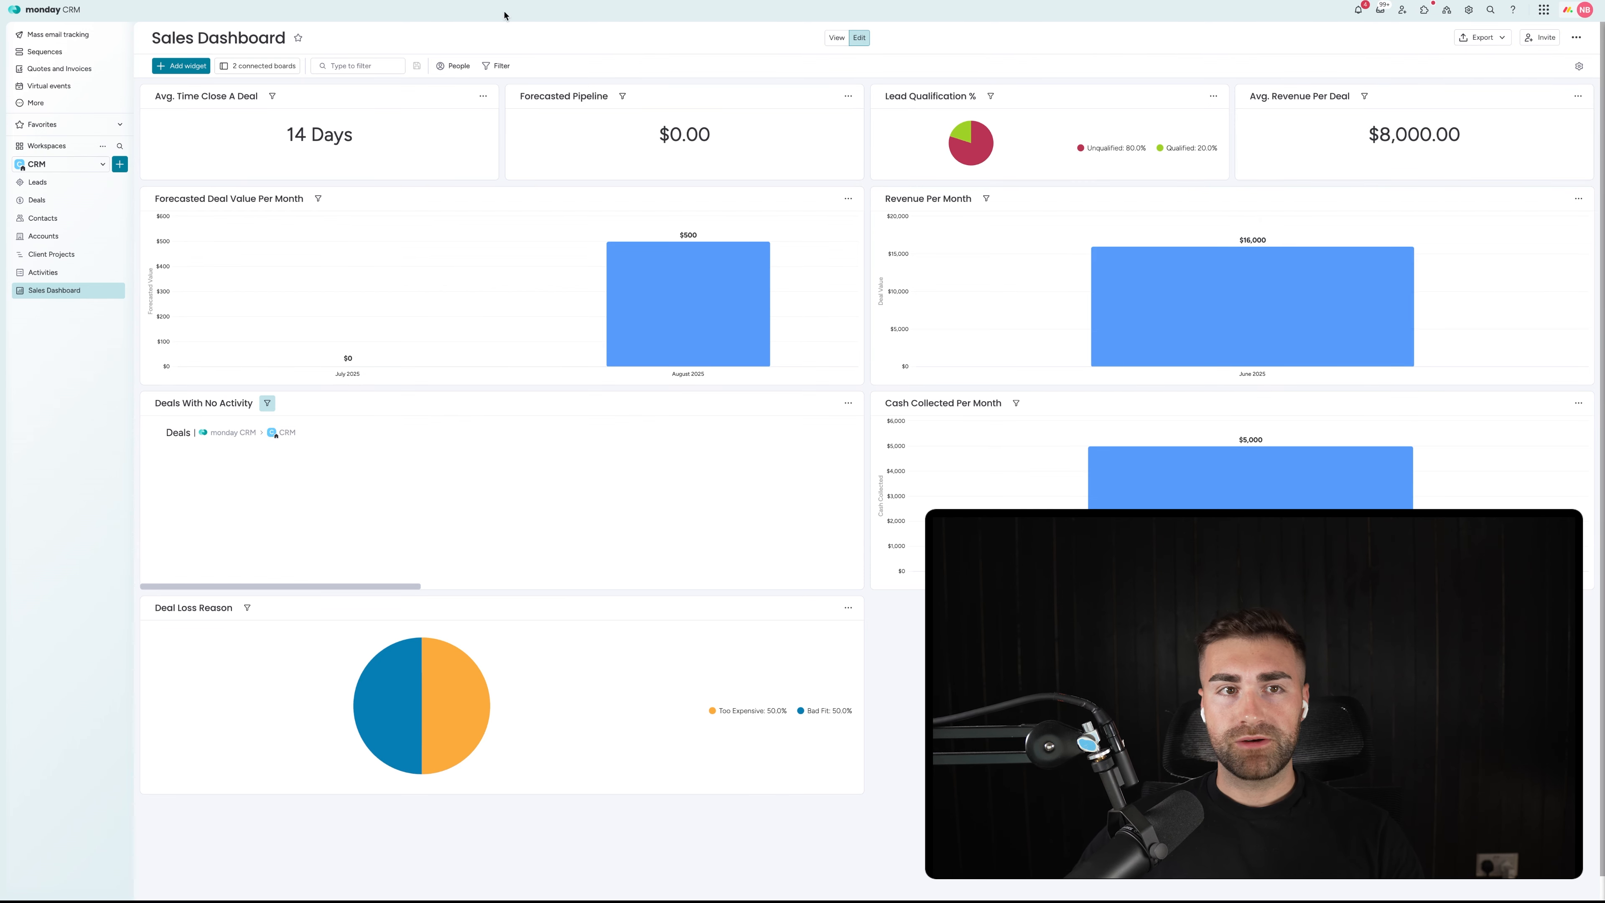
Step: Add another Numbers widget to the dashboard and place it directly below Avg. Revenue Per Deal
left_click(197, 68)
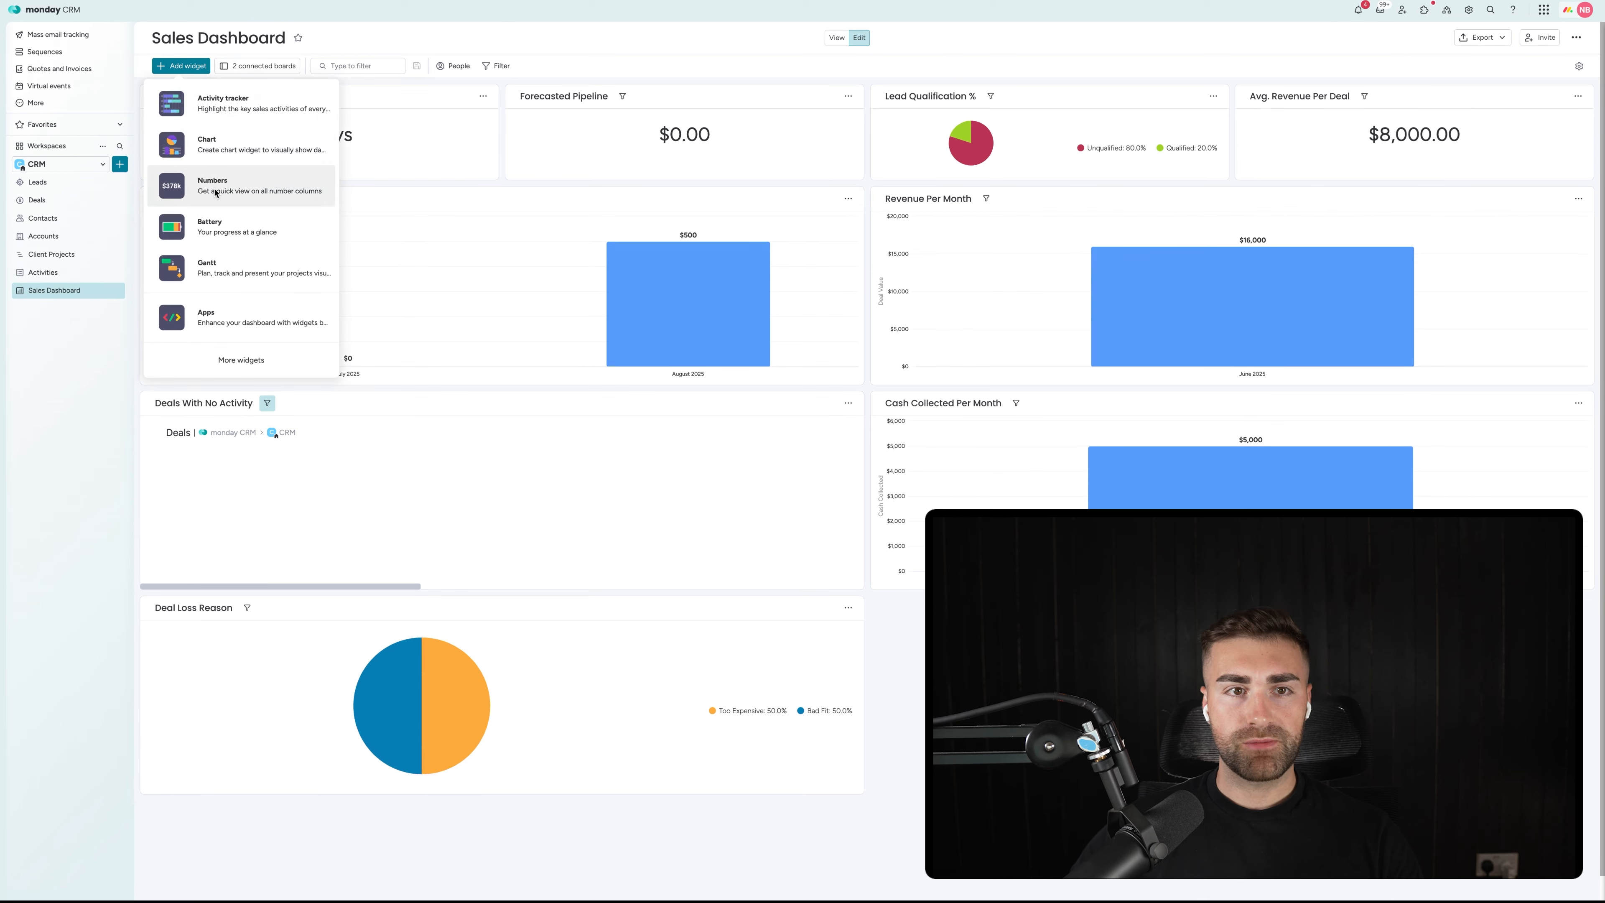
left_click(738, 273)
scroll(1061, 434, "down", 1)
left_click_drag(874, 601, 1259, 183)
scroll(1343, 262, "up", 1)
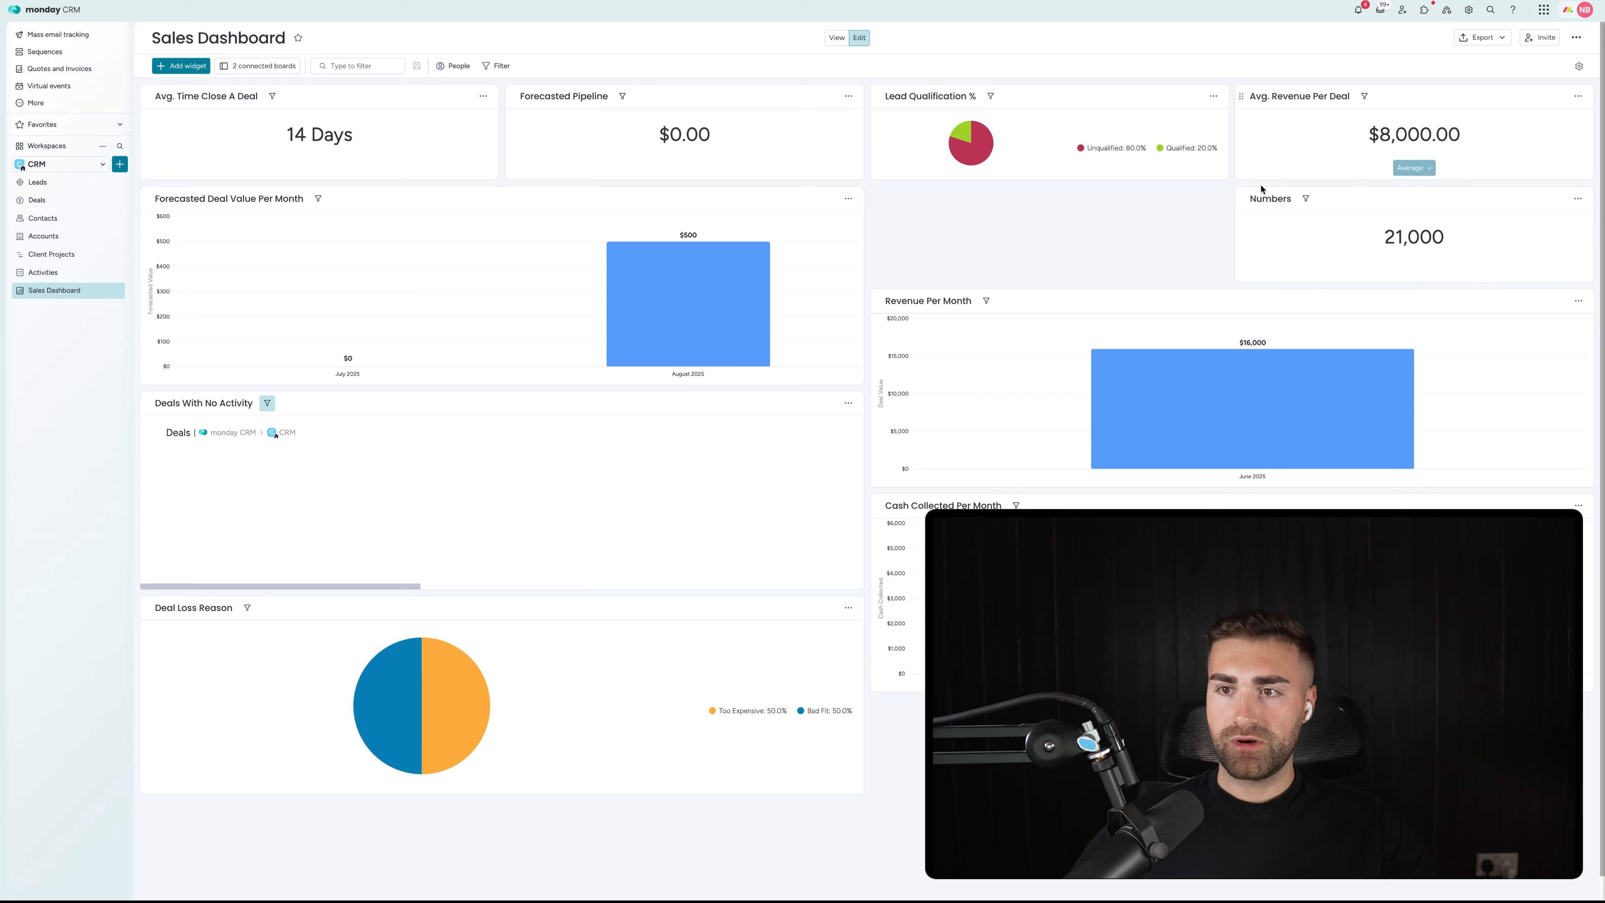
Step: Rename the new Numbers widget below Avg. Revenue Per Deal to "Avg. Cash Collected Per Deal"
left_click(1266, 198)
type("Avg.")
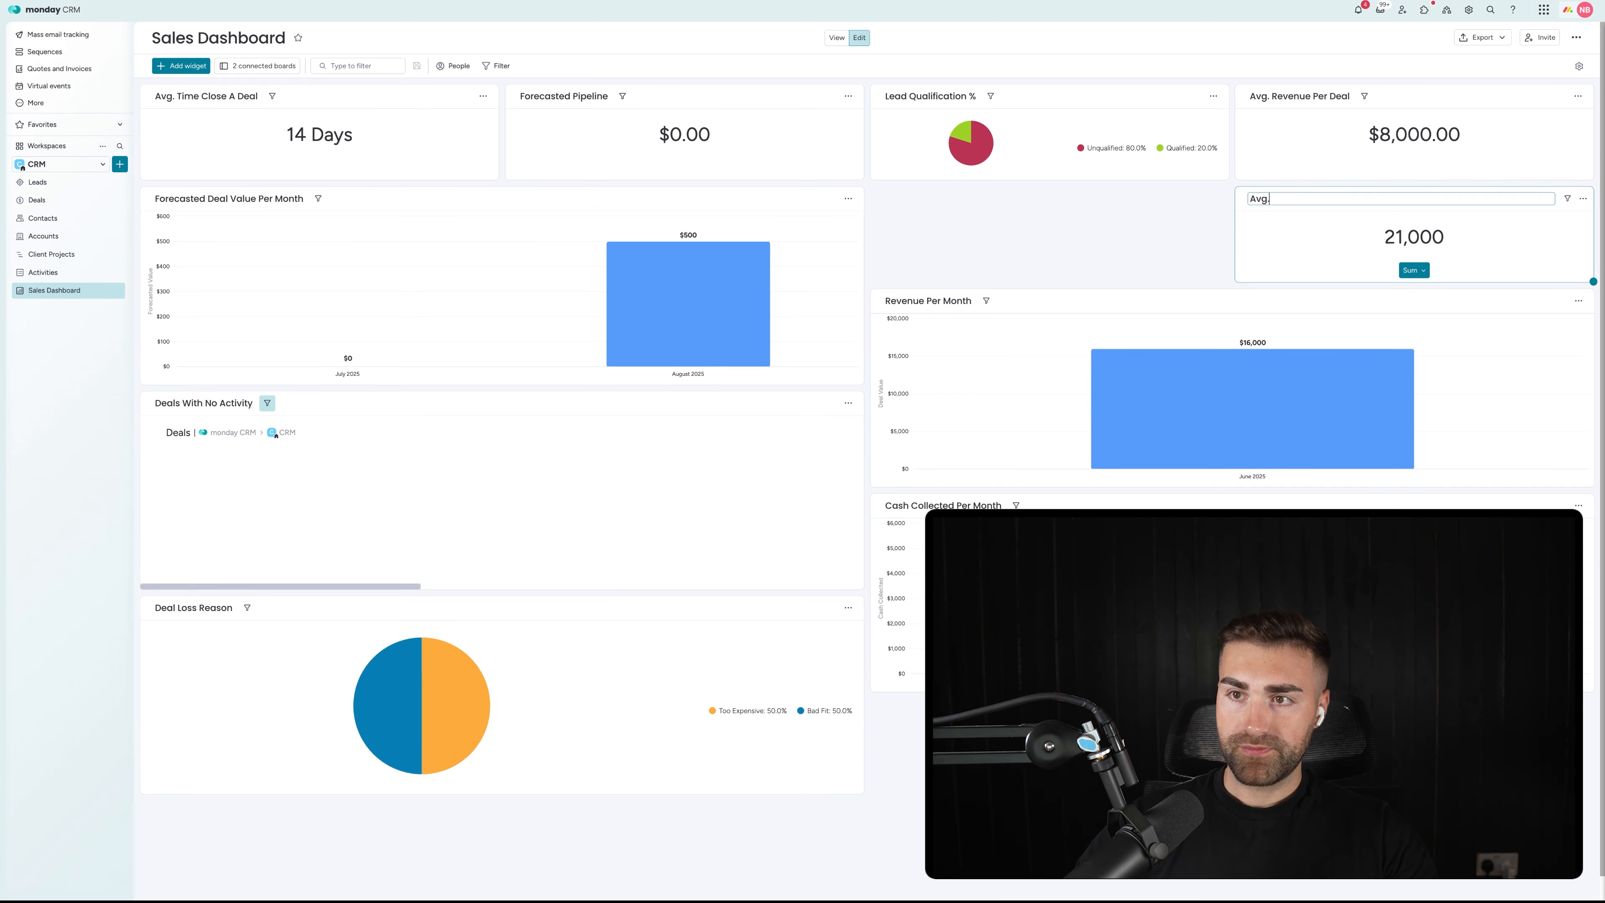
type(" Cash Collected")
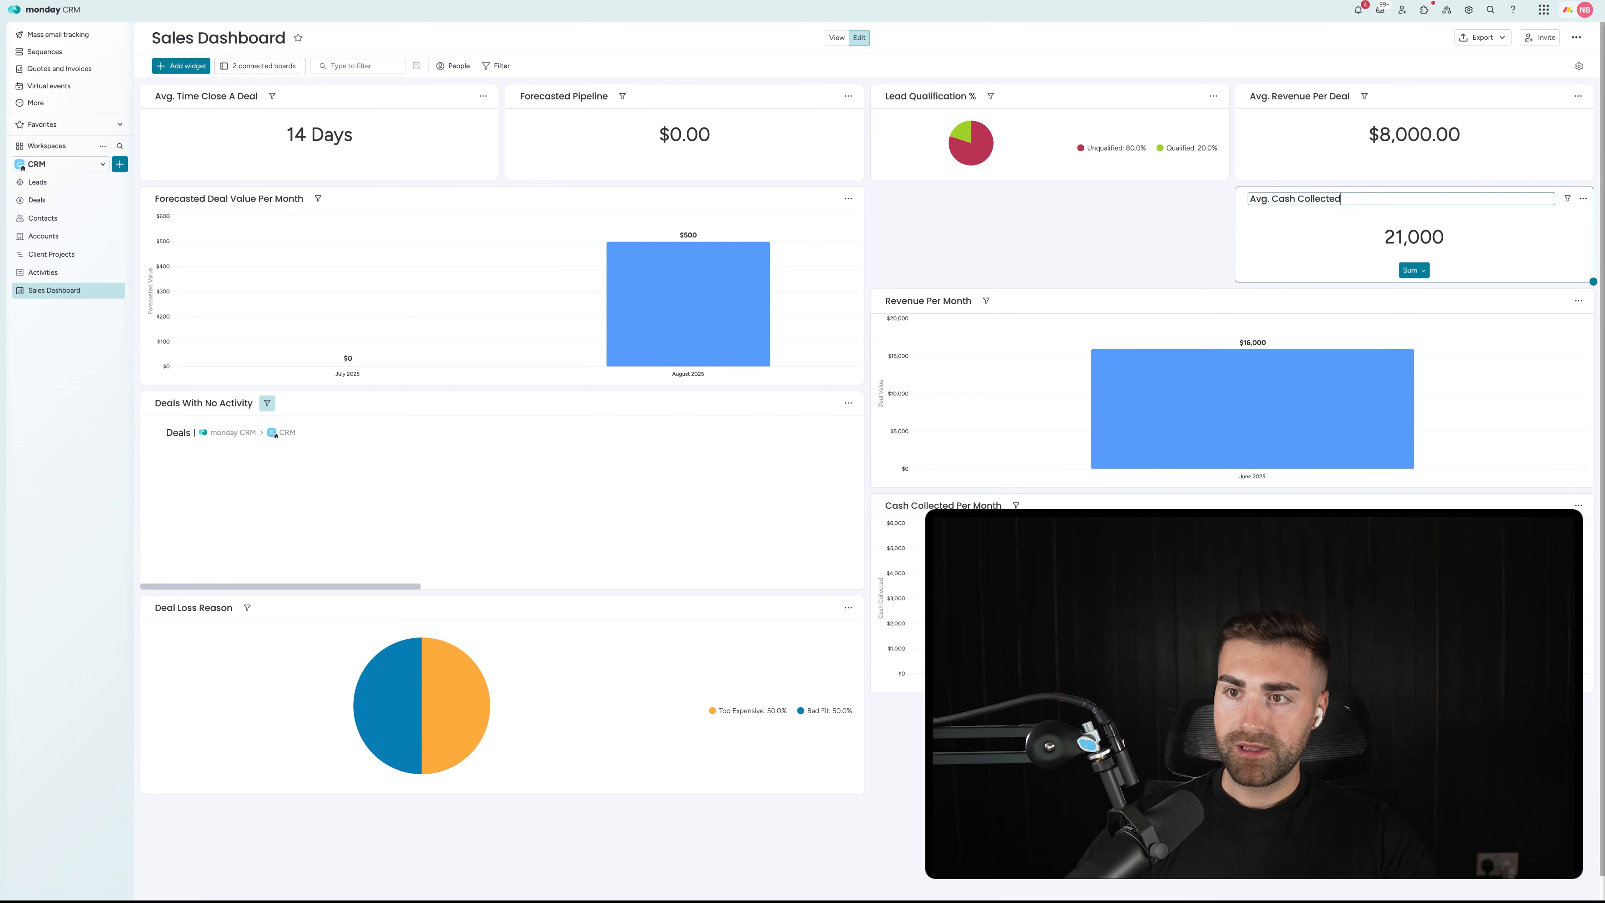
type(" Per Deal")
key("Return")
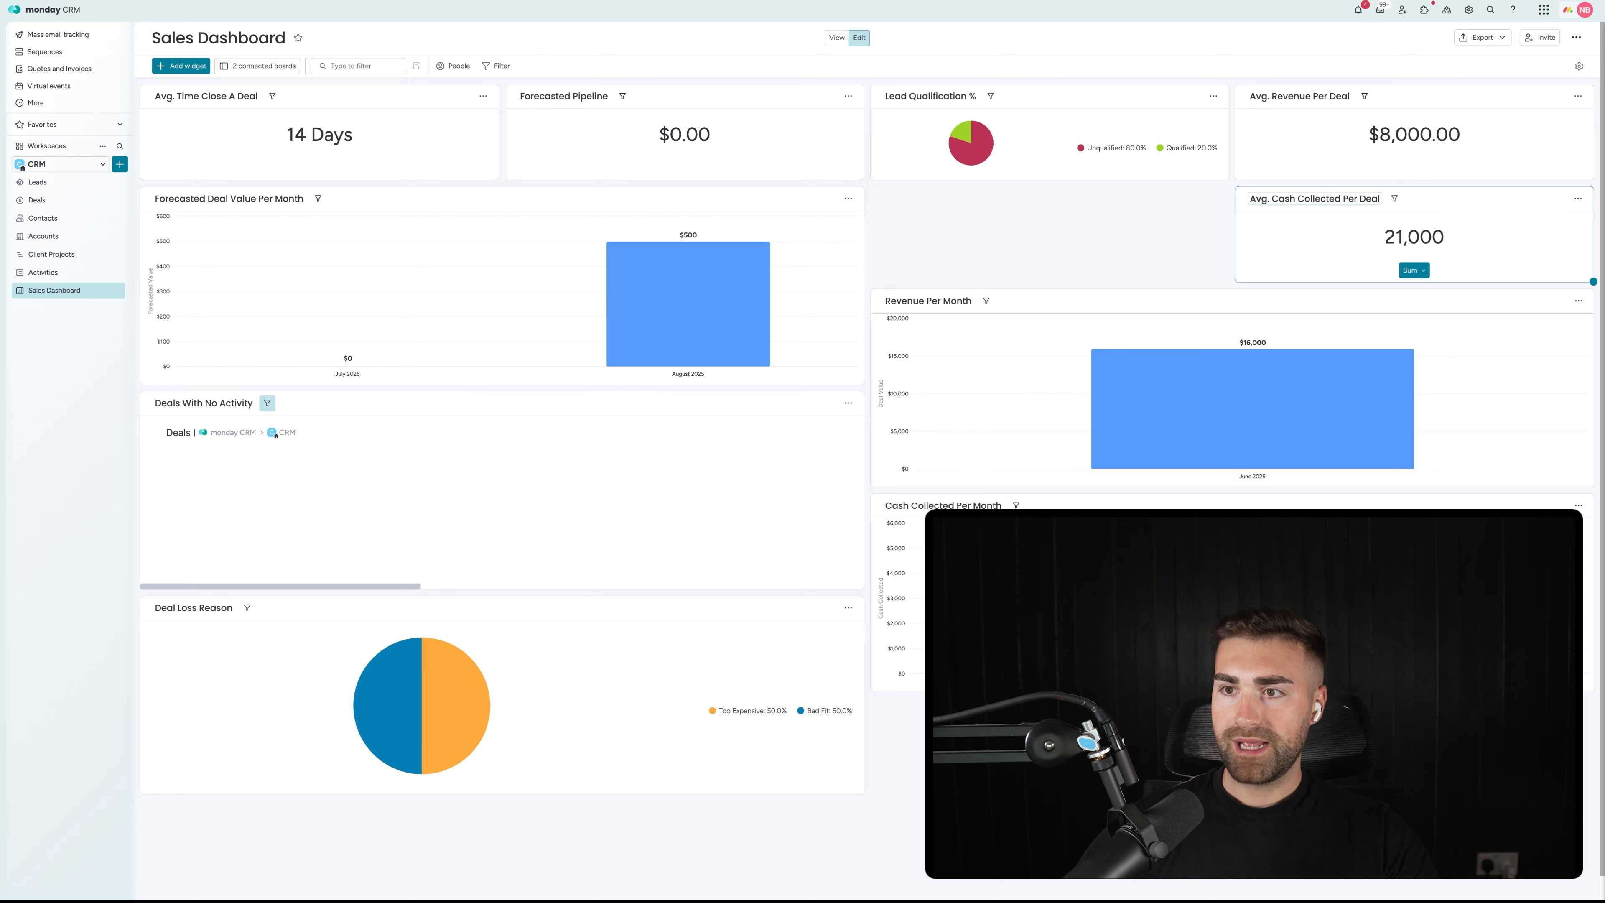
Step: Limit the Avg. Cash Collected Per Deal widget to the Deals board and its Closed Won group, excluding the Leads board
left_click(1578, 200)
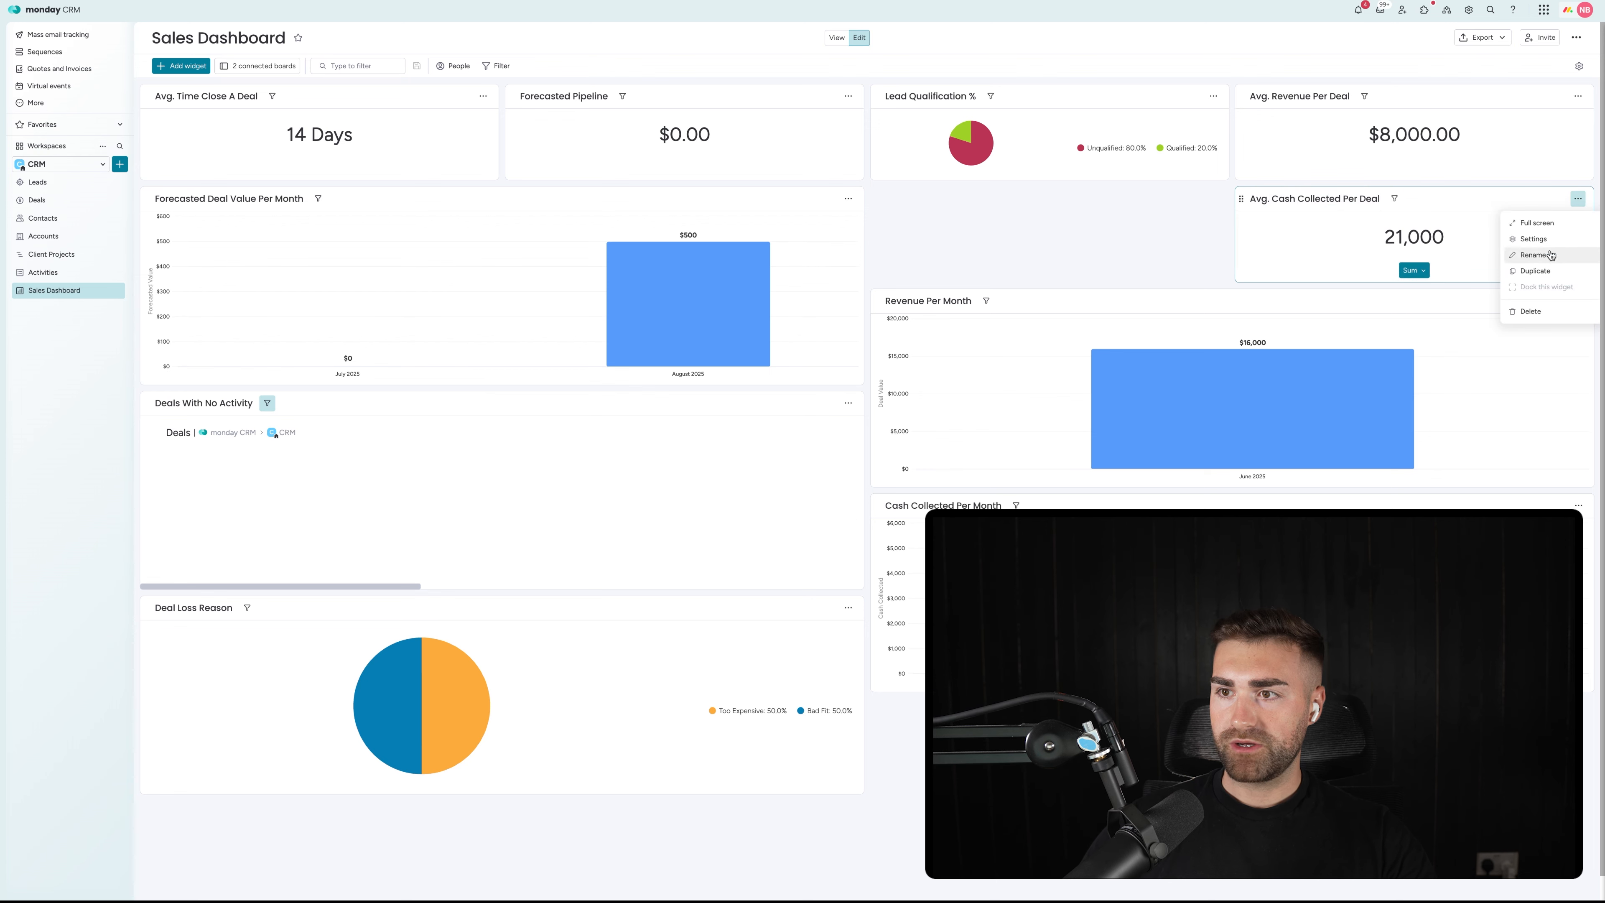
left_click(1530, 241)
left_click(1490, 311)
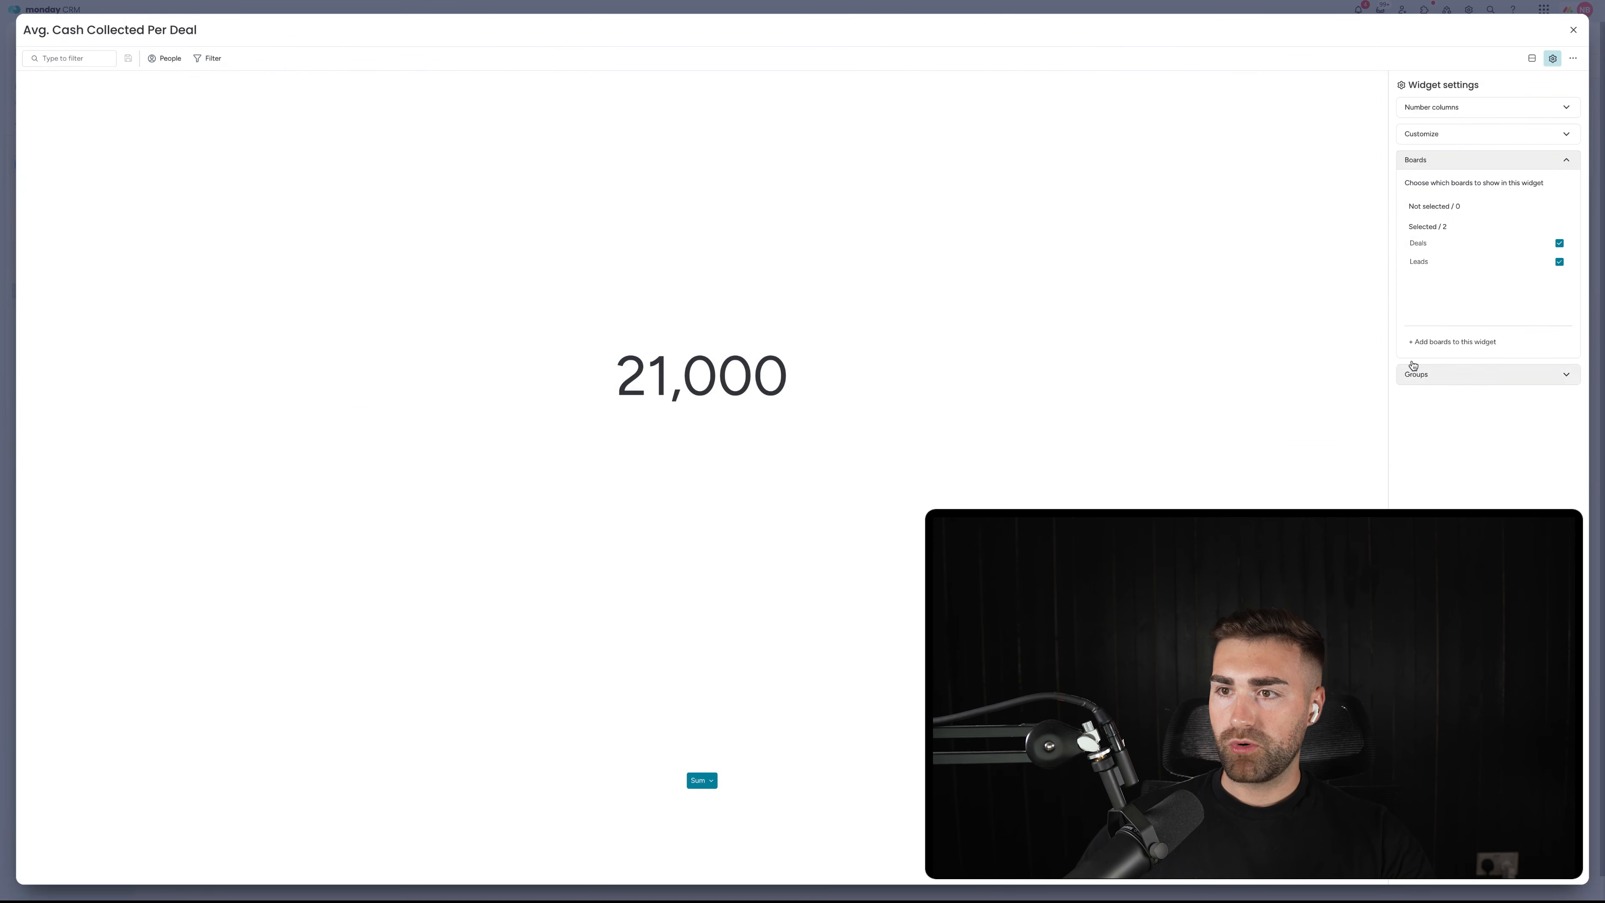
left_click(1434, 243)
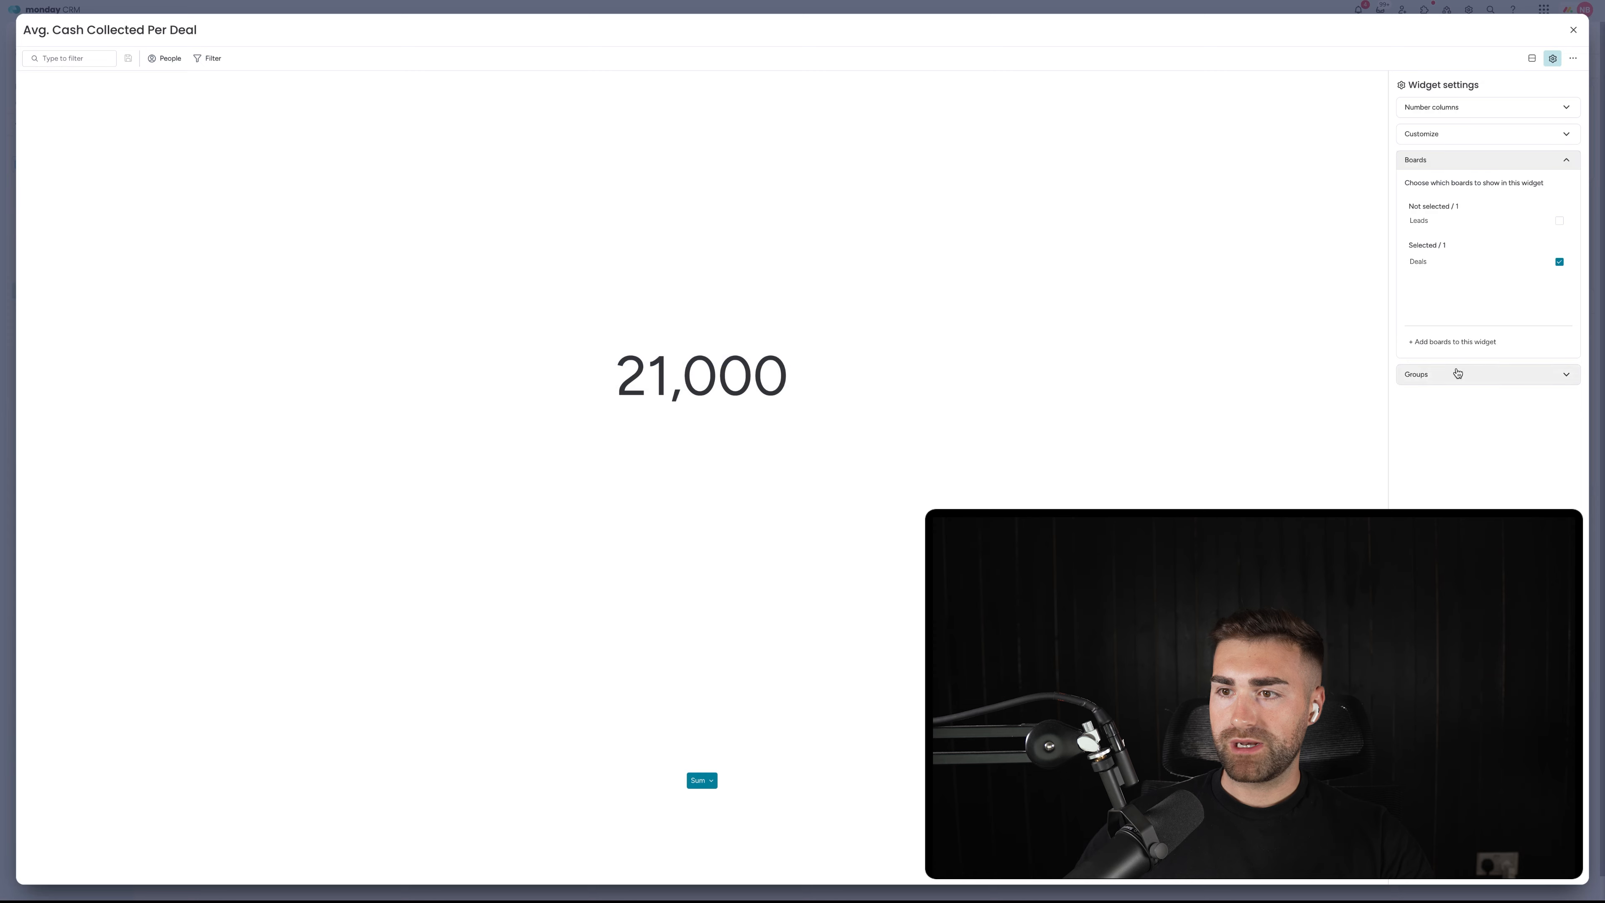
left_click(1454, 374)
left_click(1436, 306)
left_click(1433, 275)
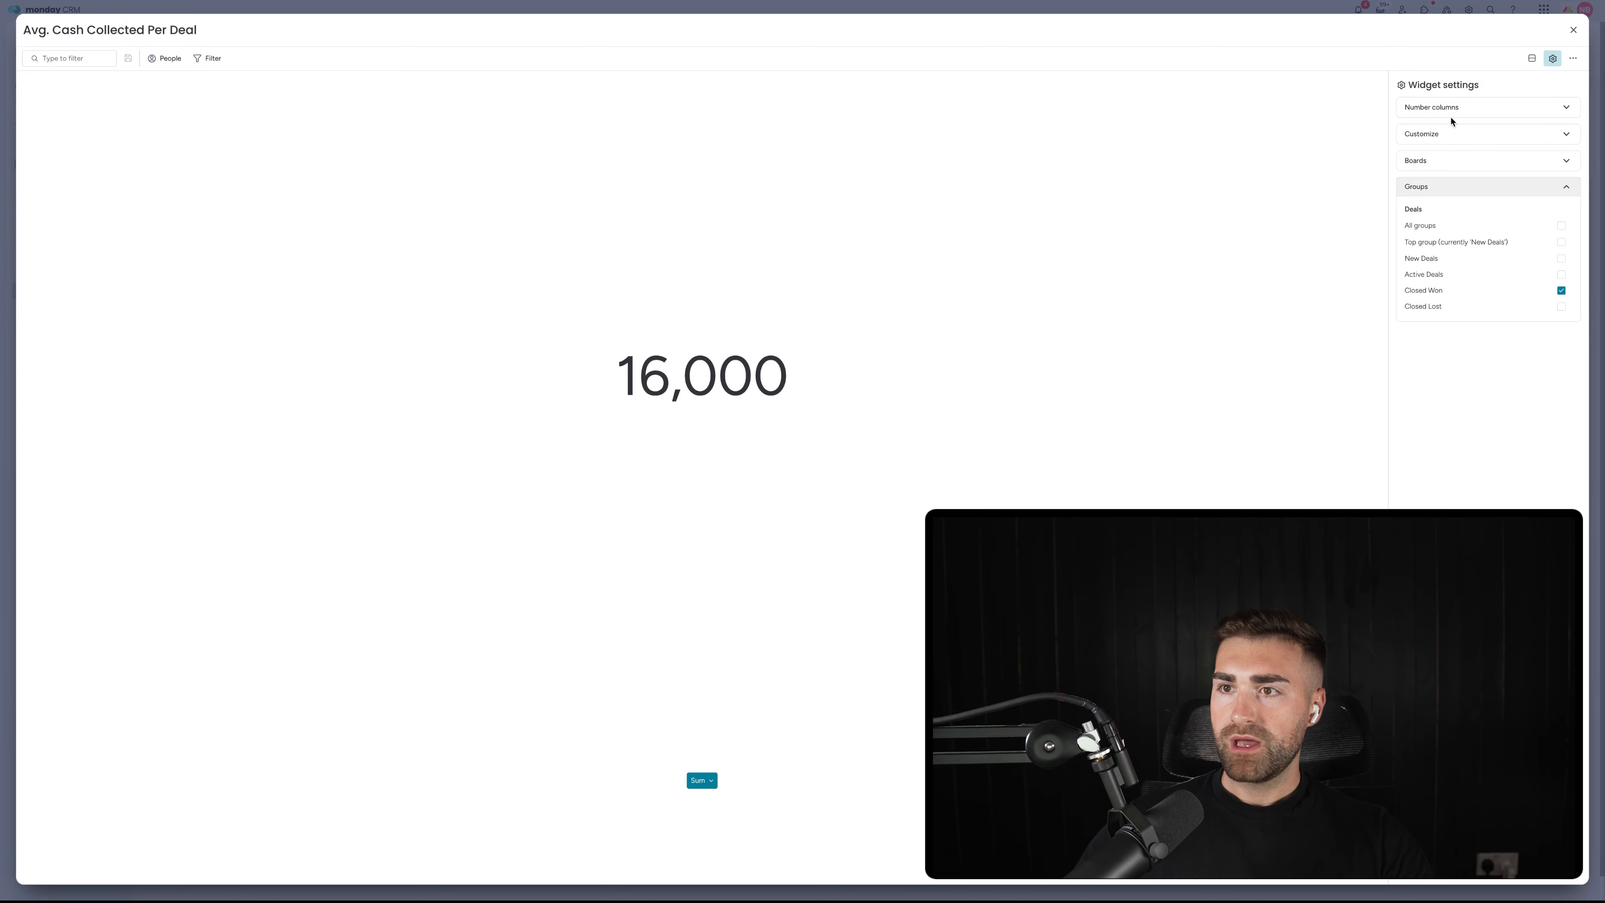
Step: Set the widget to one-by-one columns using Cash Collected, with $ unit, Average calculation and manual decimal places
left_click(1473, 109)
left_click(1522, 187)
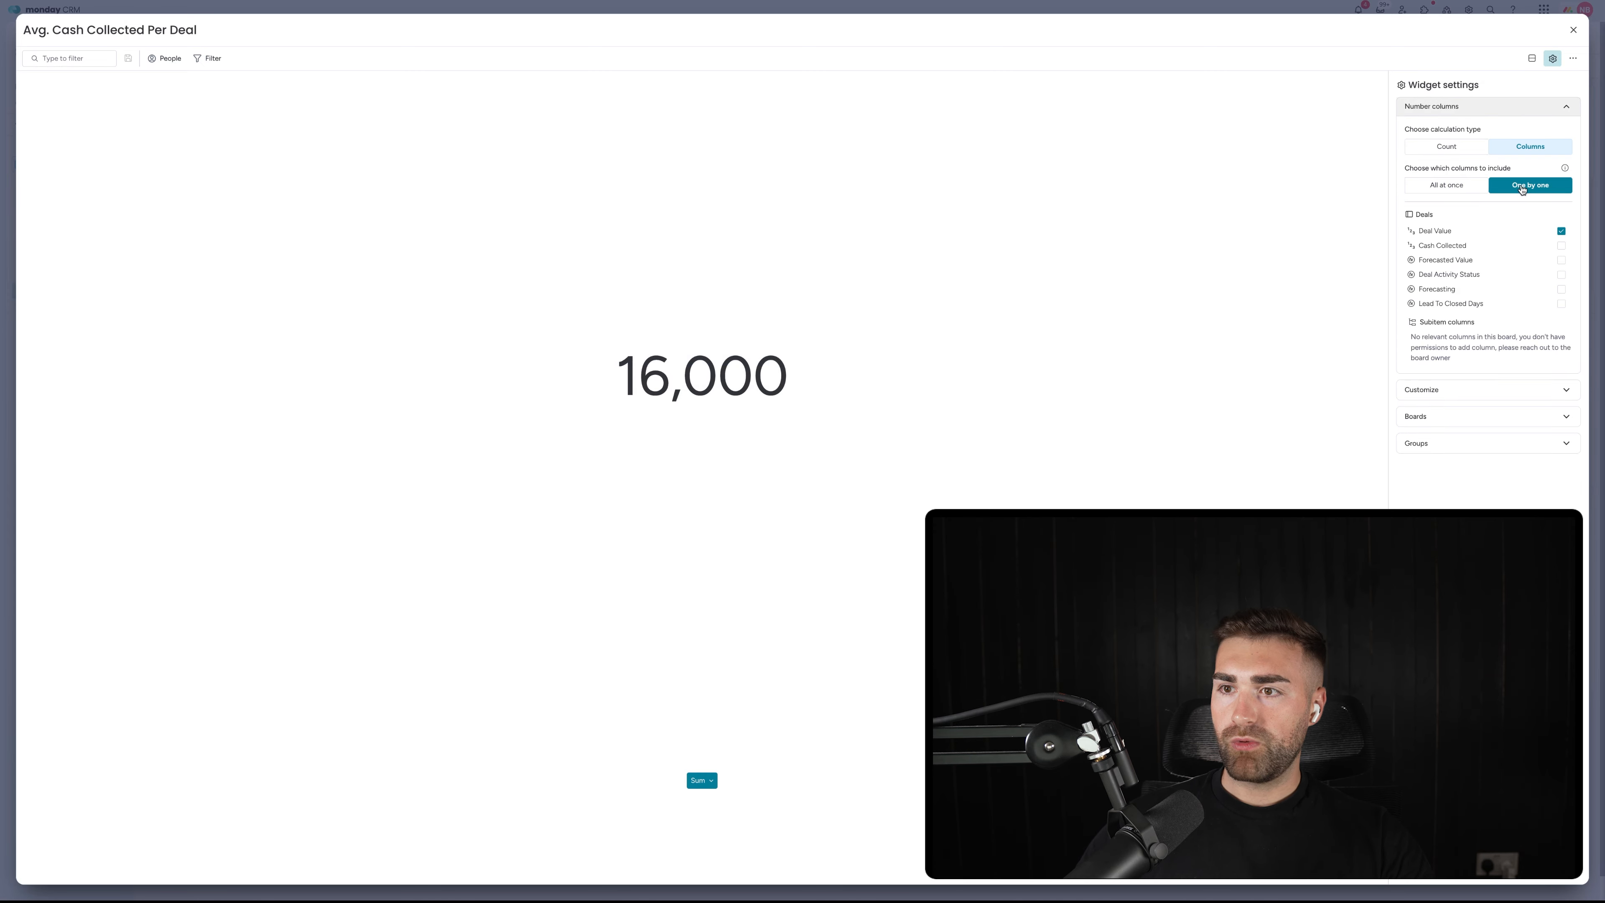
left_click(1483, 245)
left_click(1449, 392)
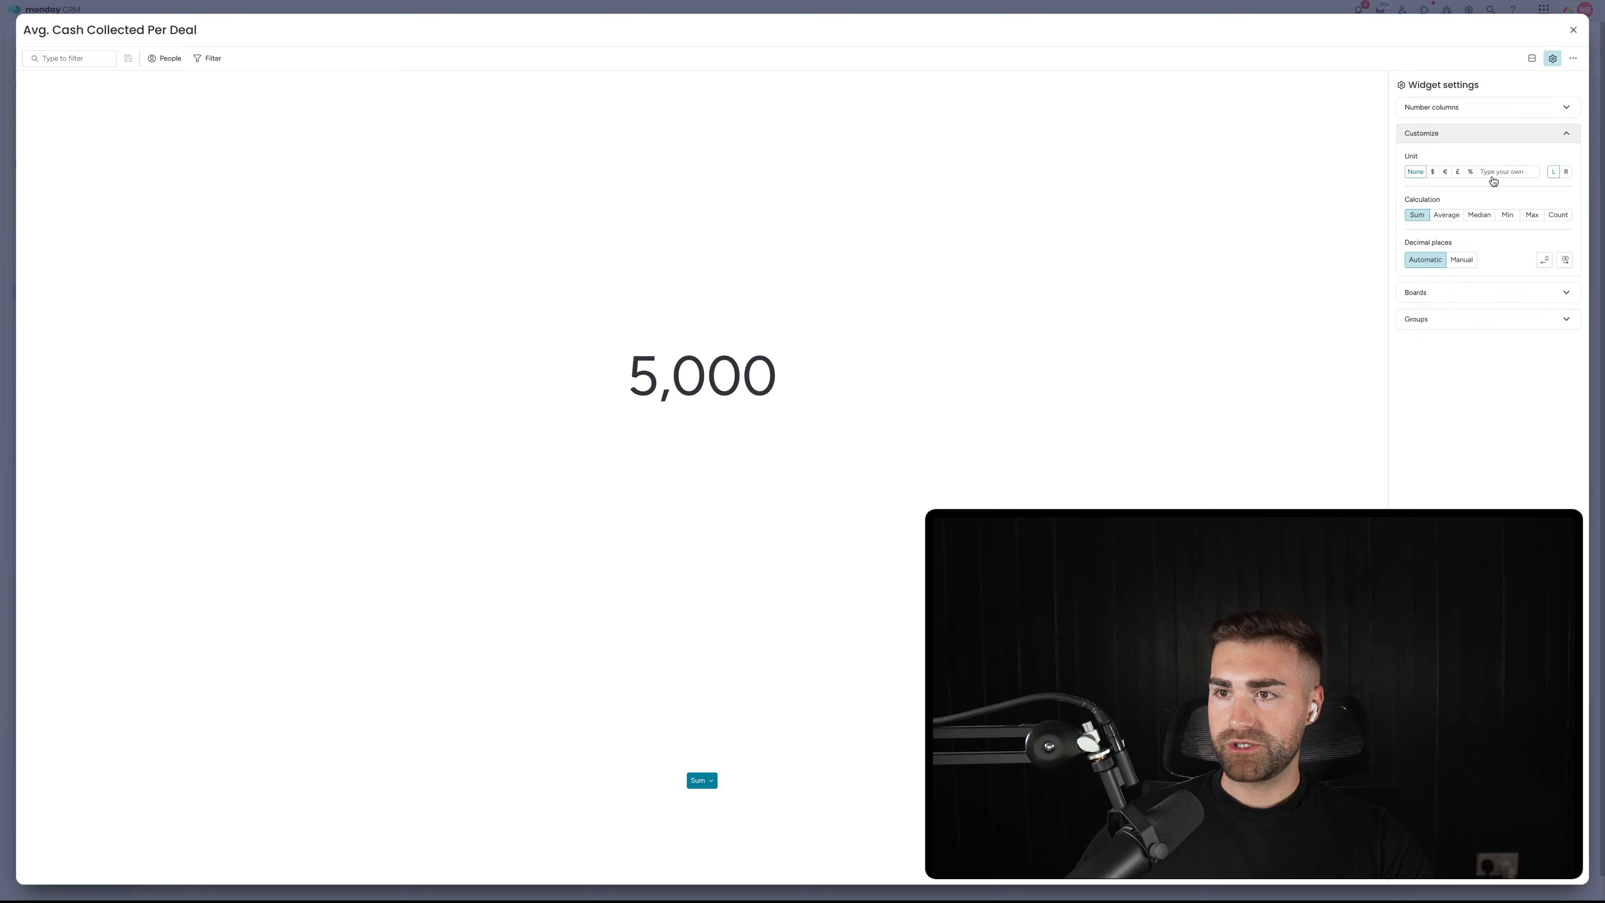
left_click(1447, 215)
left_click(1461, 260)
left_click(1548, 258)
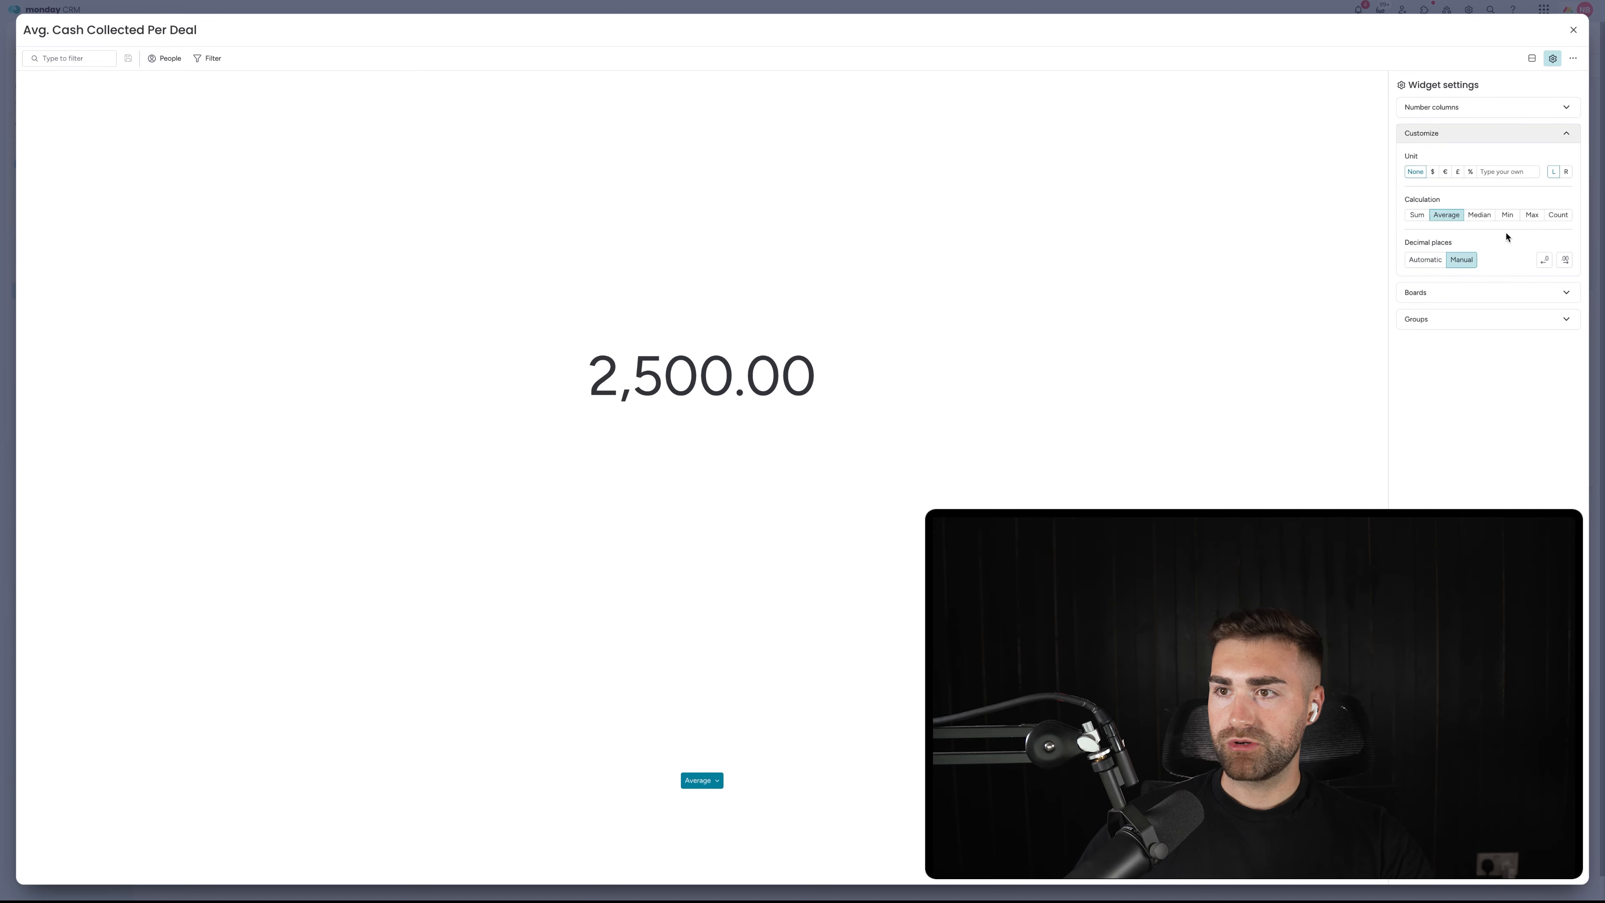
left_click(1438, 172)
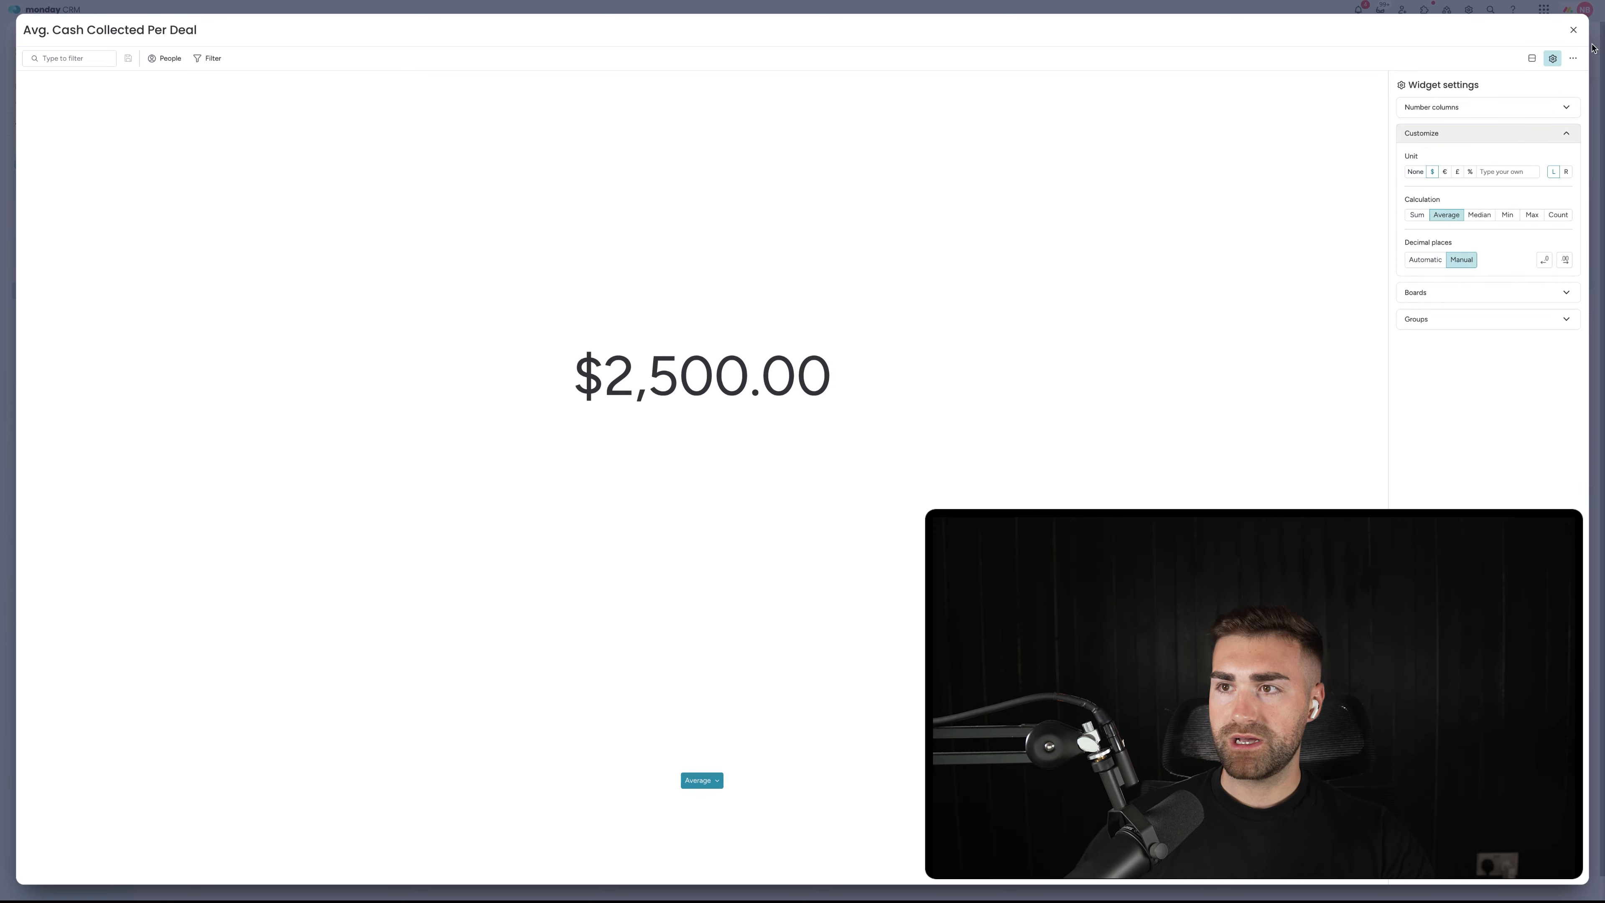
left_click(1574, 29)
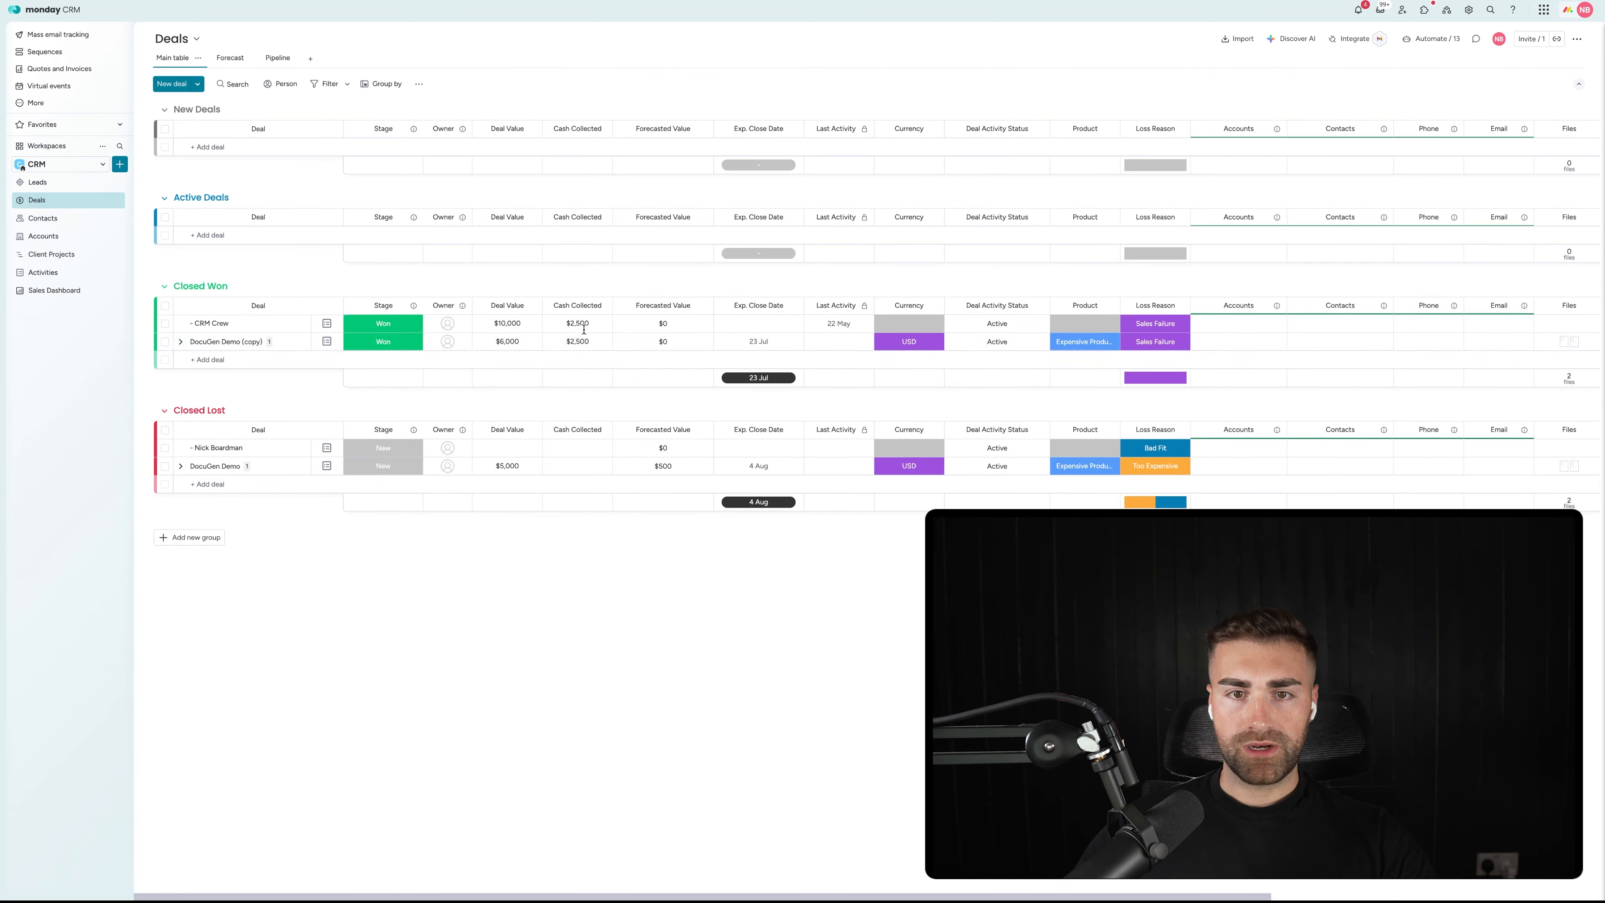
Step: On the Deals board, set the CRM Crew deal's Cash Collected to $1,000 and return to the Sales Dashboard
left_click(579, 323)
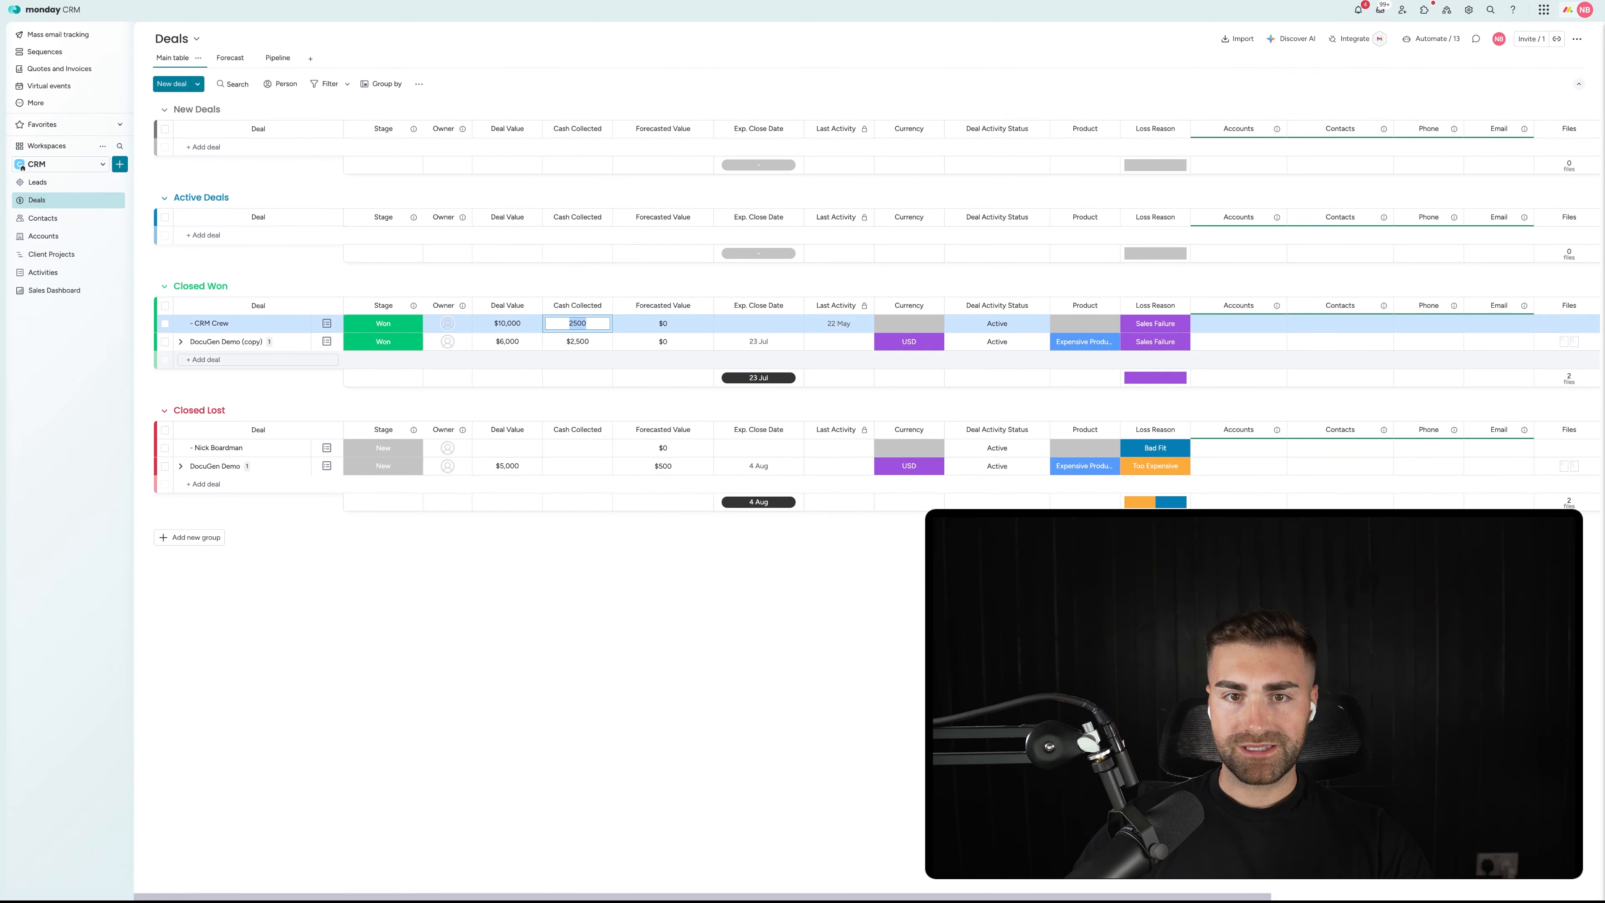
type("1000")
key("Return")
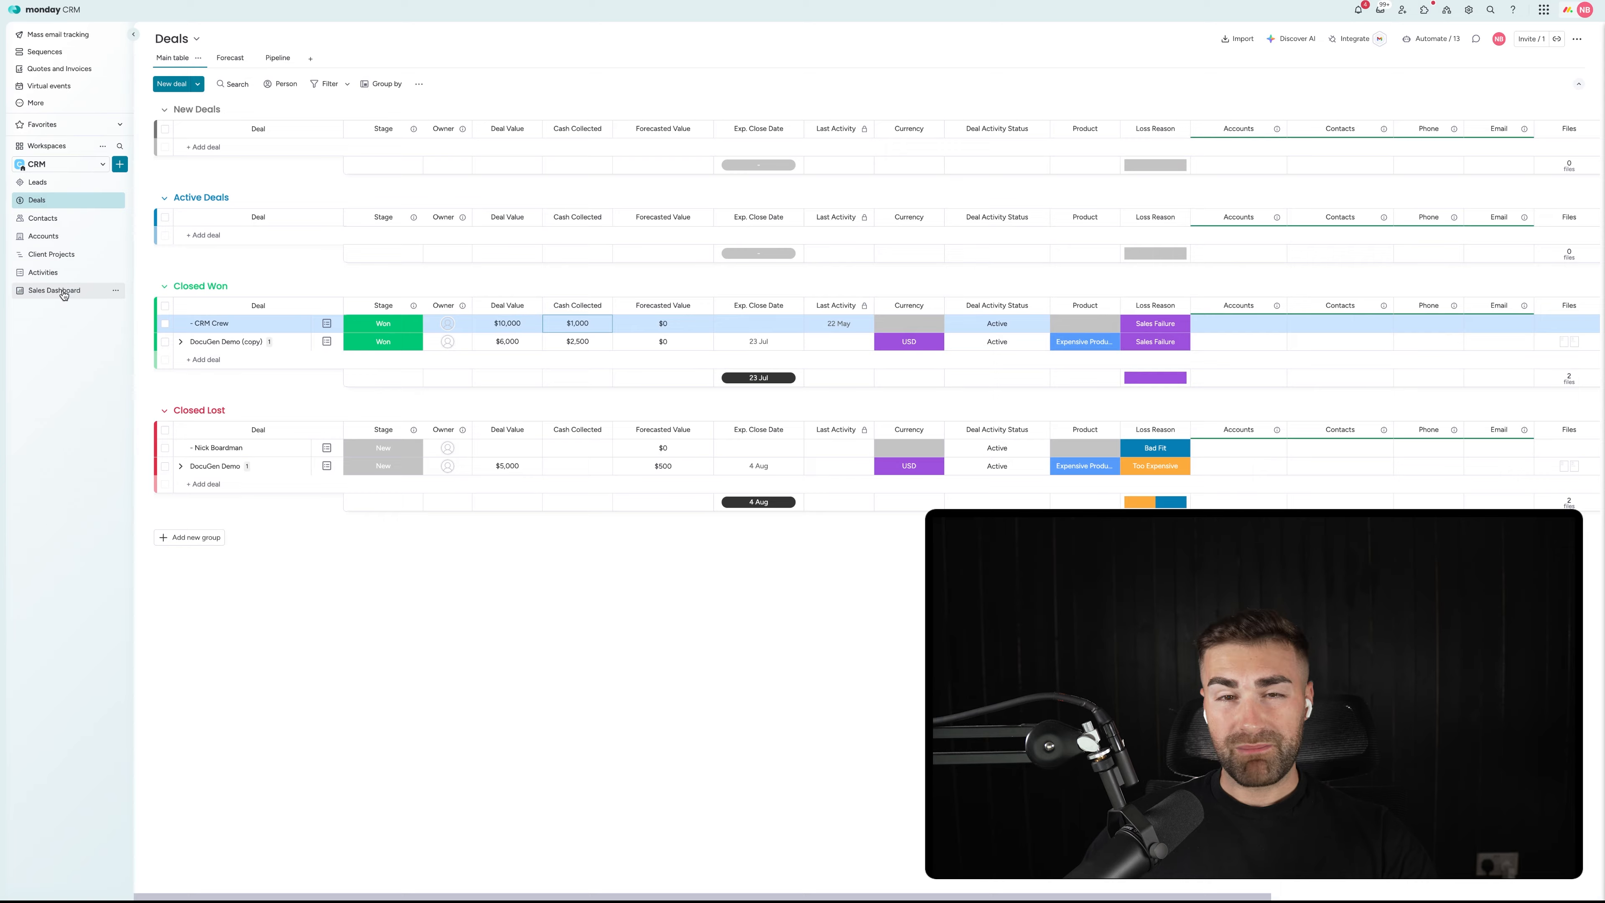
left_click(63, 290)
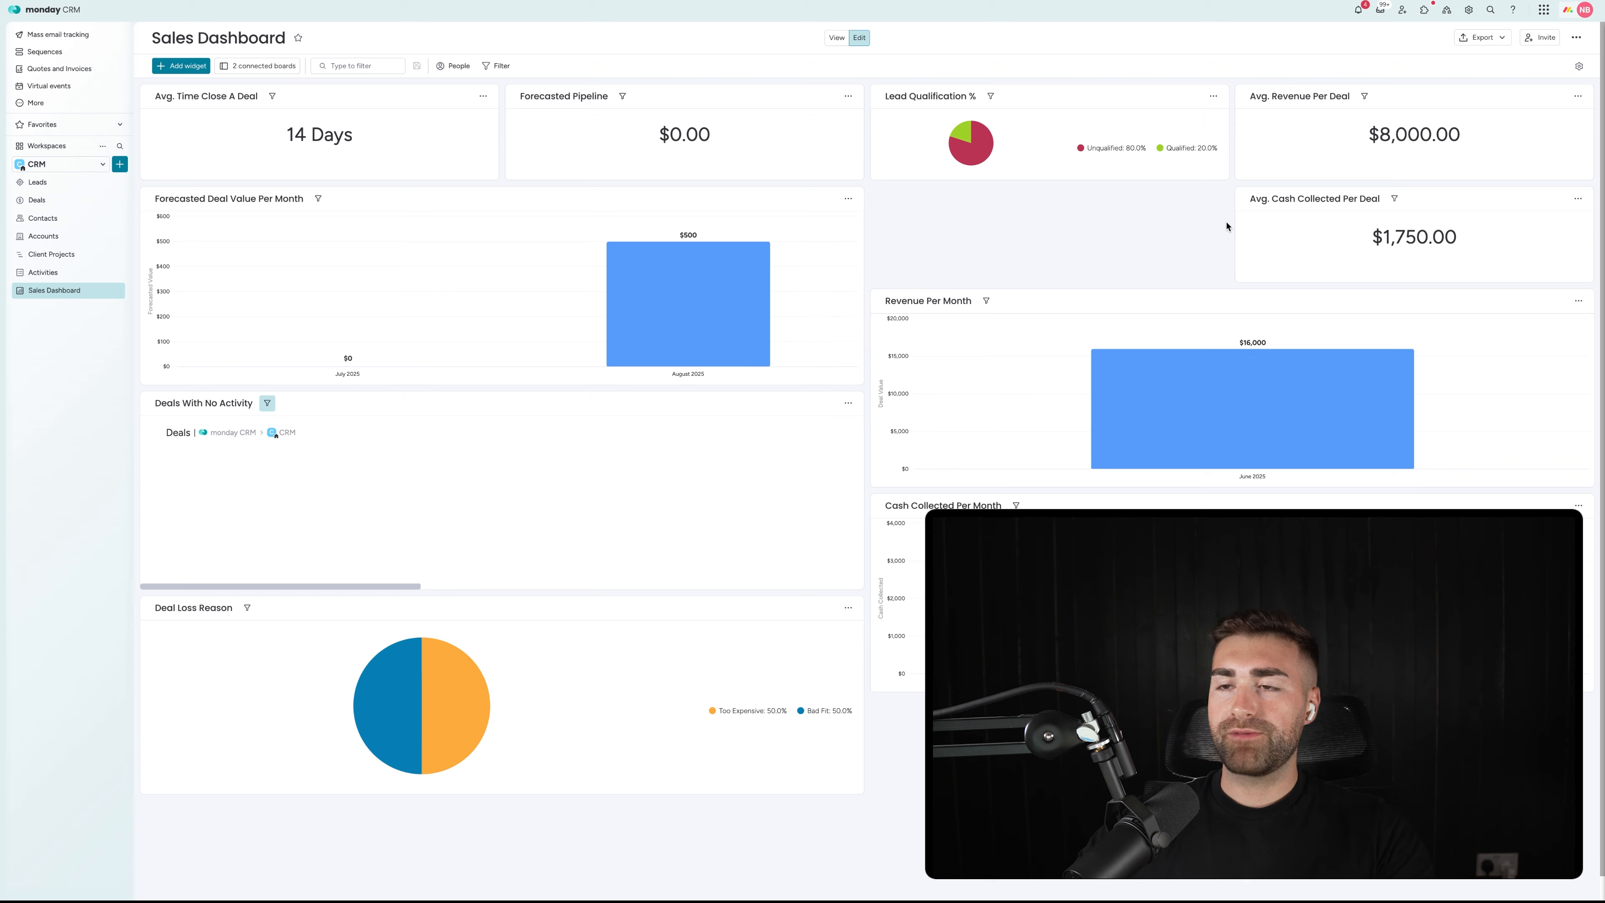
Step: On the Deals board, add a Formula column directly after Cash Collected and reload the board
left_click(56, 198)
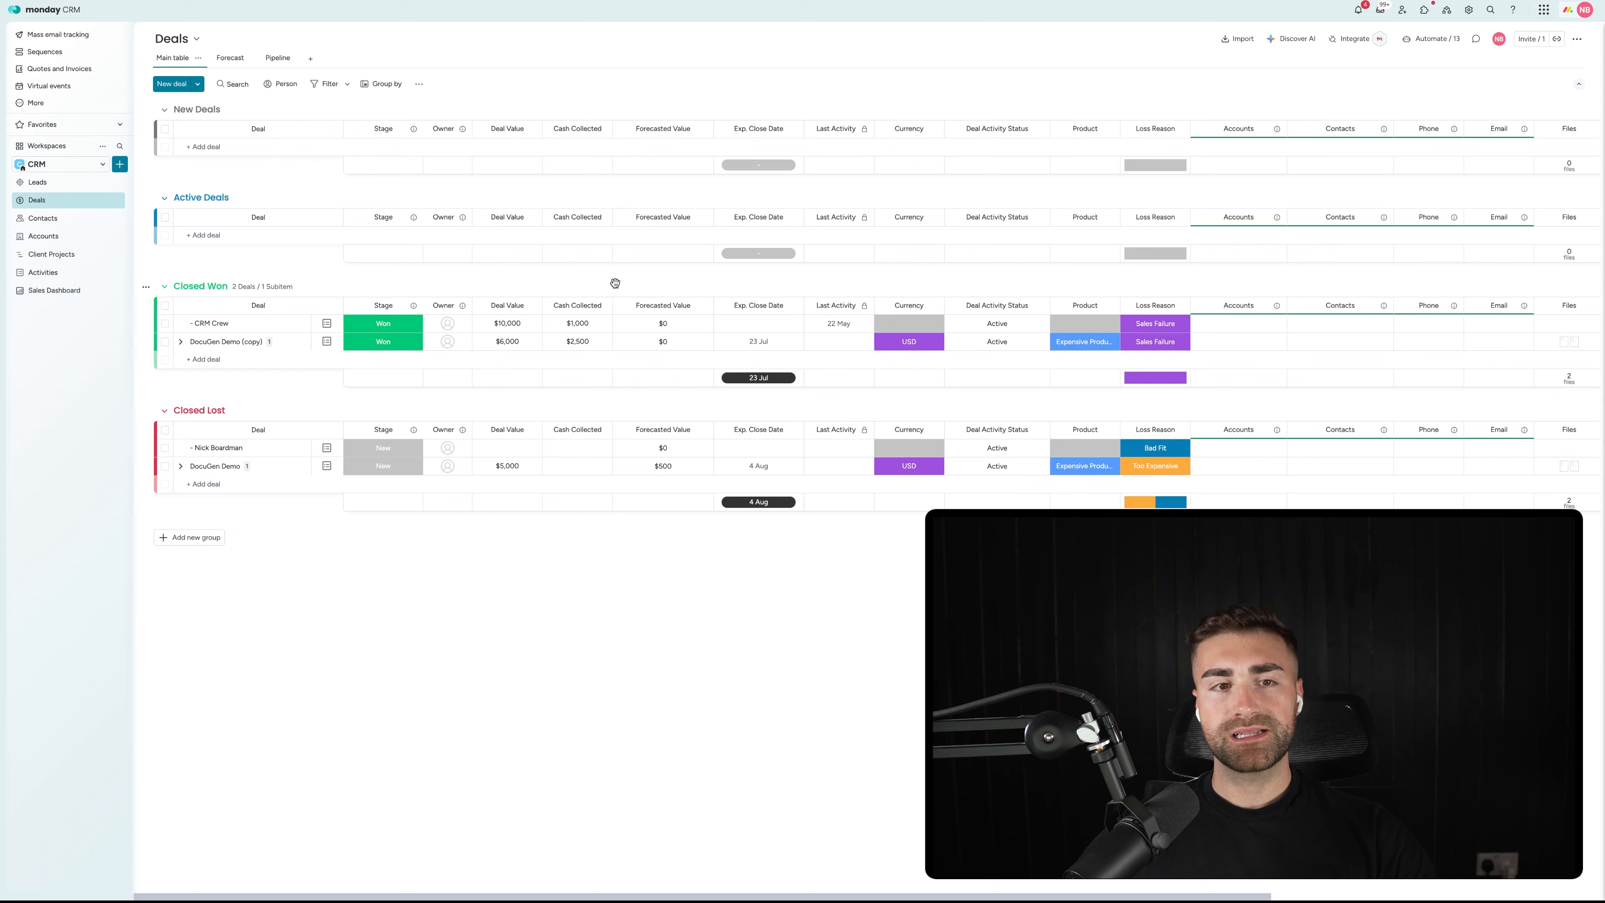
left_click(602, 306)
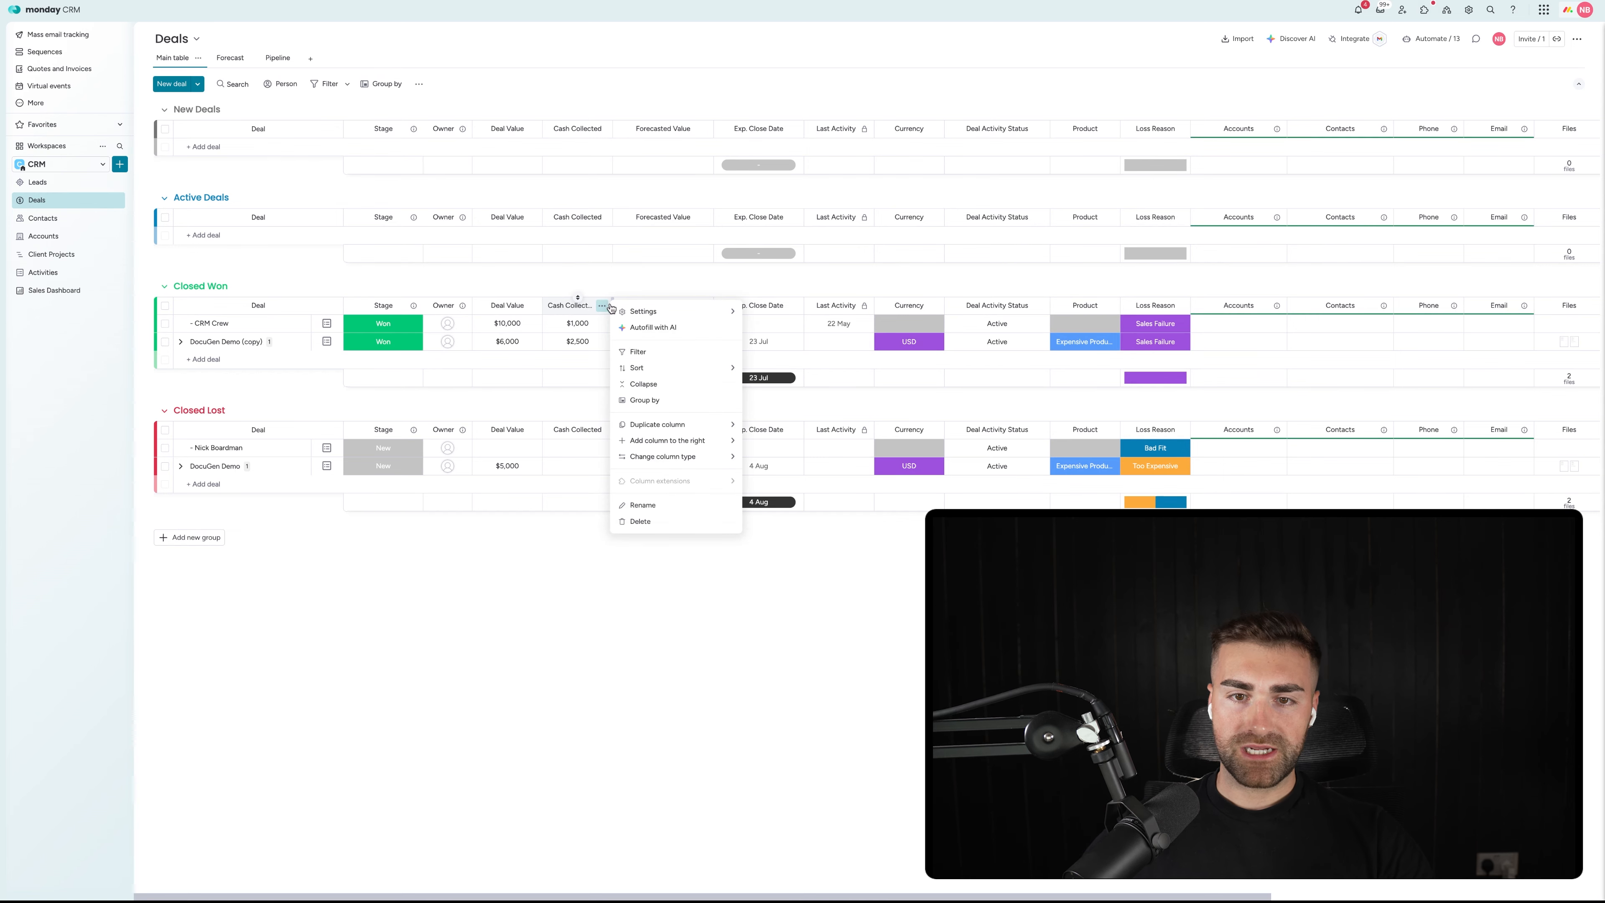
mouse_move(680, 443)
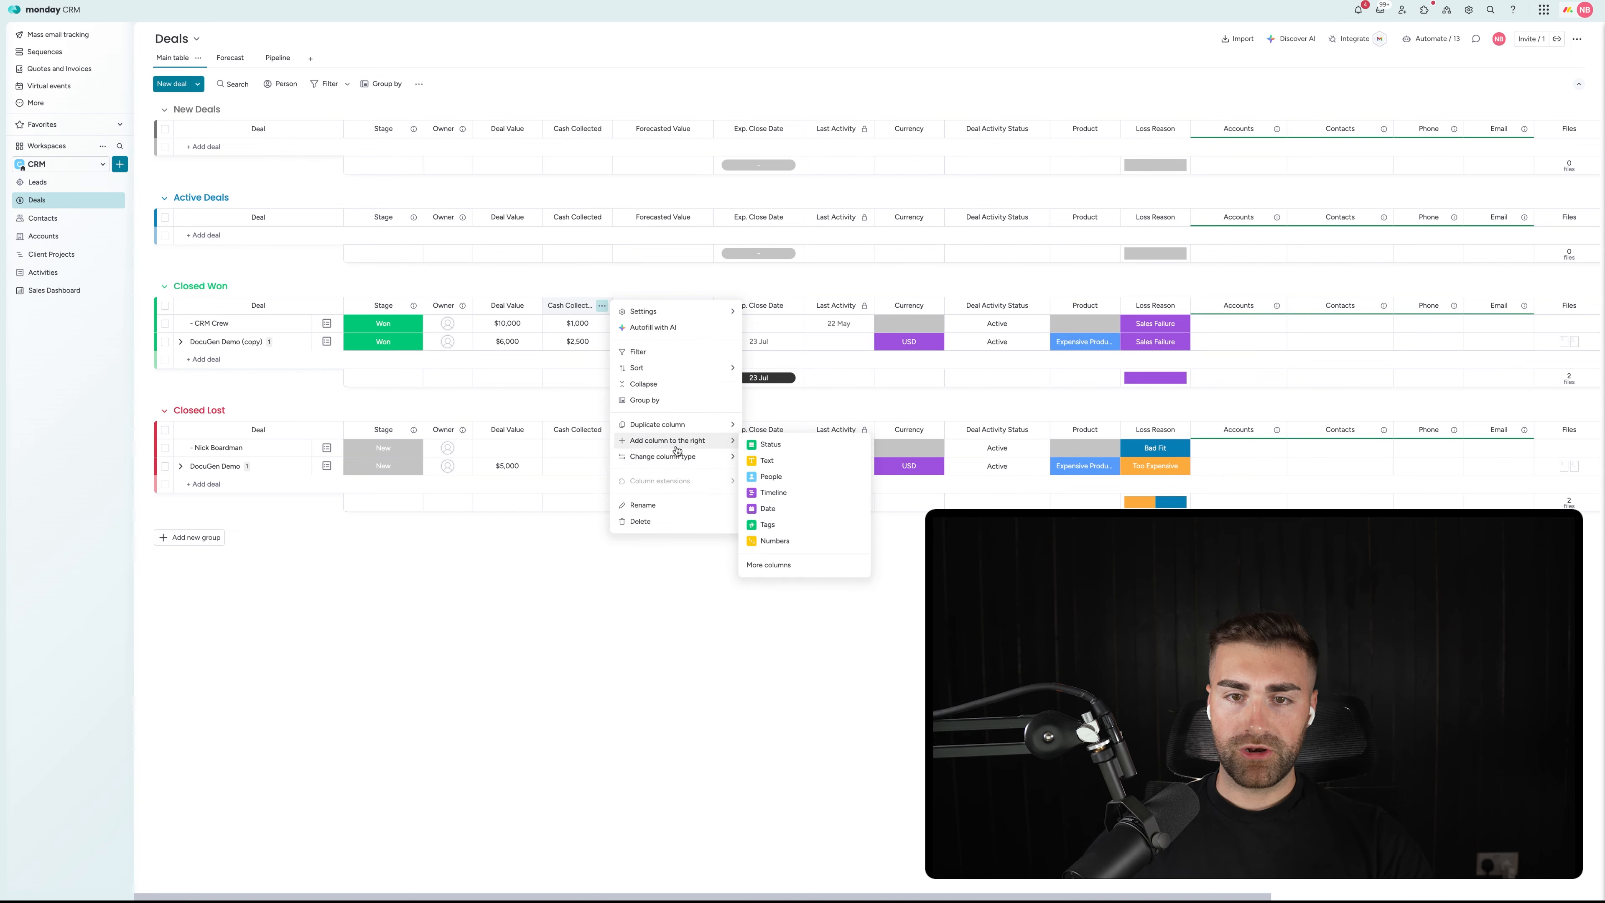
left_click(768, 564)
type("form")
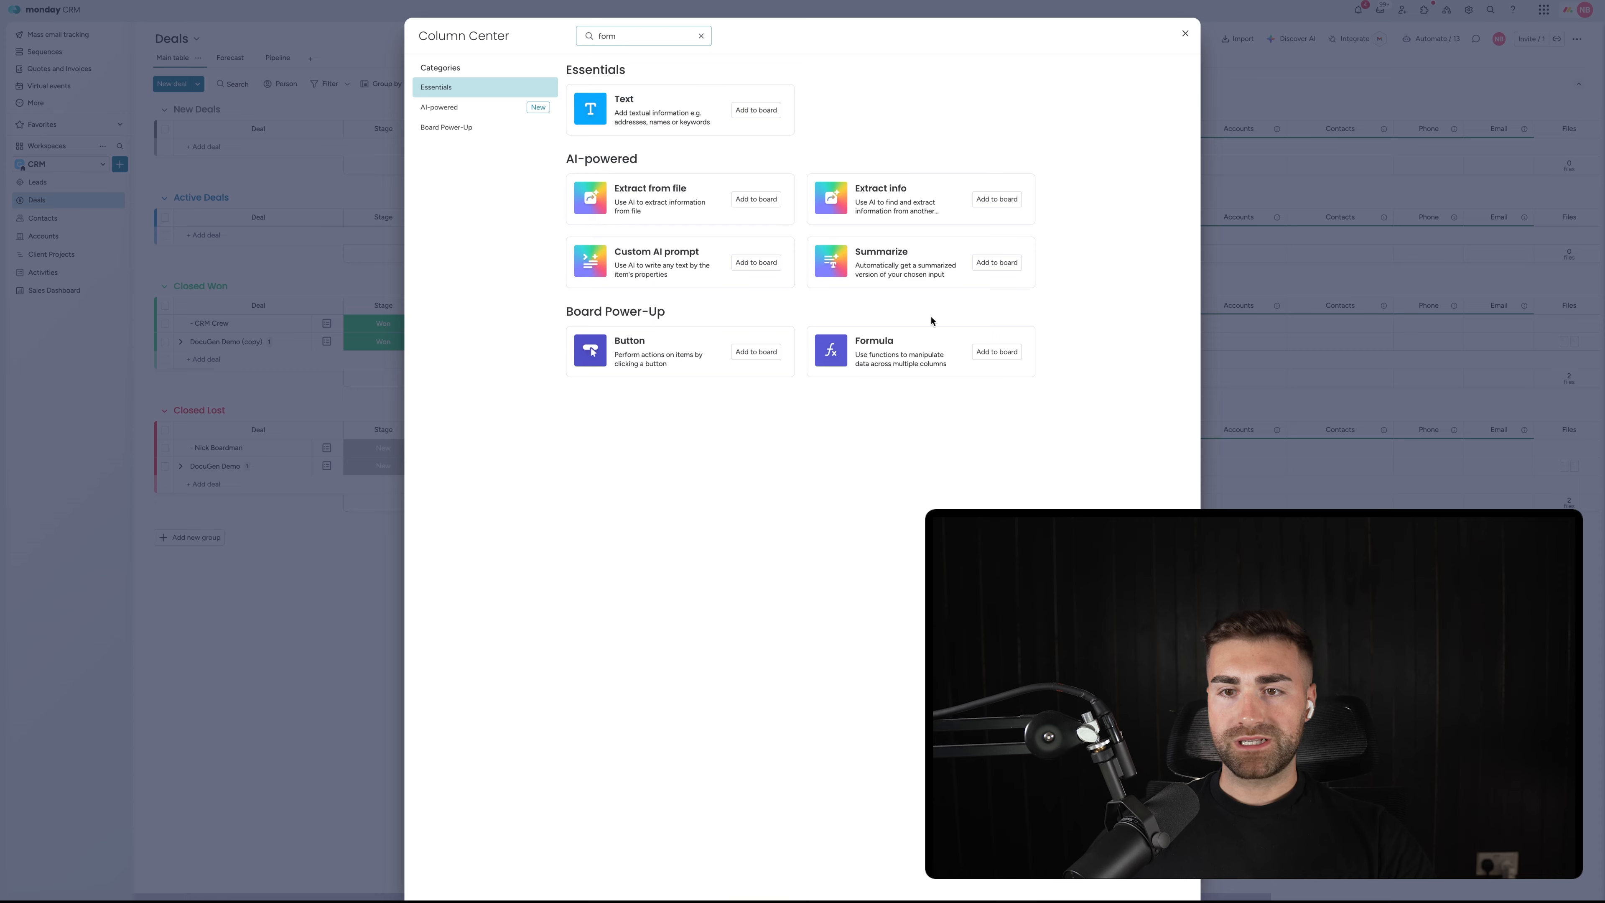
left_click(997, 351)
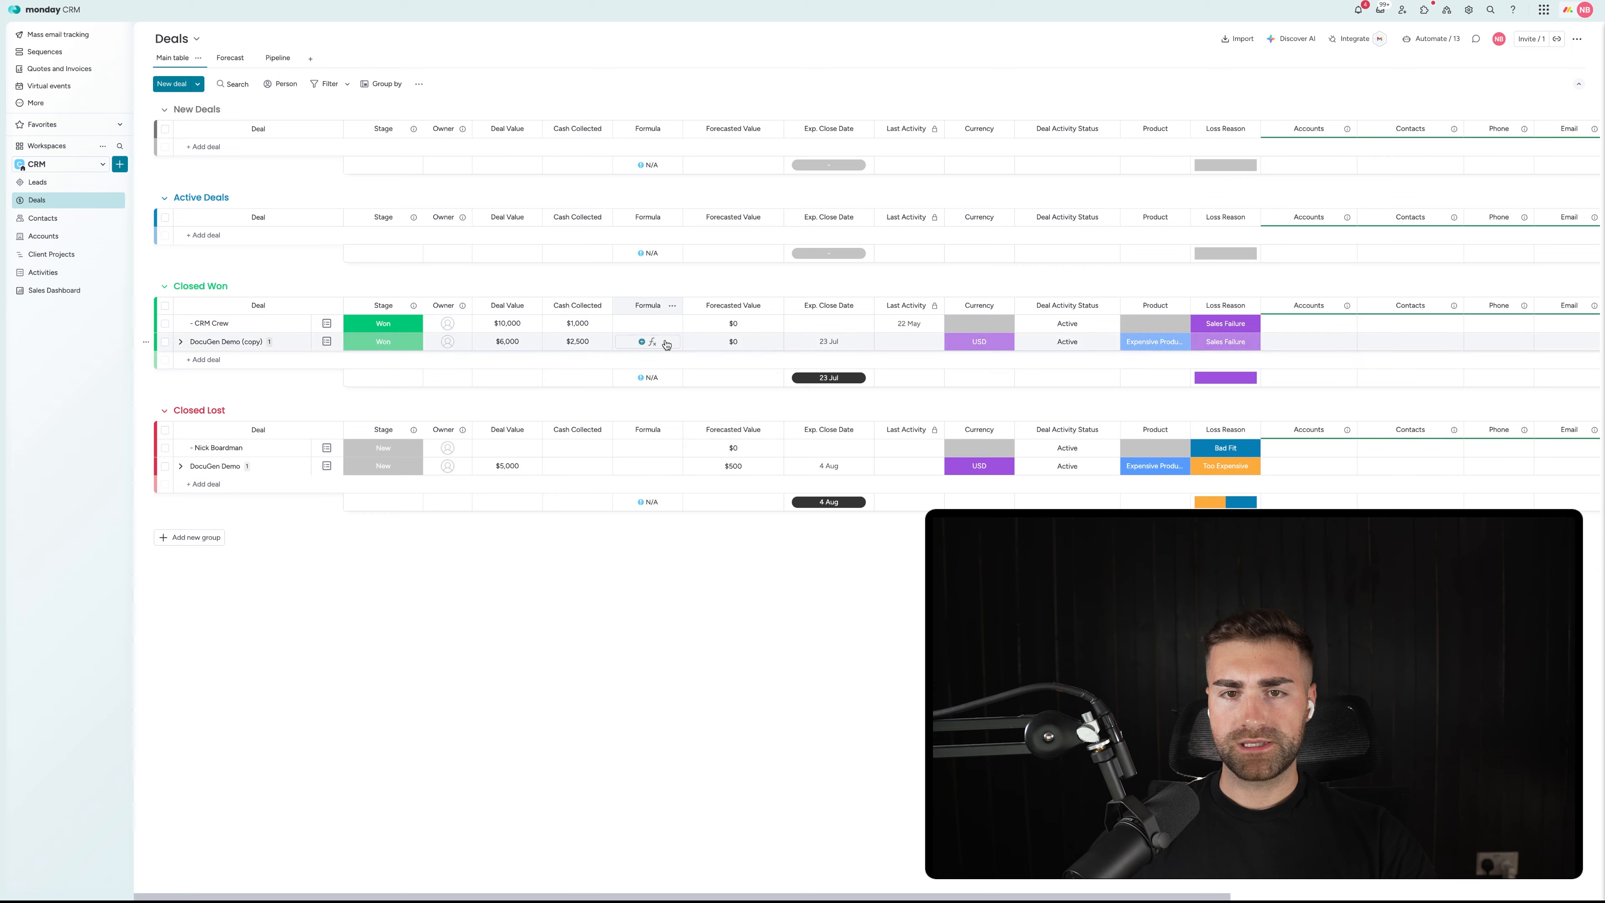
key("super+r")
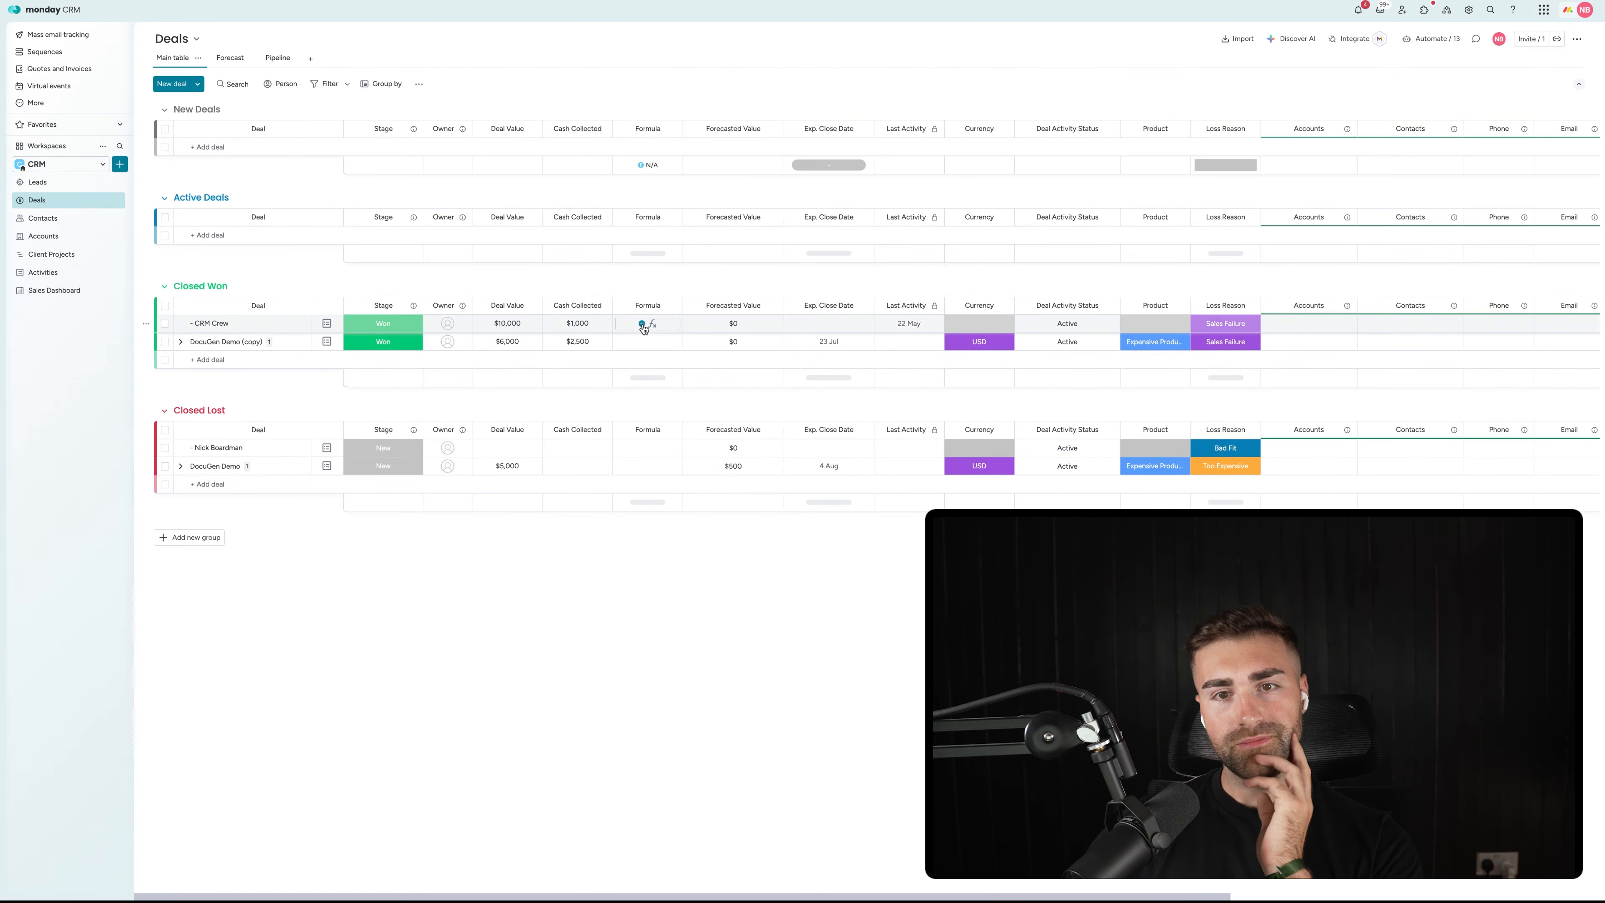
Step: Ask the formula builder's AI assistant to "give me the % difference between the deal value and cash collected"
left_click(645, 329)
left_click(791, 327)
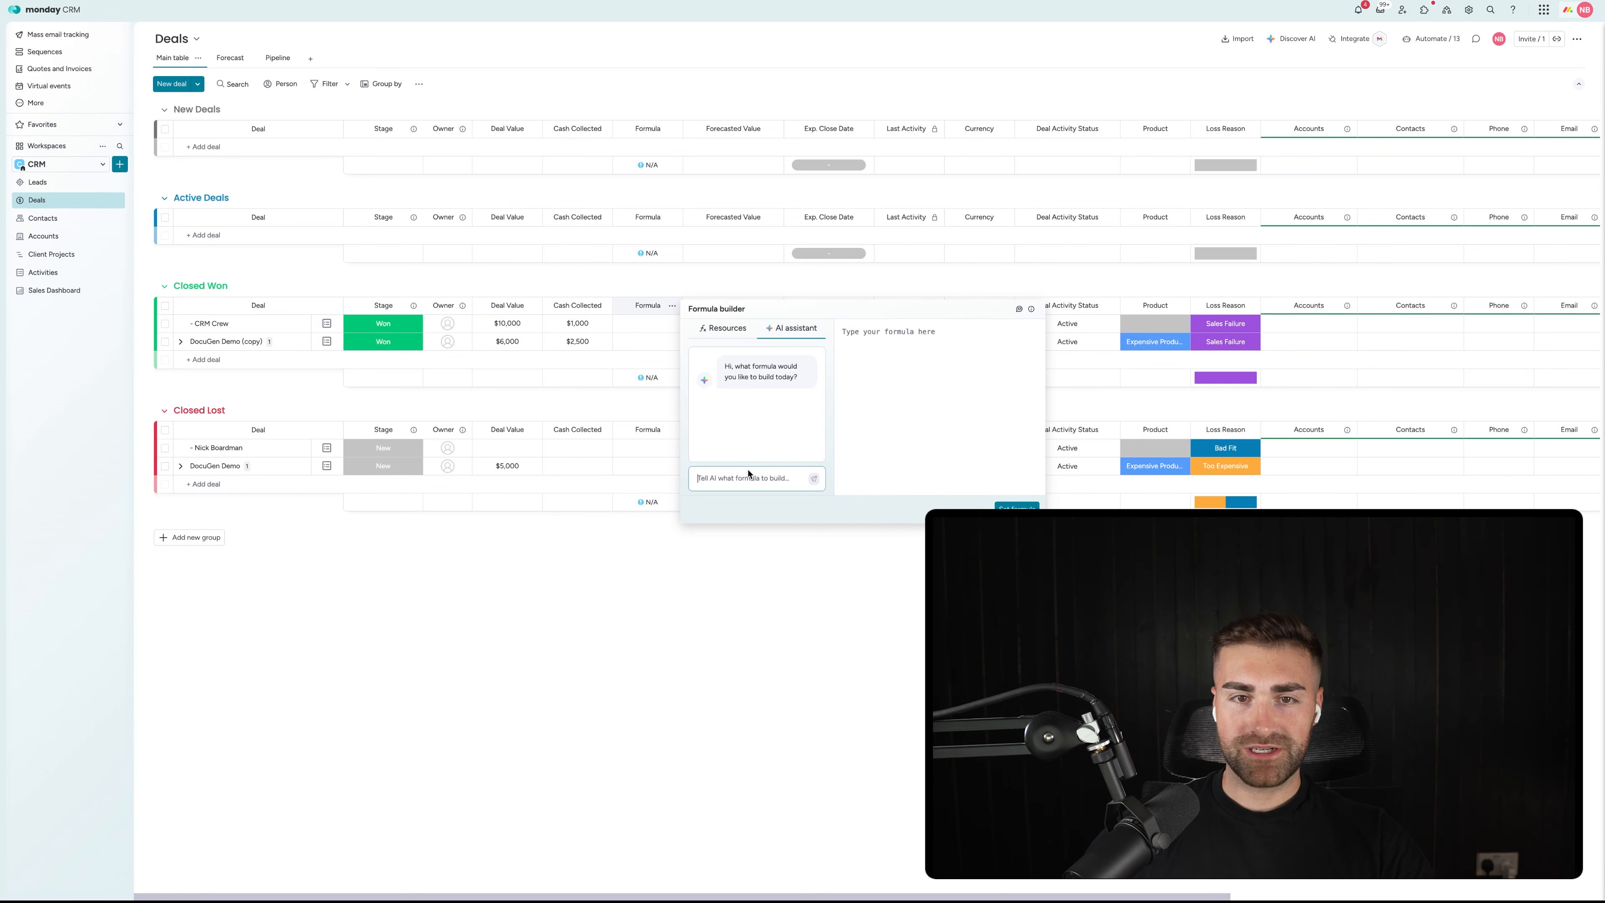
left_click(748, 475)
type("give me")
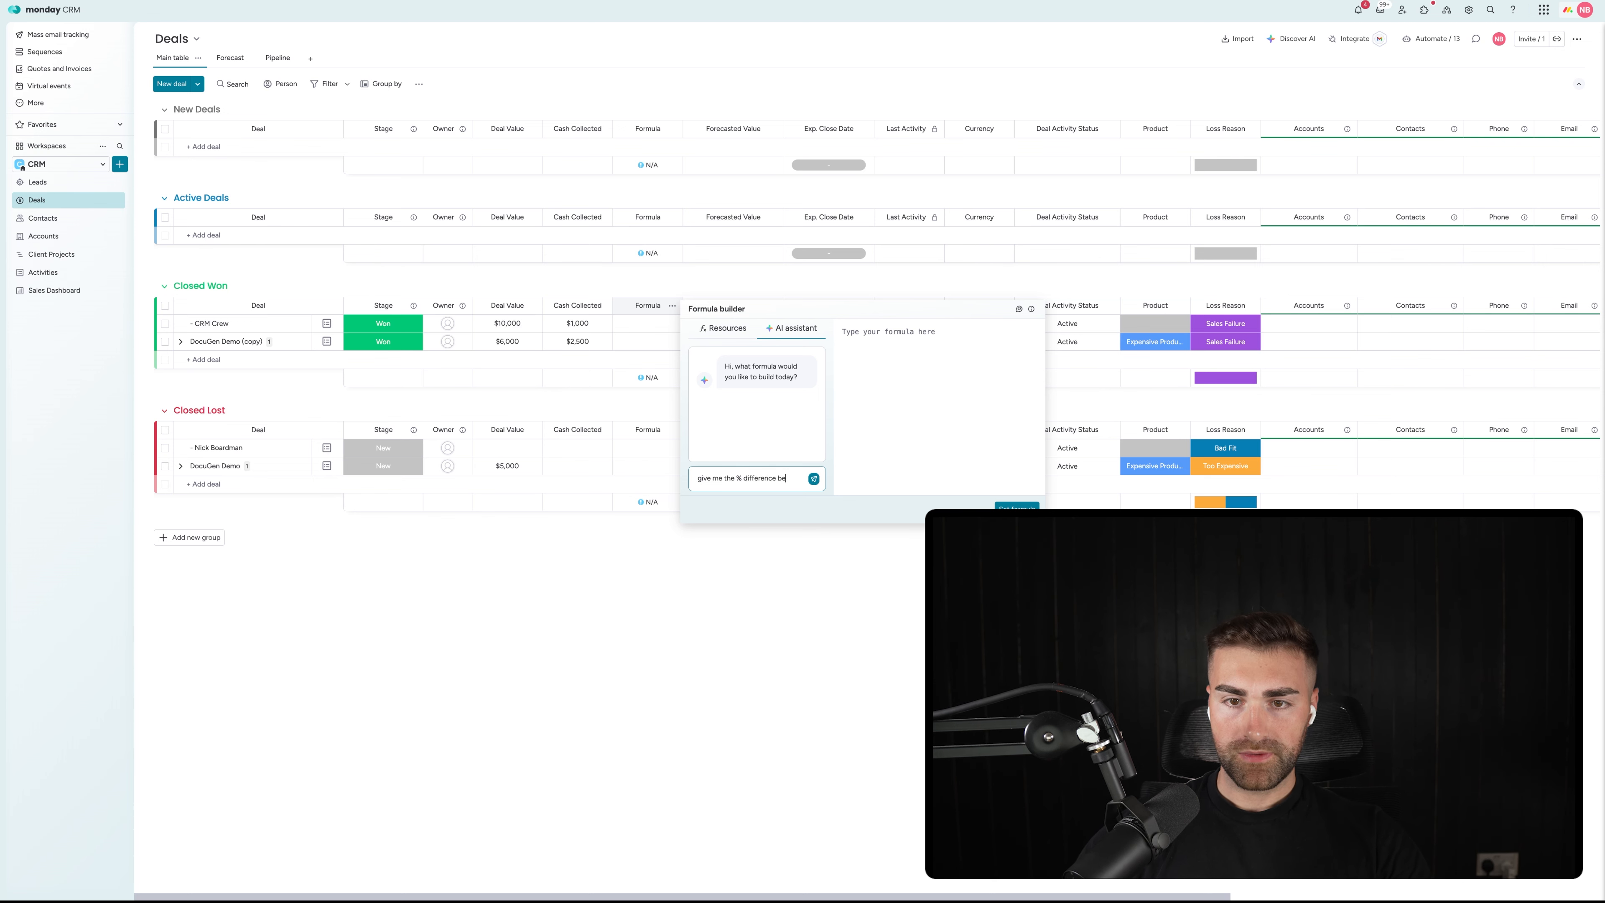
type("the % difference between the deal value and cash collected")
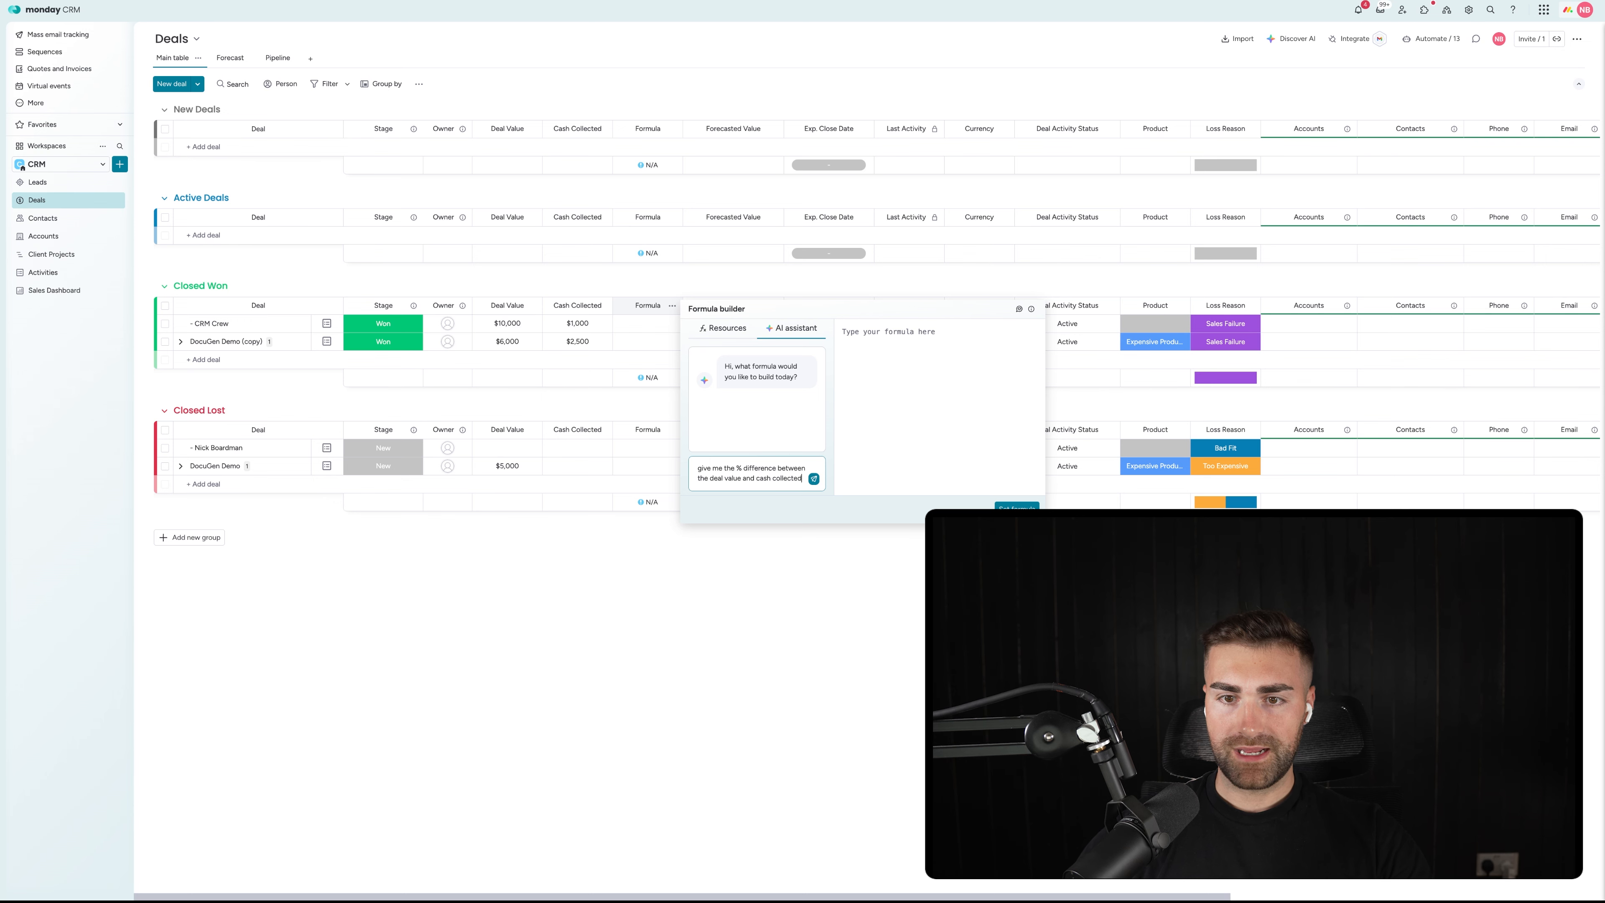
key("Return")
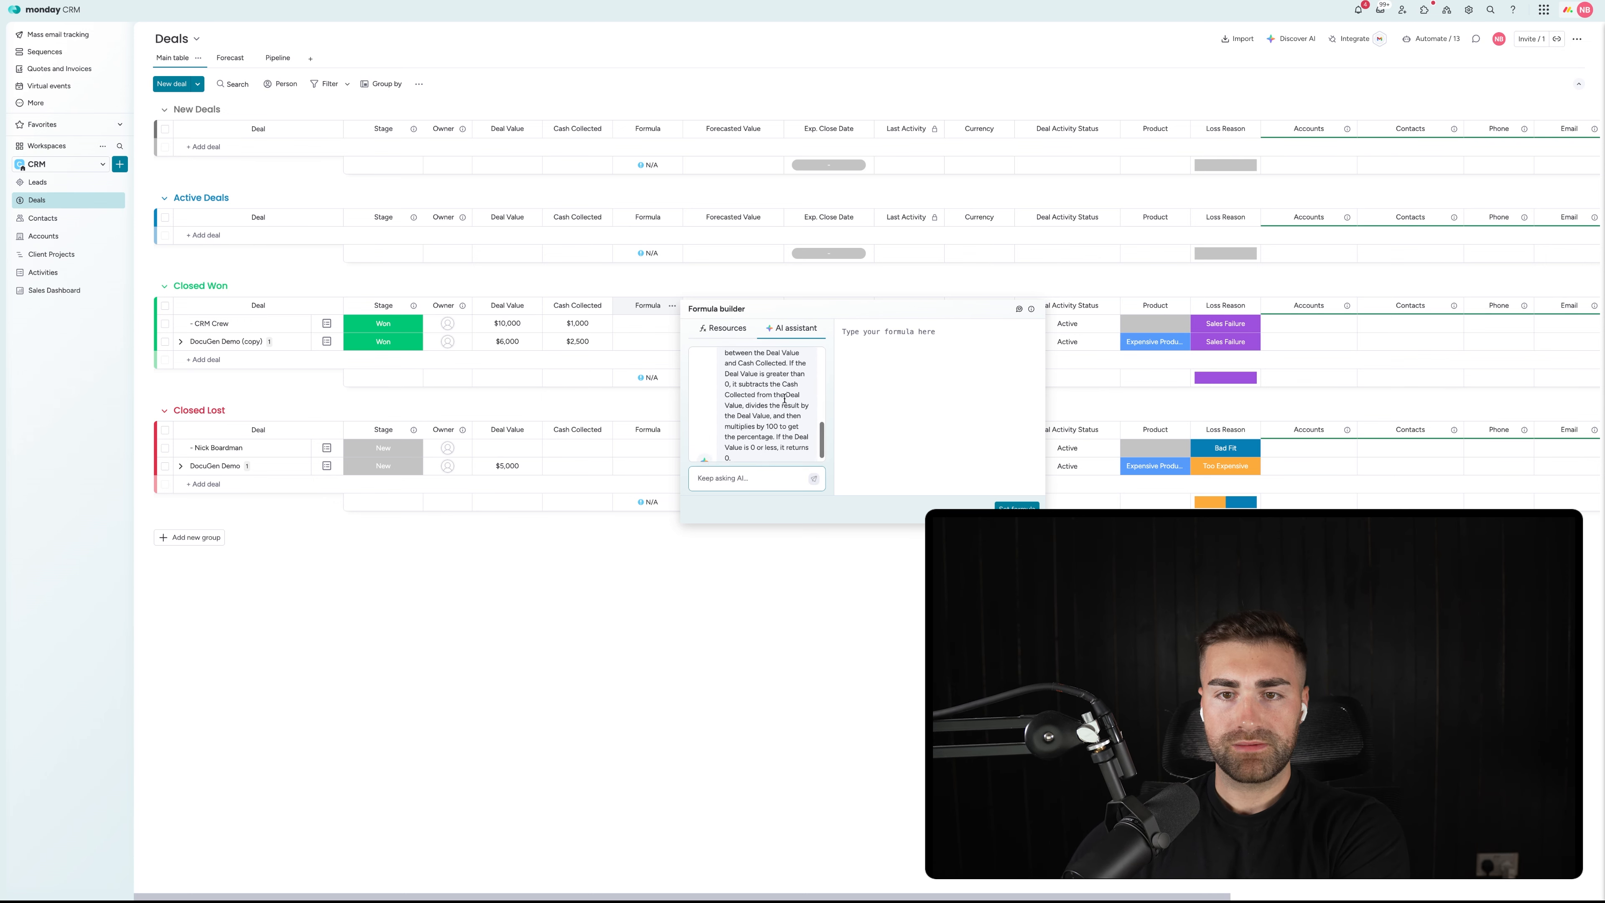
Step: Insert the AI-generated formula IF({Deal Value} > 0, (({Deal Value} - {Cash Collected}) / {Deal Value}) * 100, 0) and apply it to the Formula column
scroll(785, 380, "up", 5)
scroll(798, 451, "down", 3)
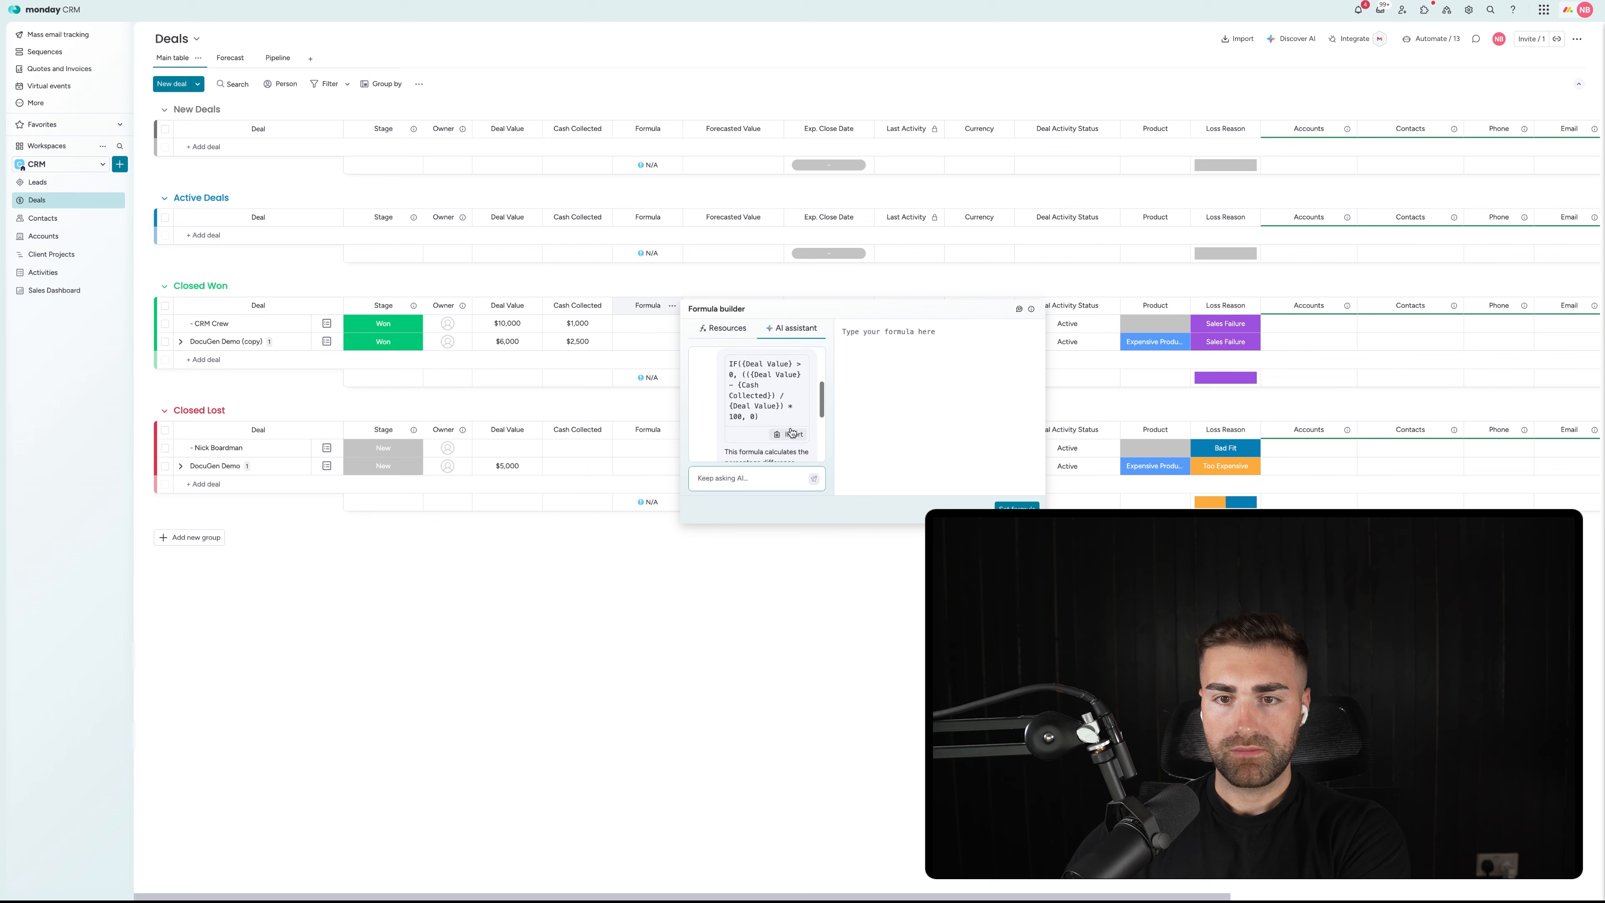
left_click(788, 434)
left_click(1017, 506)
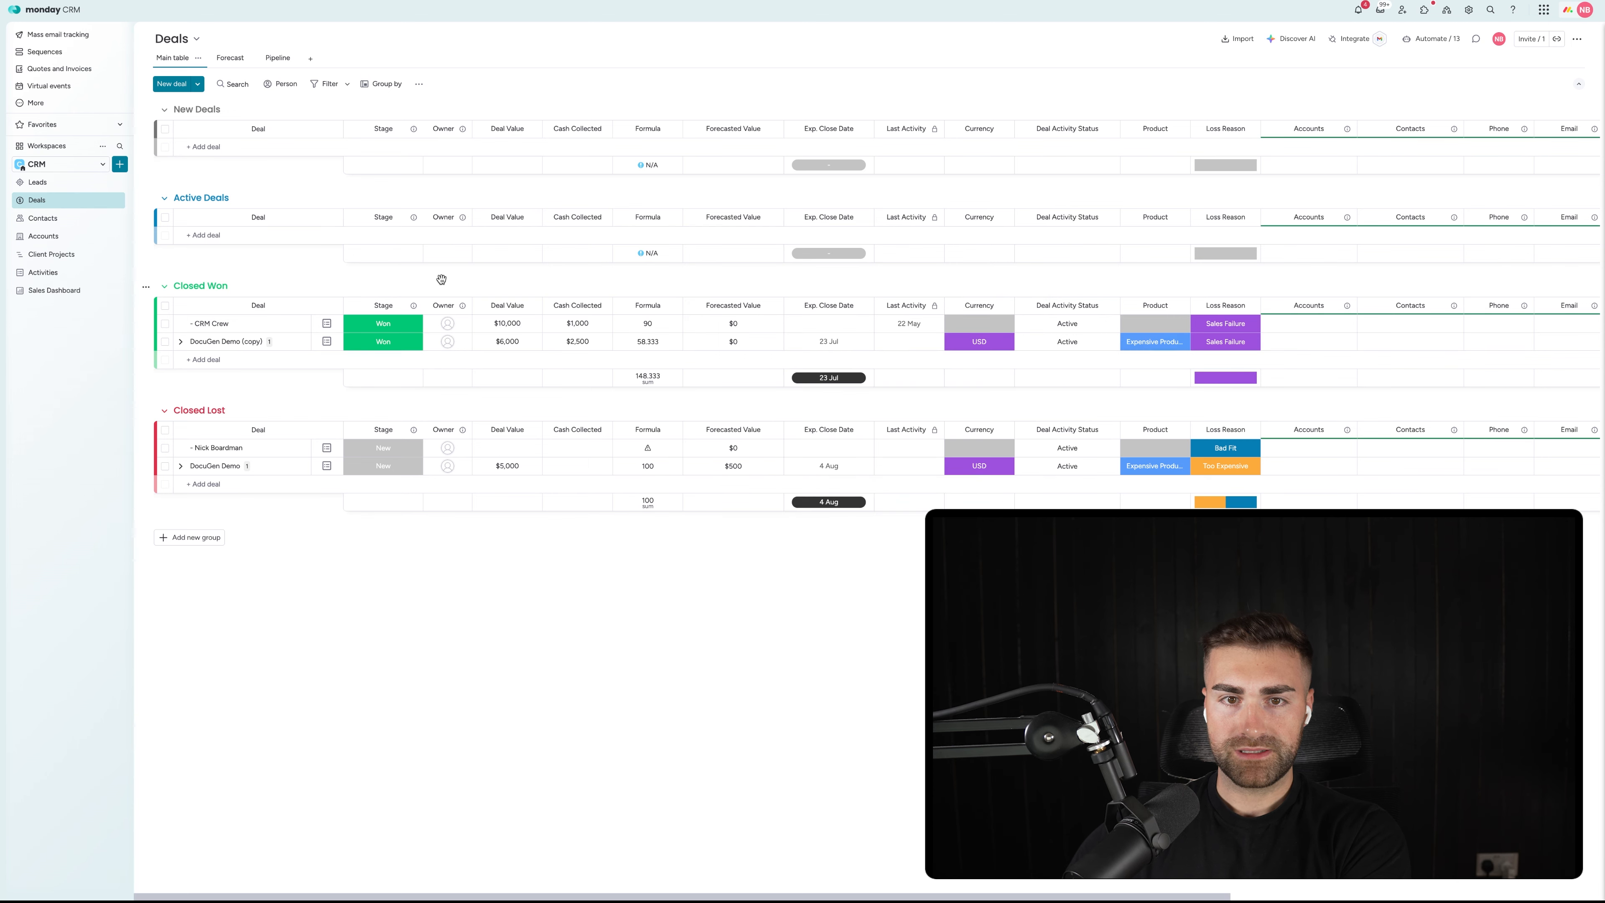
Step: Reopen the Formula column's builder and read the AI assistant's explanation of how the percentage difference is calculated
left_click(657, 331)
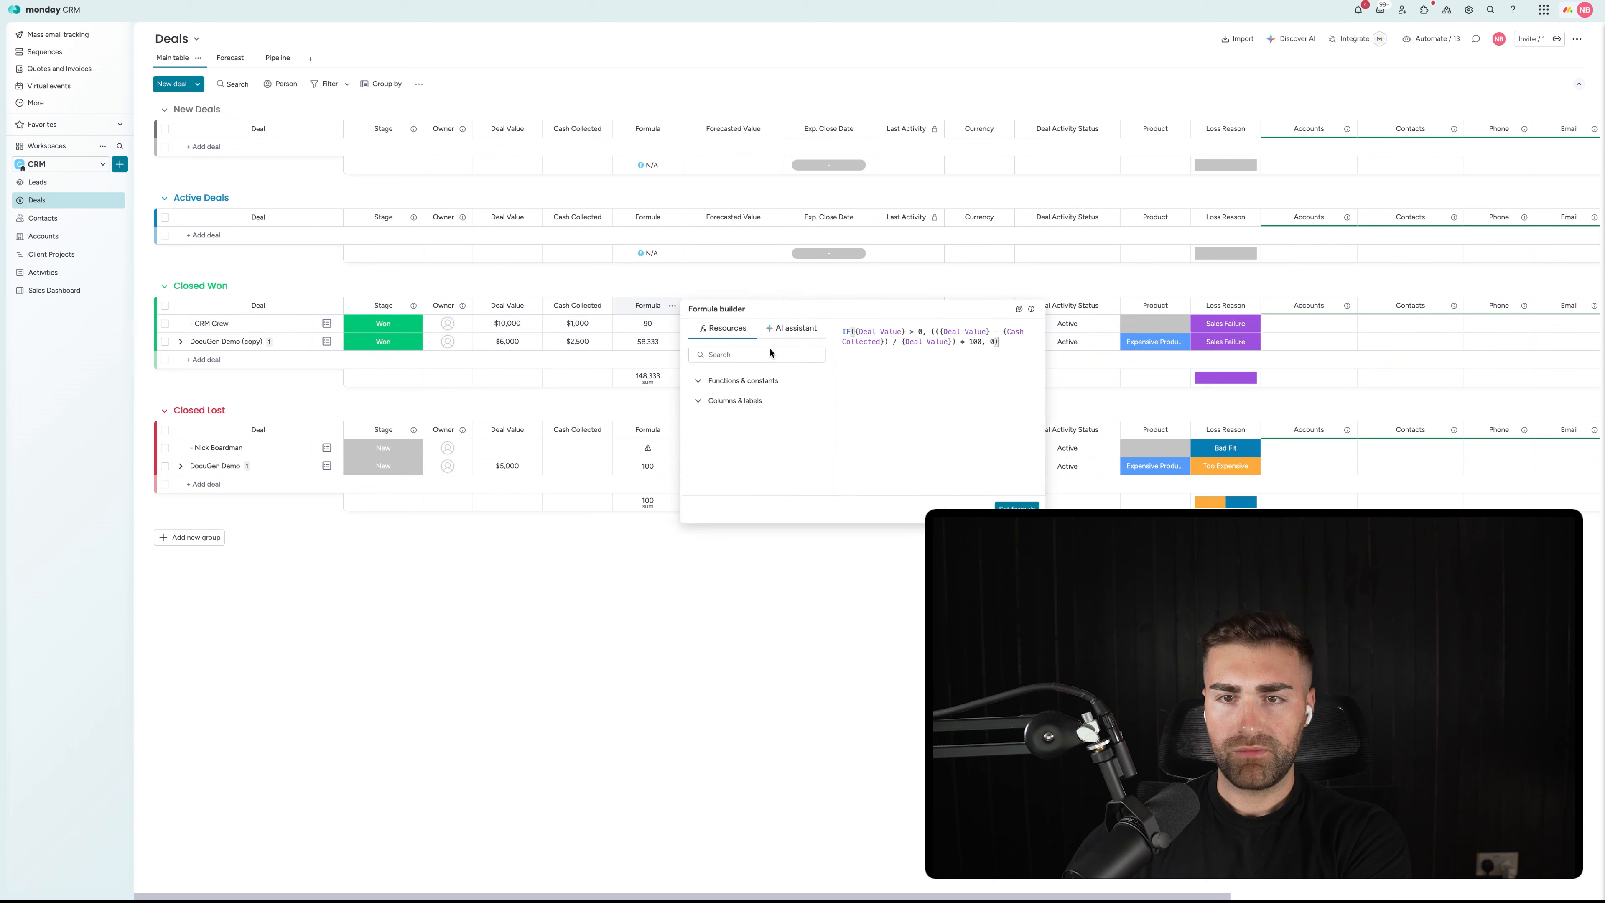
left_click(812, 330)
scroll(785, 416, "down", 3)
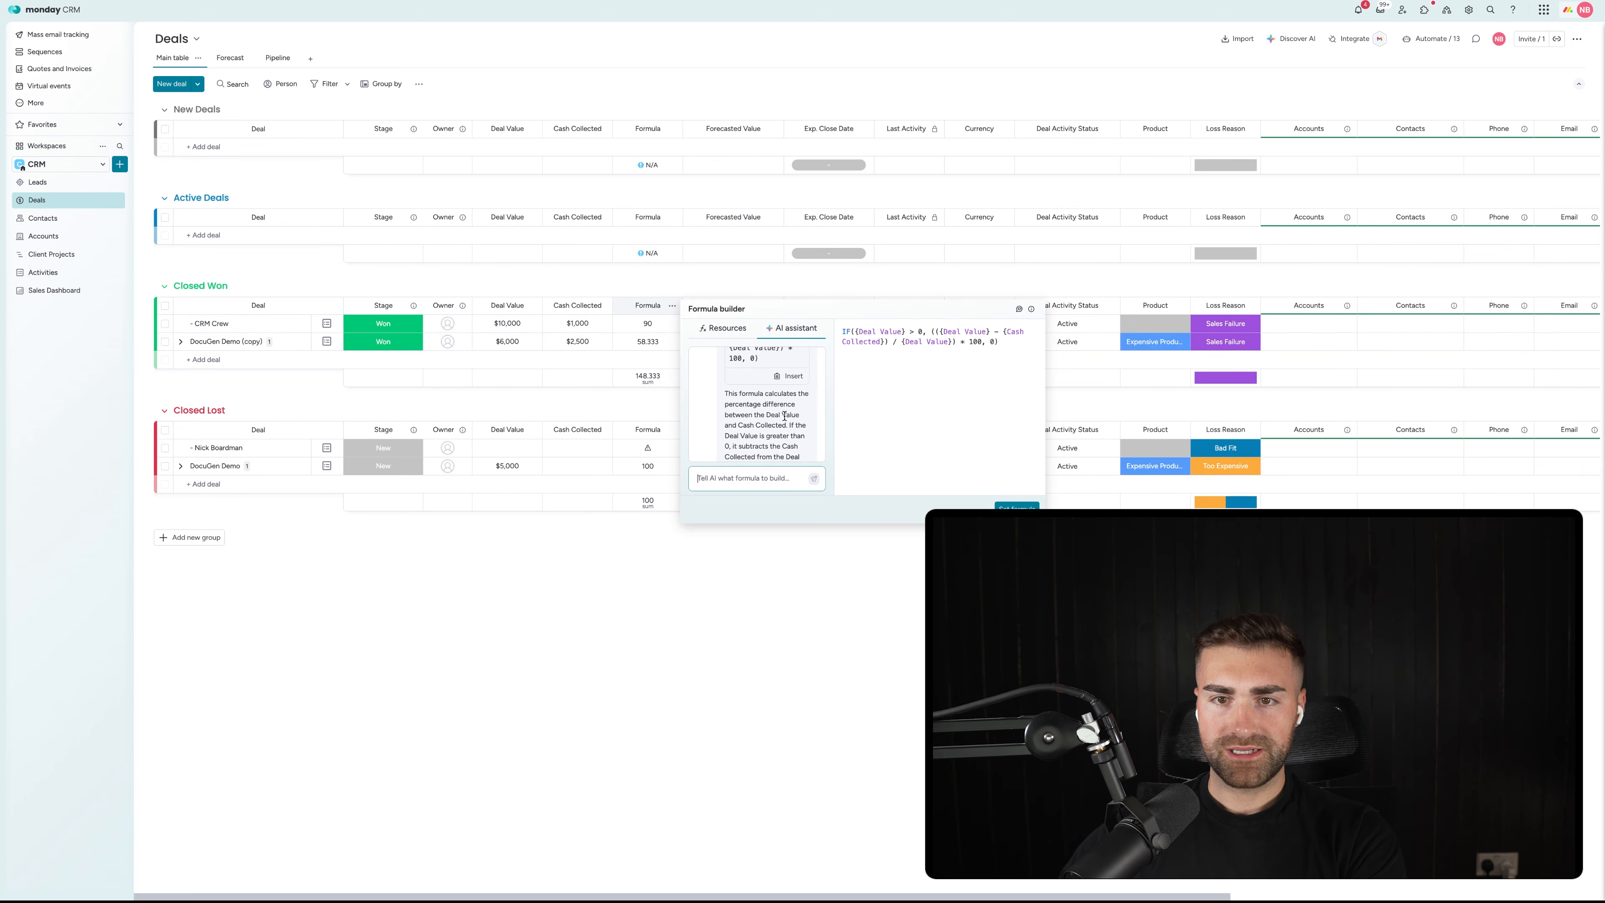
scroll(784, 416, "down", 2)
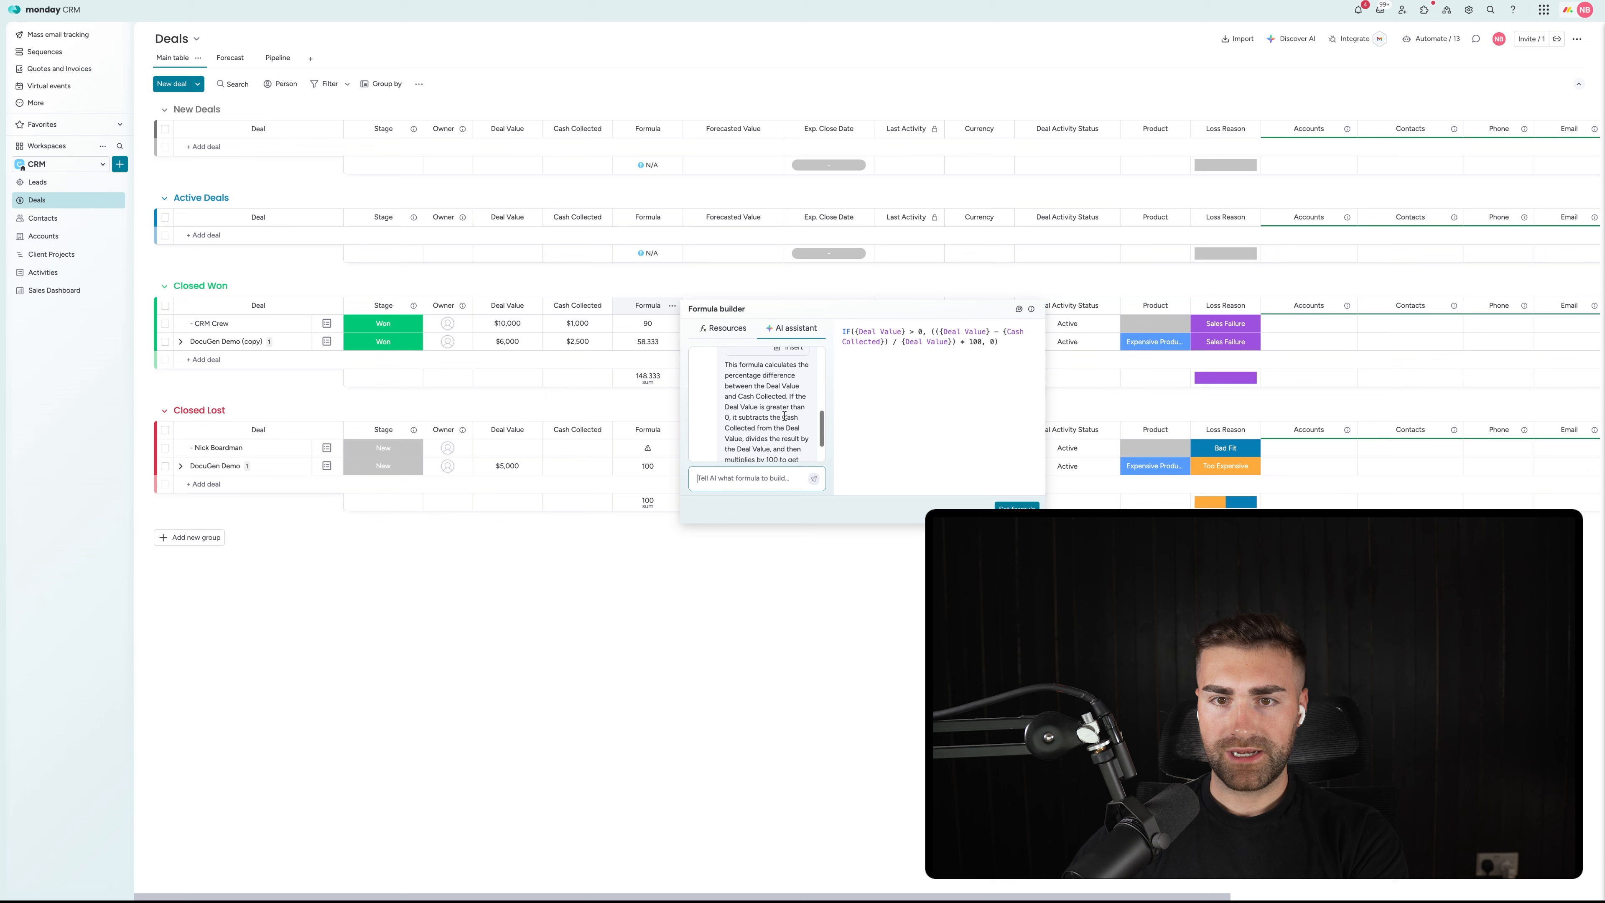
scroll(785, 419, "down", 1)
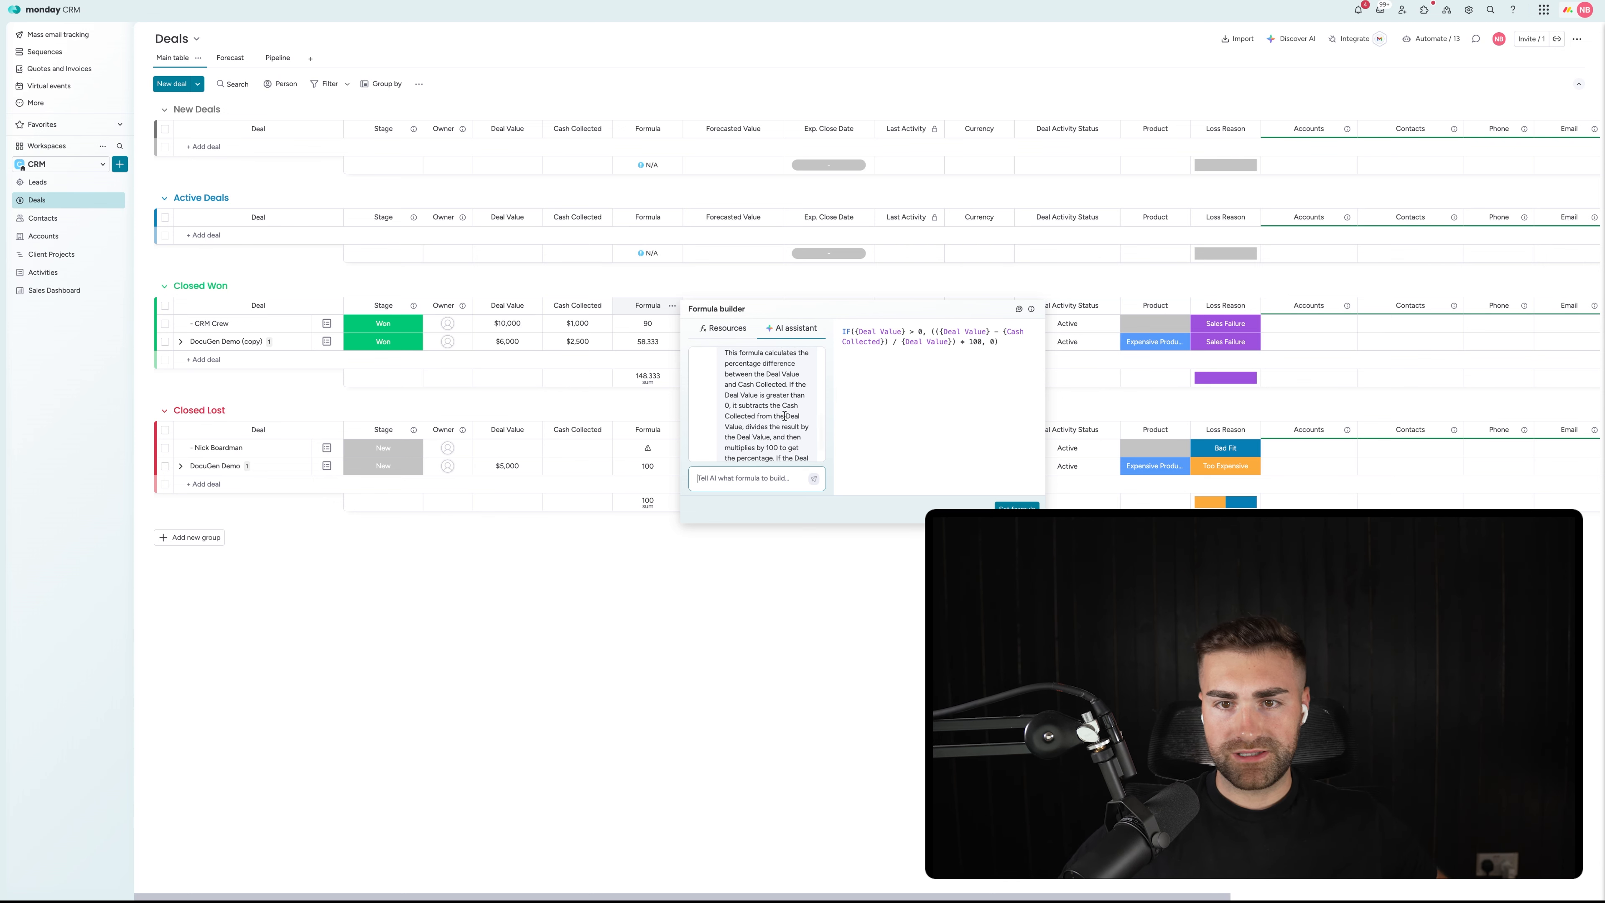
scroll(784, 415, "down", 1)
scroll(785, 416, "down", 1)
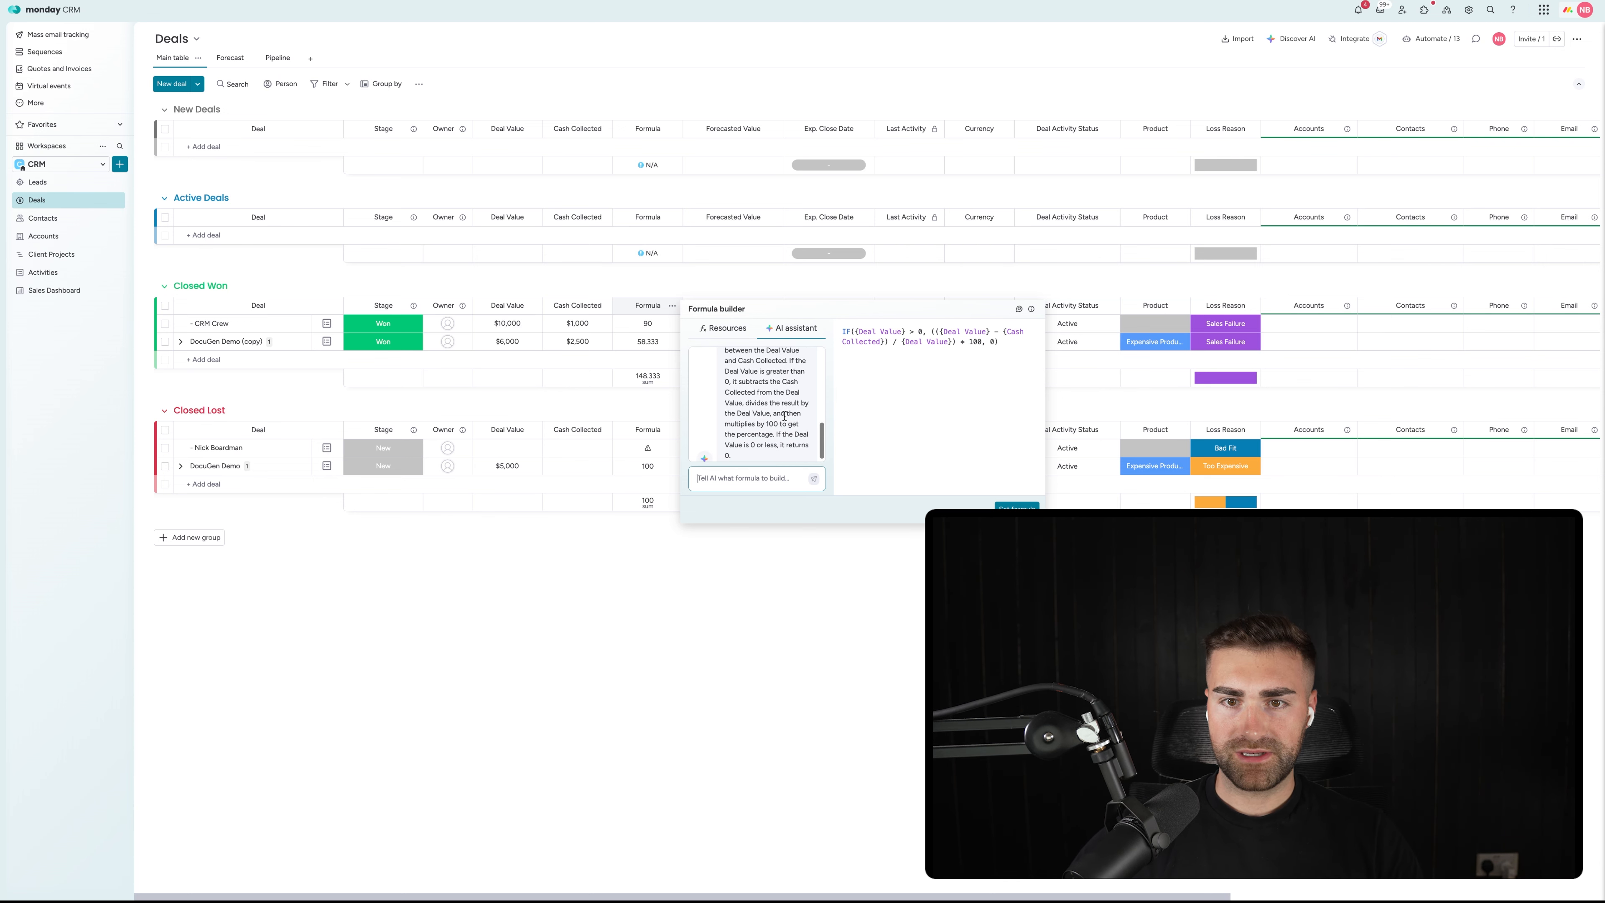
scroll(784, 415, "down", 1)
type("no")
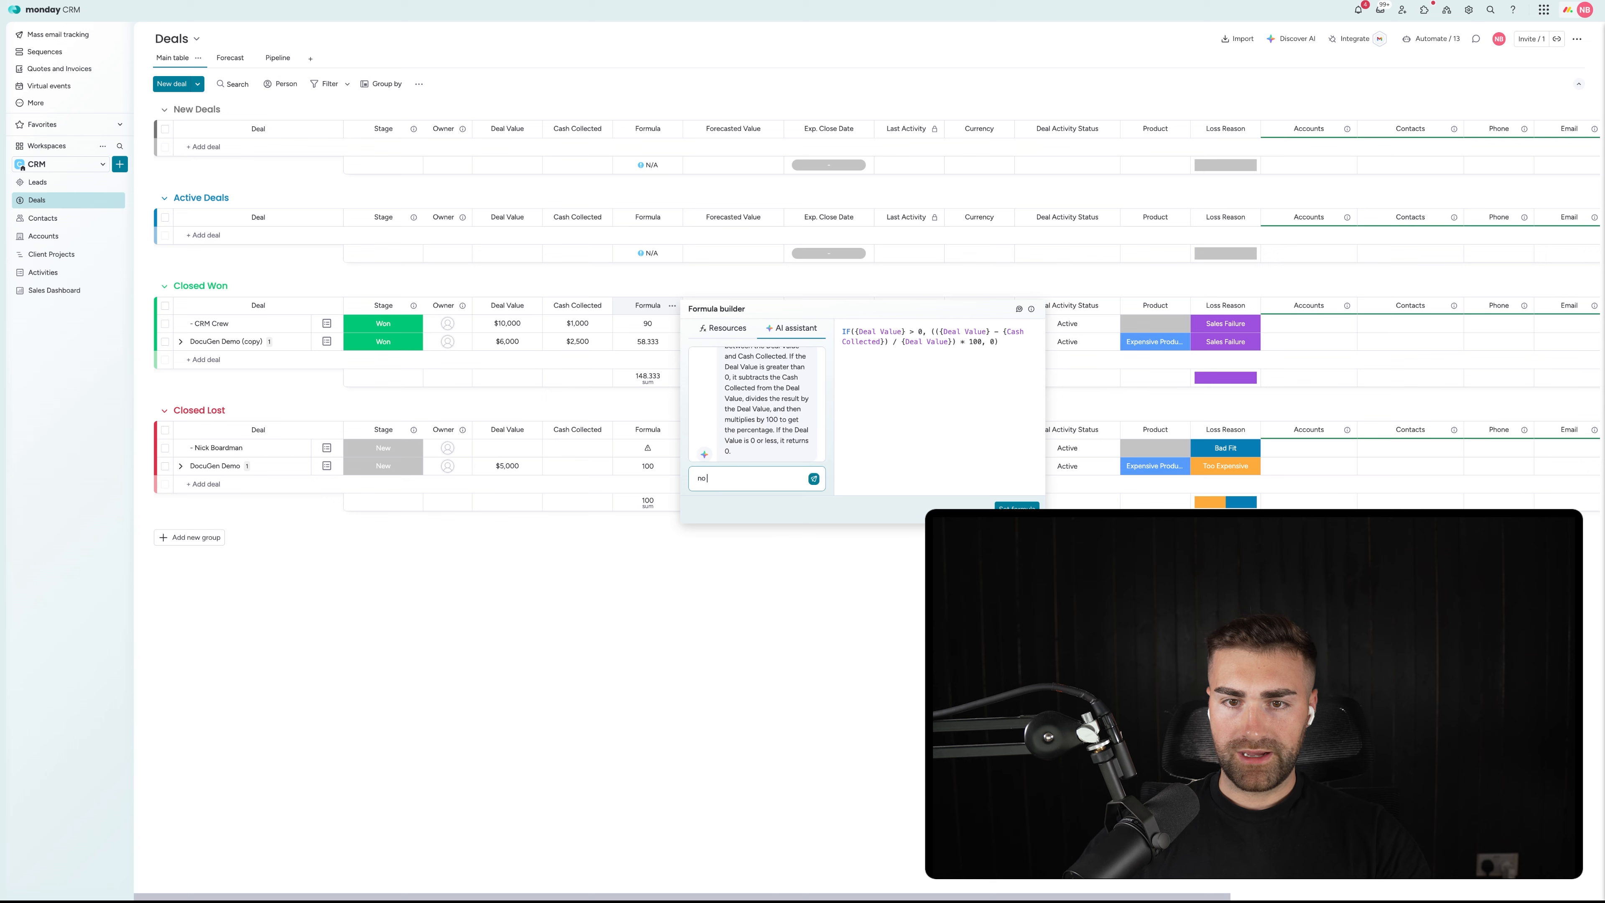
type(" i need the")
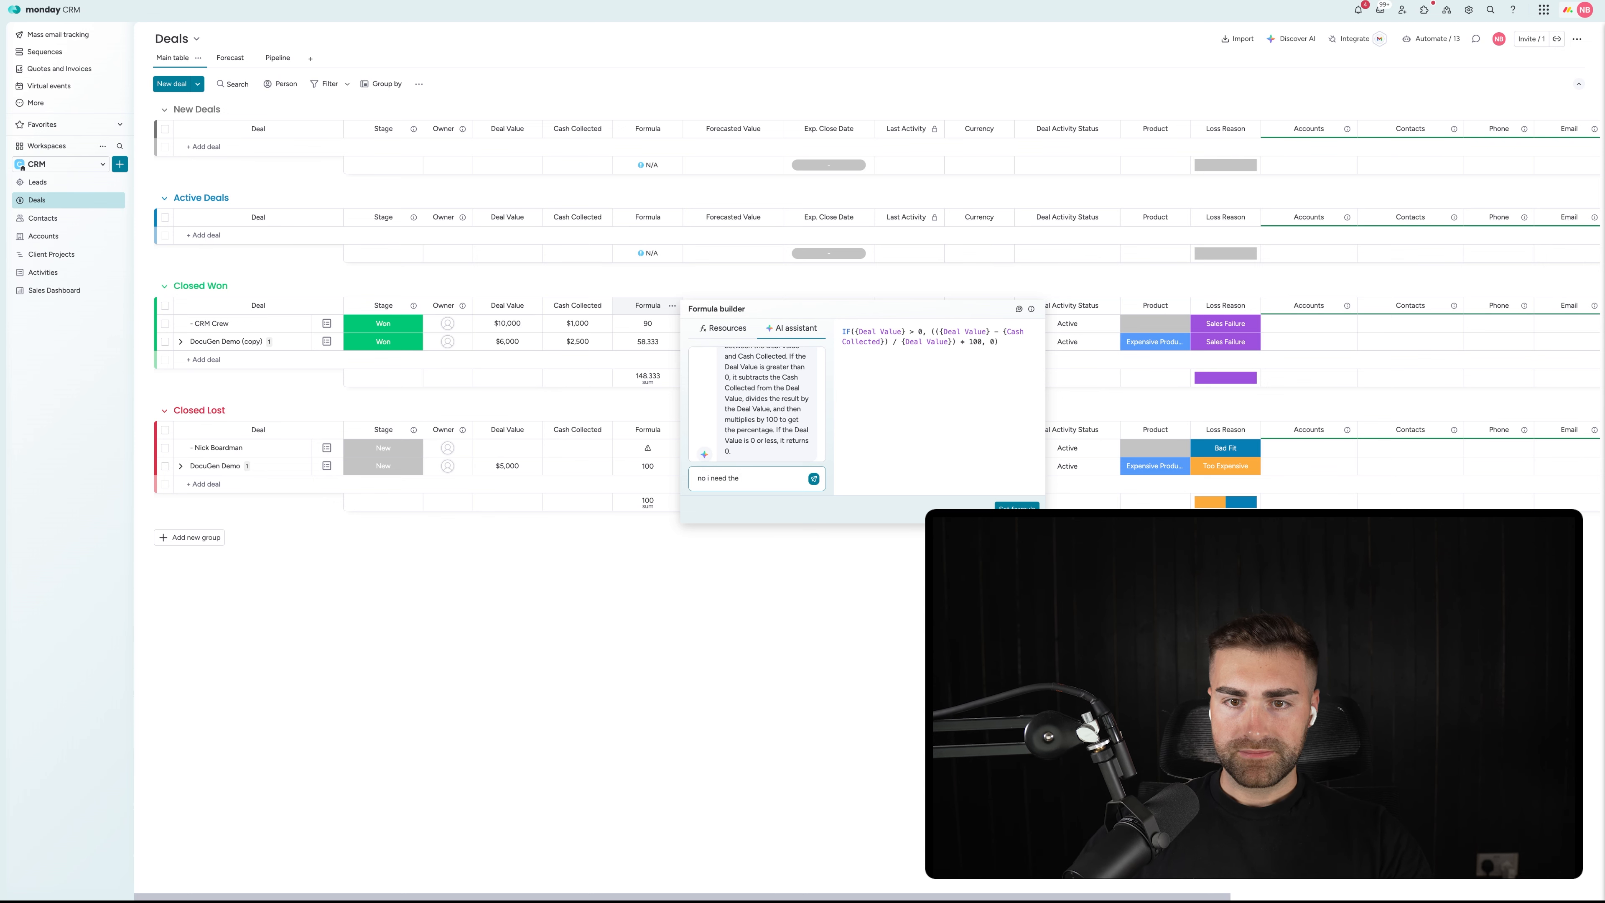
key("BackSpace")
key("BackSpace")
key("BackSpace")
key("BackSpace")
key("BackSpace")
key("BackSpace")
key("BackSpace")
key("BackSpace")
key("BackSpace")
key("BackSpace")
key("BackSpace")
key("BackSpace")
key("BackSpace")
Step: Tell the formula AI assistant "no, for example if the deal value is 10,000 and the cash collected is 1000, then the % value is 10%"
type("no, for example")
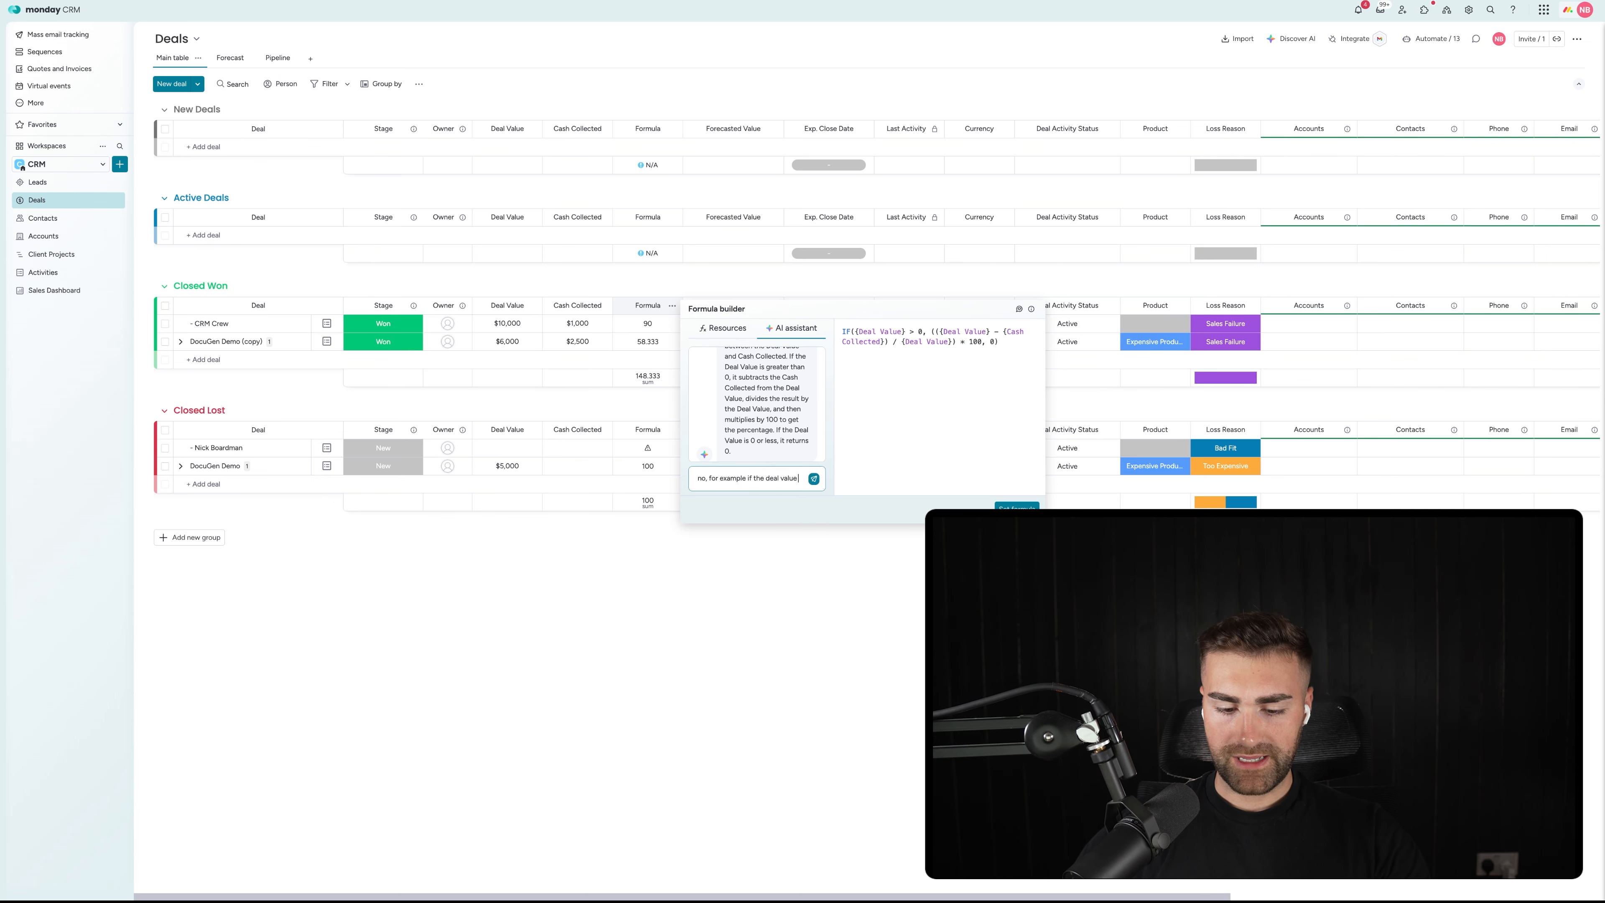
type(" if the deal value is 10,000 and the ca")
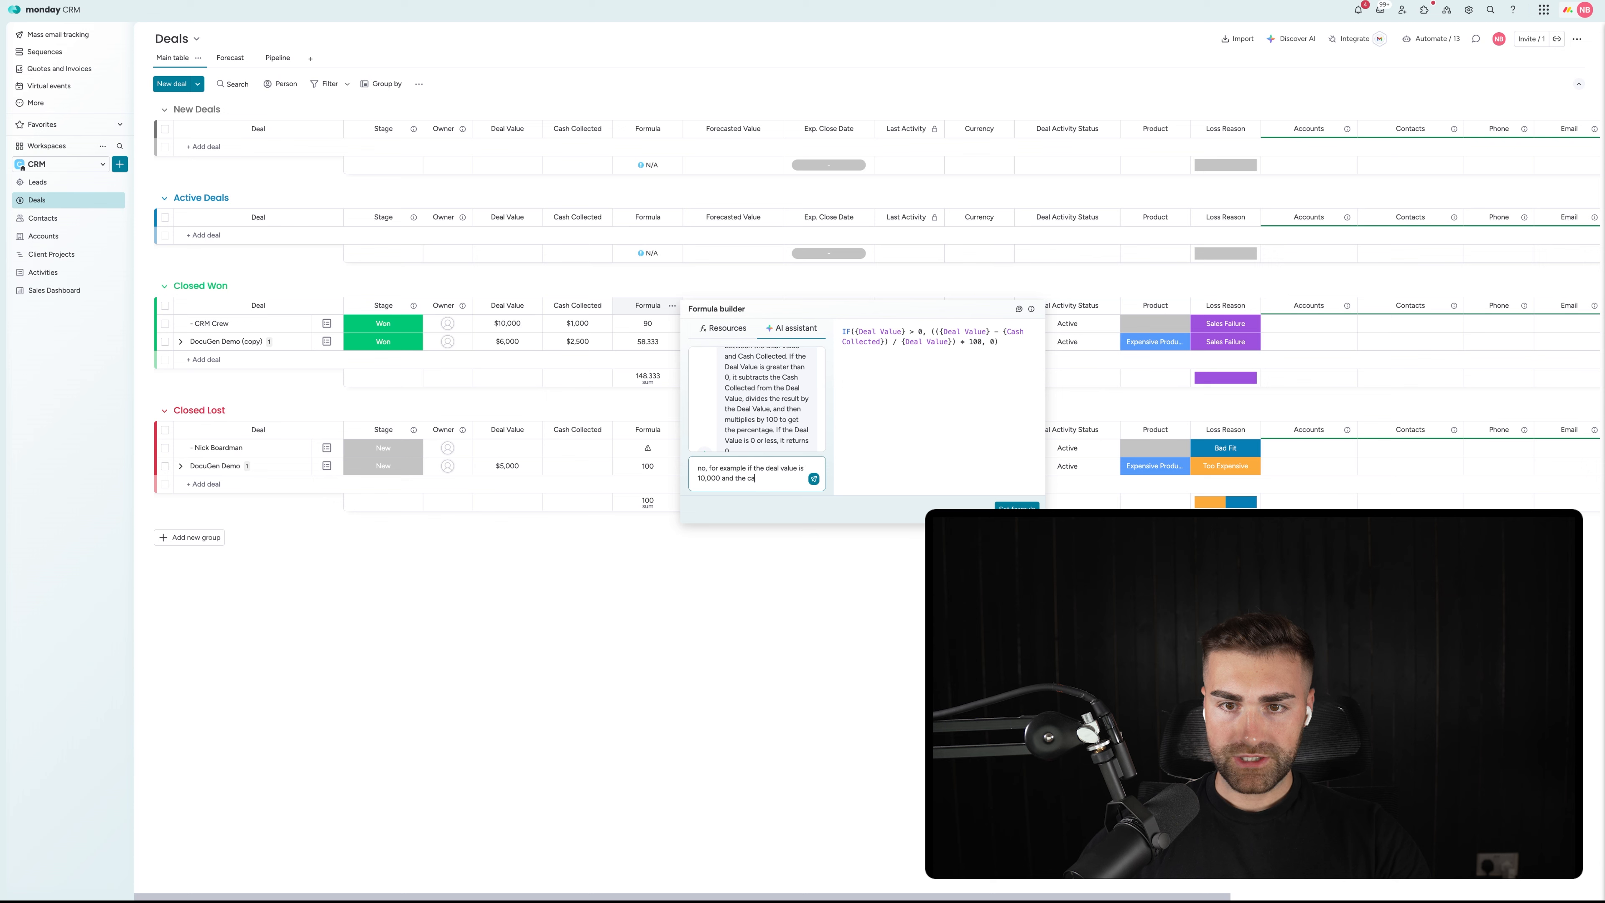
type("sh collected is 1")
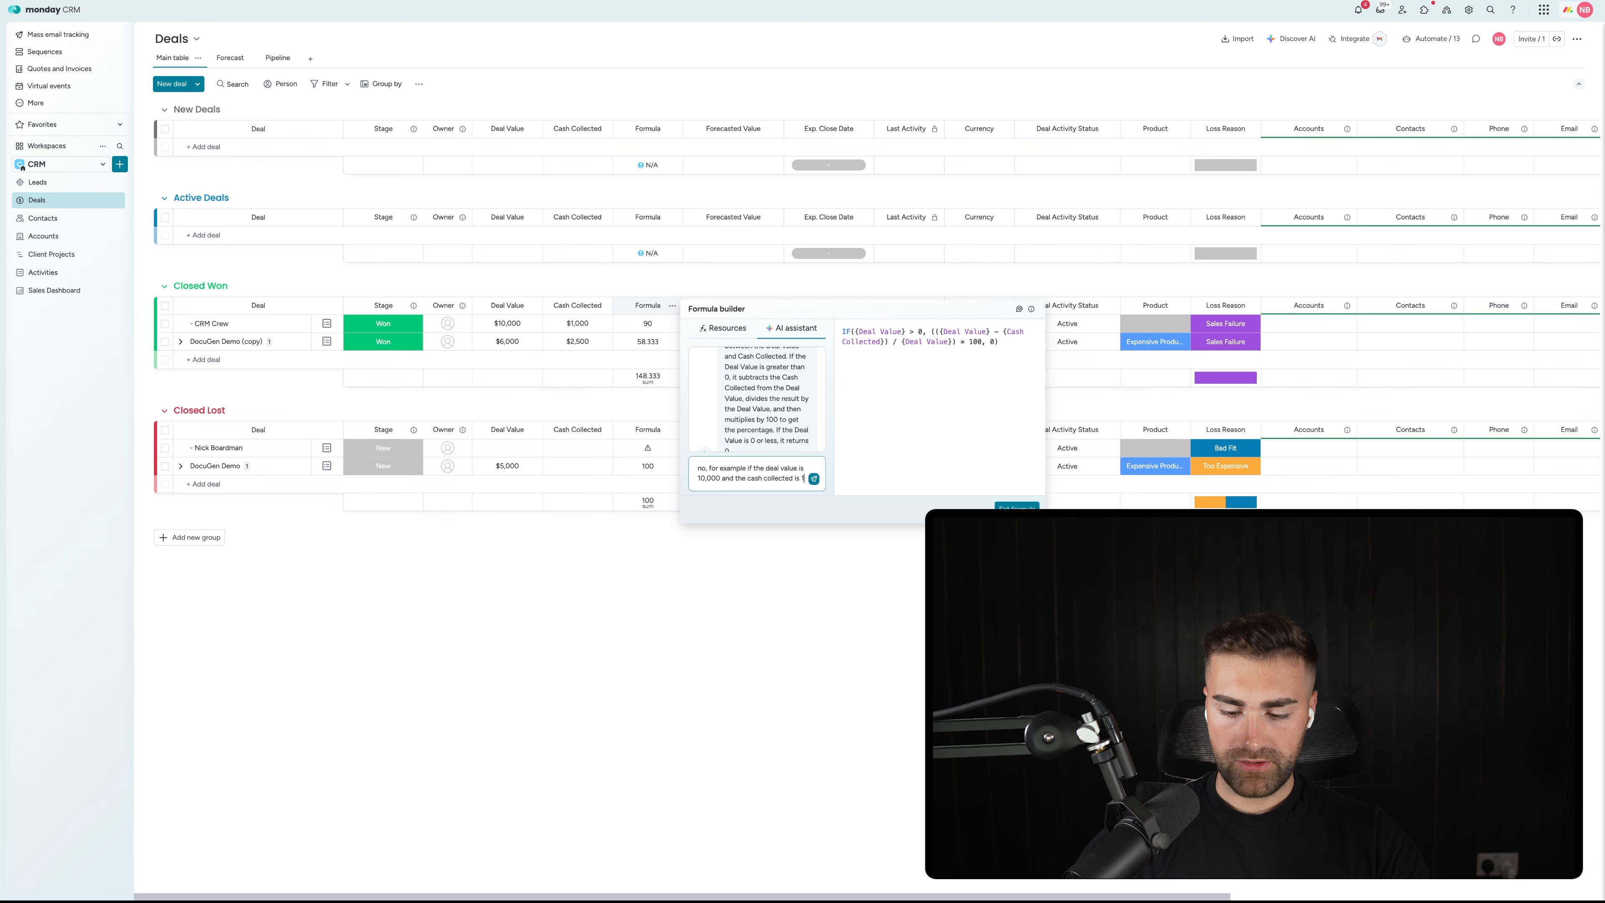
type("000, then the % value is 10%")
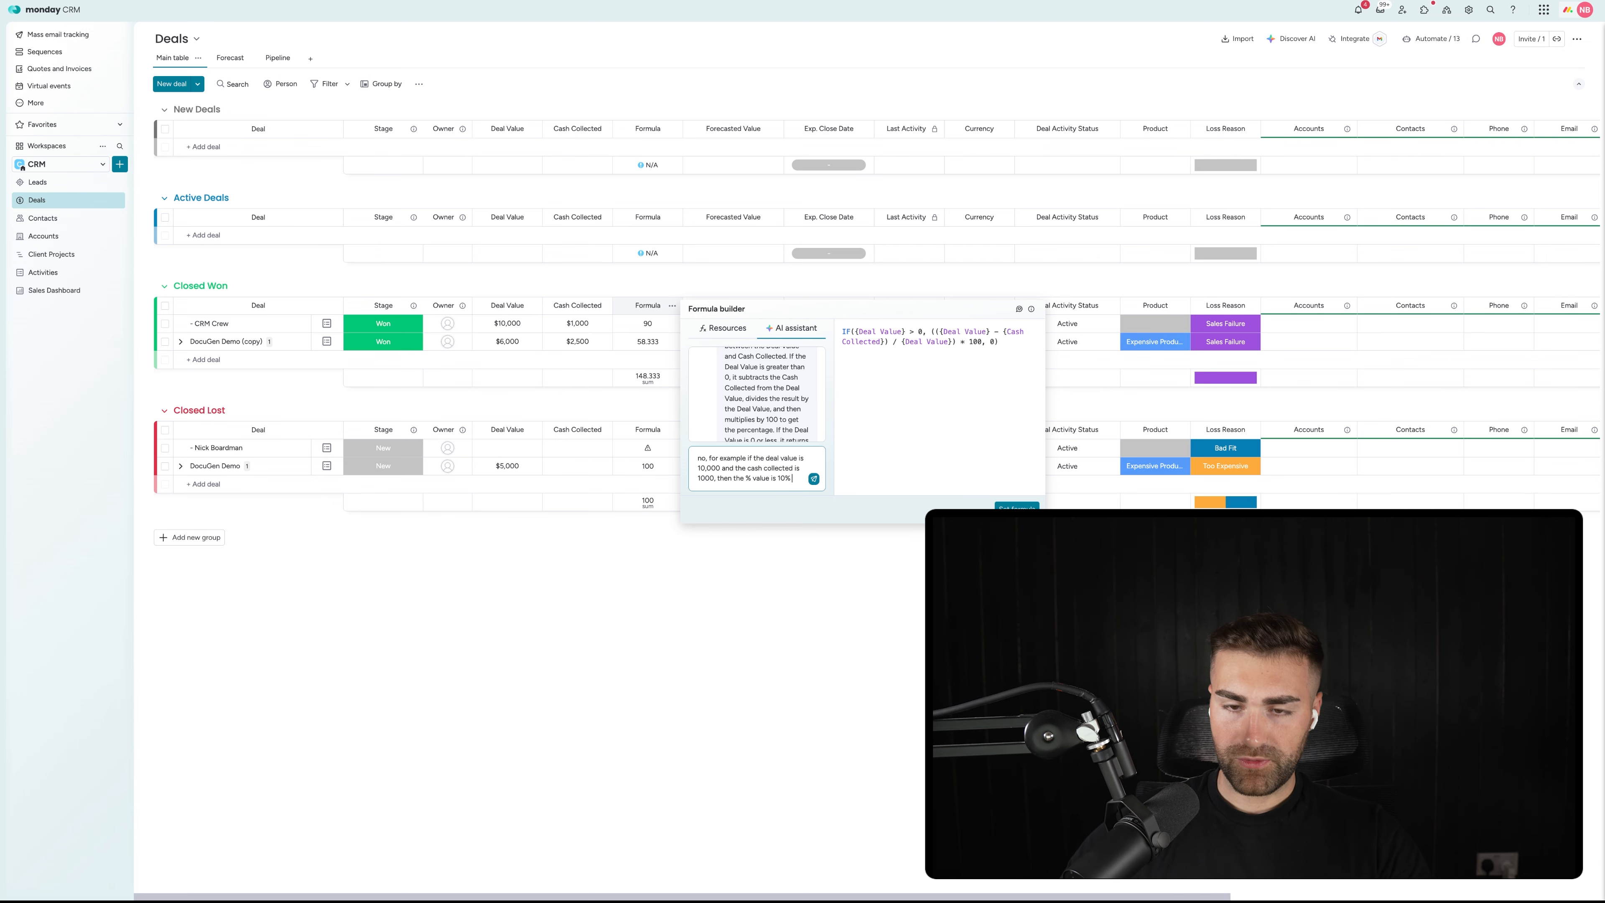
key("Return")
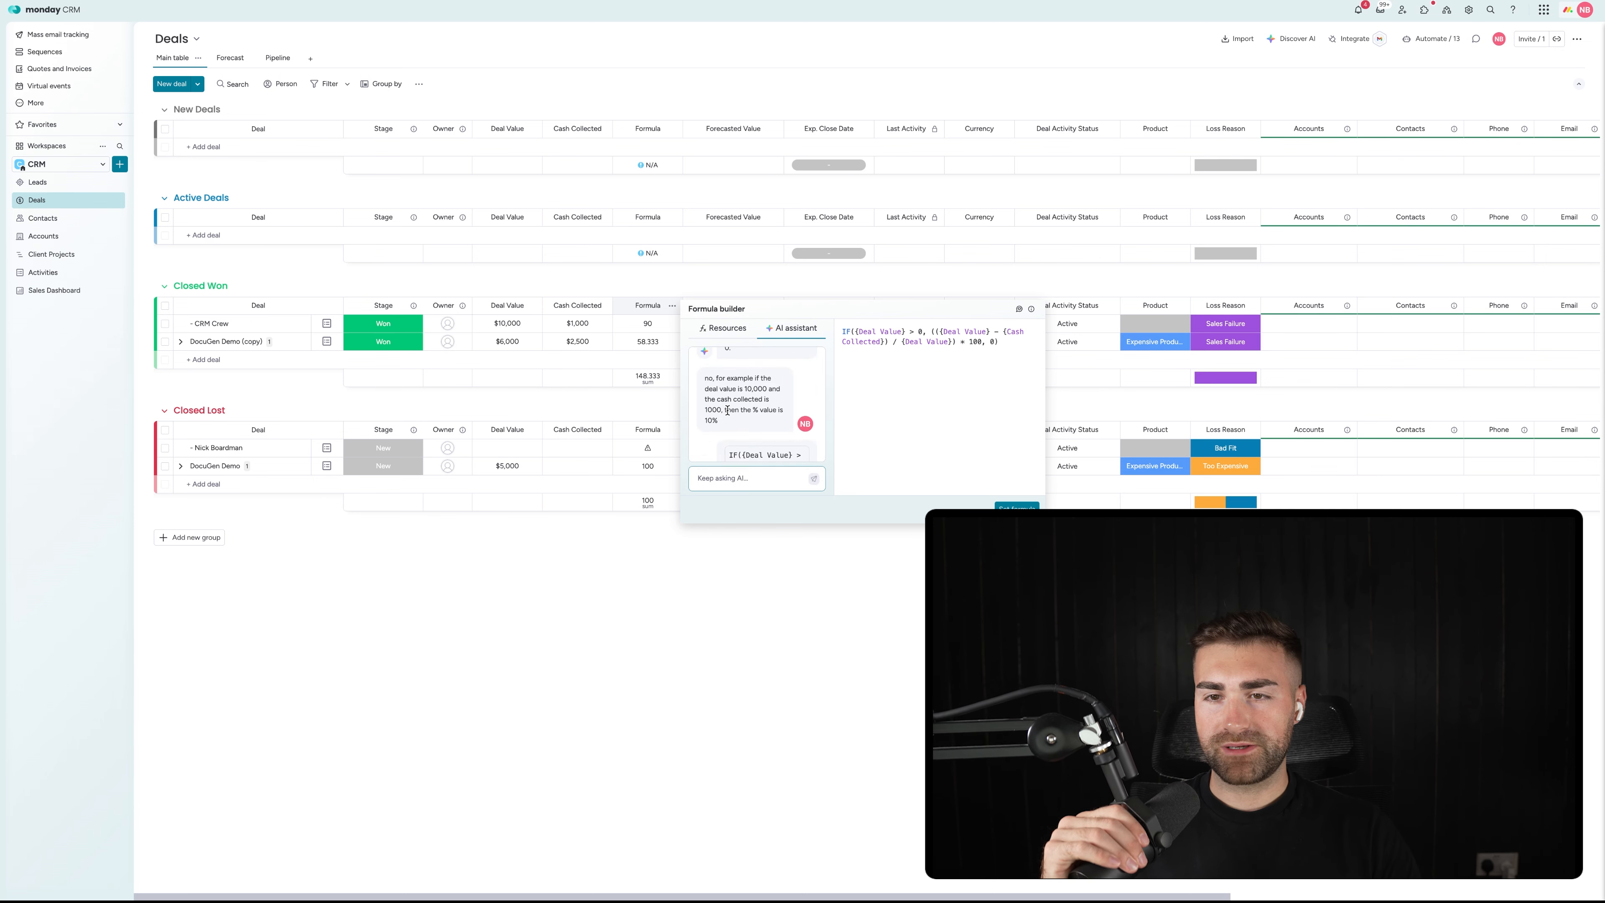
Step: Apply the AI's formula IF({Deal Value} > 0, ({Cash Collected} / {Deal Value}) * 100, 0) and set the CRM Crew deal's Cash Collected to $2,000
scroll(728, 411, "up", 2)
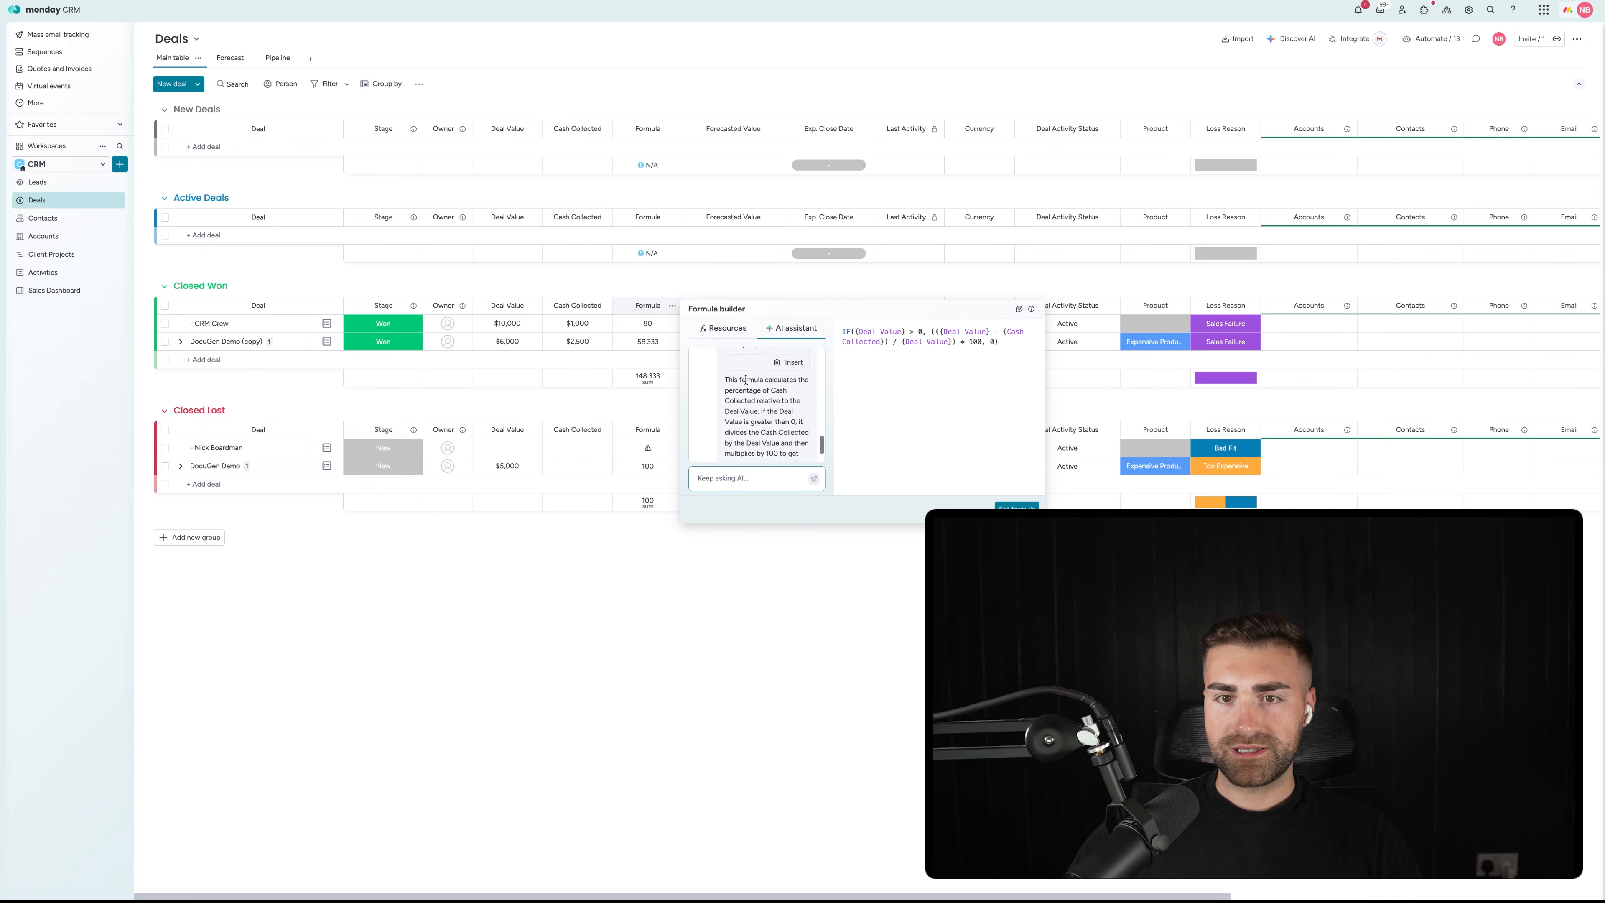
left_click(787, 380)
left_click(1017, 507)
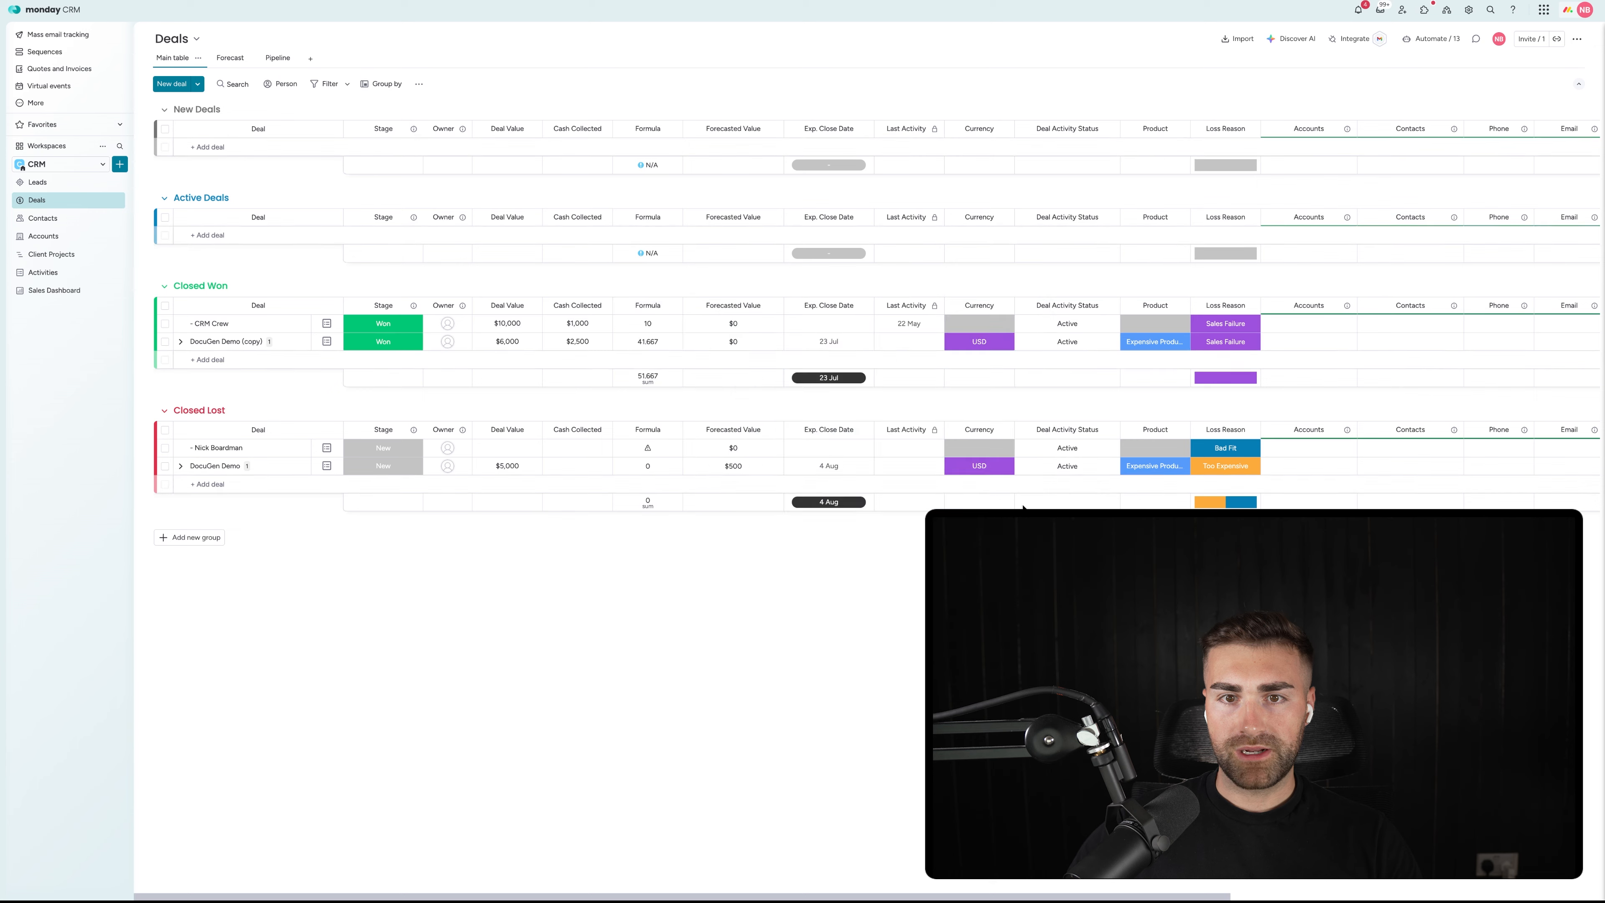
left_click(573, 323)
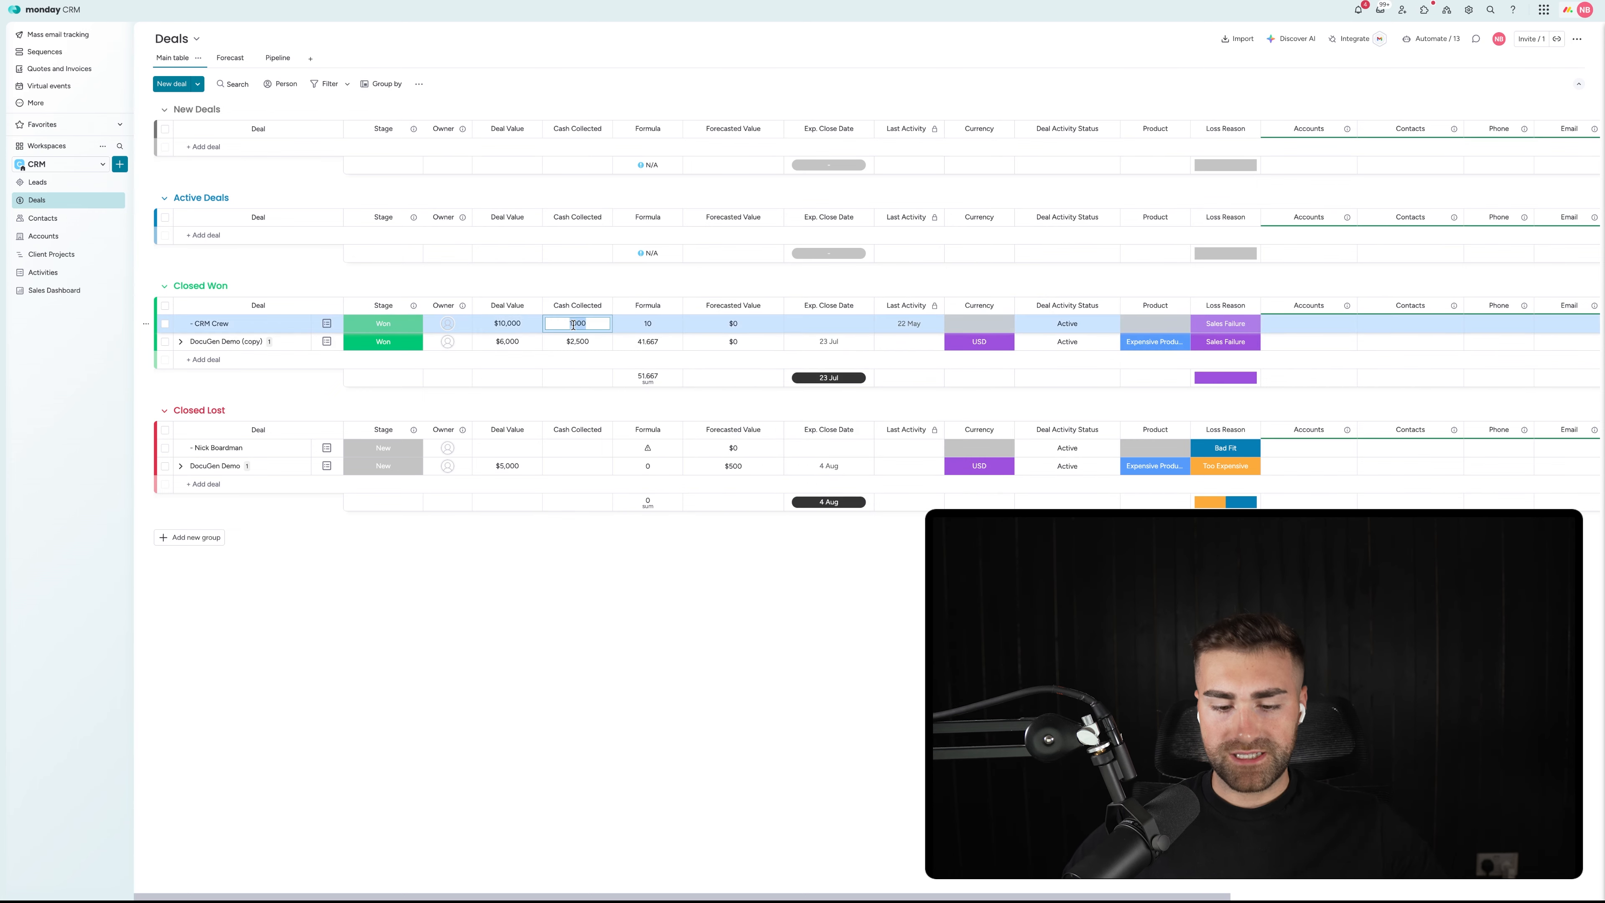
key("Return")
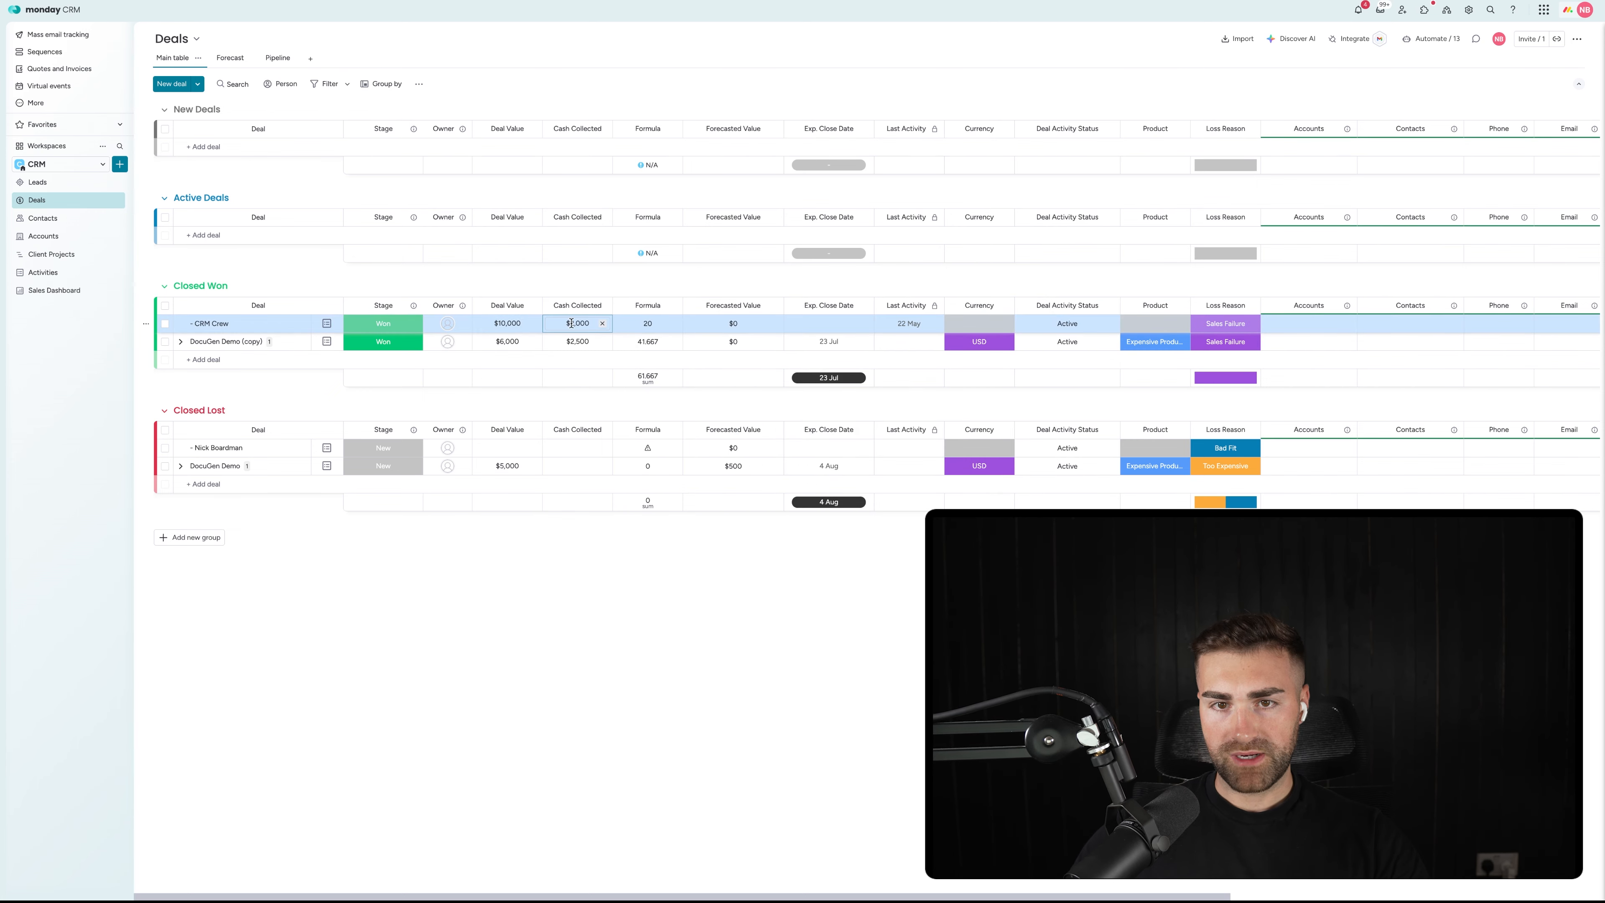
Step: Set the Formula column's unit to % and hide the column's group summary
left_click(640, 385)
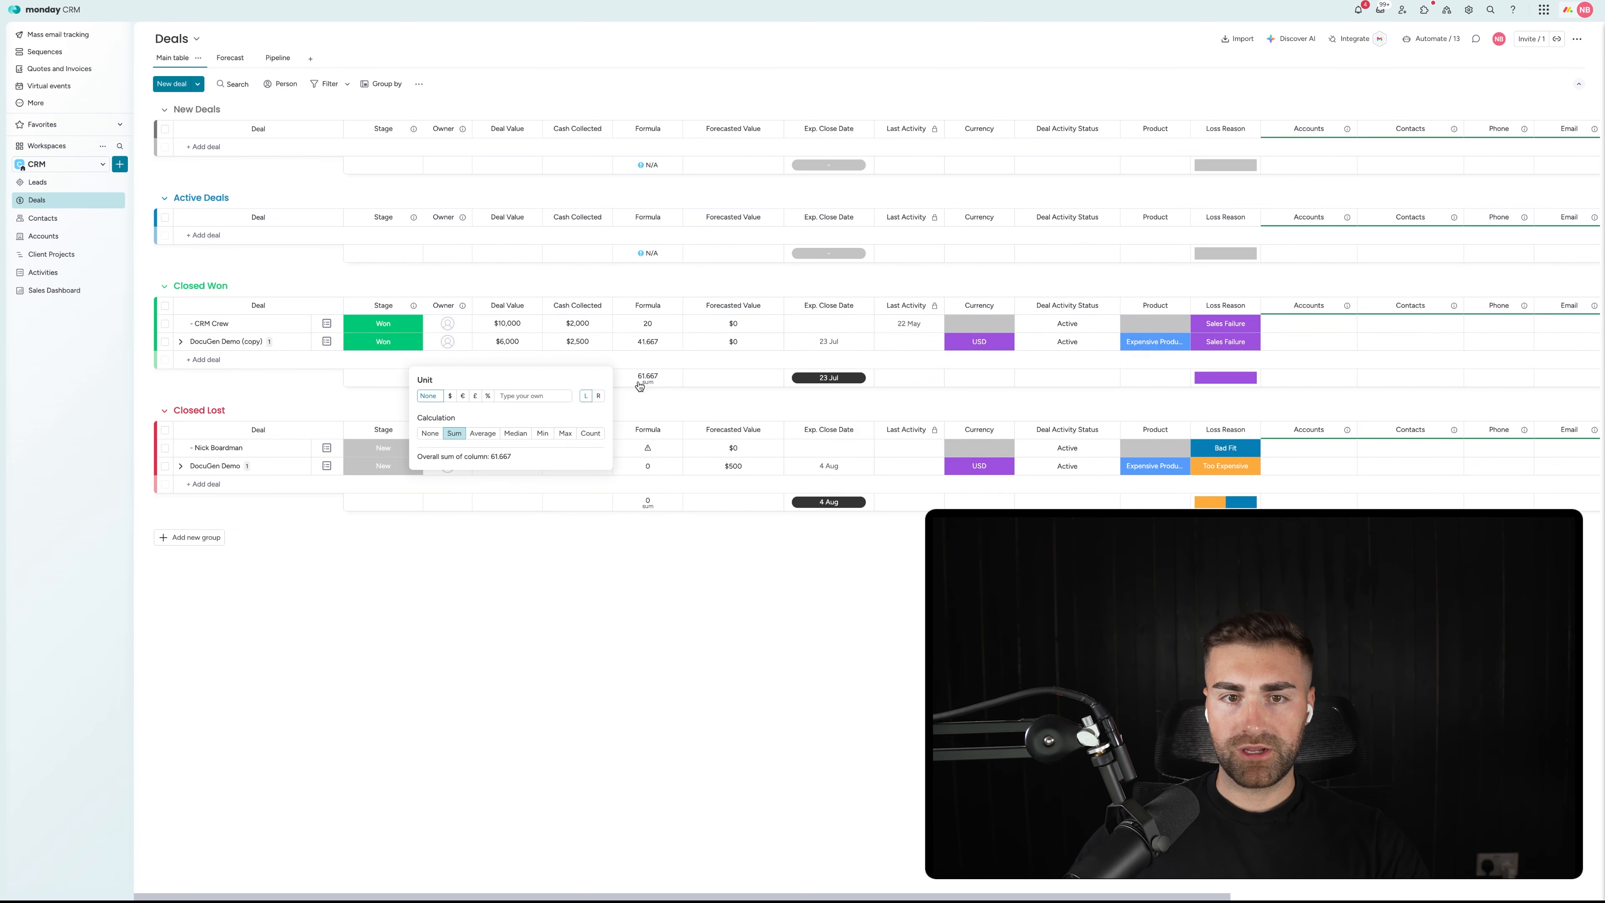
left_click(488, 396)
left_click(672, 306)
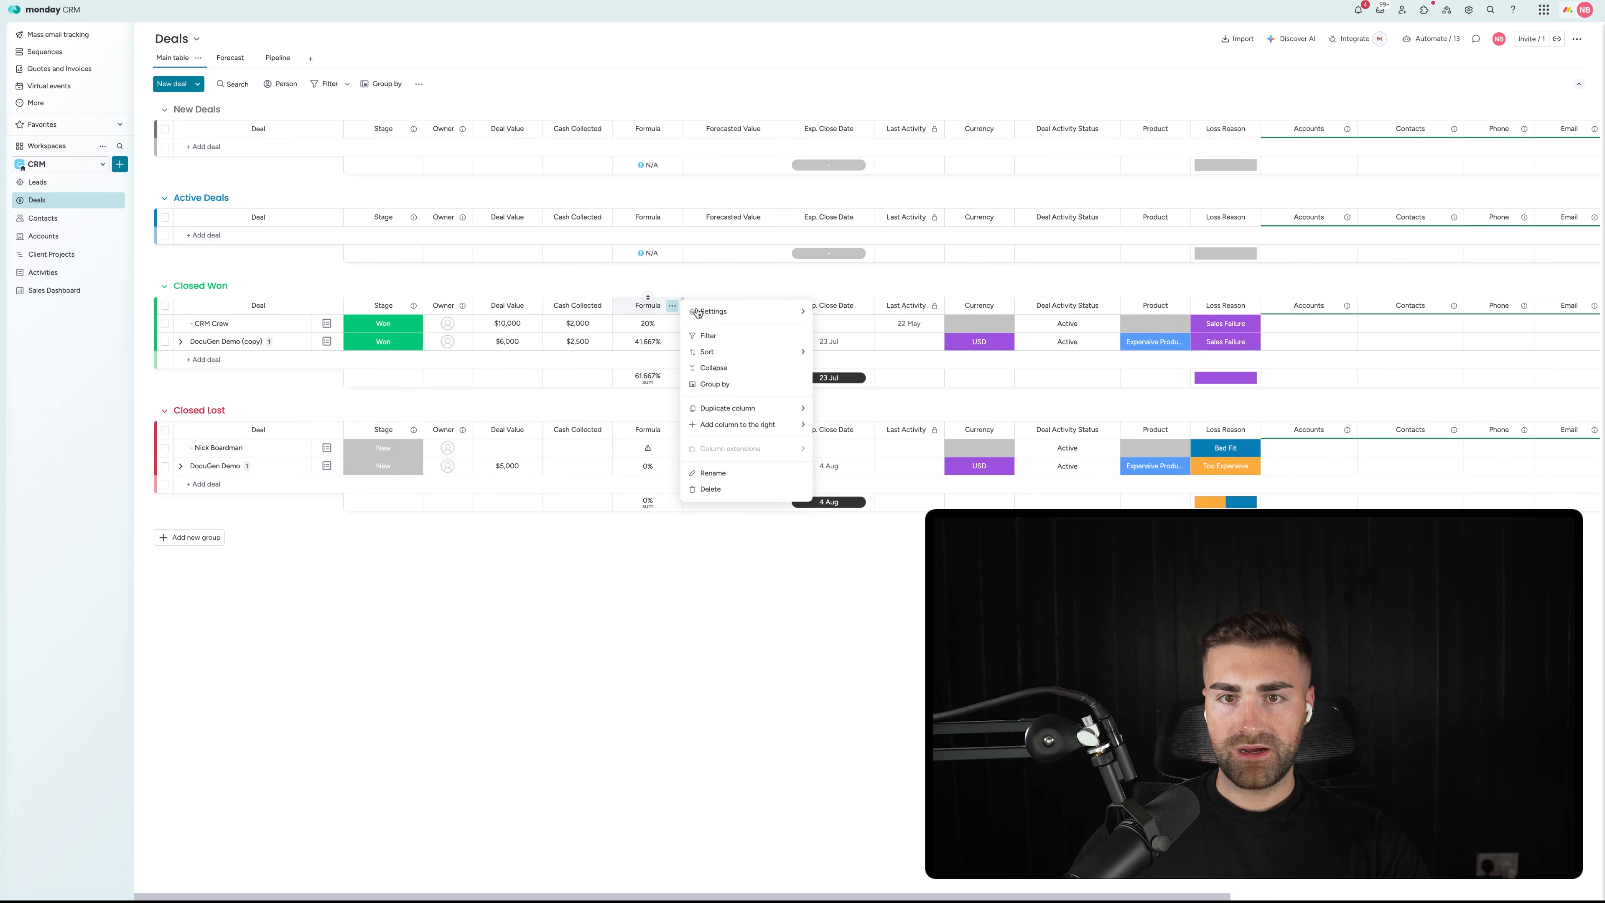
mouse_move(698, 312)
left_click(856, 404)
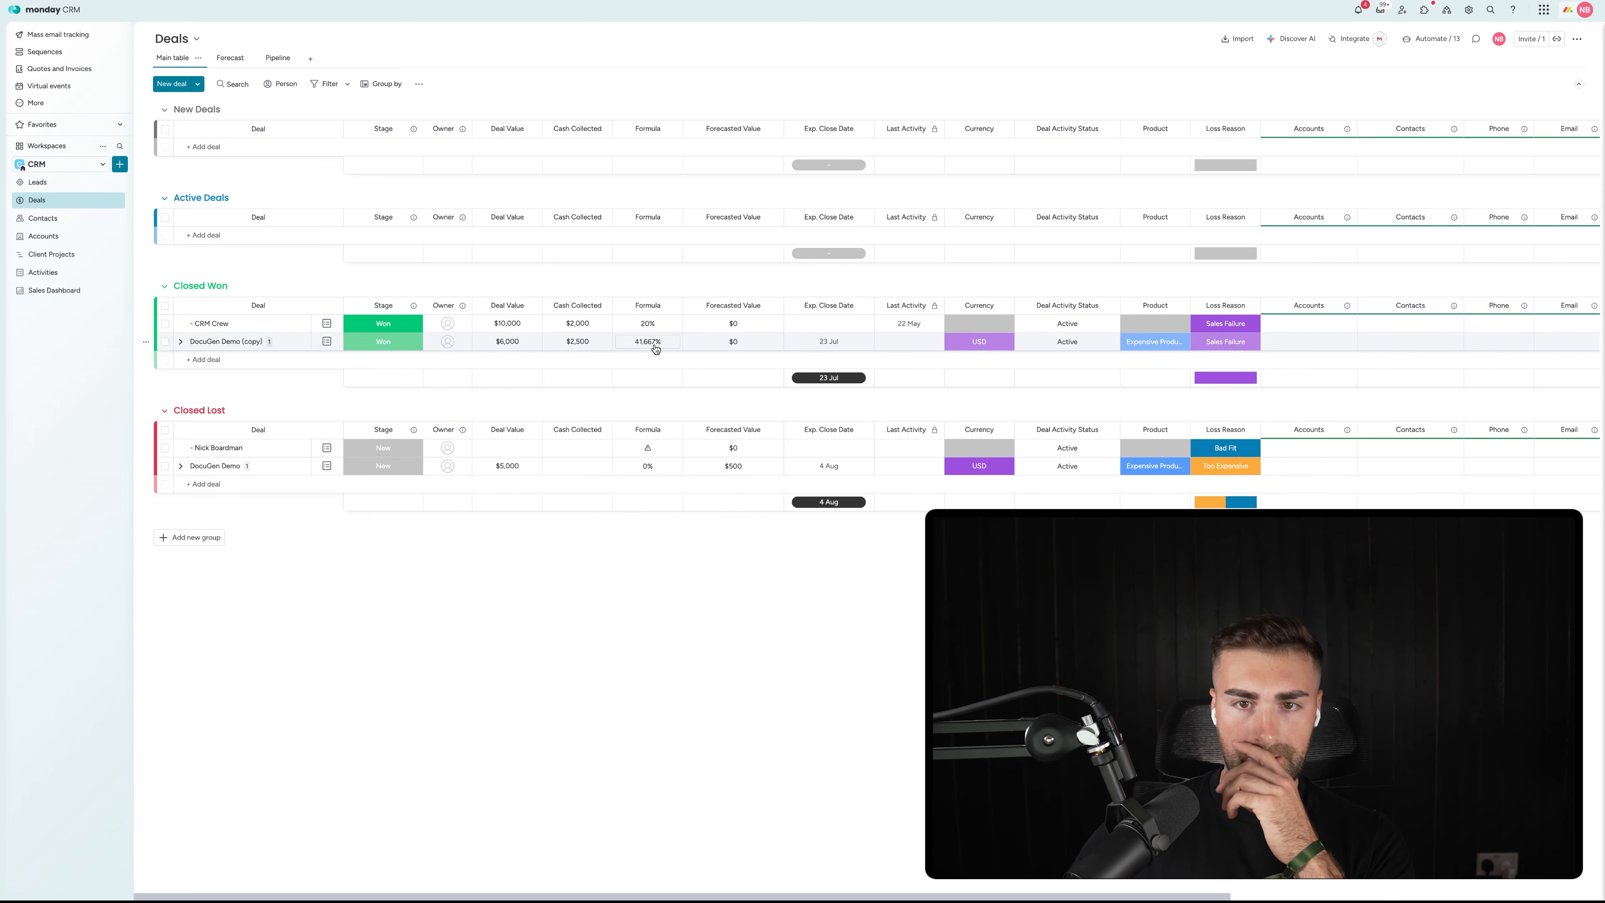
Step: Rename the Formula column on the Deals board to "Cash Collected %" after a brief check of its formula
left_click(656, 347)
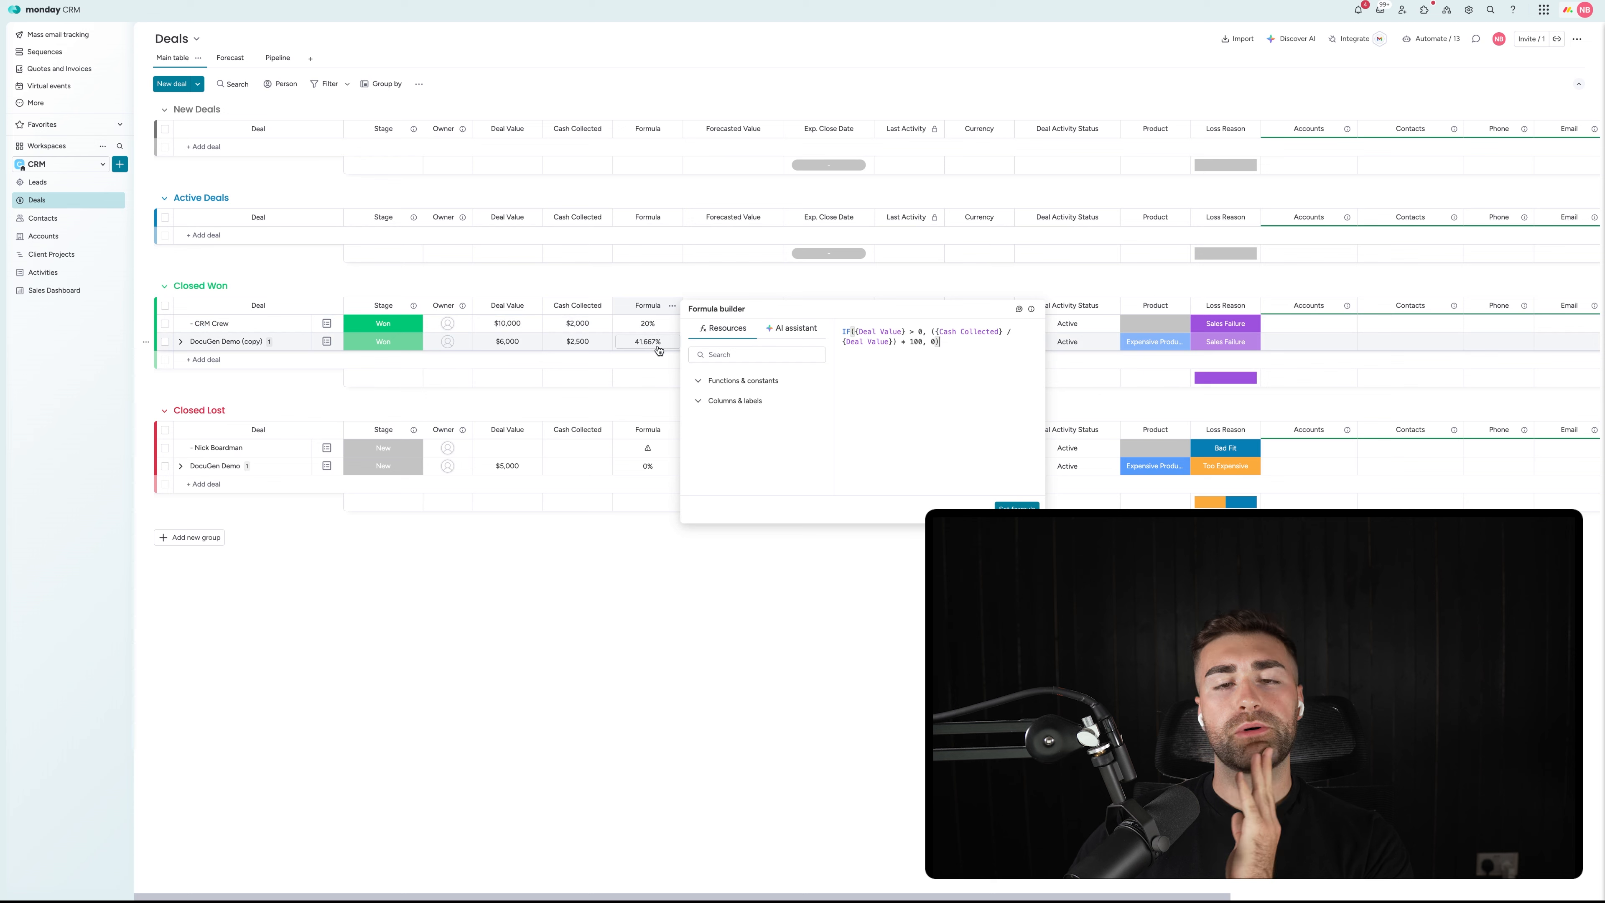
left_click(682, 279)
left_click(643, 307)
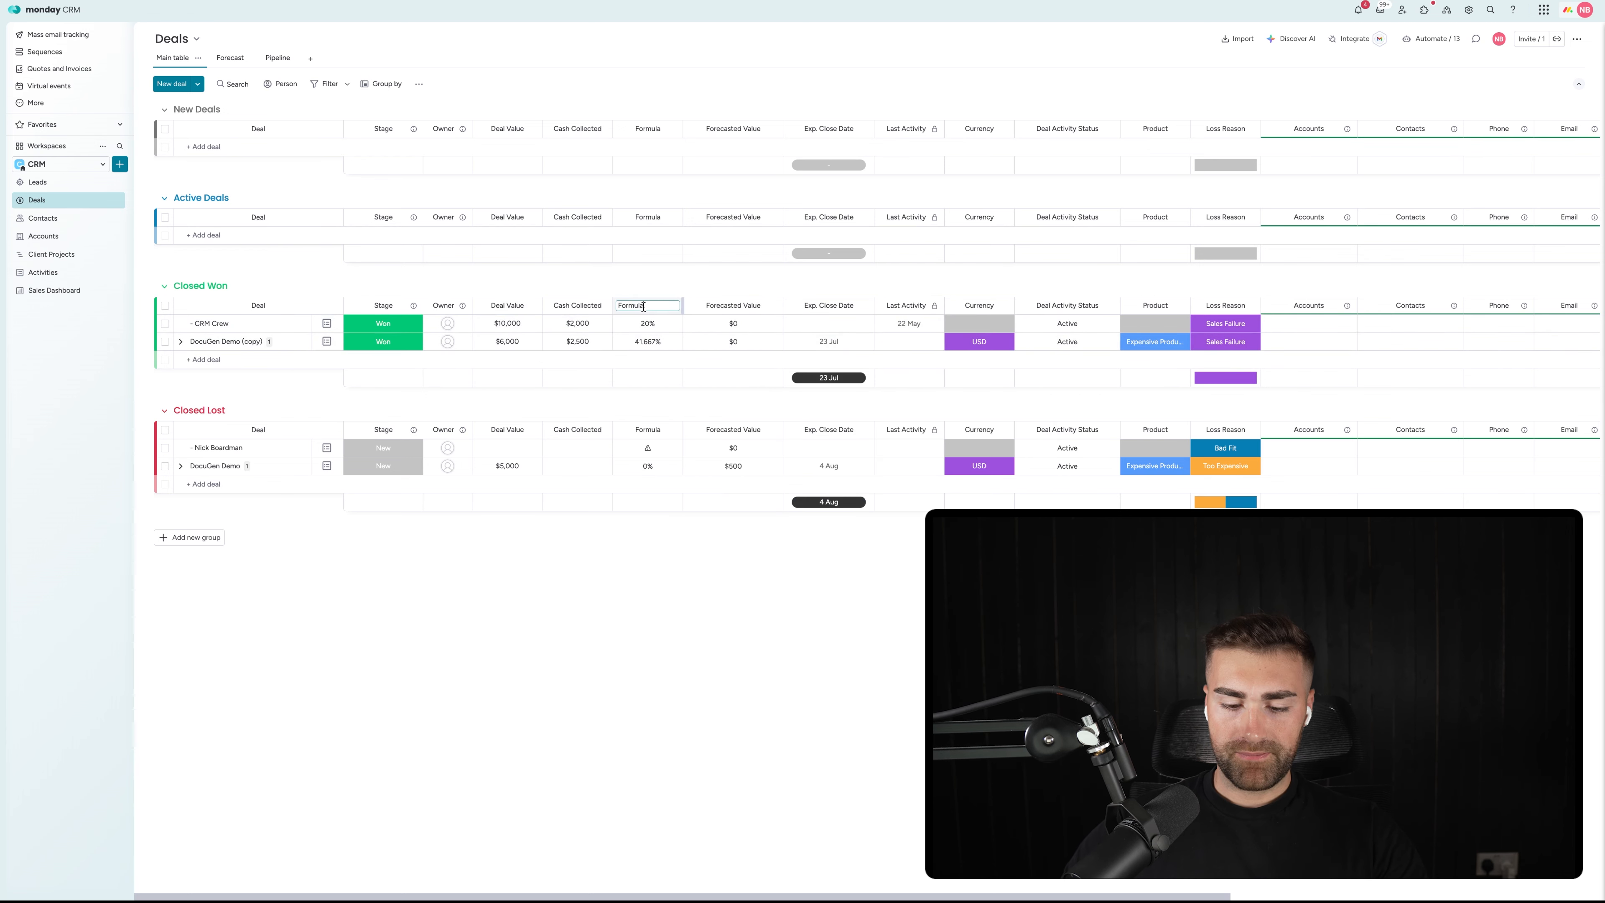
double_click(643, 307)
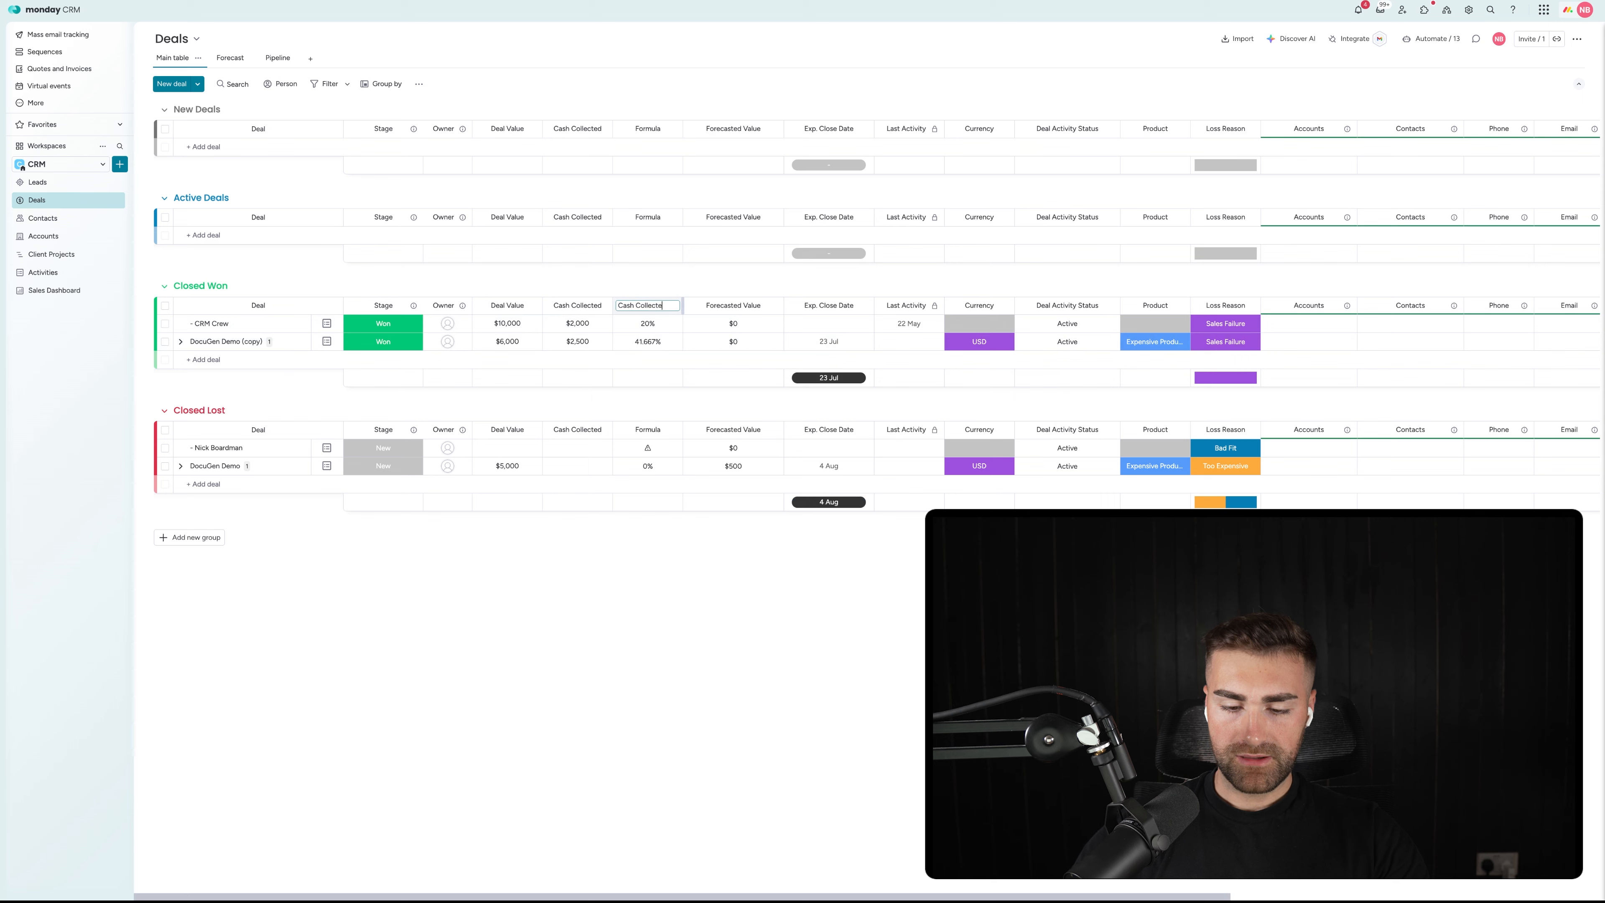
key("Return")
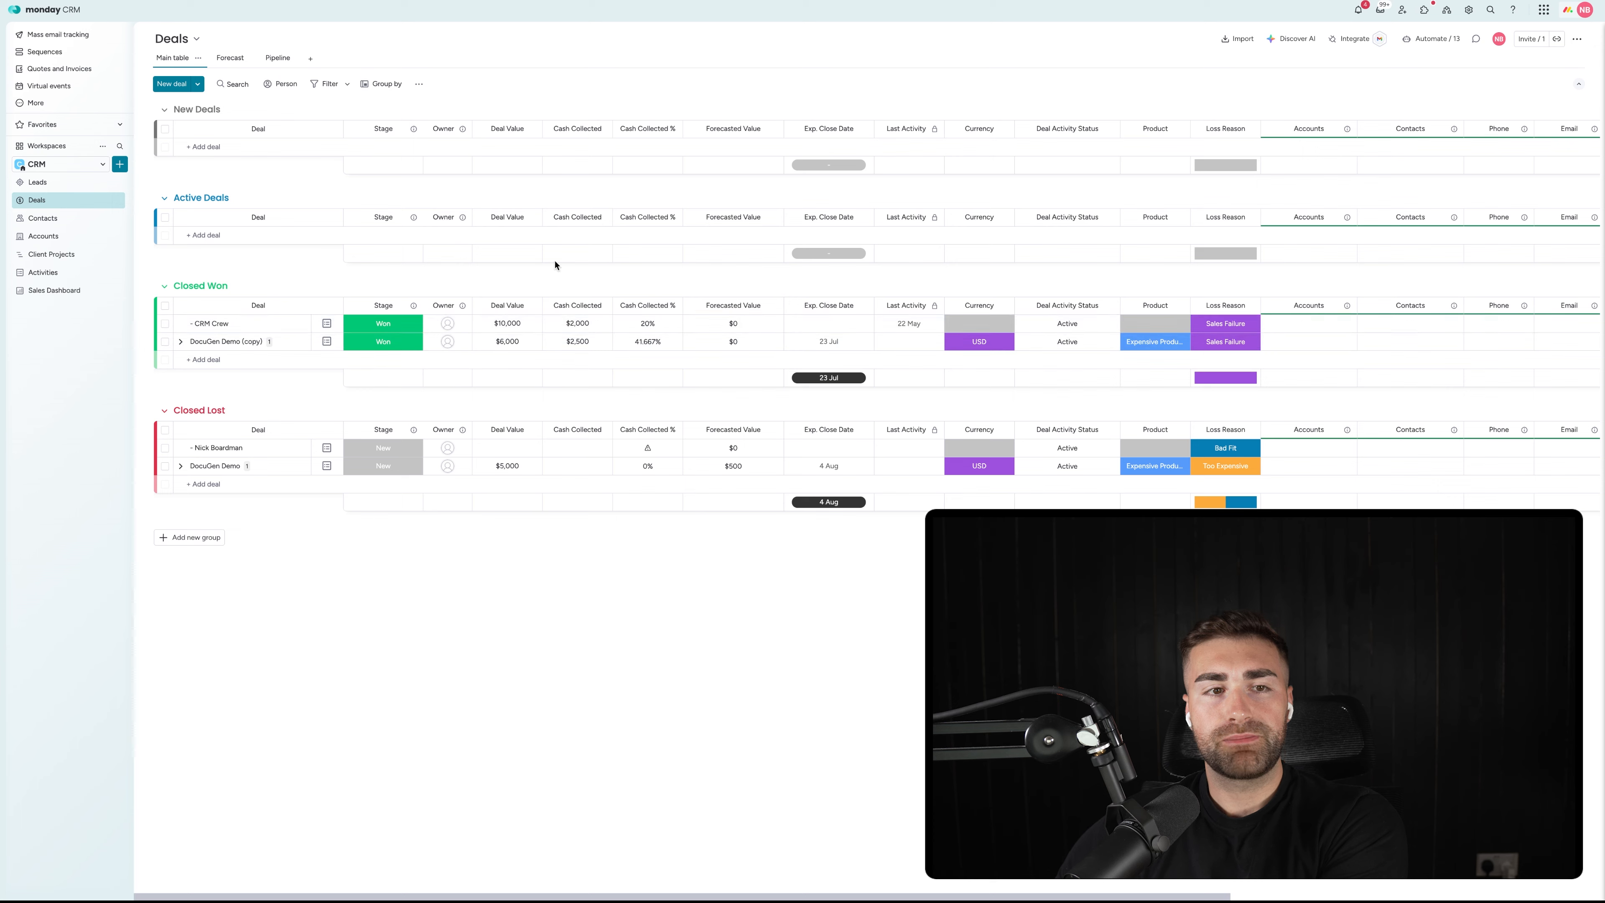
Step: Add a Numbers widget to the Sales Dashboard and name it "Cash Collected %"
left_click(63, 290)
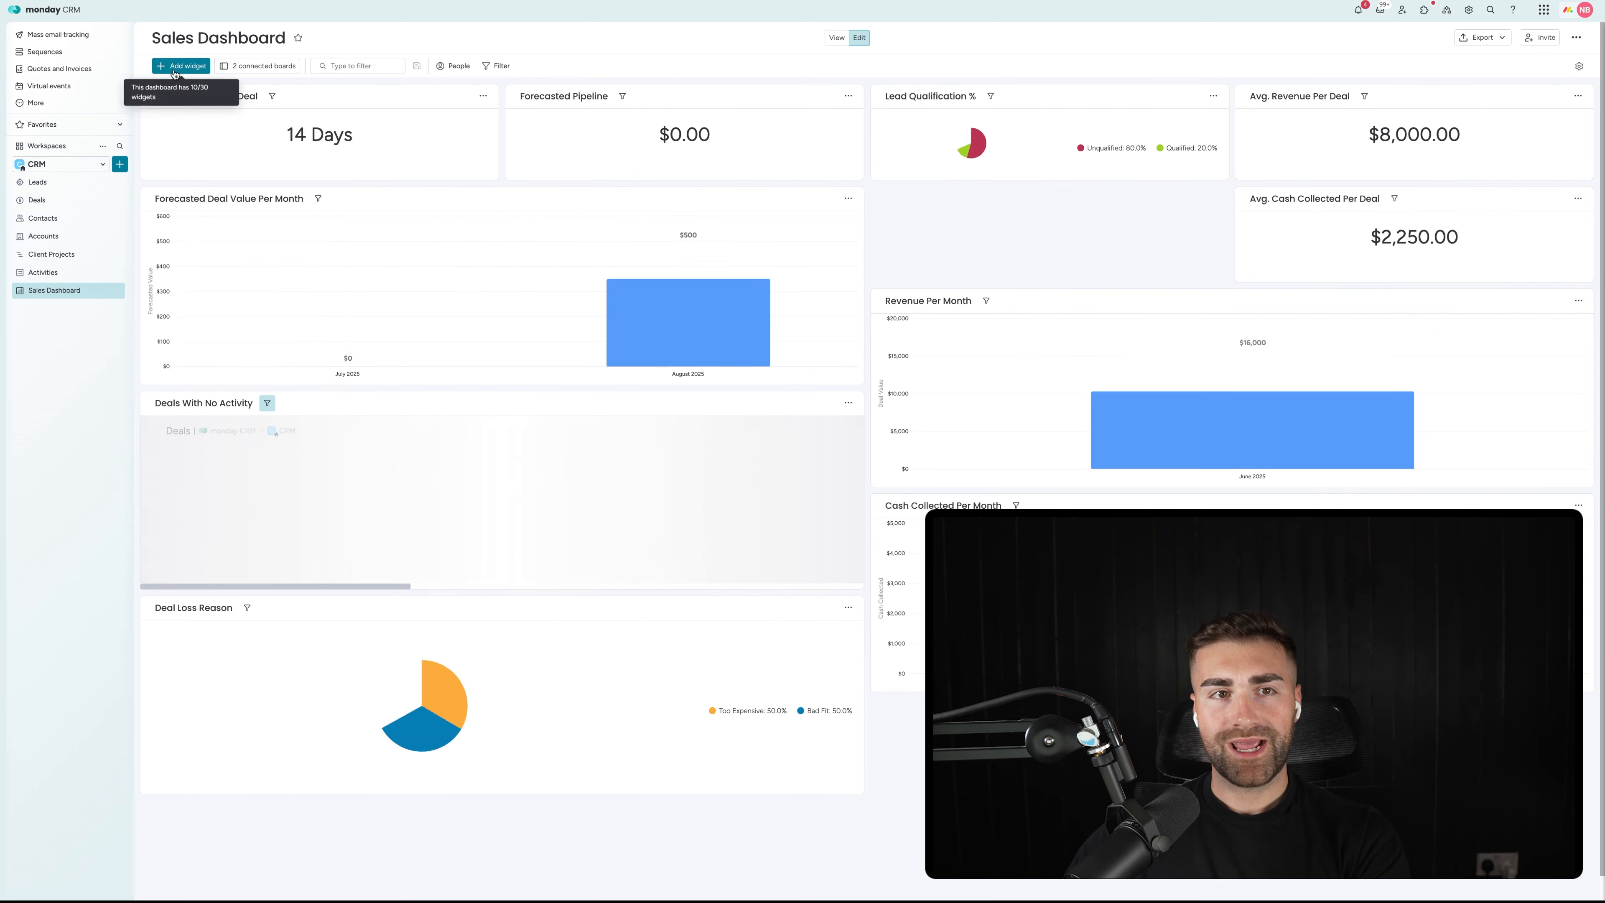
left_click(177, 65)
left_click(204, 197)
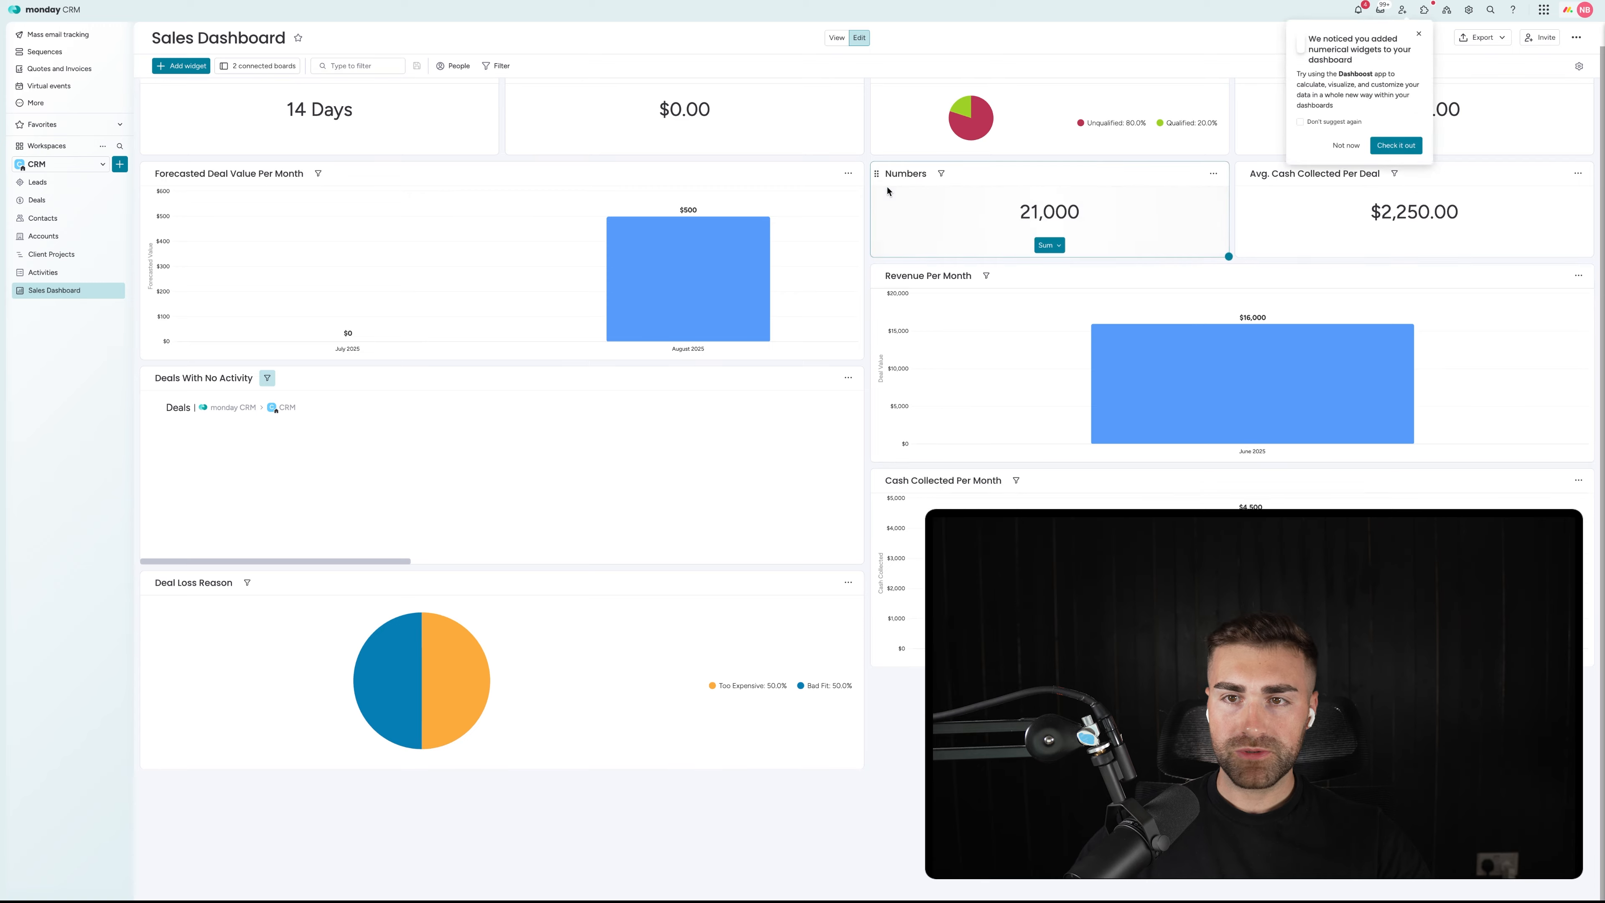
left_click(904, 173)
type("Cash")
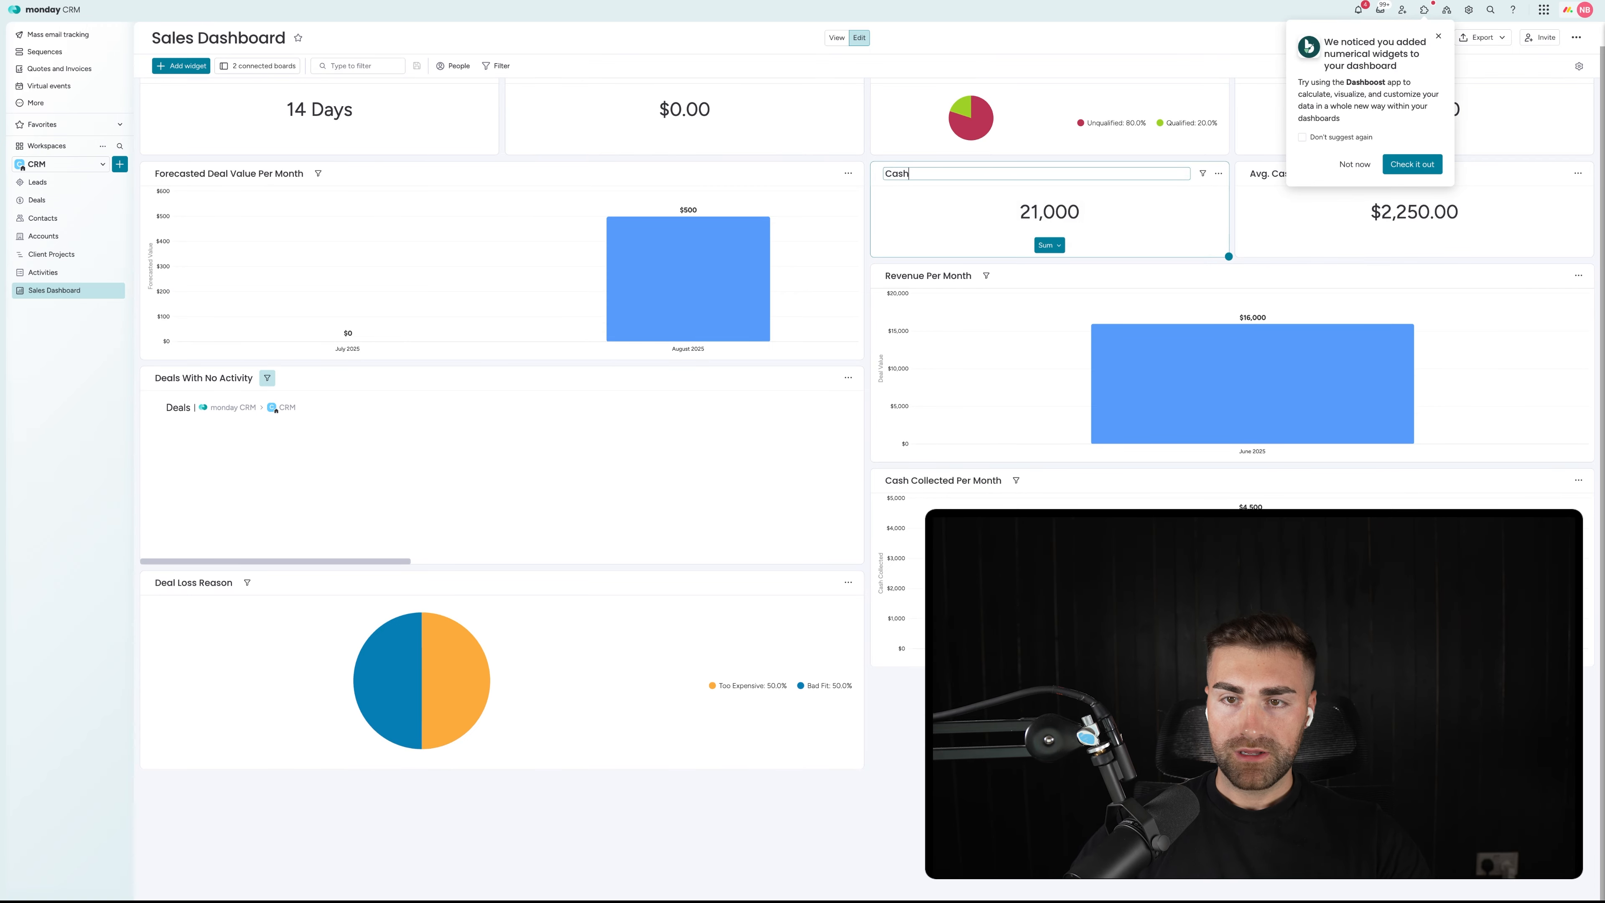
type(" Collected %")
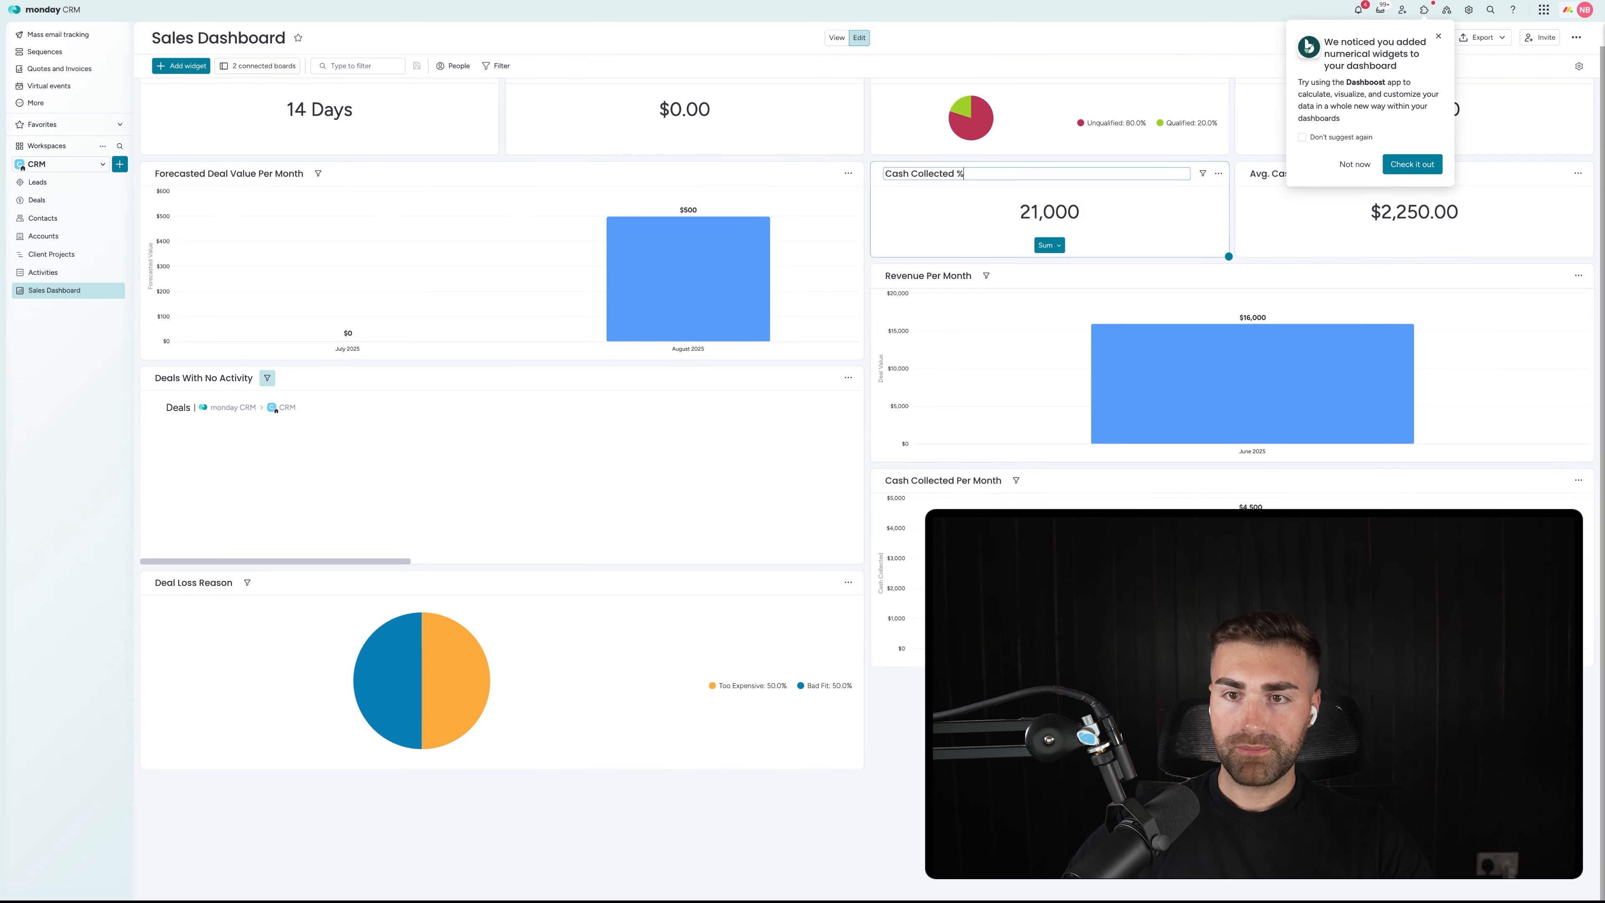
key("Return")
Step: In the Cash Collected % widget's settings, limit the data to the Deals board and only its Closed Won group
left_click(1213, 173)
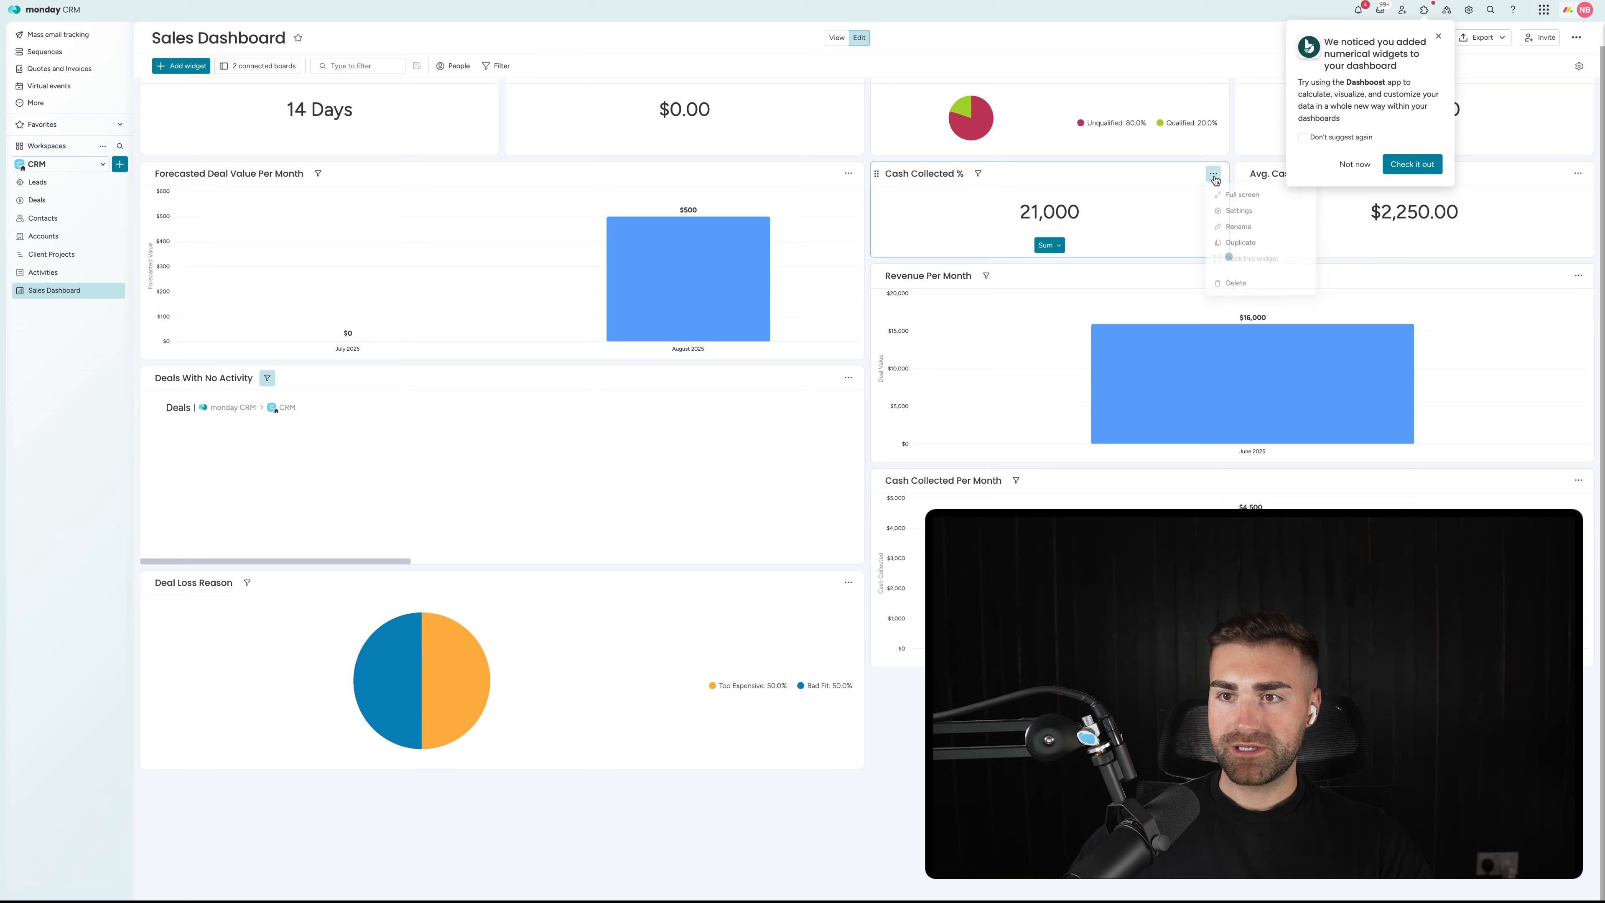
left_click(1235, 221)
left_click(1439, 37)
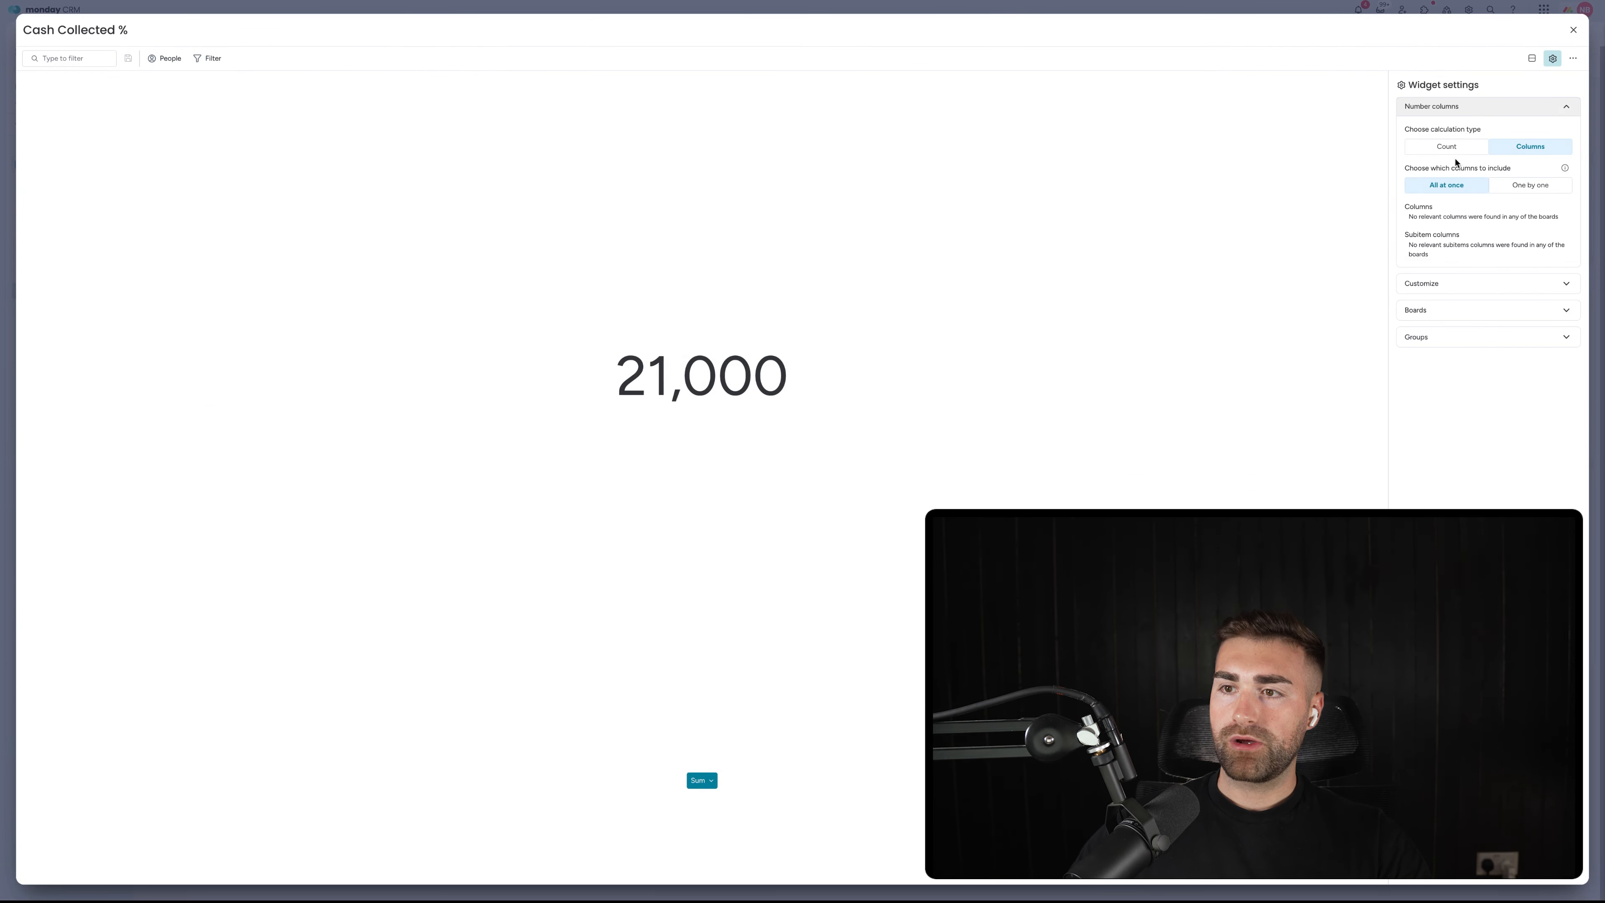
left_click(1454, 309)
left_click(1421, 262)
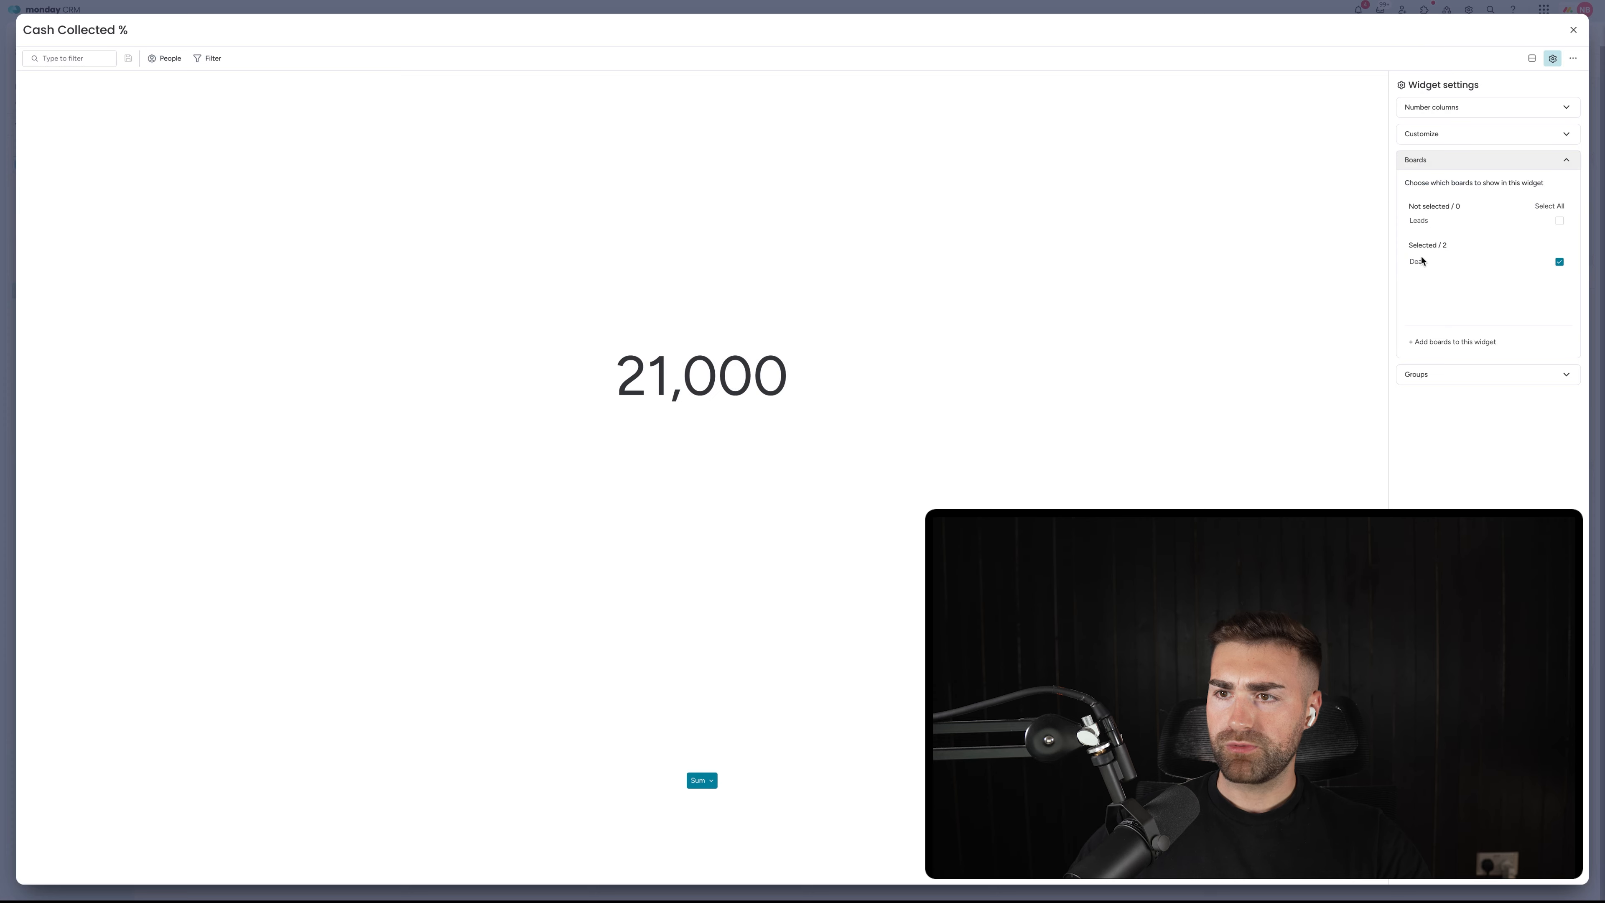
left_click(1419, 380)
left_click(1416, 306)
left_click(1419, 274)
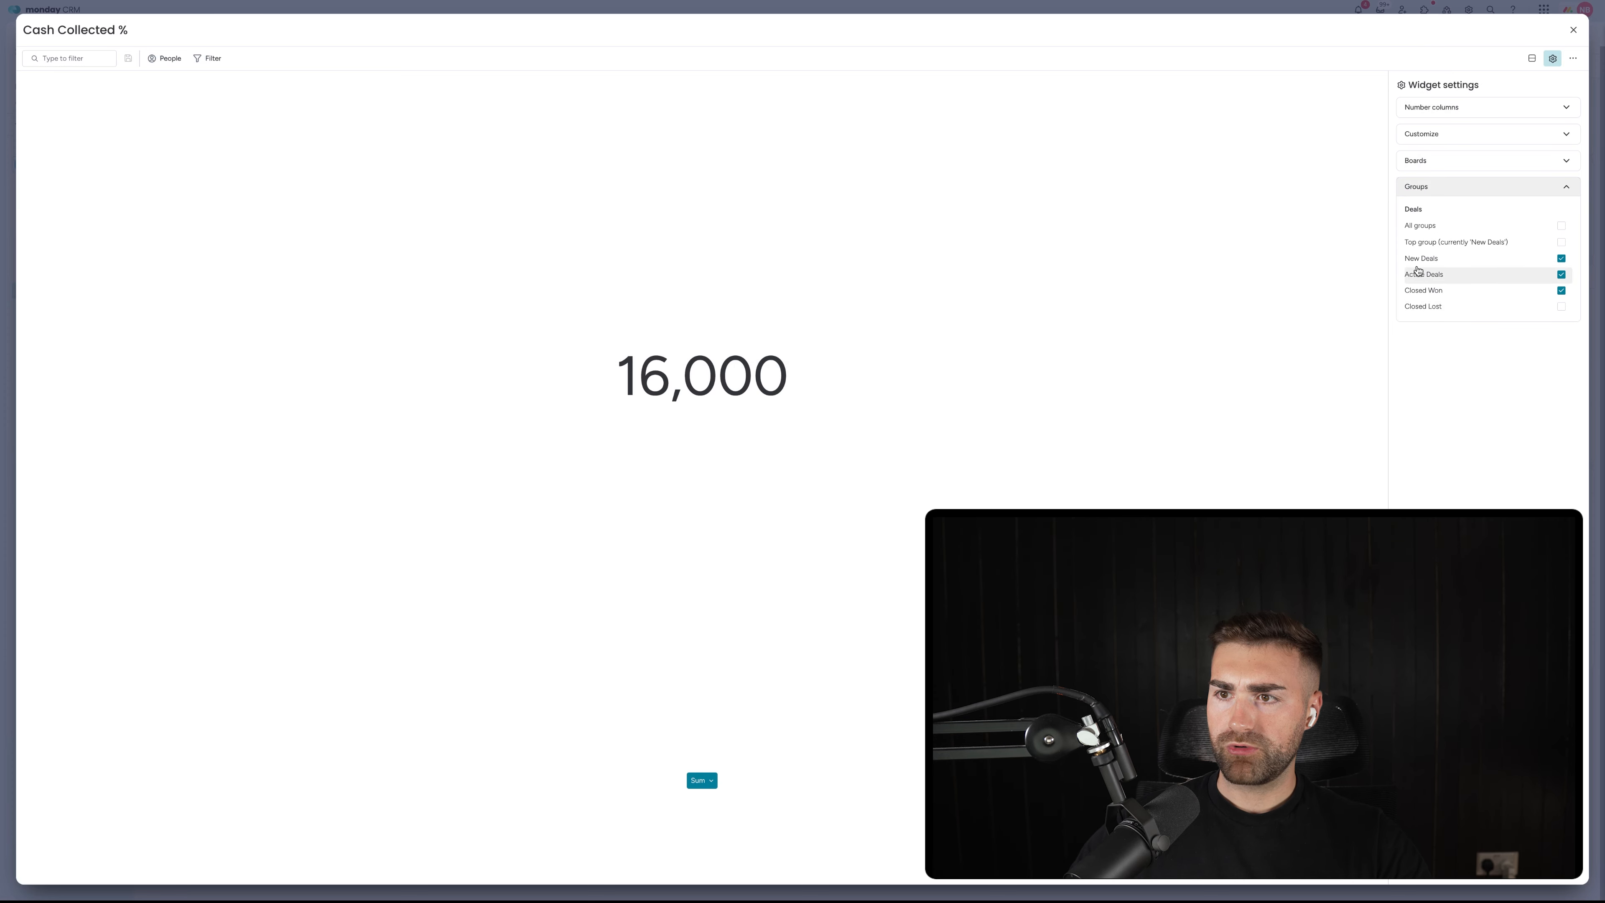
left_click(1419, 259)
Step: Select columns one by one, use only Cash Collected % from the Deals board, and set the widget's calculation to Average
left_click(1443, 107)
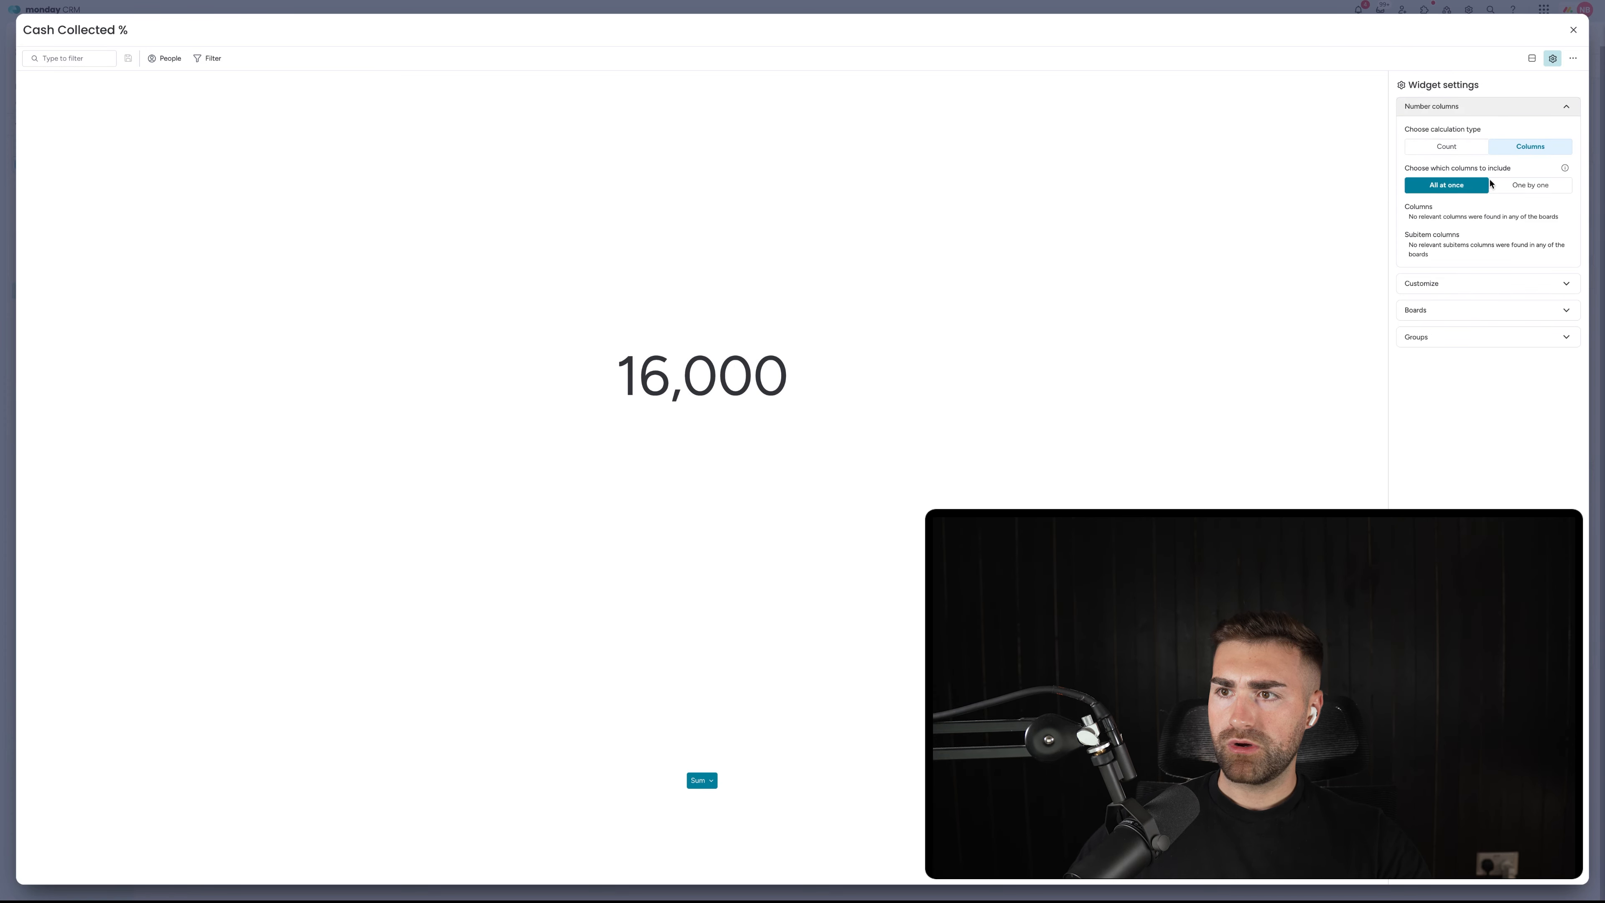
left_click(1444, 232)
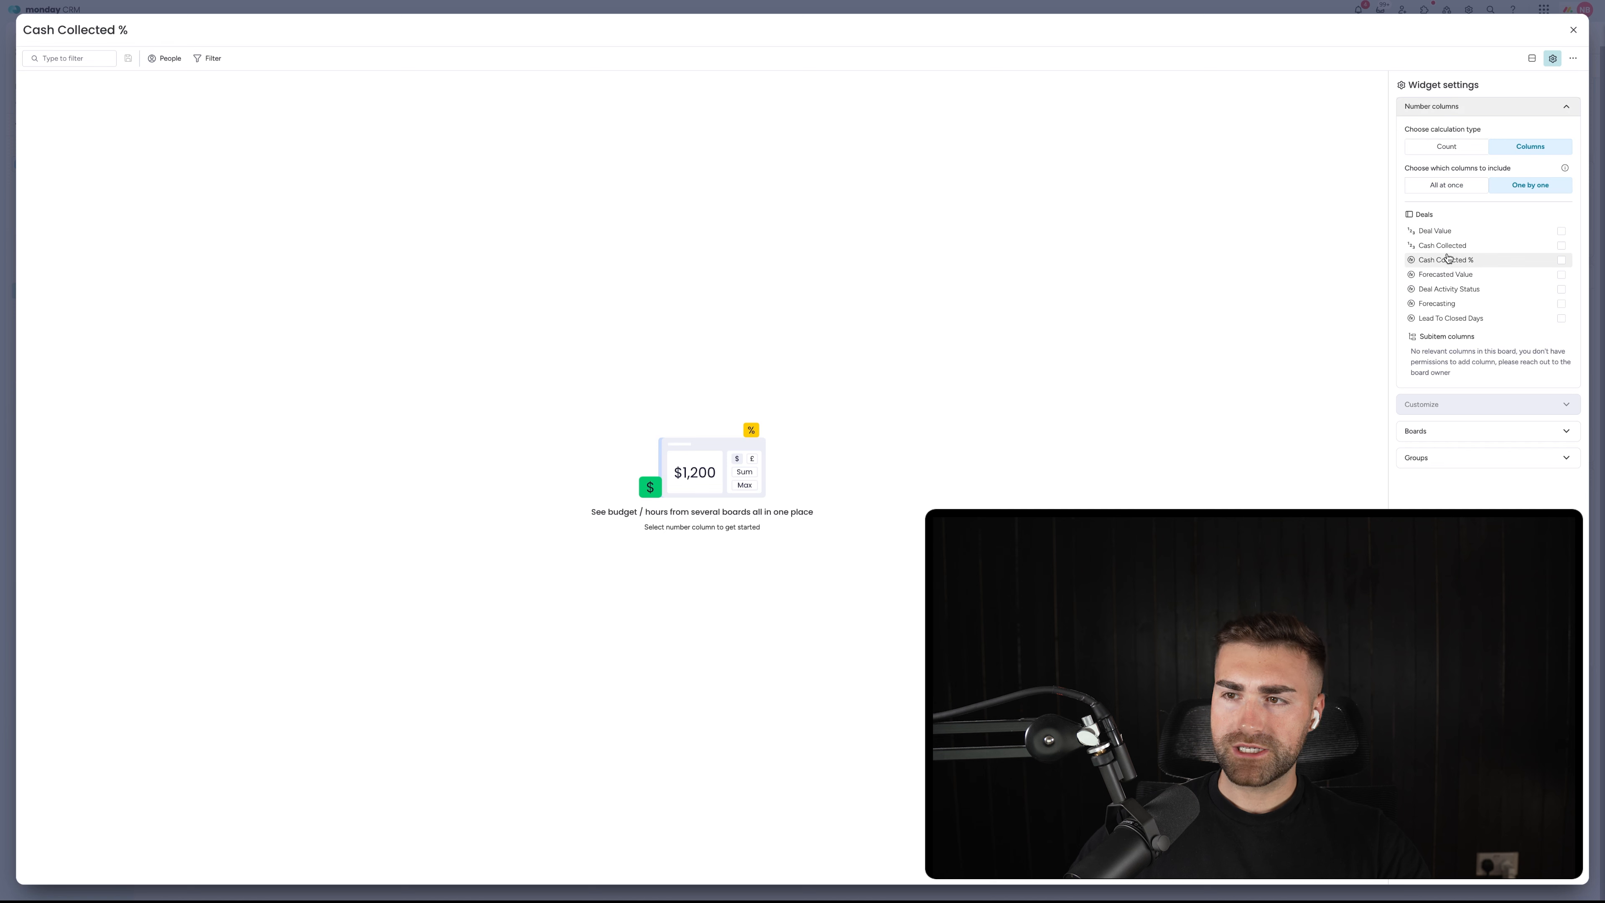
left_click(1447, 259)
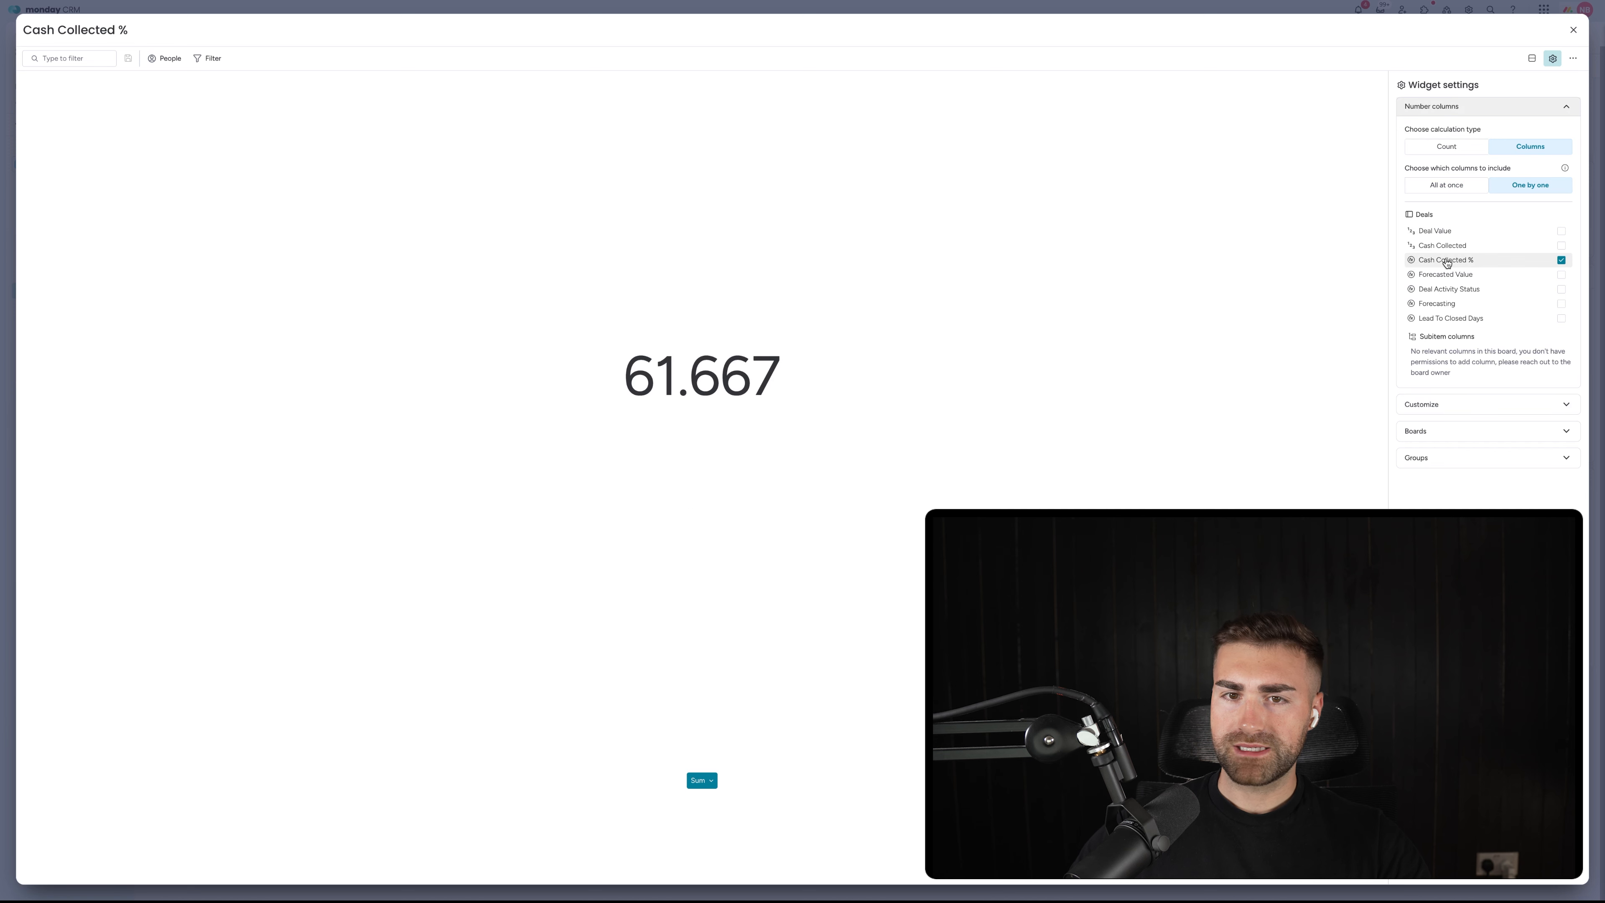
left_click(1471, 408)
left_click(1451, 217)
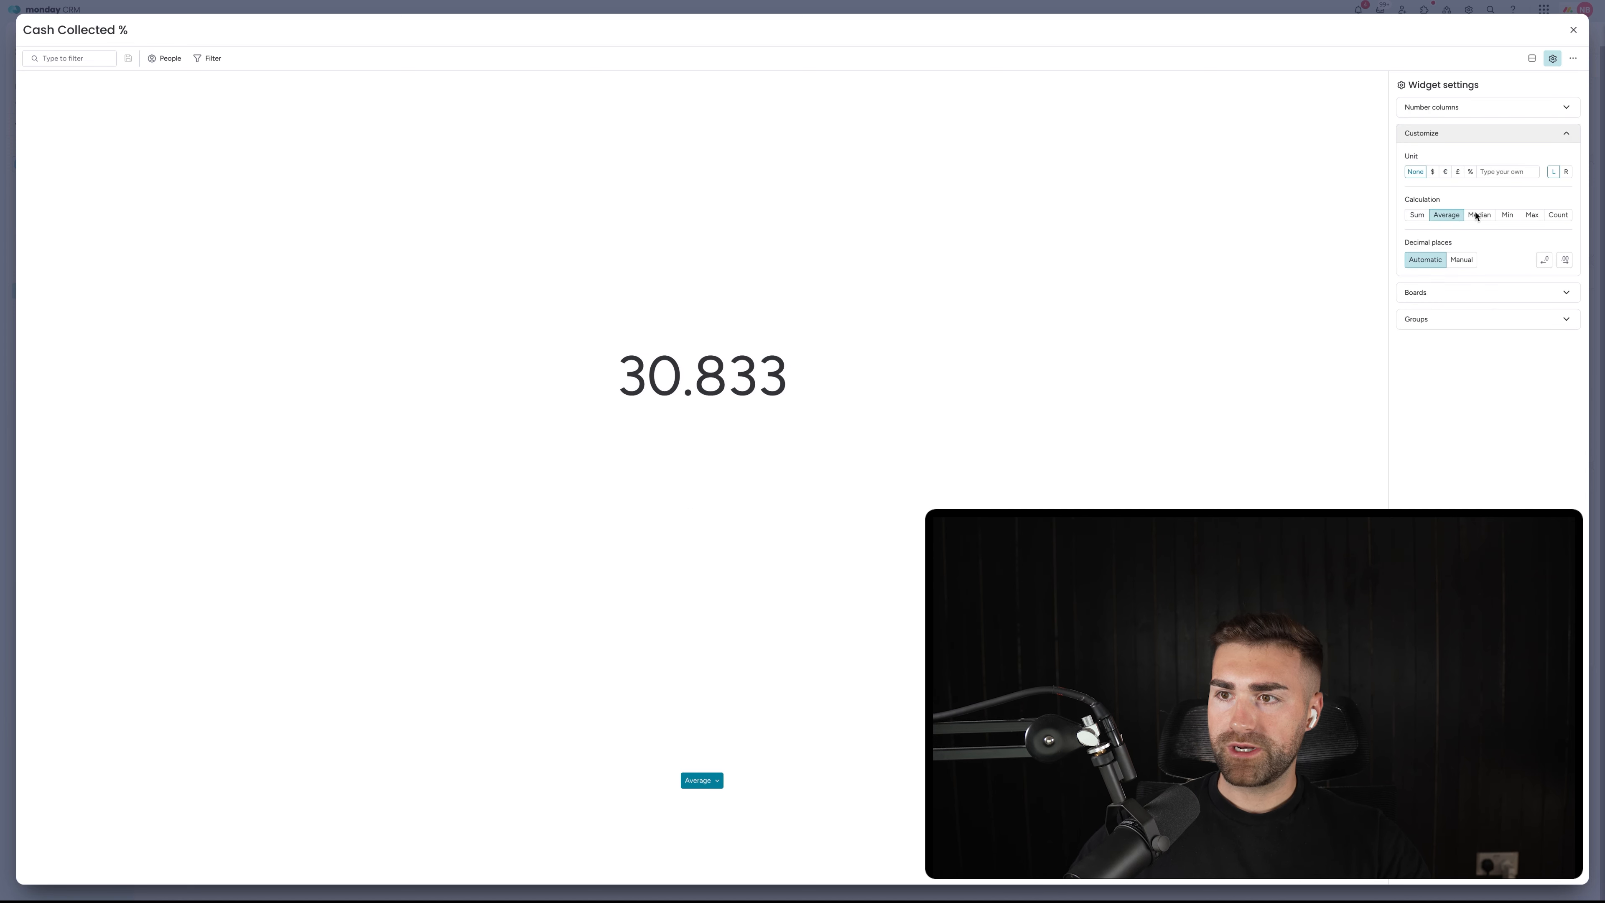
Step: Display the widget's value with a % unit after the number and manual rounding to one decimal place, and close its settings
left_click(1471, 173)
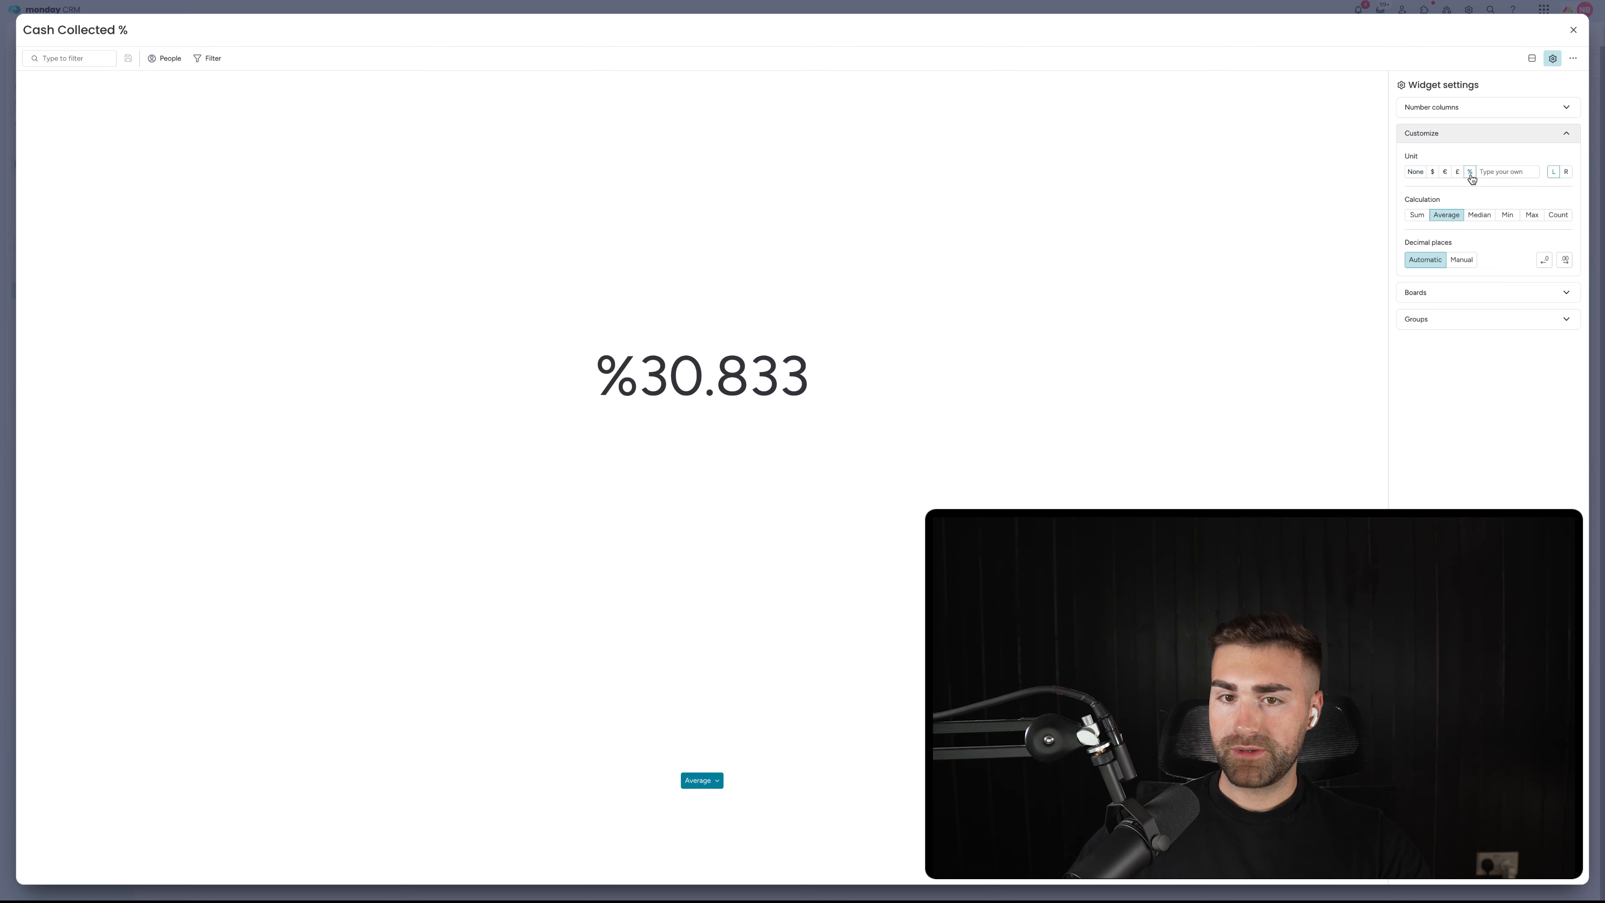
left_click(1567, 172)
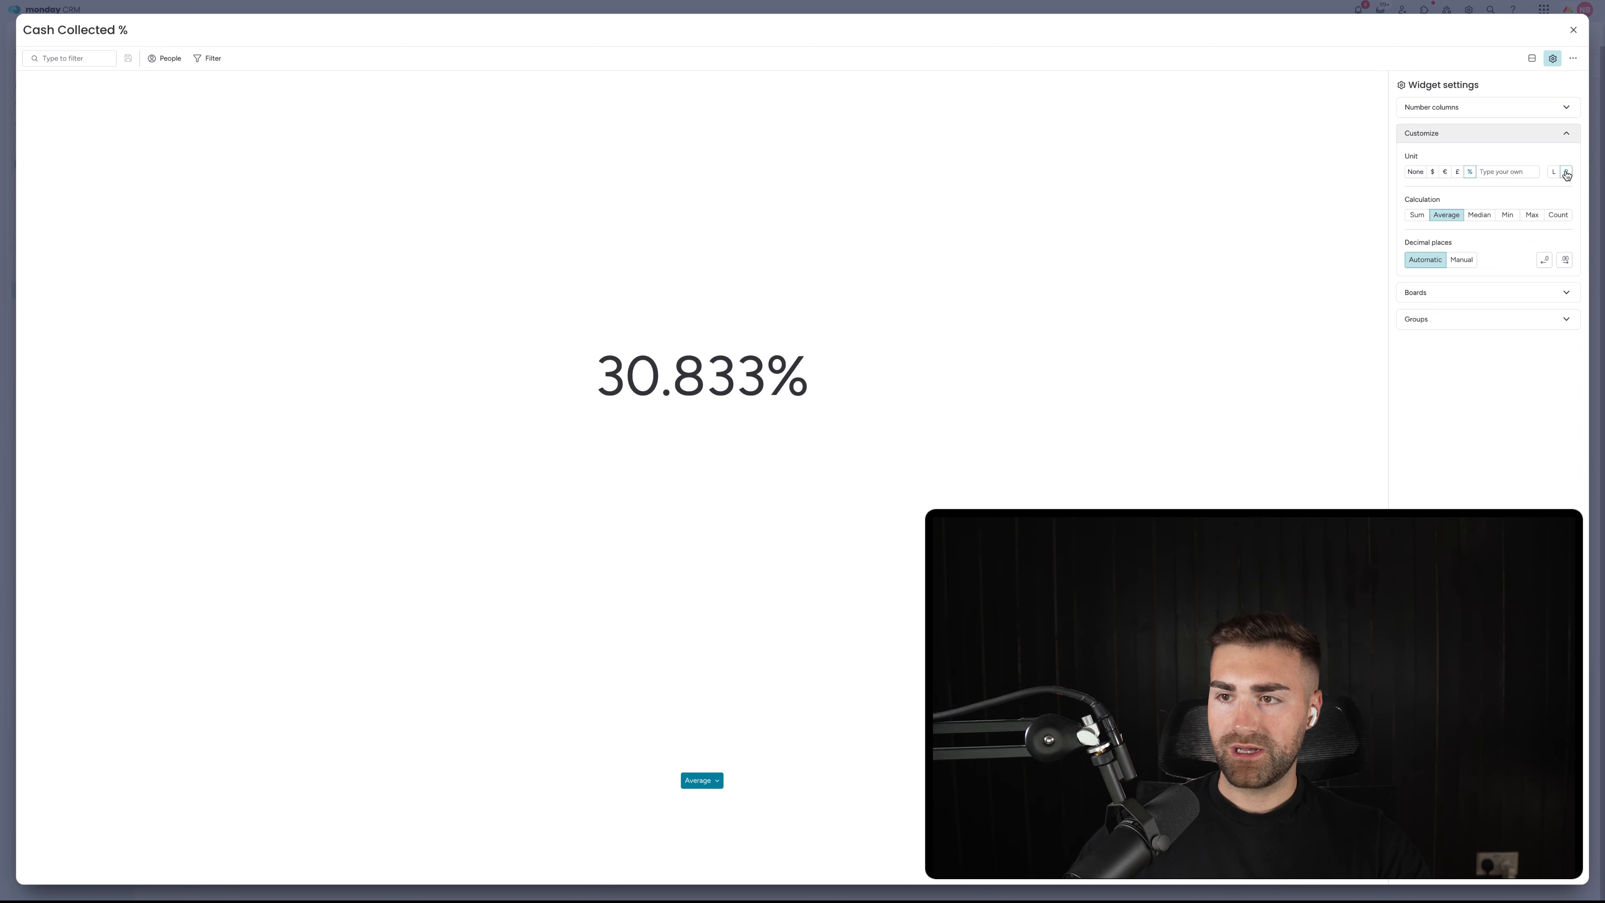
left_click(1457, 263)
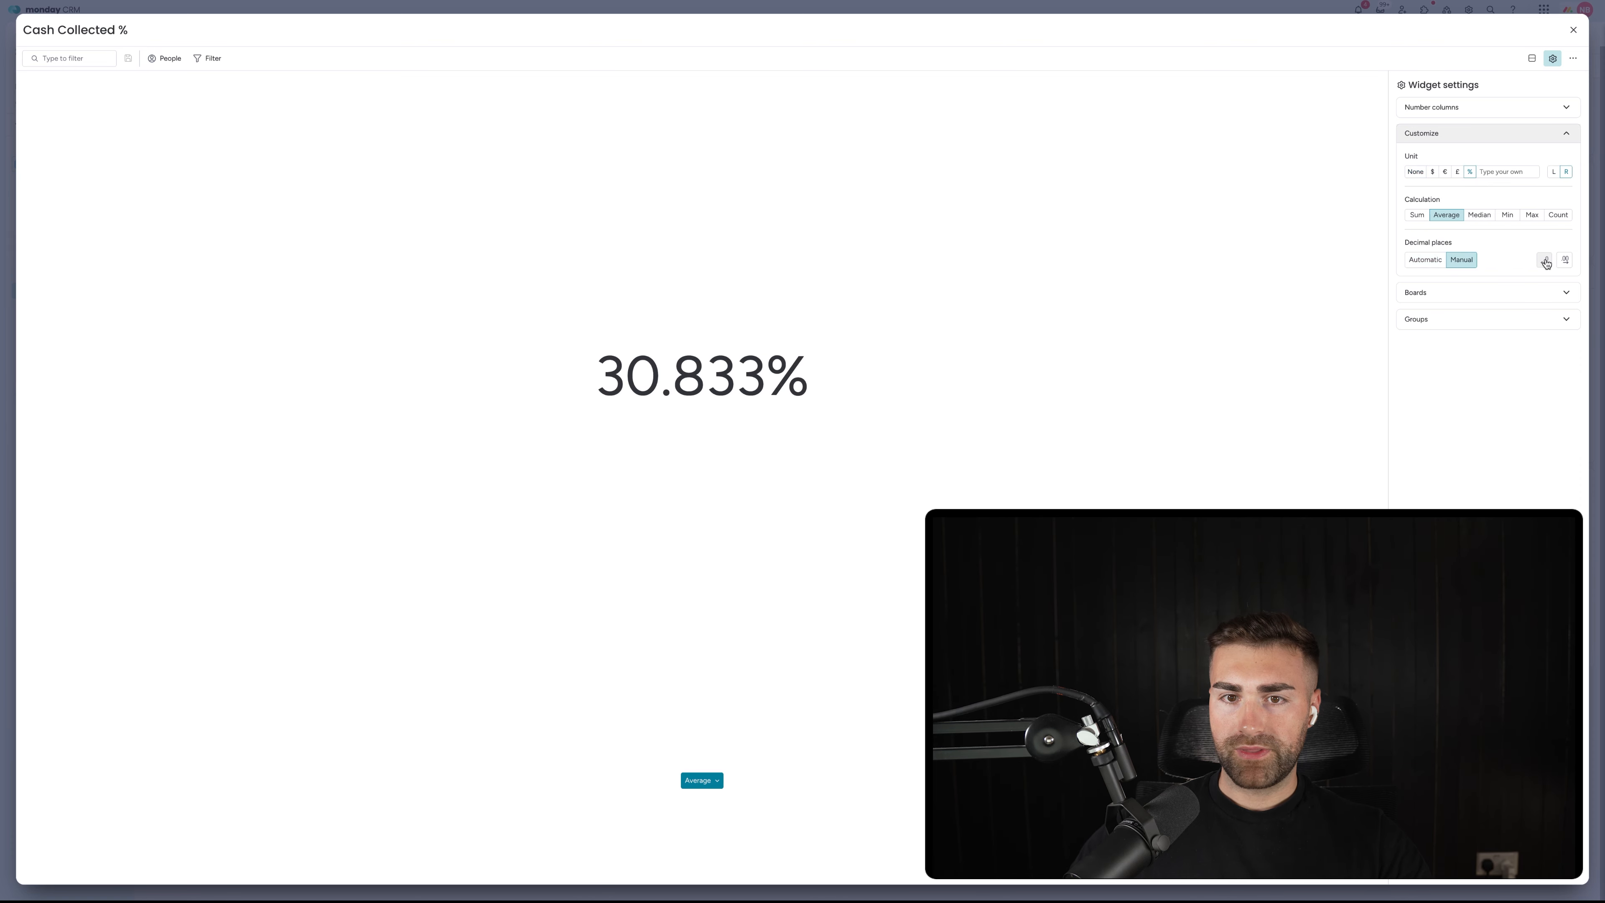
left_click(1546, 262)
left_click(1545, 261)
left_click(1566, 262)
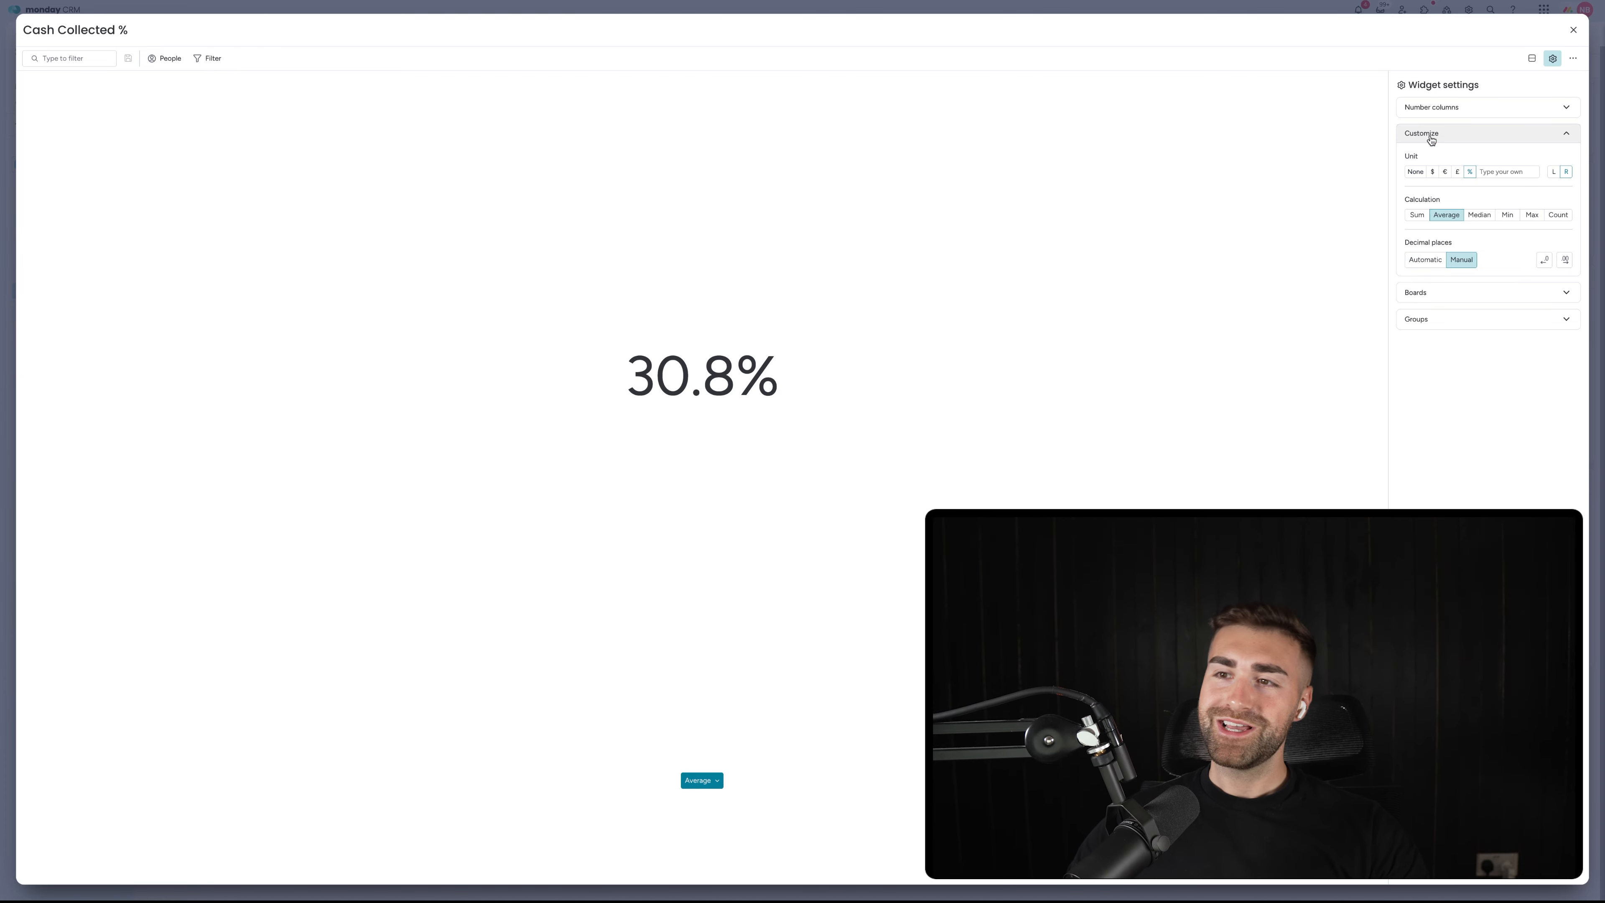
left_click(1573, 30)
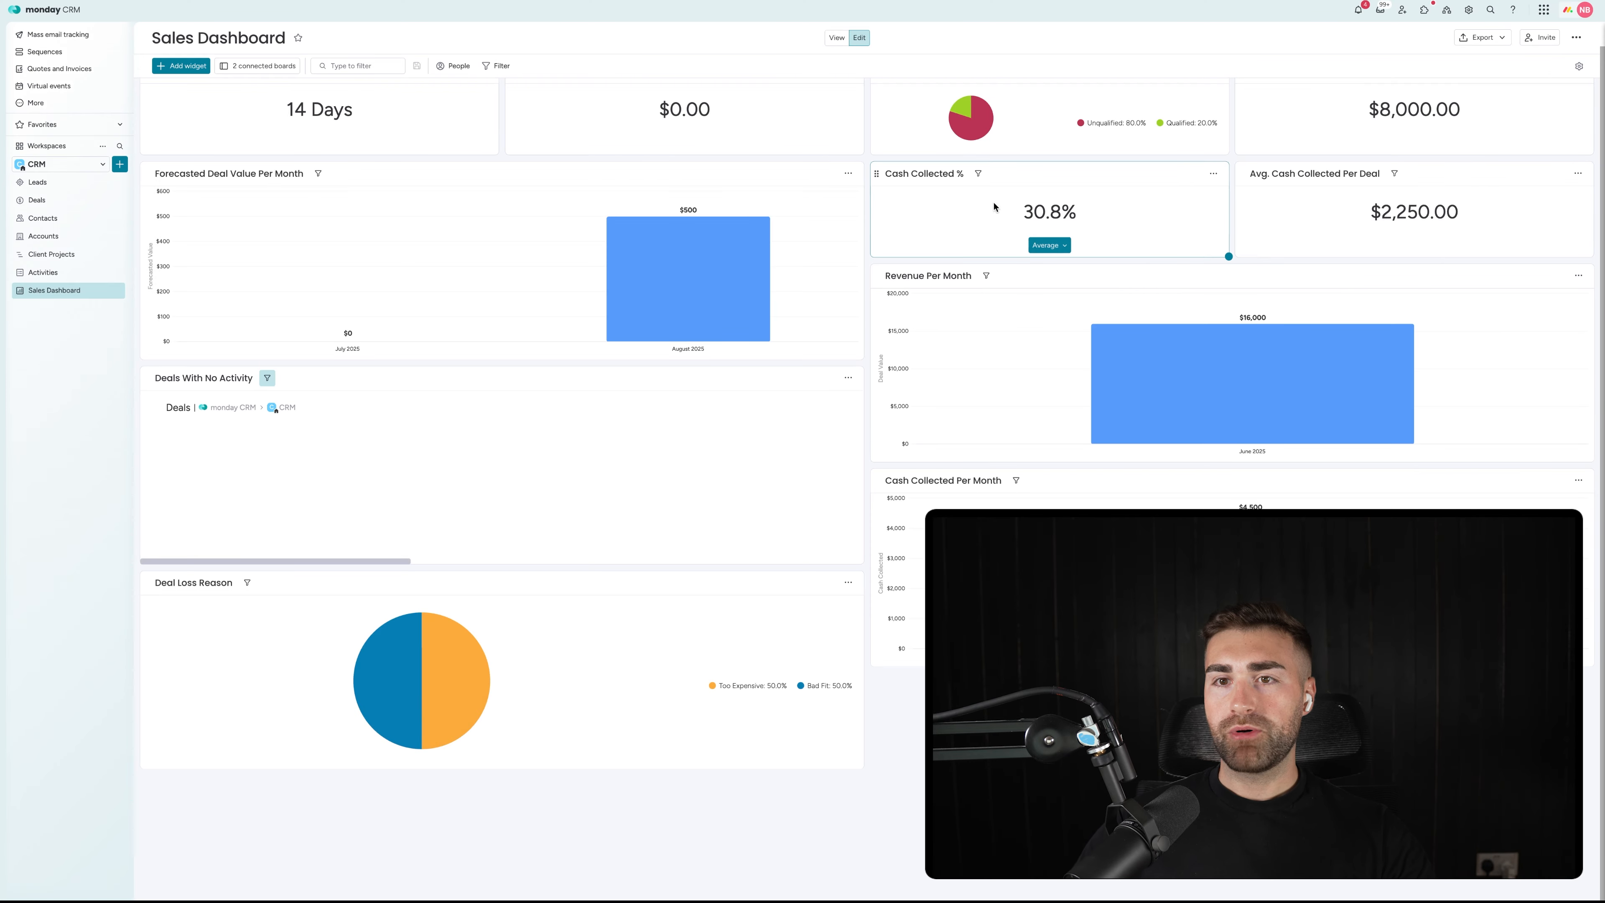
Step: Add a Chart widget to the Sales Dashboard and place it directly below the Deal Loss Reason widget
scroll(980, 208, "up", 1)
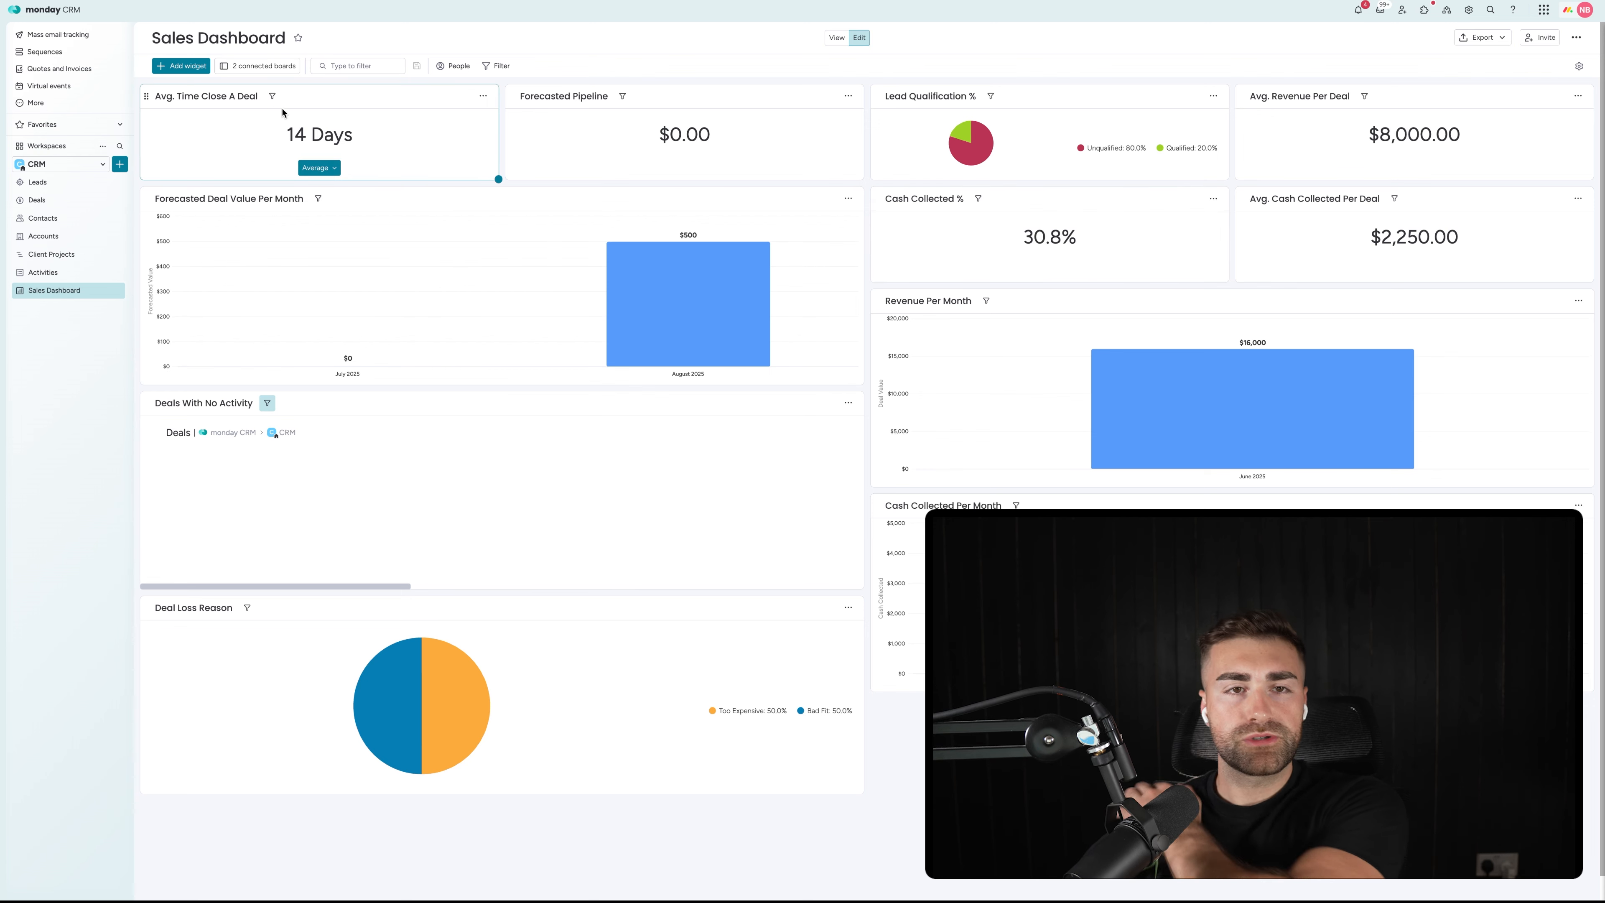
left_click(195, 66)
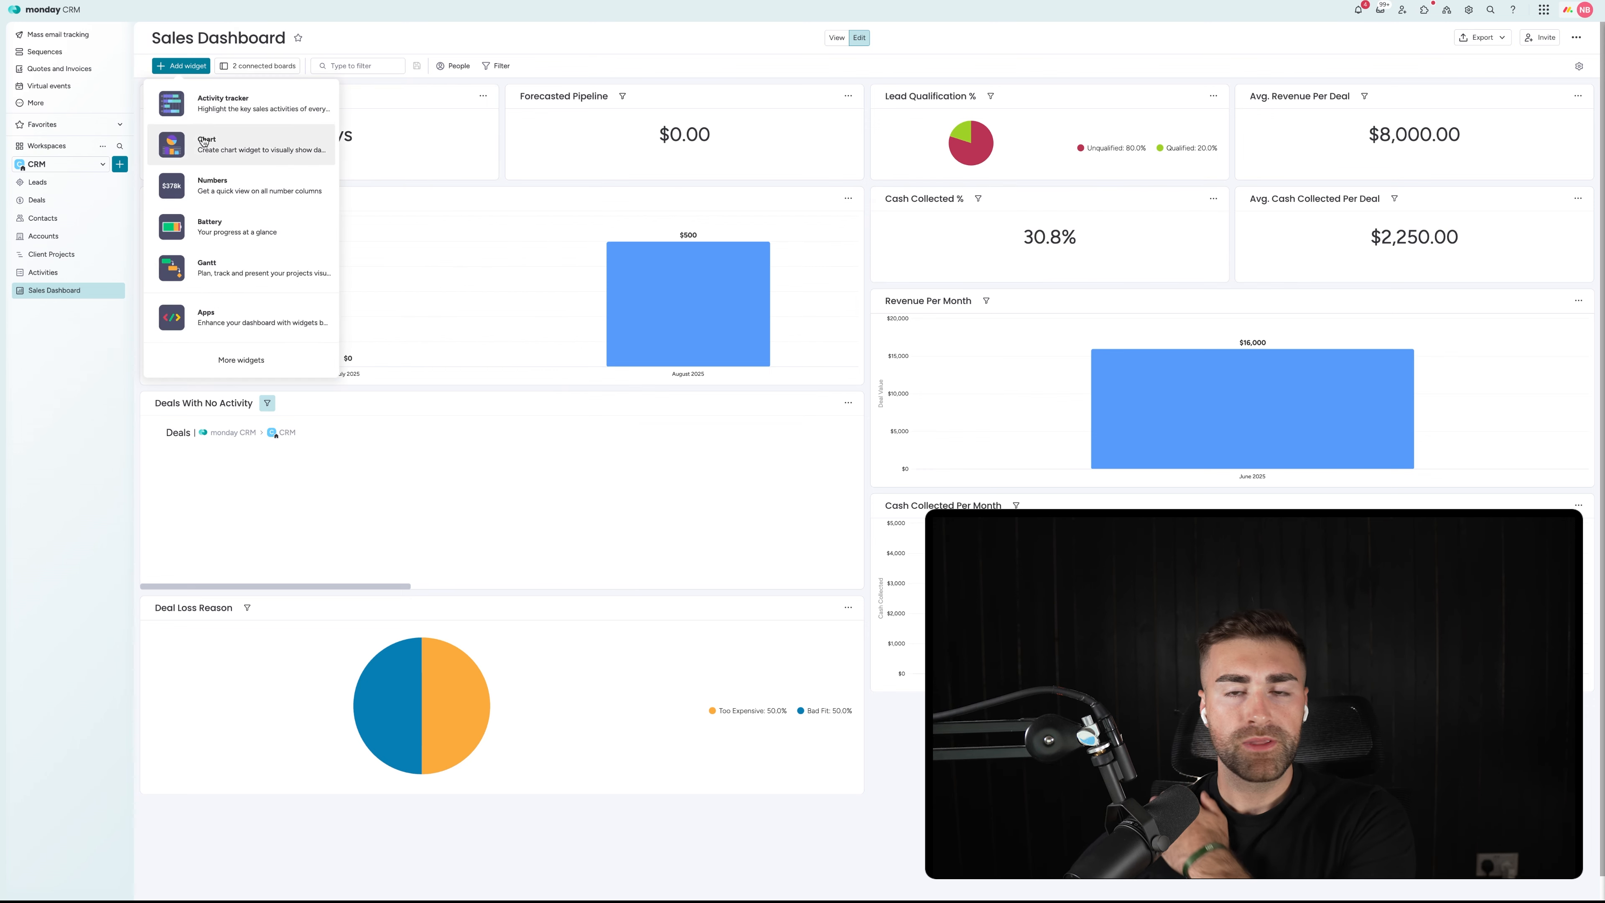
left_click(1114, 490)
scroll(1074, 519, "down", 2)
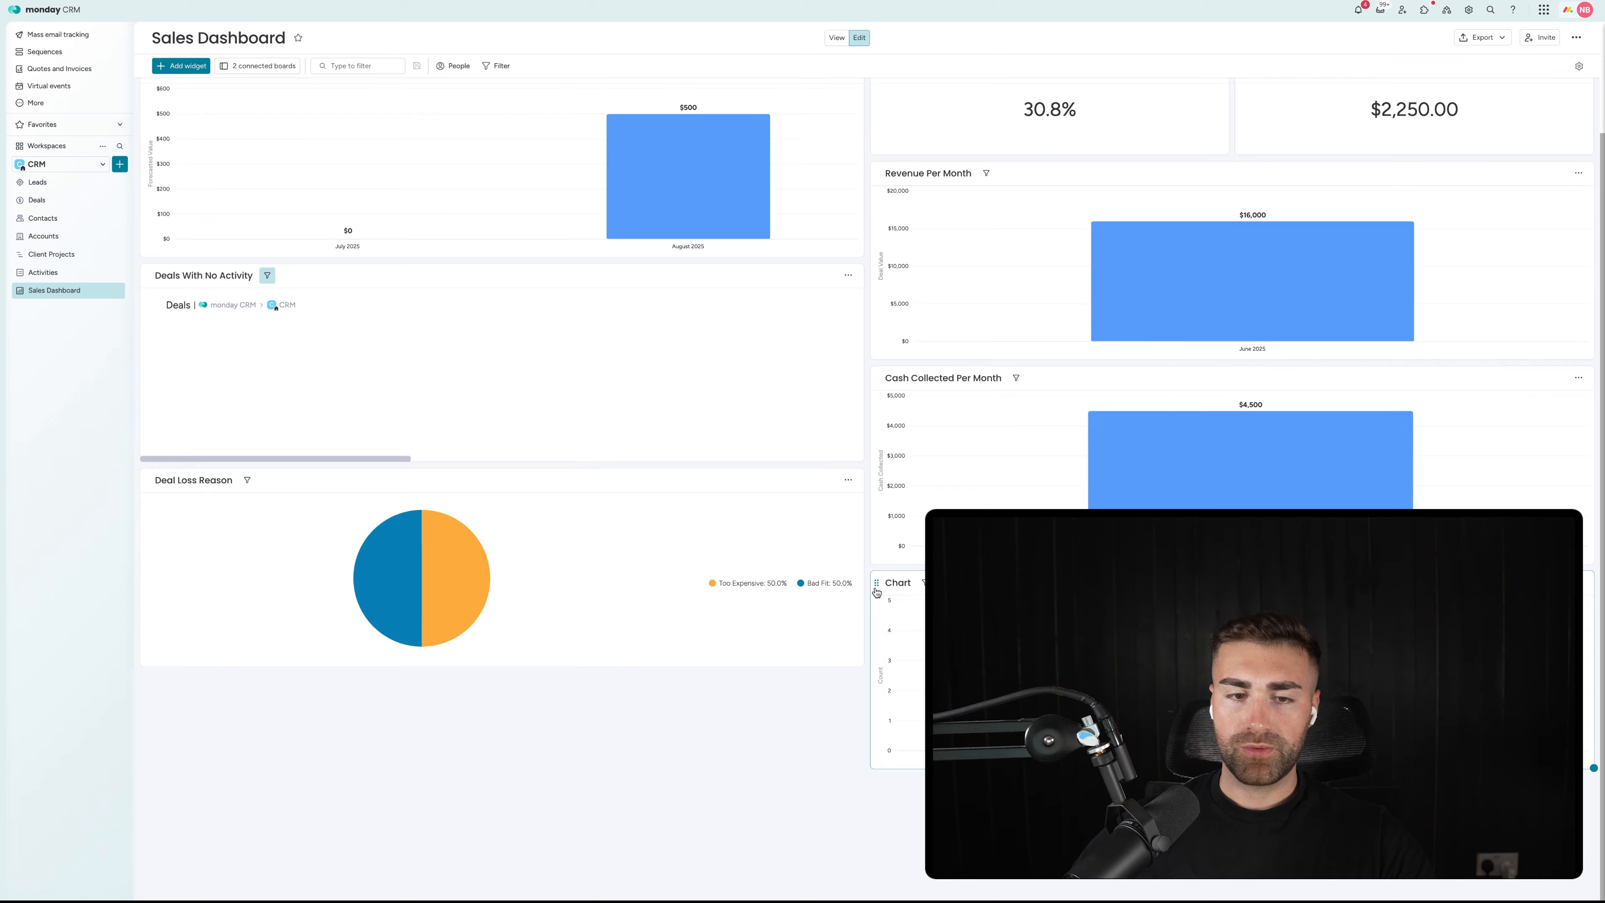
left_click_drag(876, 592, 154, 607)
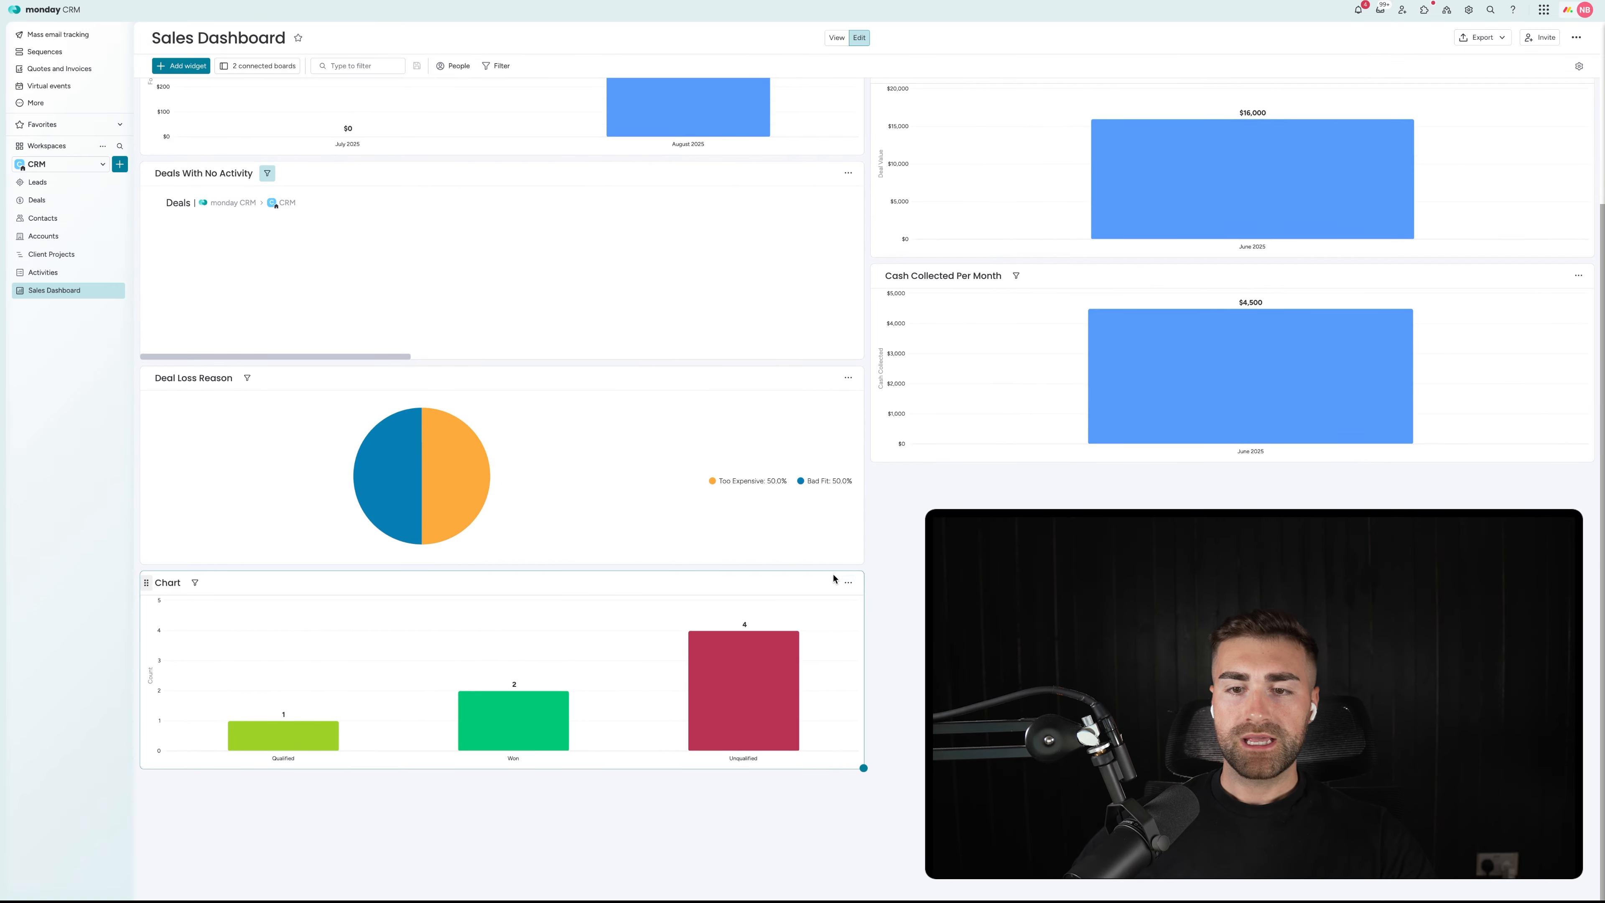
Step: In the new chart widget's settings, limit the data to the Deals board and only its Closed Won group
left_click(848, 582)
left_click(872, 617)
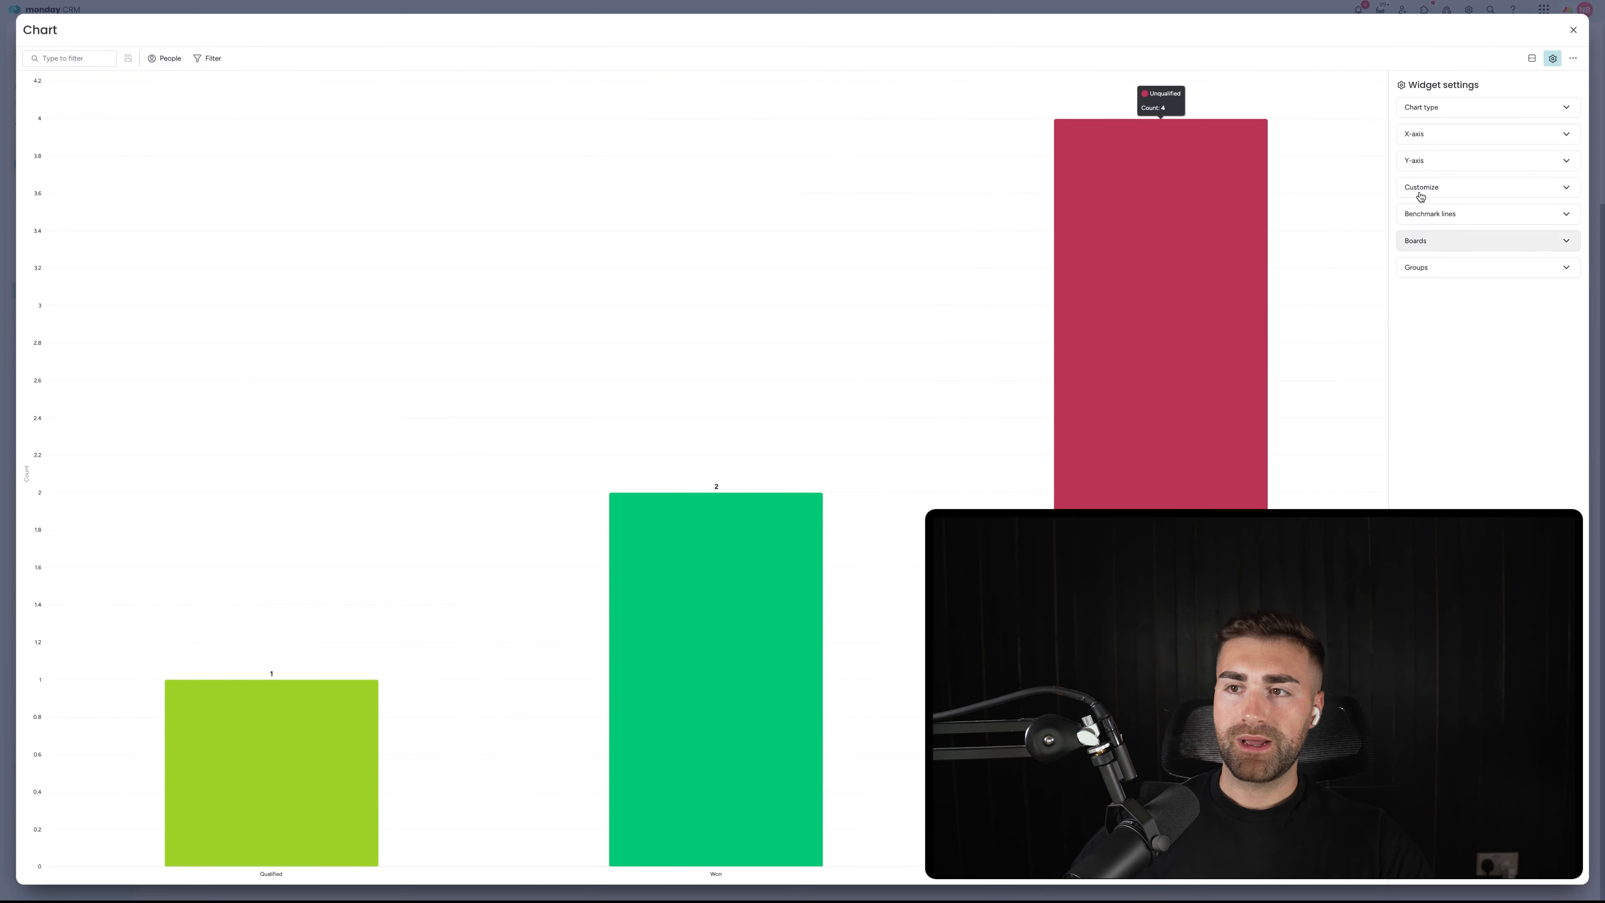
left_click(1431, 108)
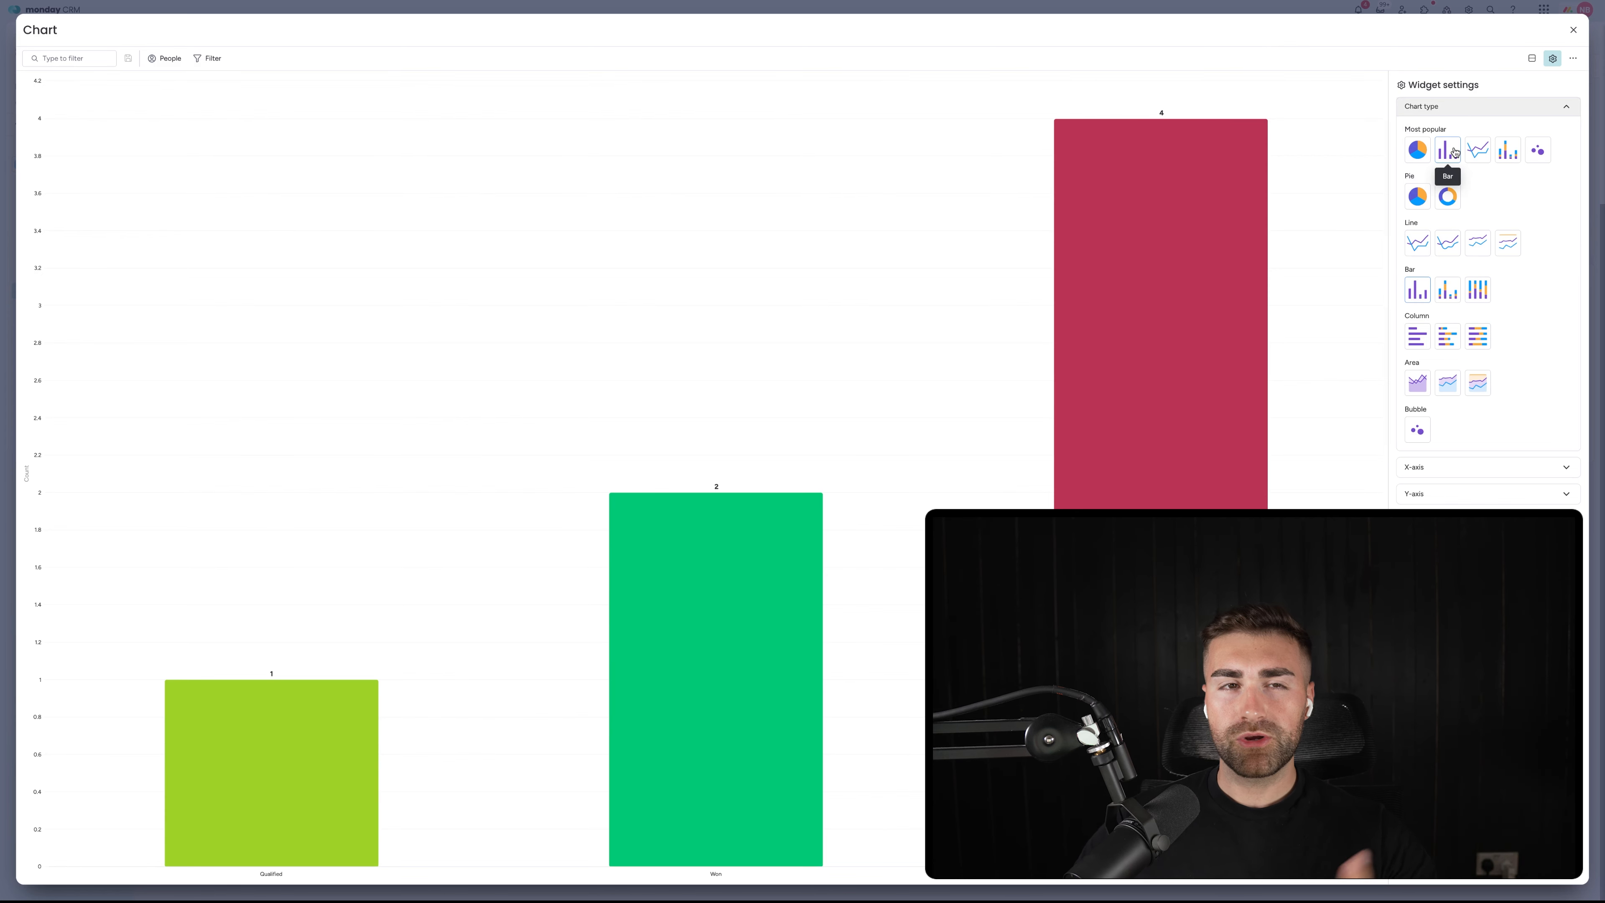
left_click(1416, 107)
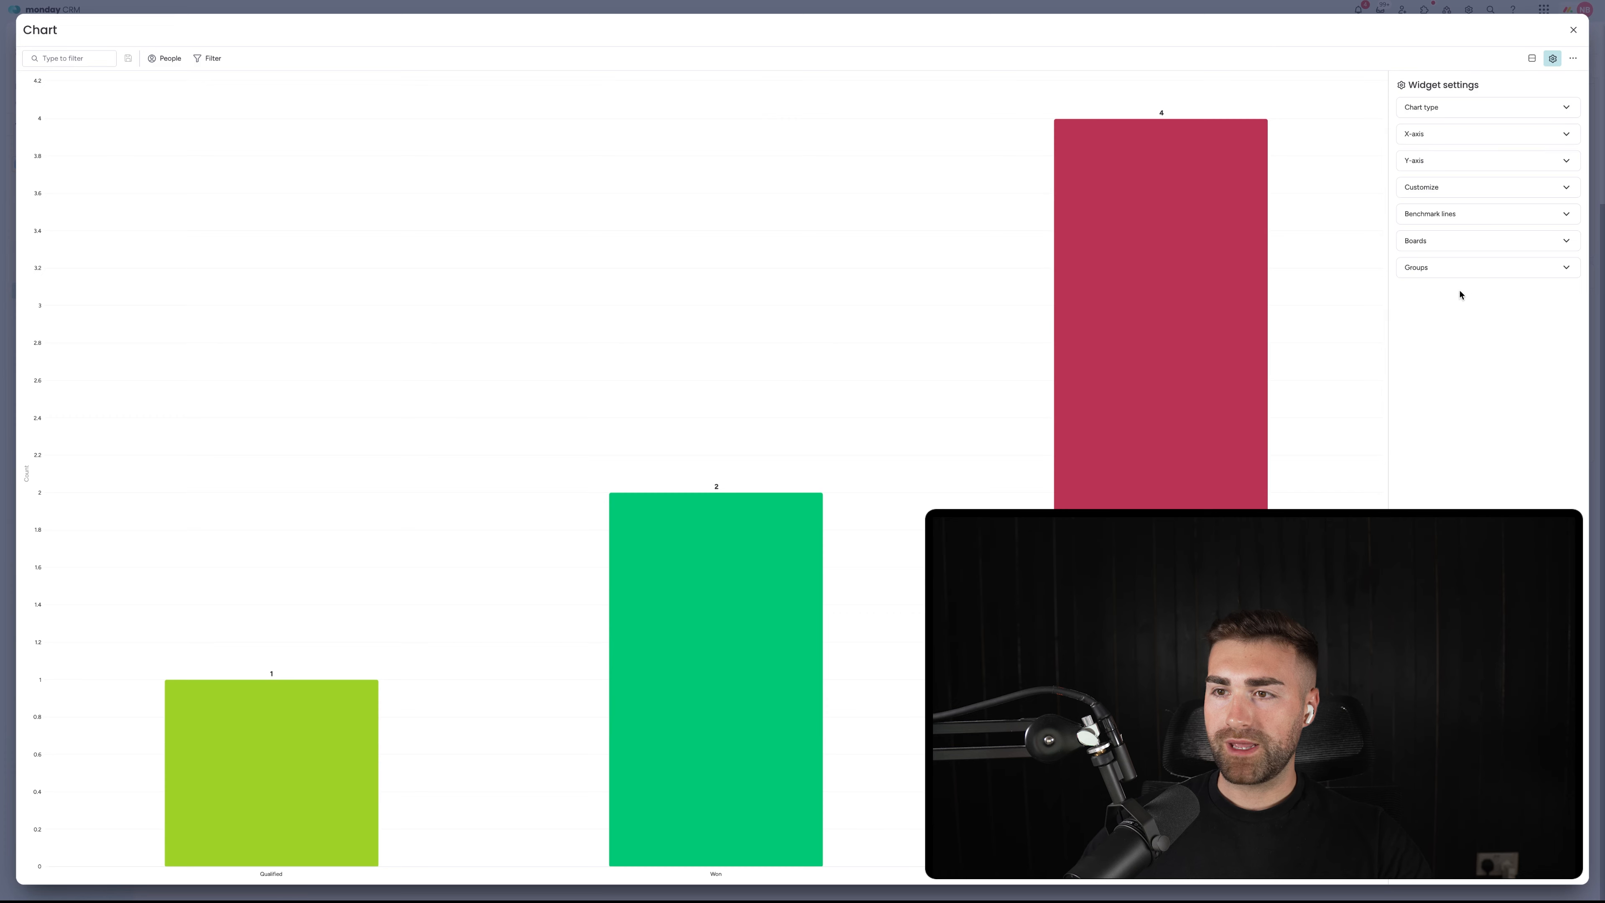
left_click(1446, 242)
left_click(1433, 344)
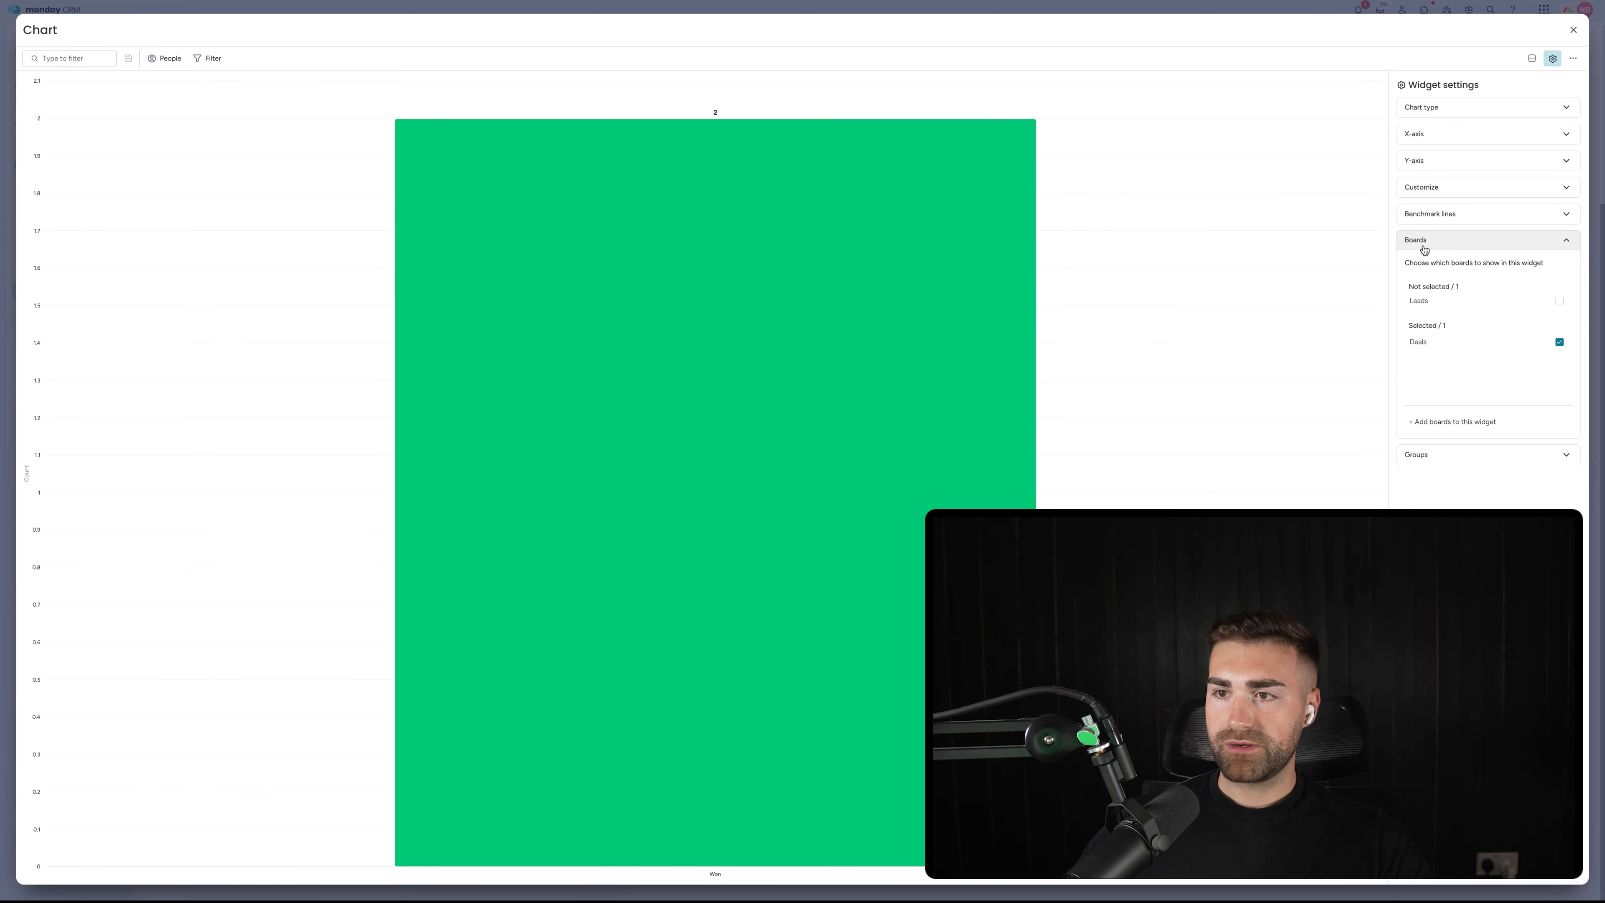
left_click(1424, 246)
left_click(1426, 269)
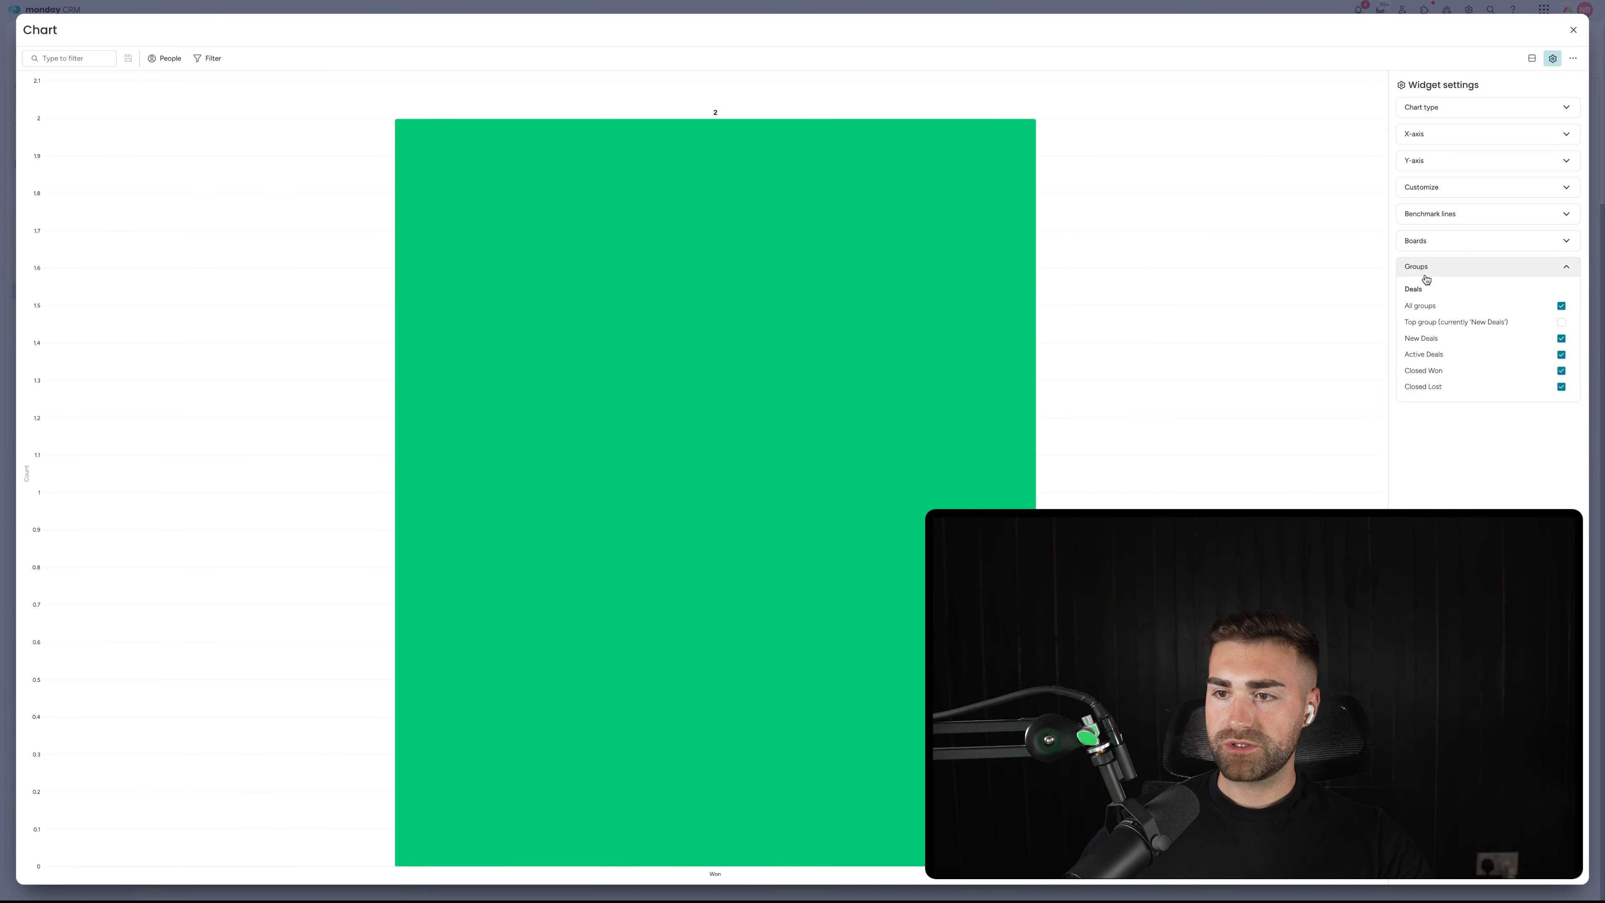
left_click(1423, 386)
left_click(1423, 354)
left_click(1424, 338)
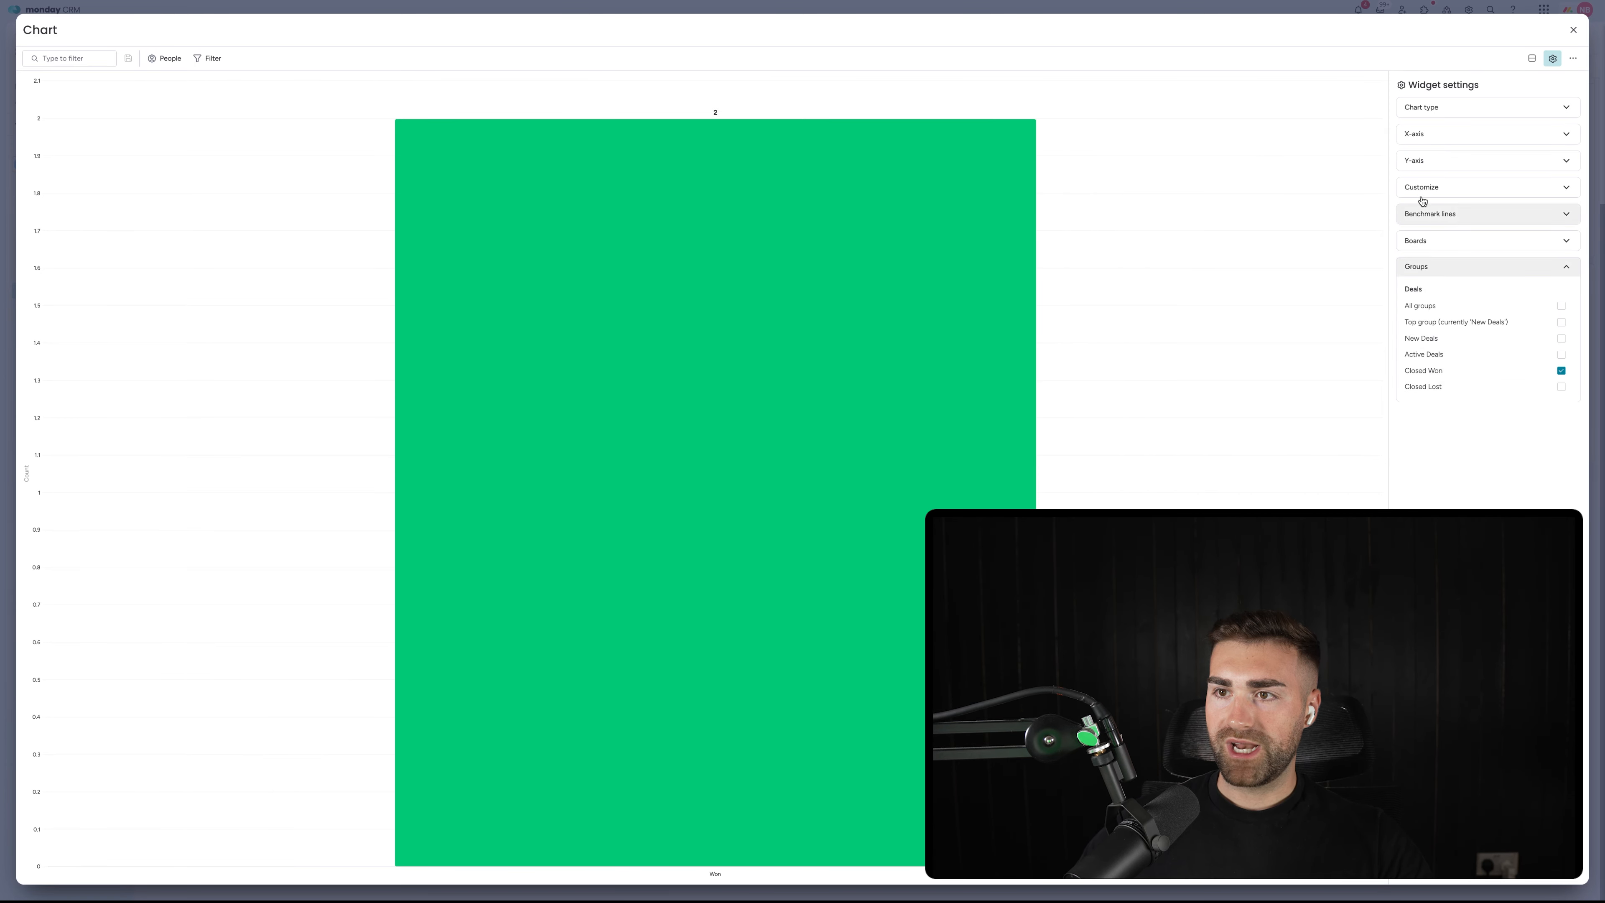
Step: Select the chart's X-axis columns one by one and use Date Closed from the Deals board
left_click(1439, 140)
left_click(1523, 159)
left_click(1475, 198)
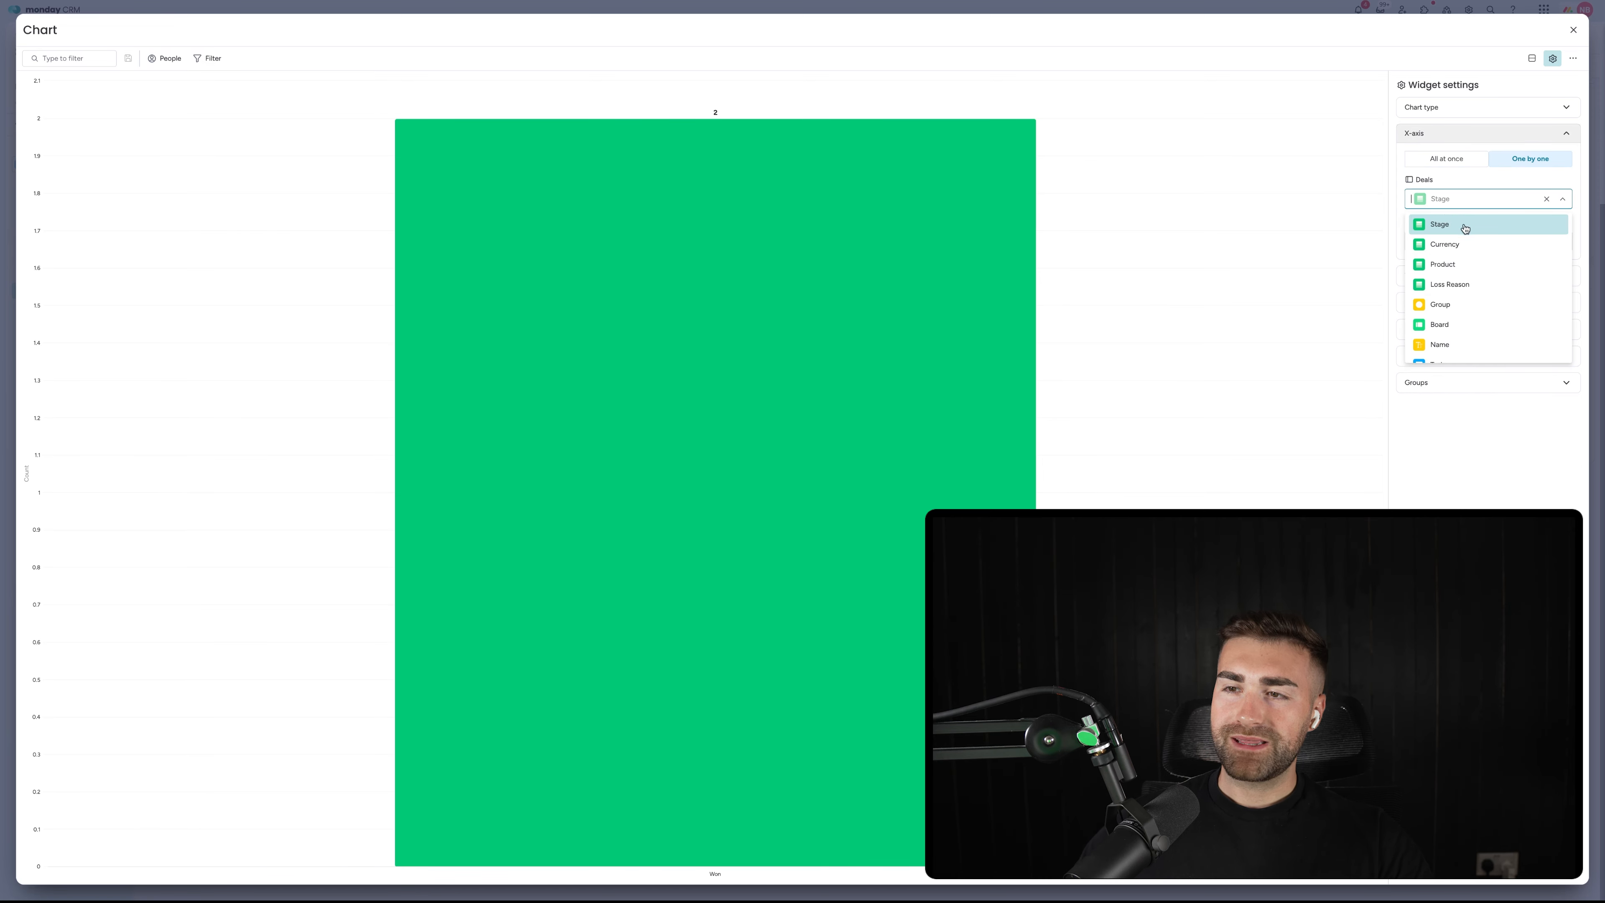
type("dated")
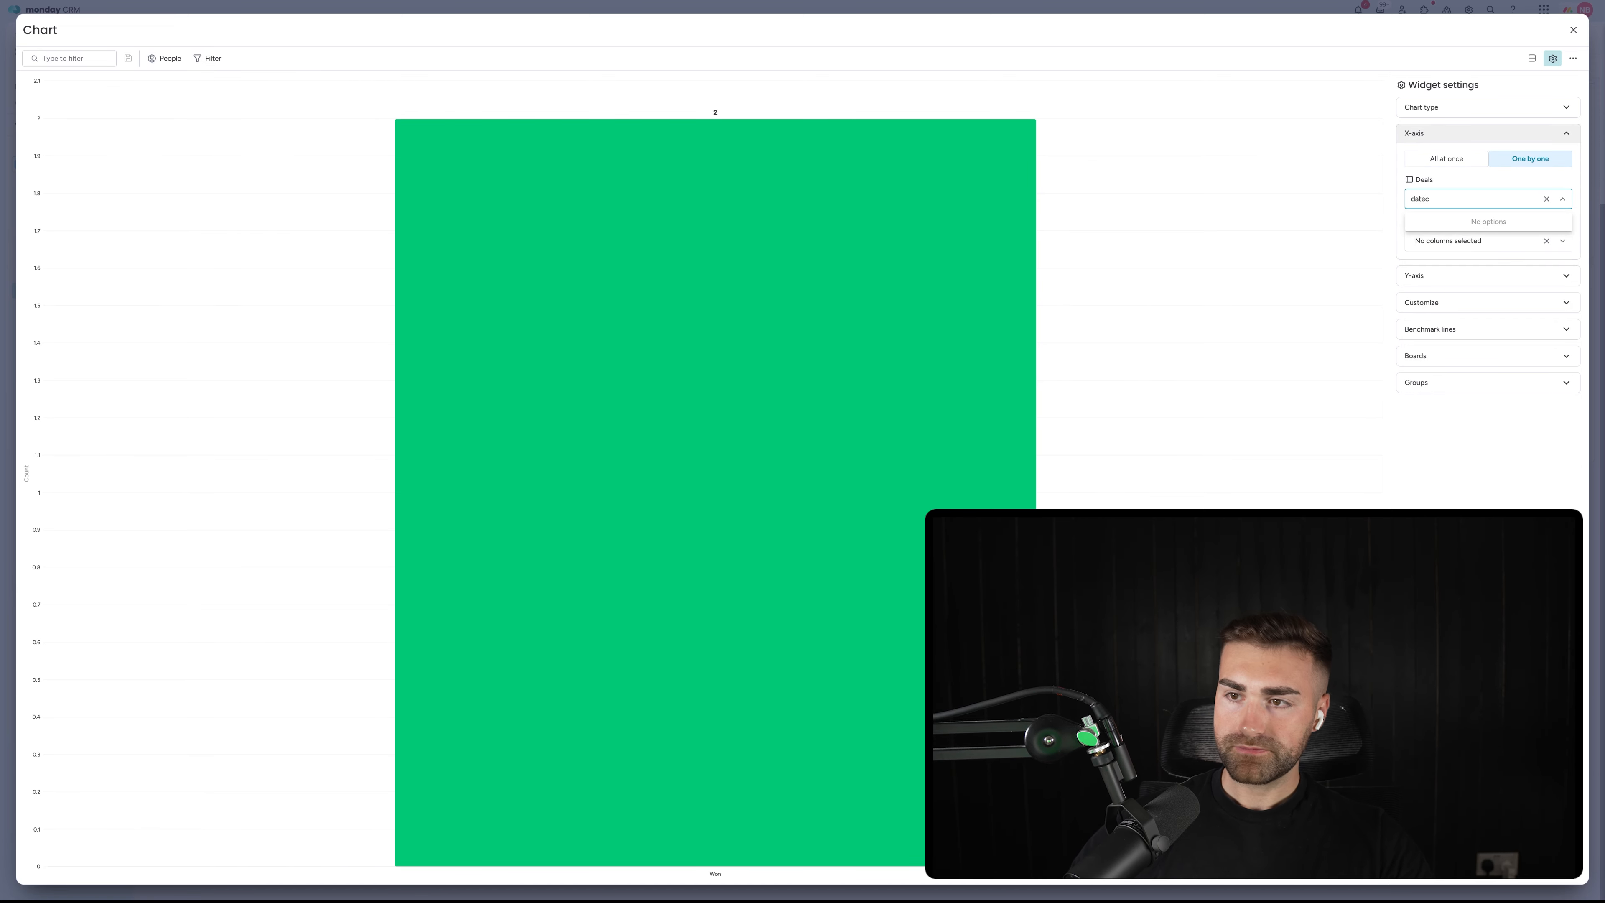
key("BackSpace")
left_click(1523, 261)
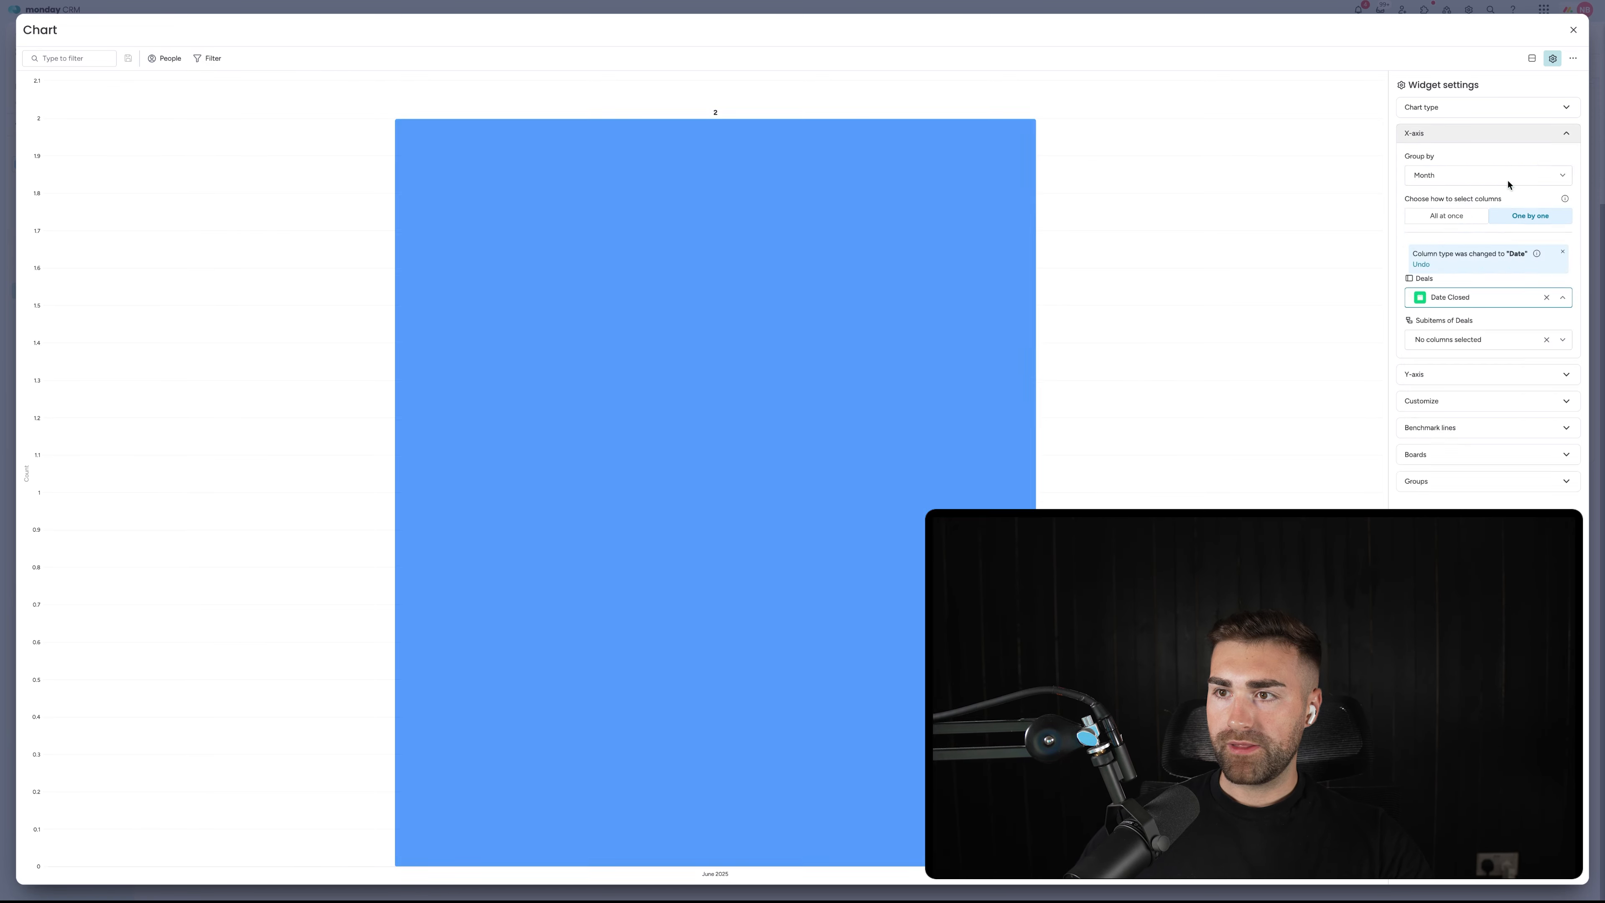
Step: Plot only Cash Collected % on the chart's Y-axis with the Average calculation, and close the widget settings
left_click(1489, 138)
left_click(1462, 160)
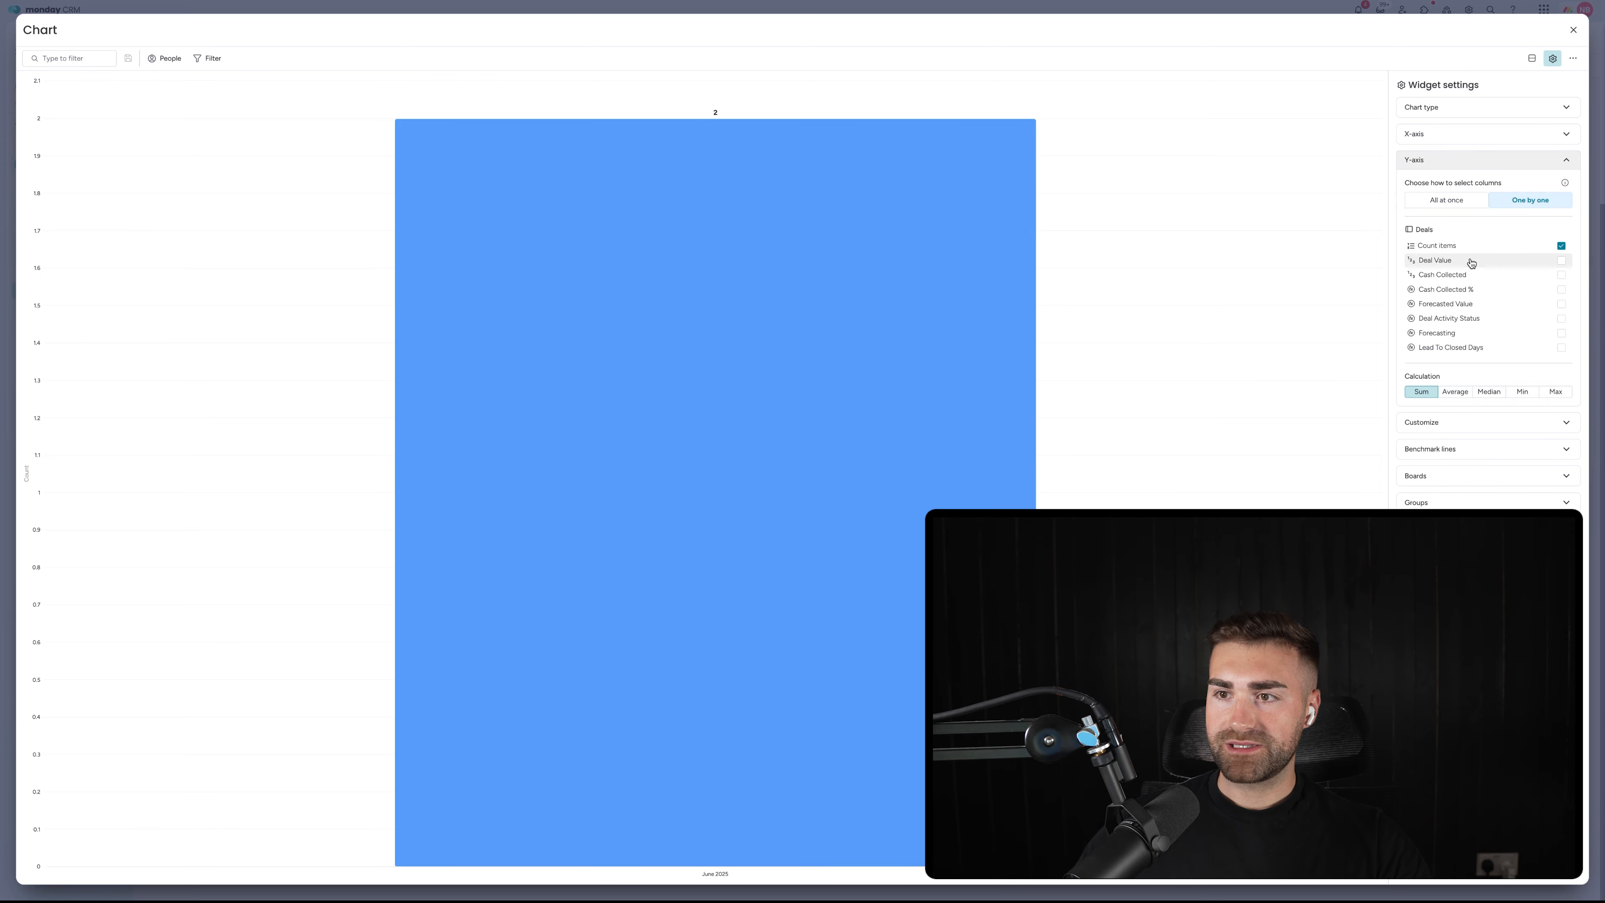
left_click(1464, 289)
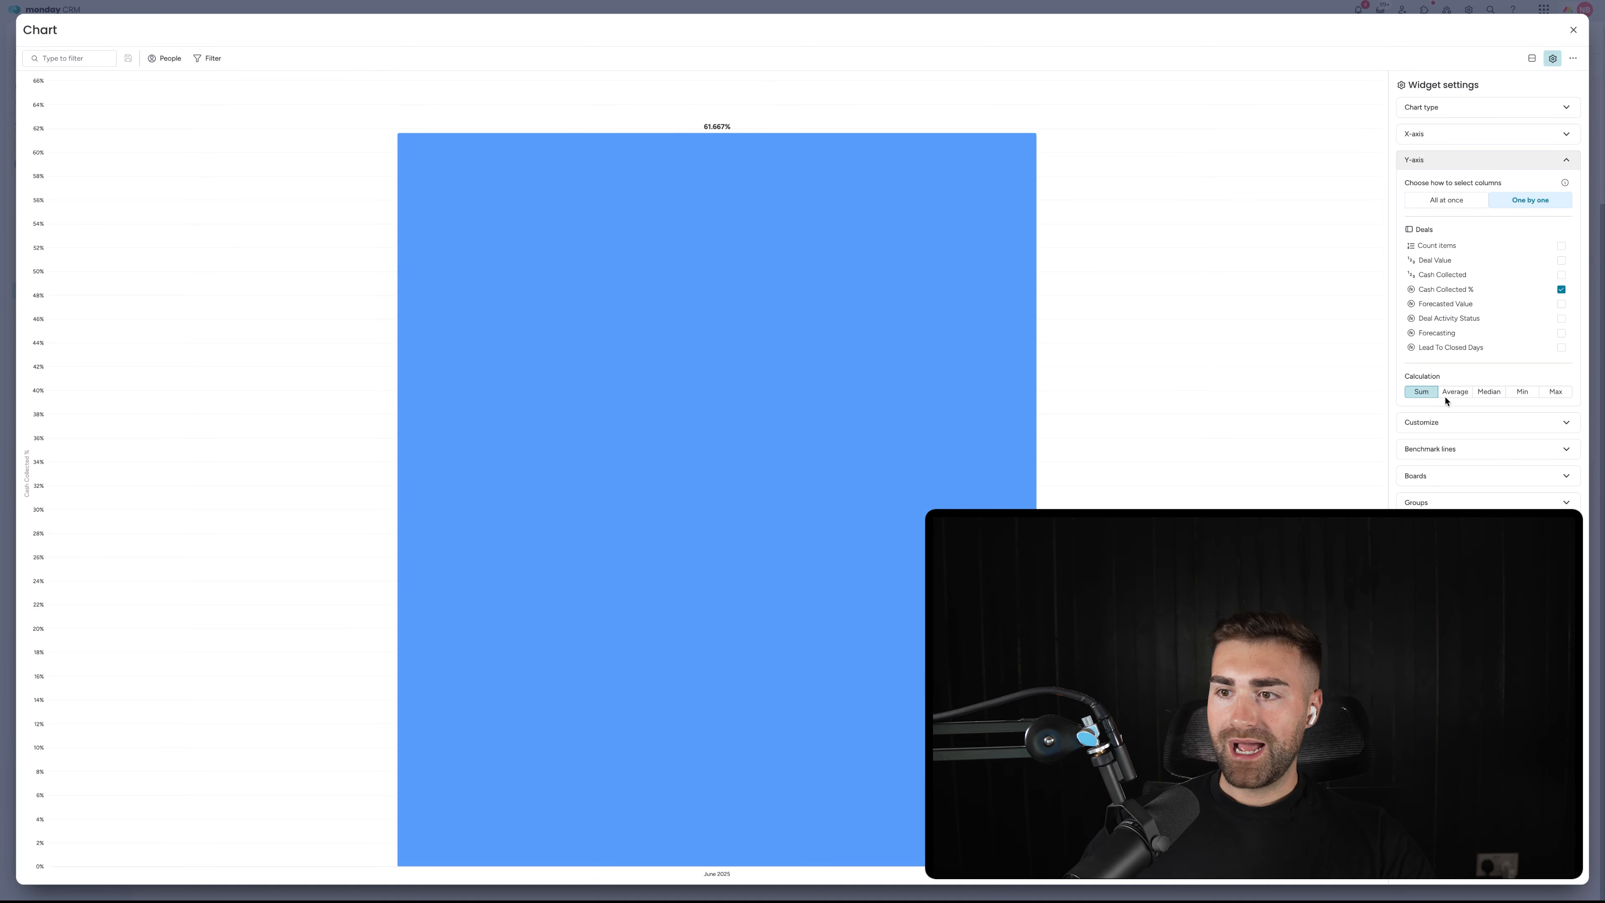
left_click(1451, 393)
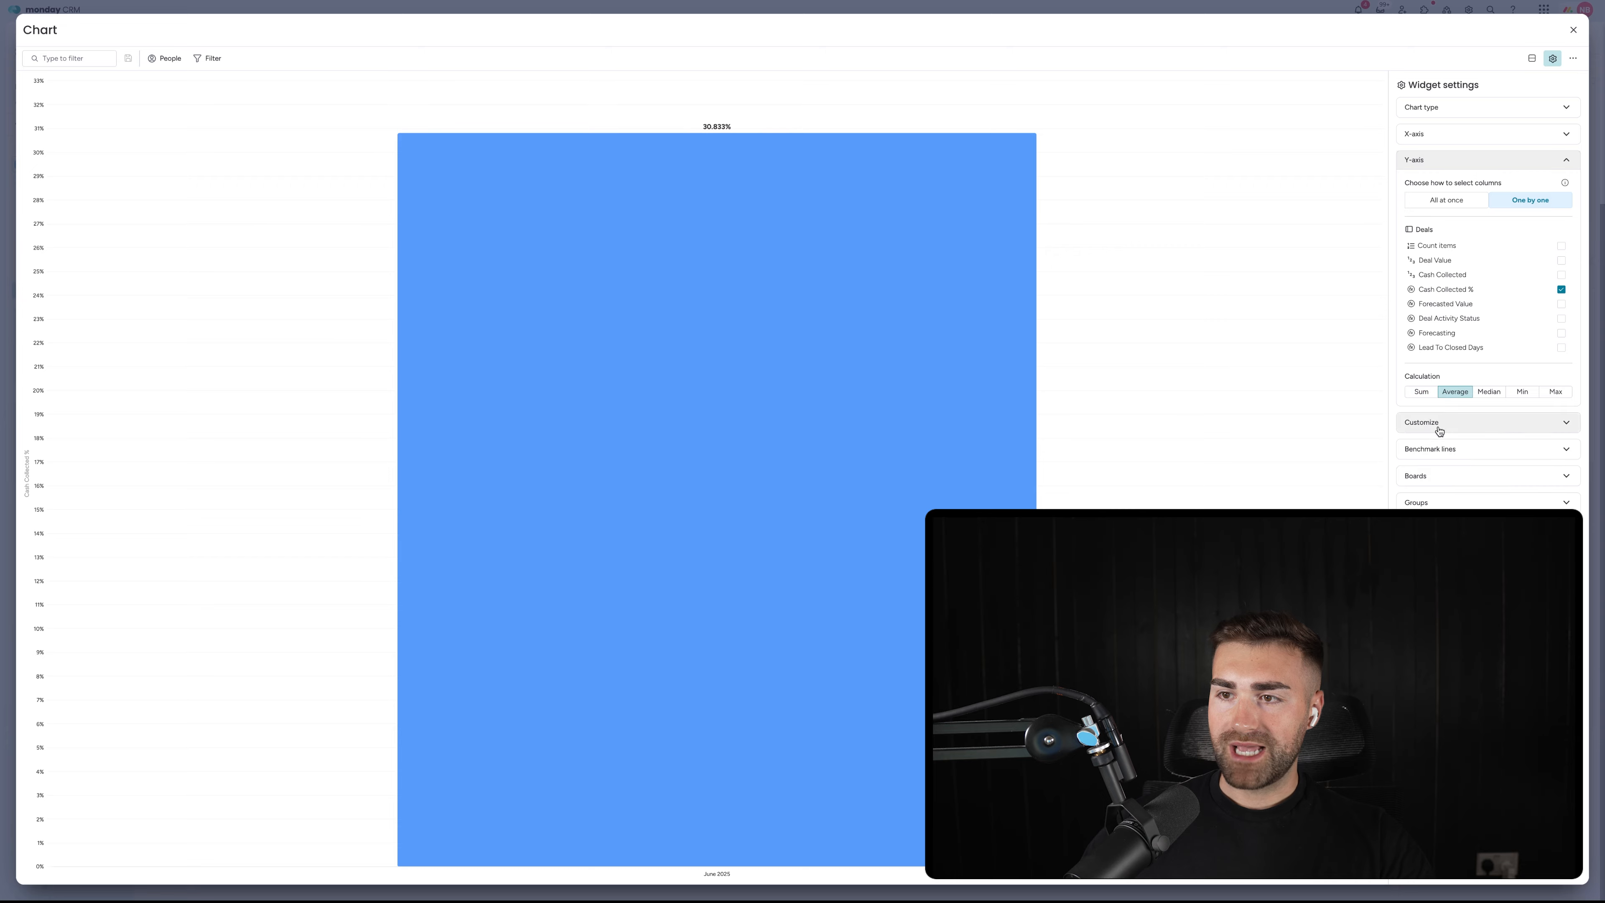
left_click(1439, 424)
left_click(1431, 394)
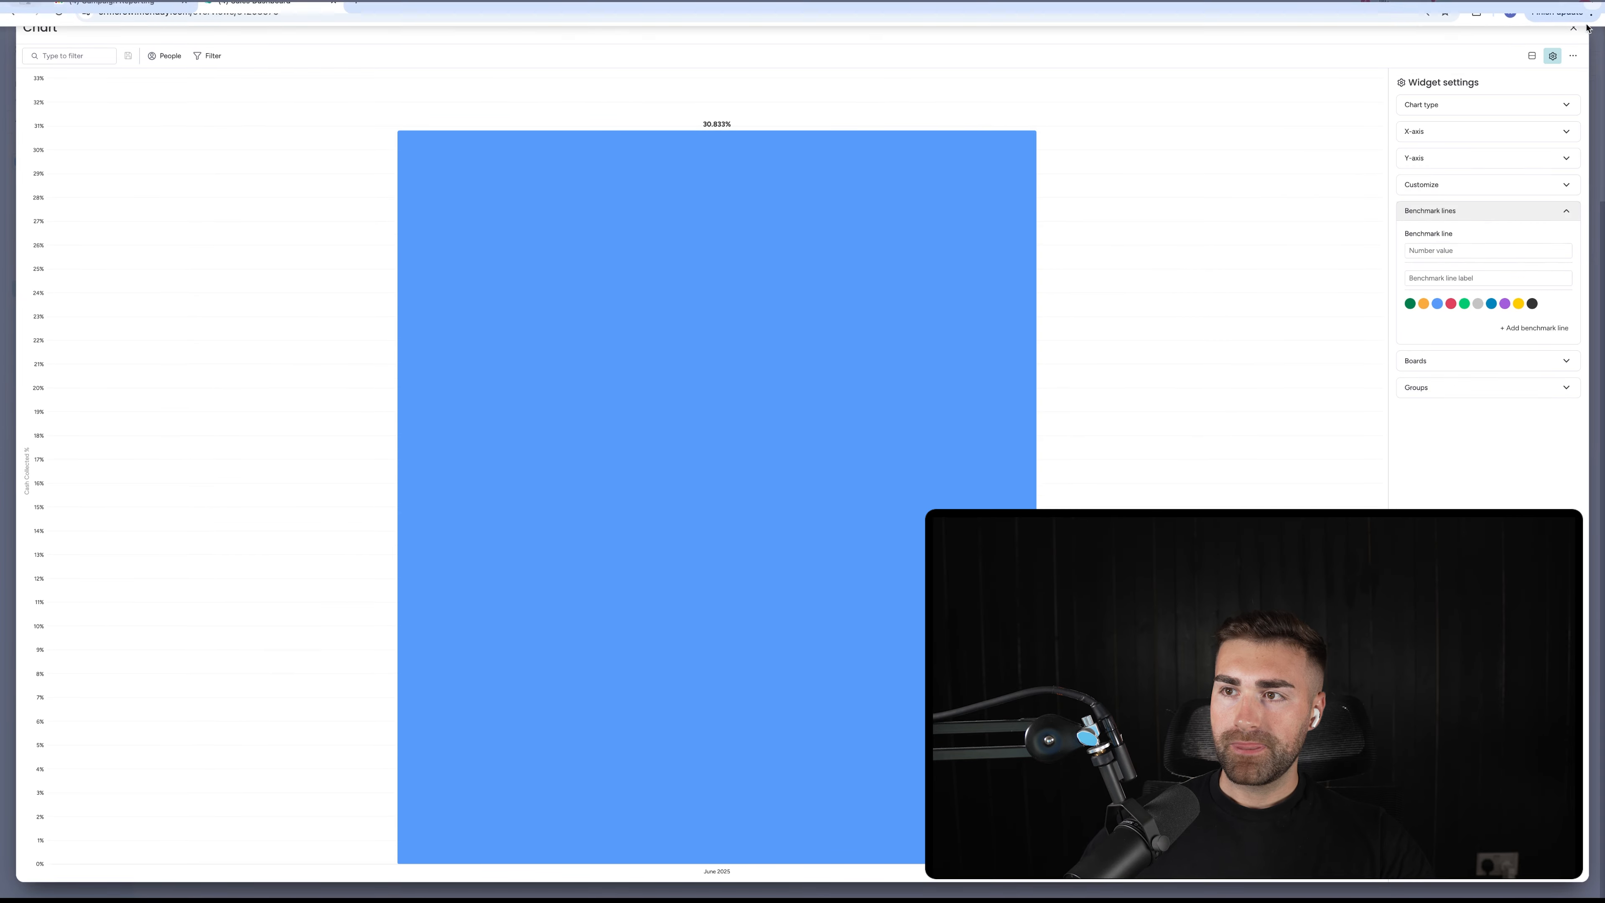
left_click(1569, 37)
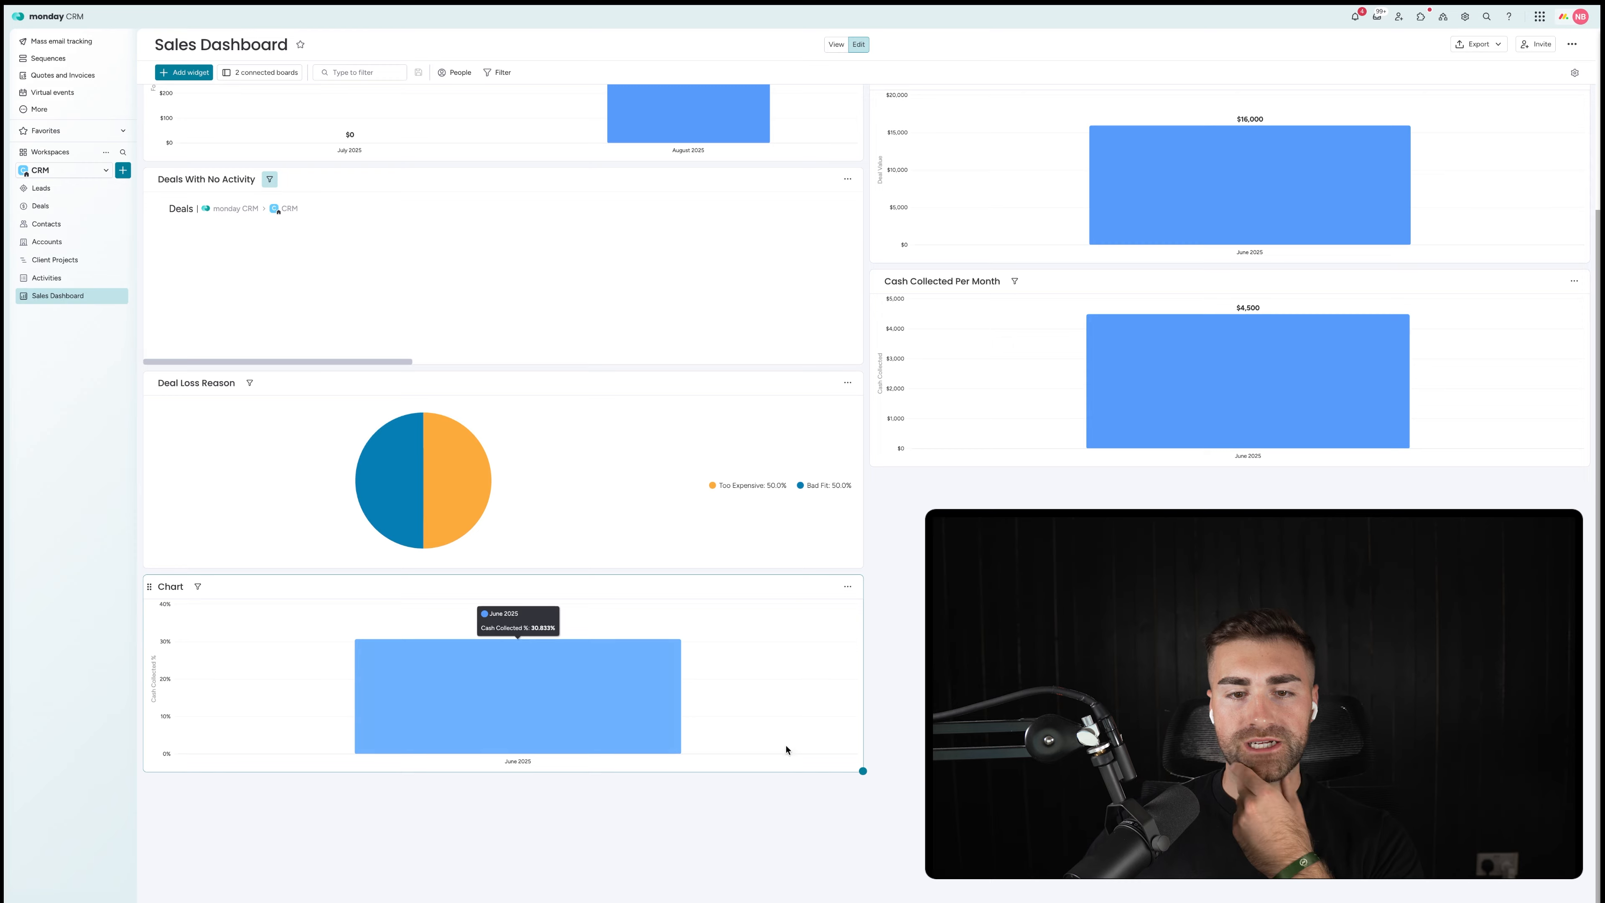
Step: On the Deals board, change the DocuGen Demo (copy) deal's closed date to a day in July 2025 and return to the Sales Dashboard
left_click(61, 207)
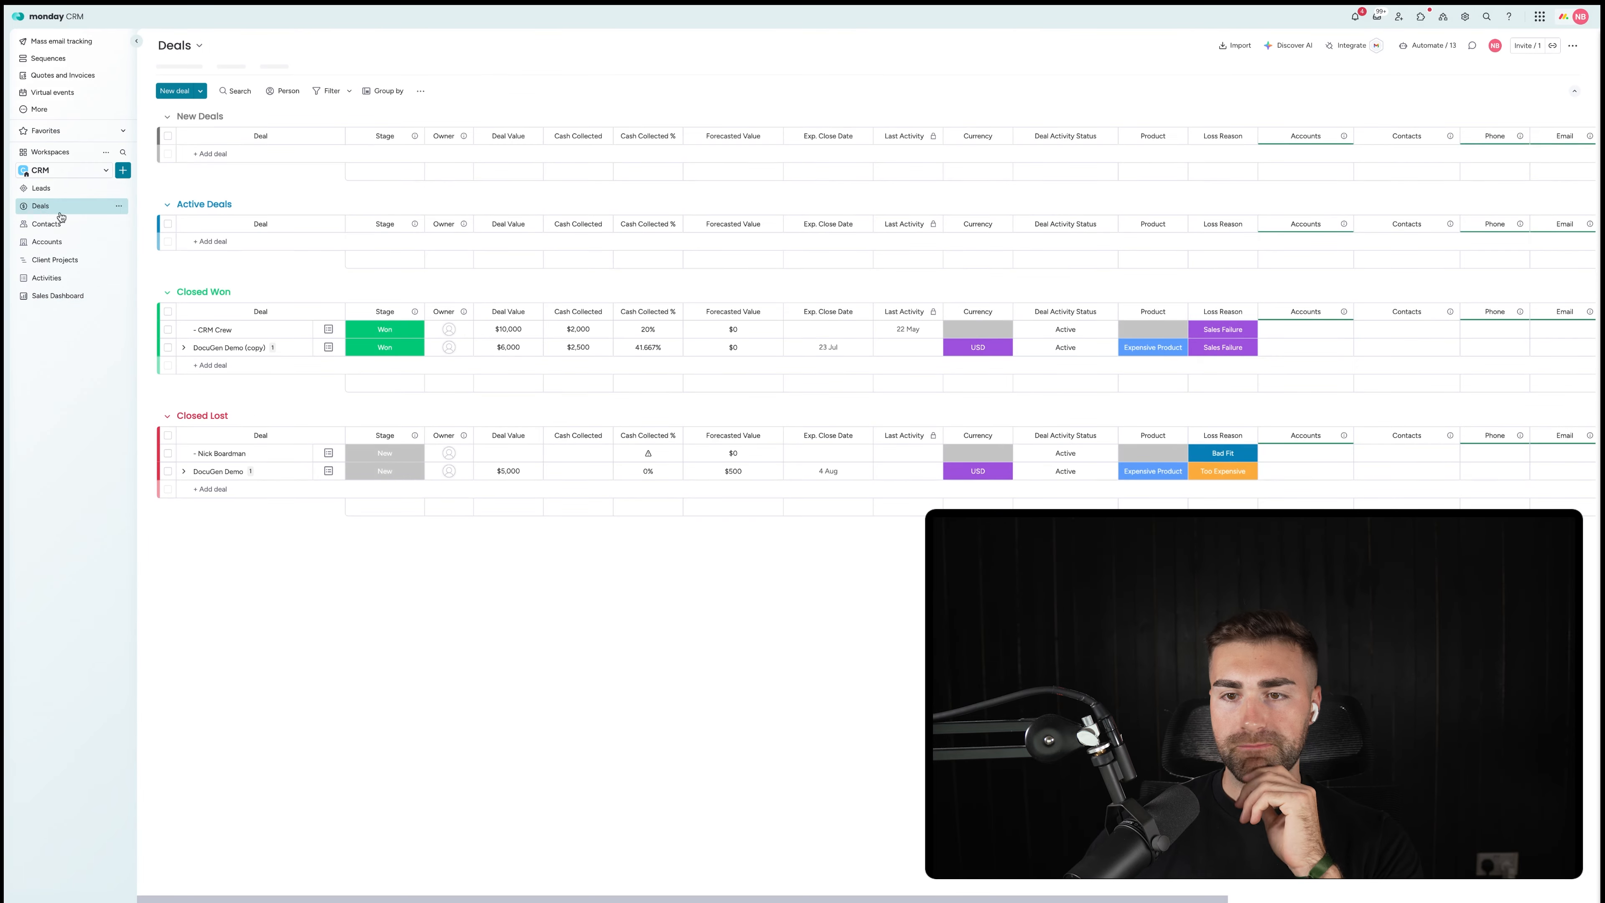
scroll(1225, 379, "right", 8)
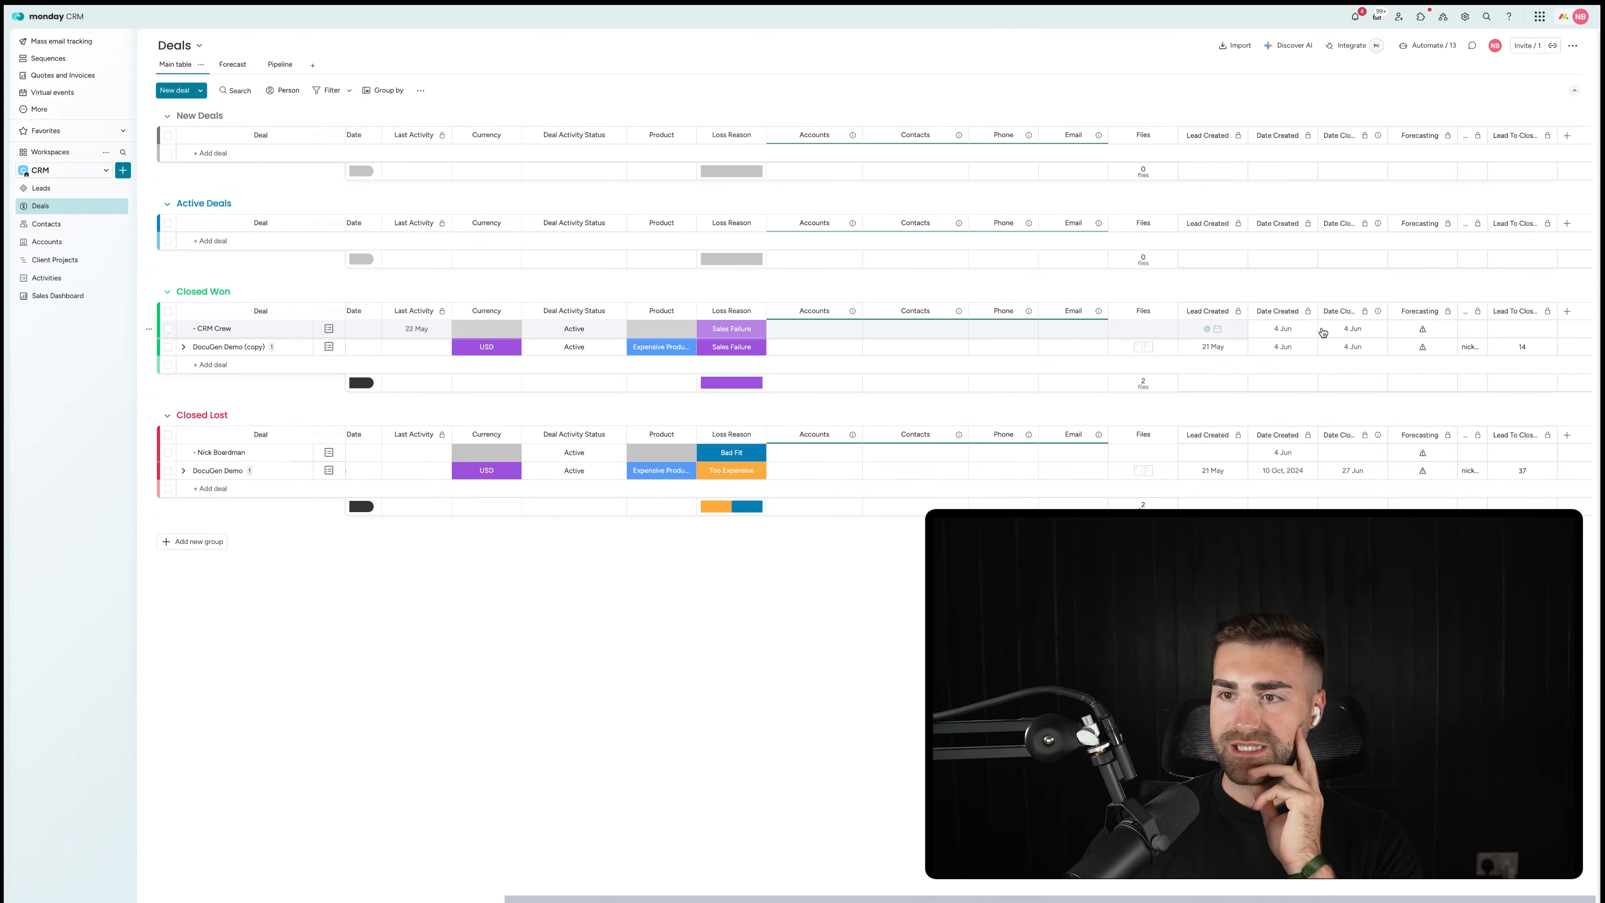
left_click(1355, 346)
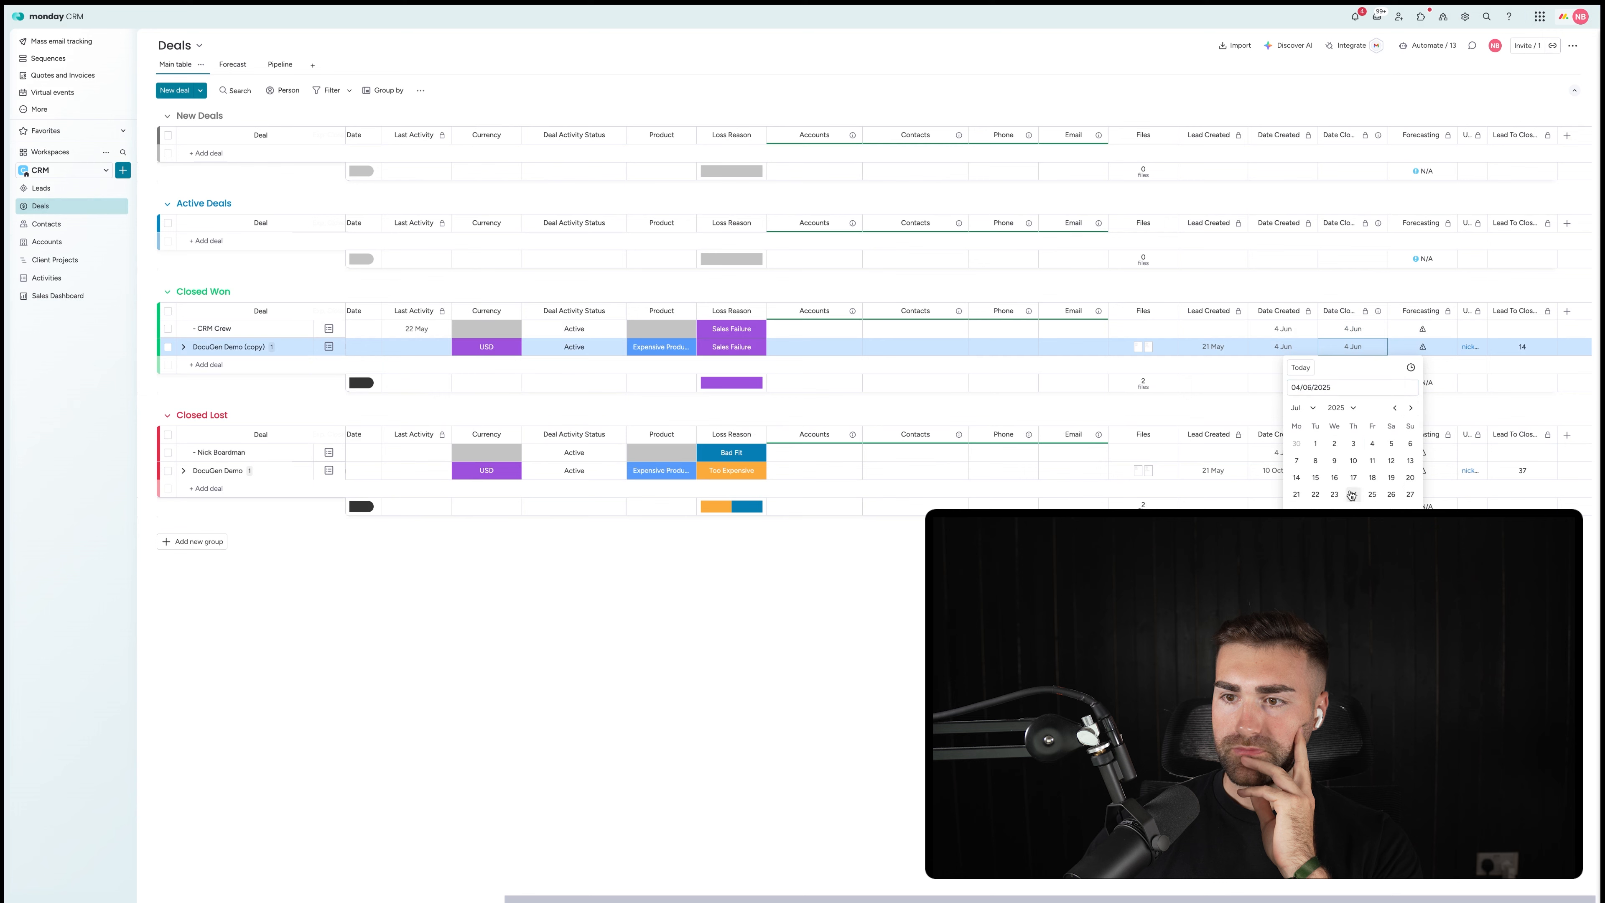
left_click(63, 295)
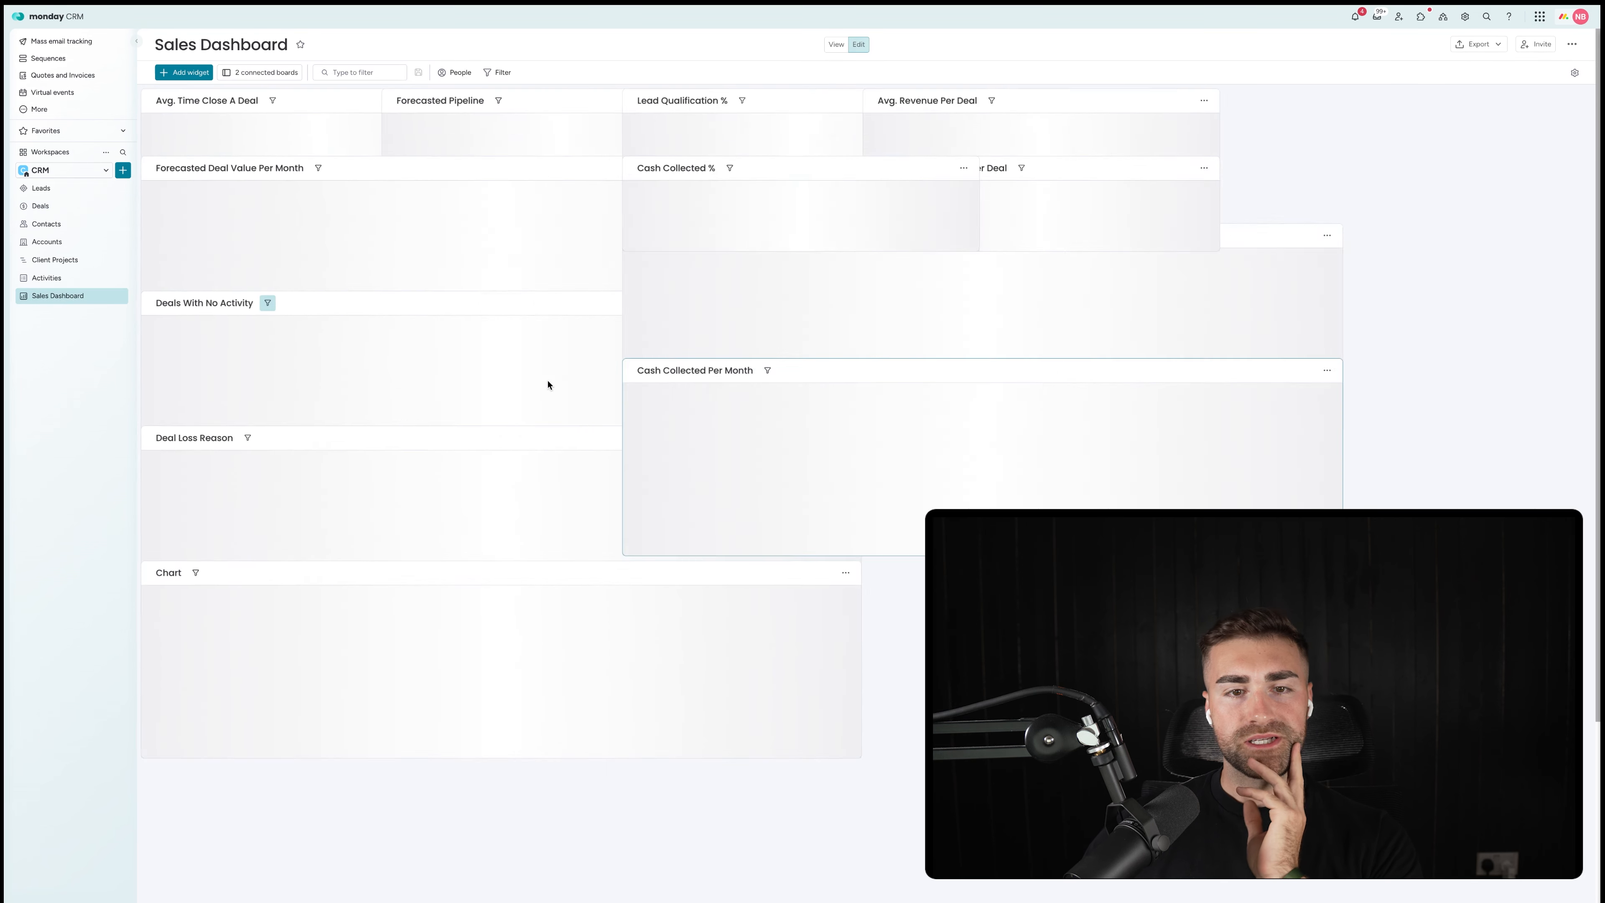
Step: Rename the new chart widget as "Cash Collected % Per Month"
scroll(548, 384, "down", 4)
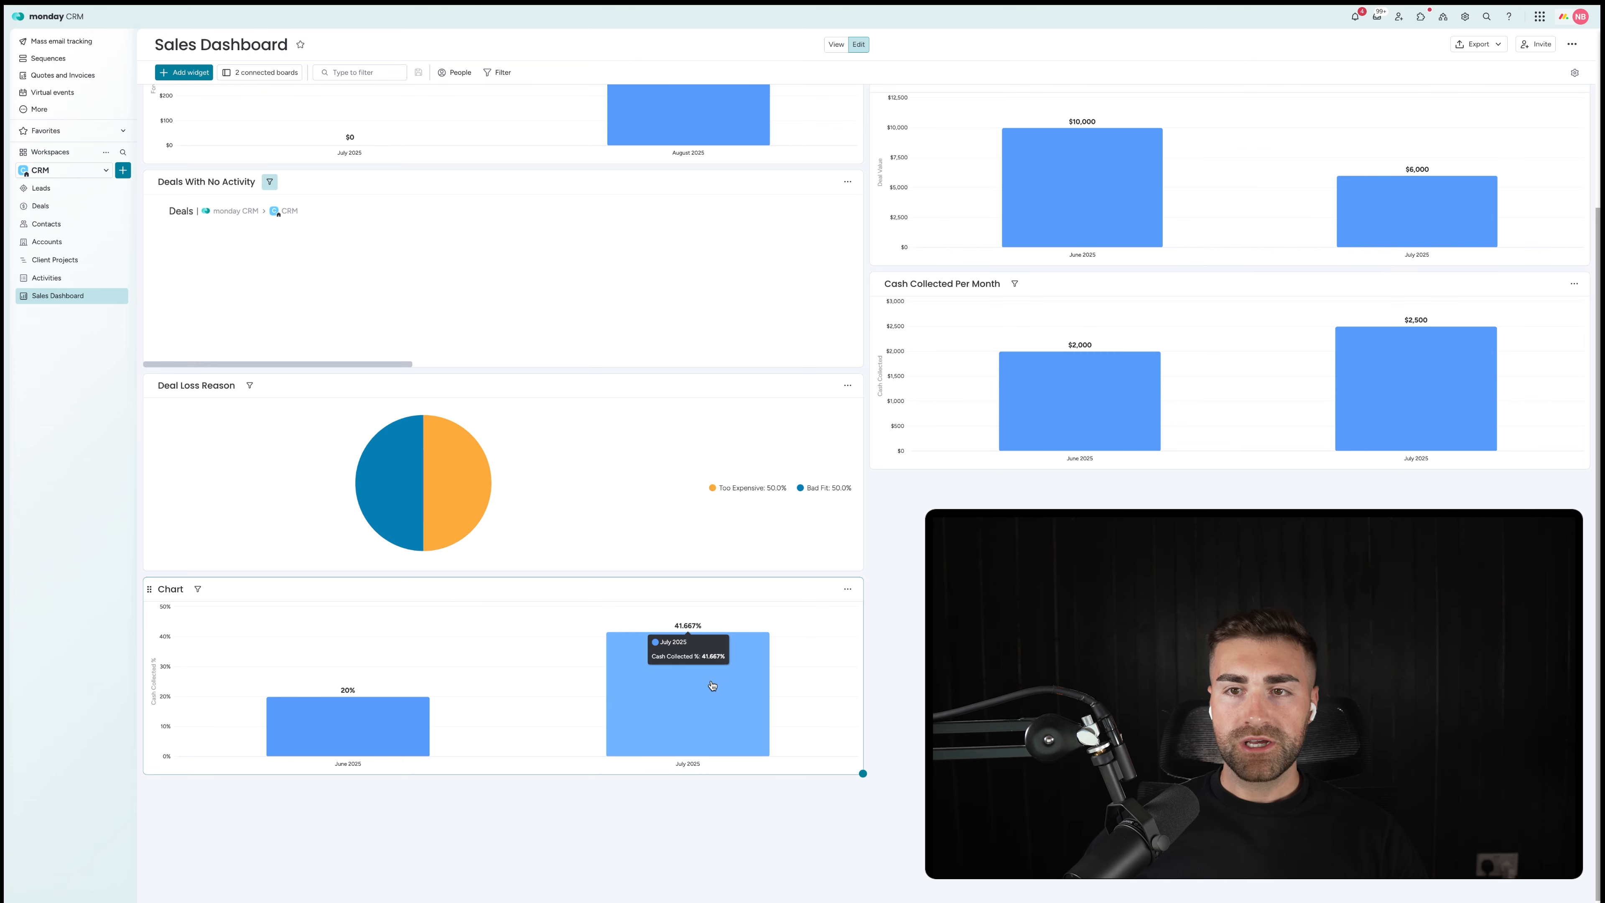
scroll(456, 733, "up", 4)
scroll(1024, 242, "down", 2)
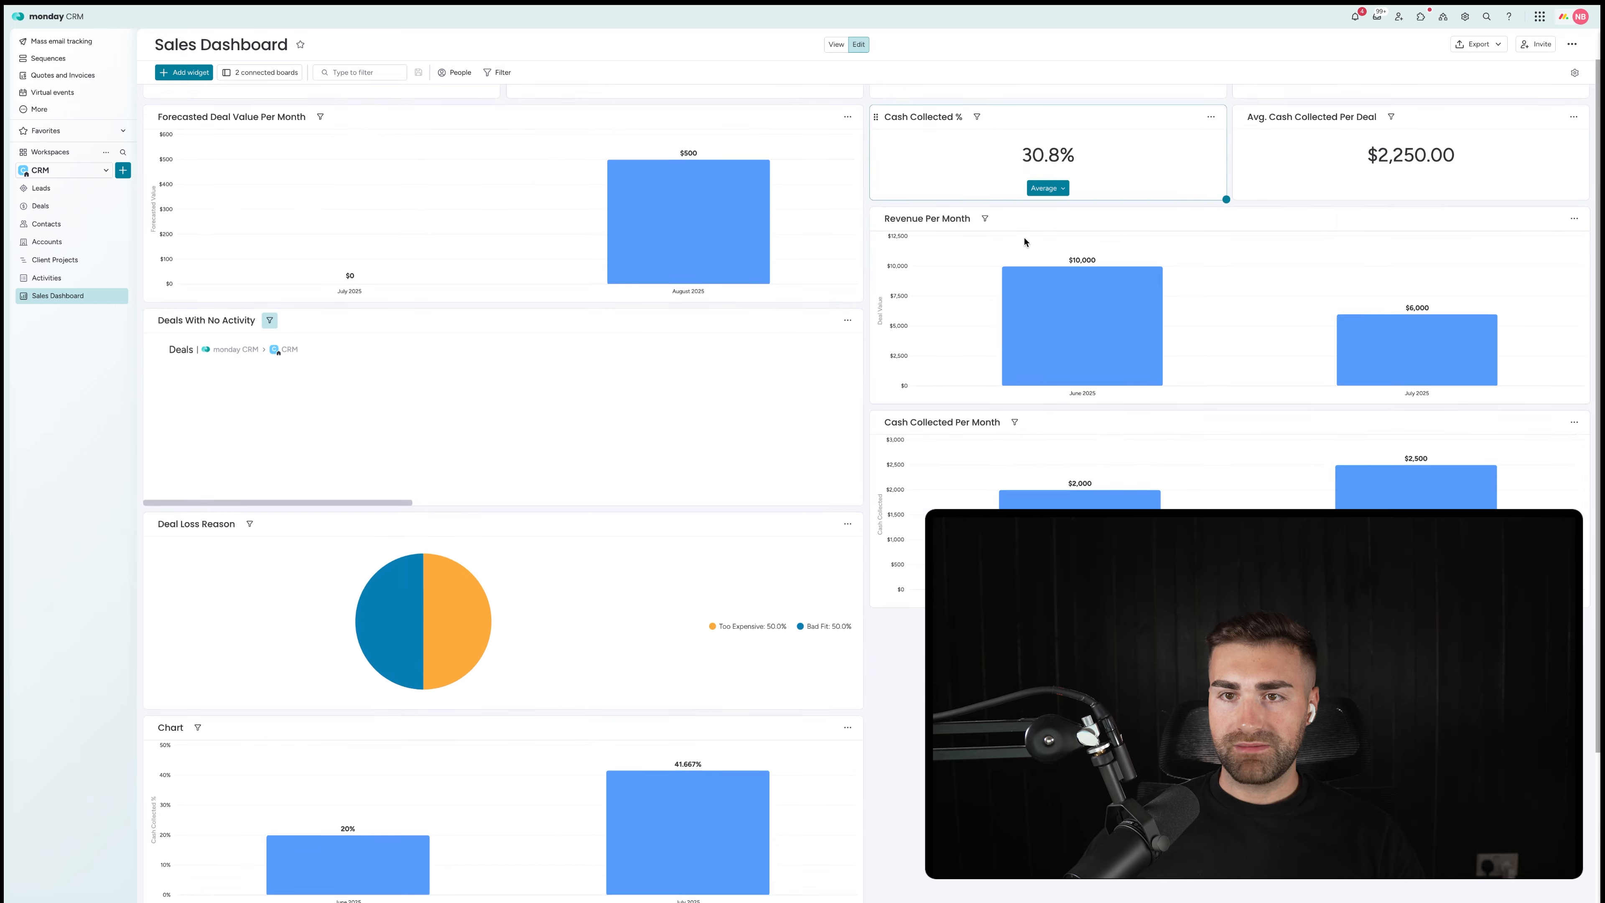
scroll(1025, 242, "down", 3)
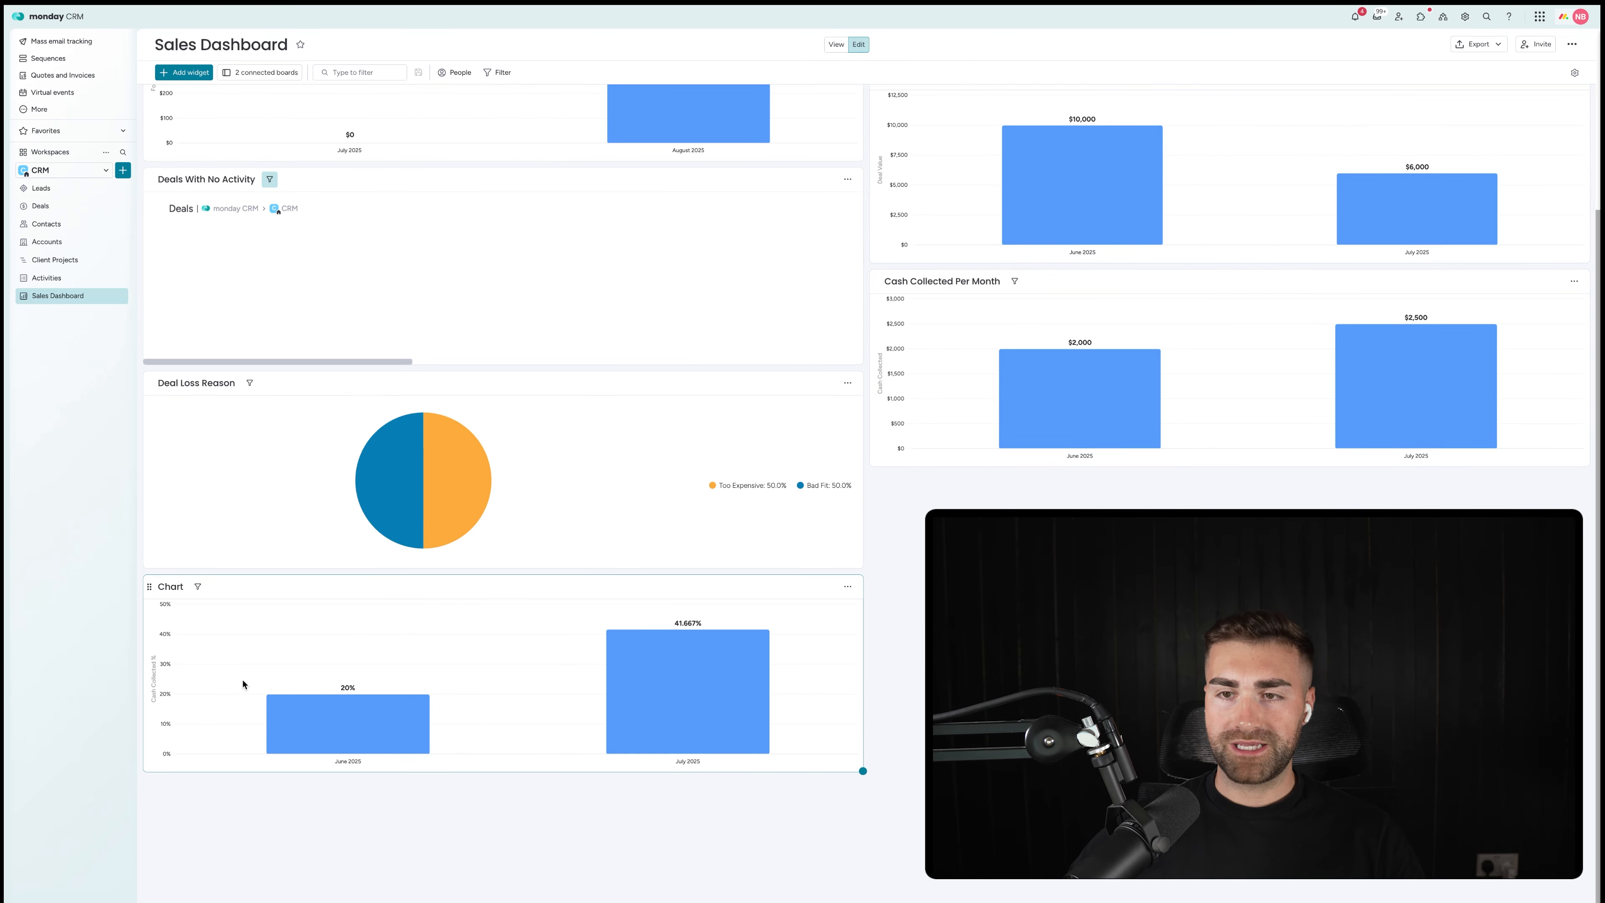
double_click(168, 585)
type("Cash C")
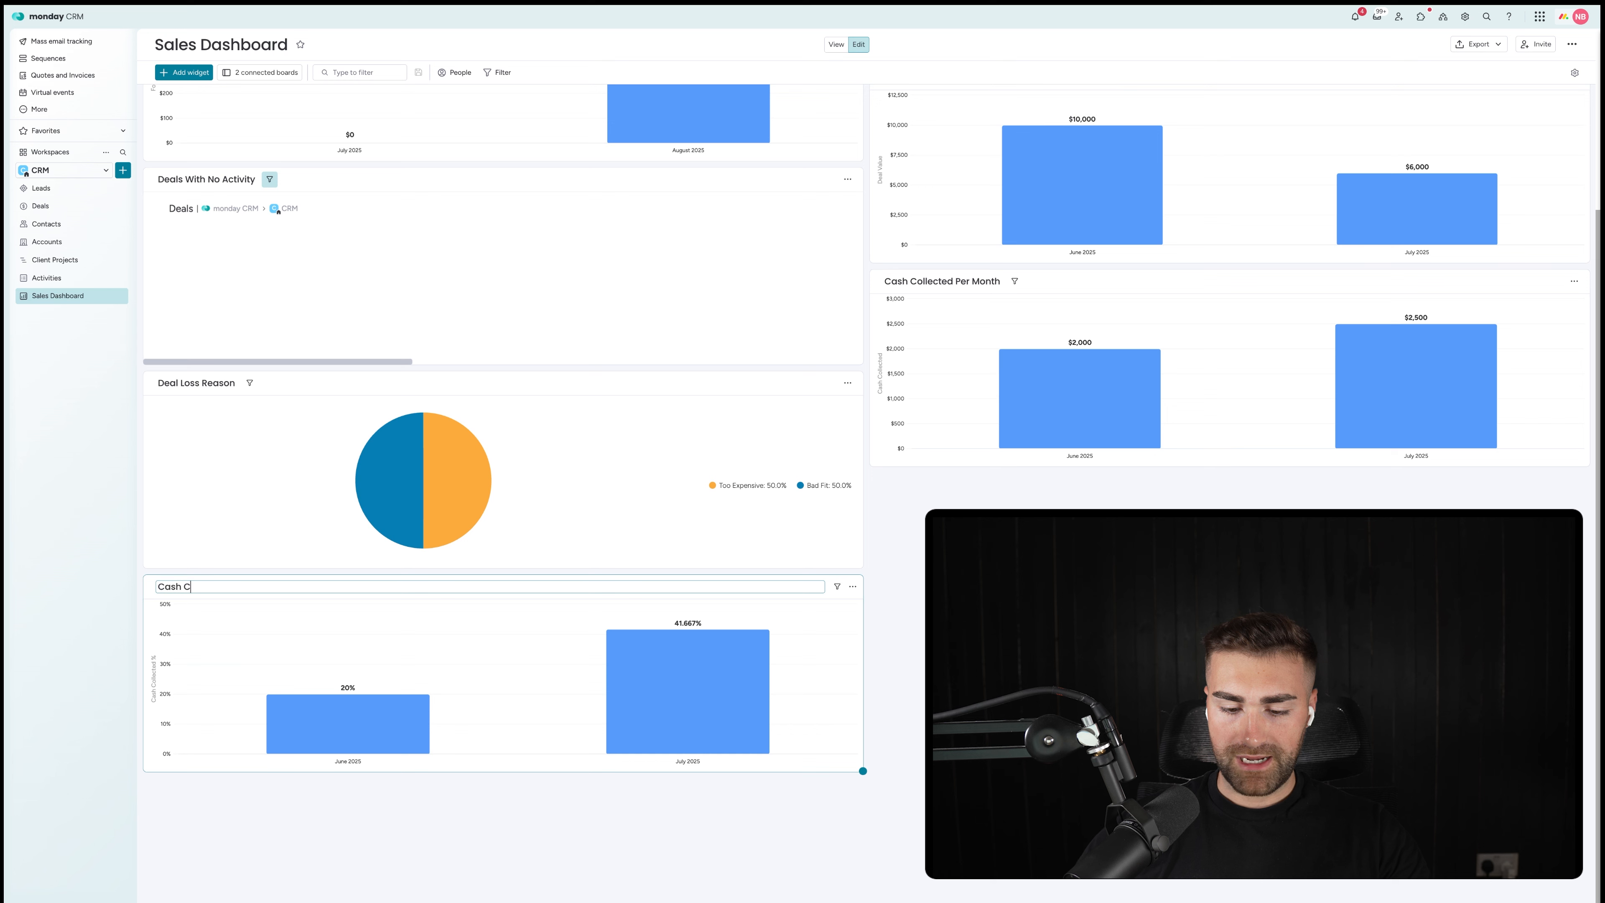
type("olledted %")
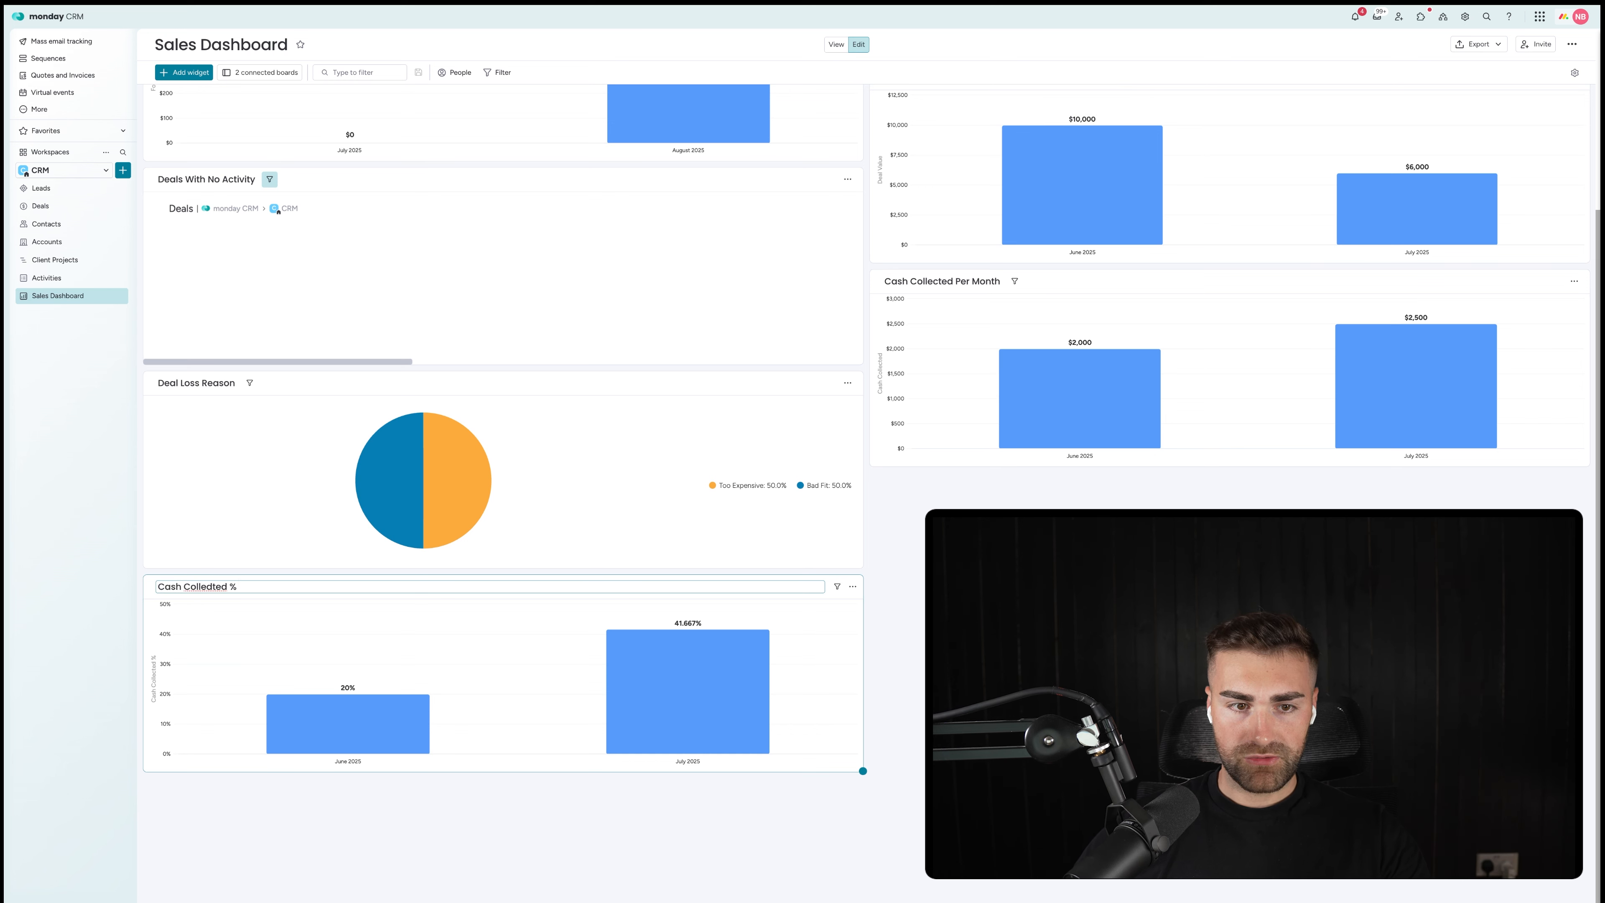
key("ctrl+a")
key("BackSpace")
type("C")
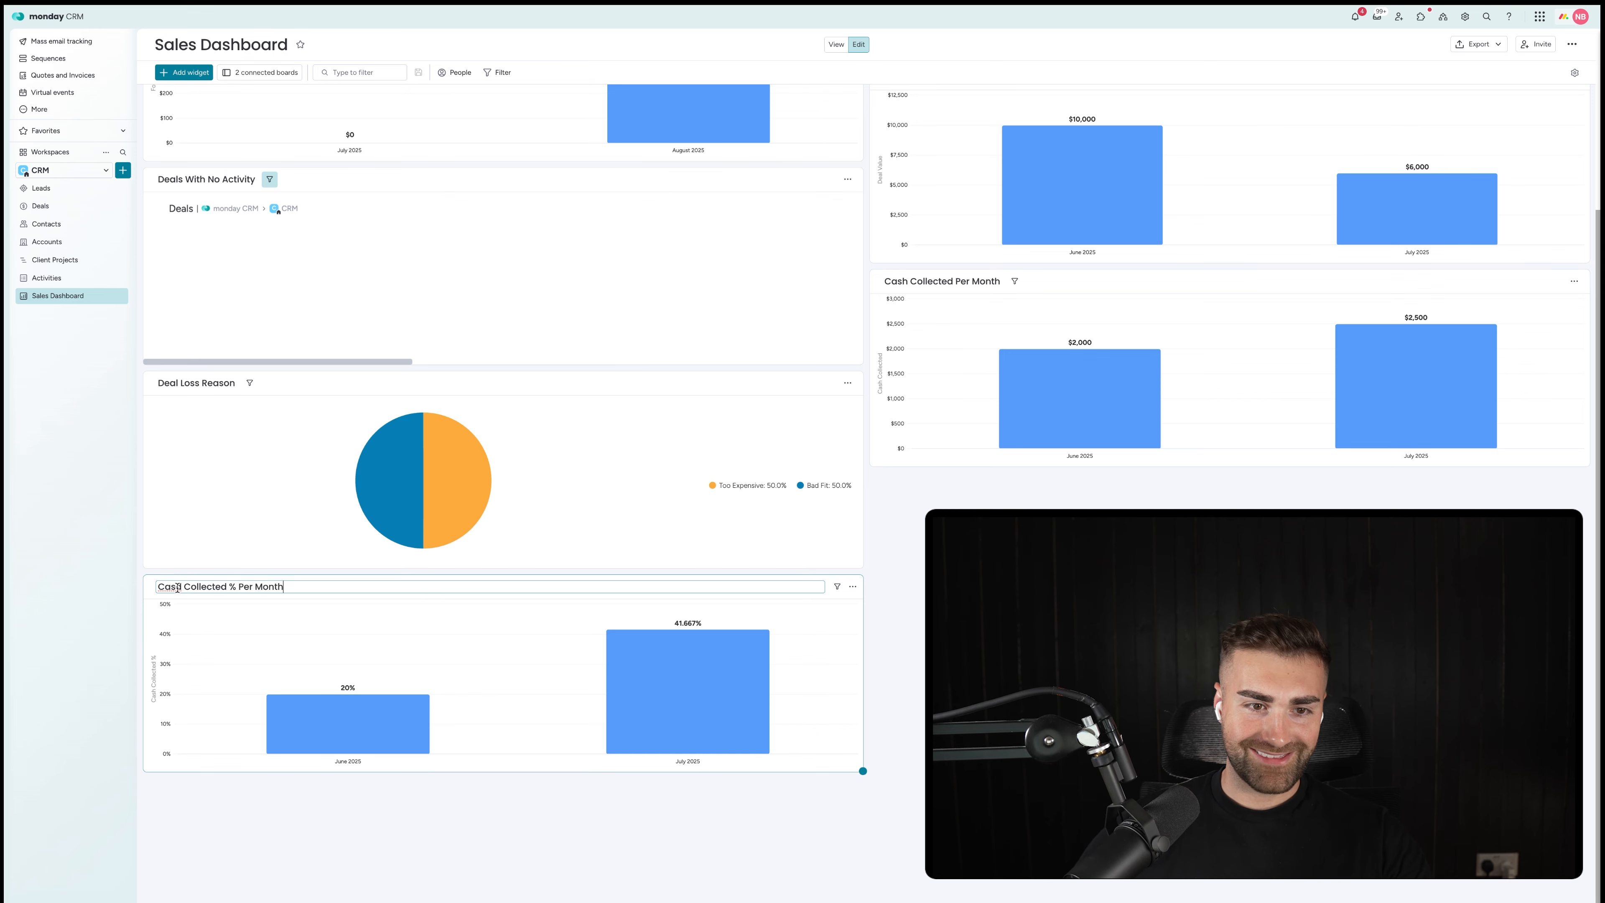
key("BackSpace")
type("h")
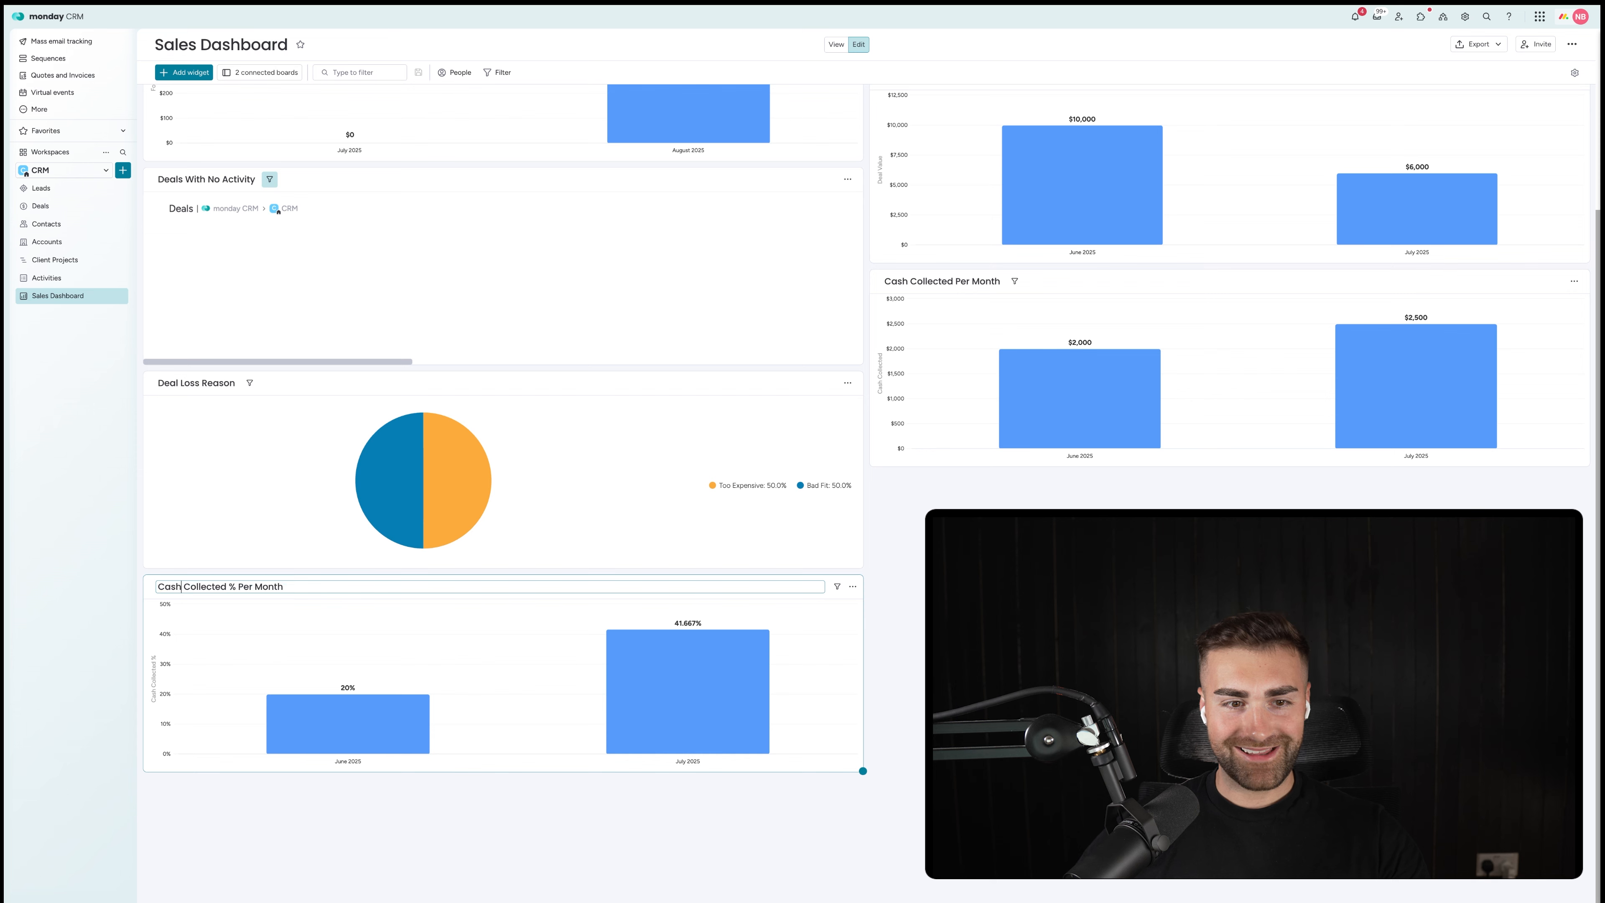
key("Return")
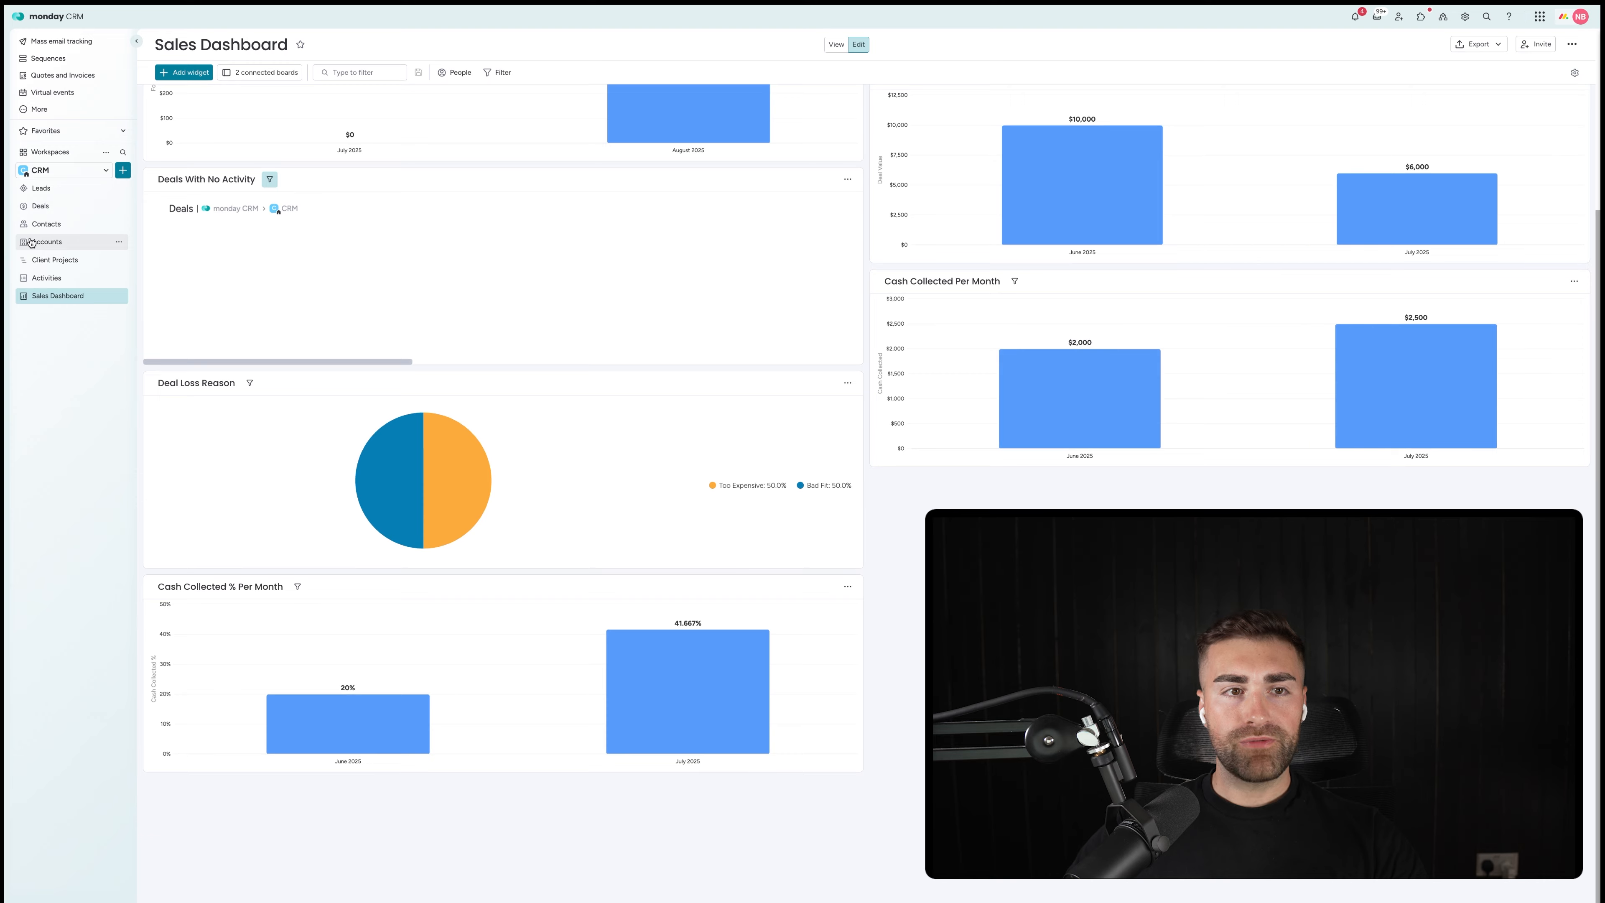
Step: On the Deals board, add a Status column directly to the right of the Currency column
left_click(39, 206)
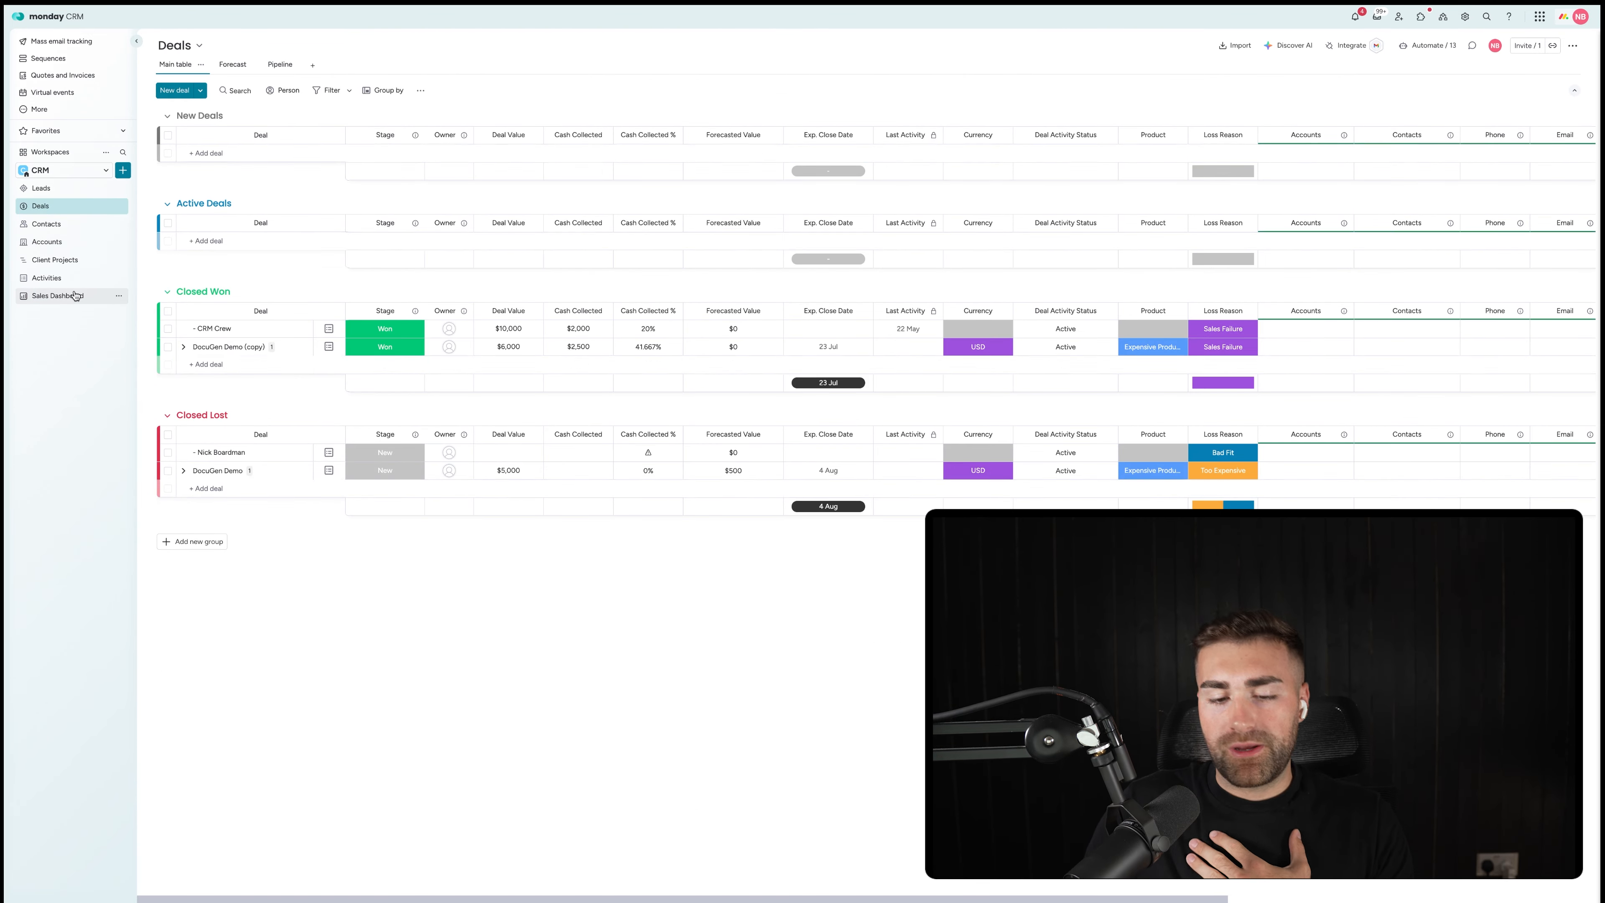
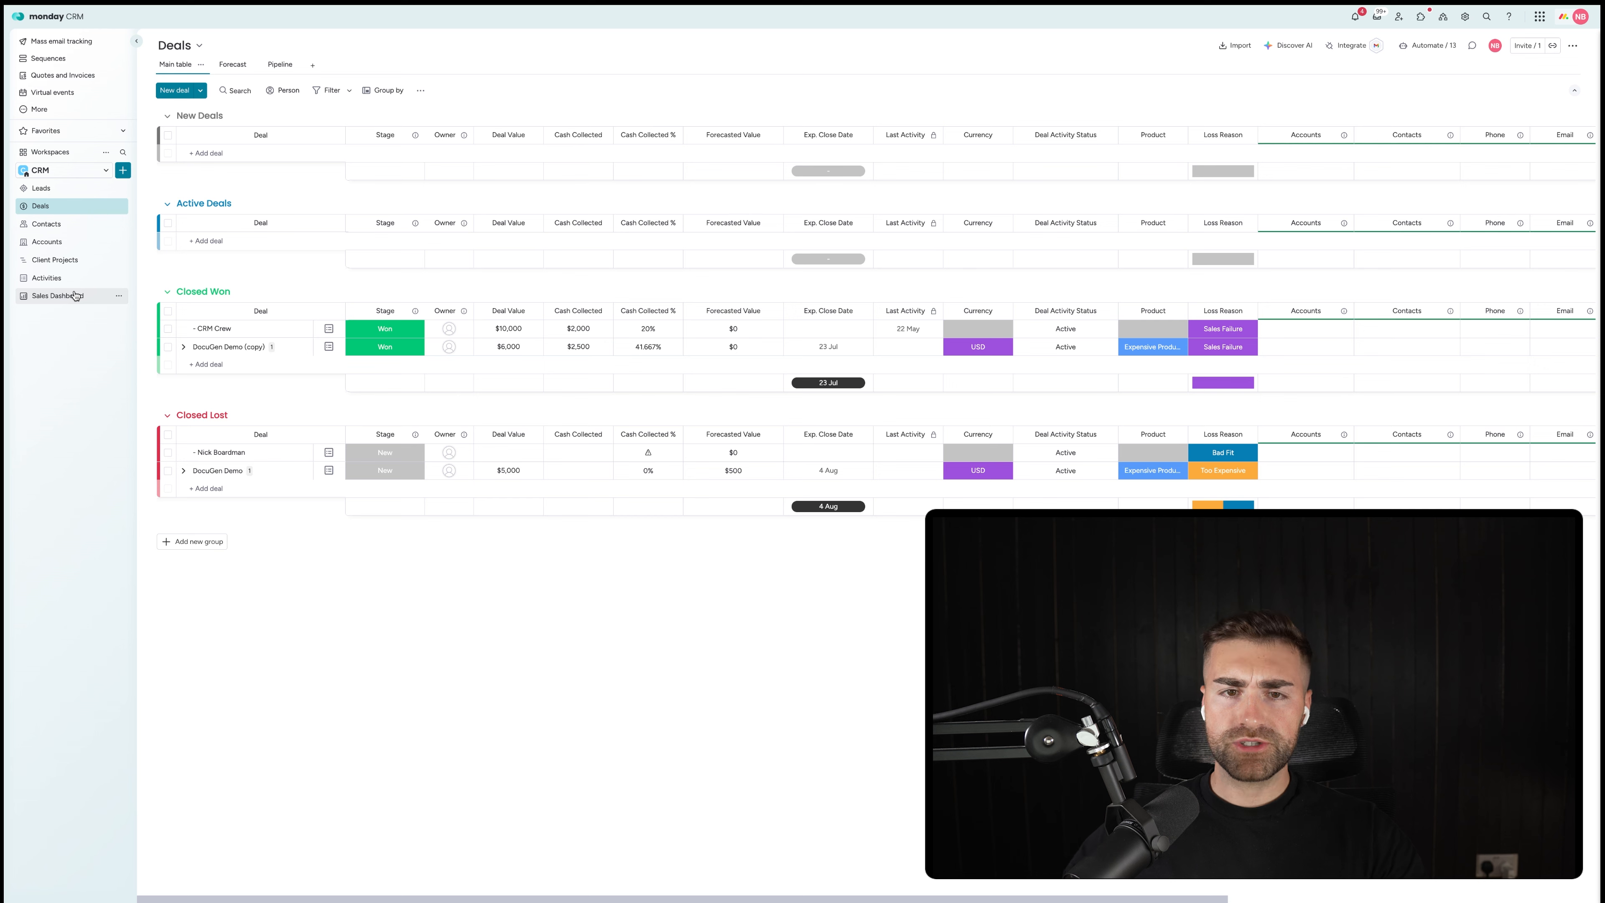
left_click(1002, 311)
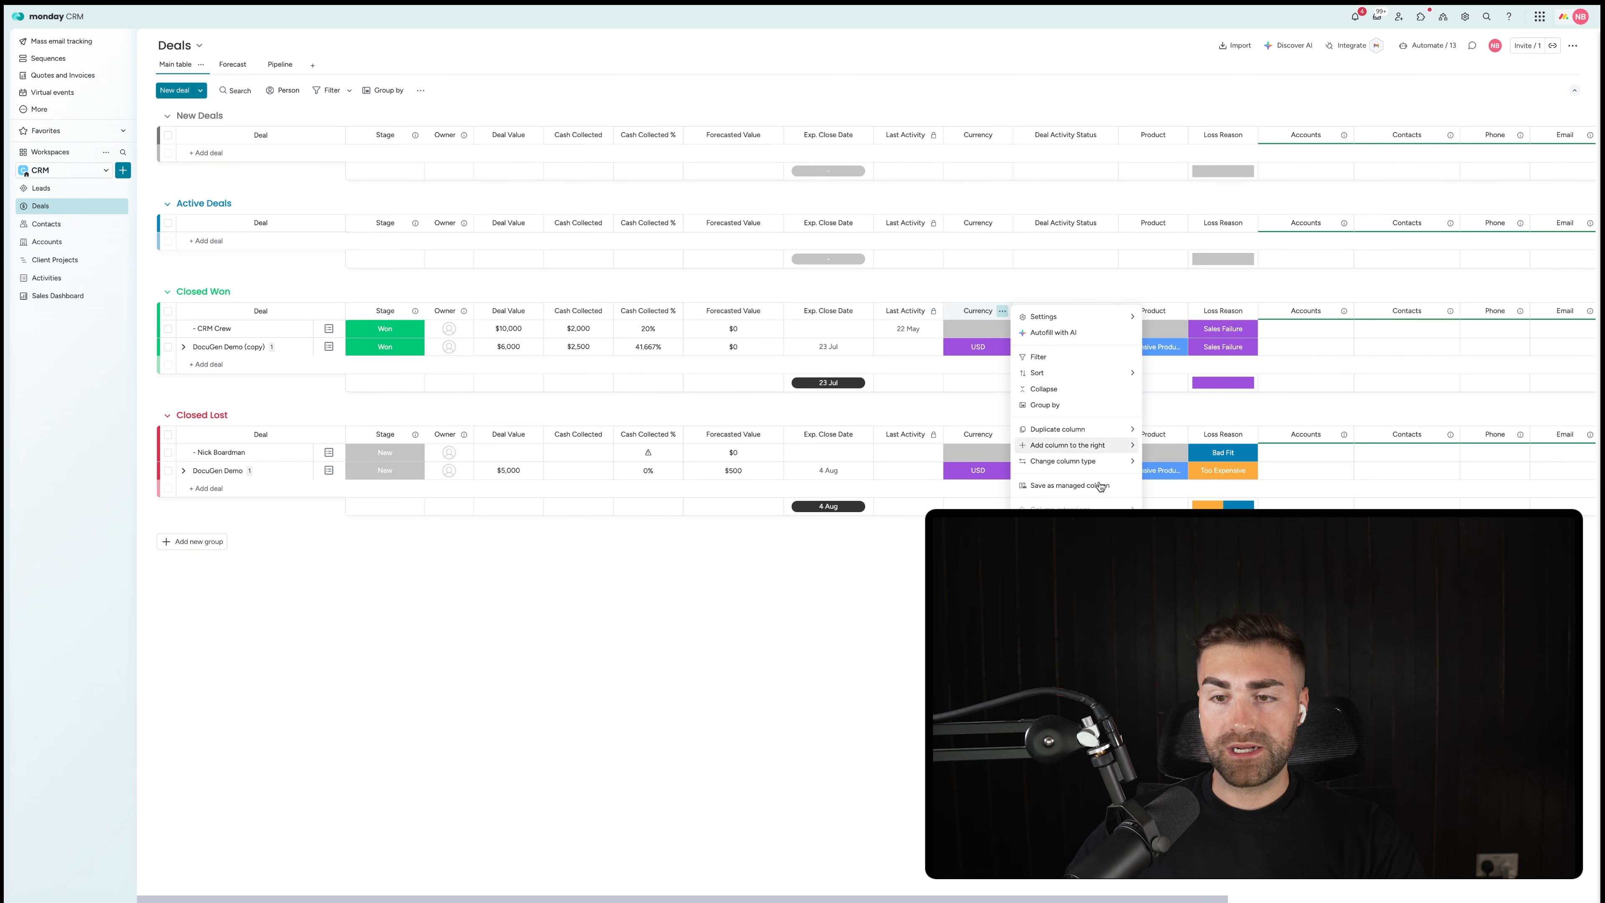
mouse_move(1128, 430)
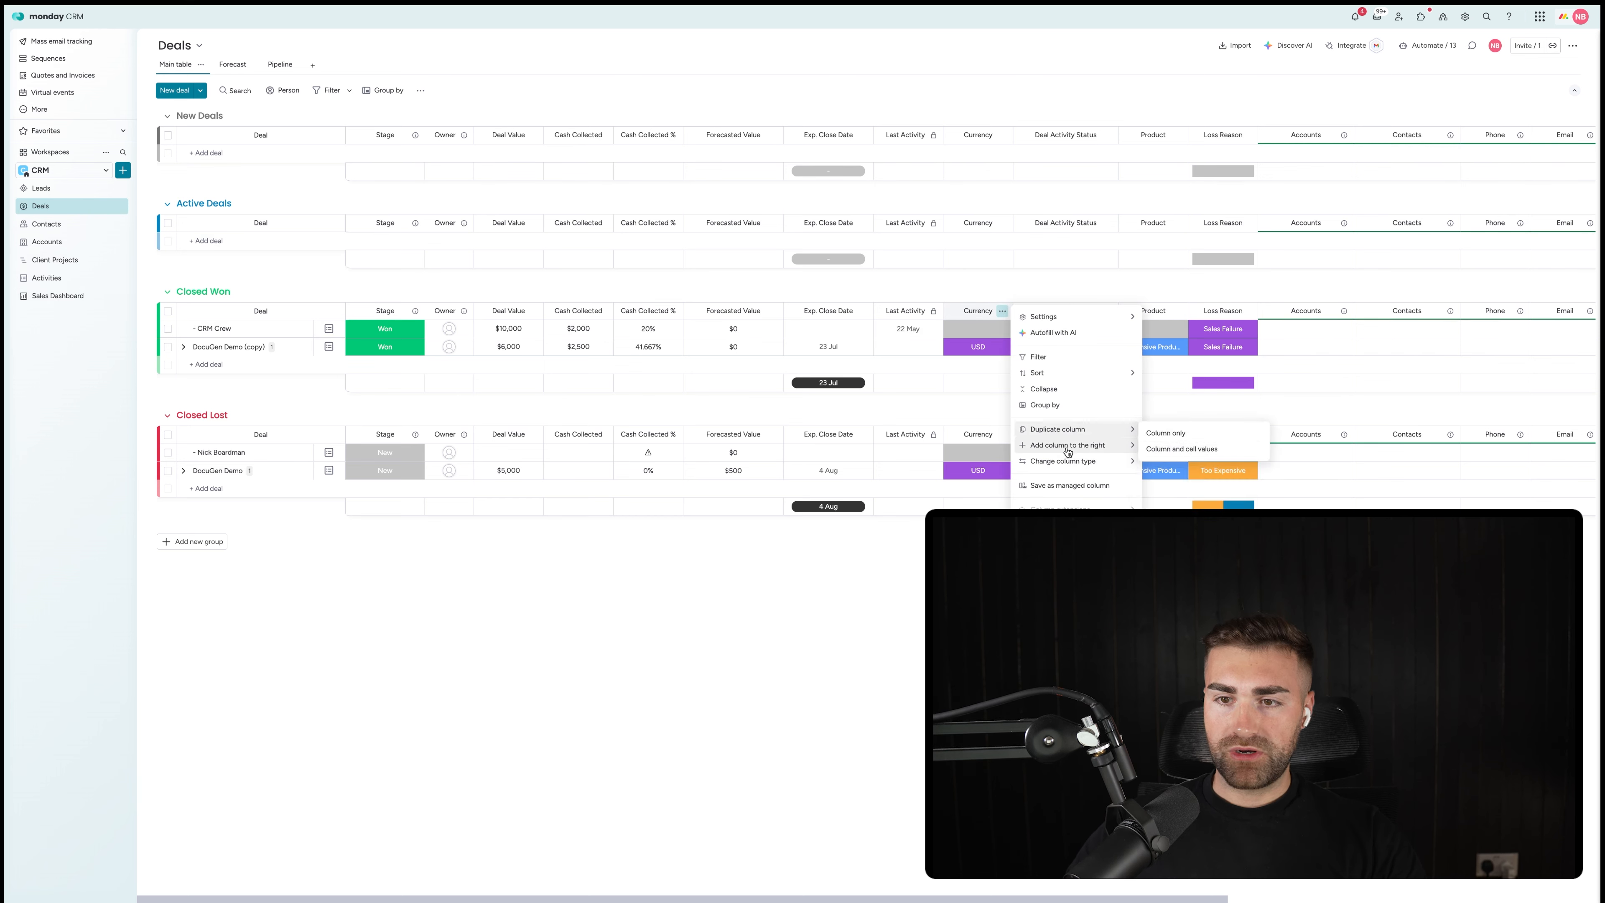
left_click(1228, 452)
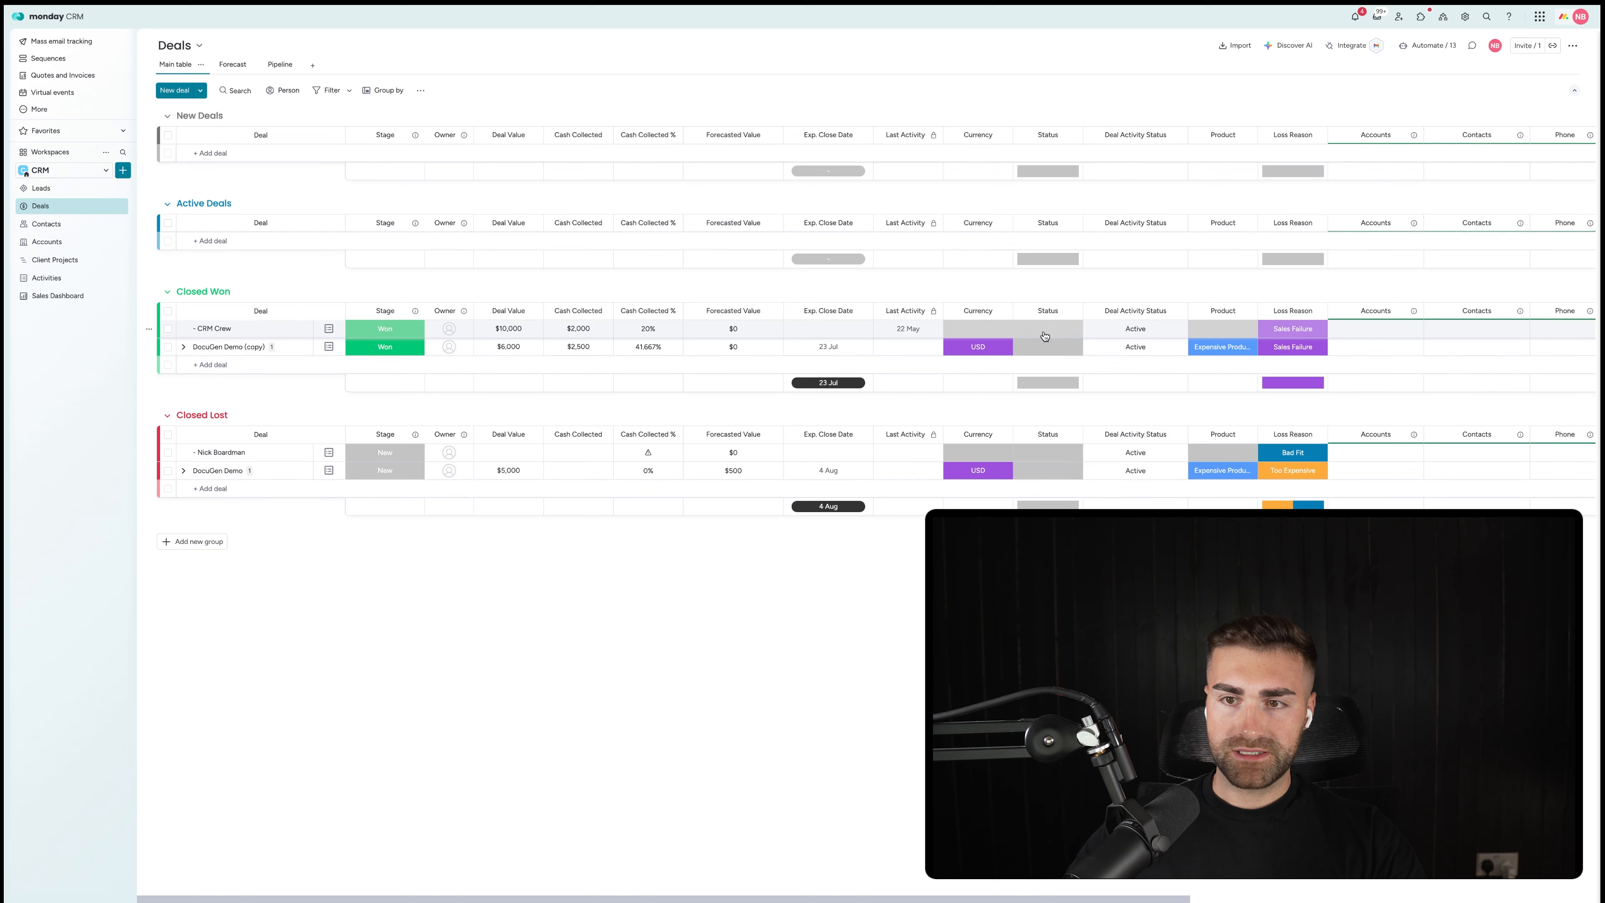
Step: Rename the new Status column on the Deals board as "Relationship"
left_click(1047, 328)
left_click(1044, 312)
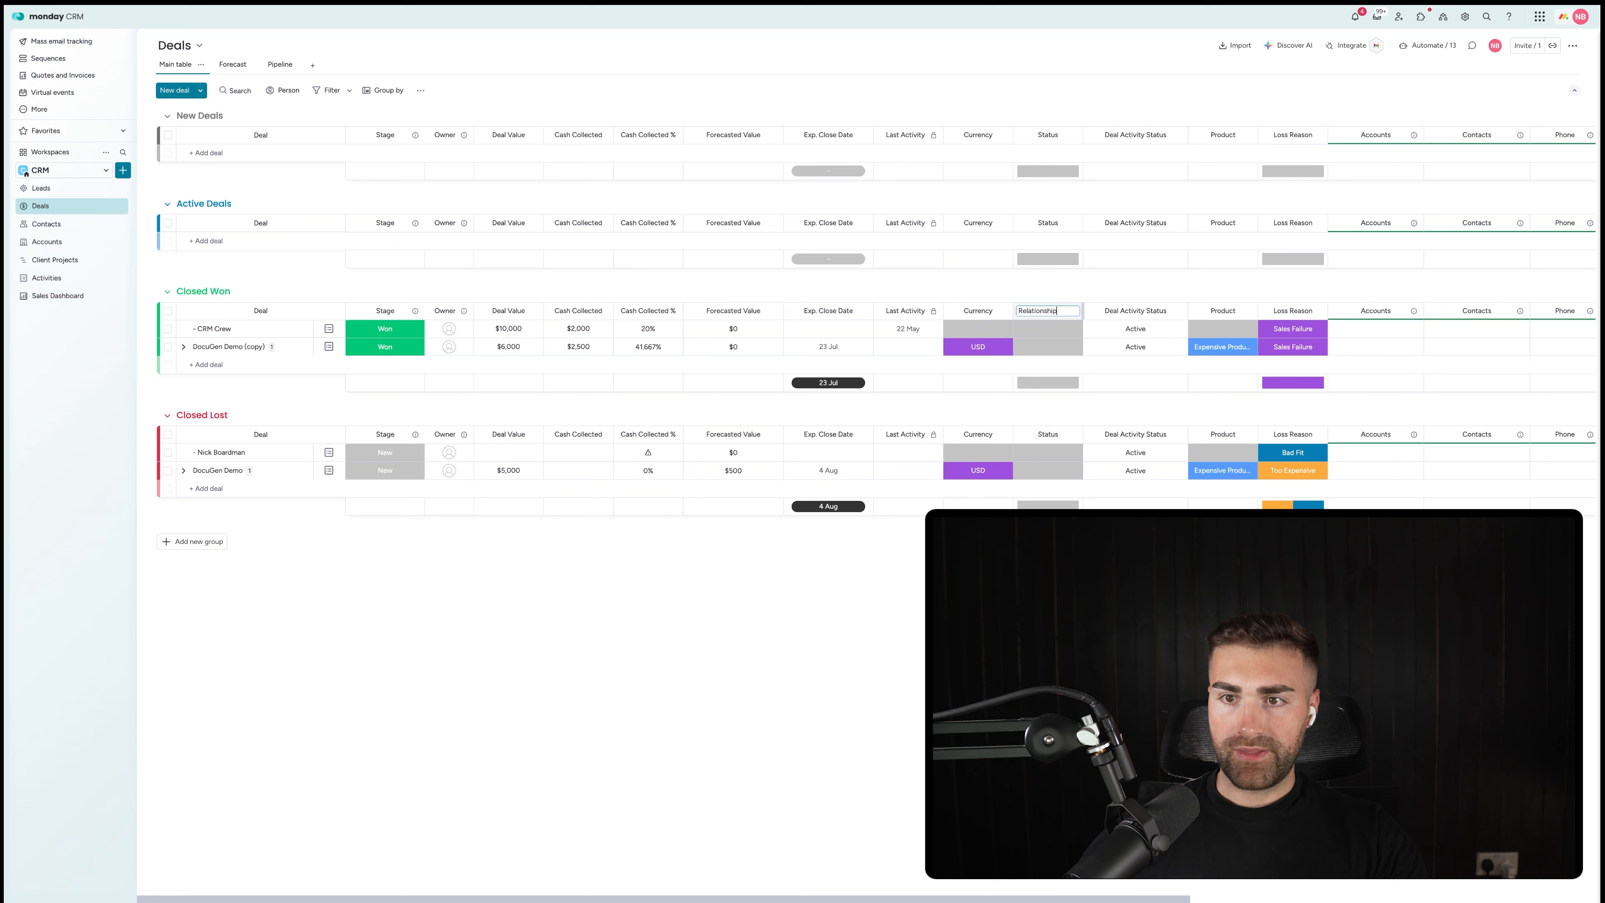
key("Return")
Step: Create the labels New and Existing for the Relationship column, with New listed above Existing and the spare blank label removed
left_click(1047, 328)
left_click(1051, 408)
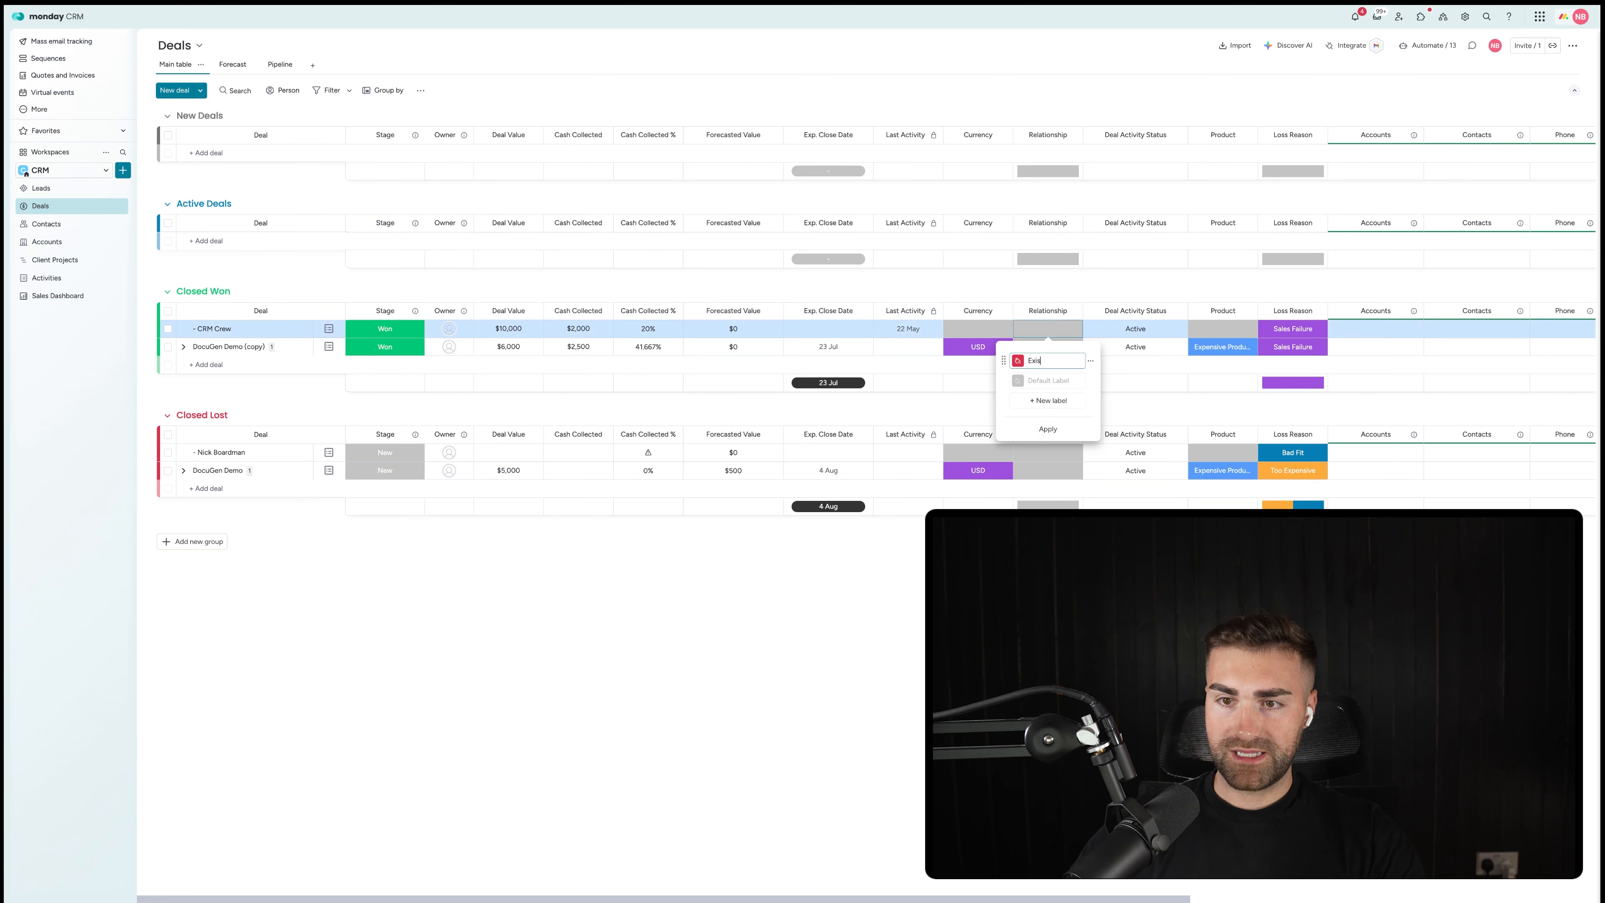
left_click(1043, 400)
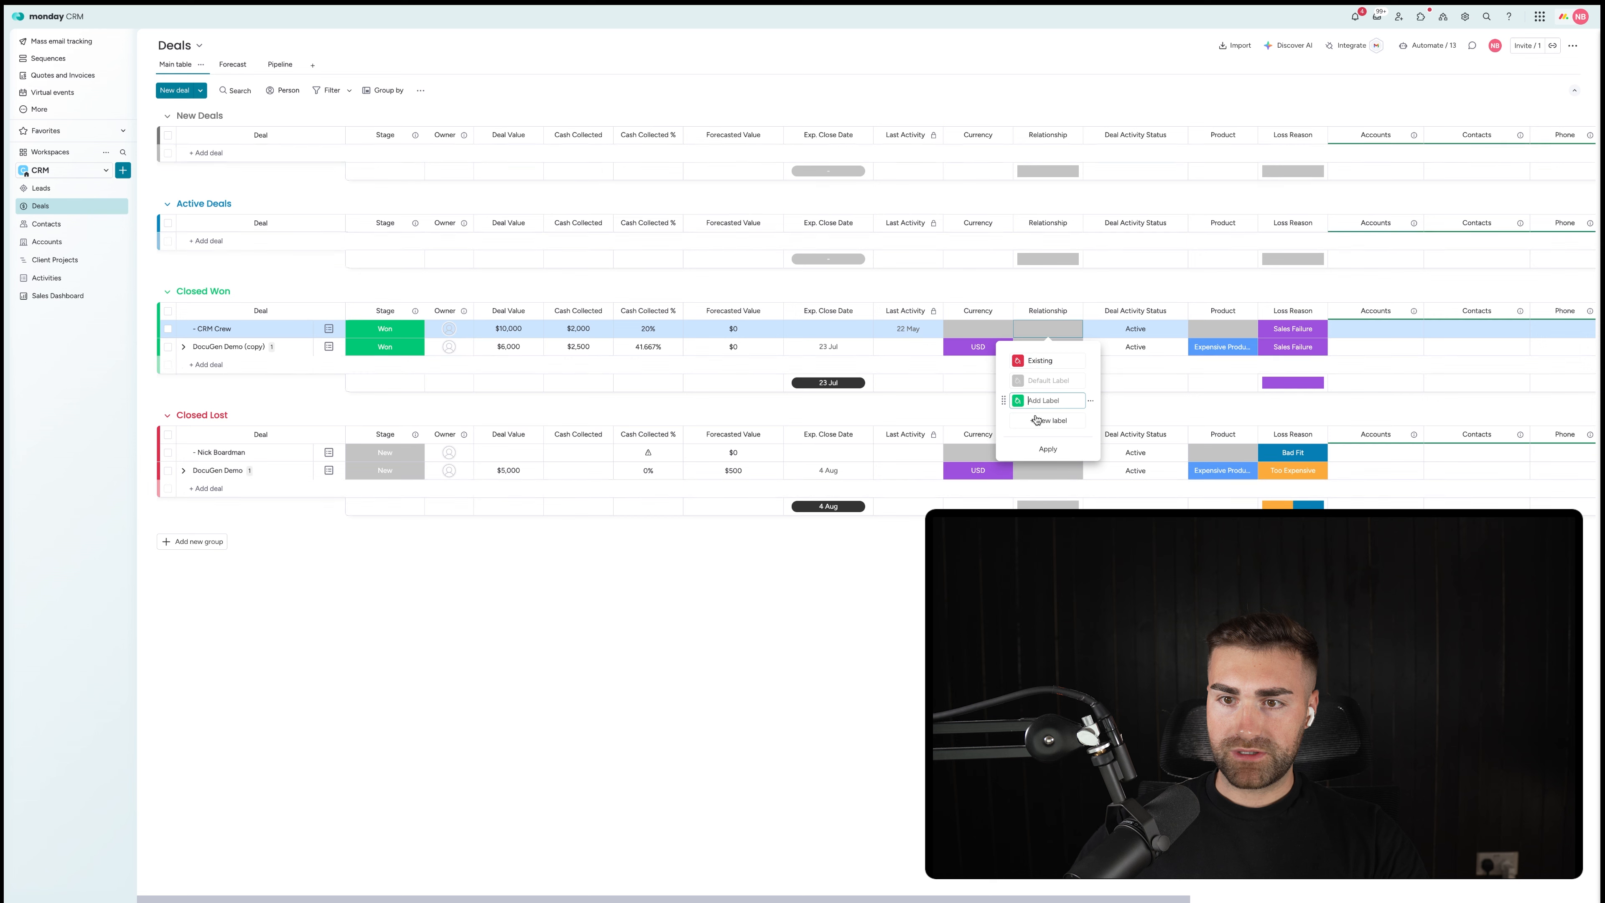
left_click(1033, 421)
type("New")
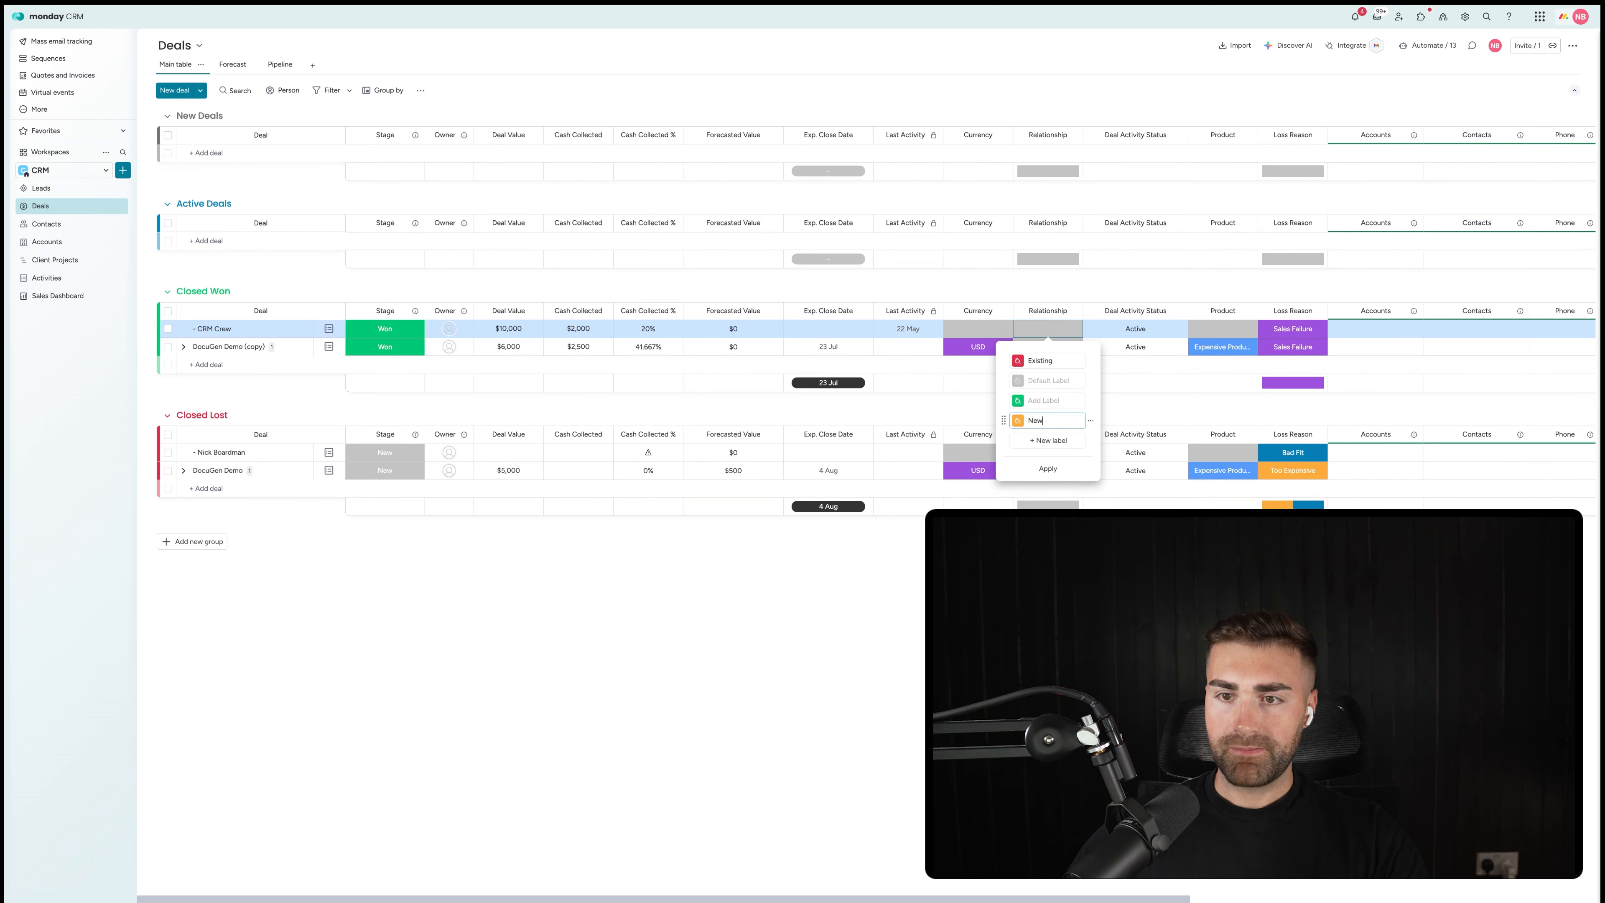
left_click(1090, 401)
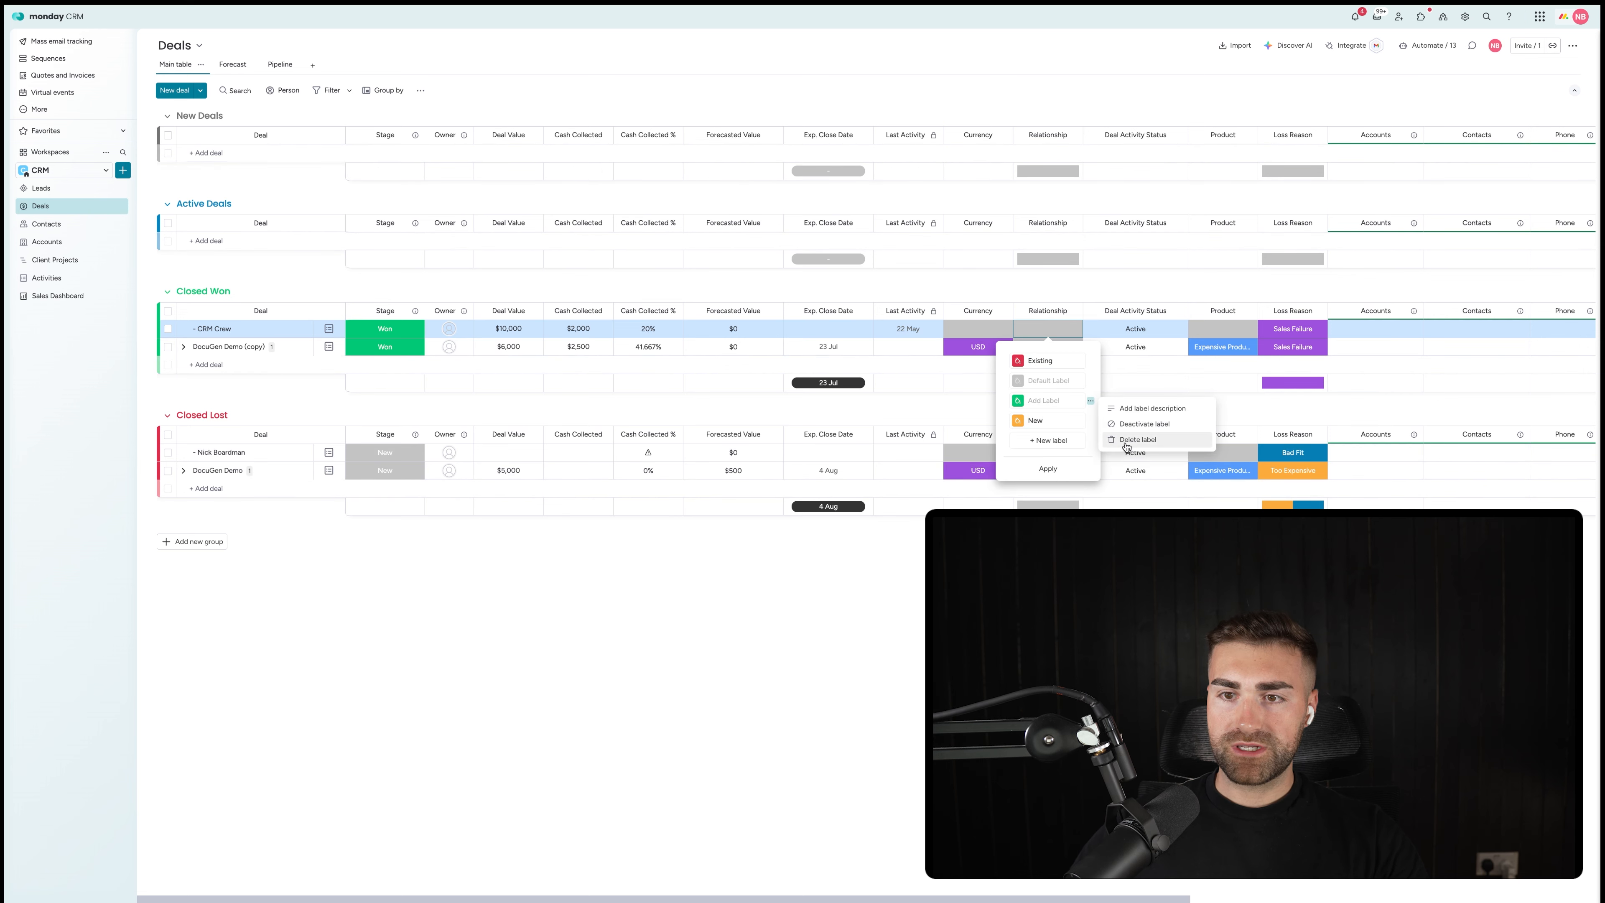
left_click(1134, 424)
left_click_drag(1000, 360, 1018, 408)
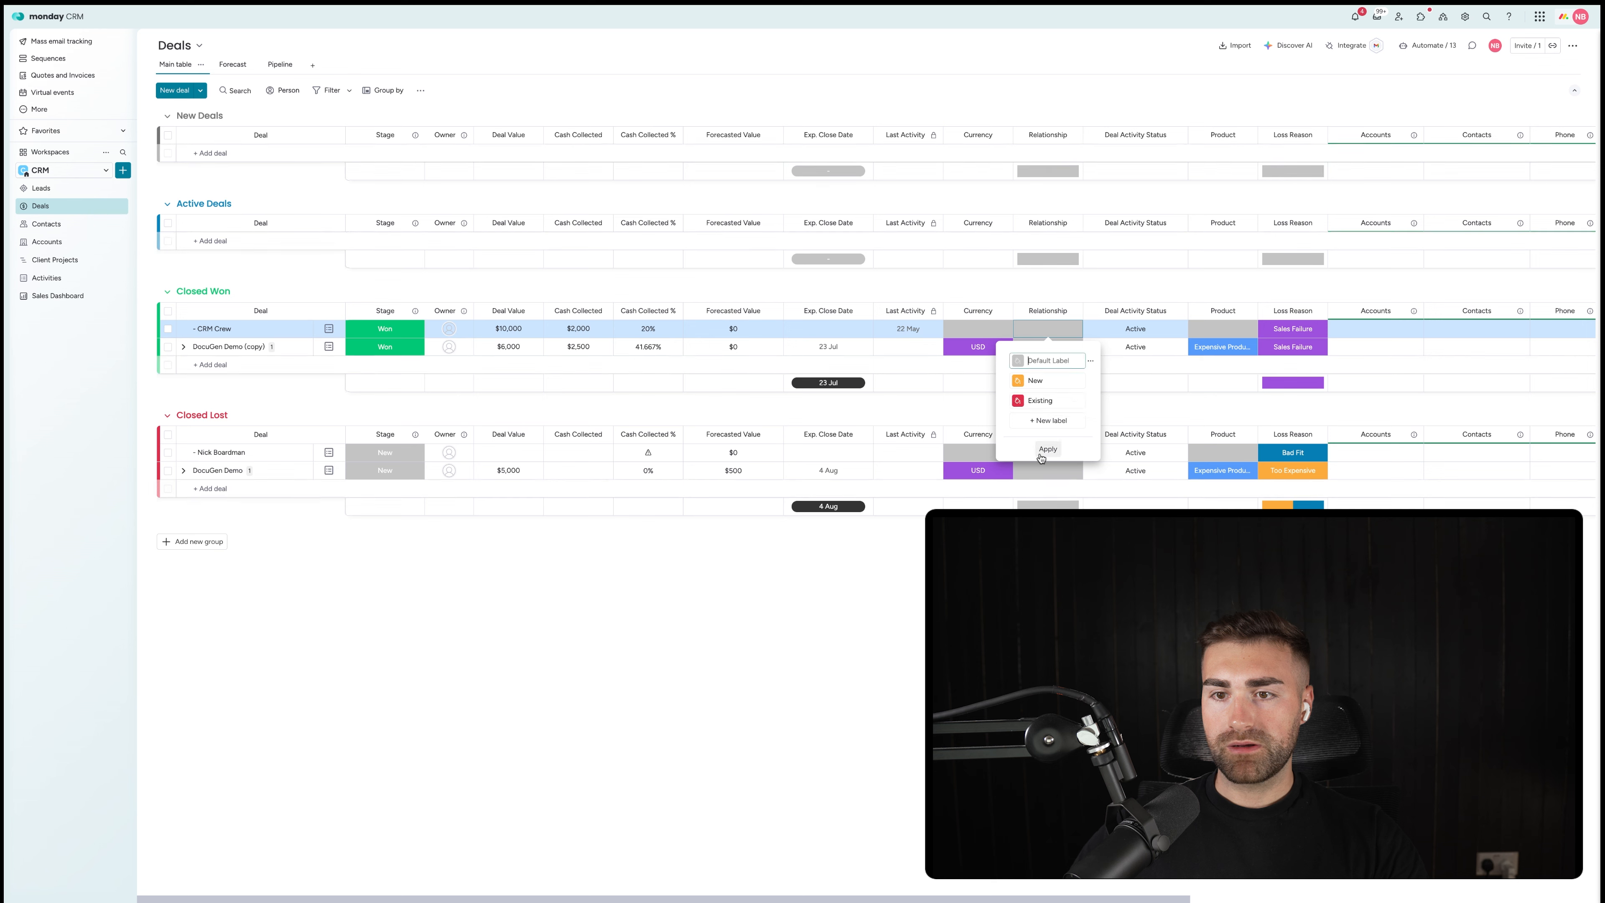
left_click(1048, 448)
Step: Set the Relationship of the CRM Crew deal to New and of the DocuGen Demo (copy) deal to Existing
left_click(1048, 380)
left_click(1048, 346)
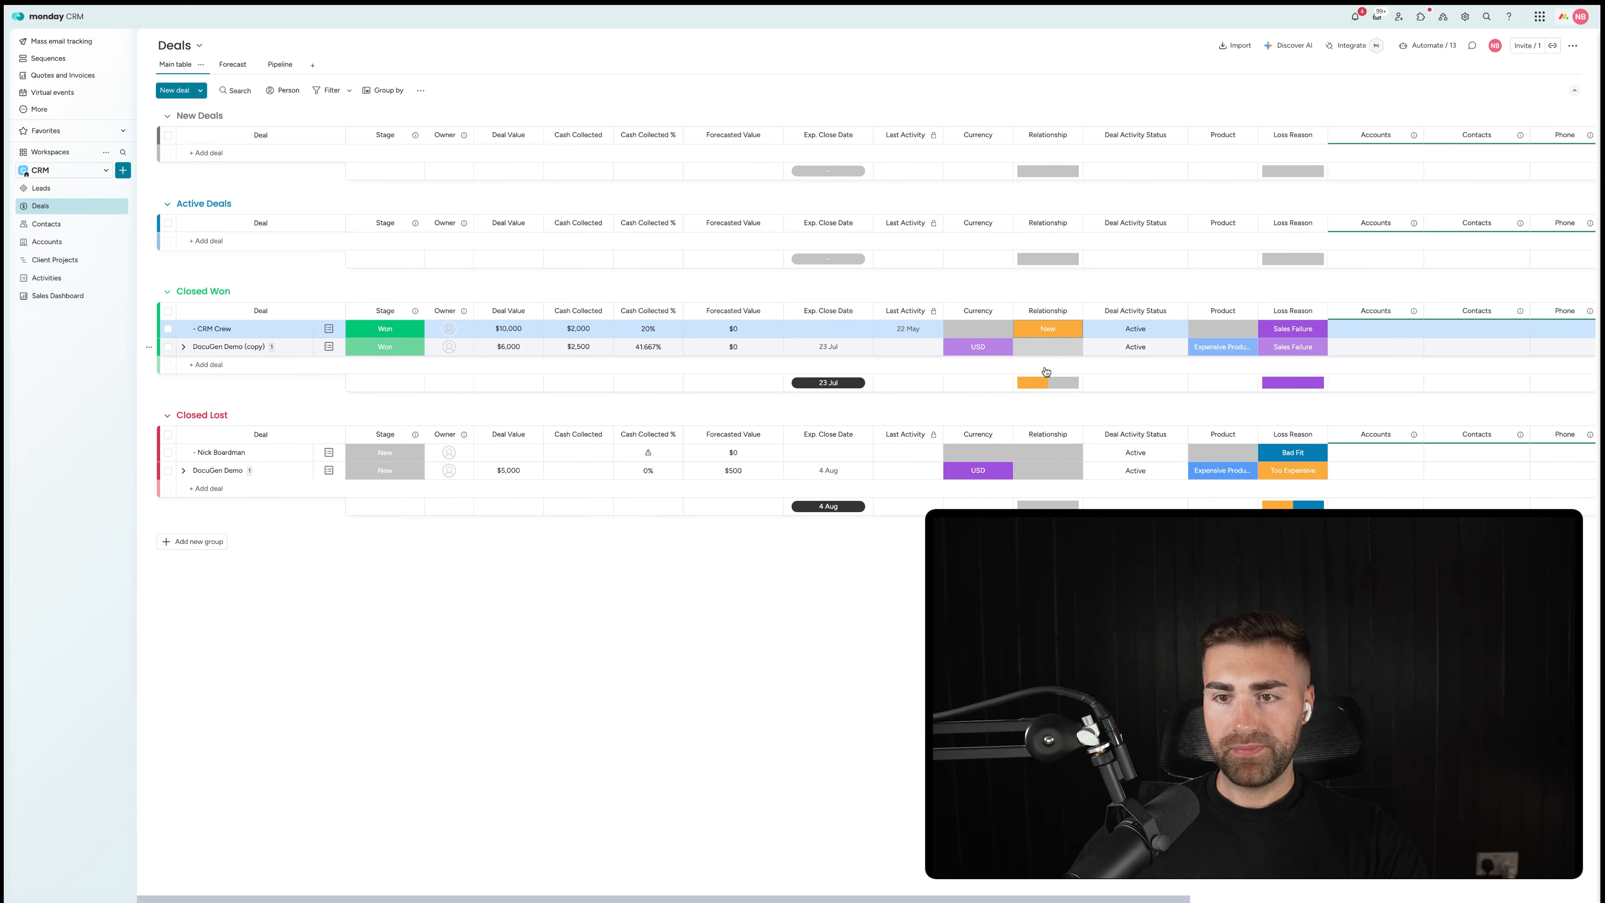
left_click(1042, 417)
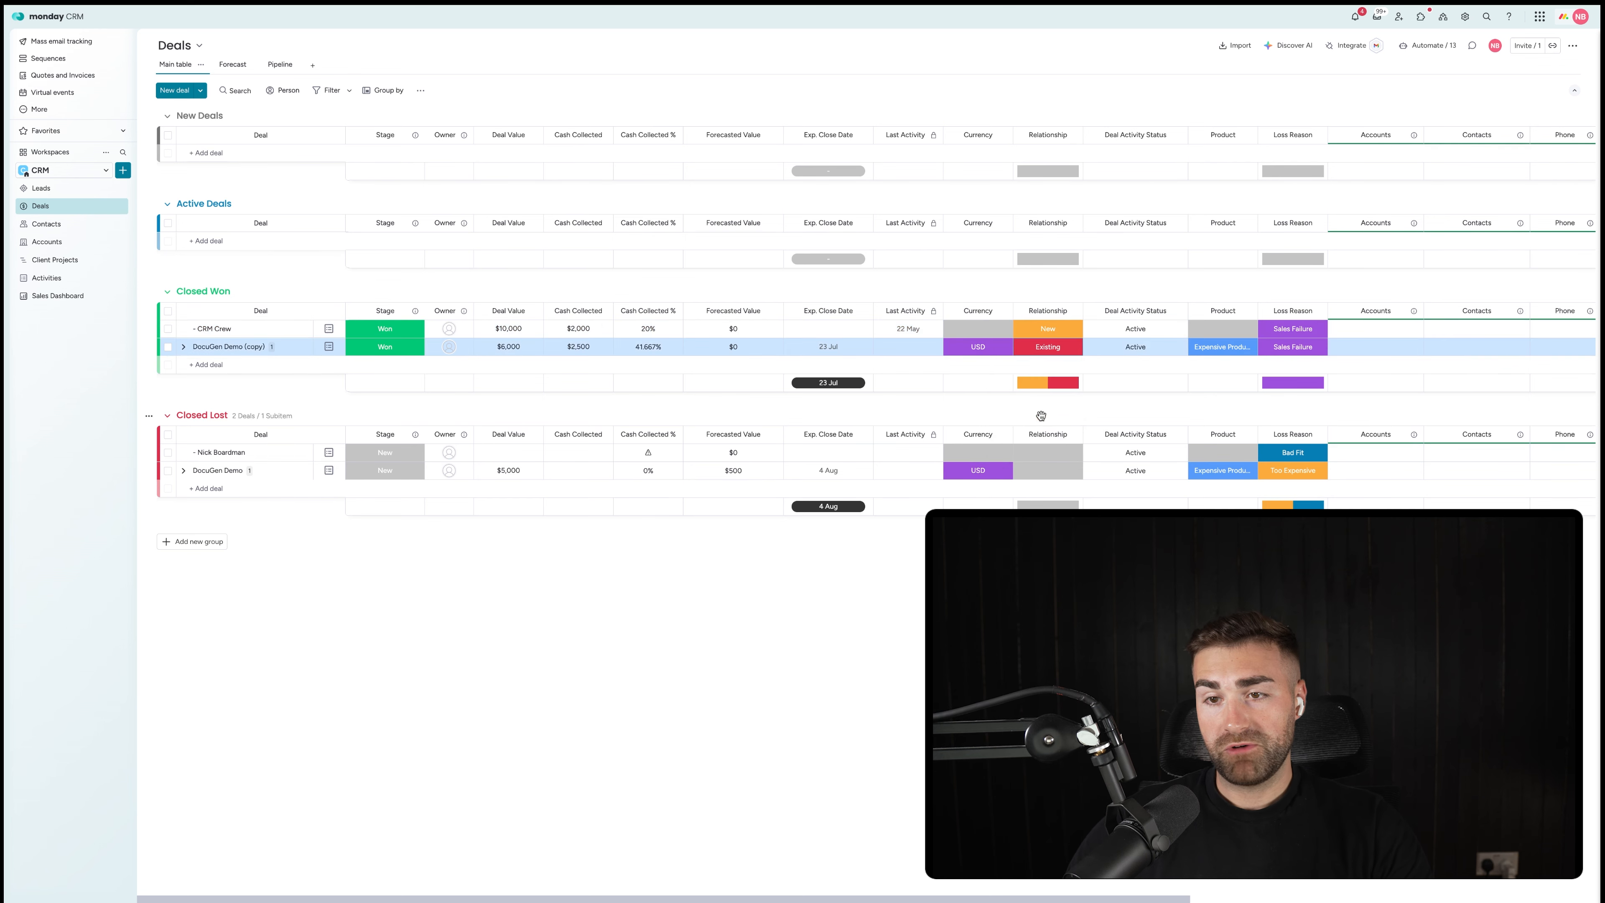
Step: Add a Chart widget to the Sales Dashboard and place it between Deal Loss Reason and Cash Collected % Per Month
left_click(38, 305)
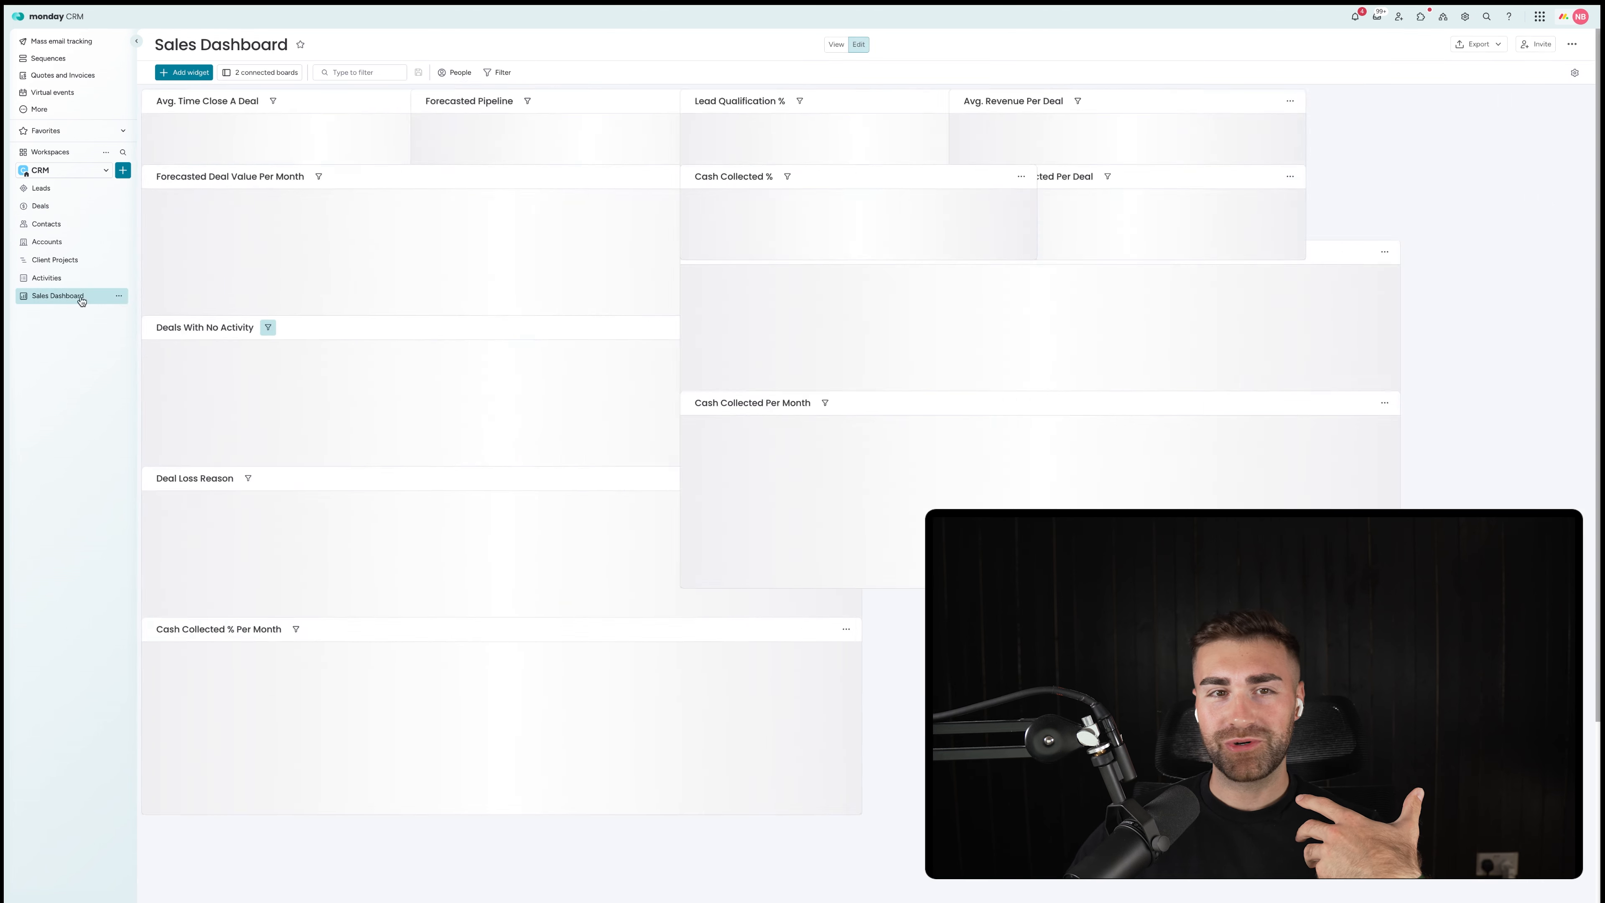
scroll(823, 607, "down", 4)
left_click(183, 72)
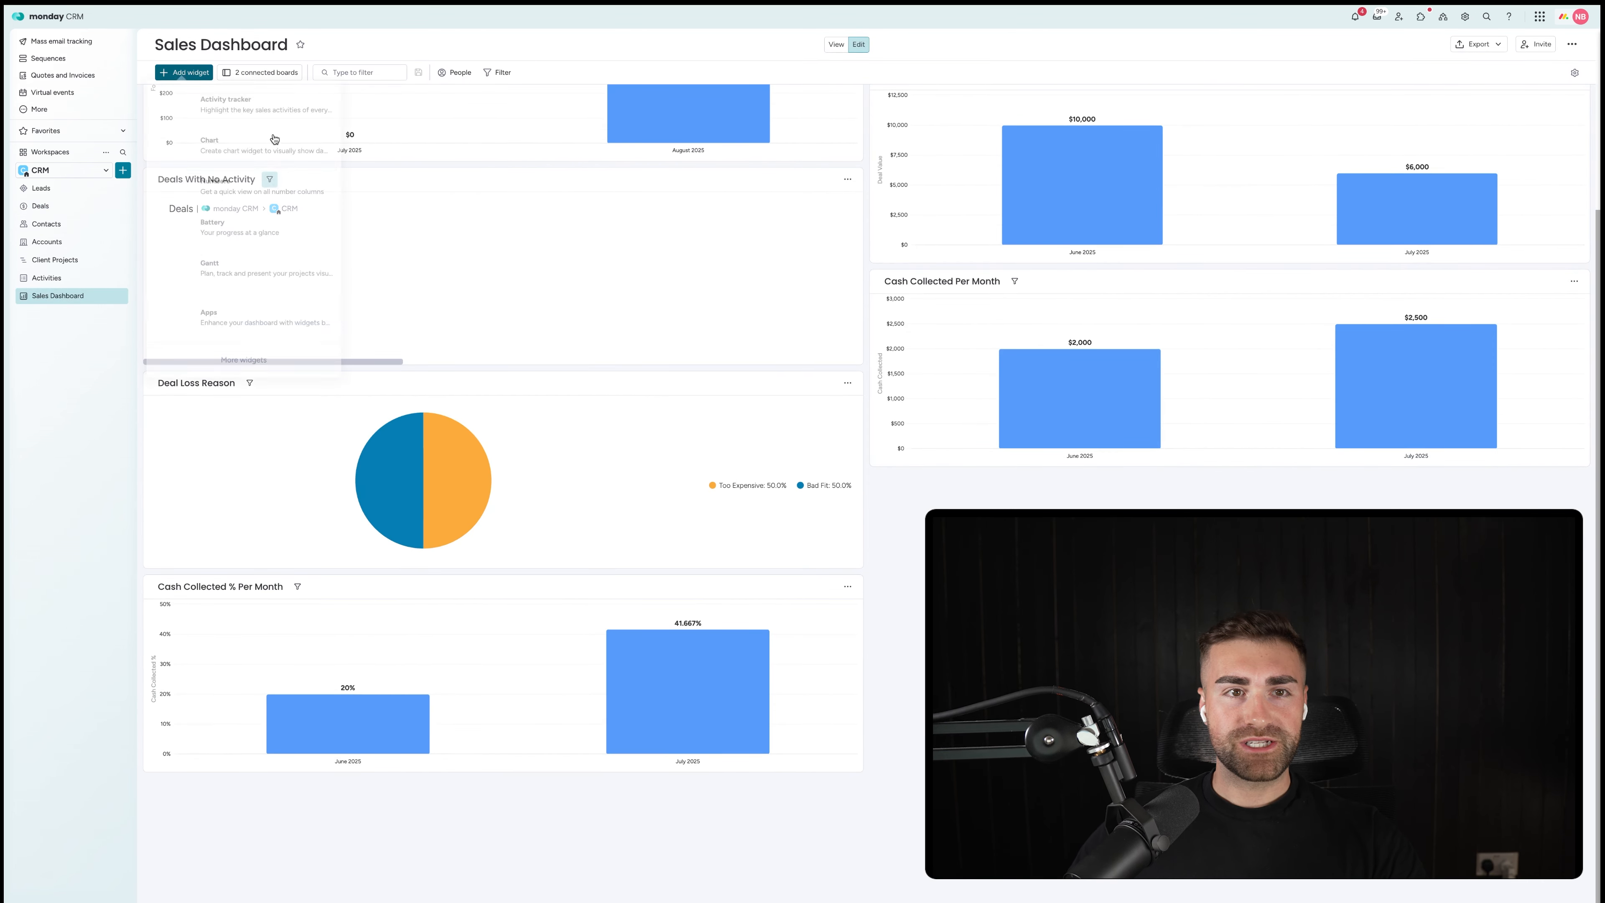
left_click(1263, 201)
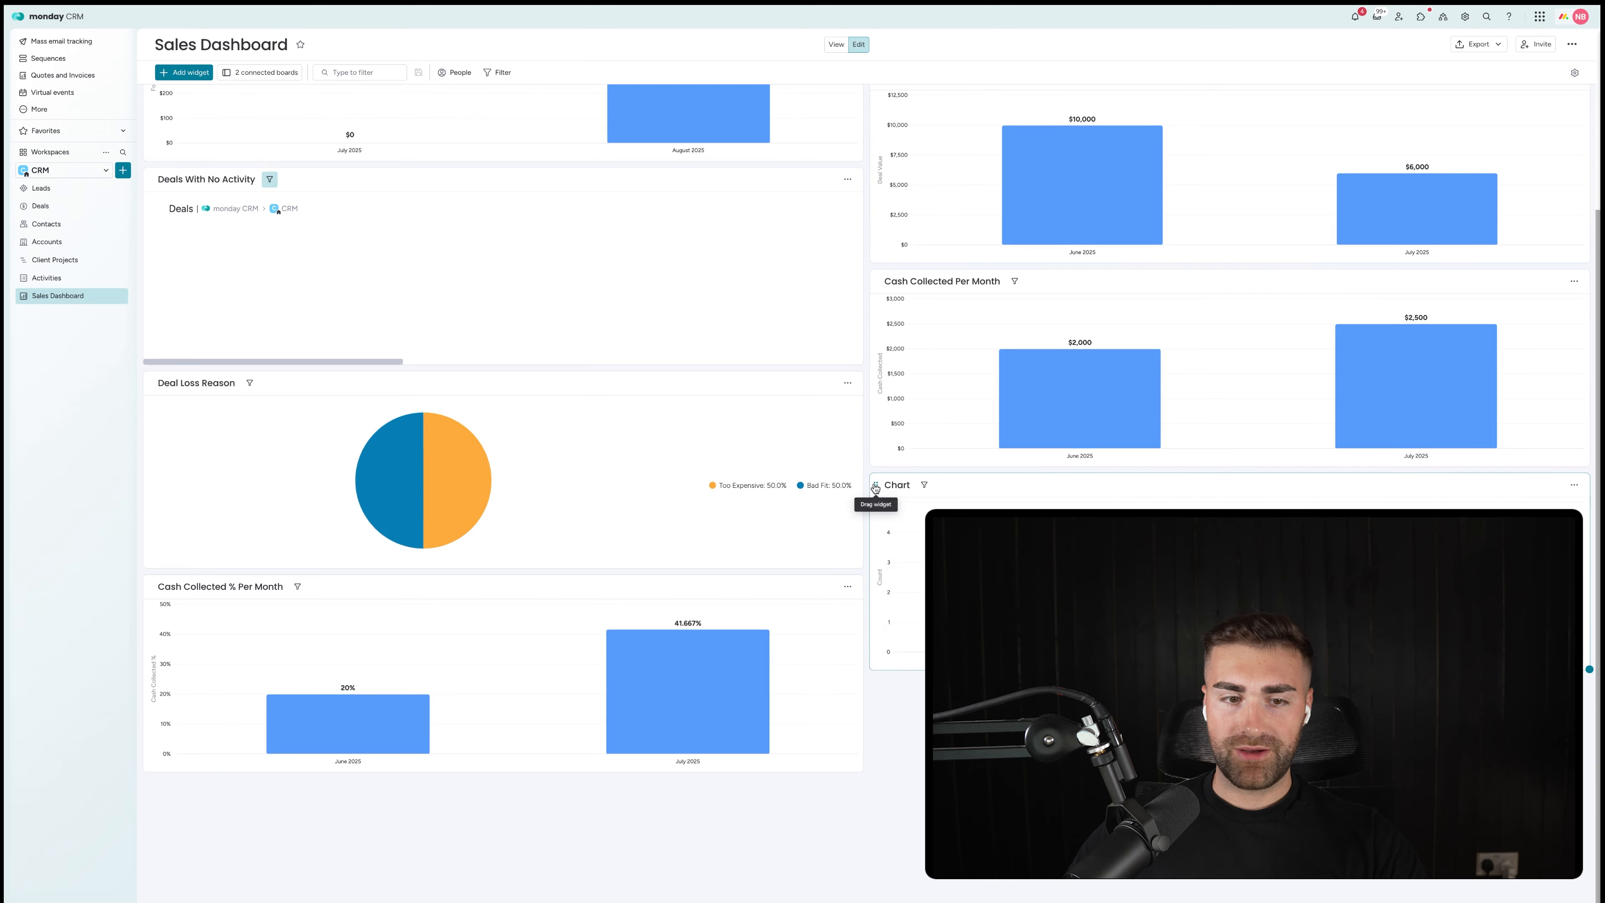
left_click_drag(875, 487, 814, 494)
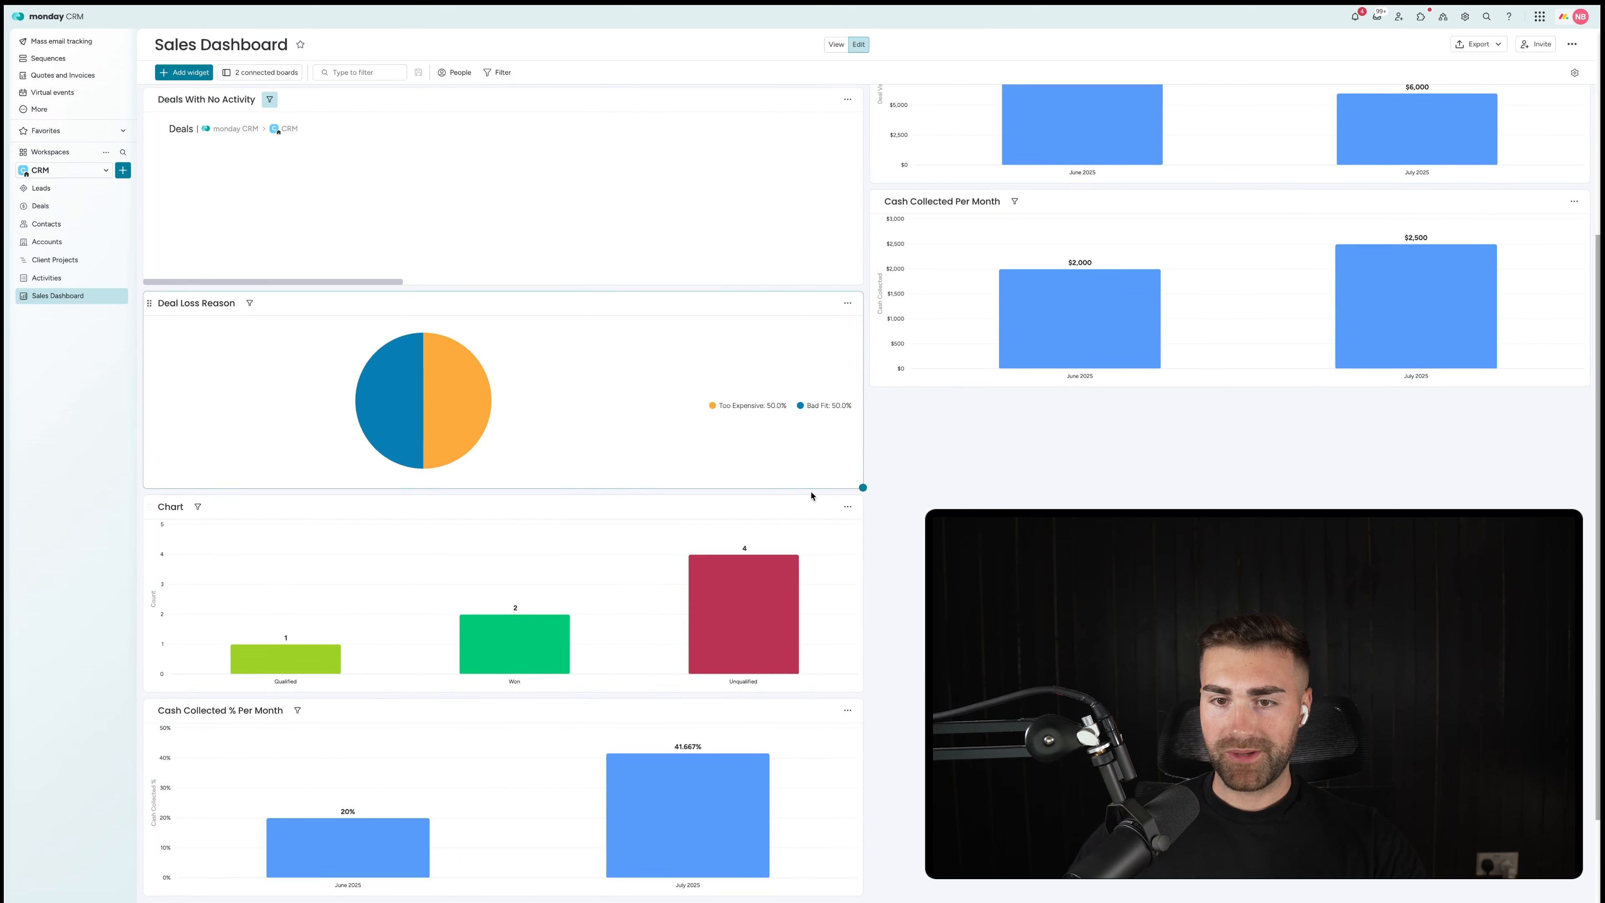
Step: Open the new chart's settings and change its type to a stacked bar chart
left_click(848, 510)
left_click(862, 542)
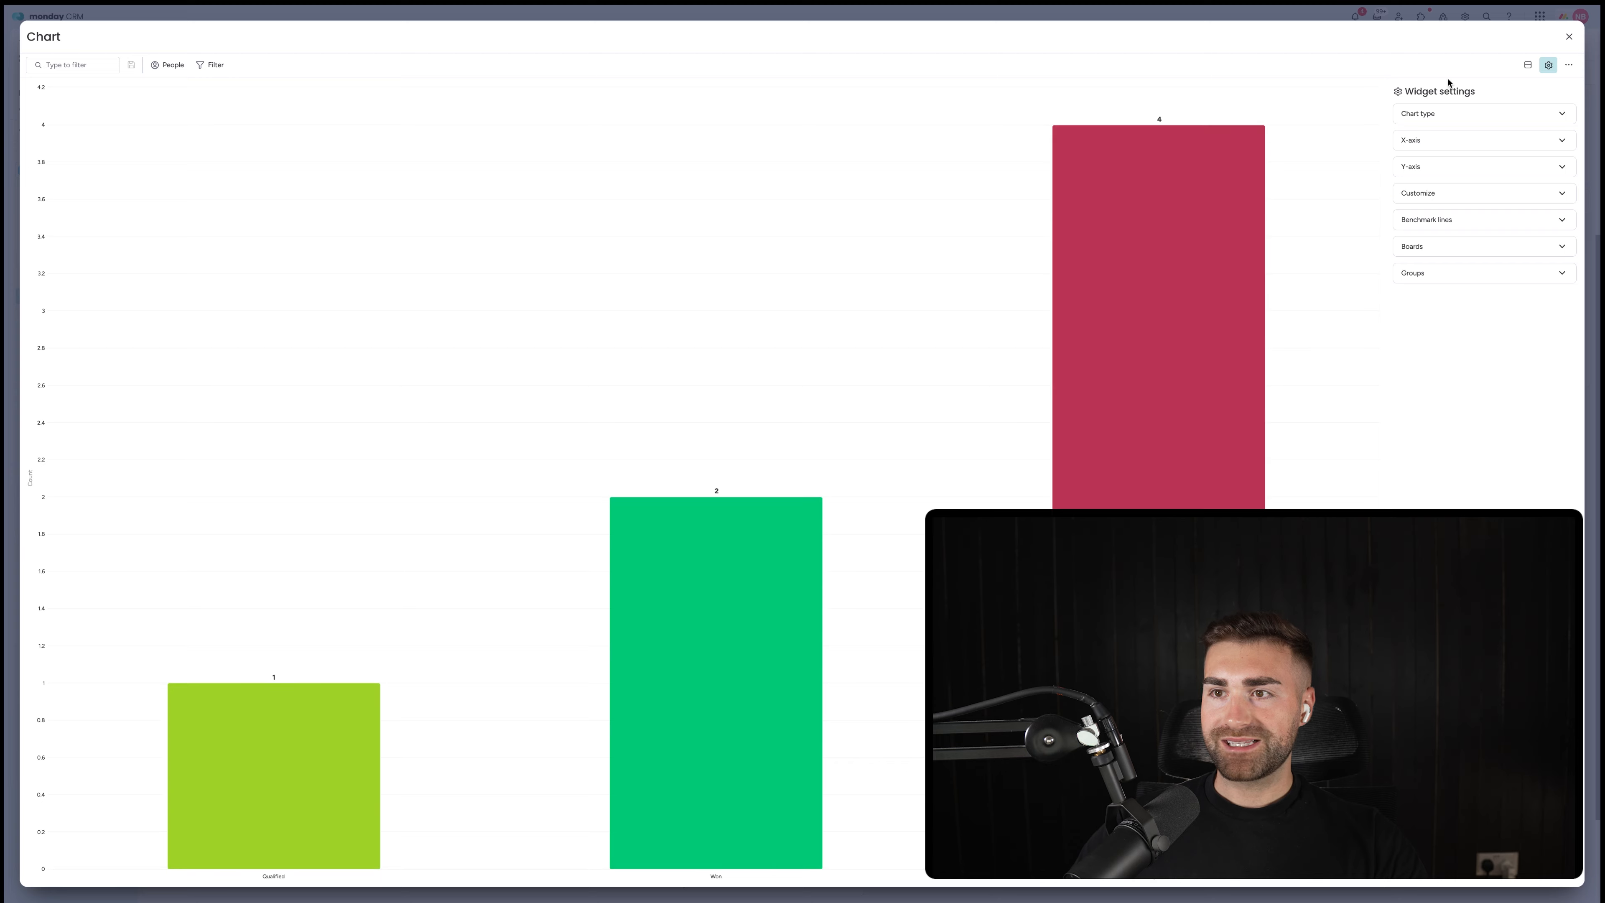
left_click(1454, 113)
left_click(1506, 156)
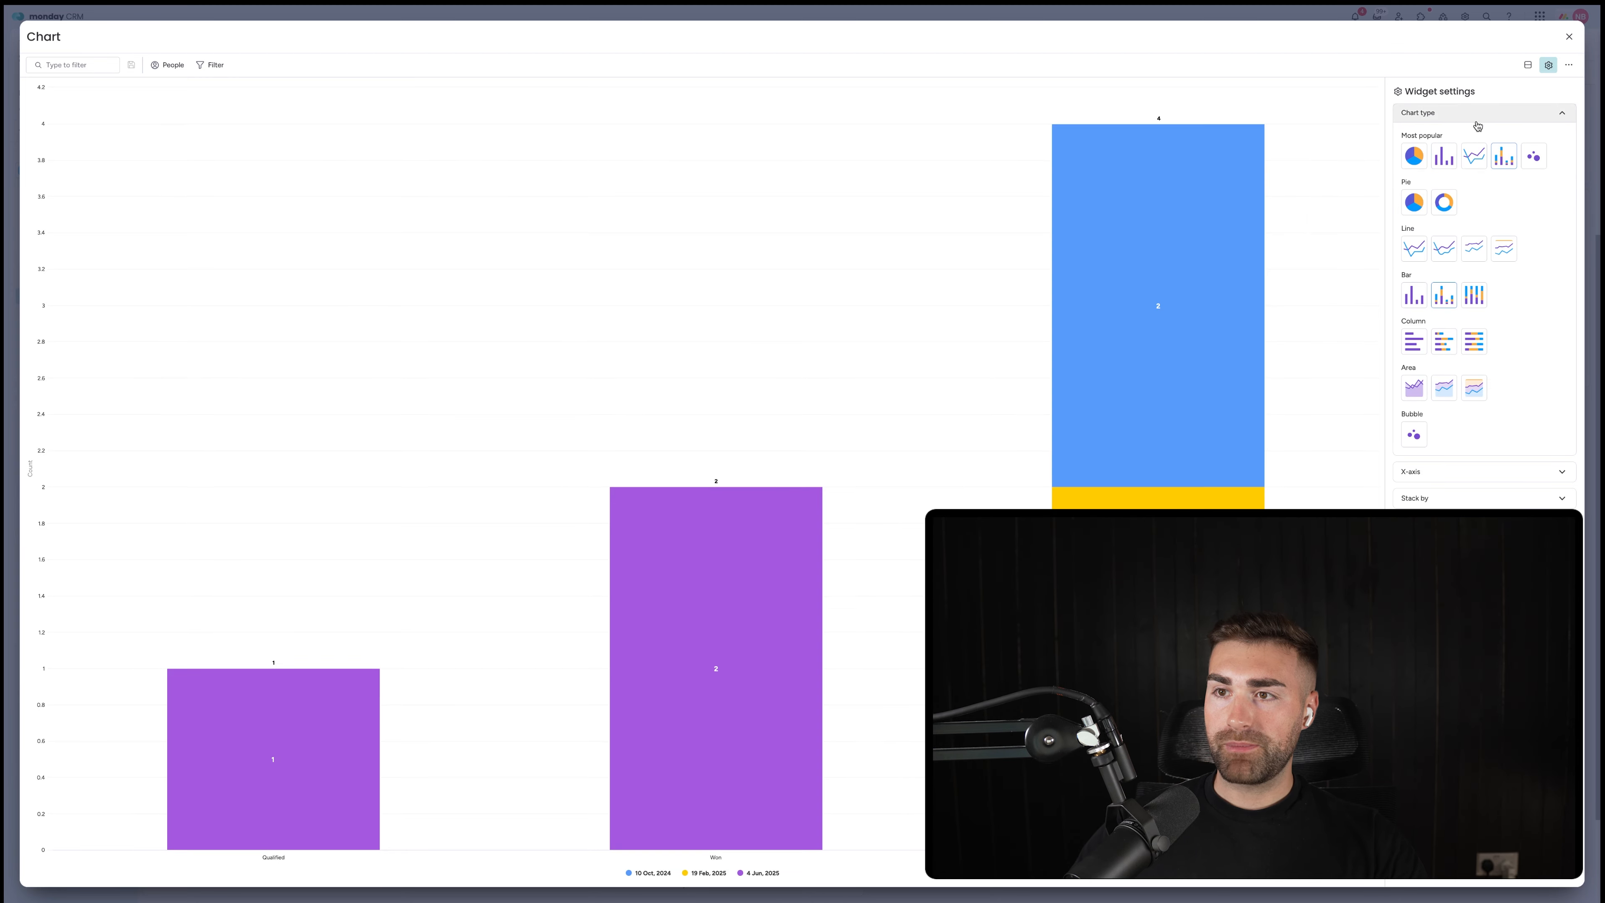
left_click(1471, 115)
Step: Choose one-by-one column selection for the X-axis and limit the chart to the Deals board
left_click(1447, 140)
left_click(1523, 163)
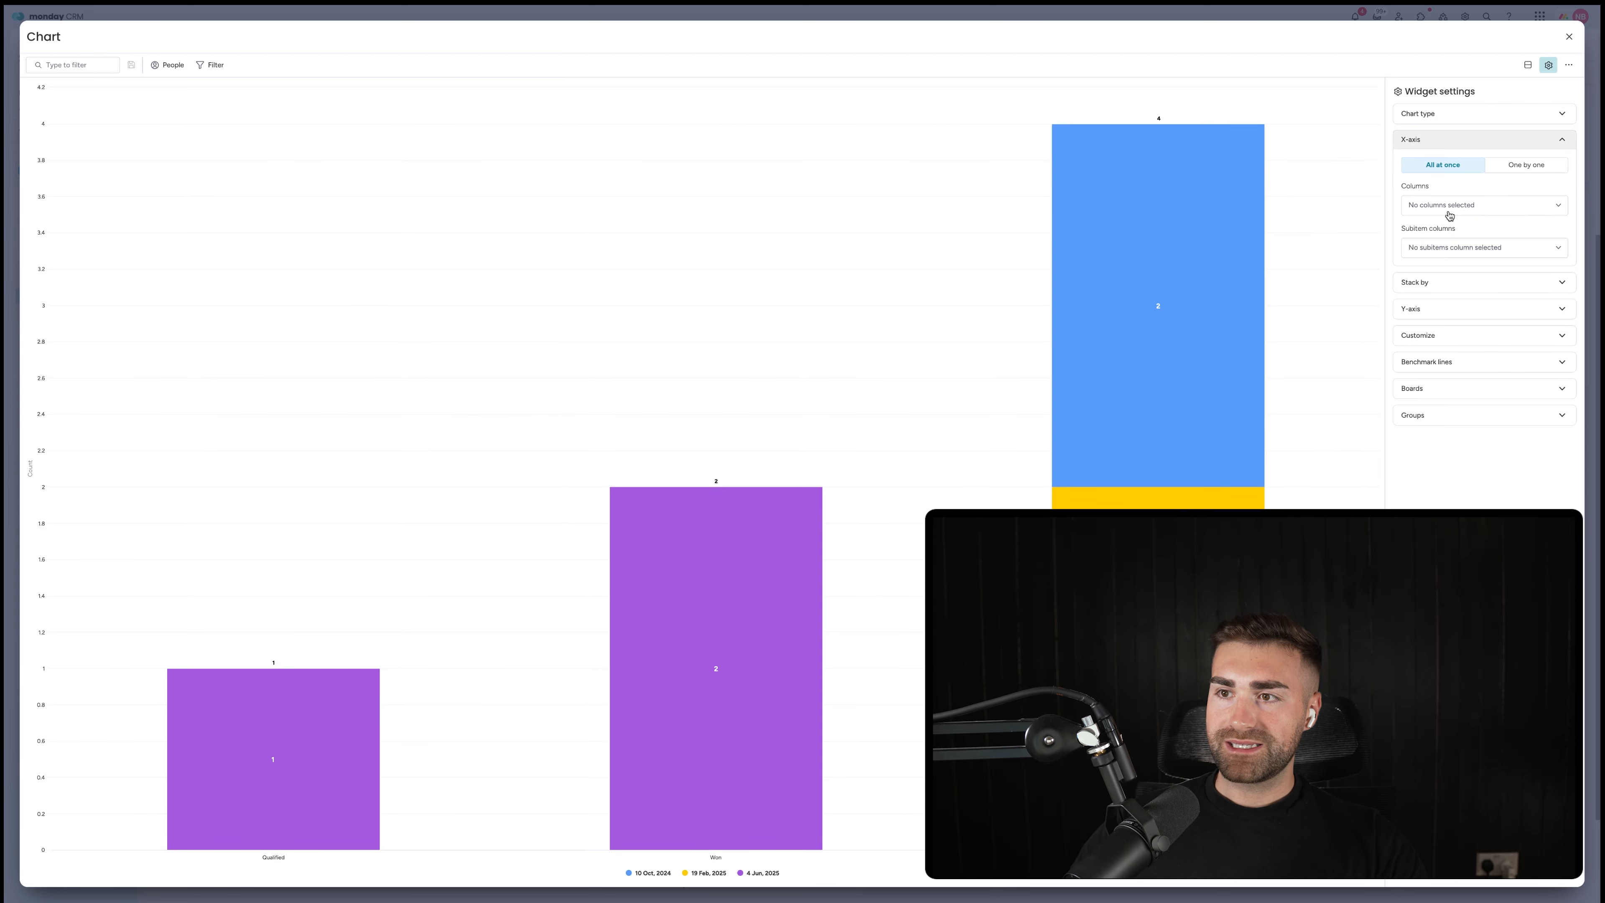
left_click(1524, 164)
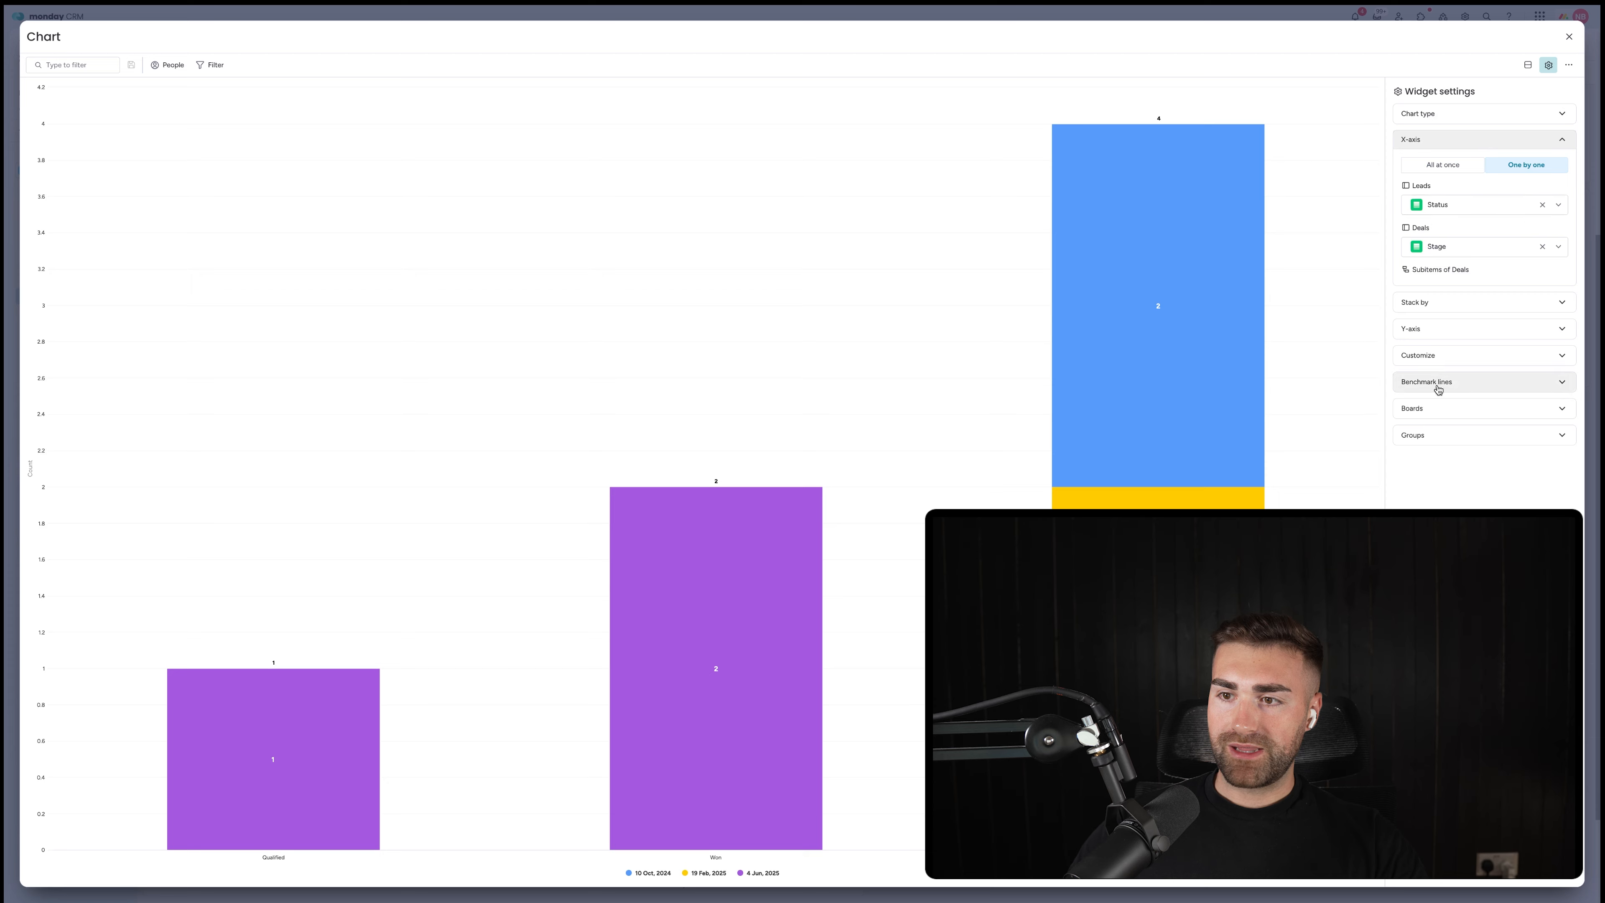
left_click(1431, 409)
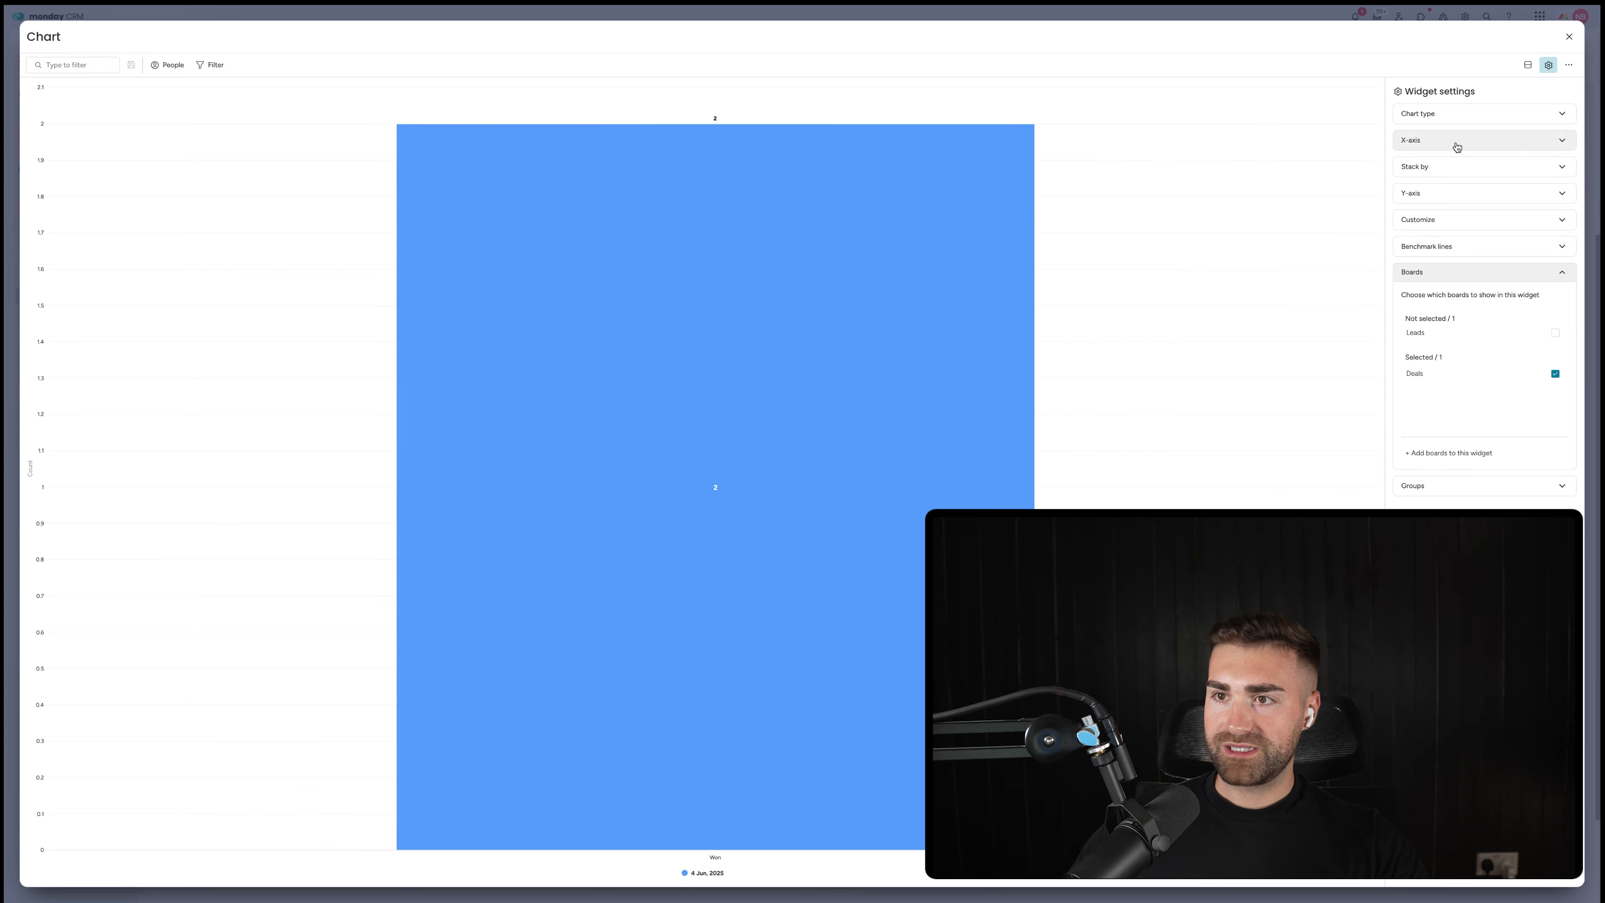
Step: Set the chart's X-axis to the Date Closed column of the Deals board
left_click(1456, 140)
left_click(1530, 208)
type("date clo")
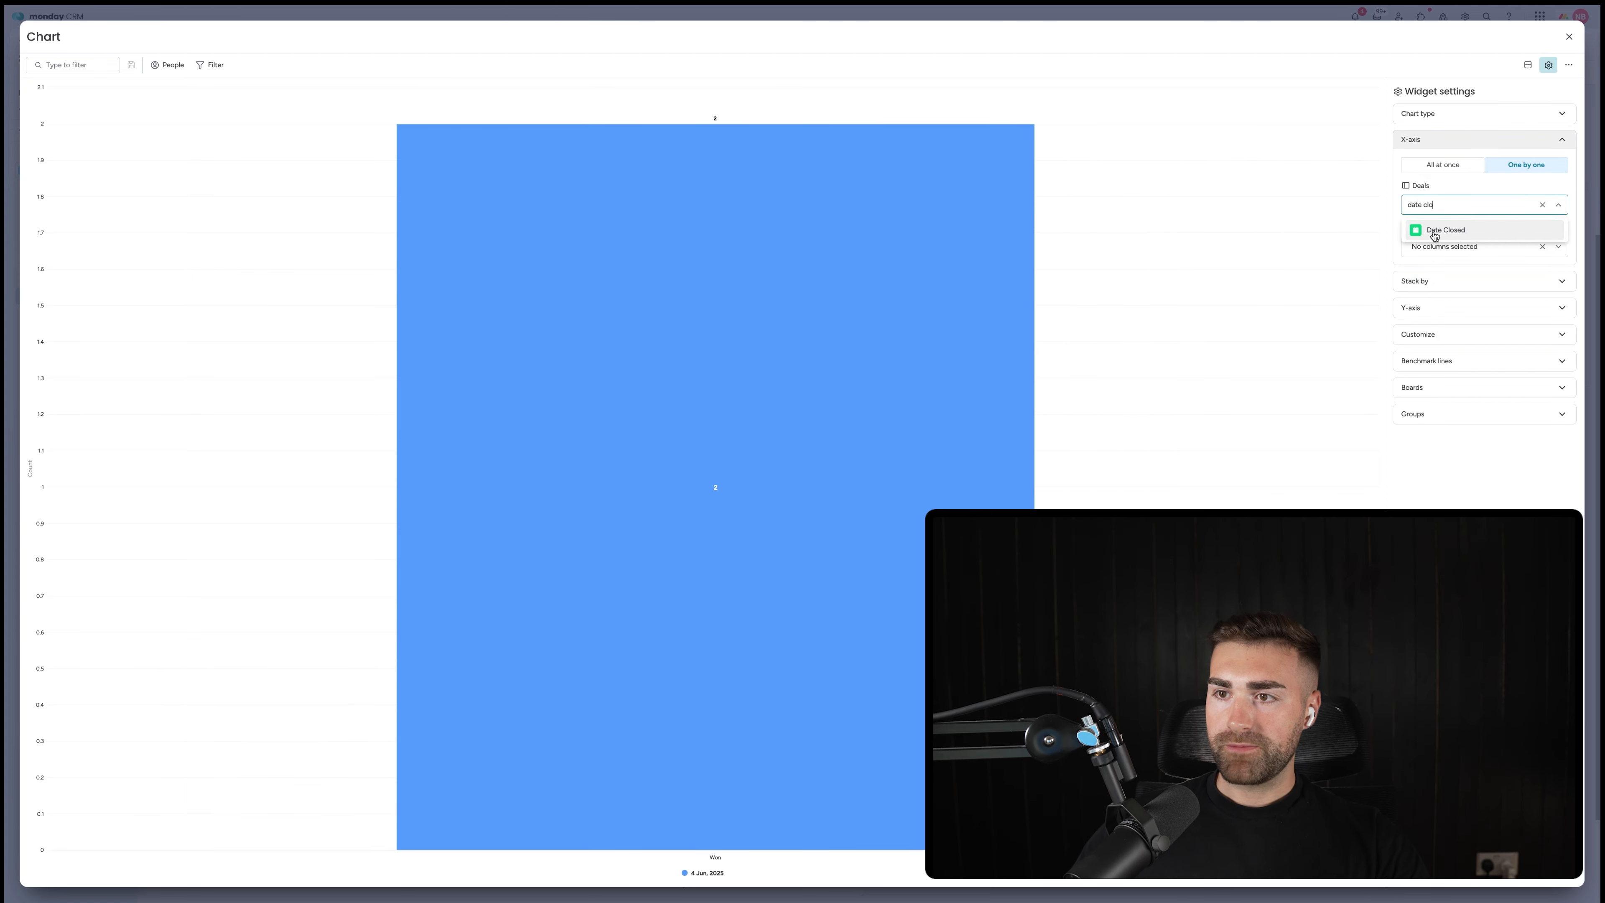
left_click(1435, 231)
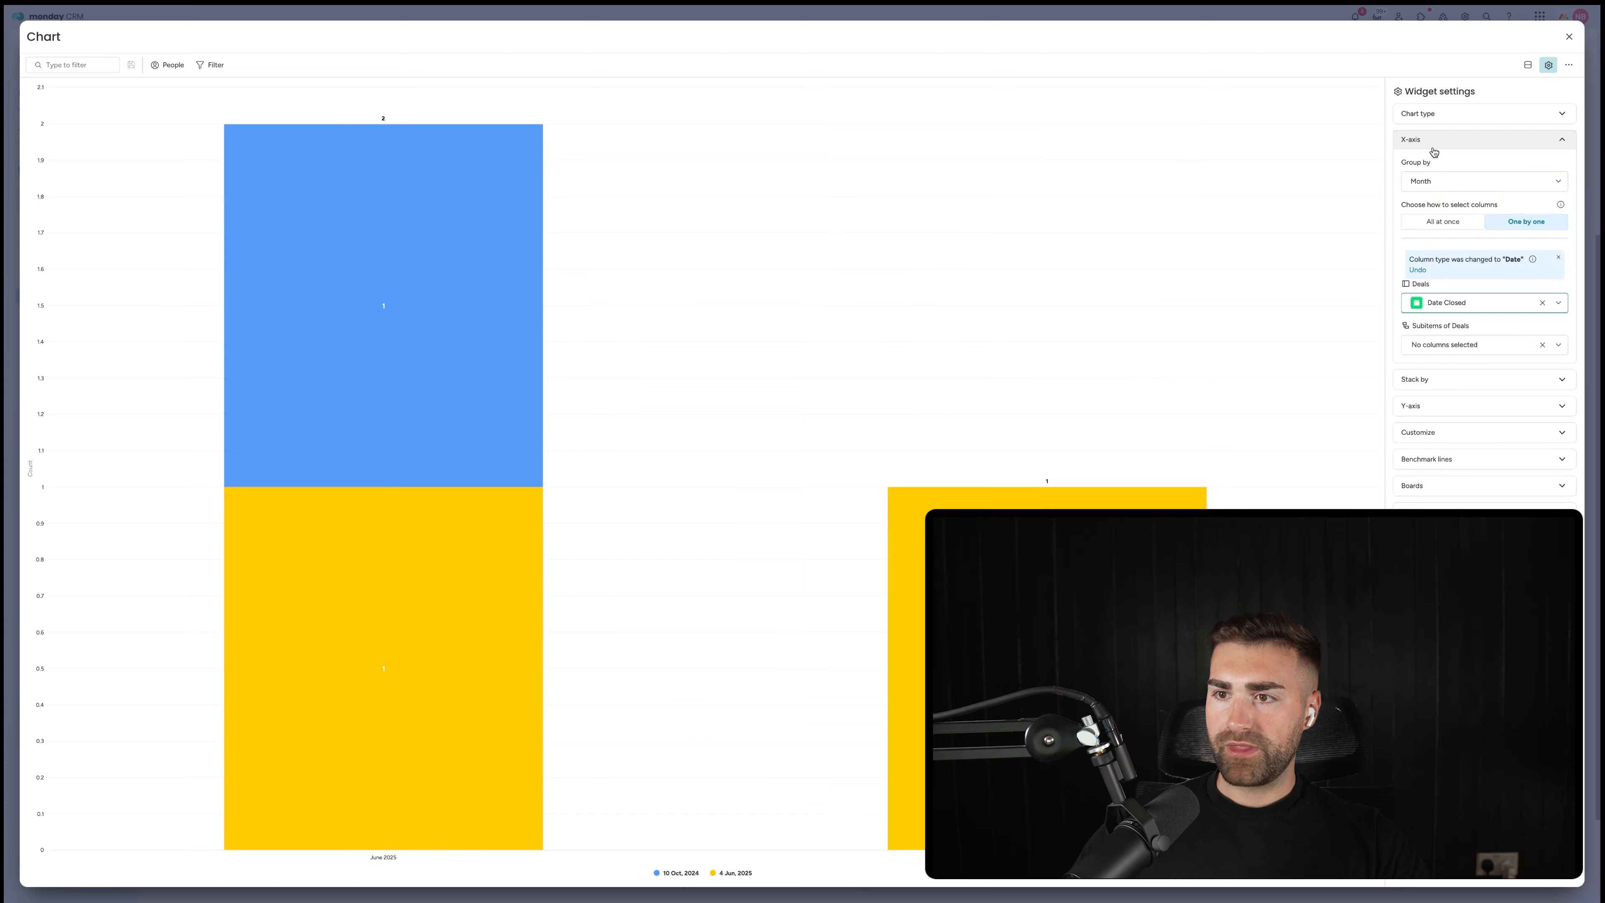
Step: Stack the chart by the Deals board's Relationship column, using one-by-one column selection
left_click(1434, 378)
left_click(1523, 206)
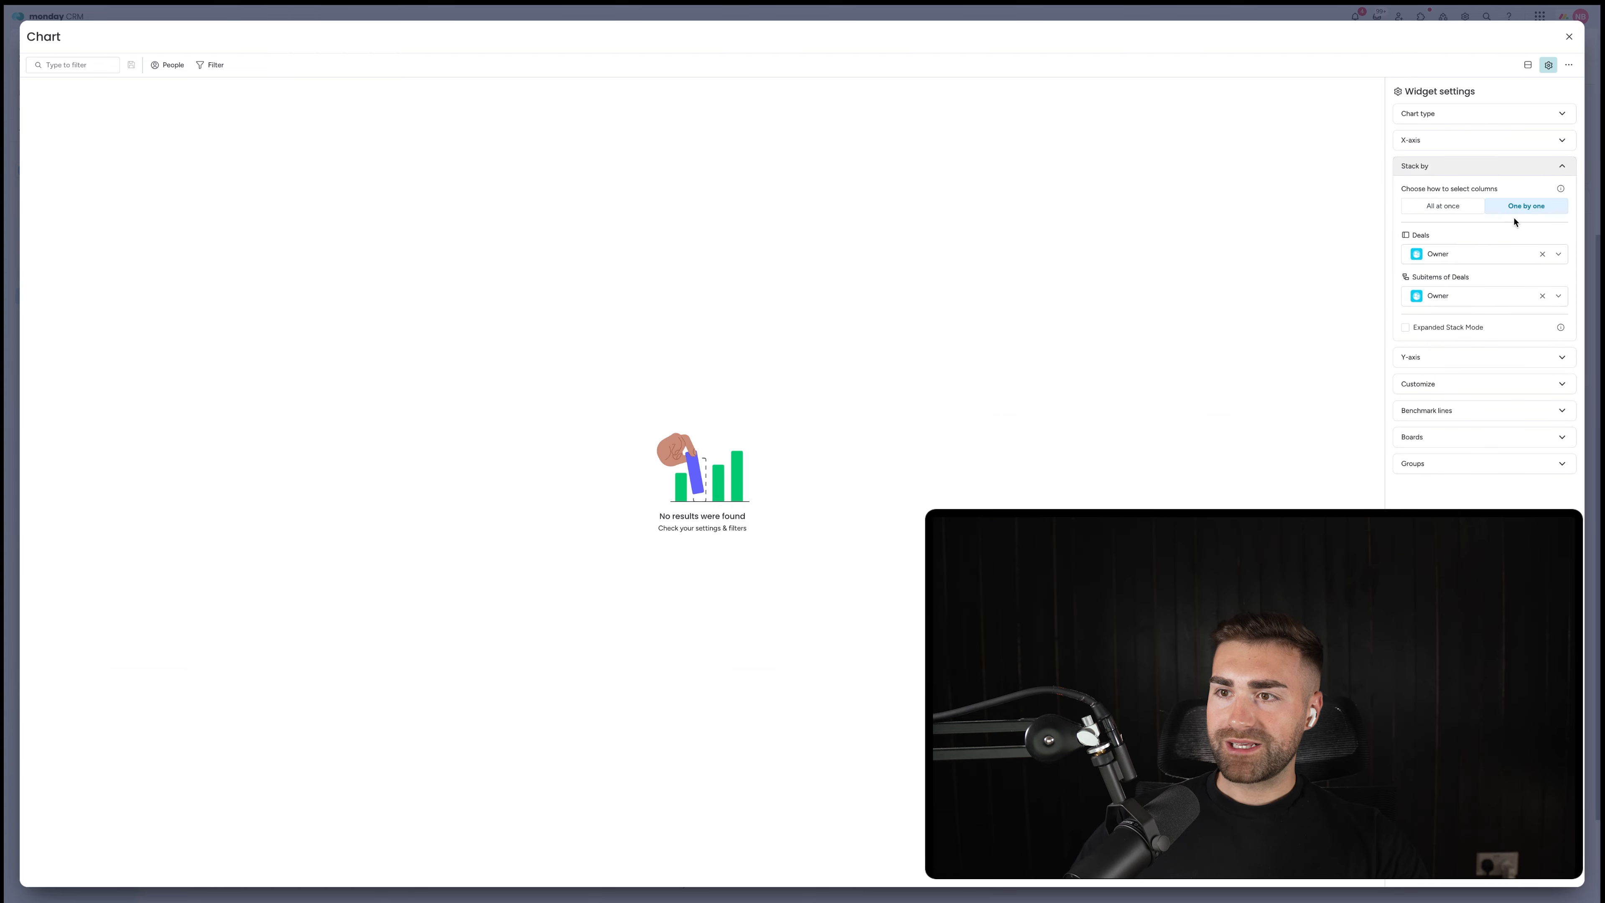
left_click(1460, 255)
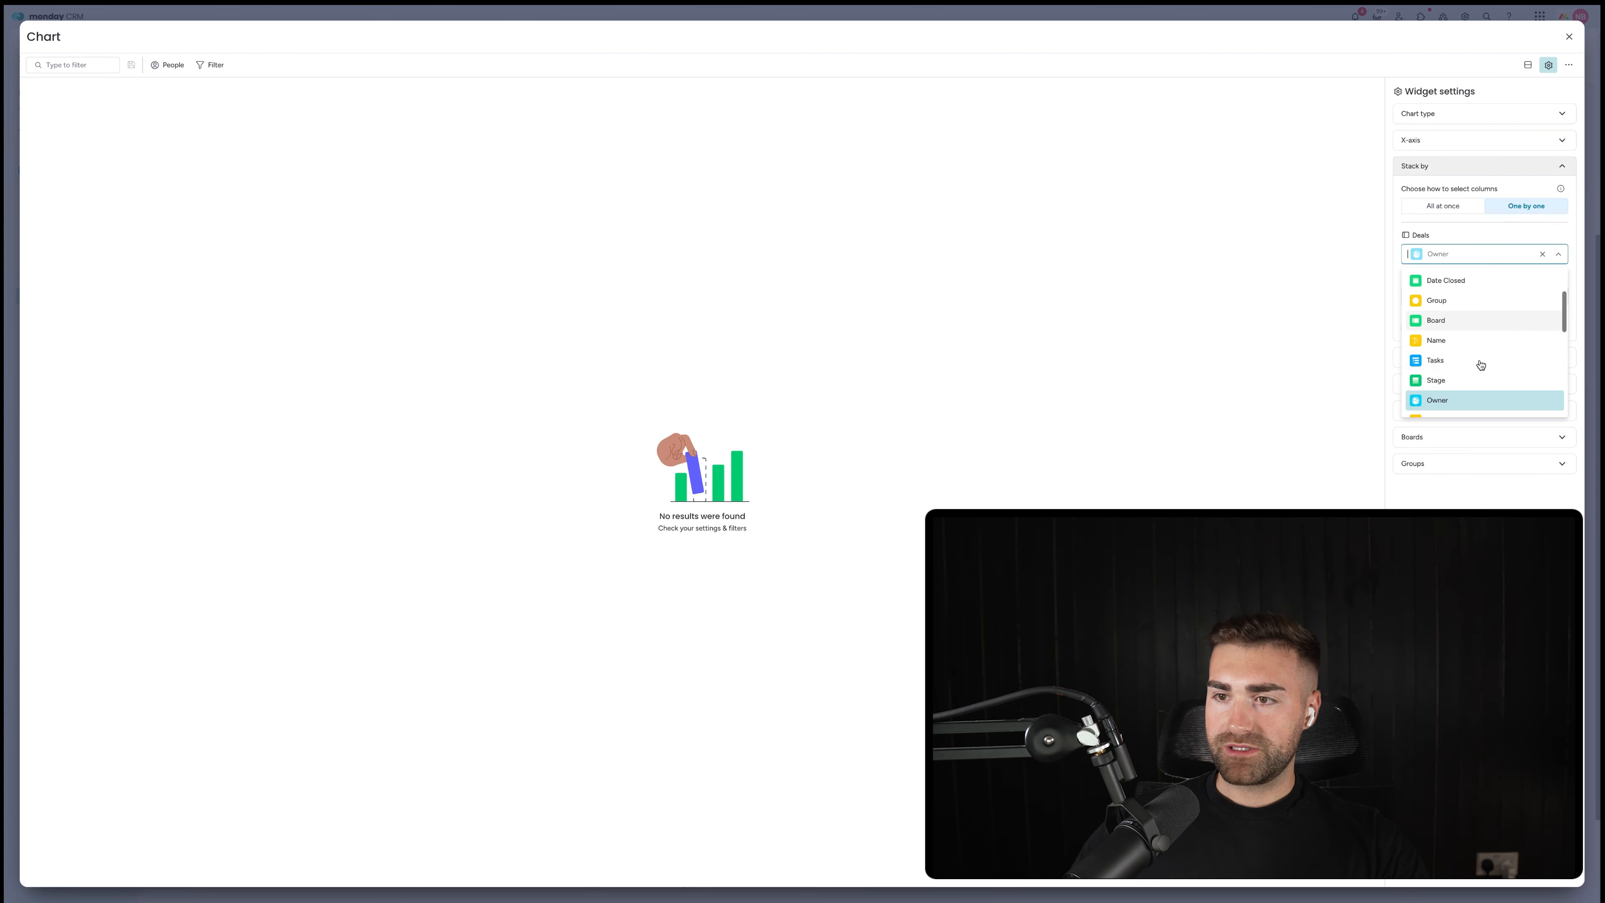
scroll(1475, 367, "down", 1)
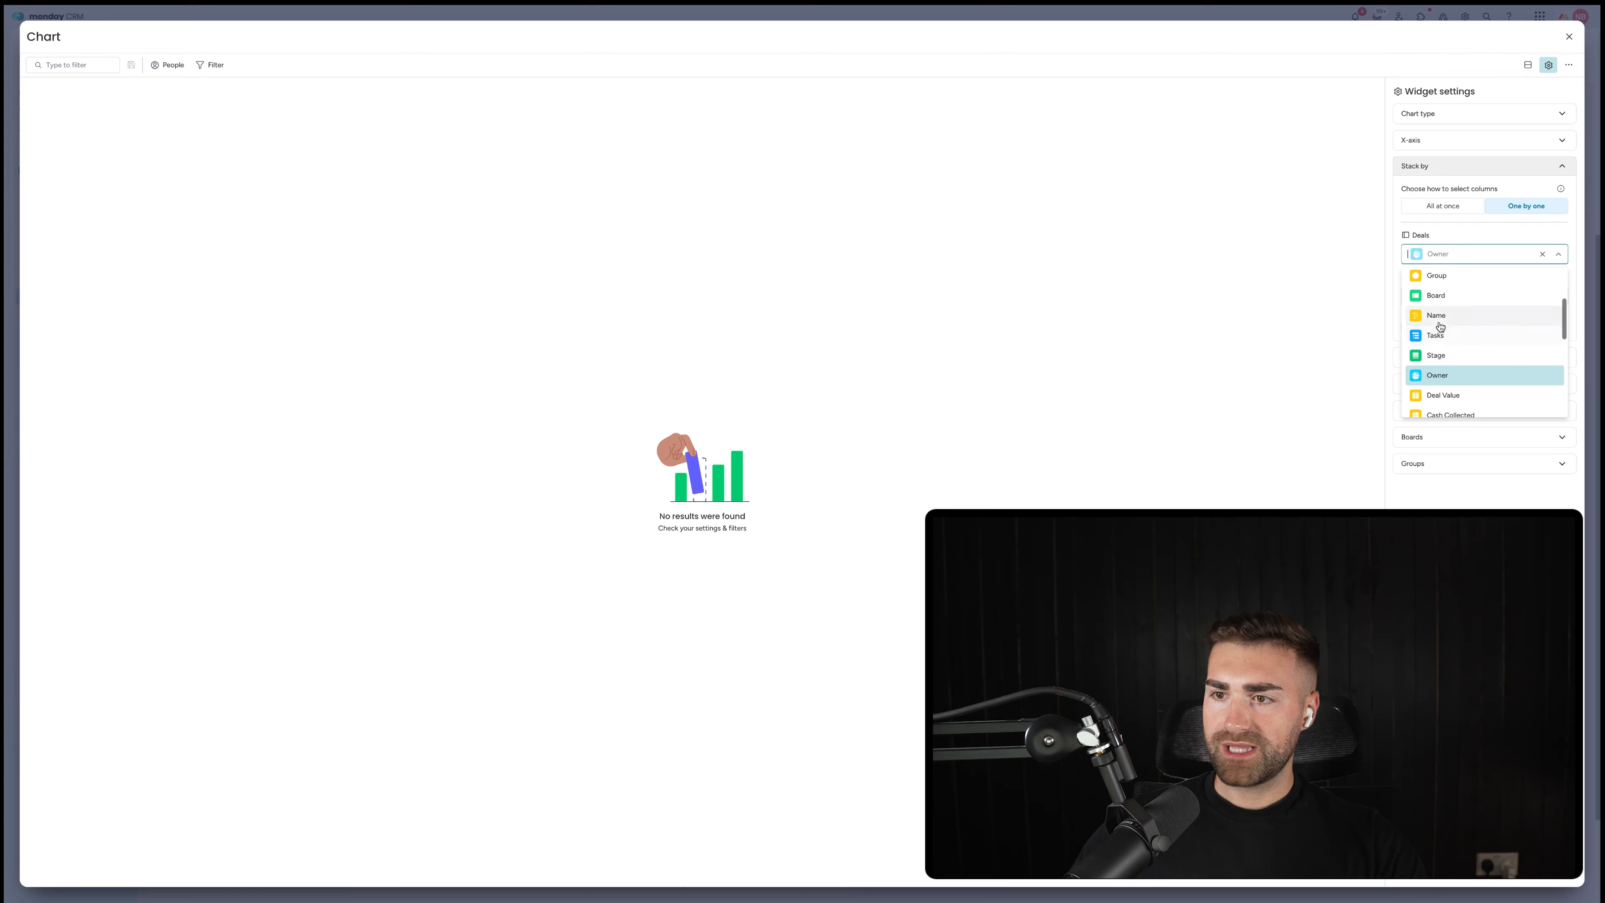
scroll(1478, 367, "down", 3)
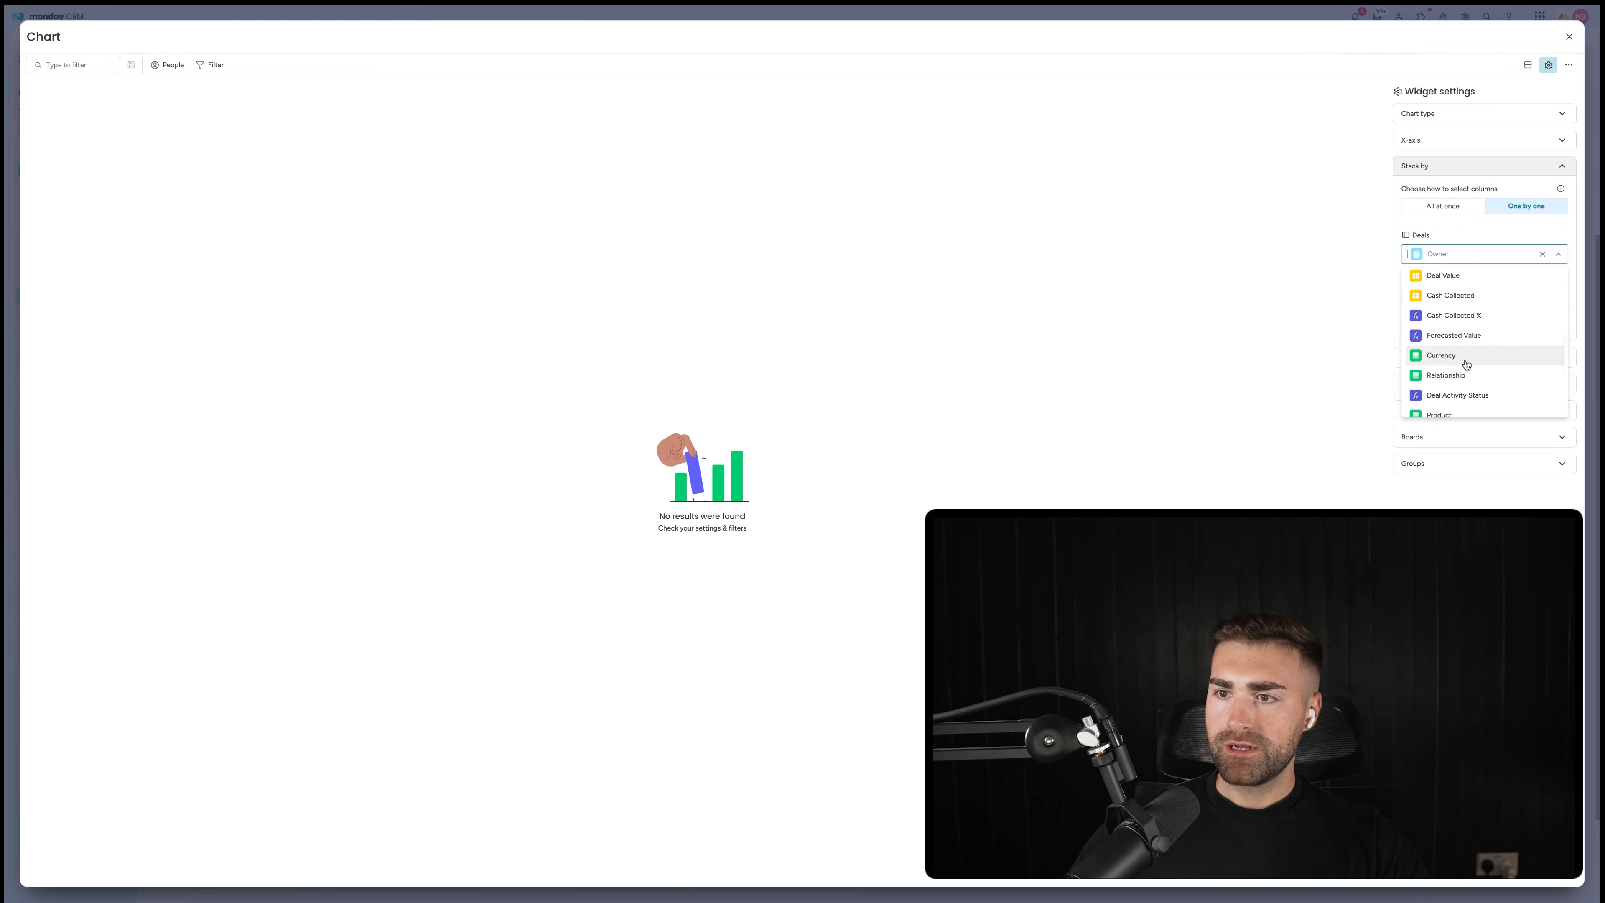
left_click(1462, 370)
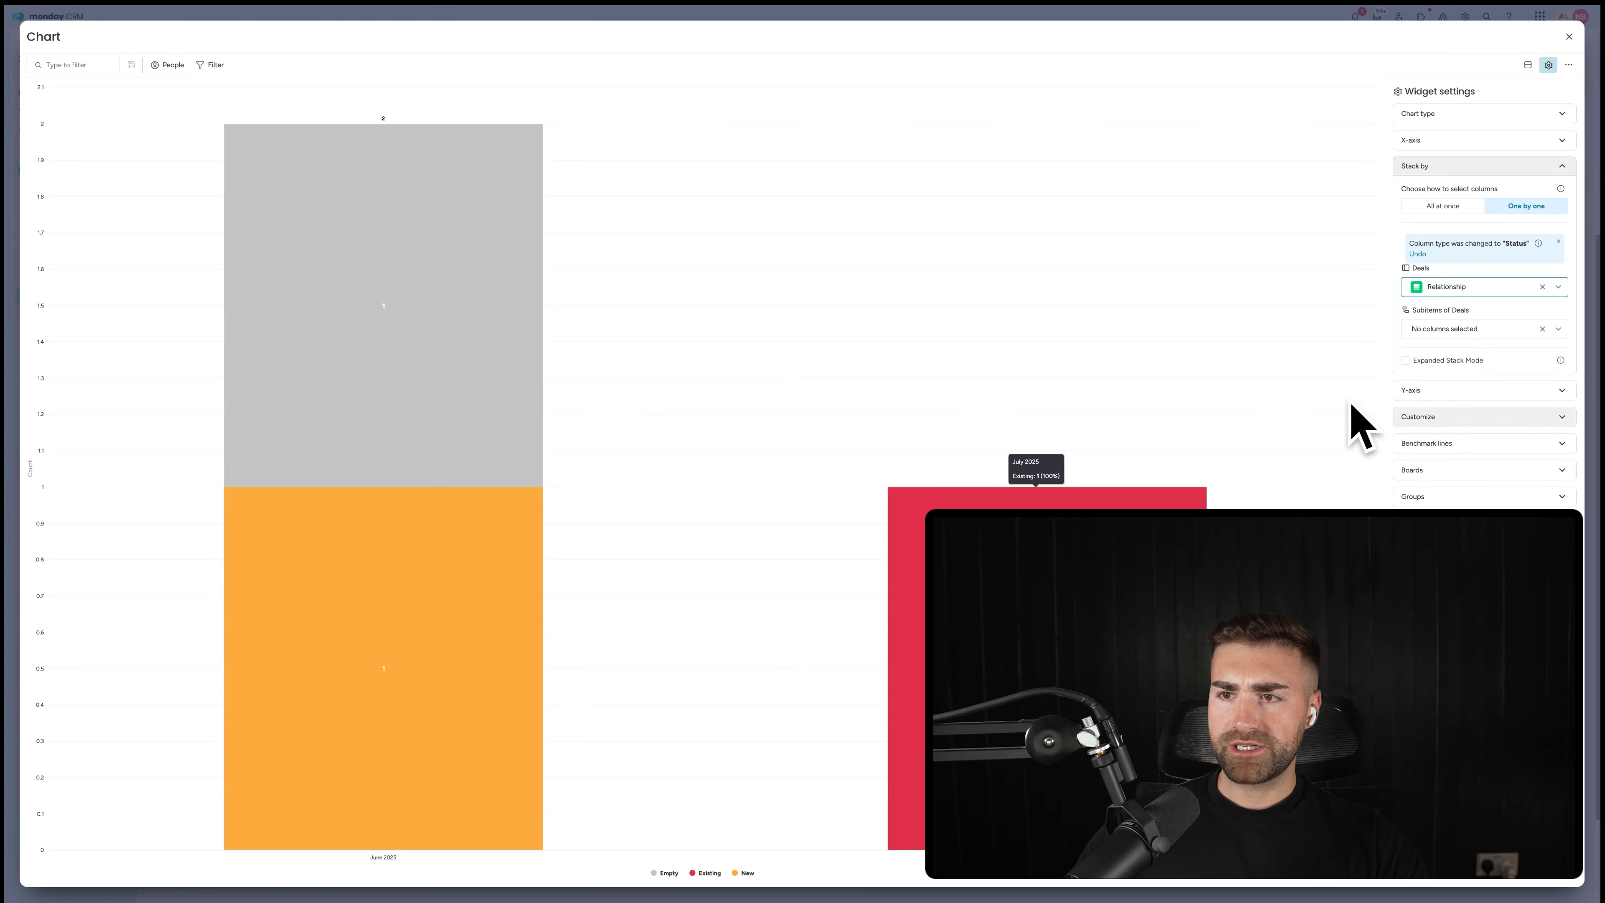
Step: Plot Deal Value on the chart's Y-axis, using one-by-one column selection
left_click(1479, 390)
left_click(1526, 232)
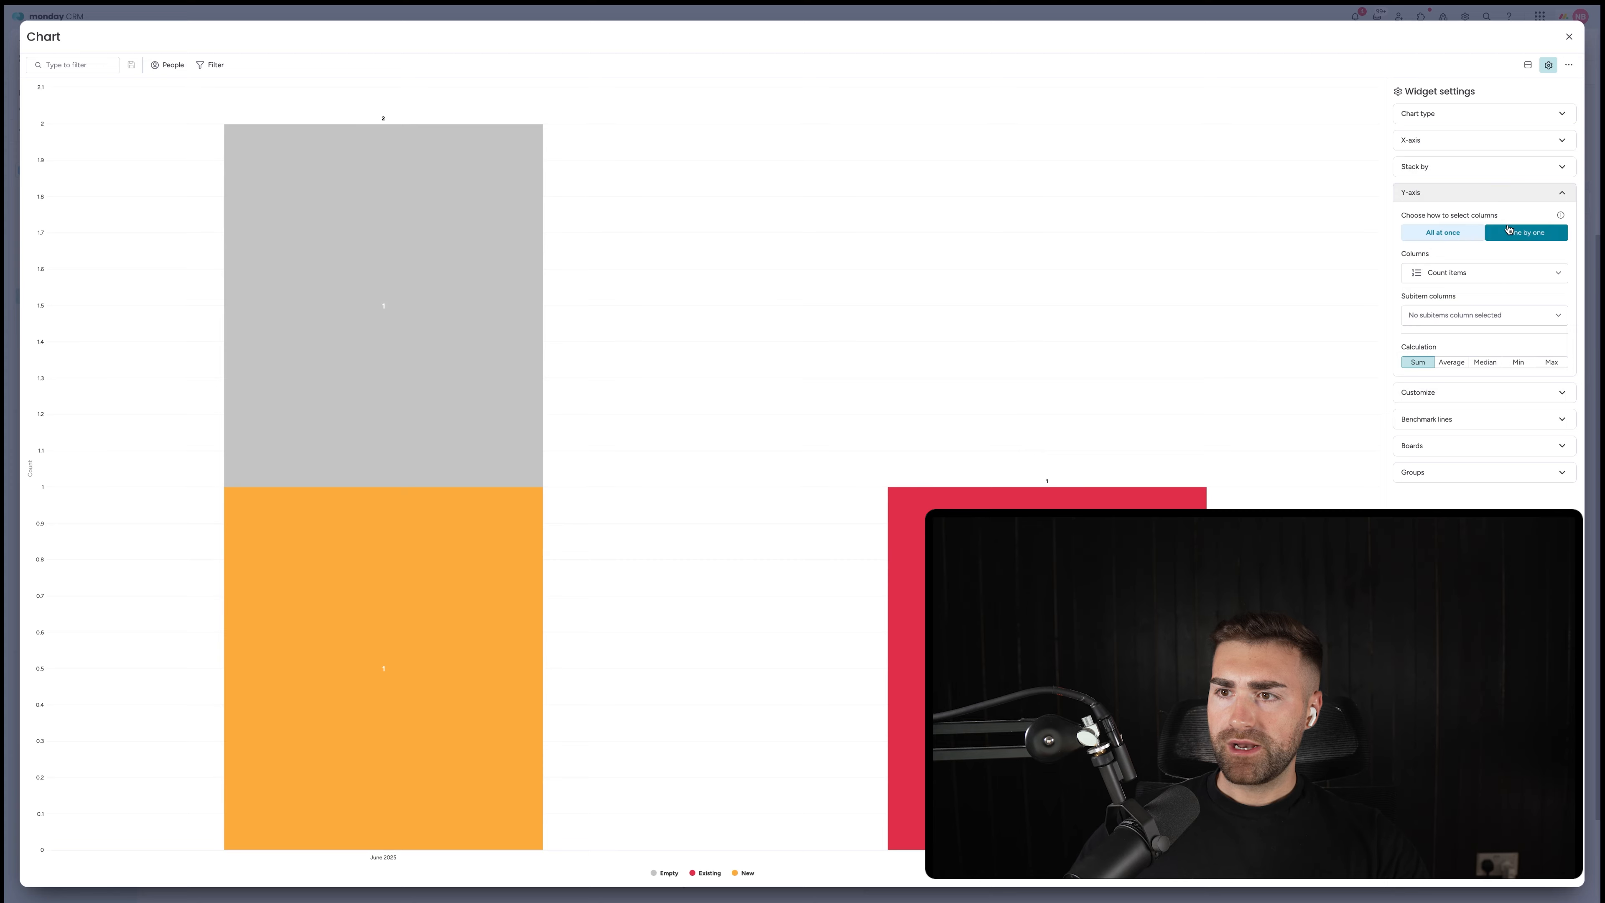
left_click(1479, 280)
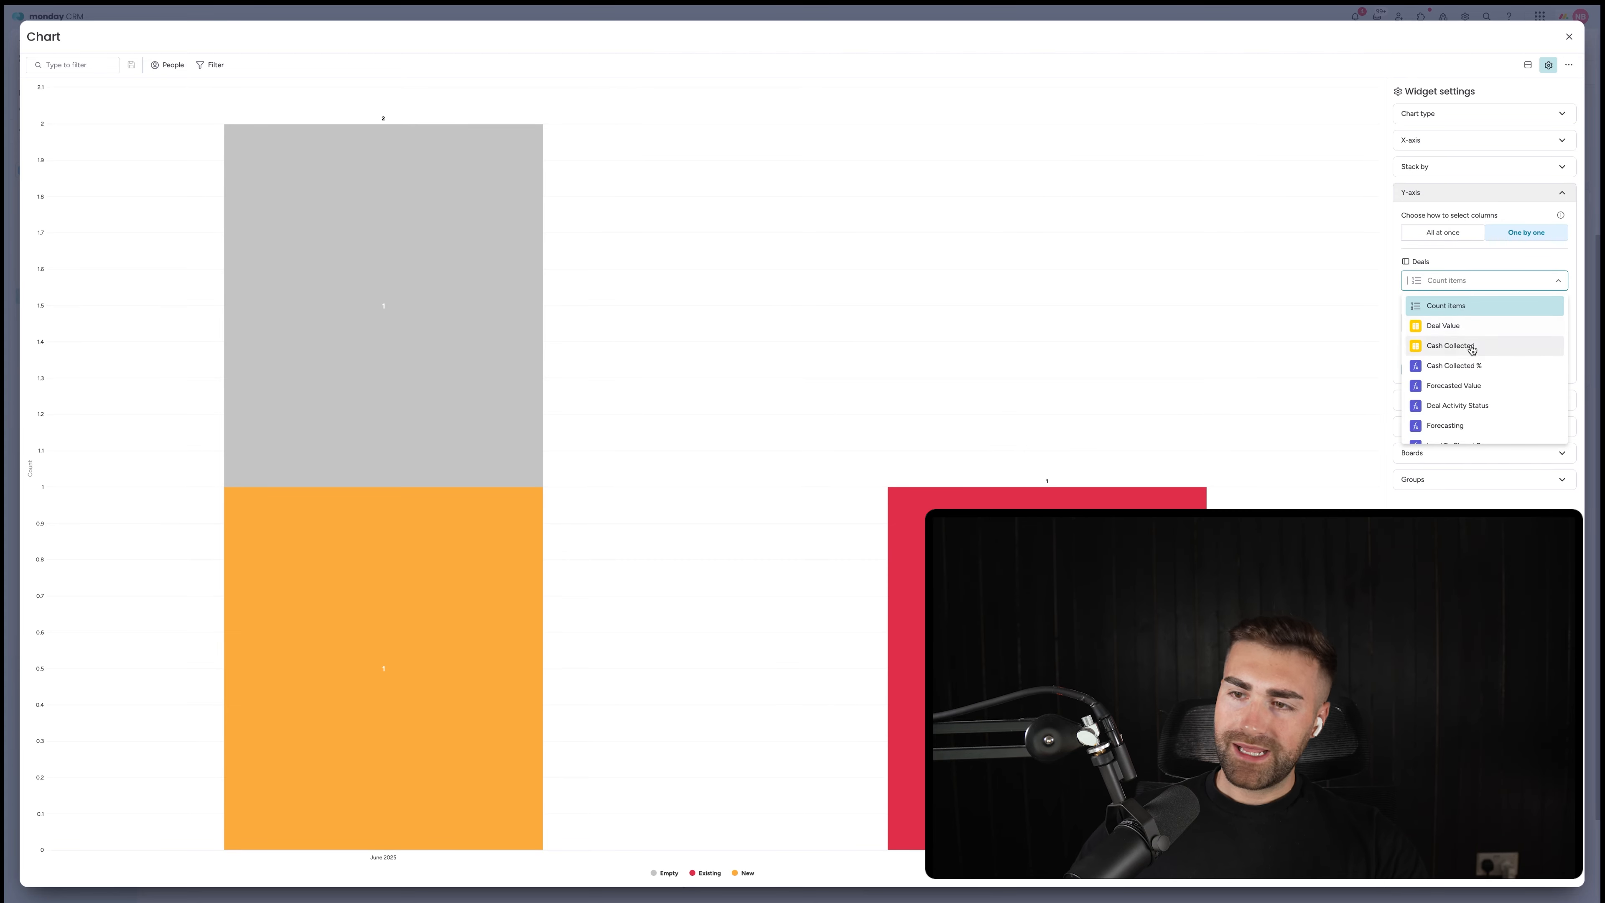
left_click(1461, 329)
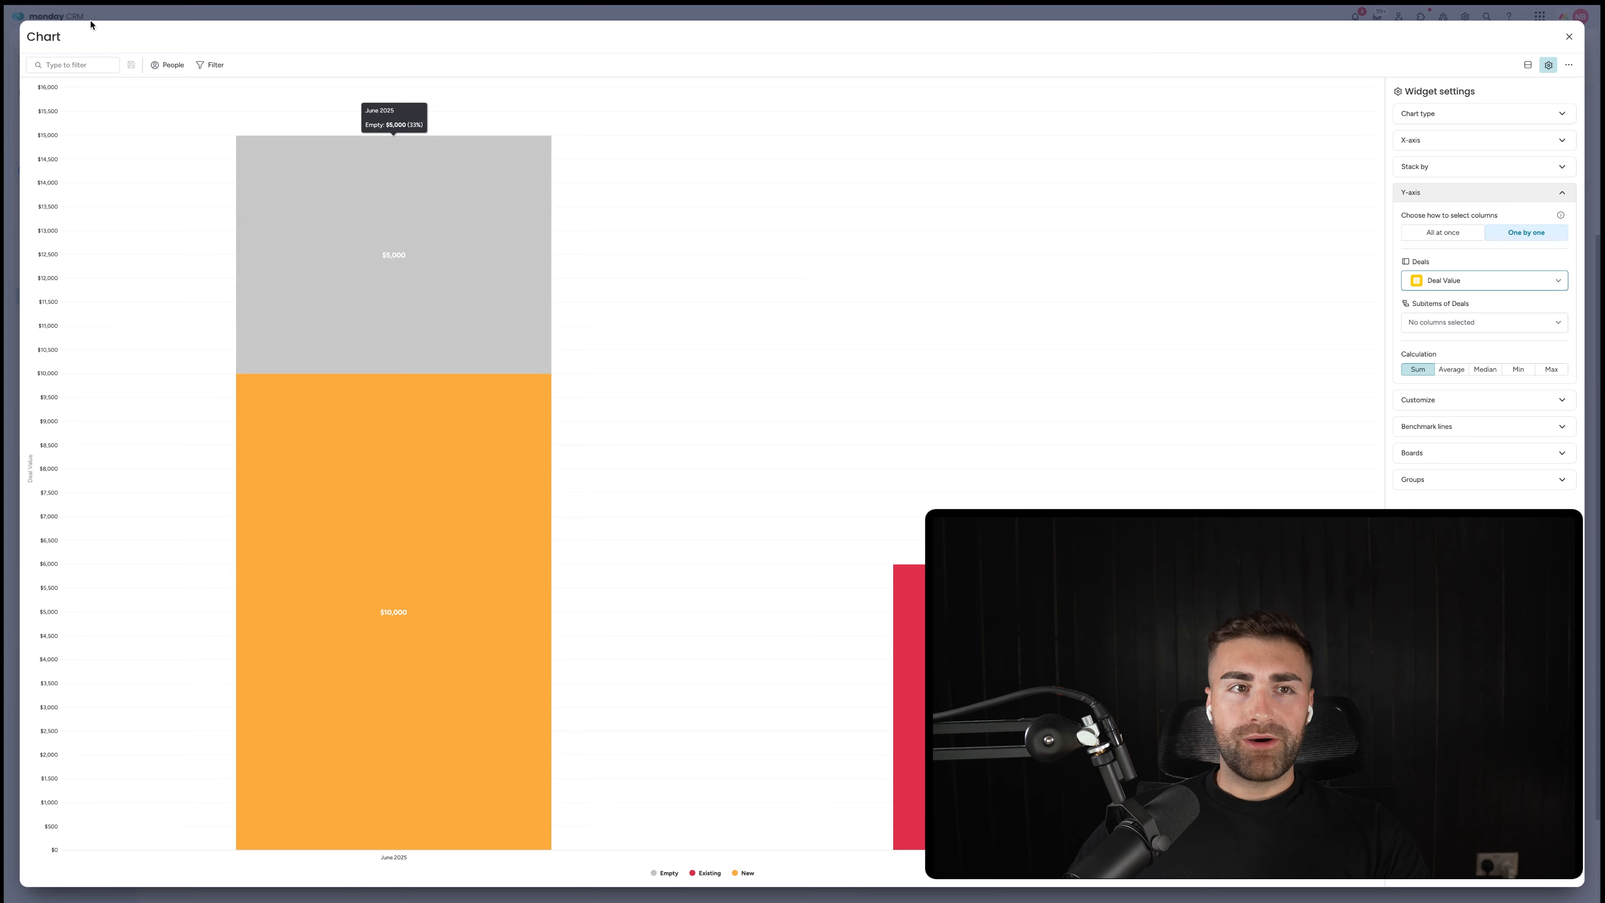
Step: Inspect the deal behind the Empty segment of the June 2025 bar and its stage options
left_click(82, 36)
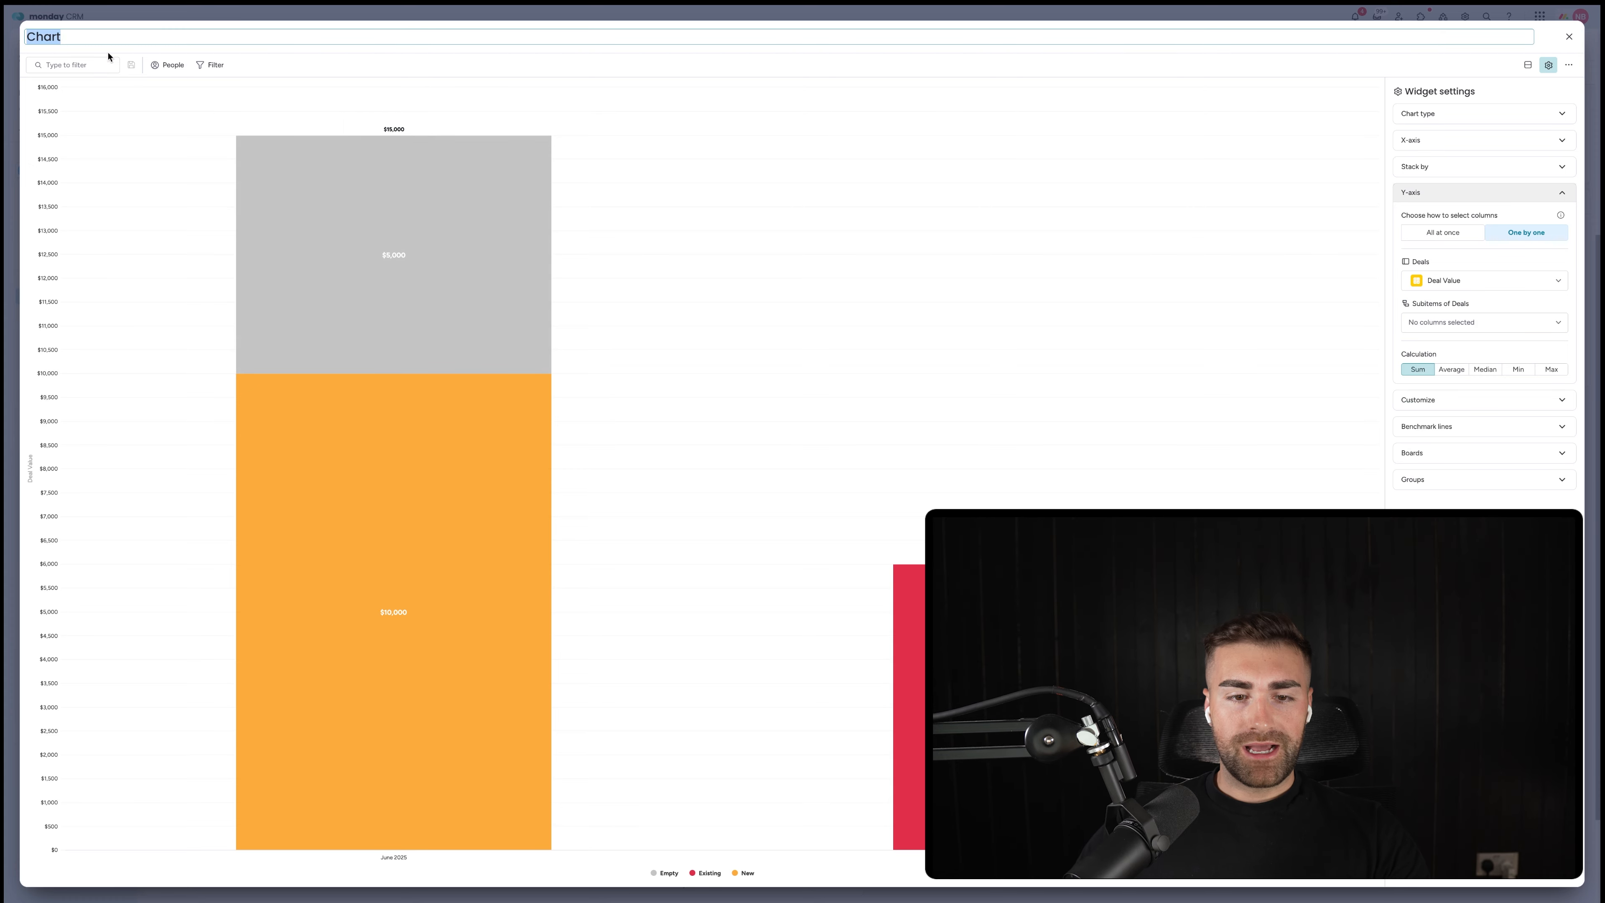
left_click(412, 296)
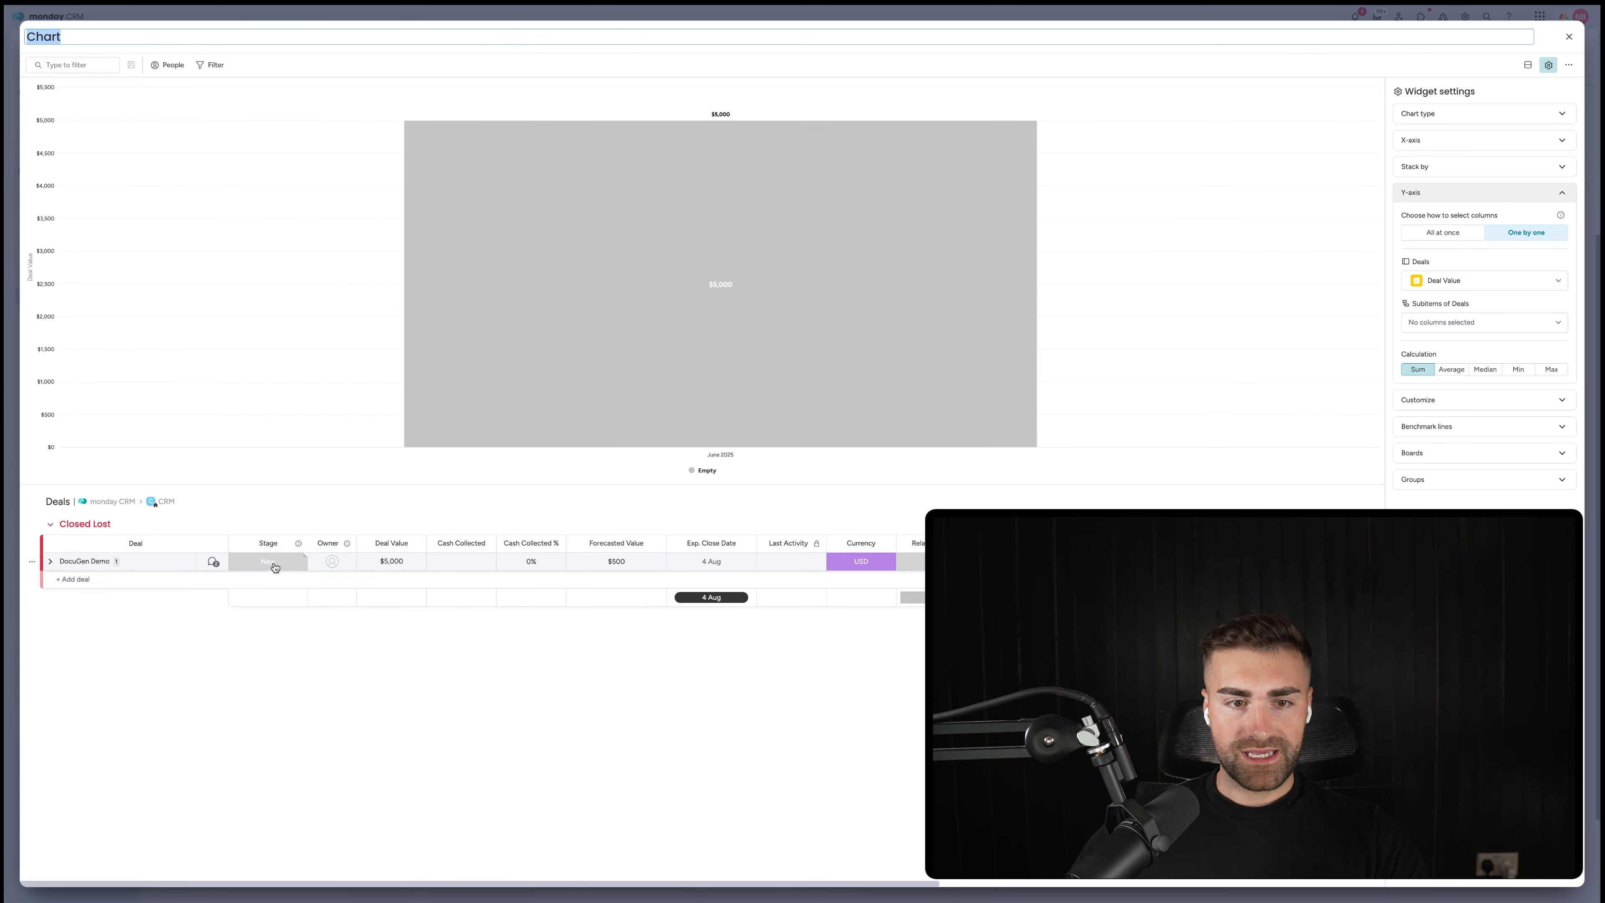
left_click(276, 567)
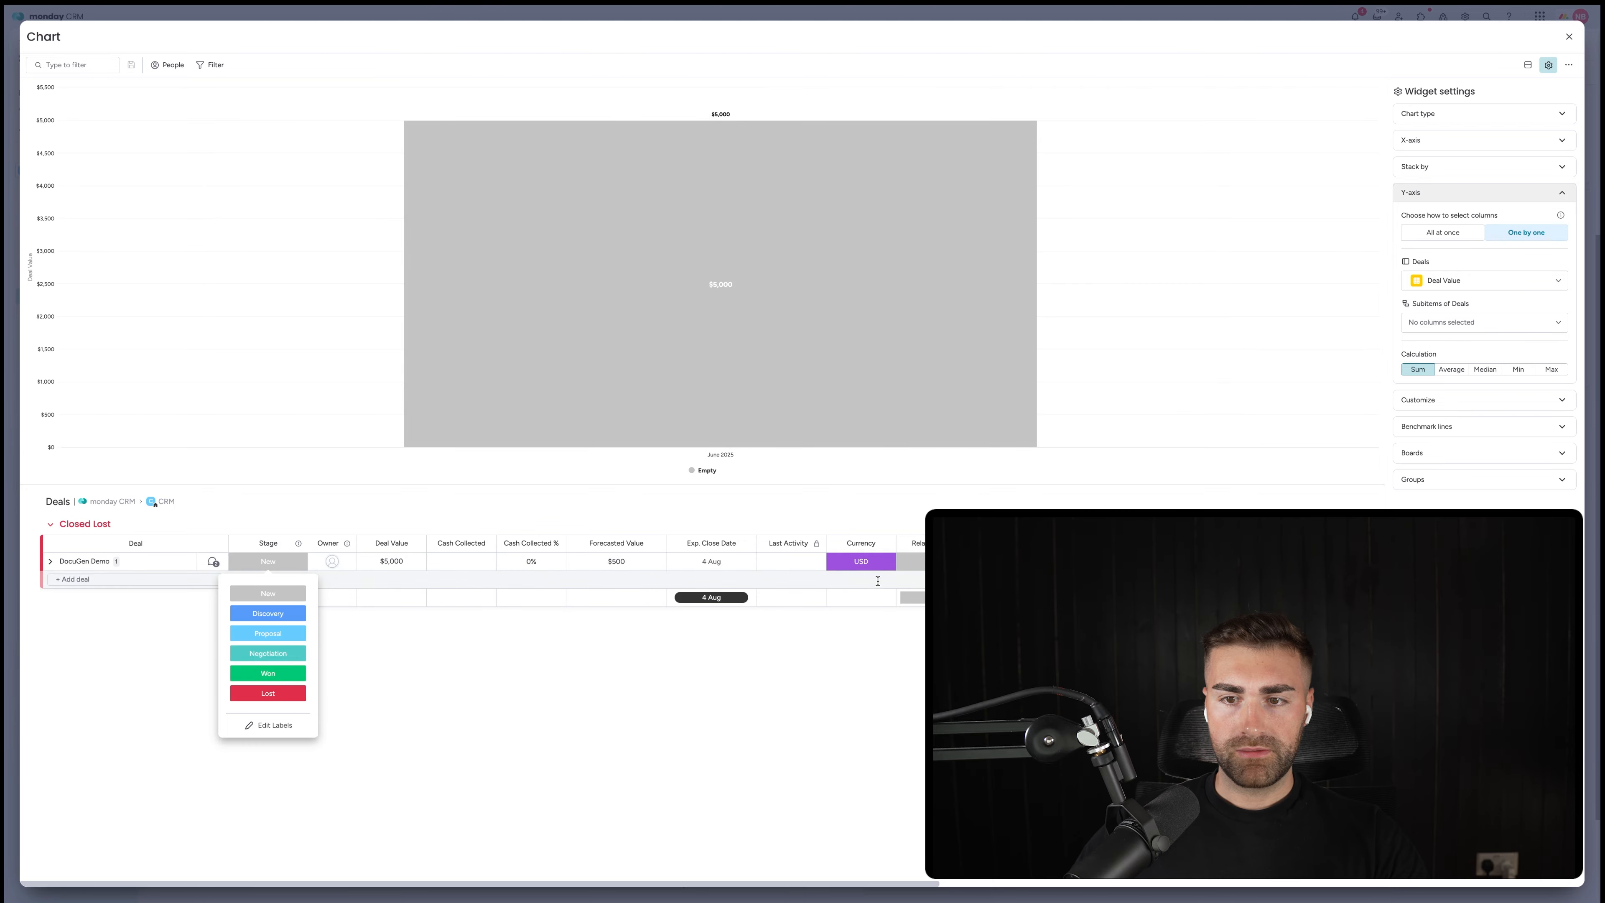
Step: Restrict the chart to the Closed Won group and close the widget settings
left_click(1432, 479)
left_click(1437, 386)
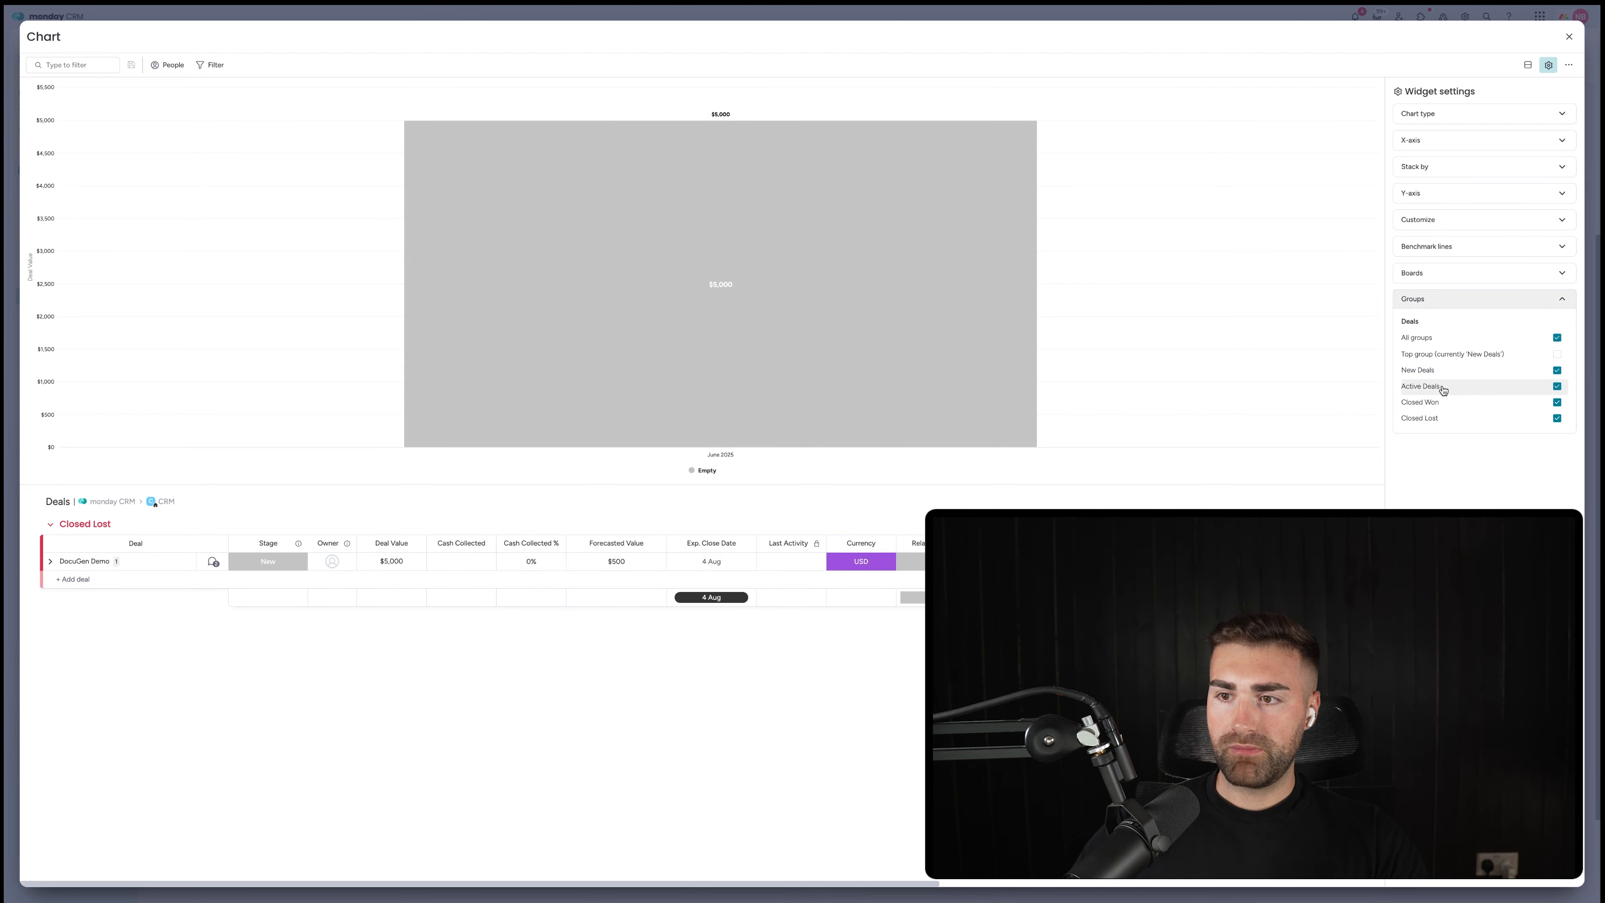
left_click(1429, 418)
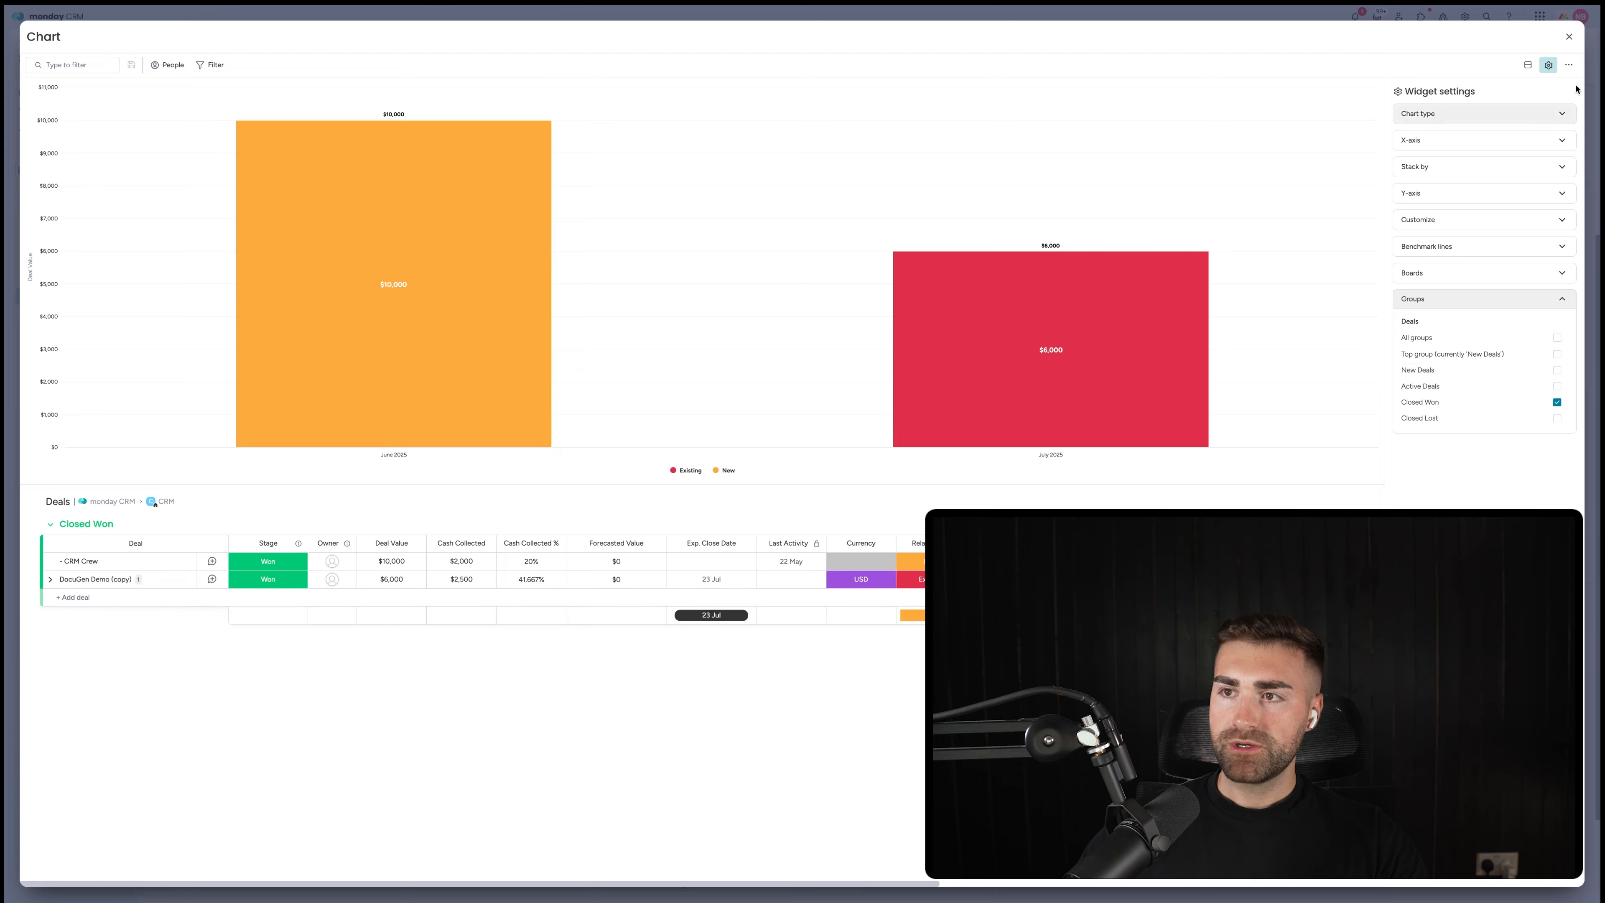
key("Escape")
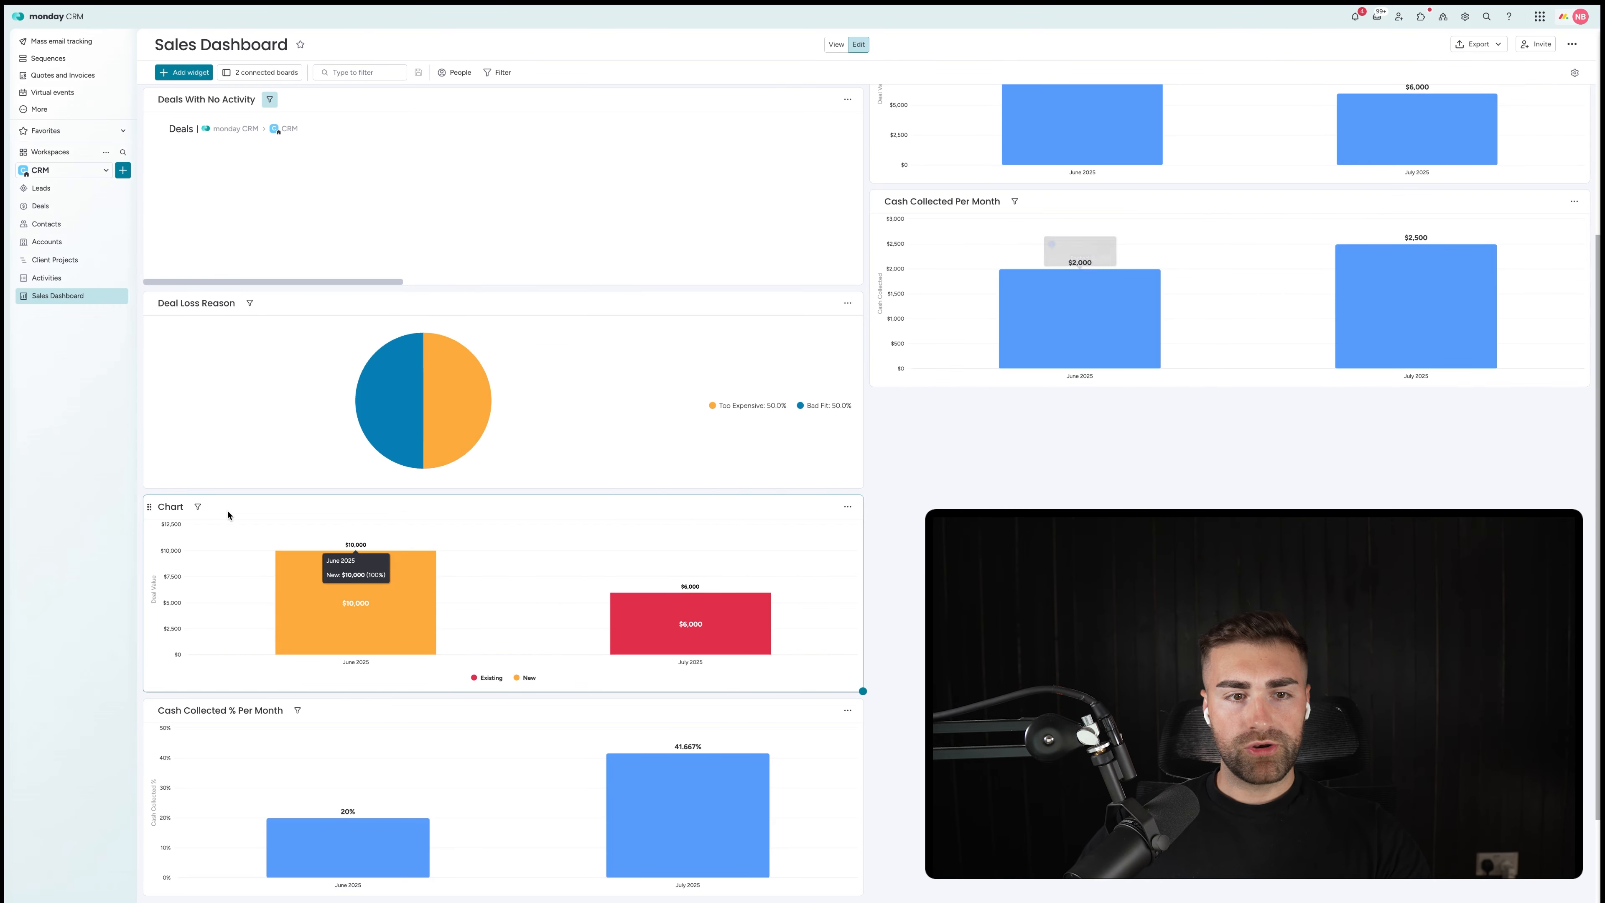
Step: Rename the new stacked chart widget as Revenue Generated By Customer Relationship
left_click(168, 504)
double_click(168, 505)
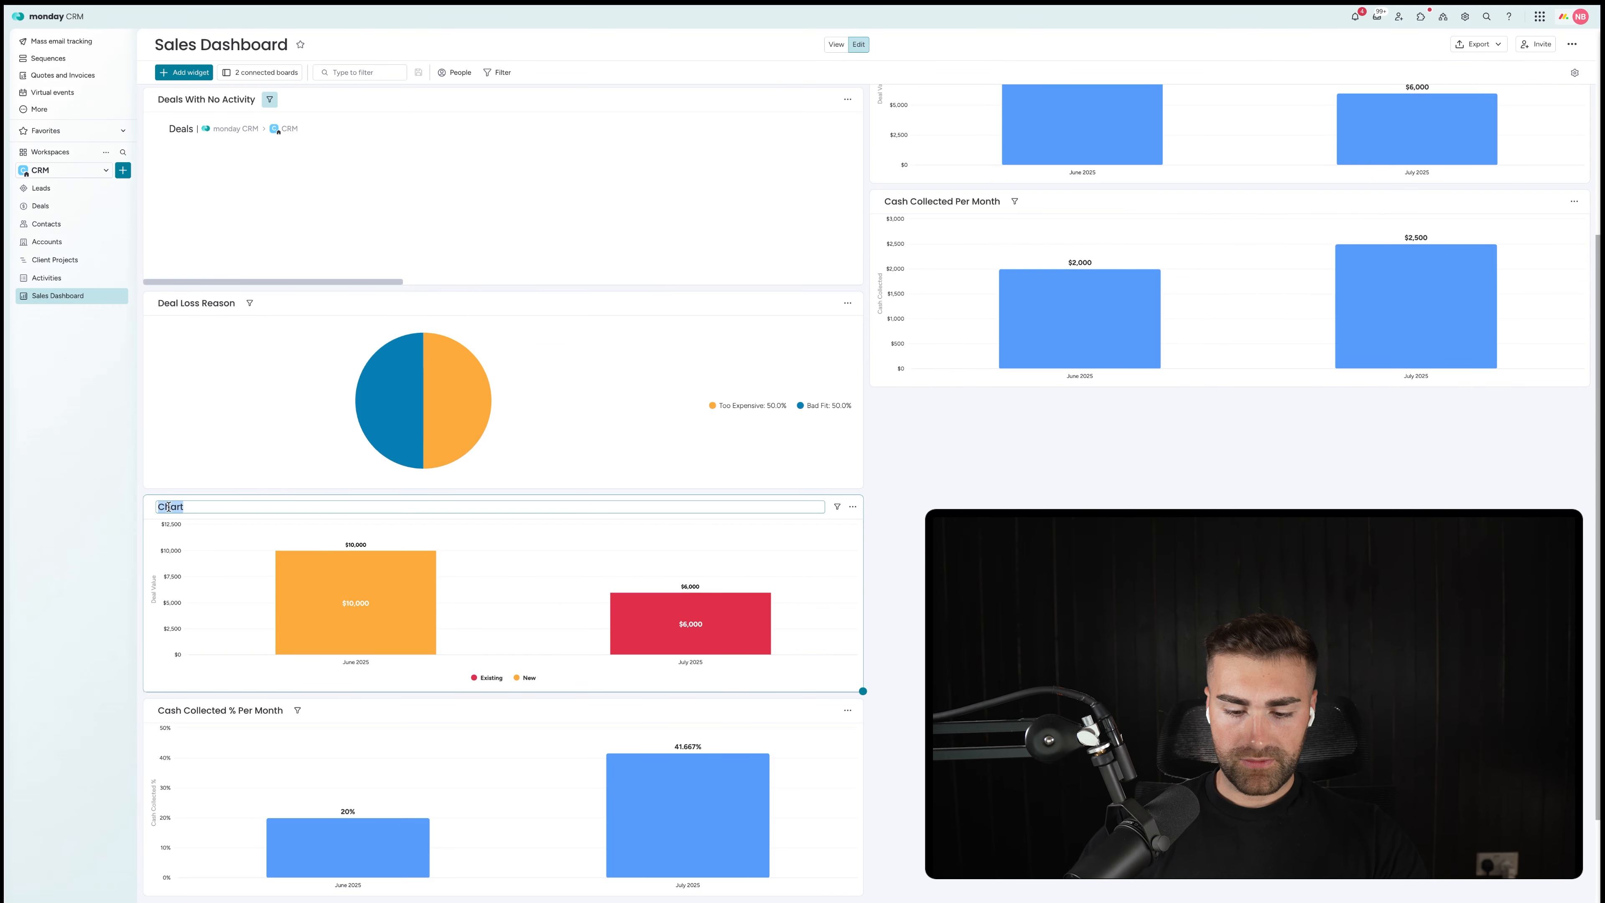
type("Revenue Gener")
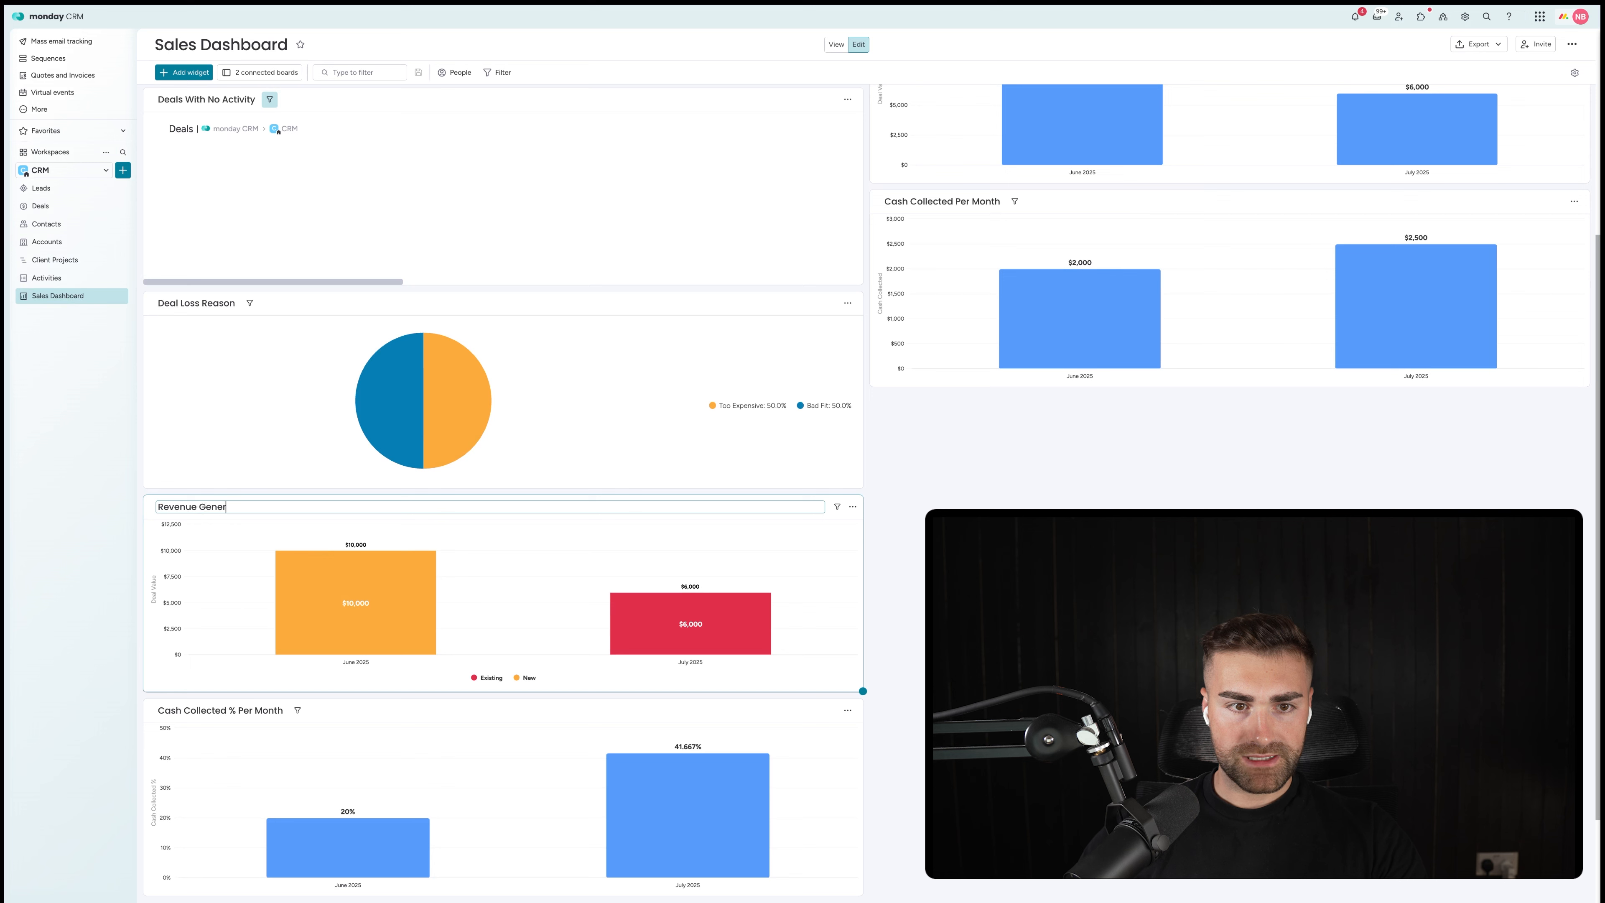
type("ated By R")
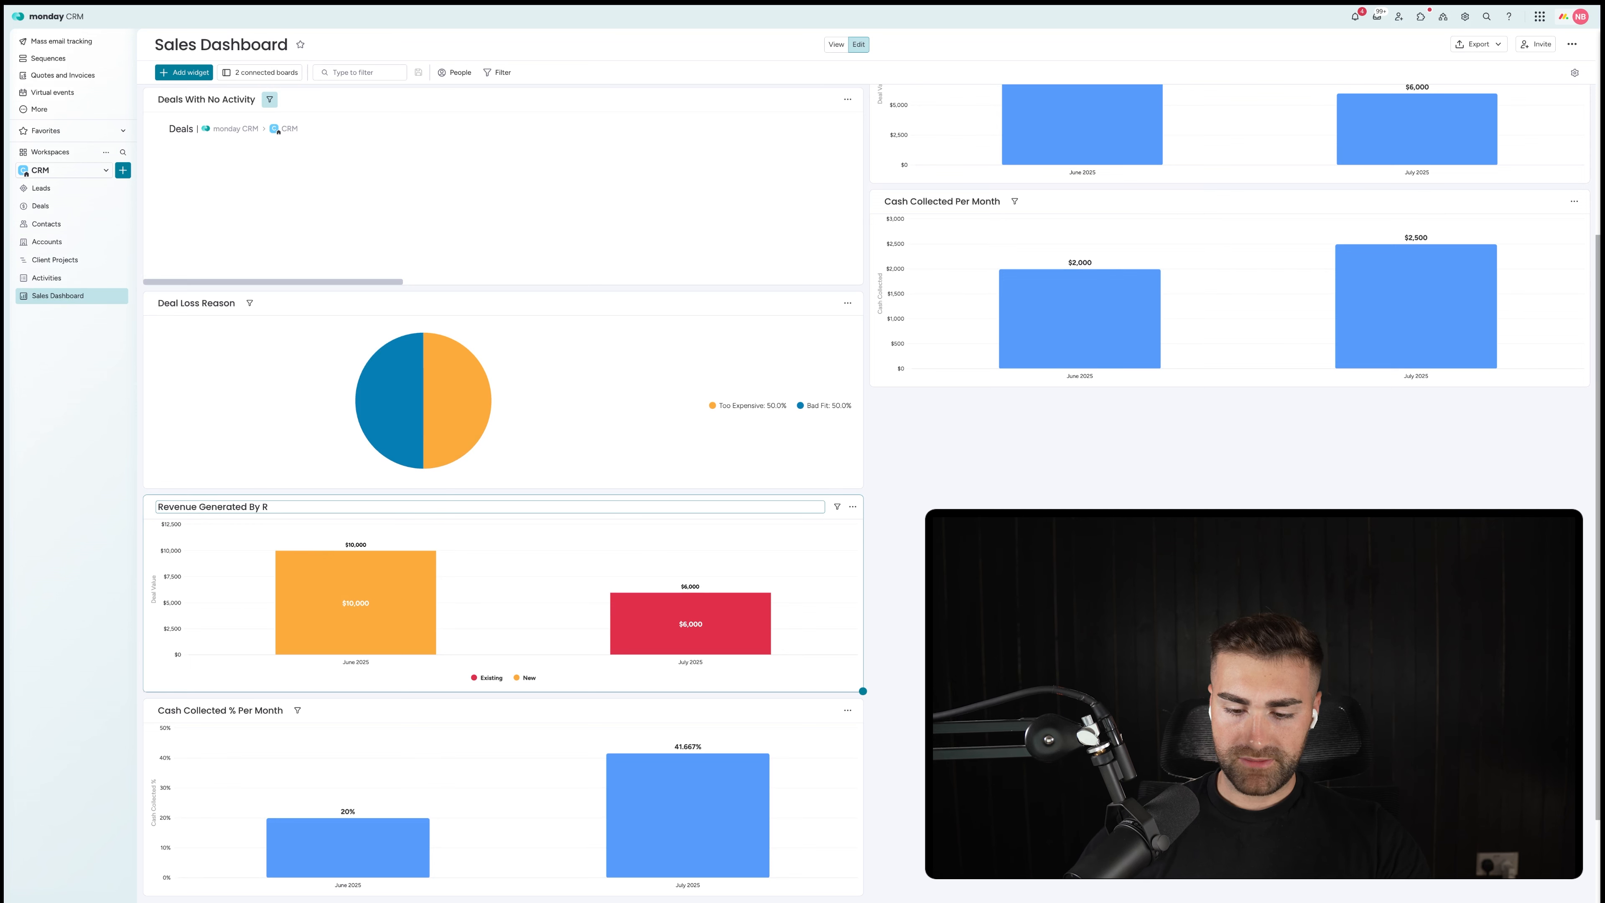
key("BackSpace")
type("Customer Relatio")
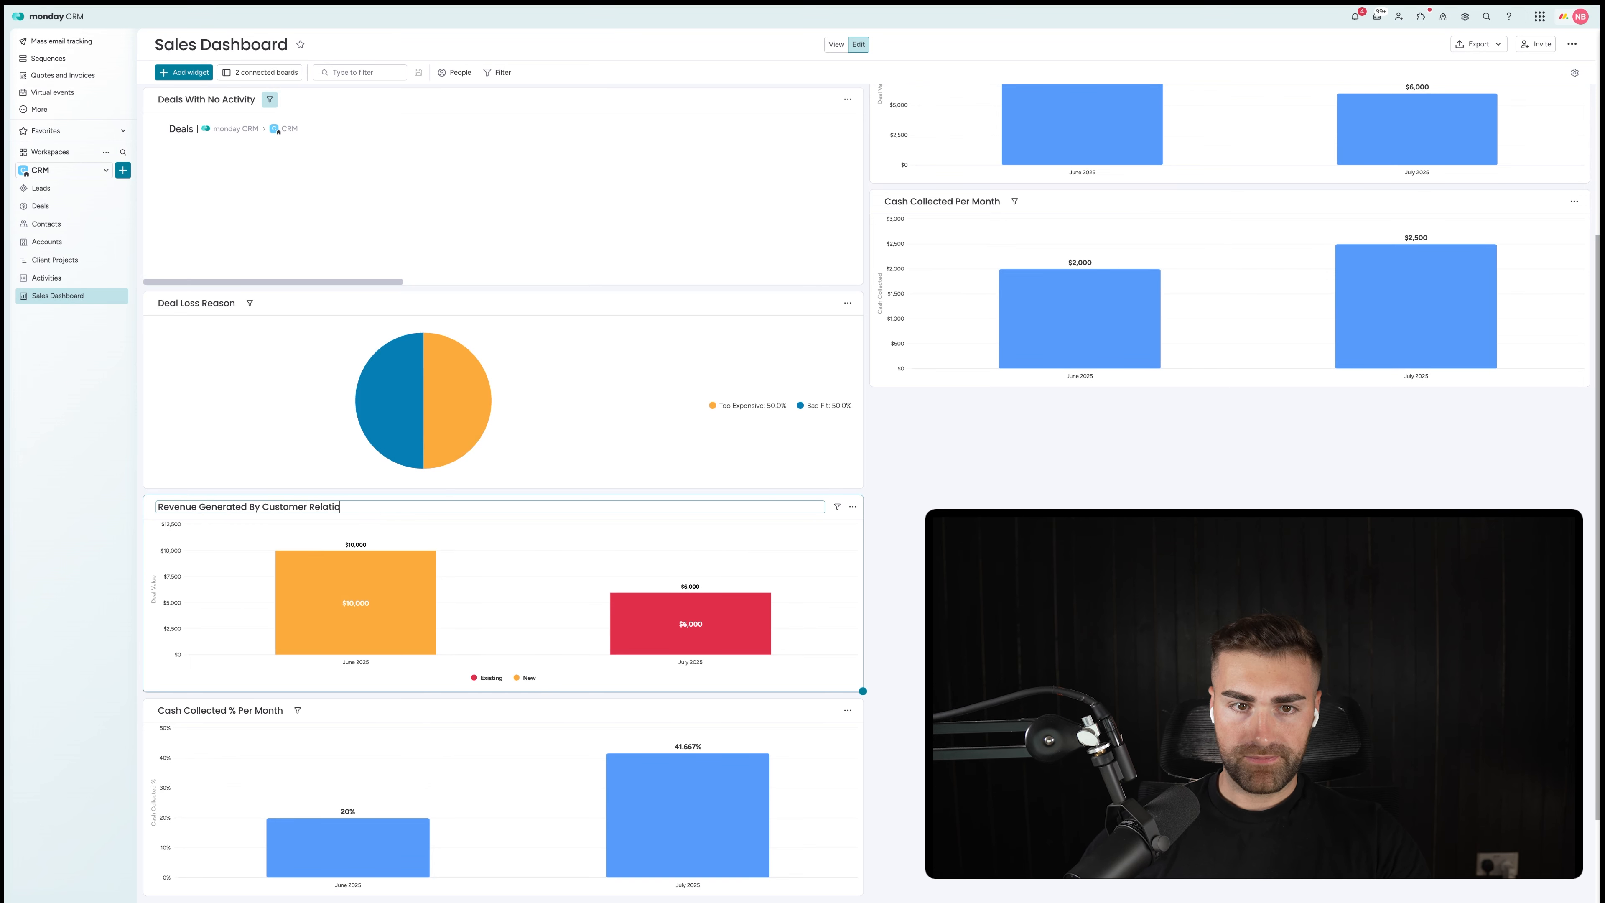
type("nship")
key("Return")
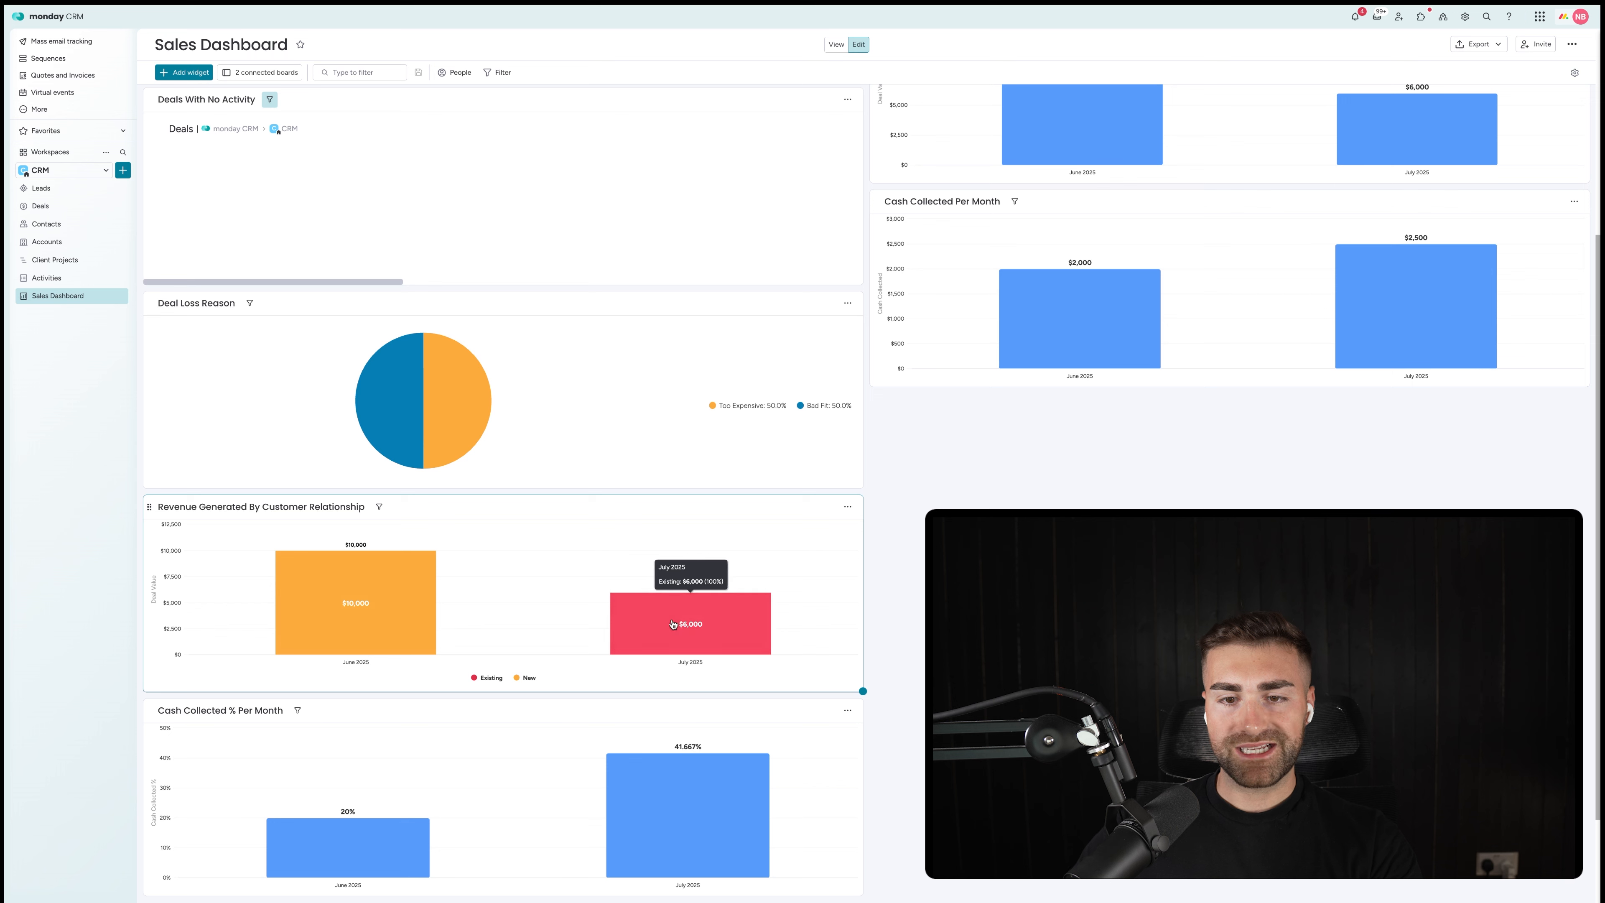
Step: Inspect the deal behind the July 2025 bar and compare the chart's New and Existing revenue segments
left_click(697, 633)
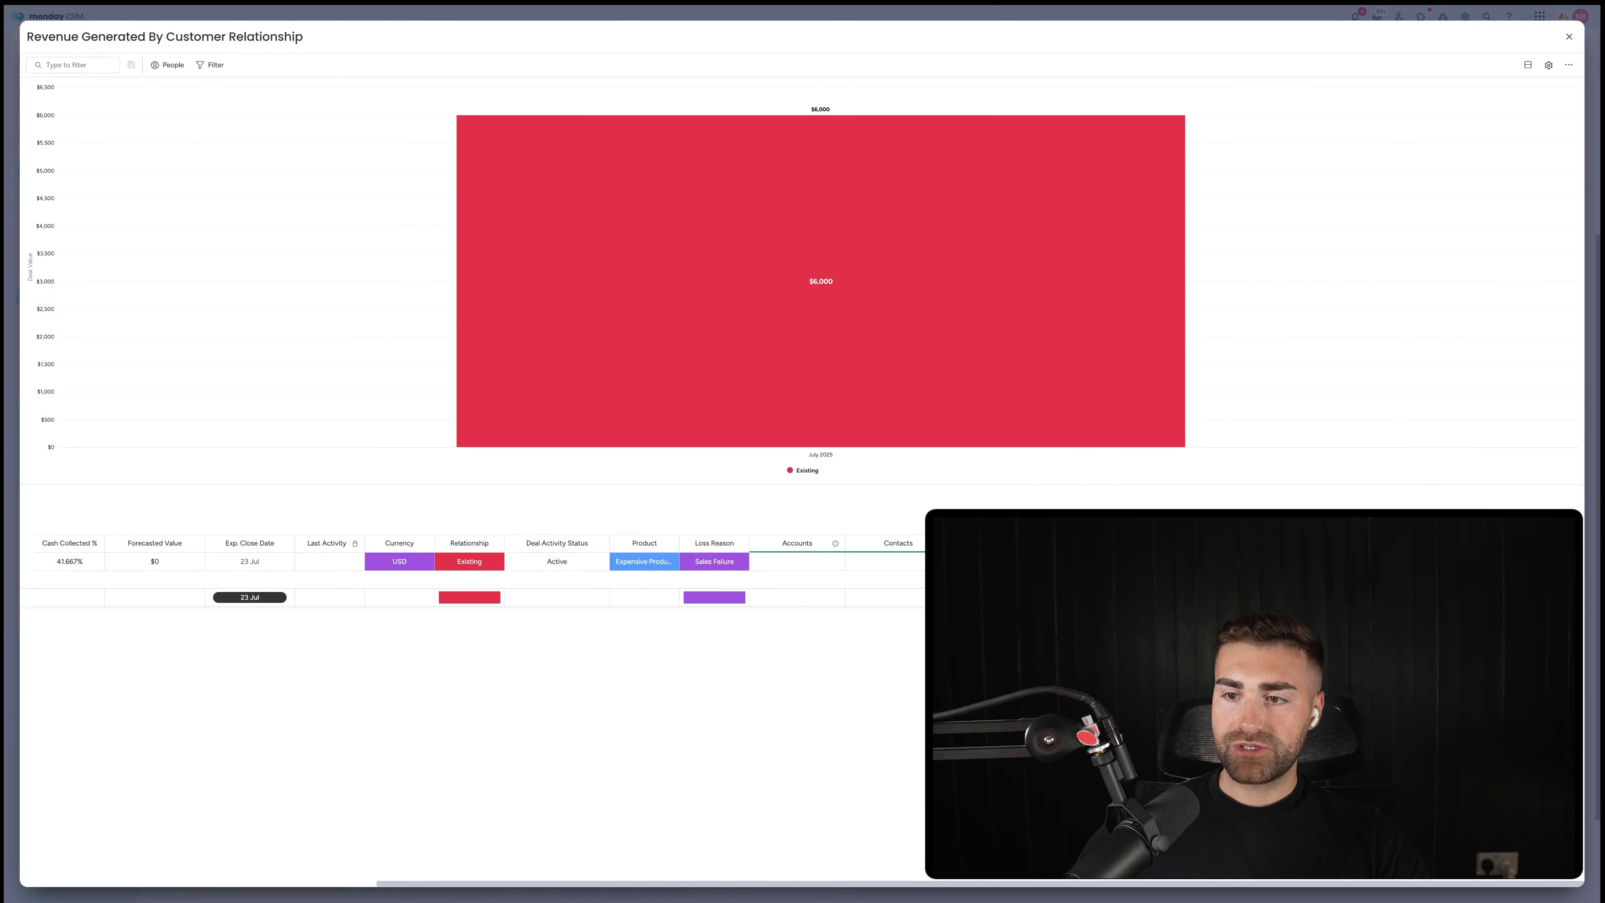
left_click(1569, 37)
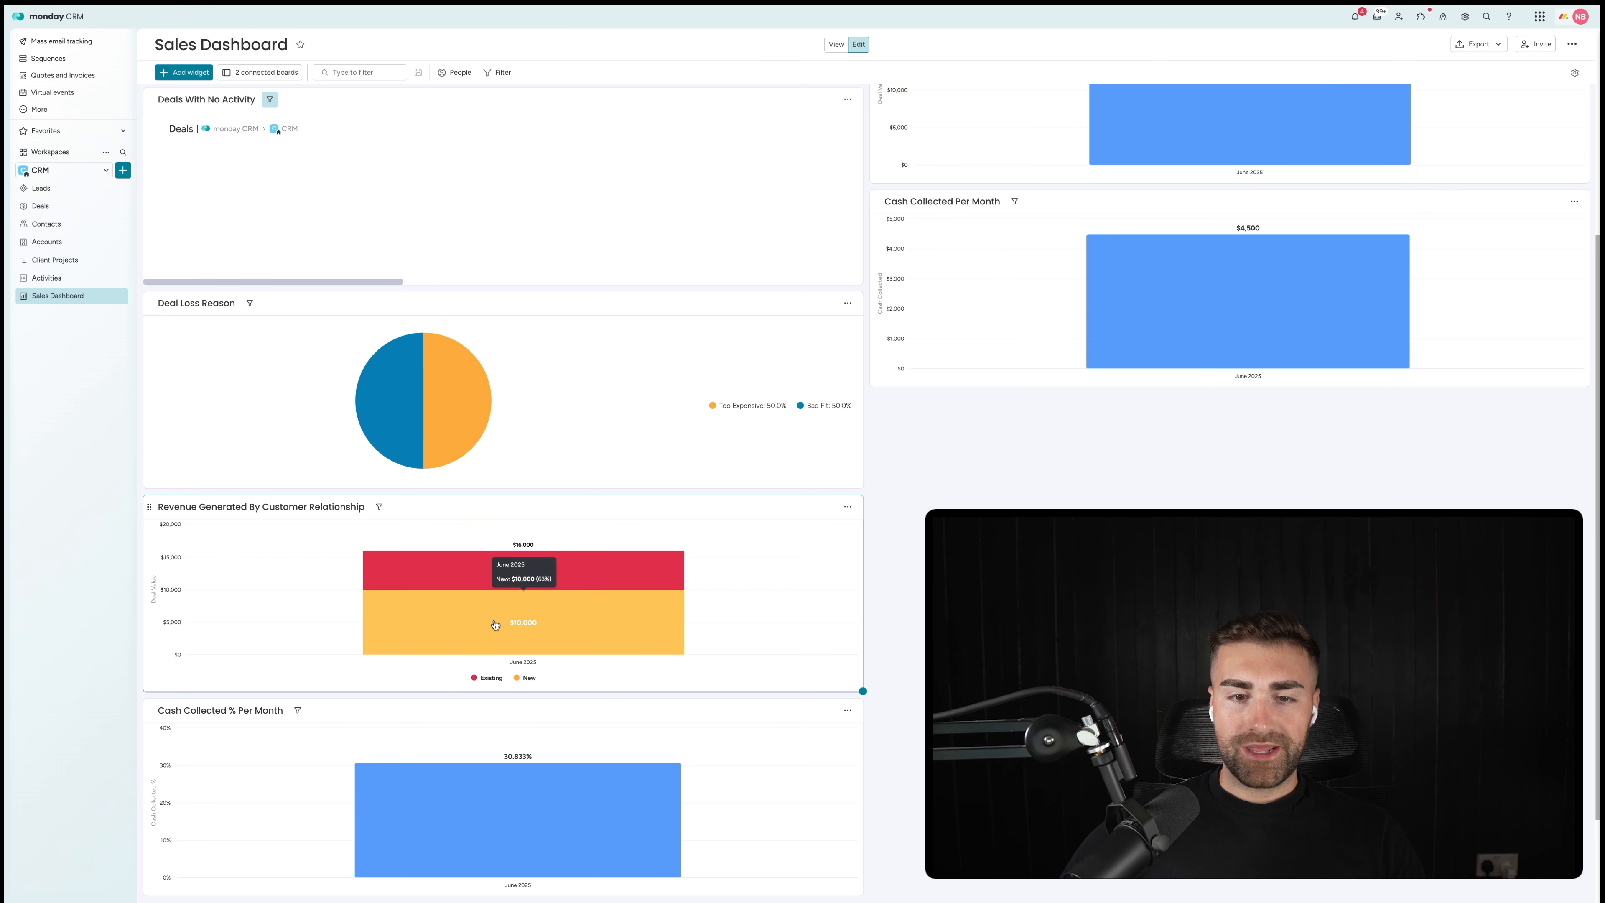
mouse_move(472, 570)
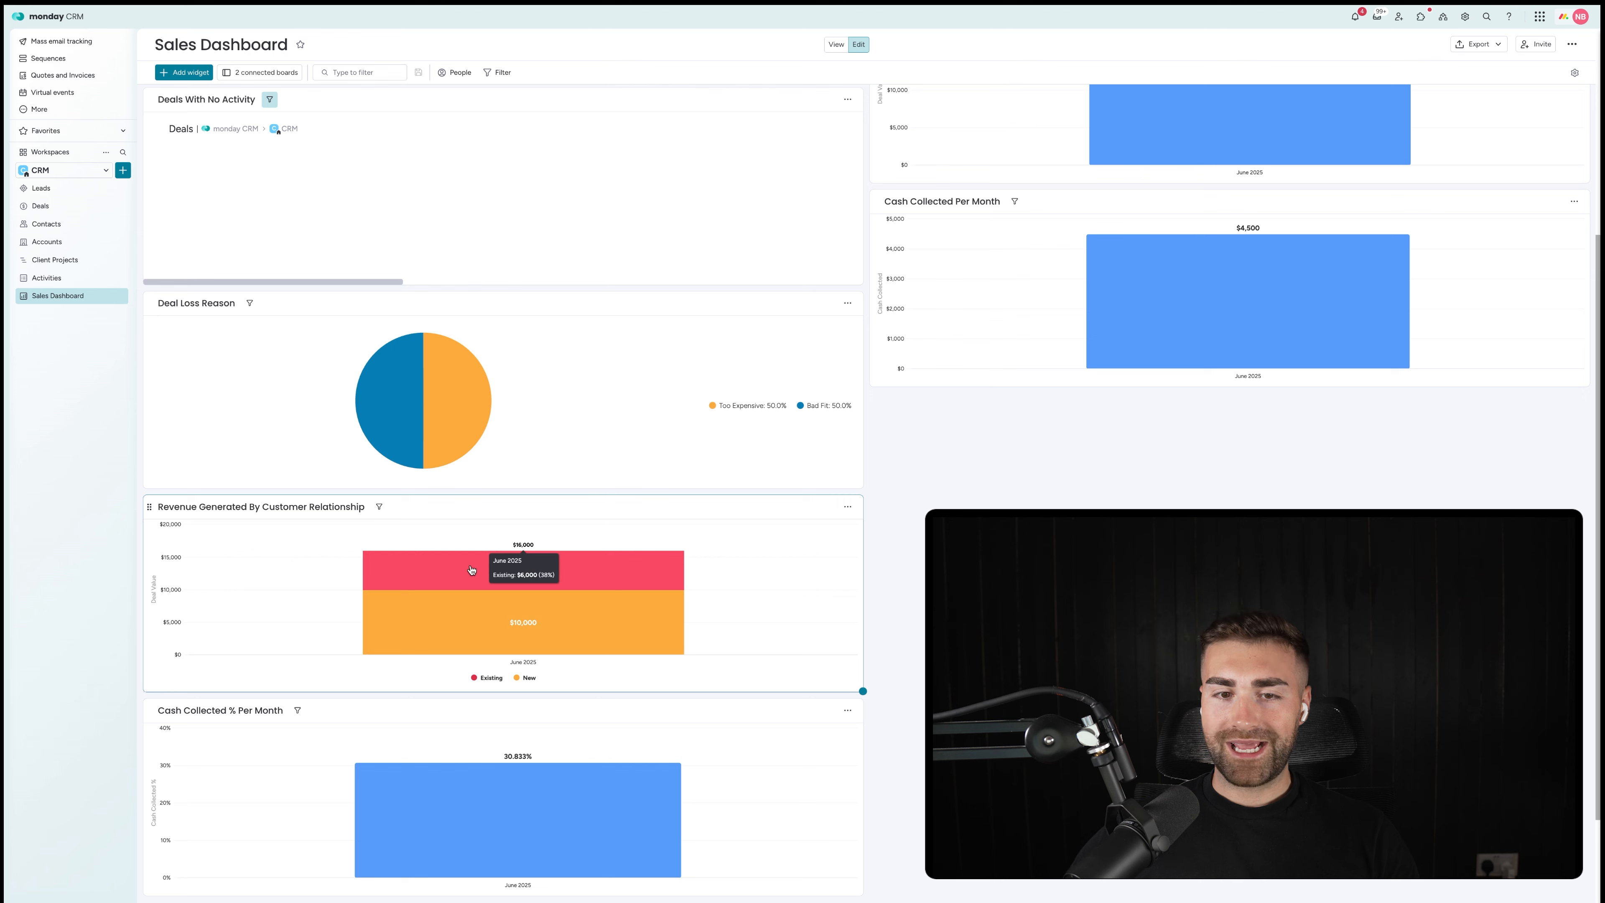
mouse_move(562, 634)
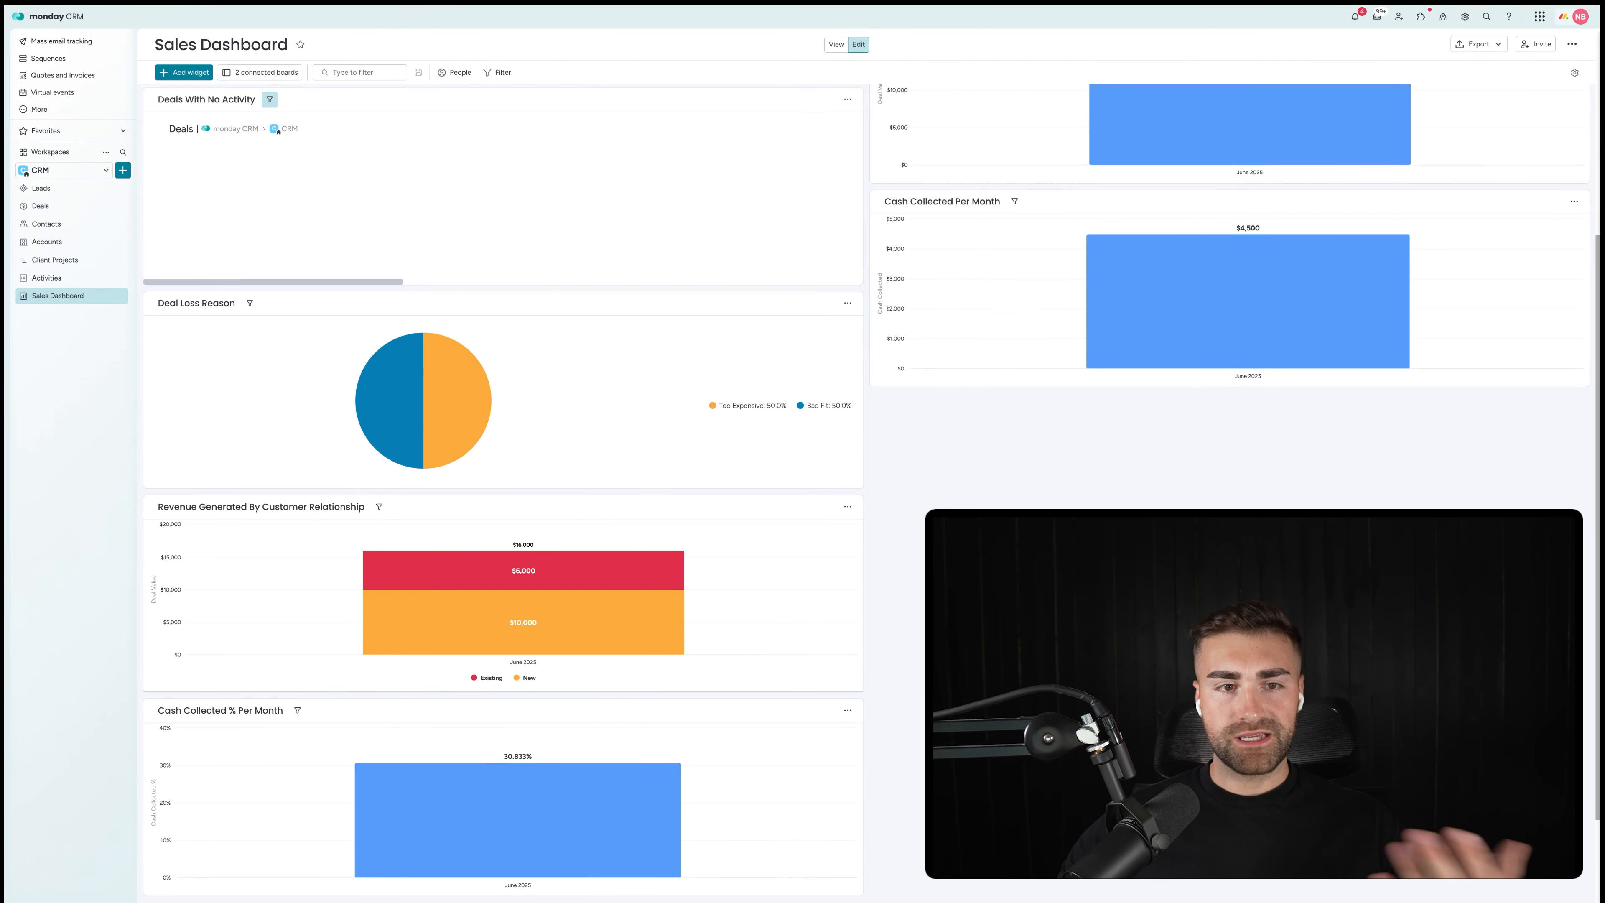
scroll(865, 493, "up", 5)
scroll(866, 493, "down", 7)
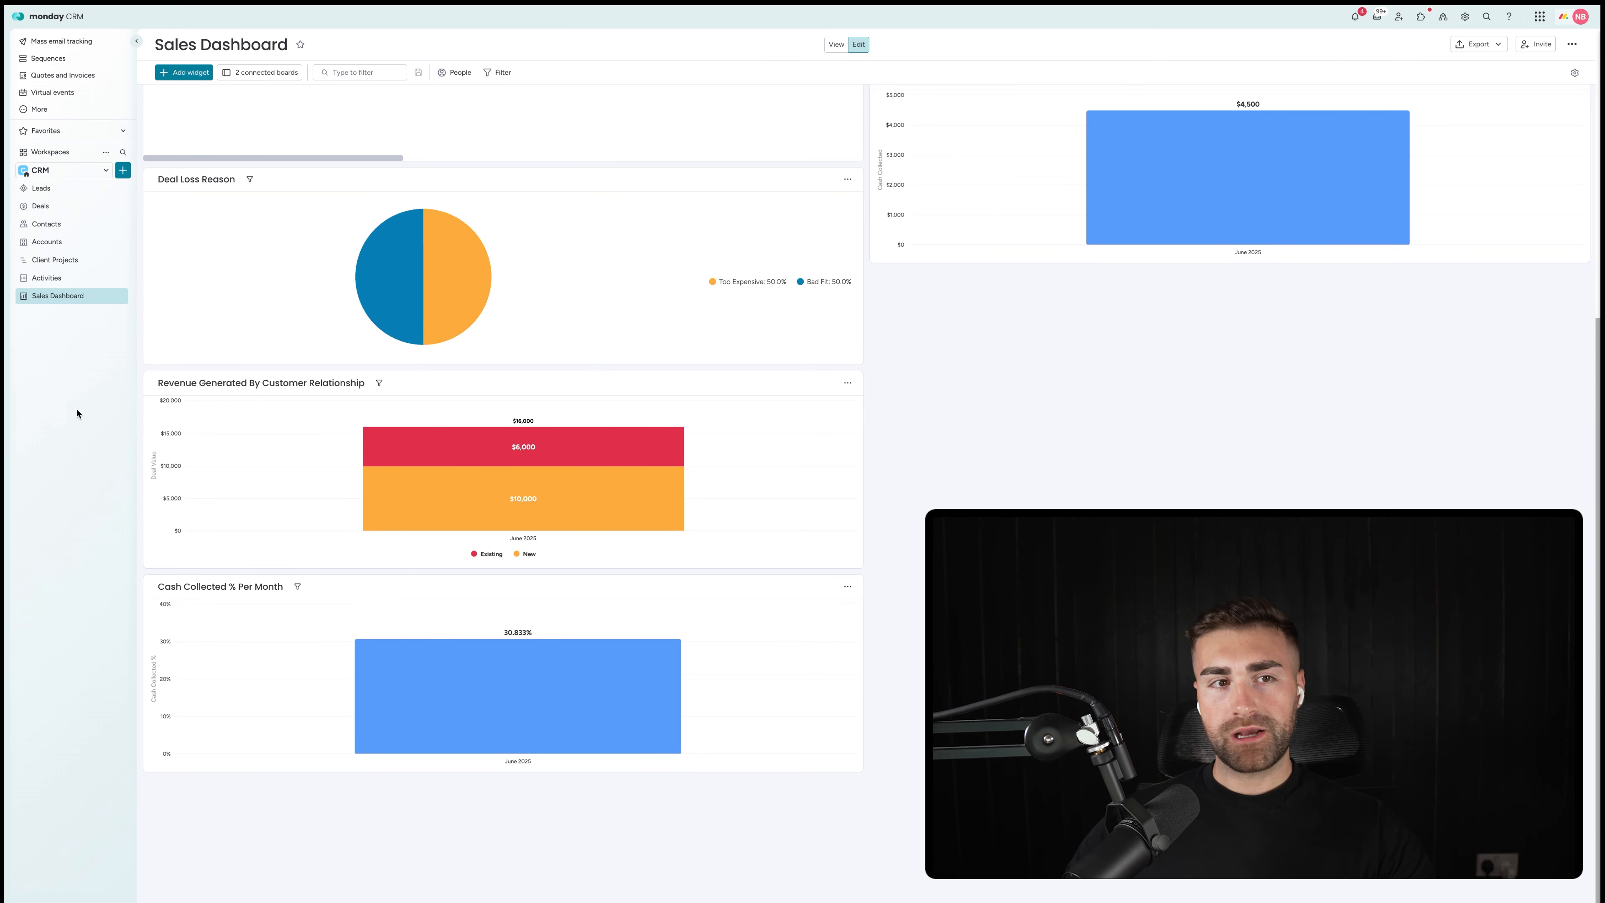
Step: Add a status column named Lead Source after Loss Reason on the Deals board
left_click(57, 207)
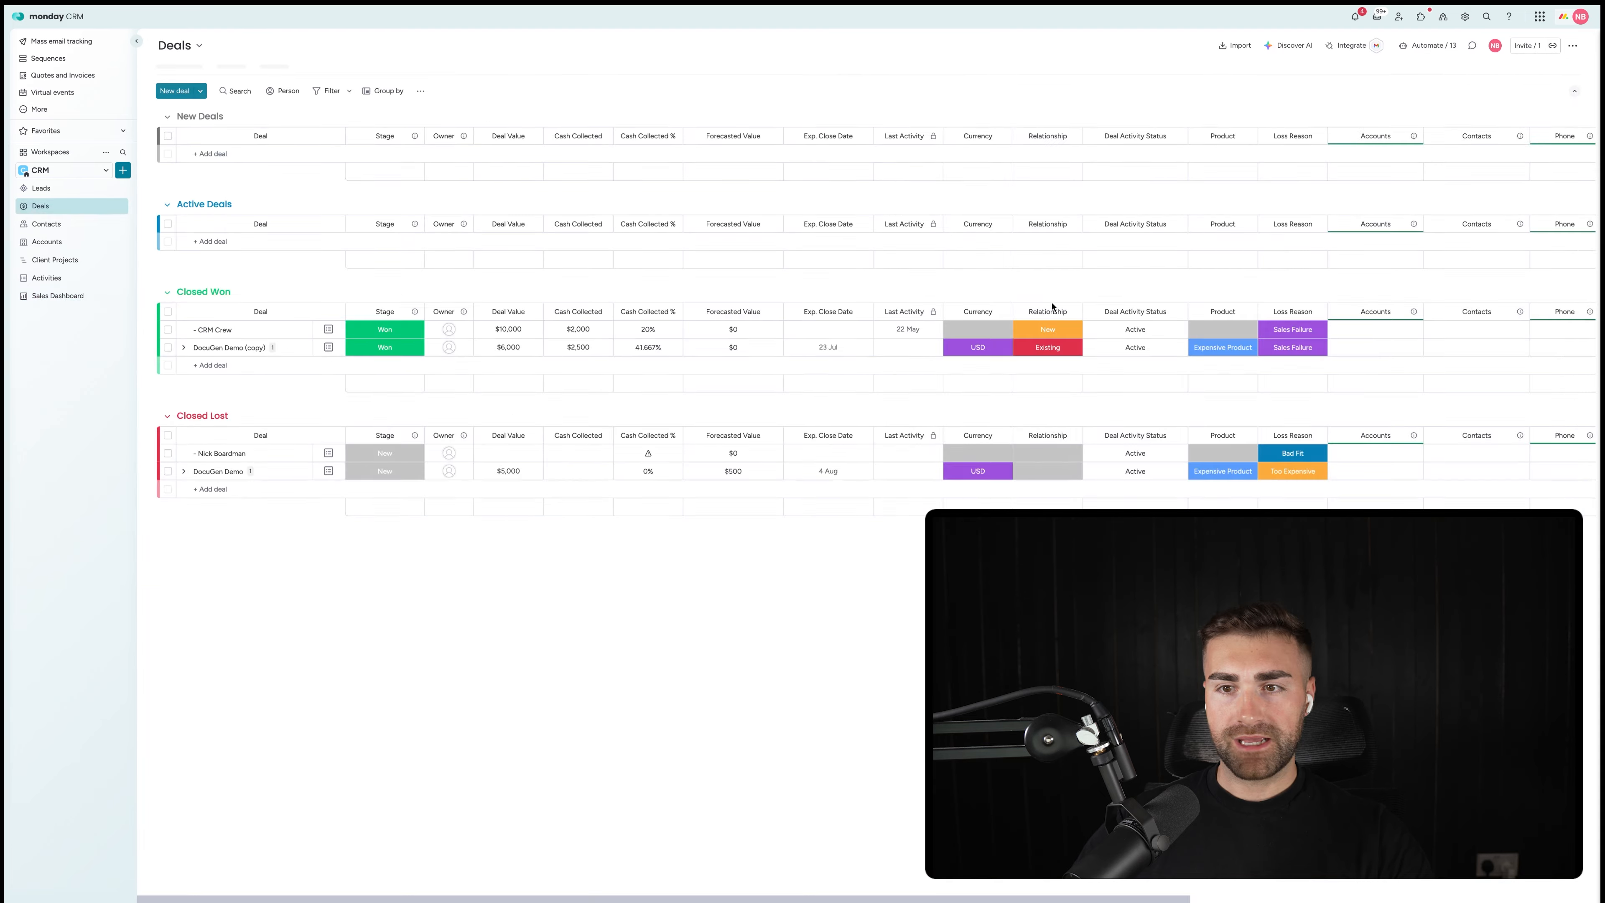
scroll(996, 397, "right", 4)
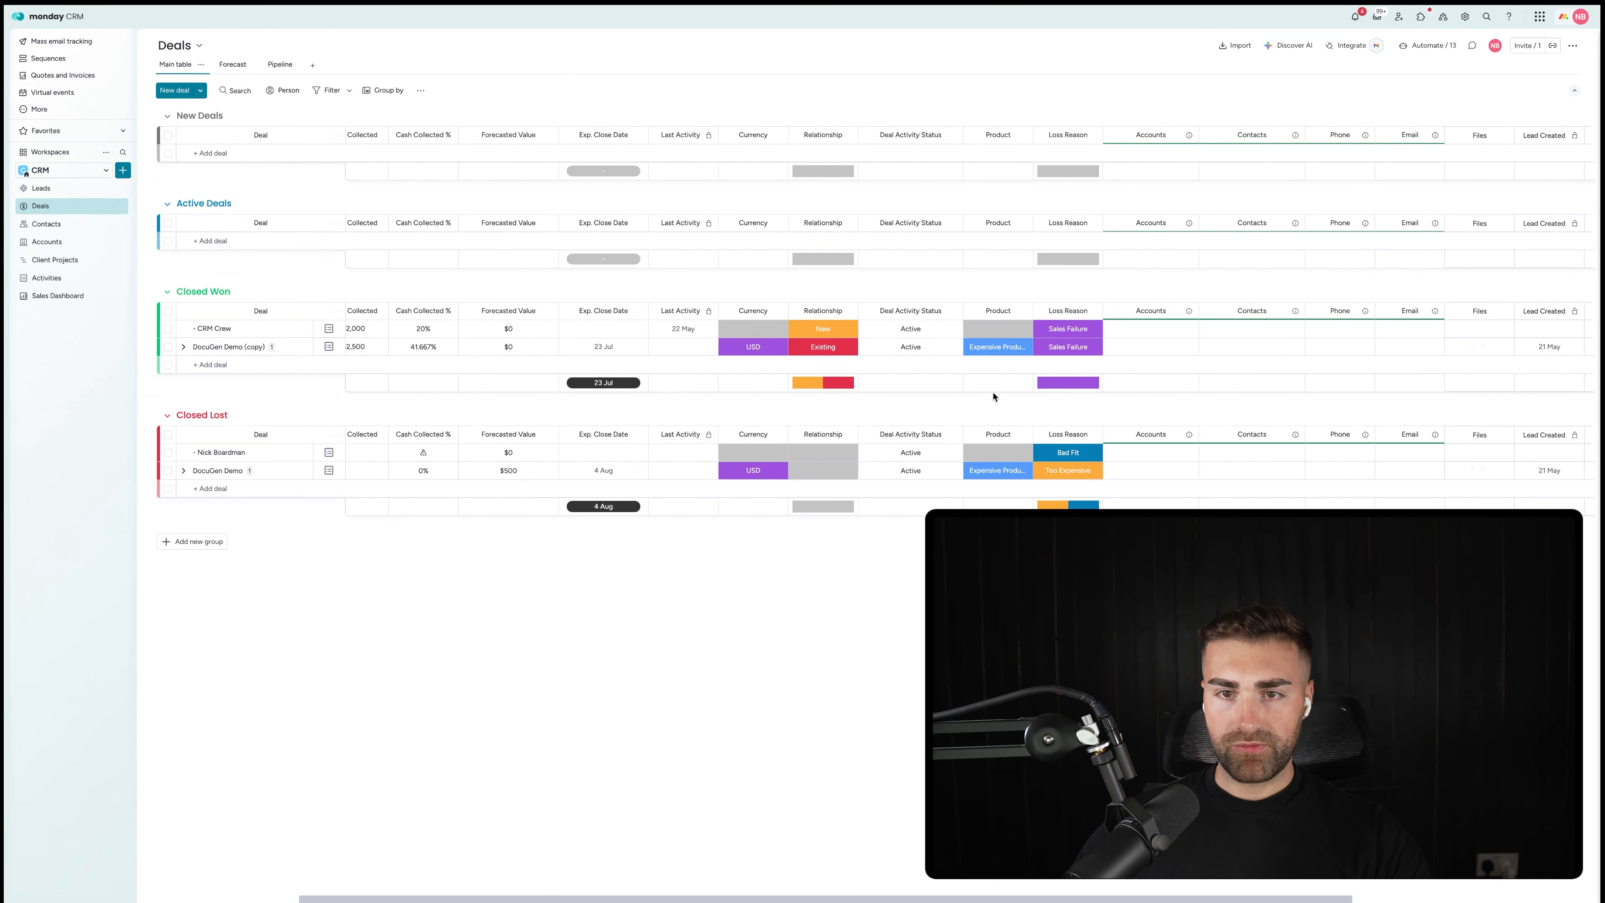
left_click(1094, 312)
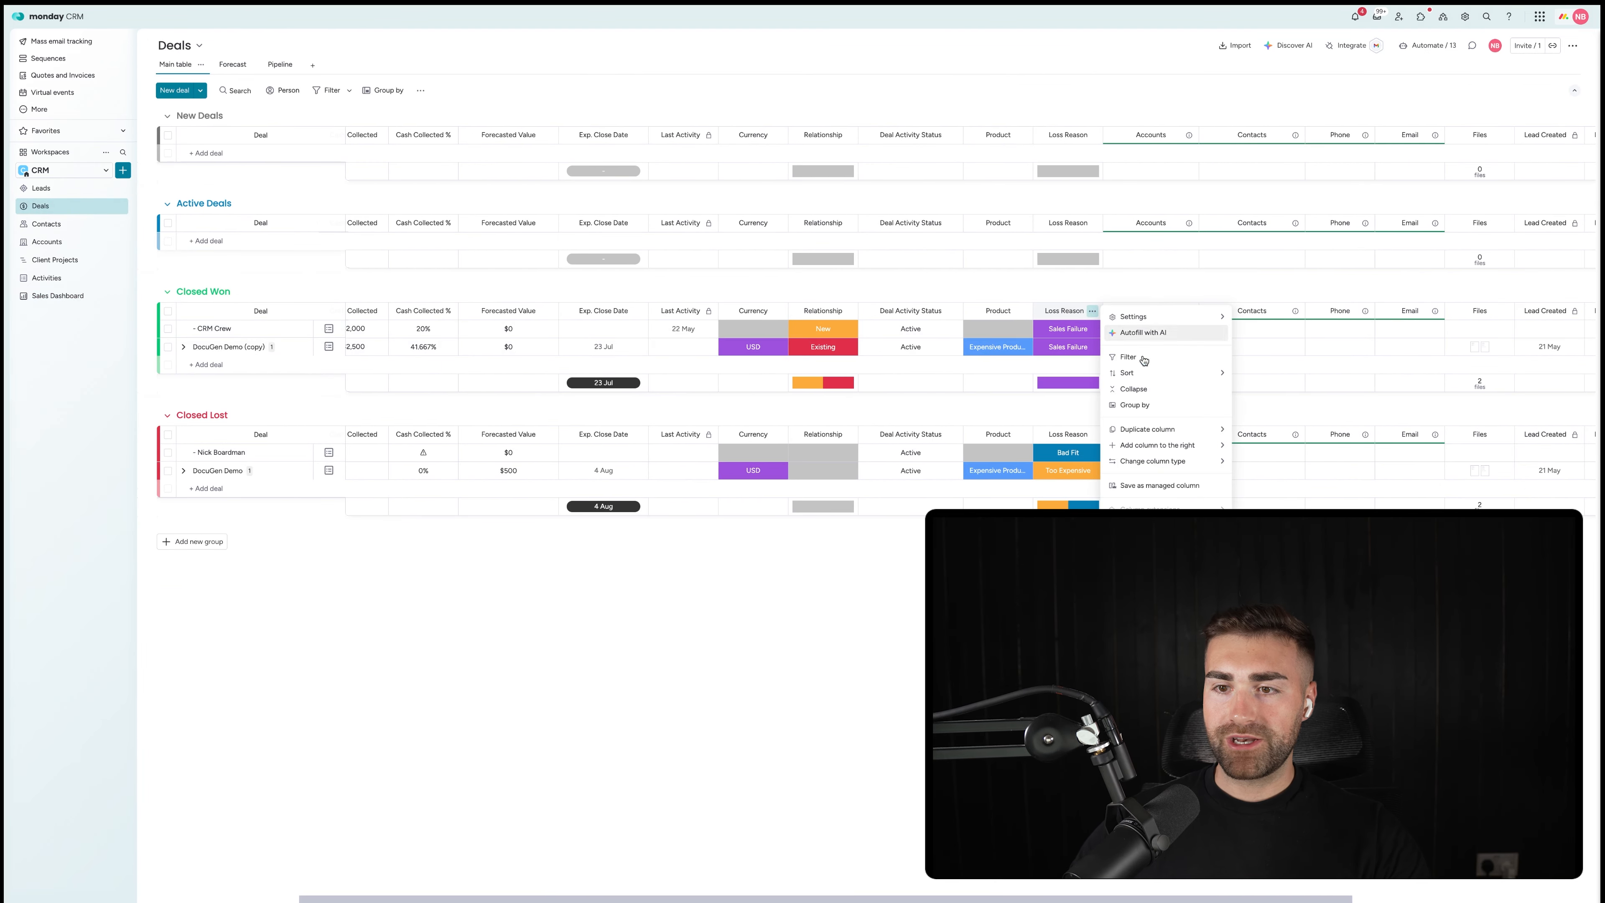
mouse_move(1166, 448)
left_click(1292, 455)
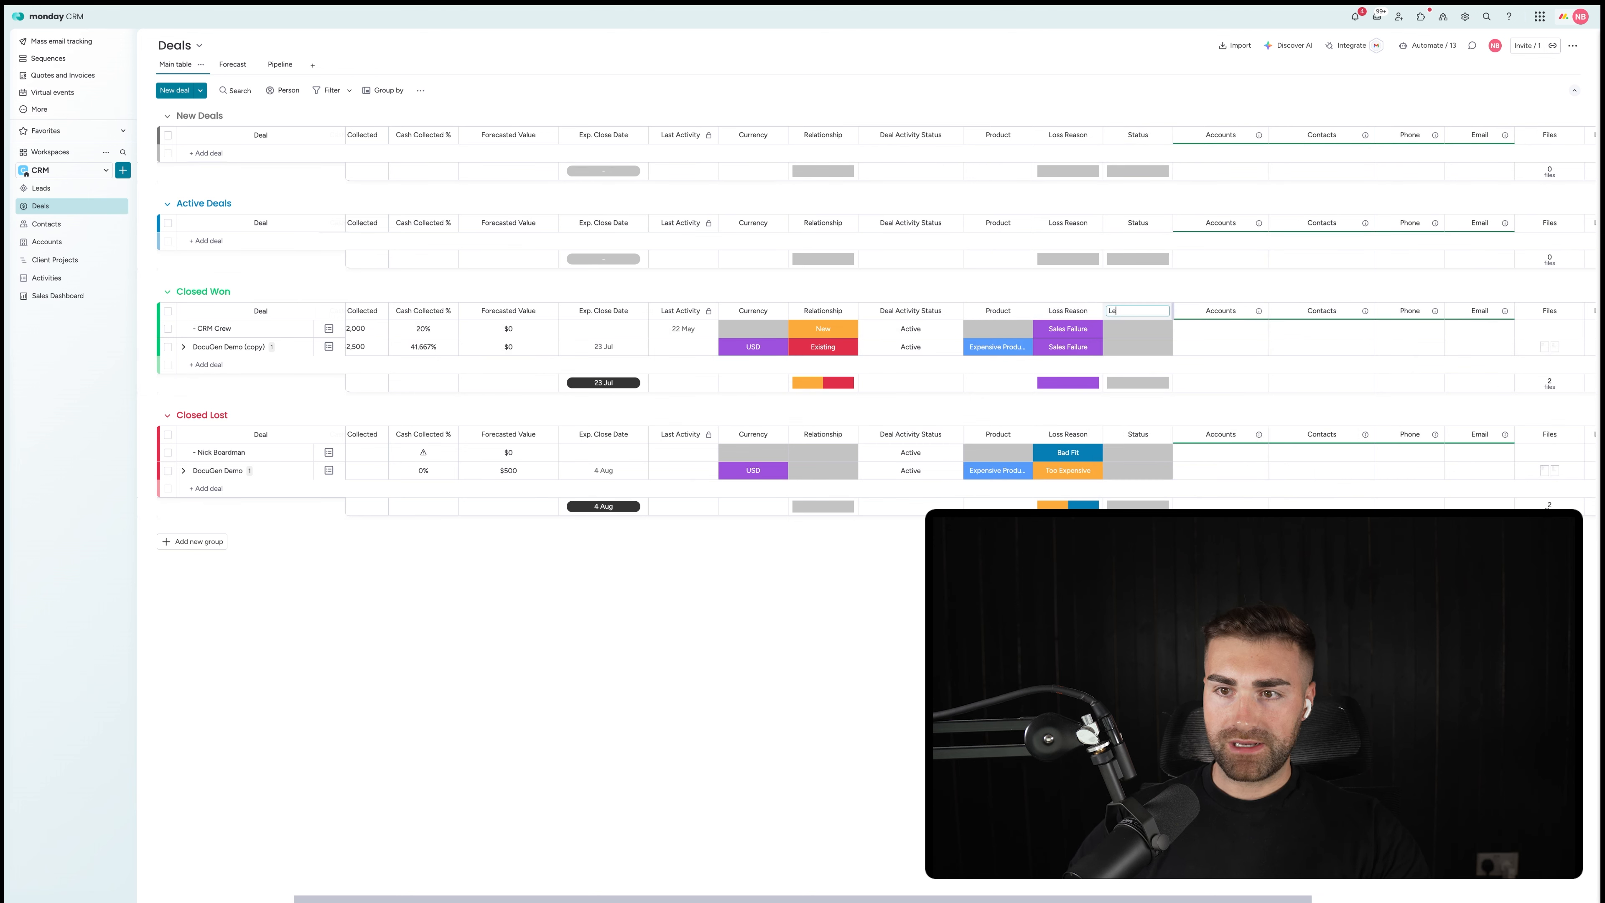
key("Return")
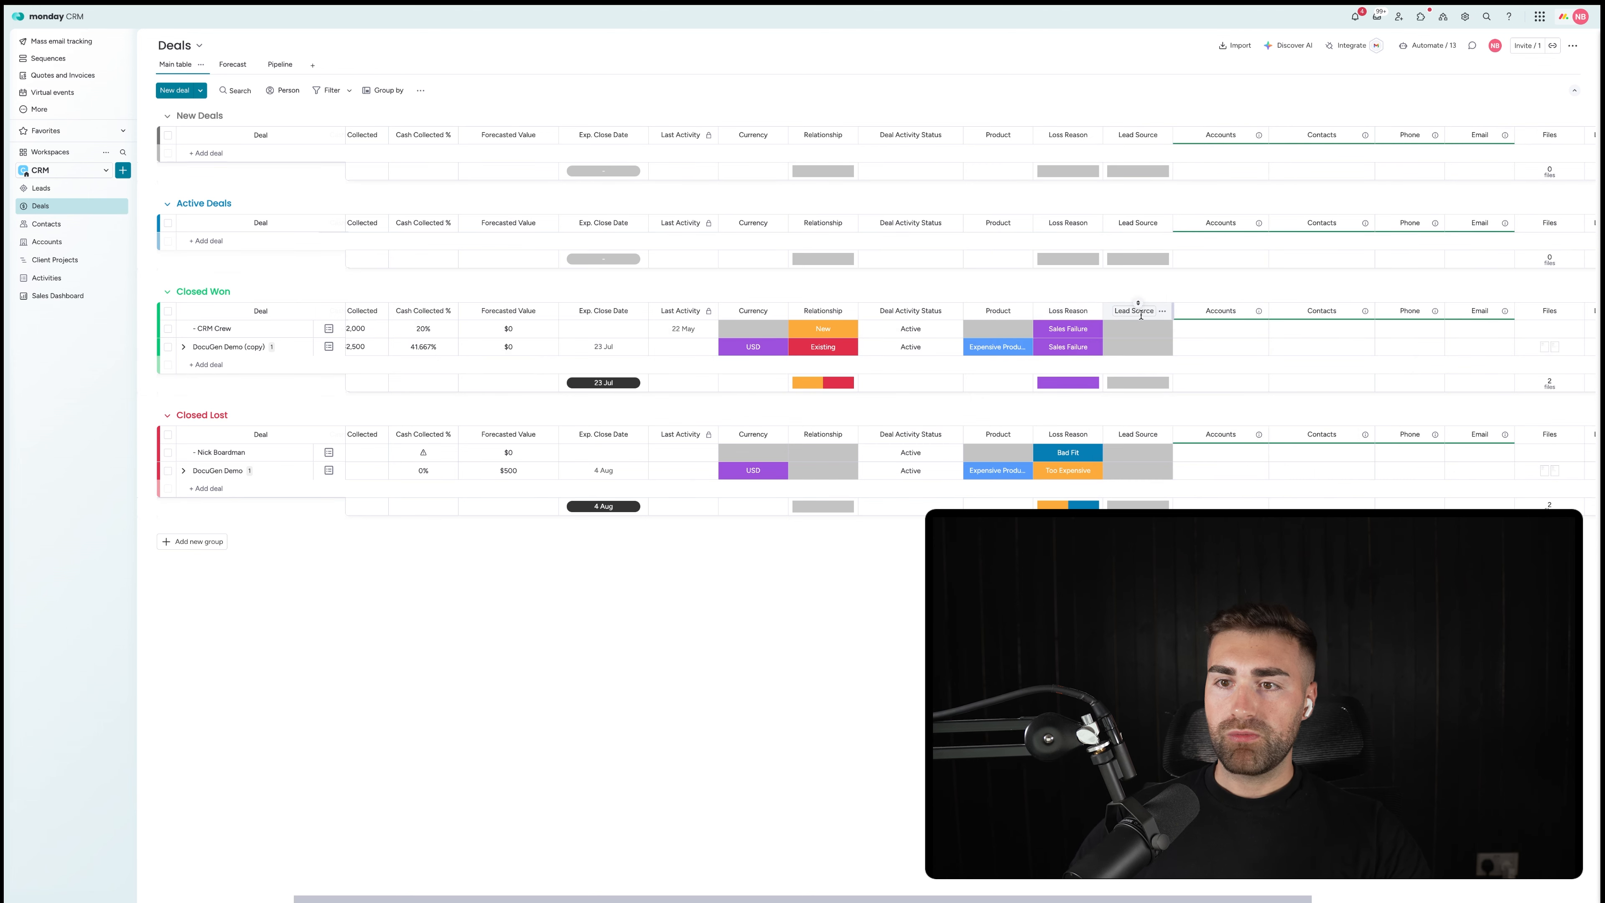
Step: Create the Lead Source labels YouTube, Instagram, Facebook and WOM
left_click(1137, 329)
left_click(1142, 416)
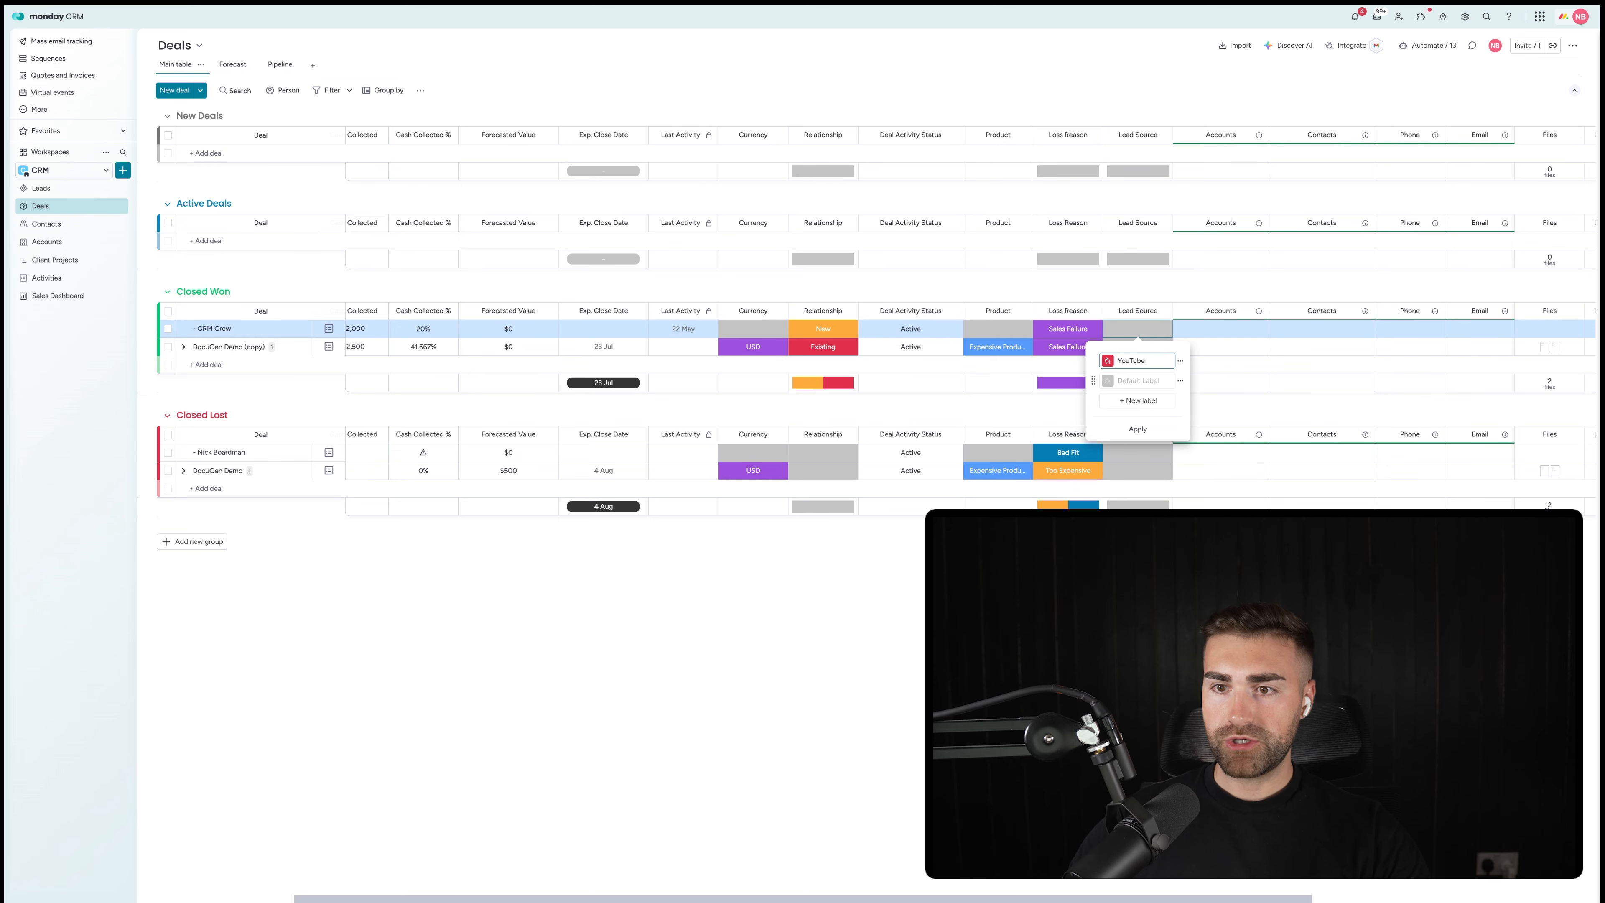
type("YouTube")
left_click(1125, 400)
left_click(1124, 420)
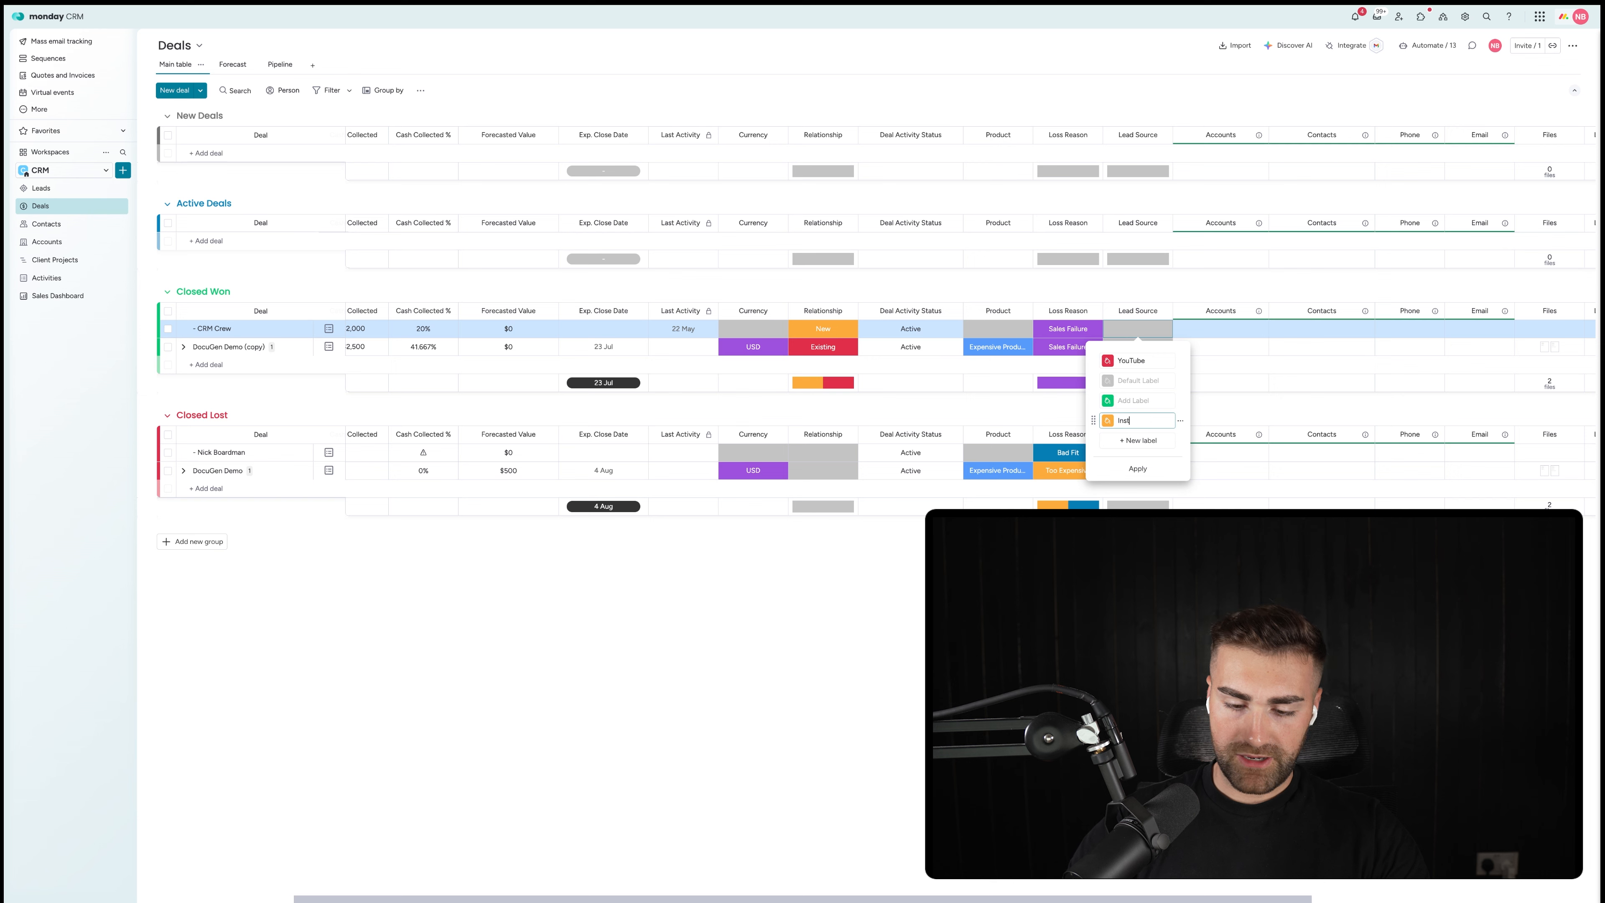
left_click(1126, 436)
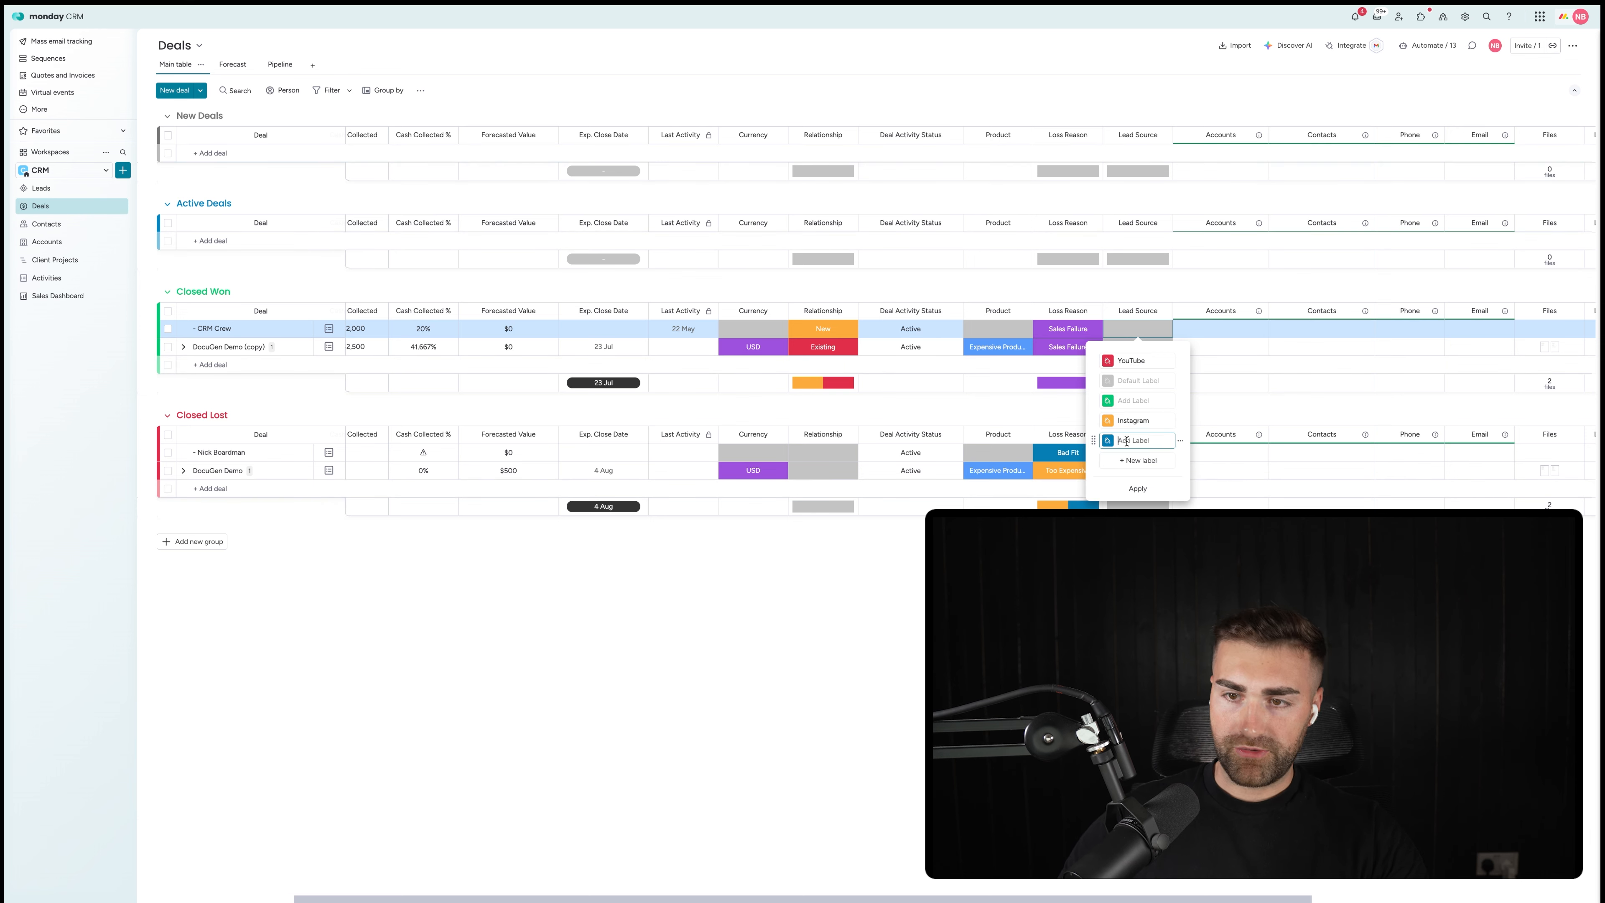
type("Facebook")
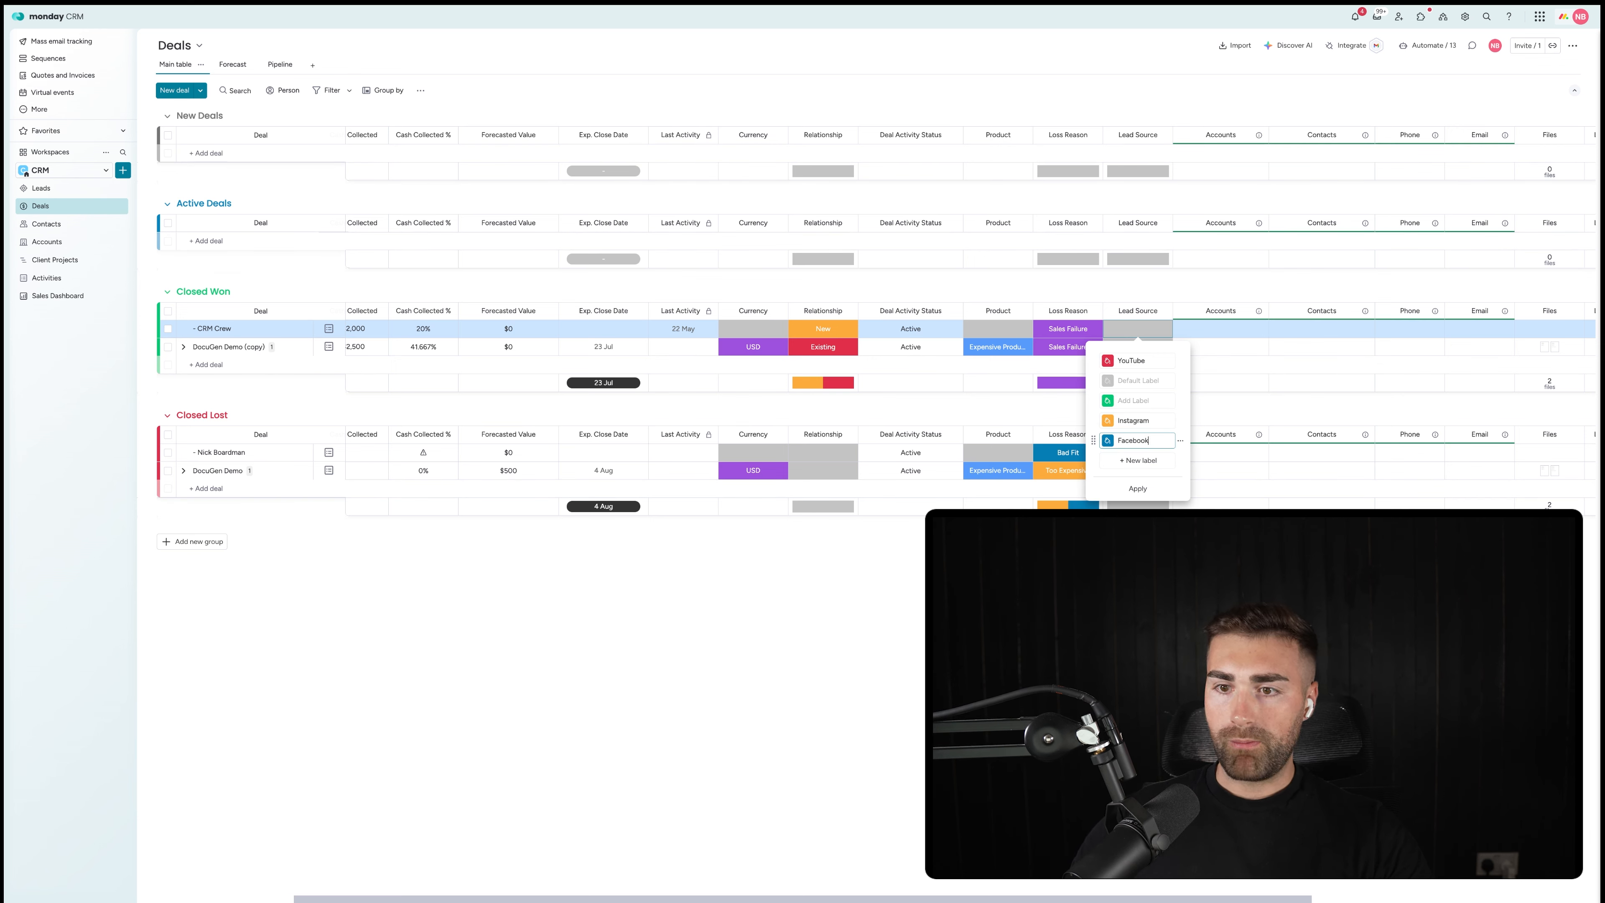
left_click(1107, 461)
type("WOM")
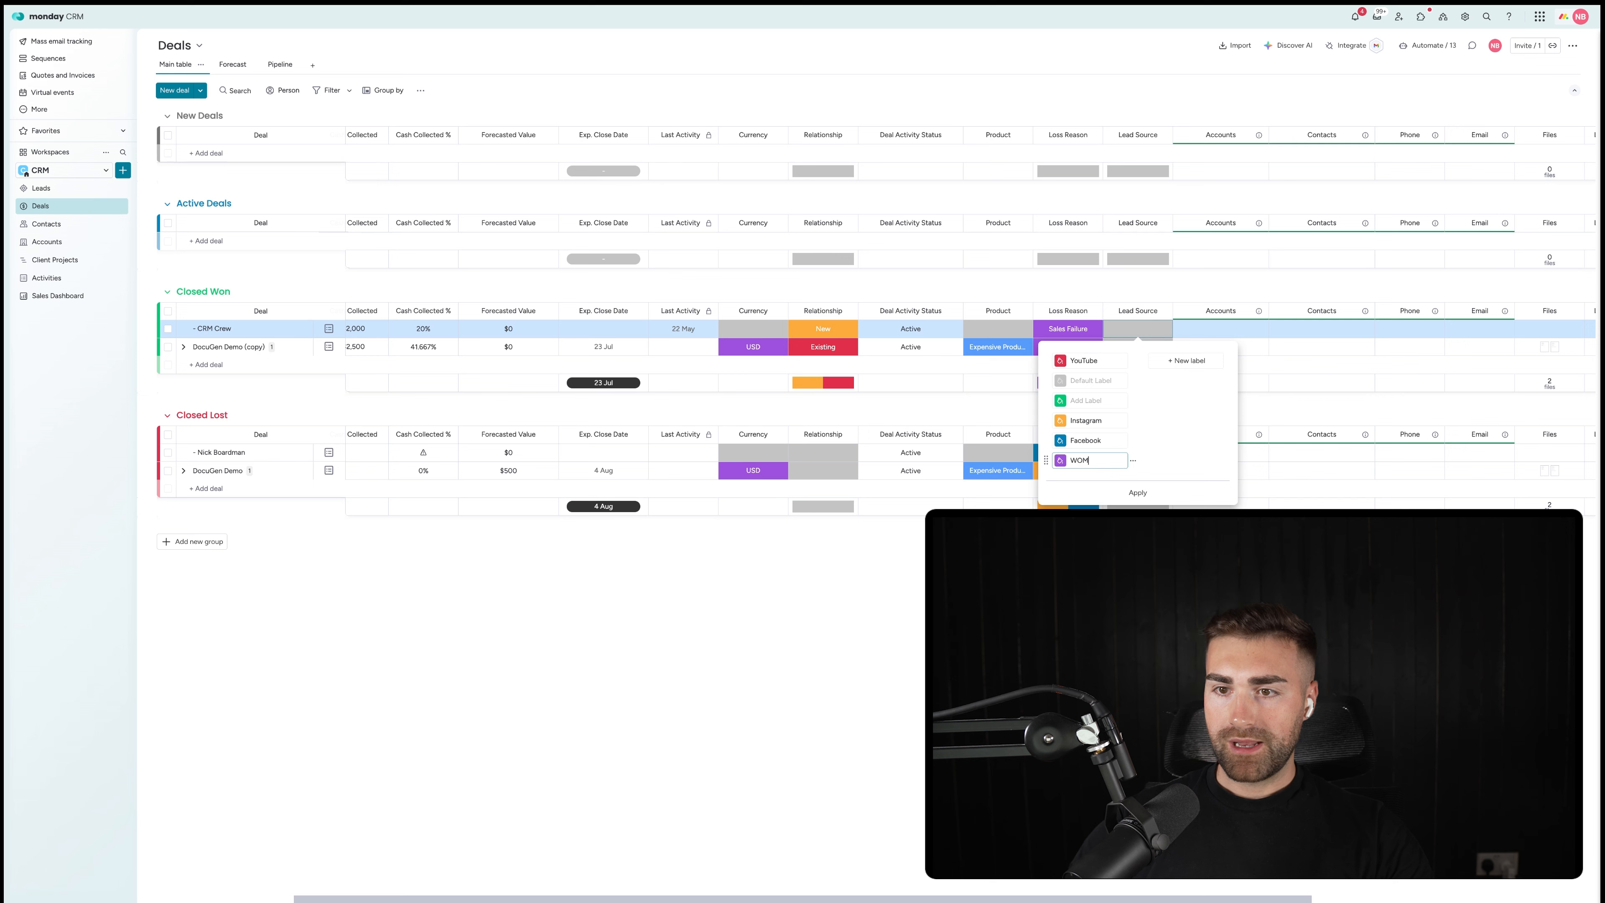
Step: Delete the unused green Lead Source label, apply the label changes and check the options on the DocuGen Demo (copy) deal
left_click(1133, 400)
left_click(1187, 439)
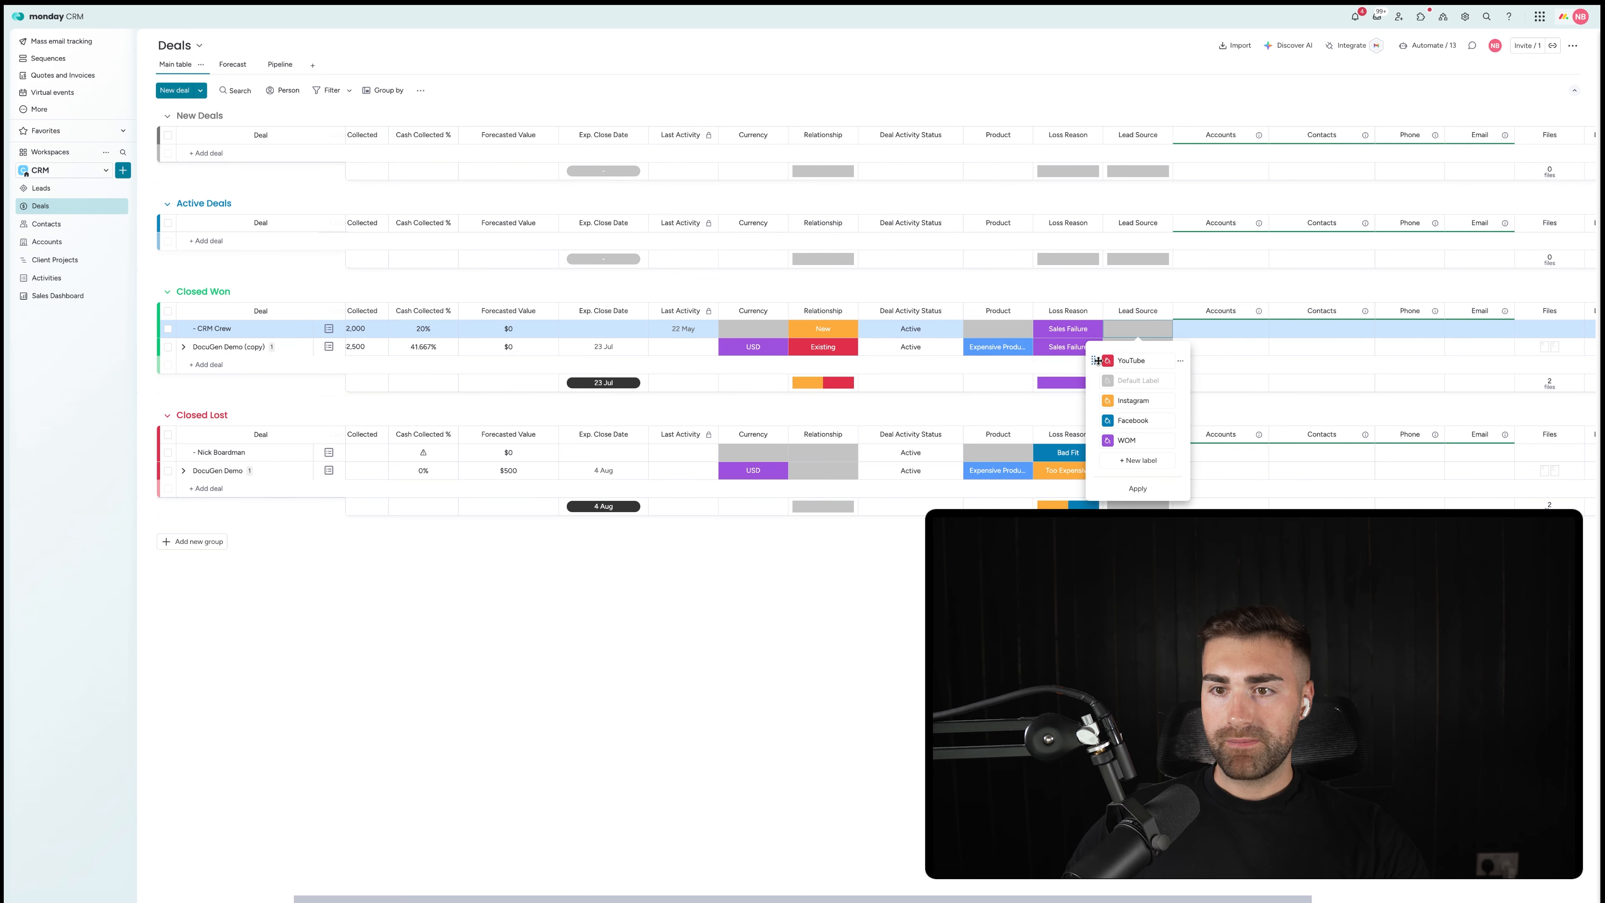
left_click_drag(1100, 396, 1103, 399)
left_click(1138, 489)
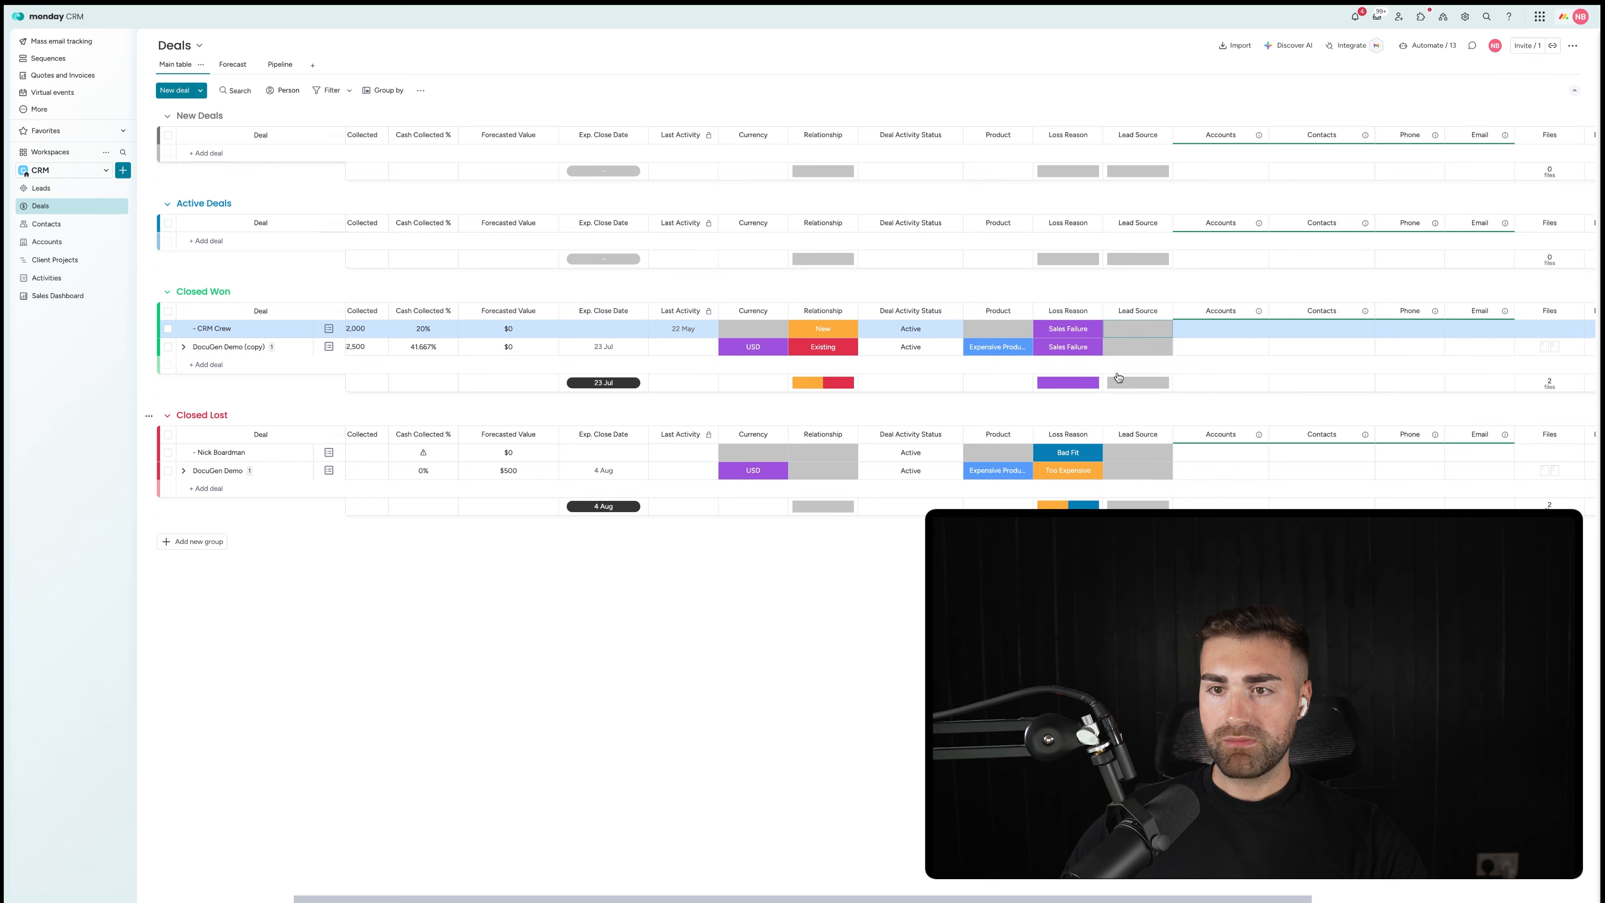
left_click(1147, 349)
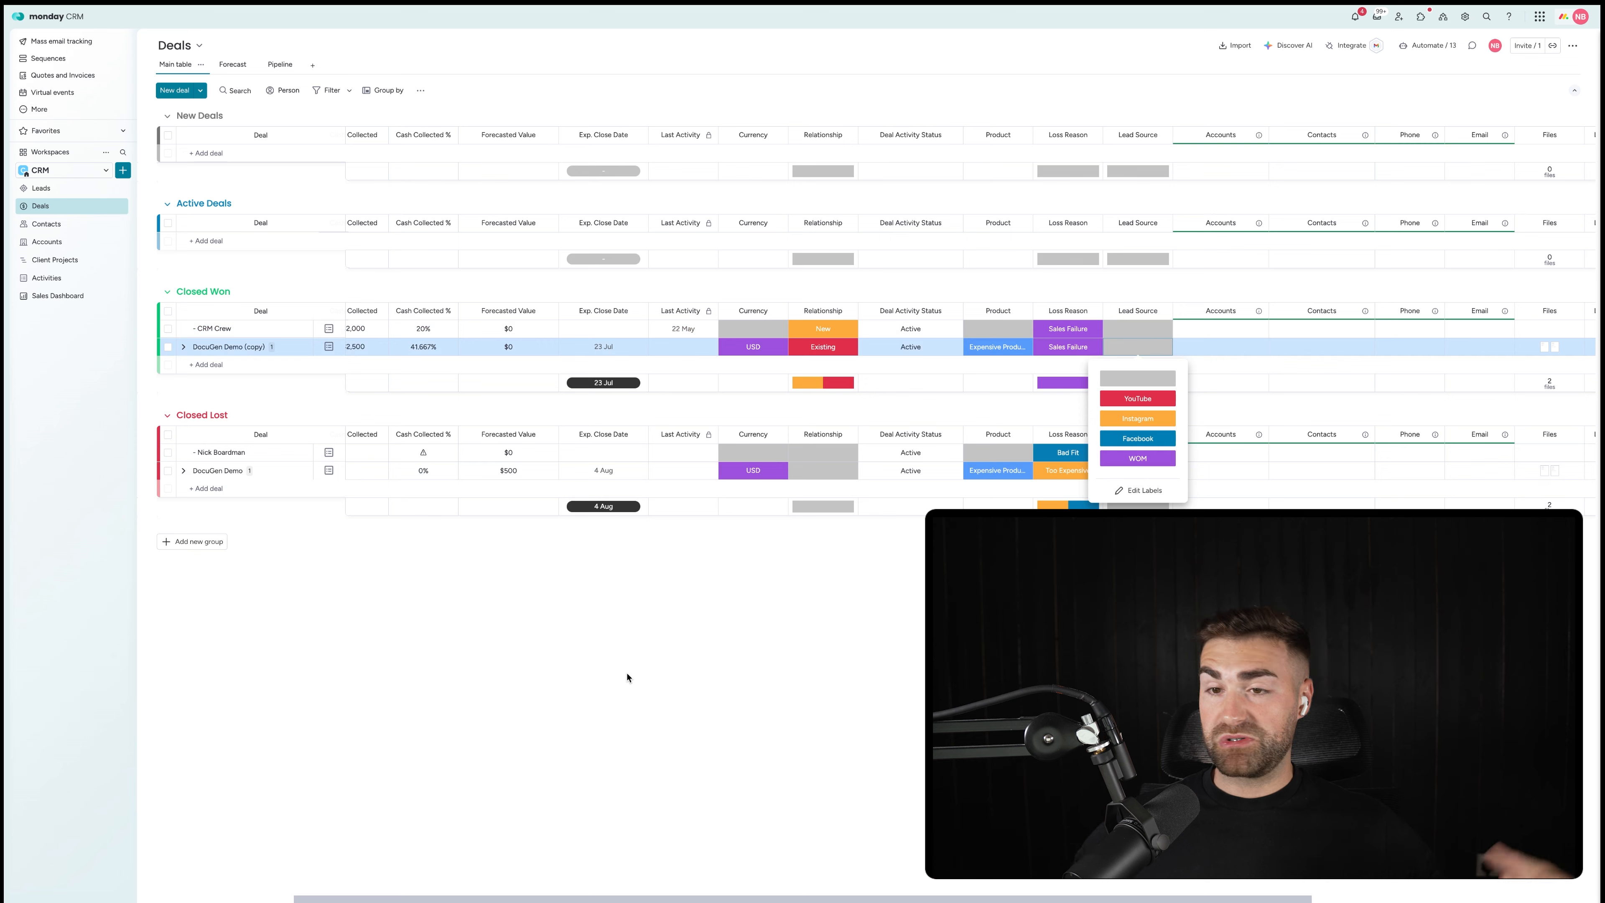
left_click(663, 693)
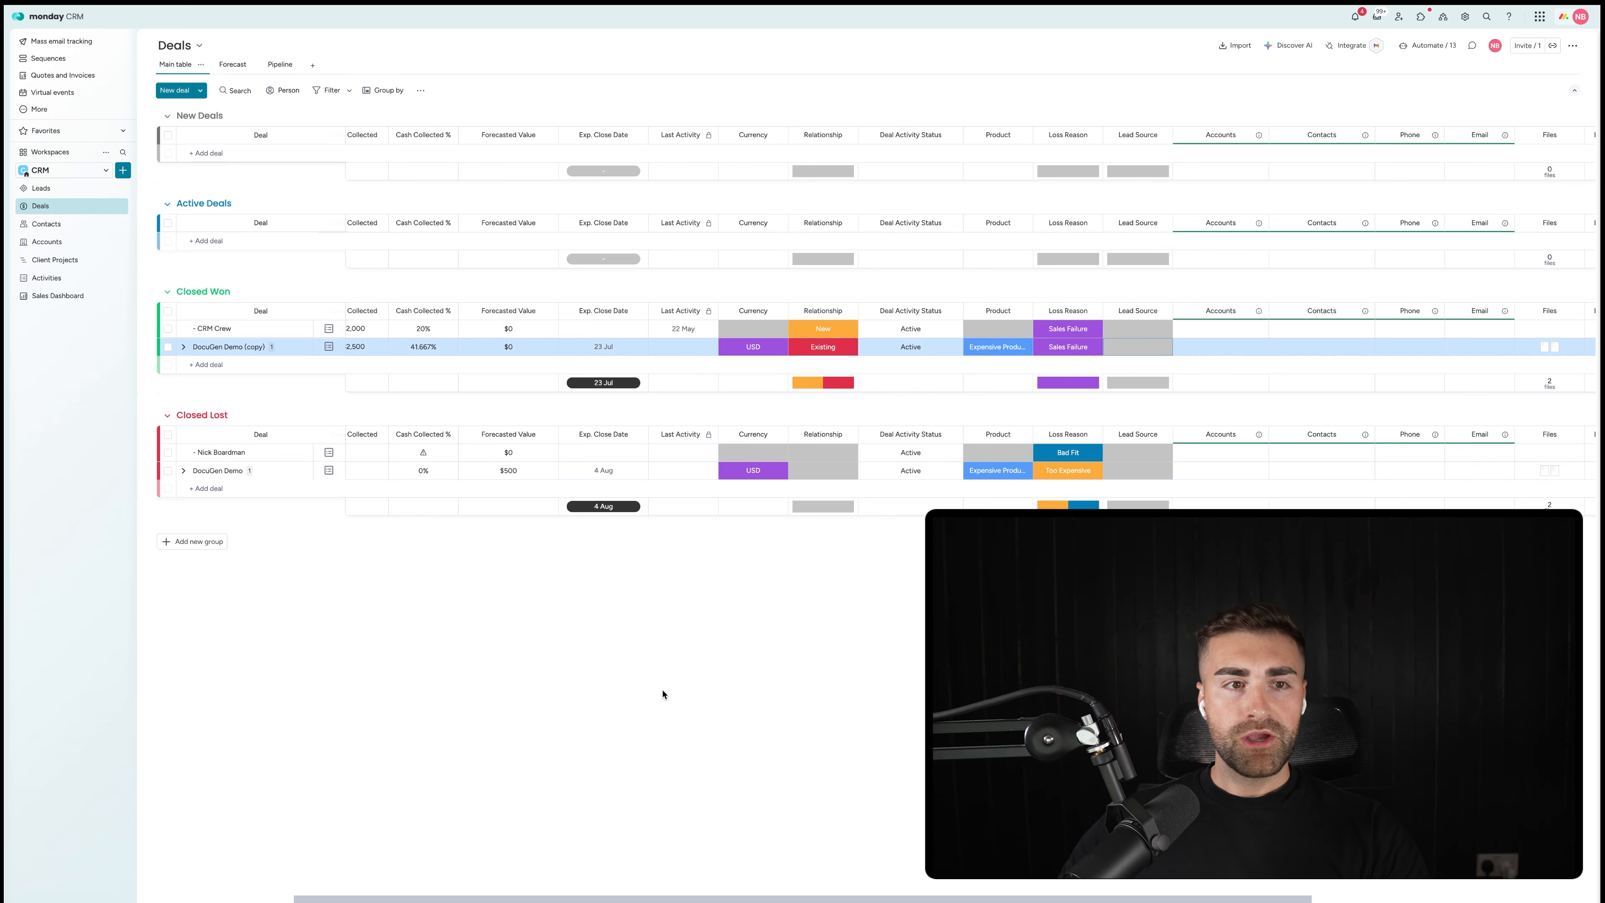
Step: Add a chart widget to the Sales Dashboard and place it directly above Revenue Generated By Customer Relationship
left_click(43, 306)
scroll(194, 373, "down", 4)
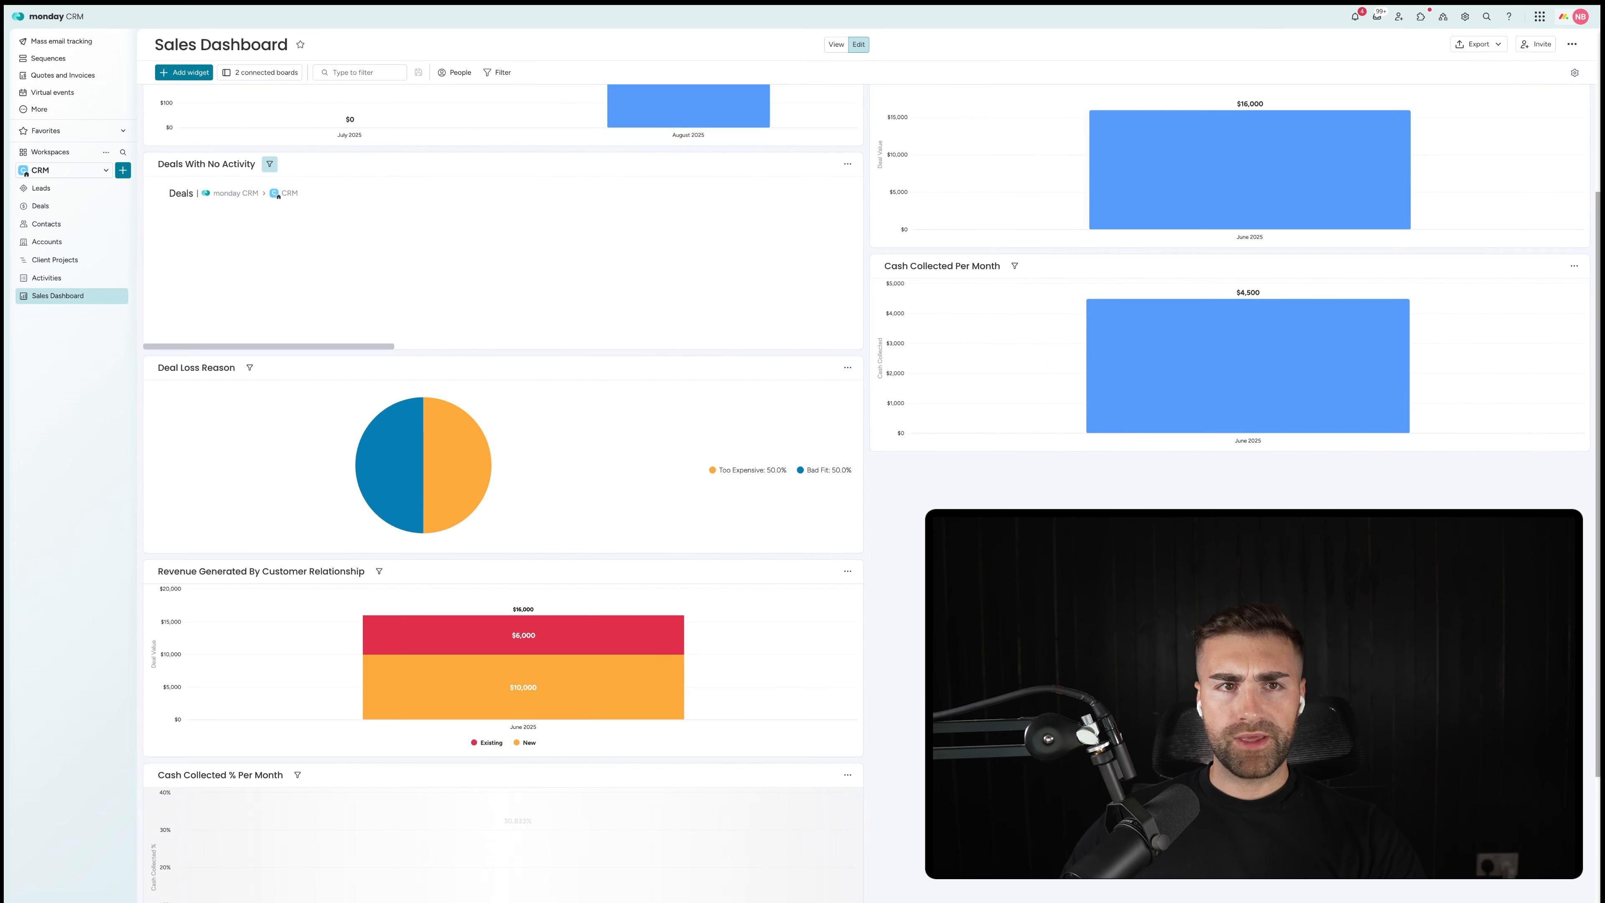
left_click(183, 71)
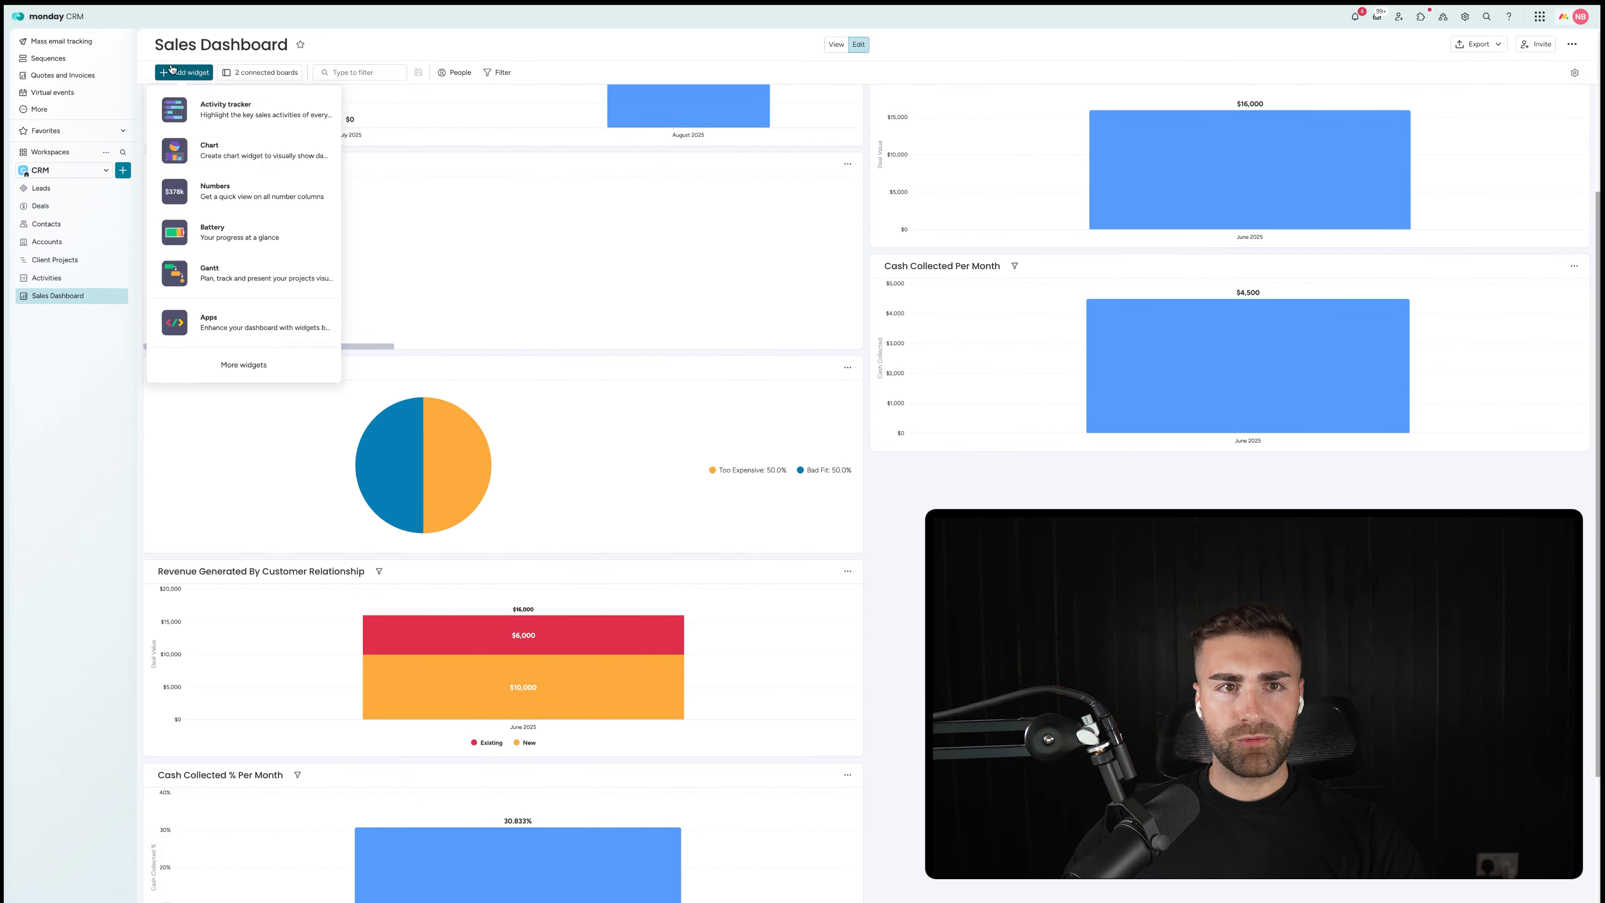
left_click(203, 163)
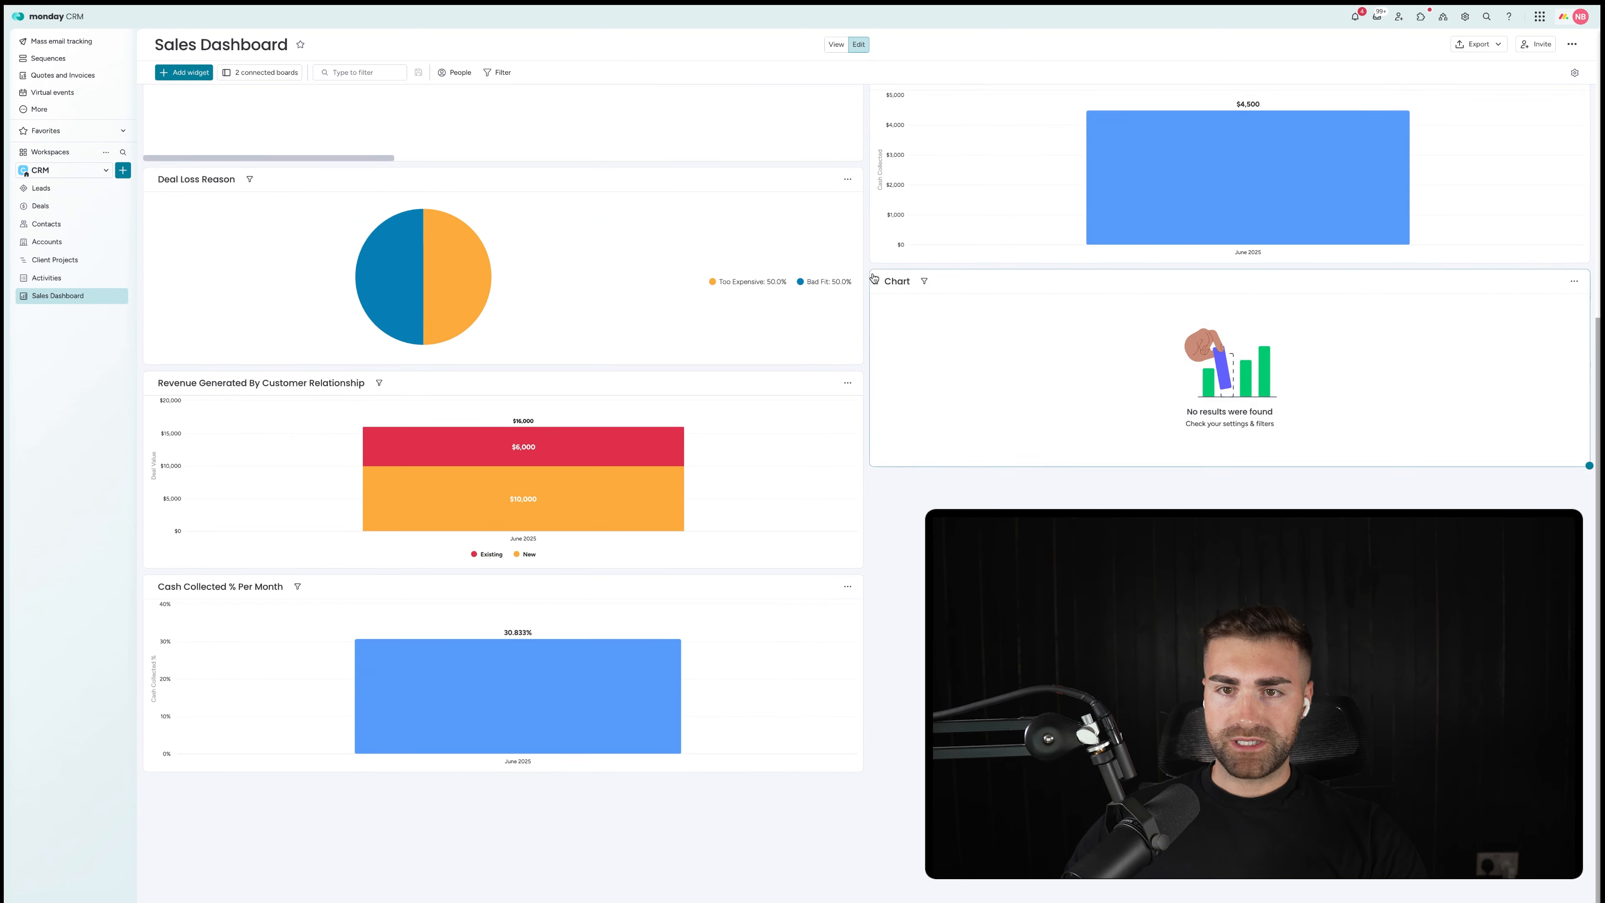
left_click_drag(874, 278, 170, 380)
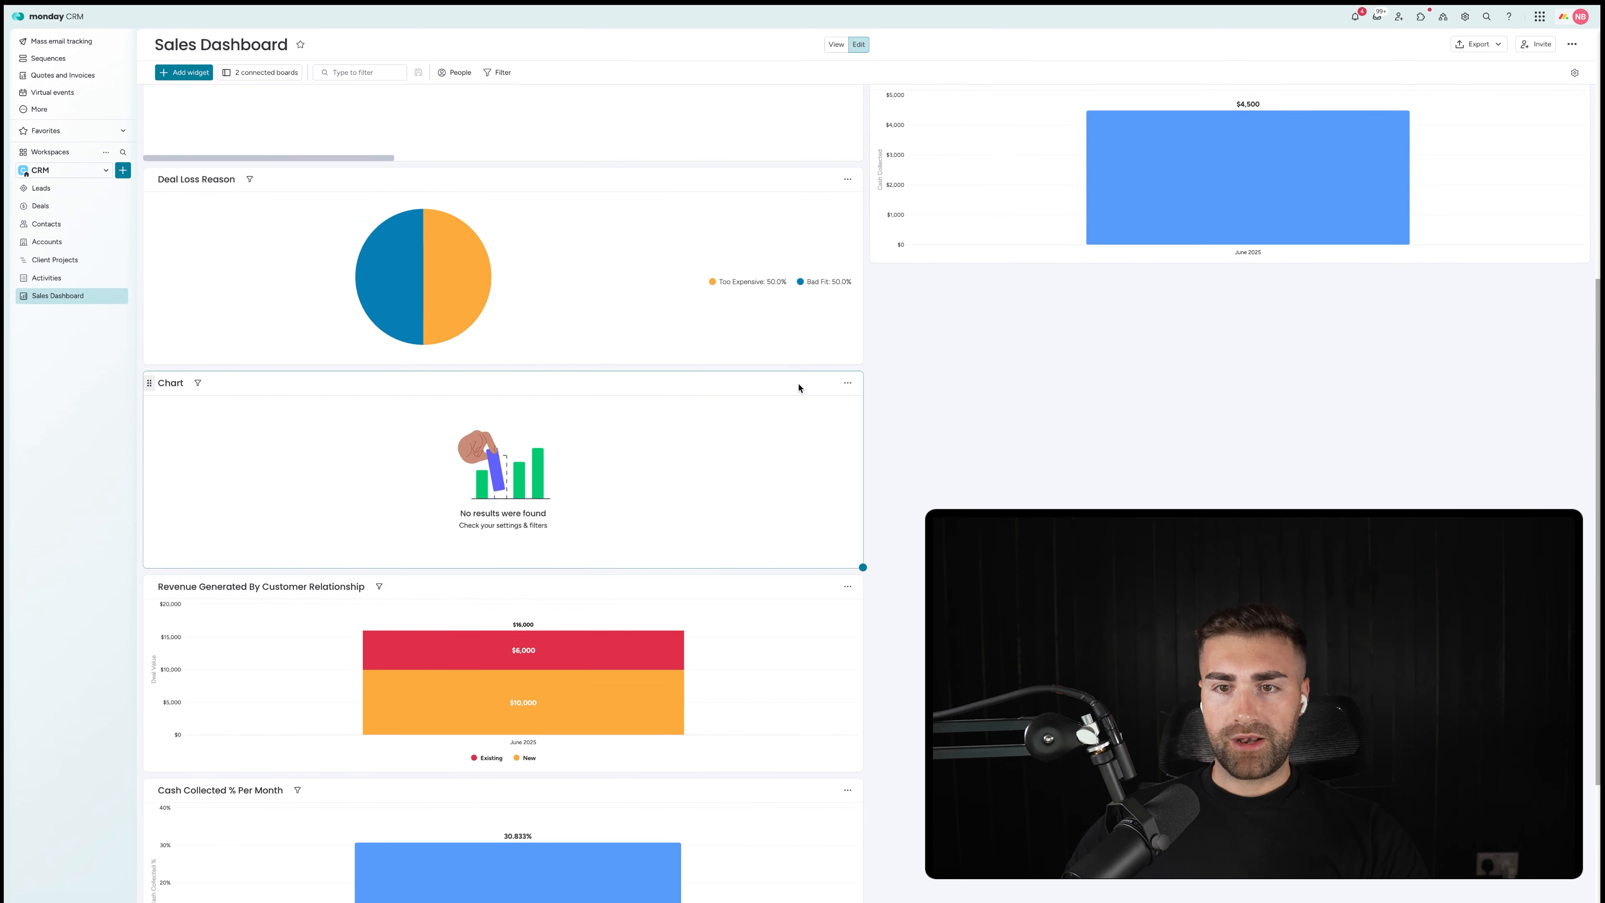
Step: Limit the new chart's data to the Closed Won group of the Deals board, excluding the Leads board
left_click(844, 382)
left_click(903, 423)
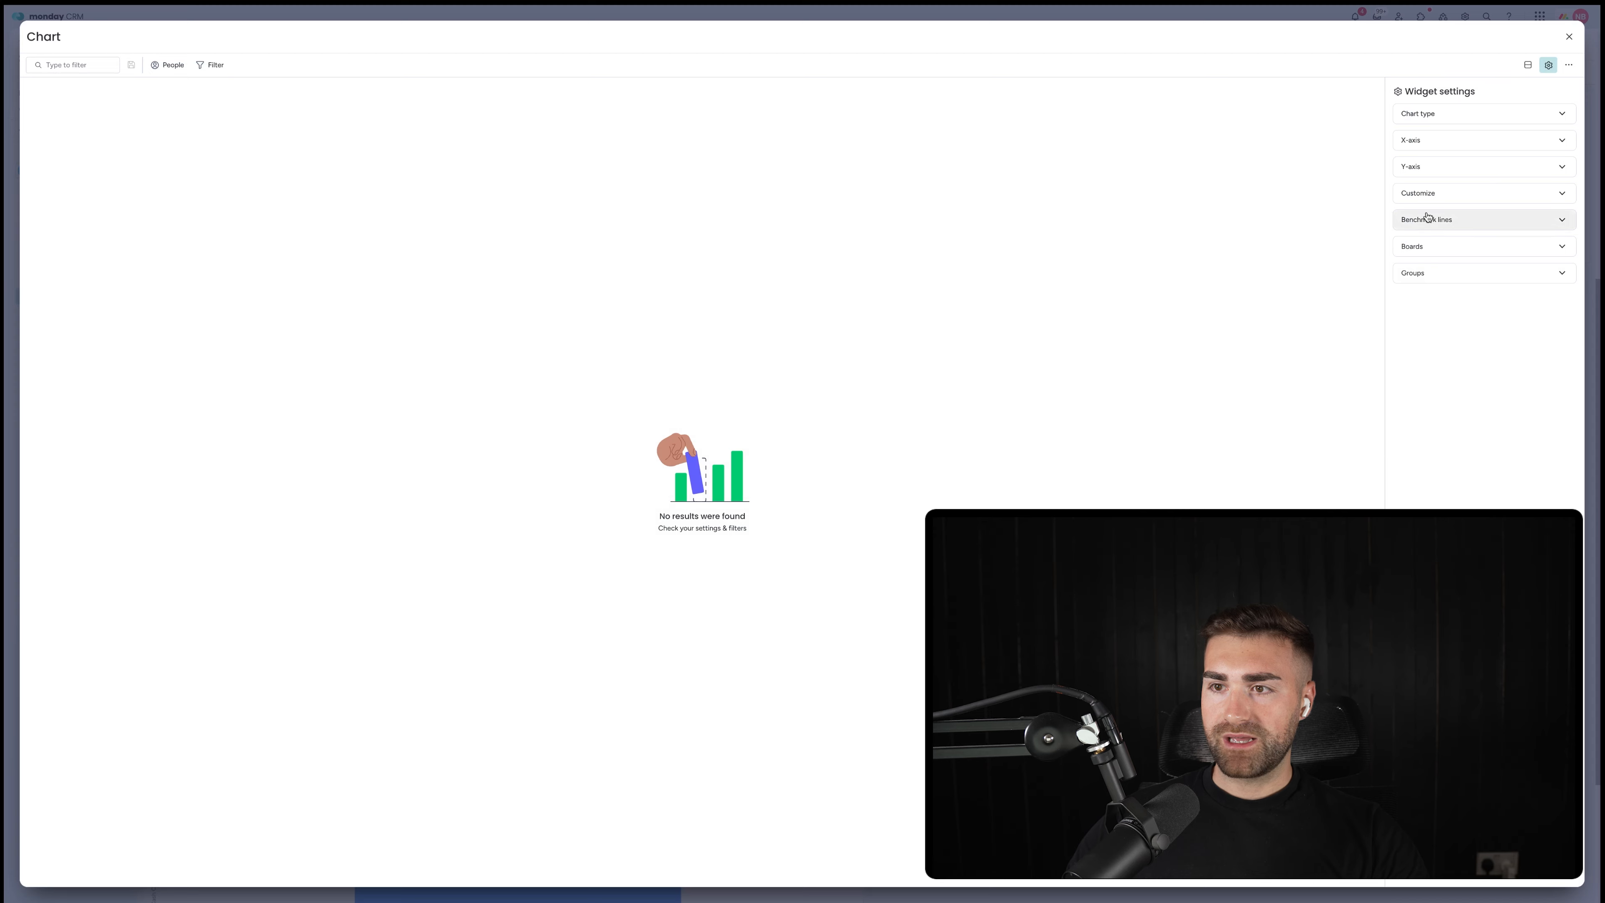
left_click(1435, 247)
left_click(1437, 347)
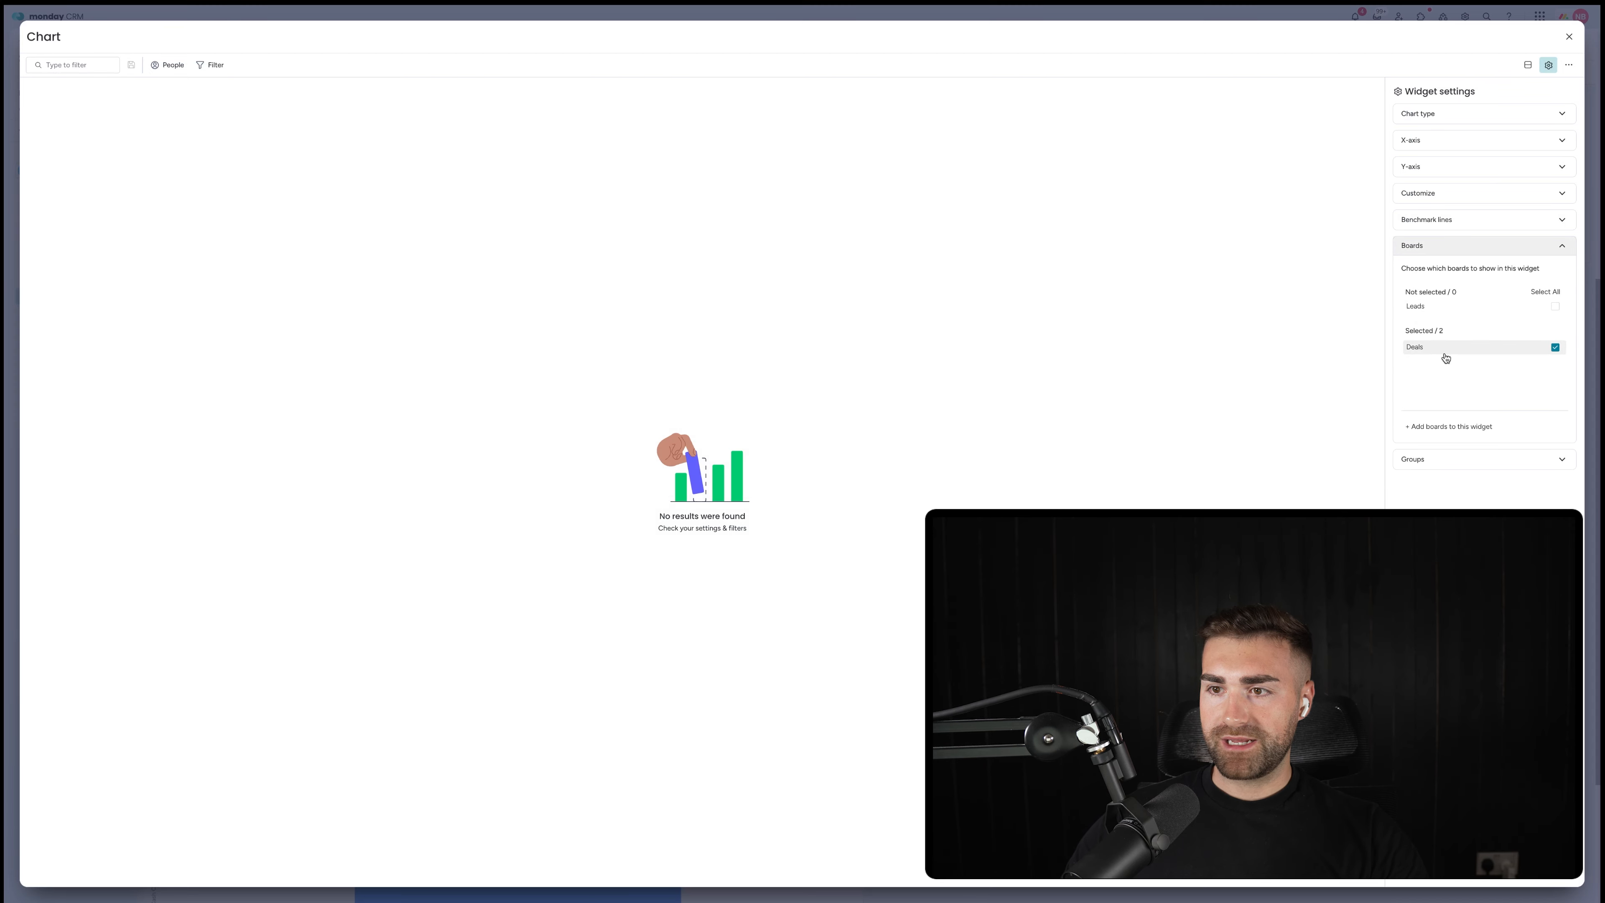
left_click(1439, 460)
left_click(1422, 392)
left_click(1422, 359)
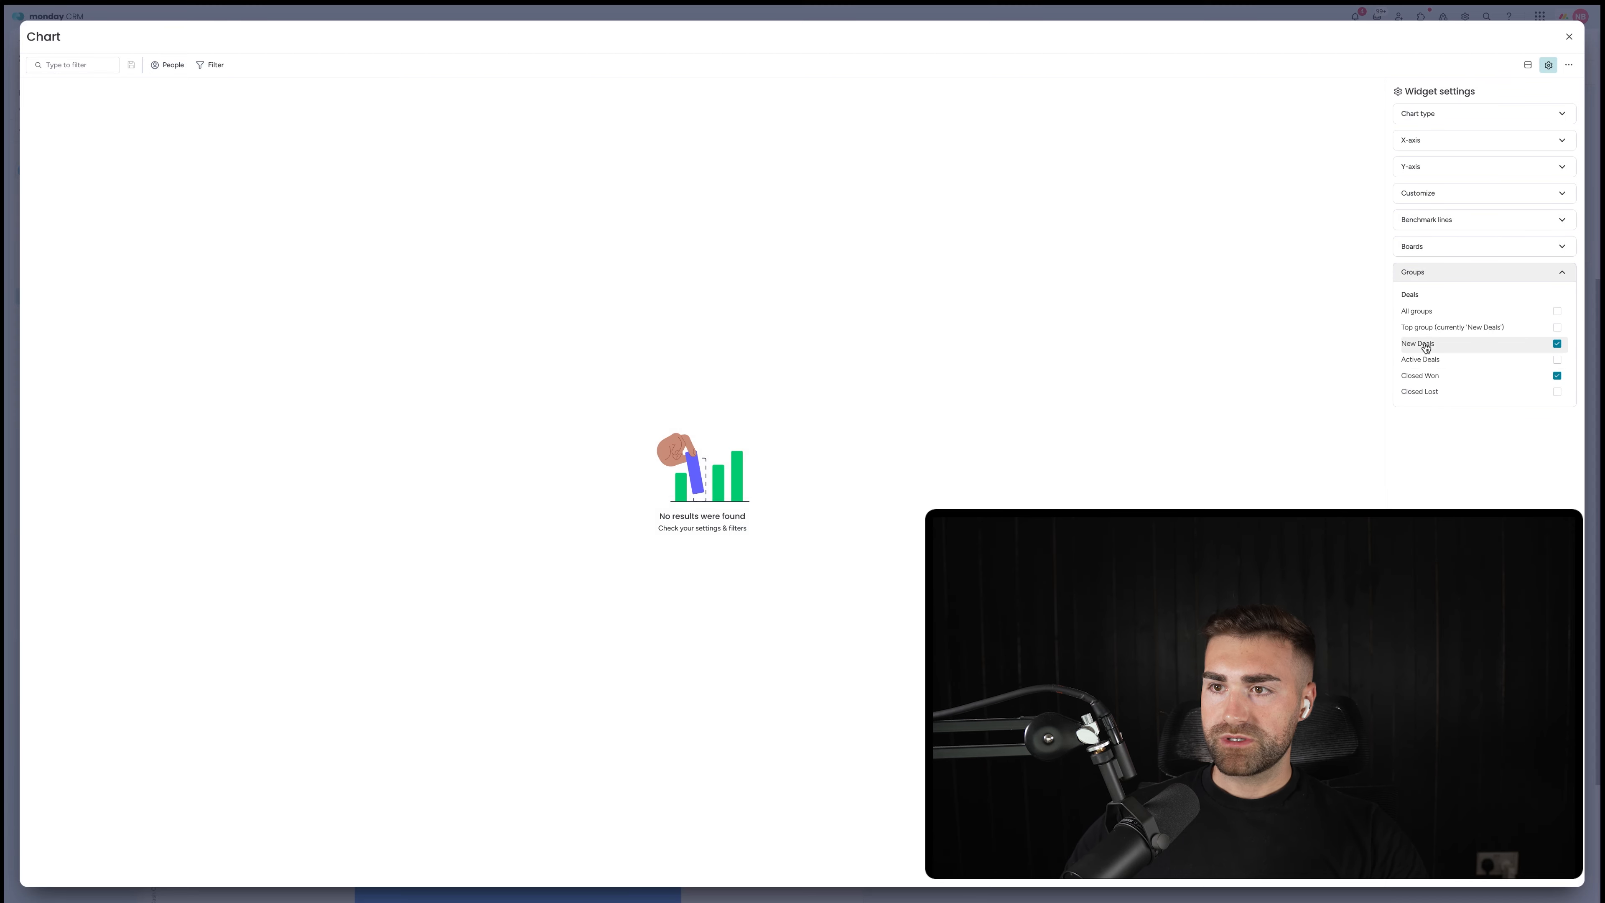
left_click(1422, 344)
Step: Change the new chart's type to Stacked Bar
double_click(1444, 112)
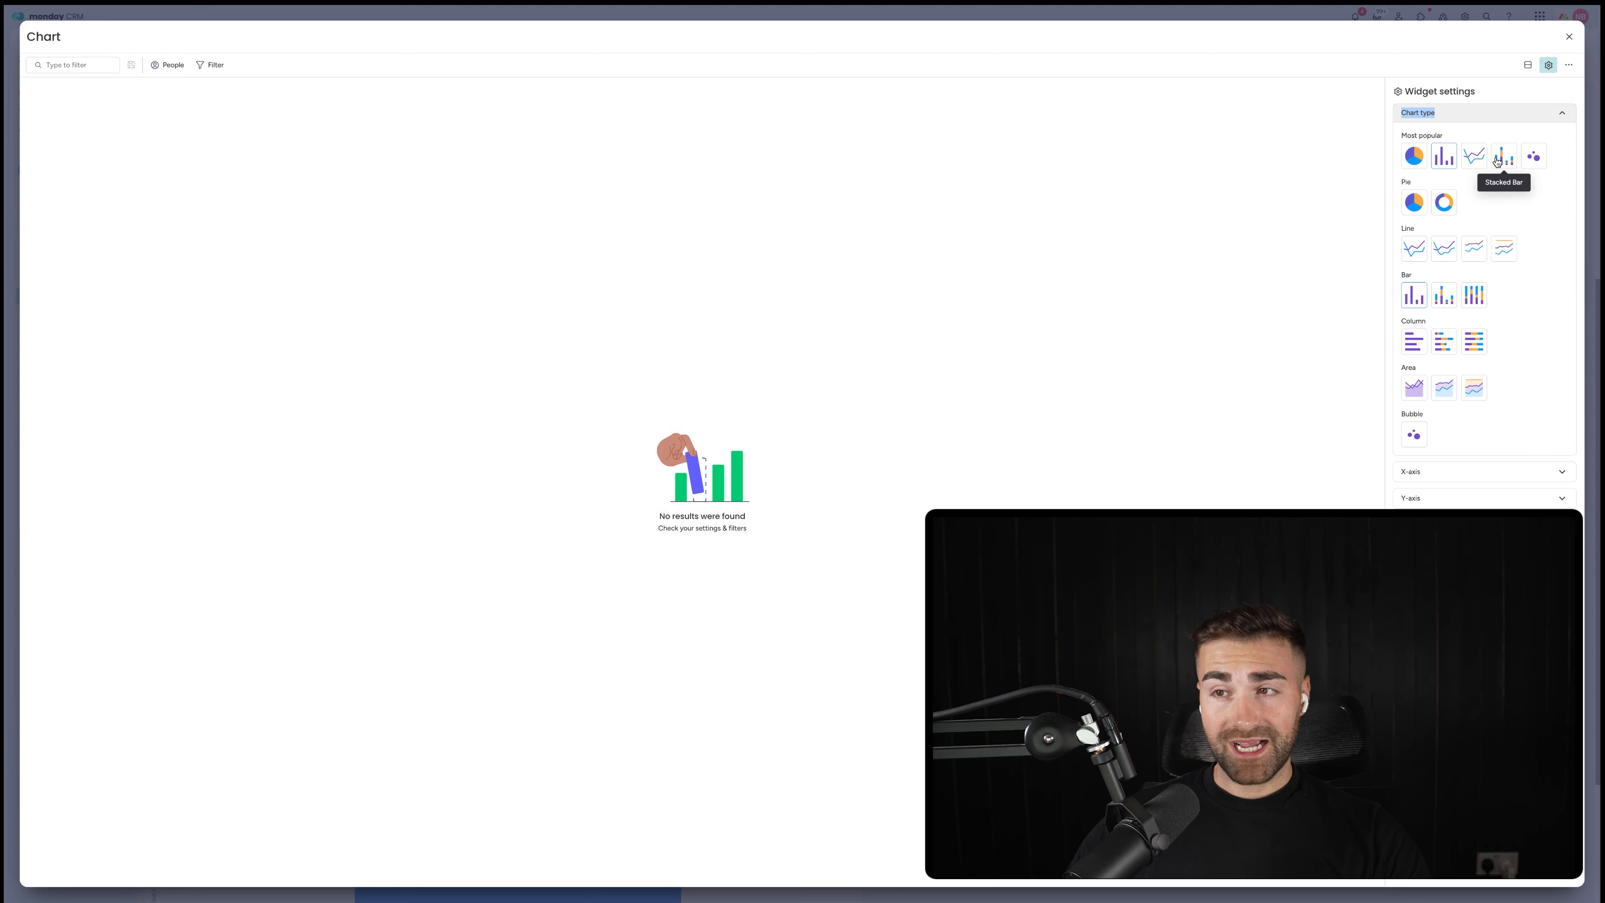
left_click(1497, 161)
left_click(1464, 113)
Step: Set the chart's X-axis to the Deals board's Date Created column, using one-by-one column selection
left_click(1453, 142)
left_click(1521, 179)
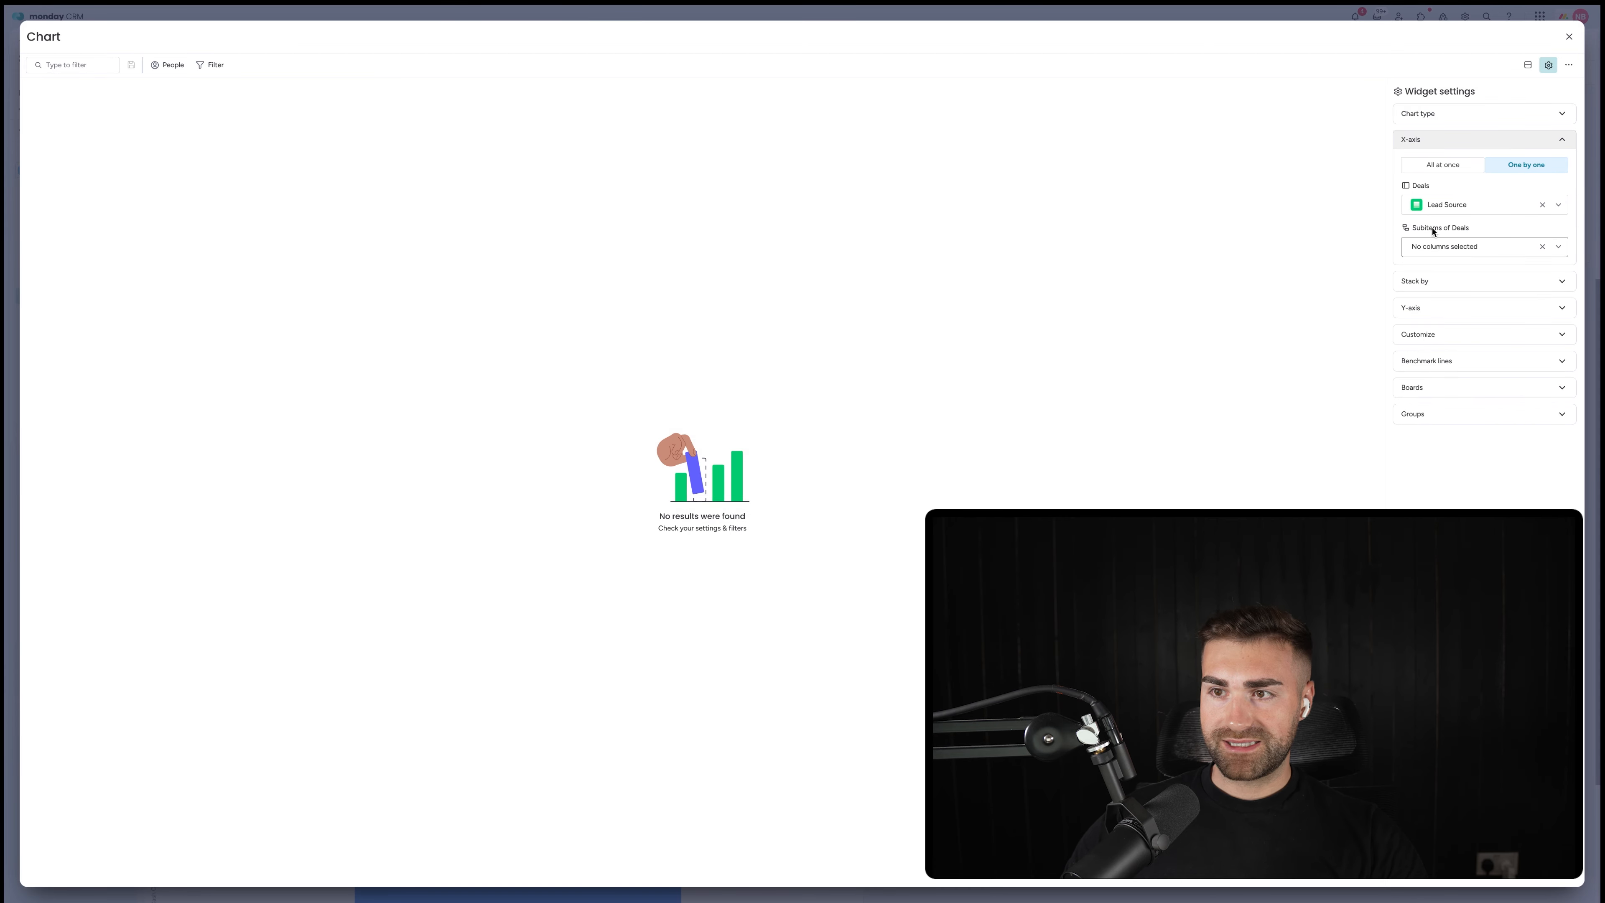
left_click(1434, 209)
type("date c")
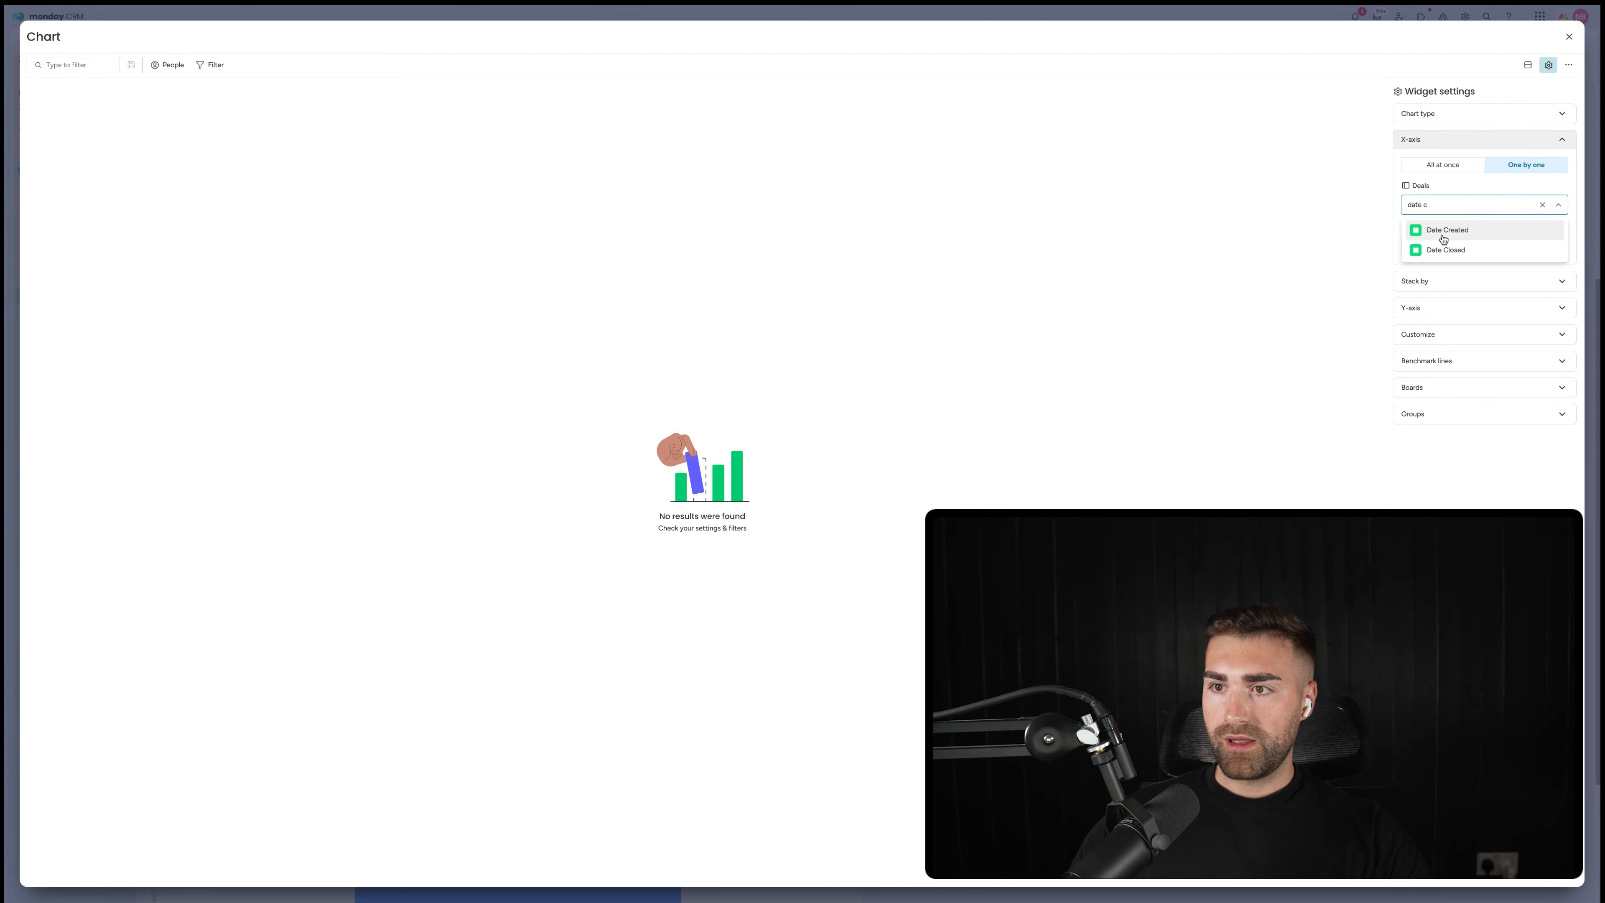
left_click(1446, 230)
Step: Stack the new chart by the Deals board's Lead Source column, using one-by-one column selection
left_click(1517, 379)
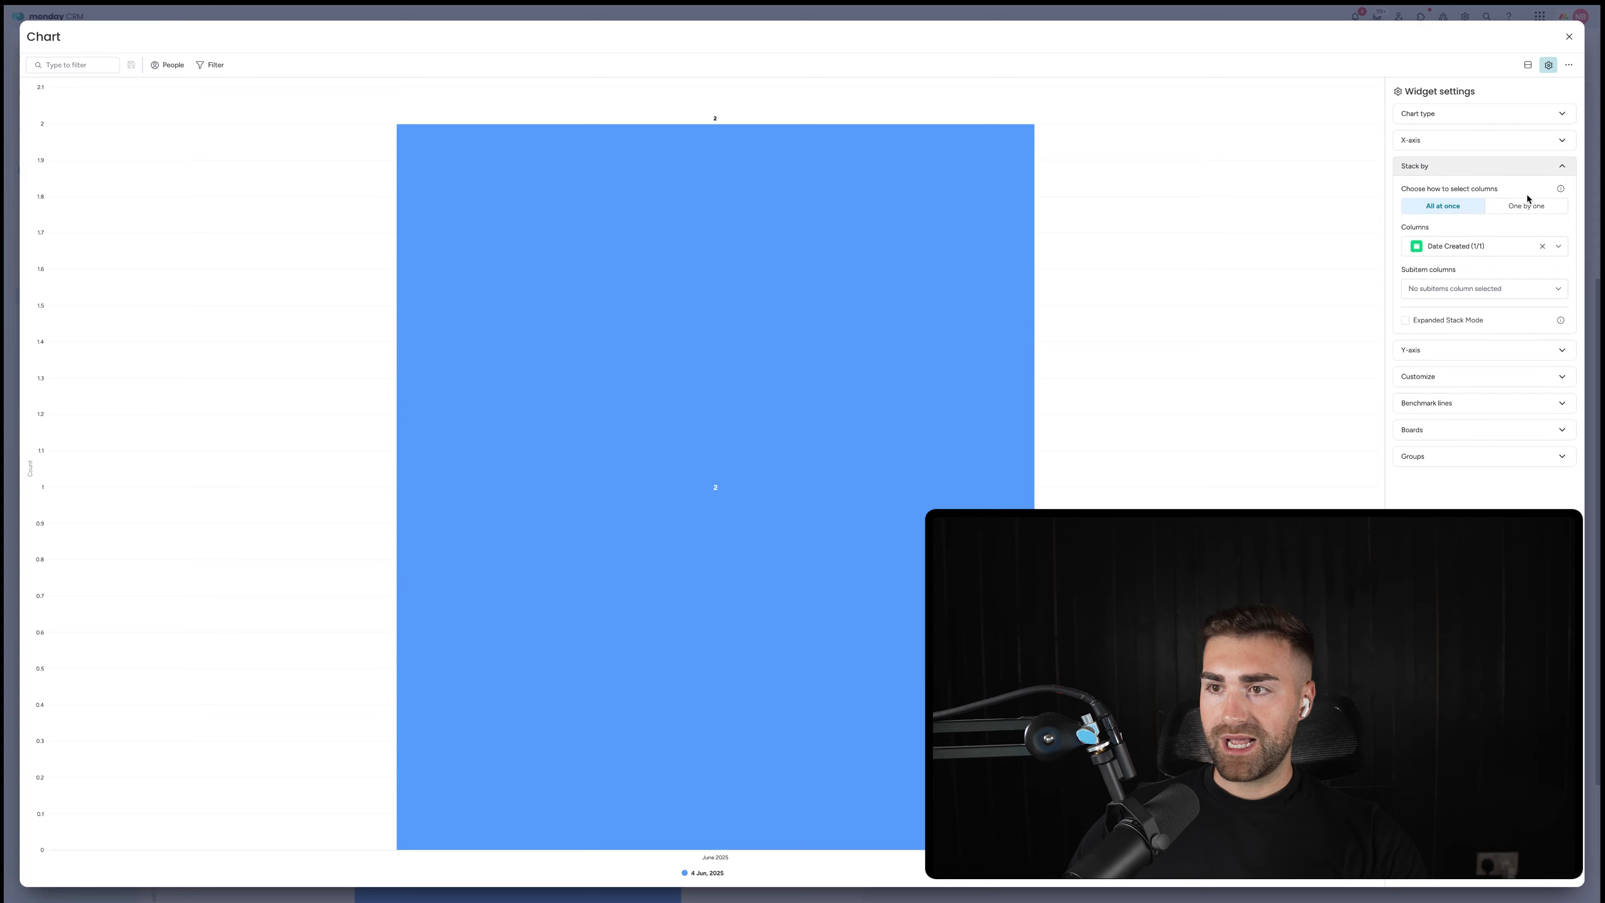
left_click(1526, 209)
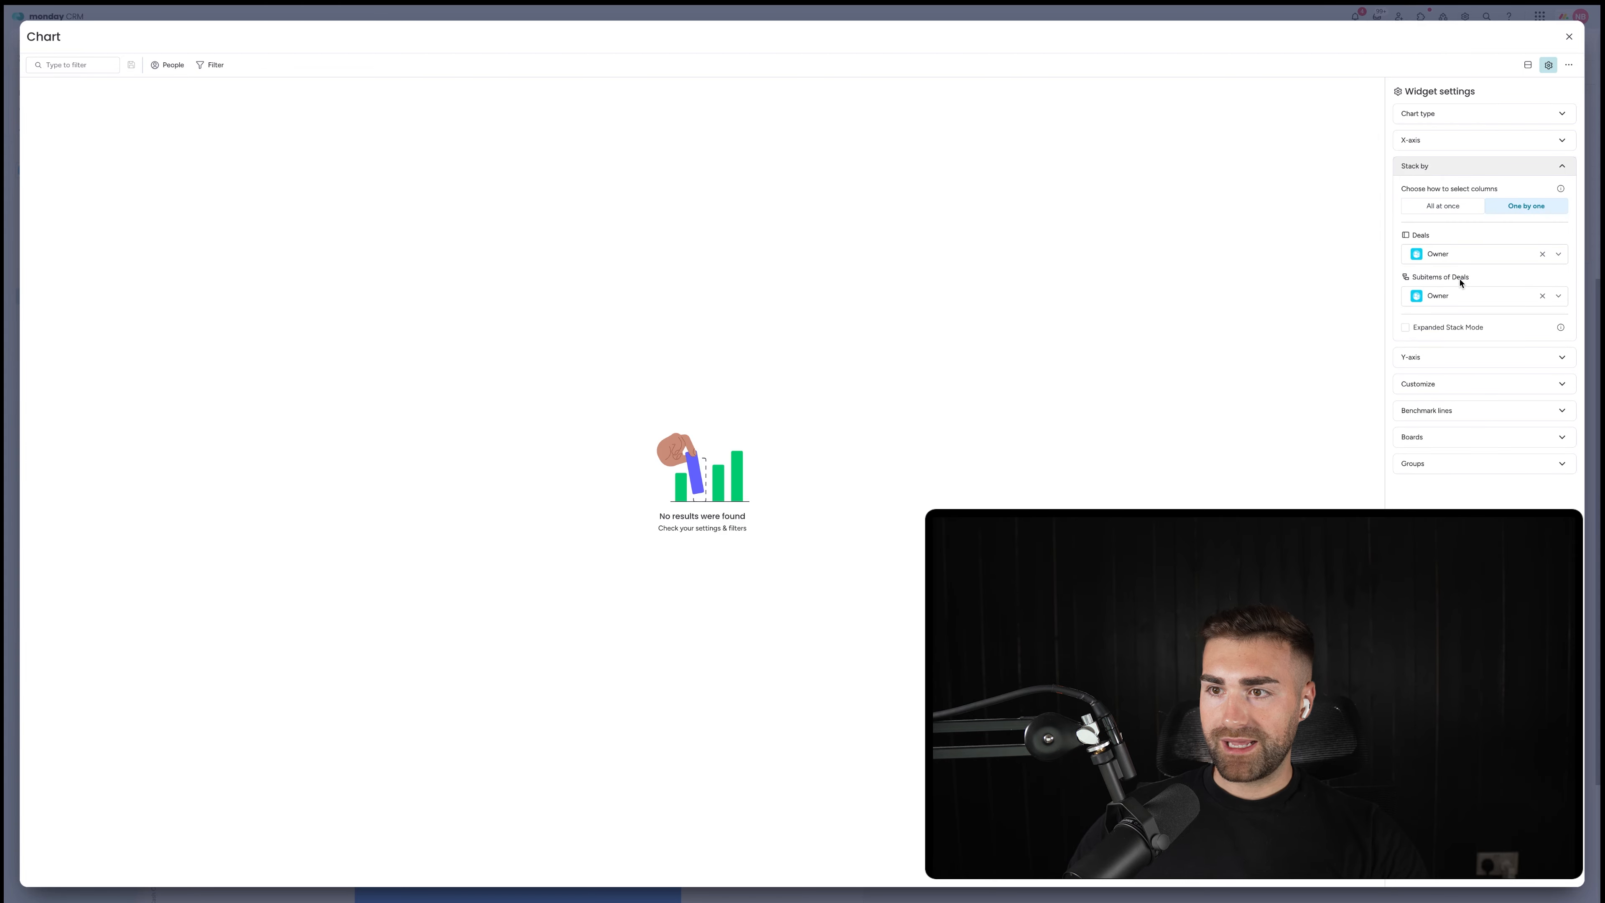
left_click(1480, 260)
type("lea")
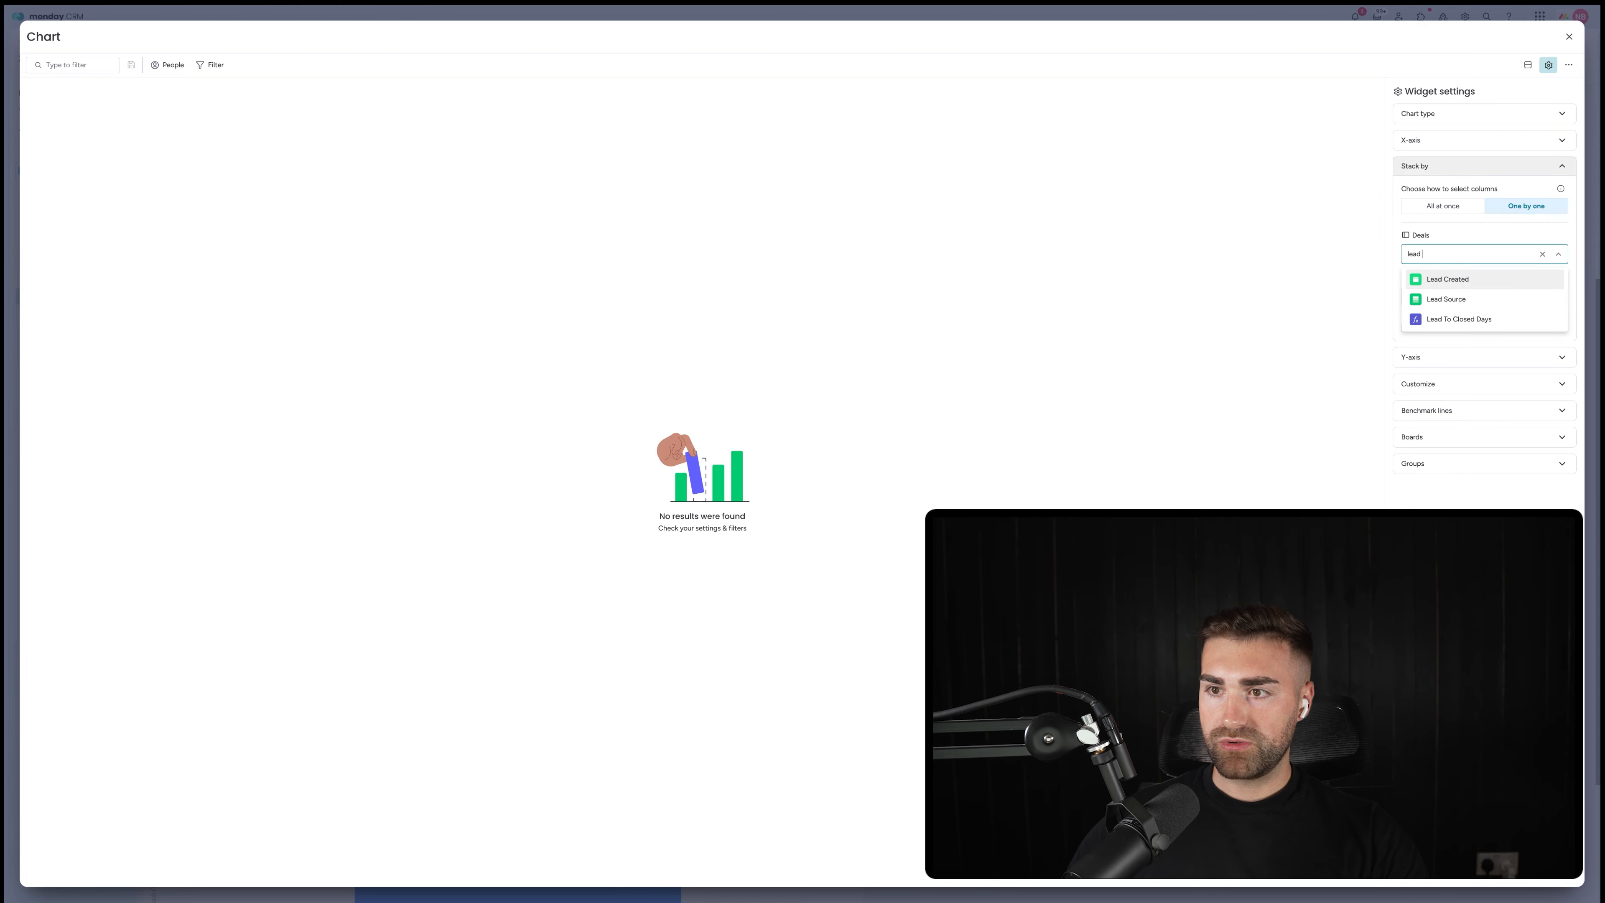
type("d")
left_click(1463, 299)
Step: Set the chart's Y-axis to the Deals board's Deal Value column with one-by-one selection, and close the widget settings
left_click(1472, 362)
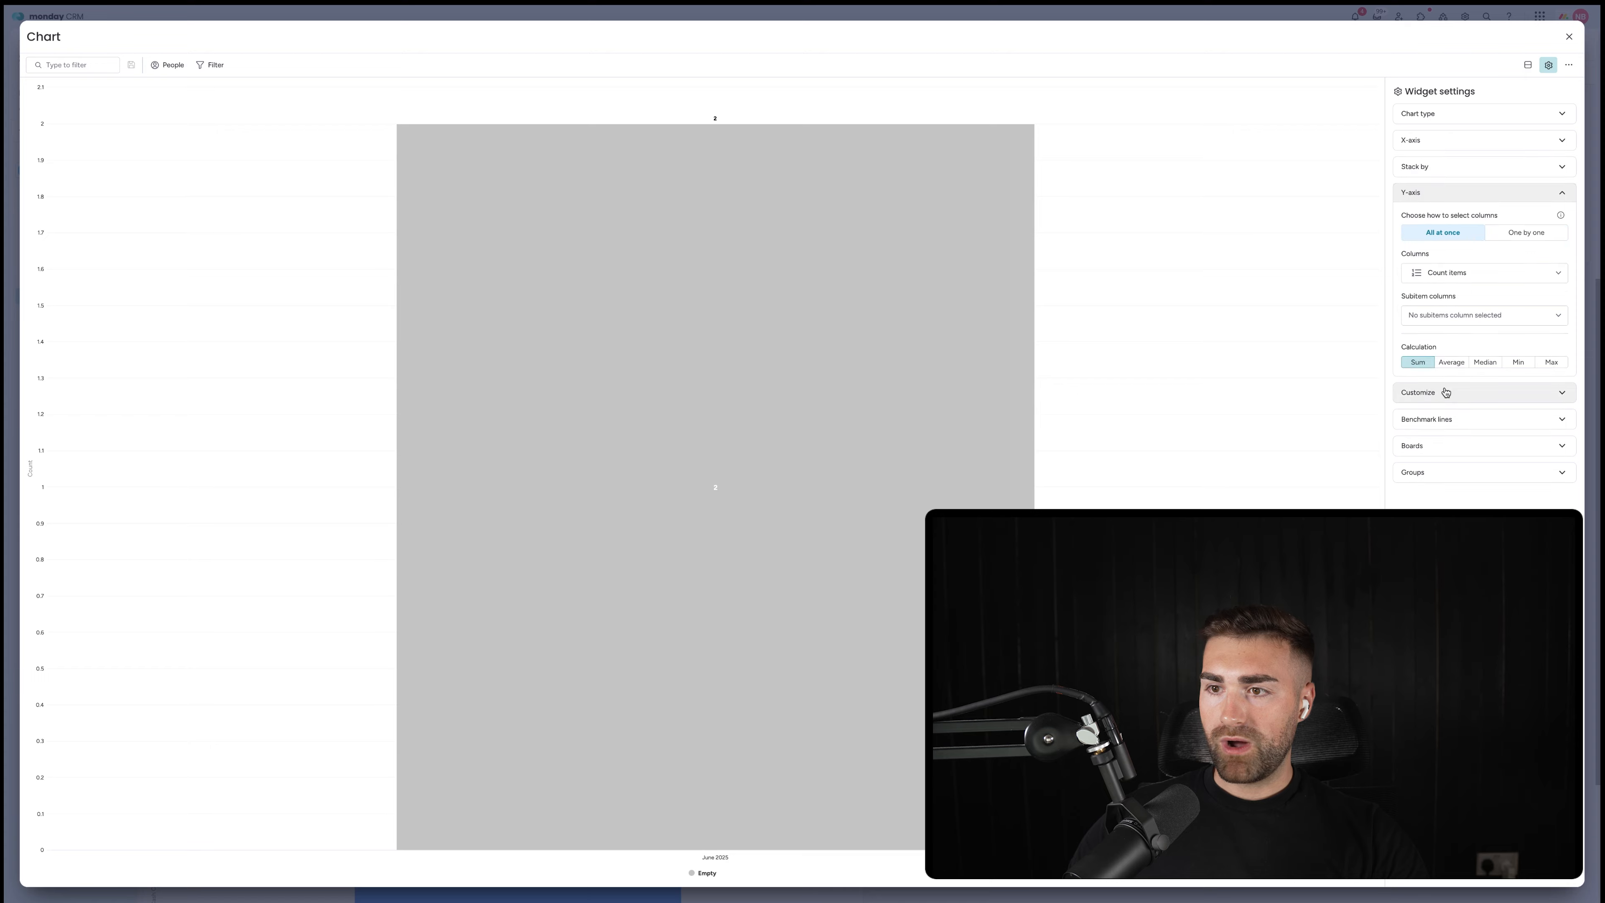
left_click(1453, 286)
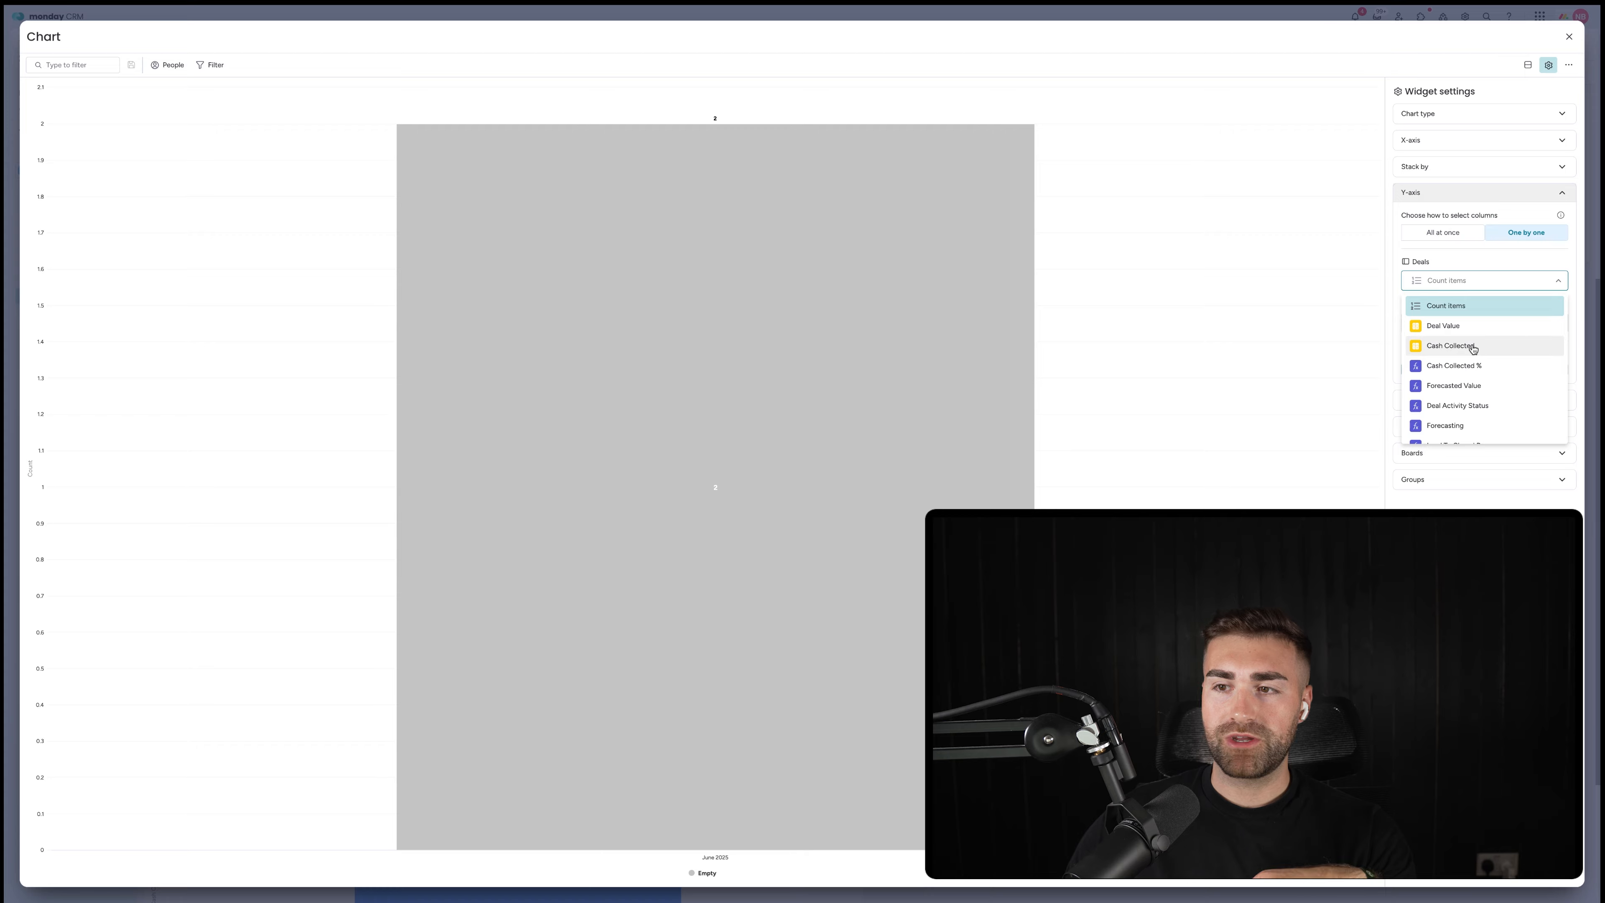
left_click(1469, 327)
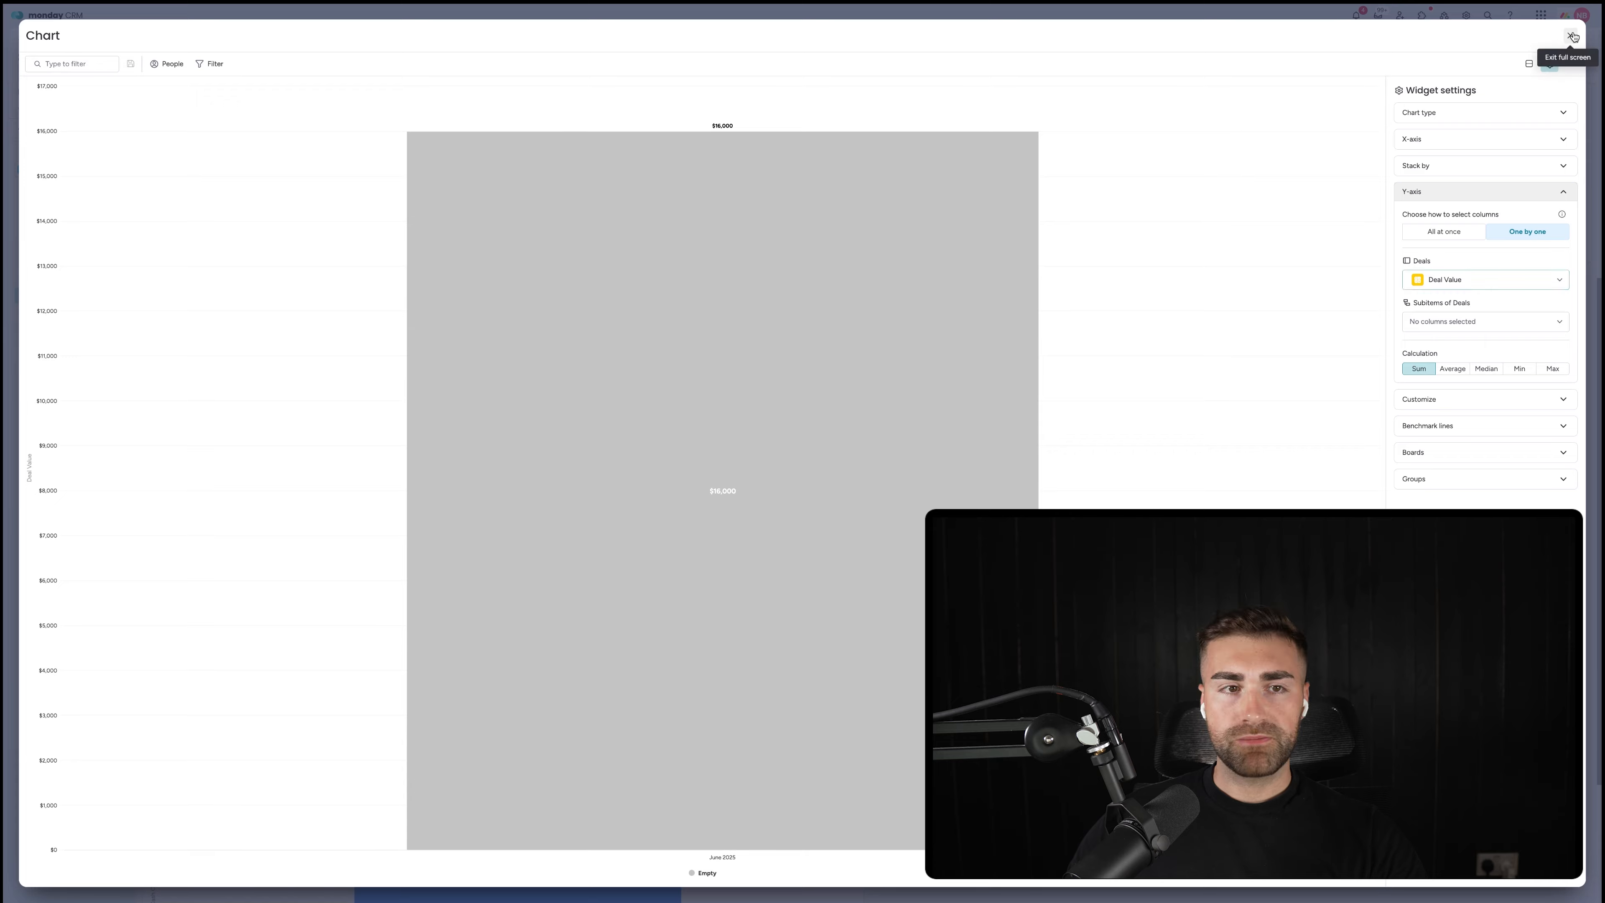
left_click(1572, 36)
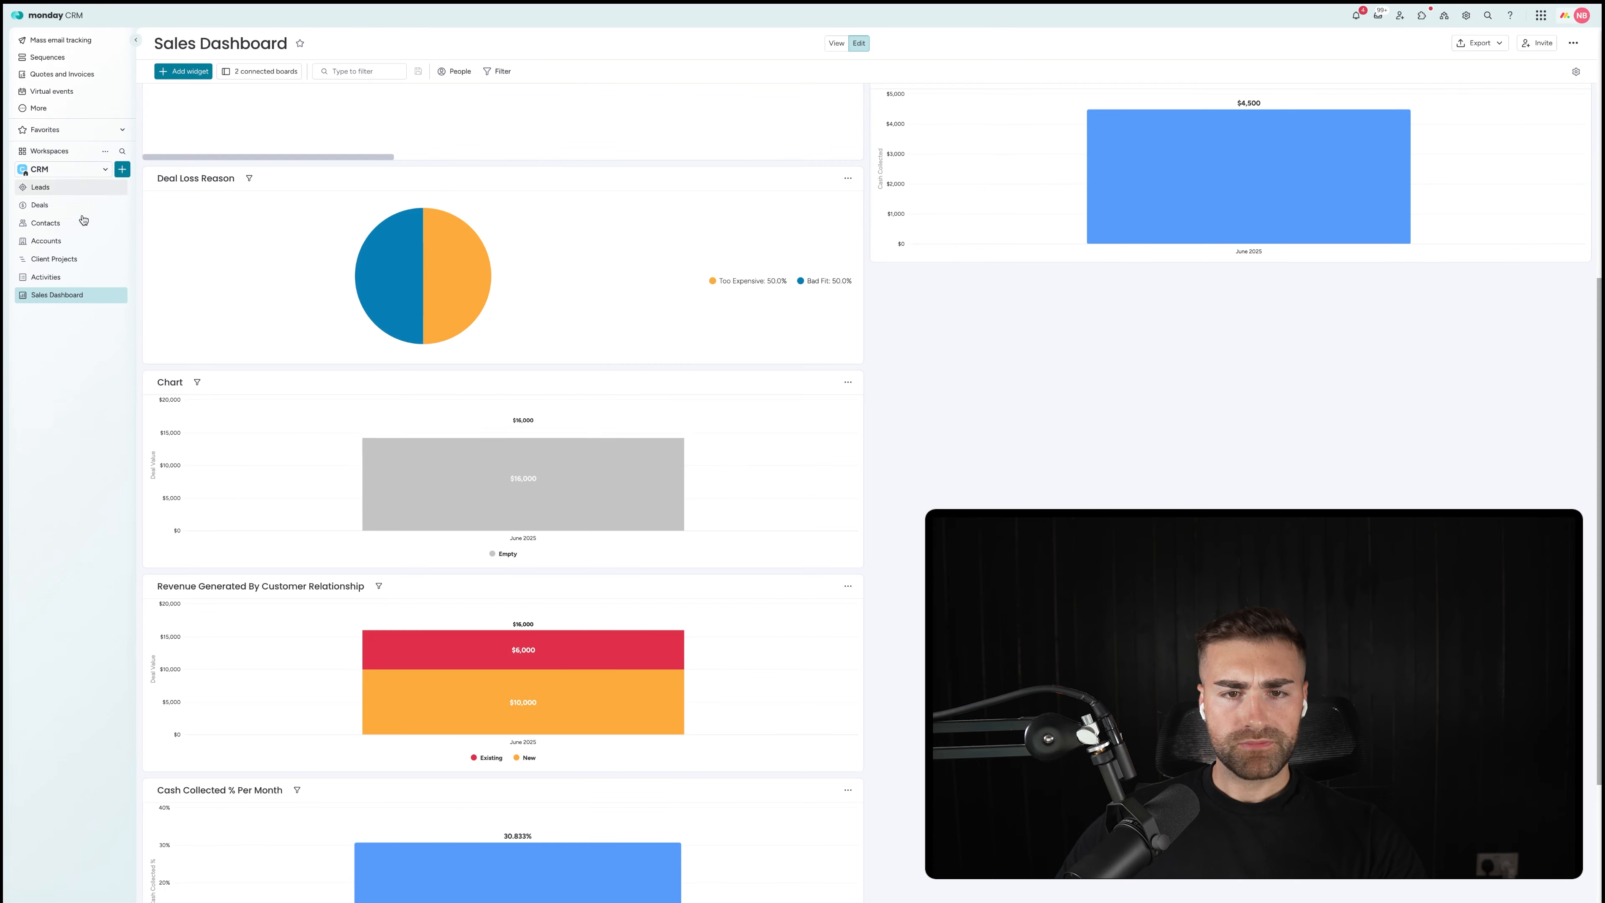
Step: In the Closed Won deals, set Lead Source to YouTube for CRM Crew and Facebook for DocuGen Demo (copy), and return to the Sales Dashboard chart
left_click(35, 208)
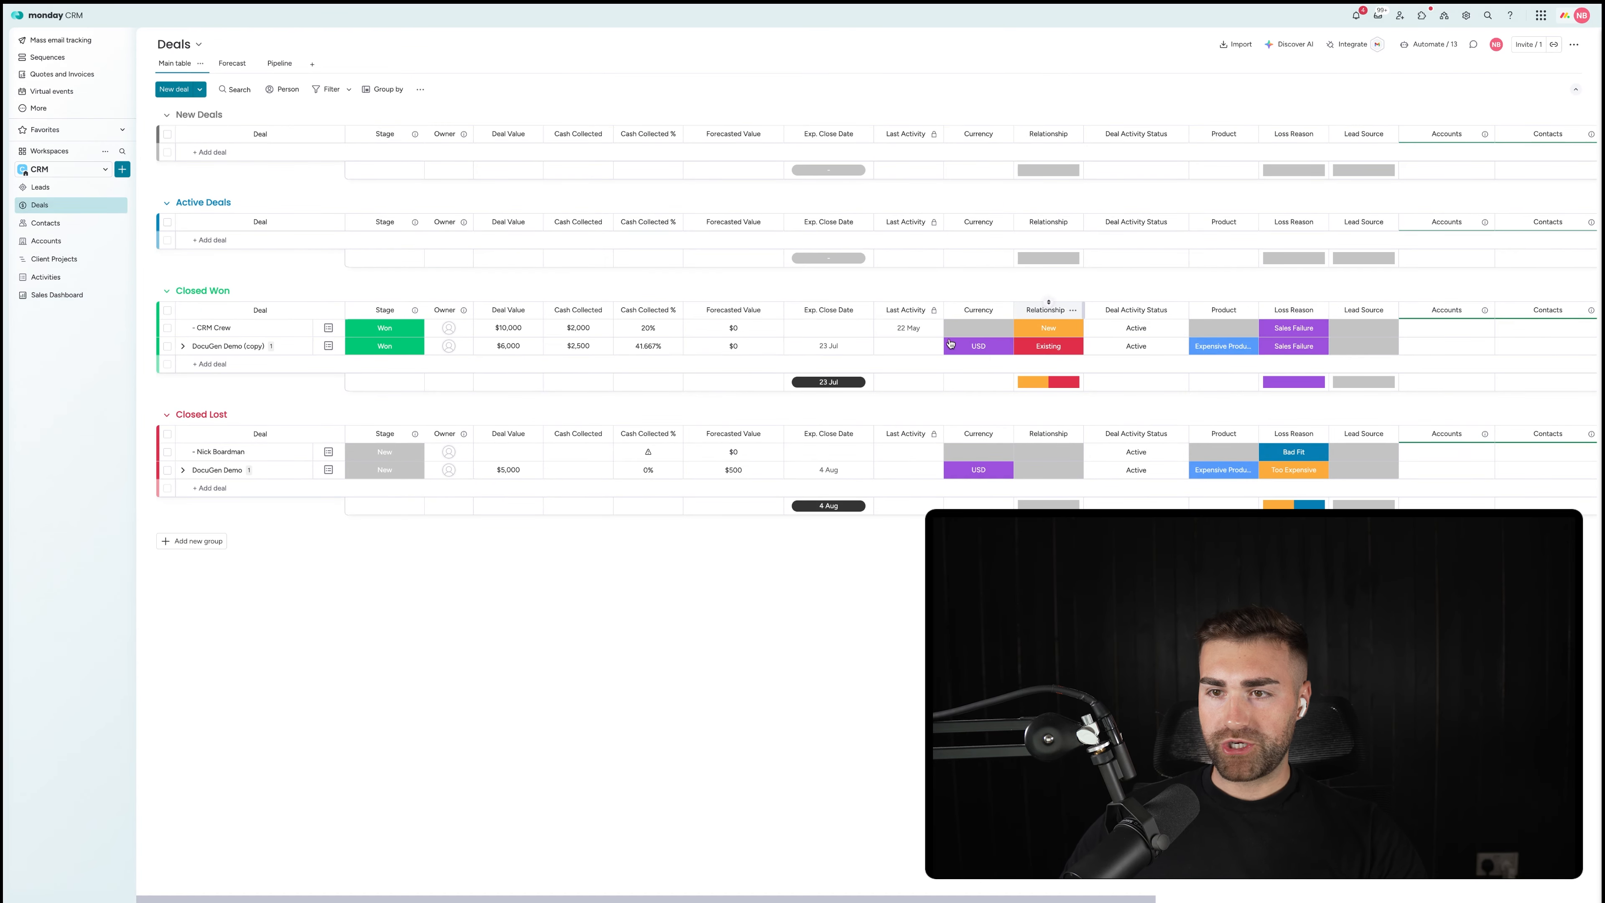
left_click(1340, 331)
left_click(1363, 379)
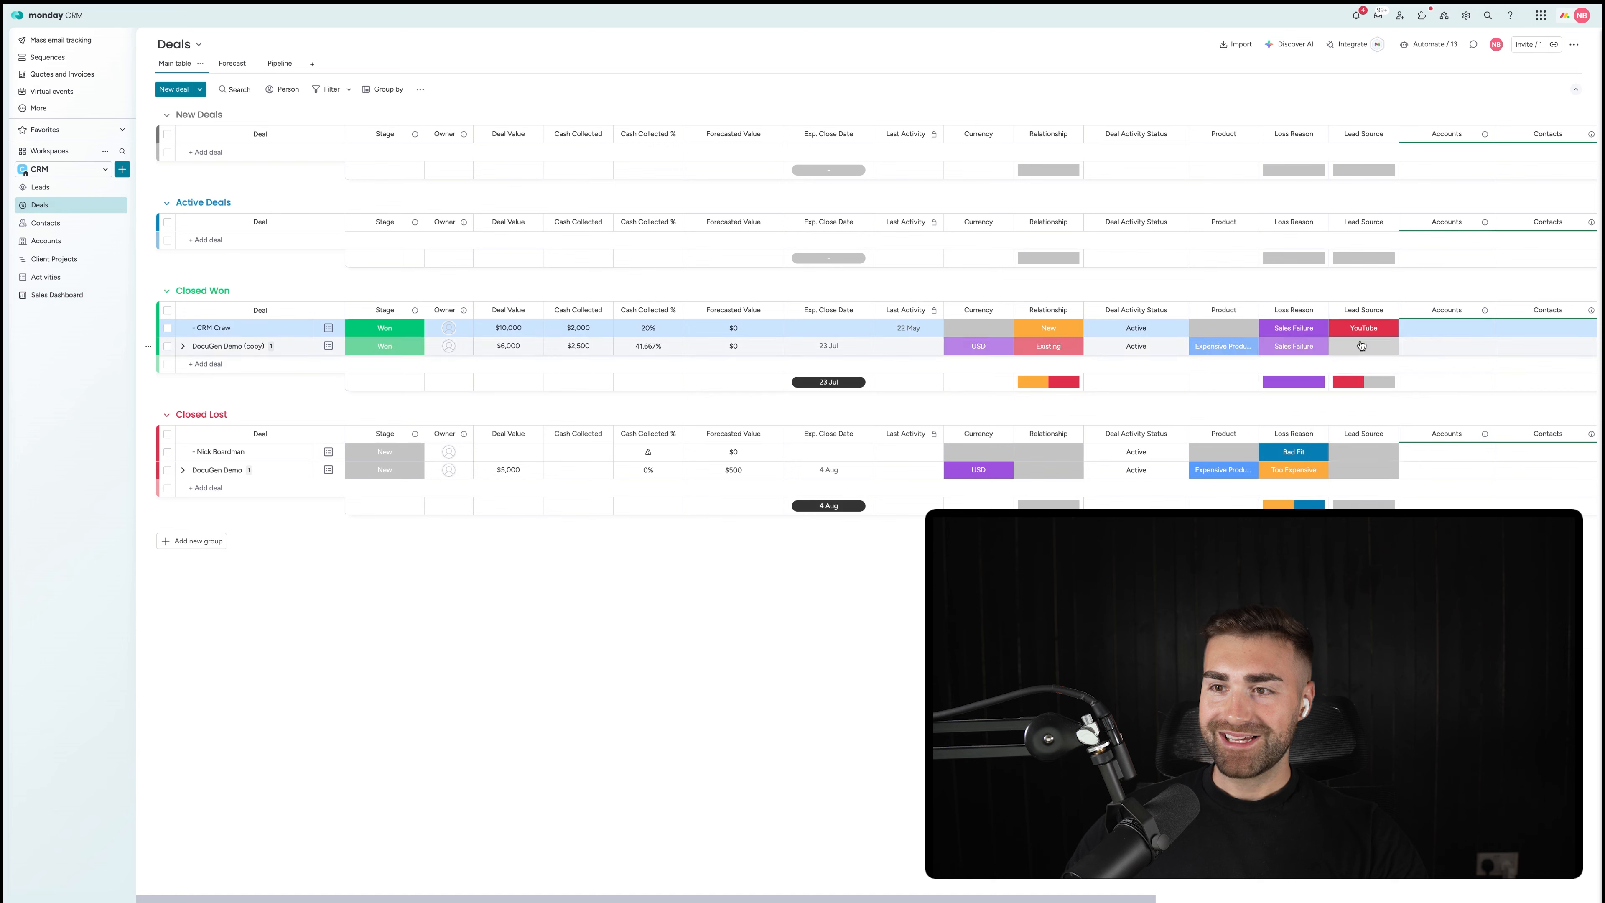
left_click(1363, 346)
left_click(1364, 436)
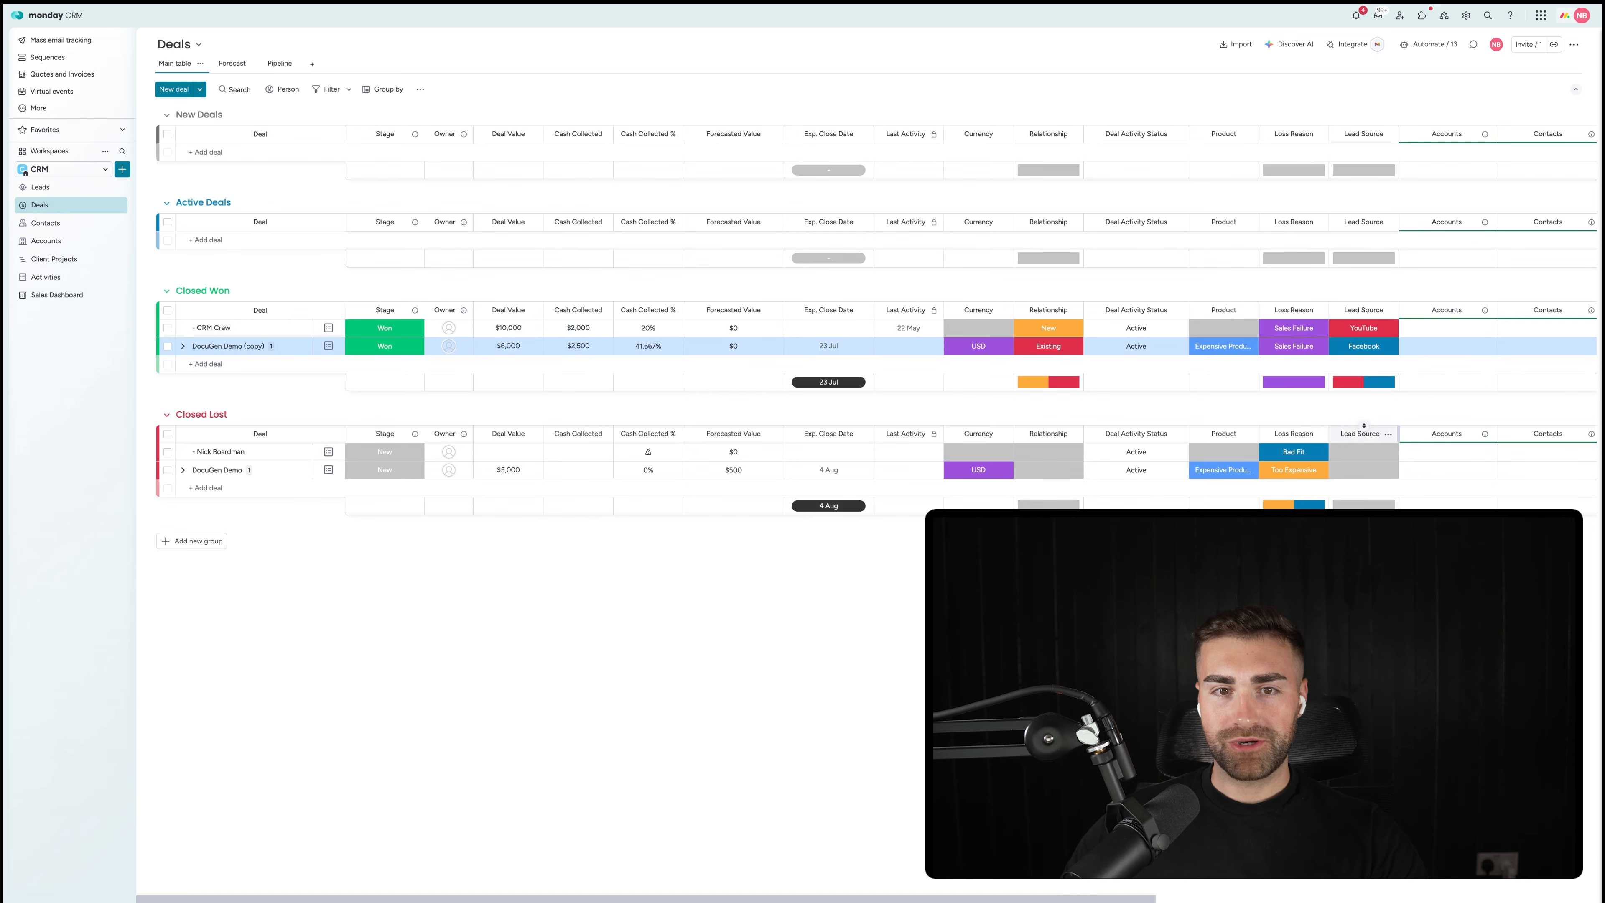
left_click(41, 297)
scroll(509, 443, "down", 6)
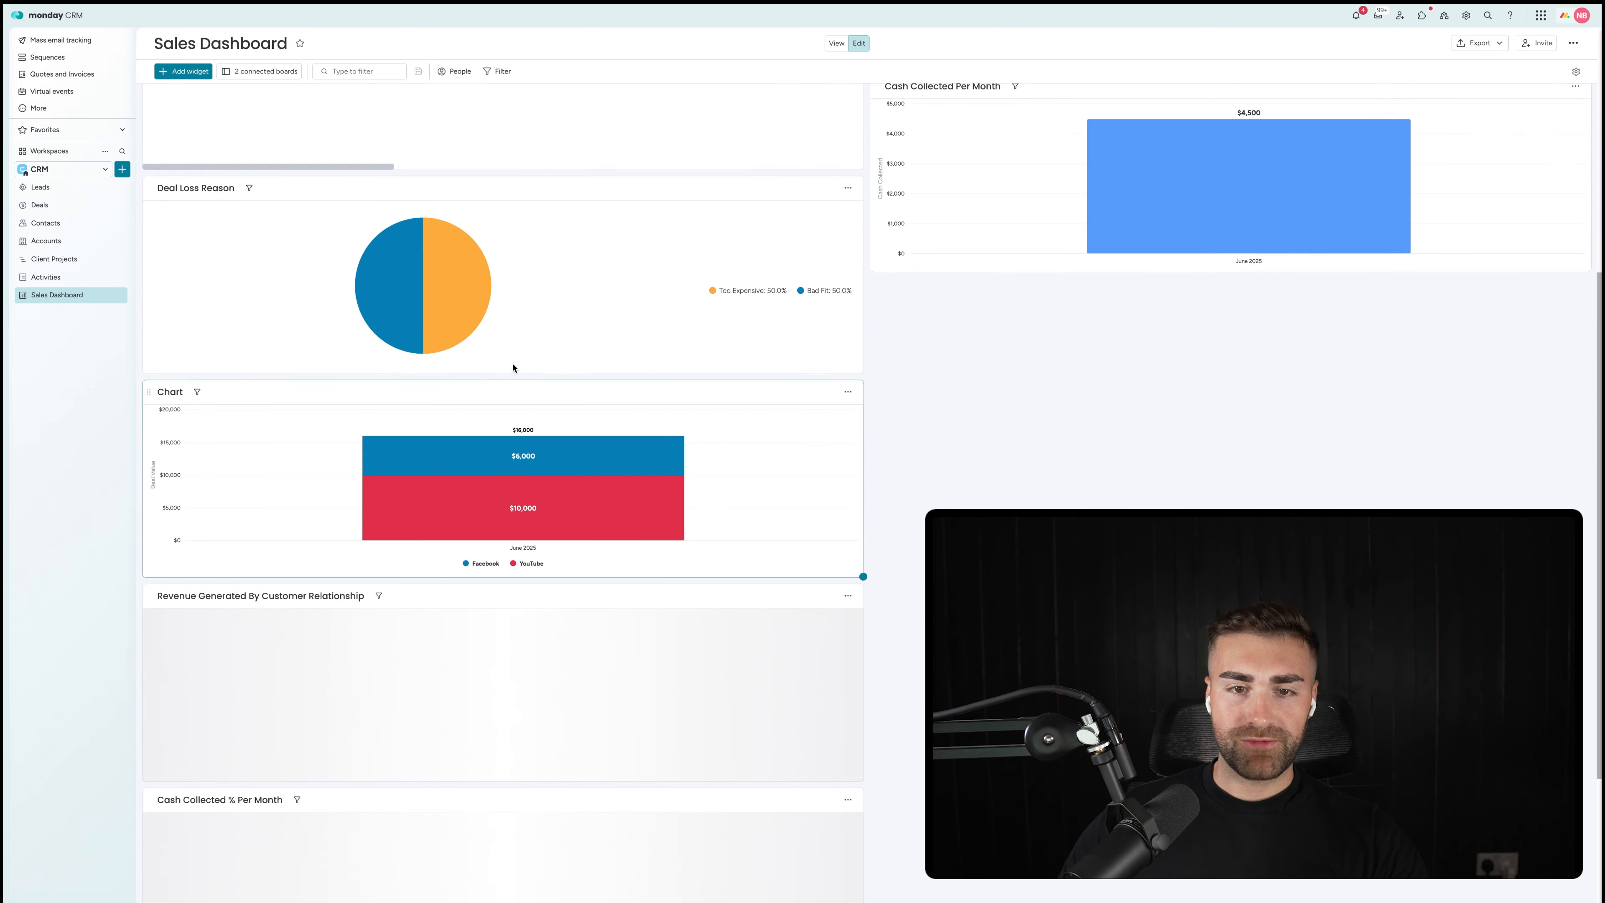
mouse_move(496, 514)
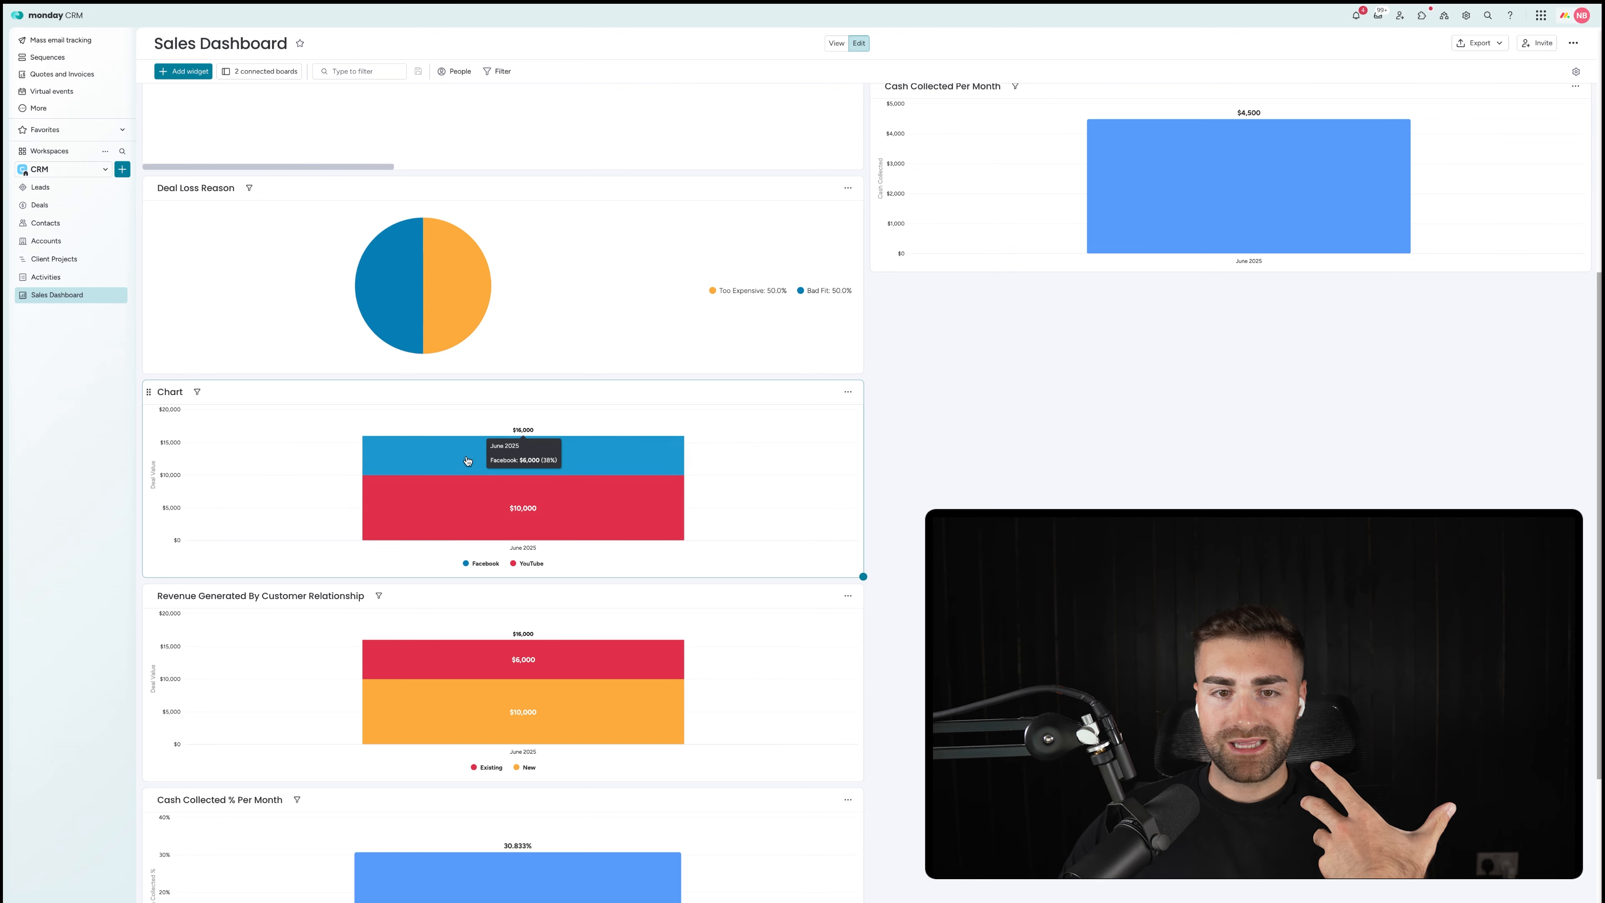
Step: Switch the lead source chart's Y-axis to the Deals board's Cash Collected column
left_click(848, 392)
left_click(874, 432)
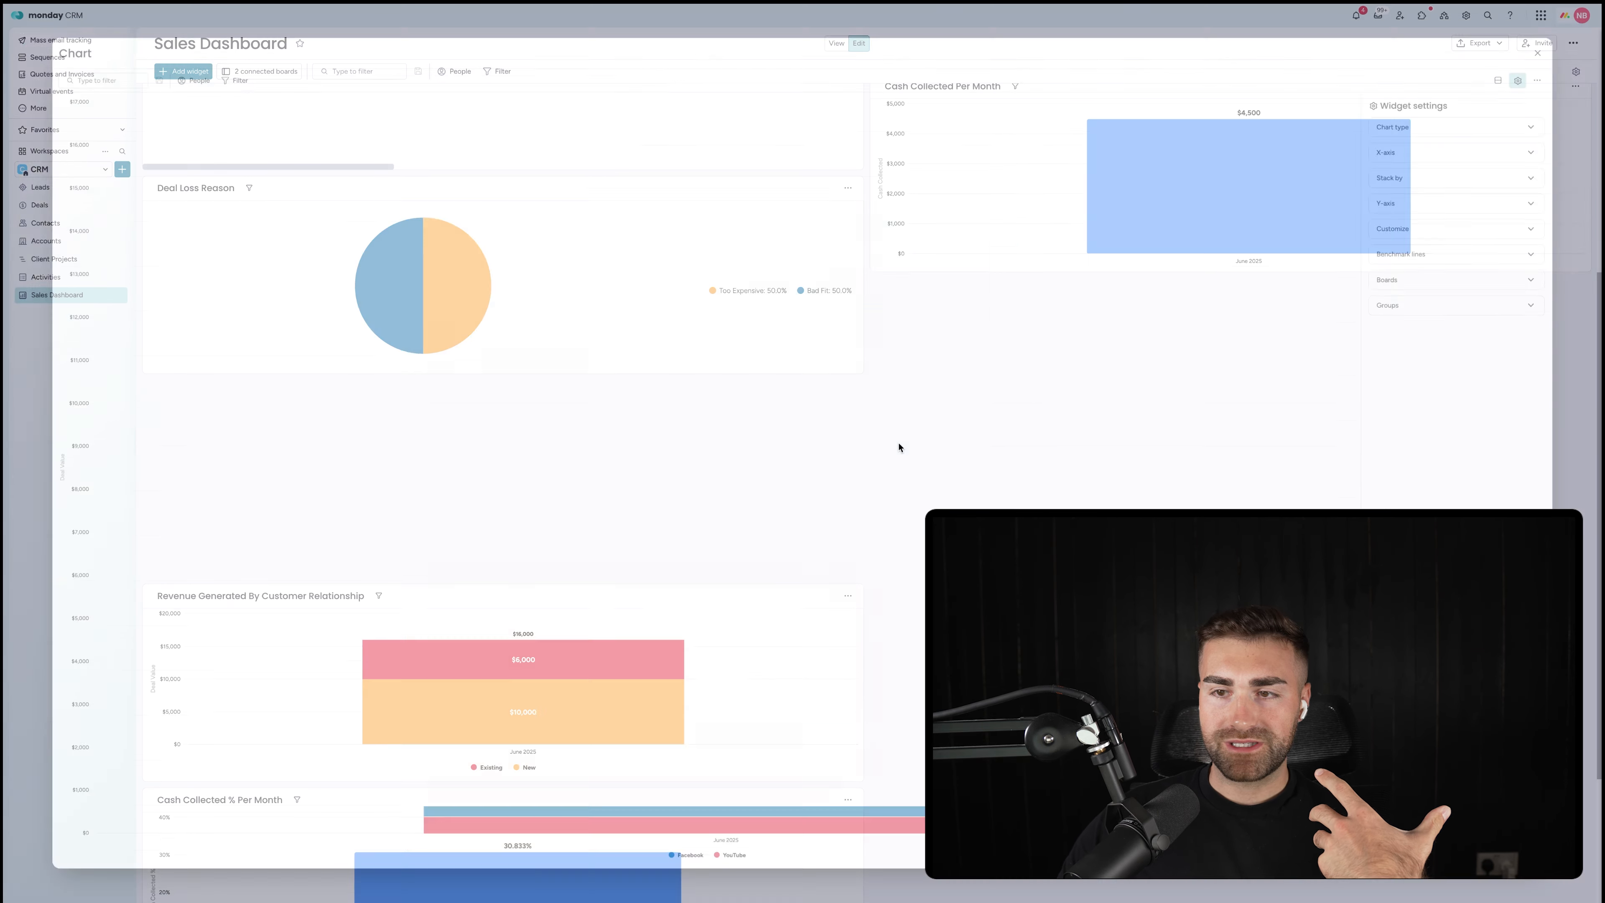
left_click(1447, 140)
left_click(1444, 142)
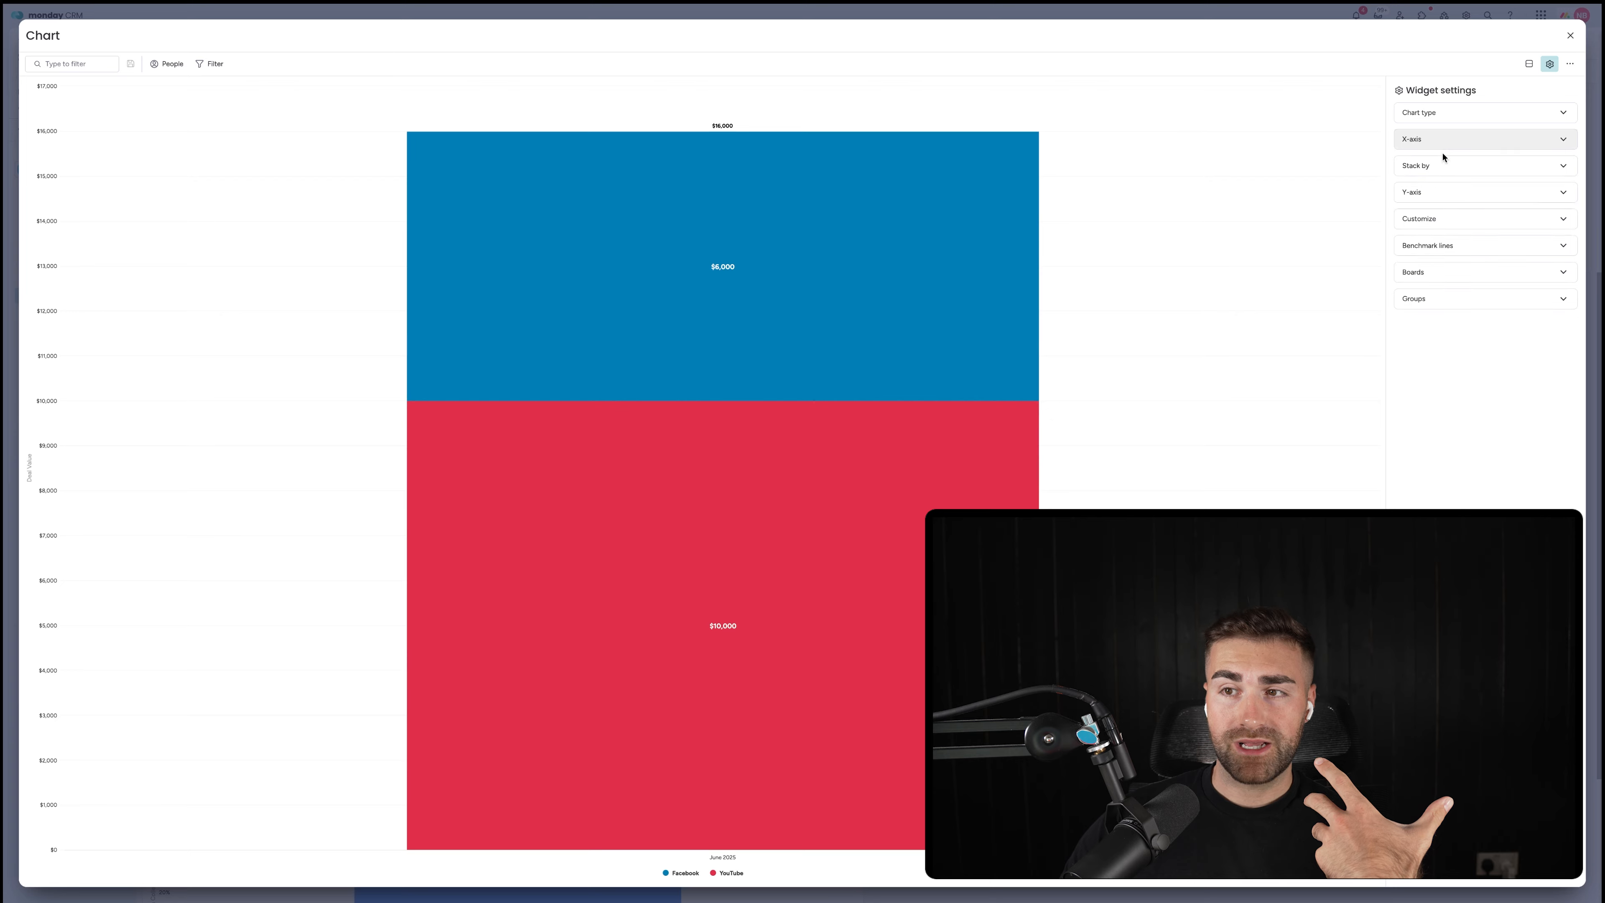
left_click(1444, 192)
left_click(1463, 282)
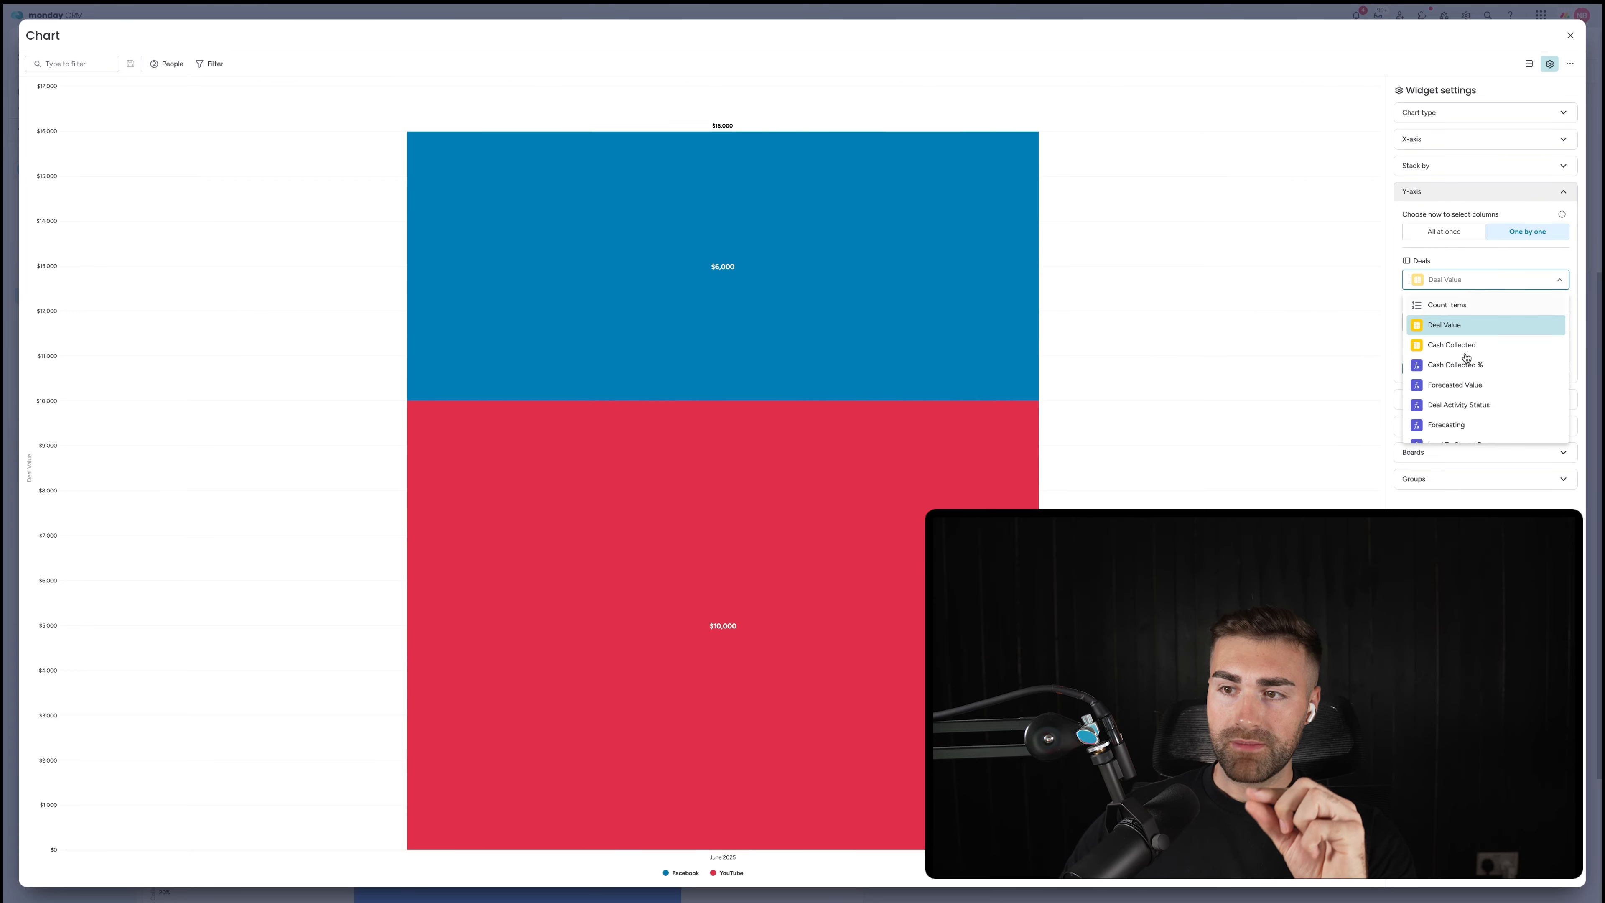
left_click(1457, 357)
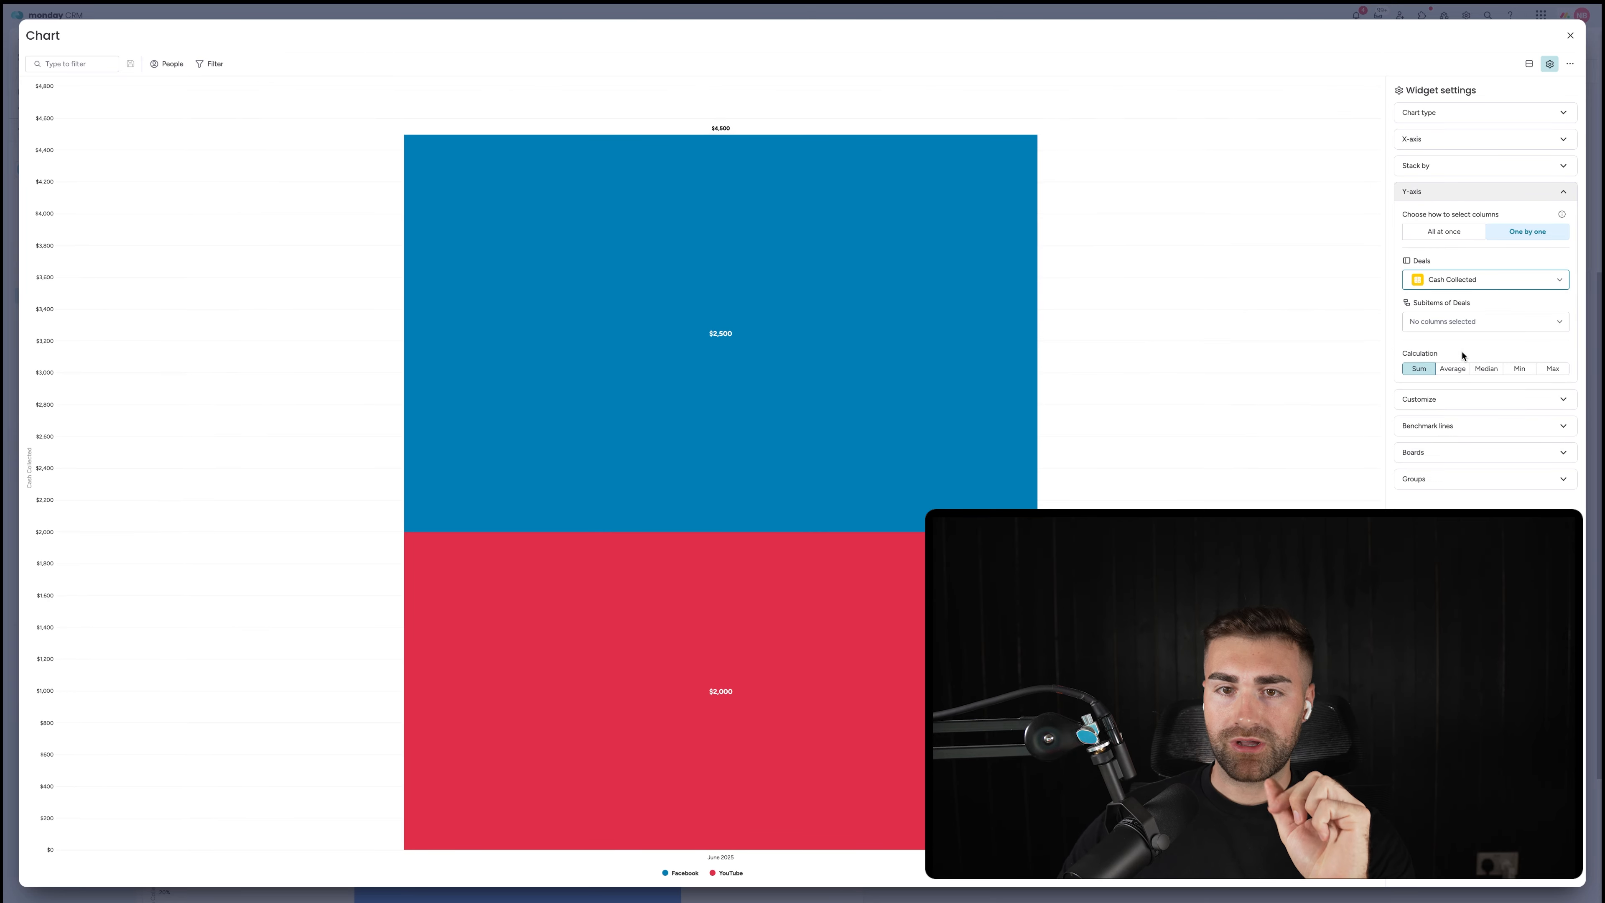
left_click(1571, 35)
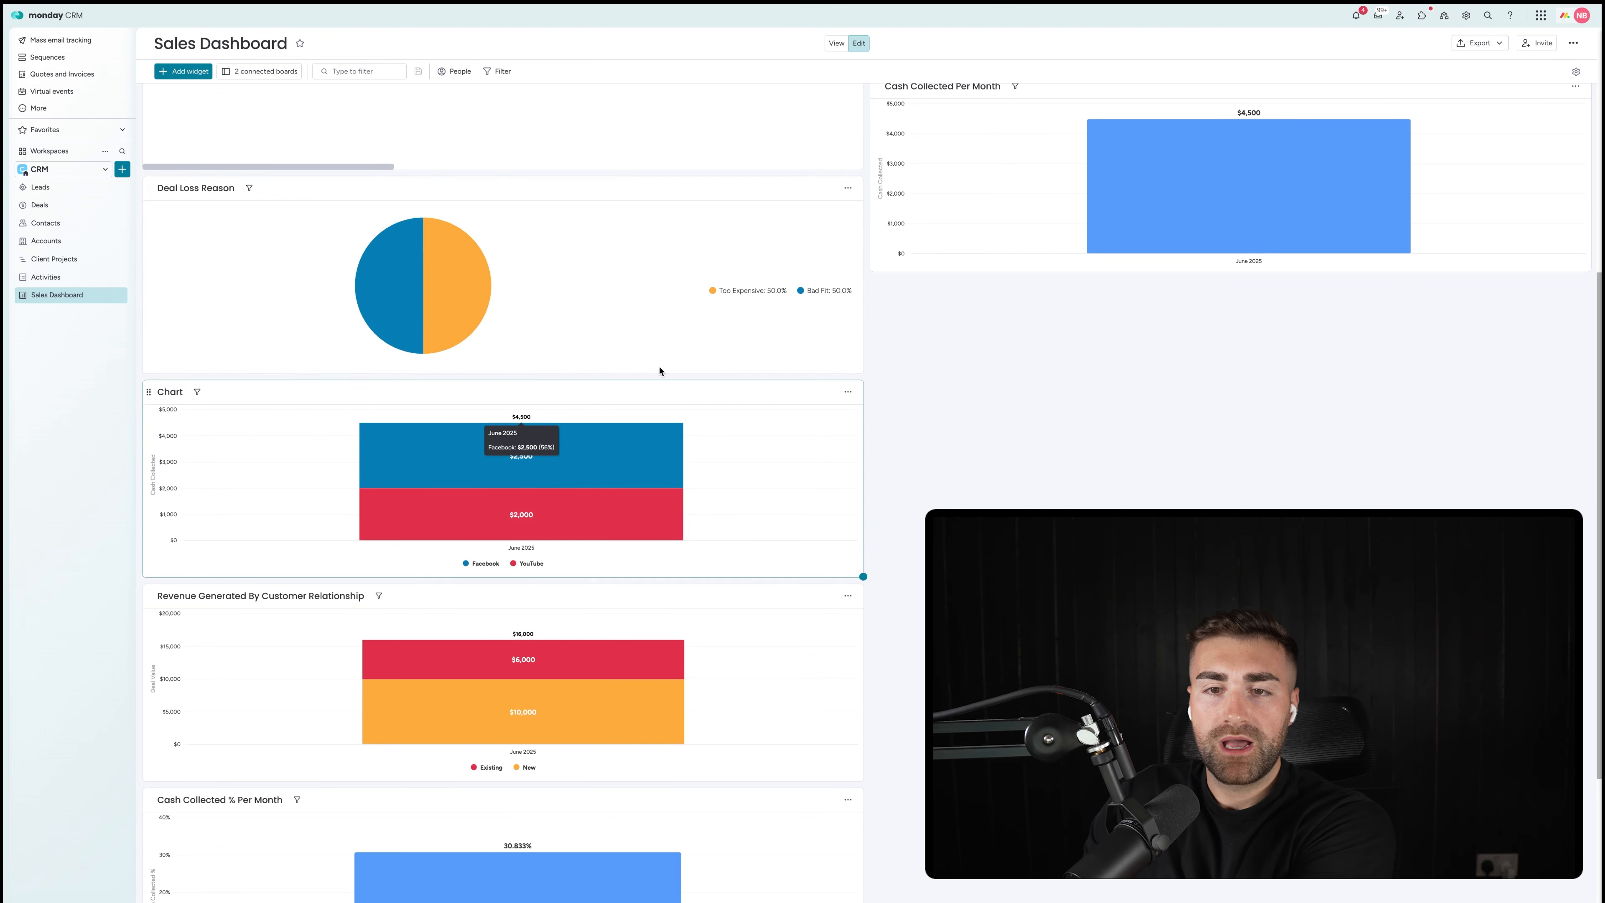
Step: Return the lead source chart's Y-axis to the Deal Value column and close its settings
left_click(849, 391)
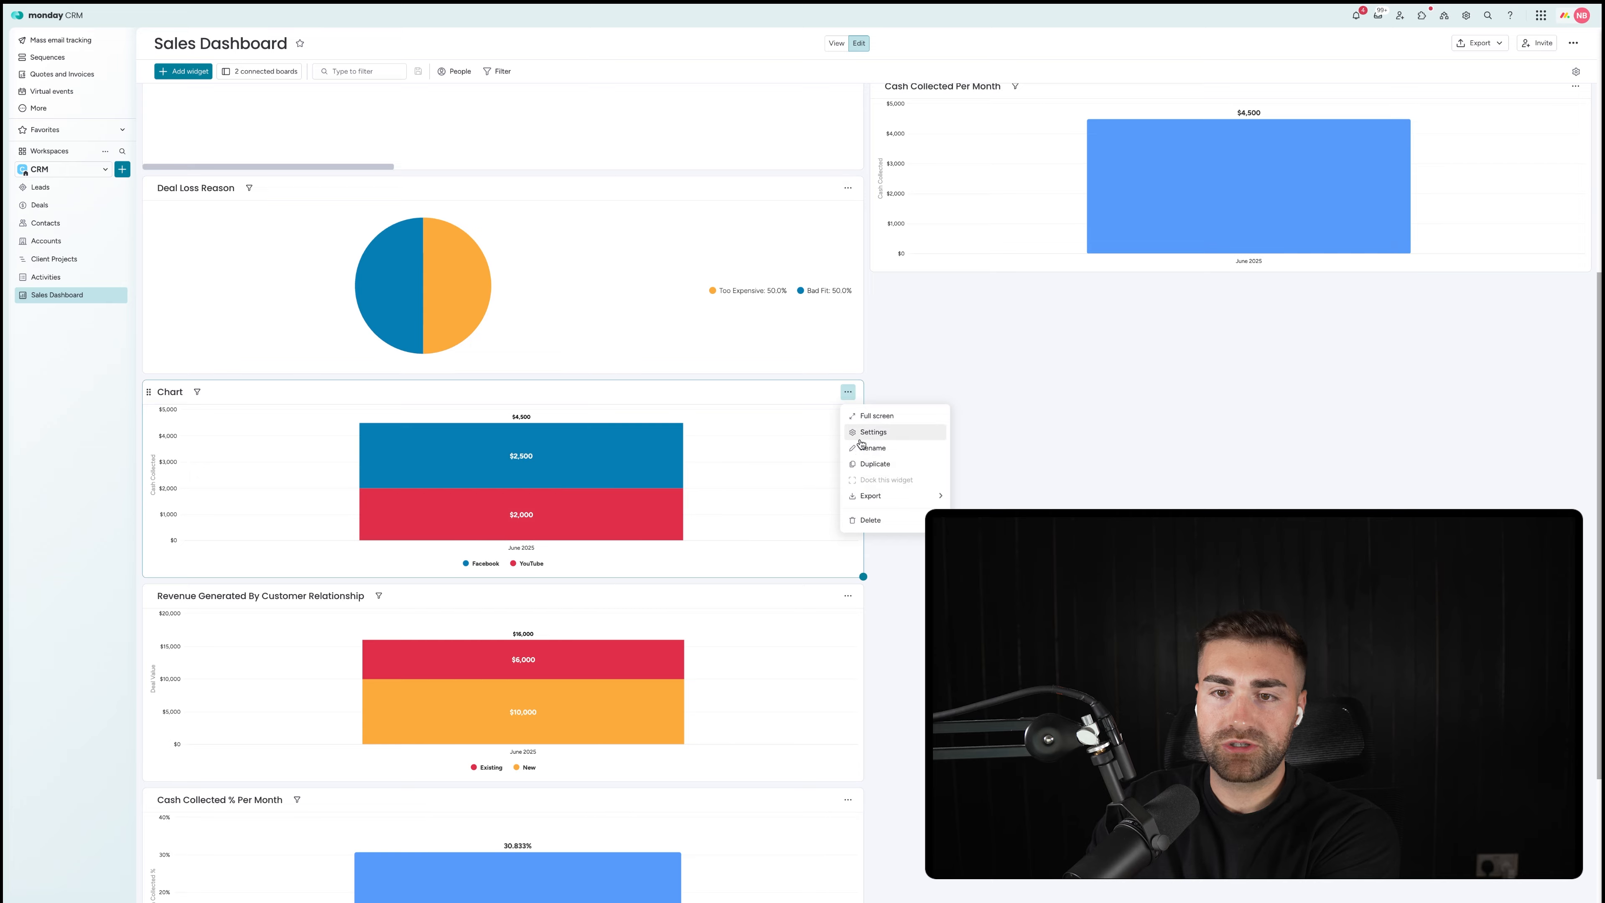
left_click(860, 435)
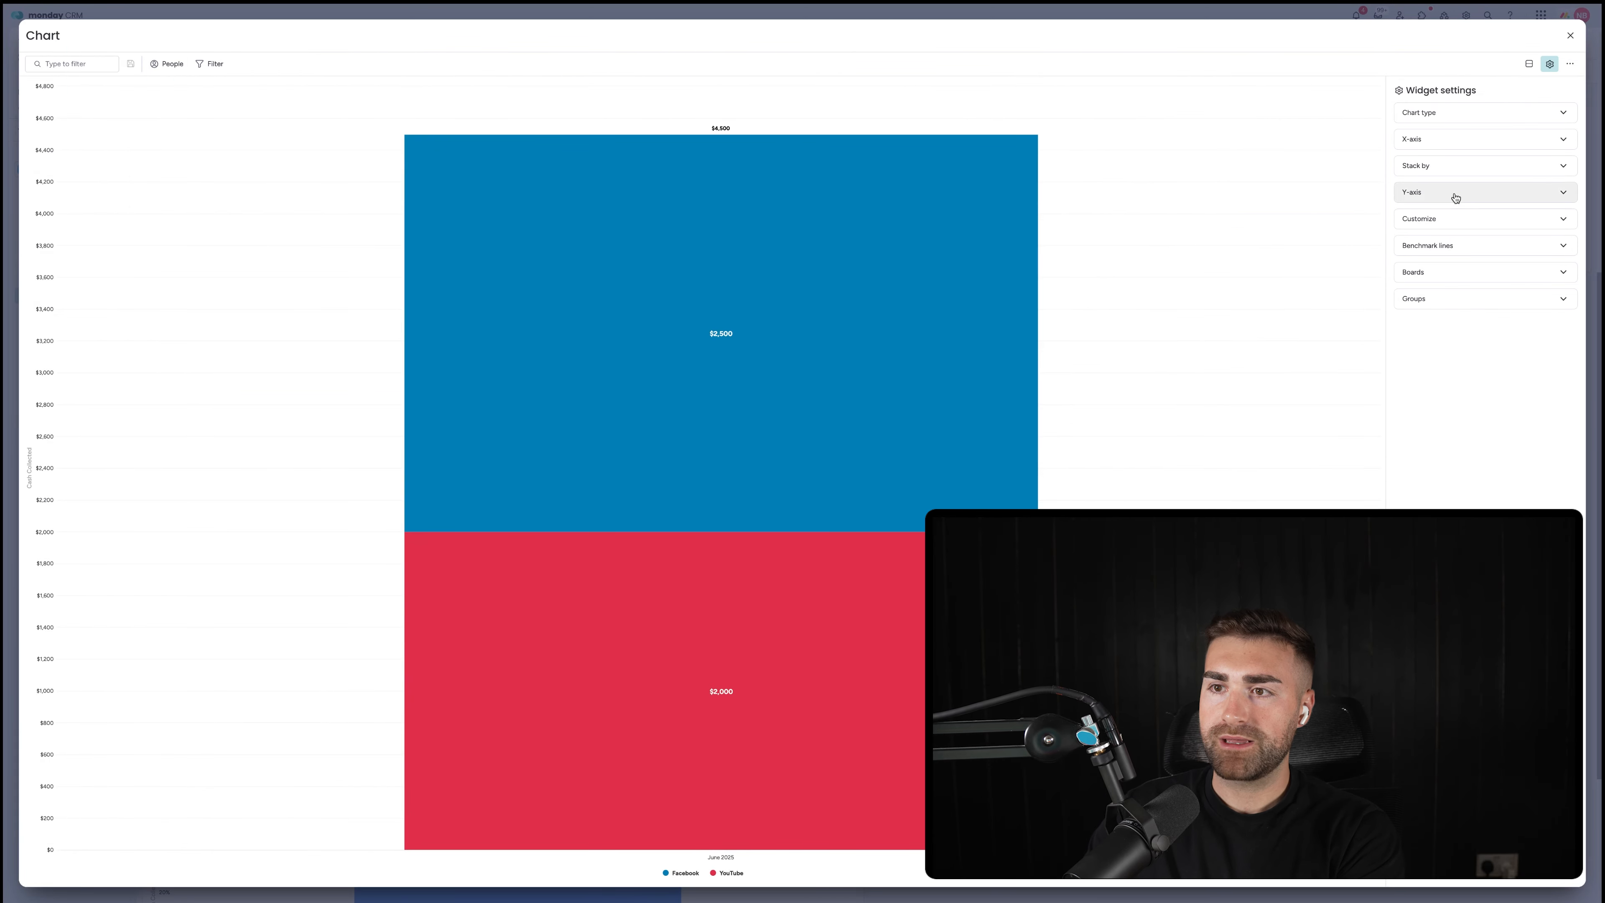
left_click(1456, 198)
left_click(1464, 280)
left_click(1461, 319)
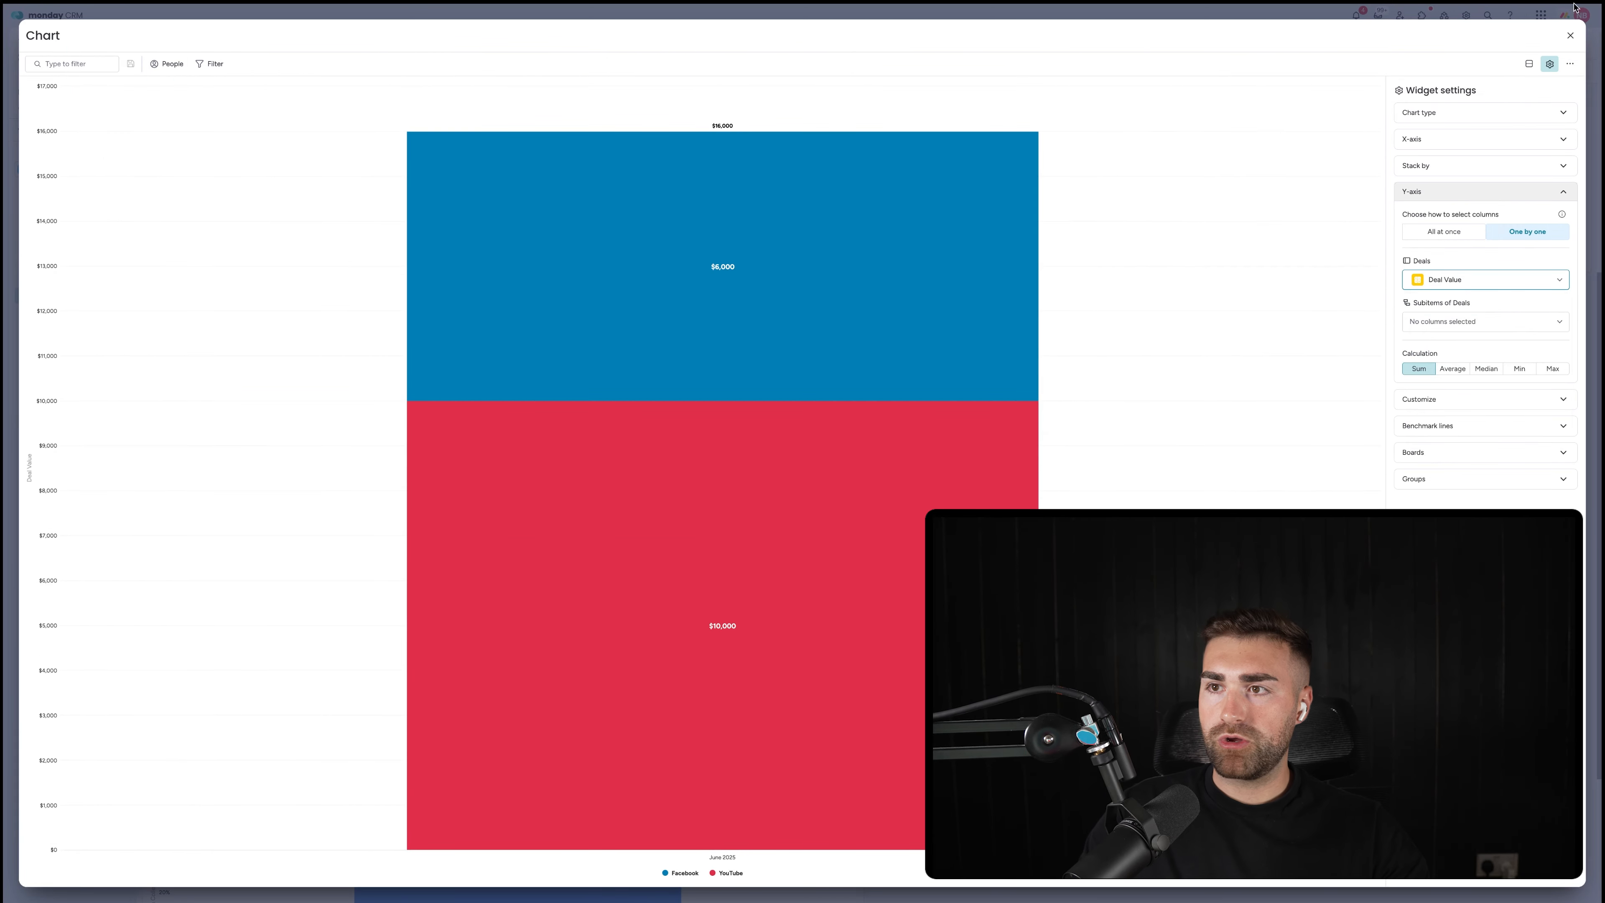
left_click(1571, 35)
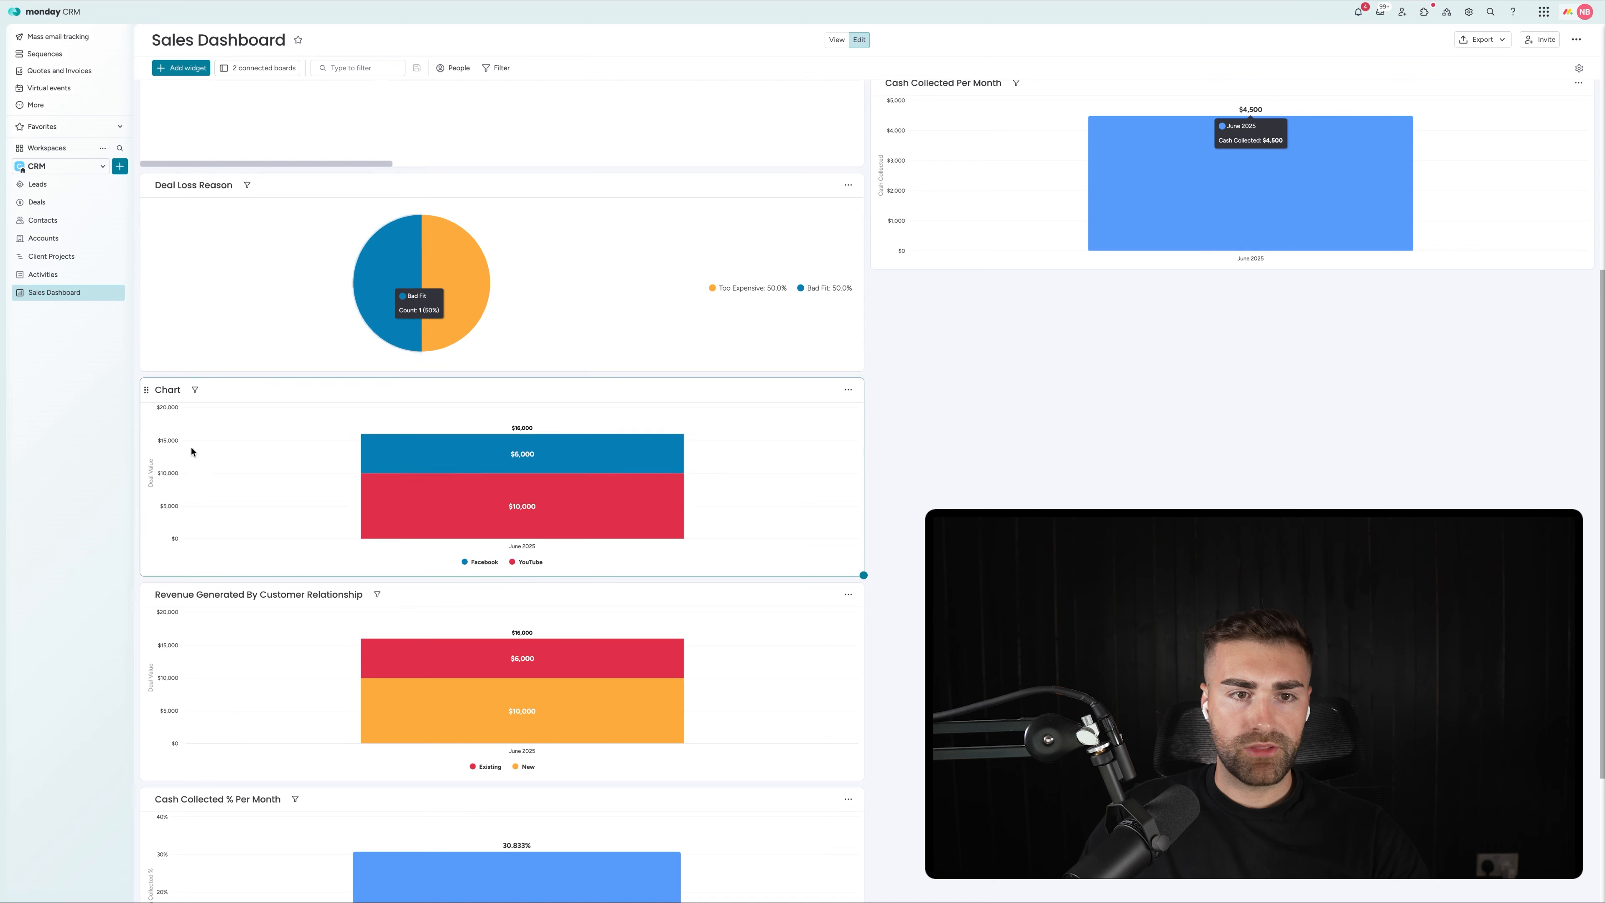
Step: Rename the lead source chart widget to Revenue Per Lead Source Per Month
left_click(164, 389)
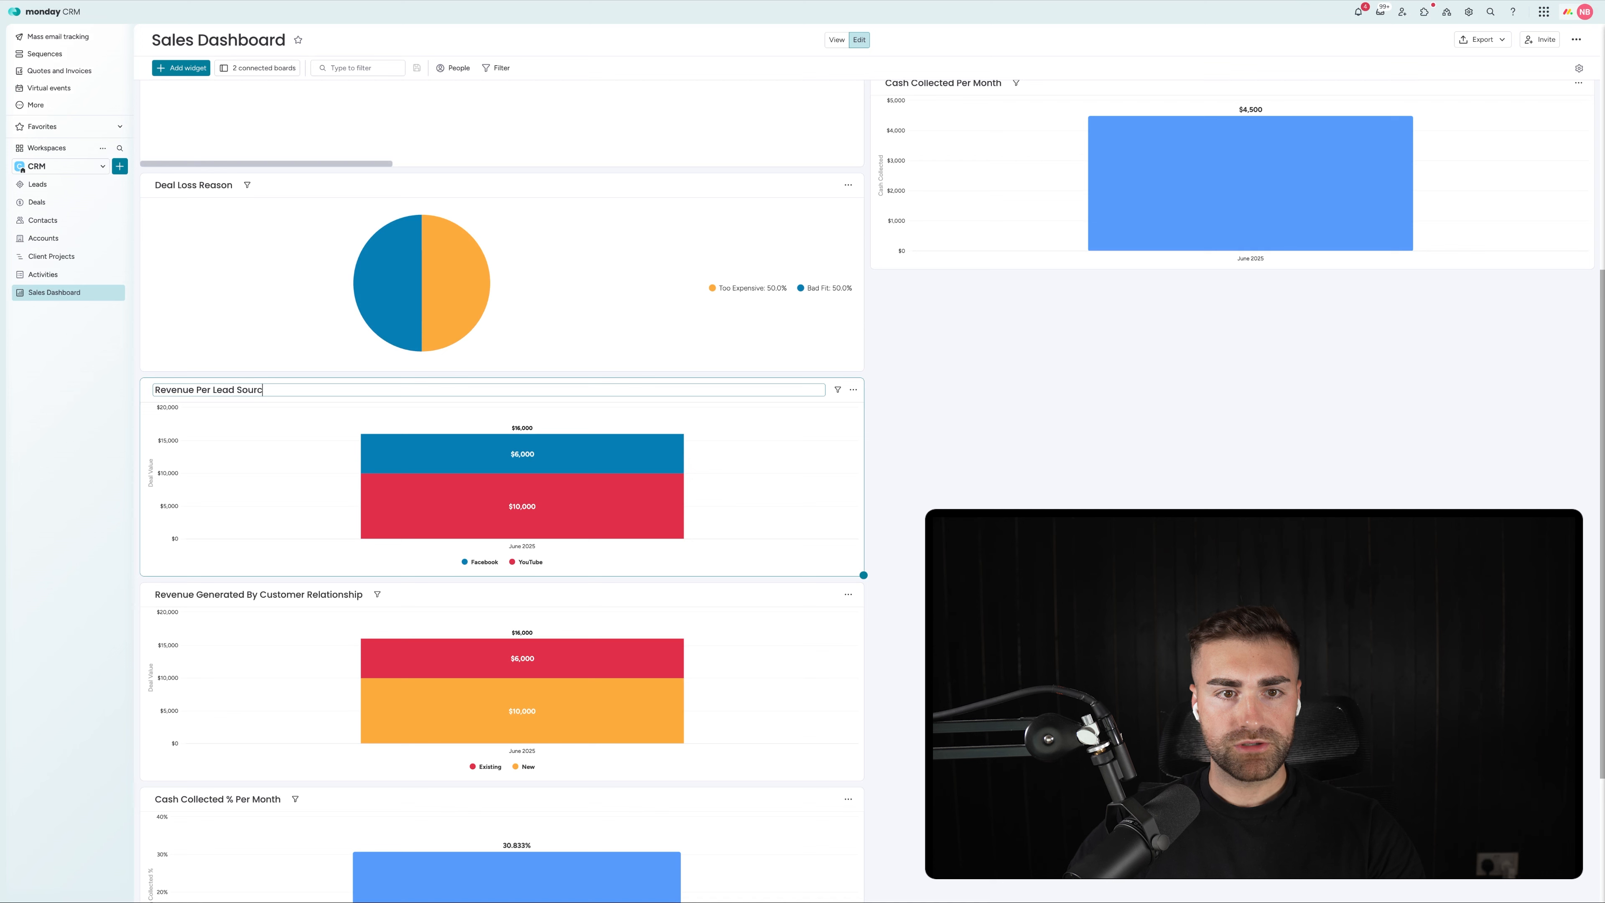
left_click(1175, 432)
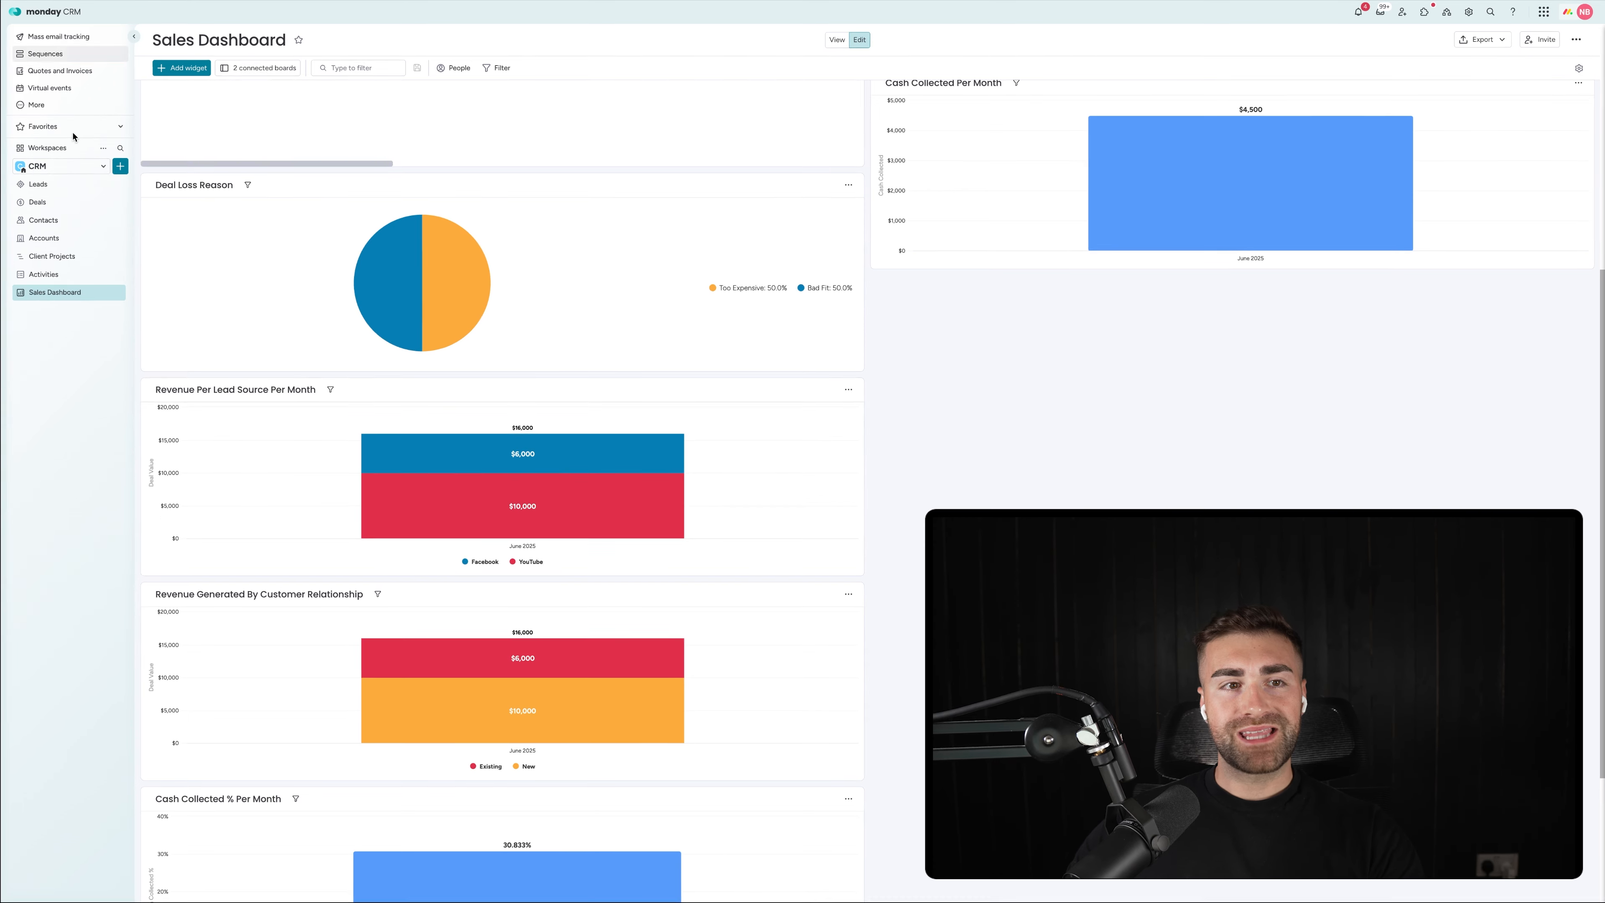
Step: In the Deals board's Closed Won group, set Product to Expensive Product for CRM Crew and Cheap Product for DocuGen Demo (copy)
left_click(37, 202)
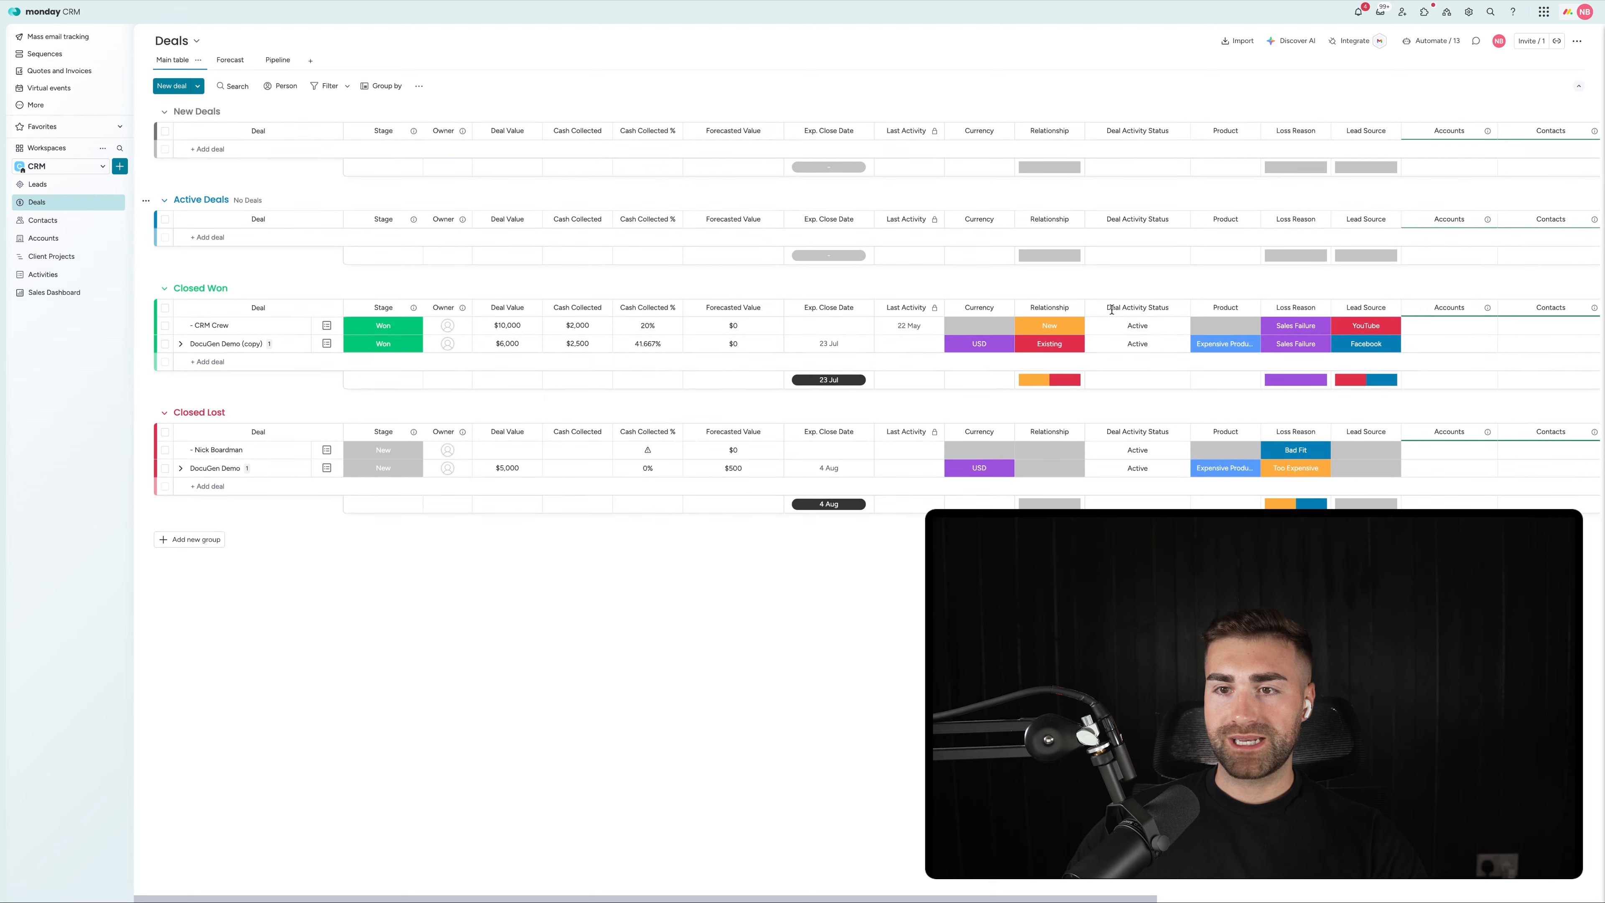
left_click(1236, 327)
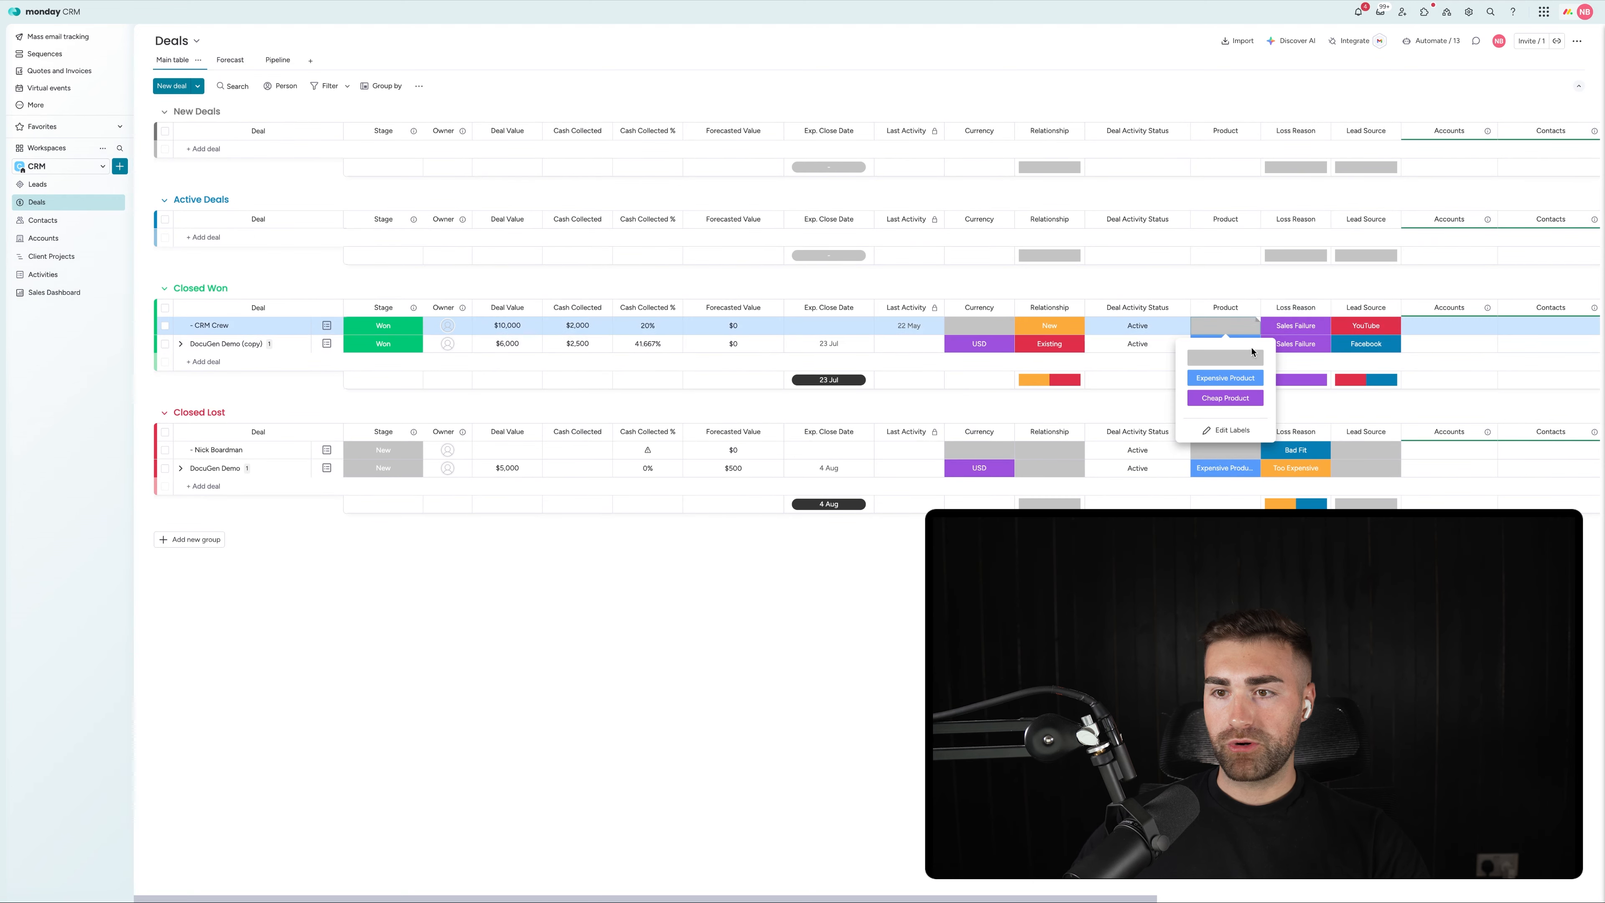
left_click(1210, 399)
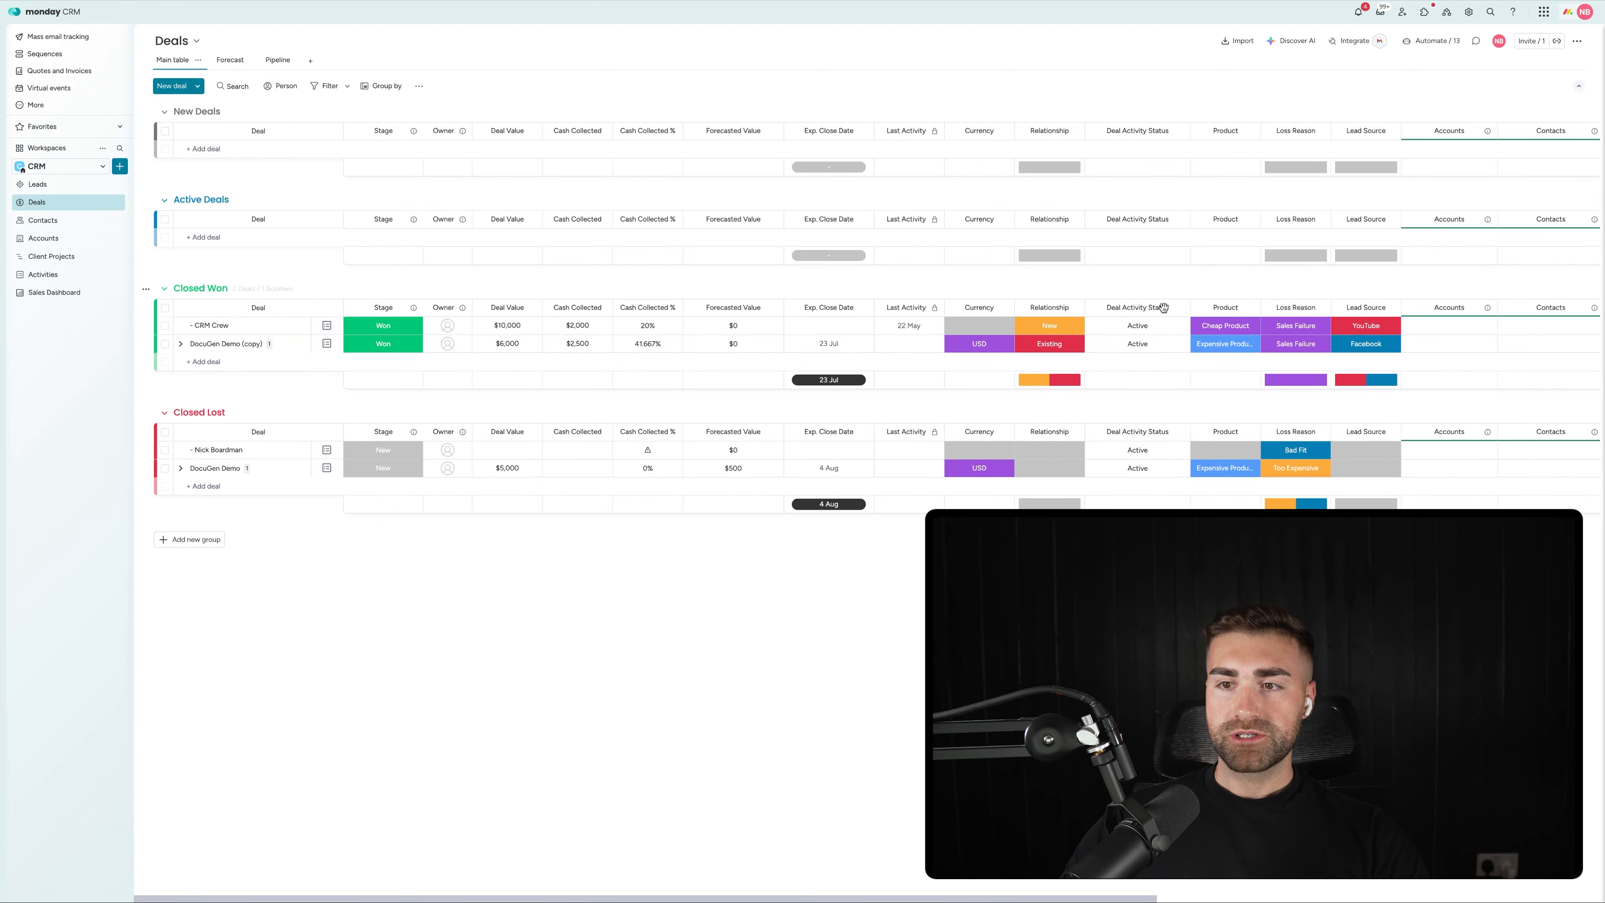
left_click(1217, 326)
left_click(1206, 383)
left_click(1224, 345)
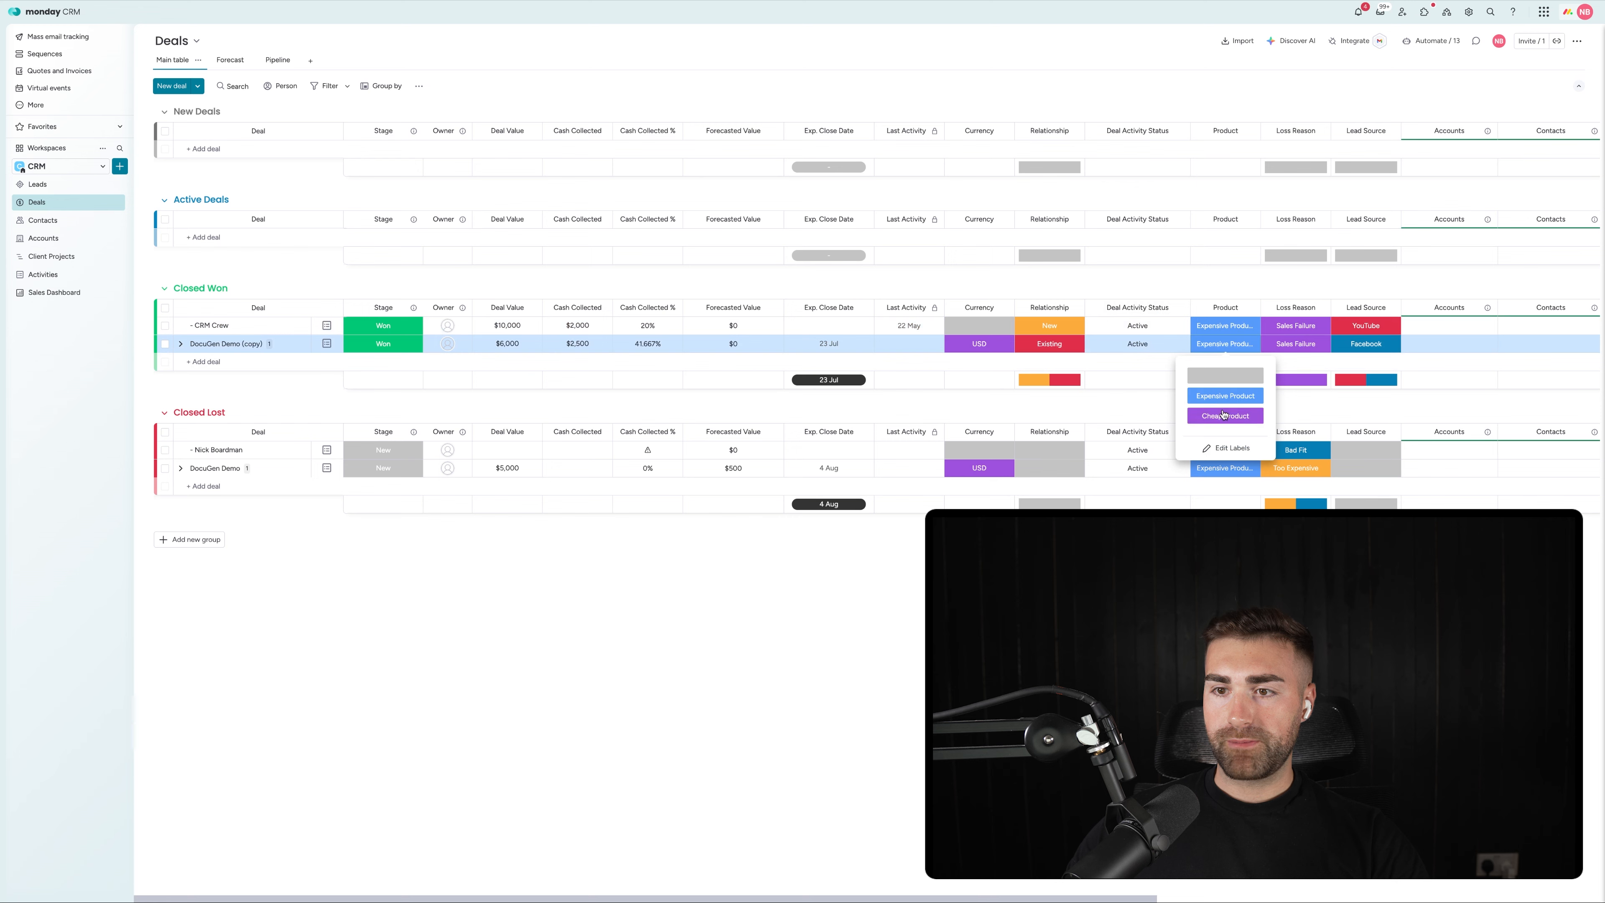
left_click(1210, 415)
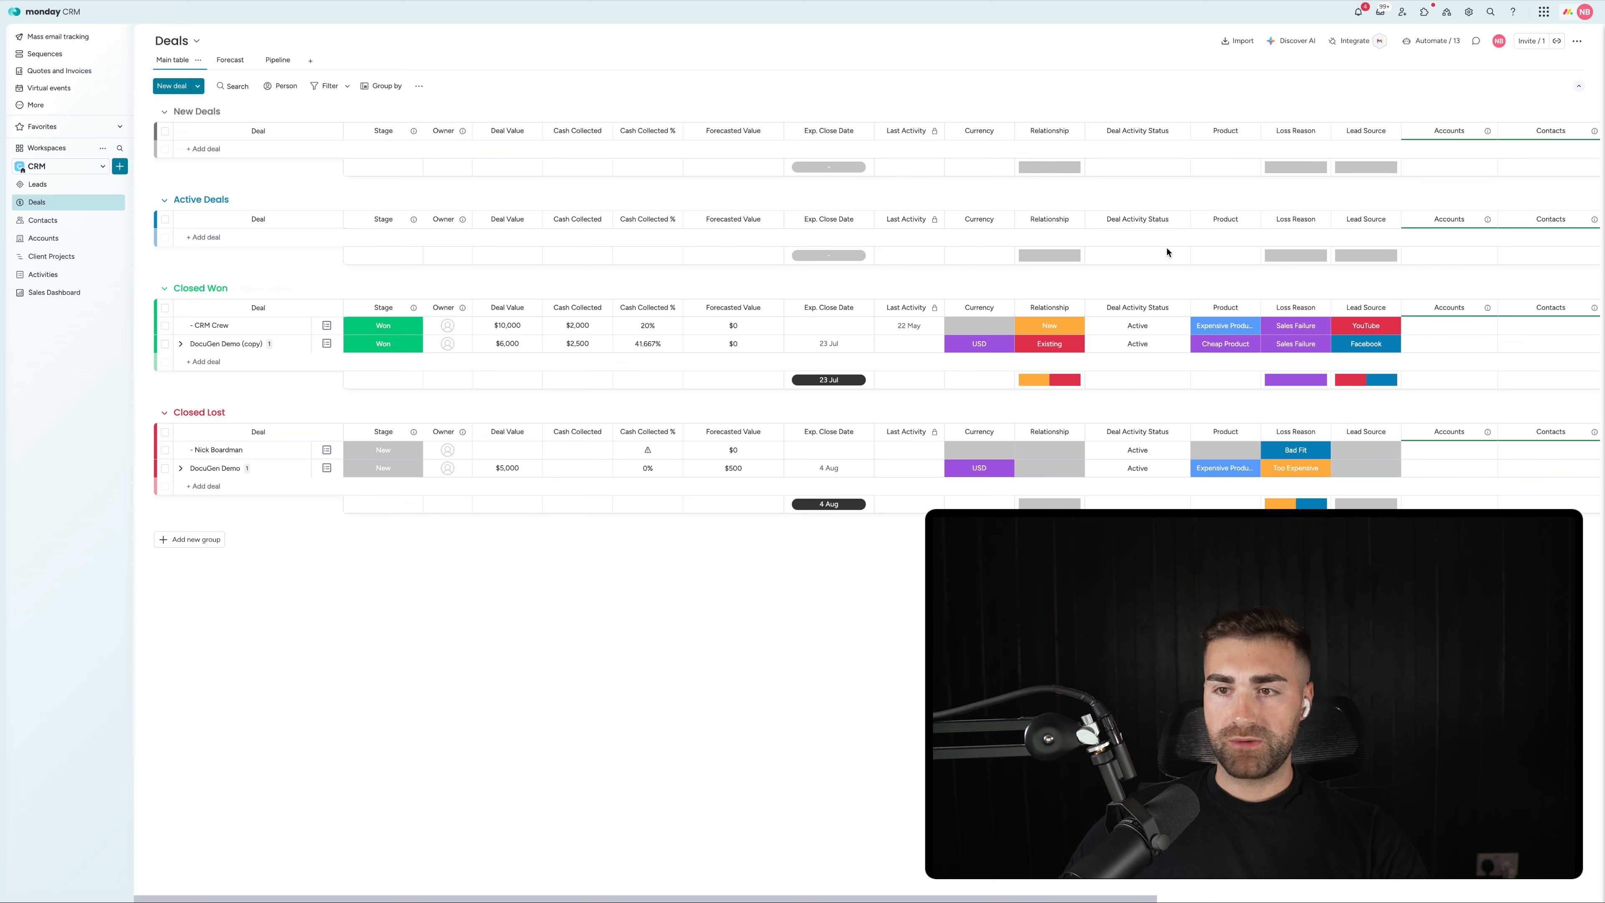
left_click(1226, 343)
left_click(1226, 343)
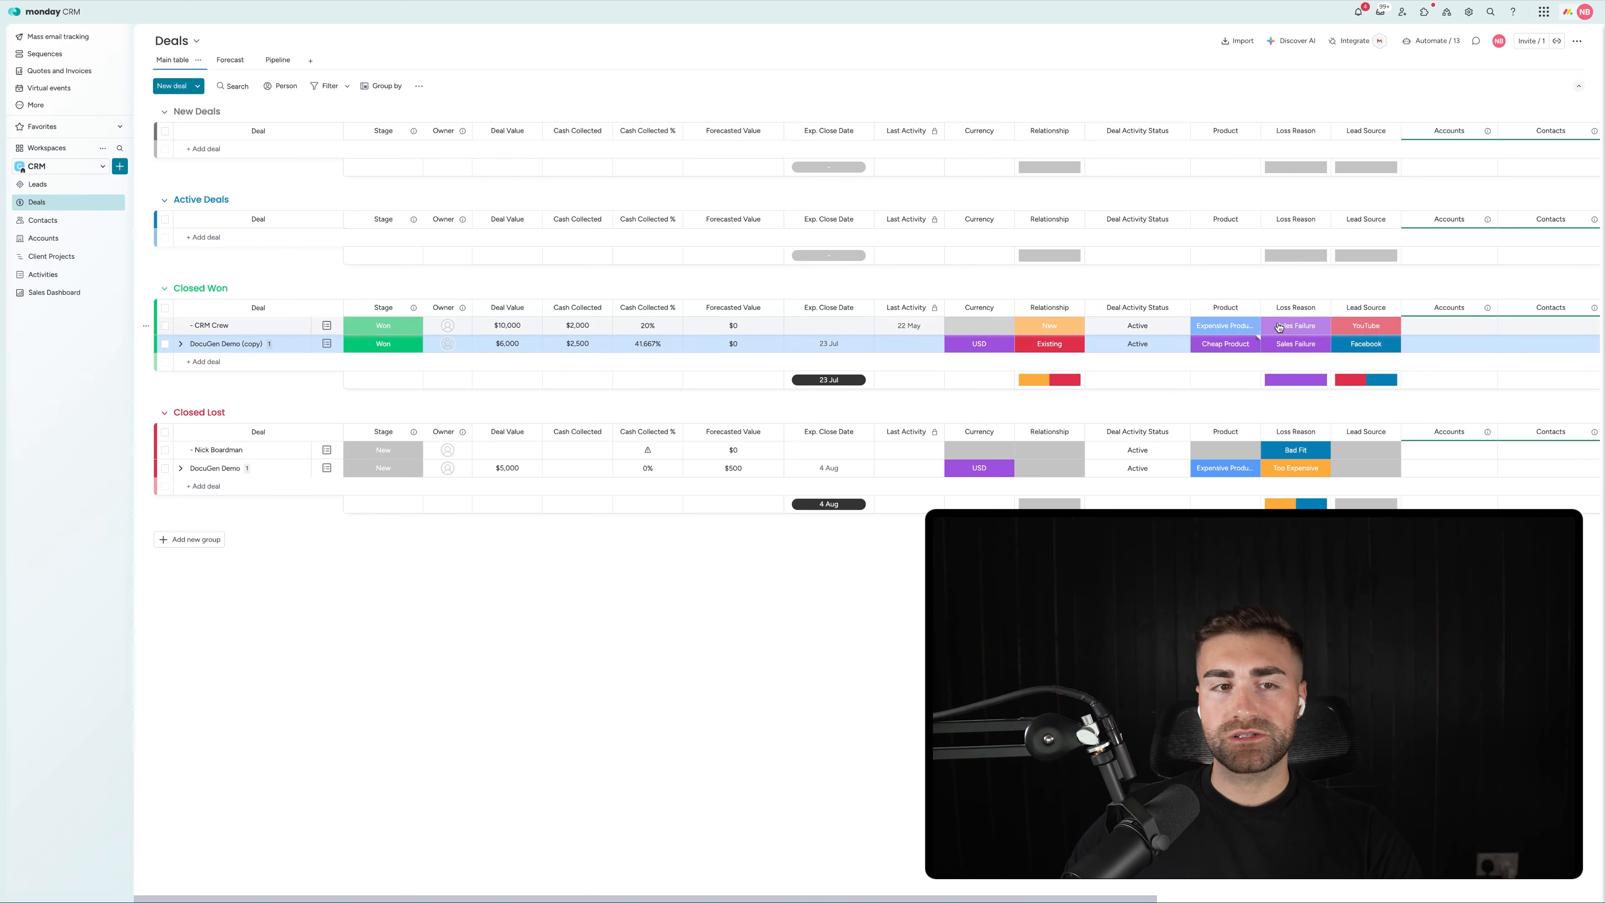
Step: Add another chart widget to the Sales Dashboard and place it directly above Revenue Per Lead Source Per Month
left_click(61, 282)
left_click(64, 293)
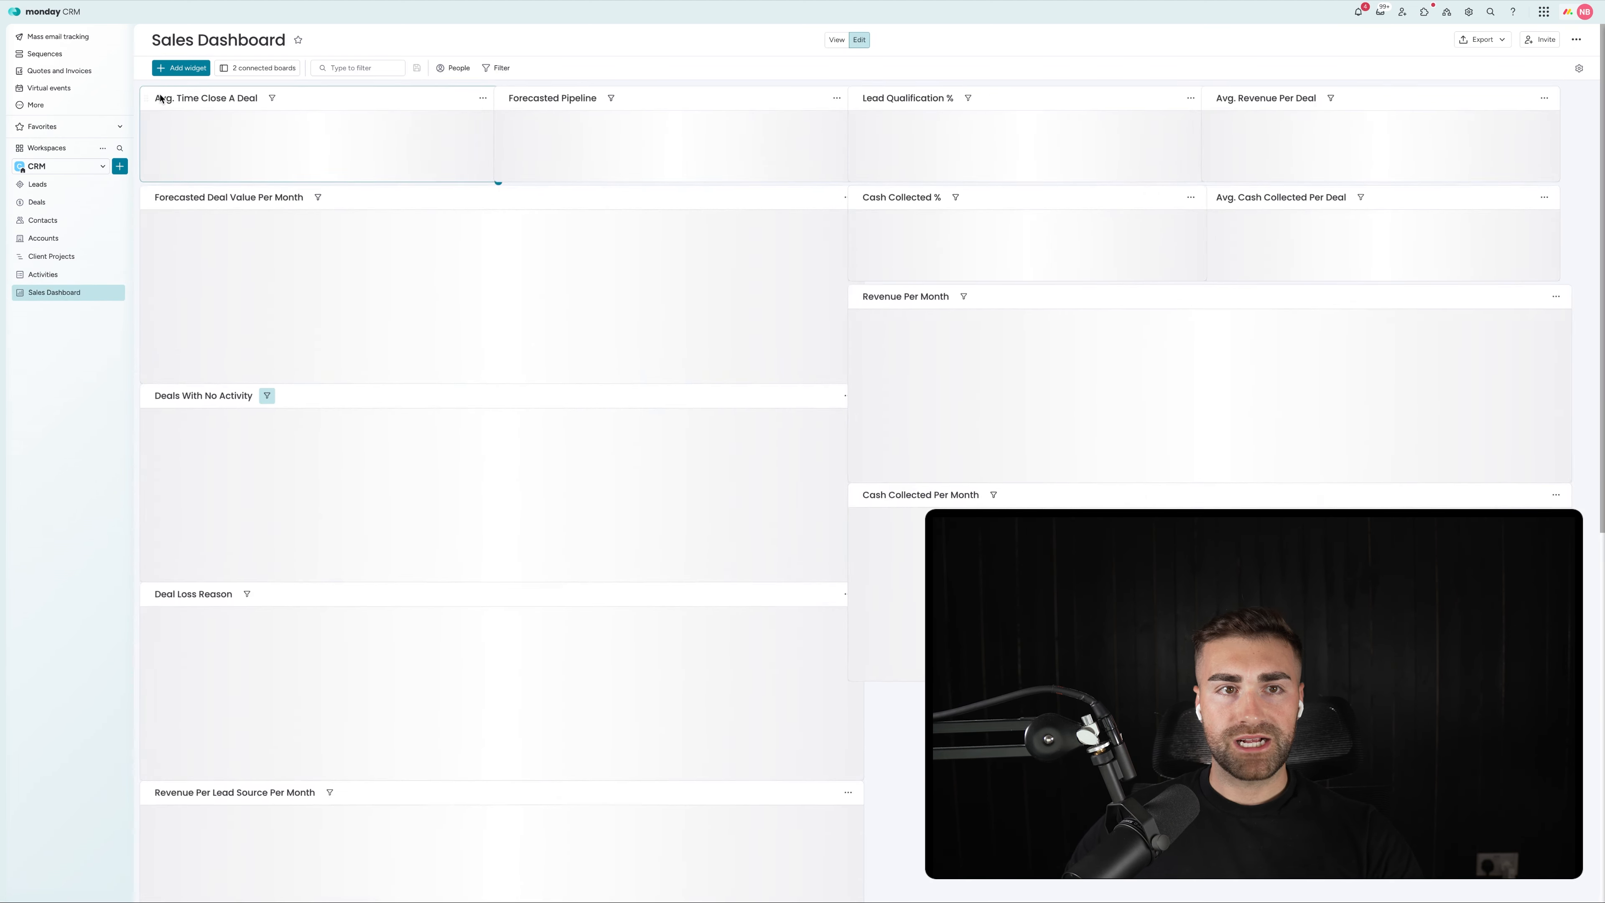
left_click(182, 70)
left_click(286, 185)
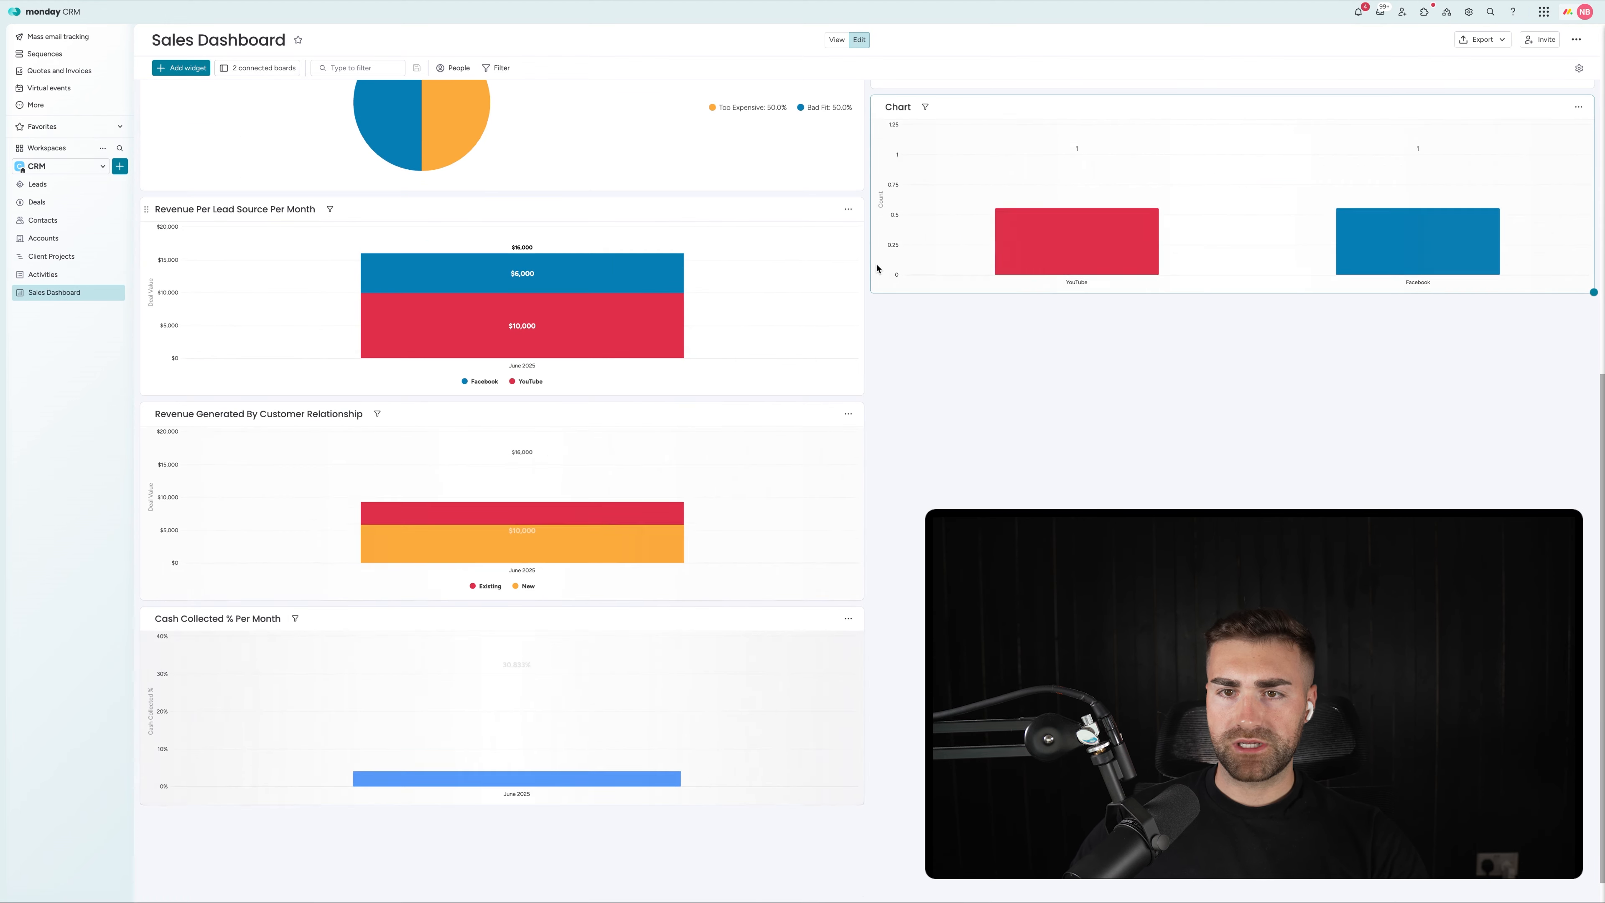
left_click_drag(878, 107, 147, 316)
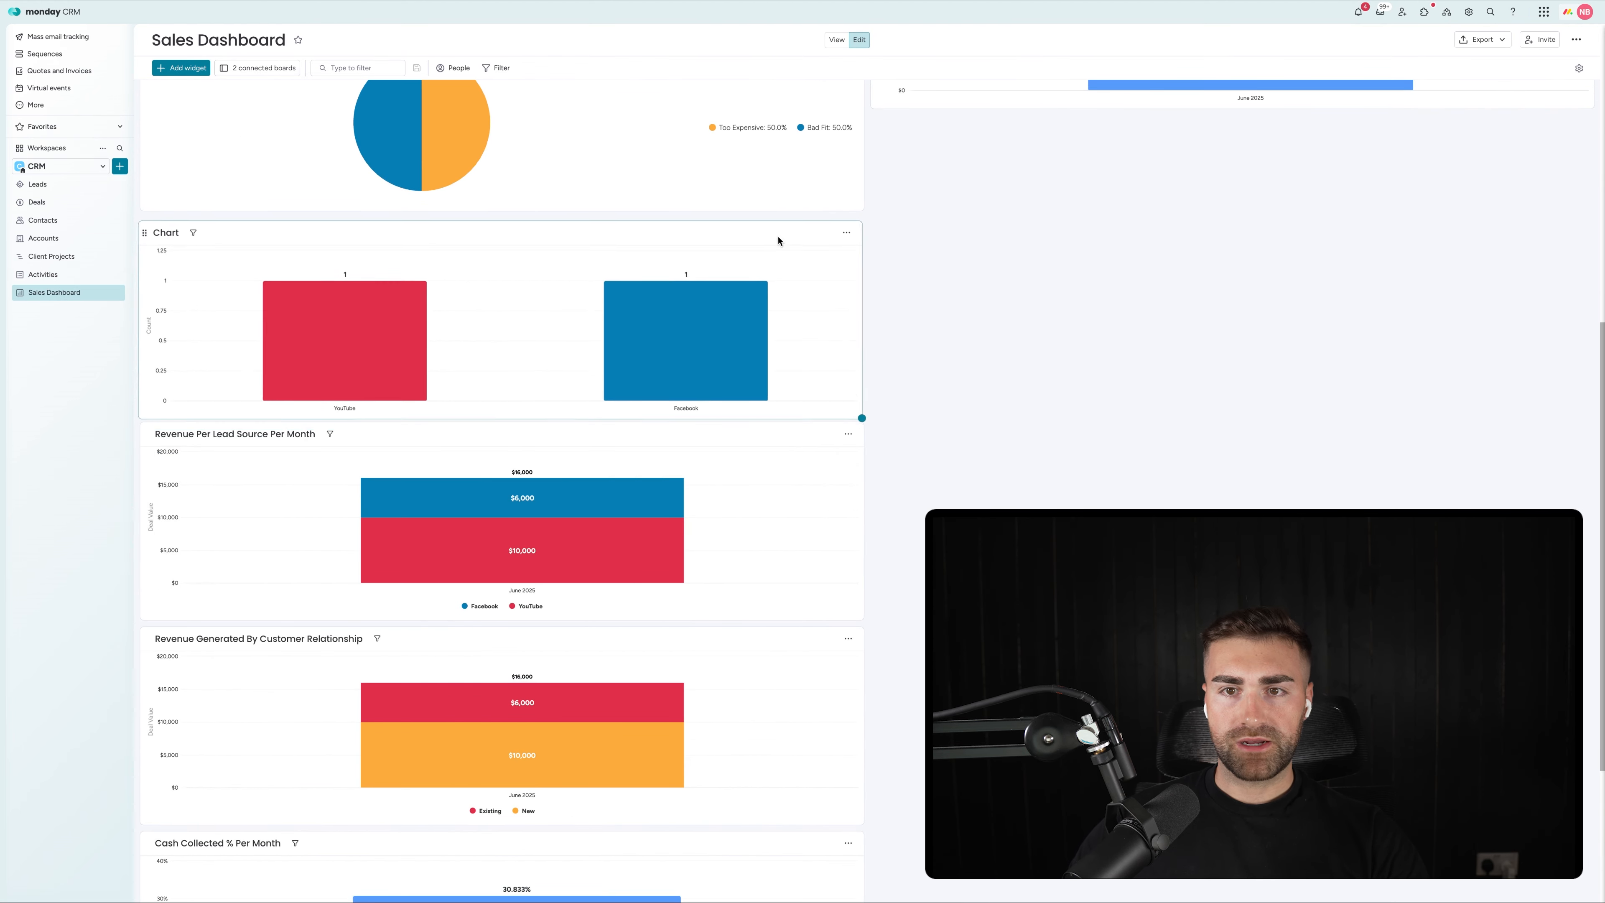
Step: Change the type of the chart above Revenue Per Lead Source Per Month to Stacked Bar
left_click(848, 229)
left_click(883, 277)
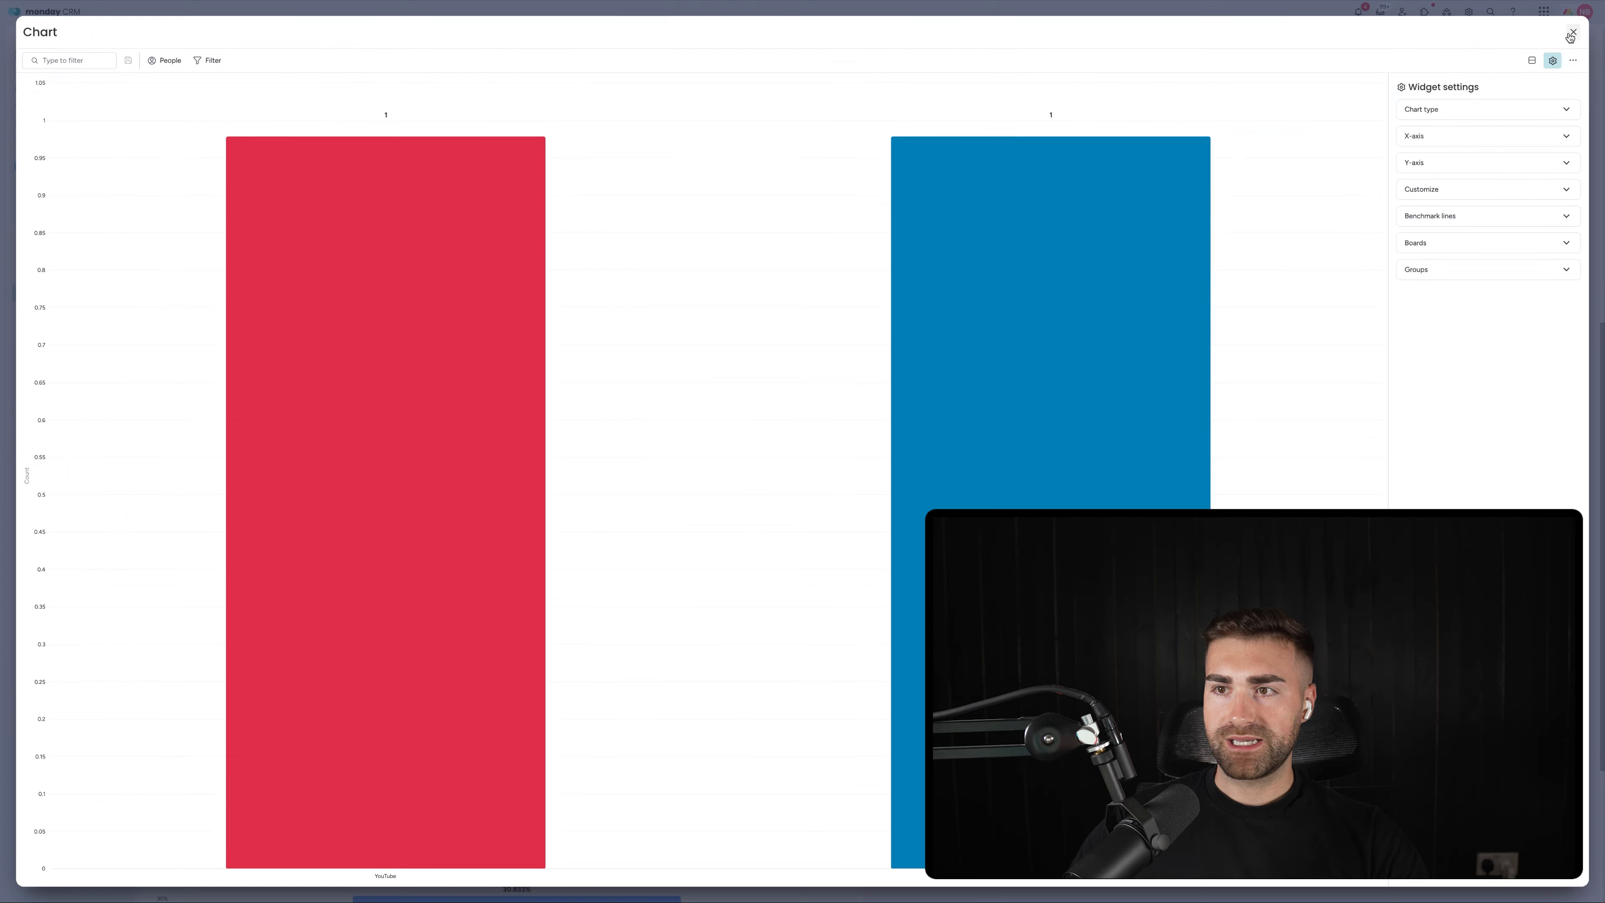
left_click(1506, 155)
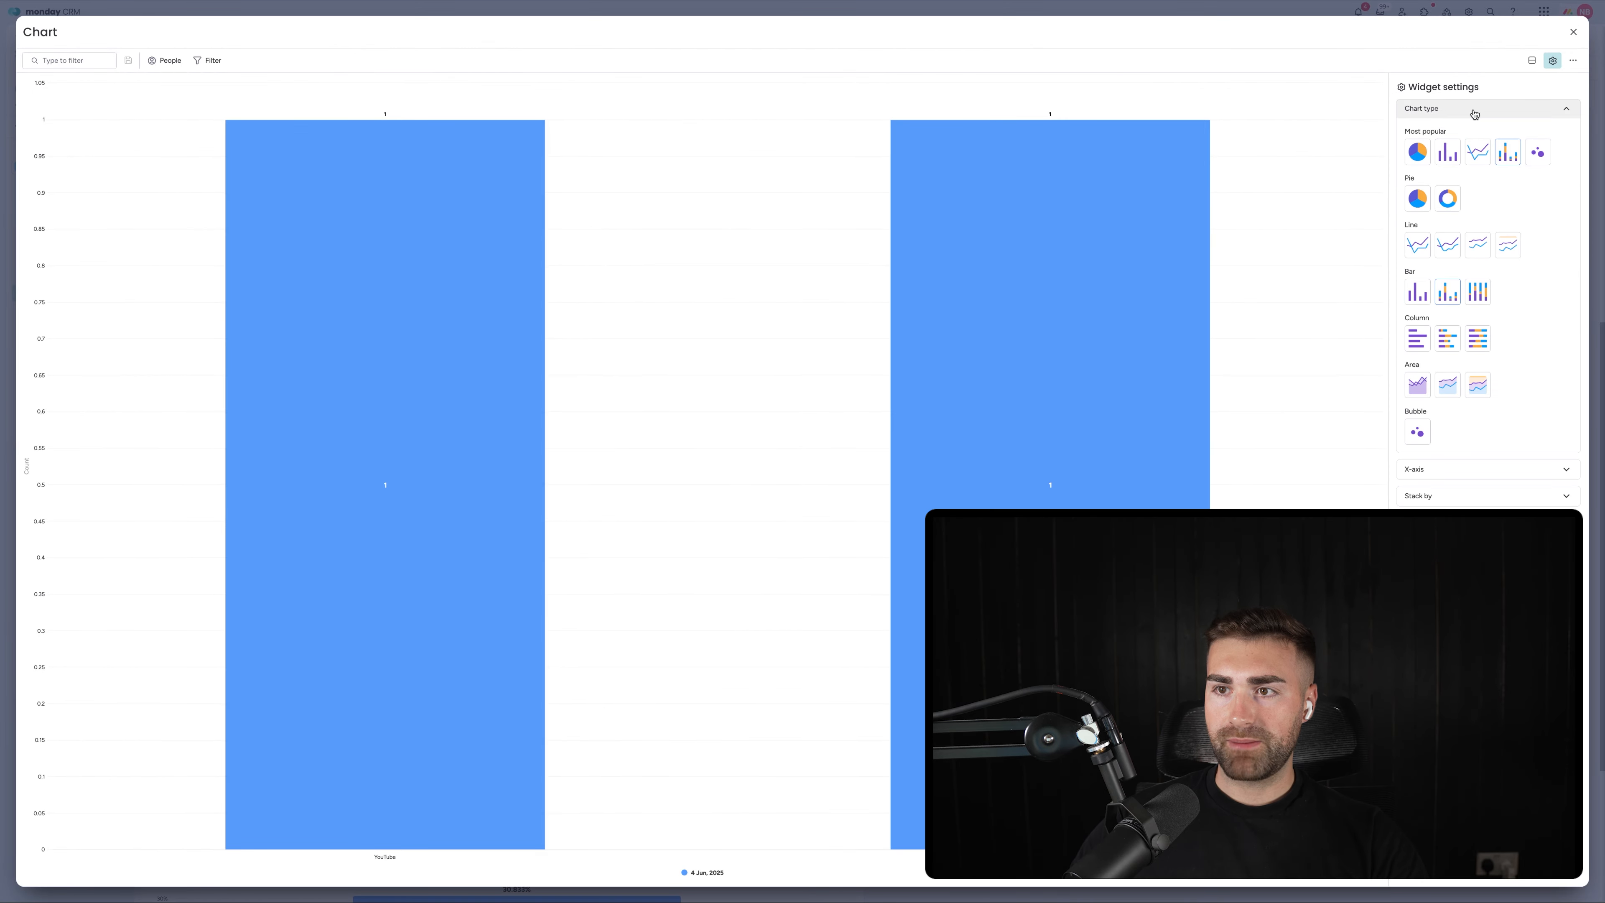
left_click(1469, 111)
left_click(1450, 135)
left_click(1440, 133)
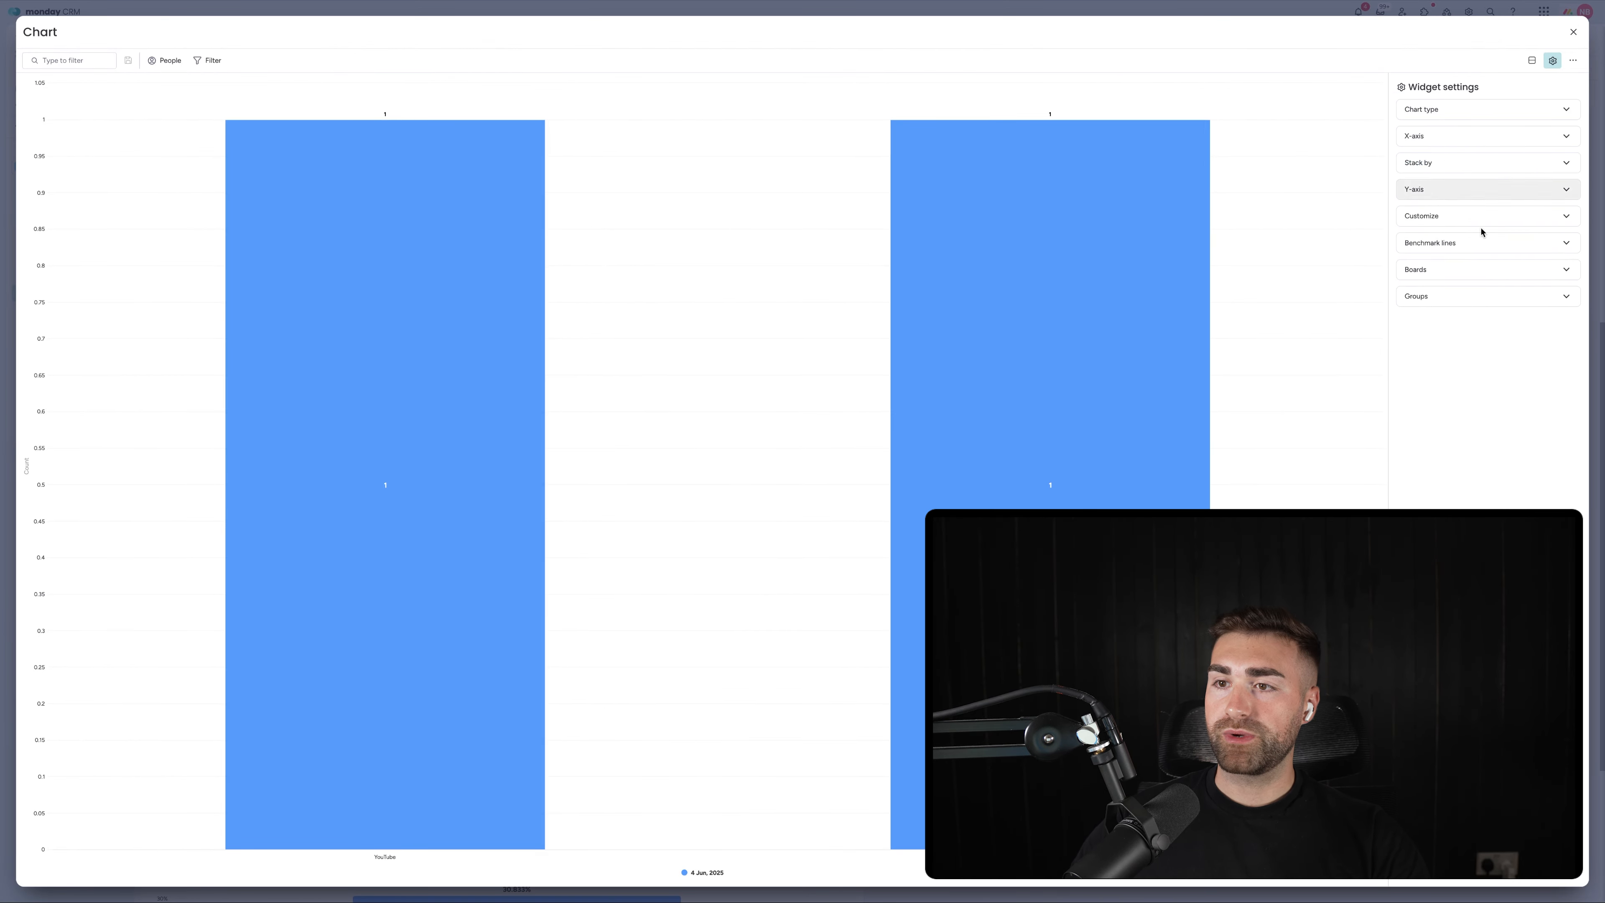
Step: Limit the new stacked bar chart's data to the Deals board and its Closed Won group
left_click(1432, 273)
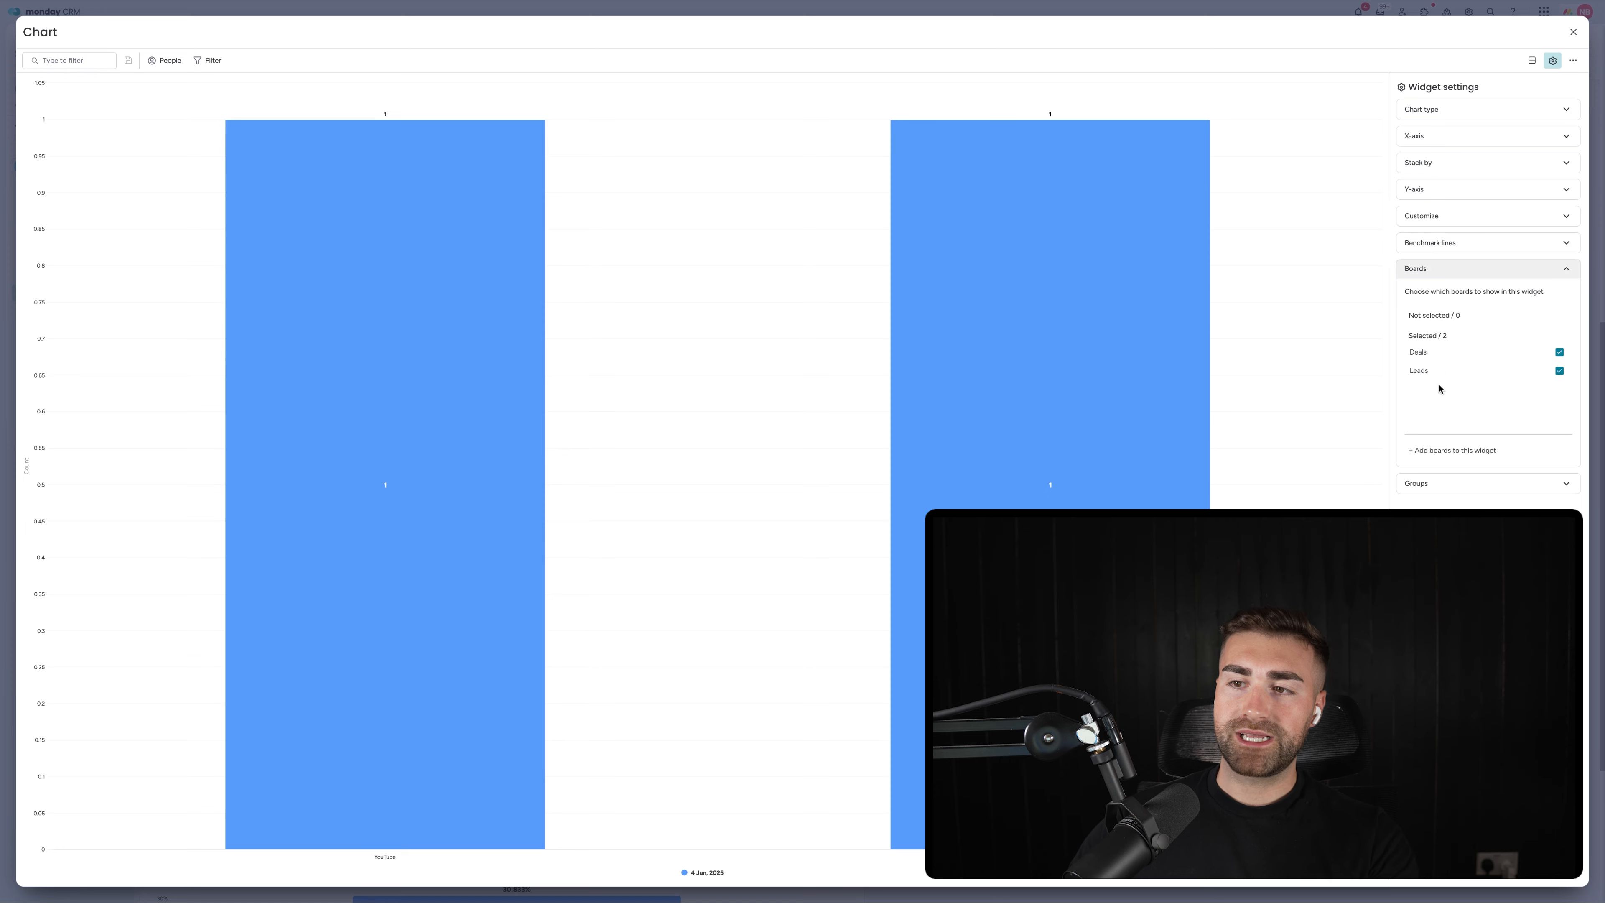
left_click(1441, 372)
left_click(1432, 485)
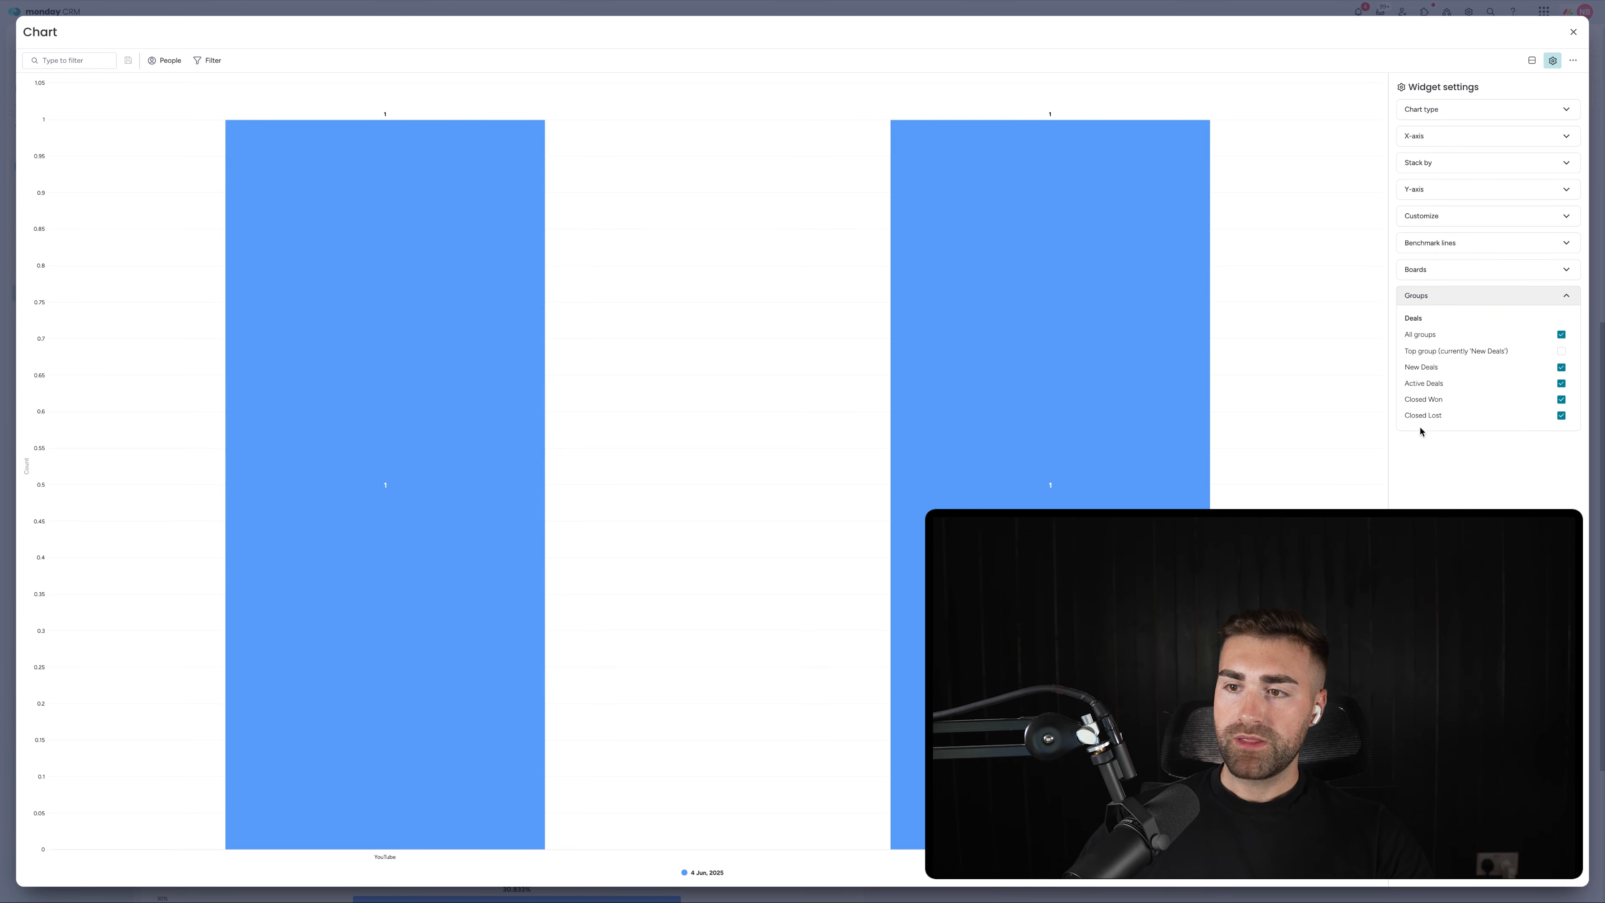
left_click(1422, 415)
left_click(1419, 383)
left_click(1415, 366)
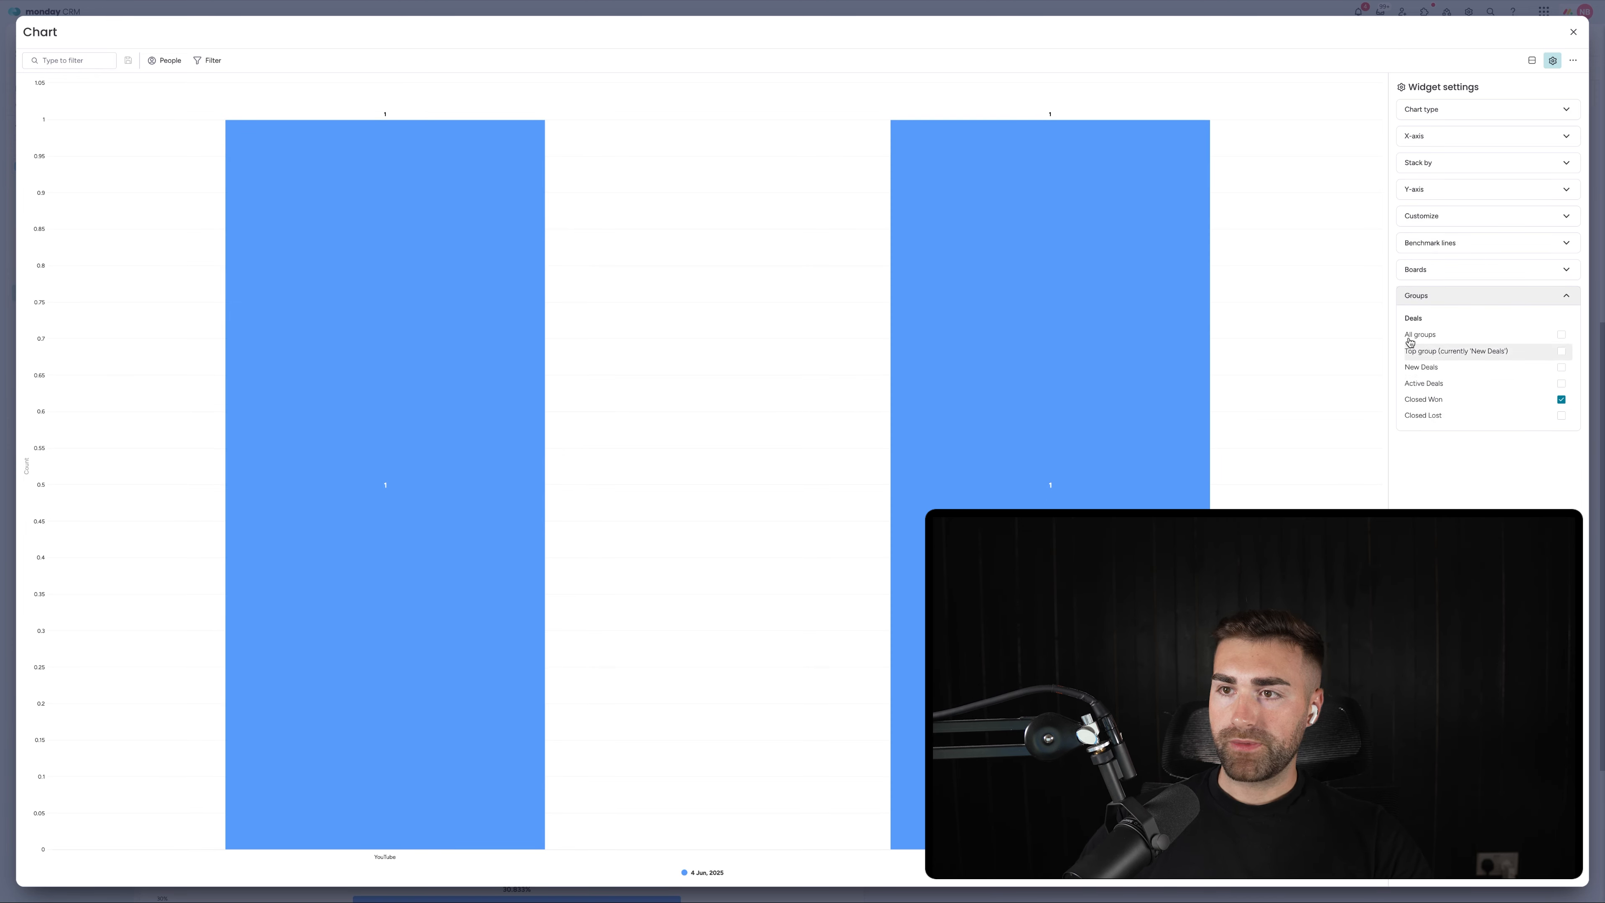
Step: Set the chart's X-axis to the Deals board's Date Closed column, choosing columns one by one
left_click(1419, 134)
left_click(1530, 160)
left_click(1465, 203)
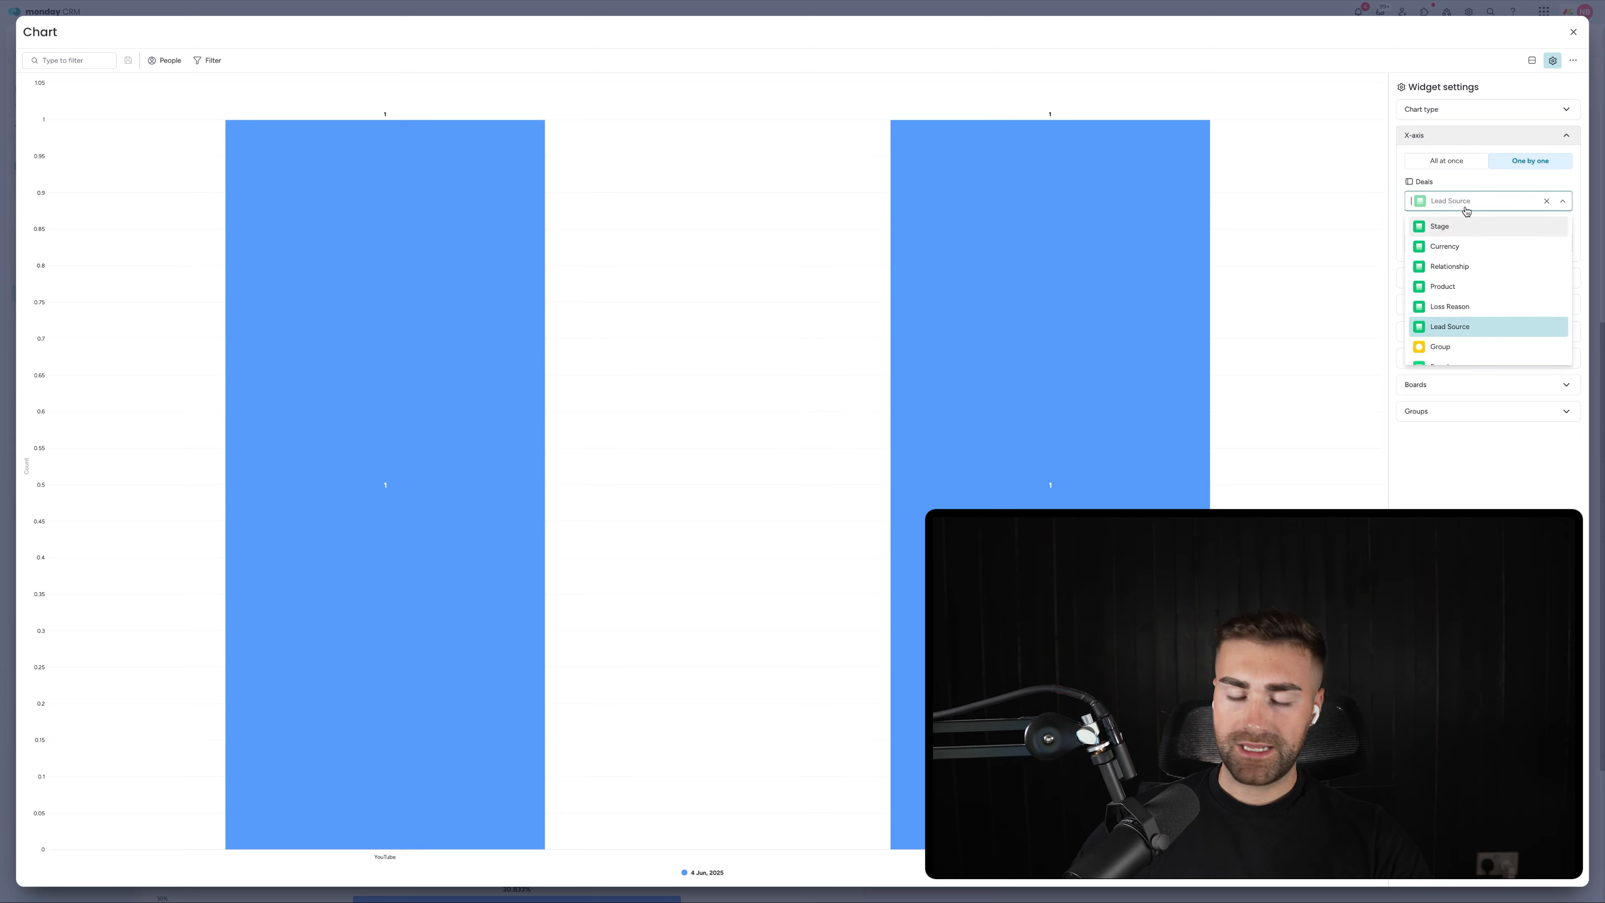
type("date cl")
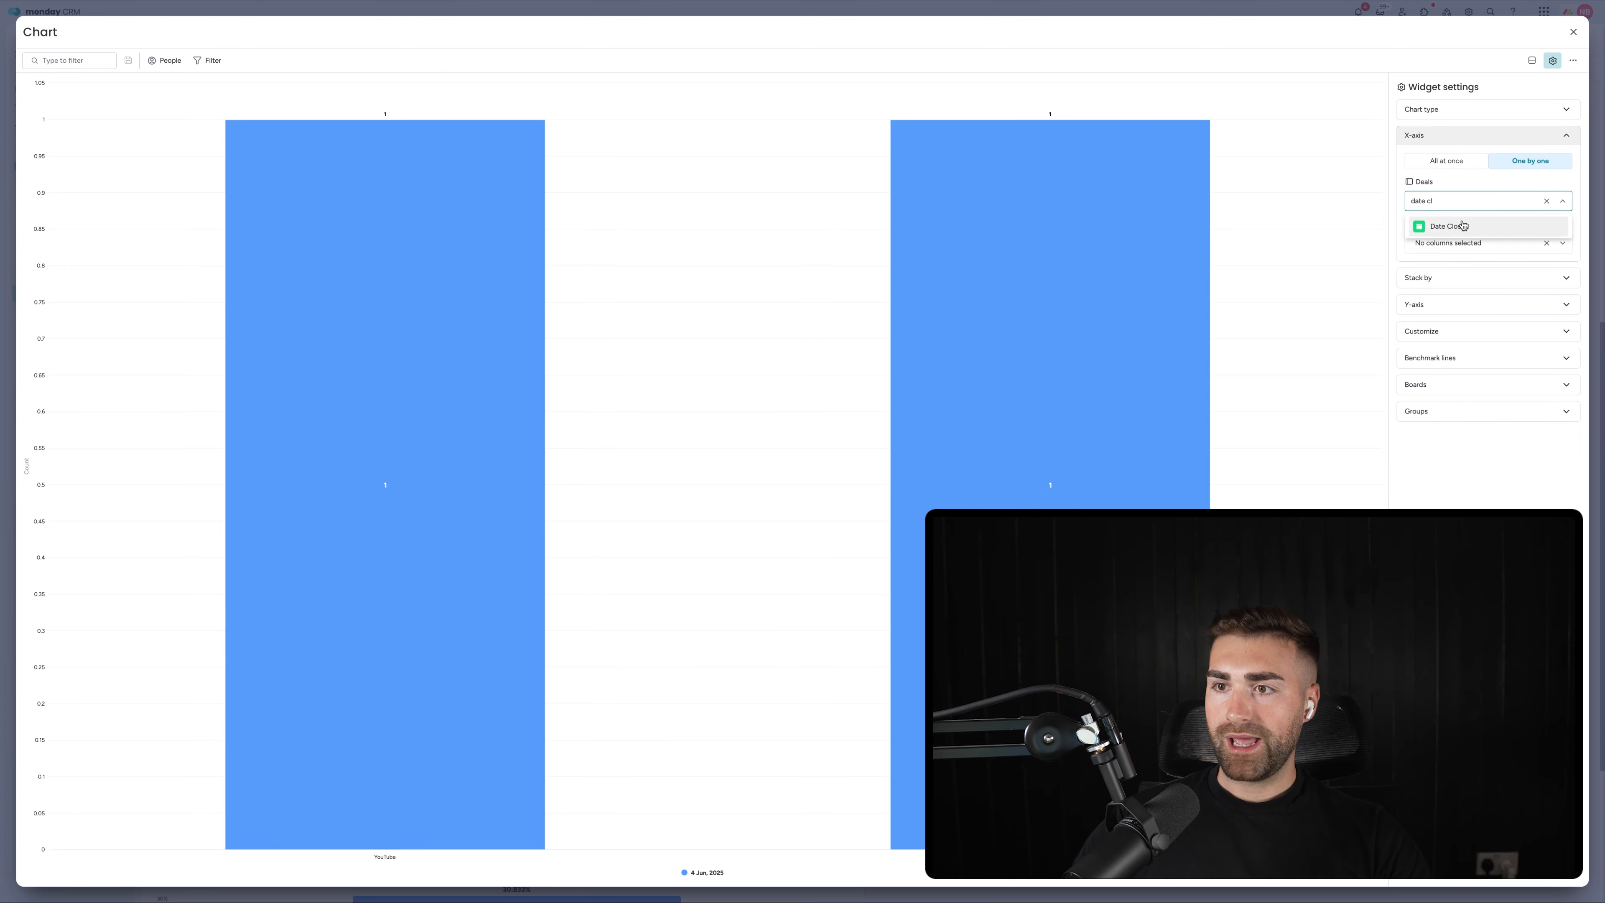
left_click(1463, 226)
Step: Stack the chart by the Deals board's Product column, choosing columns one by one and leaving the subitems column empty
left_click(1447, 377)
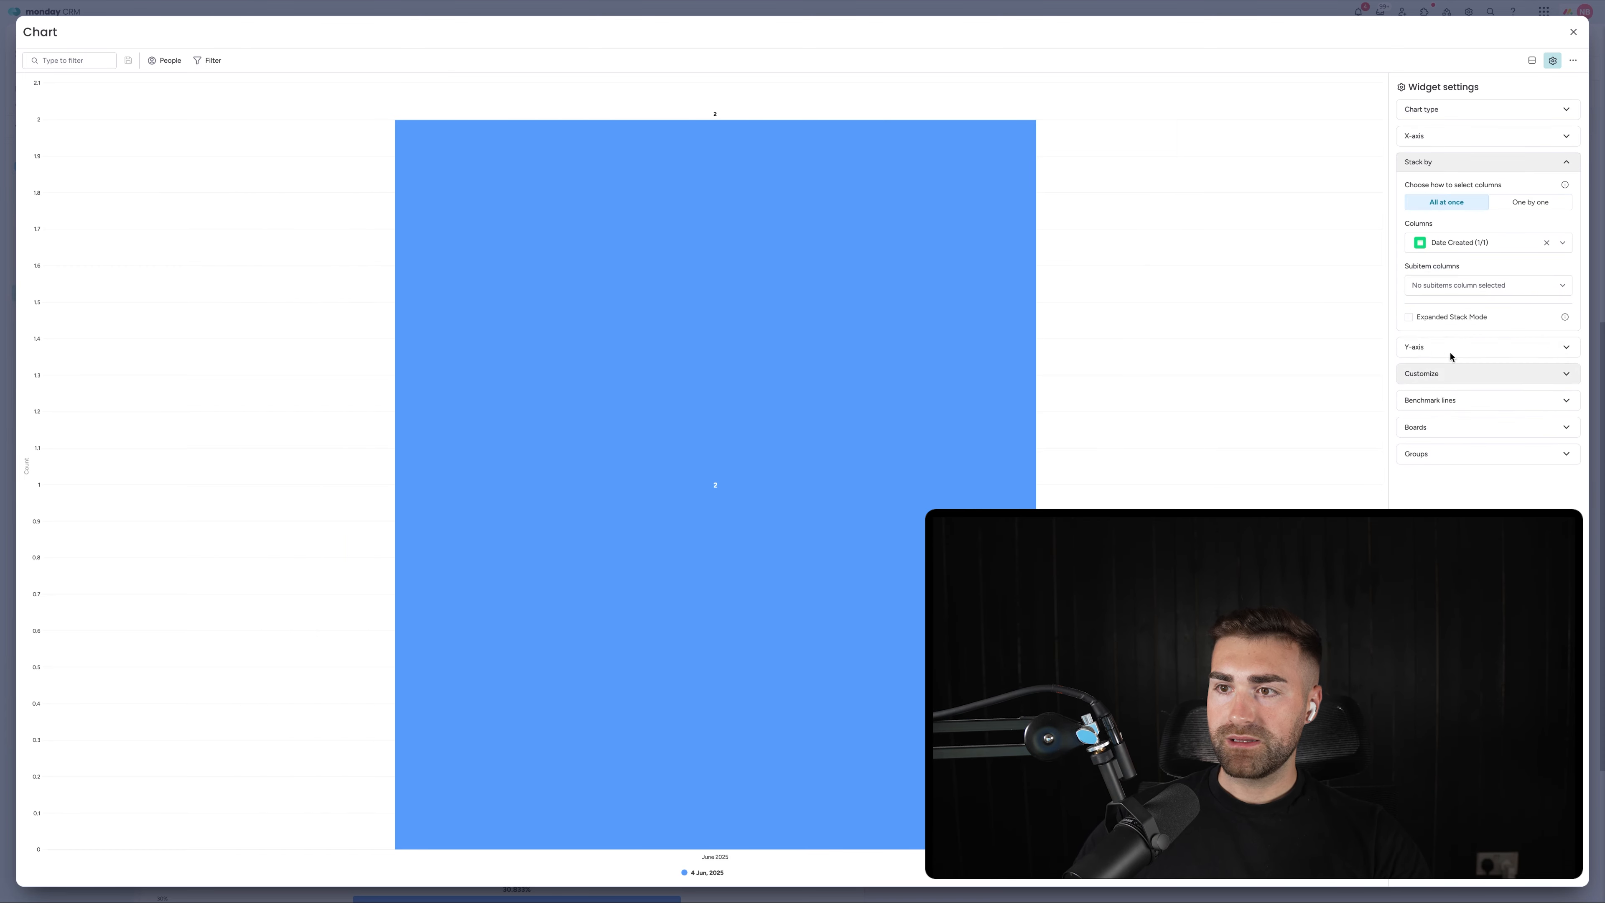
left_click(1522, 204)
left_click(1459, 253)
left_click(1555, 282)
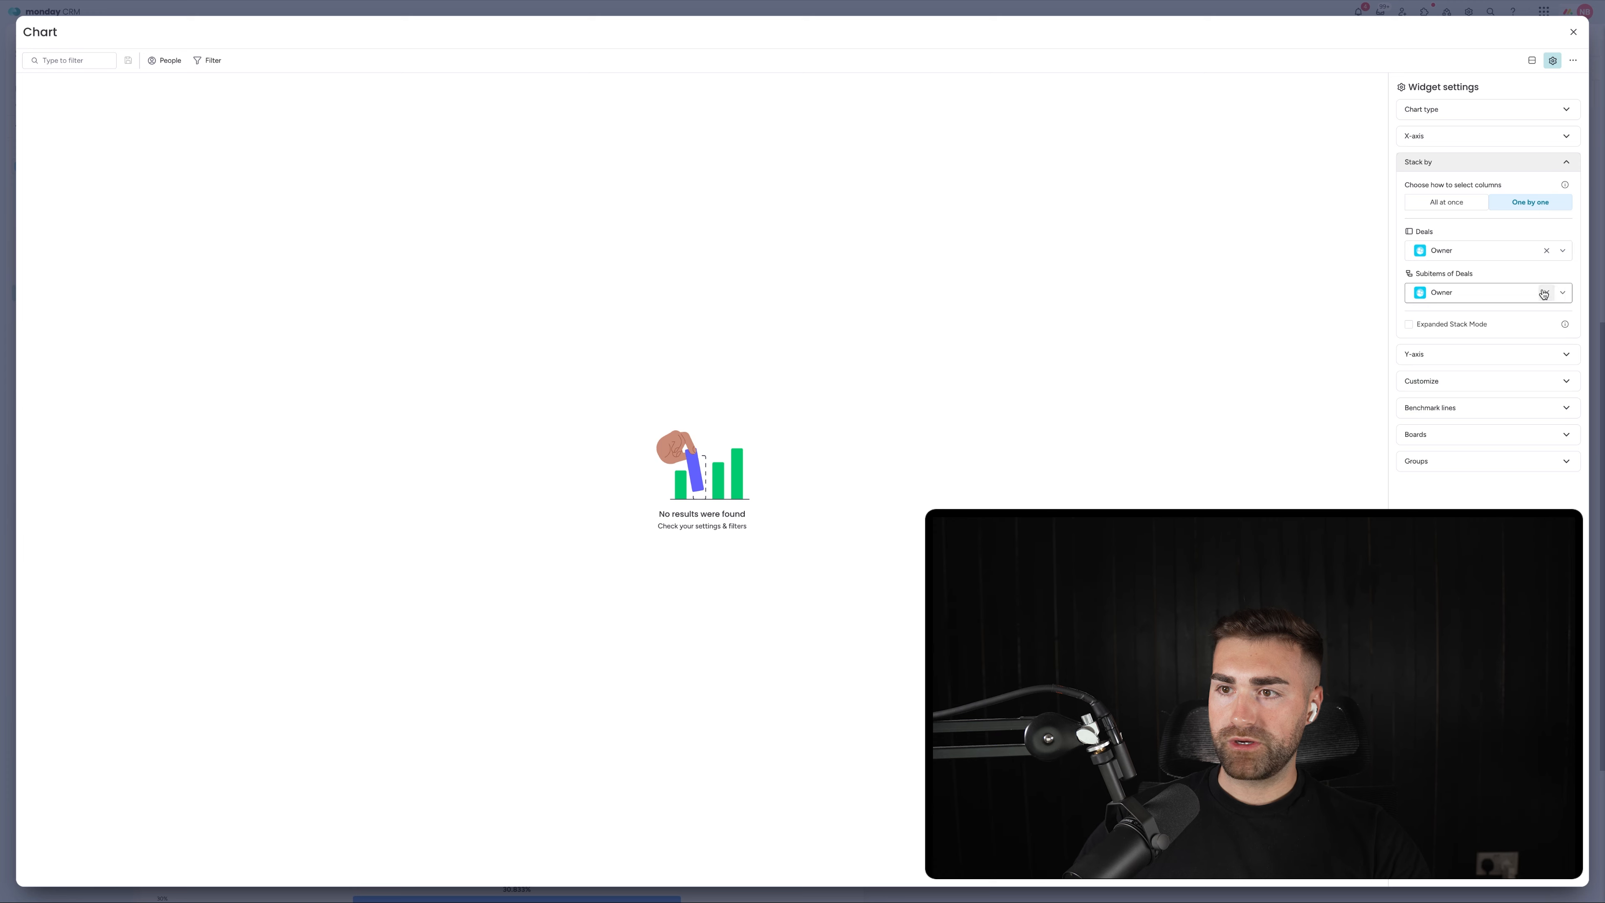
left_click(1479, 252)
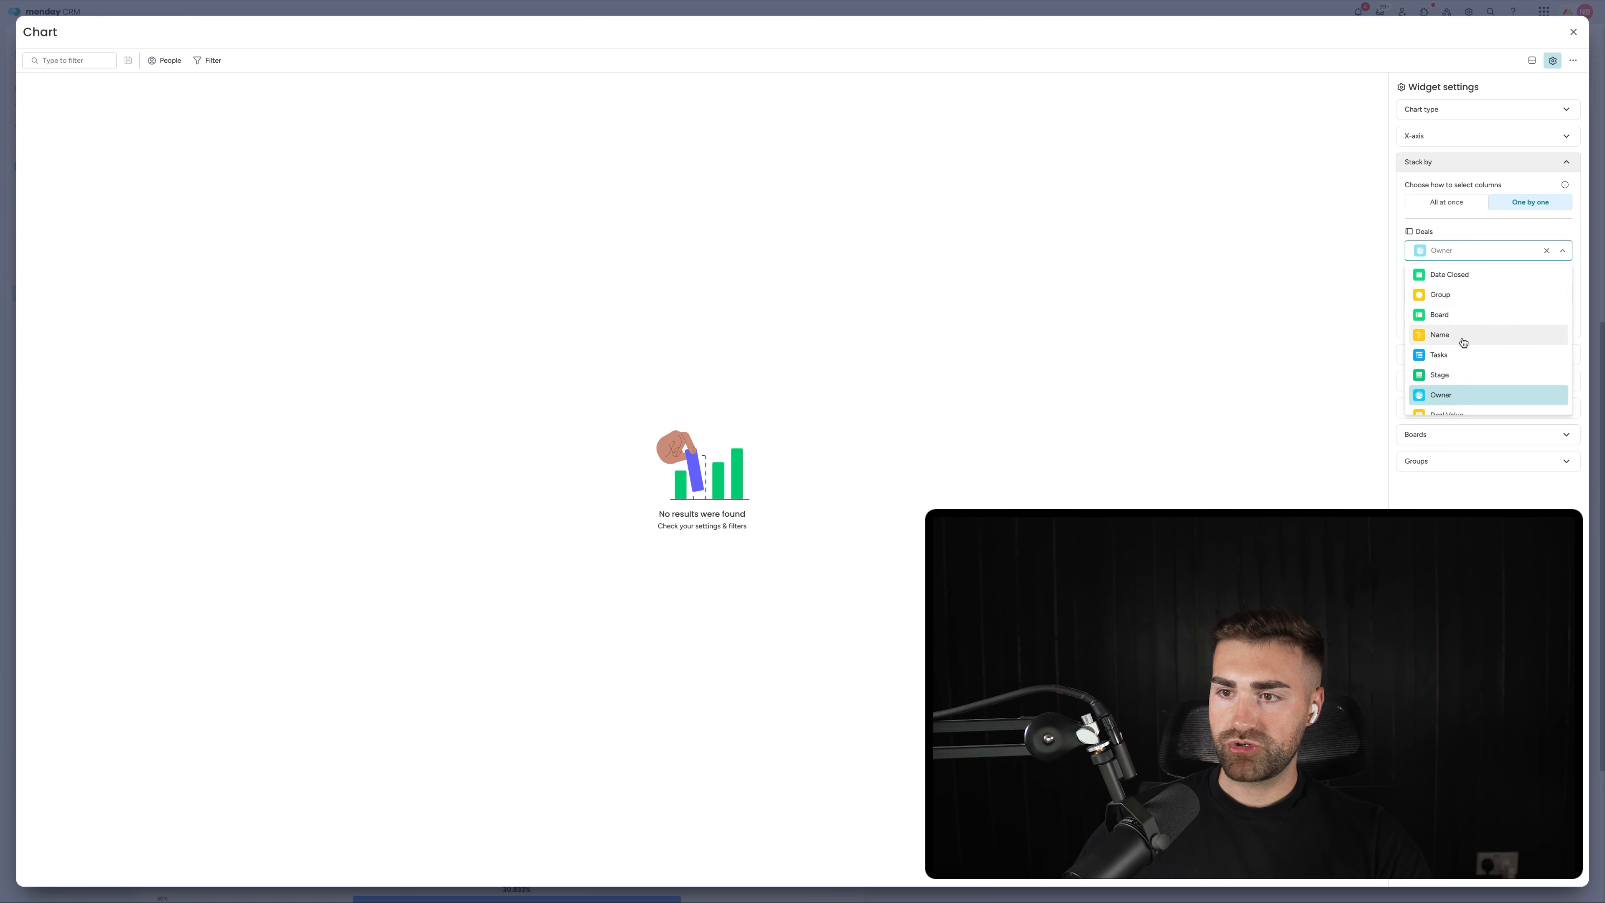
scroll(1463, 342, "down", 10)
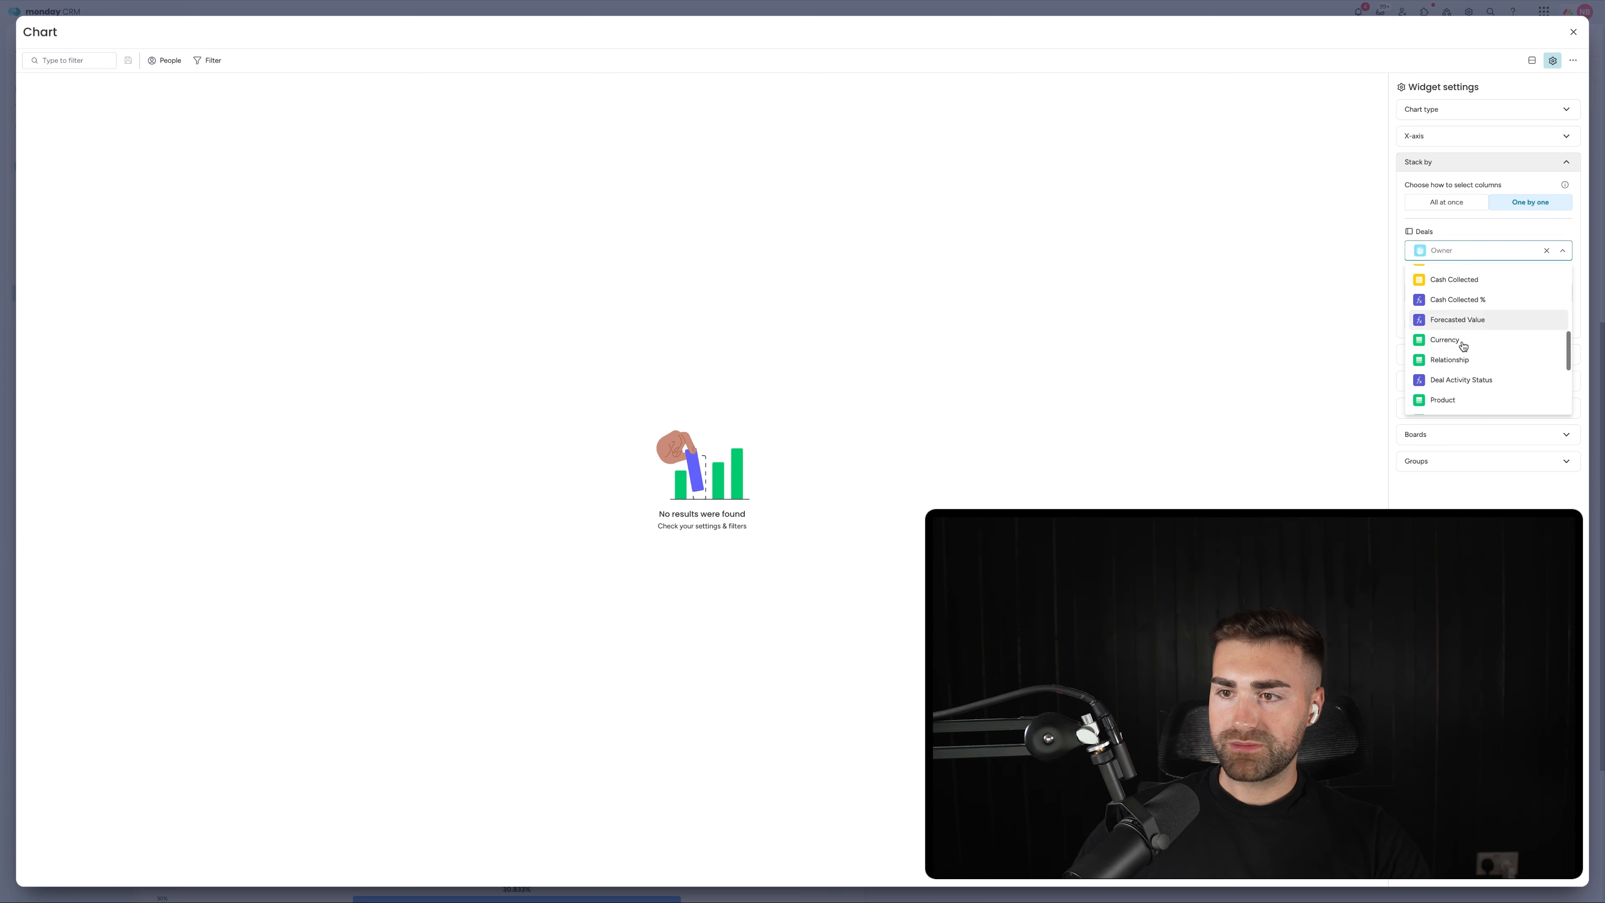
left_click(1453, 385)
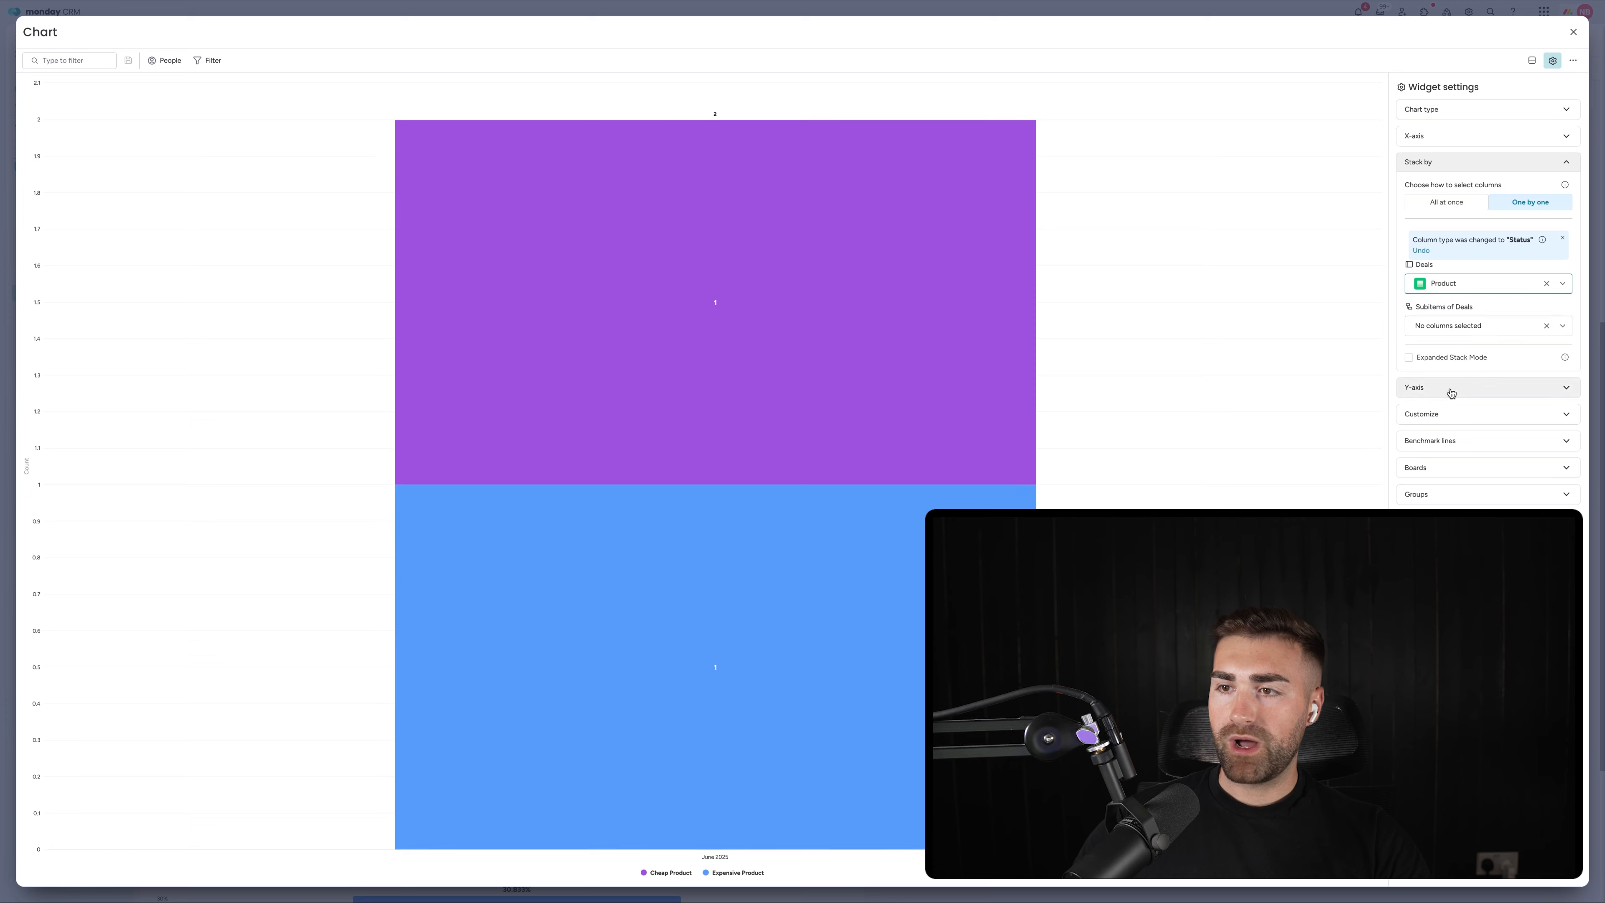
Step: Set the chart's Y-axis to the Deals board's Deal Value column and return to the dashboard
left_click(1451, 392)
left_click(1528, 229)
left_click(1494, 279)
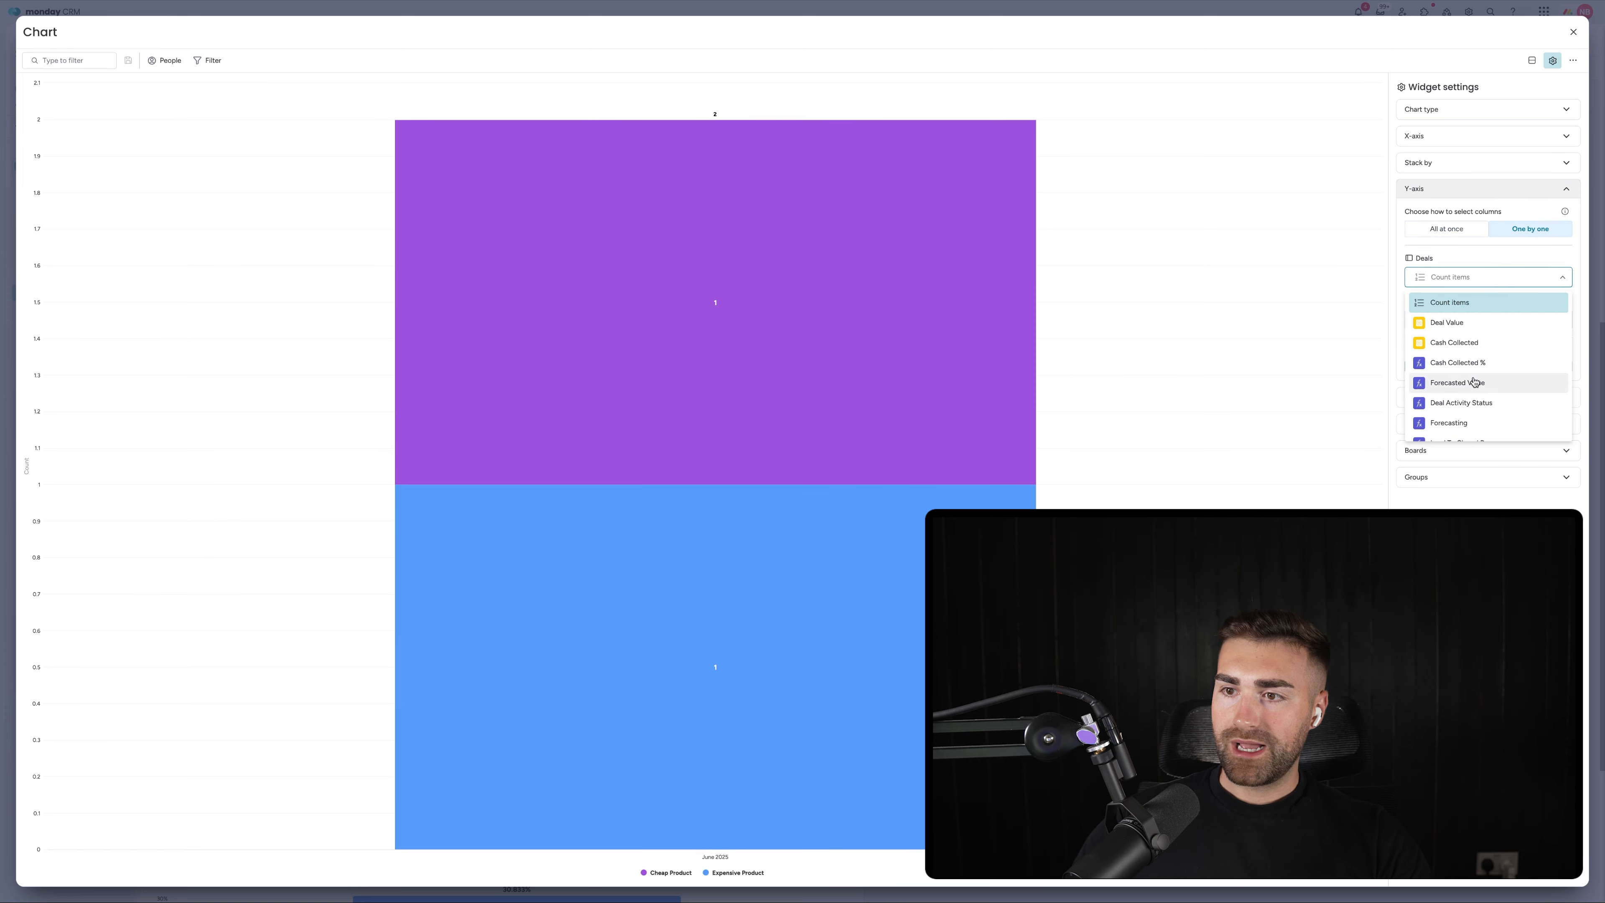
left_click(1468, 334)
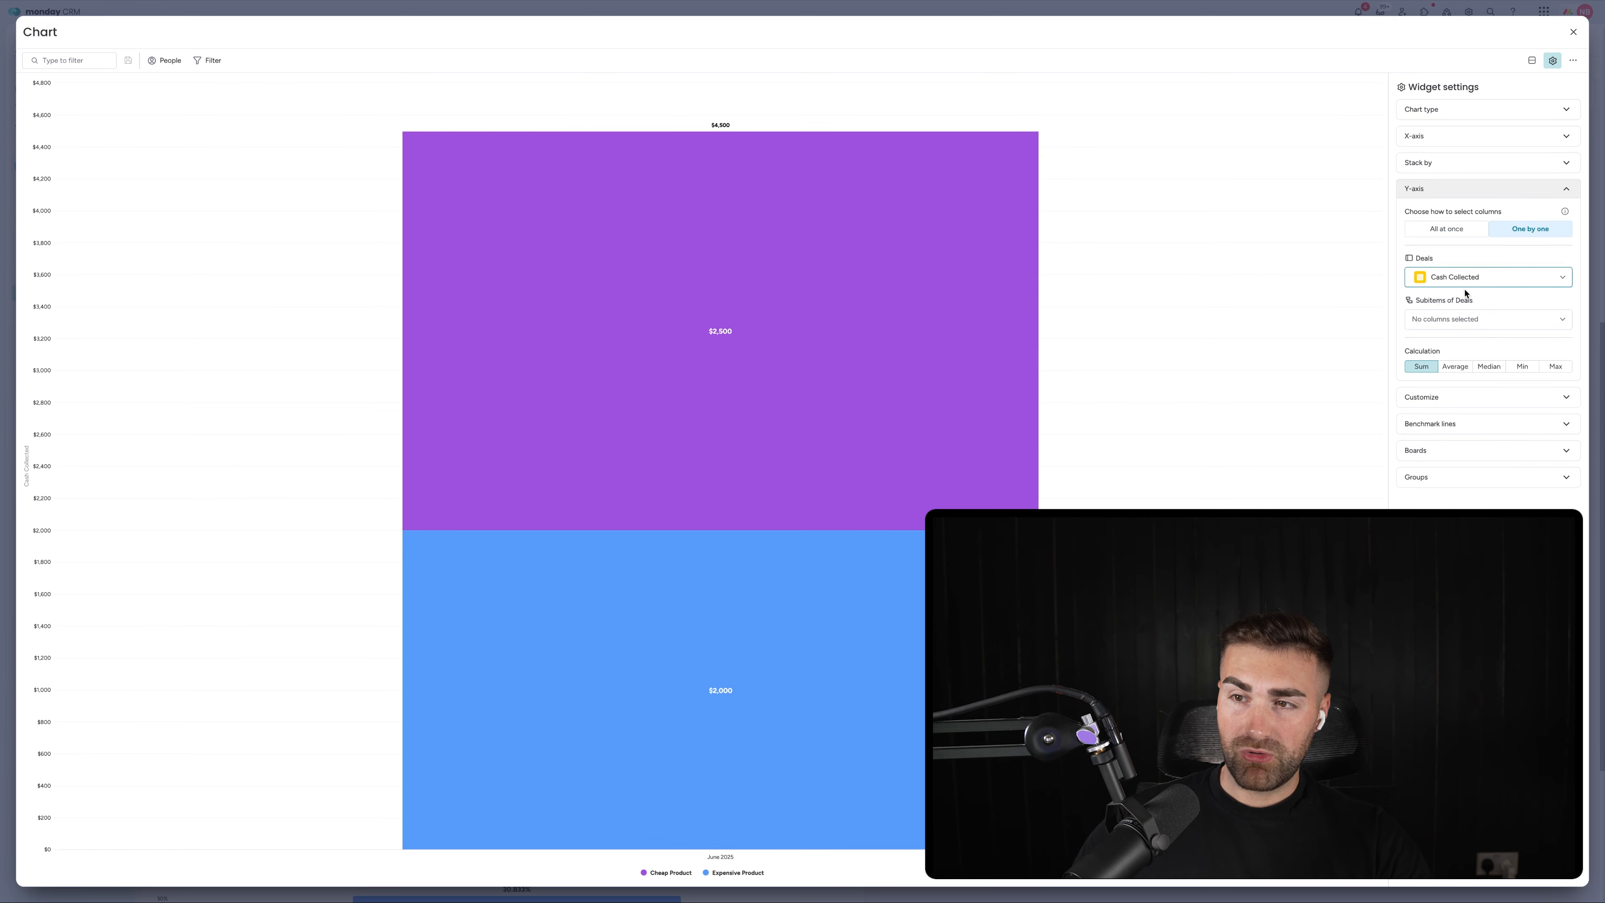
left_click(1465, 286)
left_click(1458, 321)
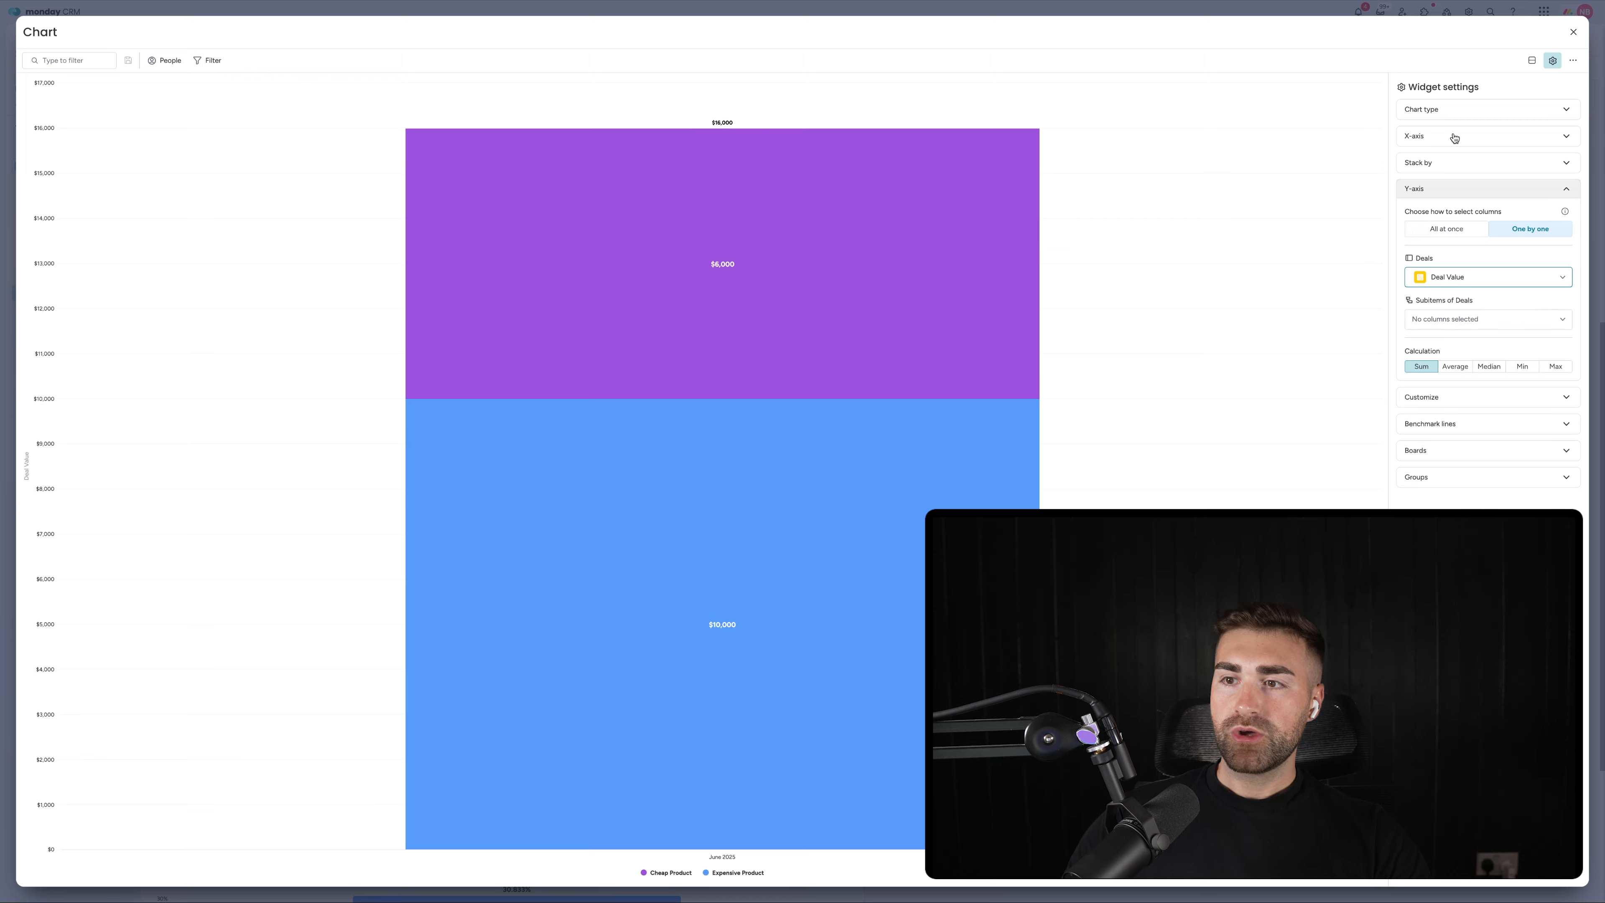
left_click(1575, 33)
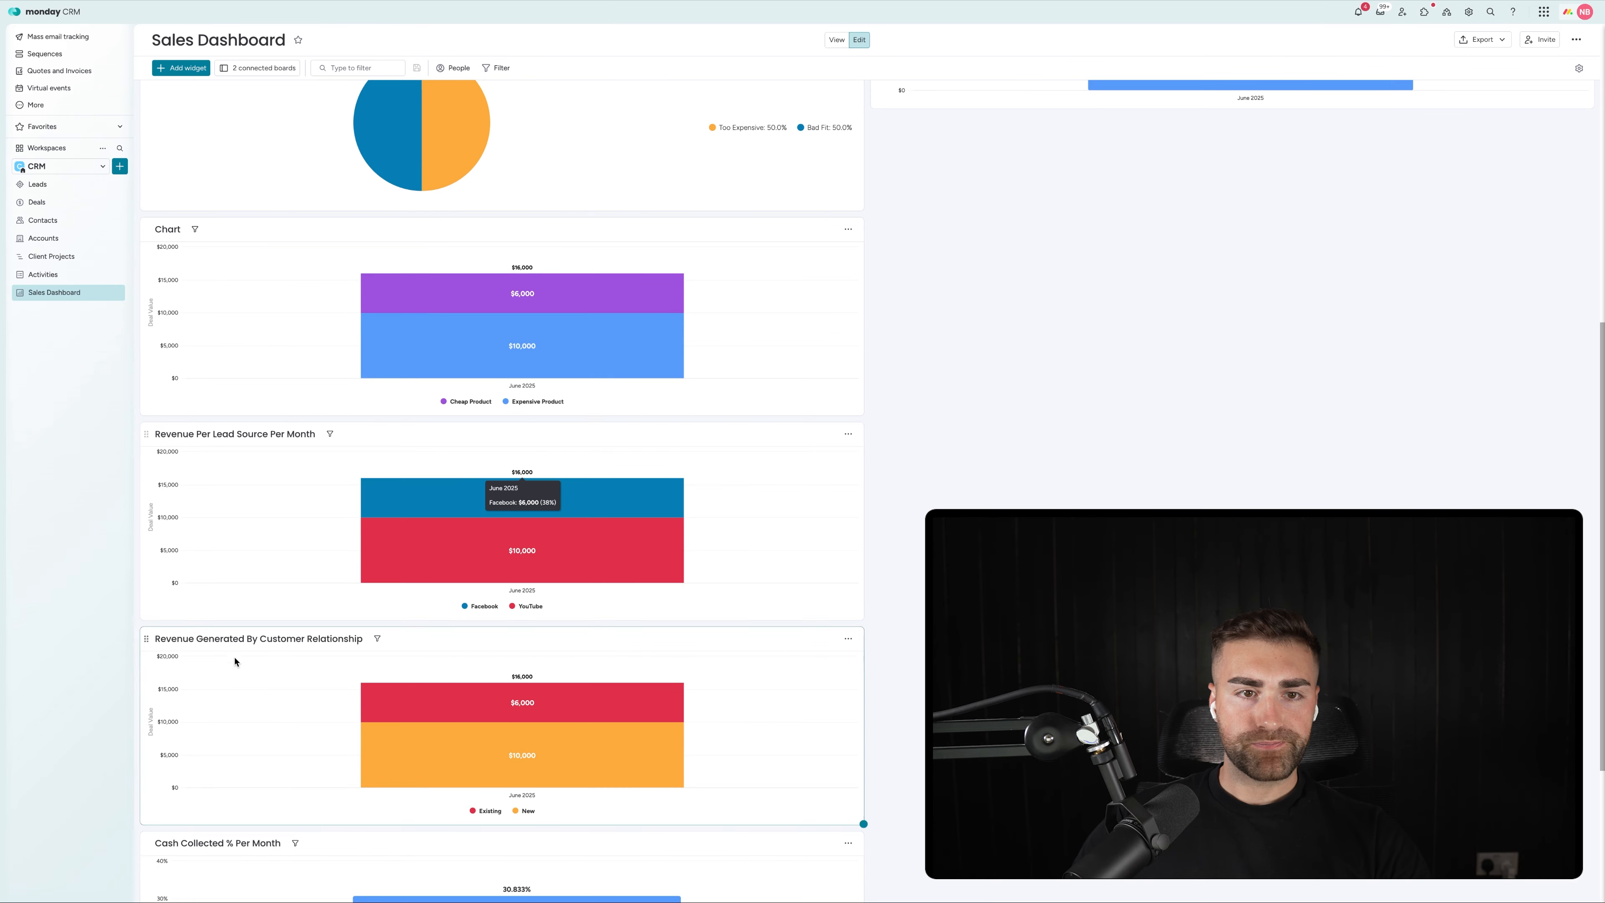
Step: Rename the product chart widget to Revenue By Product Per Month
left_click(173, 229)
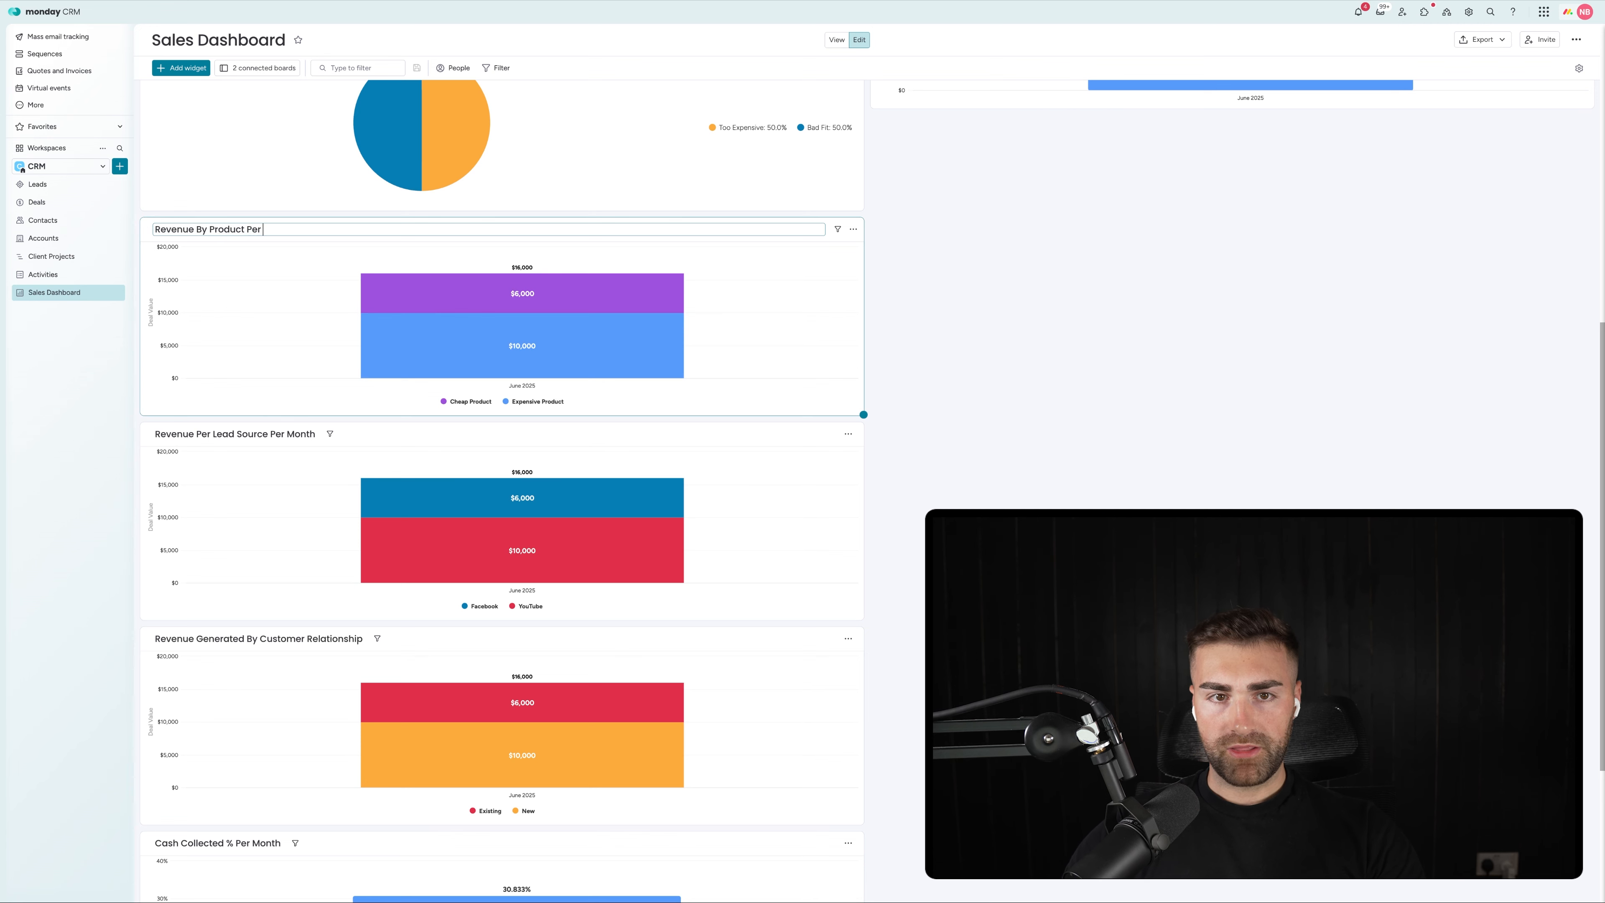
key("Return")
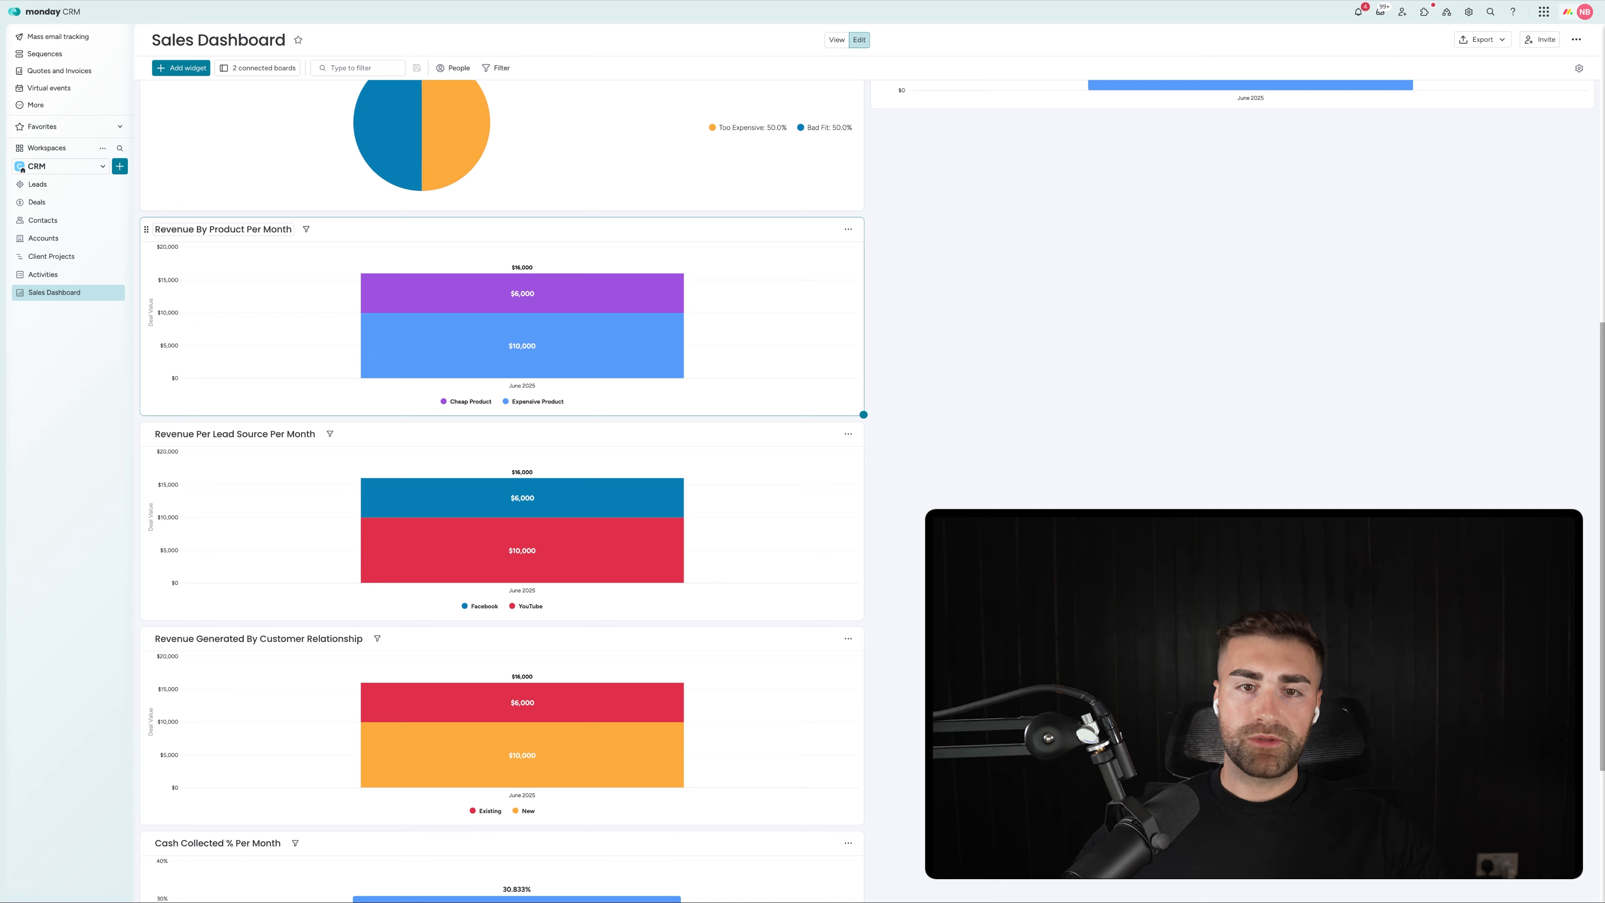
mouse_move(483, 345)
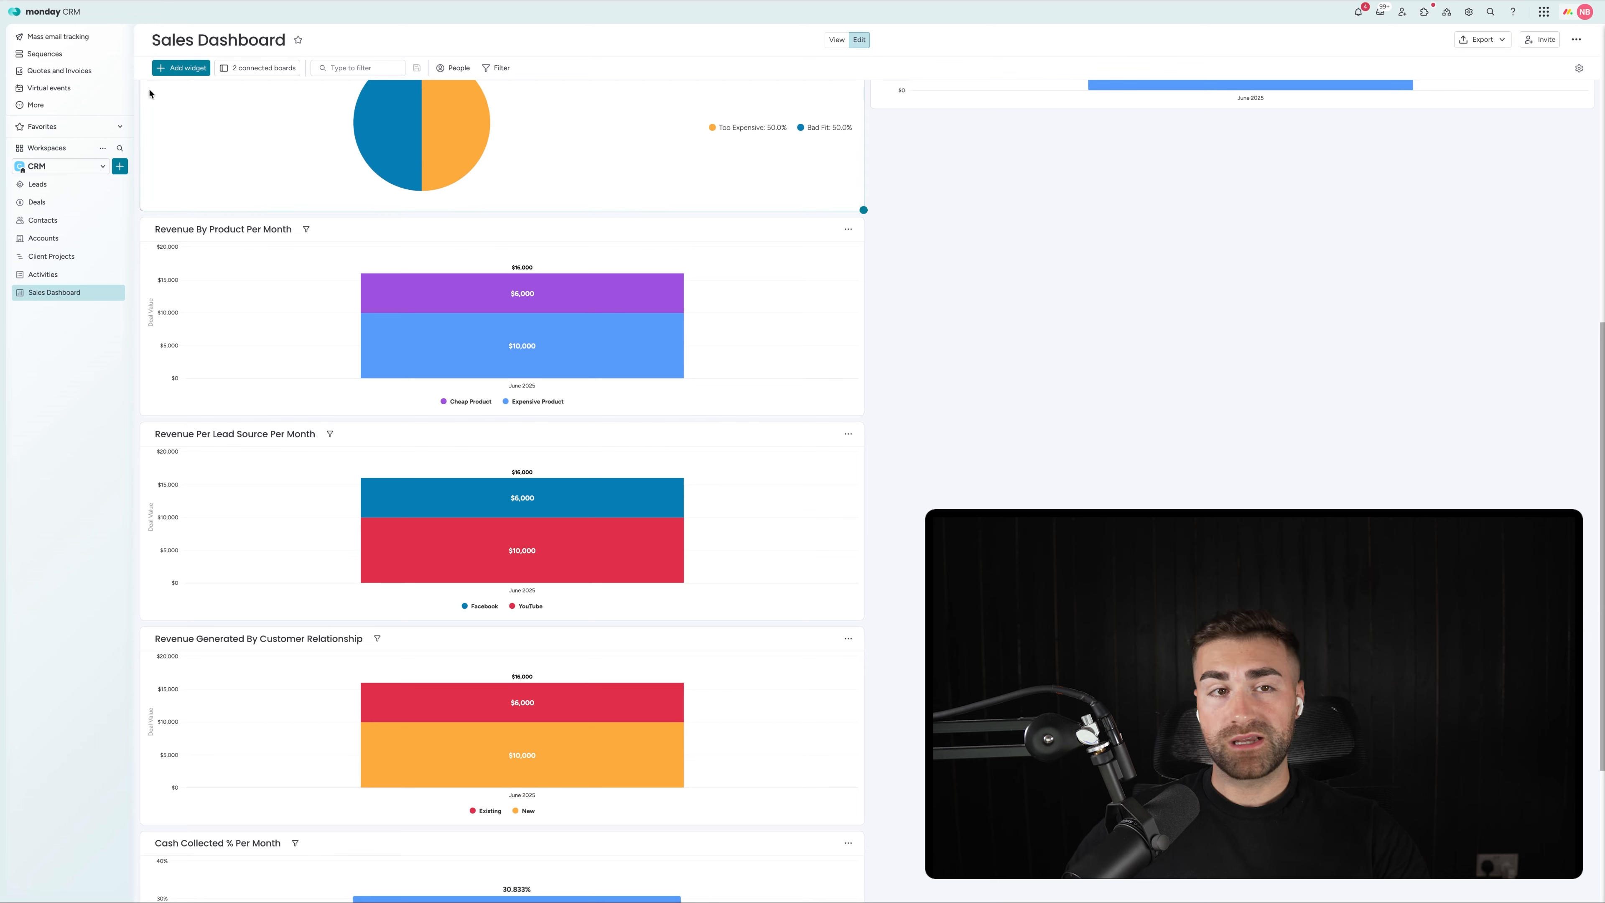
Step: Add another chart widget to the Sales Dashboard and name it Leads Per Month
left_click(171, 73)
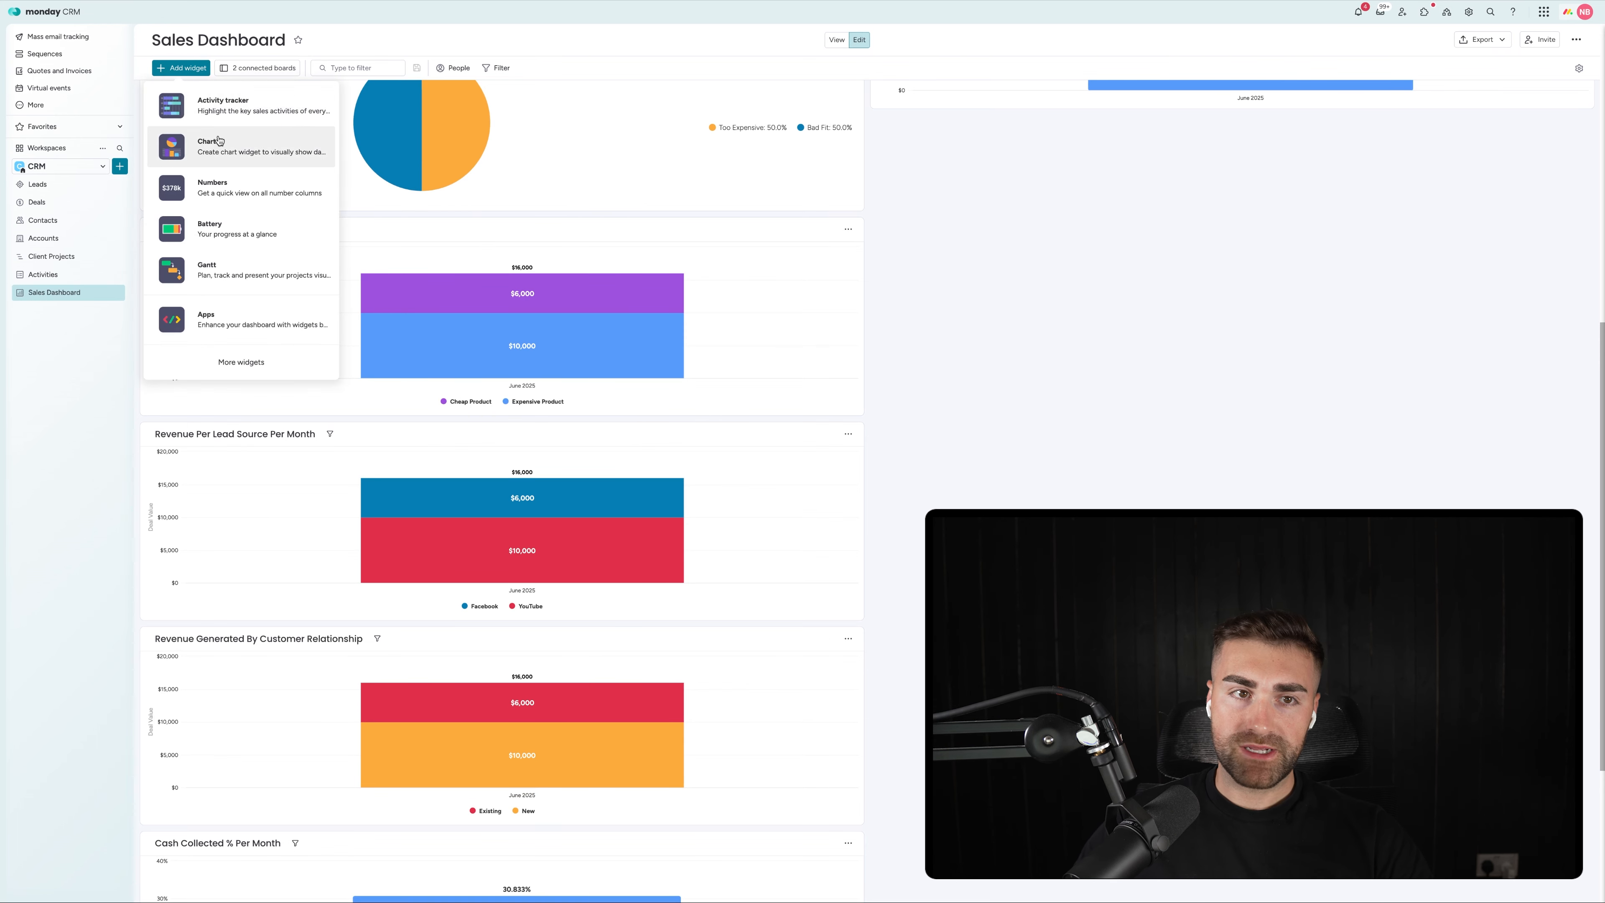
left_click(210, 152)
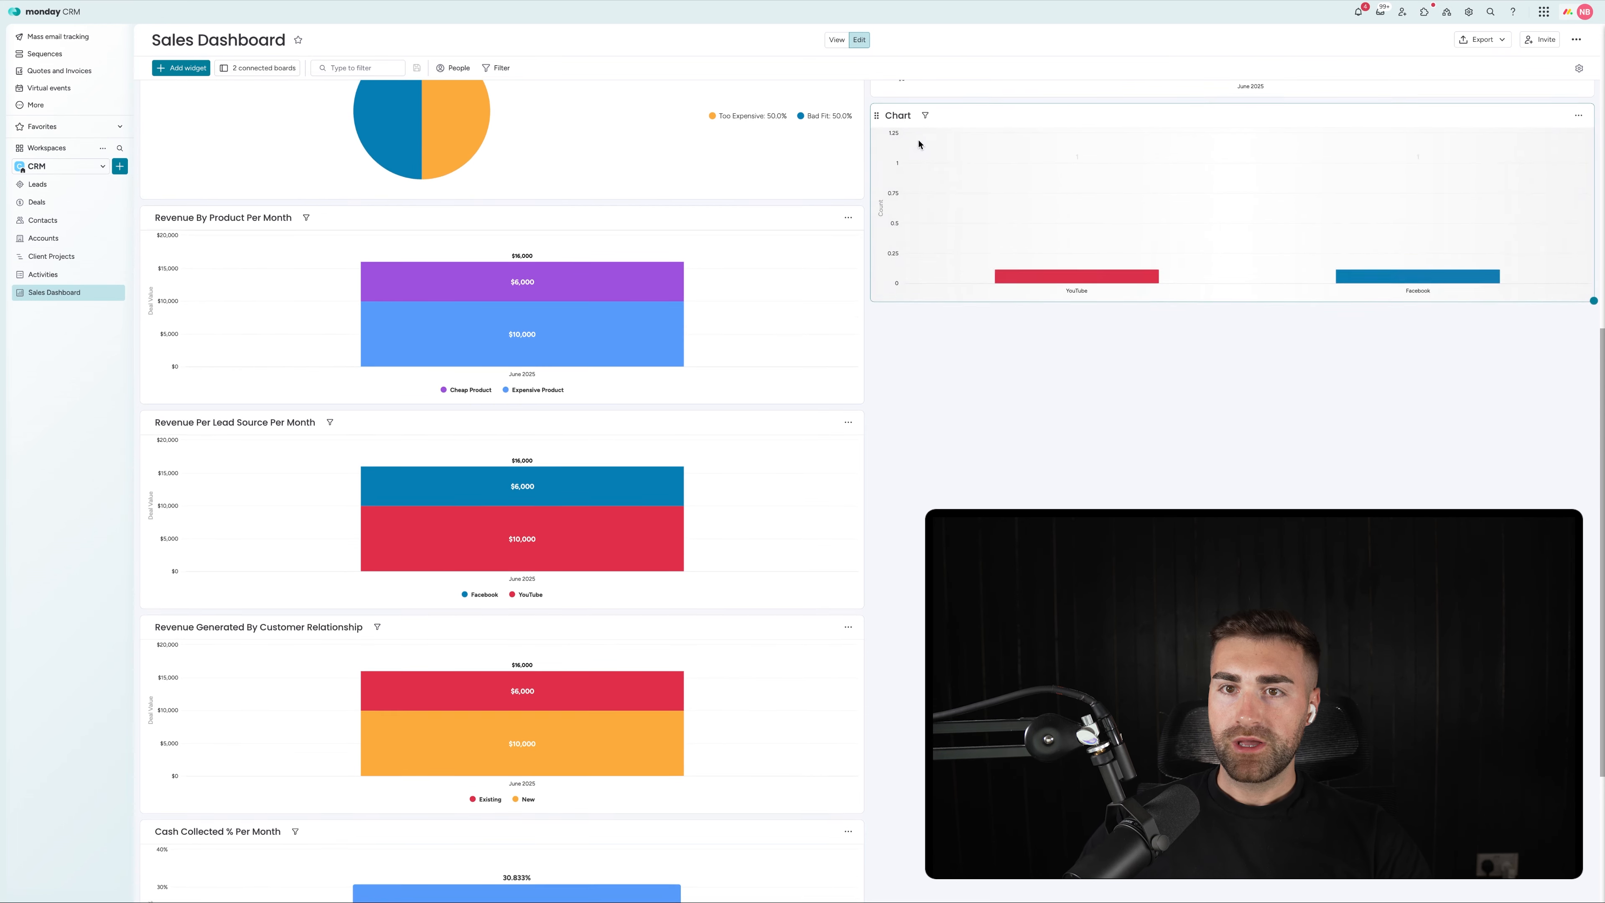
left_click(1578, 107)
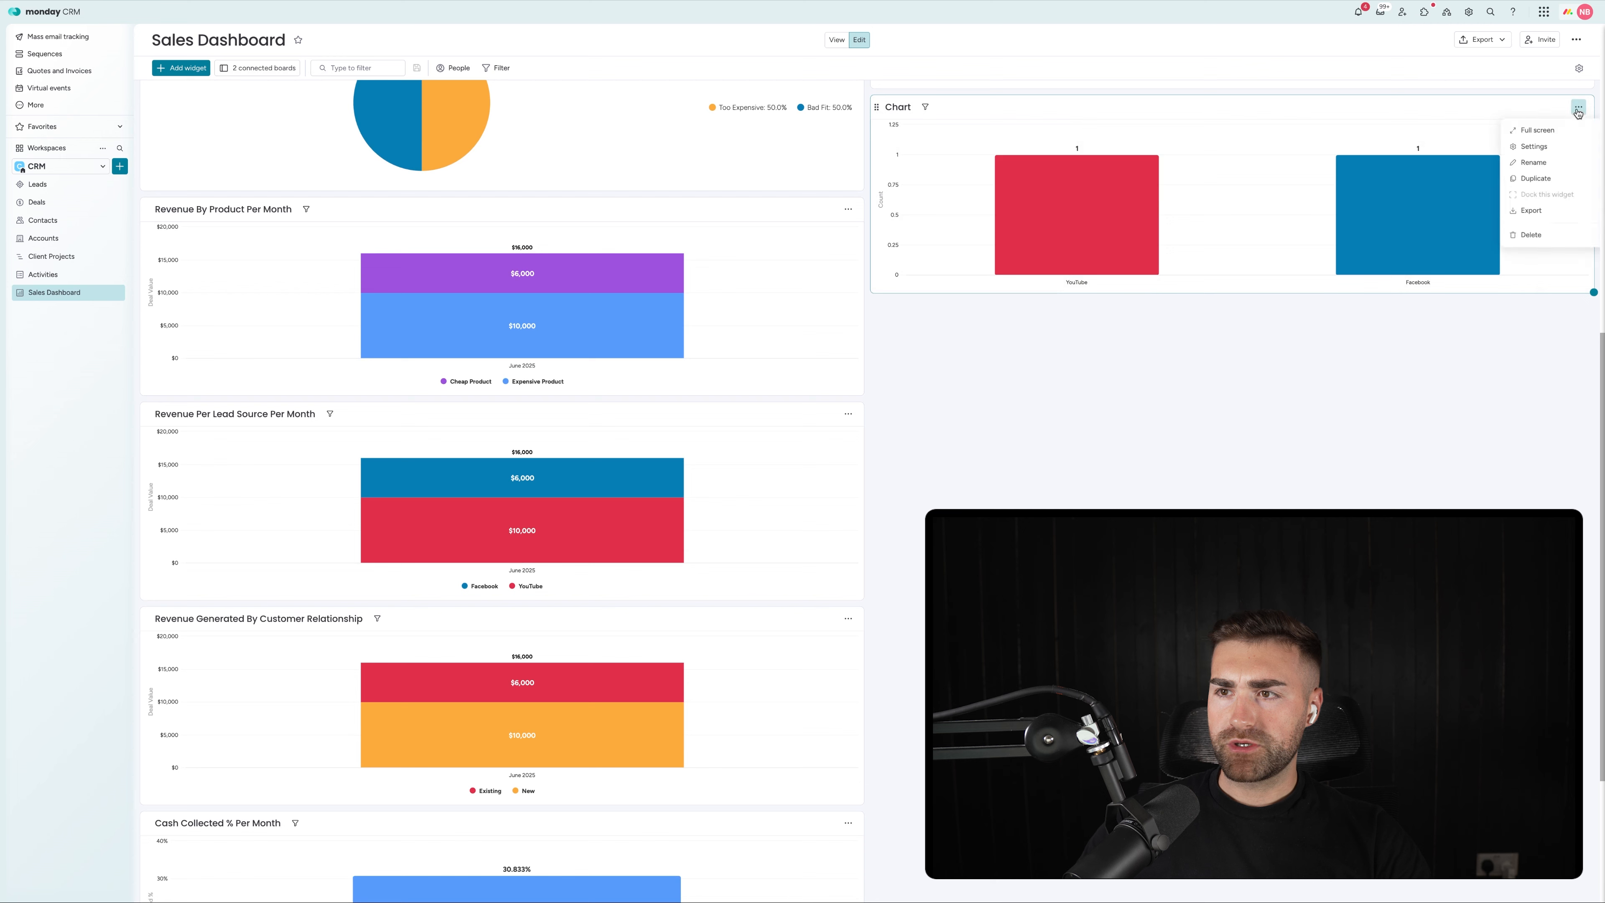
left_click(898, 107)
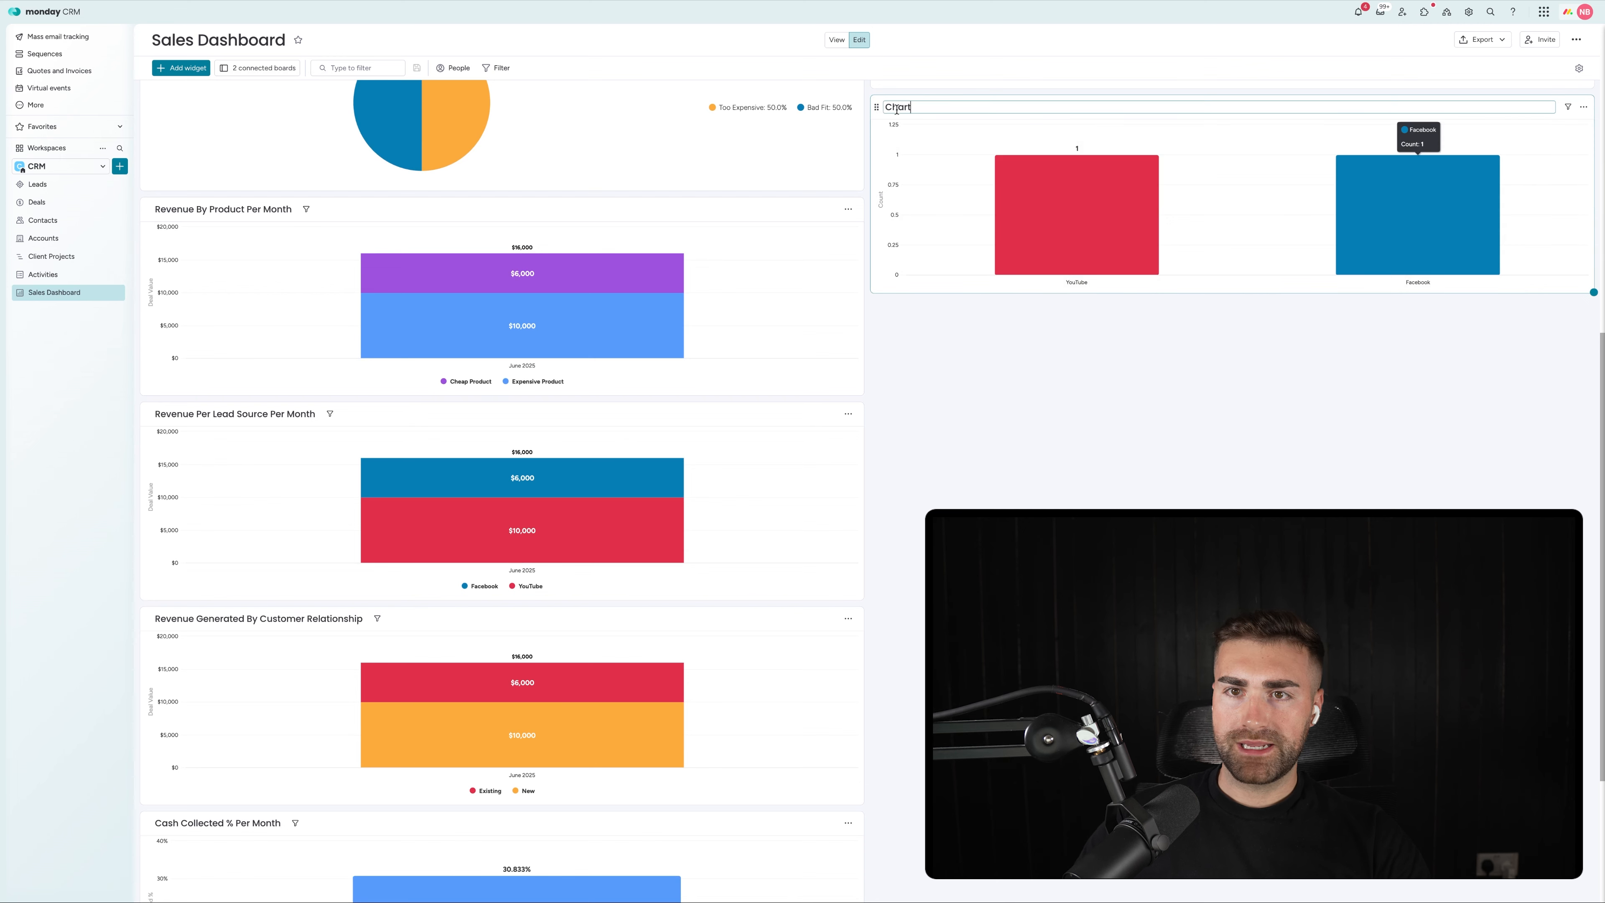
type("Leads Per Month")
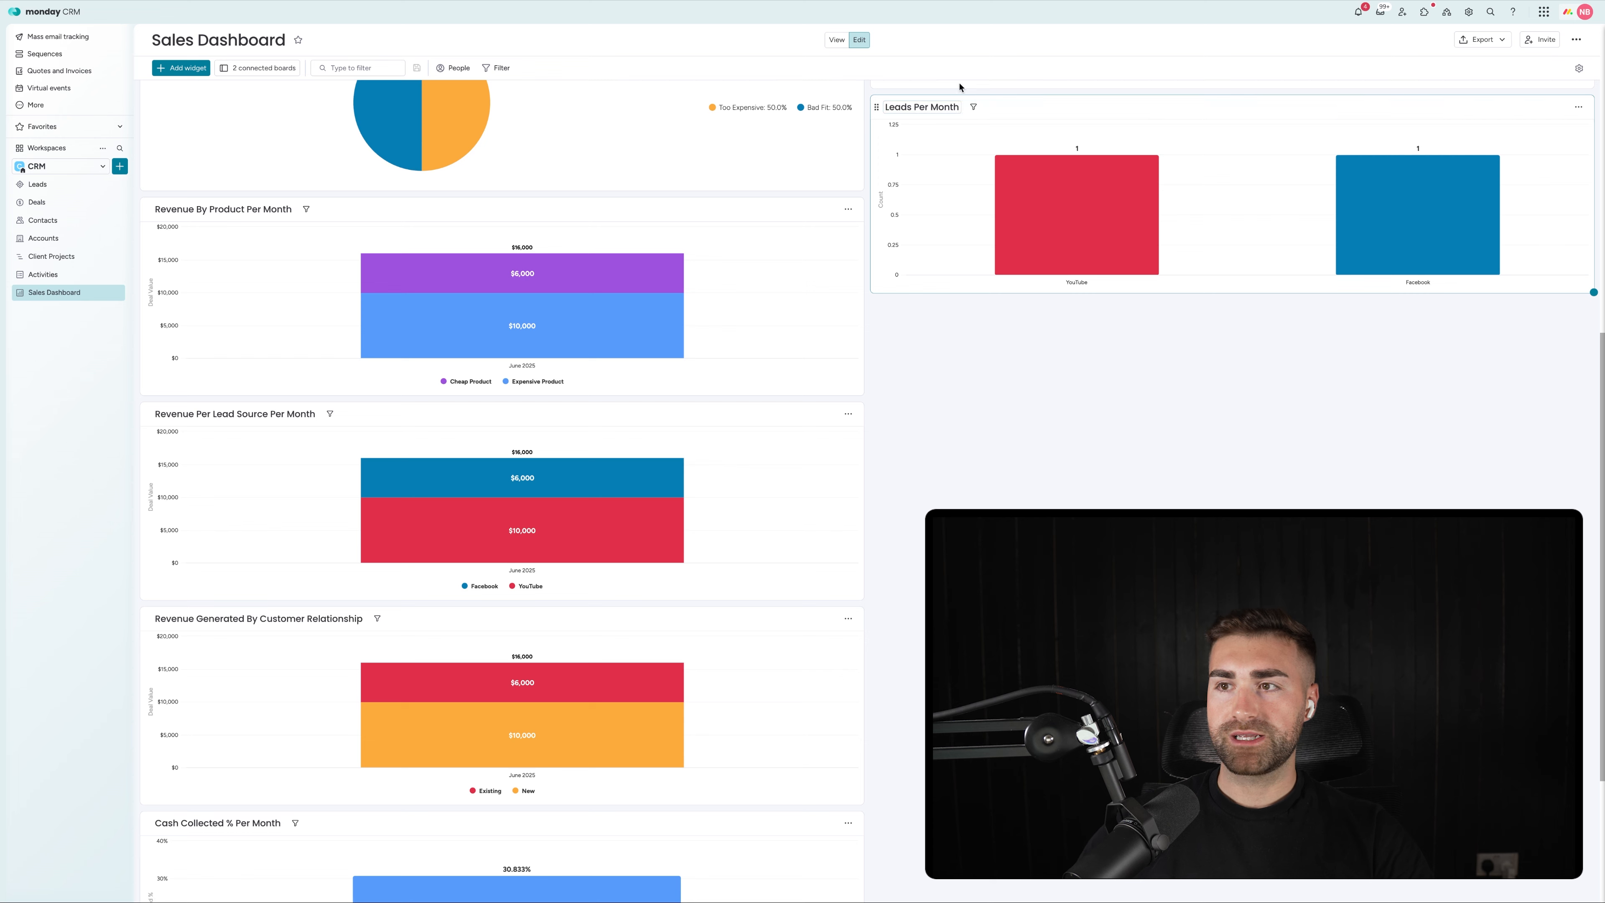
key("Return")
Step: Limit the Leads Per Month chart to the Leads board, keeping all of its groups included
left_click(1578, 107)
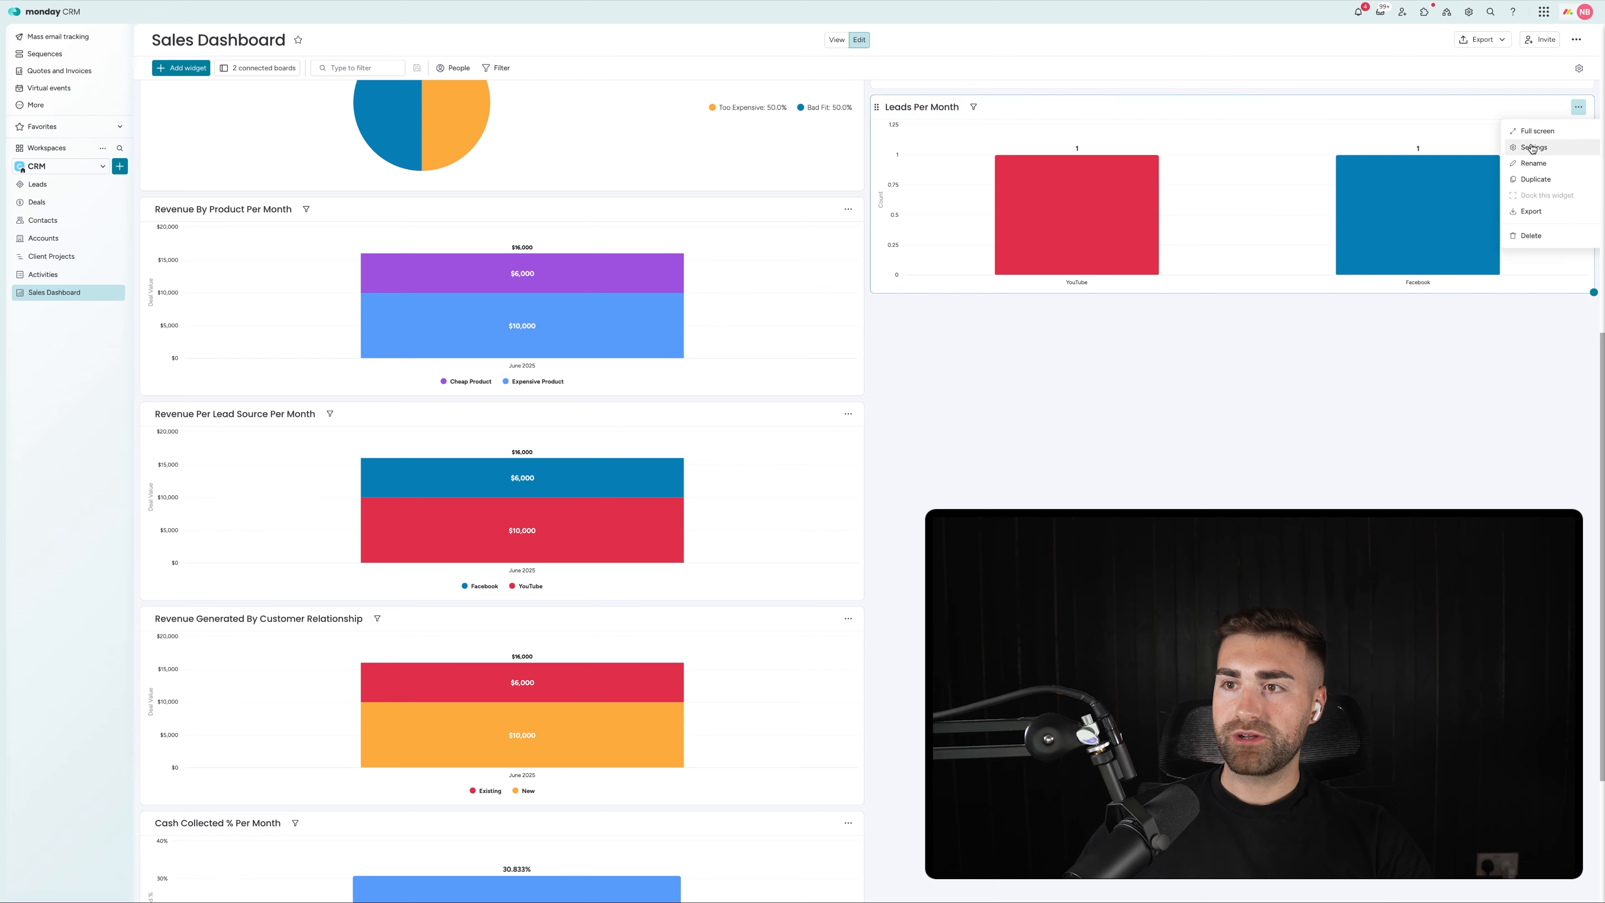
left_click(1534, 147)
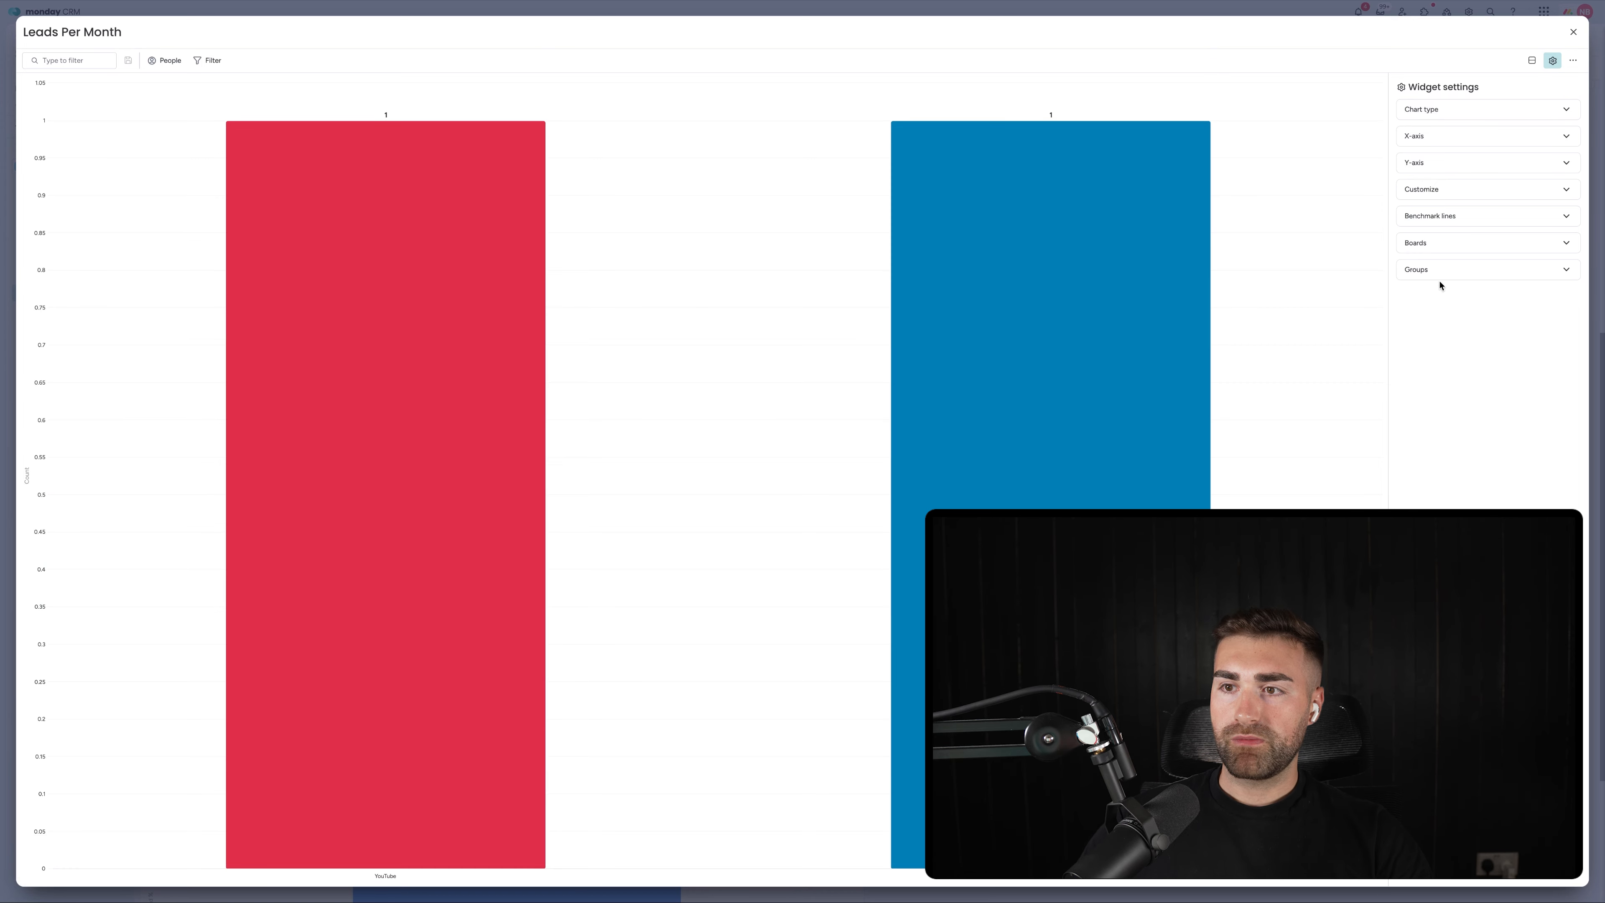
left_click(1447, 242)
left_click(1430, 325)
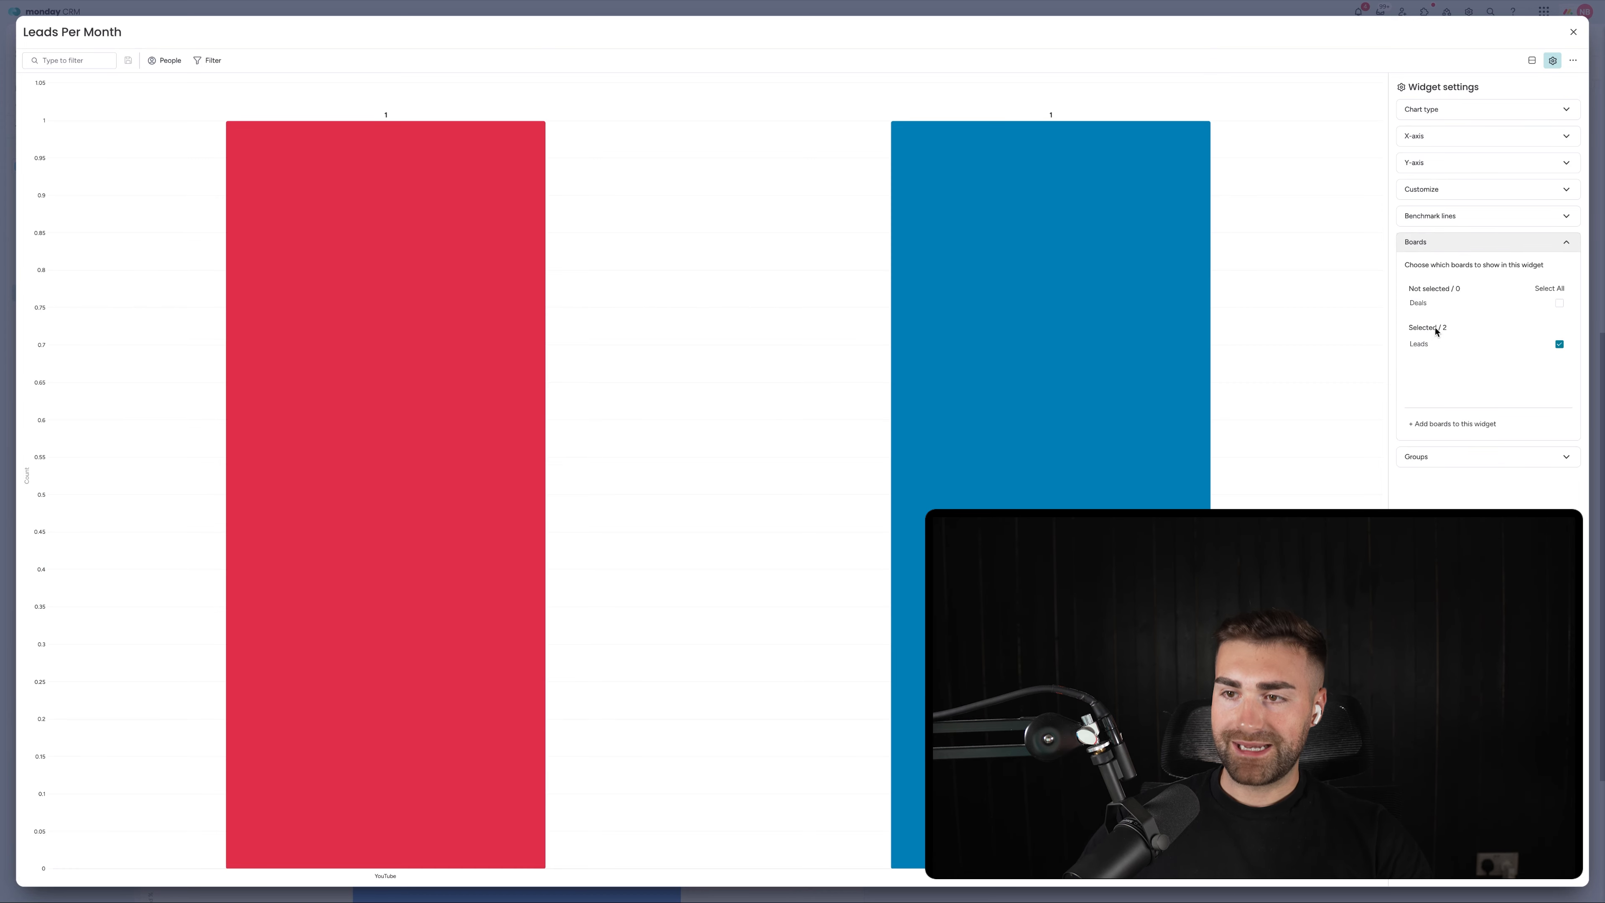
left_click(1429, 457)
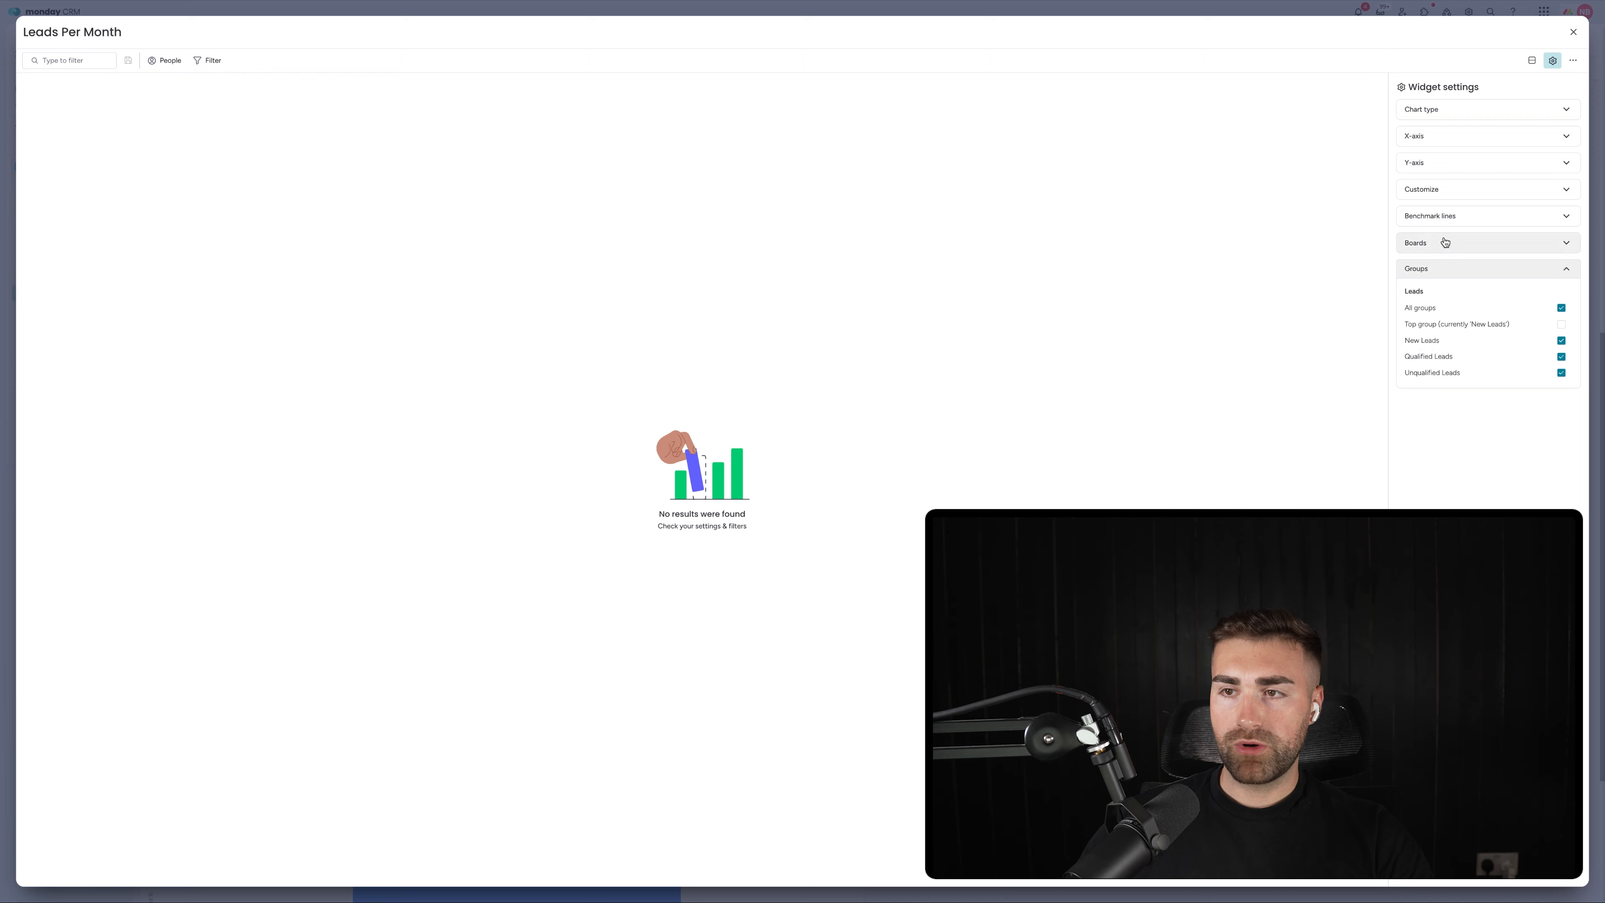
left_click(1451, 110)
left_click(1457, 109)
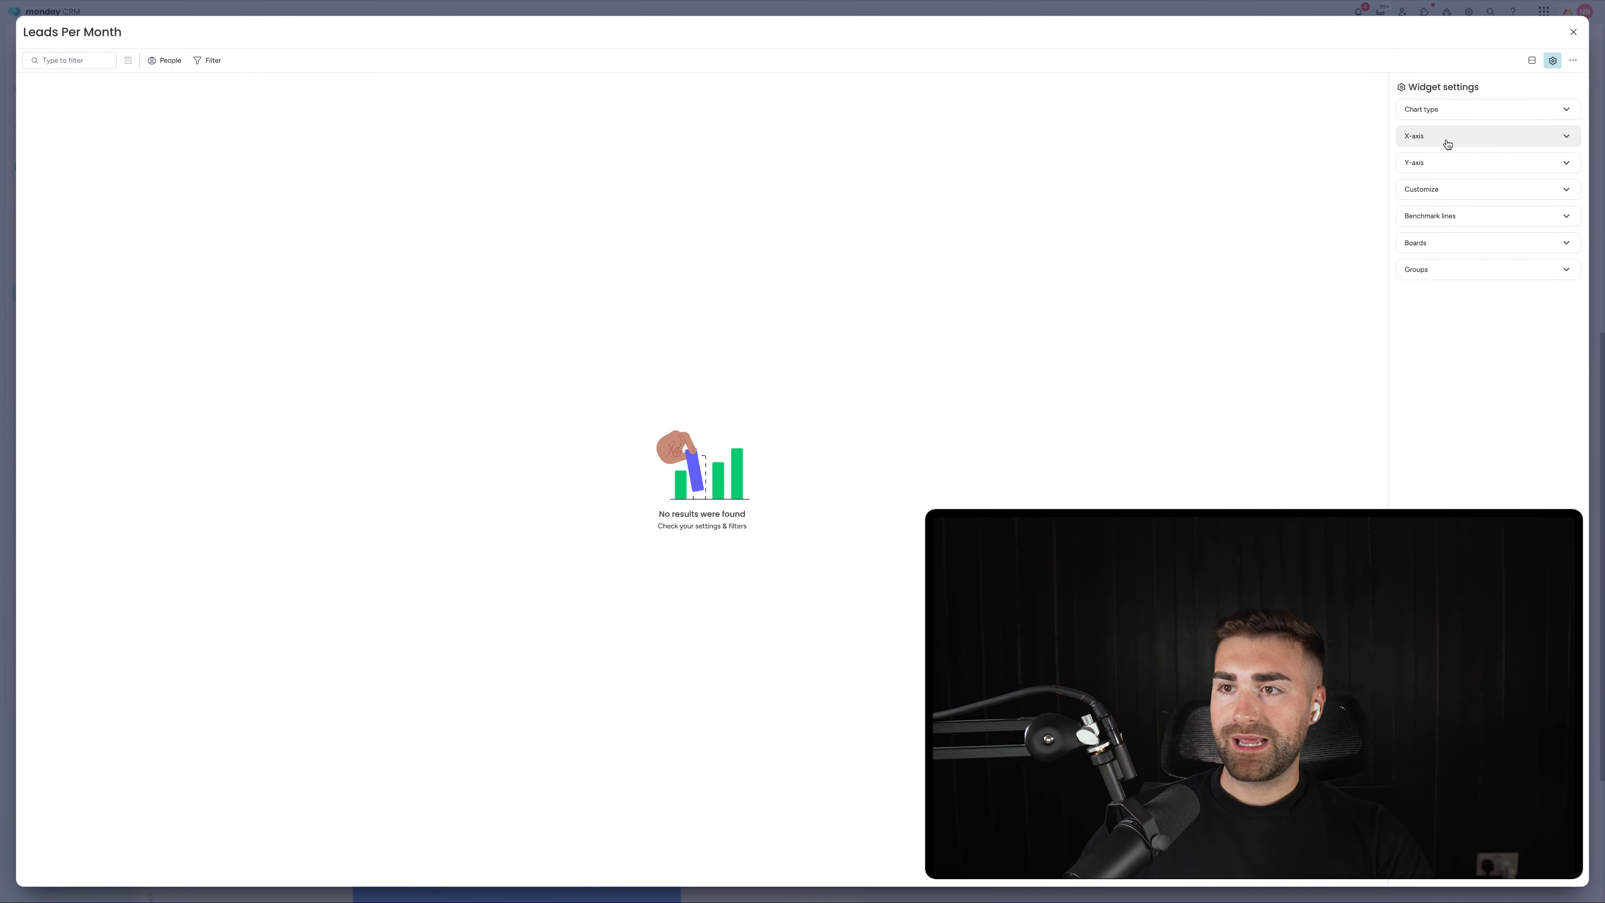
Step: Set the Leads Per Month chart's X-axis to Date Created, keep Count items on the Y-axis, and return to the dashboard
left_click(1445, 136)
left_click(1530, 161)
left_click(1488, 202)
type("date c")
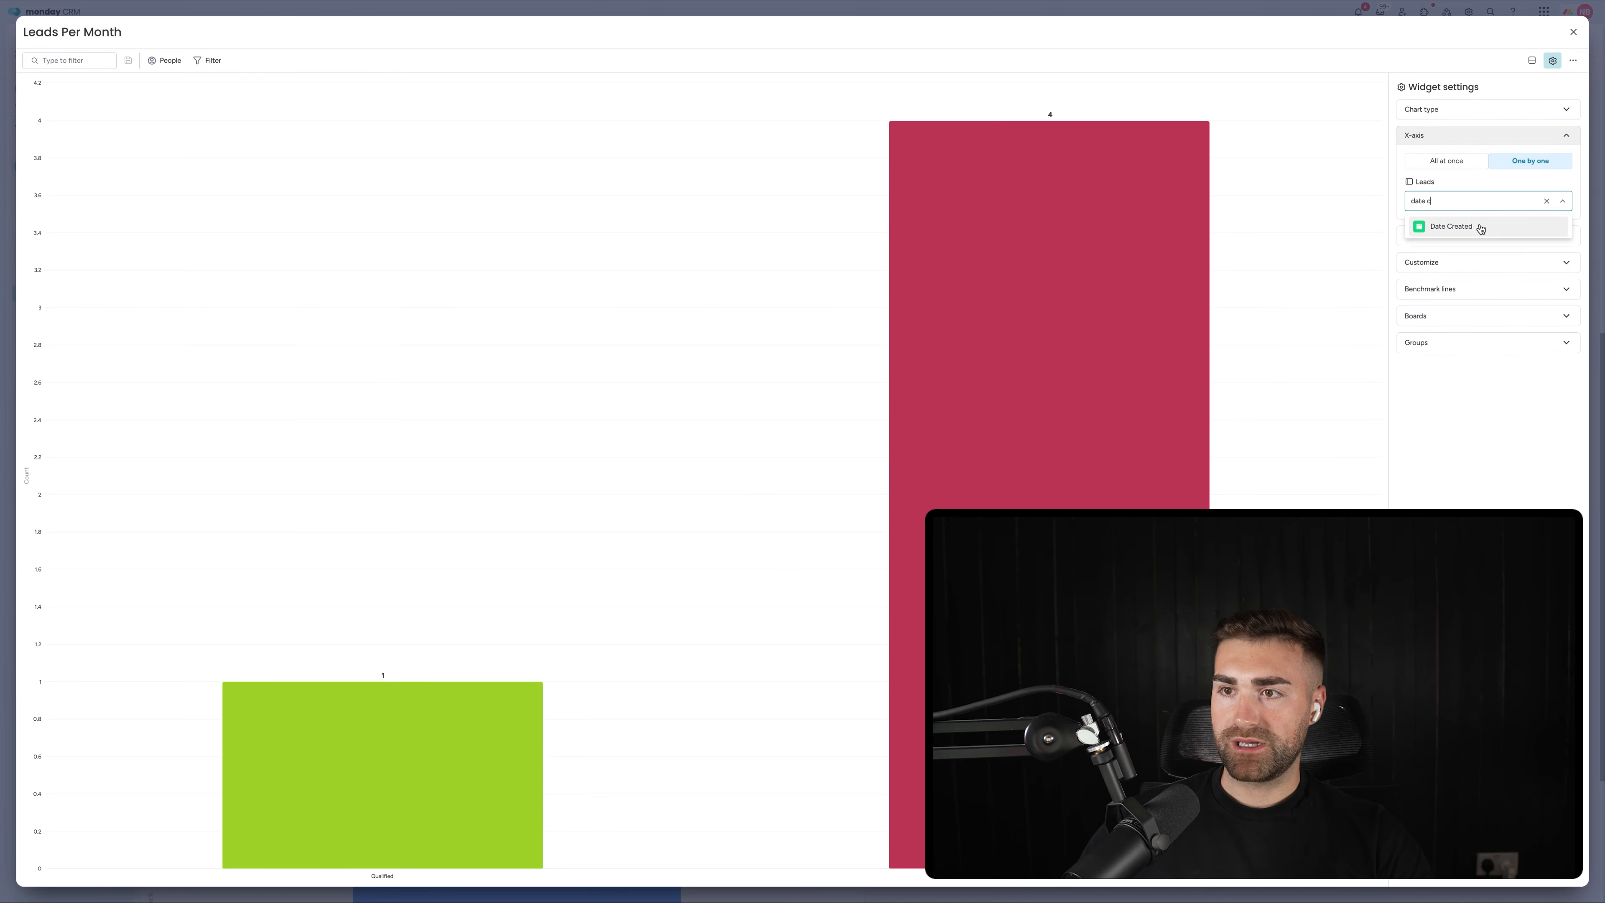
left_click(1479, 227)
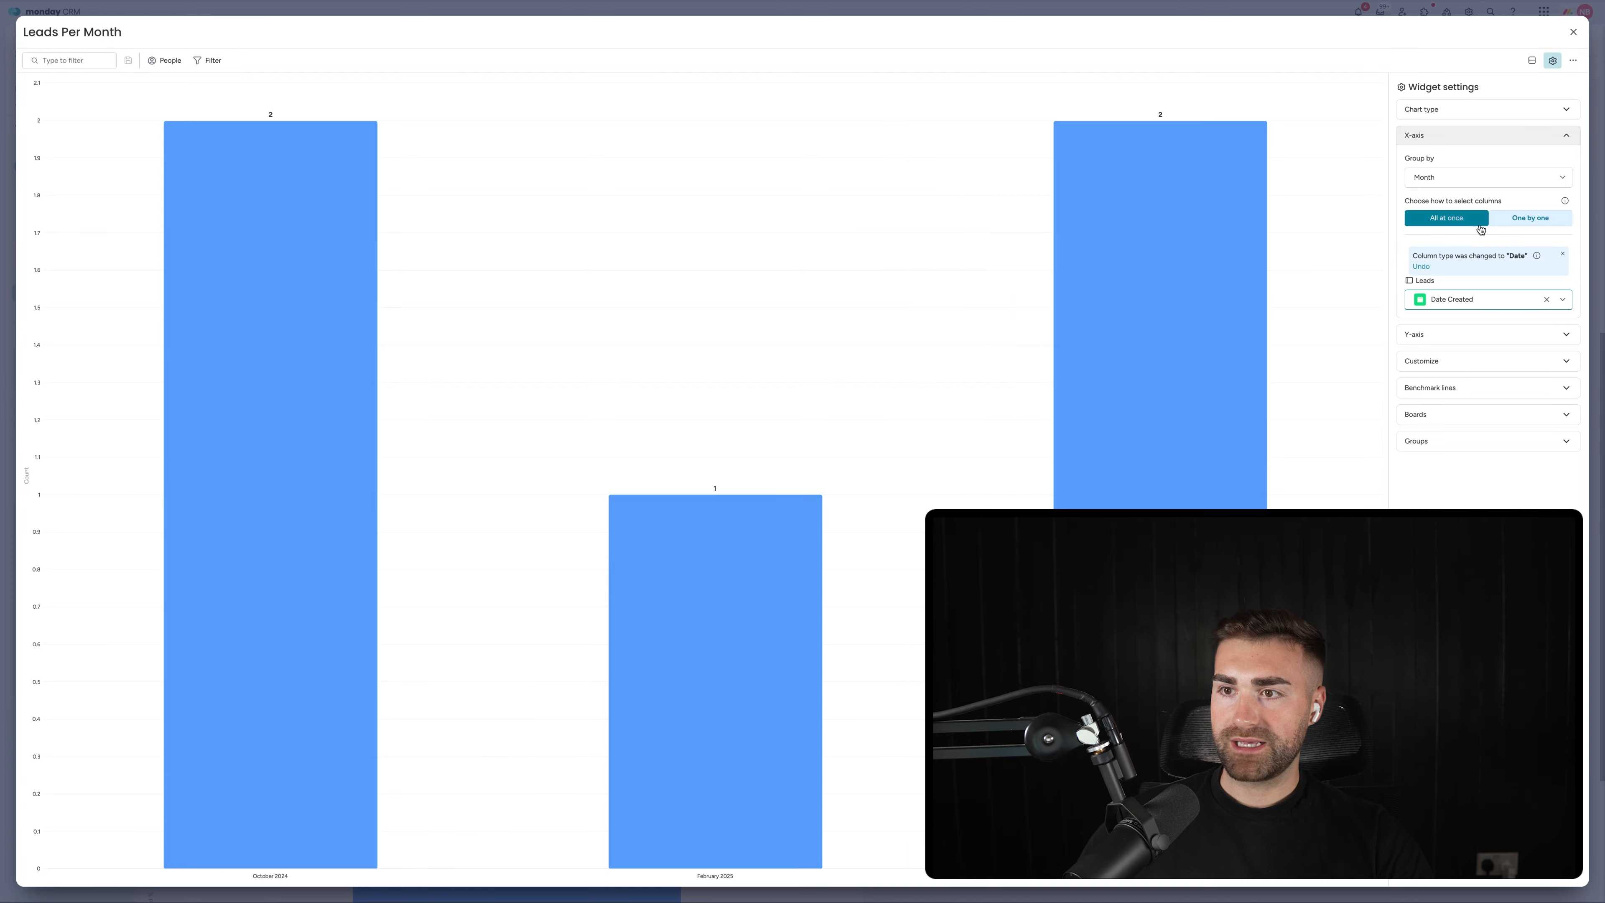
left_click(1454, 334)
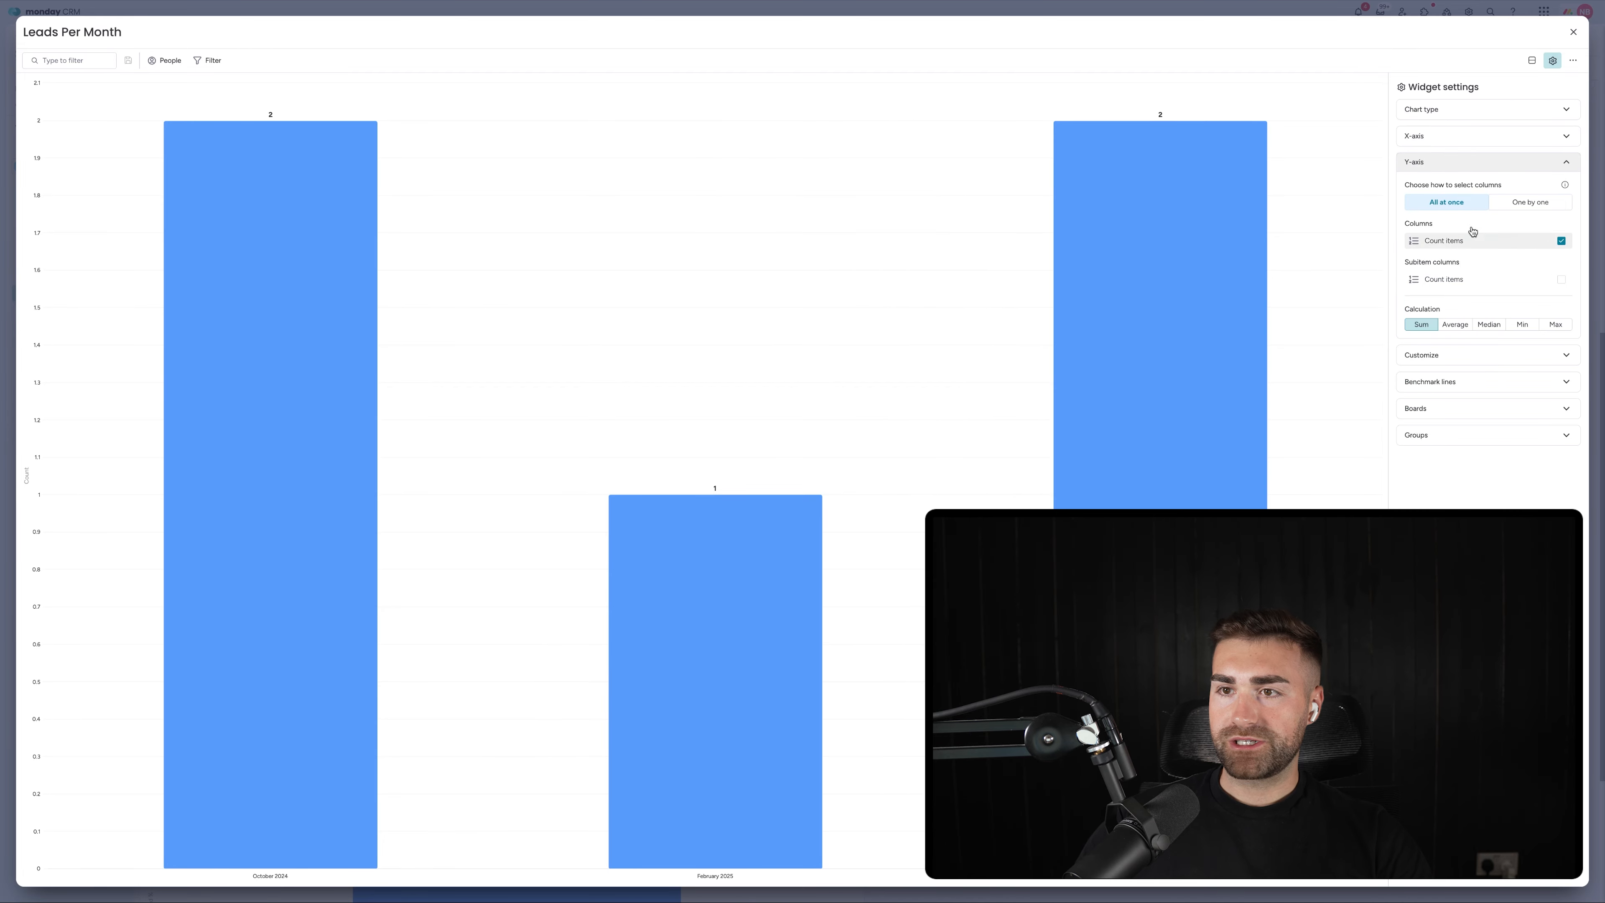
left_click(1572, 30)
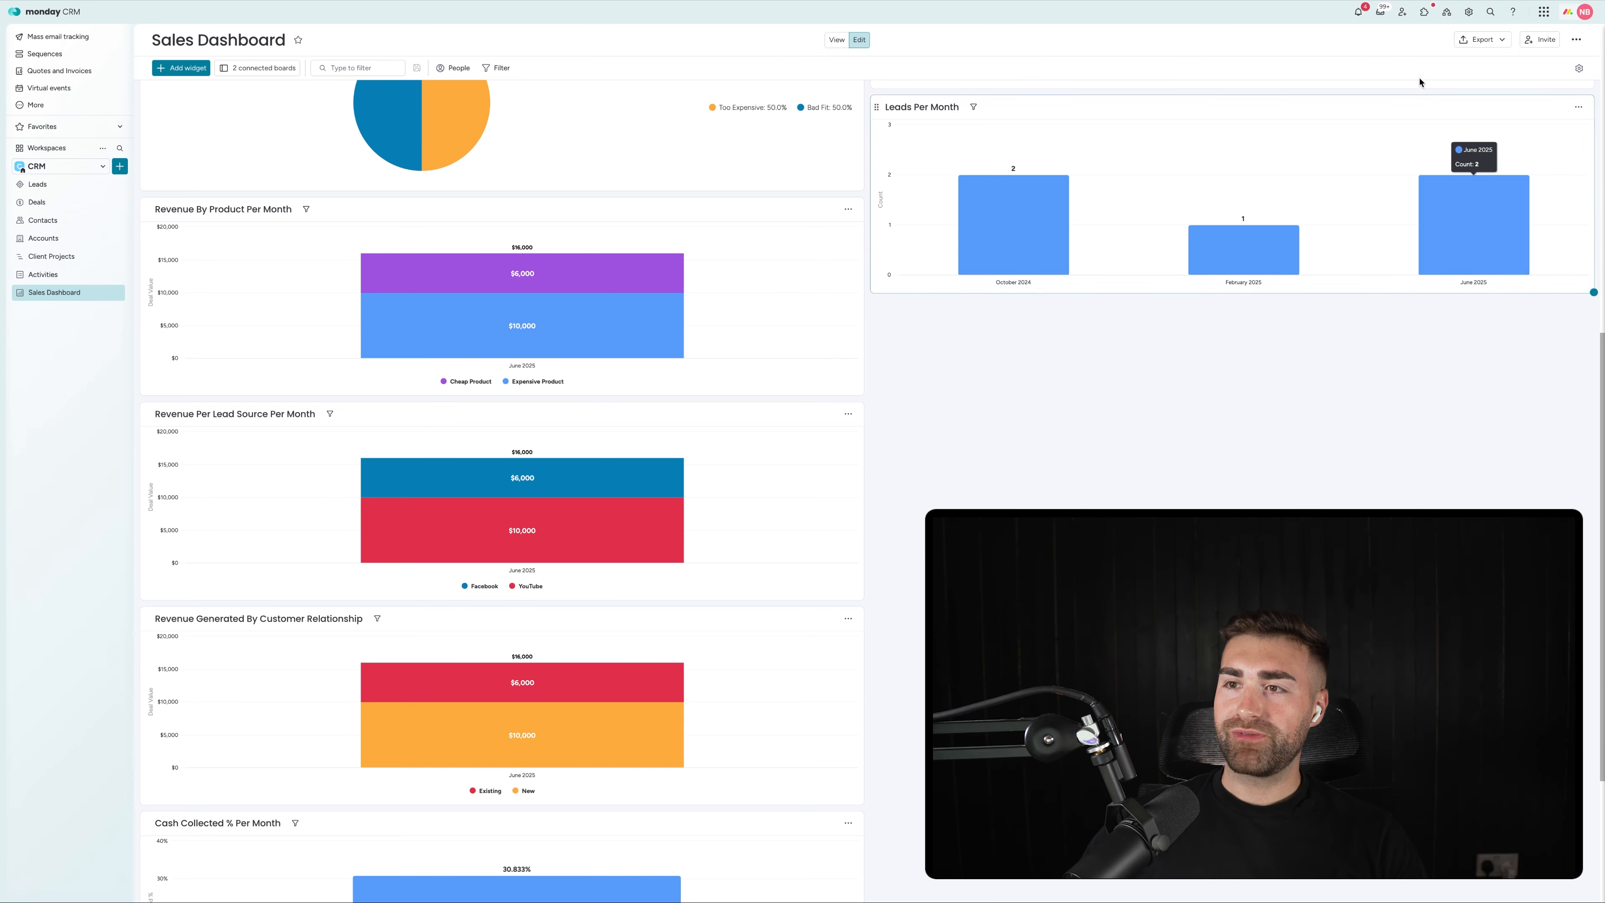
Step: Duplicate the Leads Per Month chart widget and rename the copy Leads Per Month By Source
left_click(1579, 107)
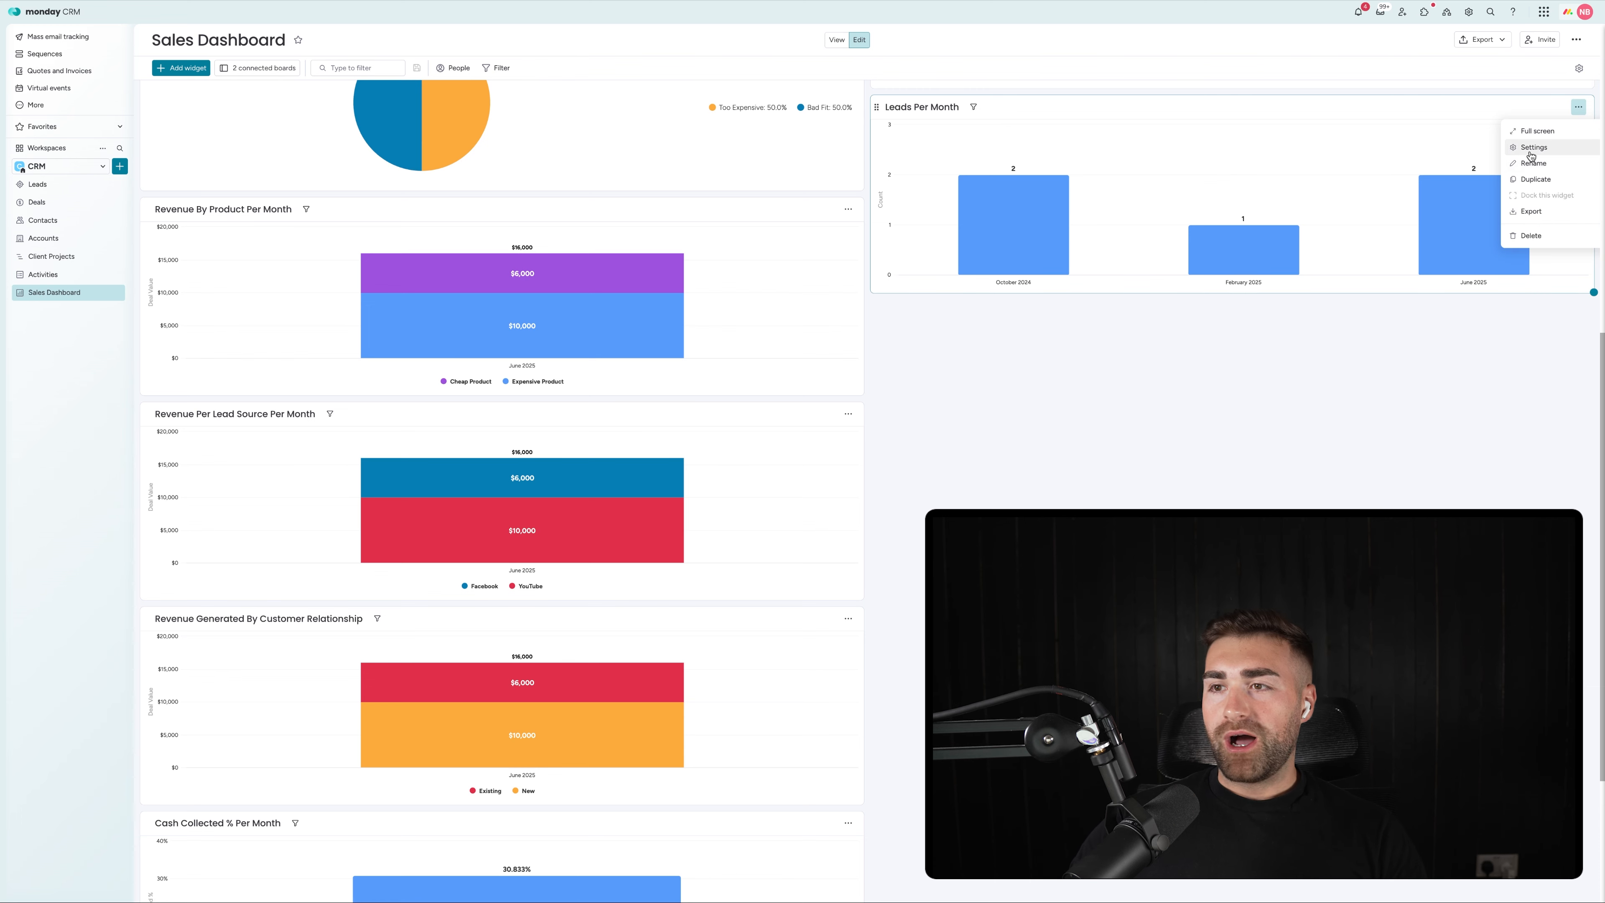
left_click(1535, 179)
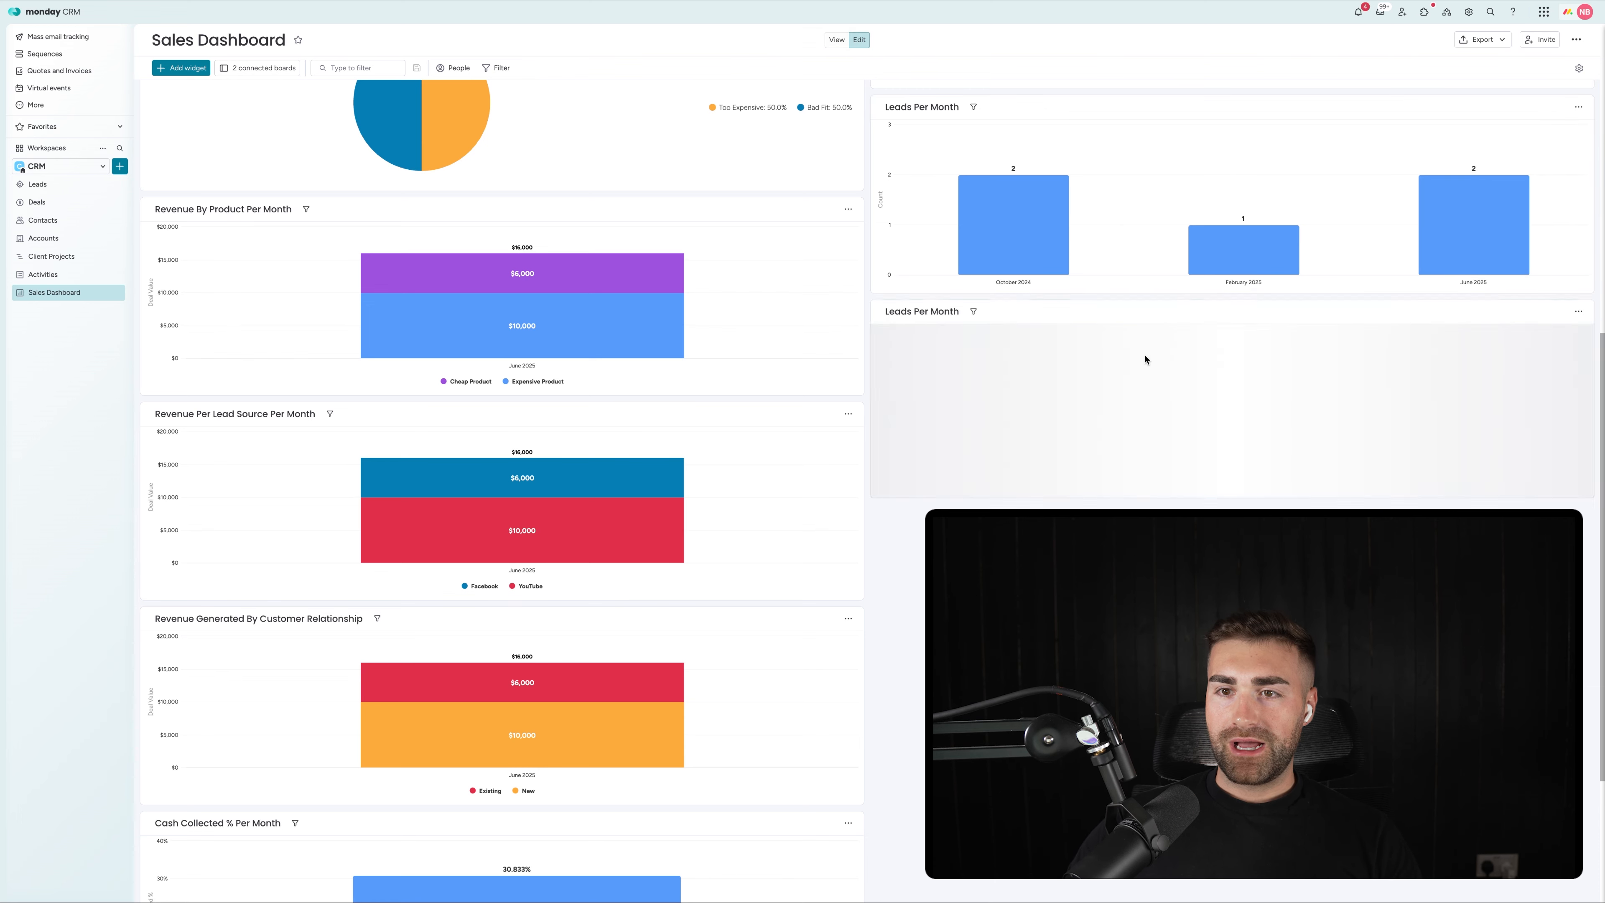
scroll(1146, 358, "down", 4)
scroll(1330, 221, "up", 1)
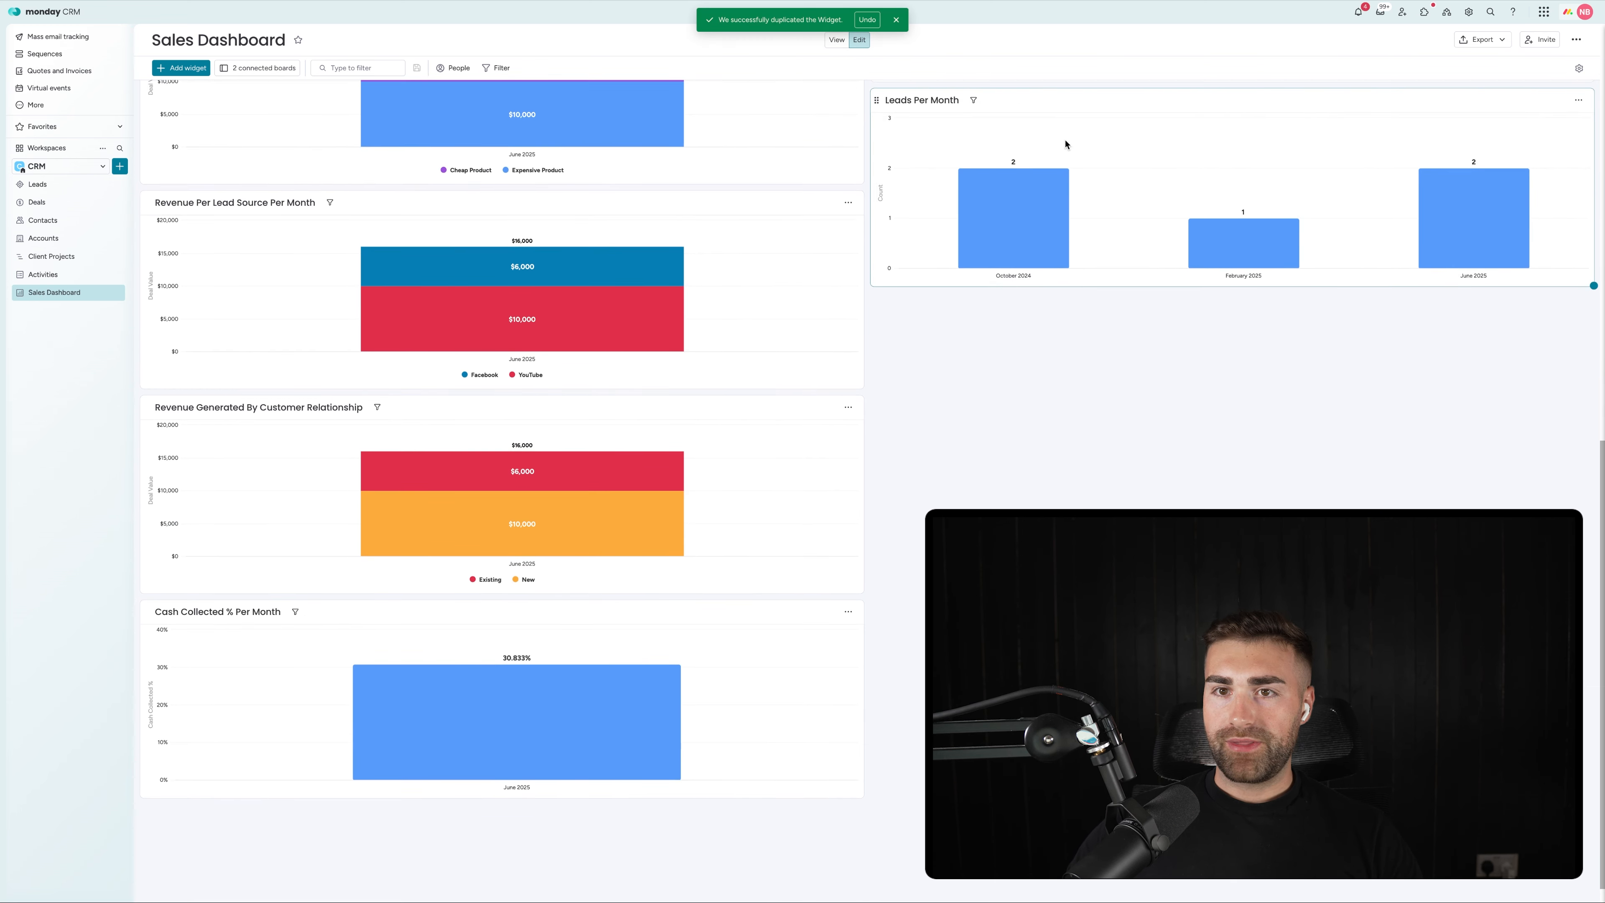
left_click(907, 101)
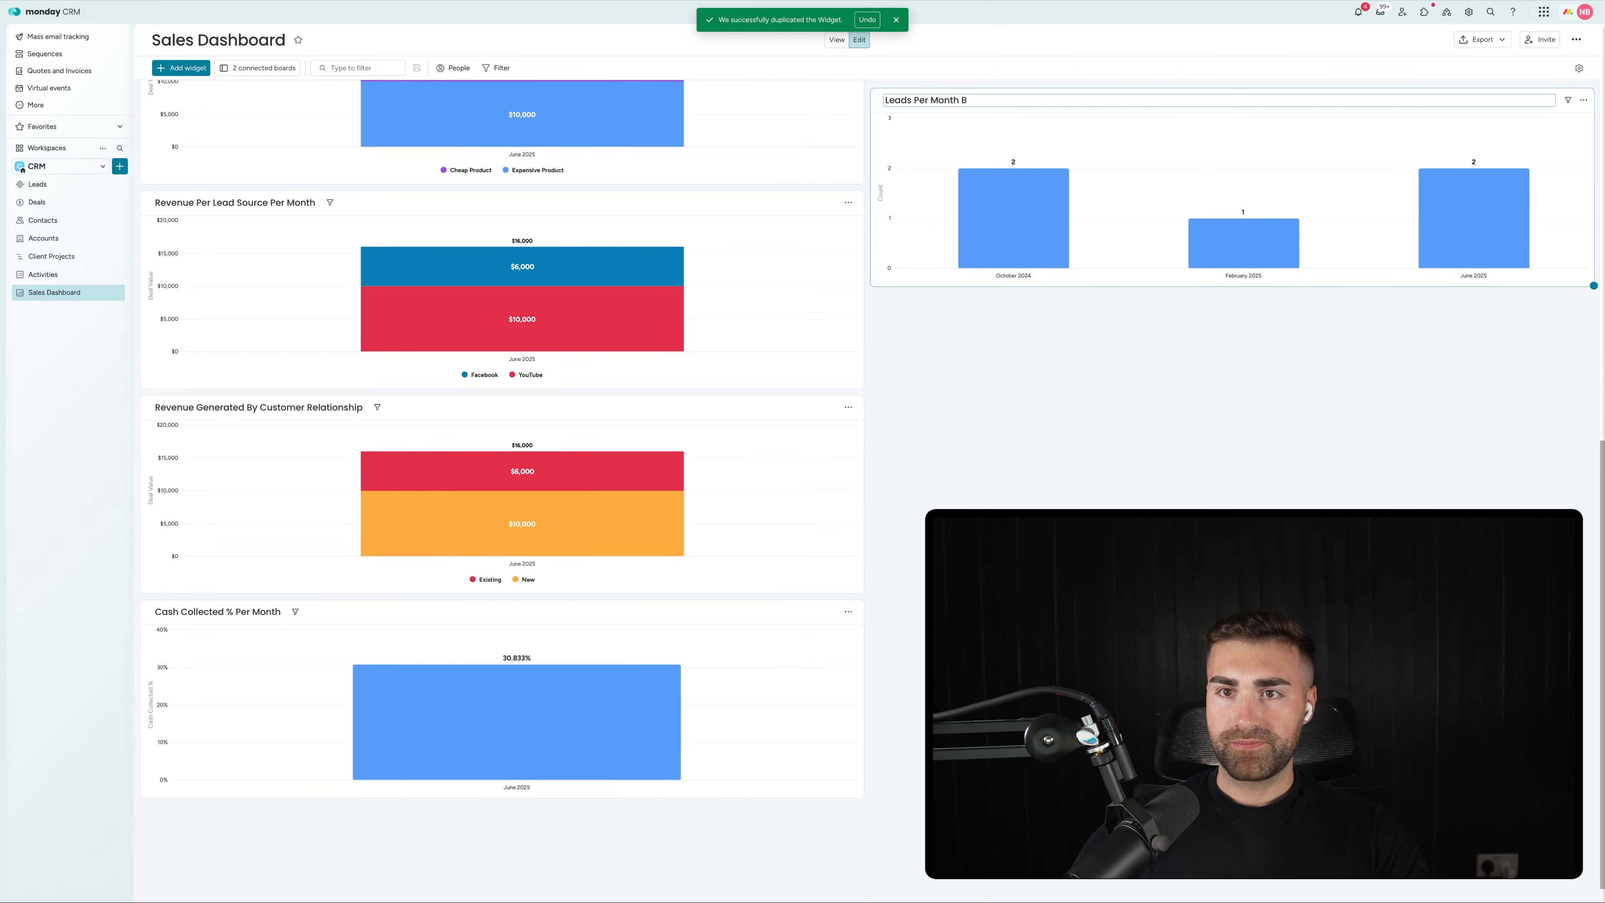
type("By So")
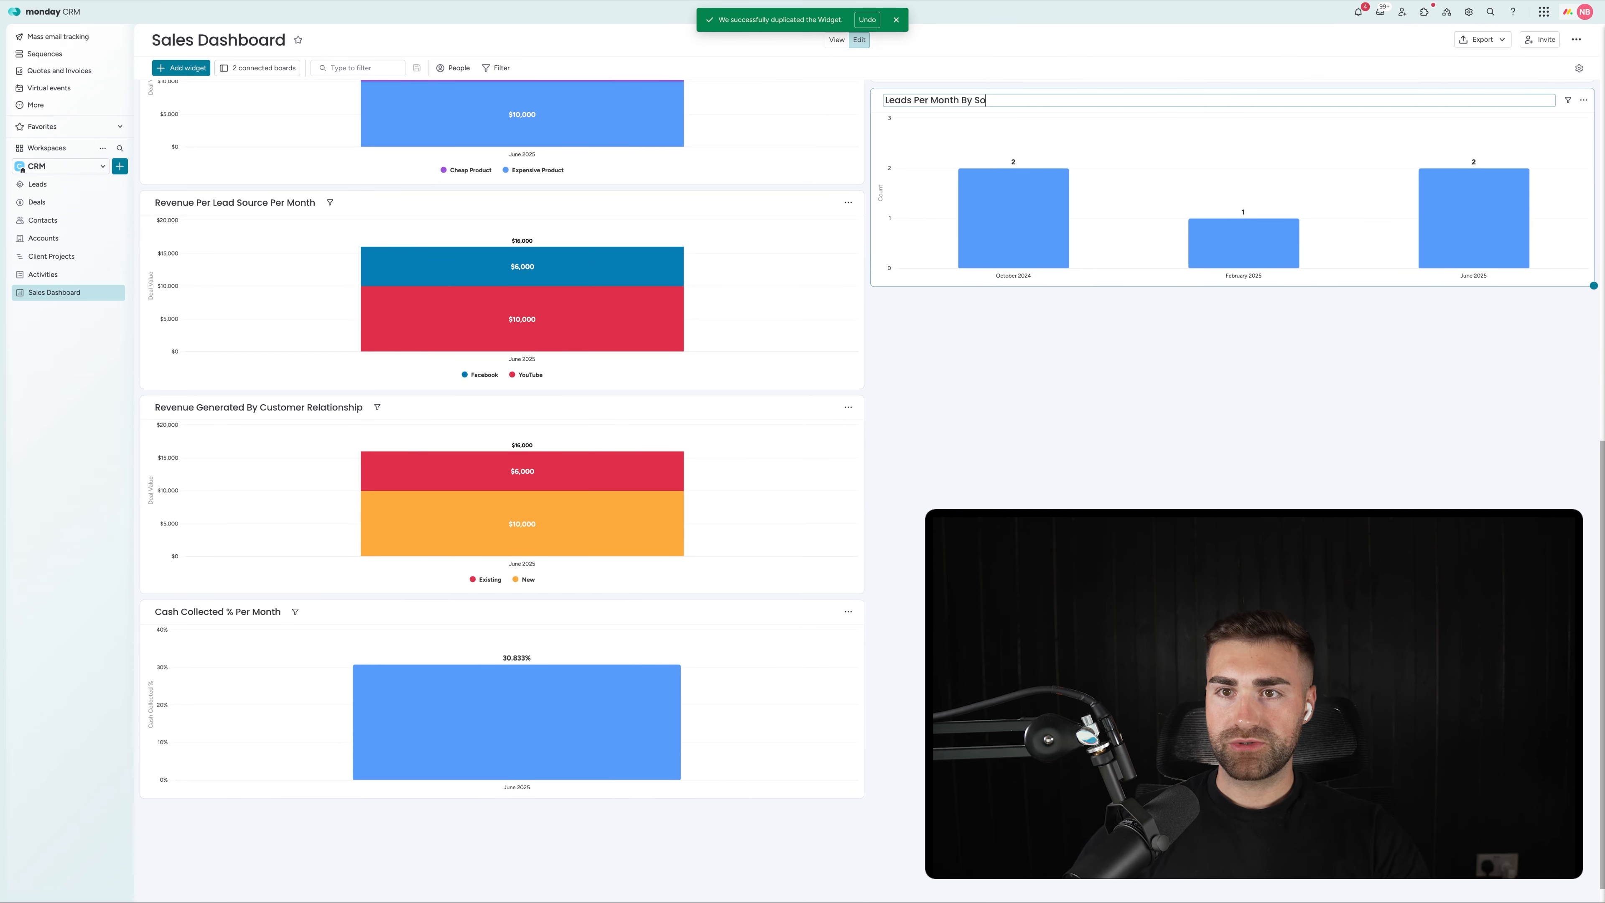
type("urce")
key("Return")
Step: Change the Leads Per Month By Source widget's chart type to a stacked bar chart
left_click(1579, 100)
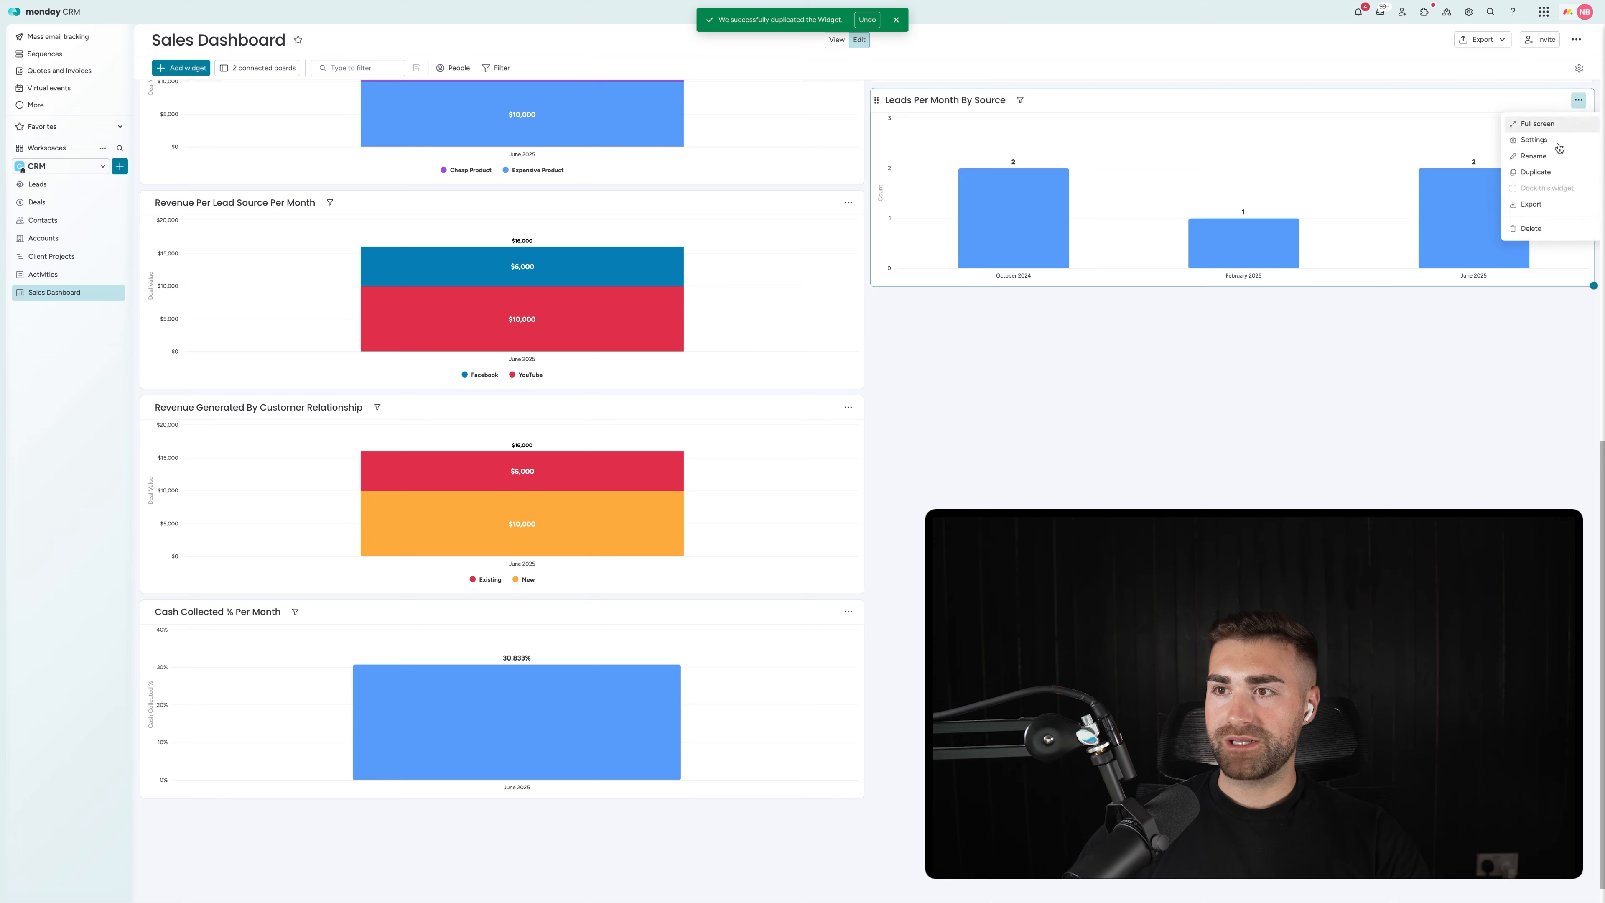
left_click(1542, 123)
key("Escape")
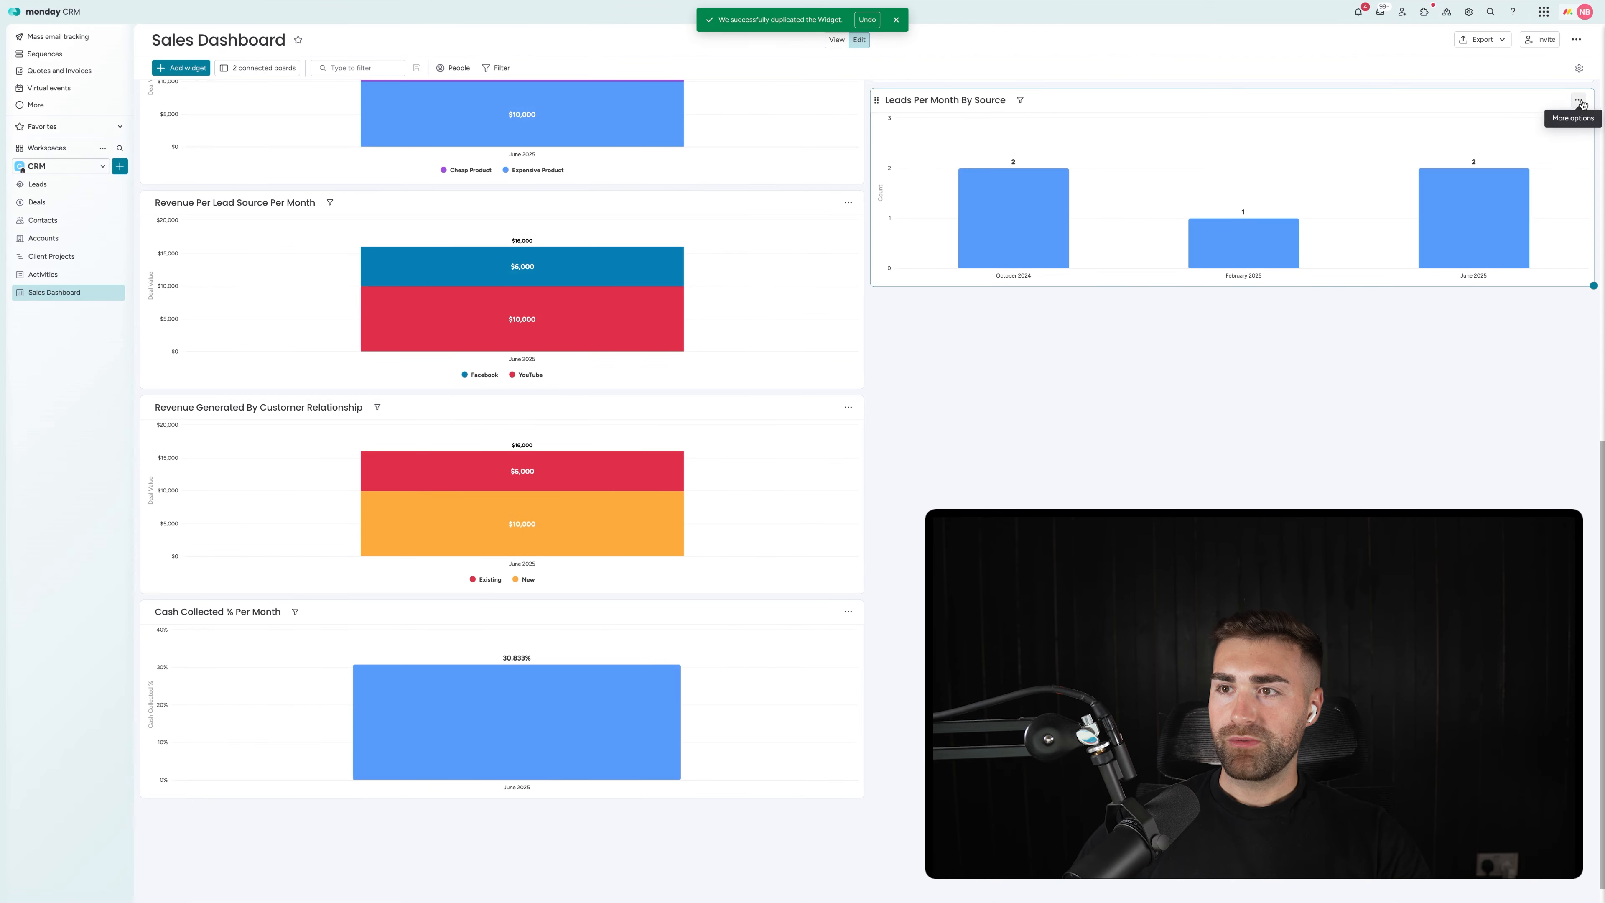
left_click(1579, 101)
left_click(1542, 142)
left_click(1430, 108)
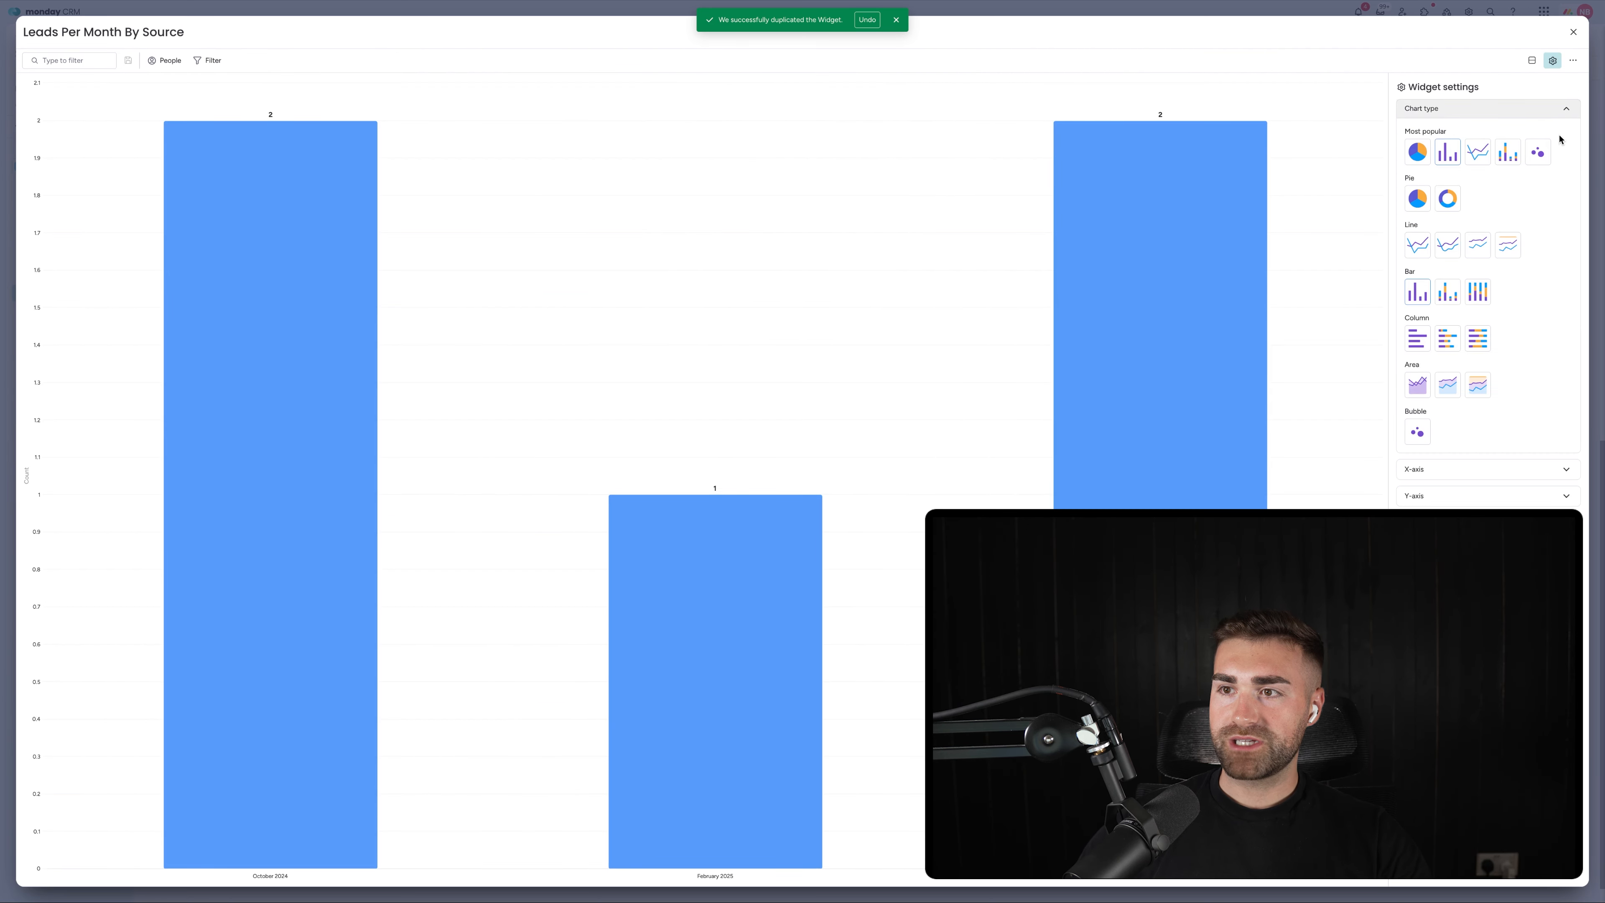
left_click(1507, 152)
left_click(1453, 108)
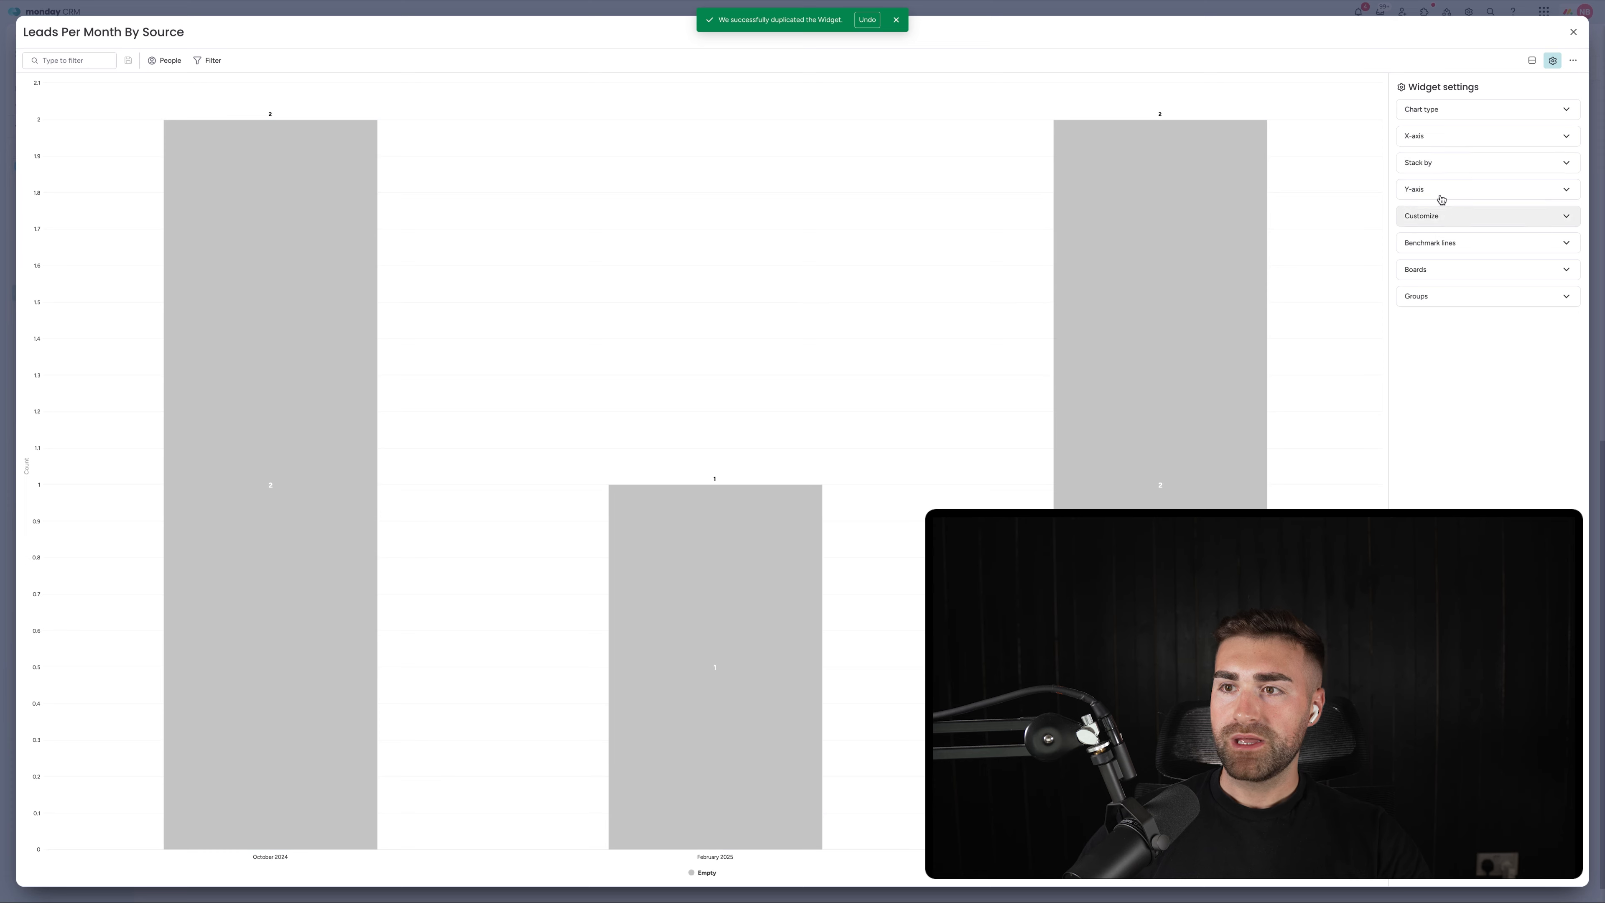
Step: Stack the chart's bars by the Leads board's Lead Source column, choosing columns one by one and keeping Count items on the Y-axis
left_click(1549, 141)
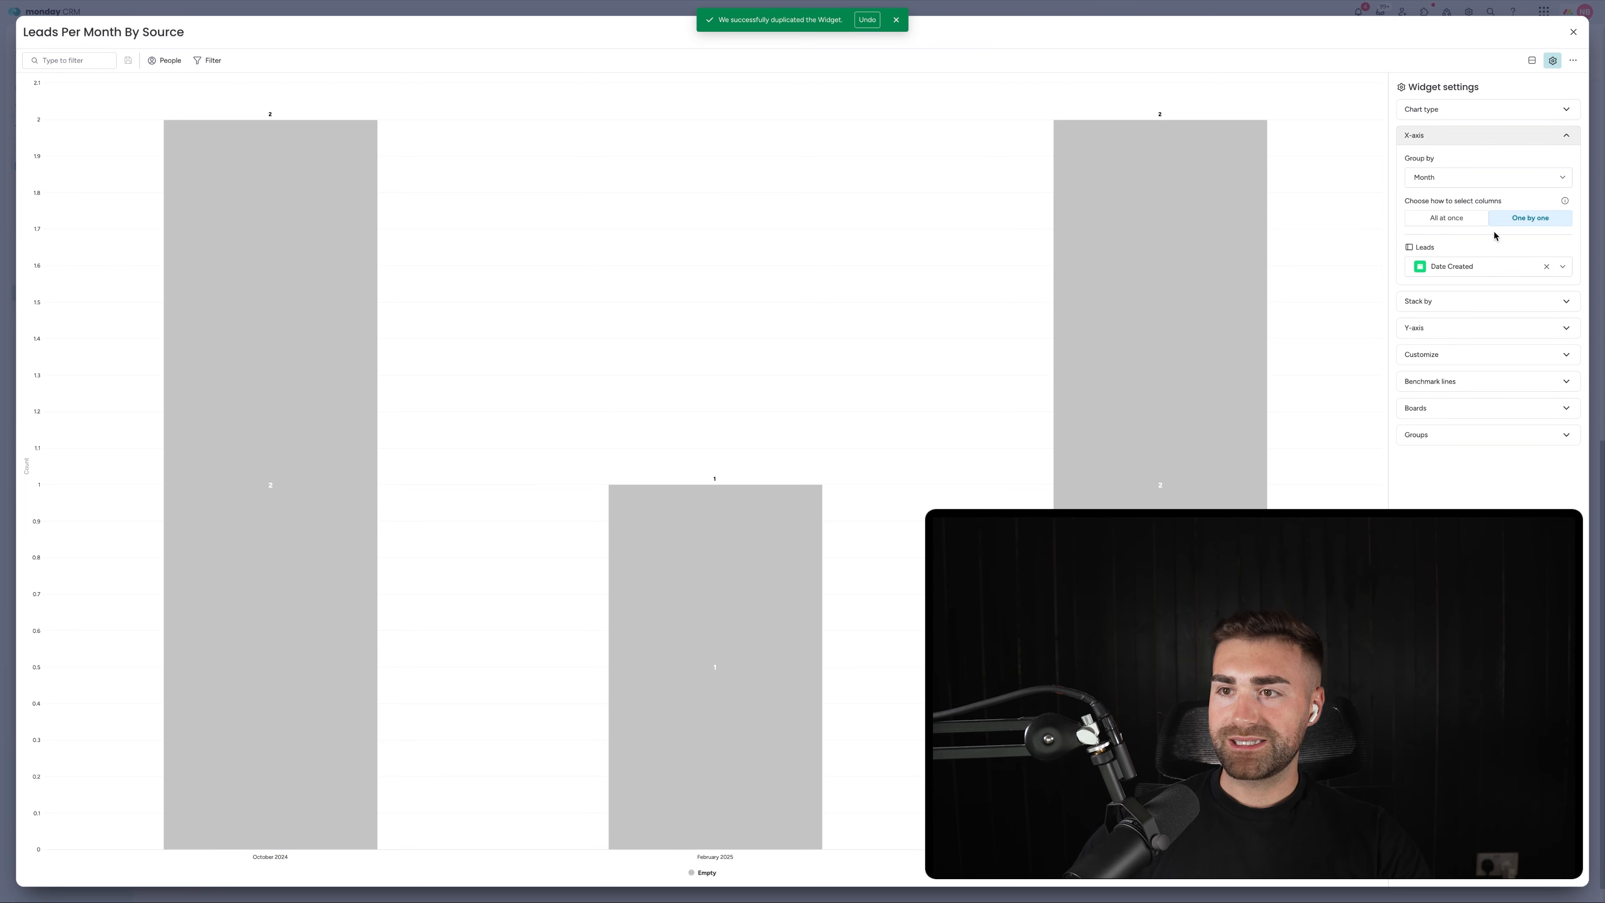
left_click(1451, 142)
left_click(1447, 163)
left_click(1530, 202)
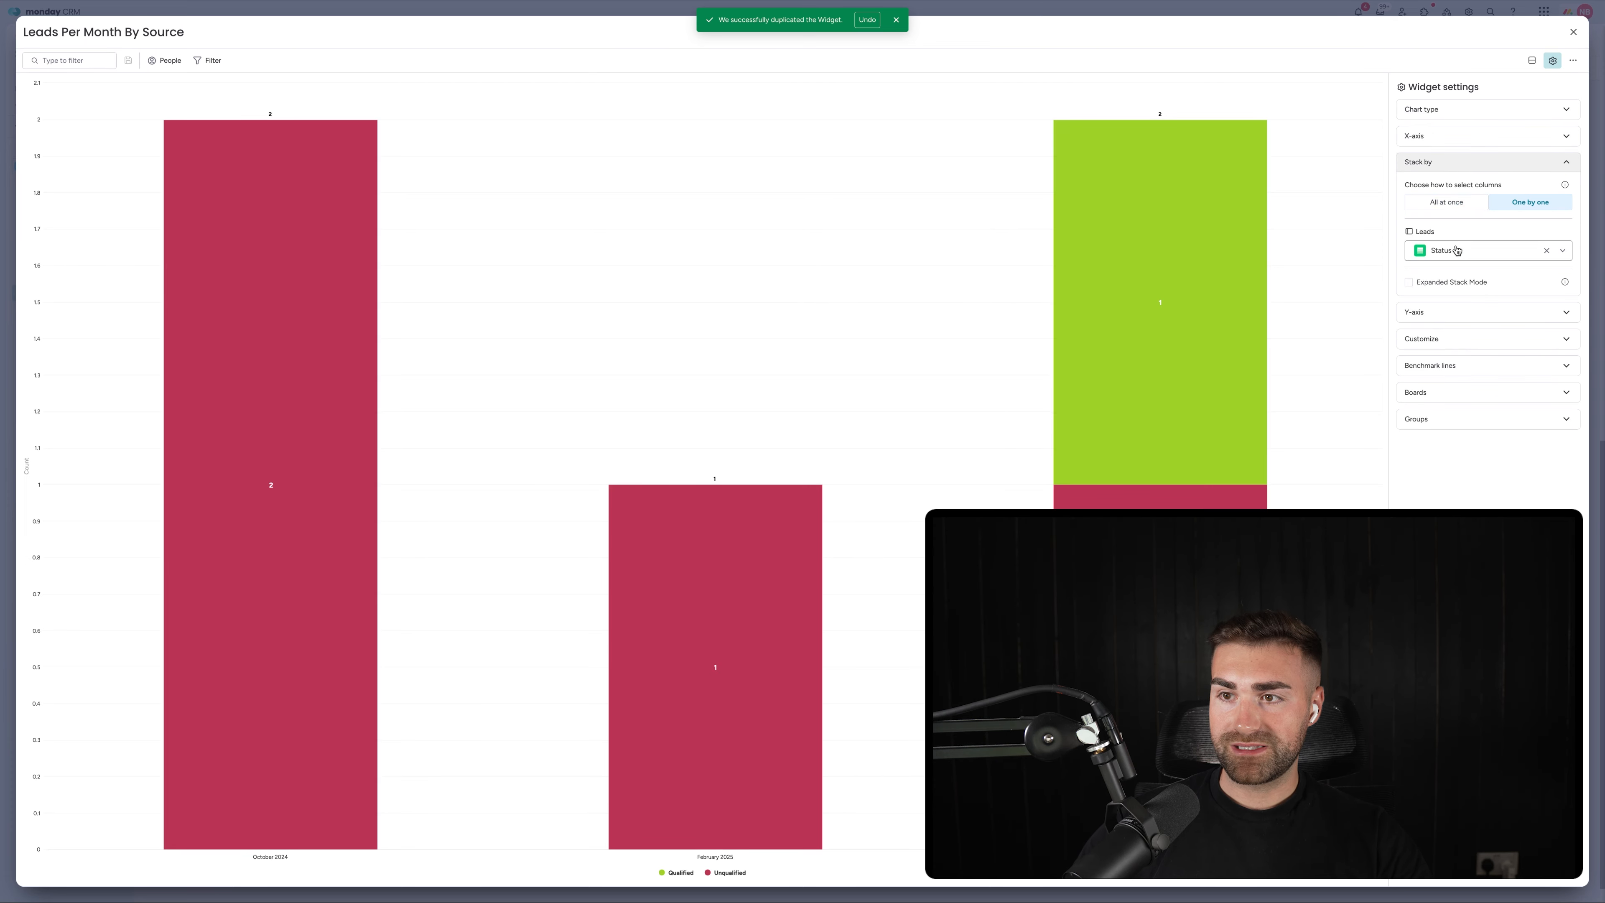
left_click(1457, 251)
scroll(1444, 354, "down", 3)
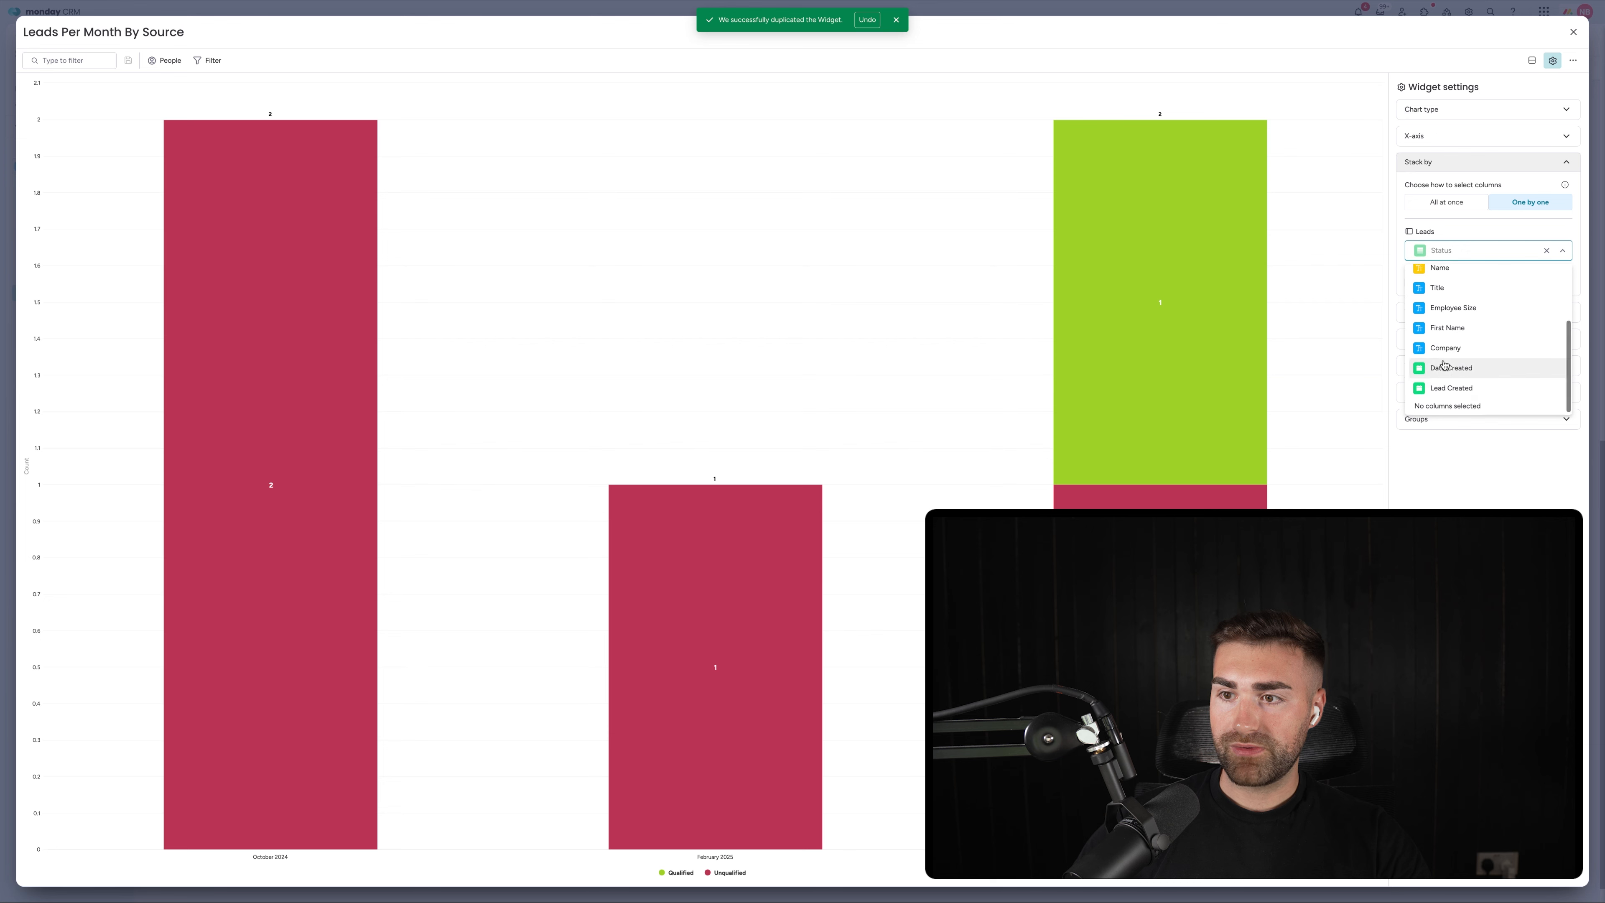
scroll(1443, 365, "up", 5)
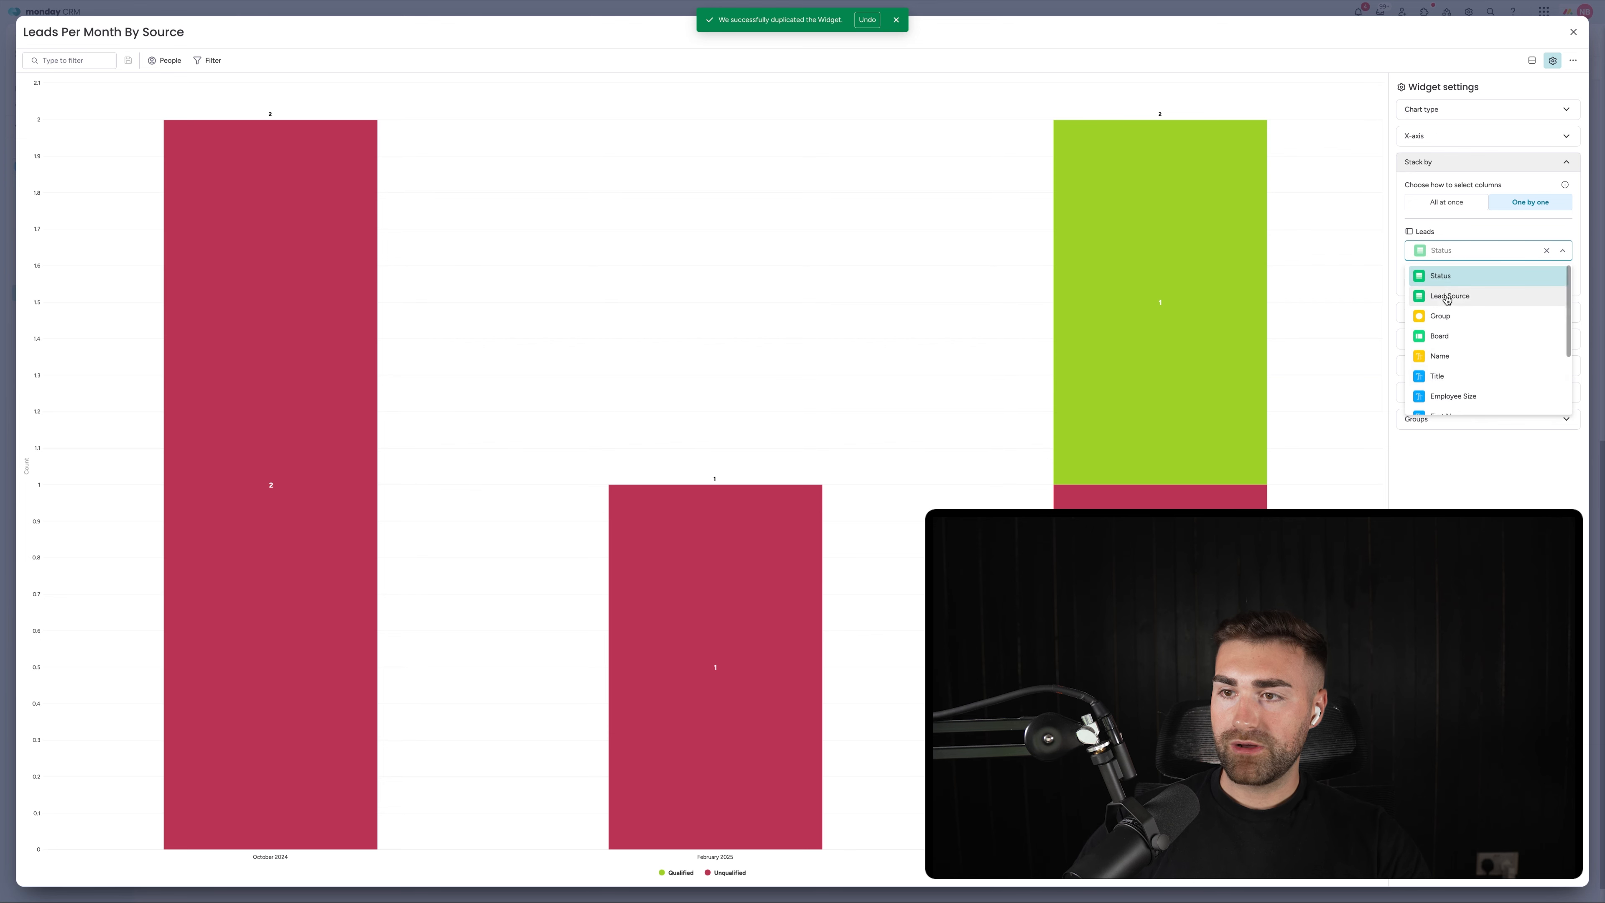
left_click(1447, 296)
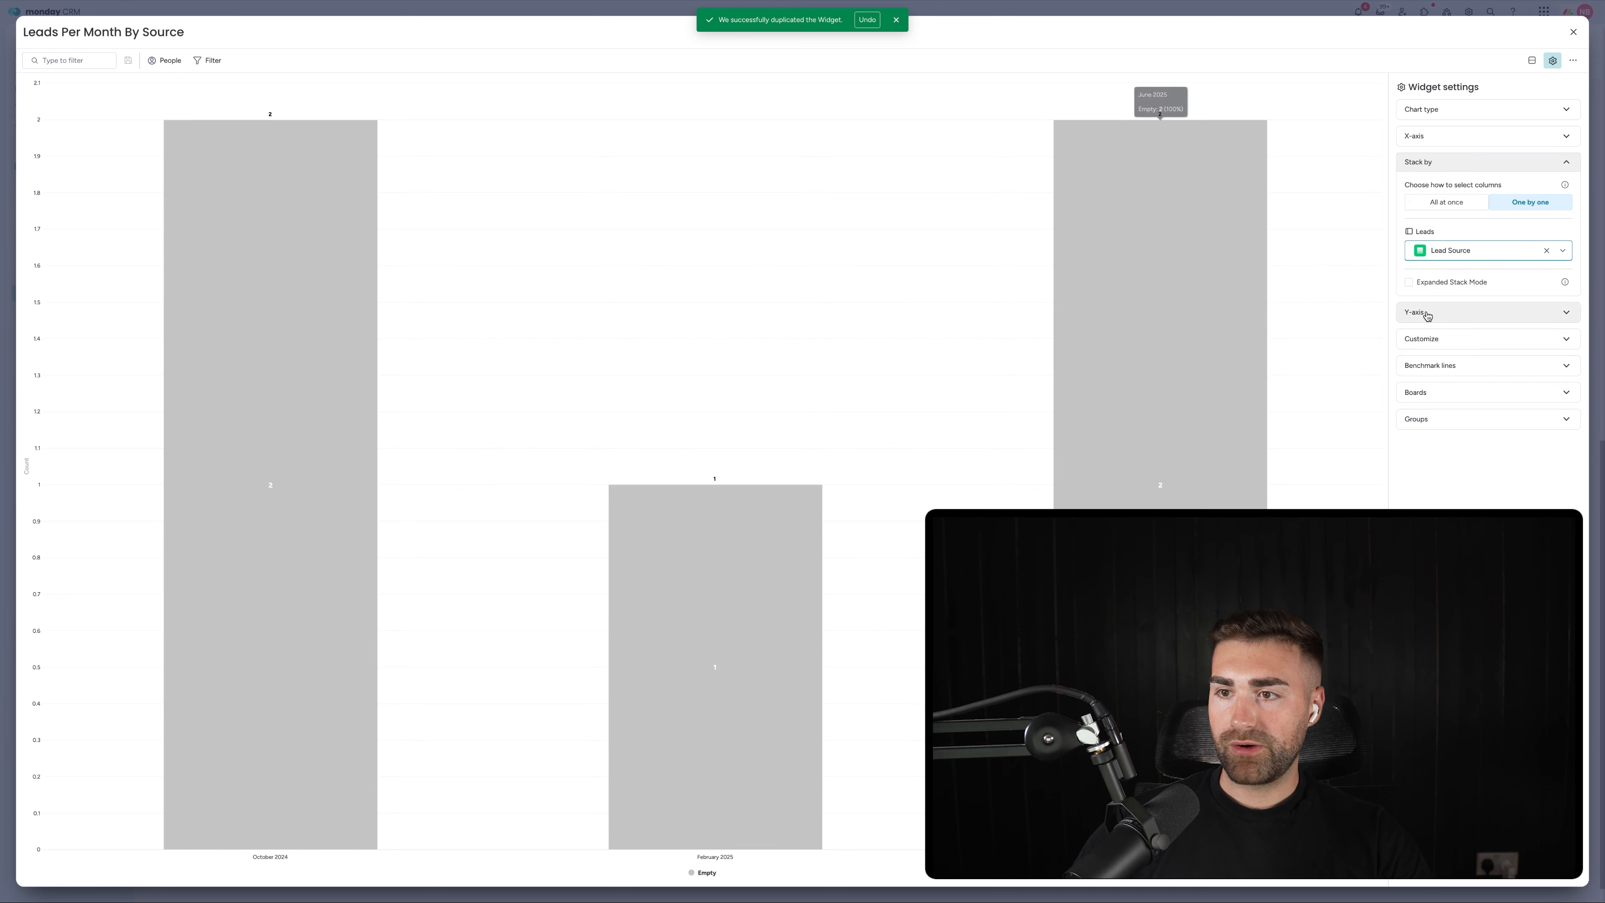
left_click(1528, 312)
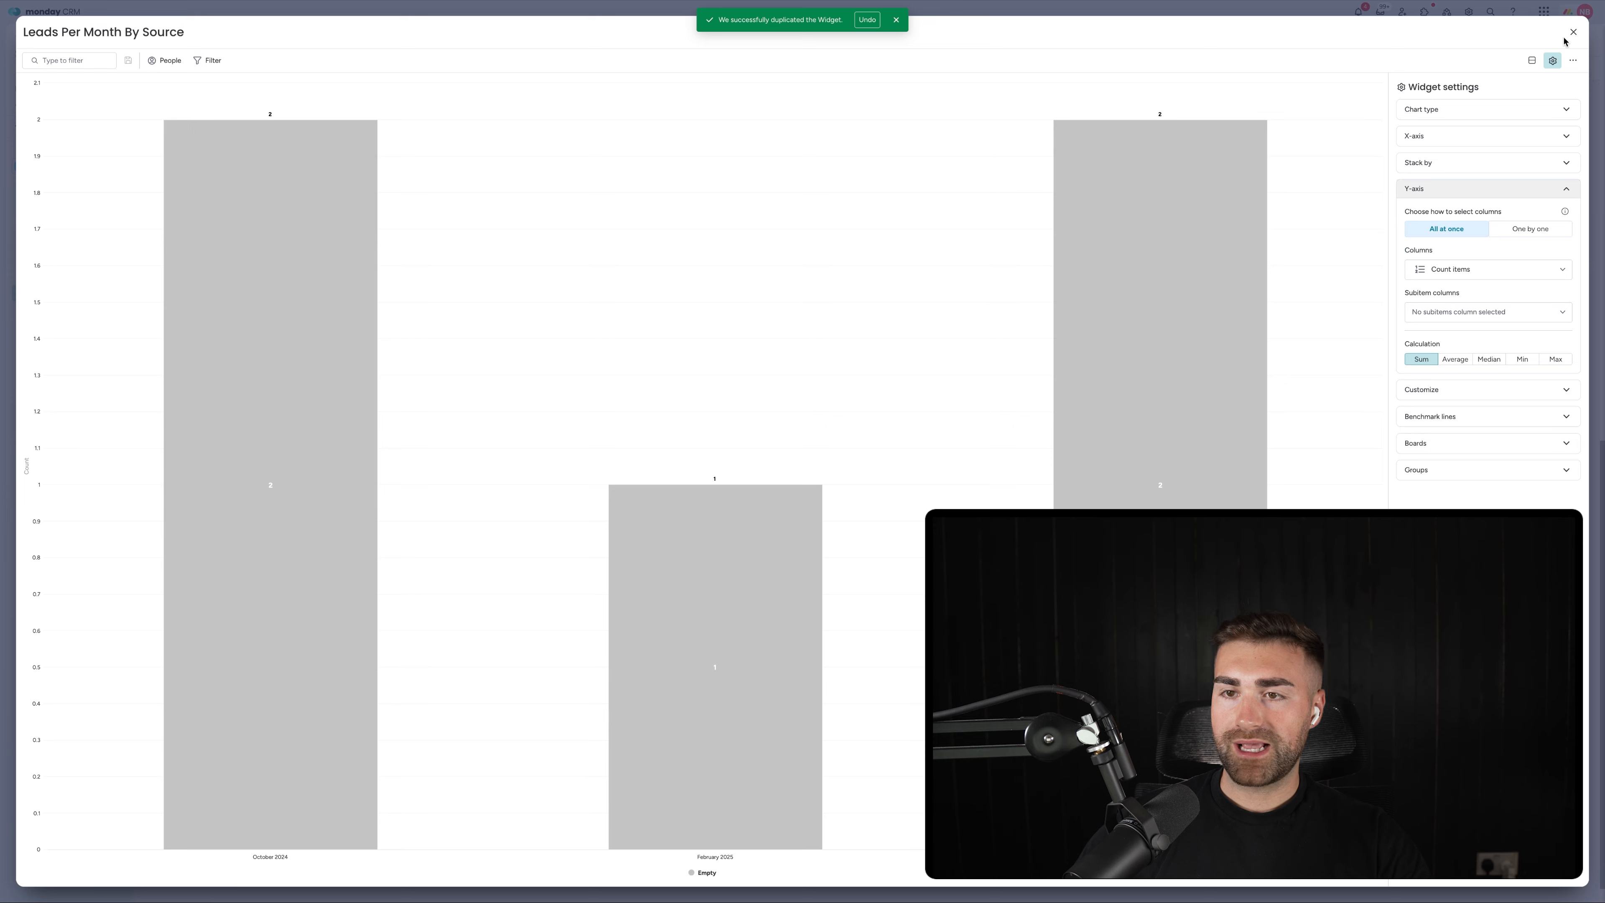
Step: Set the June 2025 leads' sources from the chart, using Google PPC for the qualified lead and YouTube for the unqualified one
left_click(1143, 363)
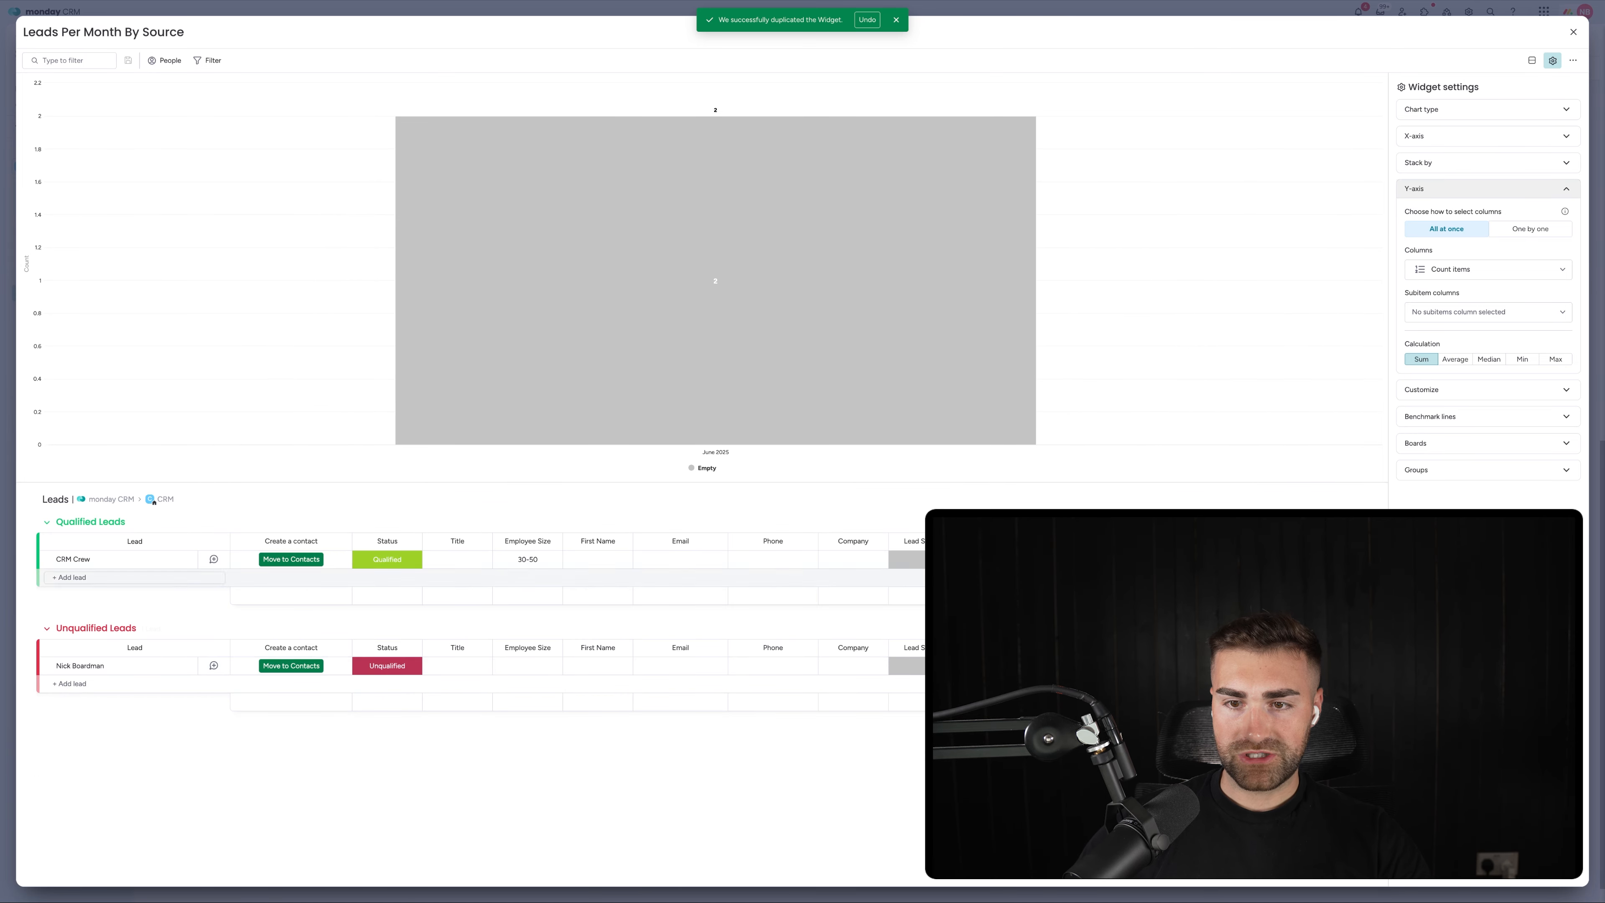
left_click(907, 559)
left_click(913, 611)
left_click(907, 665)
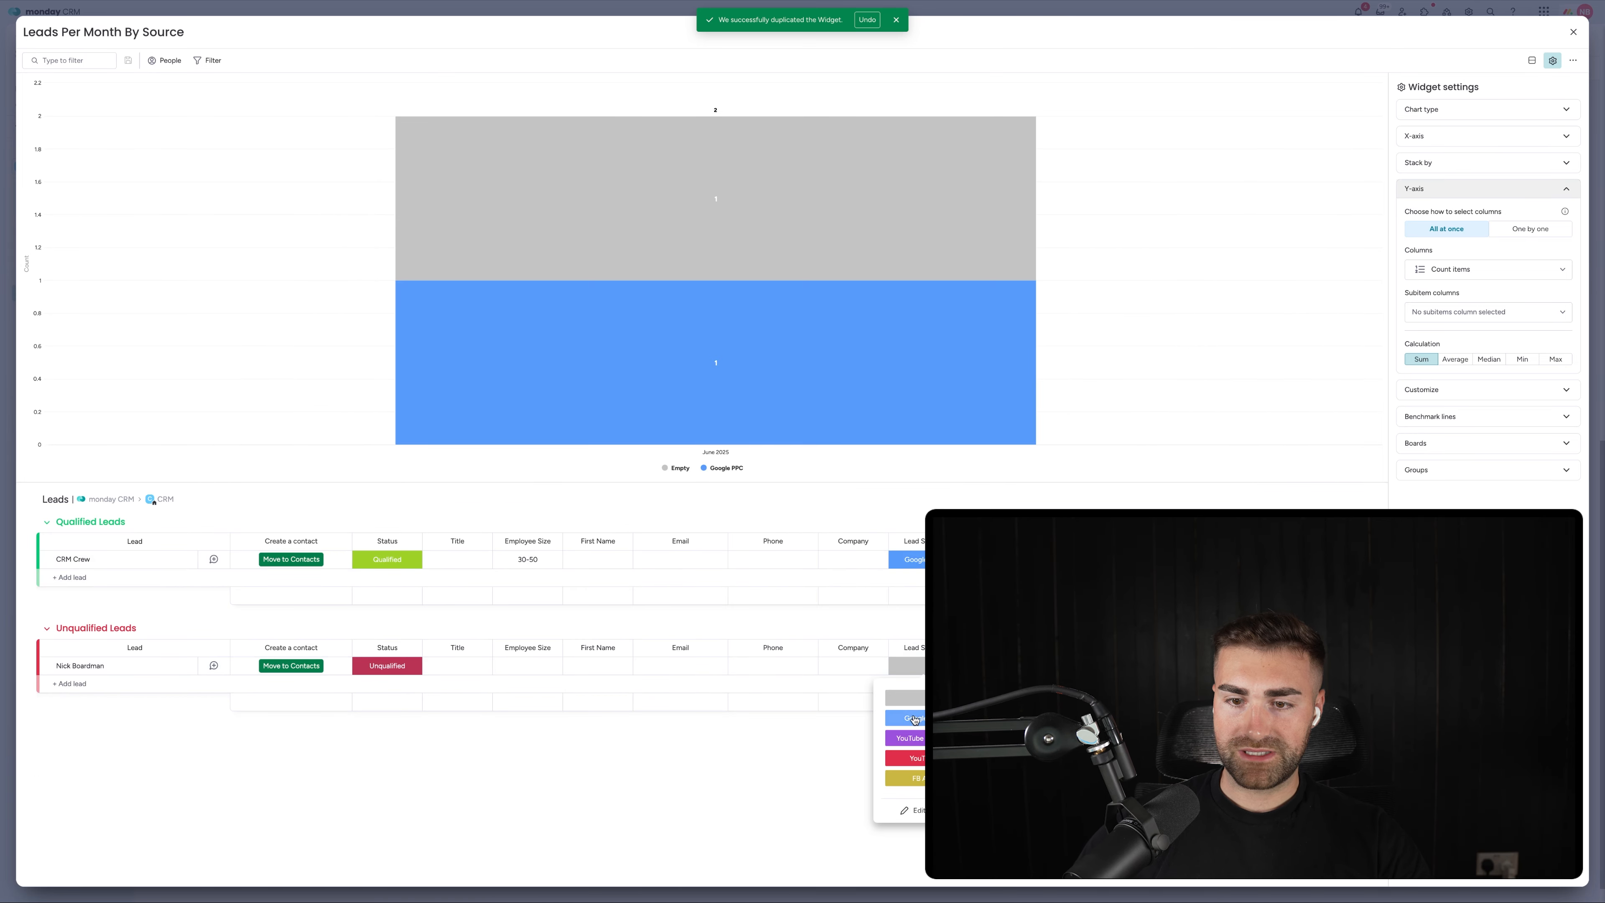
left_click(910, 758)
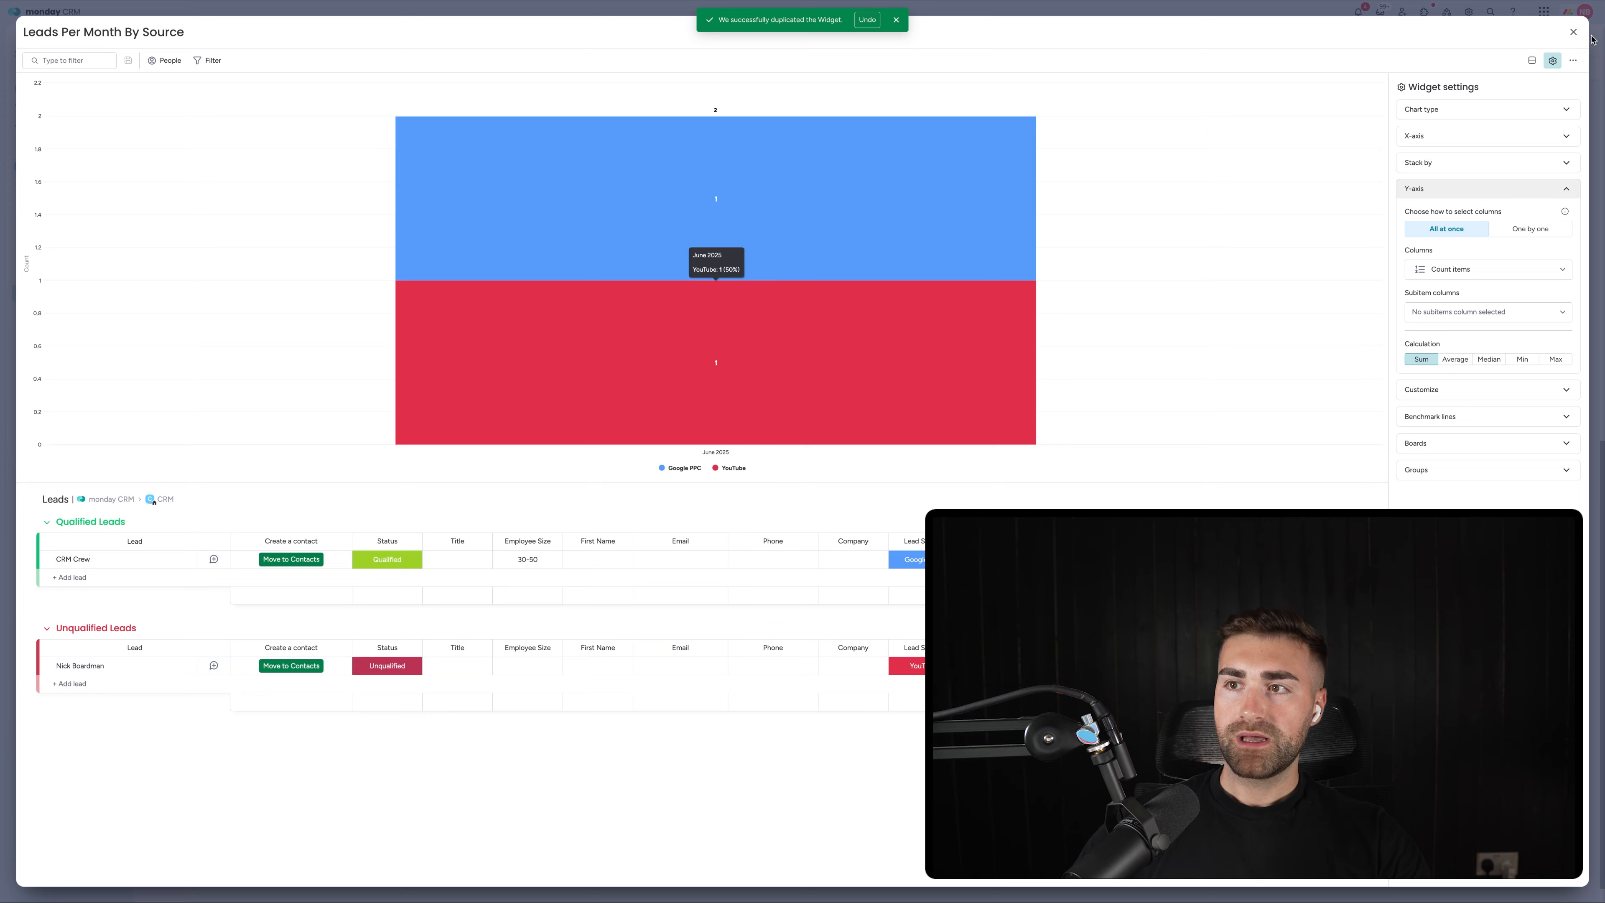
left_click(1573, 32)
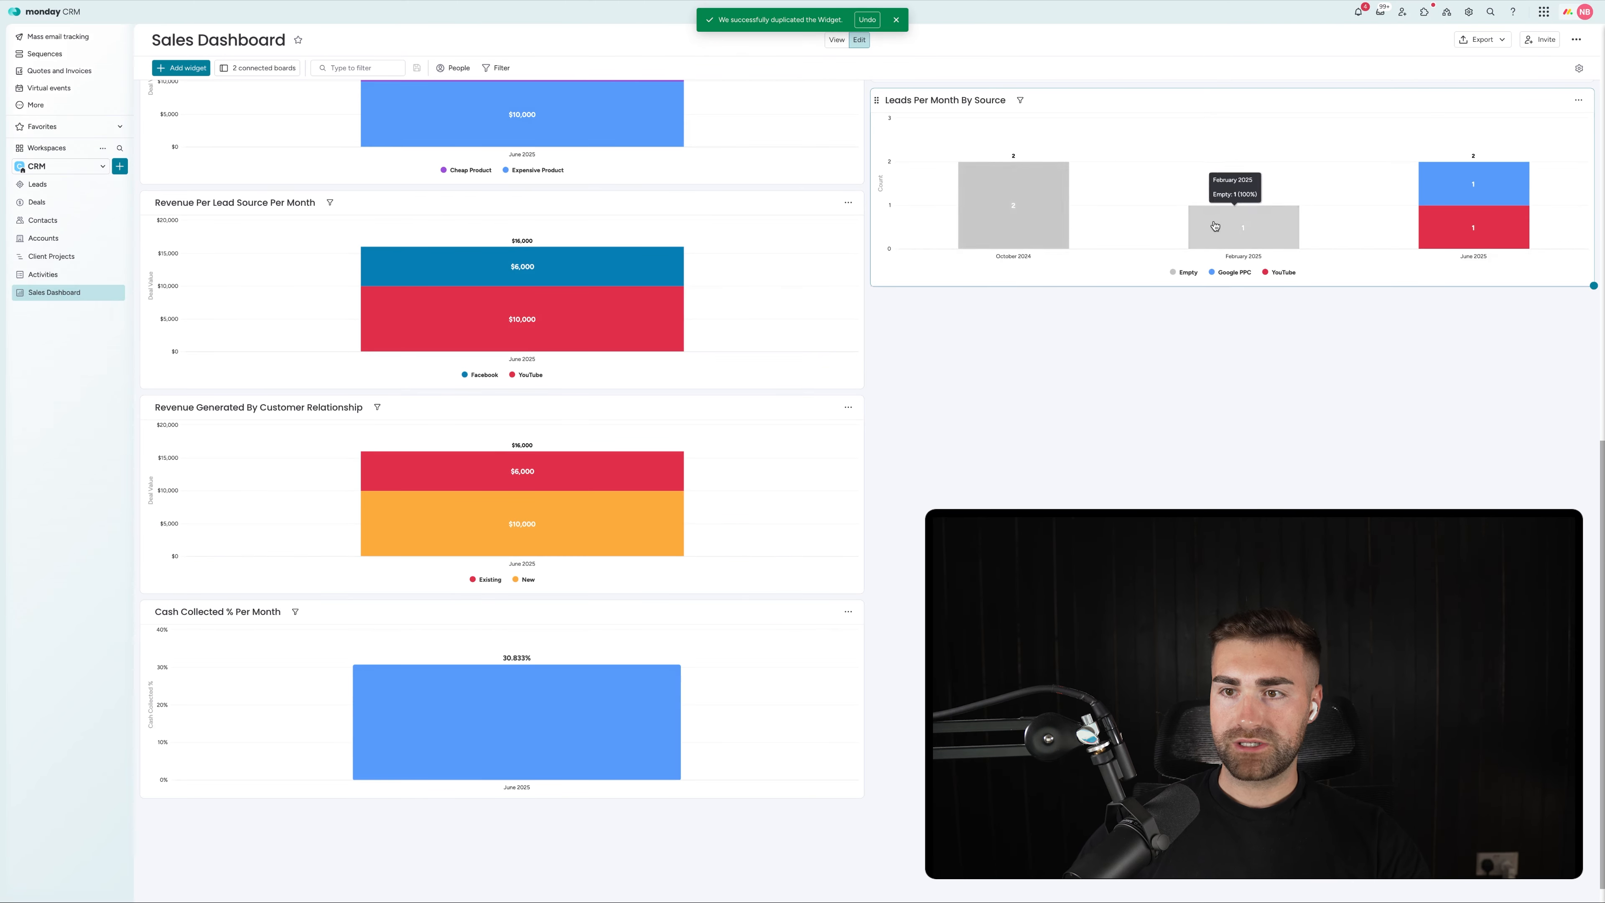
Step: Set the February 2025 lead's source to YouTube Organic from the chart's drill-down and return to the dashboard
left_click(1215, 226)
left_click(906, 665)
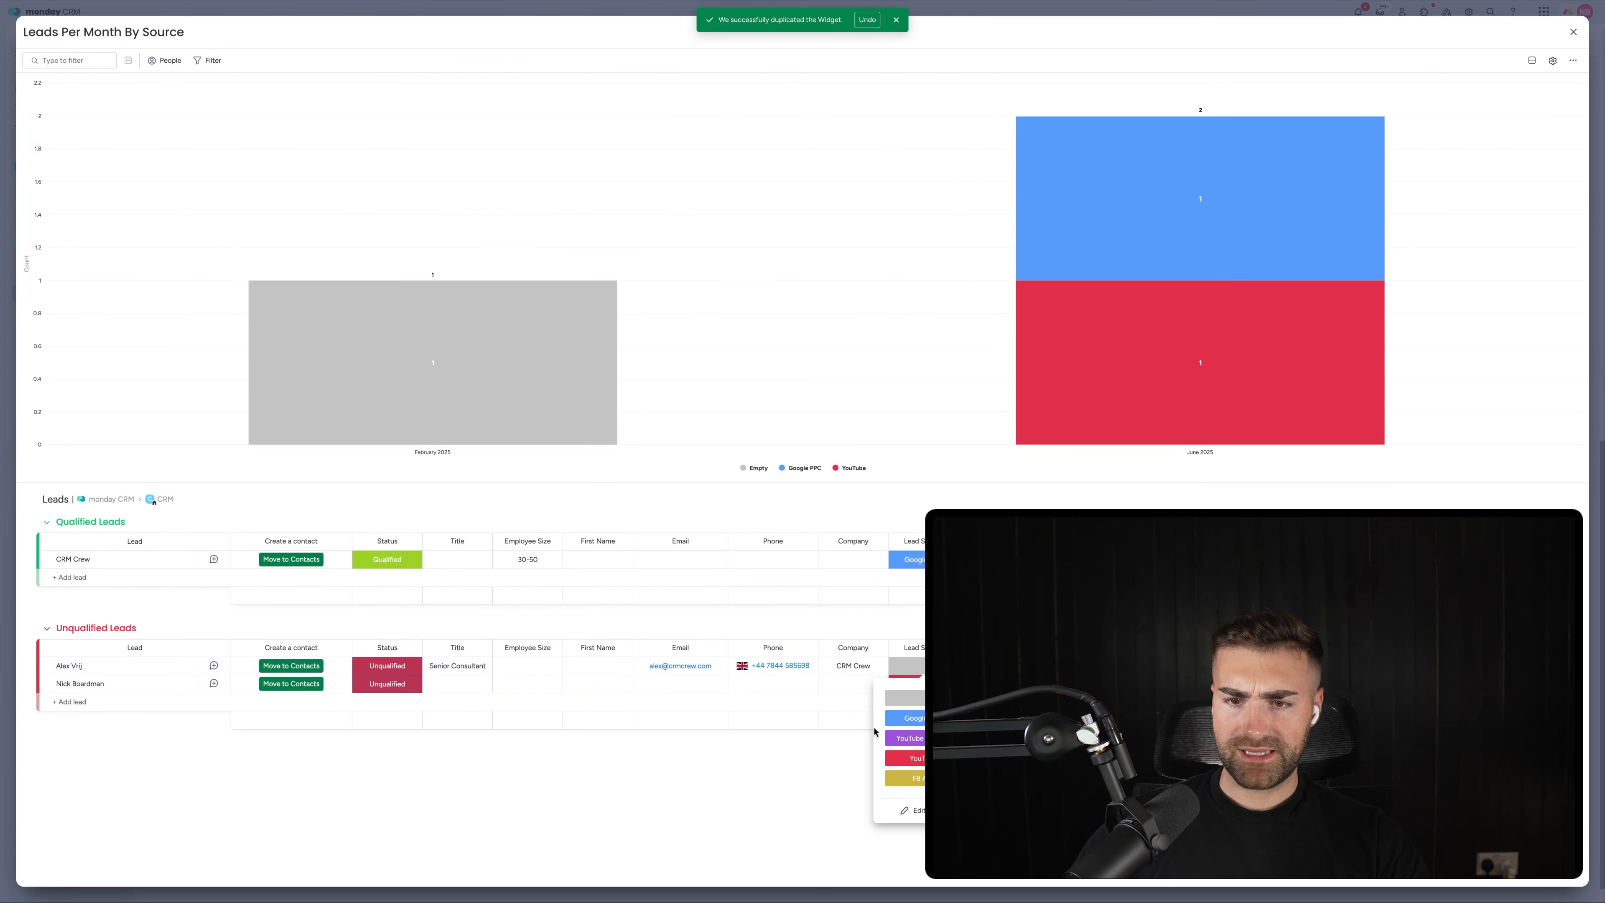
left_click(907, 738)
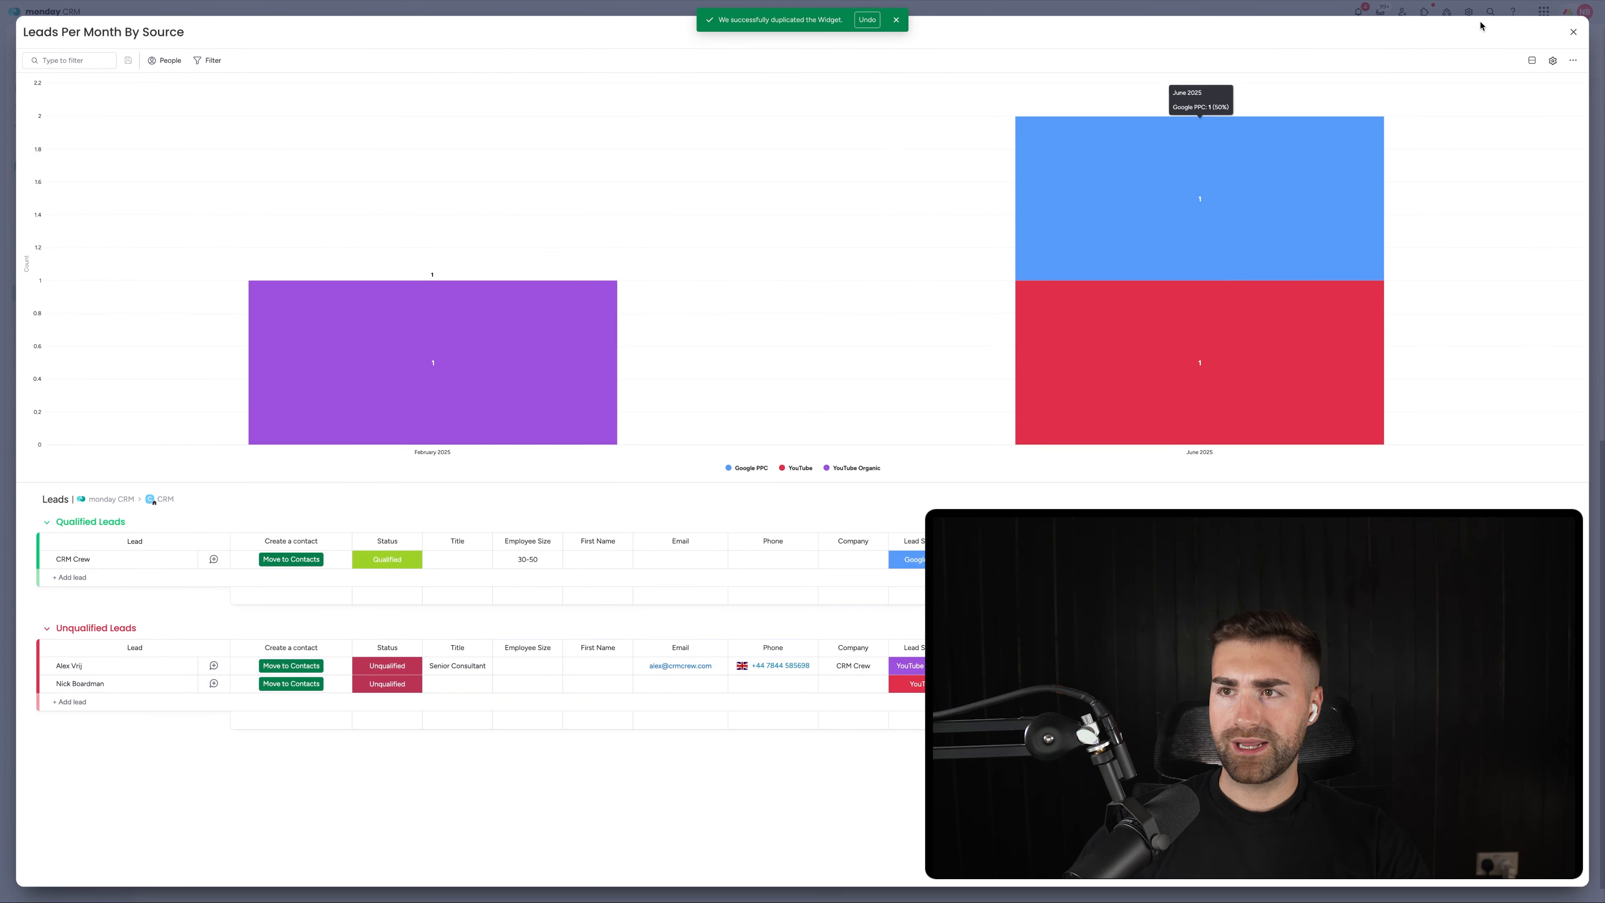
left_click(1573, 32)
Step: Set the lead source of both October 2024 leads to FB Ads from the chart's drill-down and return to the dashboard
left_click(1060, 222)
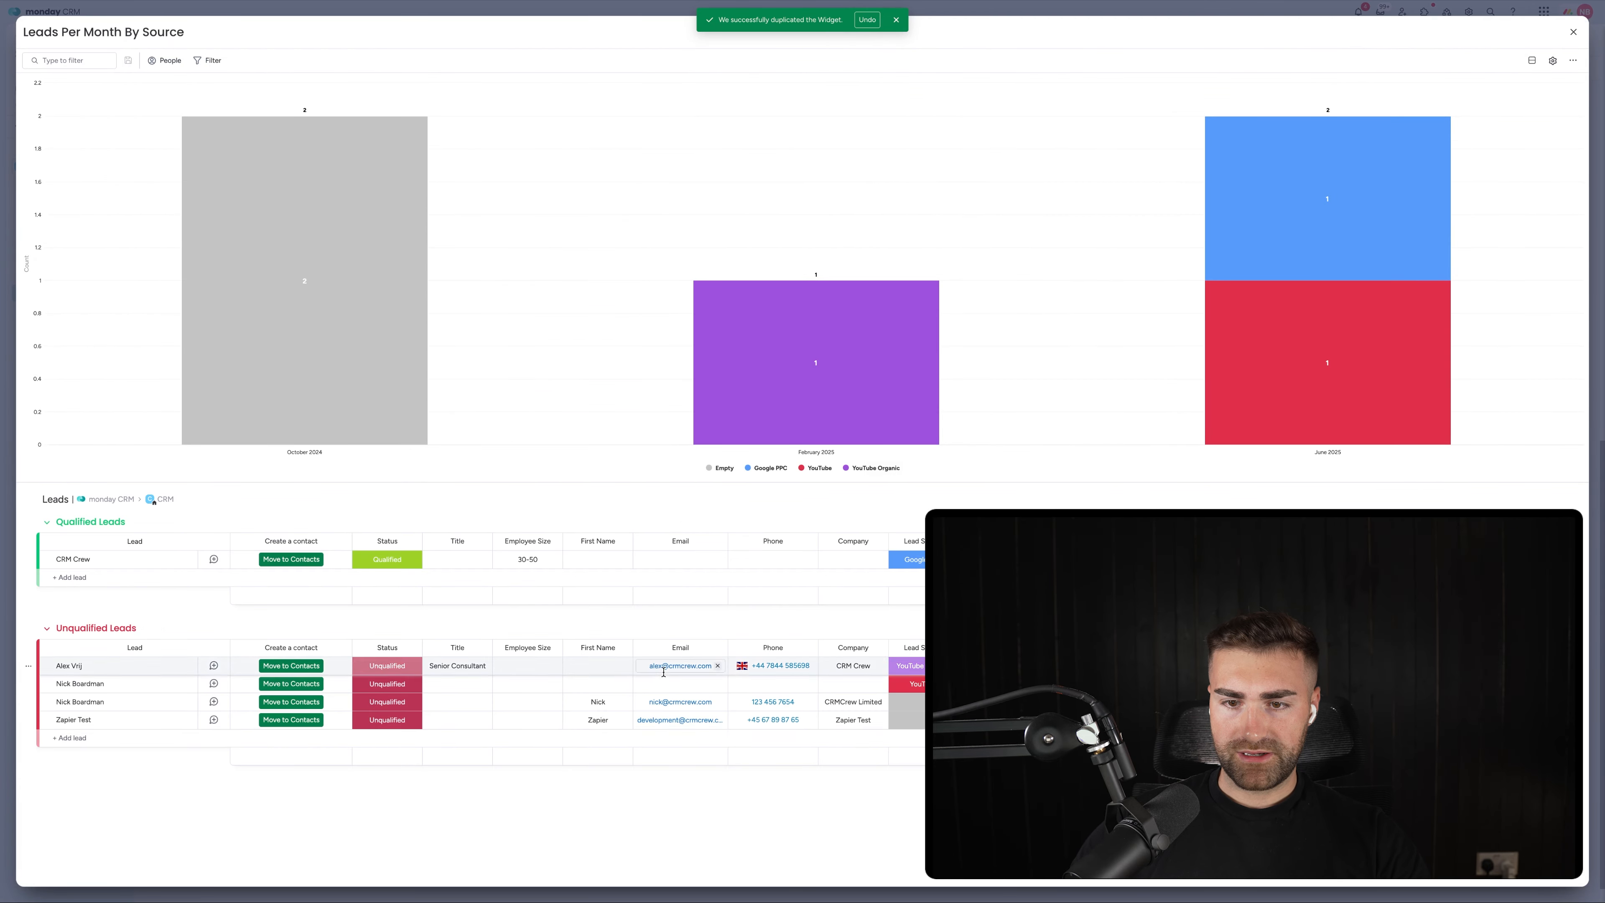
left_click(907, 701)
left_click(916, 761)
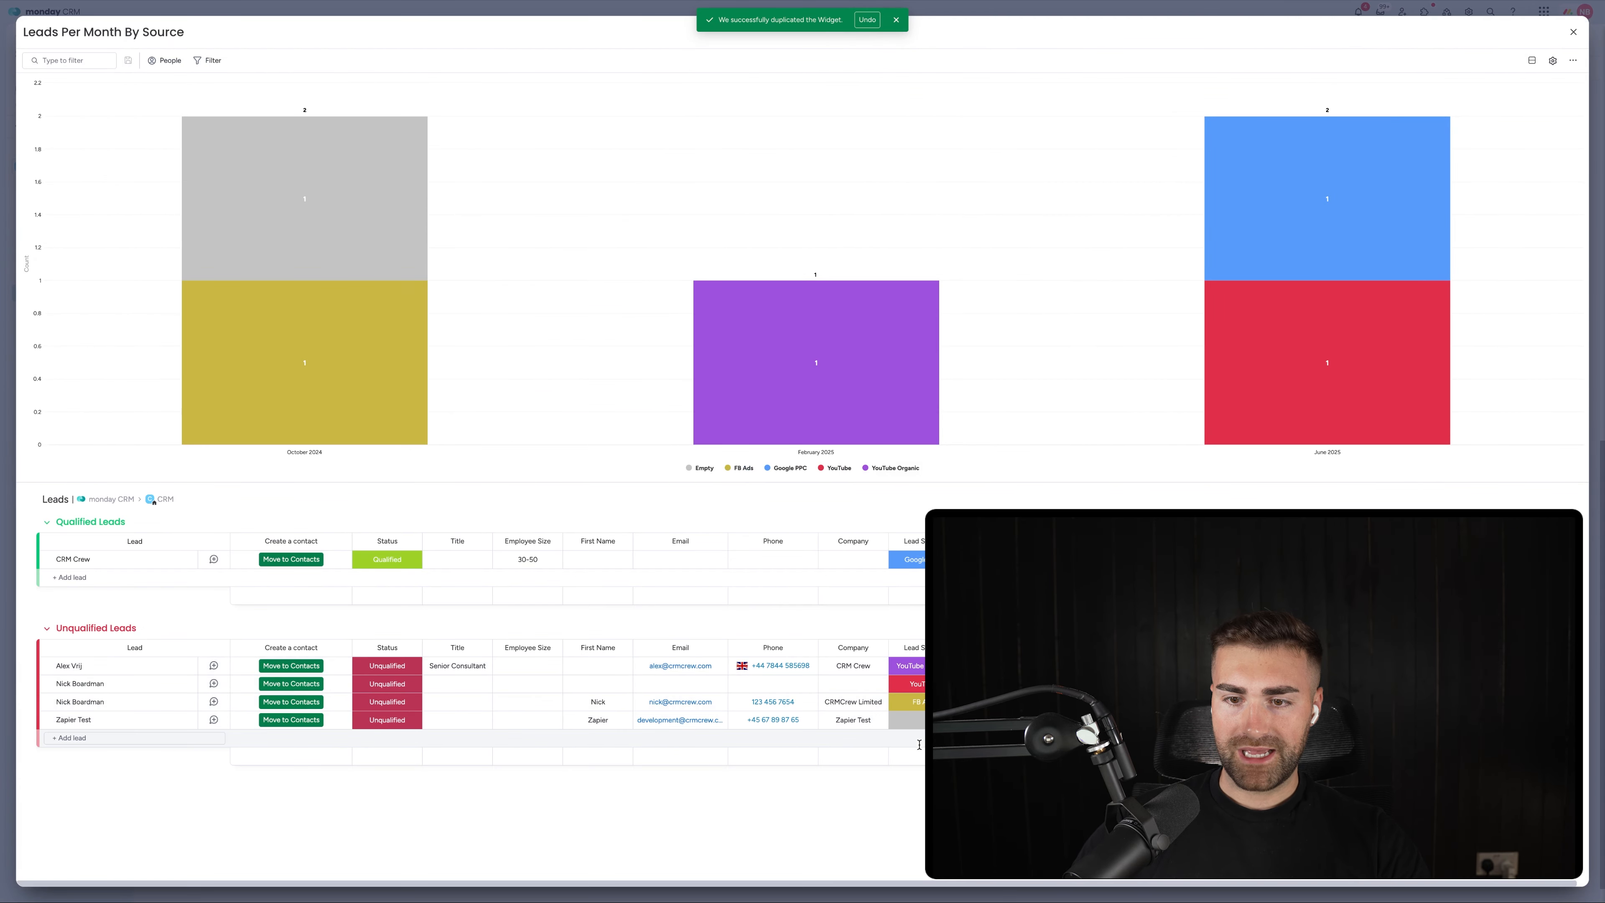
left_click(906, 719)
left_click(918, 835)
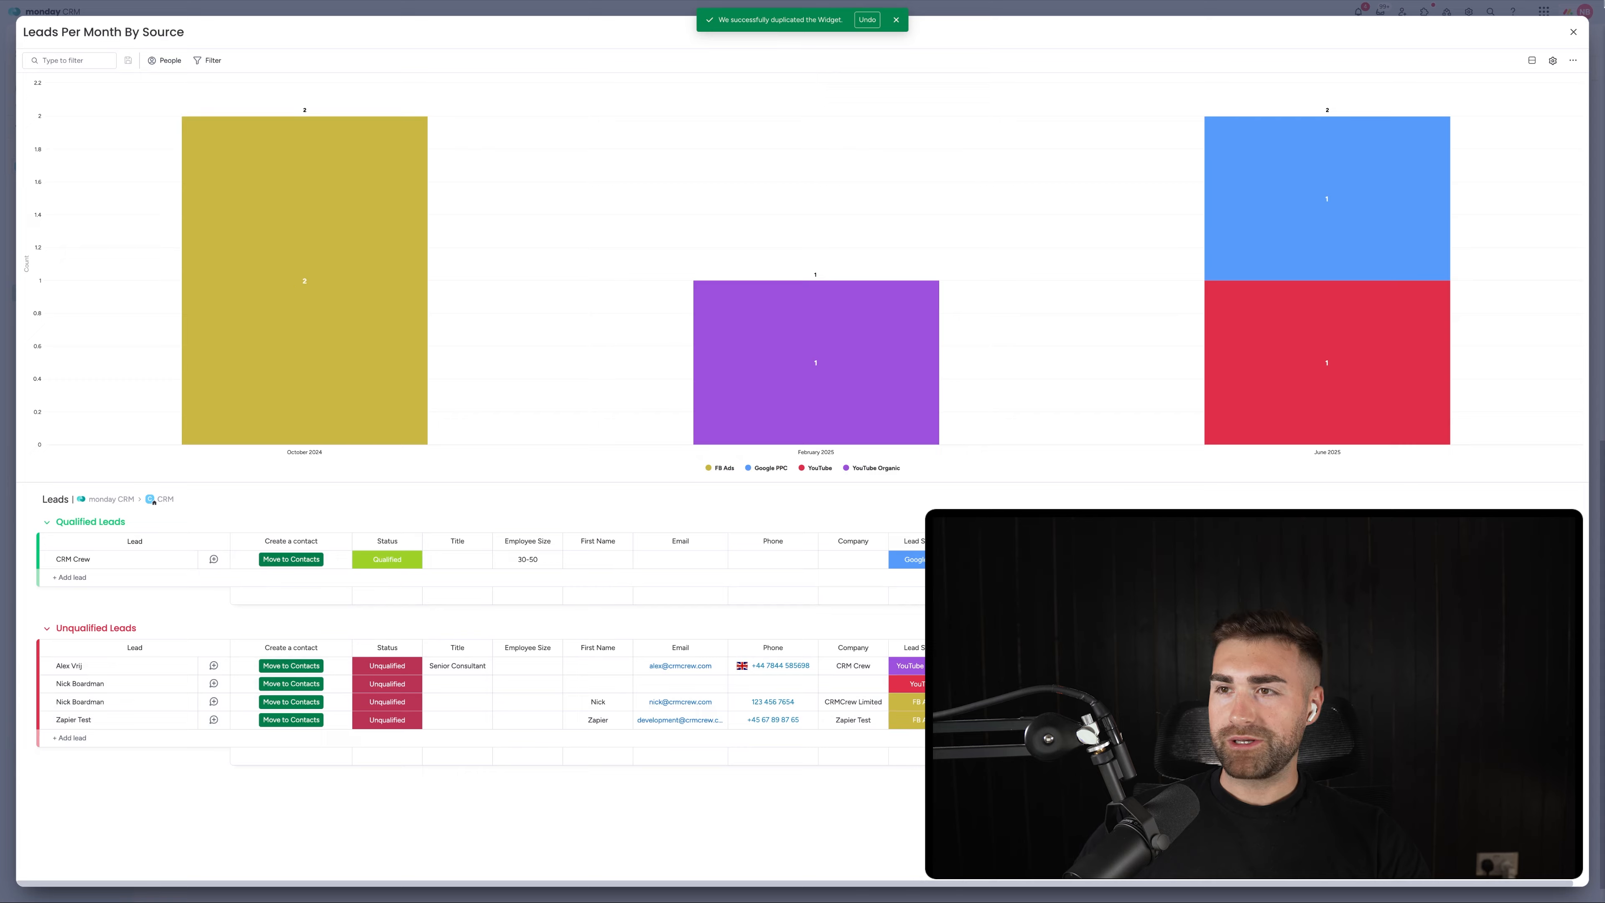
left_click(1569, 35)
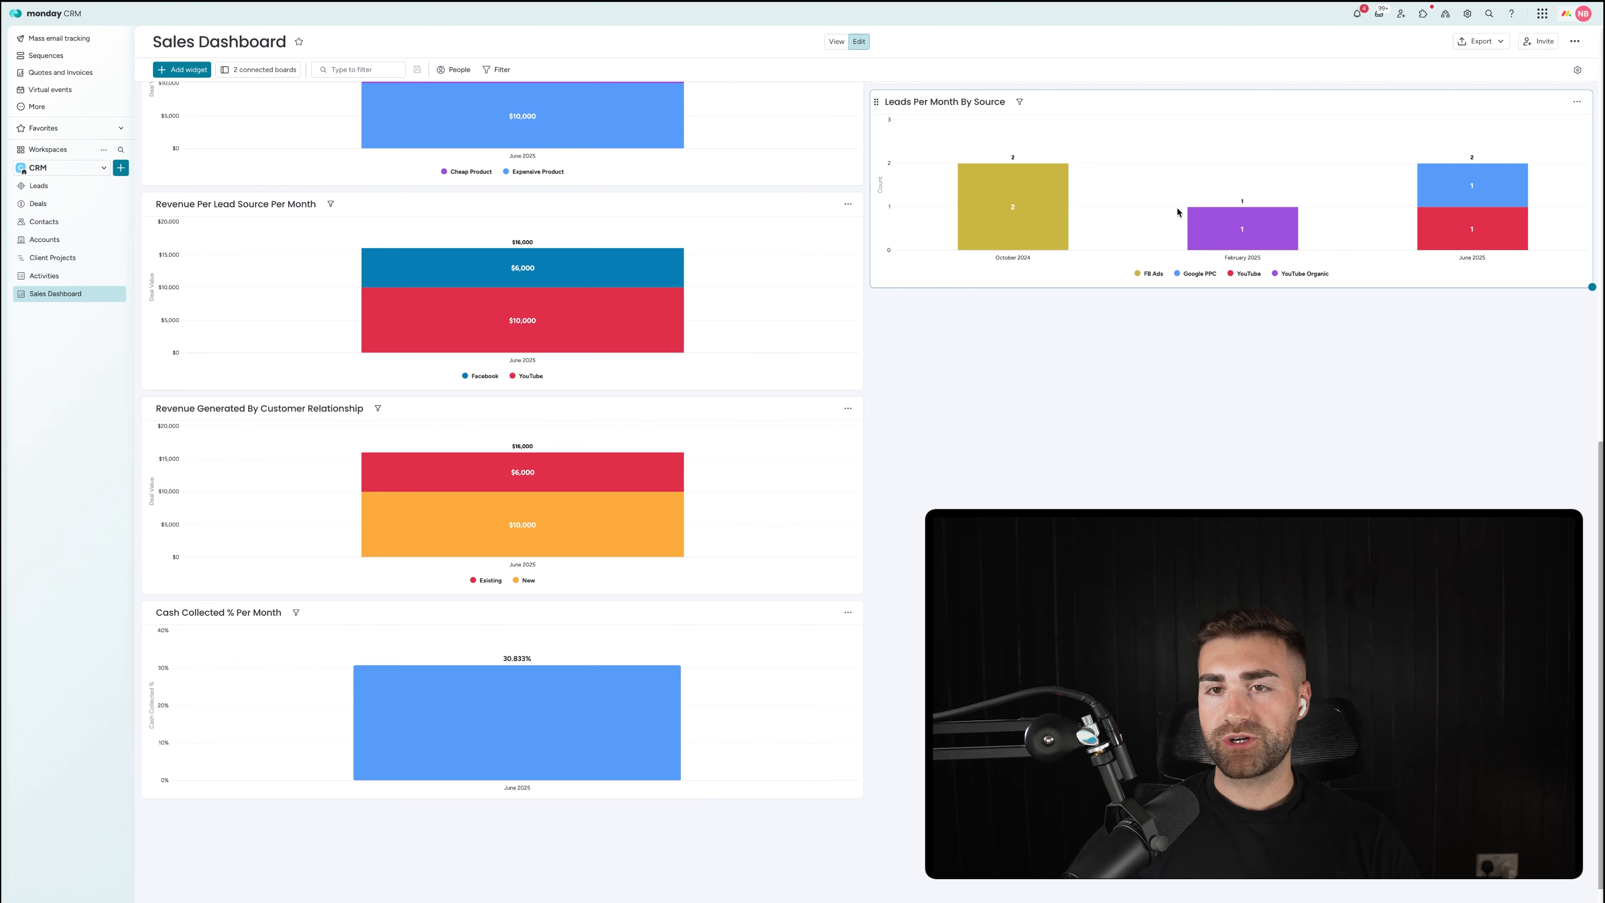
Step: Add another chart widget to the Sales Dashboard and place it directly above the Revenue Per Lead Source Per Month chart
scroll(1022, 419, "up", 1)
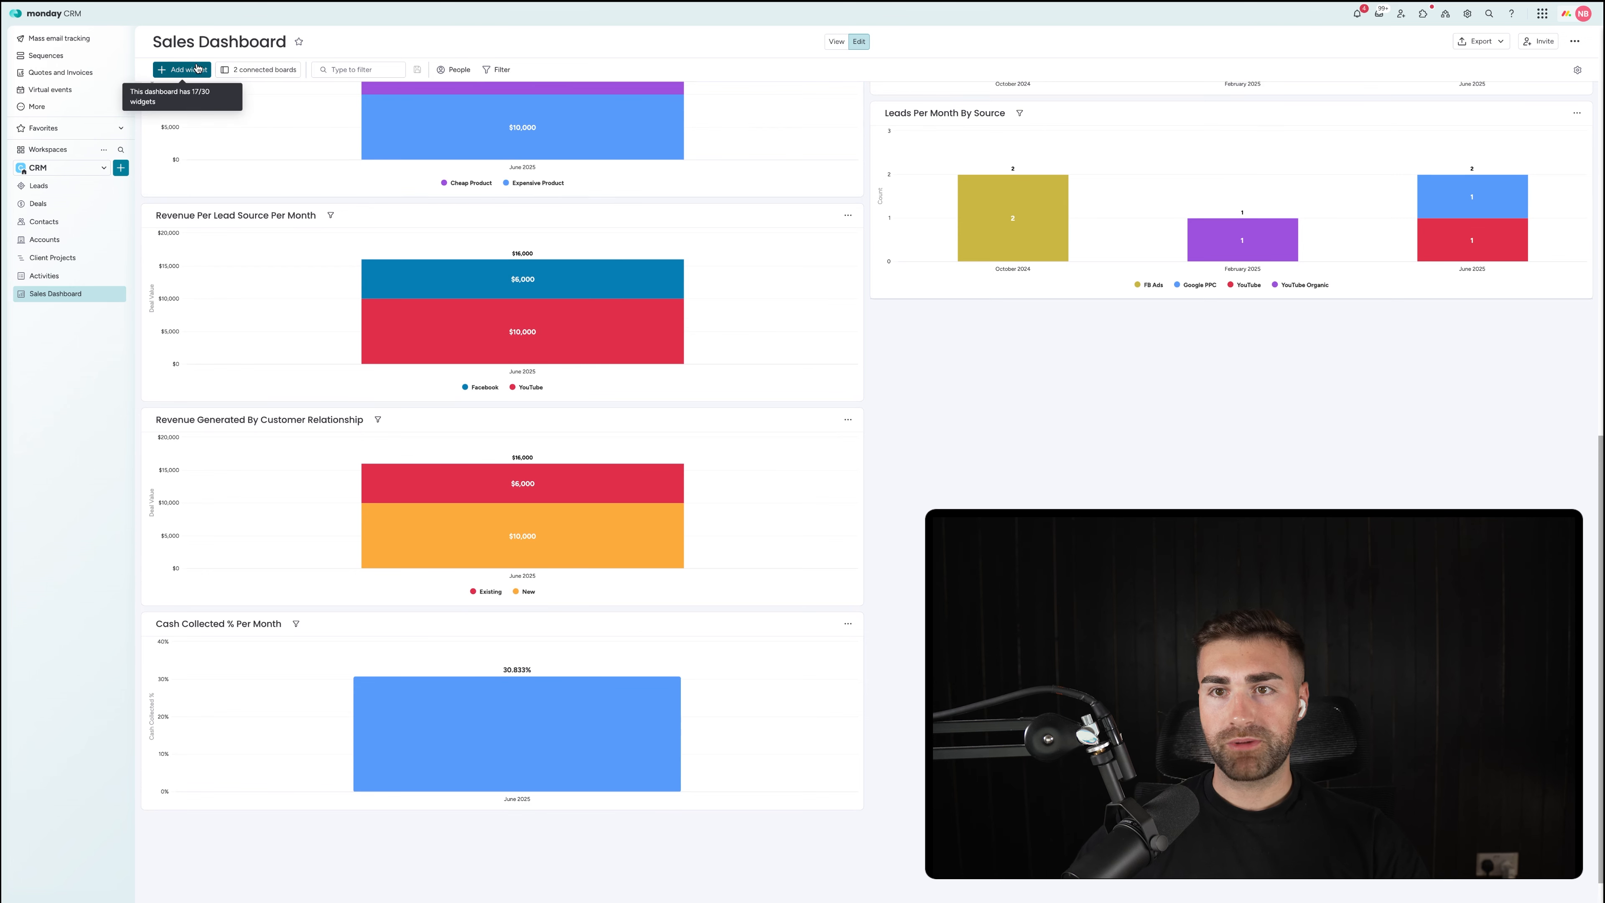
left_click(196, 67)
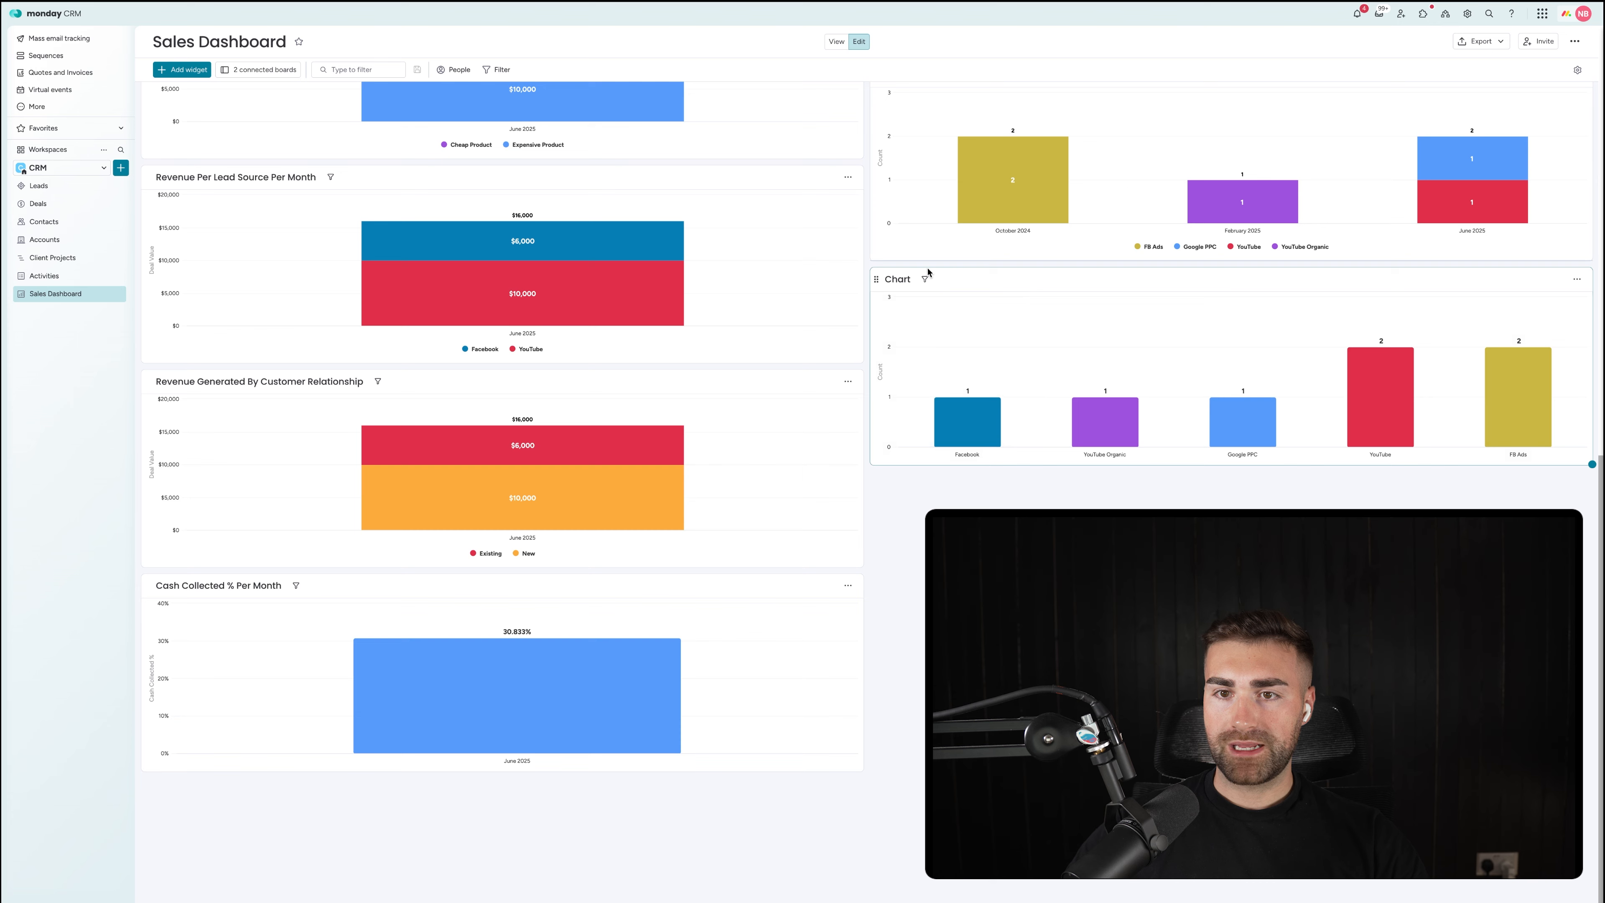
left_click(904, 276)
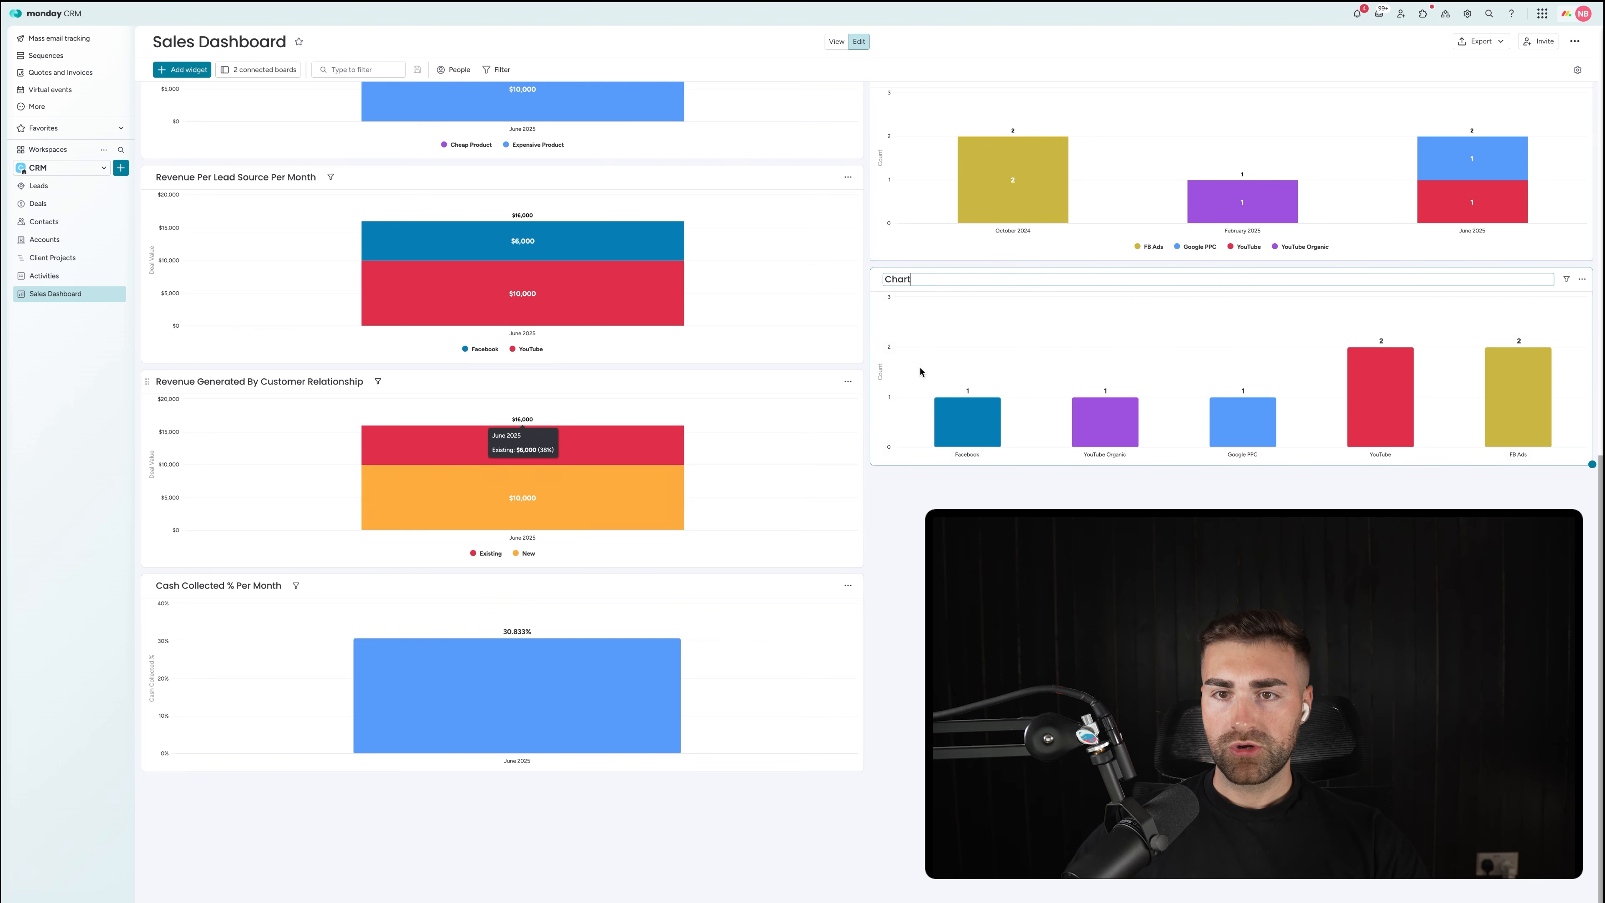
left_click_drag(876, 281, 117, 204)
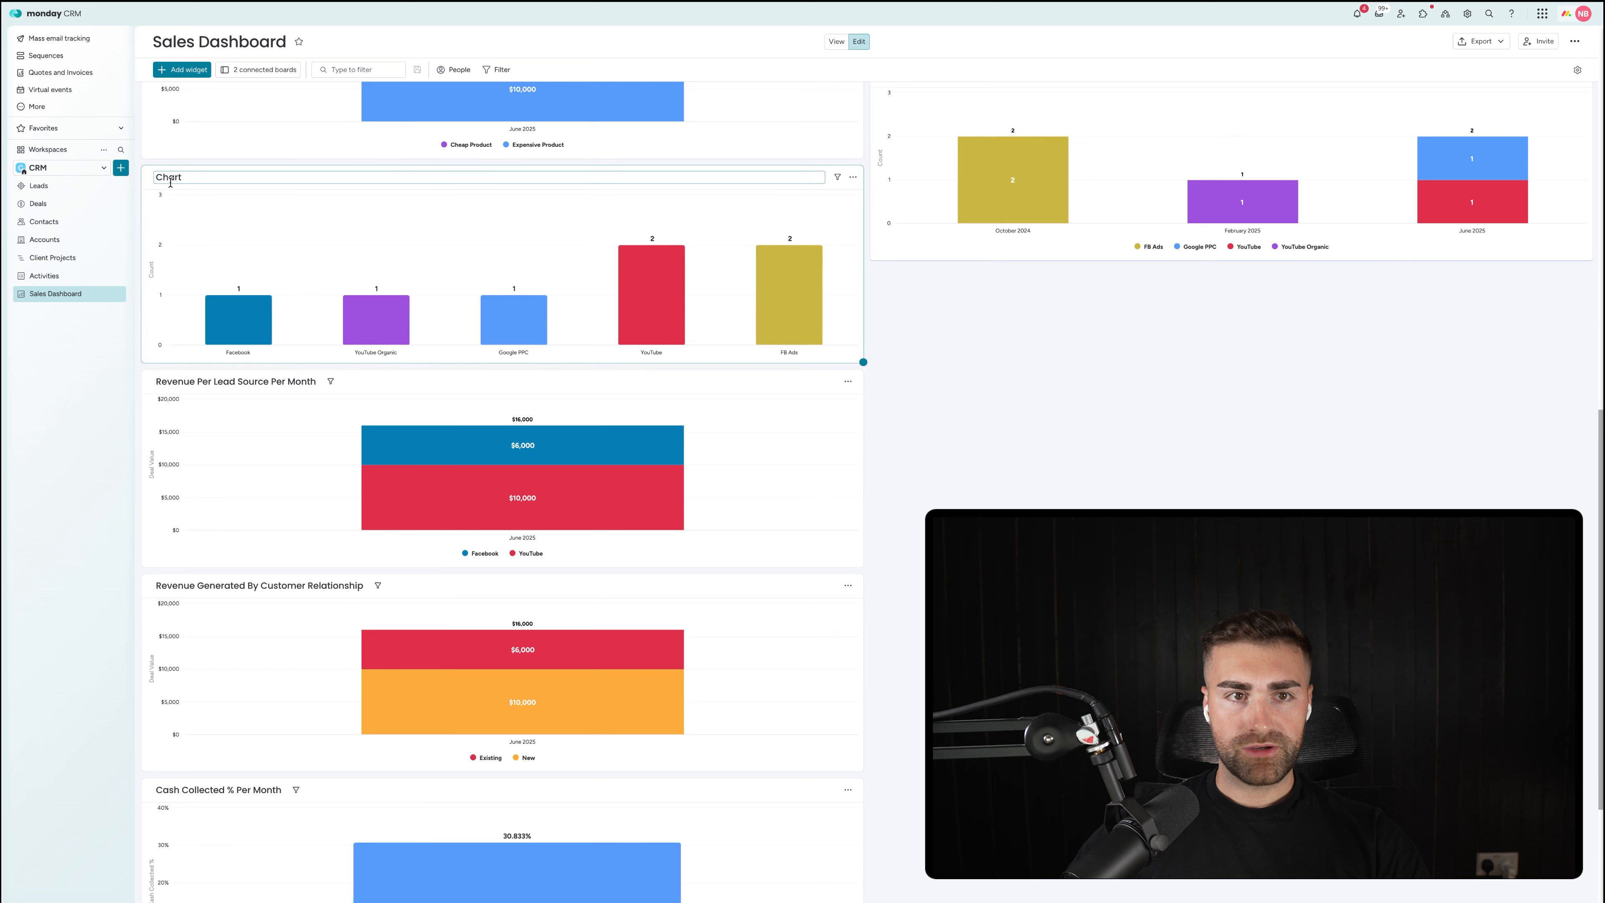
Step: Rename the new chart widget Deals Per Month By Source
double_click(170, 180)
type("Deals Per ")
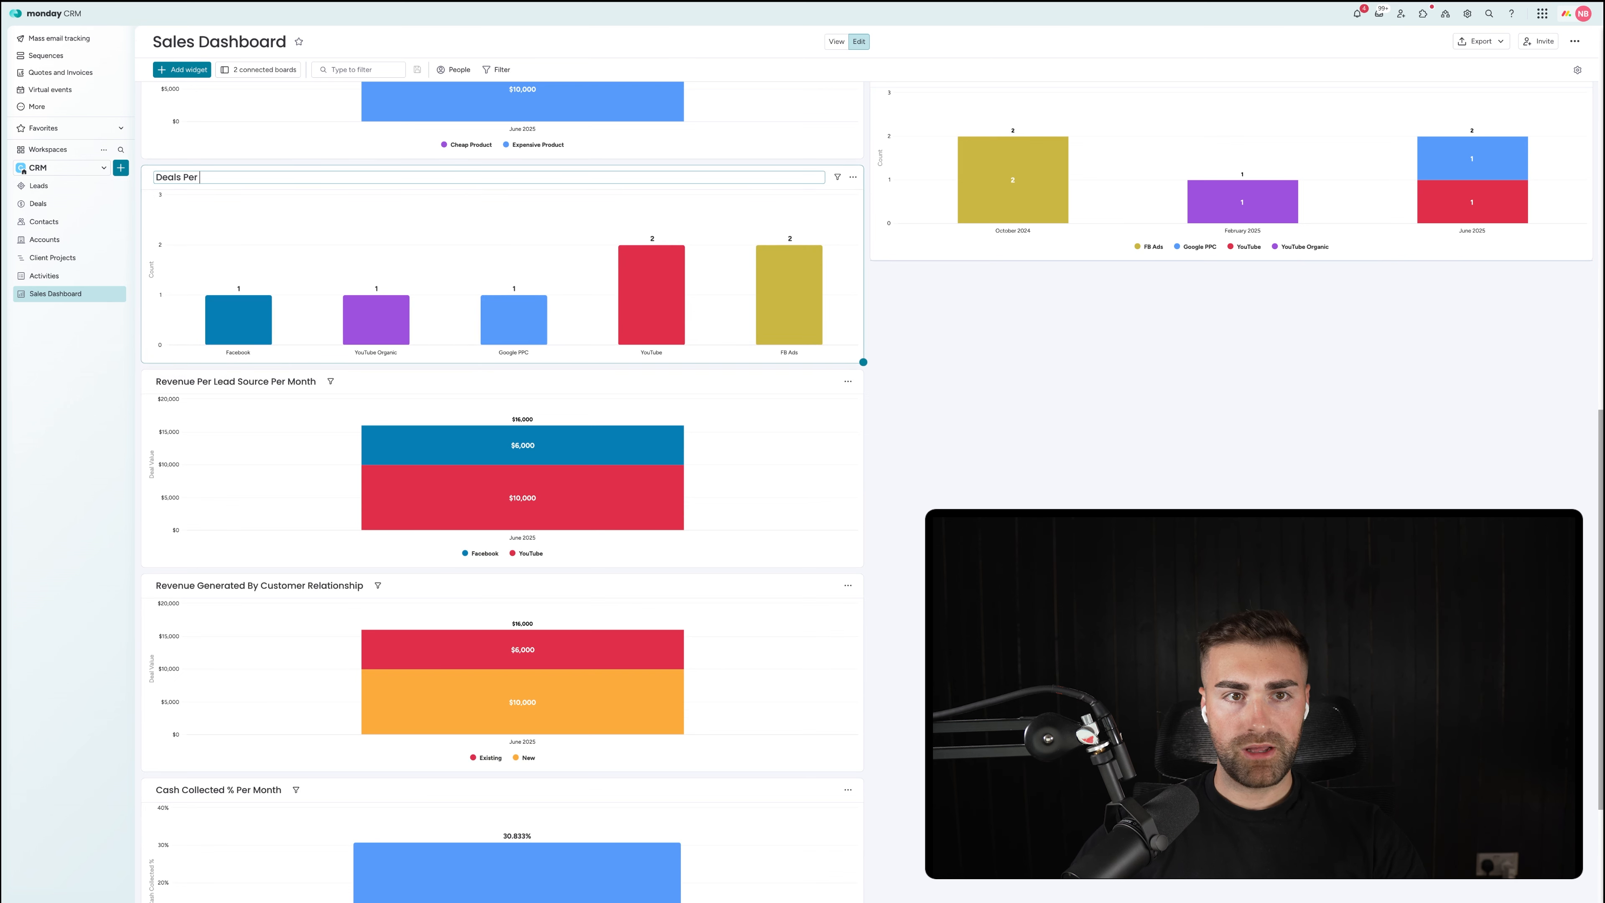
type("Month By Source")
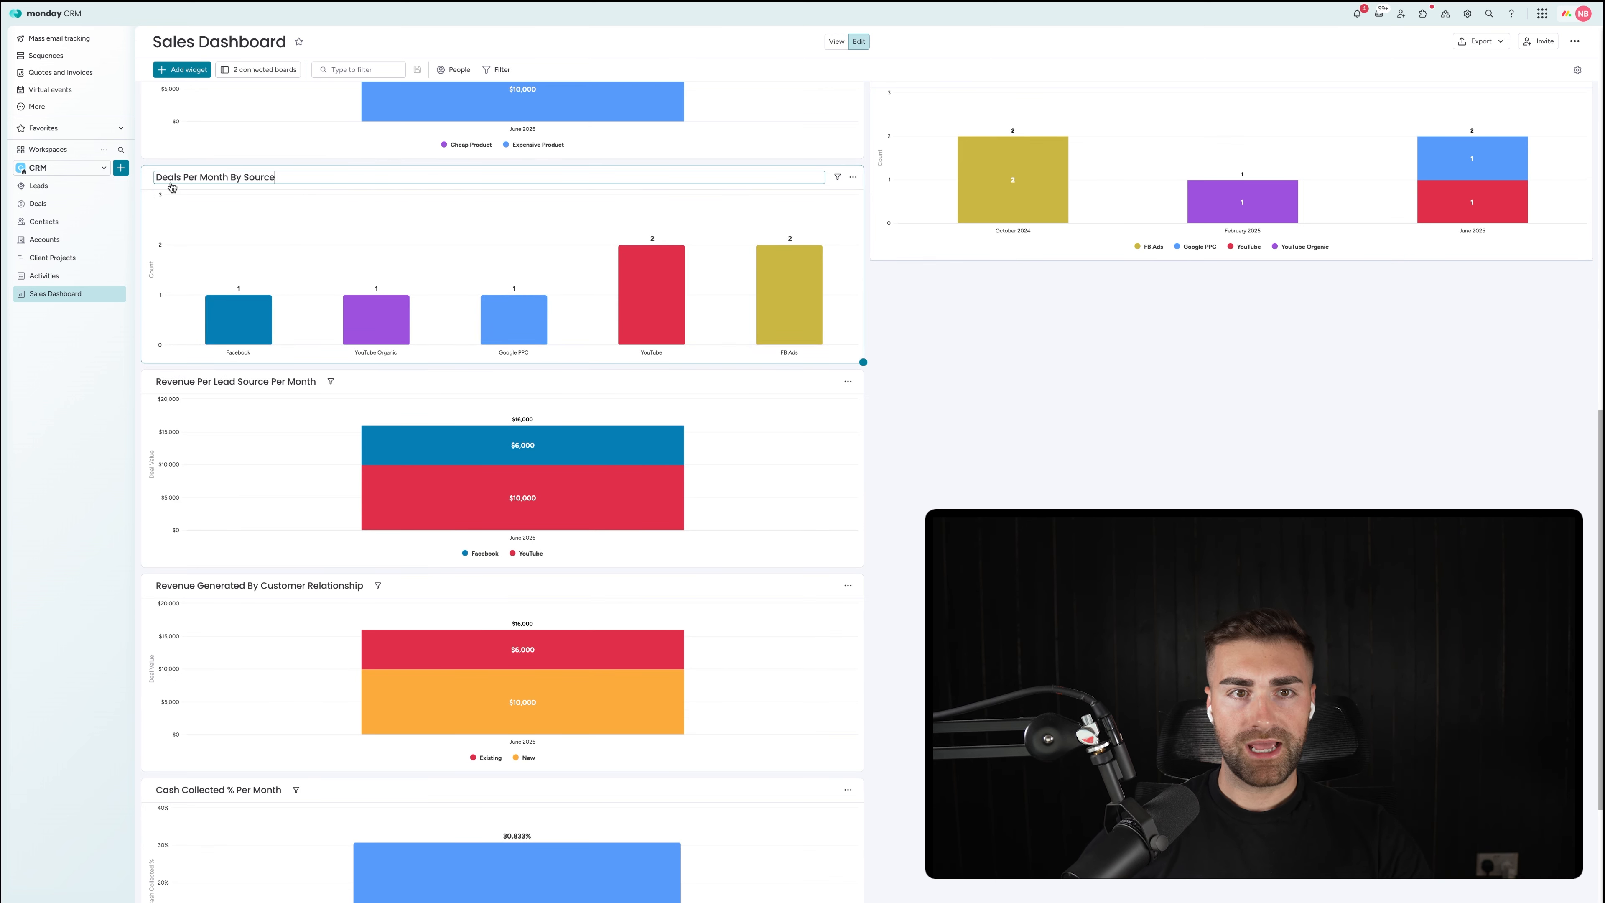
key("Return")
Step: Restrict the Deals Per Month By Source chart to the Deals board only
left_click(848, 177)
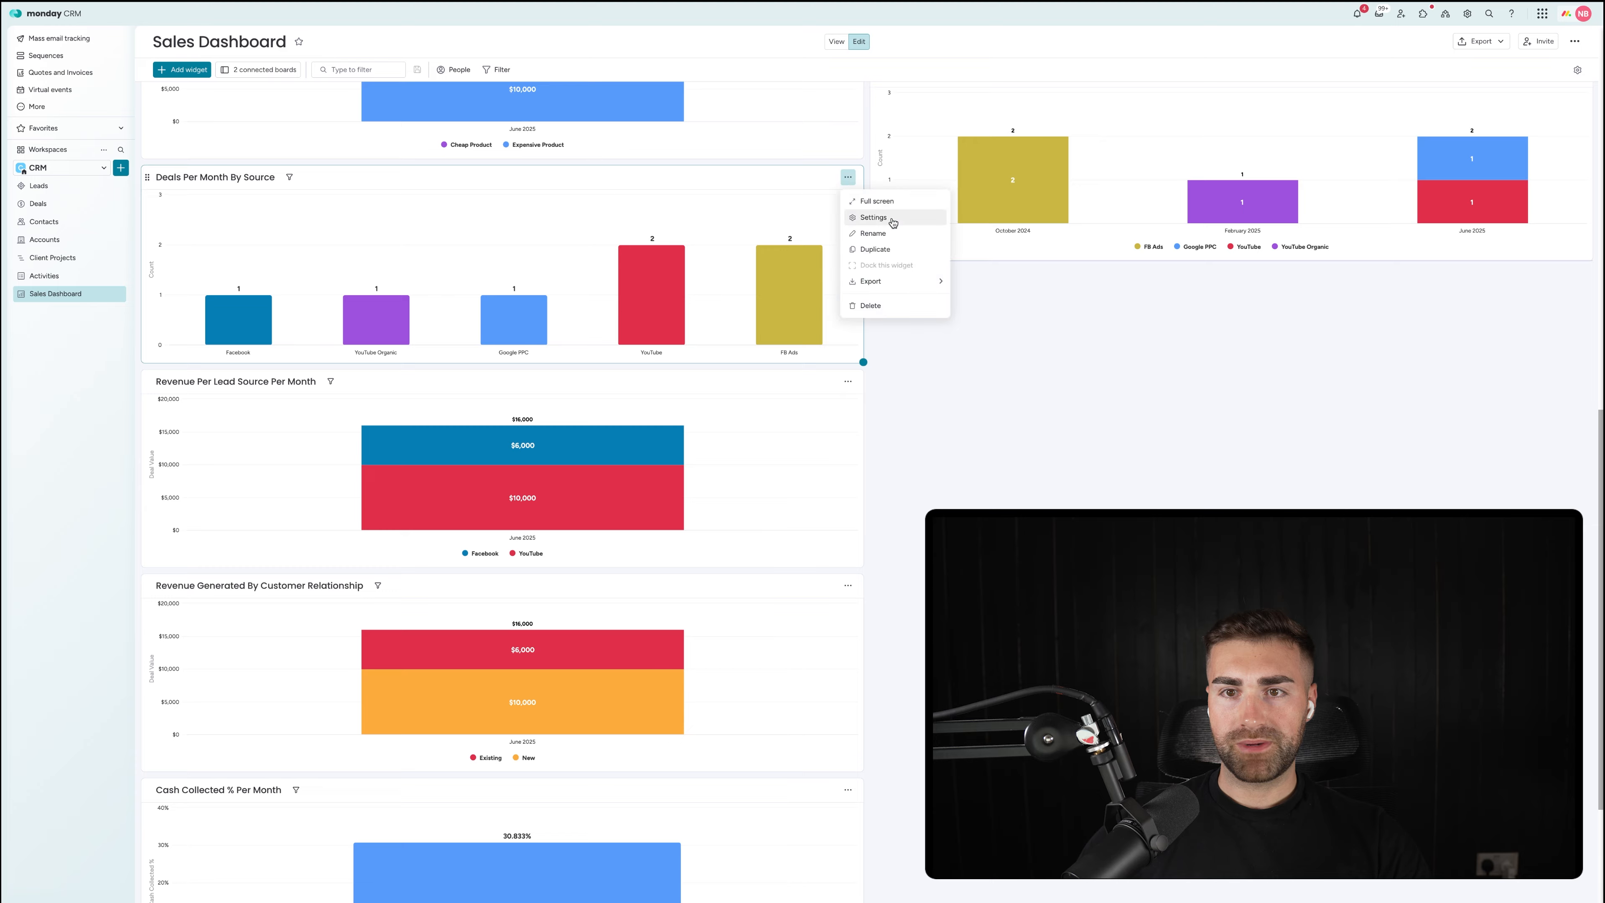
left_click(885, 219)
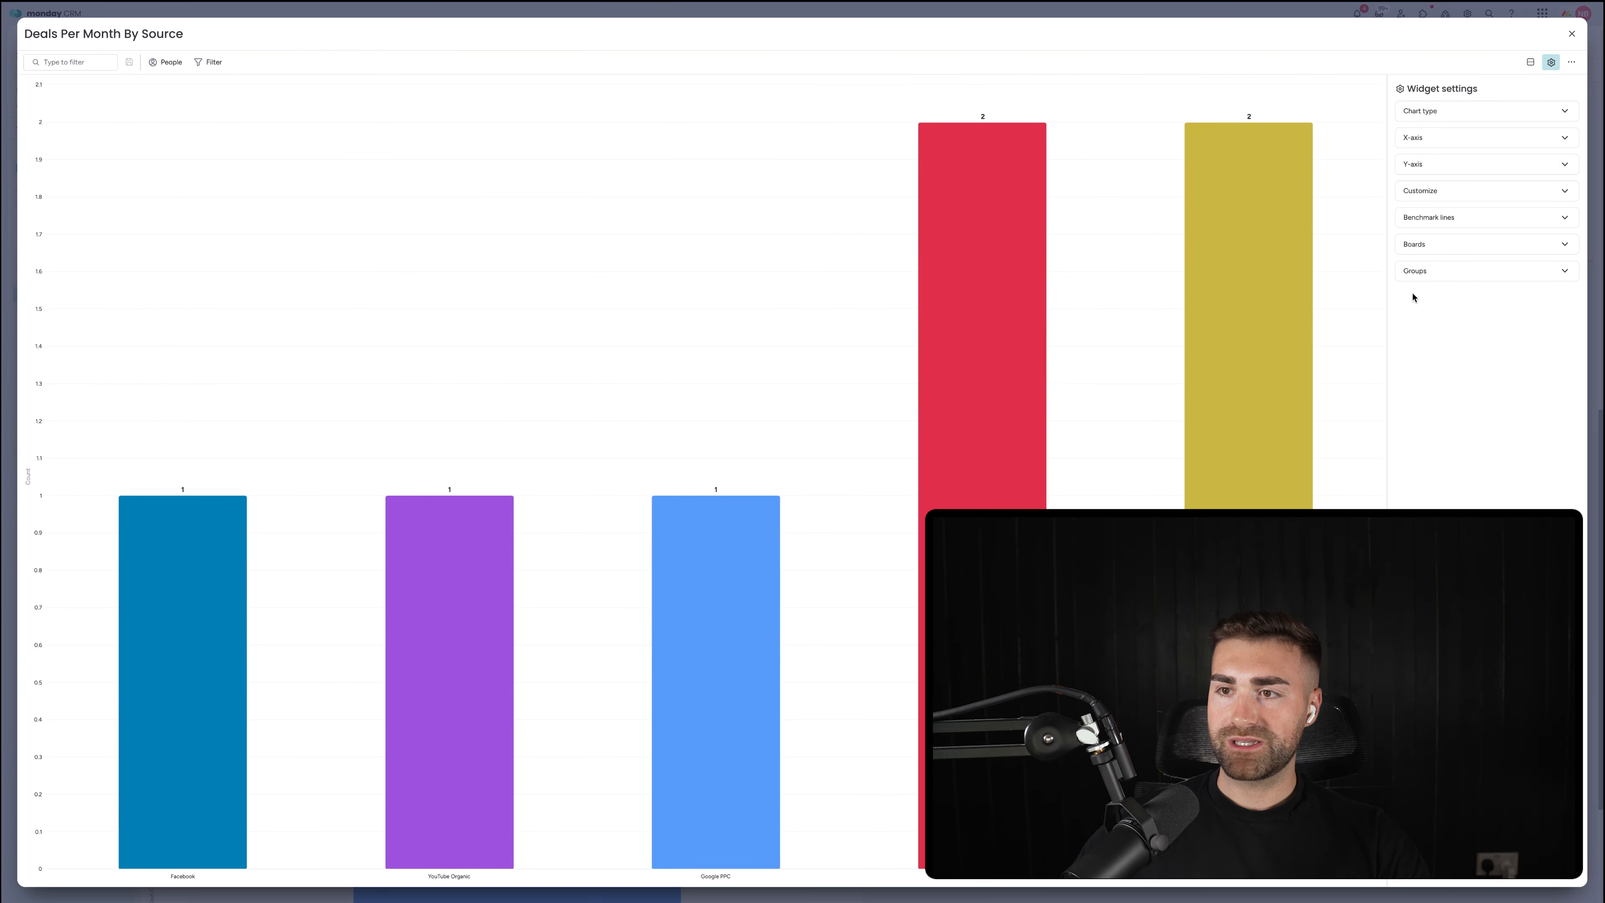
left_click(1435, 245)
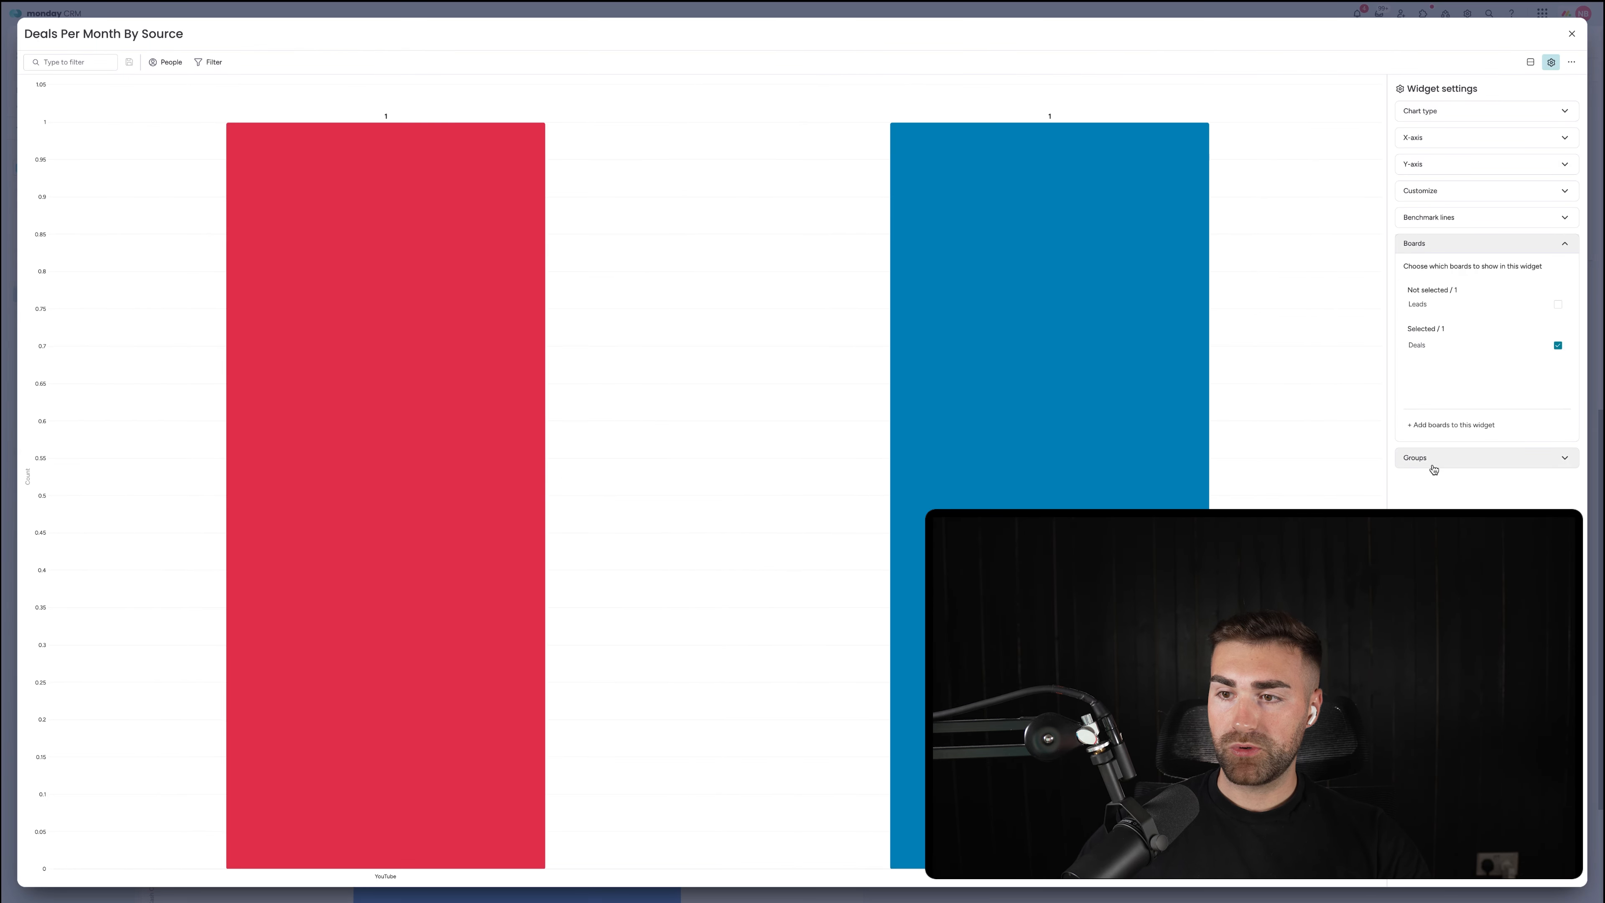
left_click(1433, 461)
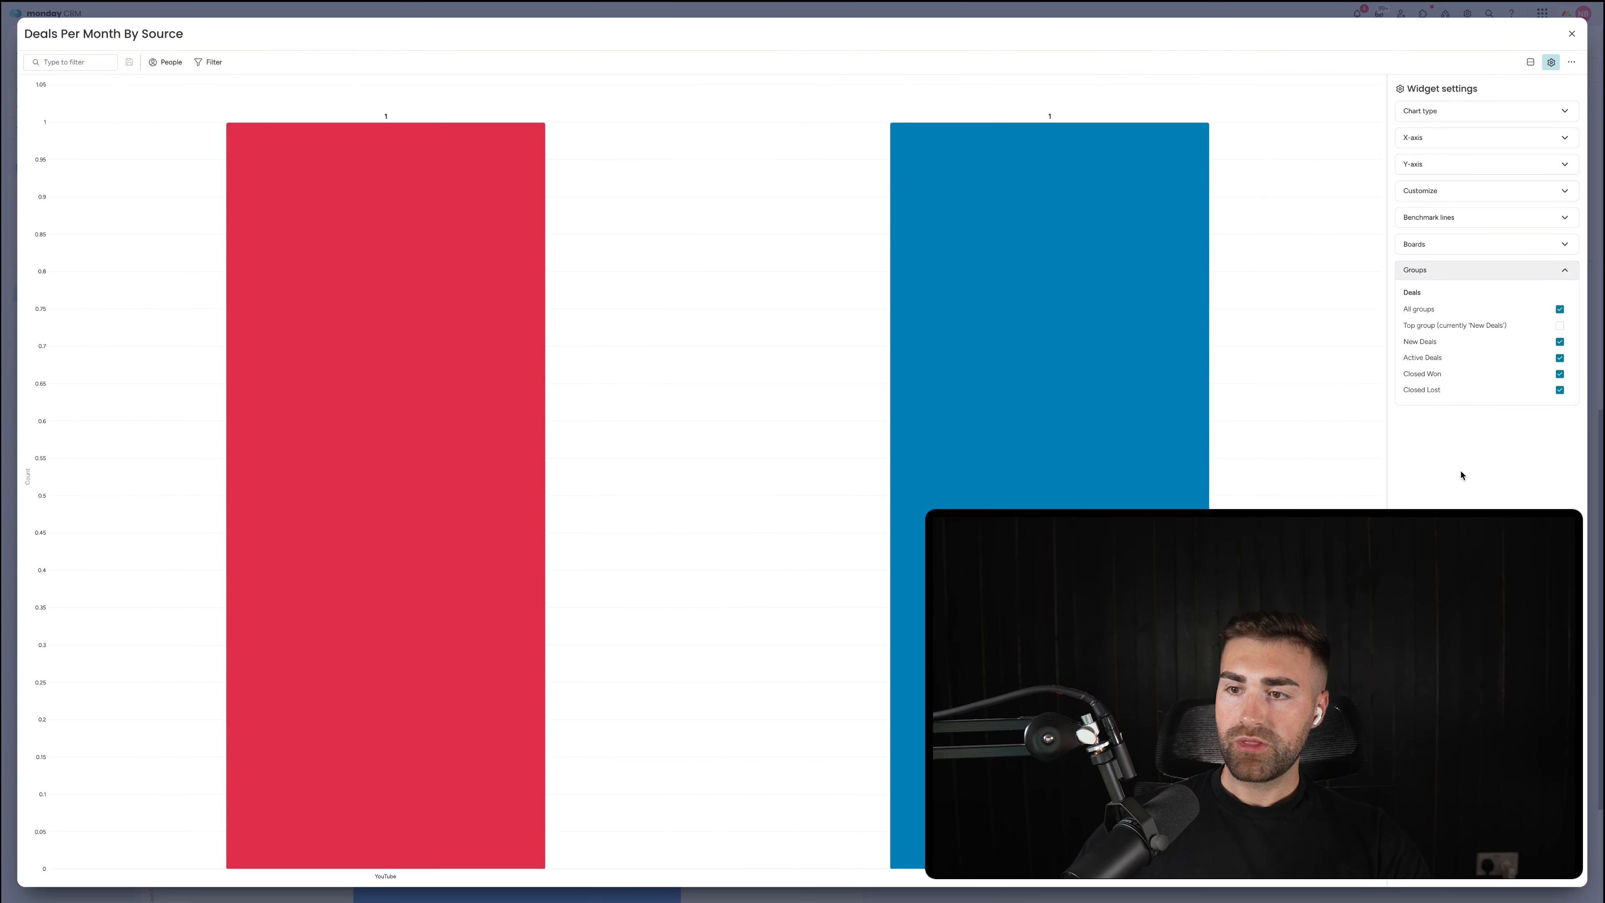
left_click(1447, 115)
left_click(1463, 120)
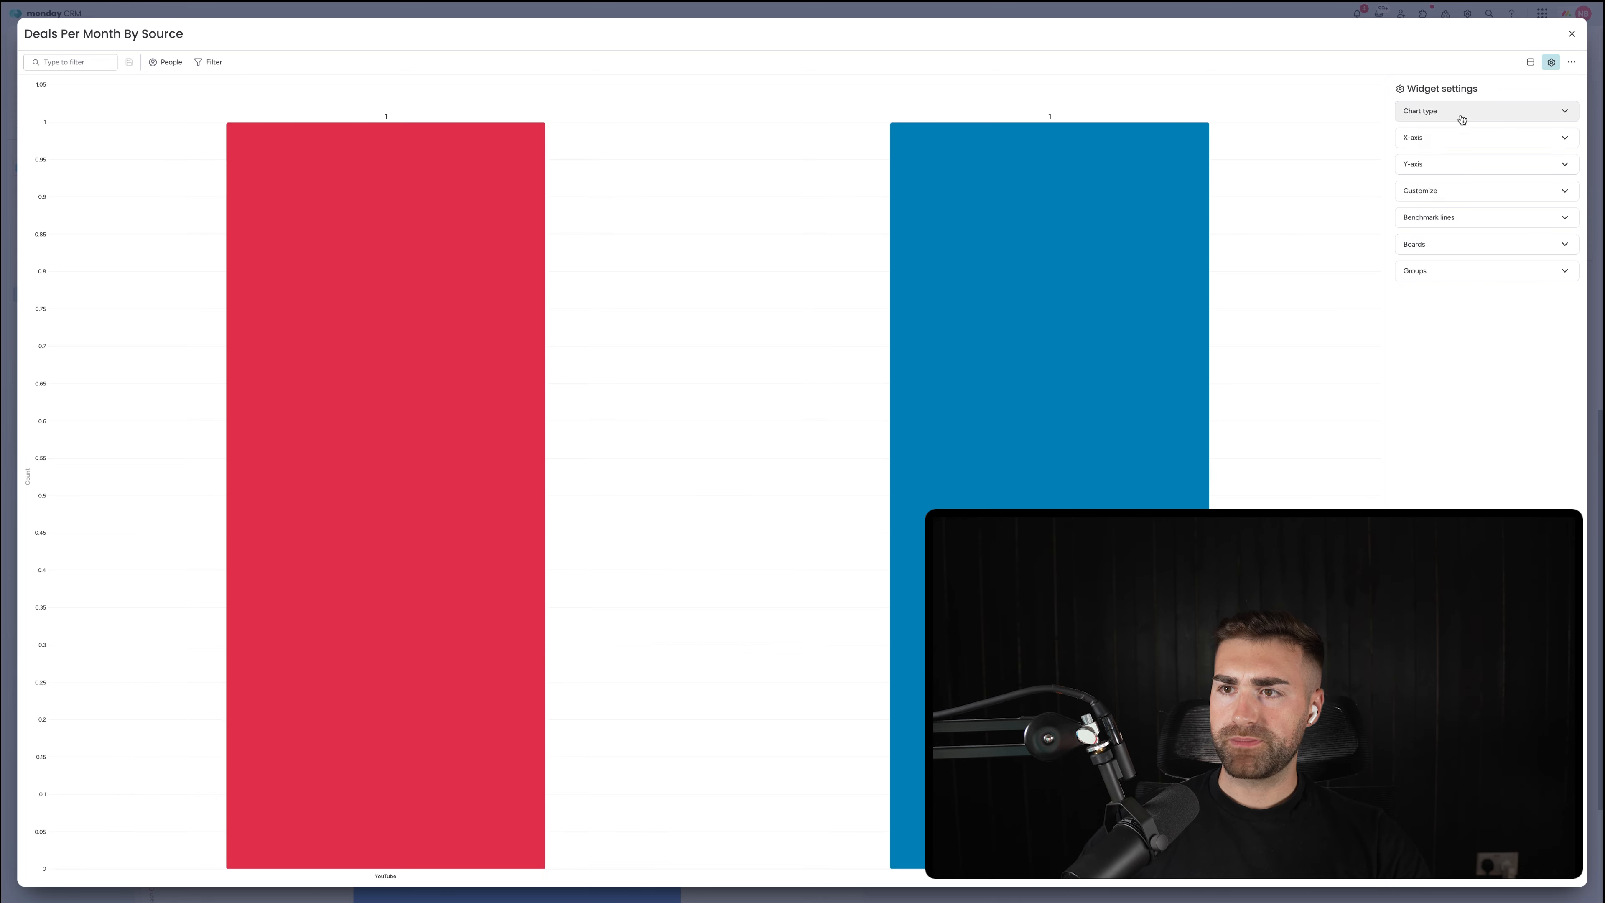
Step: Set the X-axis of the Deals Per Month By Source chart to the Date Created column
left_click(1456, 138)
left_click(1464, 203)
type("date c")
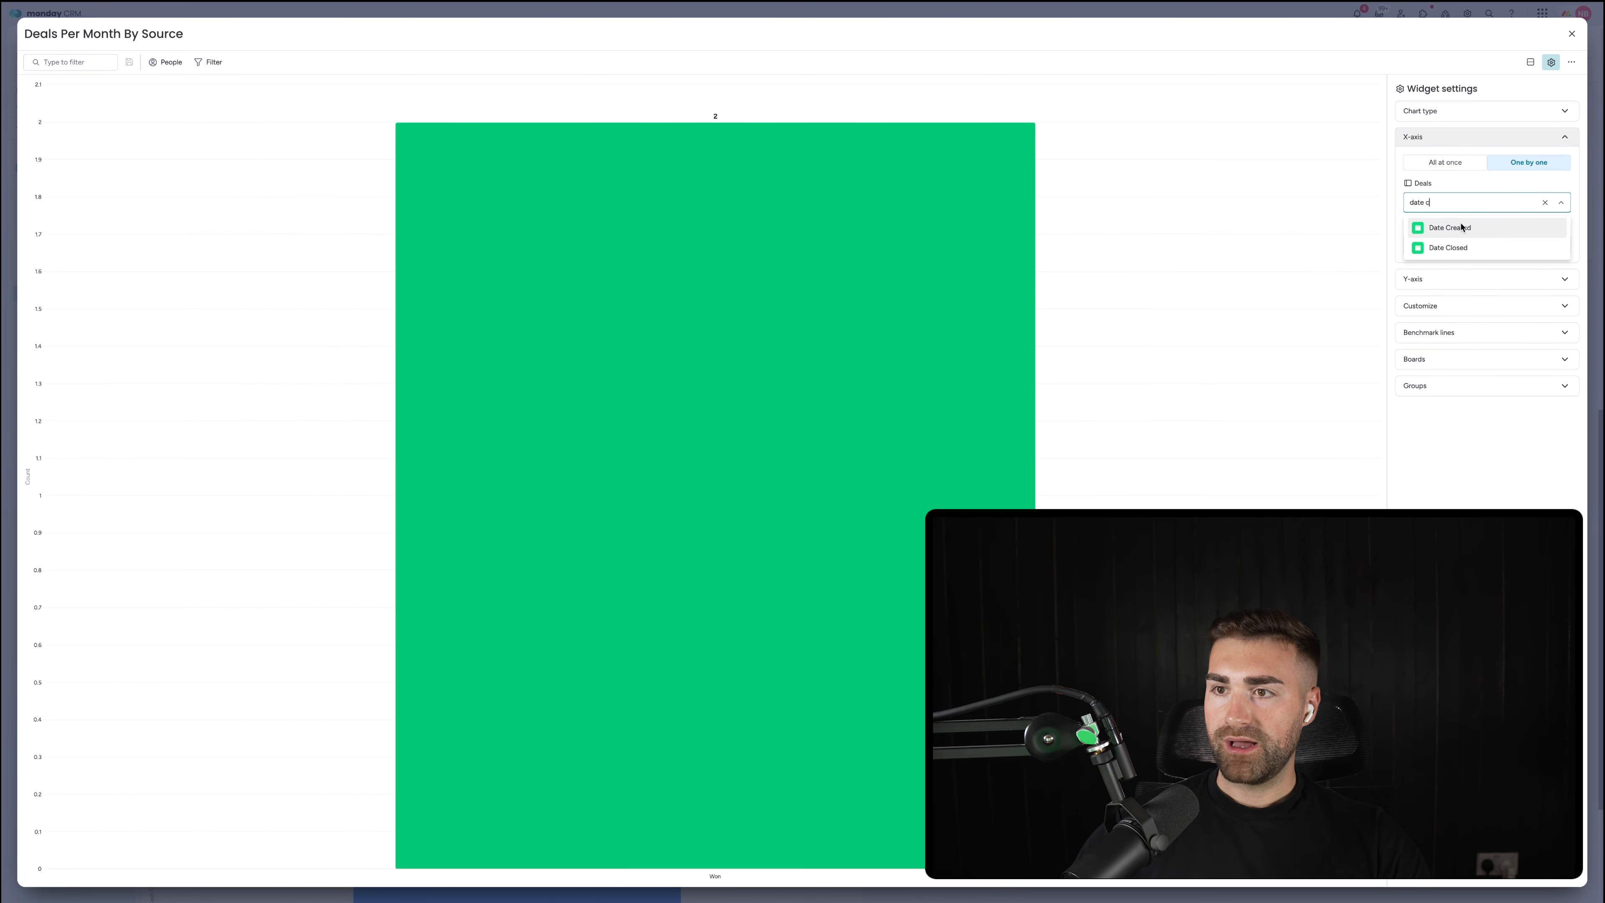
left_click(1462, 227)
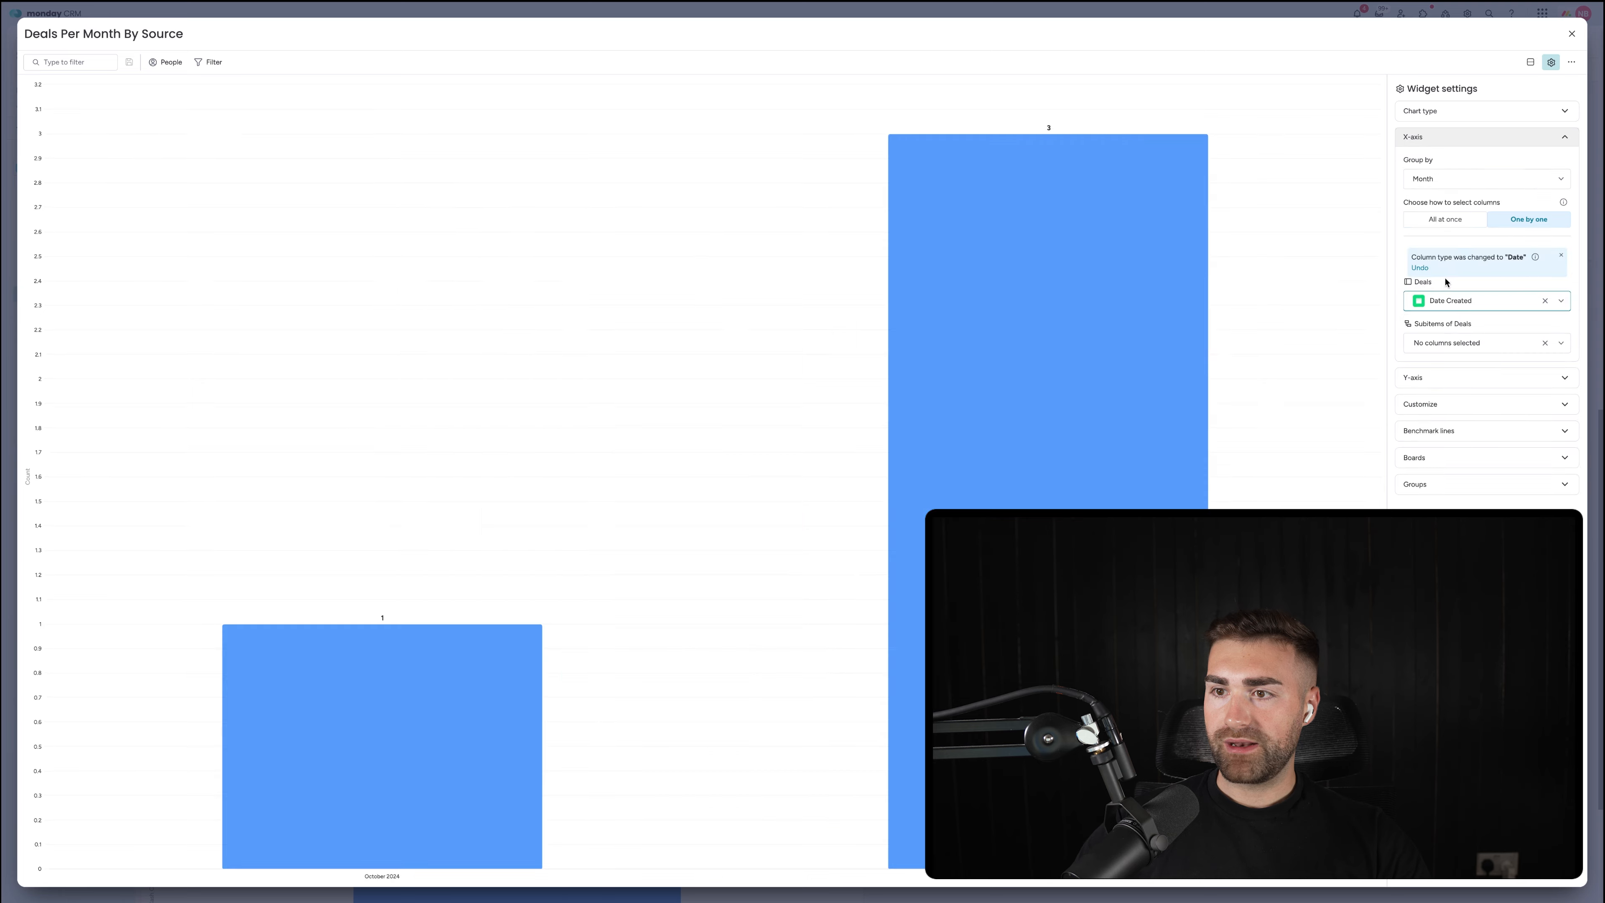
Step: Change the Deals Per Month By Source chart to a stacked bar chart
left_click(1452, 121)
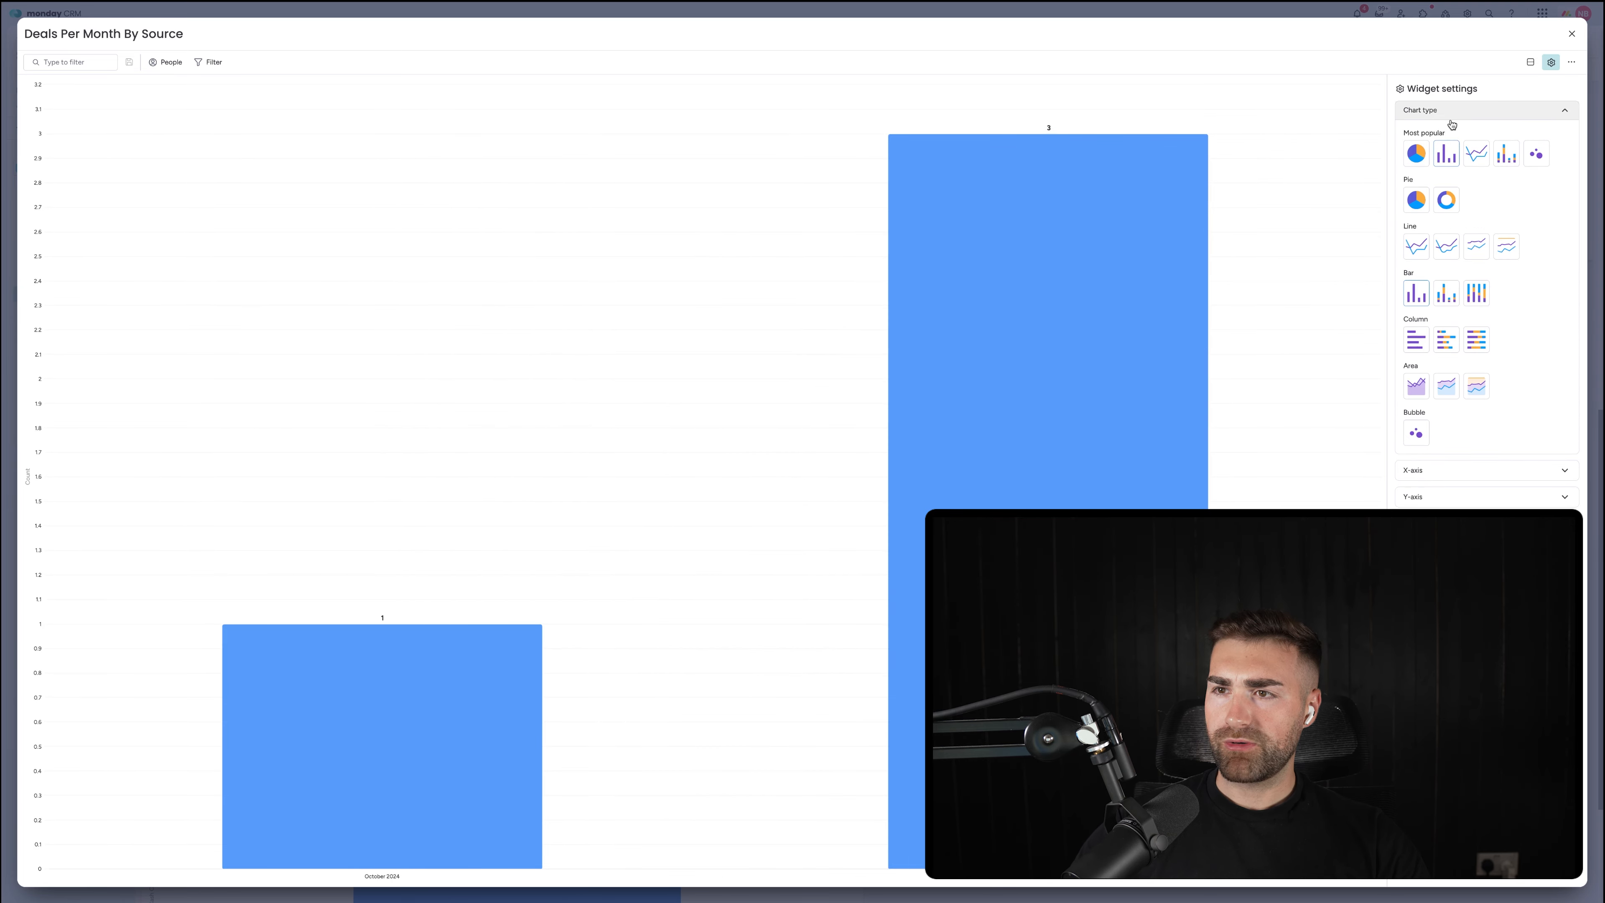
left_click(1507, 158)
left_click(1463, 113)
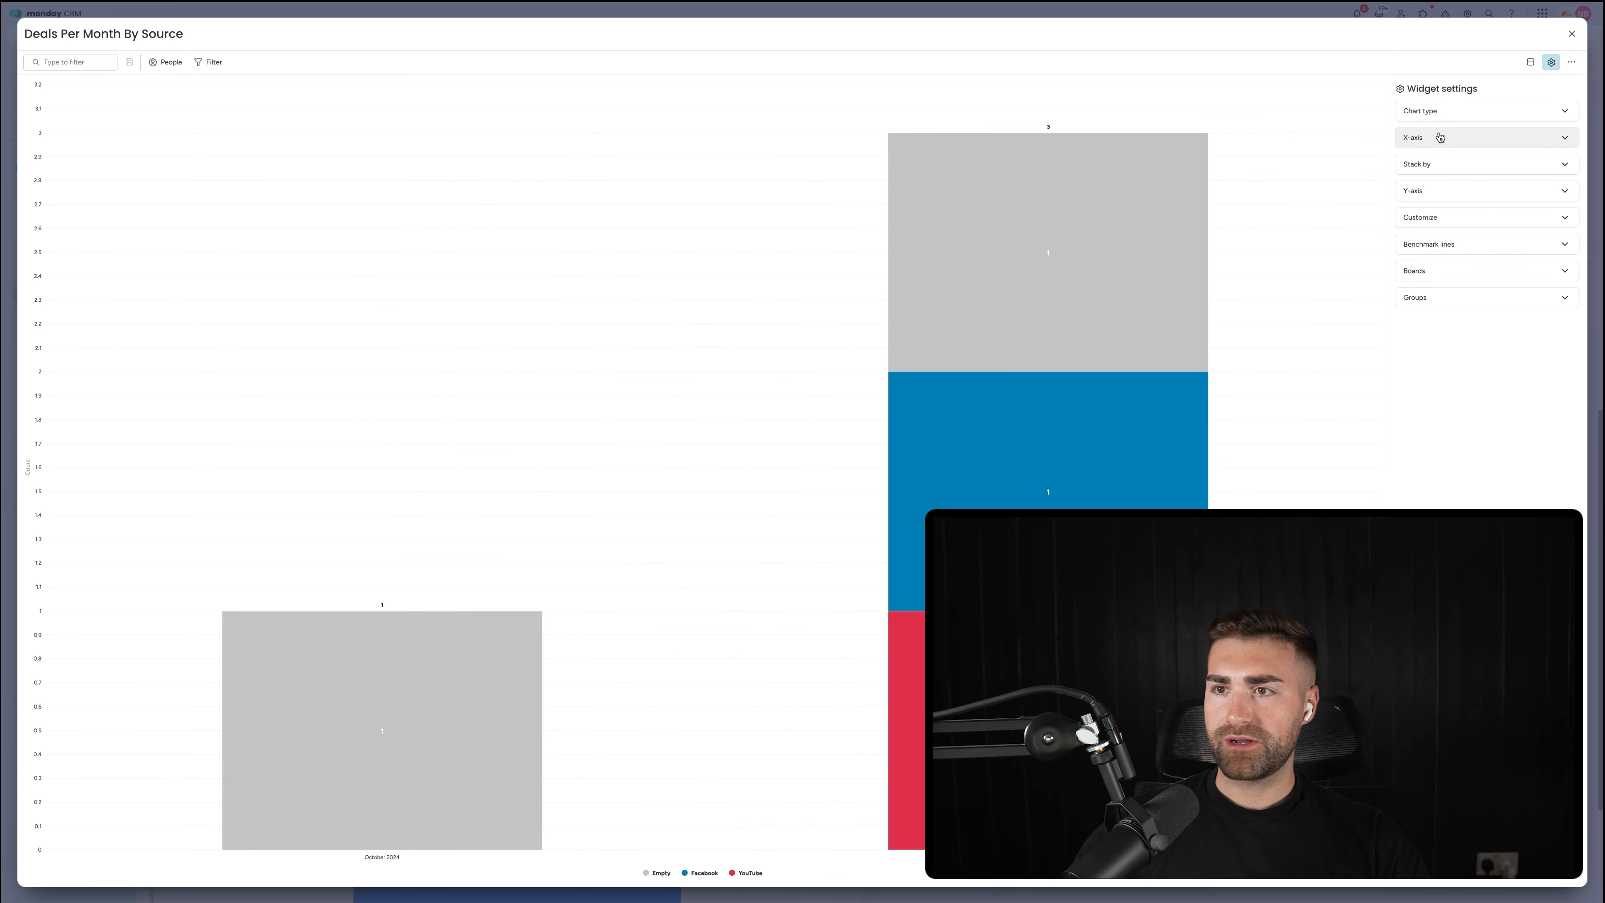
Step: Stack the deals chart by the Lead Source column and return to the dashboard
left_click(1445, 170)
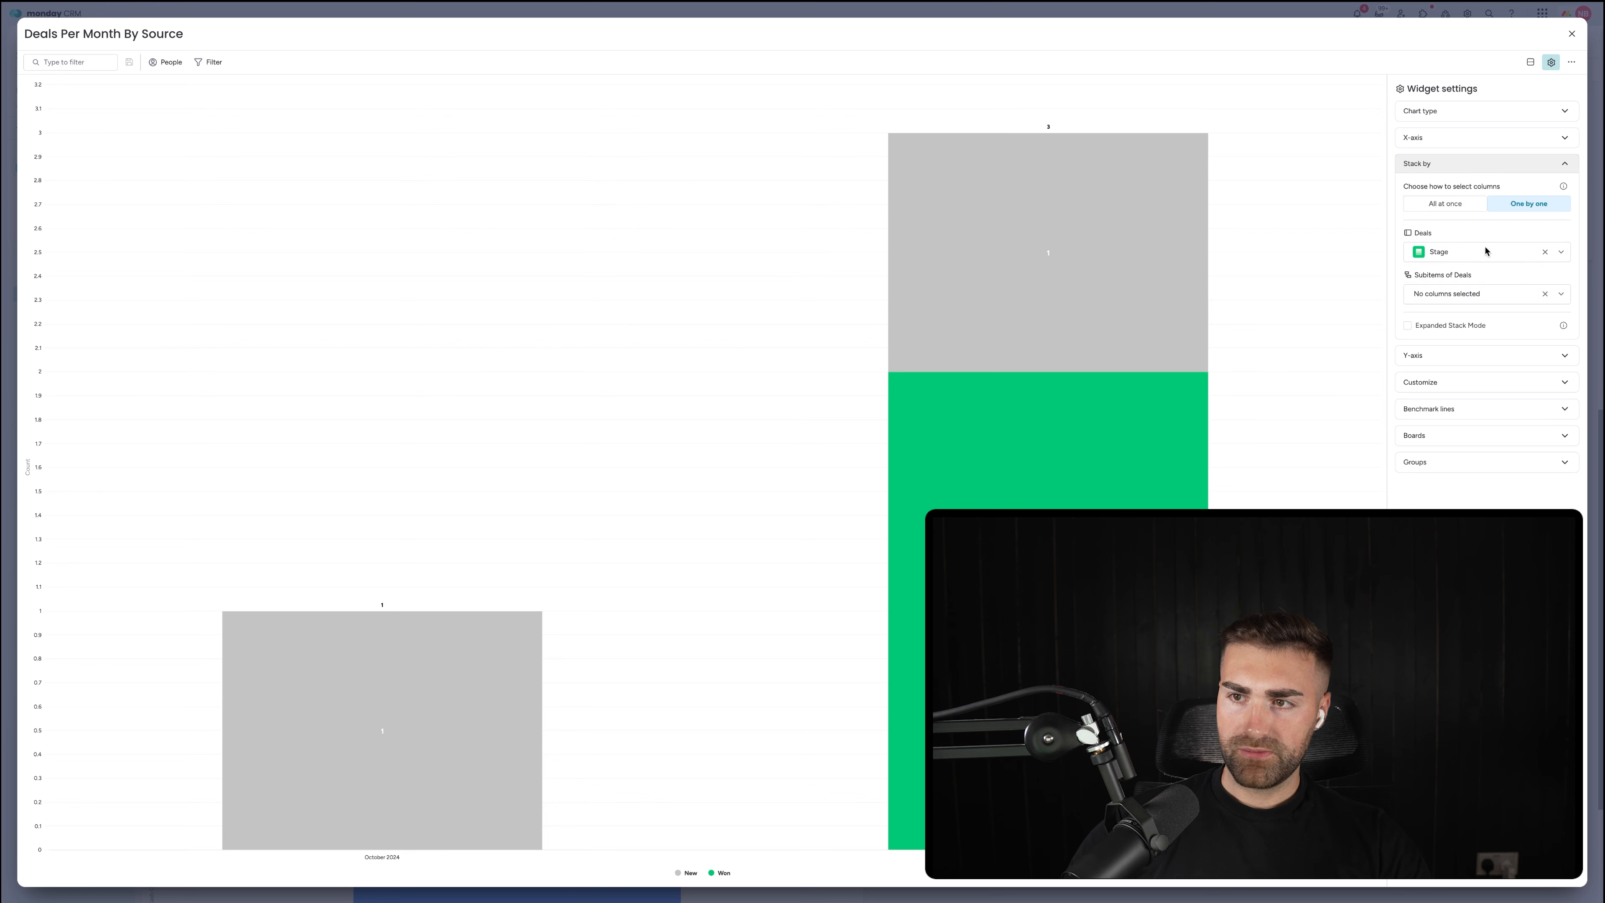
left_click(1455, 257)
type("lead")
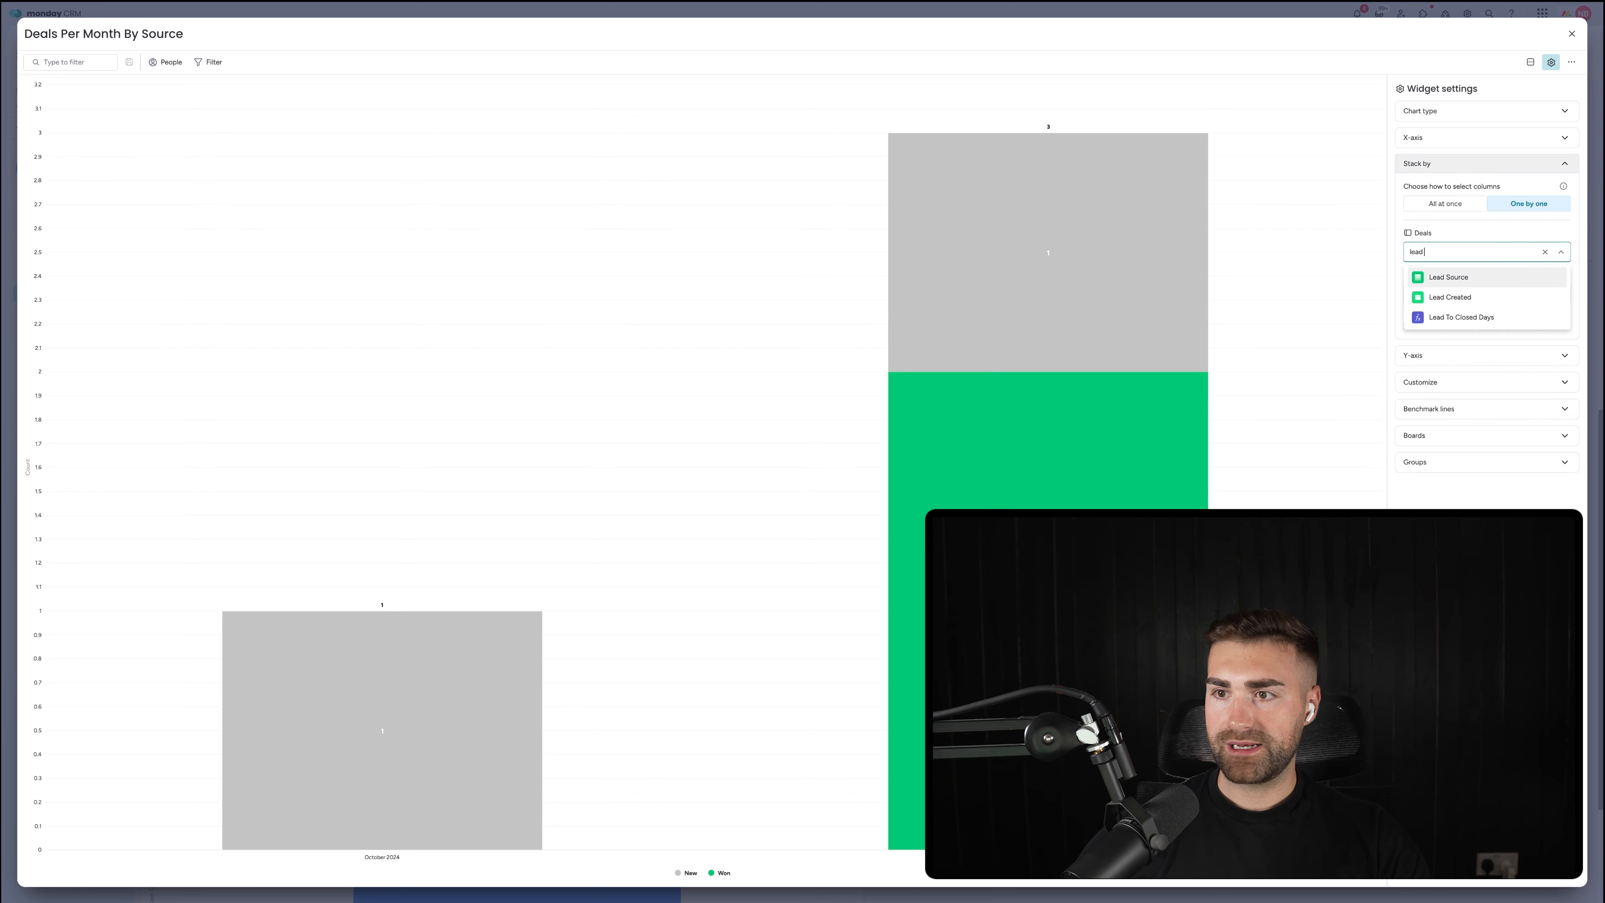
key("Return")
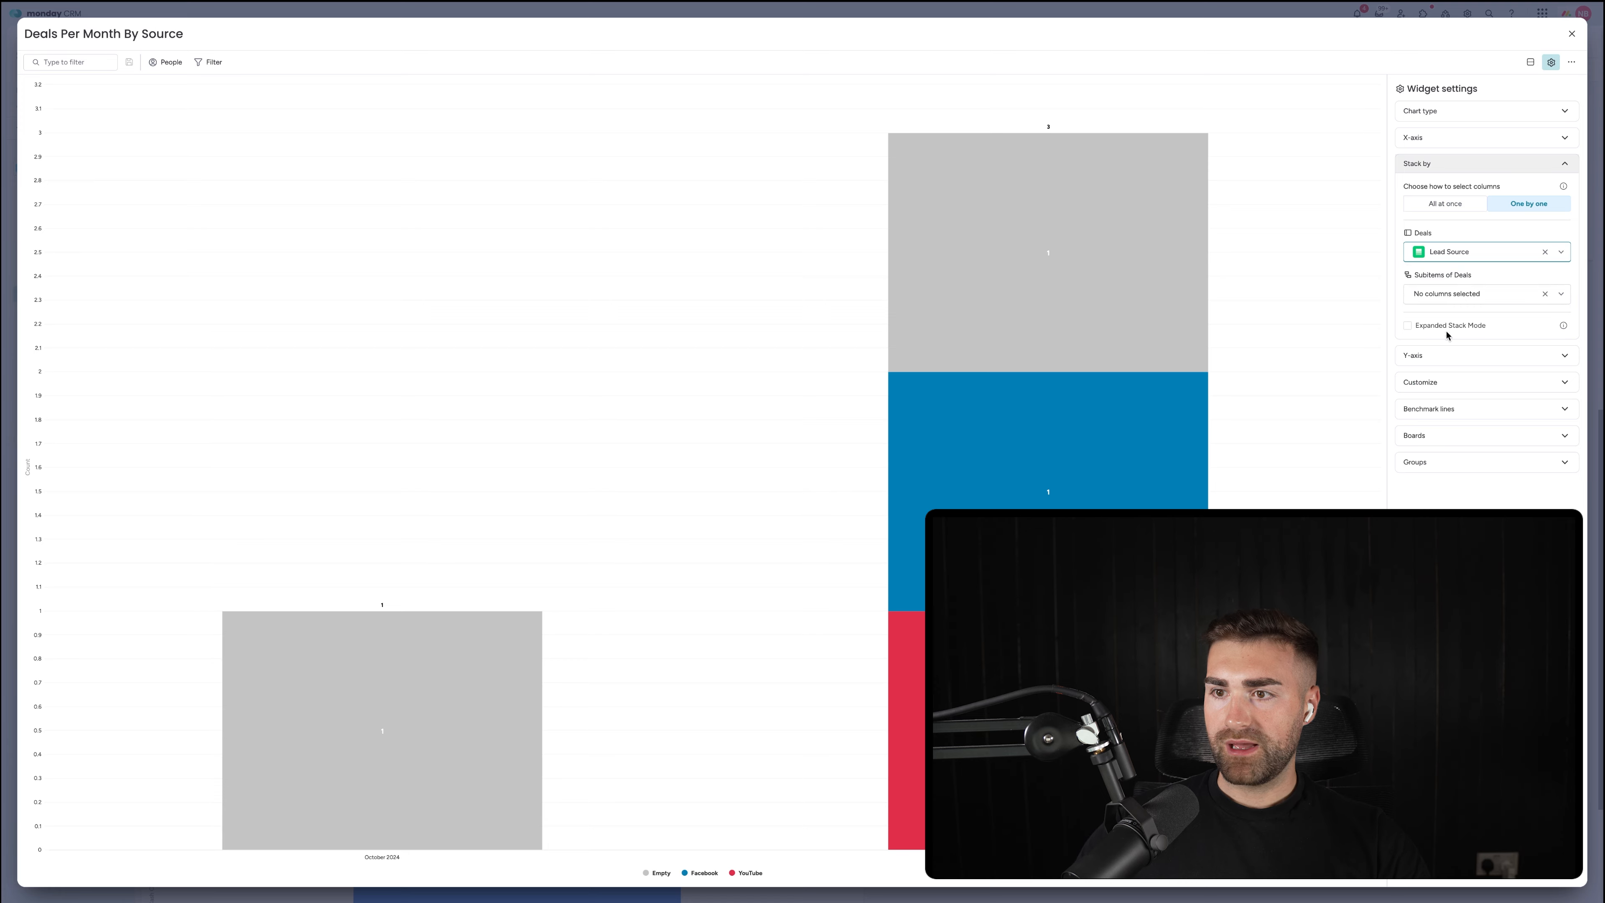
left_click(1450, 355)
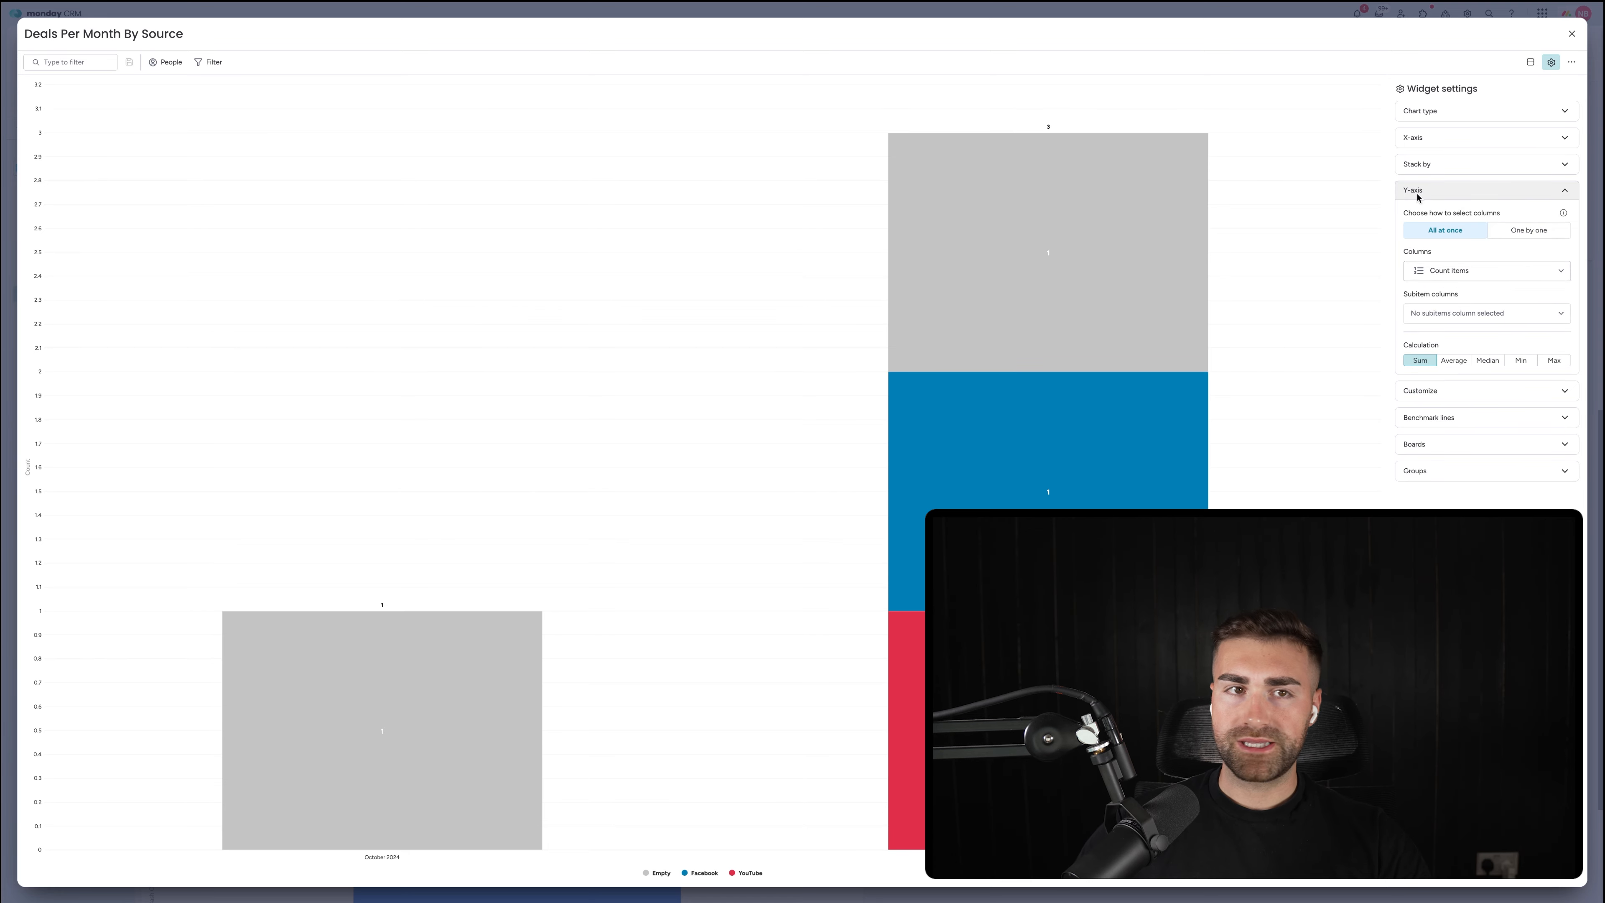
left_click(1572, 33)
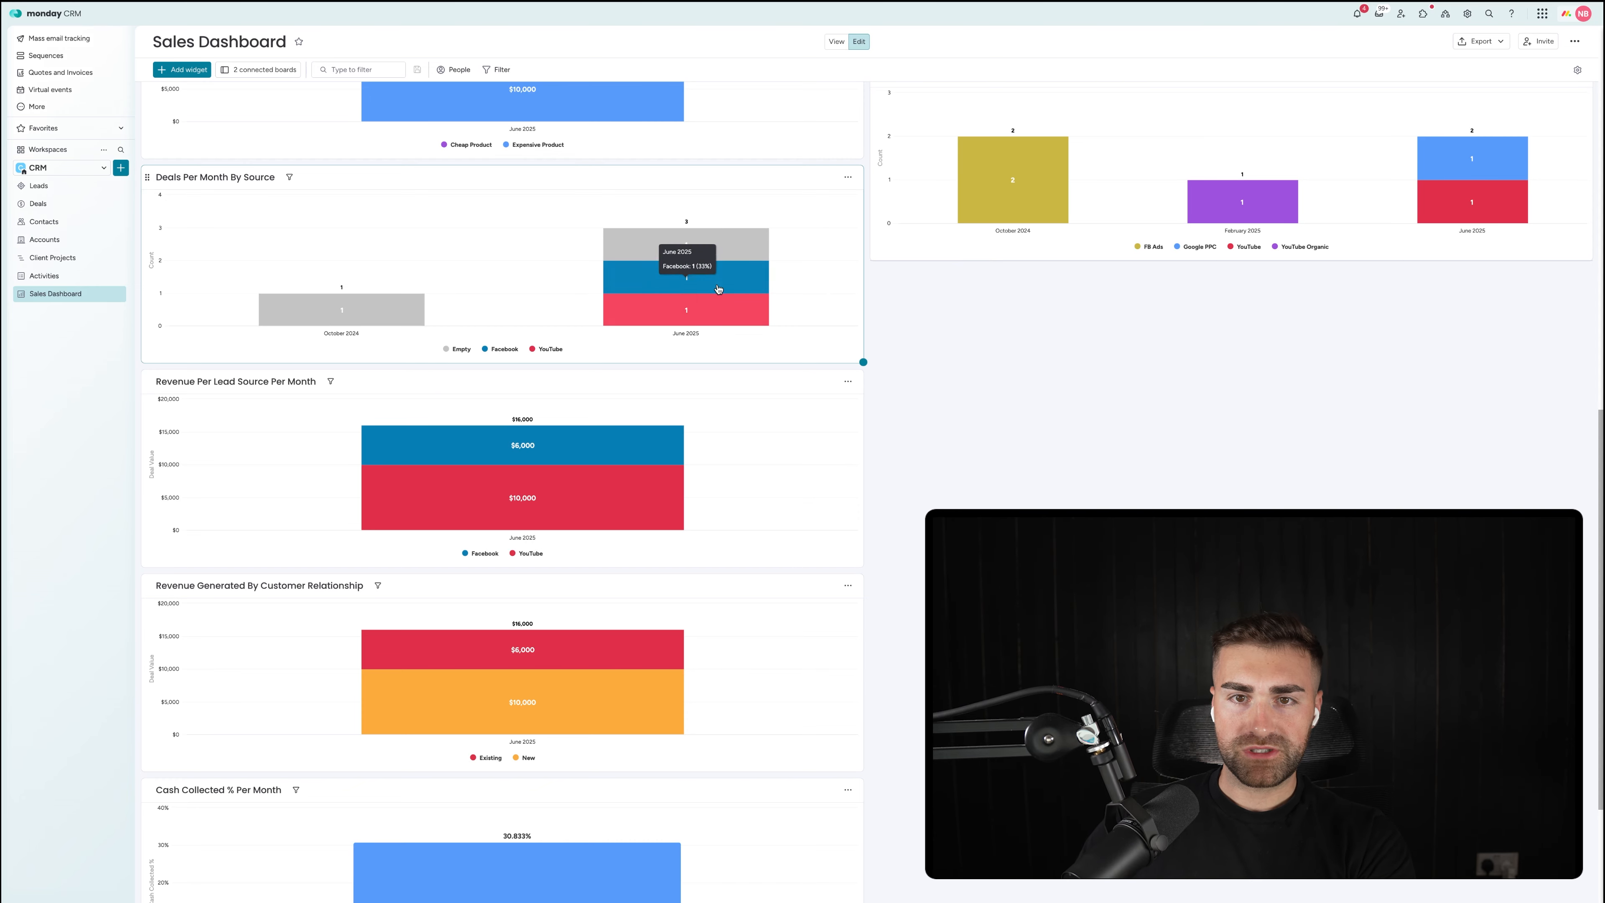
Step: Set the lead source of the June 2025 deal without a source to Instagram from the chart's drill-down and return to the dashboard
left_click(706, 246)
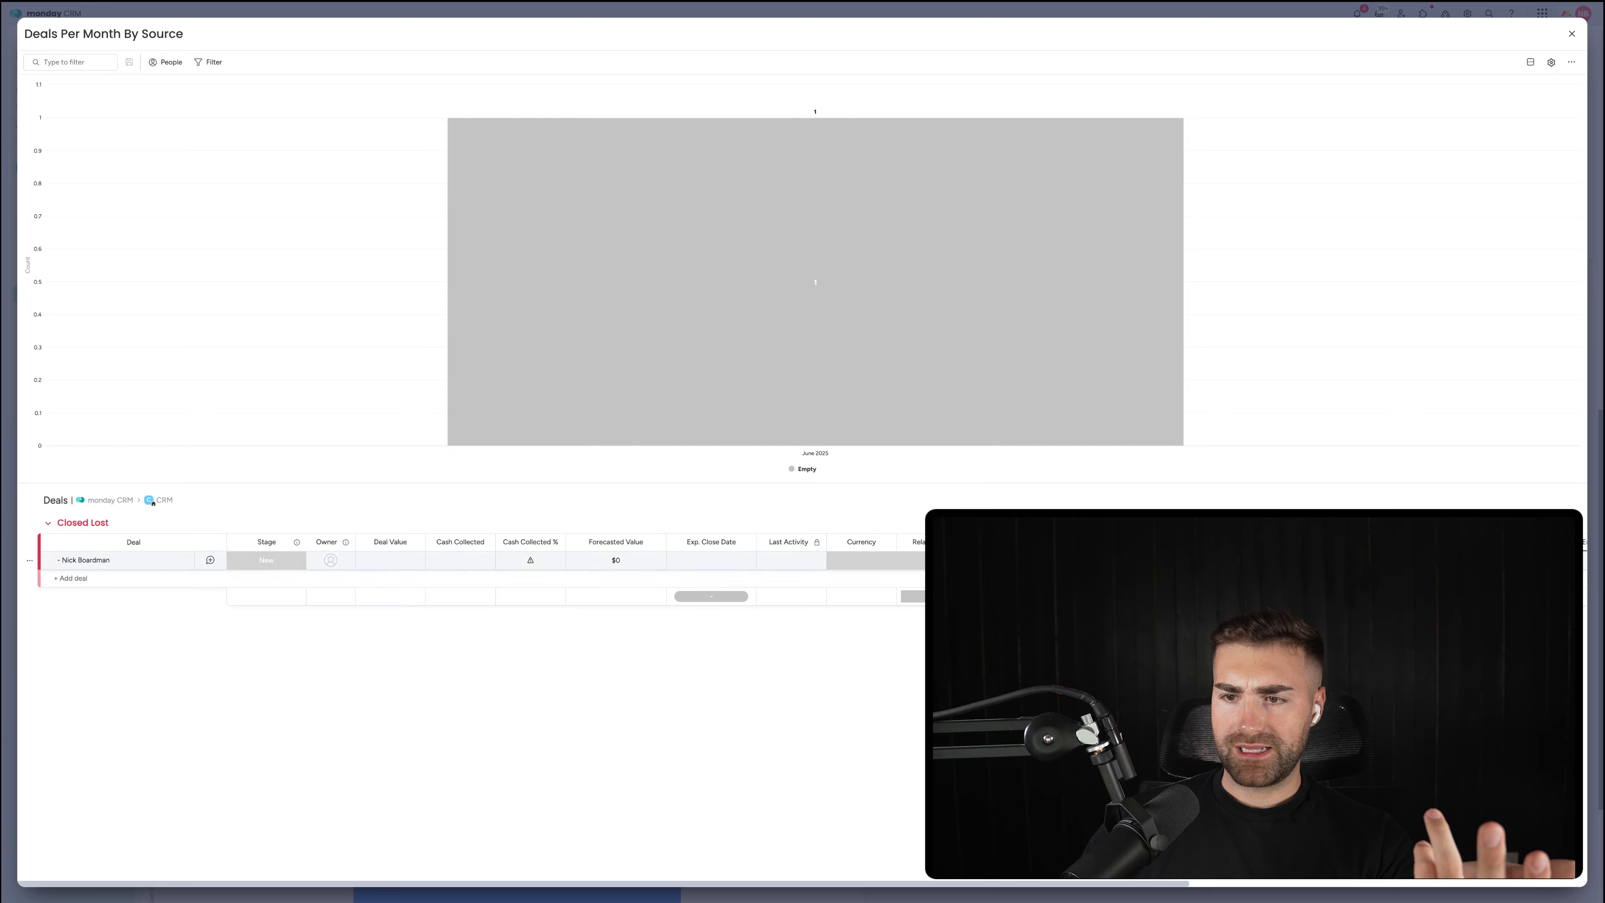
left_click(1573, 34)
mouse_move(656, 253)
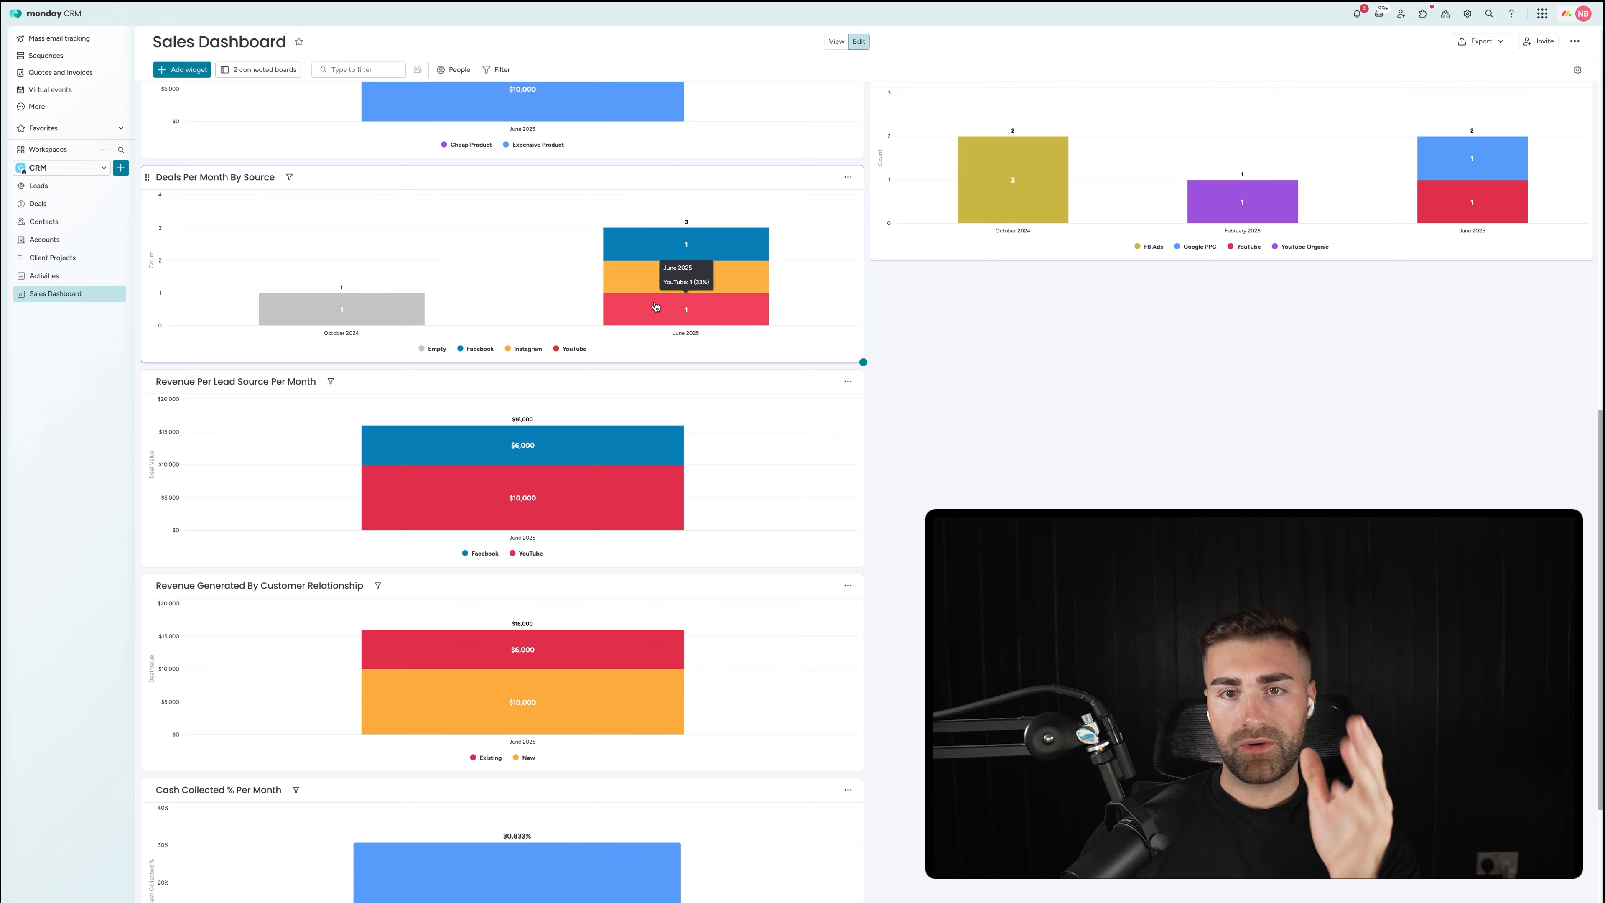
Step: Review the deals-by-source, revenue and cash-collected charts across the Sales Dashboard
mouse_move(322, 313)
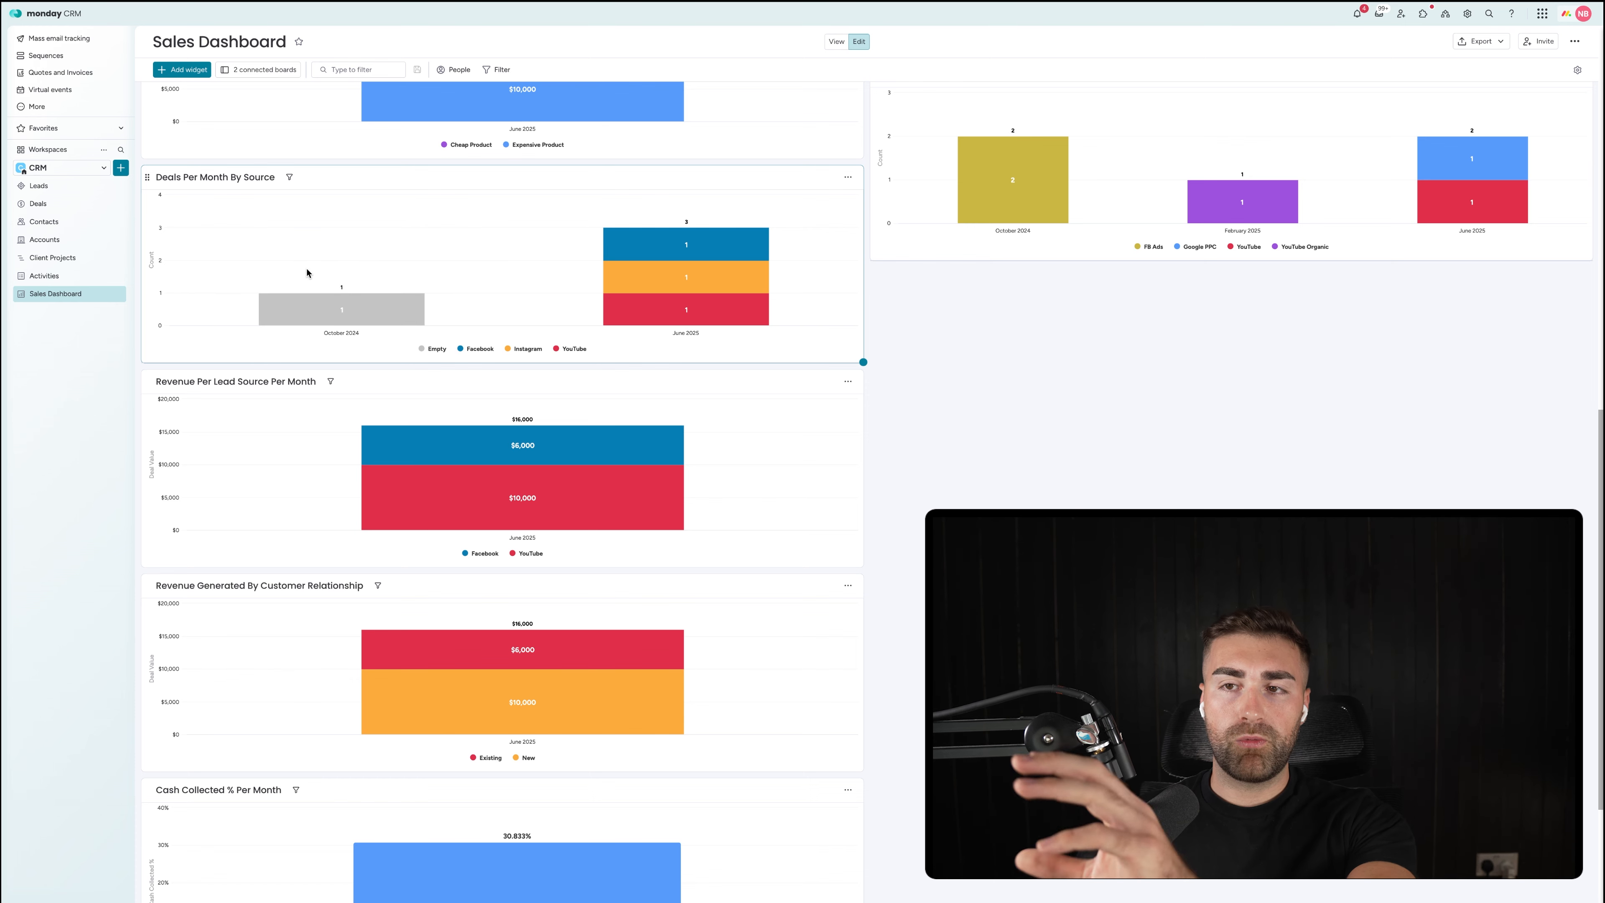
scroll(309, 275, "up", 8)
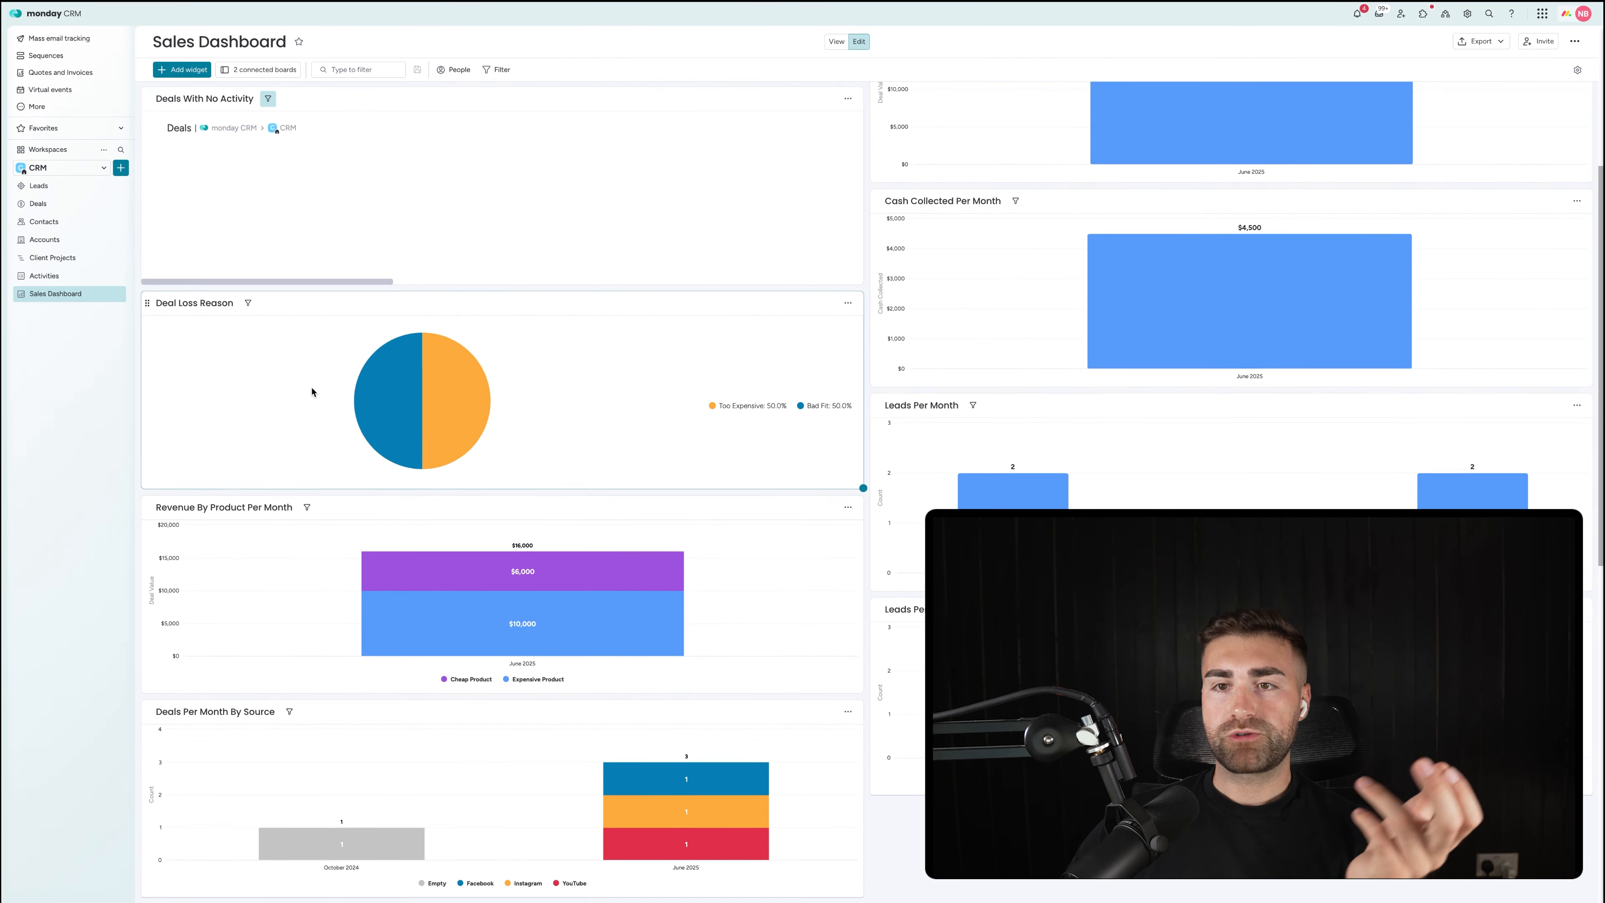
scroll(316, 379, "up", 5)
scroll(311, 388, "down", 15)
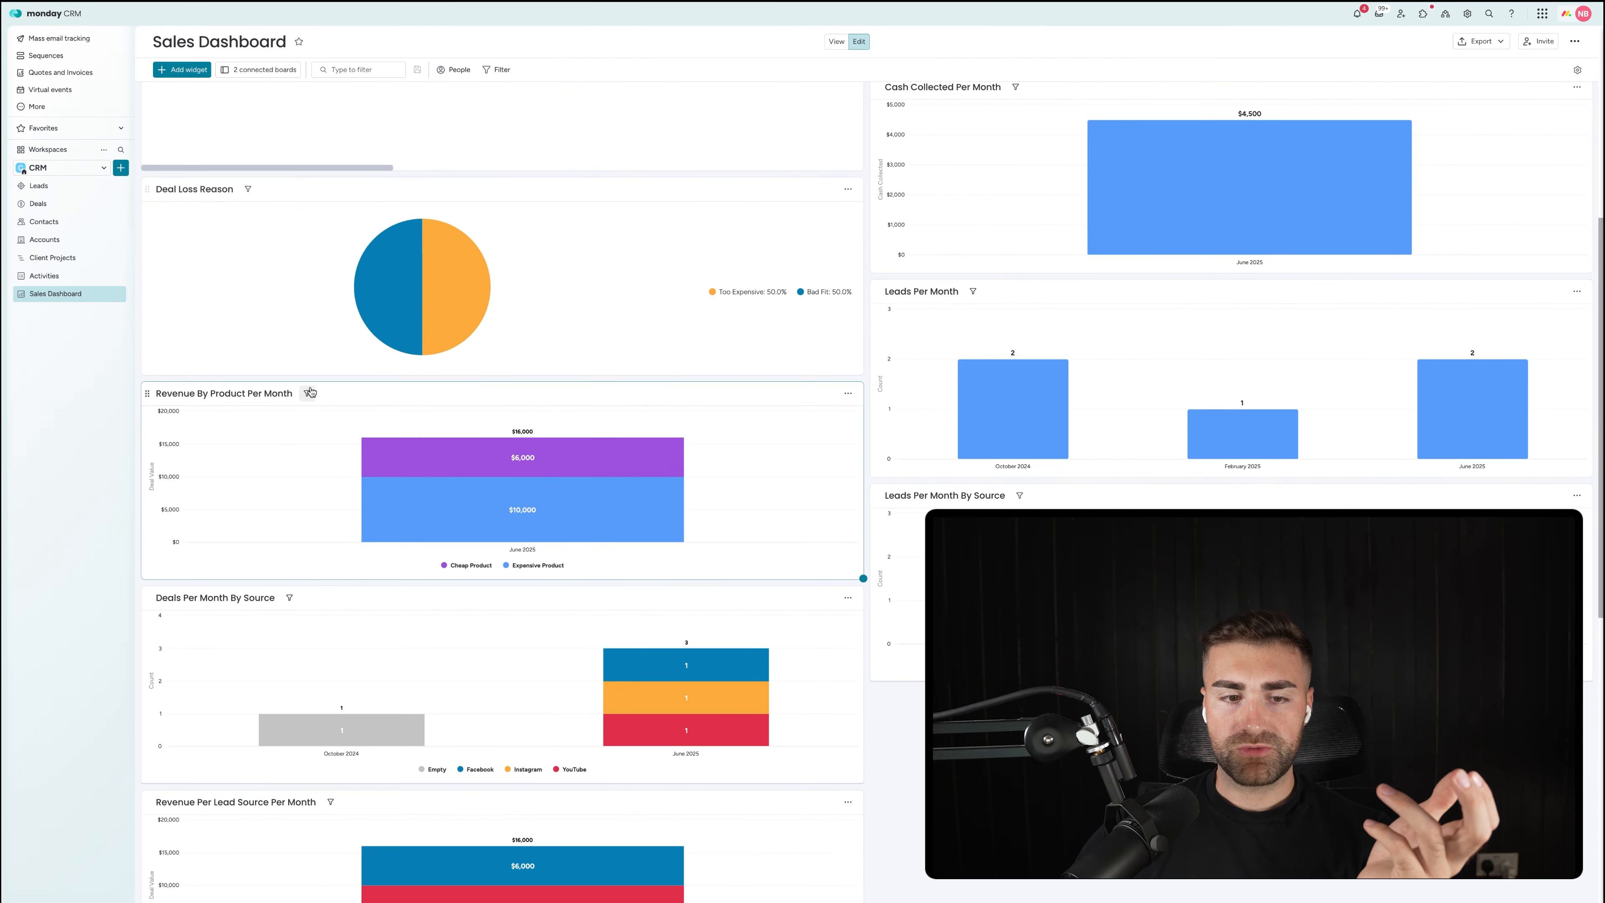
scroll(254, 520, "down", 2)
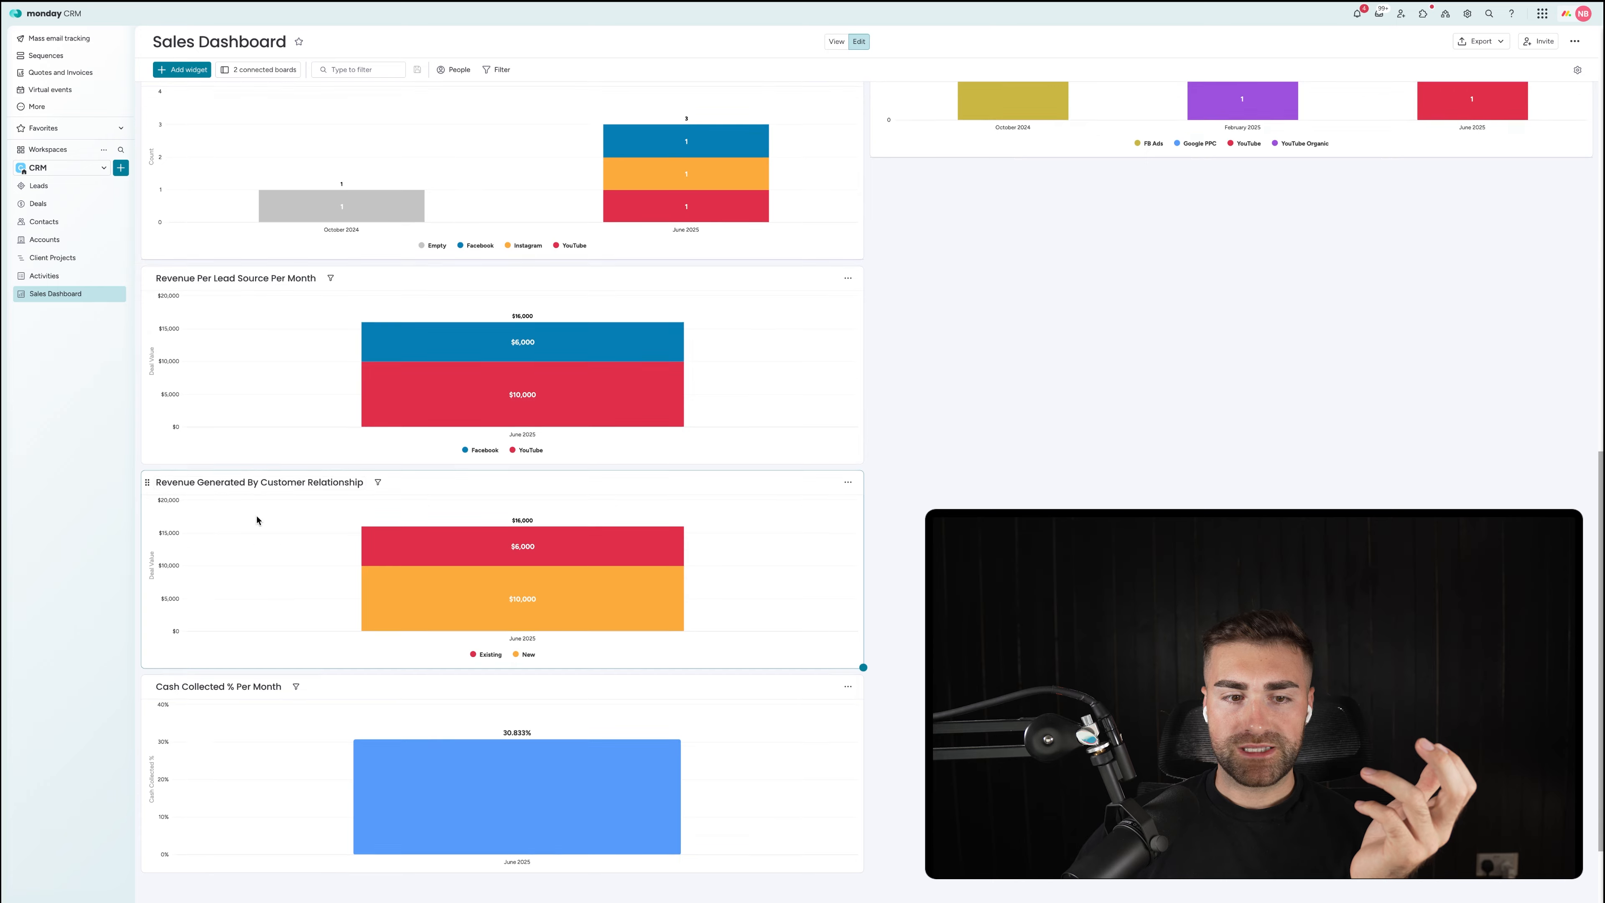
scroll(227, 451, "up", 2)
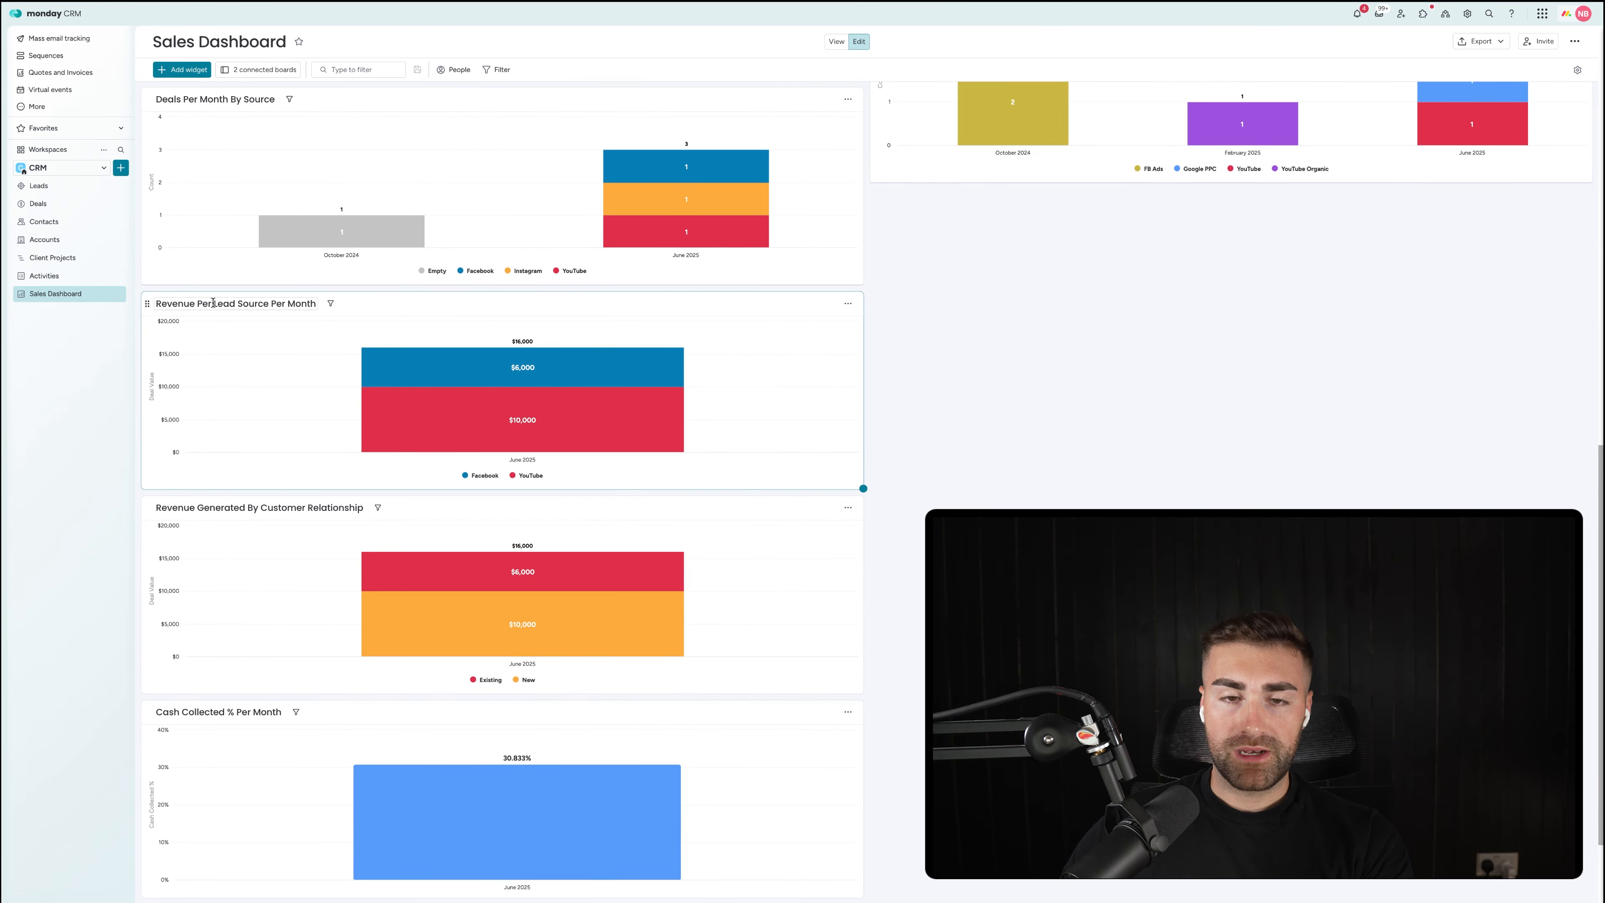
scroll(294, 351, "up", 1)
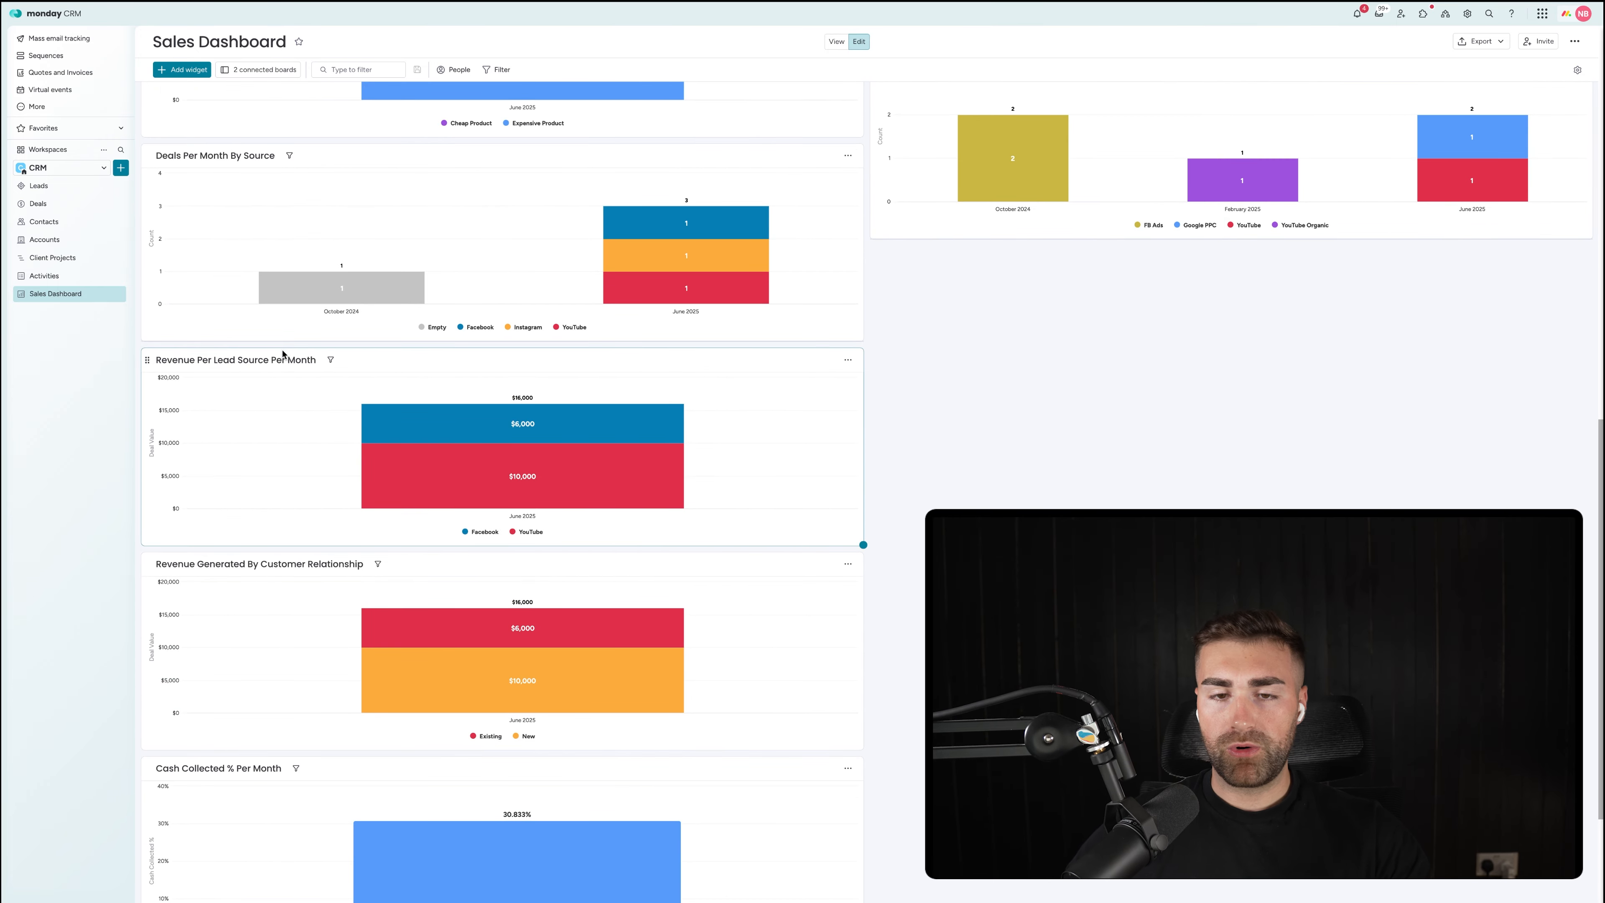
scroll(316, 338, "down", 2)
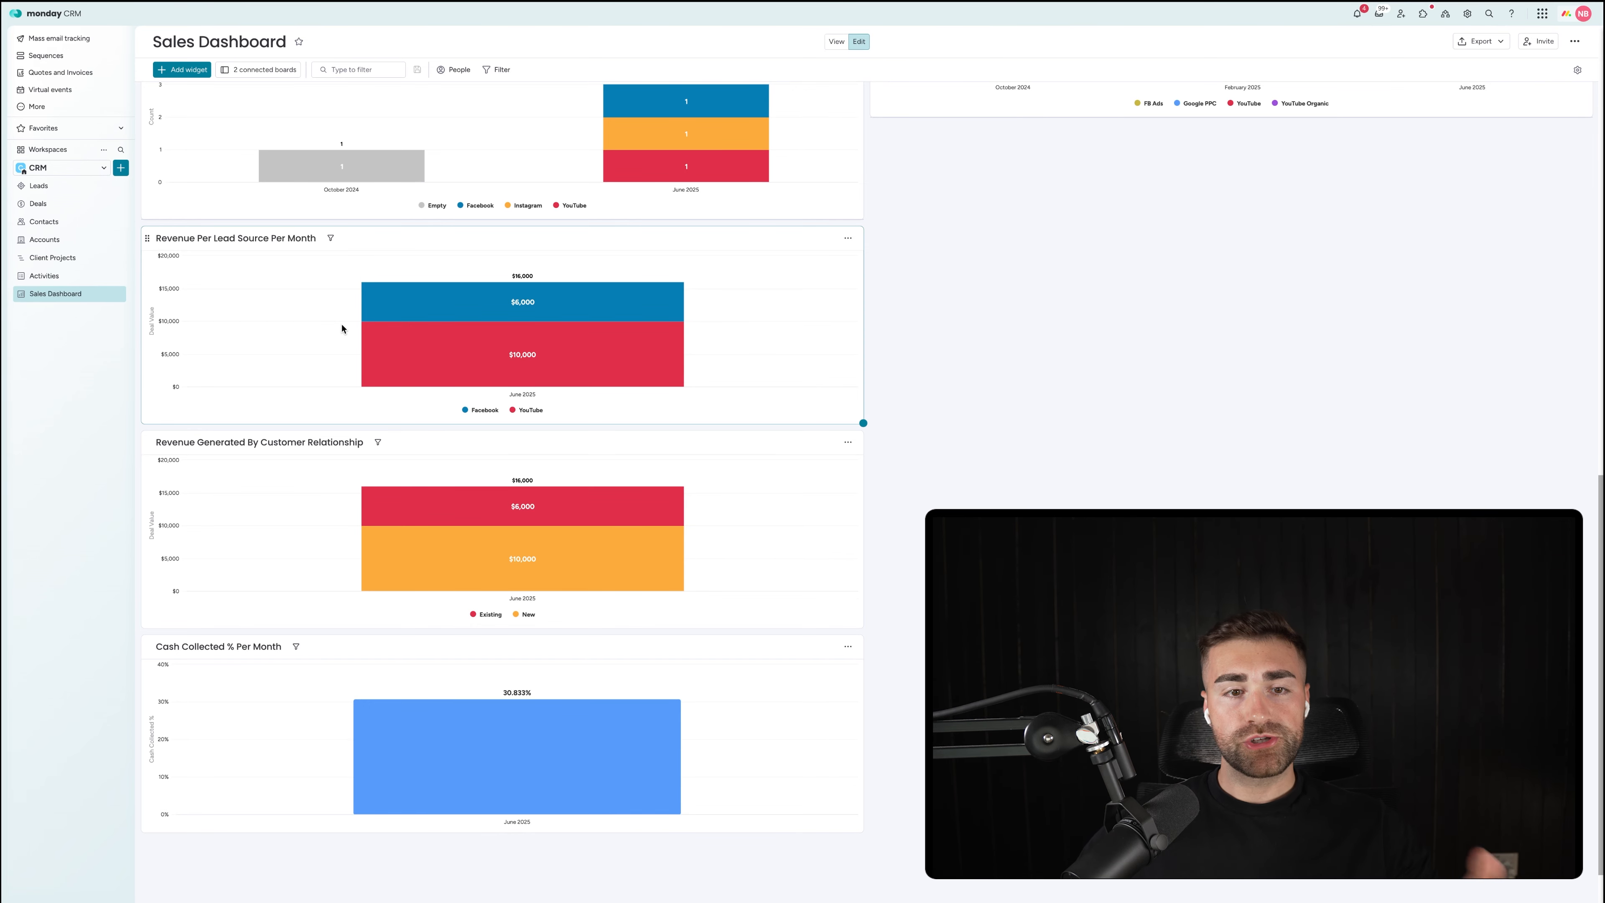
scroll(243, 301, "up", 3)
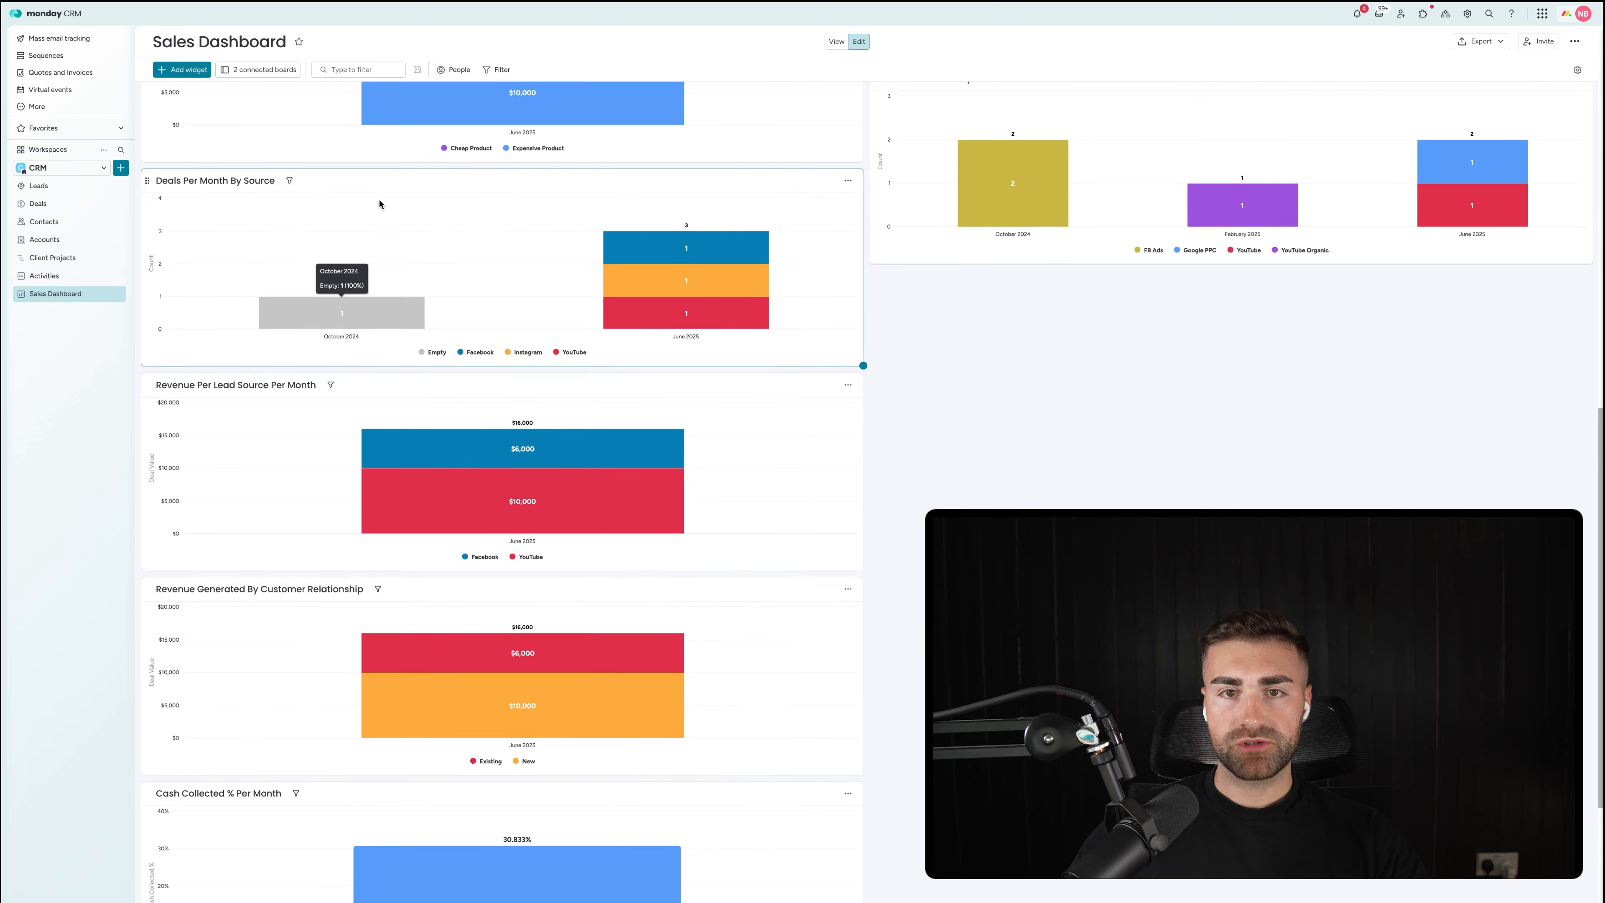
Step: Duplicate the Deals Per Month By Source chart and rename the copy Deals Won Per Month By Source
left_click(848, 180)
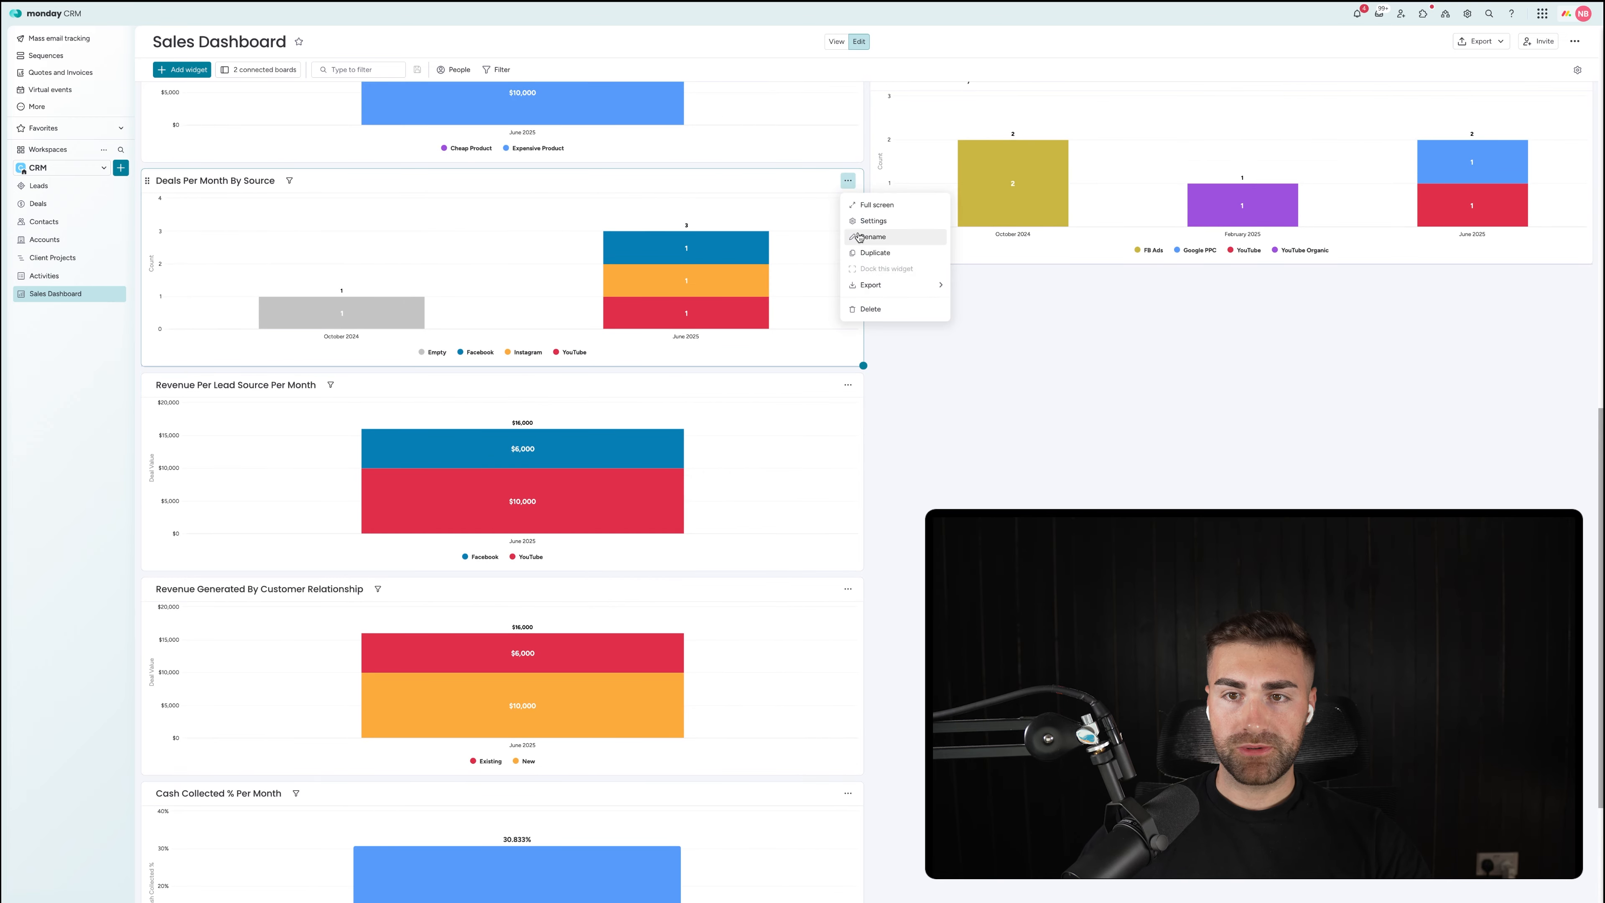
left_click(862, 253)
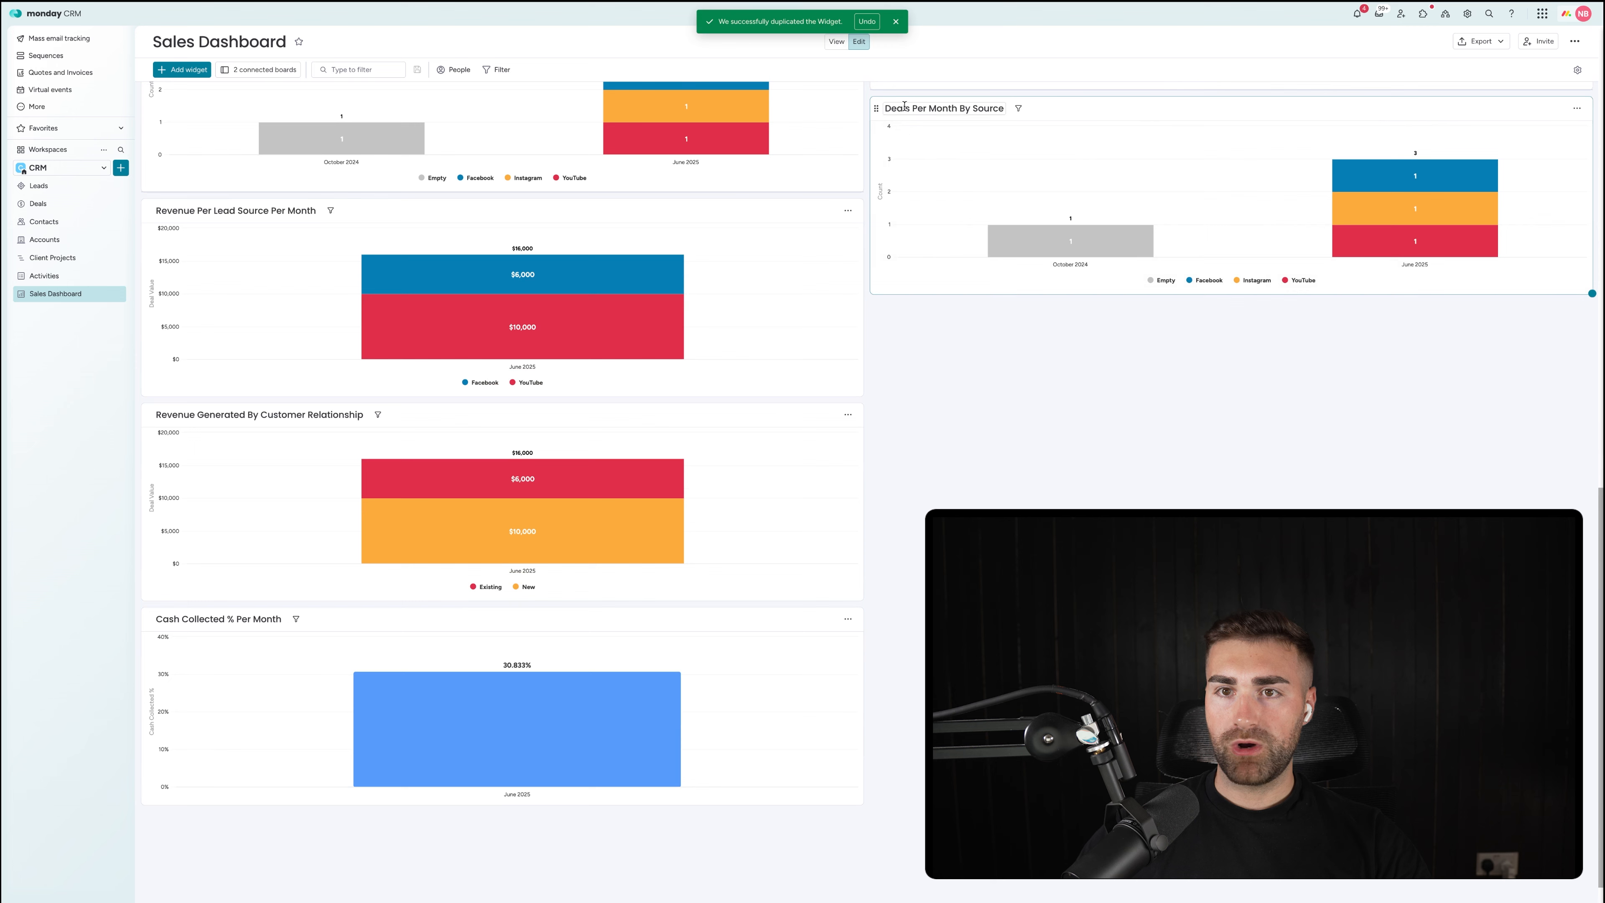
left_click(904, 107)
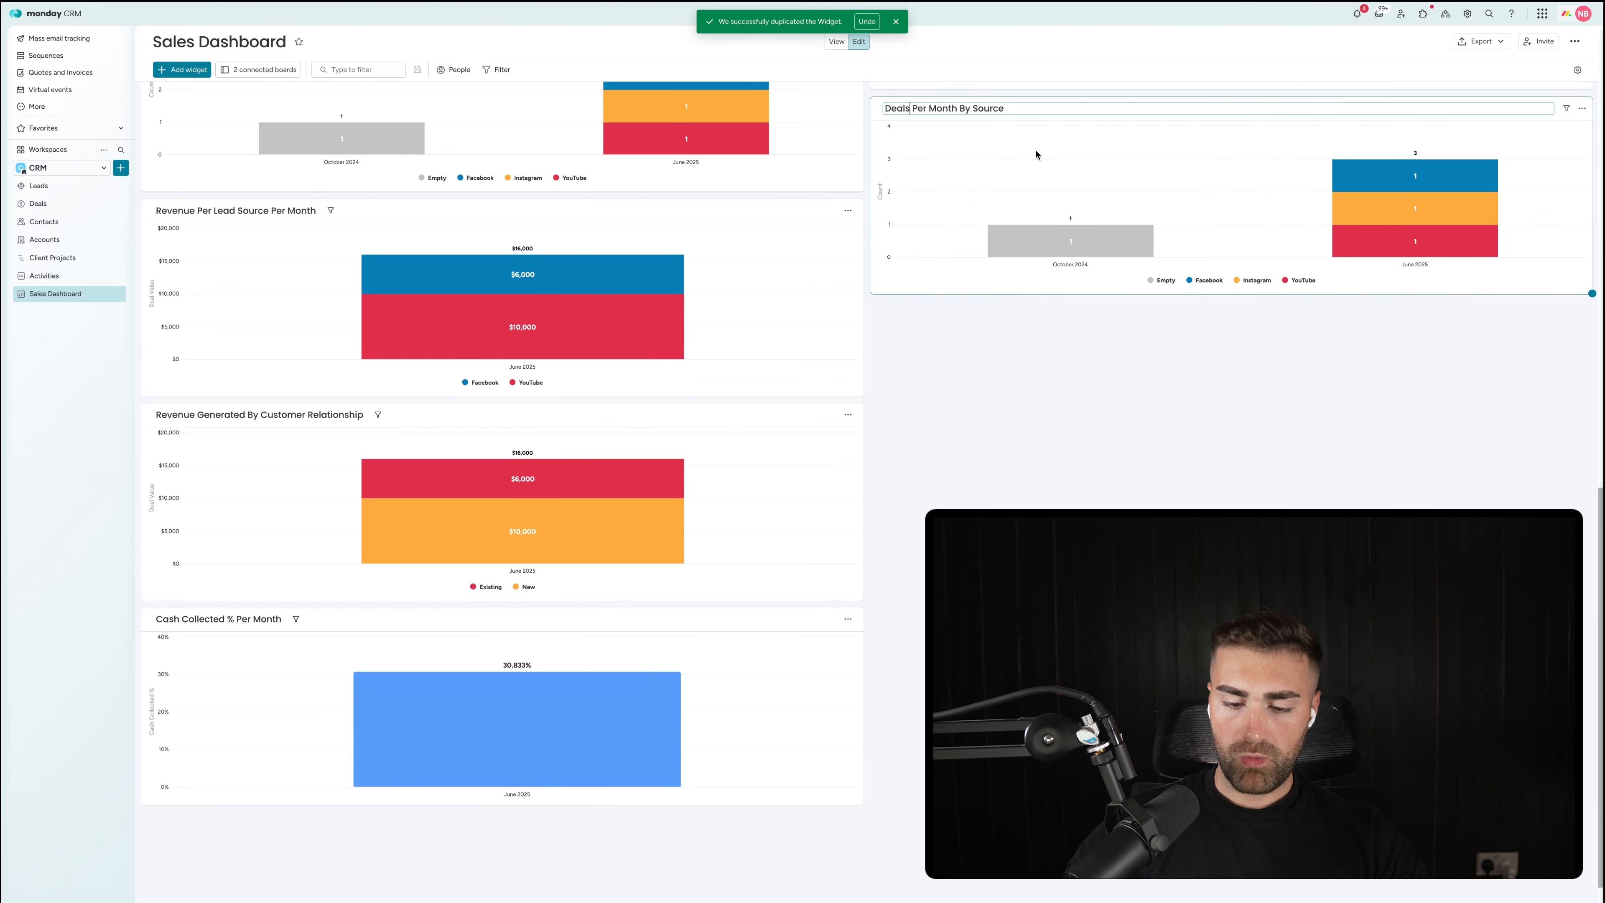
type("Won")
key("Return")
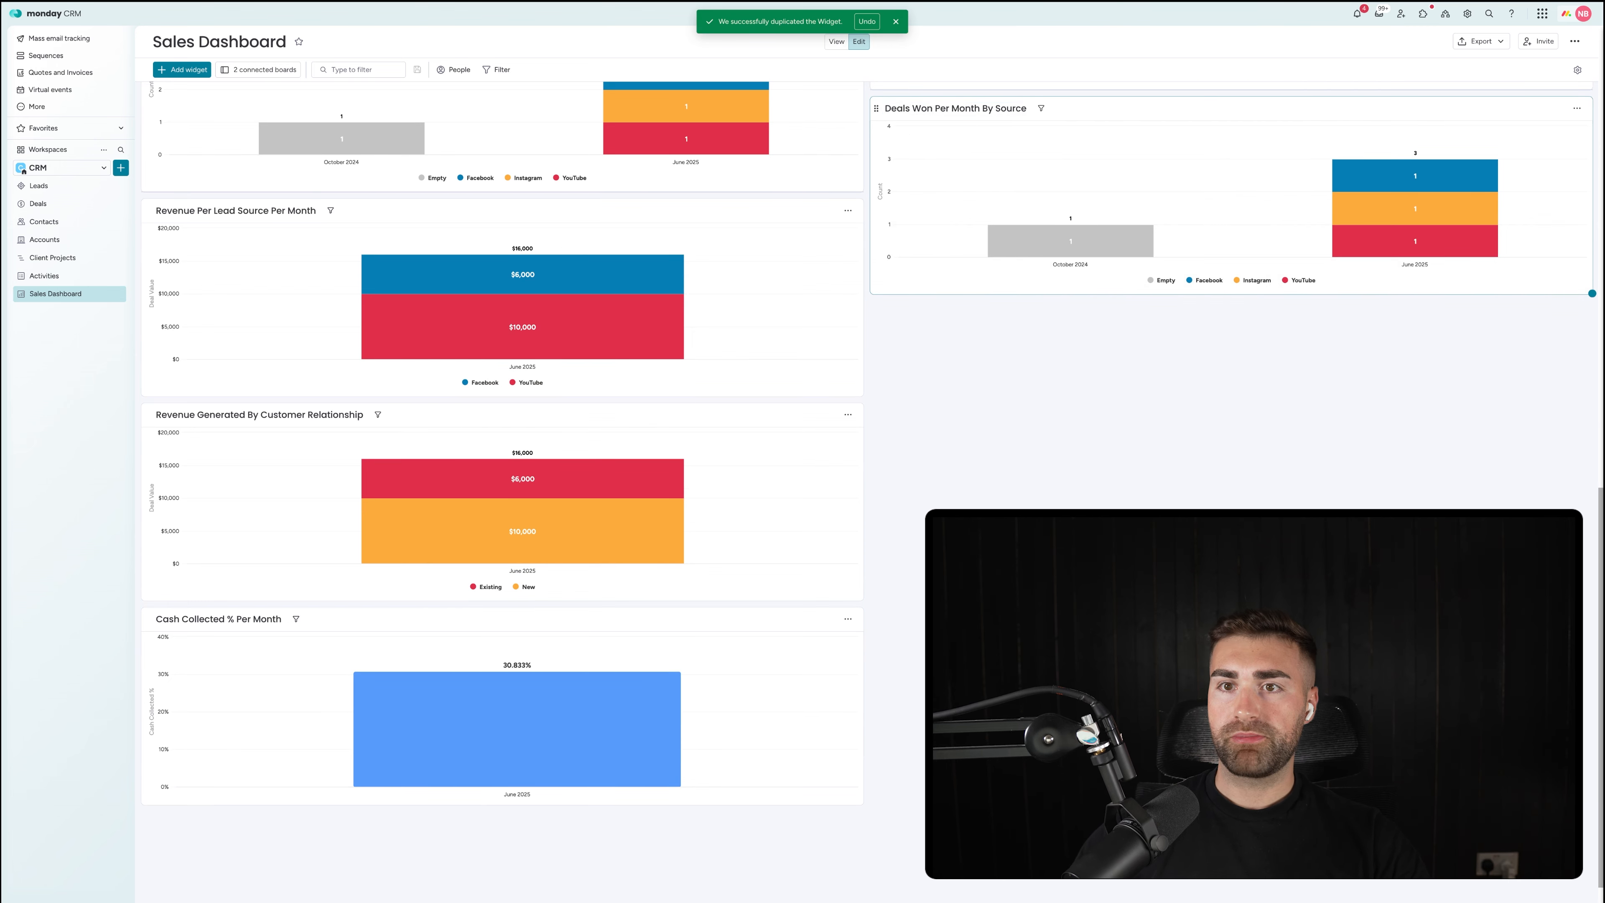
Step: Check the chart type, X-axis, stacking and Y-axis settings of the Deals Won Per Month By Source chart
left_click(1579, 110)
left_click(1549, 148)
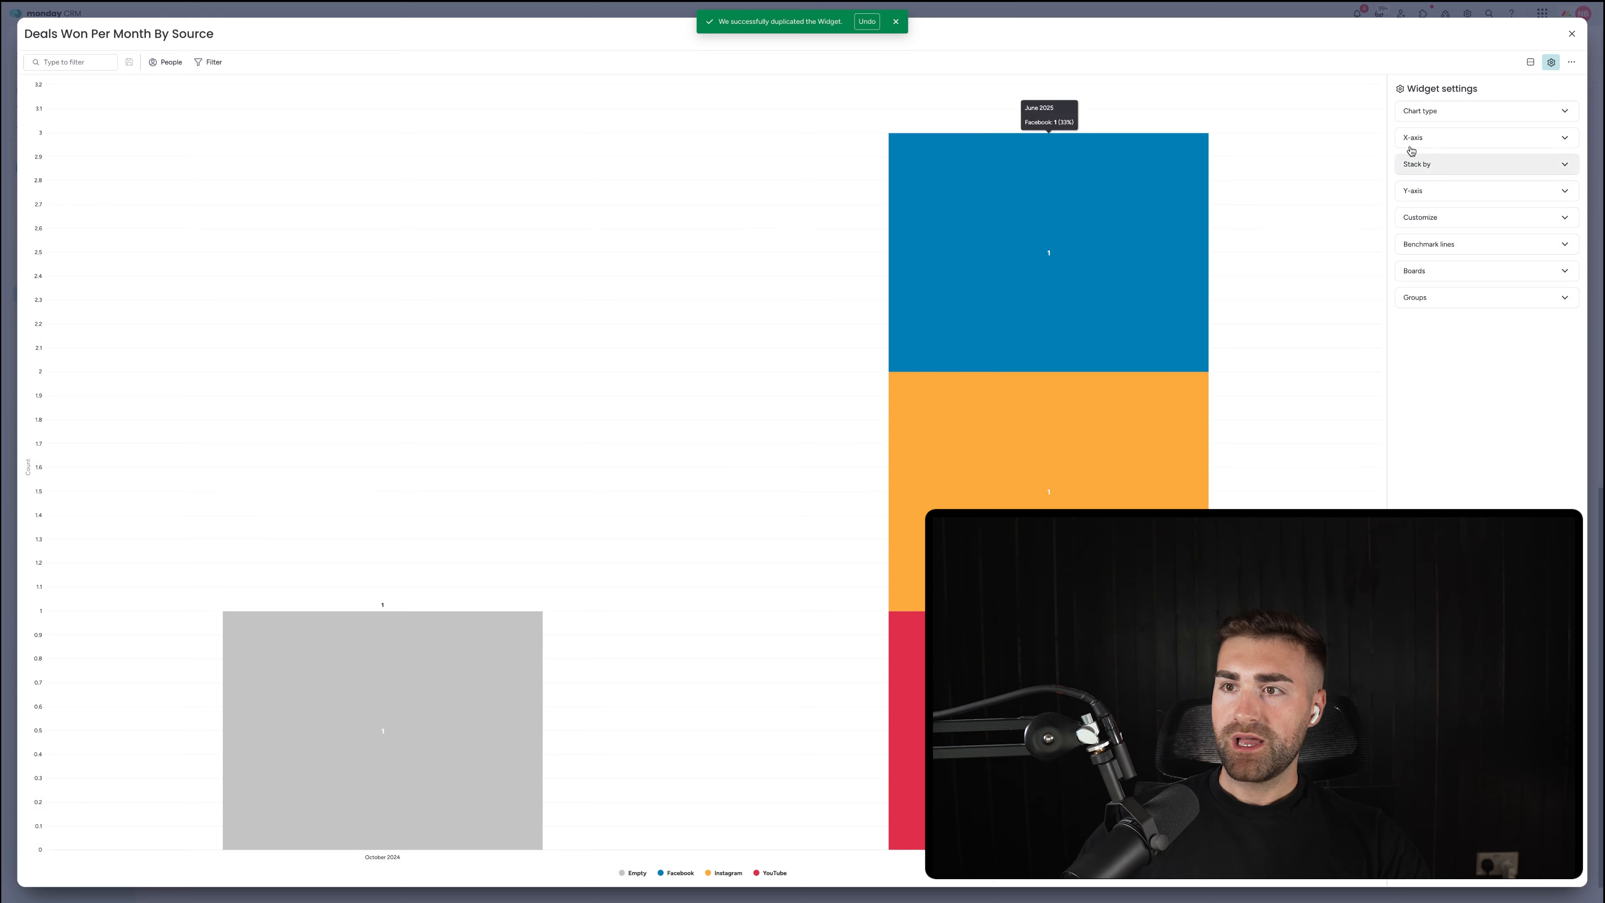
left_click(1422, 111)
left_click(1423, 118)
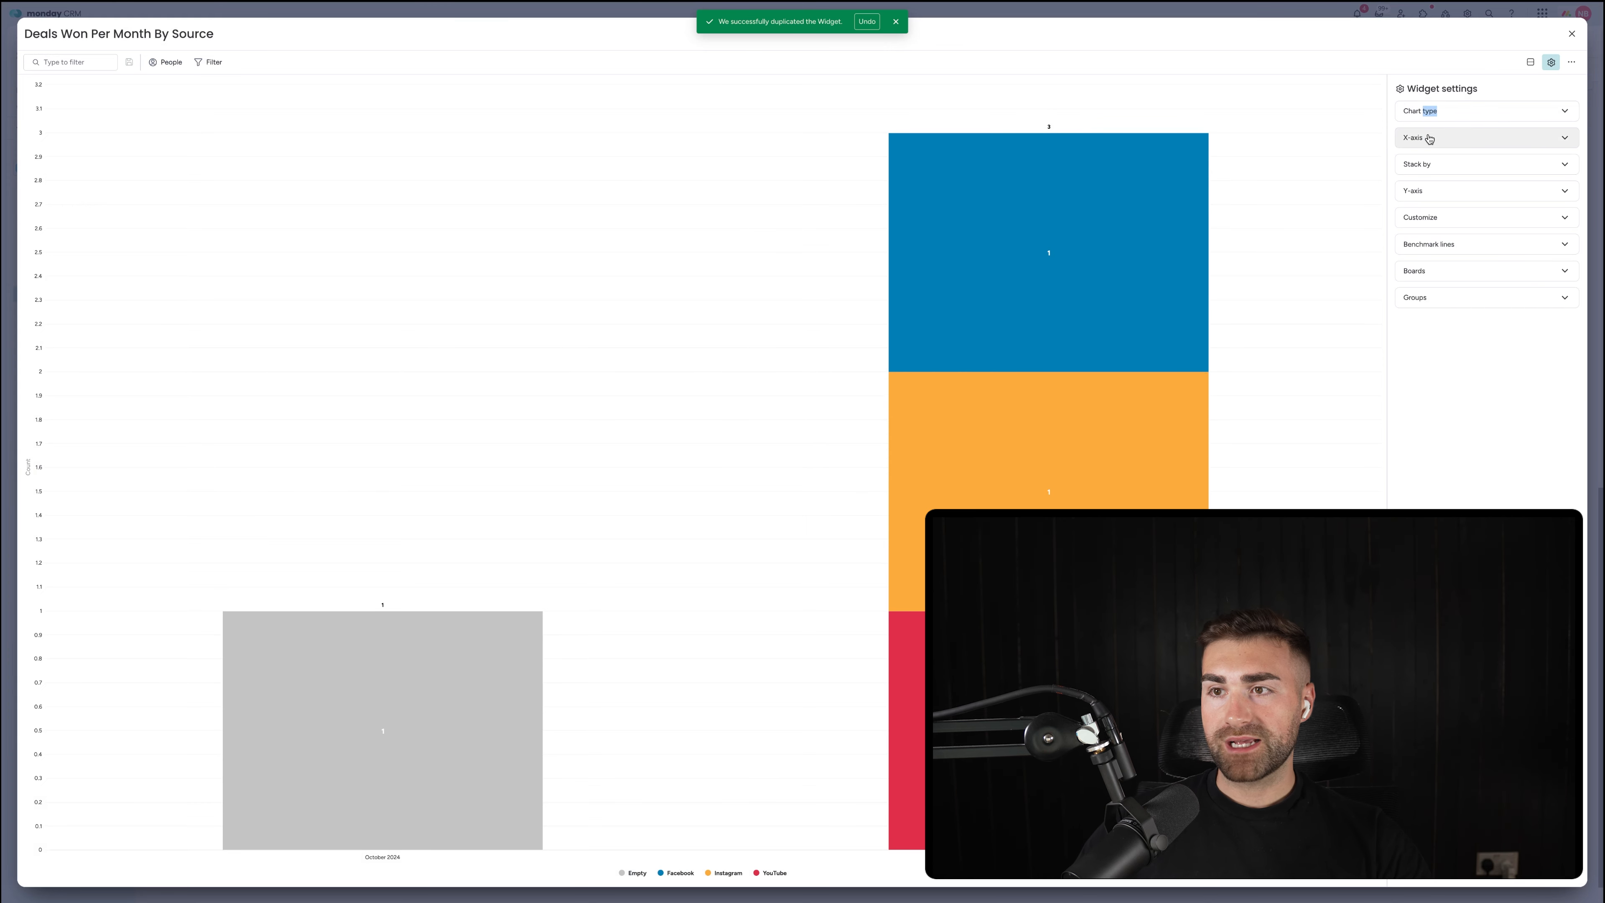
left_click(1430, 137)
left_click(1430, 143)
left_click(1432, 166)
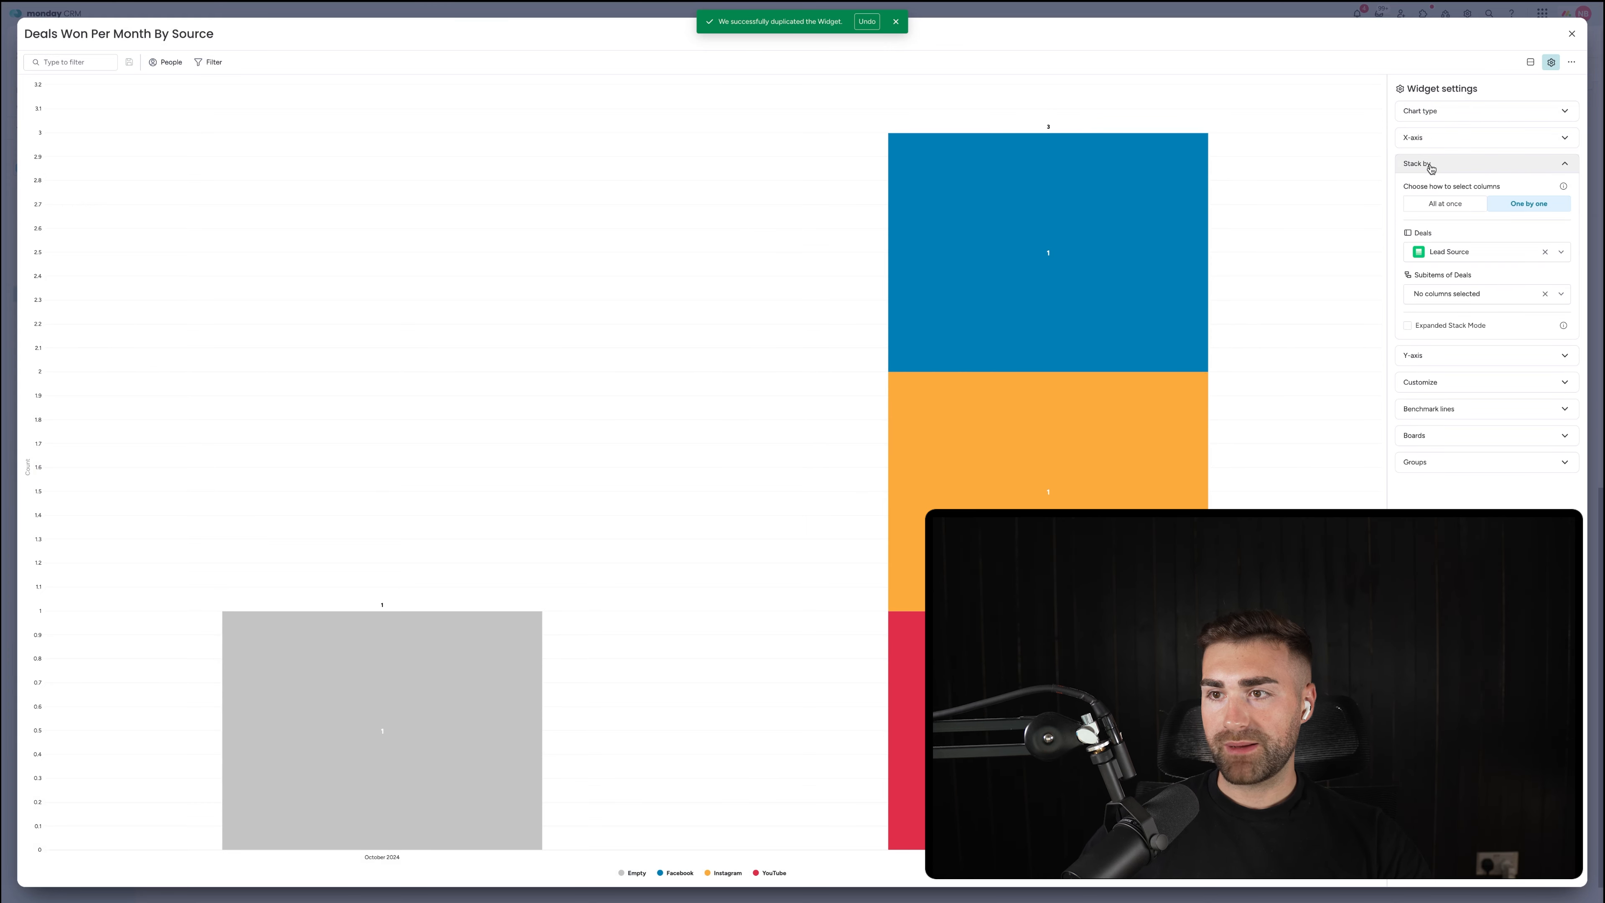
left_click(1430, 166)
left_click(1432, 191)
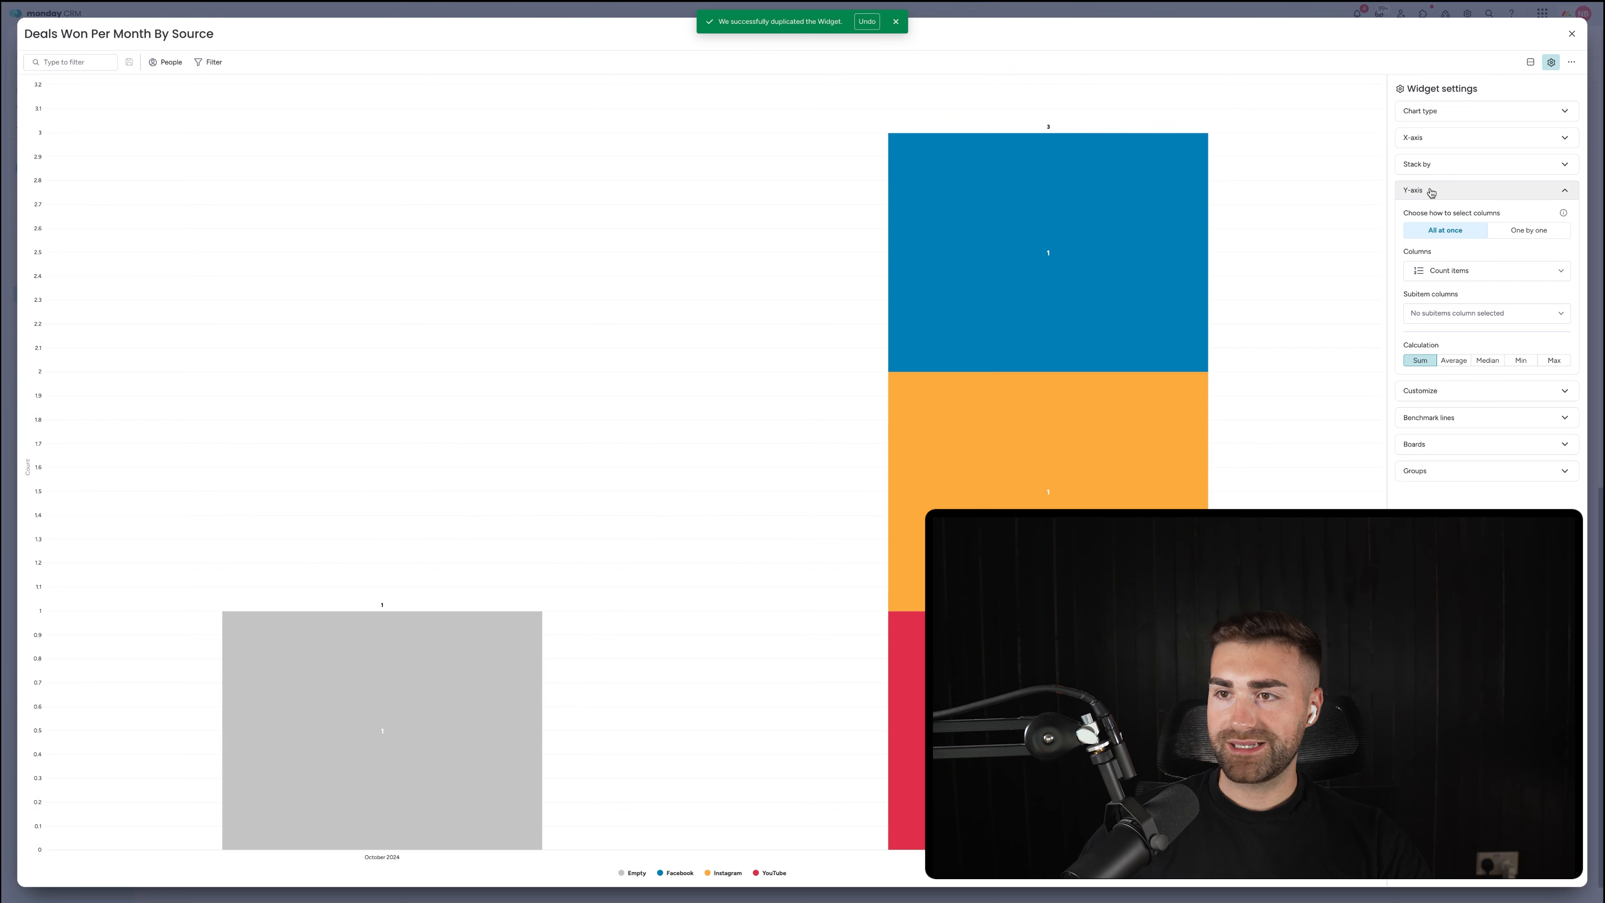
left_click(1432, 191)
Step: Limit the Deals Won Per Month By Source chart to the Closed Won group and return to the dashboard
left_click(1430, 297)
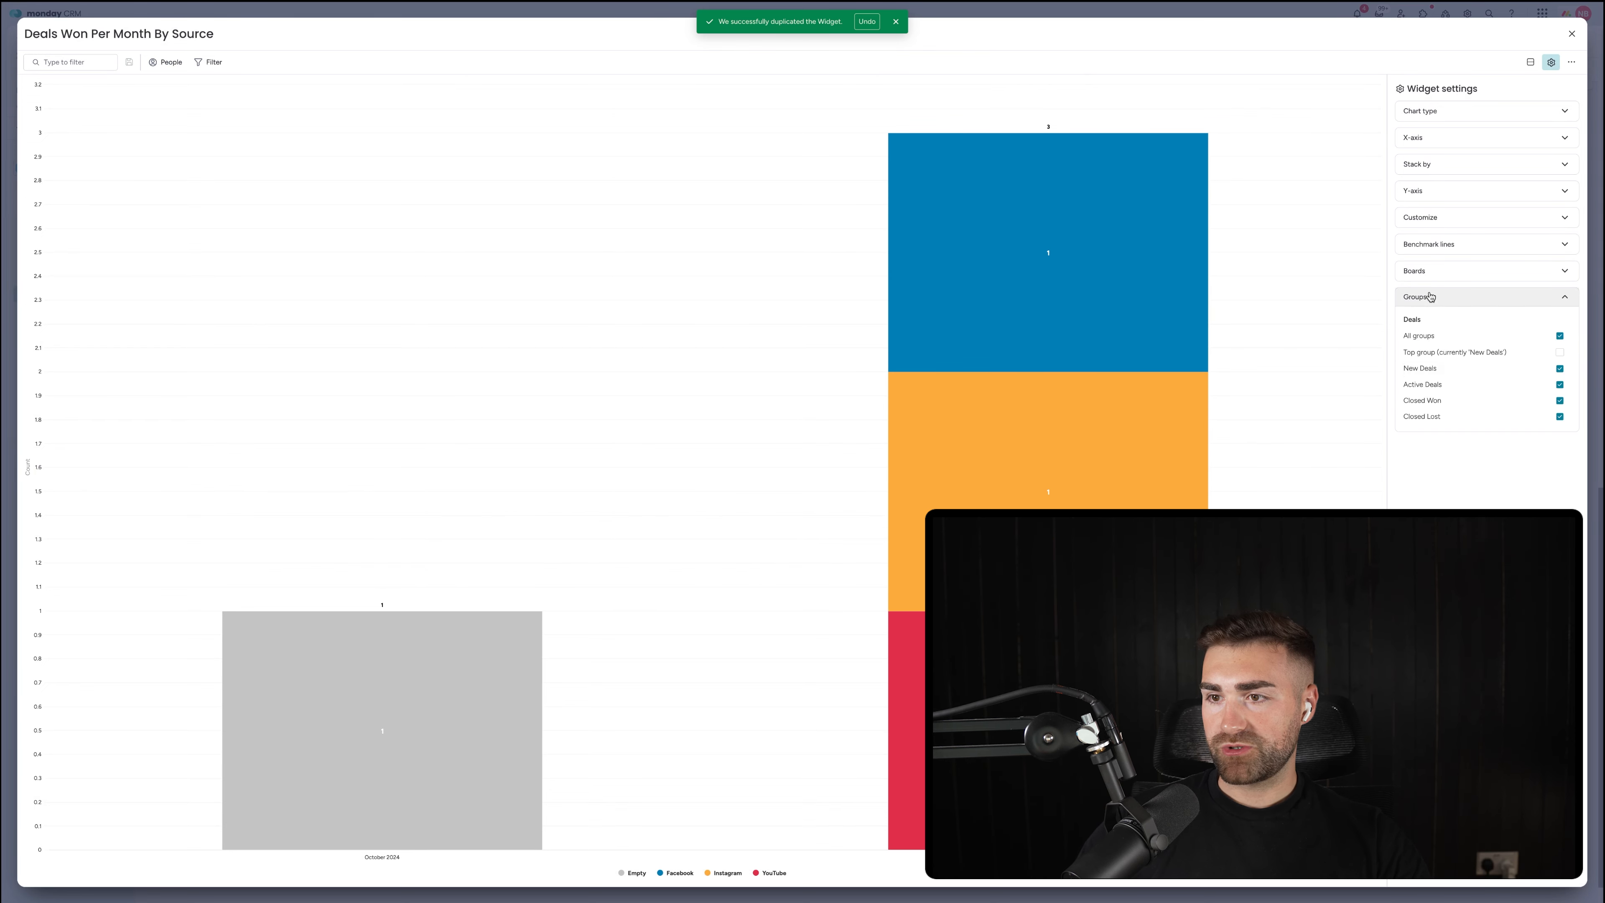
left_click(1434, 416)
left_click(1434, 384)
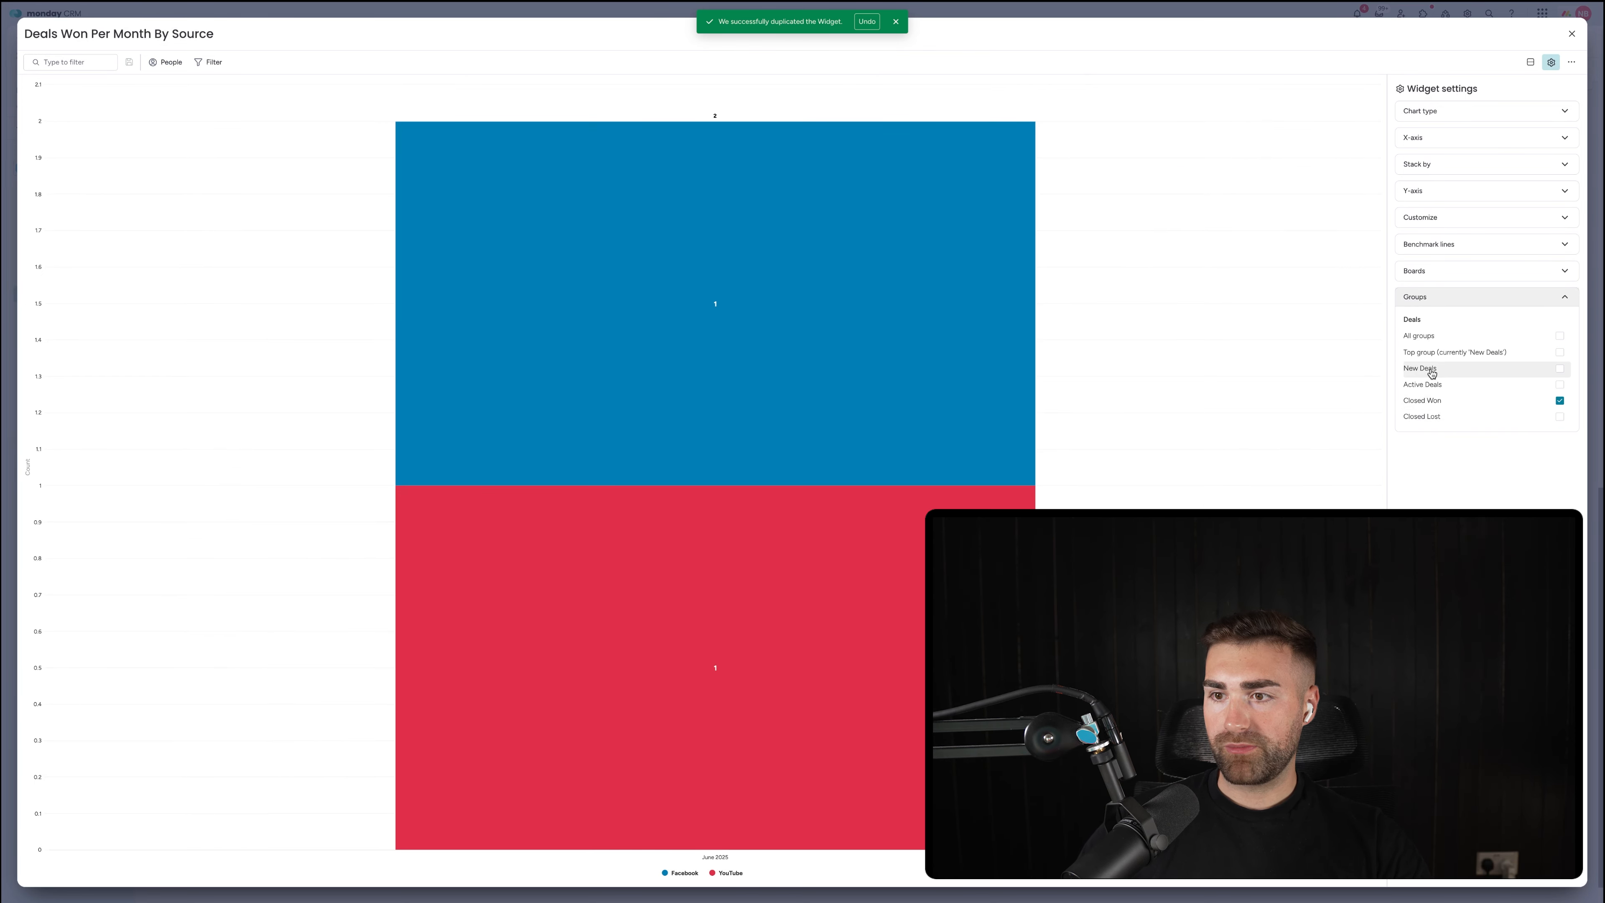
left_click(1572, 33)
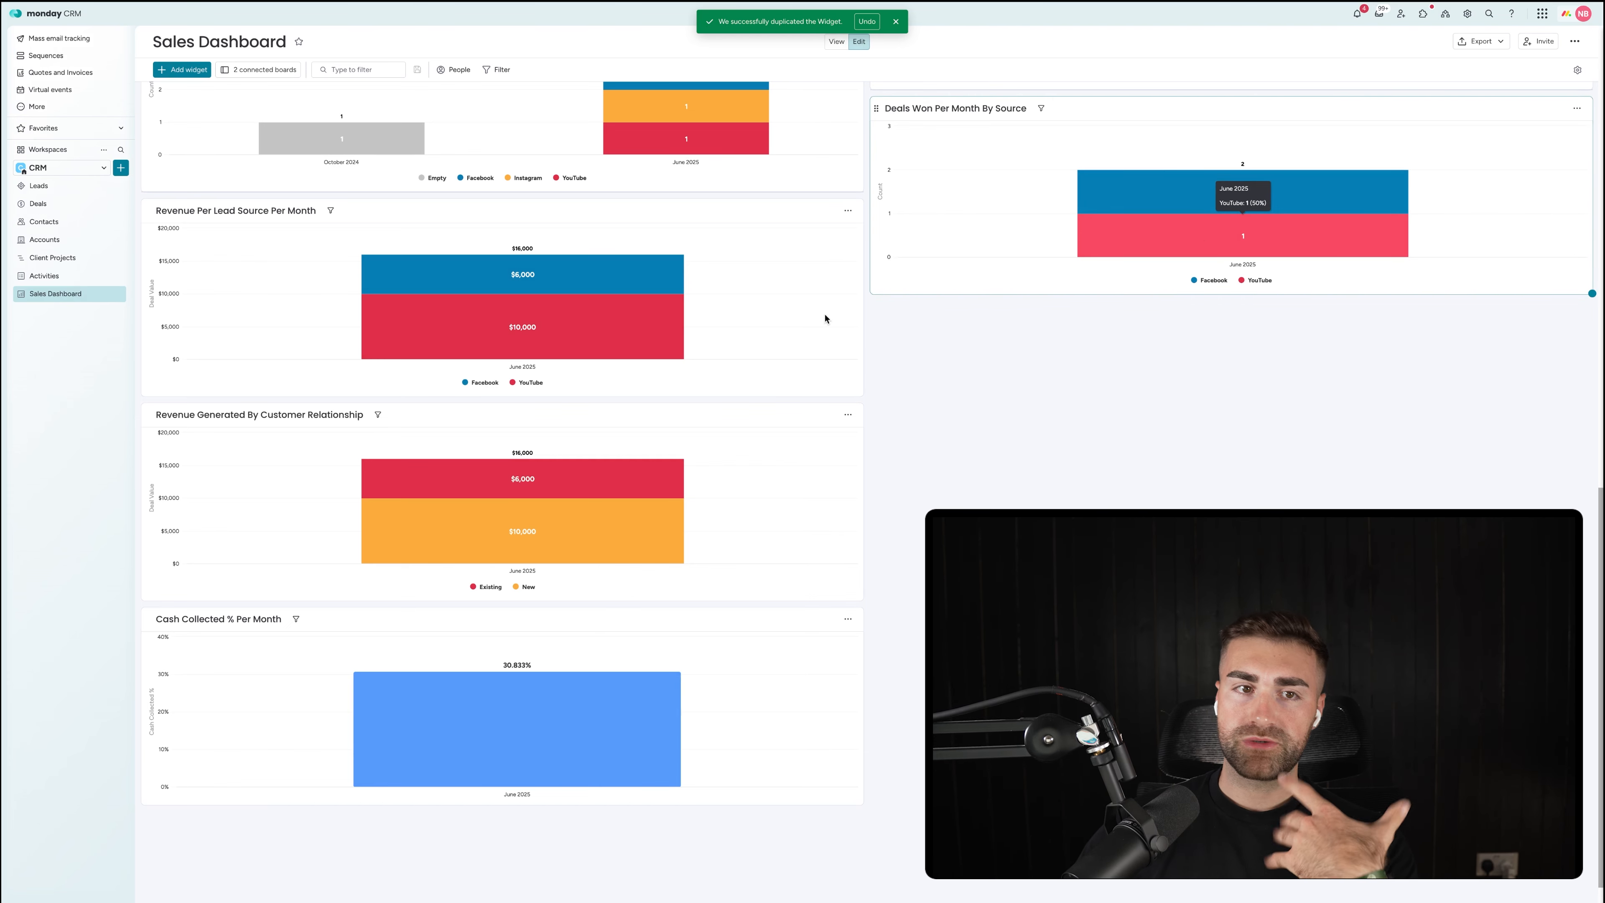
scroll(316, 249, "up", 3)
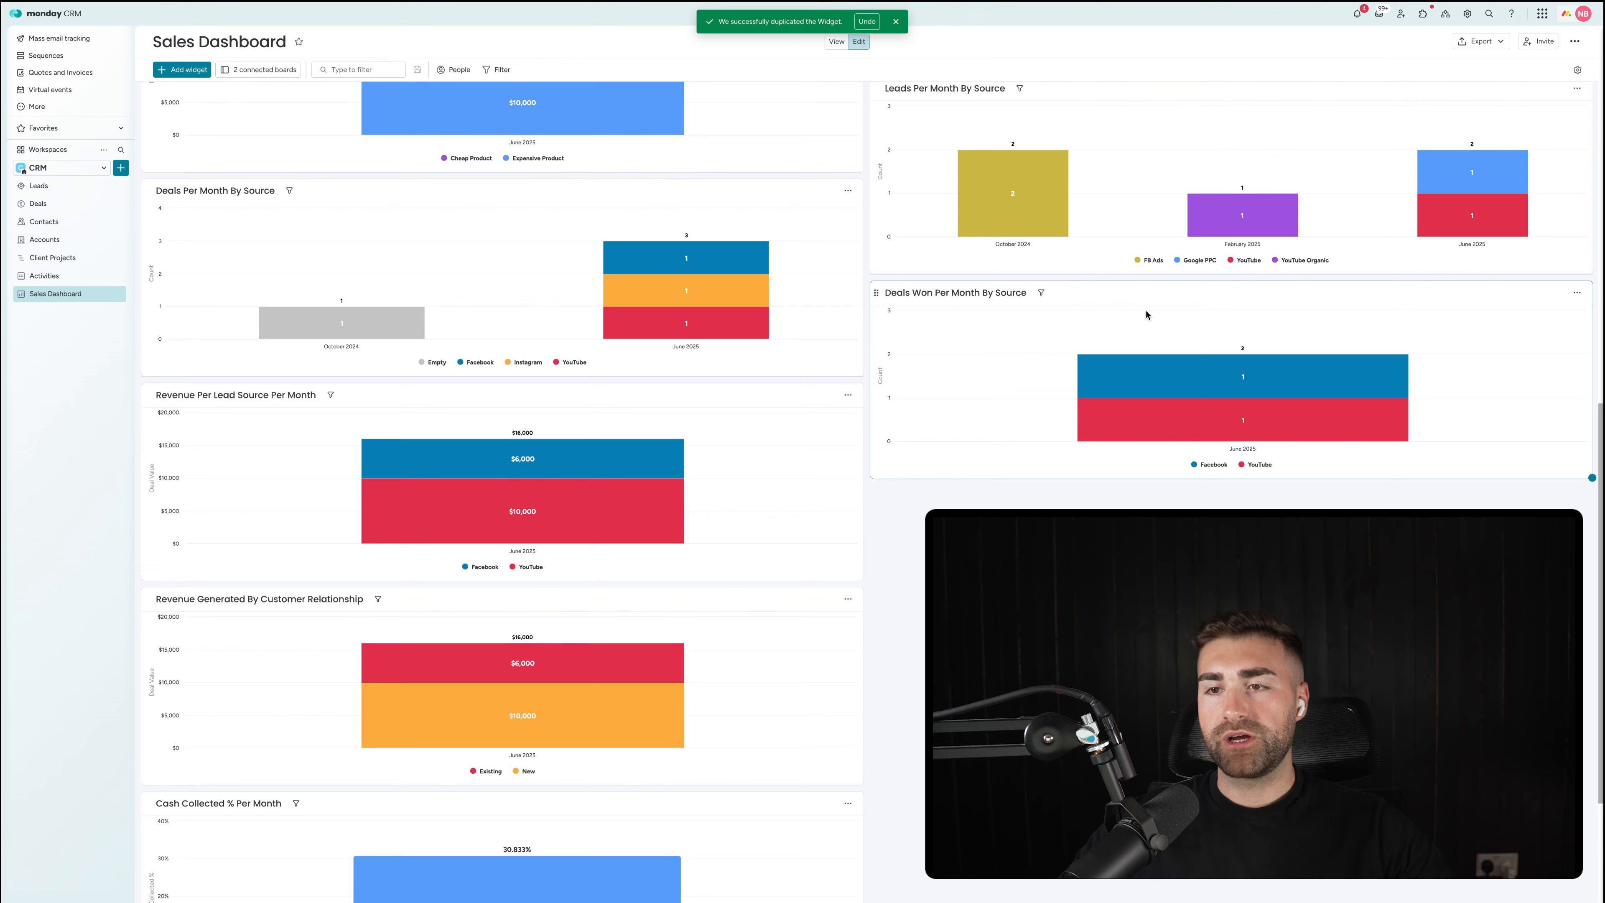
scroll(1147, 314, "up", 4)
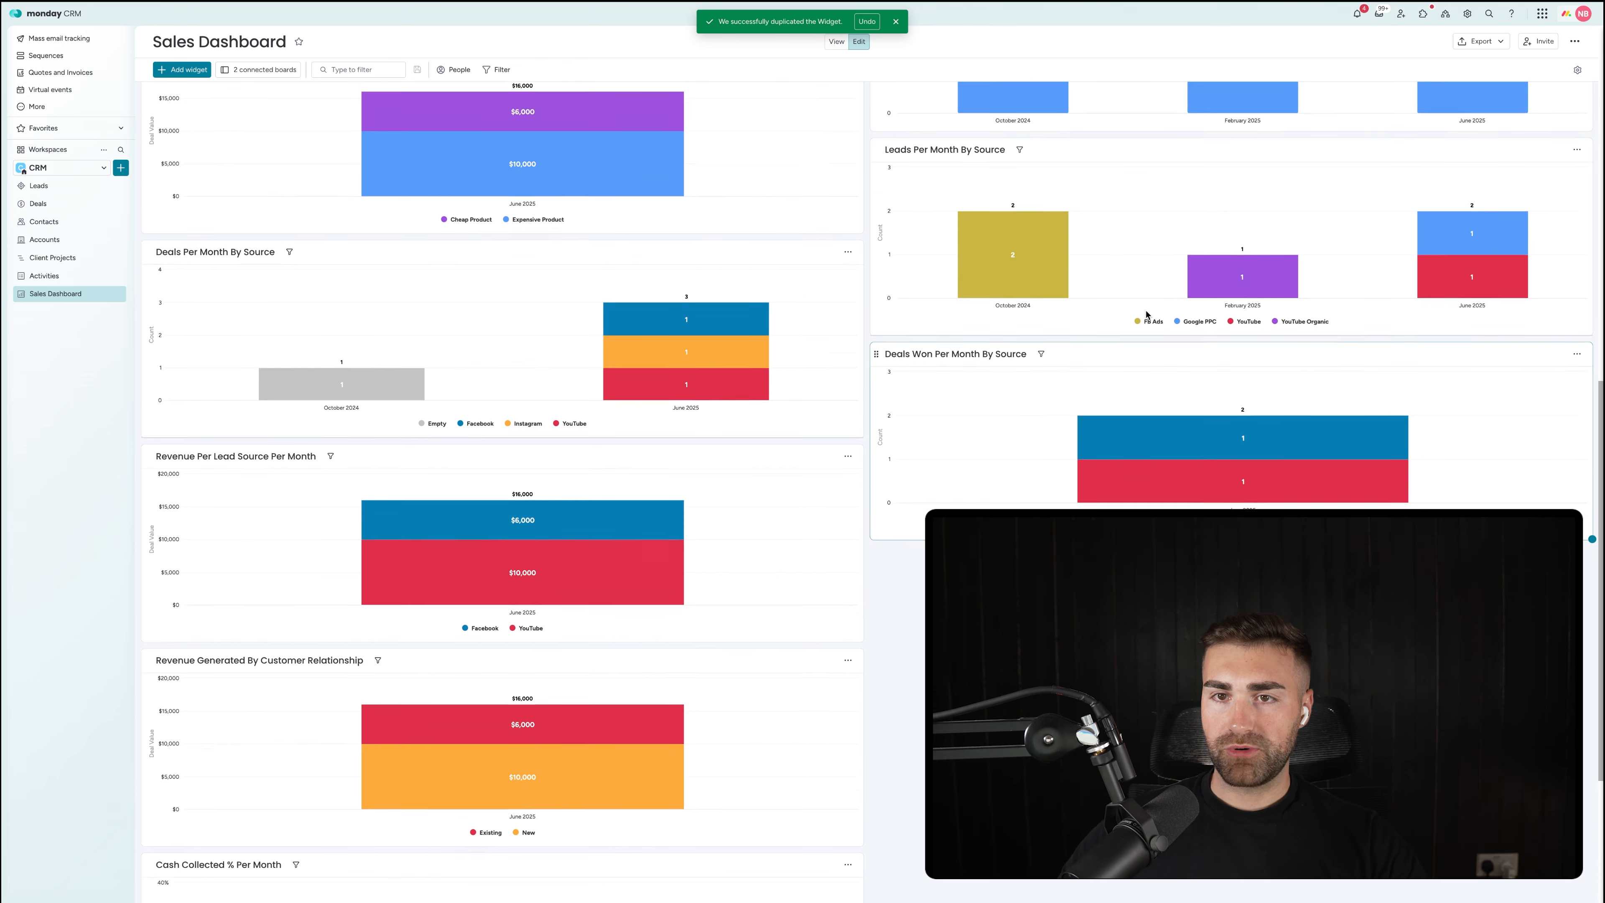
scroll(1147, 315, "down", 7)
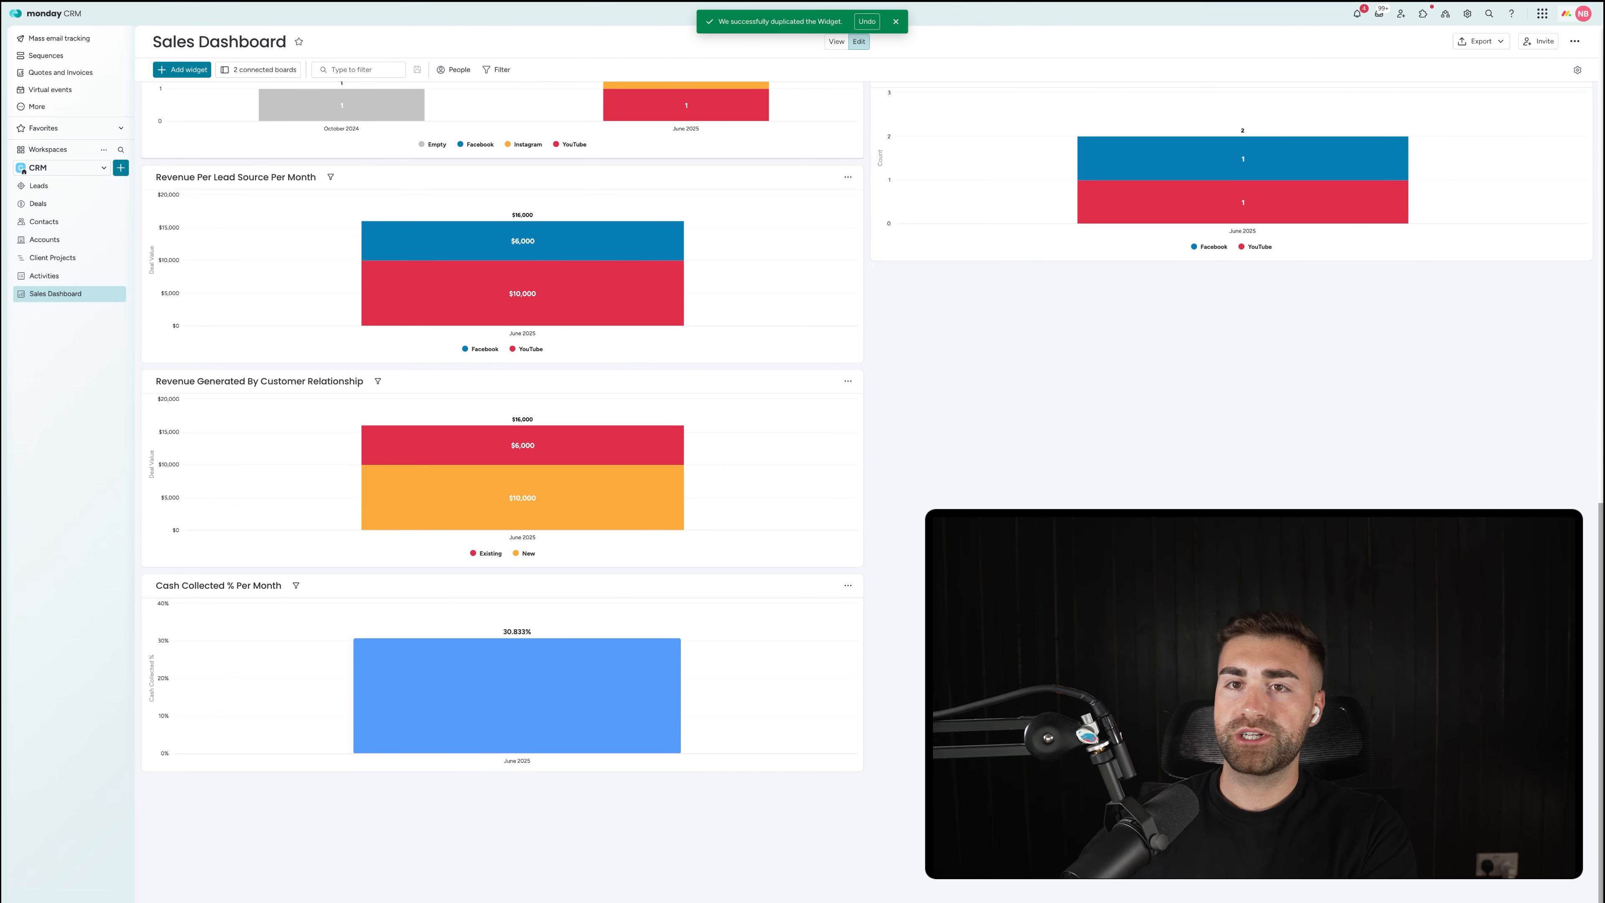
Step: Add a chart widget named Revenue Generated Per Month By Sales Rep and place it above Revenue Per Lead Source Per Month
left_click(897, 21)
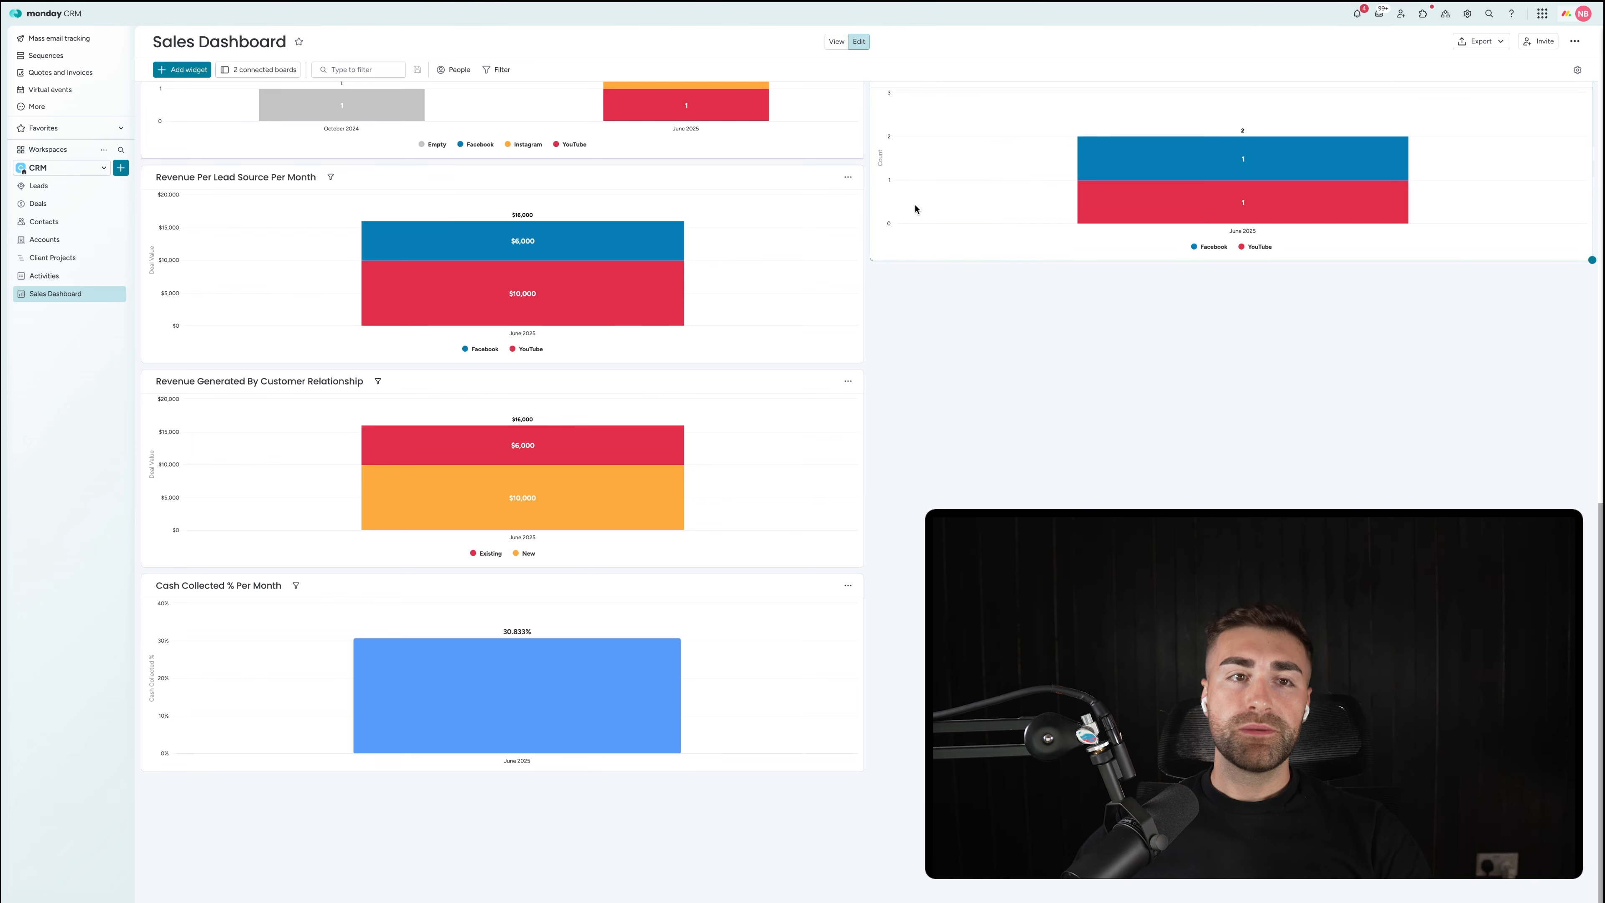
left_click(197, 66)
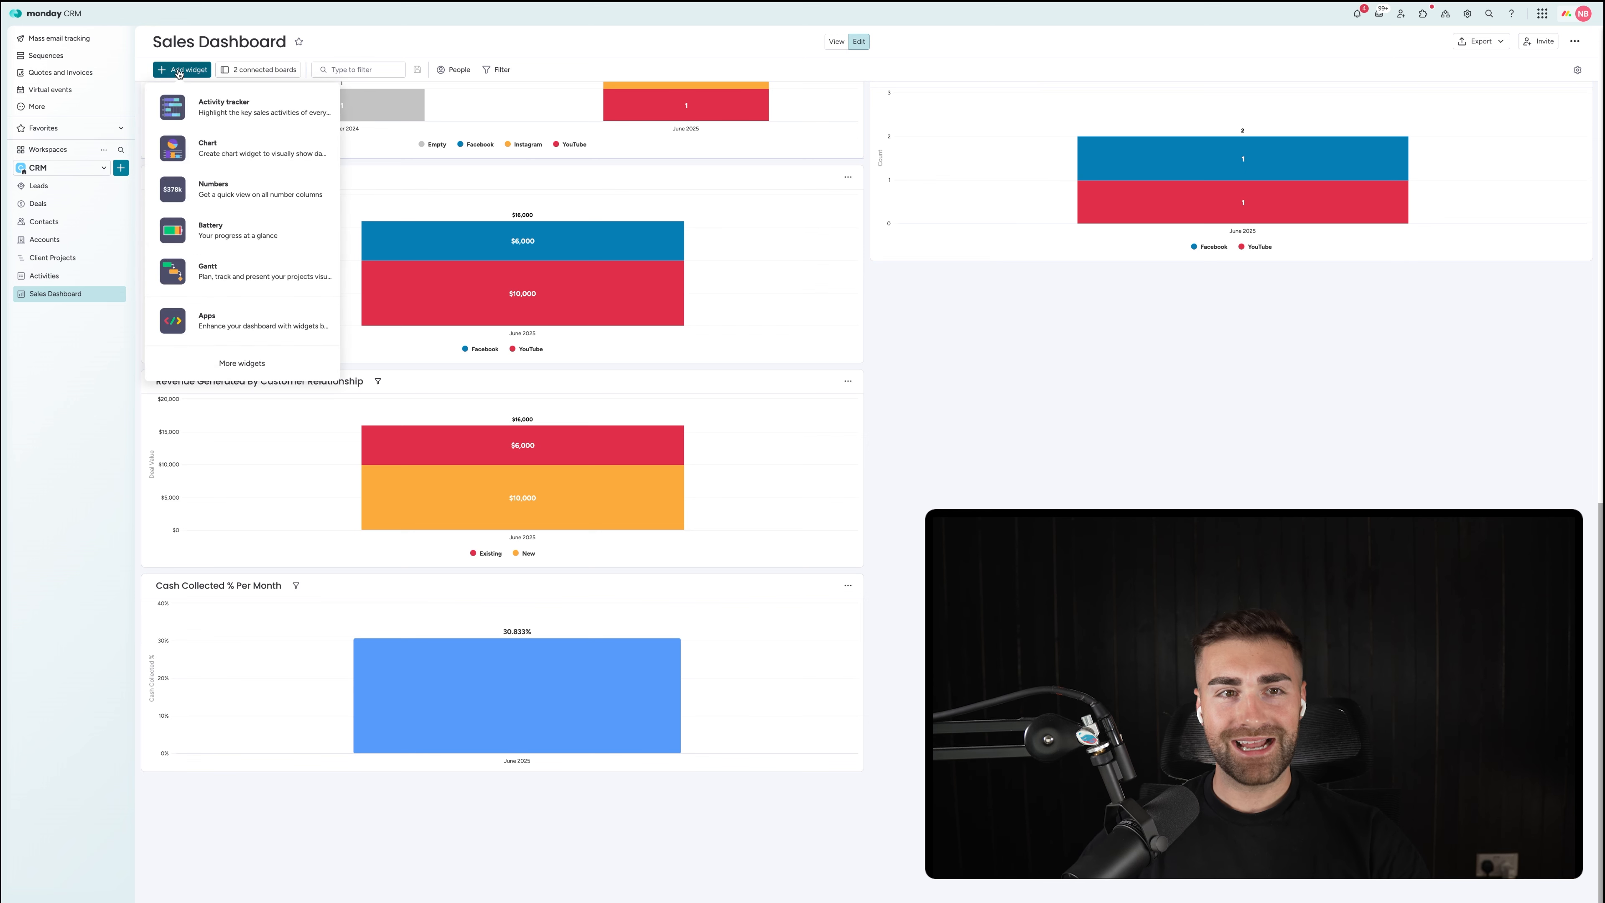
left_click(233, 157)
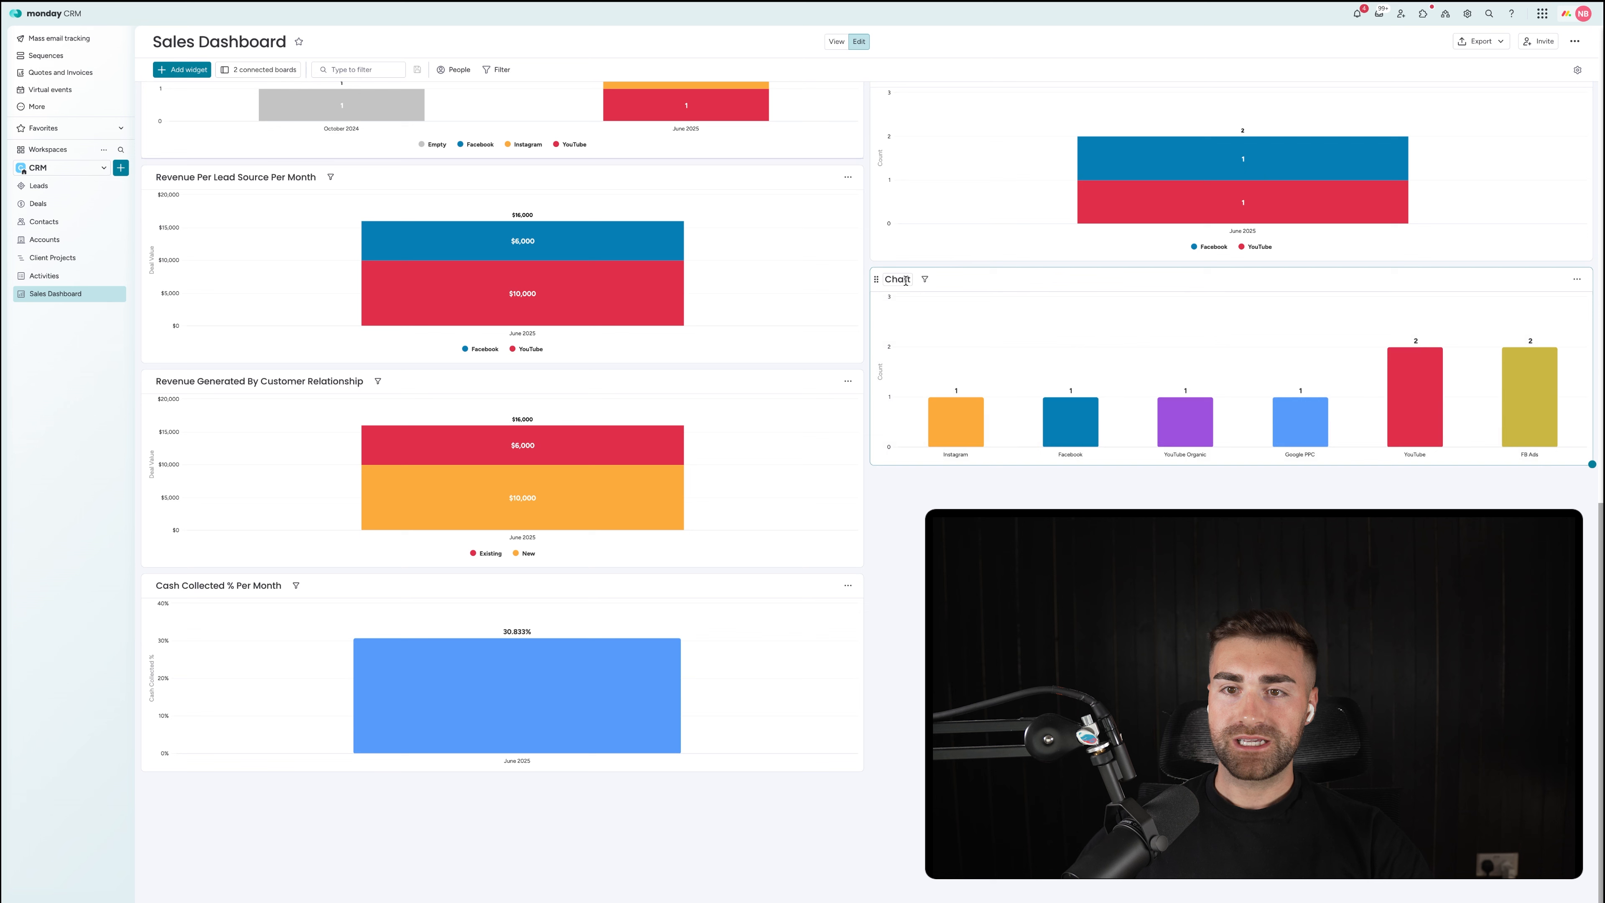
left_click(906, 280)
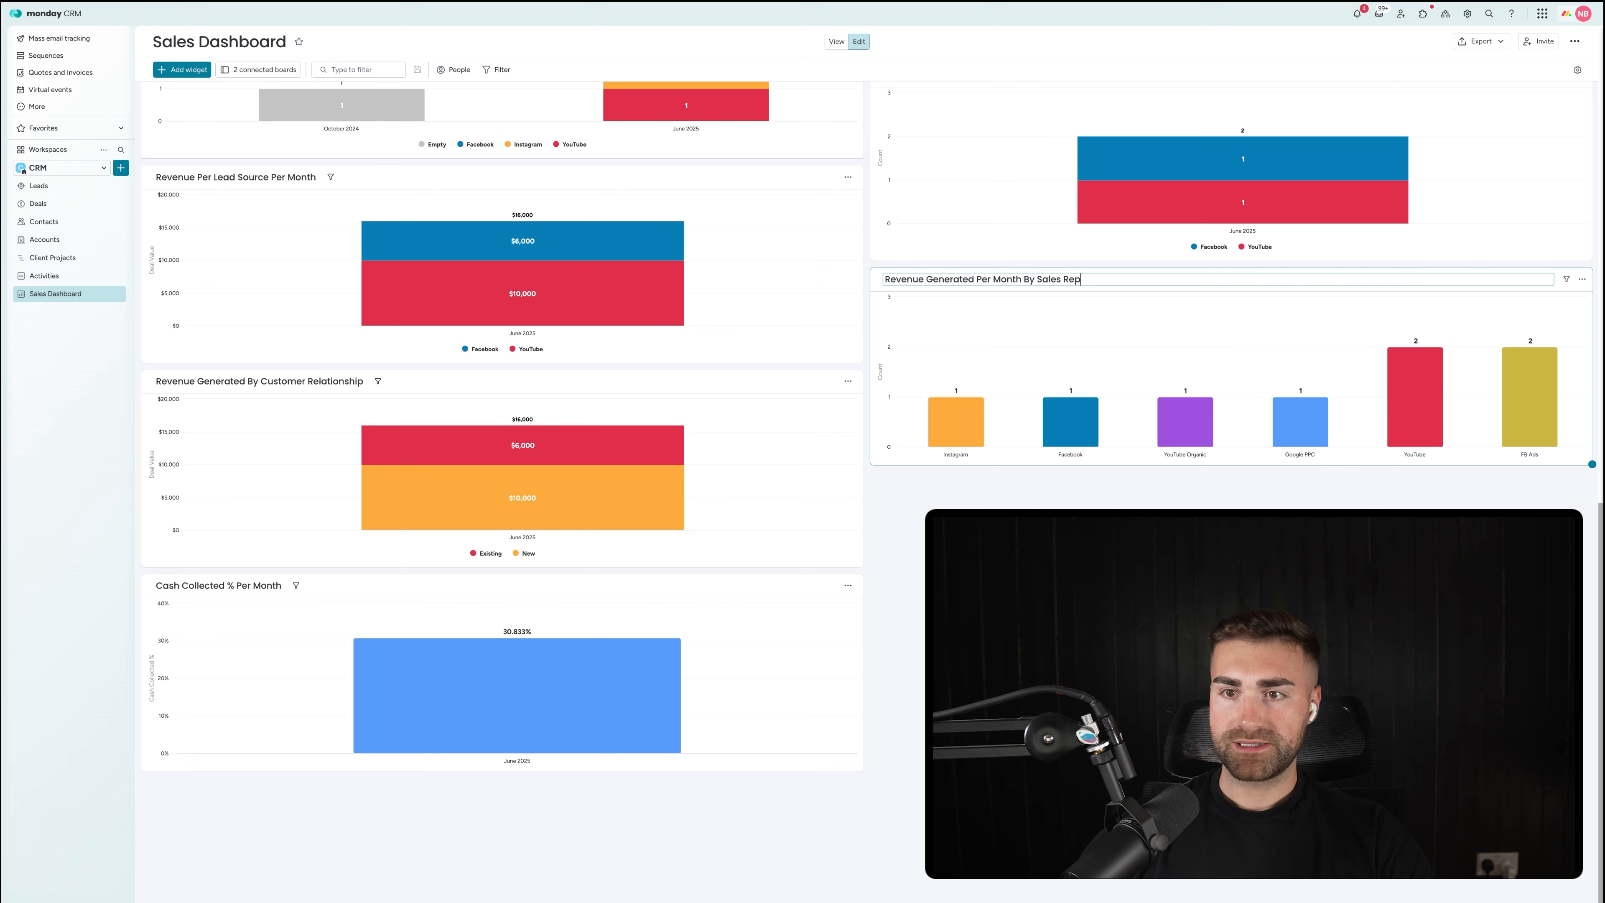
key("Return")
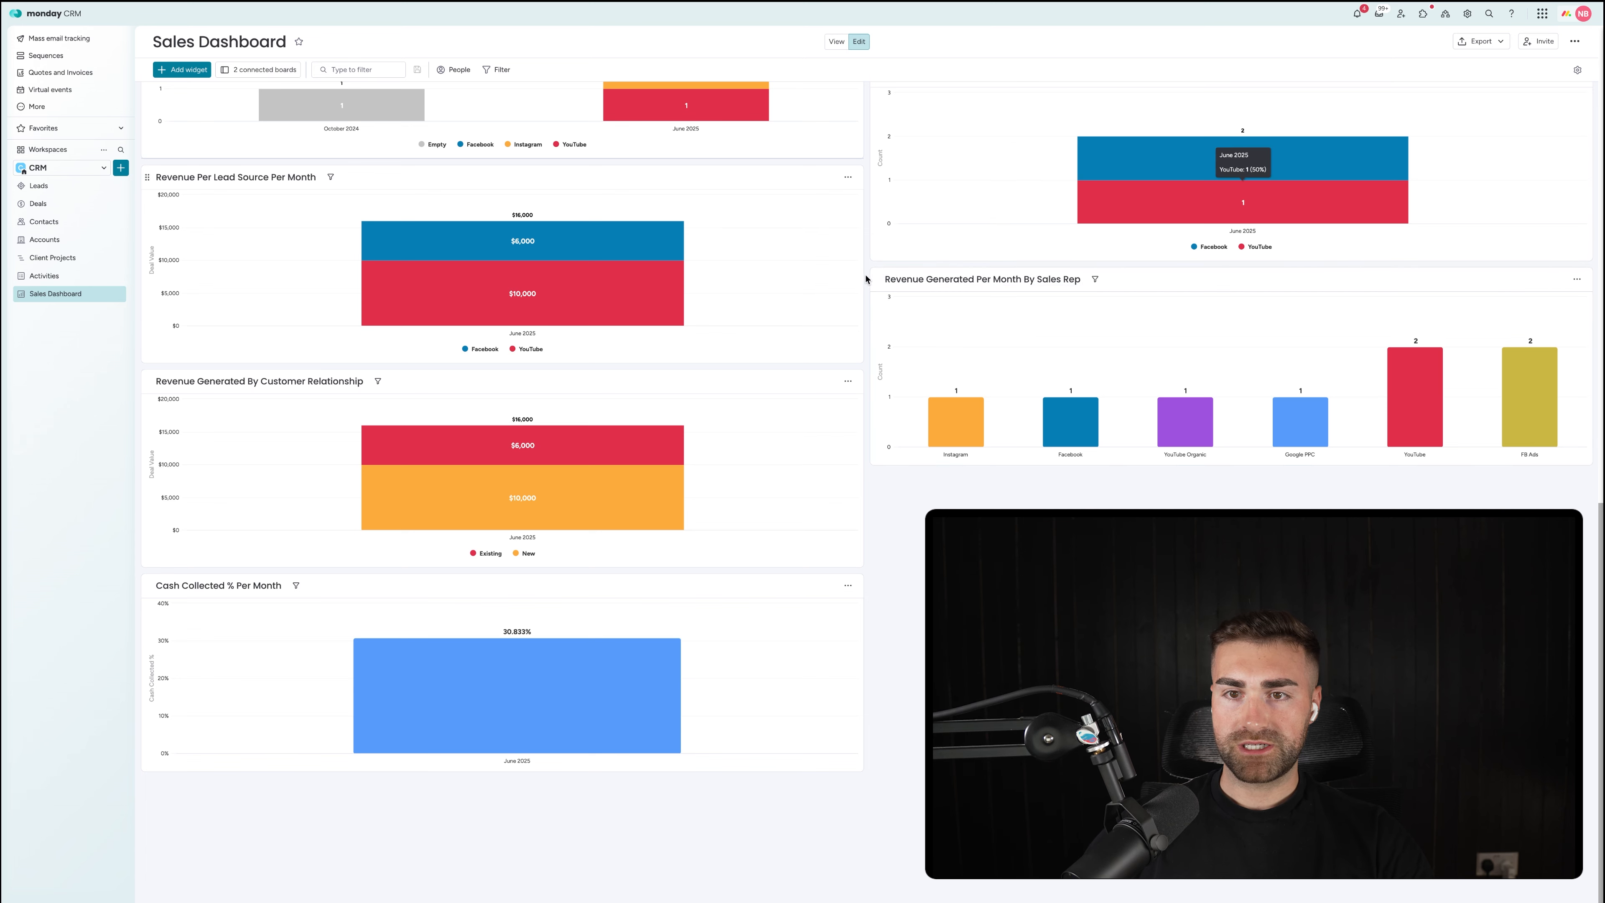
left_click_drag(866, 279, 764, 185)
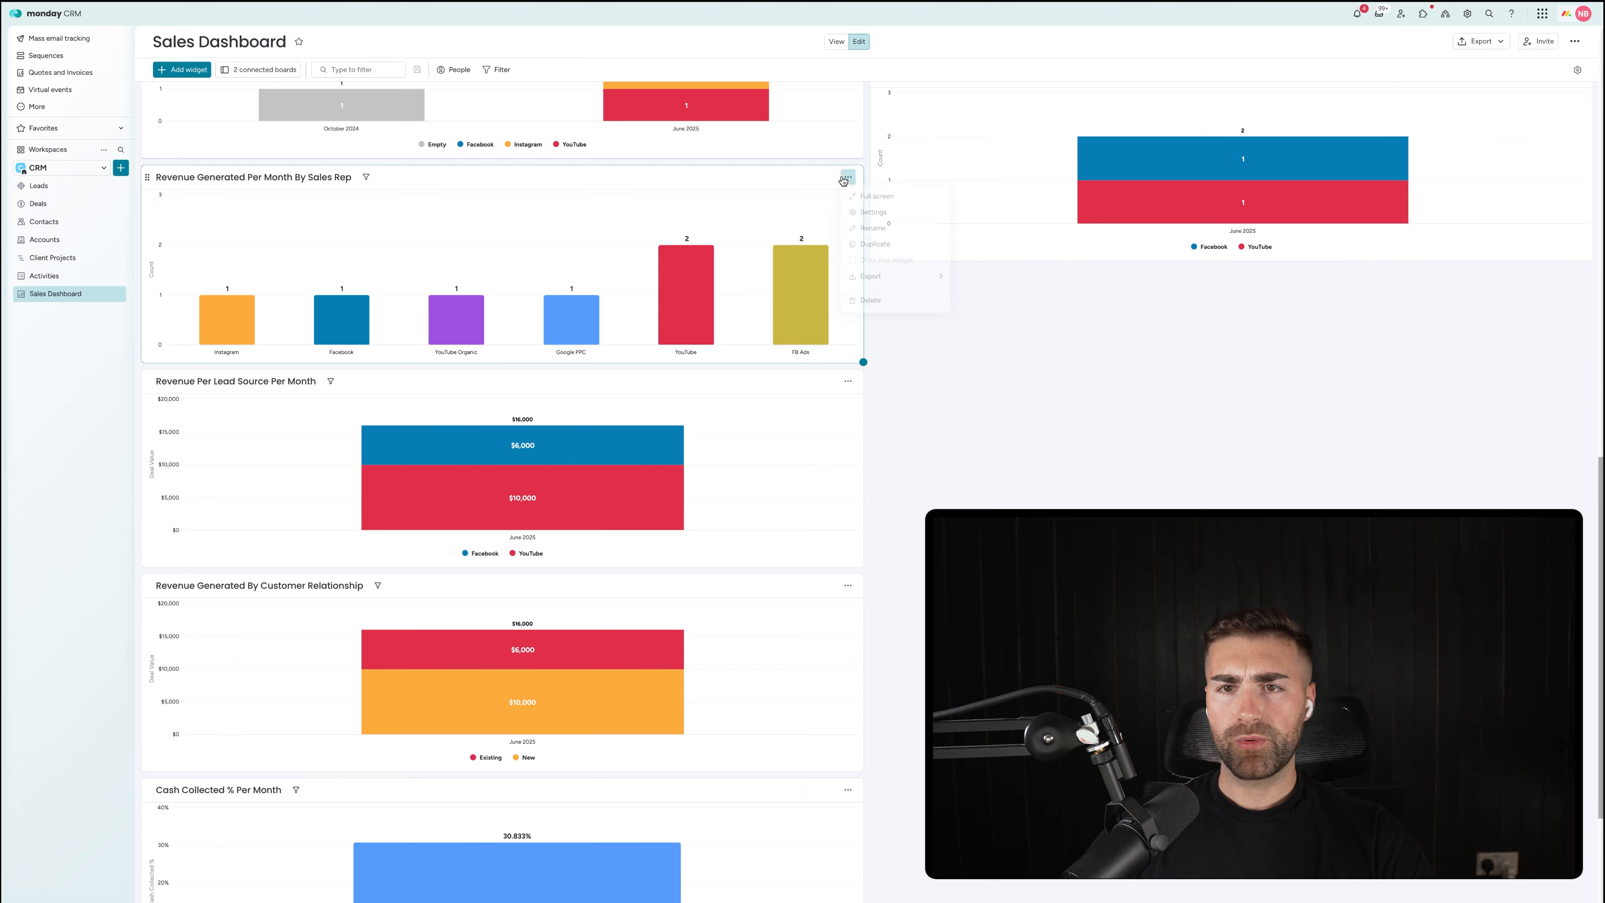
Step: Limit the Revenue Generated Per Month By Sales Rep chart to the Deals board and its Closed Won group
left_click(917, 221)
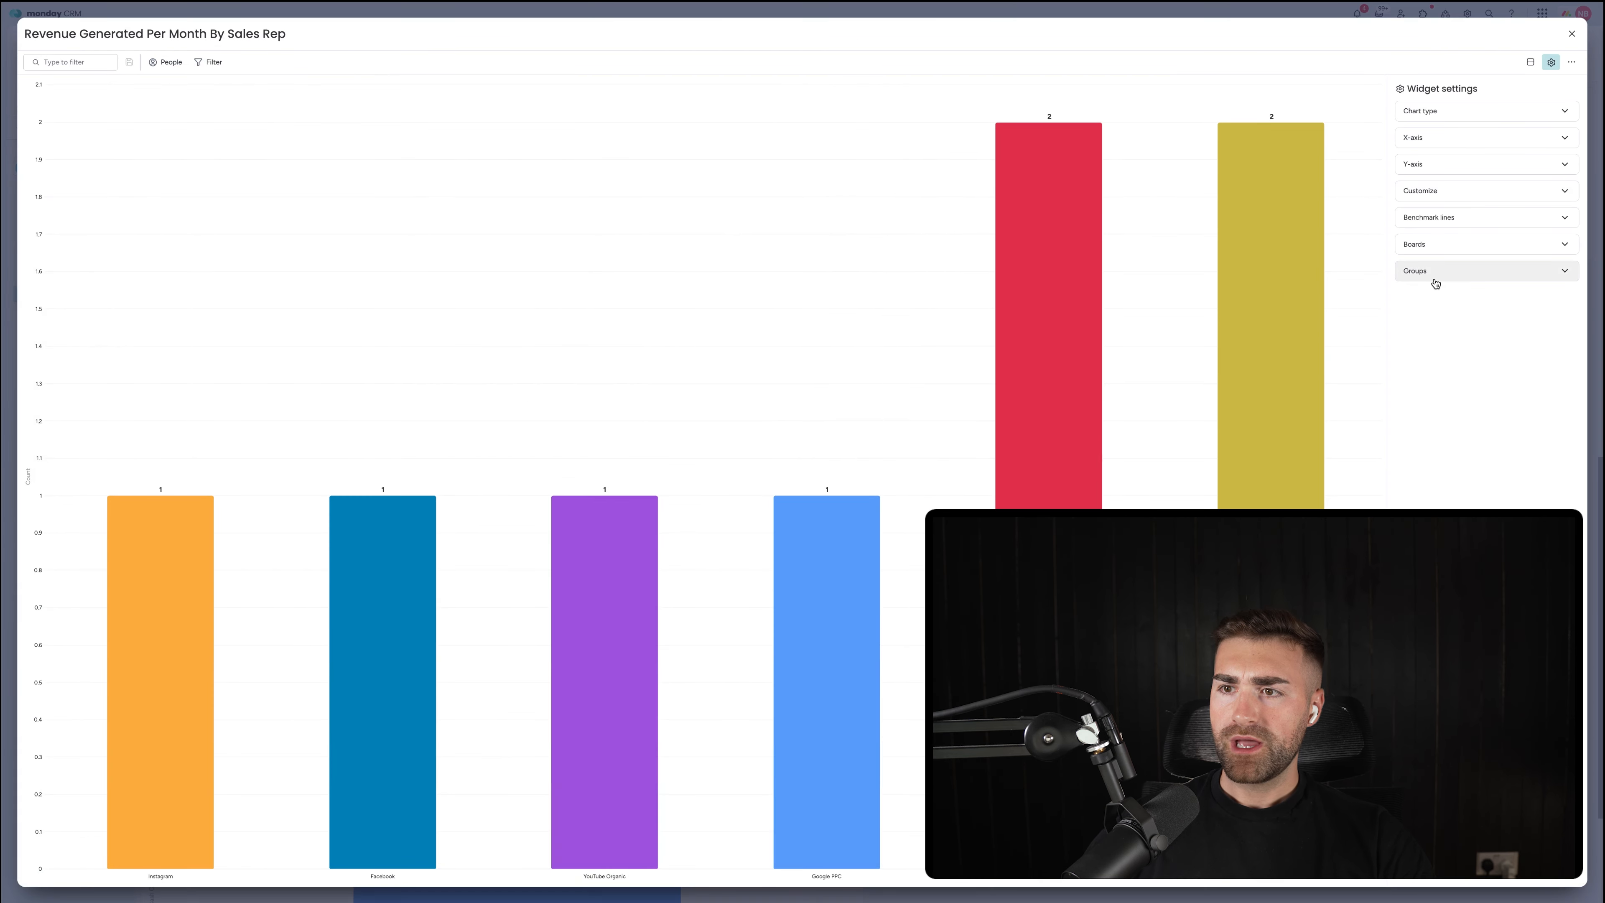
left_click(1432, 248)
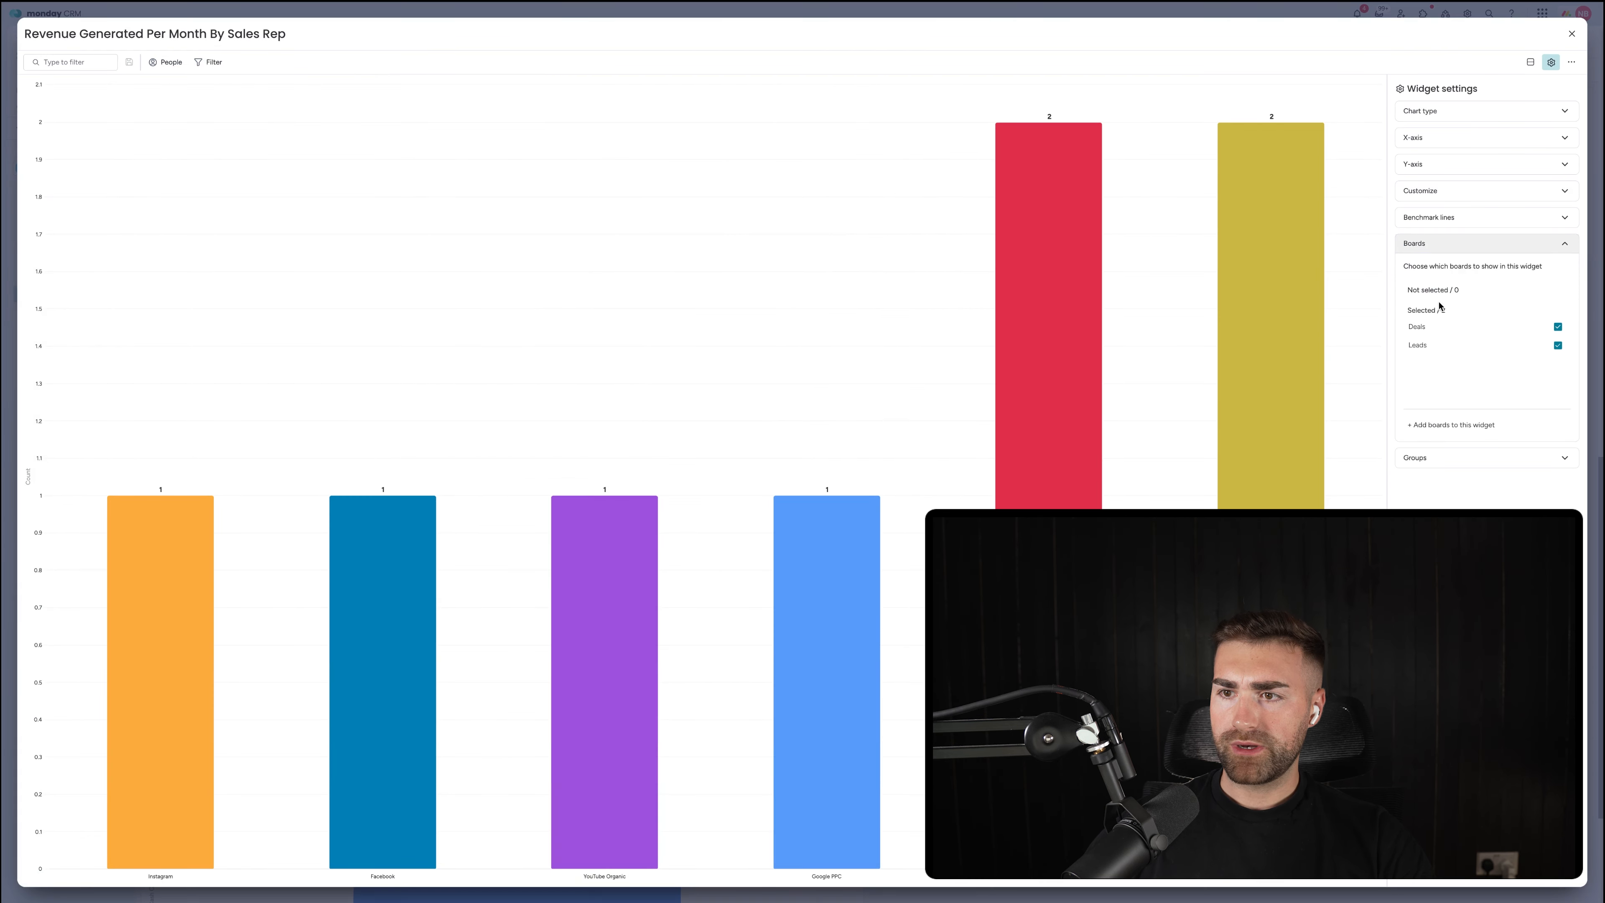
left_click(1427, 348)
left_click(1432, 249)
left_click(1444, 272)
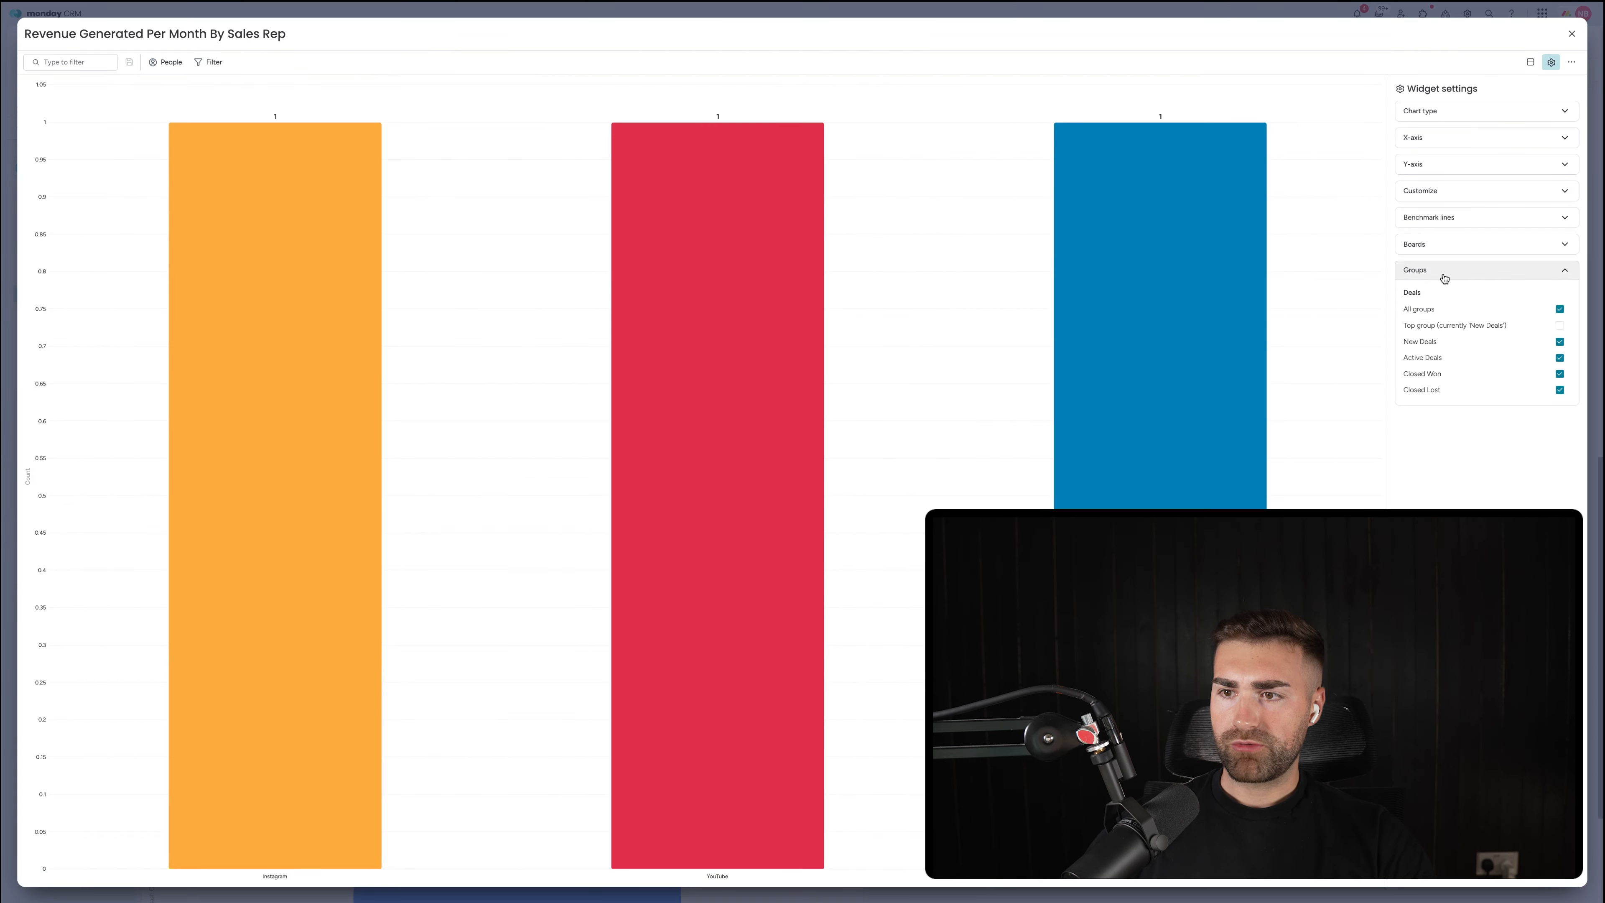
left_click(1442, 390)
left_click(1443, 357)
left_click(1443, 344)
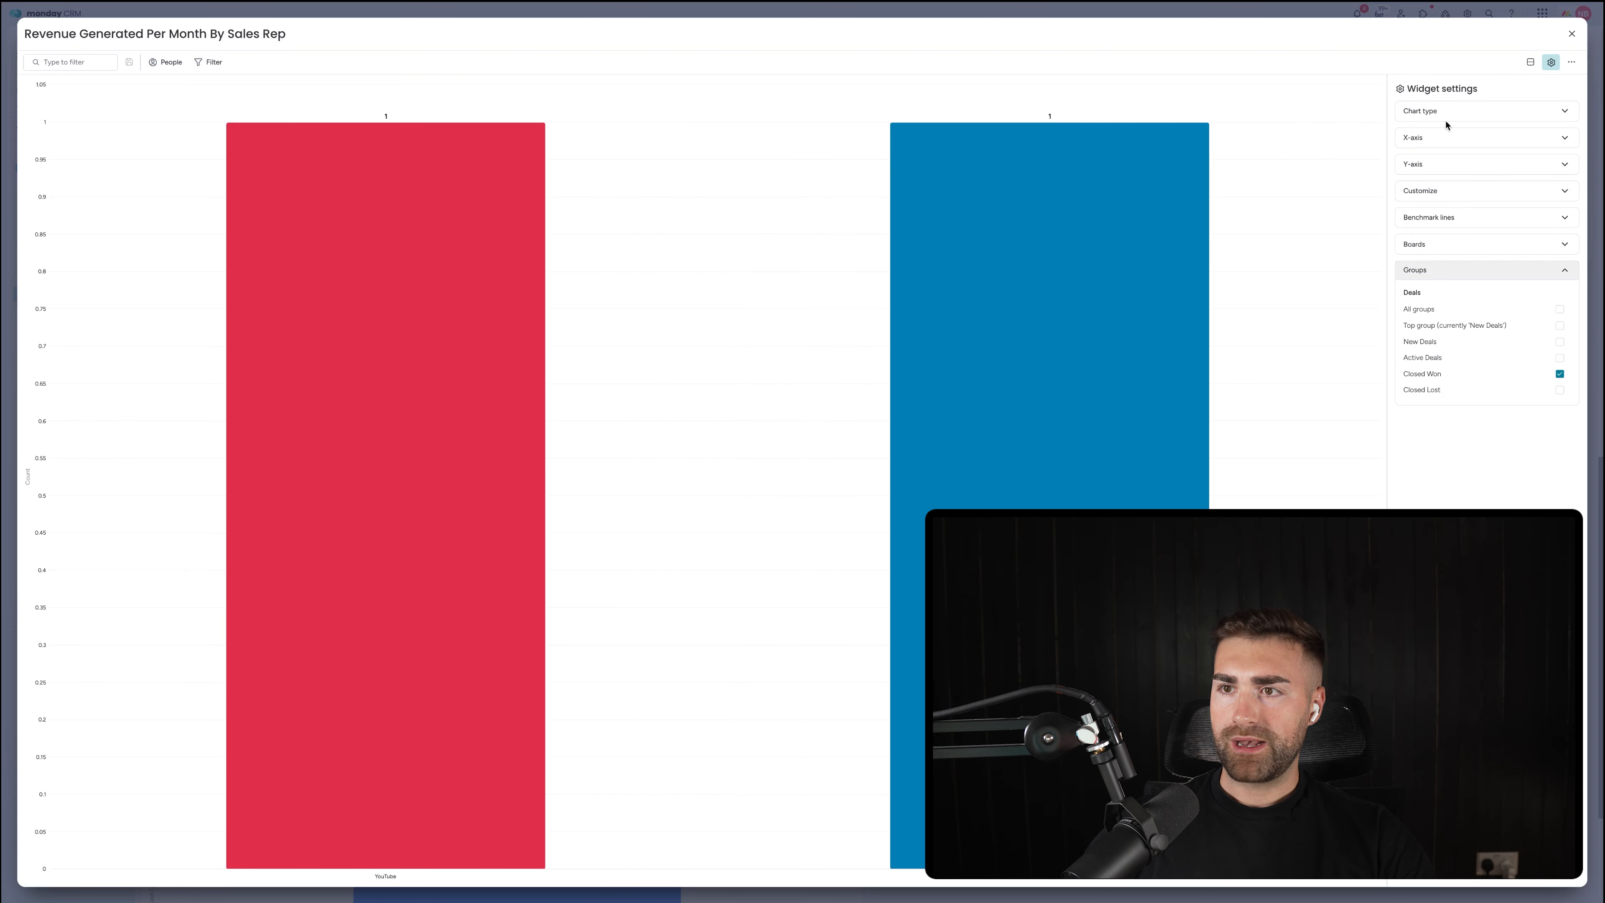
Step: Change the sales rep revenue chart to a stacked type and set its X-axis to the Deals board's Date Closed column
left_click(1448, 111)
left_click(1507, 154)
left_click(1480, 112)
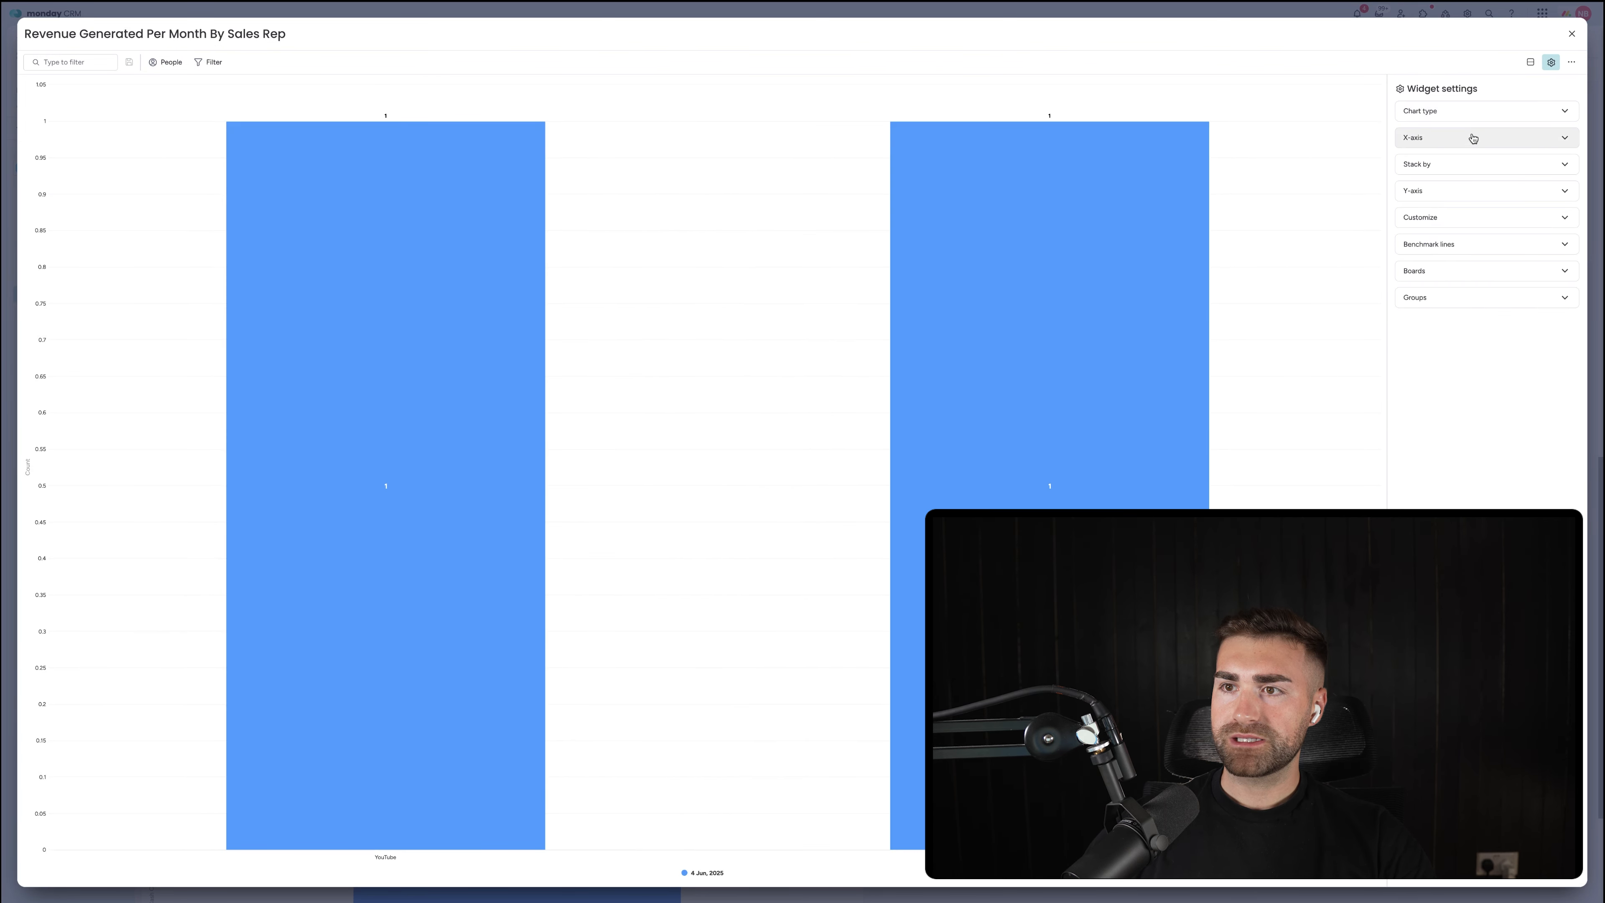
left_click(1473, 139)
left_click(1459, 218)
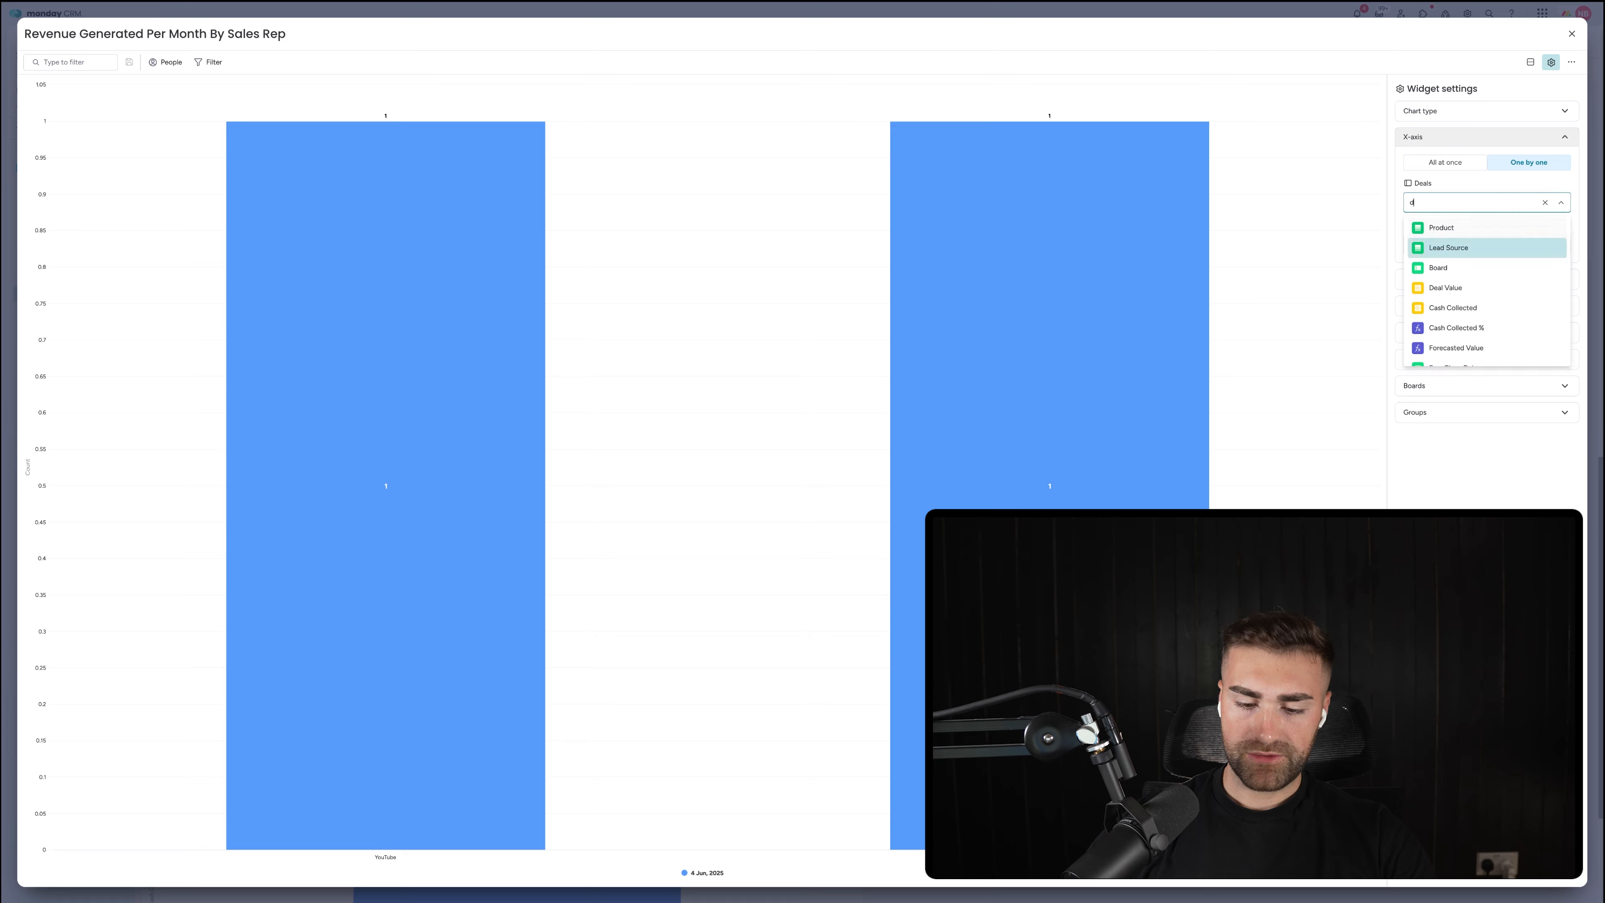
type("date c")
left_click(1444, 247)
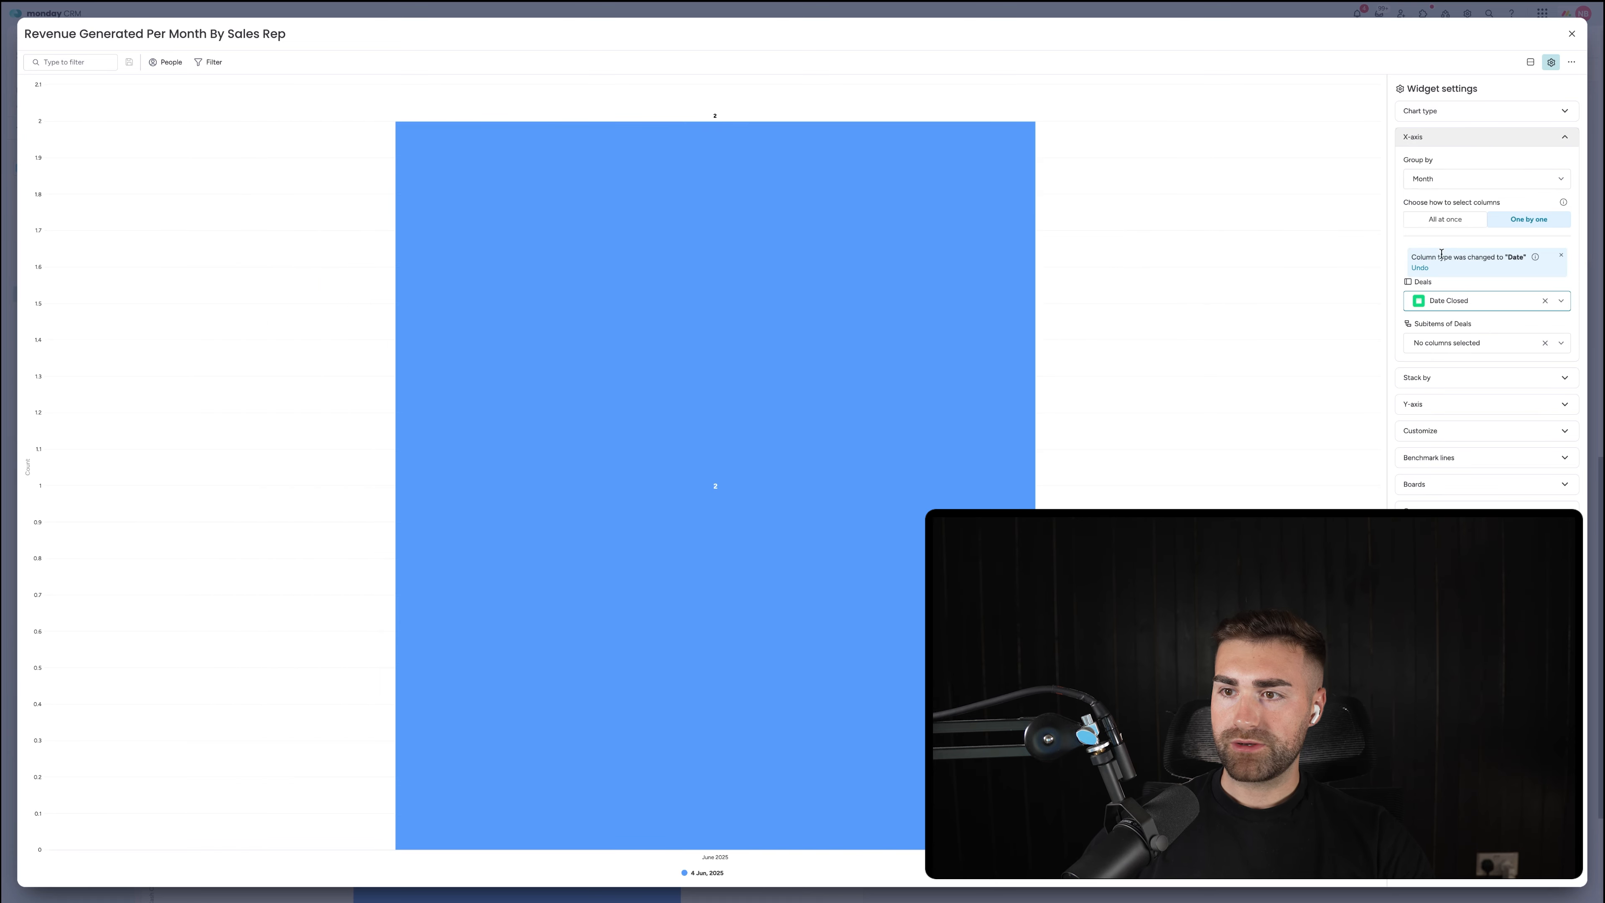
Step: Stack the sales rep revenue chart by Owner, set its Y-axis to Deal Value, and return to the dashboard
left_click(1530, 203)
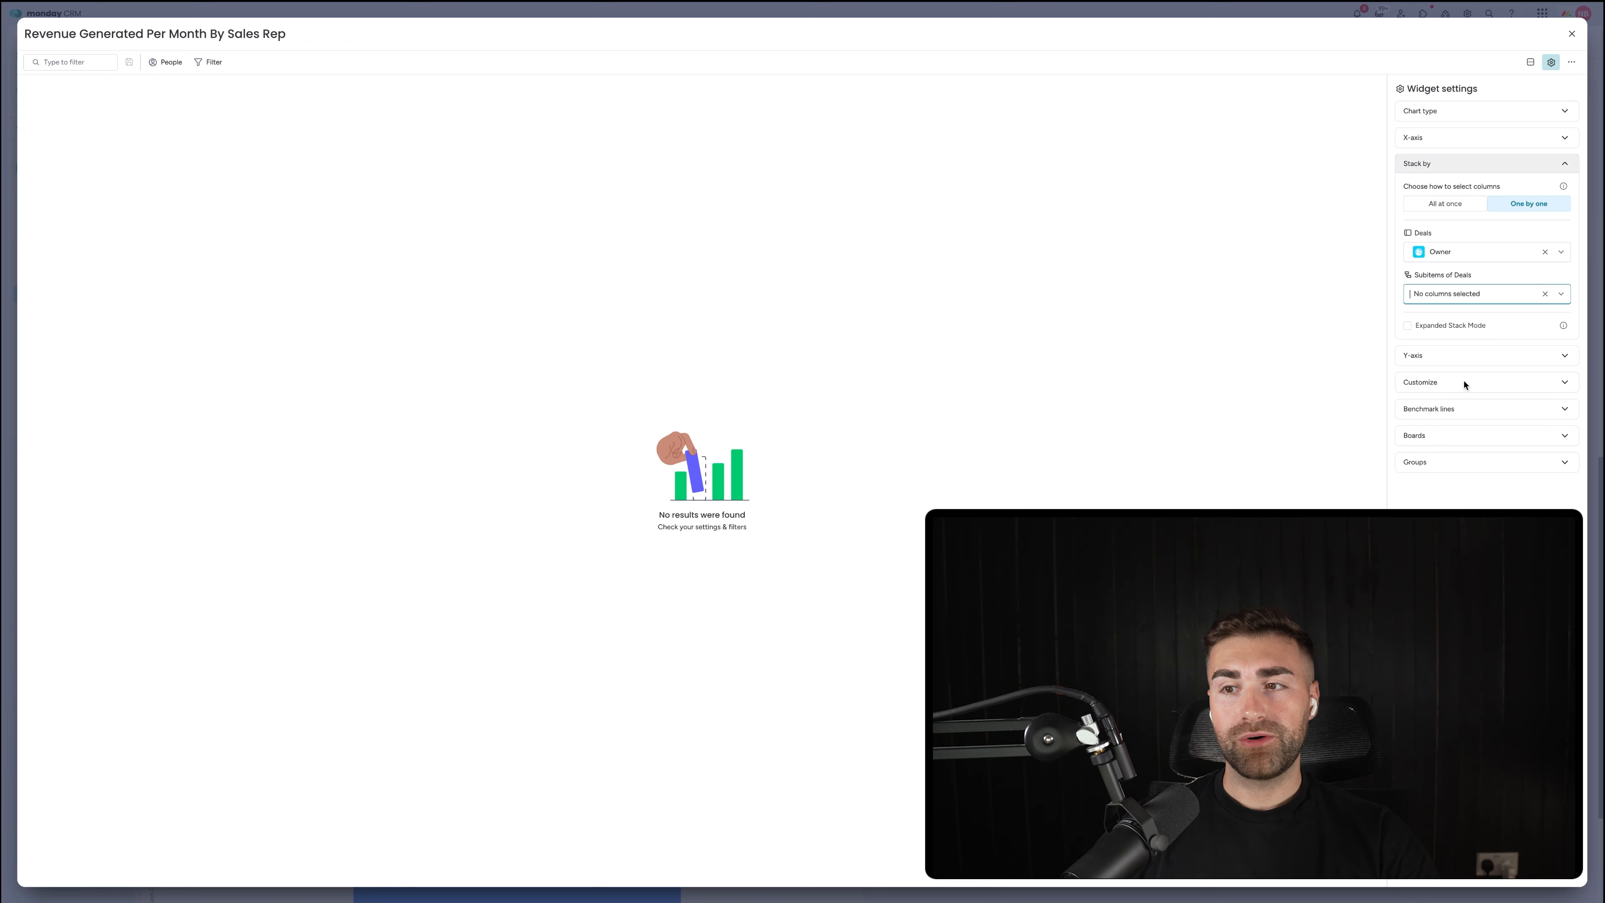
left_click(1455, 355)
left_click(1518, 229)
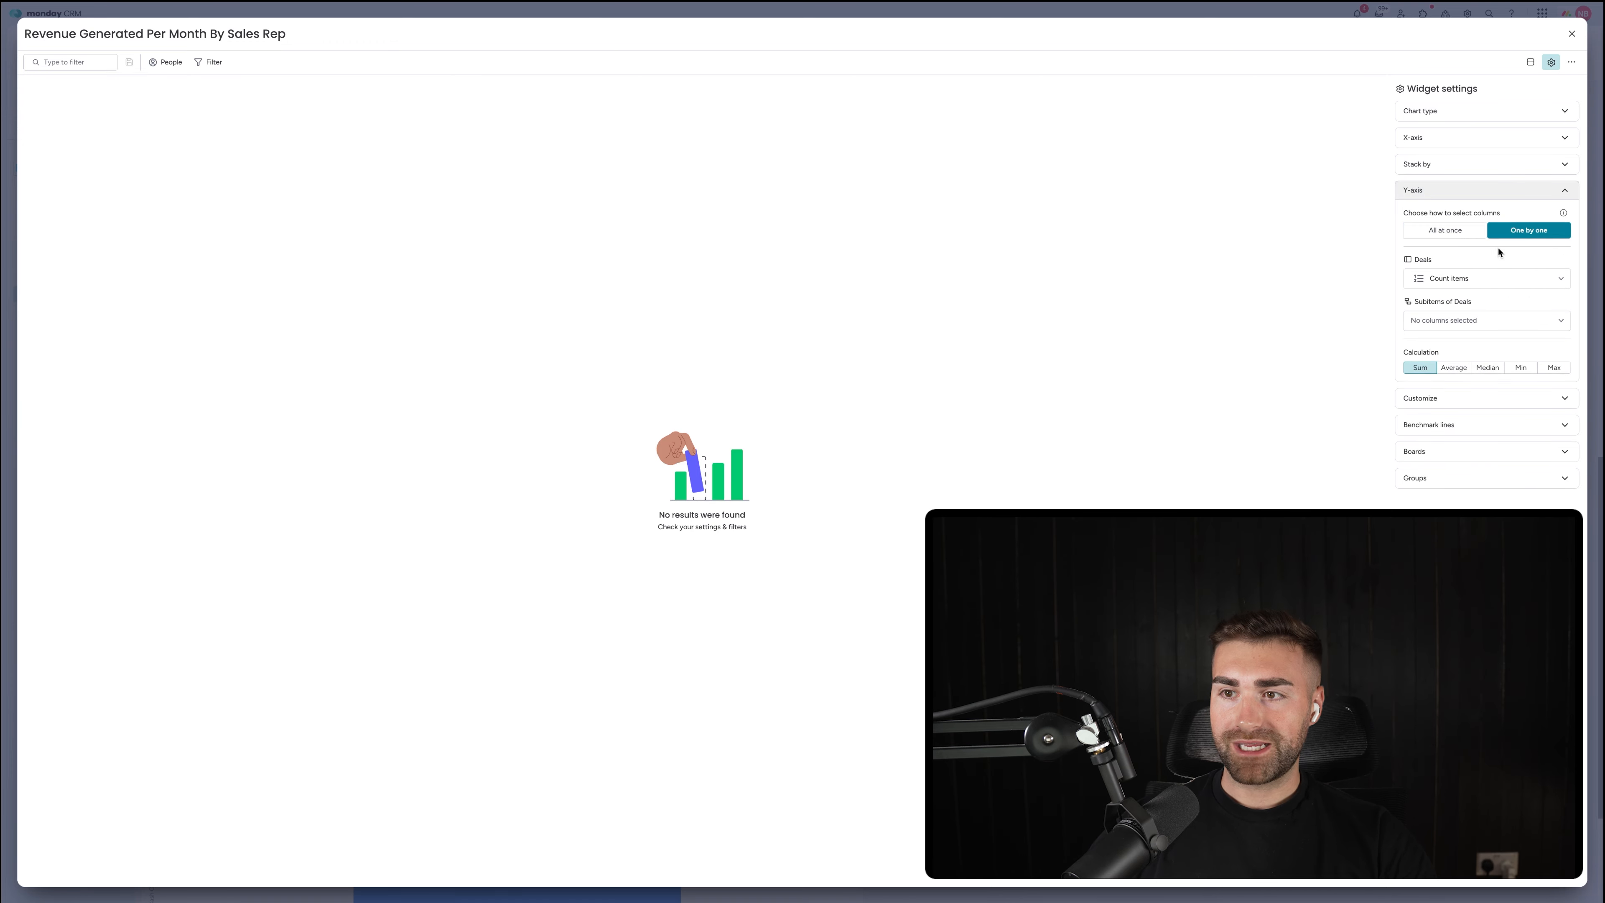
left_click(1439, 282)
left_click(1460, 325)
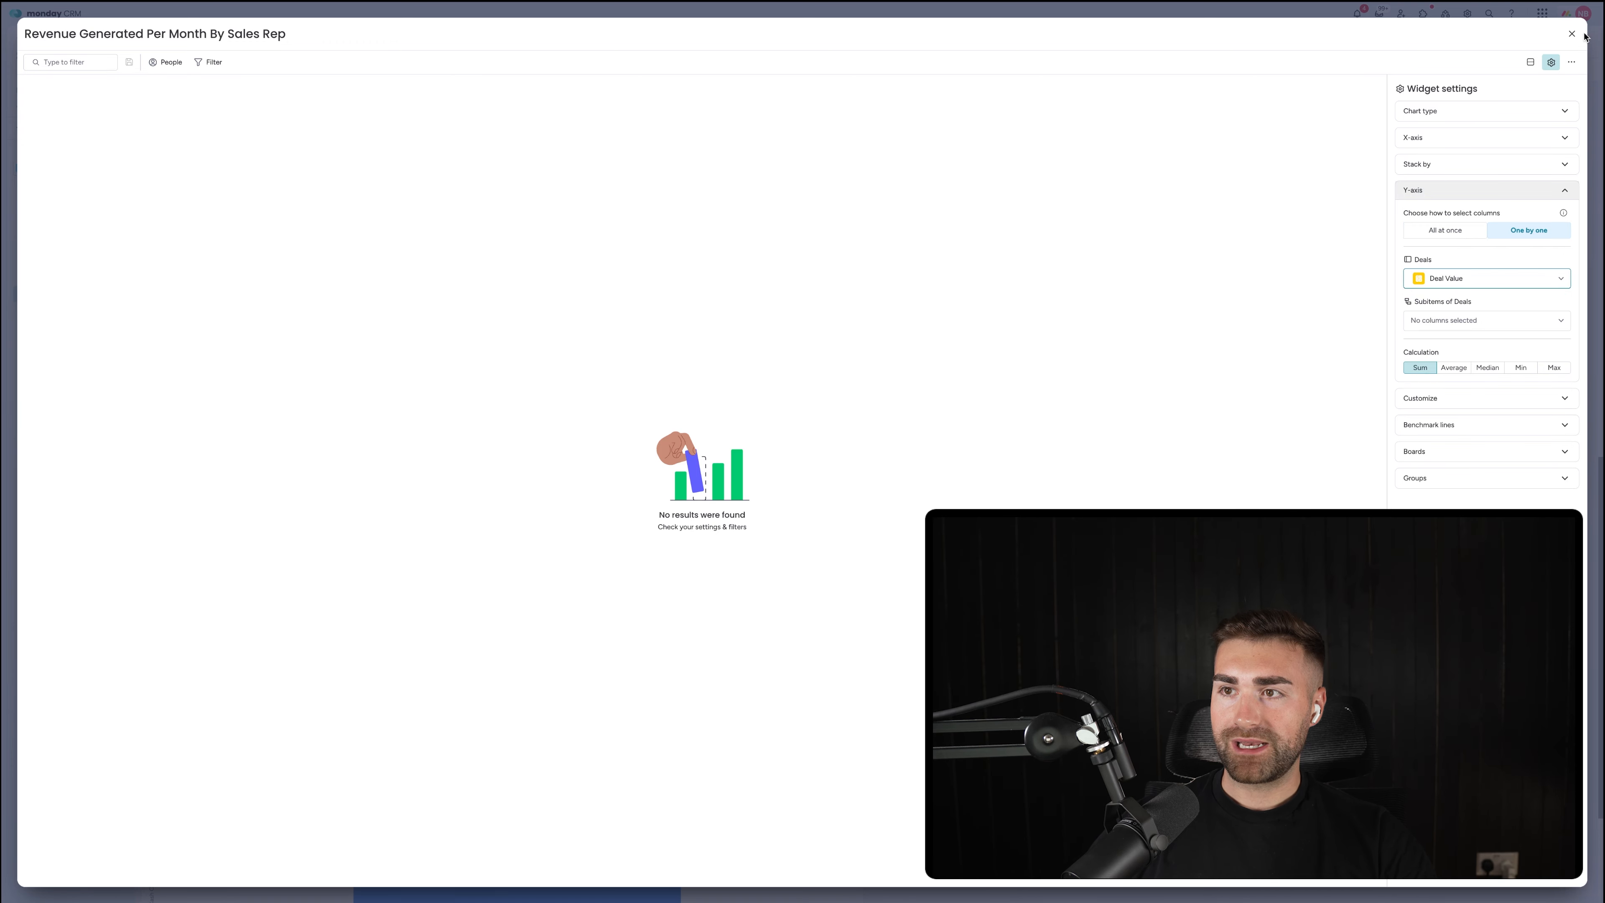
left_click(1570, 35)
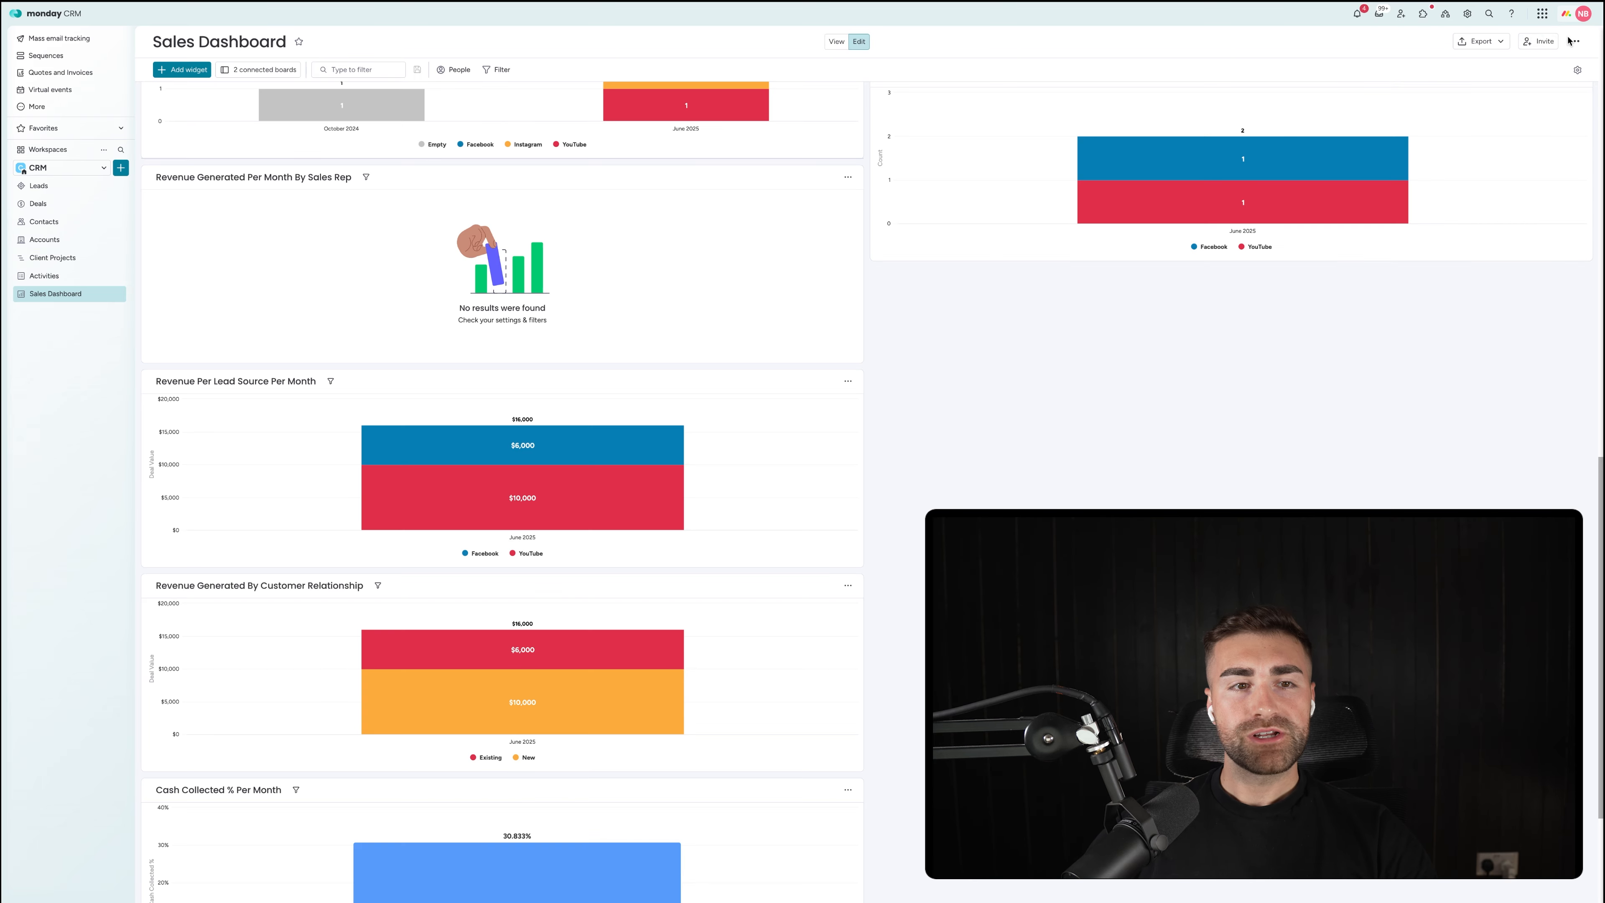
Step: On the Deals board, assign a different owner to each of the two Closed Won deals
left_click(47, 204)
left_click(448, 327)
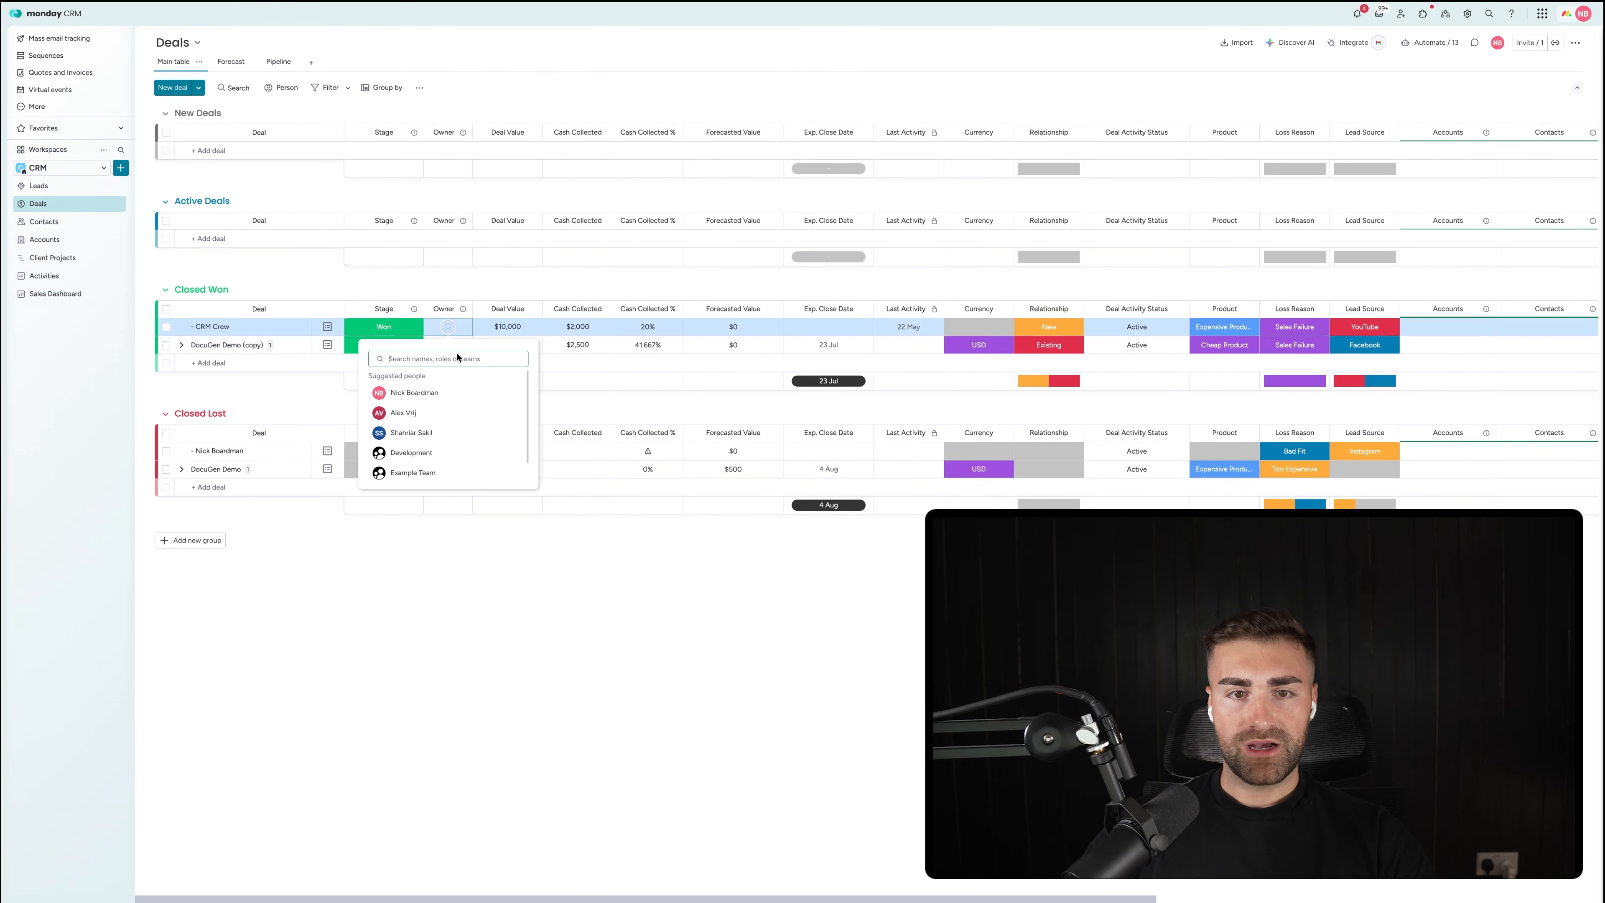
left_click(436, 395)
left_click(448, 344)
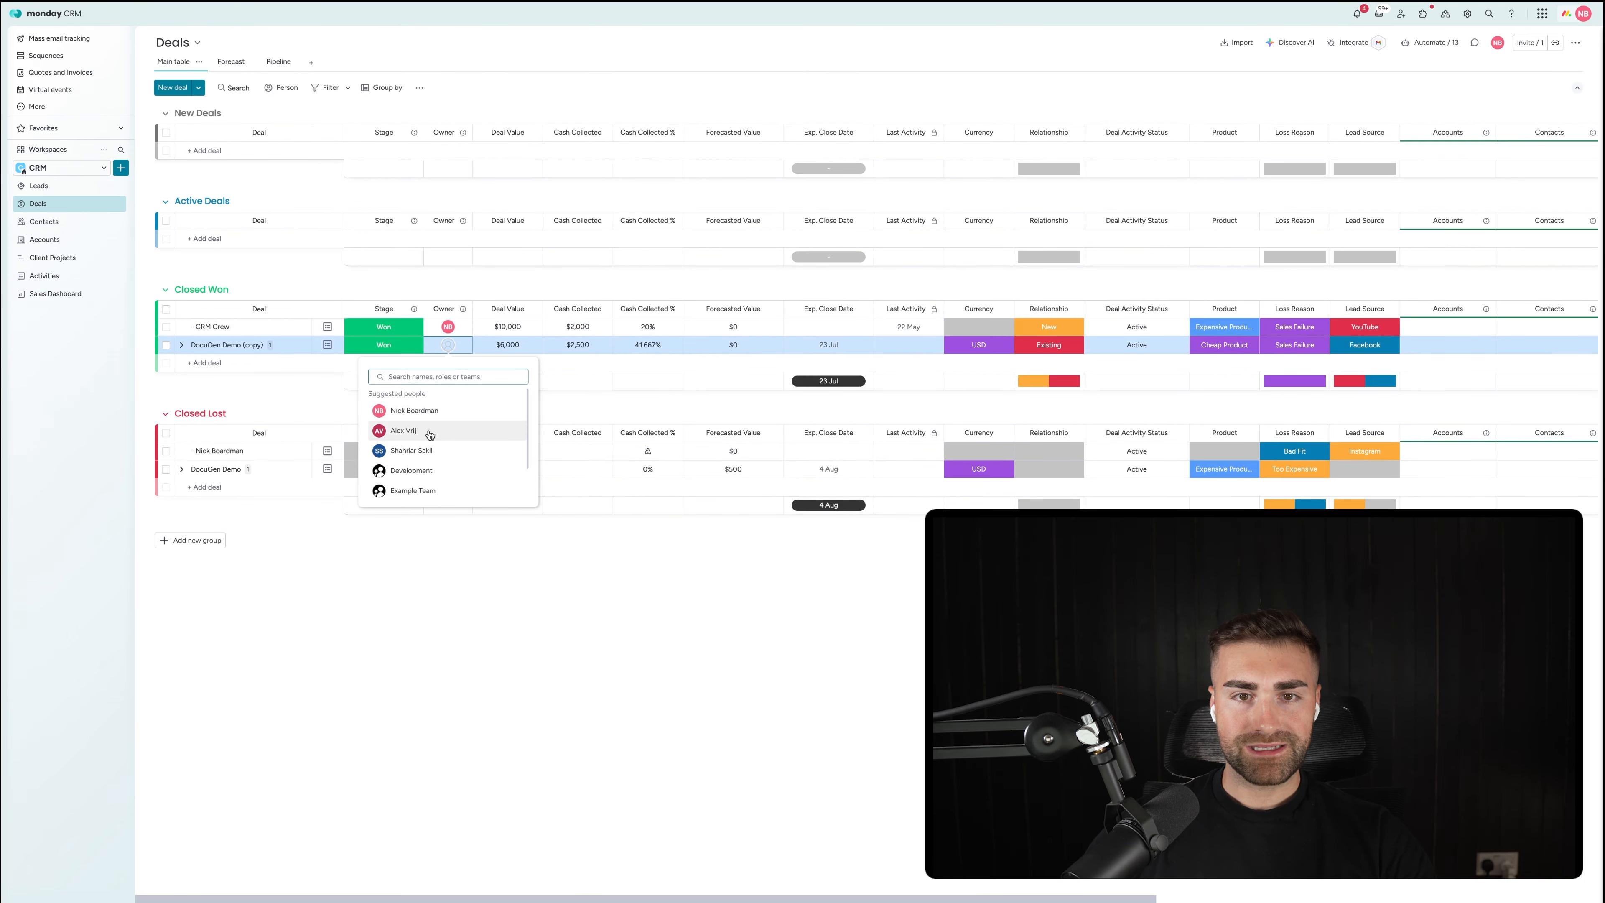
left_click(405, 431)
Step: Return to the Sales Dashboard and check each rep's share in the Revenue Generated Per Month By Sales Rep chart
left_click(55, 293)
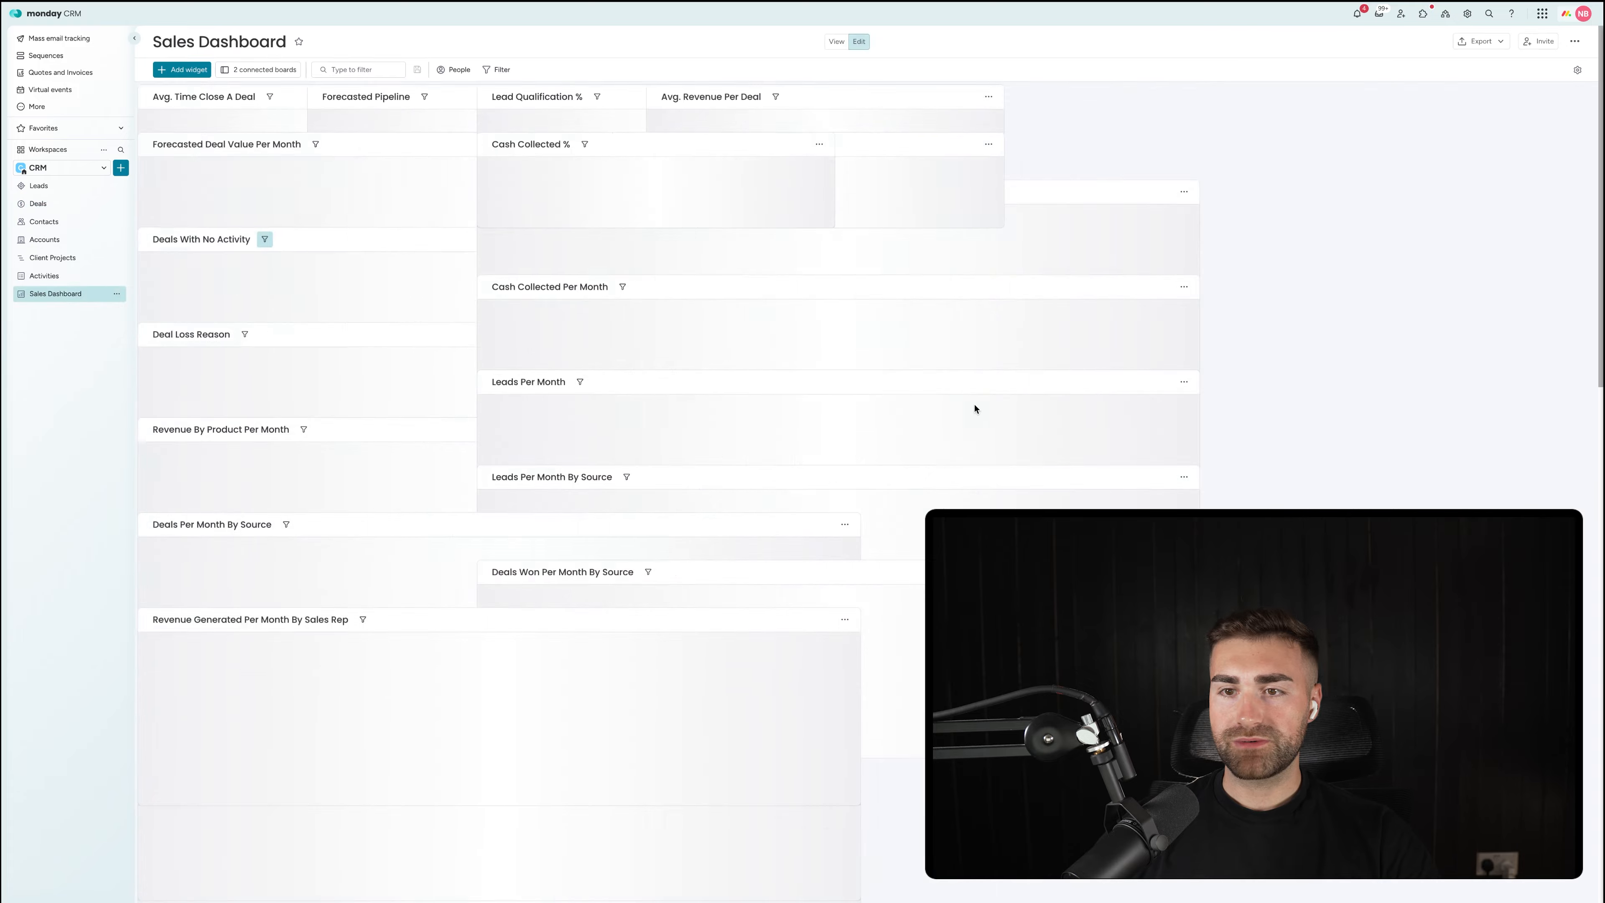
scroll(481, 397, "down", 10)
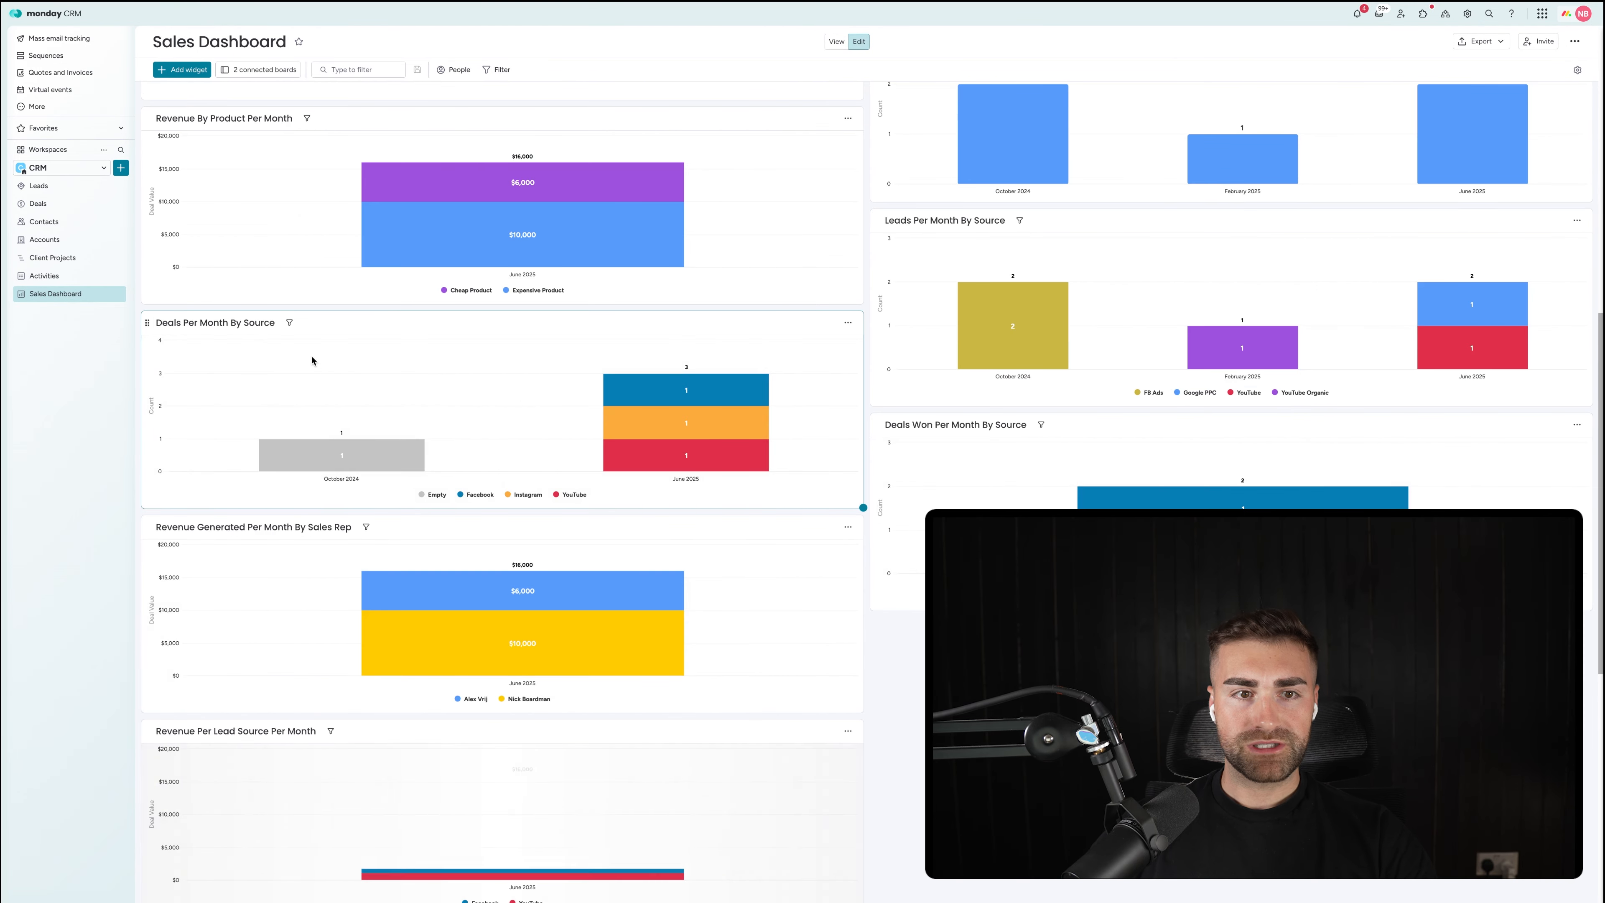
scroll(557, 567, "down", 2)
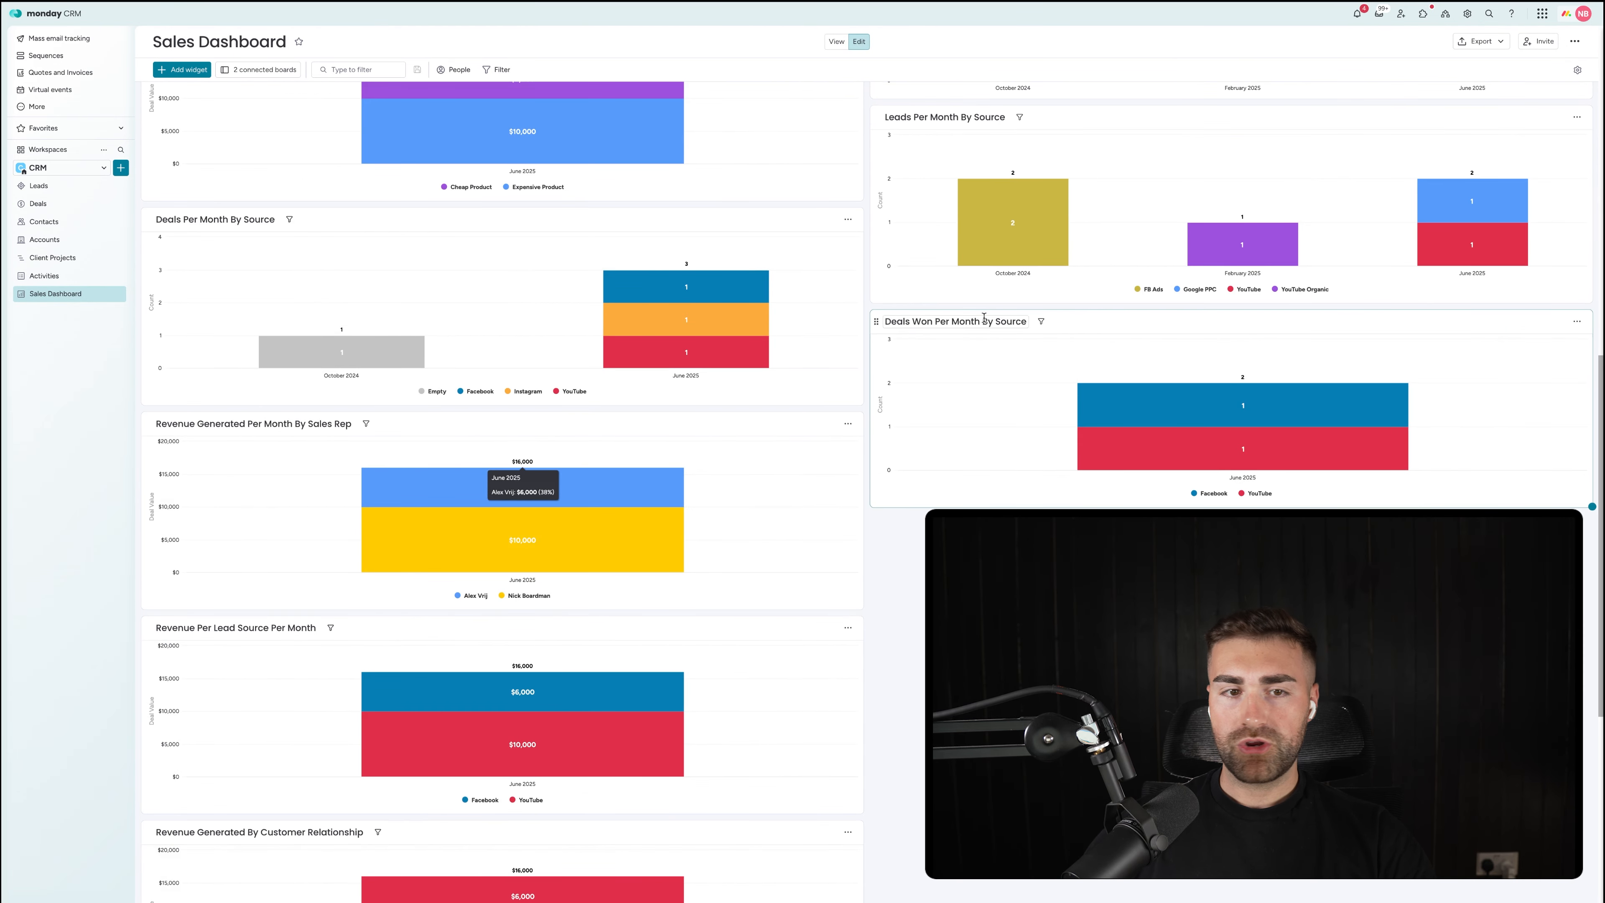
mouse_move(600, 546)
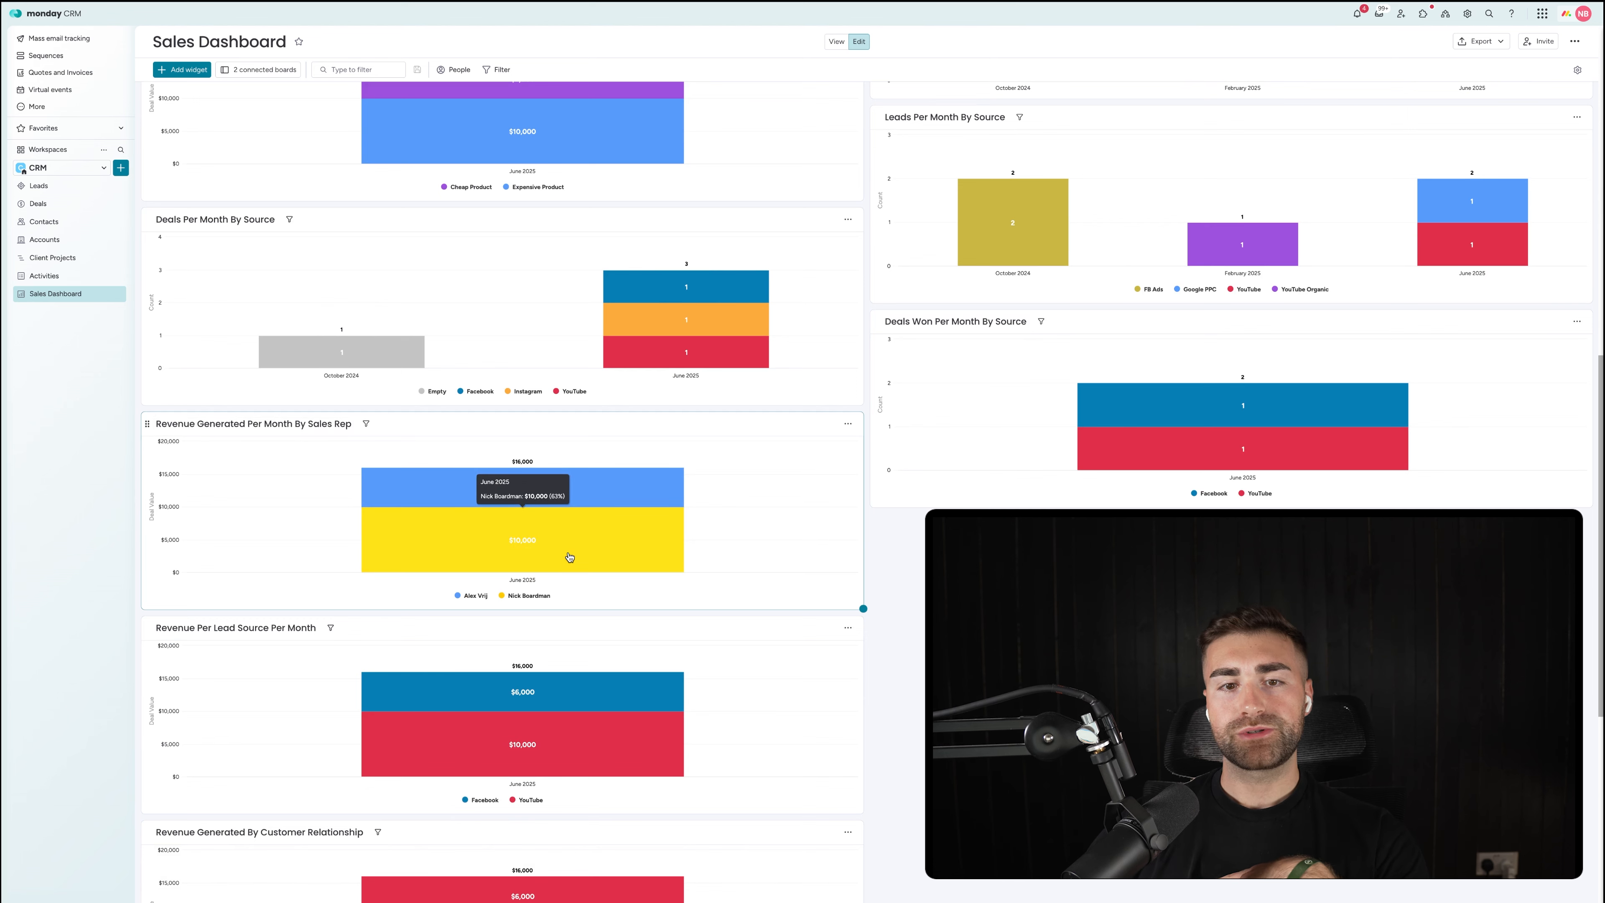
mouse_move(582, 500)
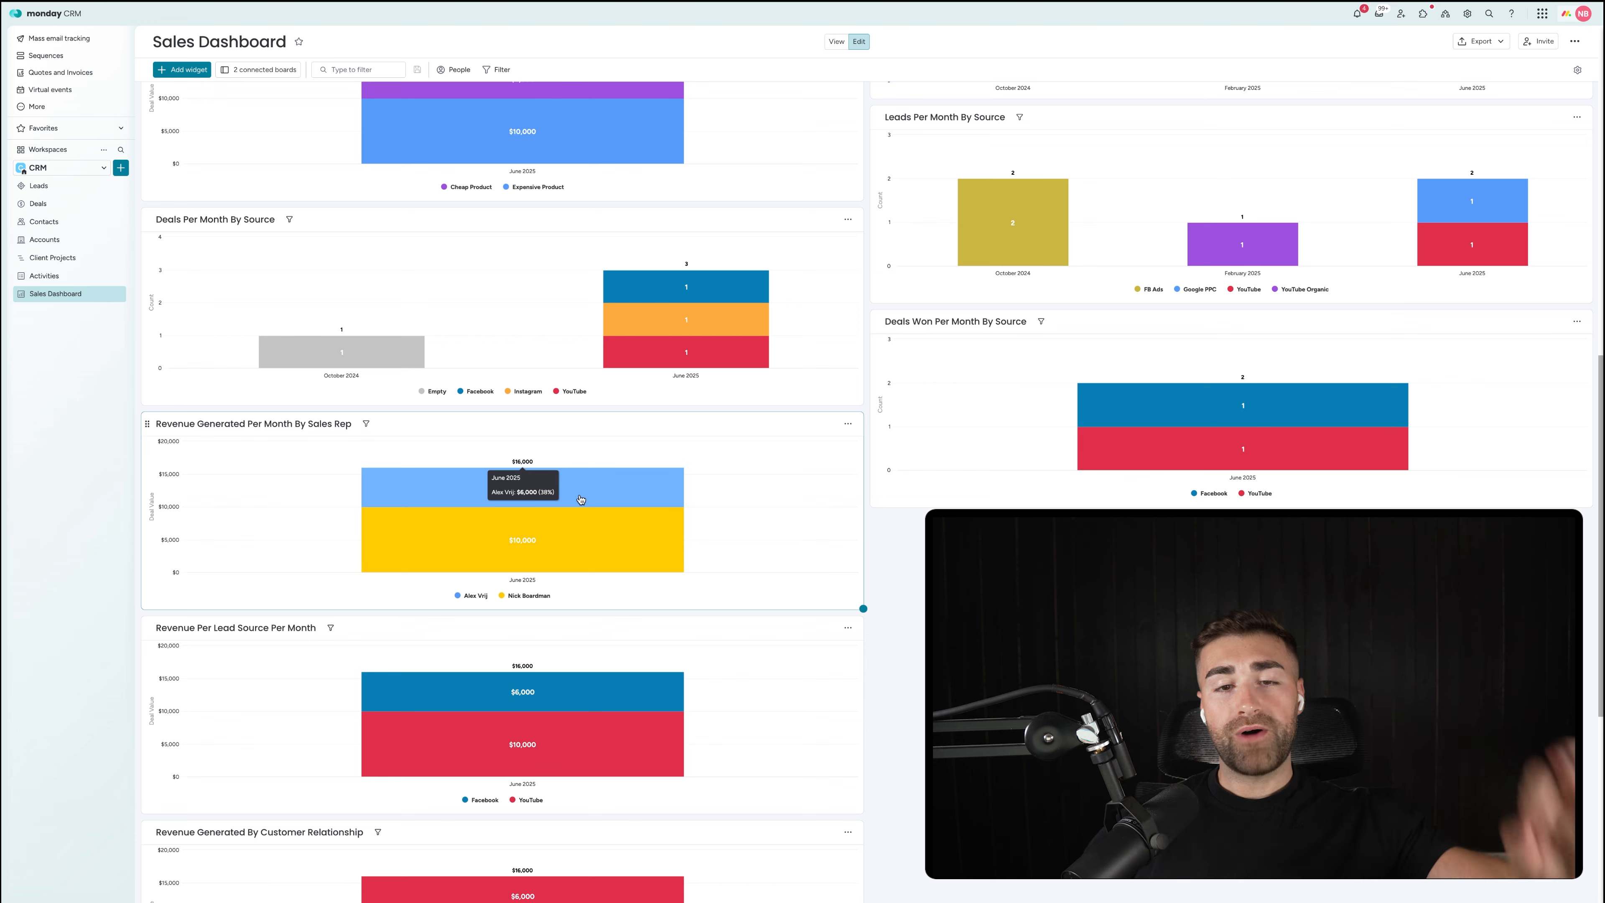
Step: Duplicate the Revenue Generated Per Month By Sales Rep chart and place the copy directly below the original
left_click(848, 424)
left_click(872, 501)
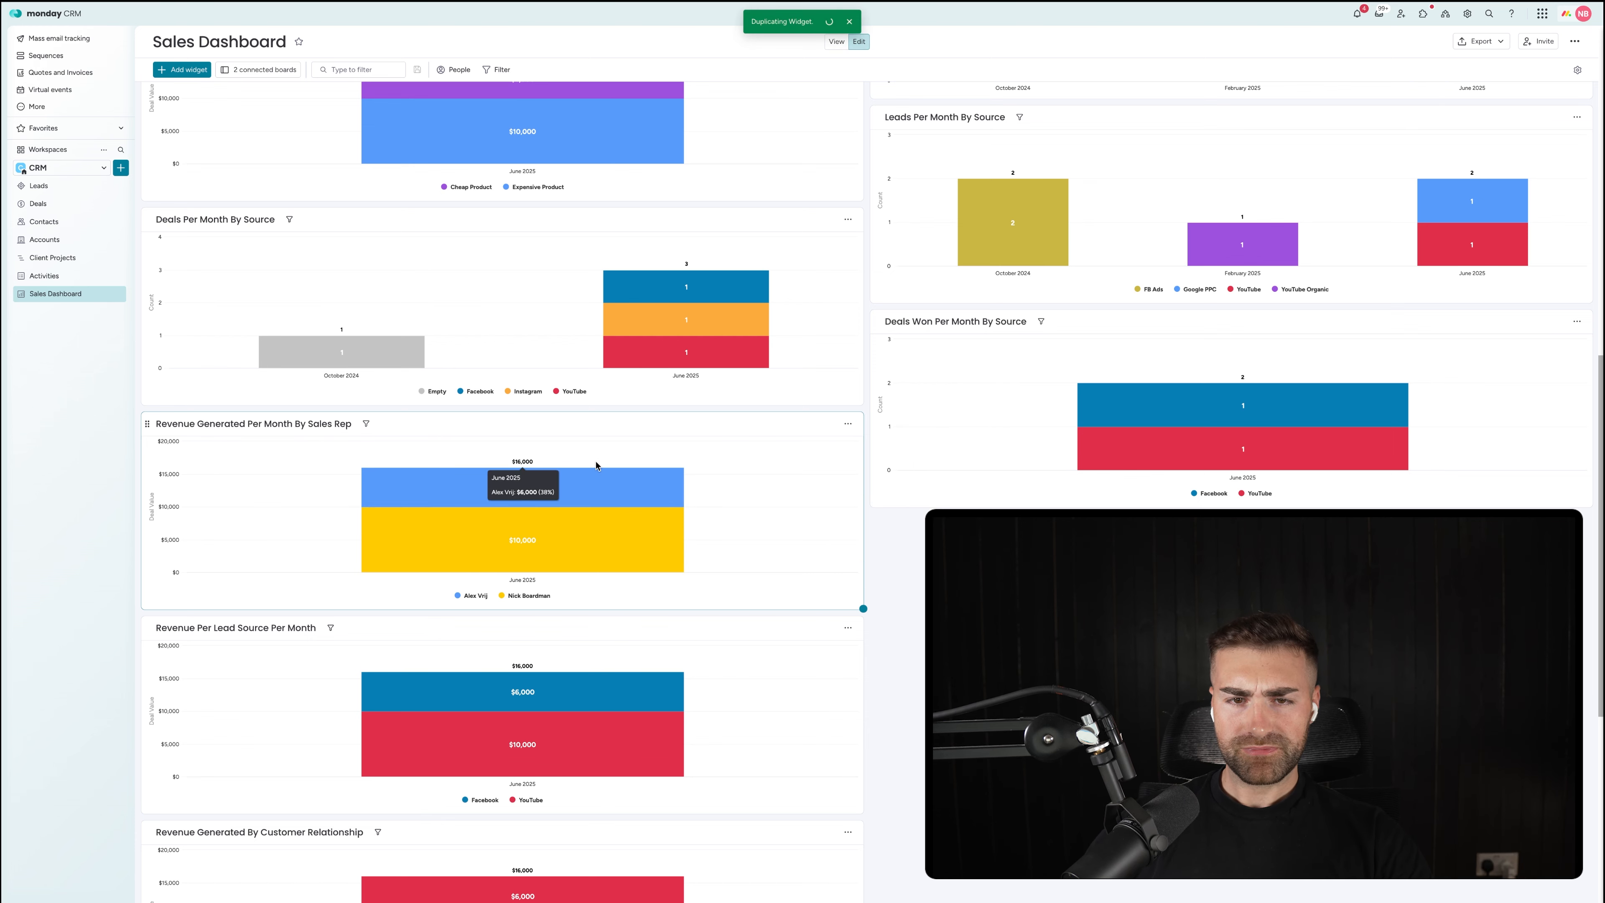
left_click_drag(882, 120, 151, 233)
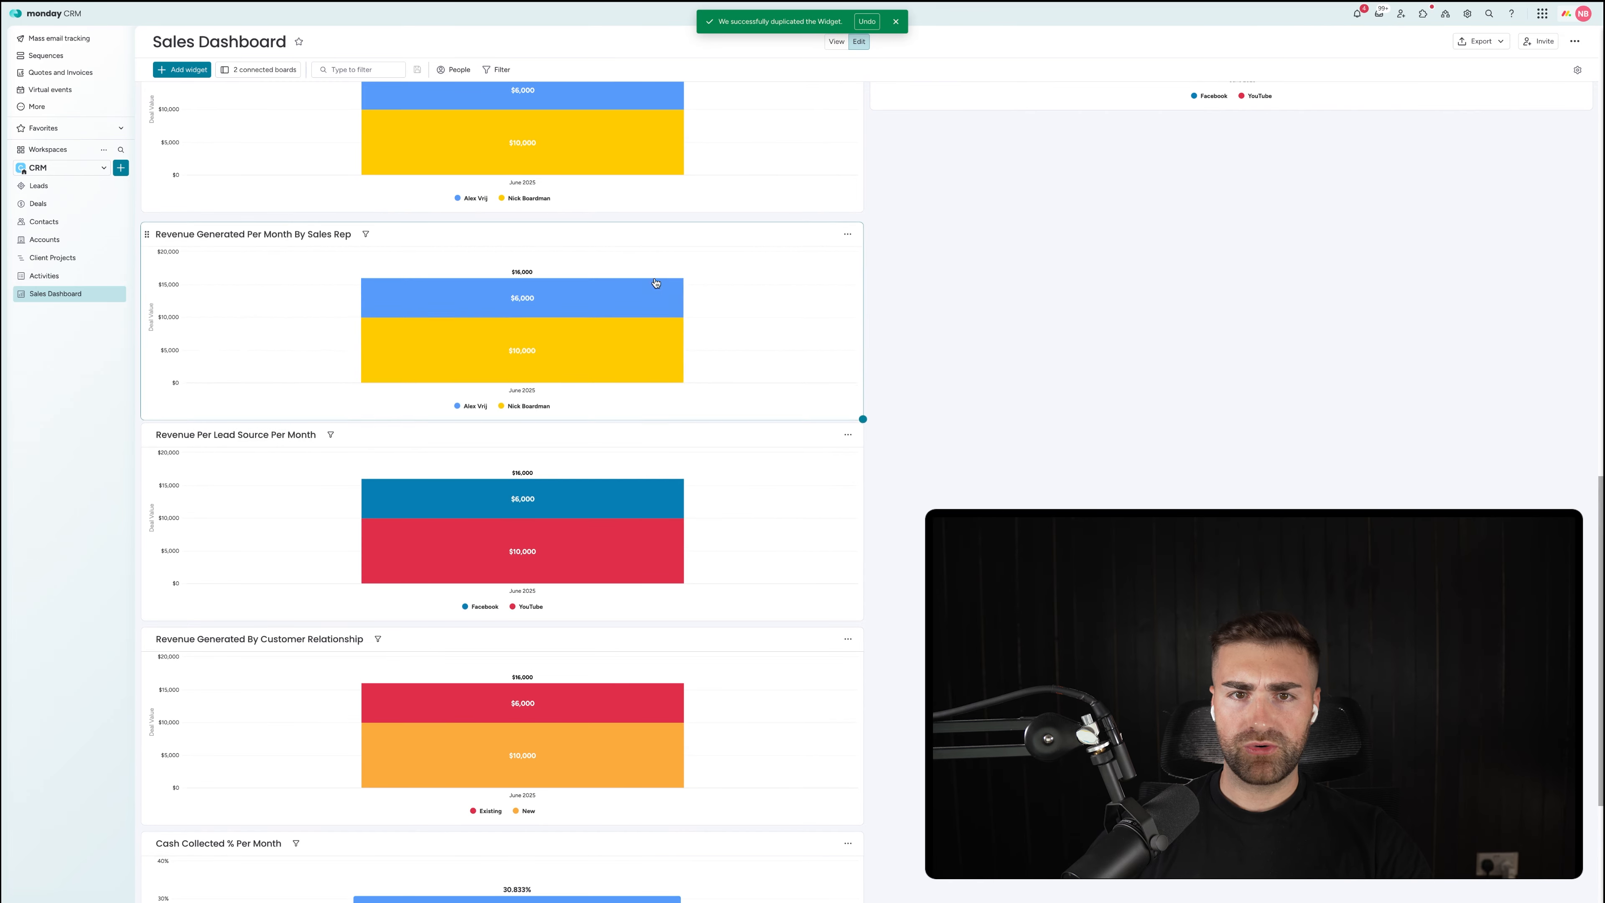
Step: Set the Y-axis of the duplicated sales rep chart to the Cash Collected column
left_click(848, 231)
left_click(865, 288)
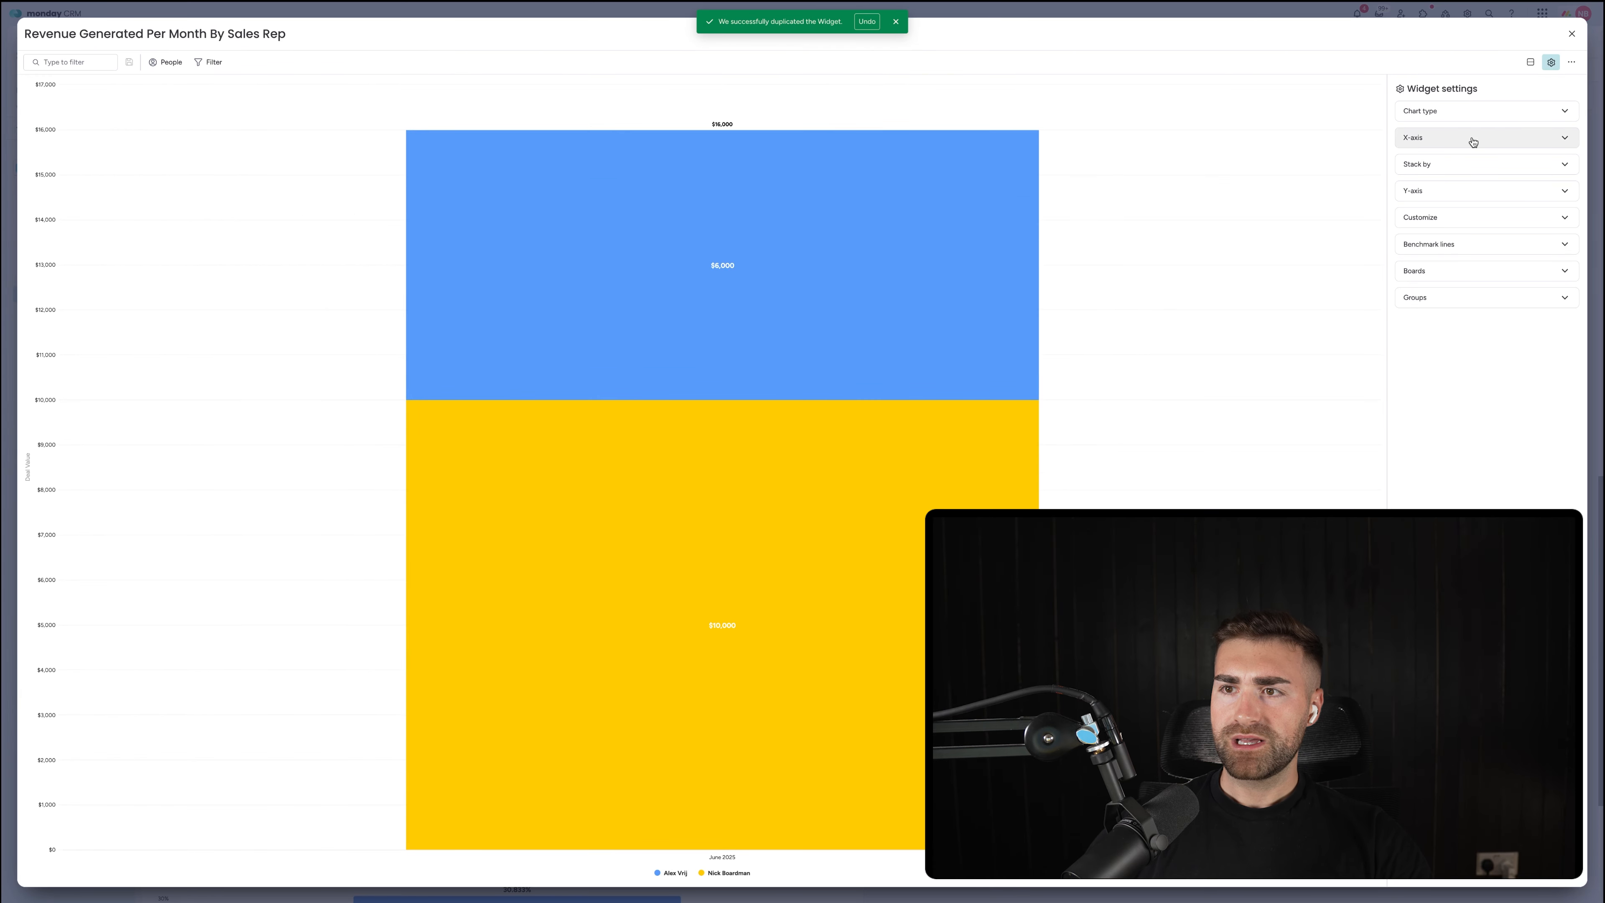
left_click(1429, 191)
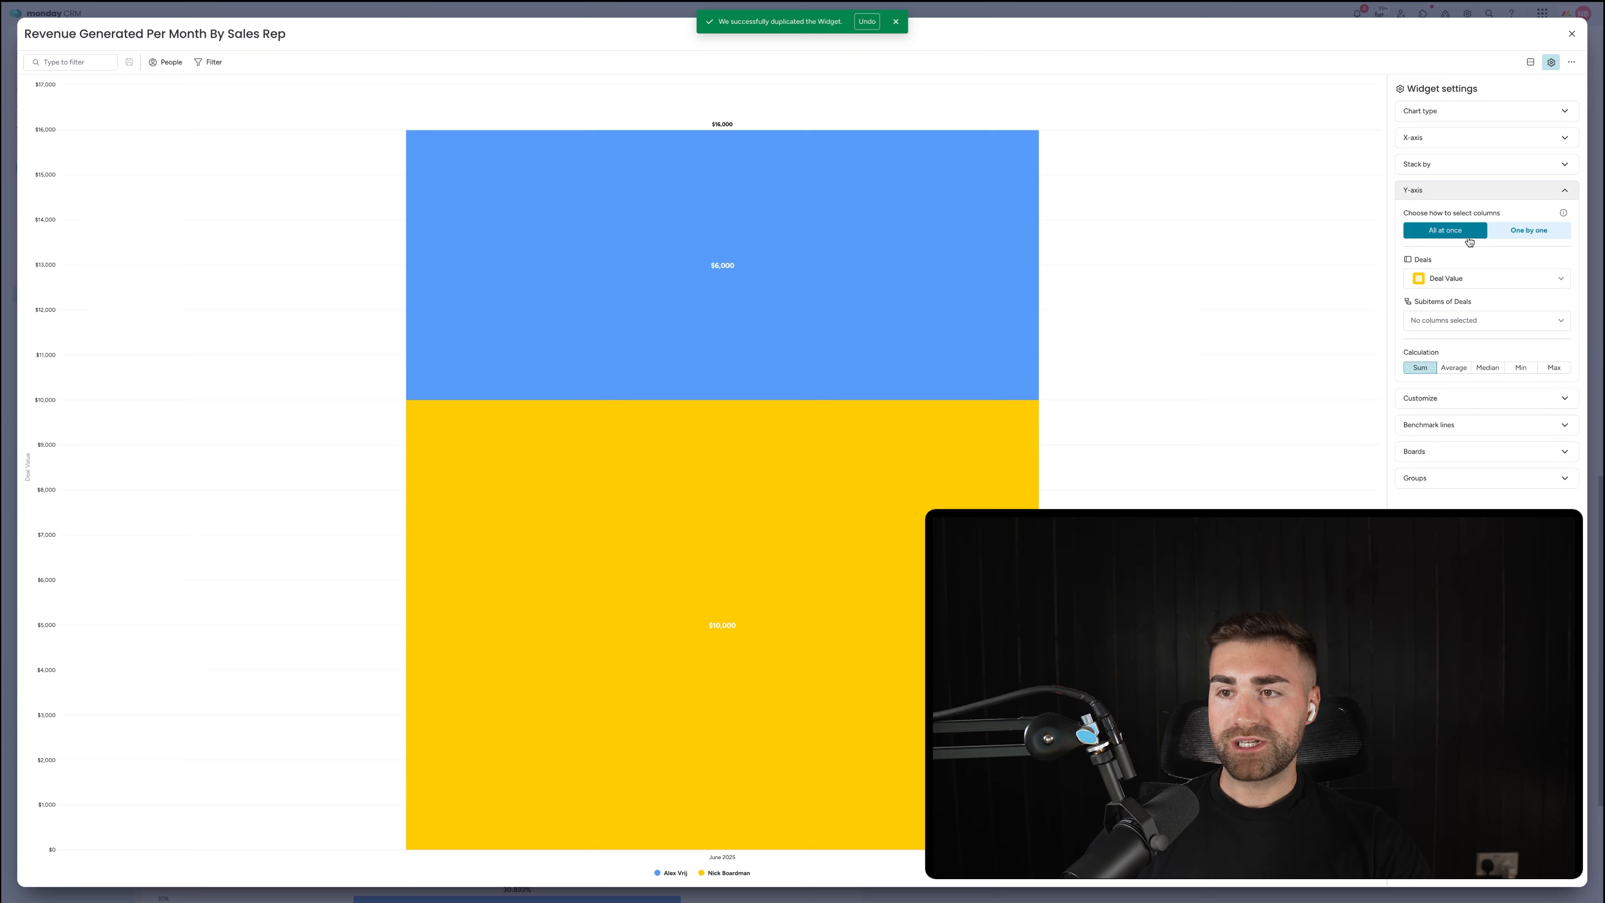
left_click(1450, 280)
left_click(1449, 345)
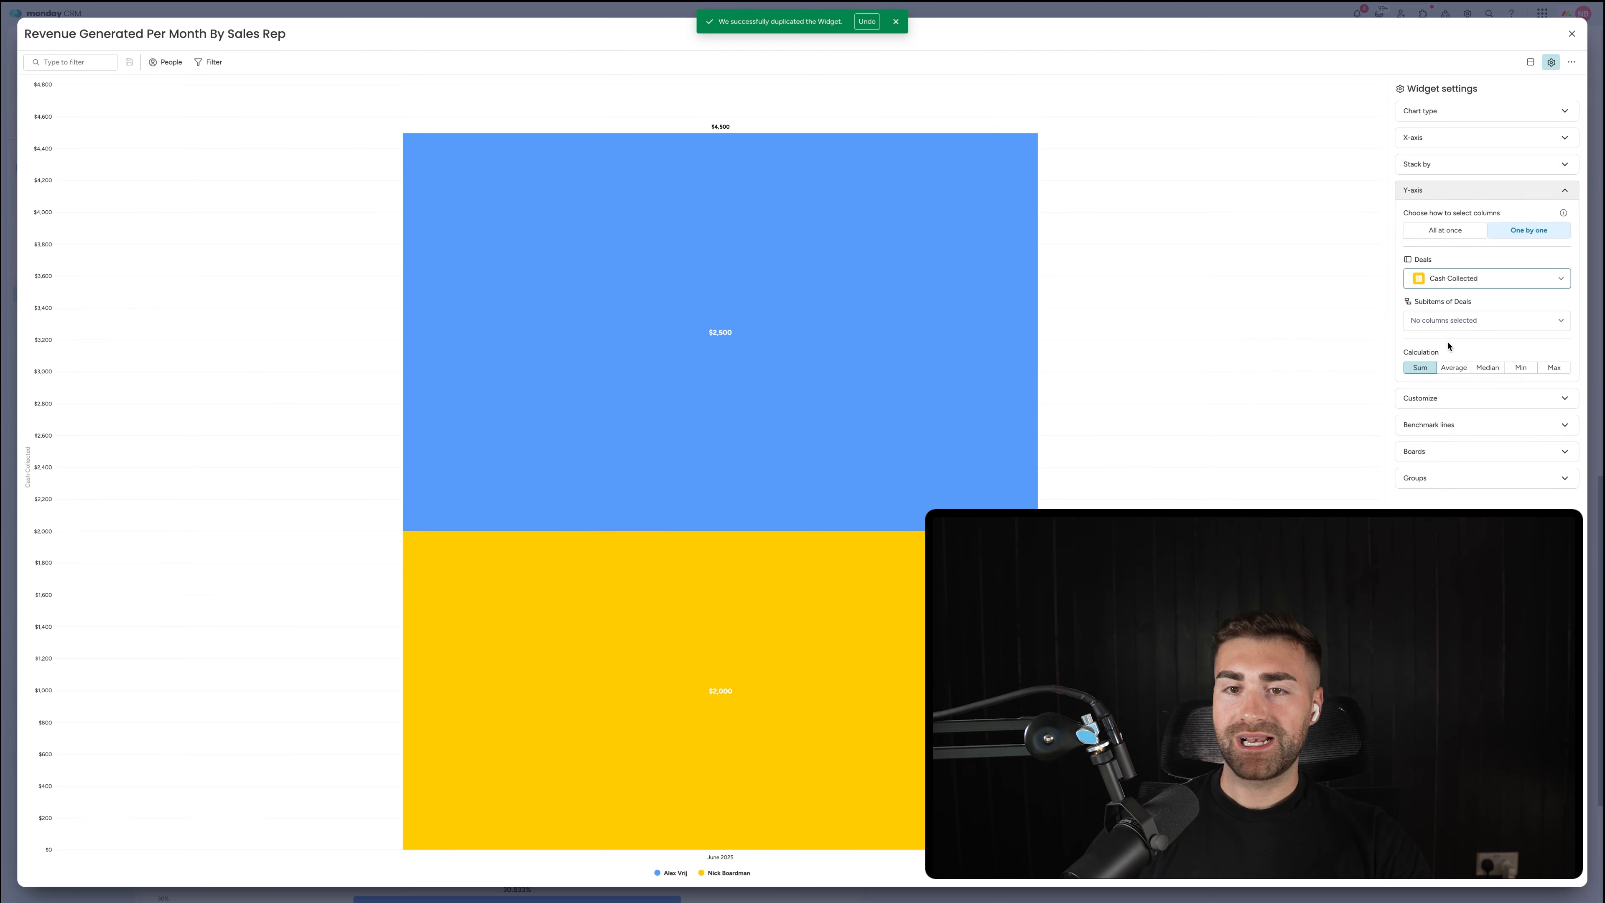
Step: Rename the duplicated chart as Cash Collected Per Month By Sales Rep
double_click(59, 33)
left_click_drag(143, 34, 23, 36)
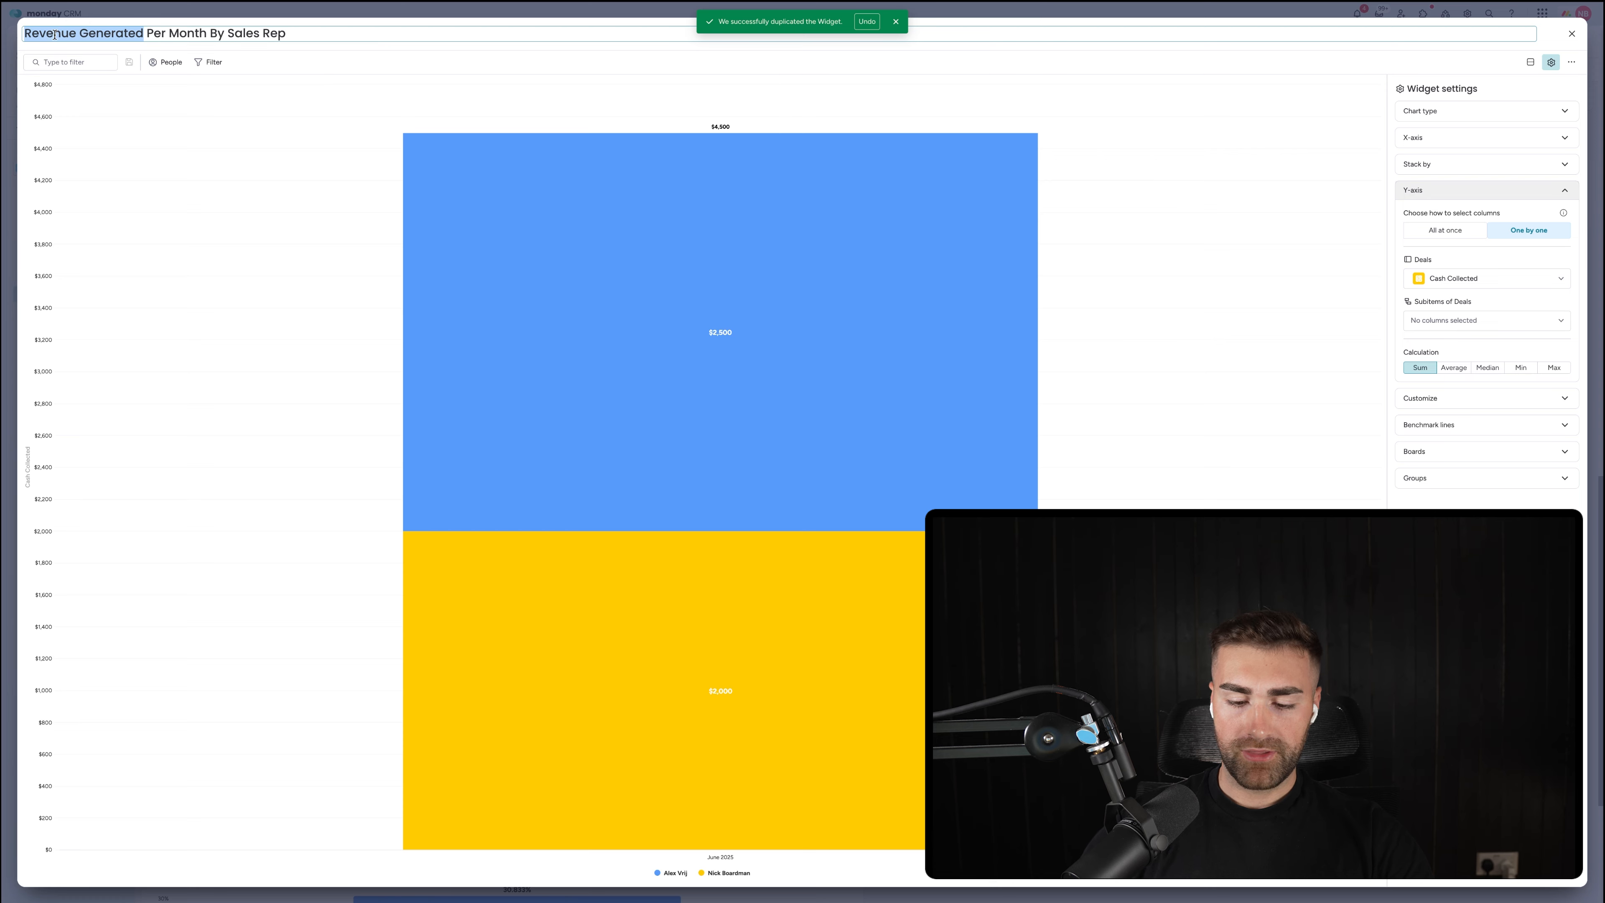
type("Cash Collected")
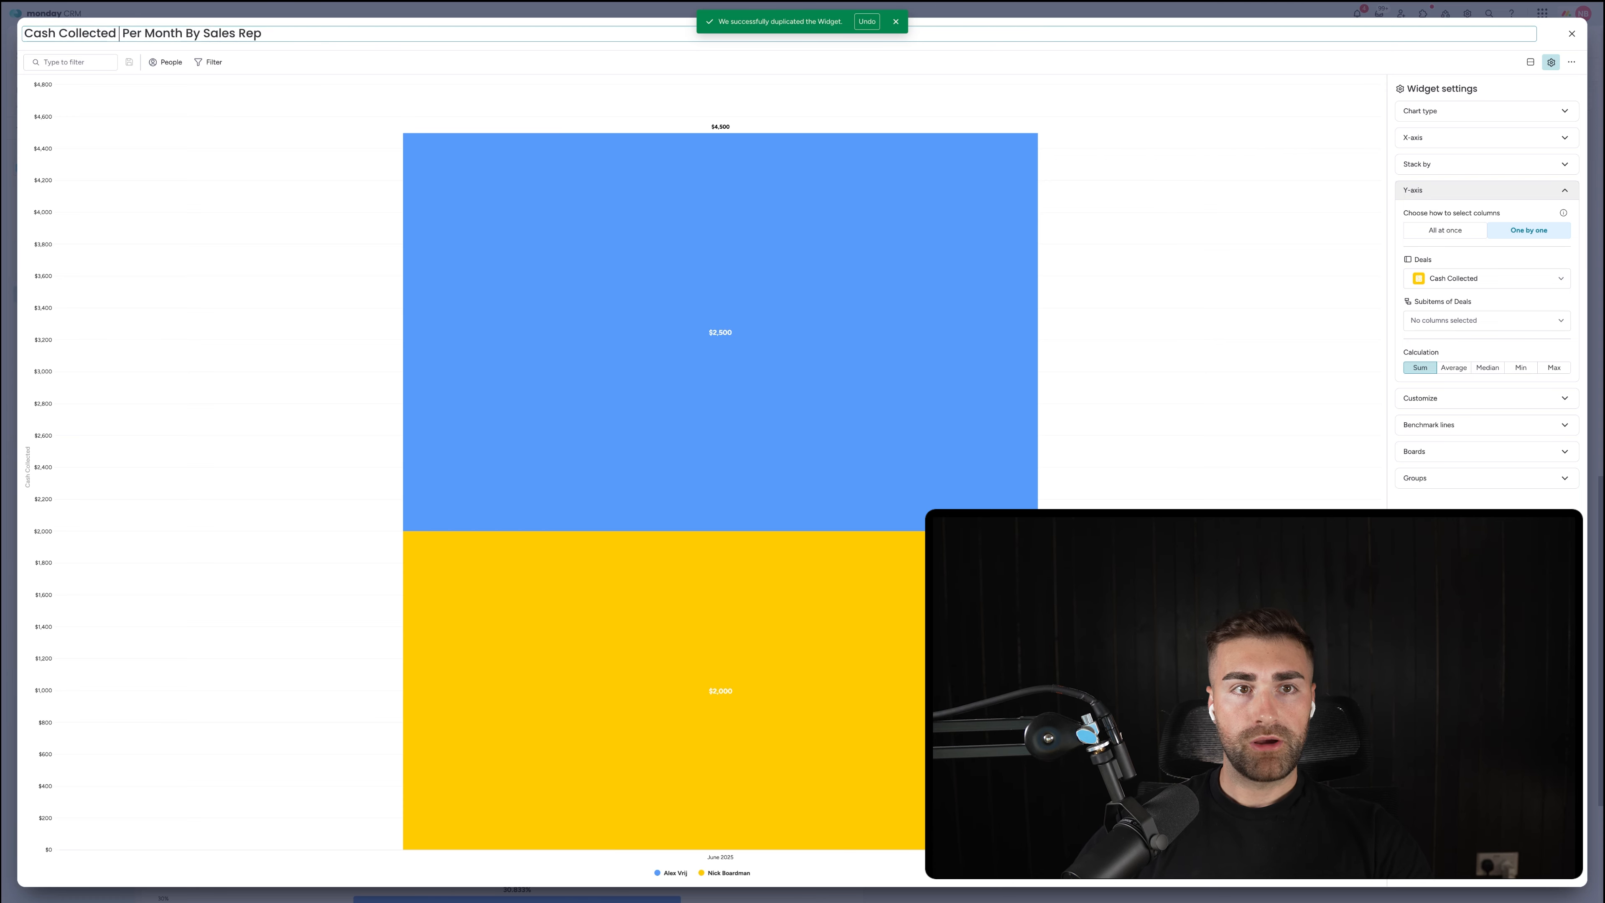
key("Return")
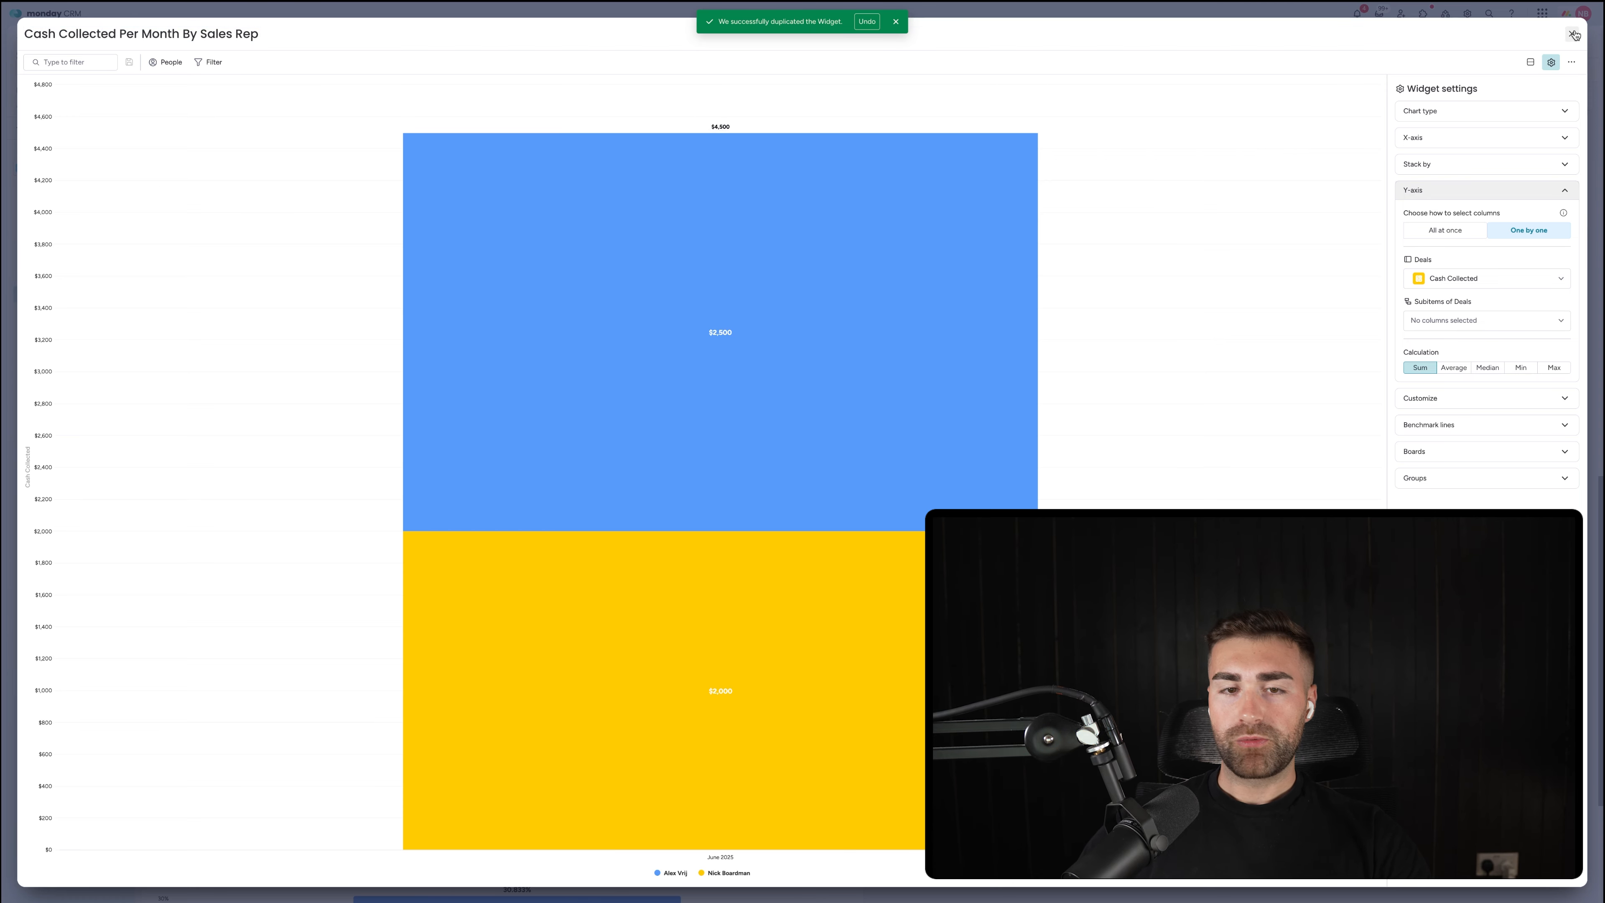
Step: Return to the Sales Dashboard and compare the revenue generated and cash collected charts by sales rep
left_click(1573, 35)
scroll(485, 237, "up", 2)
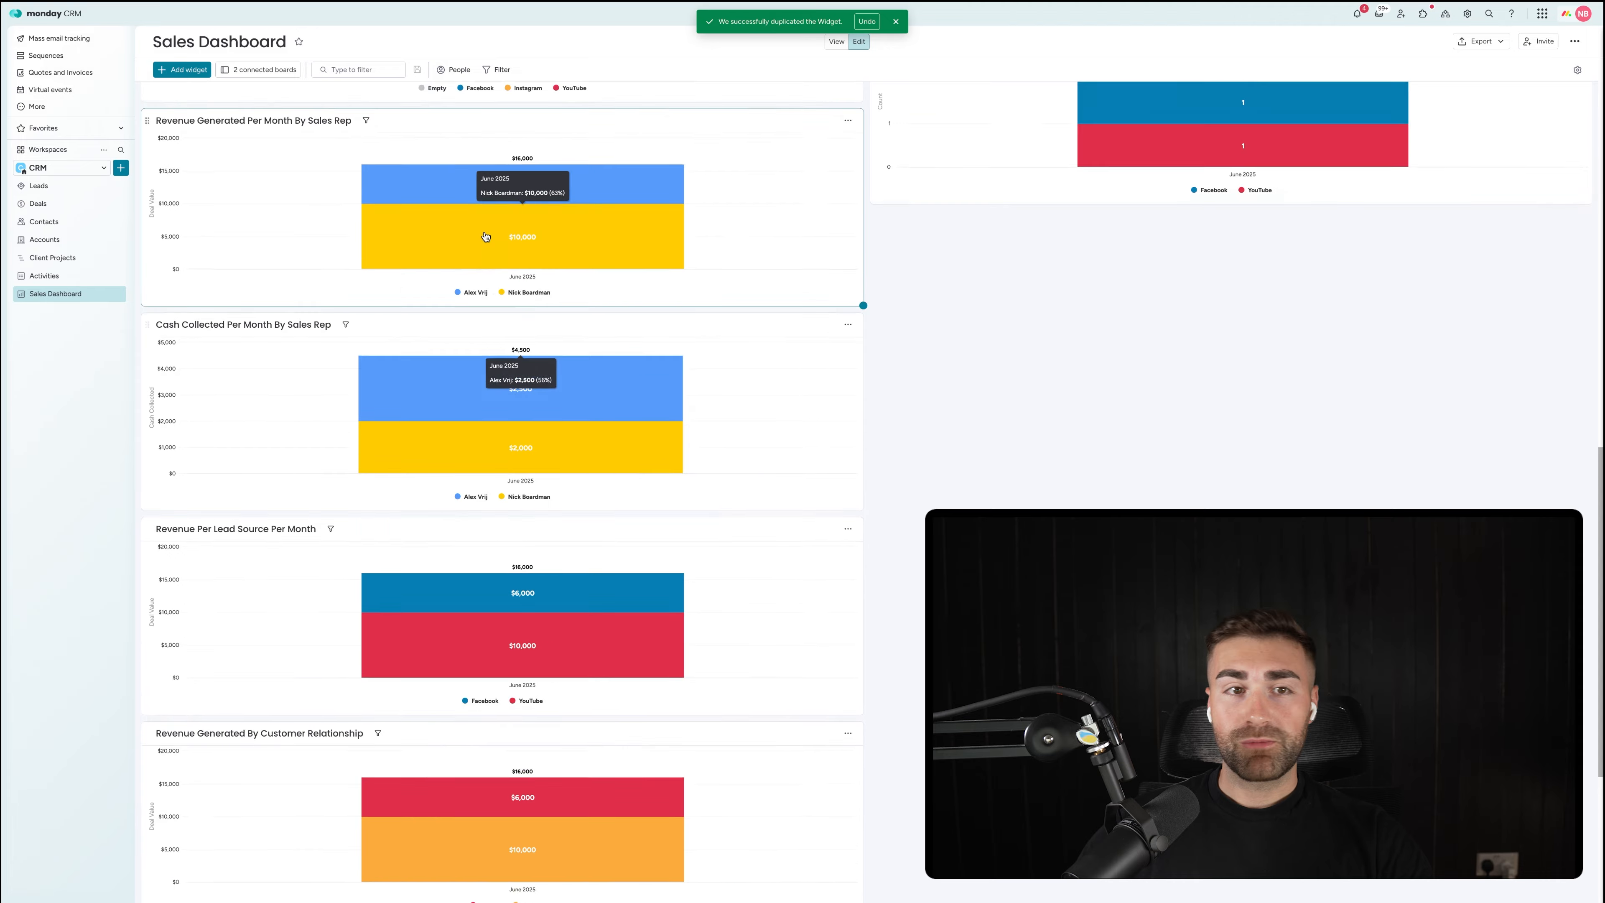
scroll(485, 237, "up", 1)
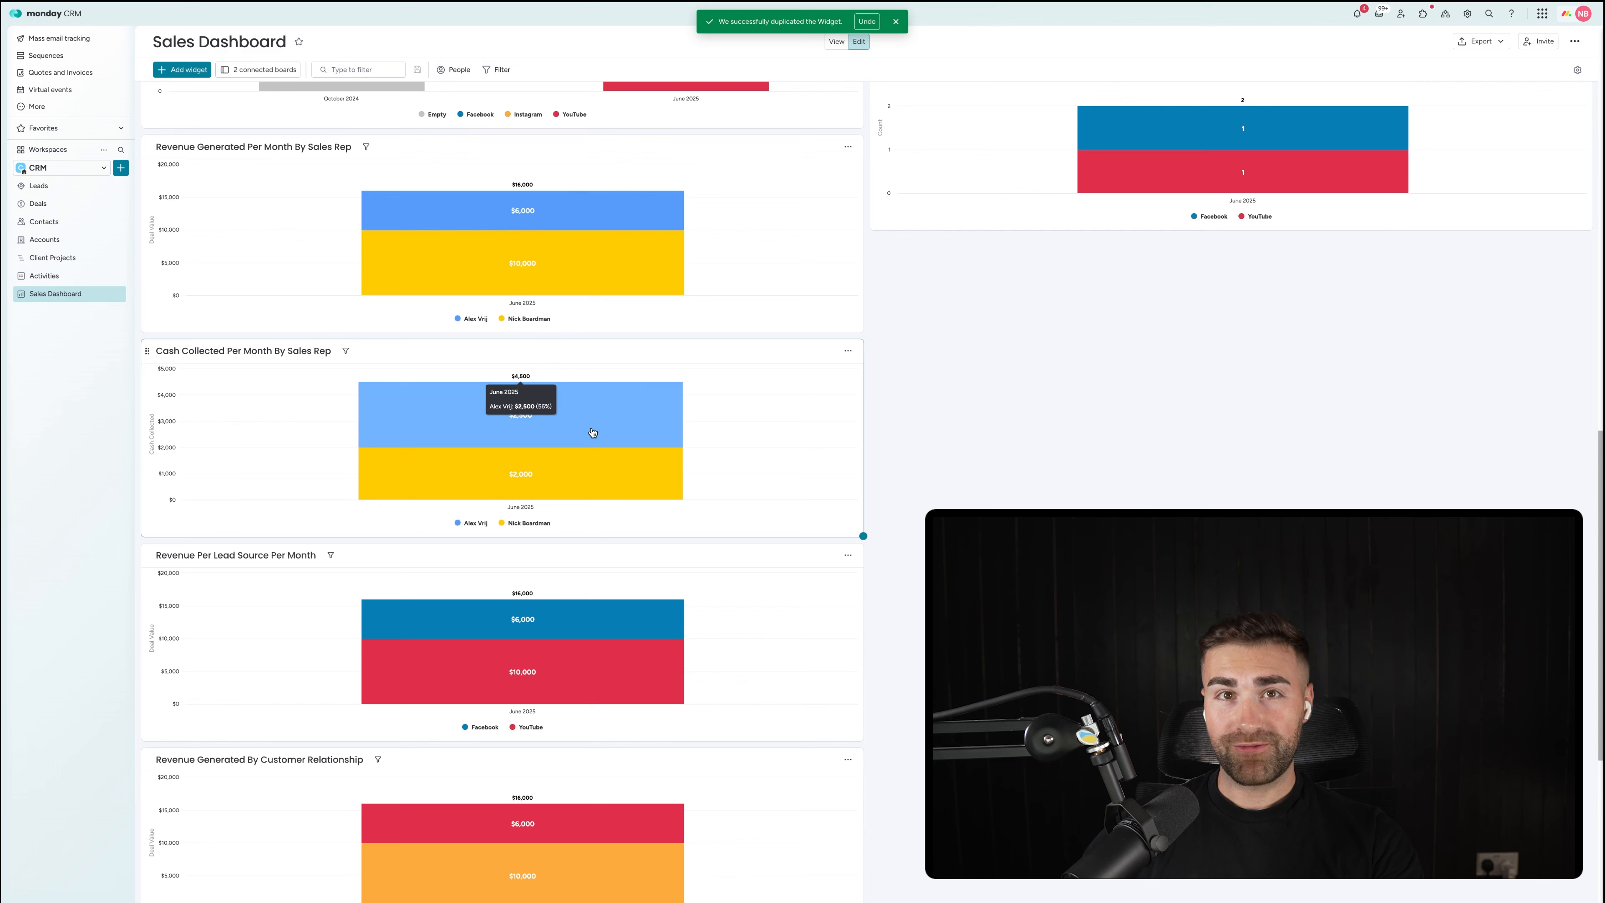
scroll(593, 433, "up", 1)
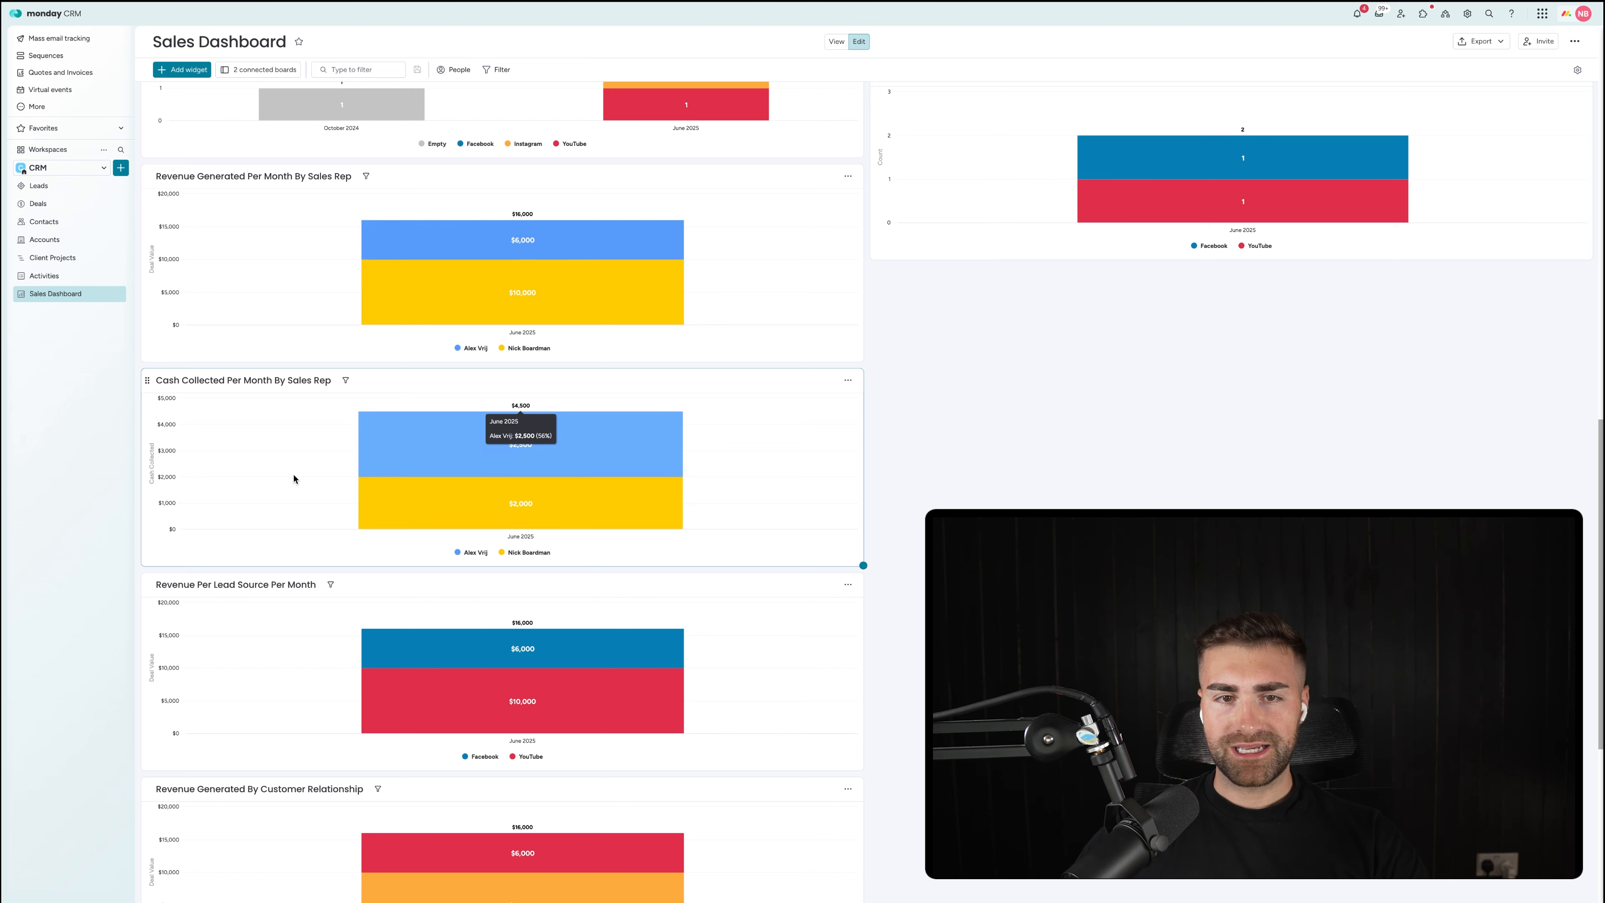
Step: Add a new chart widget to the Sales Dashboard and locate it below the Deals Won Per Month By Source chart
scroll(294, 478, "up", 15)
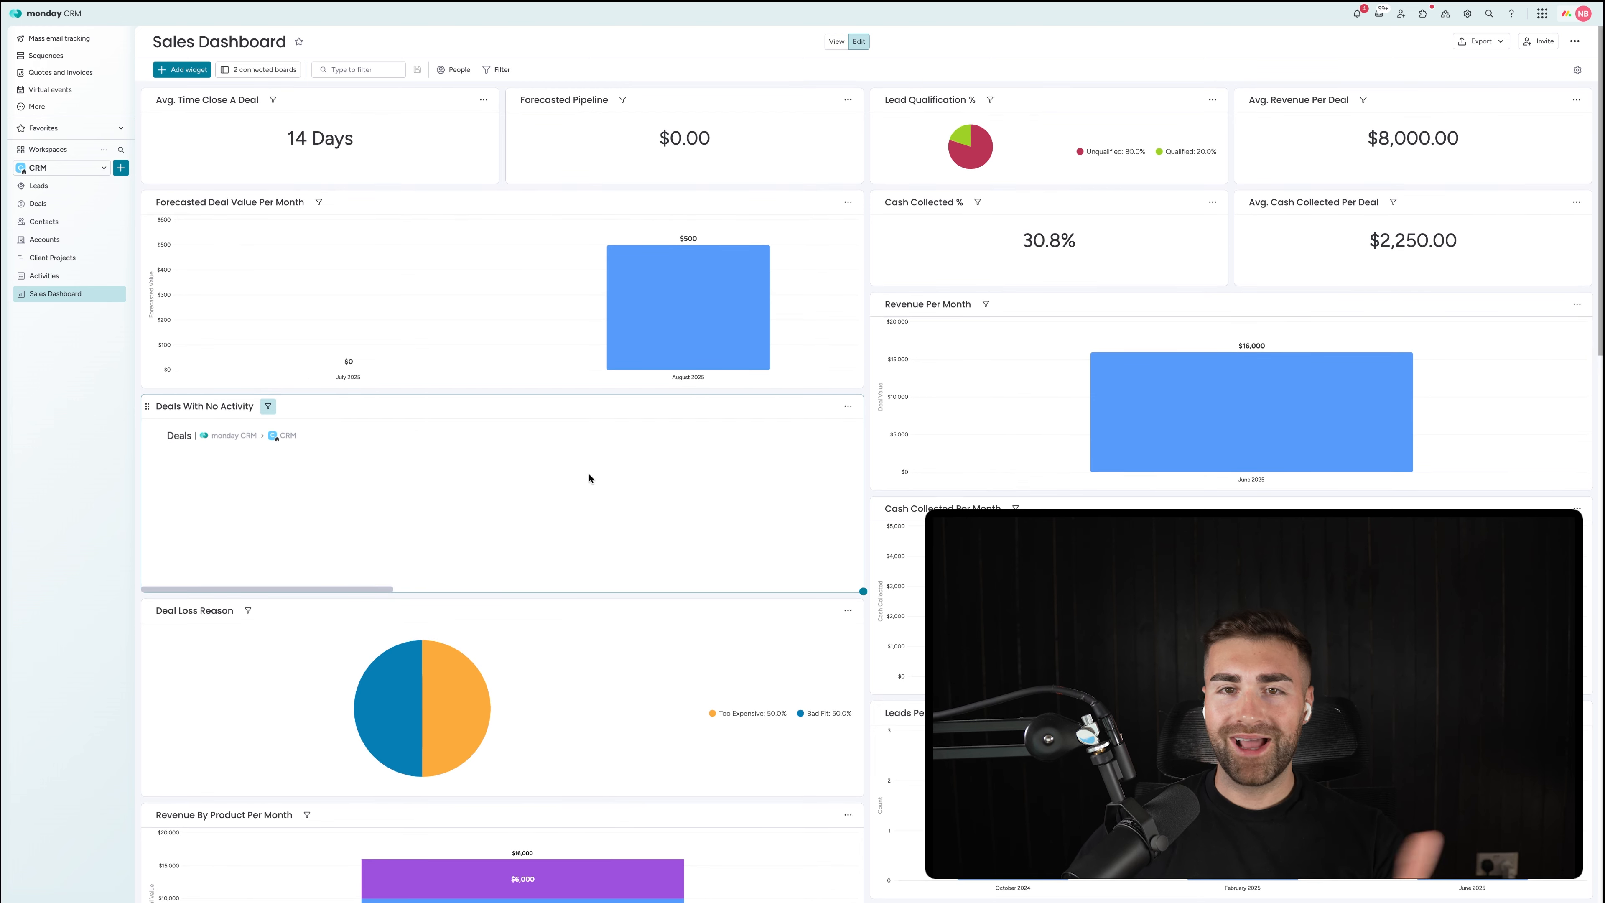
left_click(182, 69)
left_click(1128, 410)
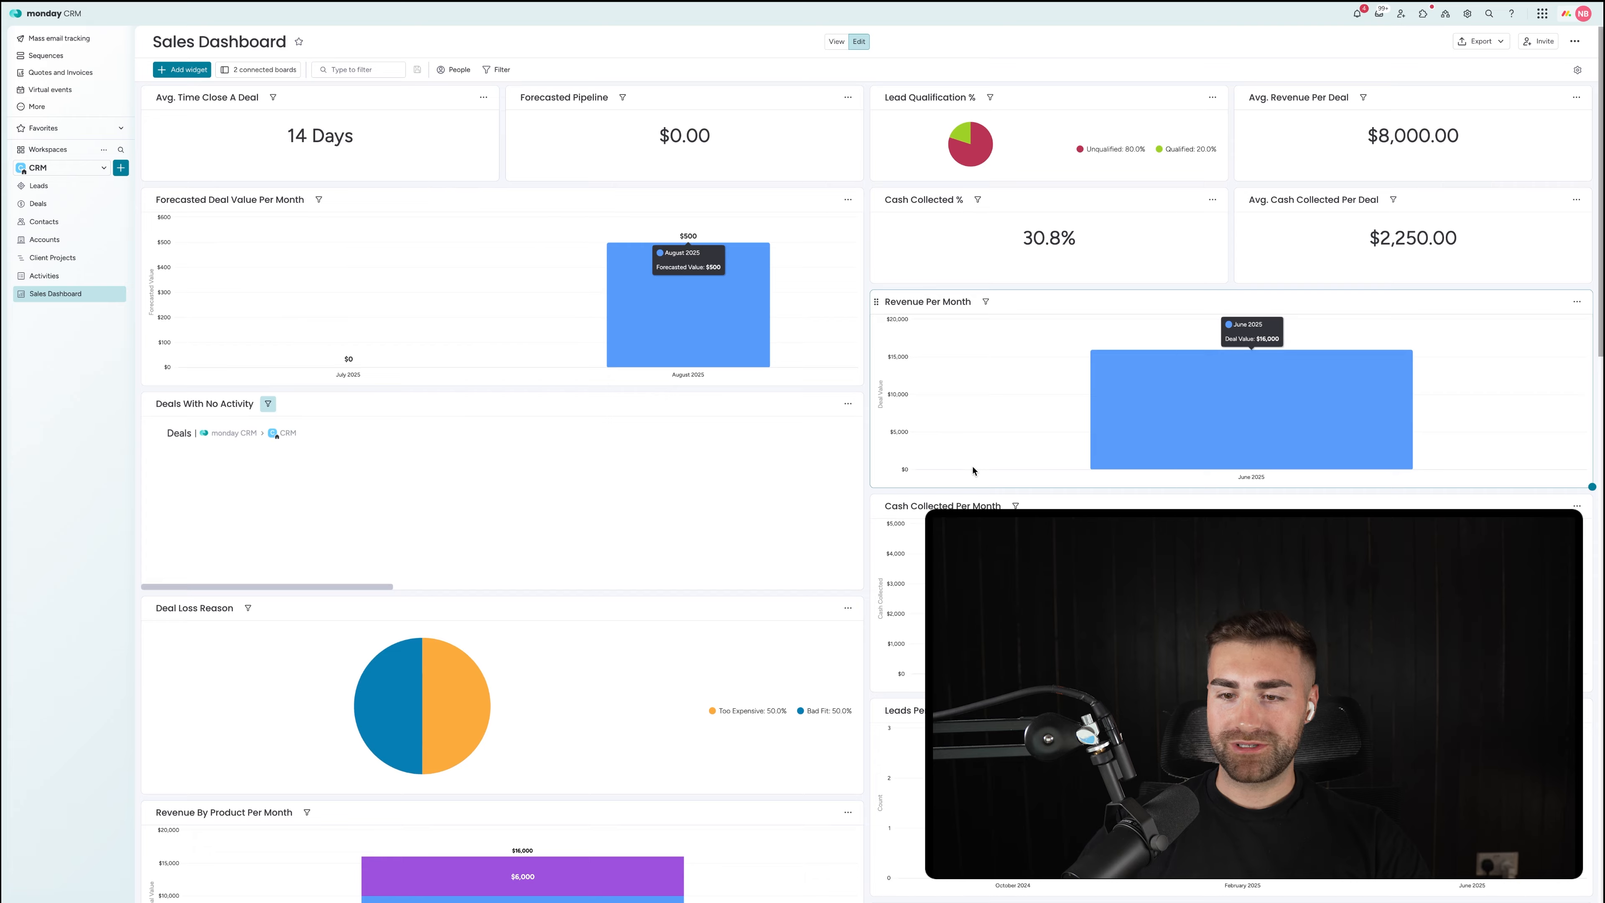
scroll(972, 471, "down", 19)
scroll(949, 423, "up", 2)
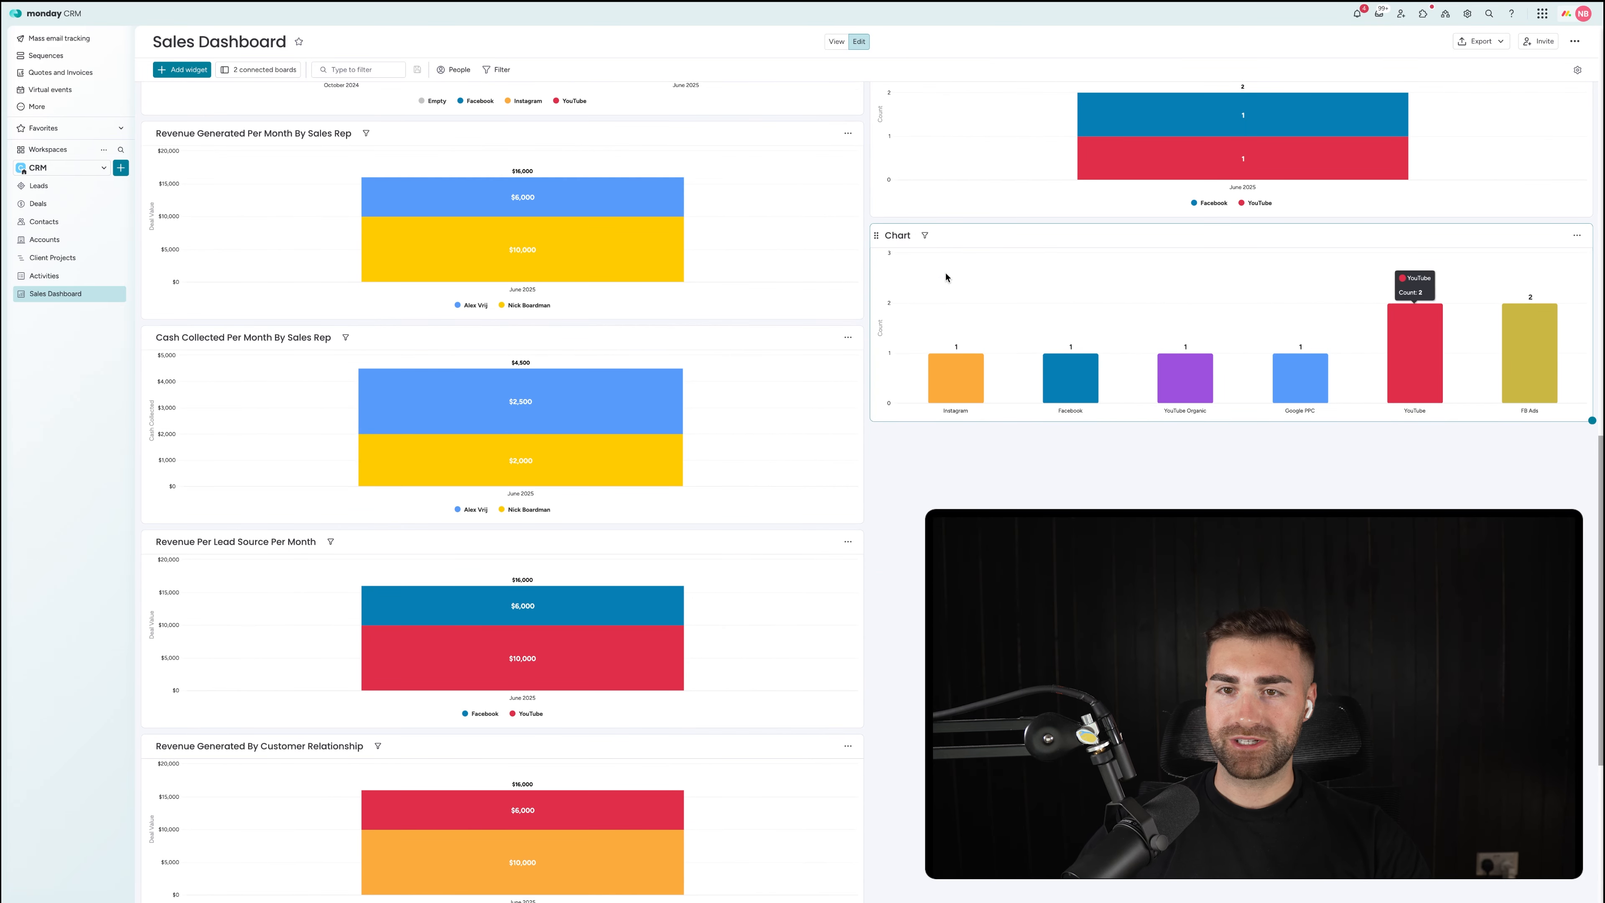
Step: Rename the new chart widget as Won Vs. Lost %
left_click(900, 238)
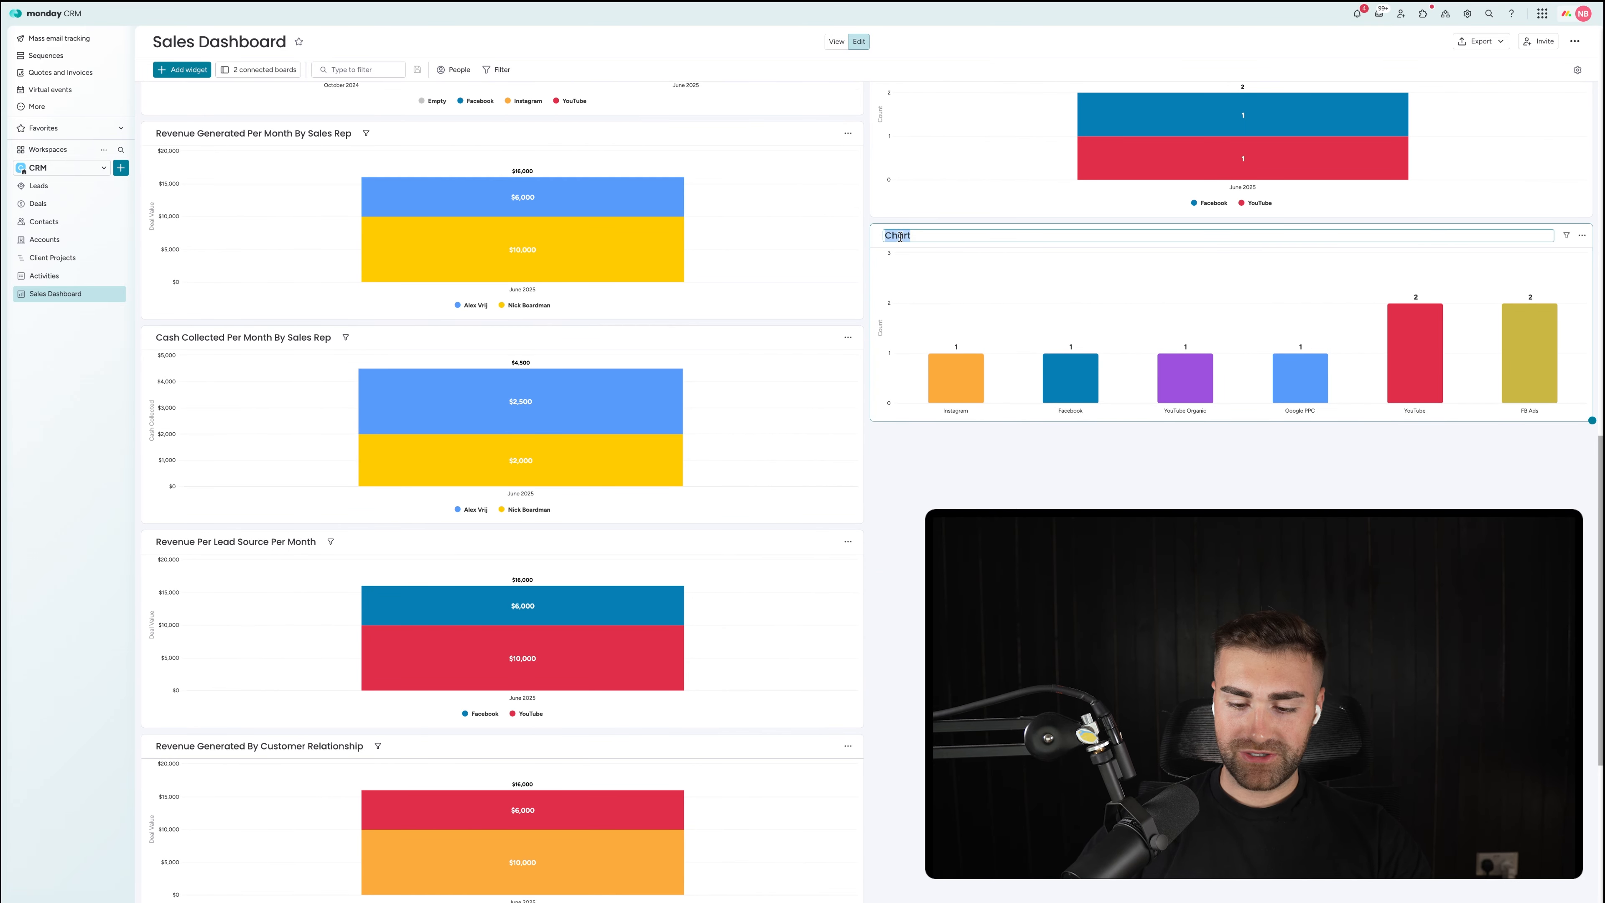
type("Won Vs.")
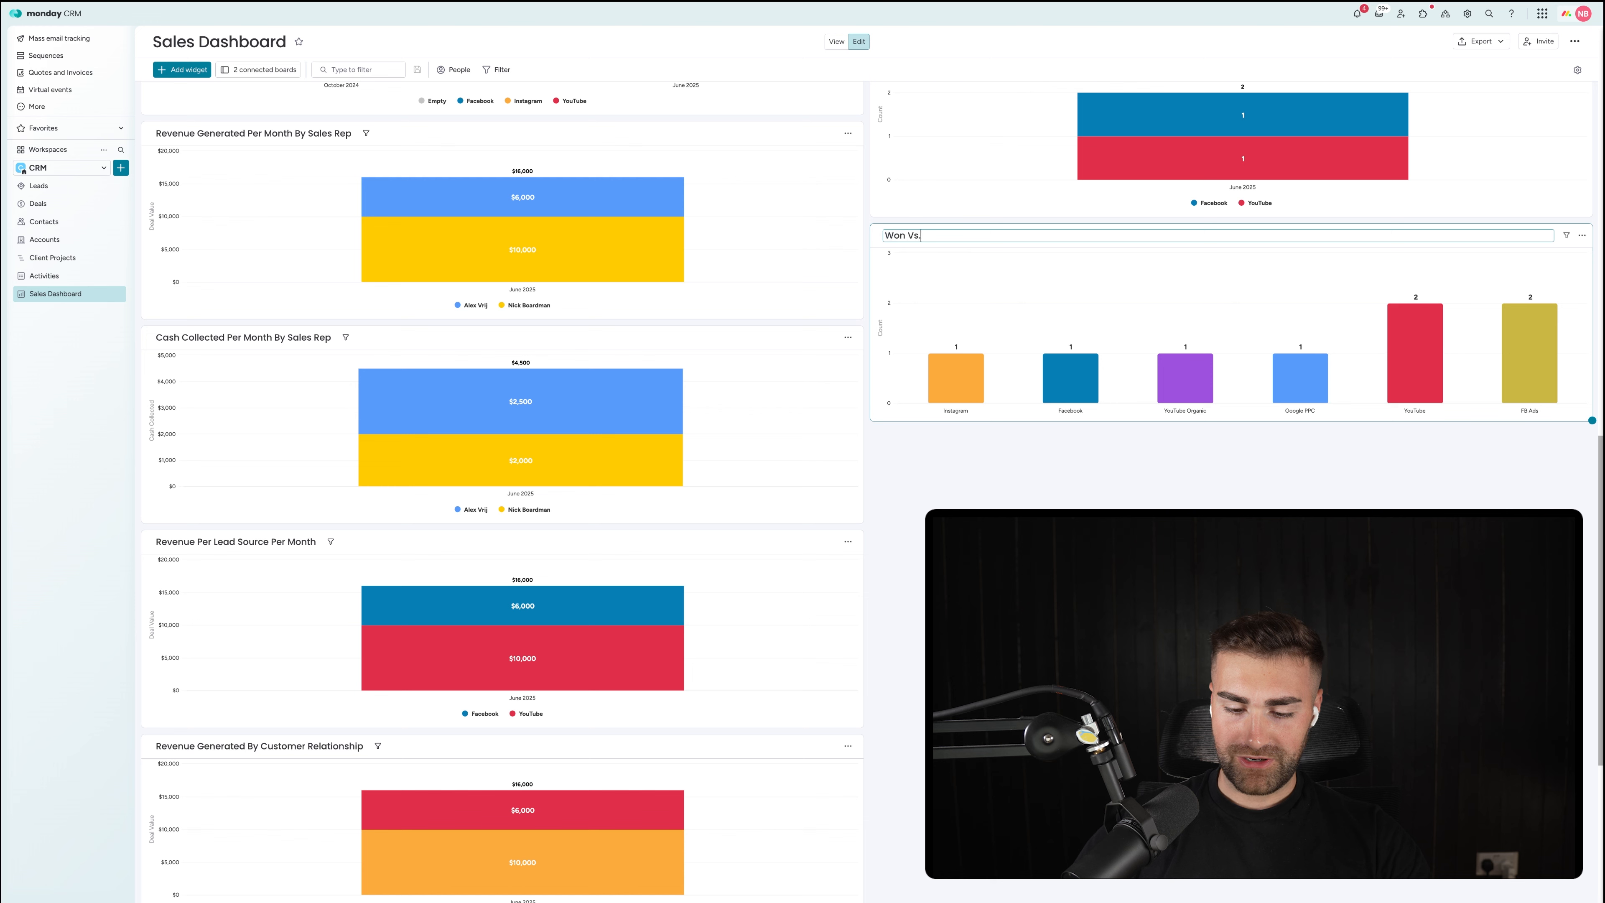
type(" Lost %")
key("Return")
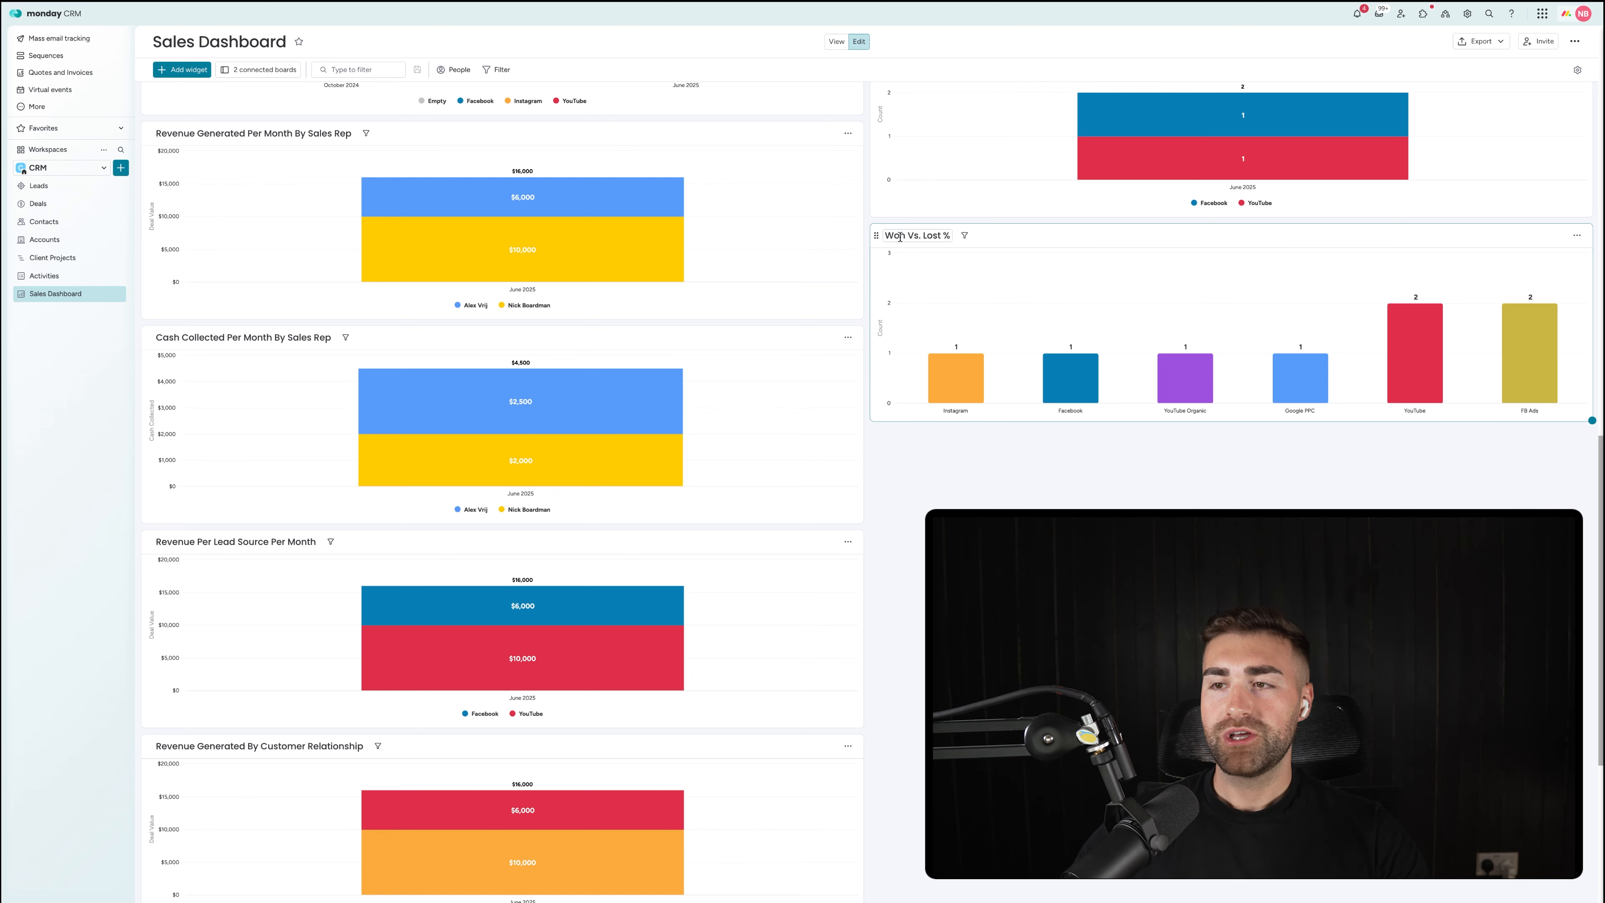
Step: Open the settings of the Won Vs. Lost % chart and limit its data source to the Deals board
left_click(1577, 235)
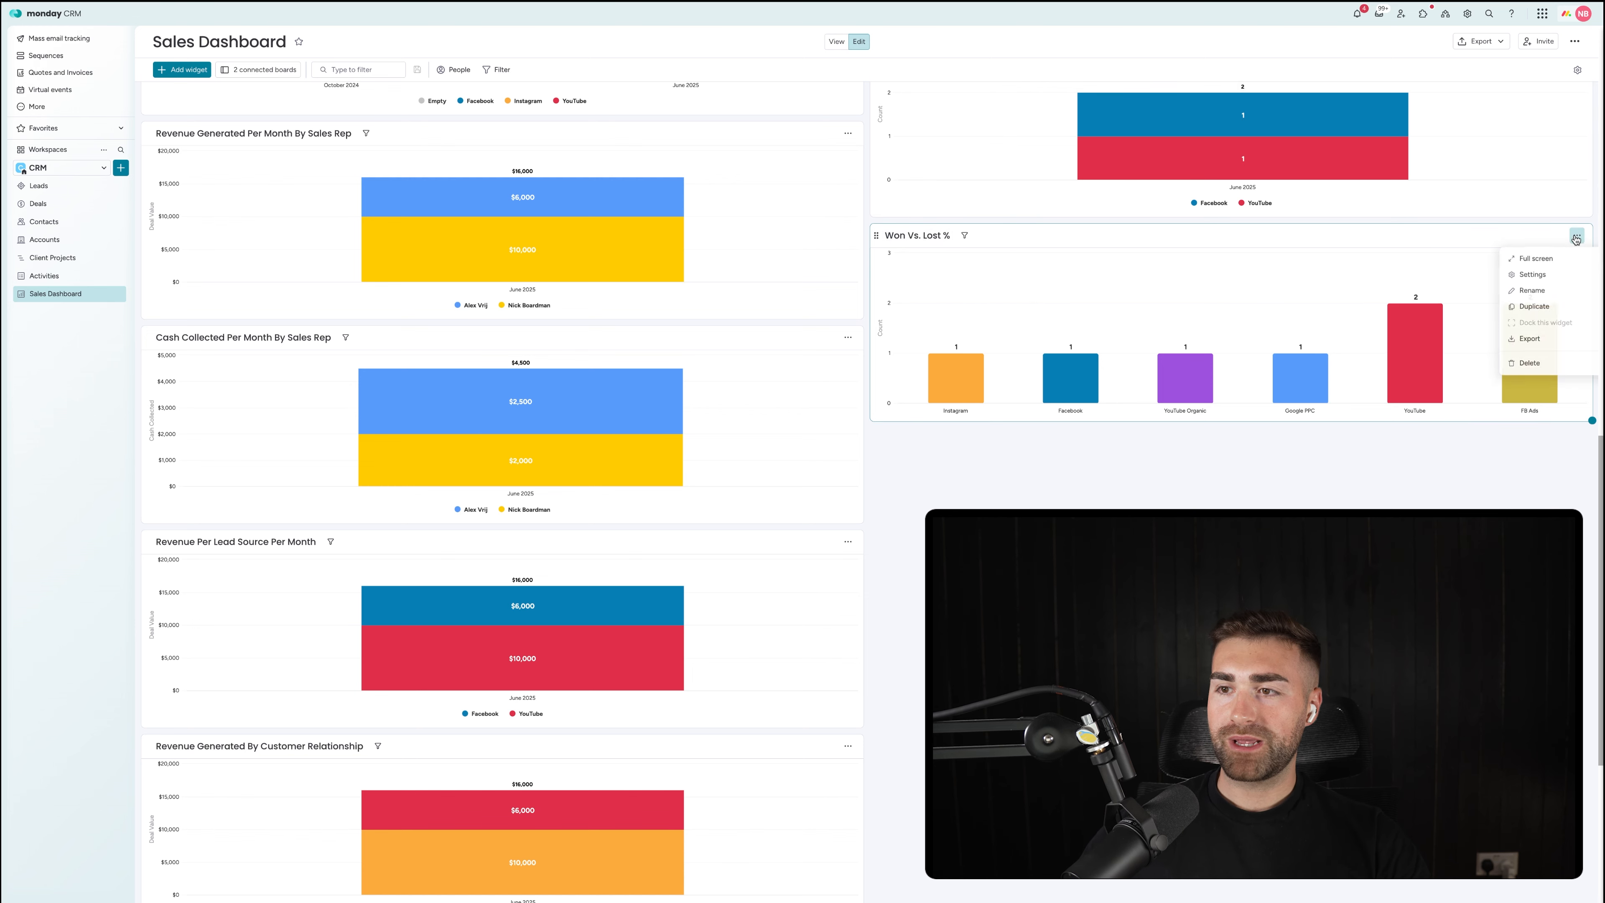
left_click(1558, 273)
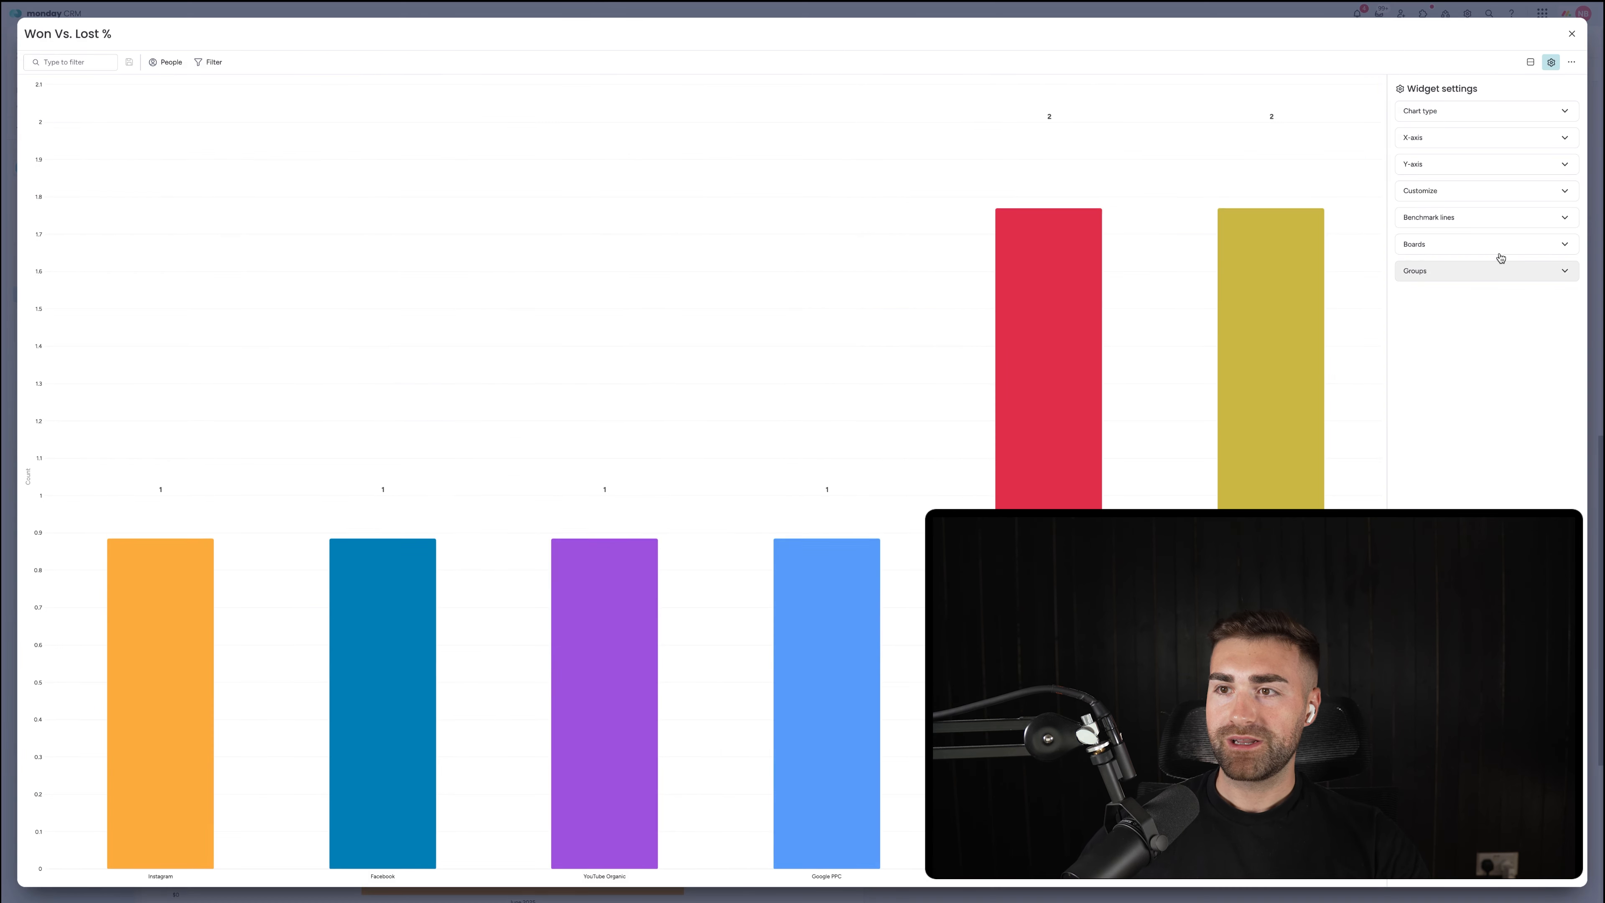
left_click(1422, 243)
left_click(1423, 345)
left_click(1422, 247)
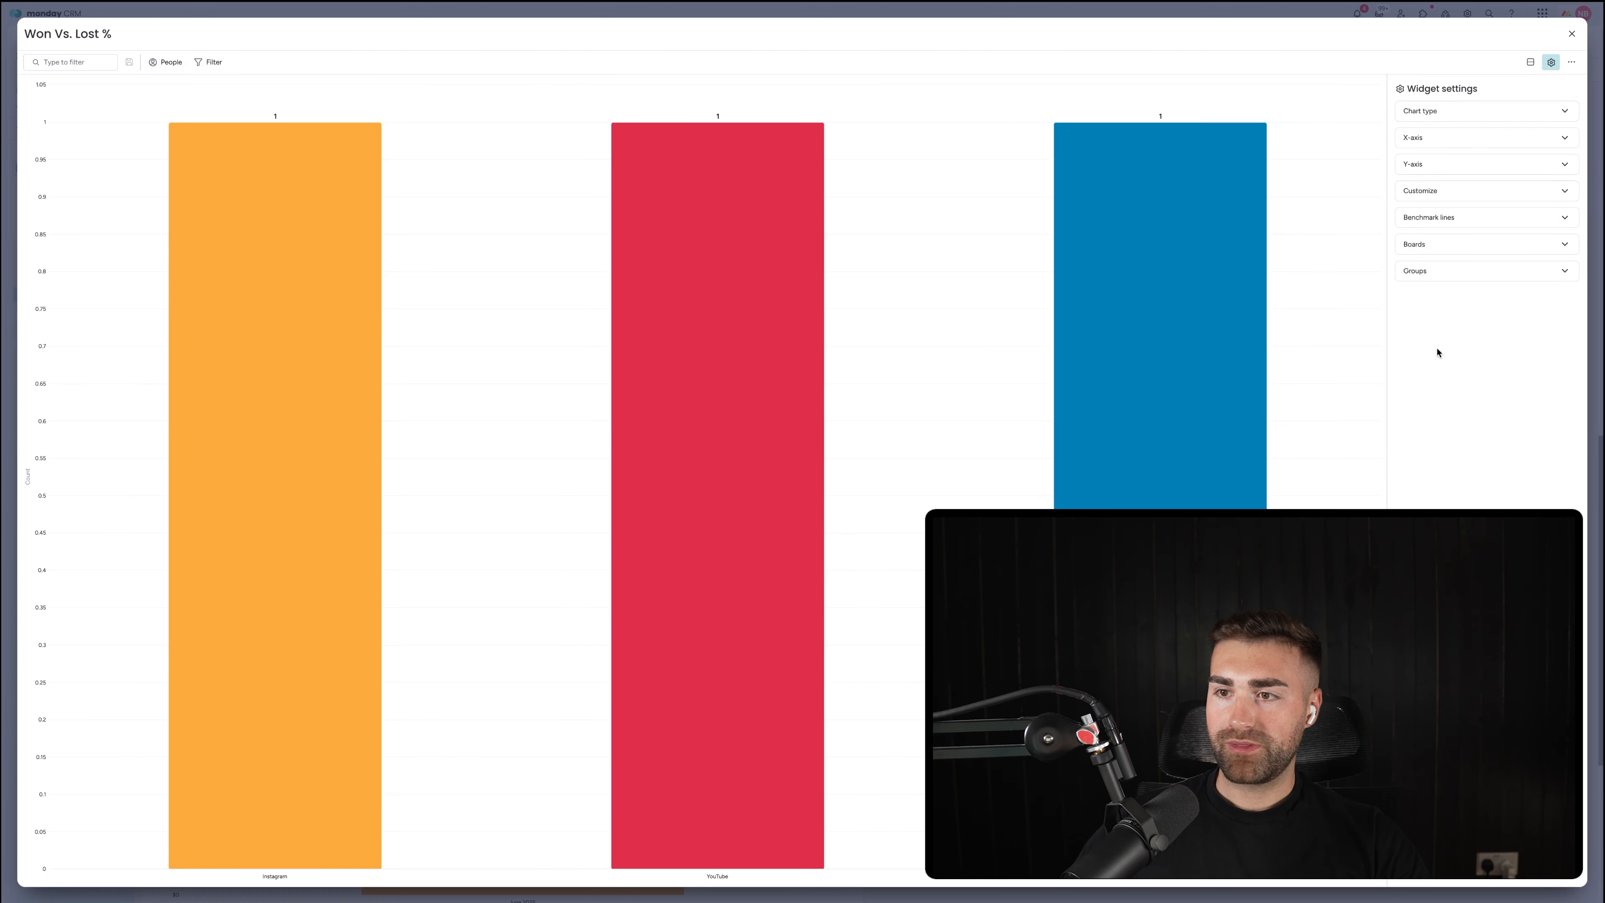
Step: Restrict the Won Vs. Lost % chart to the Closed Won and Closed Lost groups
left_click(1434, 270)
left_click(1436, 358)
left_click(1434, 341)
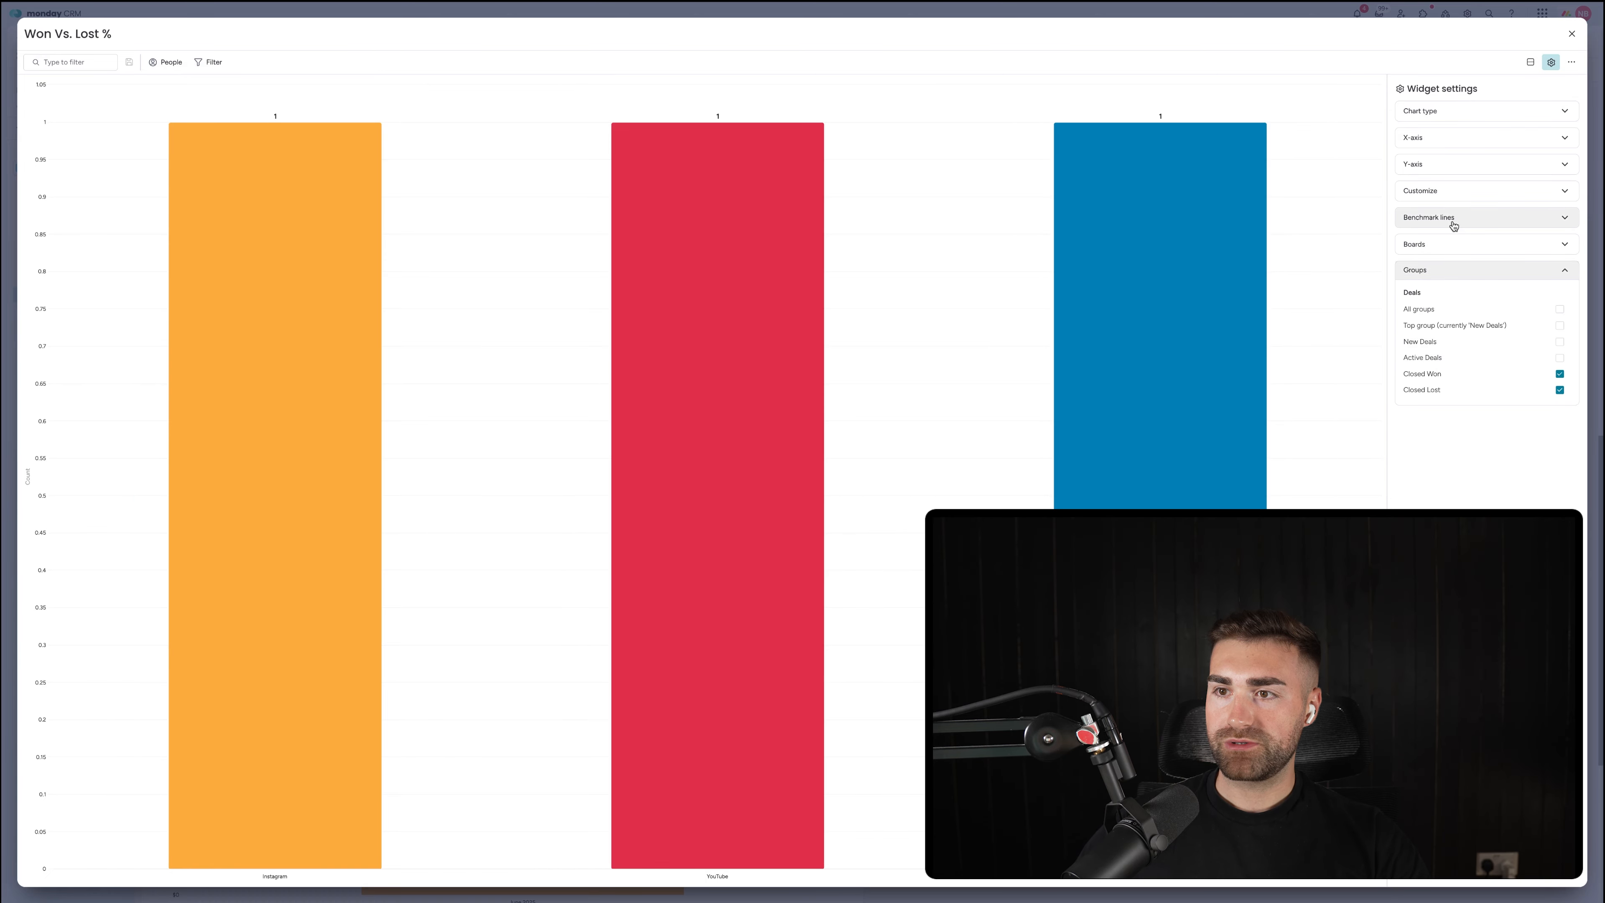
Step: Change the Won Vs. Lost % chart type to a pie chart
left_click(1434, 111)
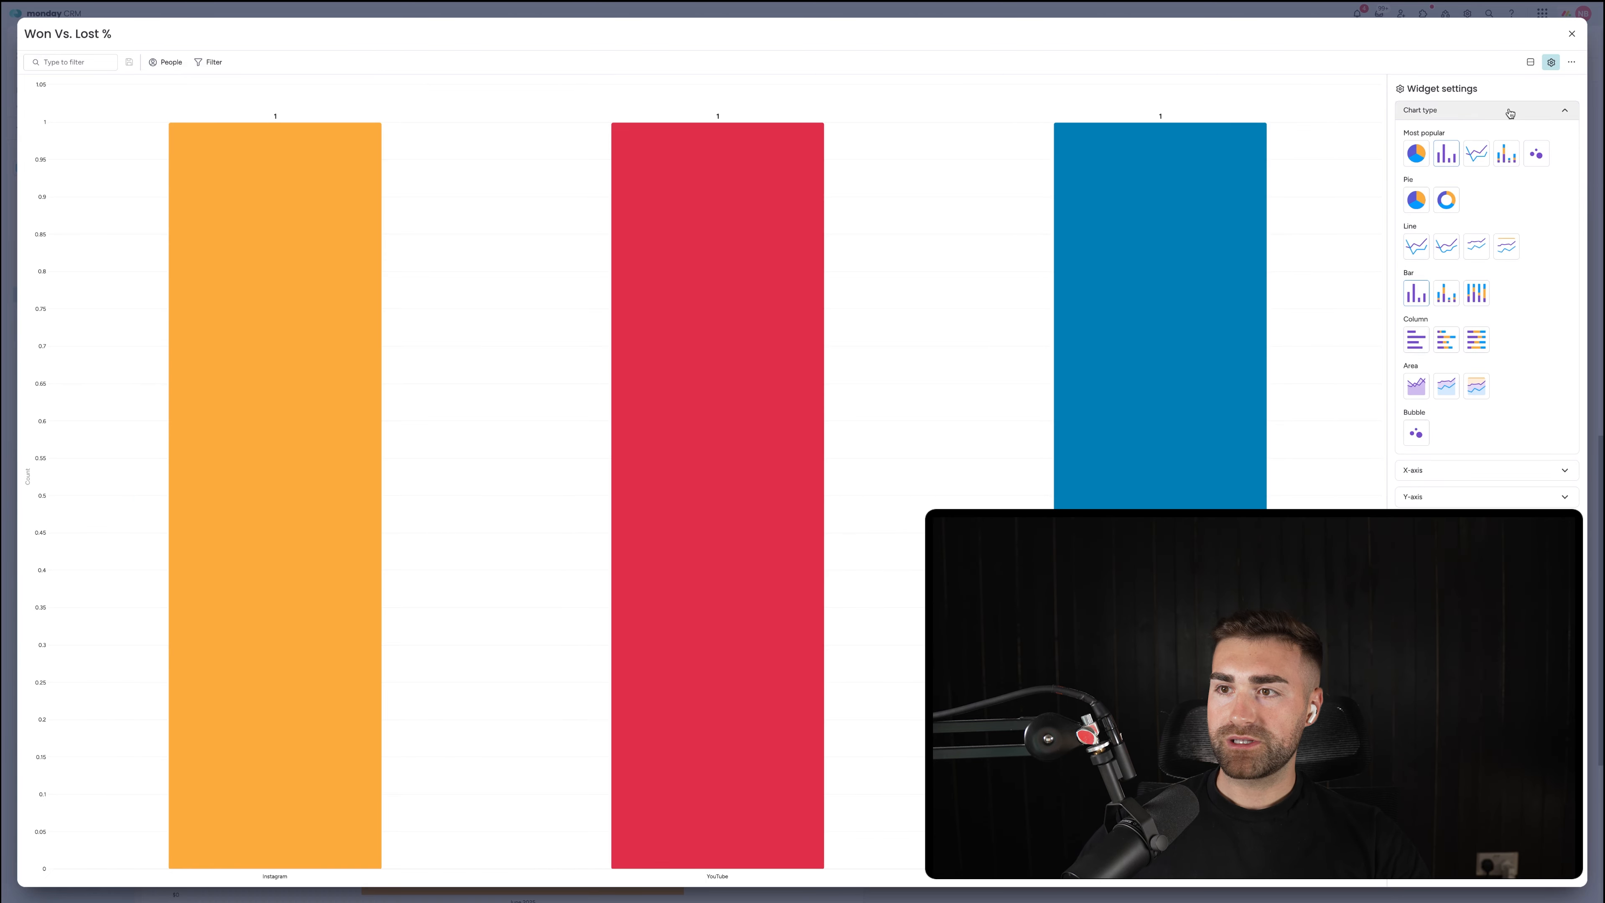
left_click(1422, 153)
left_click(1436, 115)
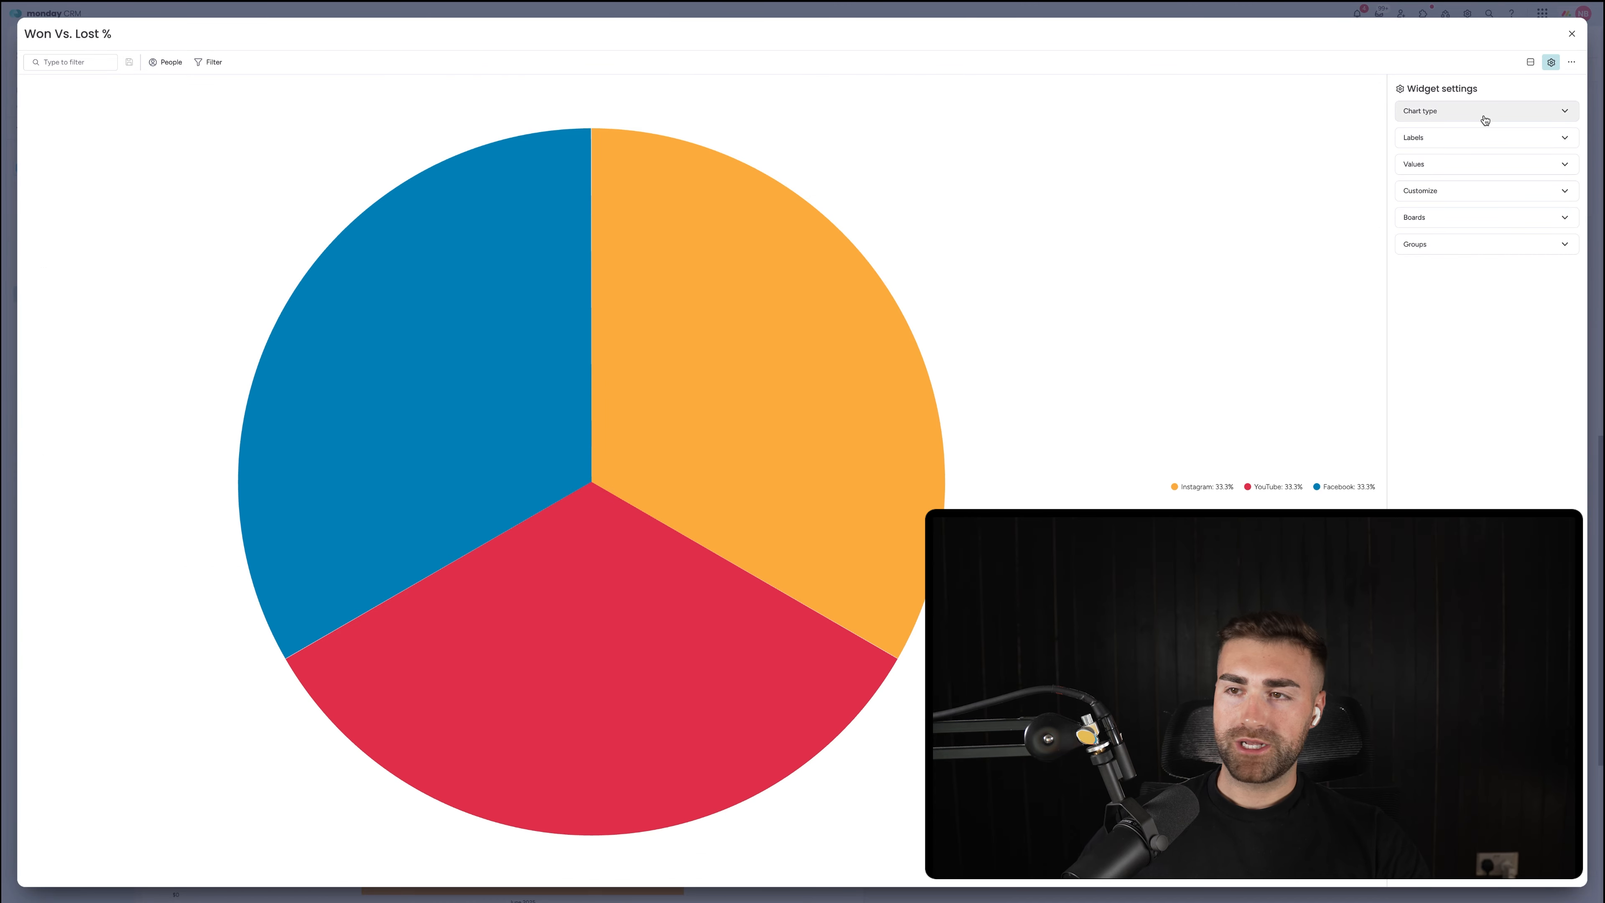
Step: Select the pie chart's label columns one by one, set the Deals label to Stage, and return to the dashboard
left_click(1470, 145)
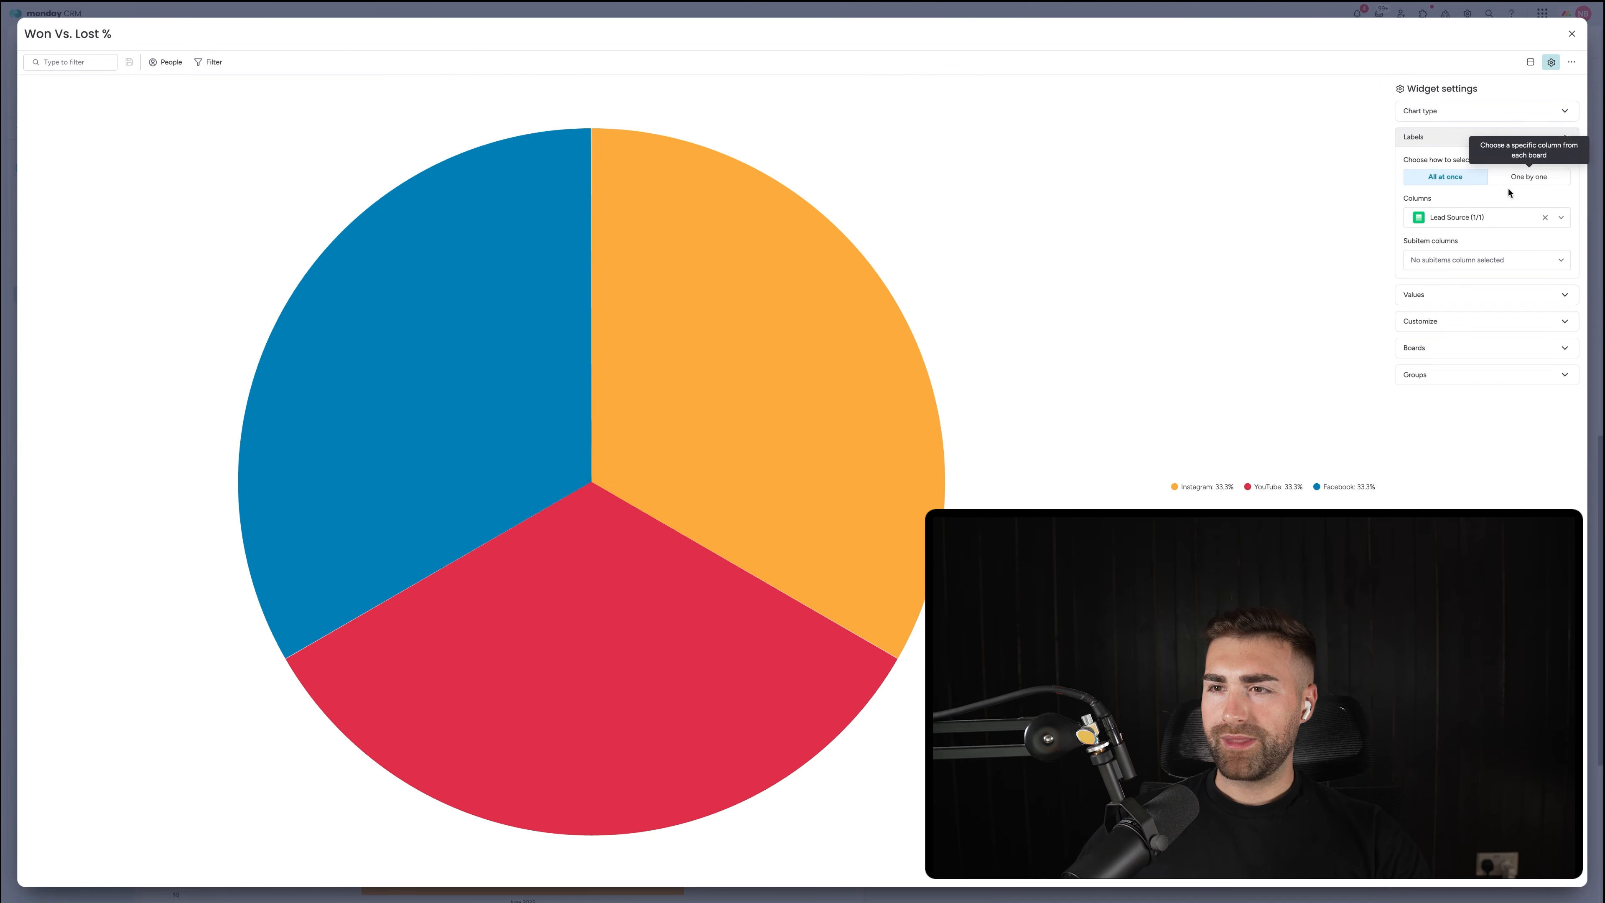
left_click(1495, 217)
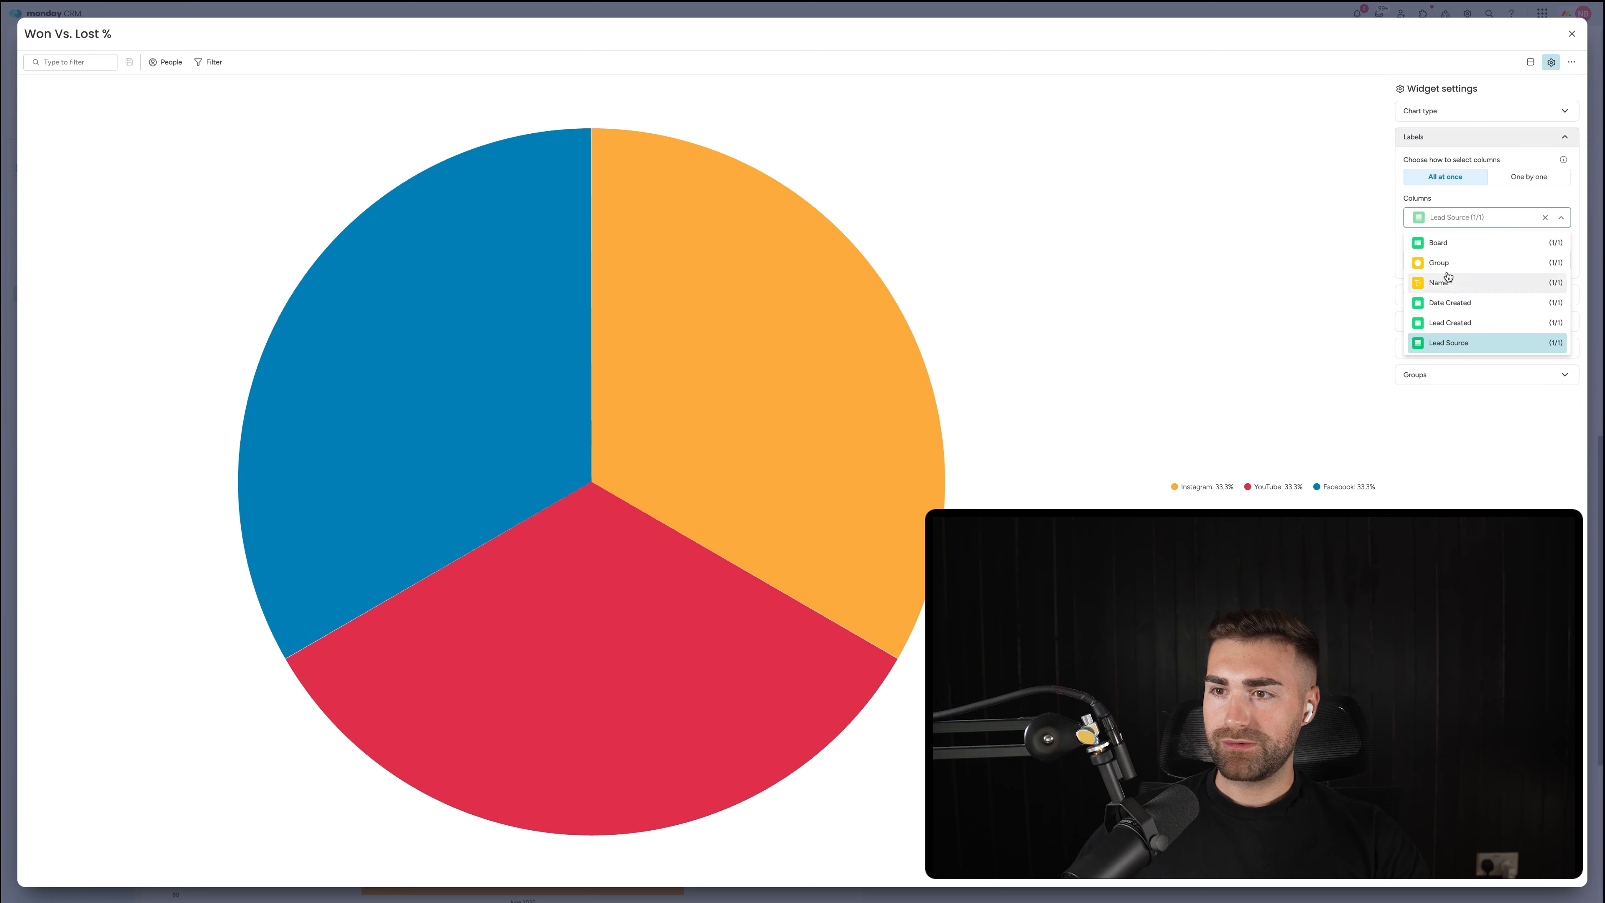
left_click(1528, 176)
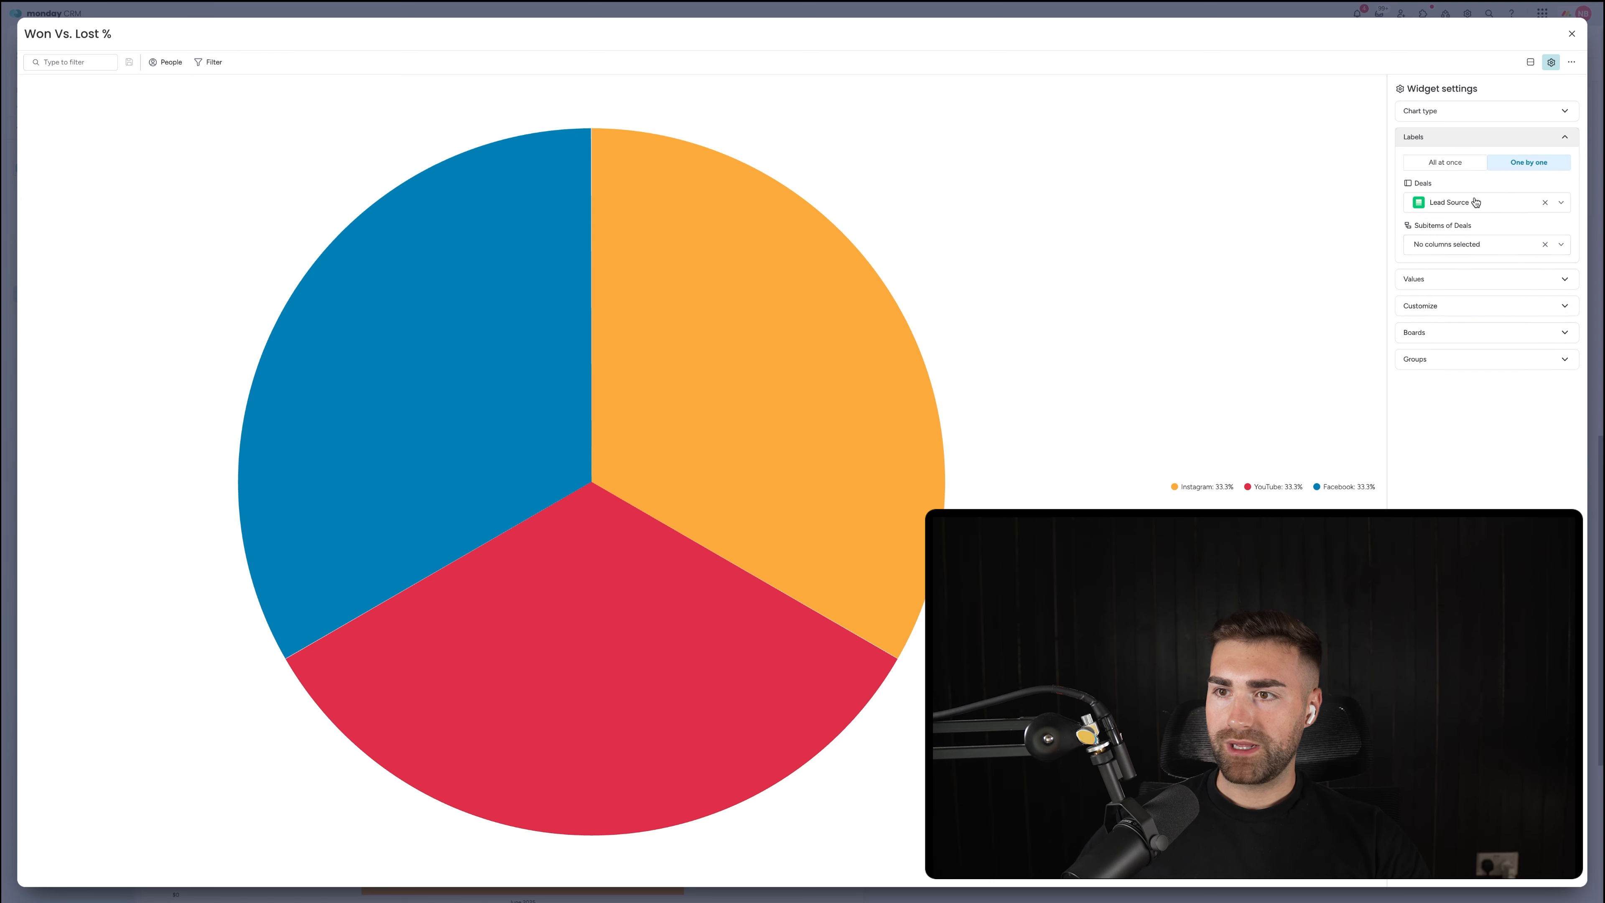
left_click(1475, 202)
left_click(1450, 229)
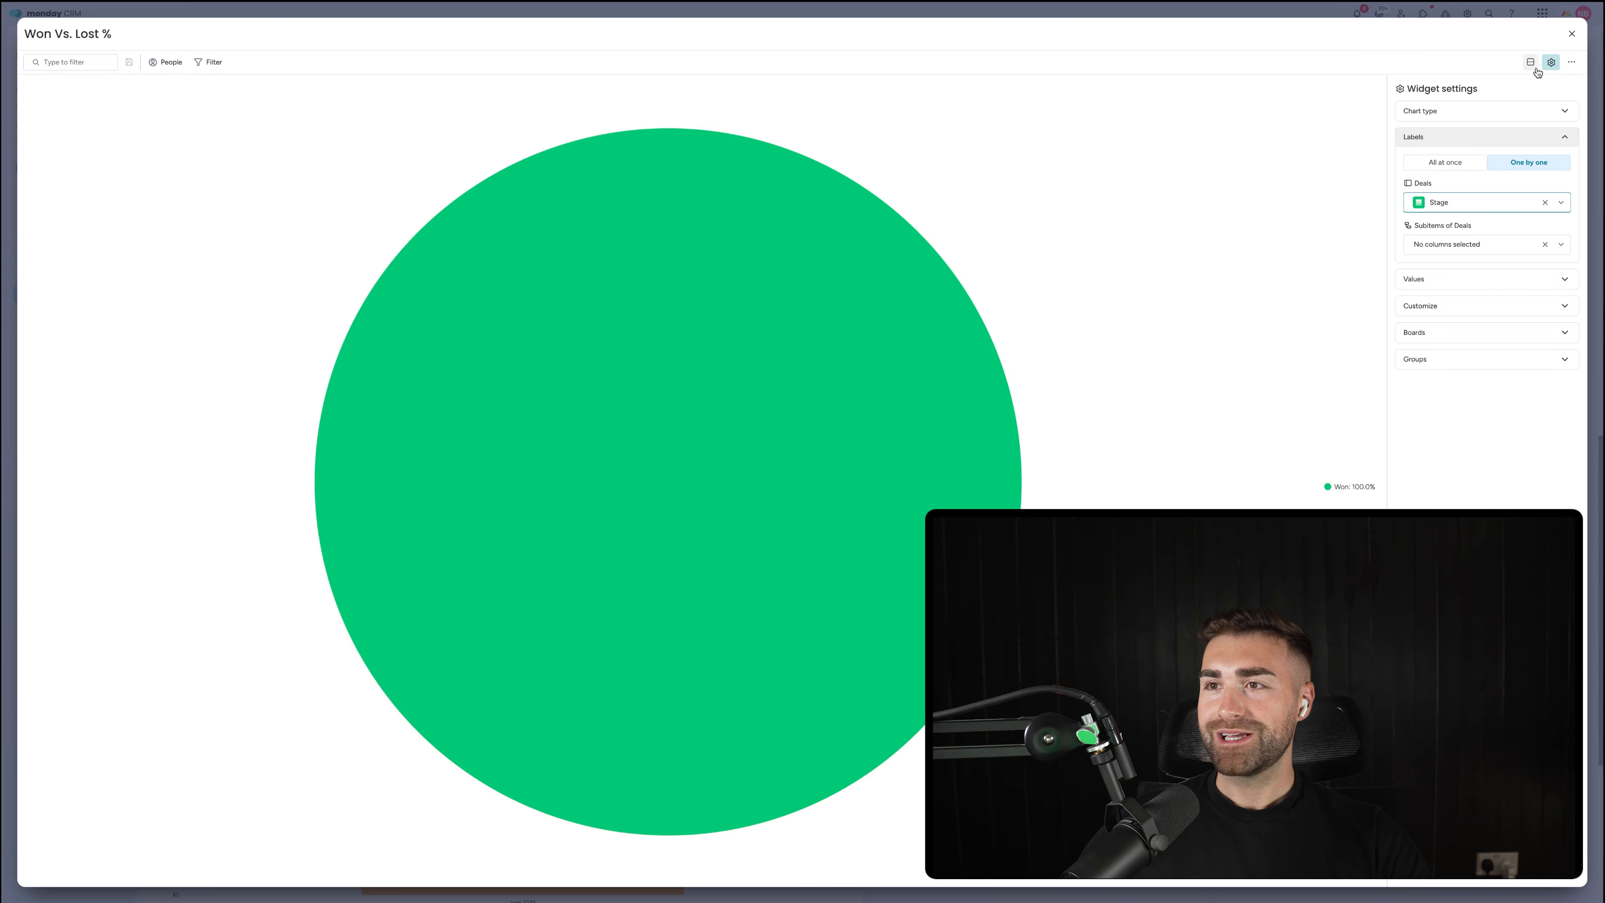
left_click(1571, 33)
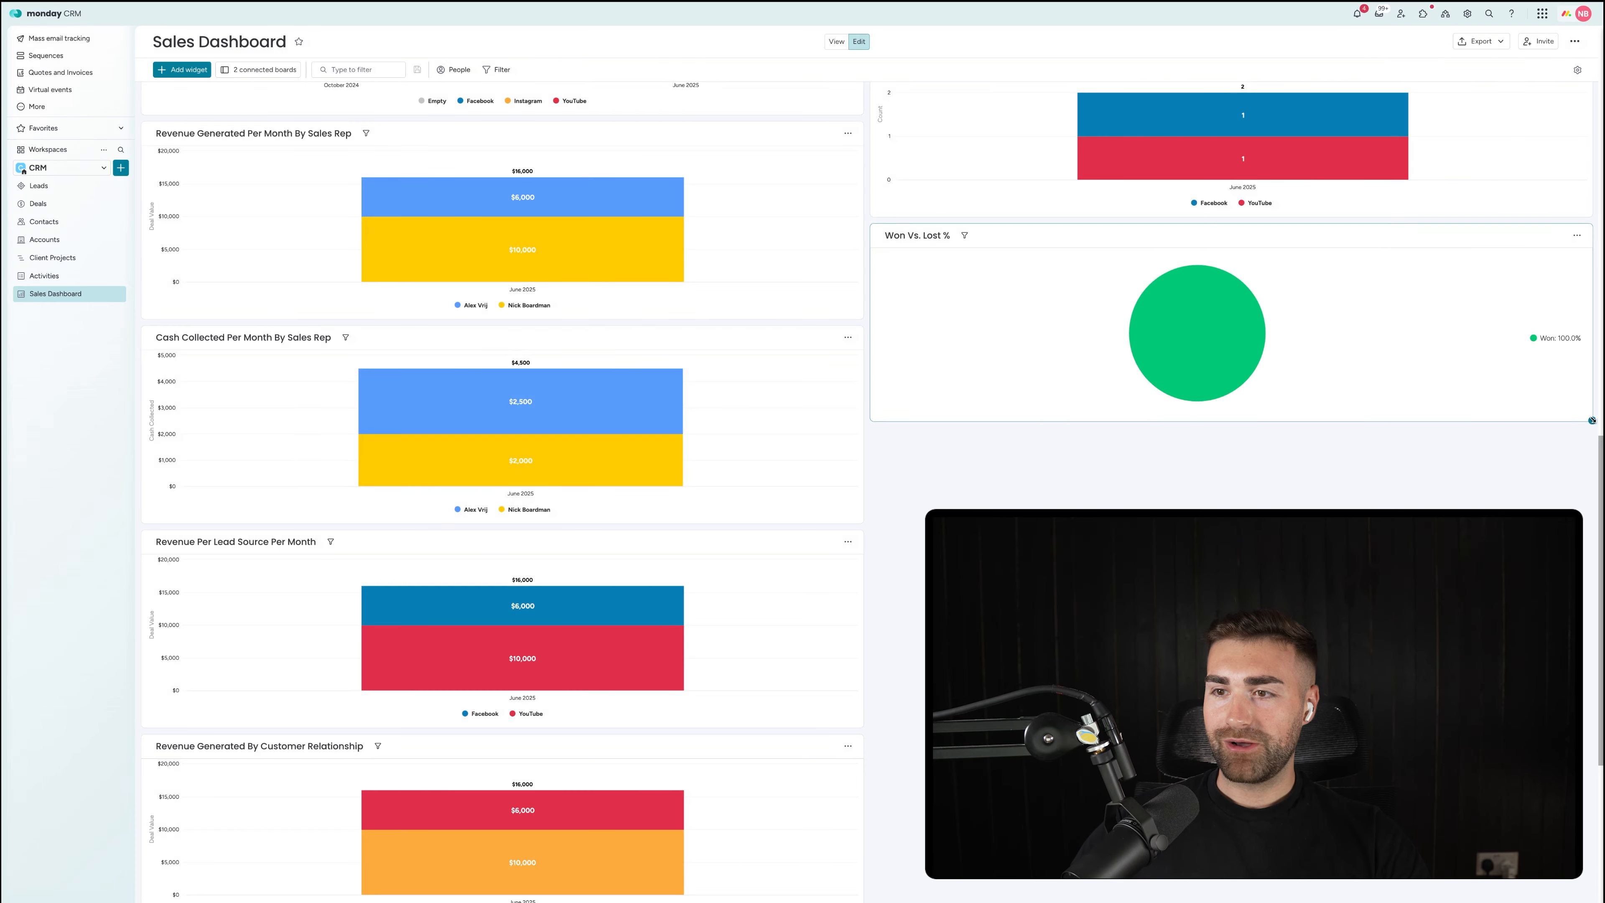
Step: Shrink the Won Vs. Lost % widget, place it directly below Cash Collected %, and match that widget's width
left_click_drag(1592, 419, 1167, 352)
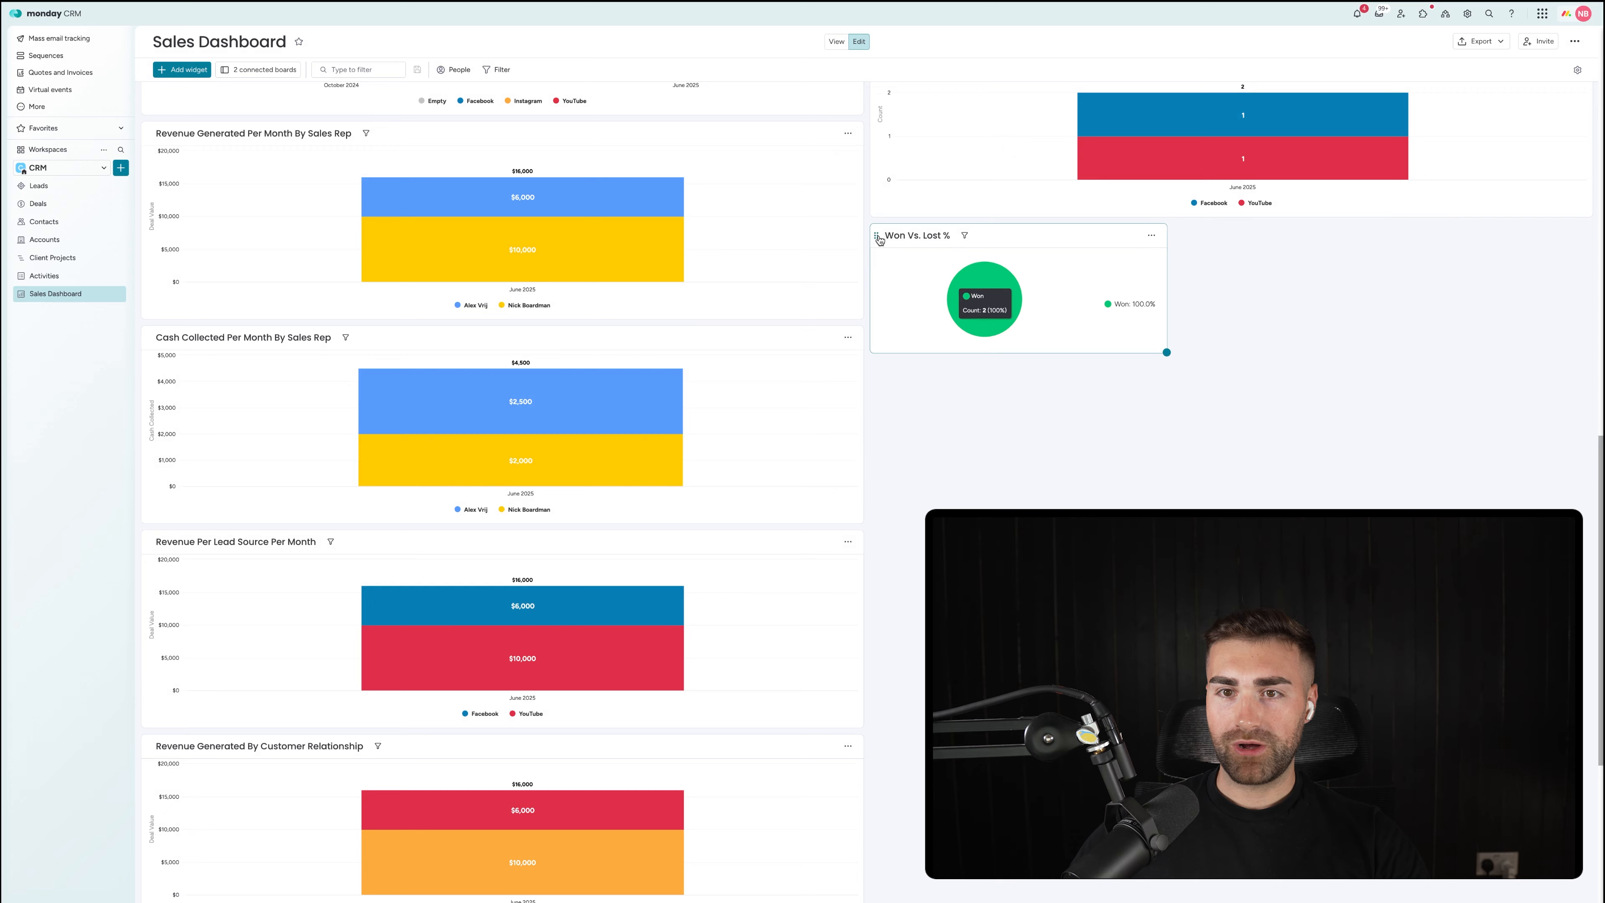
left_click_drag(878, 240, 888, 309)
left_click_drag(1167, 420, 1228, 422)
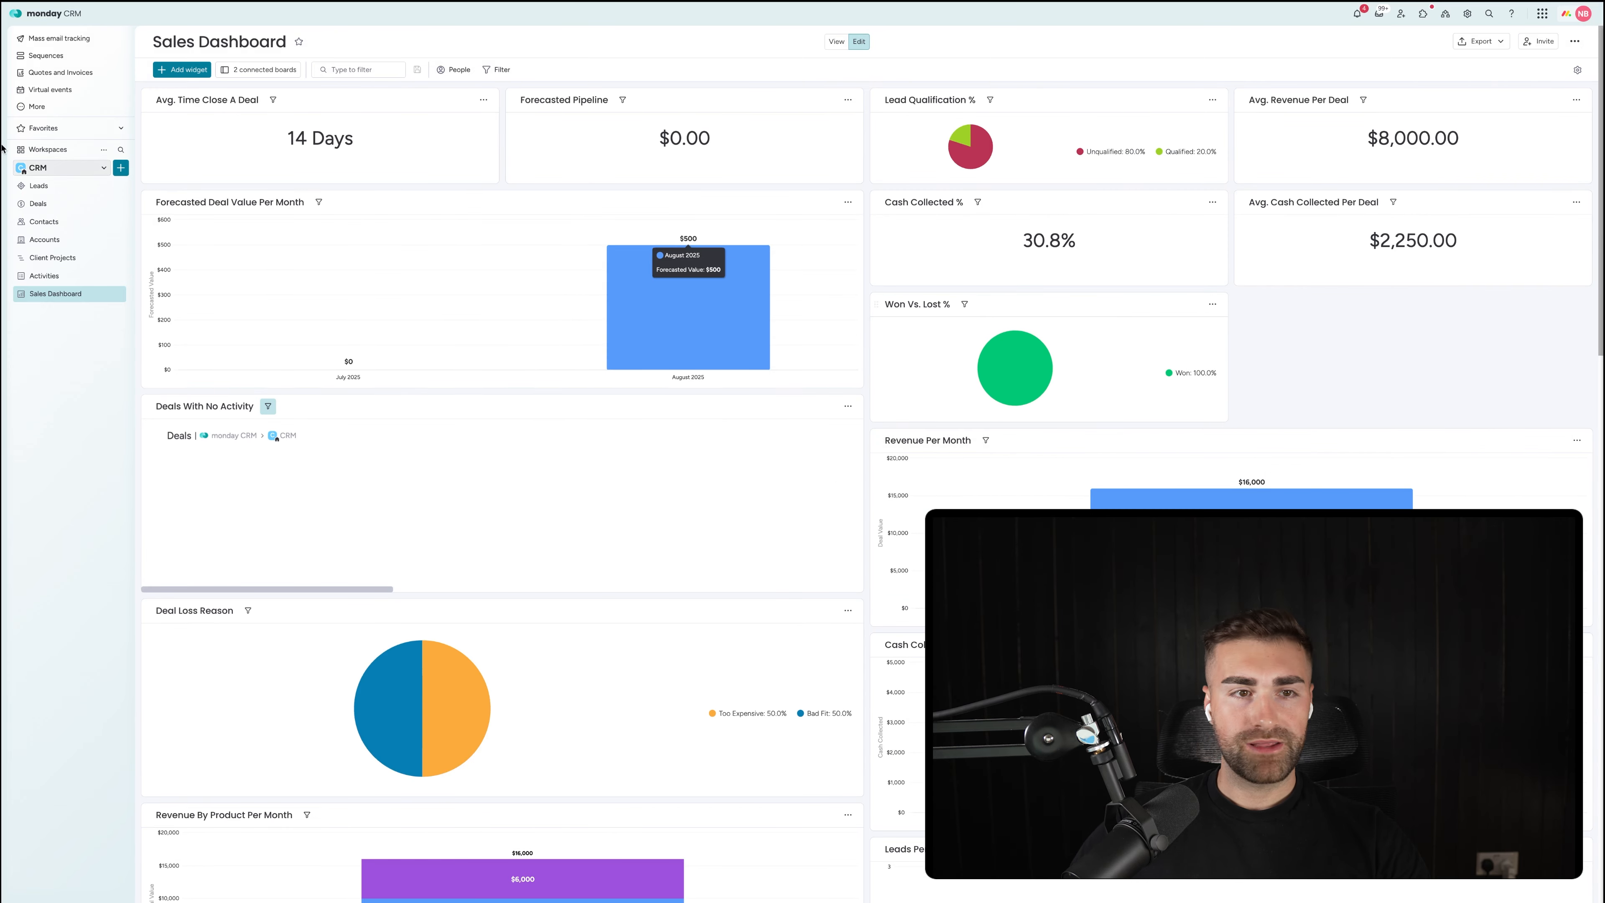
Step: On the Deals board, set the Stage of both deals in the Closed Lost group to Lost
left_click(46, 212)
left_click(379, 450)
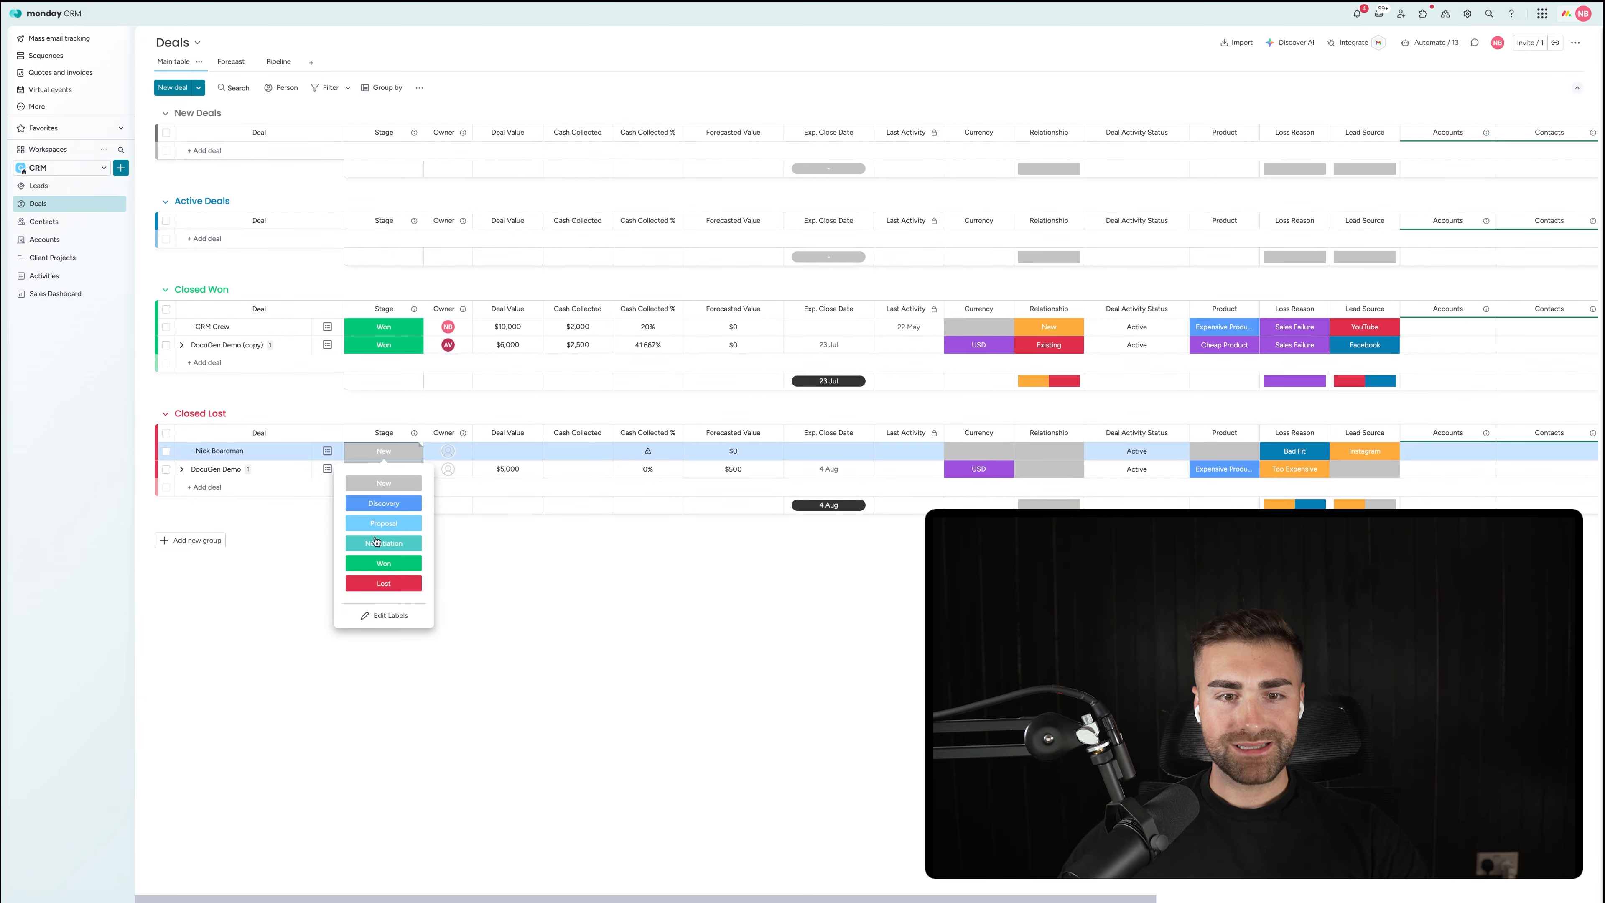
left_click(384, 583)
left_click(384, 469)
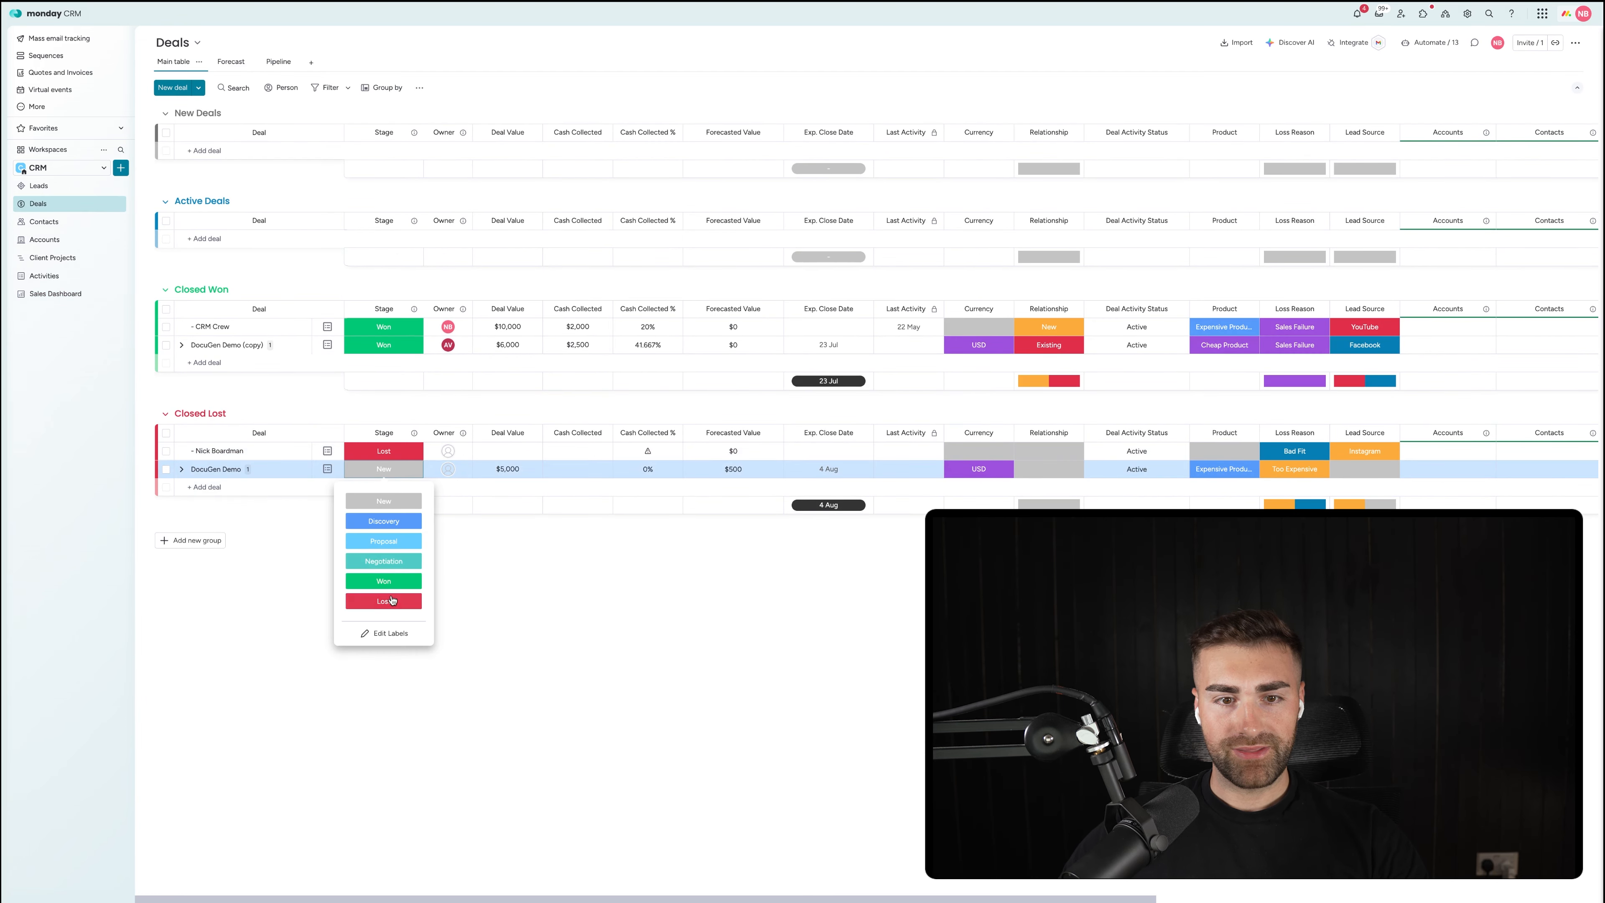
left_click(392, 600)
Step: Return to the Sales Dashboard and review the Won Vs. Lost % split along with the other charts
left_click(55, 294)
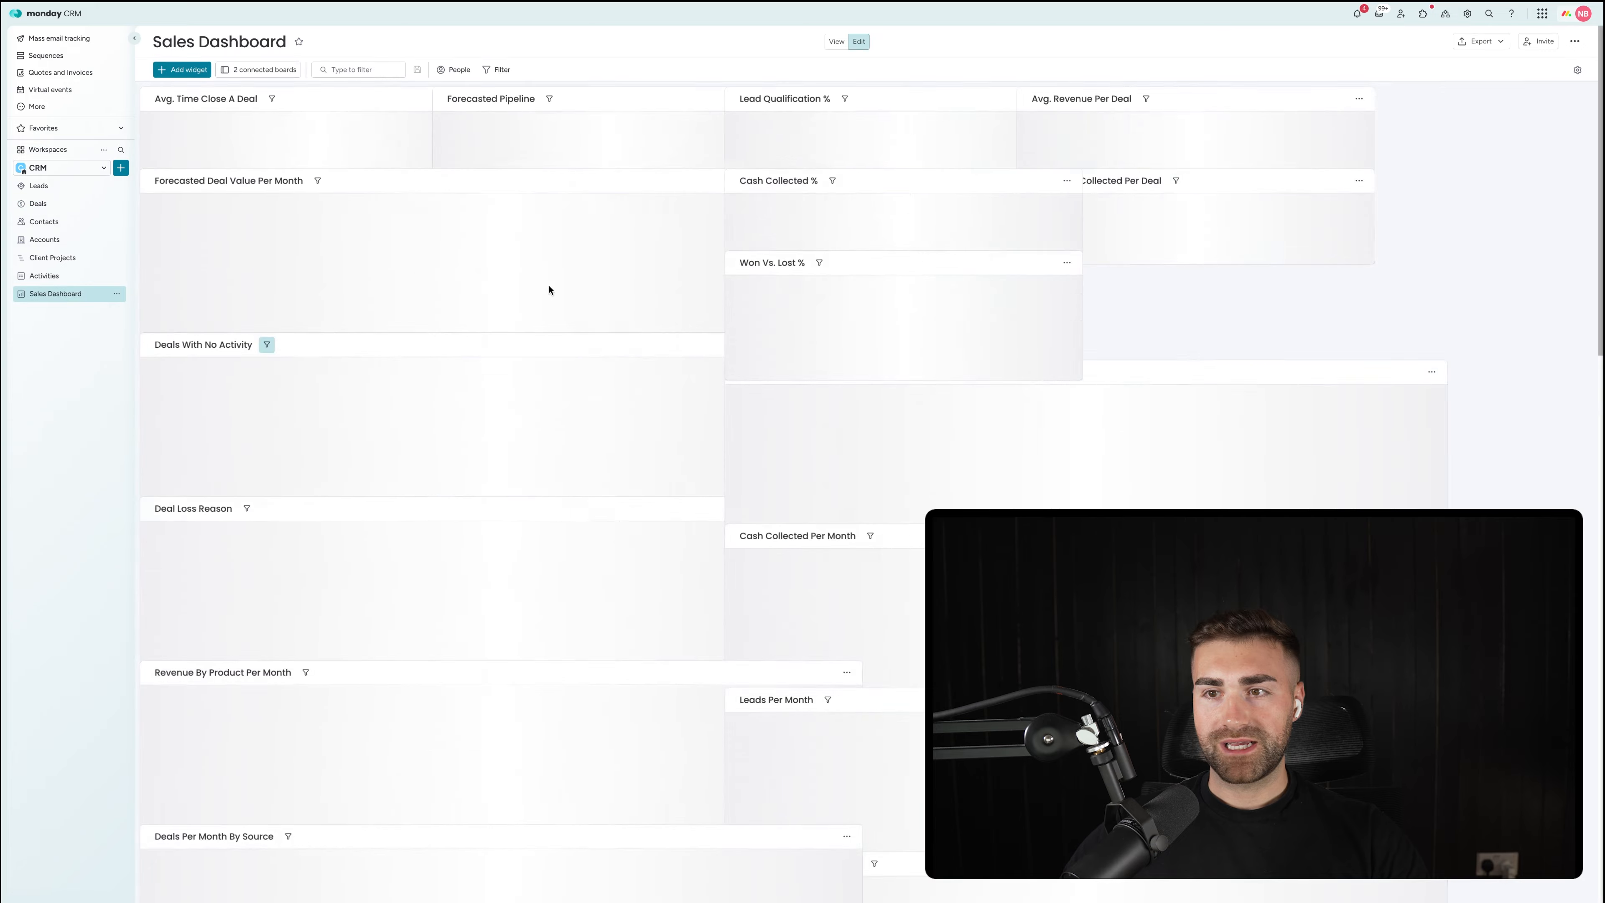
mouse_move(1002, 371)
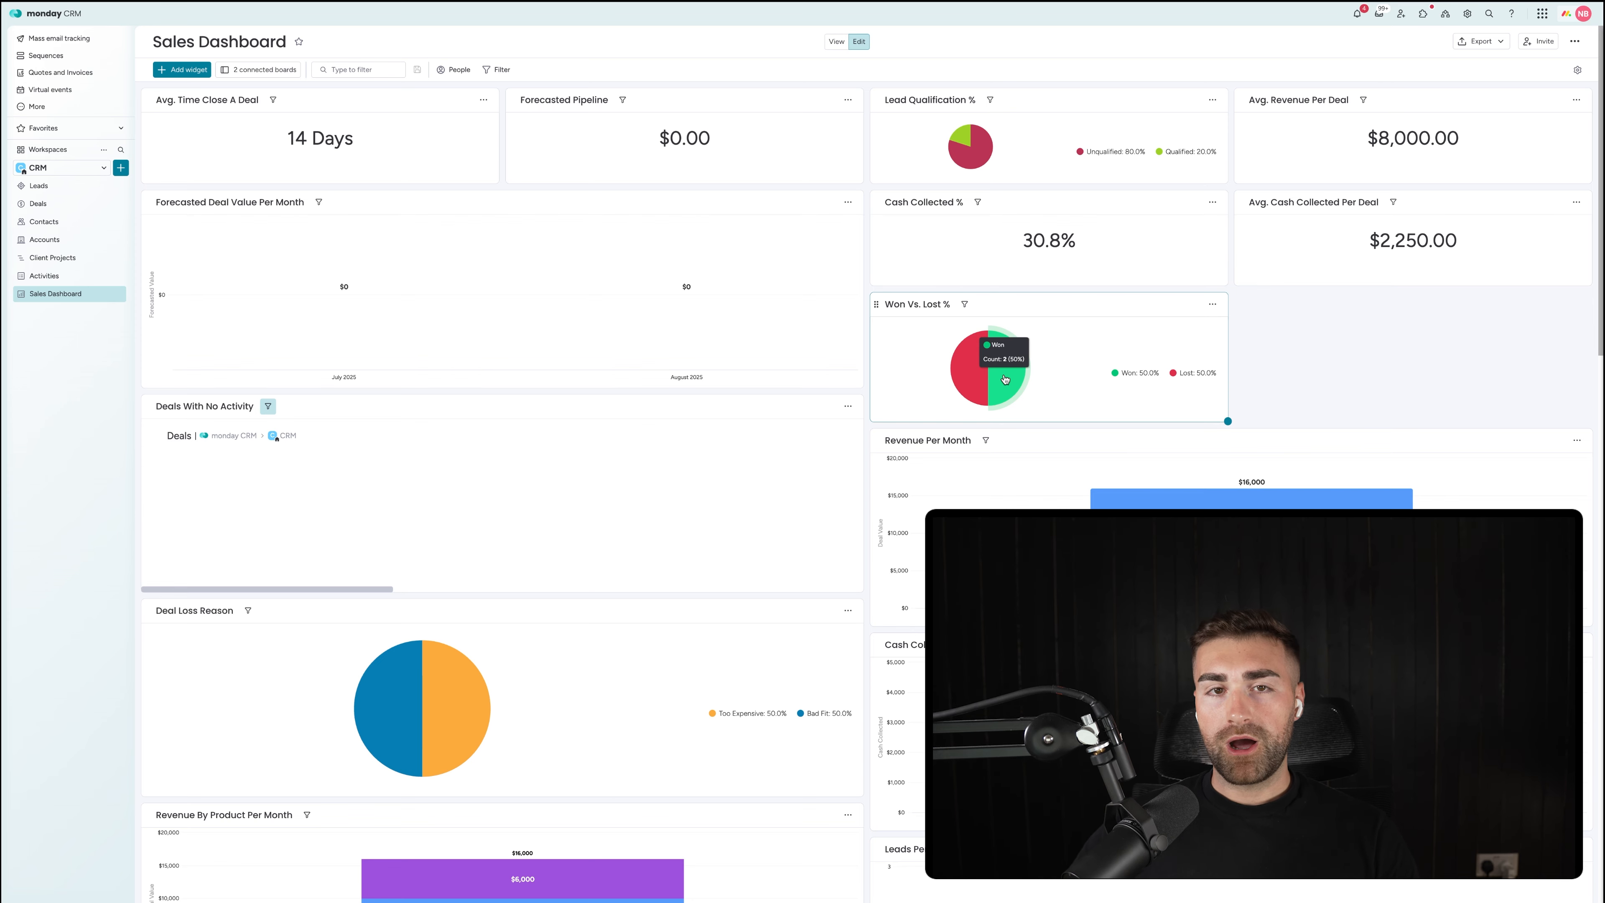
scroll(1004, 379, "down", 20)
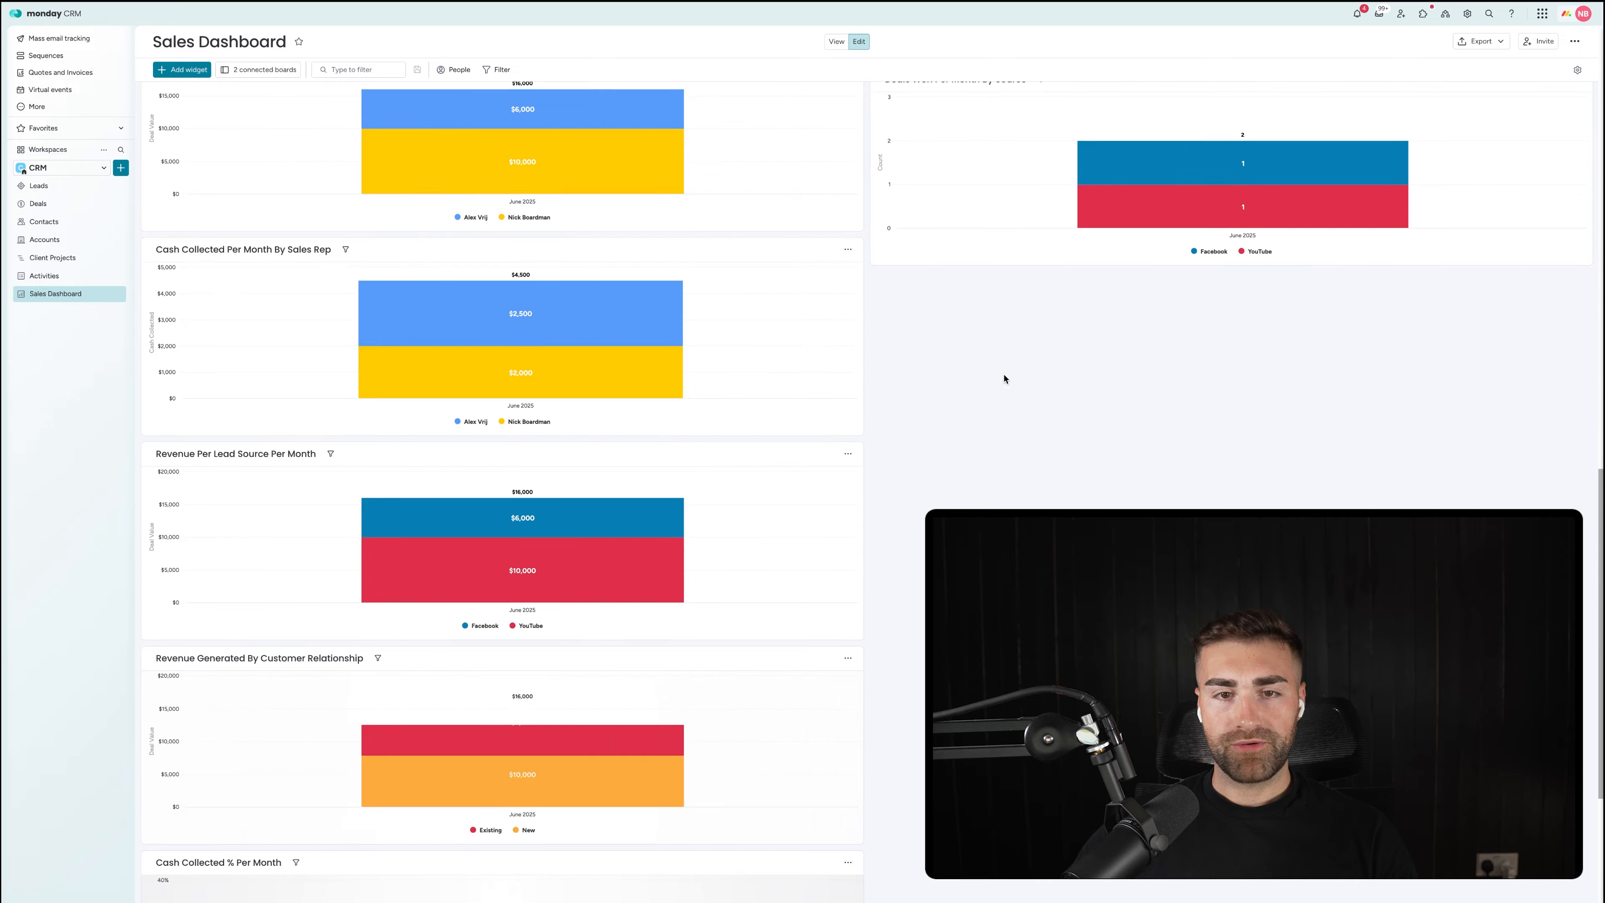
scroll(1004, 380, "down", 5)
scroll(1005, 379, "up", 10)
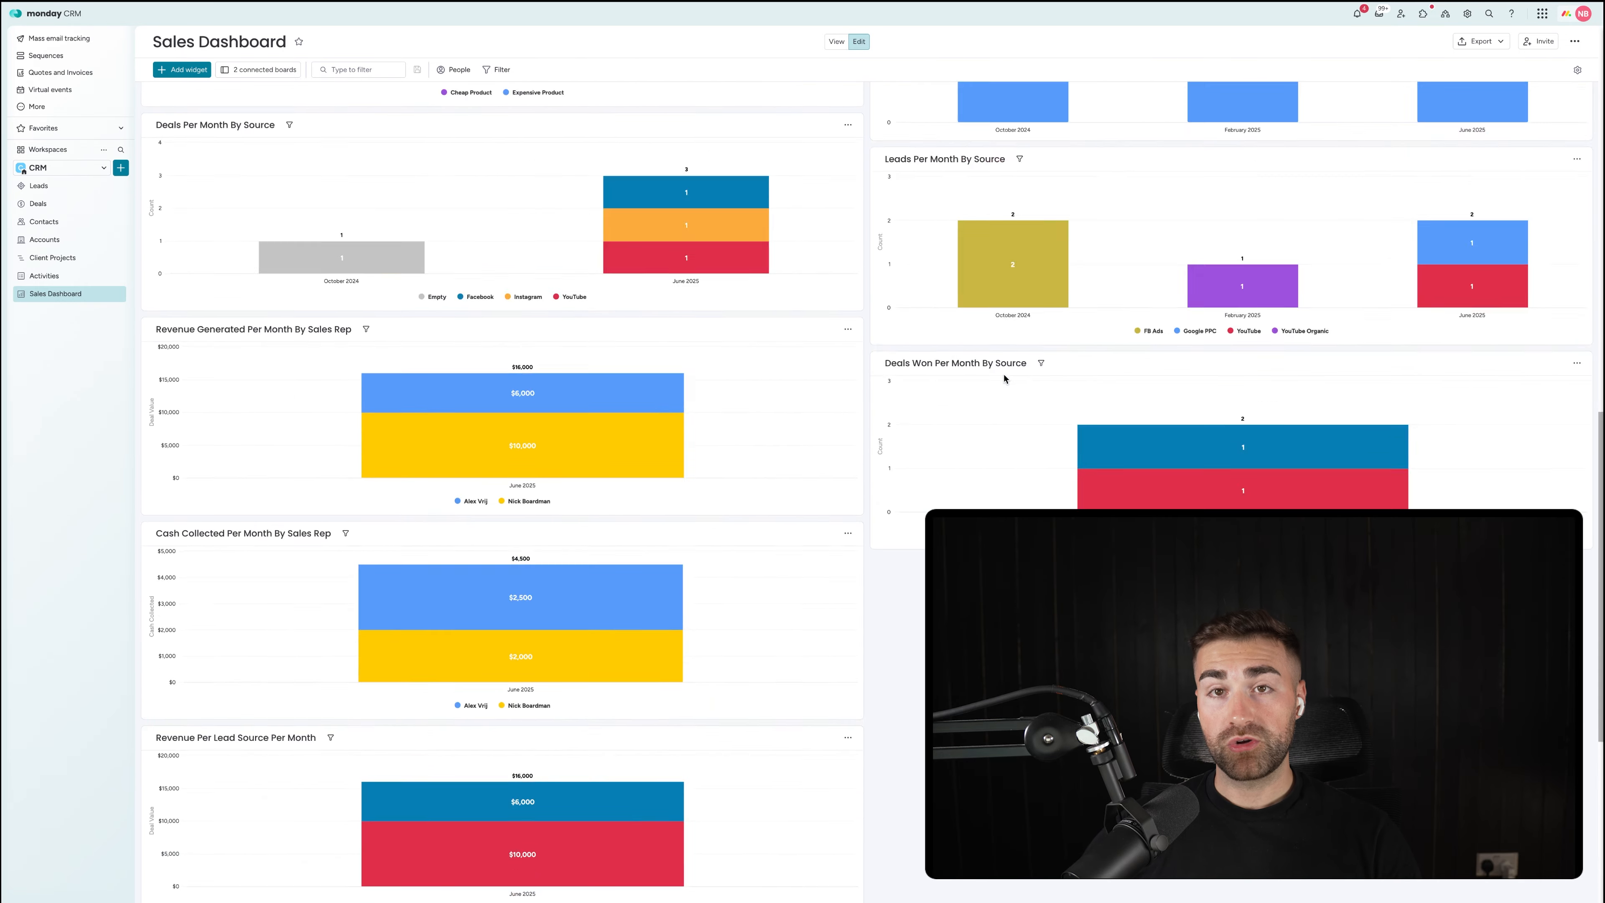
scroll(1005, 380, "up", 15)
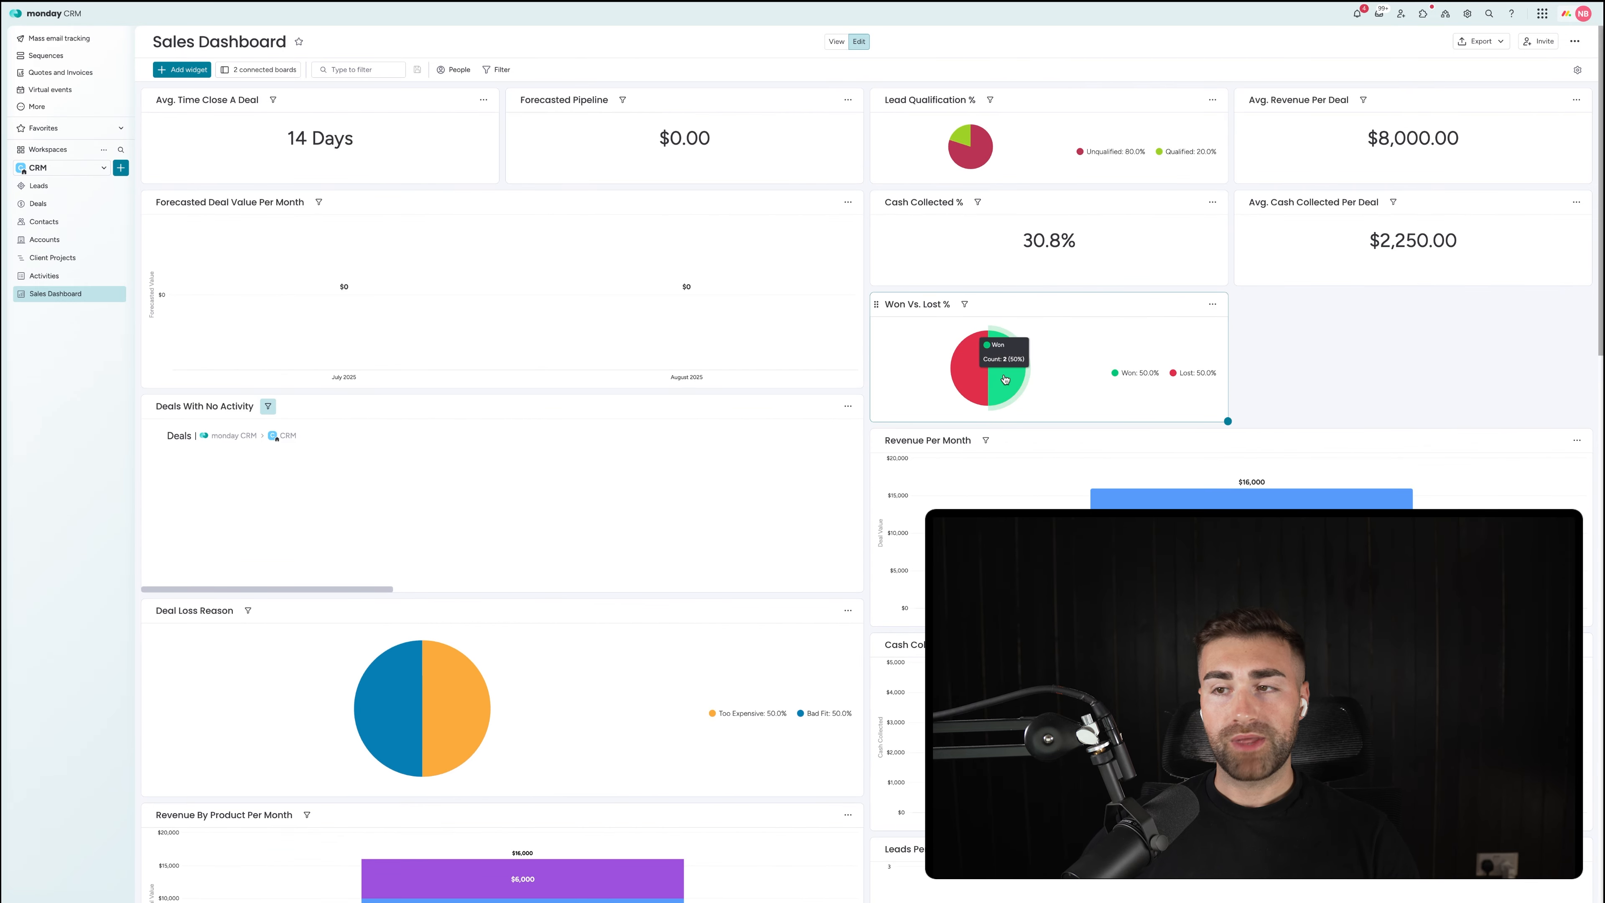